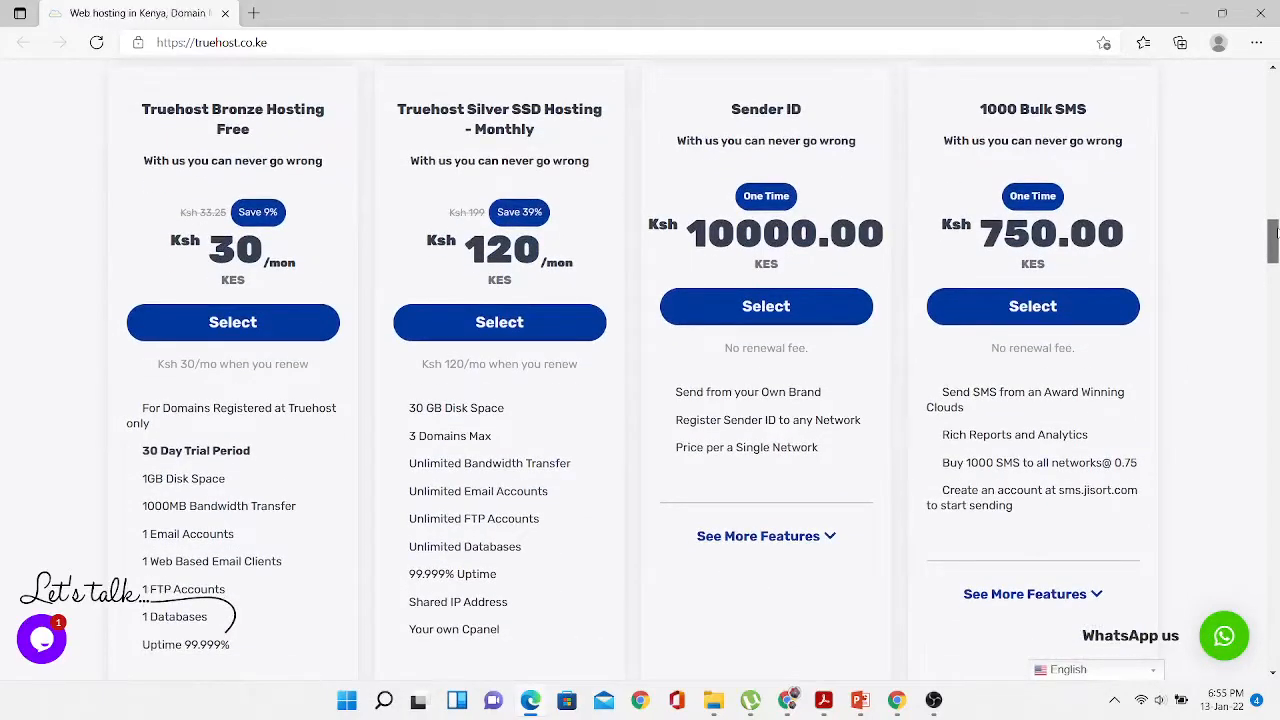
scroll(1275, 232, down, 1)
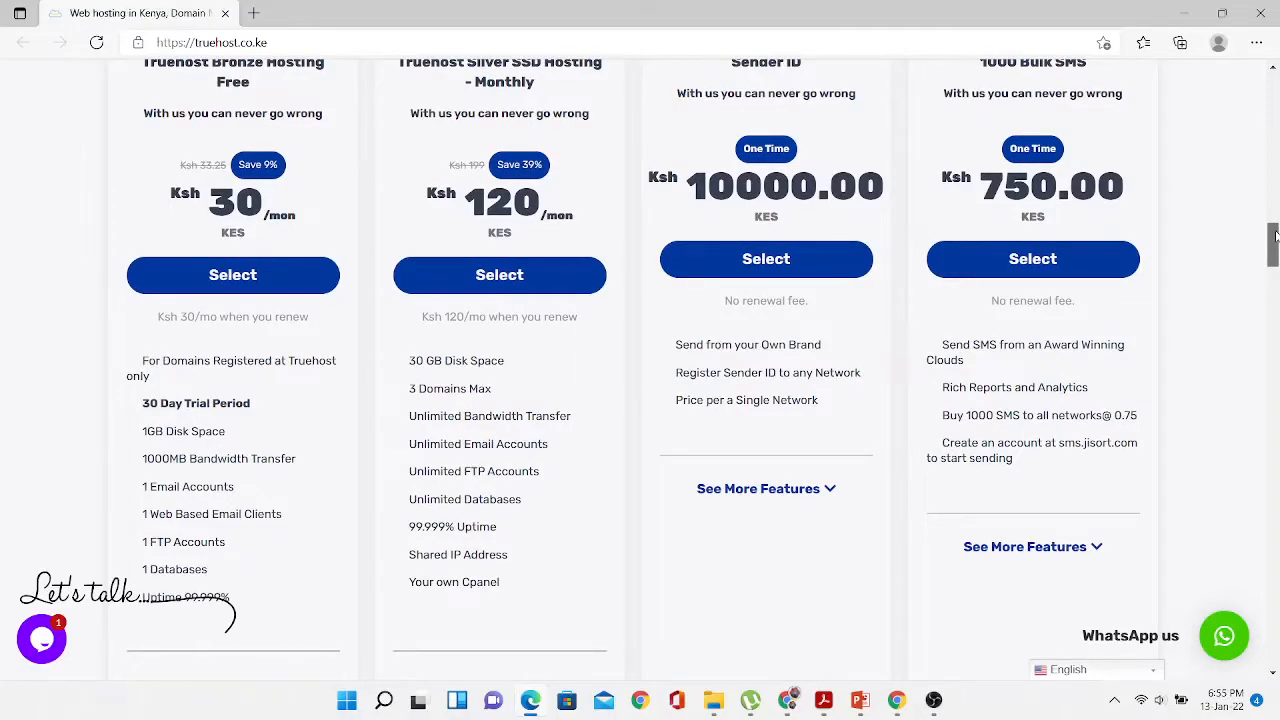
- Scroll down to the Truehost Silver Hosting plan at Ksh 120/mon and choose it
drag(1275, 233, 1273, 173)
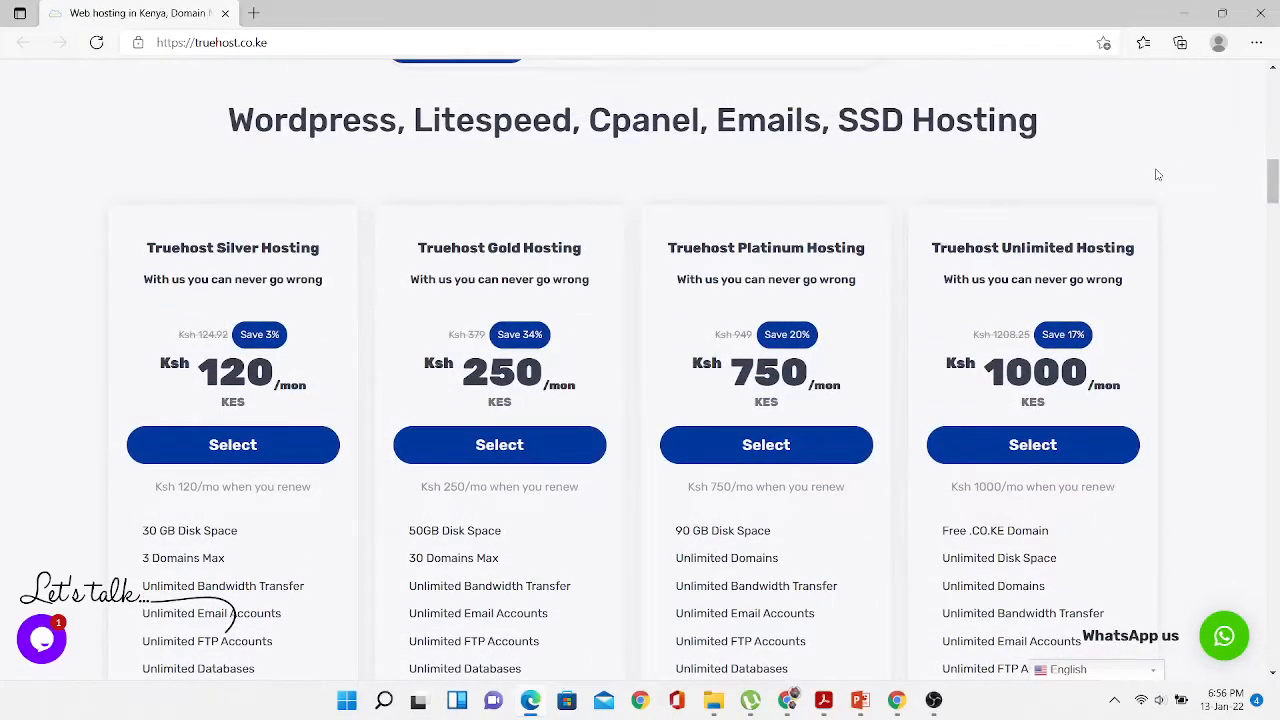
click(237, 450)
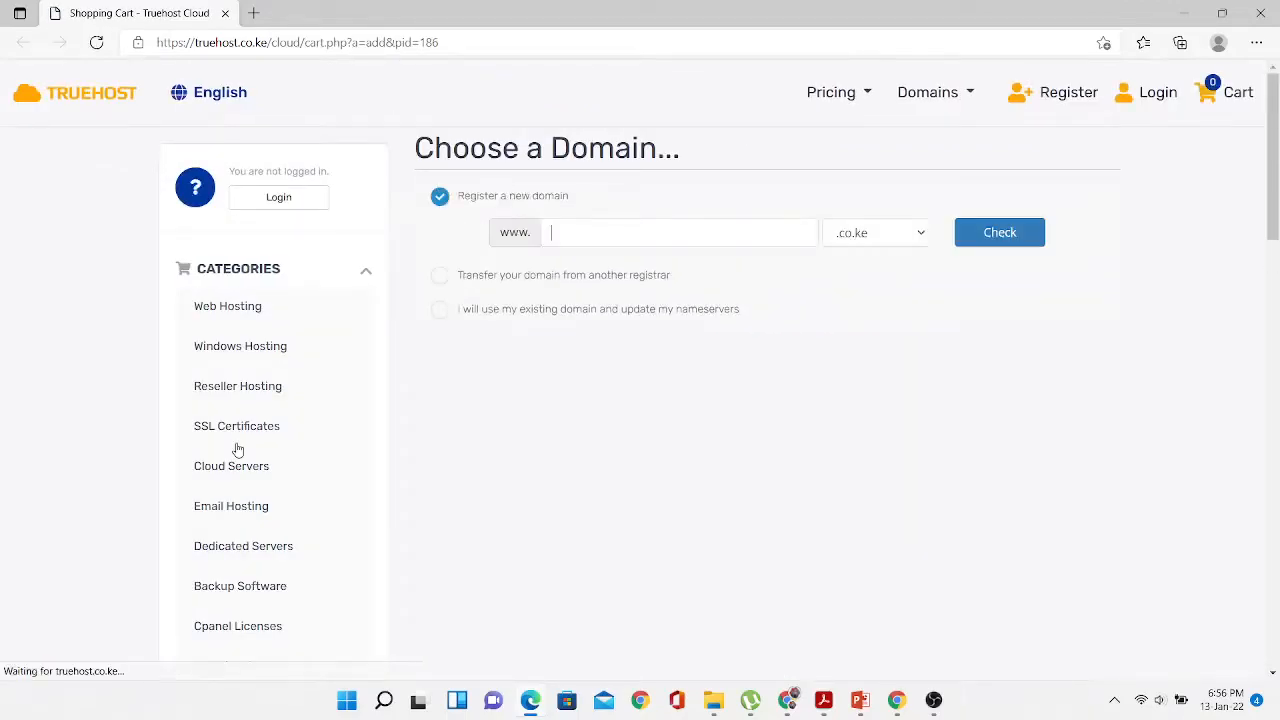
- Check whether the domain learnweb.co.ke is available
click(646, 228)
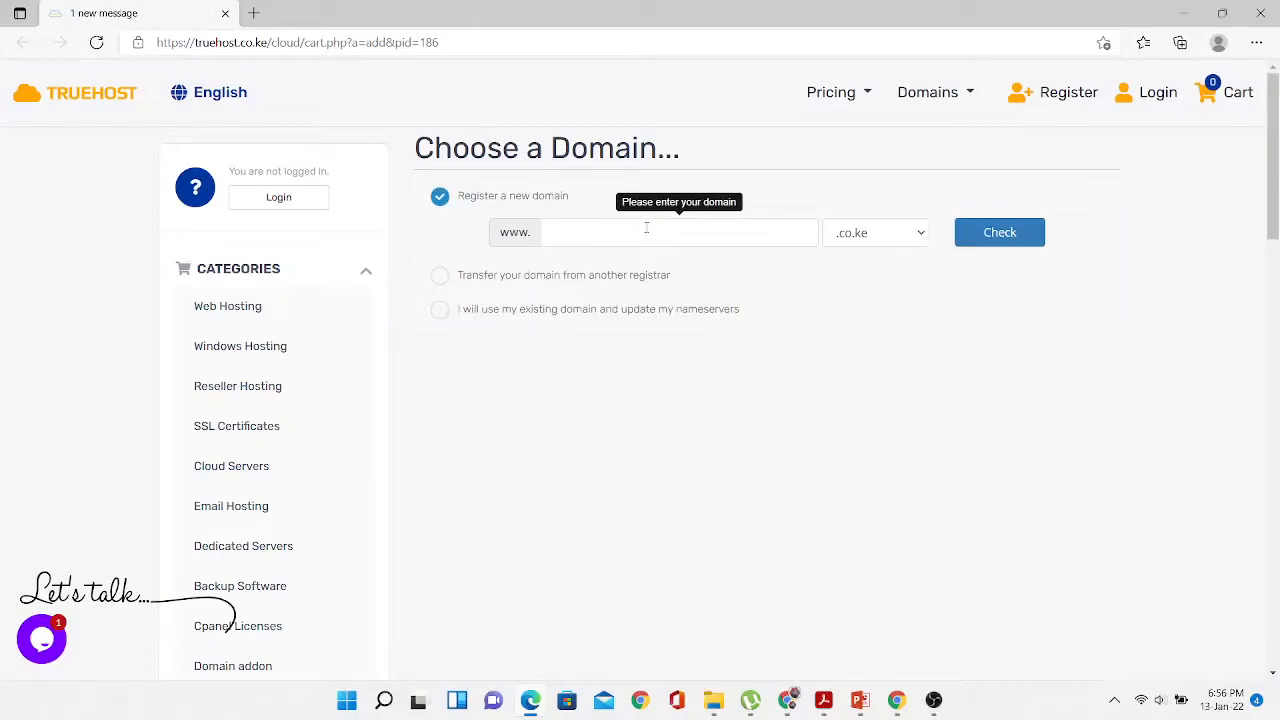
text(learnweb)
click(1016, 236)
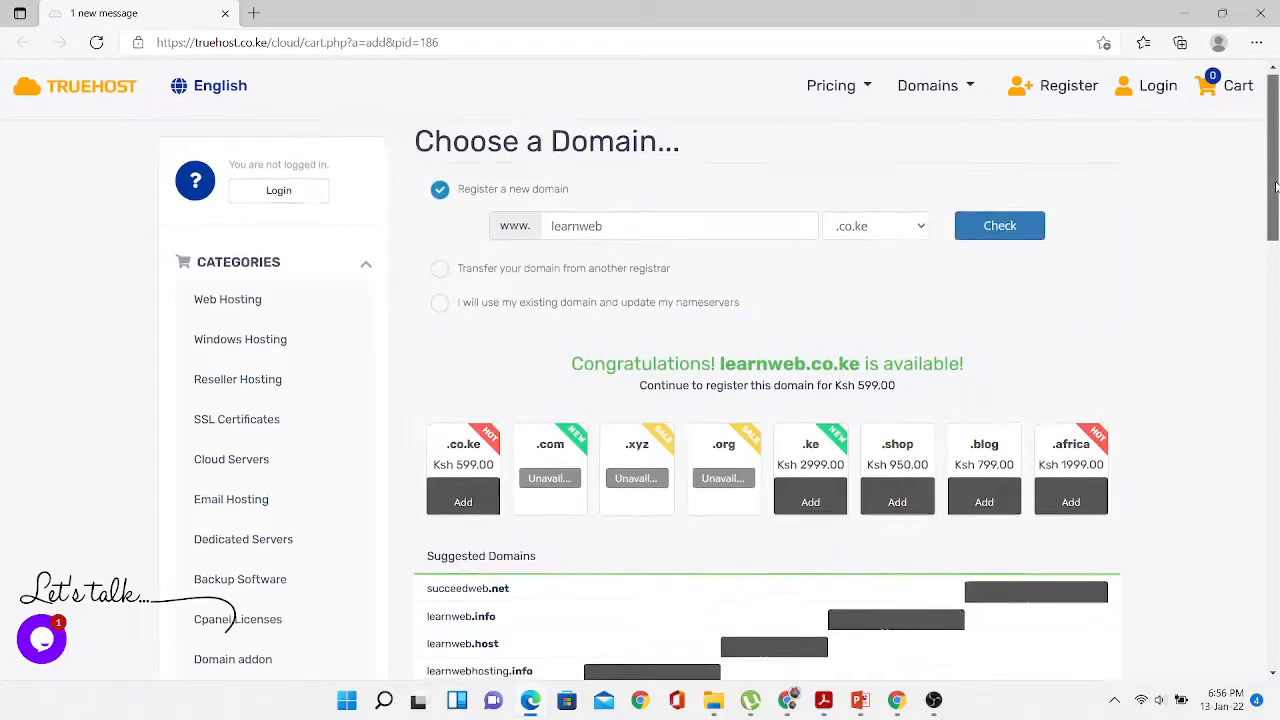
- Add learnweb.co.ke (Ksh 599.00) to the order and continue
mouse_move(1275, 183)
mouse_down()
mouse_move(1277, 315)
mouse_move(1277, 207)
mouse_up()
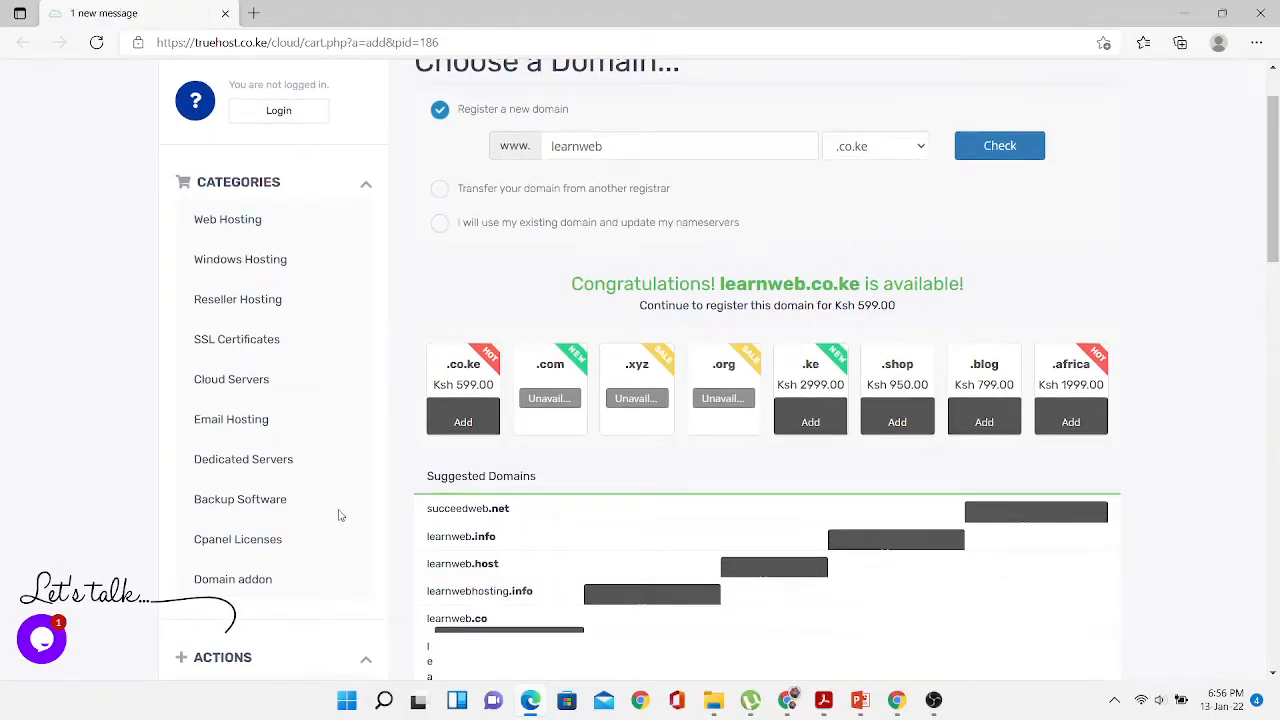
click(467, 424)
scroll(1275, 255, down, 2)
scroll(1275, 258, down, 5)
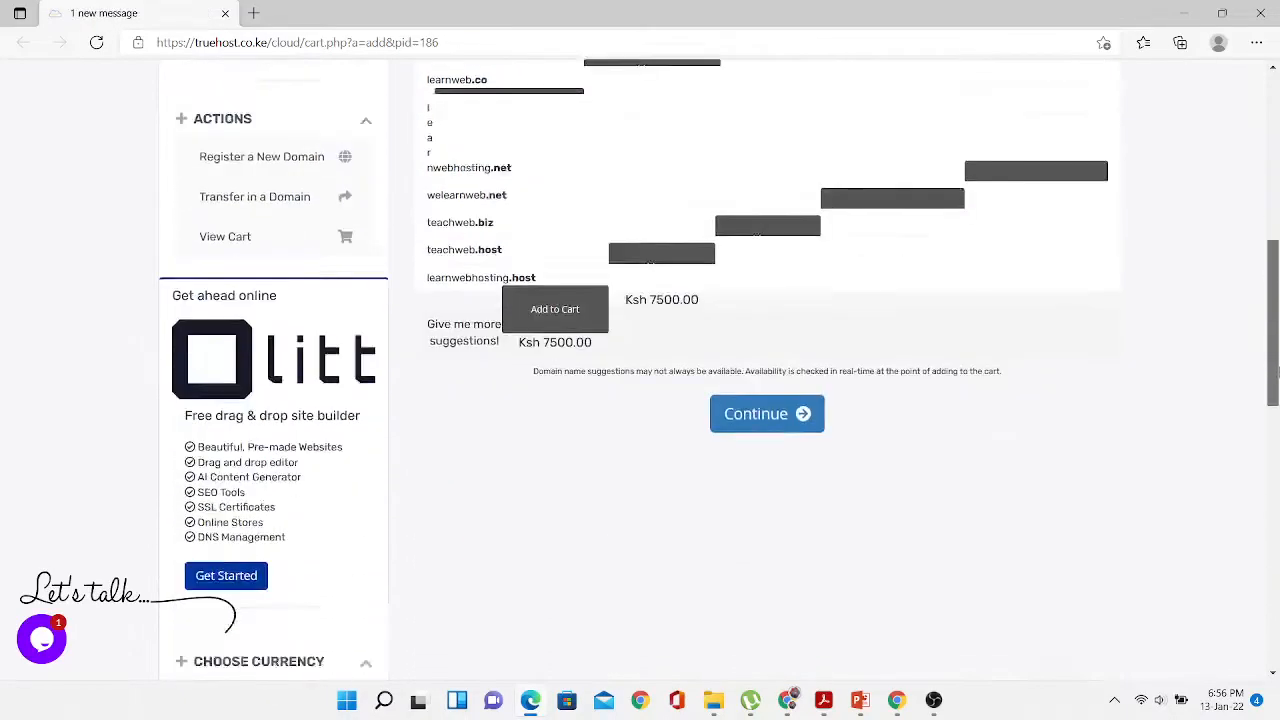
click(779, 288)
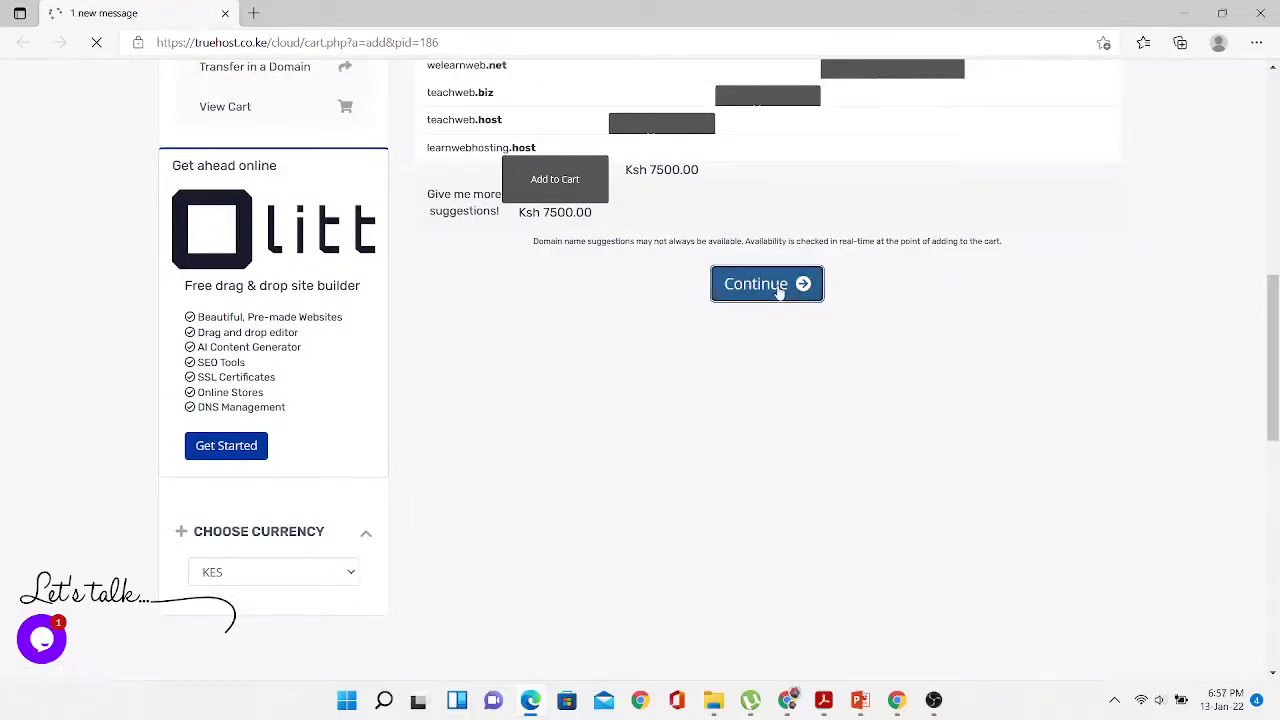
- Keep Silver Hosting on 12-month billing at Ksh 1499.00 and continue to domain options
scroll(851, 278, down, 5)
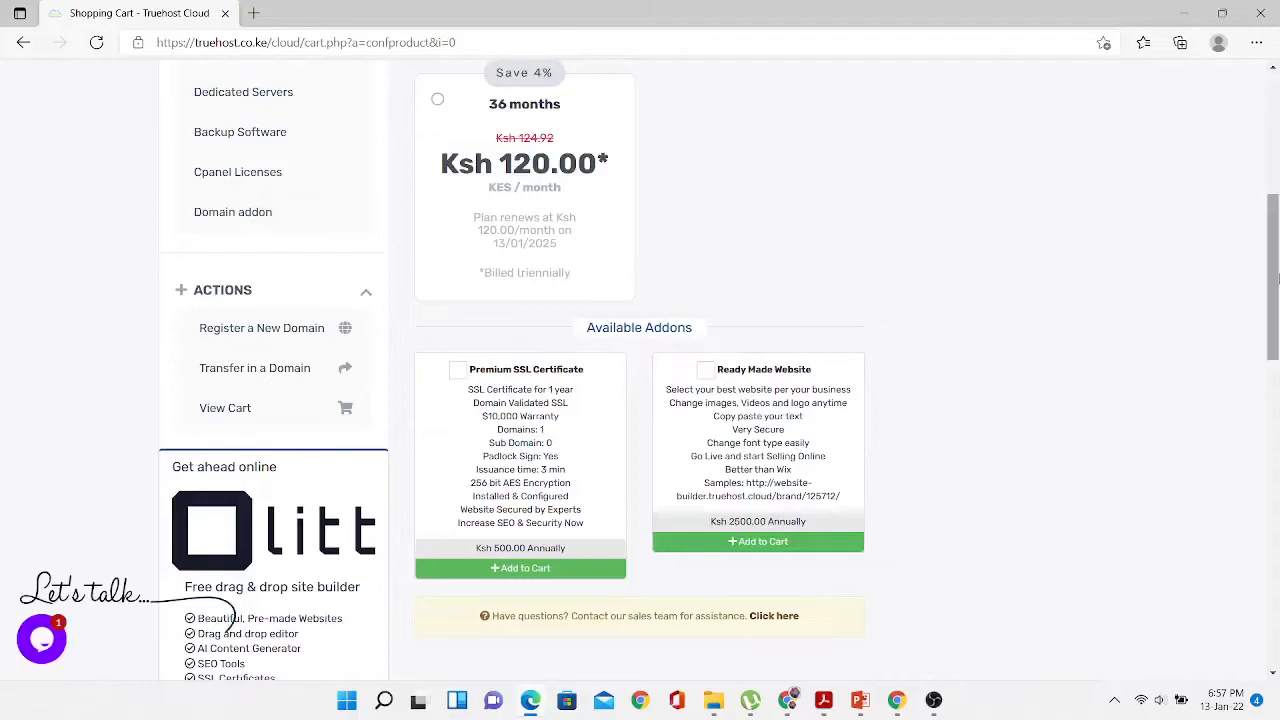
drag(1274, 292, 1276, 183)
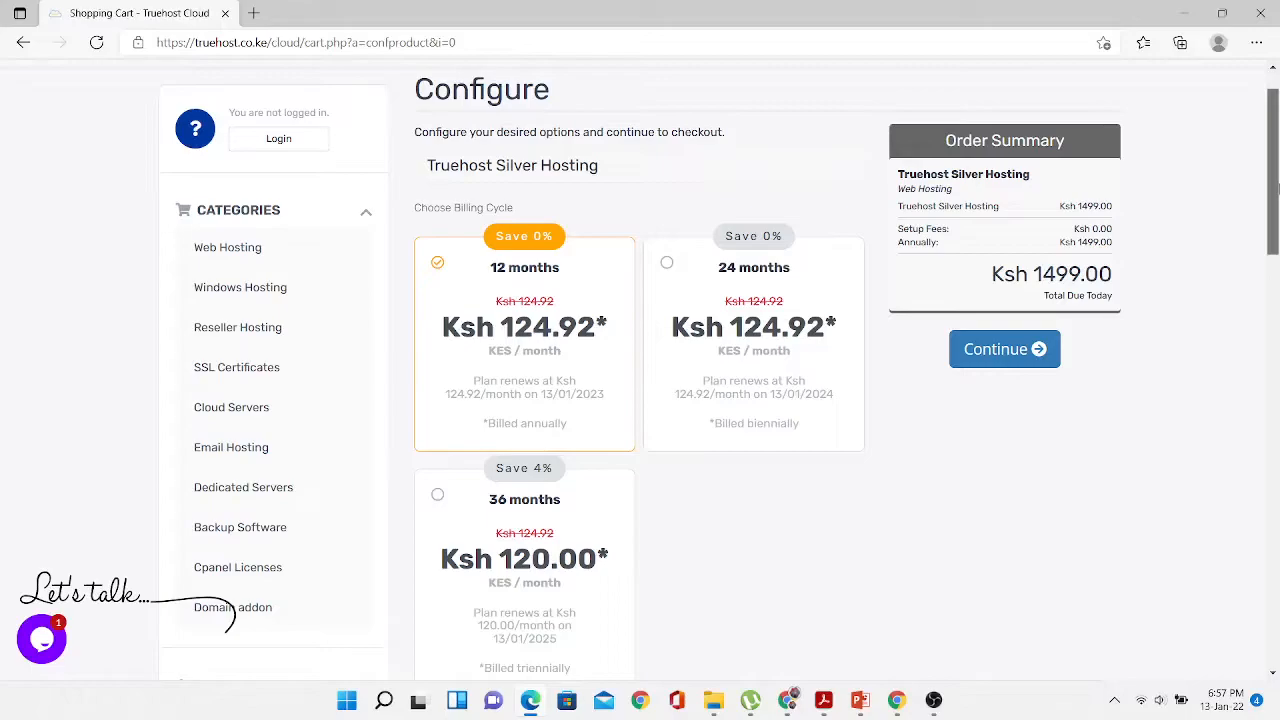
scroll(1277, 187, up, 1)
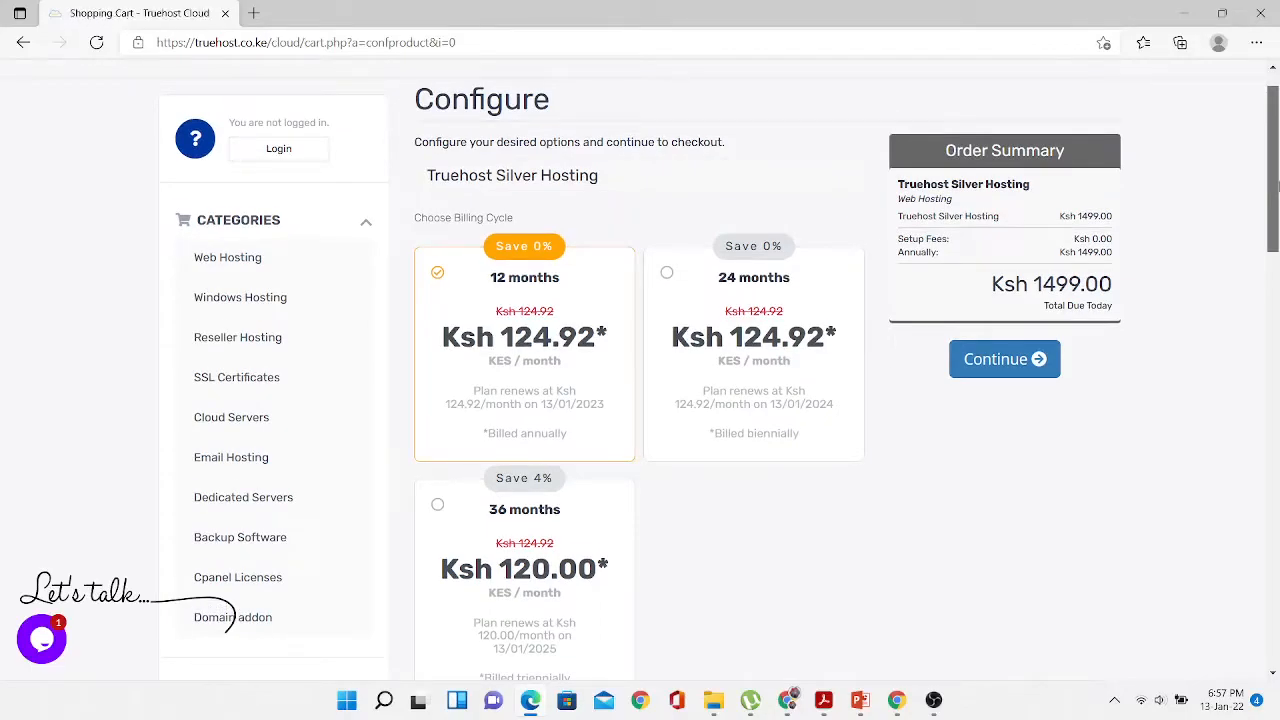
scroll(1277, 187, down, 1)
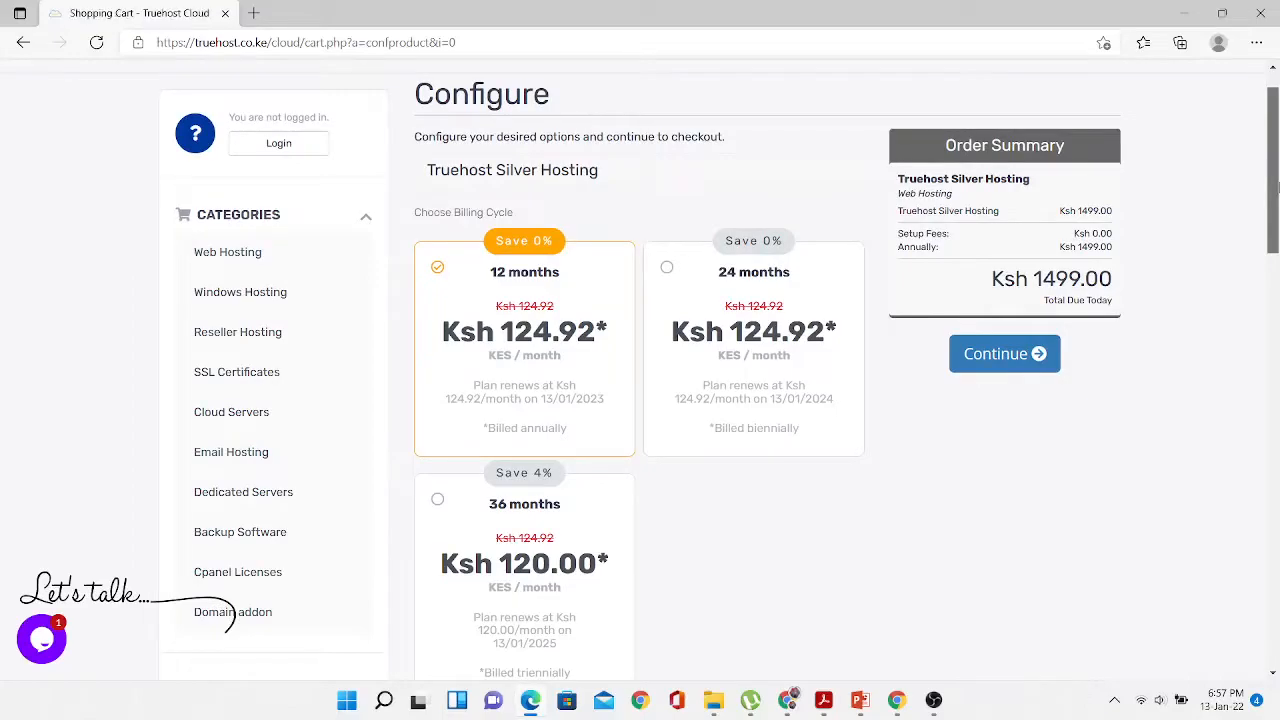
scroll(1277, 187, down, 1)
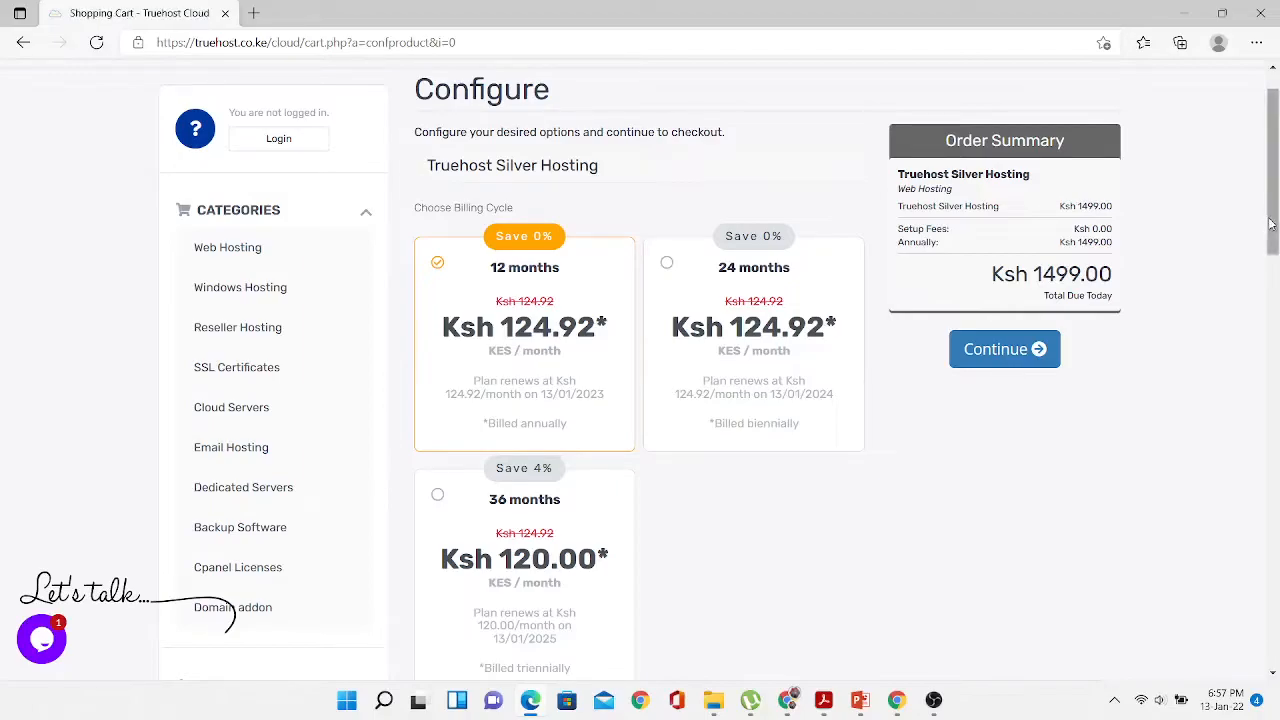
mouse_move(1276, 225)
mouse_down()
mouse_move(1274, 254)
mouse_move(1274, 232)
mouse_up()
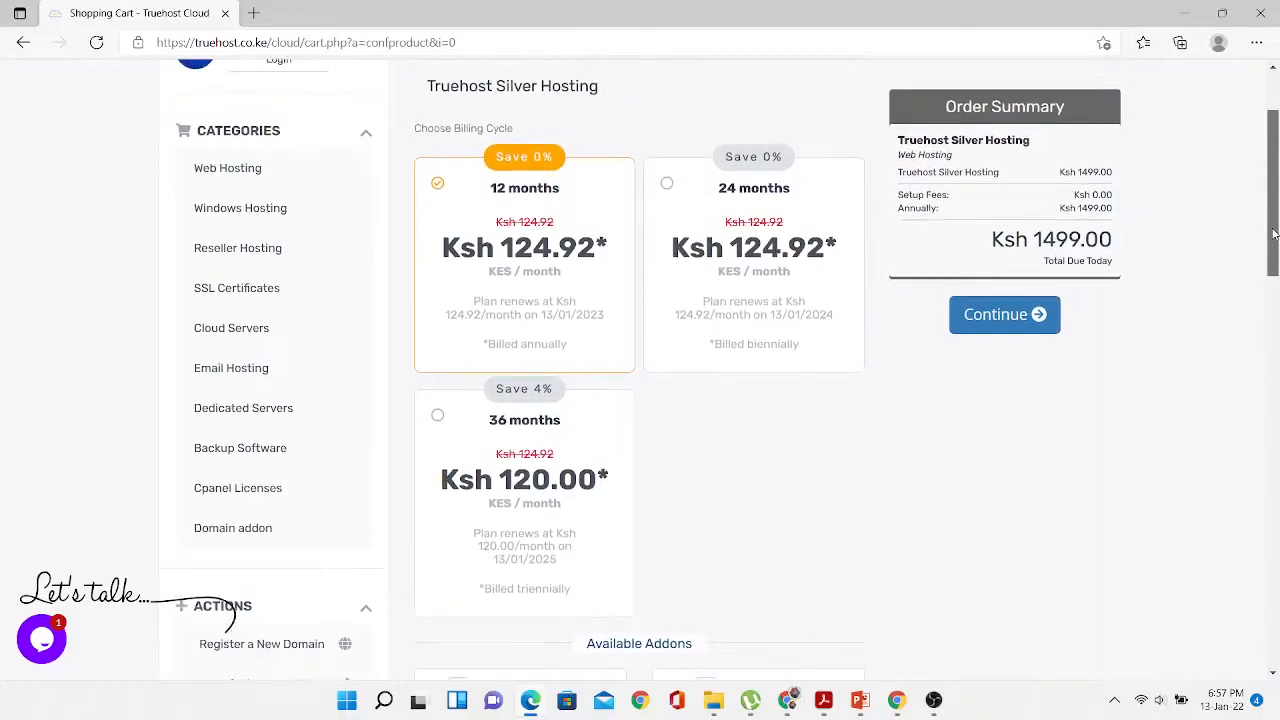
click(997, 306)
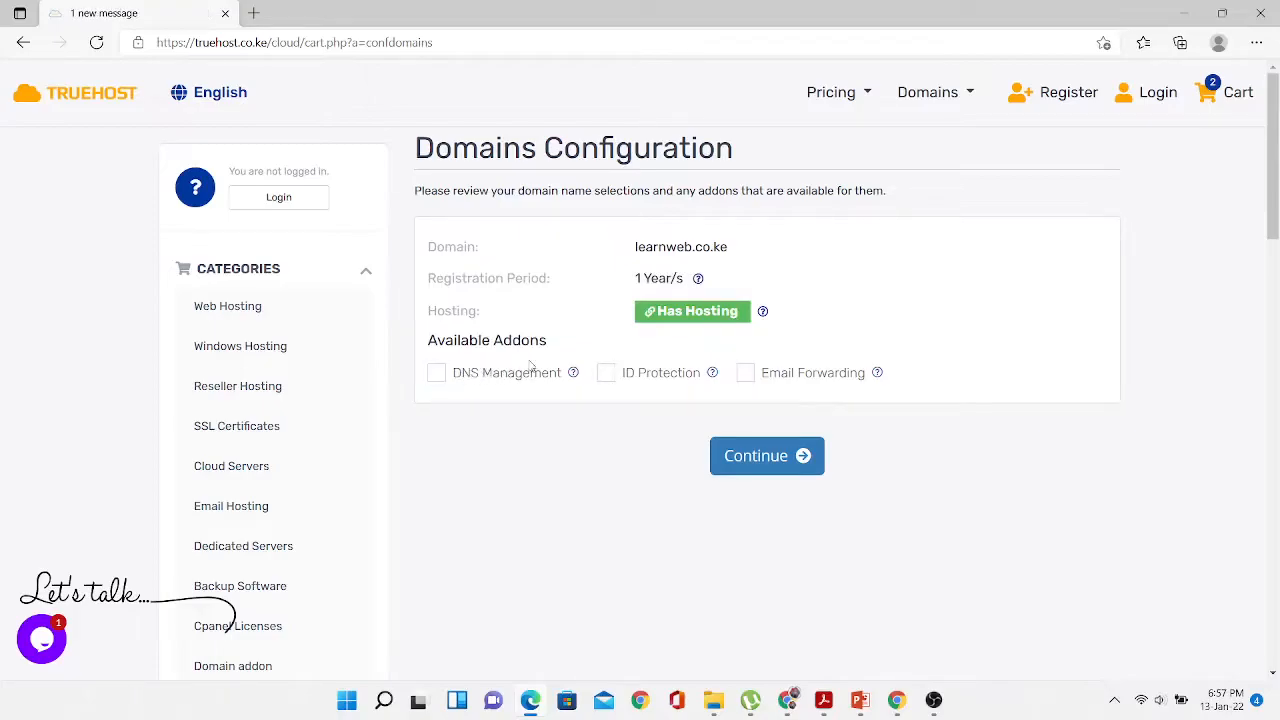
- Add DNS Management, ID Protection and Email Forwarding to learnweb.co.ke, then continue to review
mouse_move(574, 374)
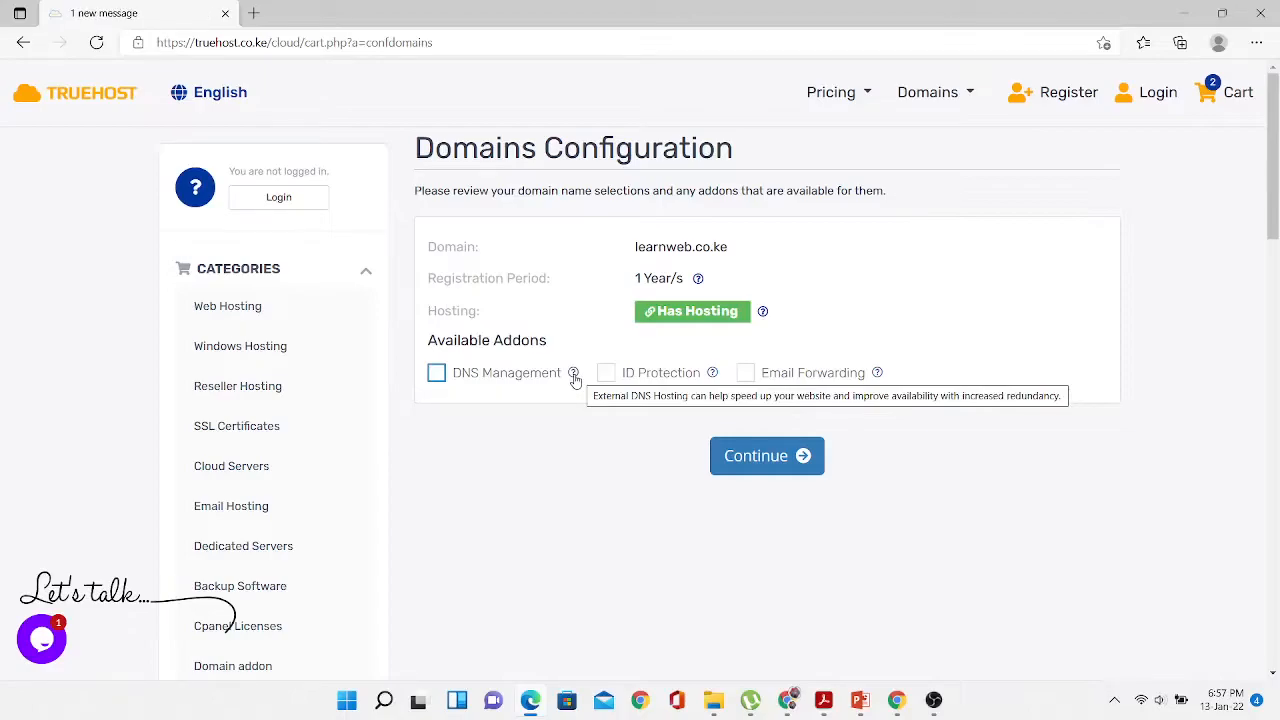
click(436, 378)
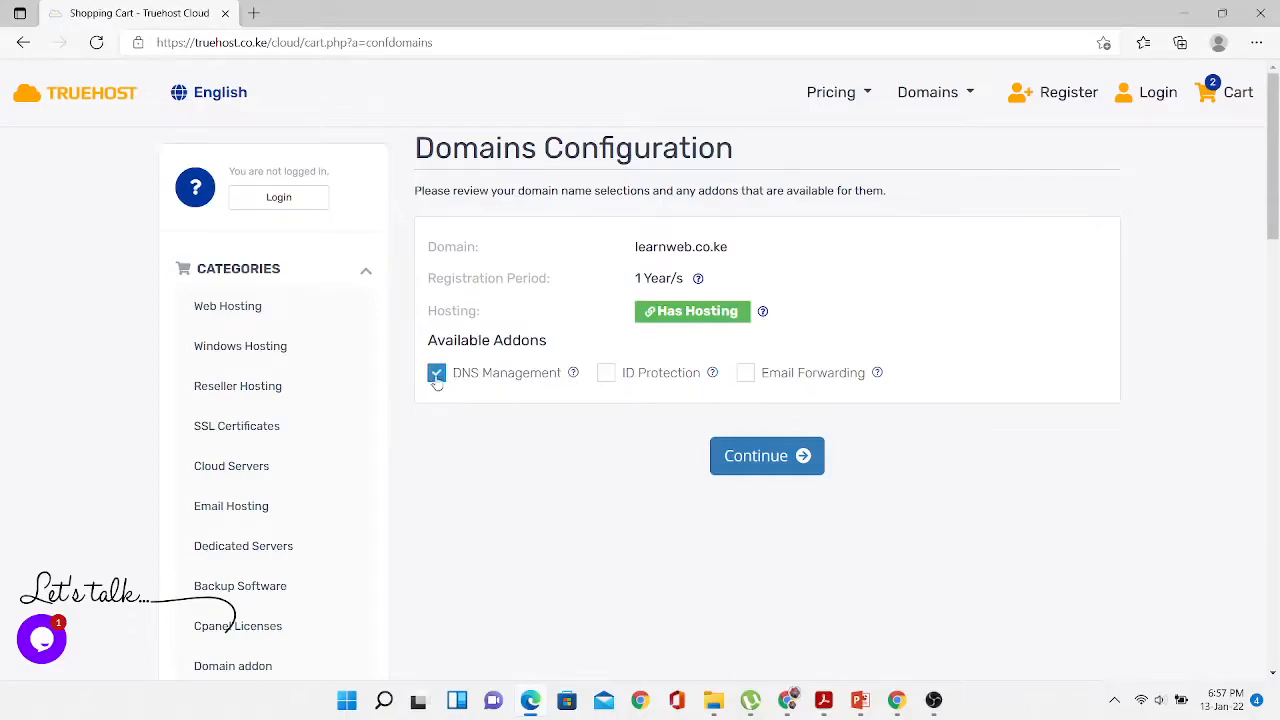
click(606, 373)
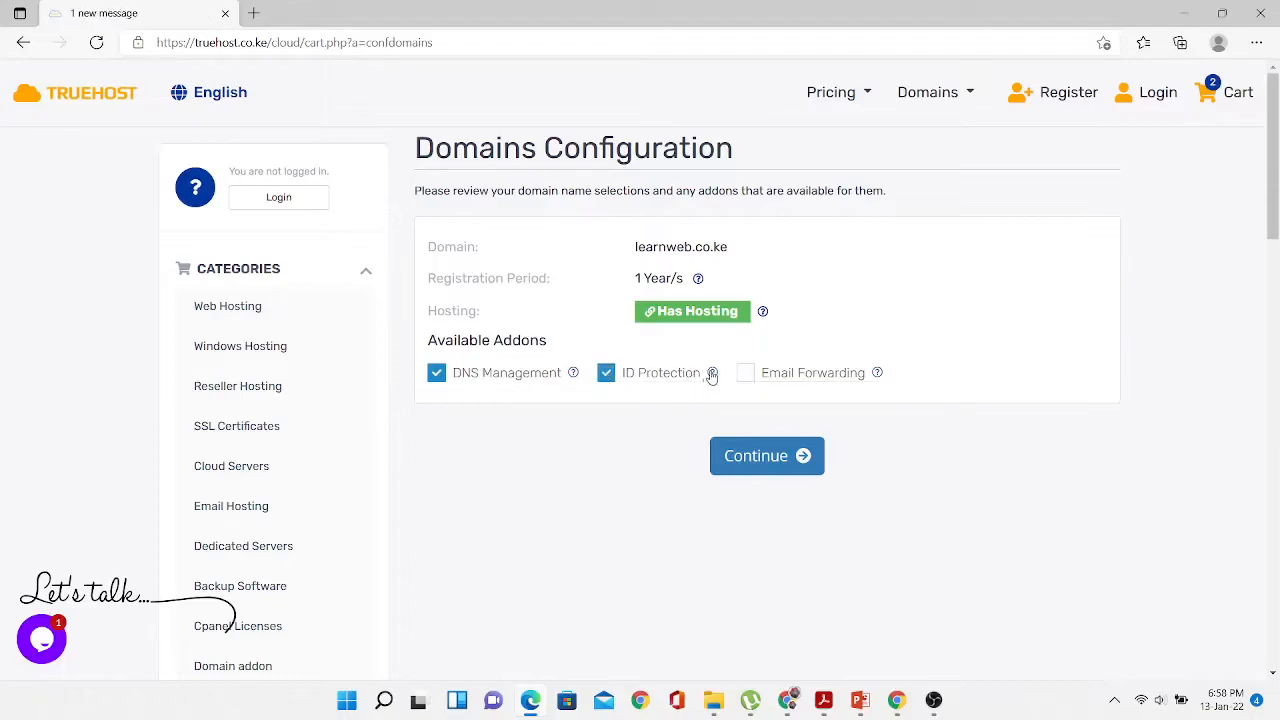
click(746, 374)
click(771, 460)
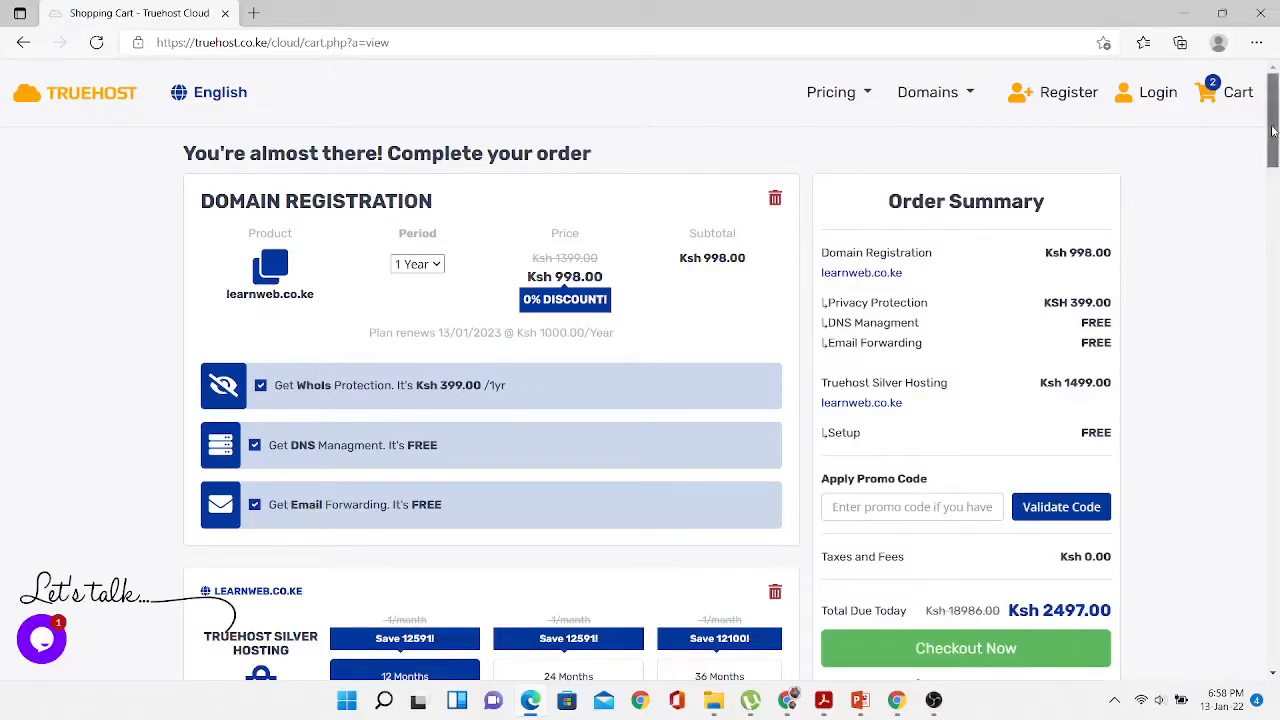
scroll(1273, 140, down, 1)
drag(1273, 136, 1273, 155)
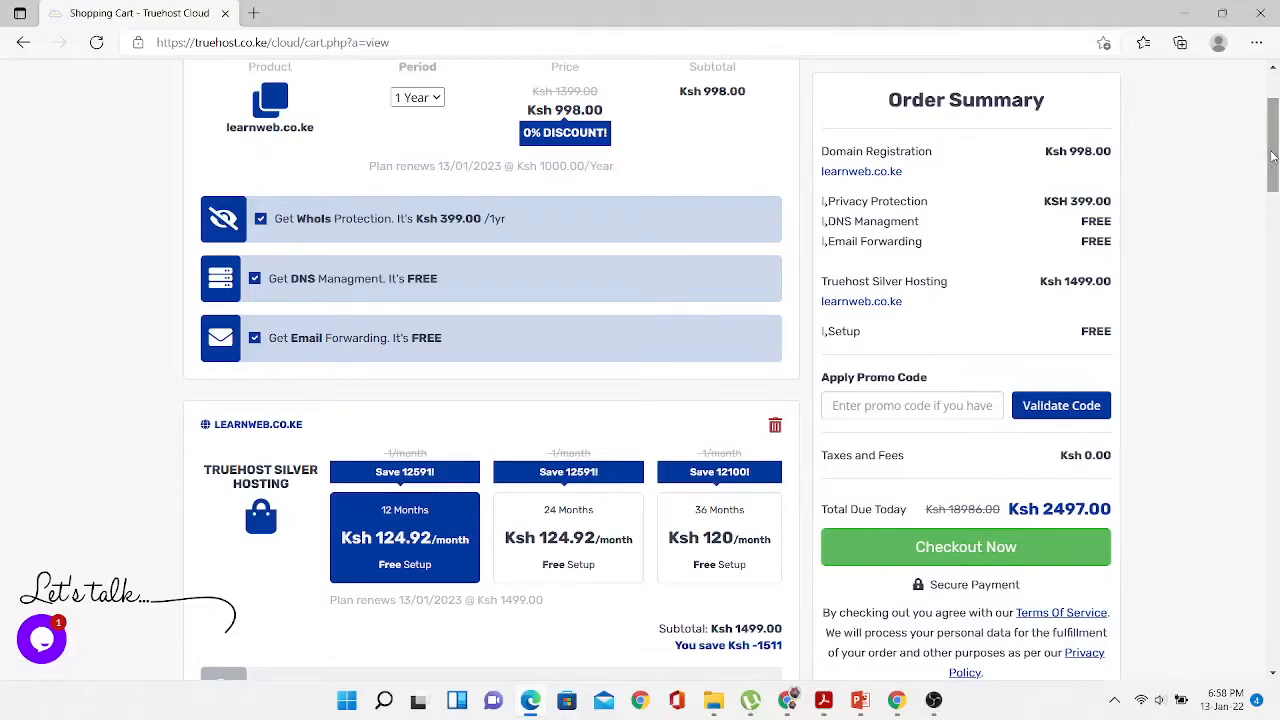
drag(1273, 156, 1273, 154)
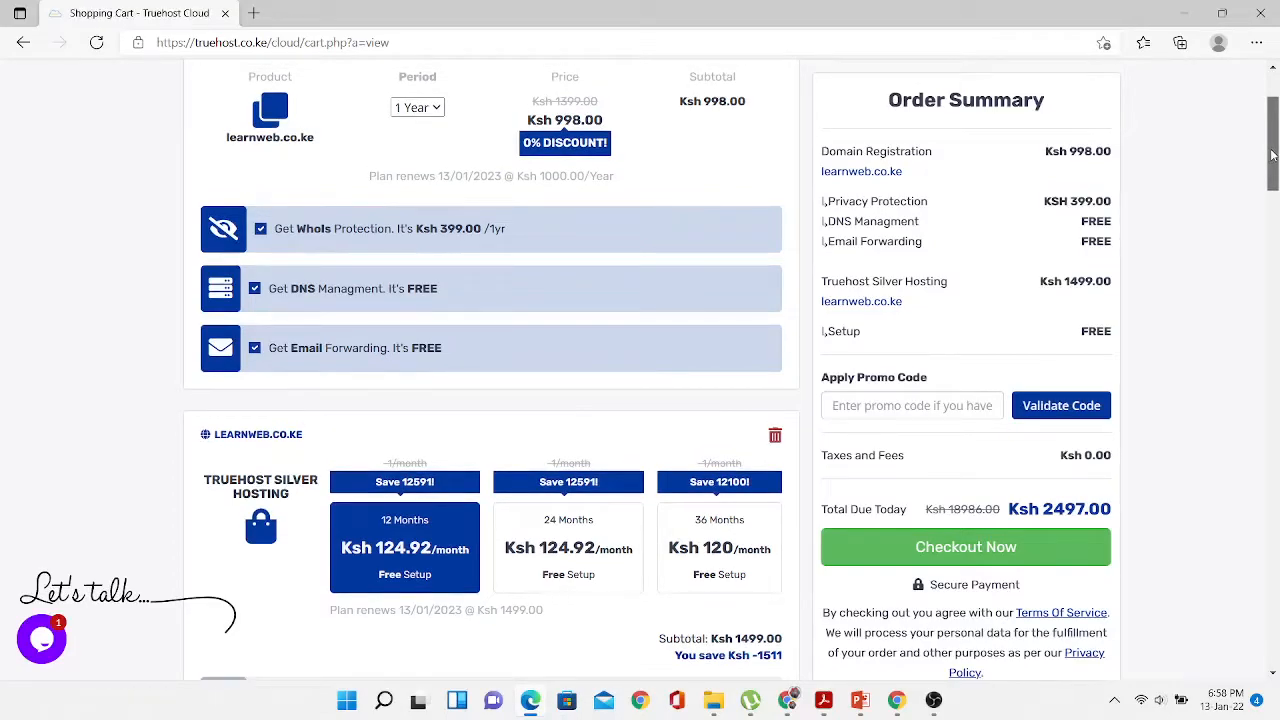
drag(1273, 155, 1273, 130)
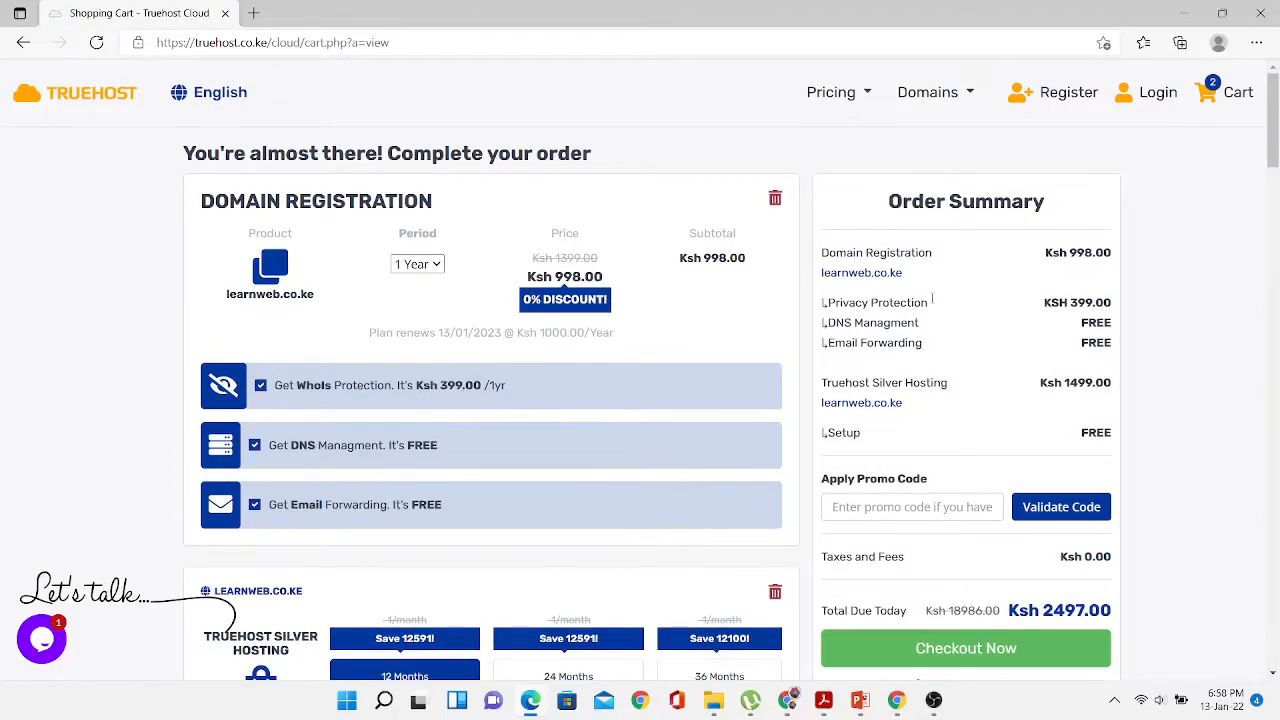
scroll(1272, 150, down, 2)
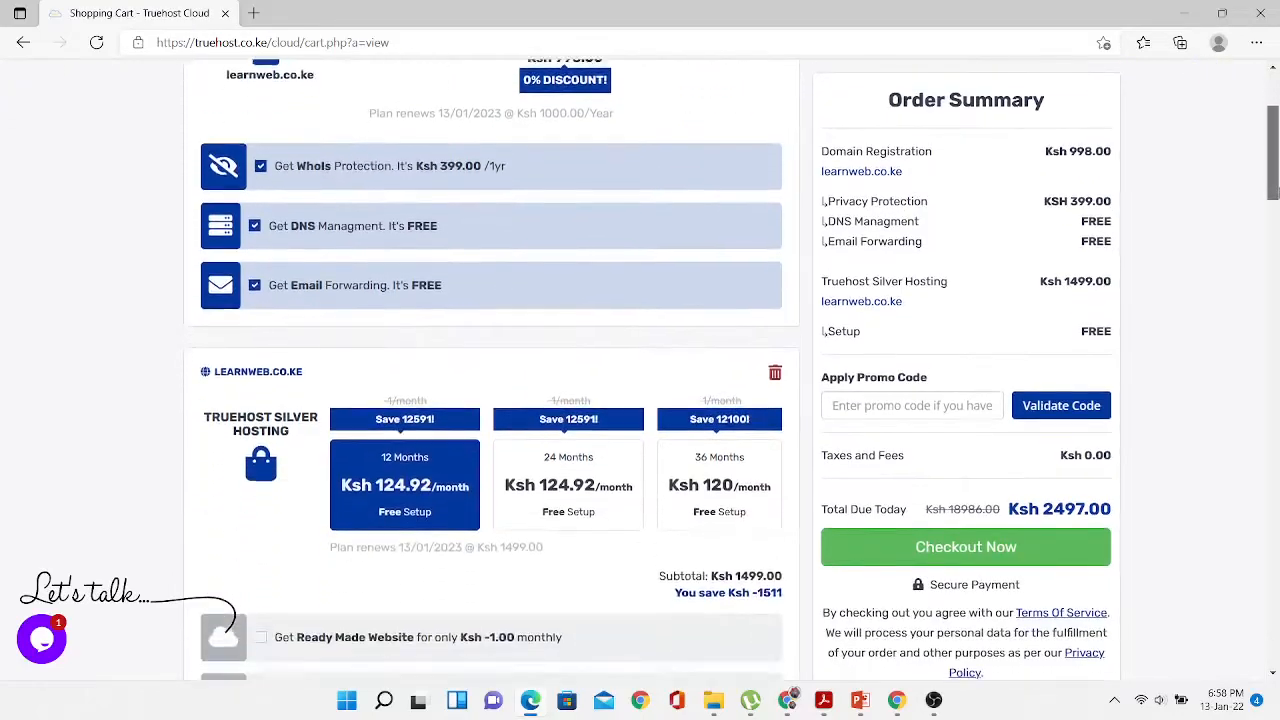
scroll(1272, 150, down, 2)
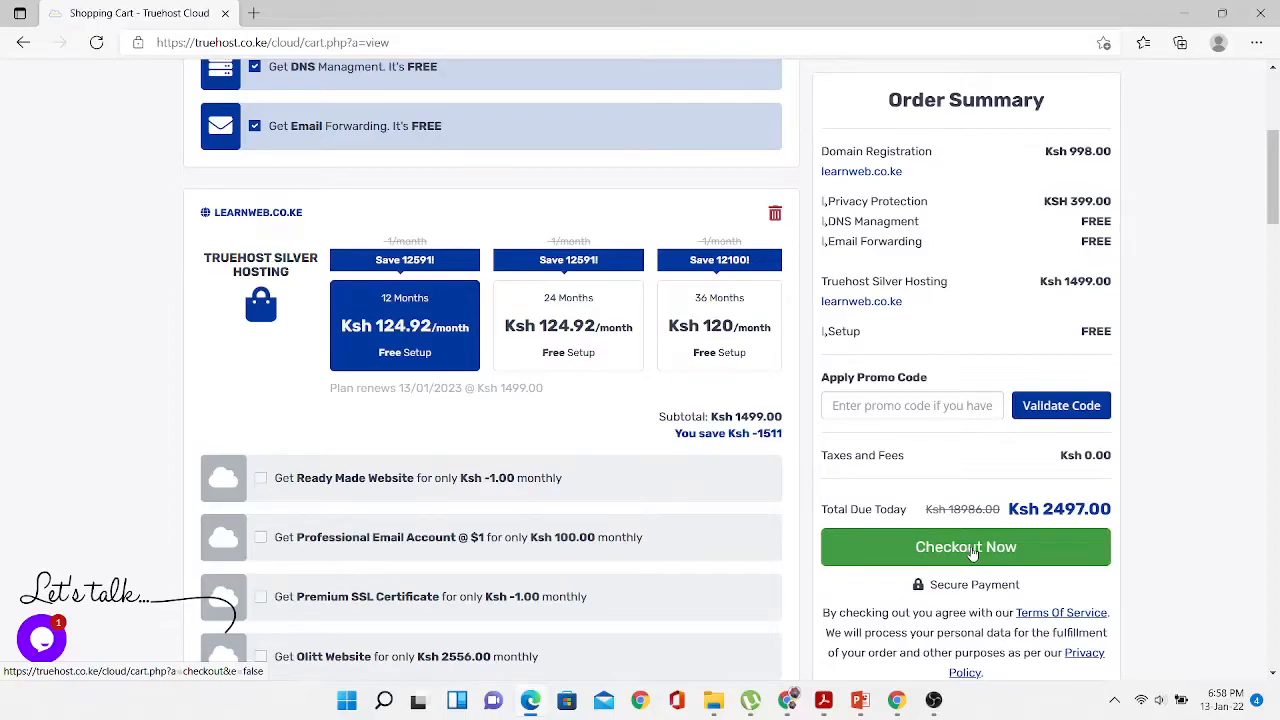
click(967, 553)
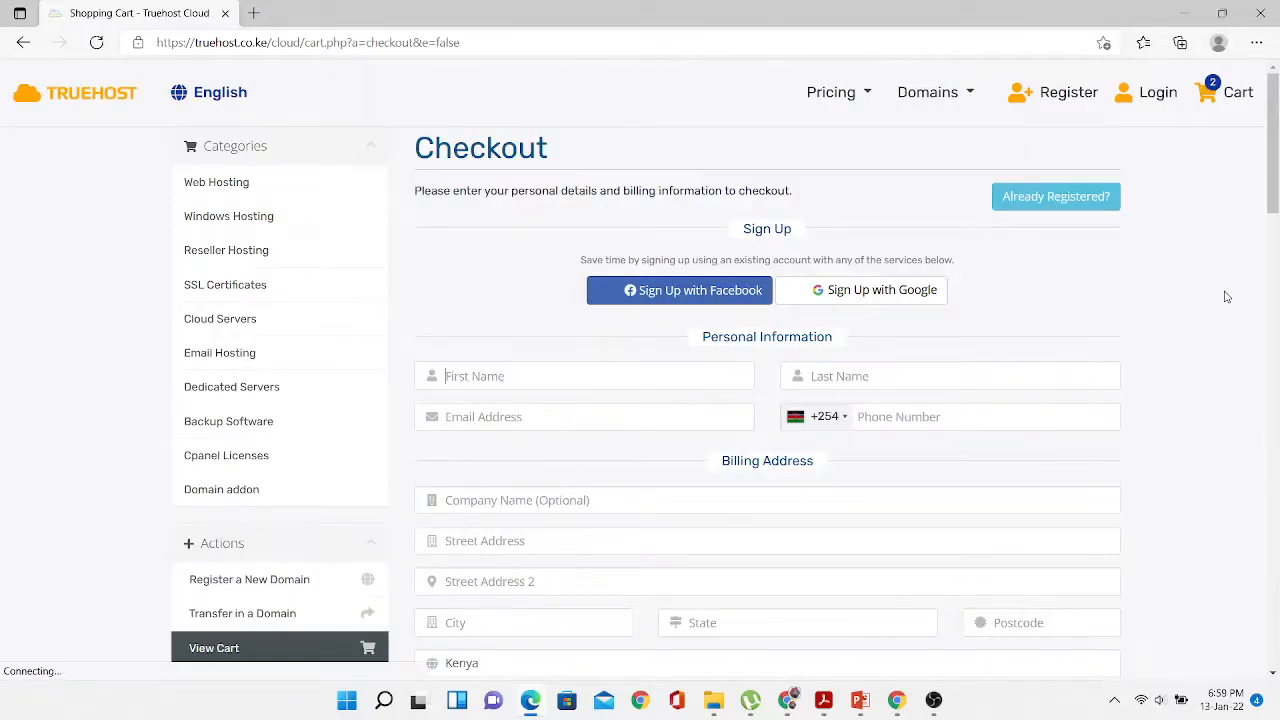
- Start Sign Up with Google and enter the account's Gmail address, fixing a typo
click(867, 298)
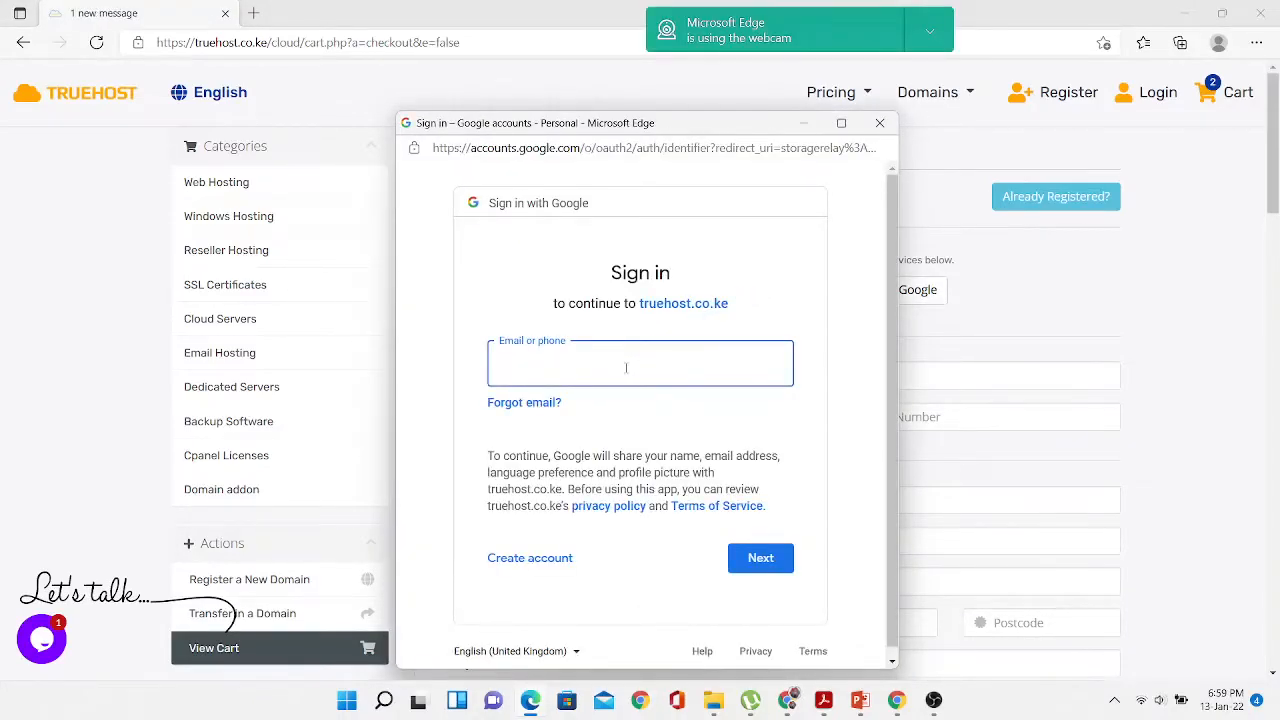
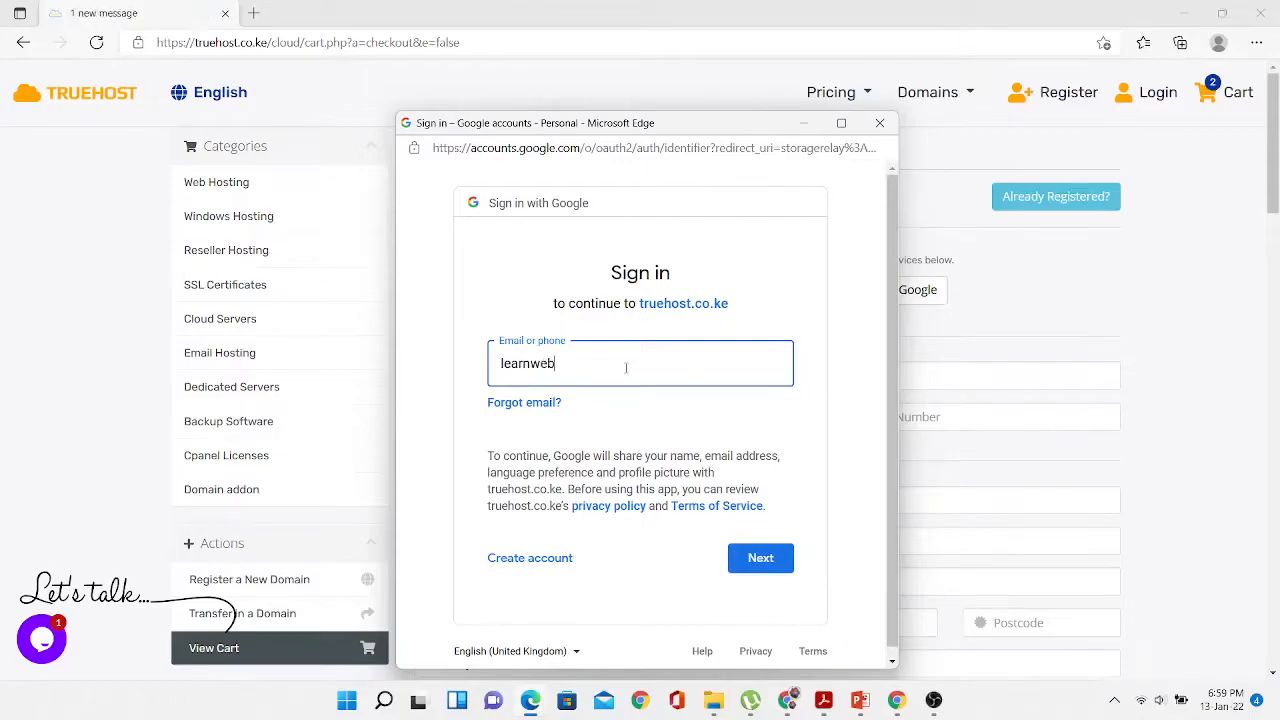
click(580, 363)
text(a)
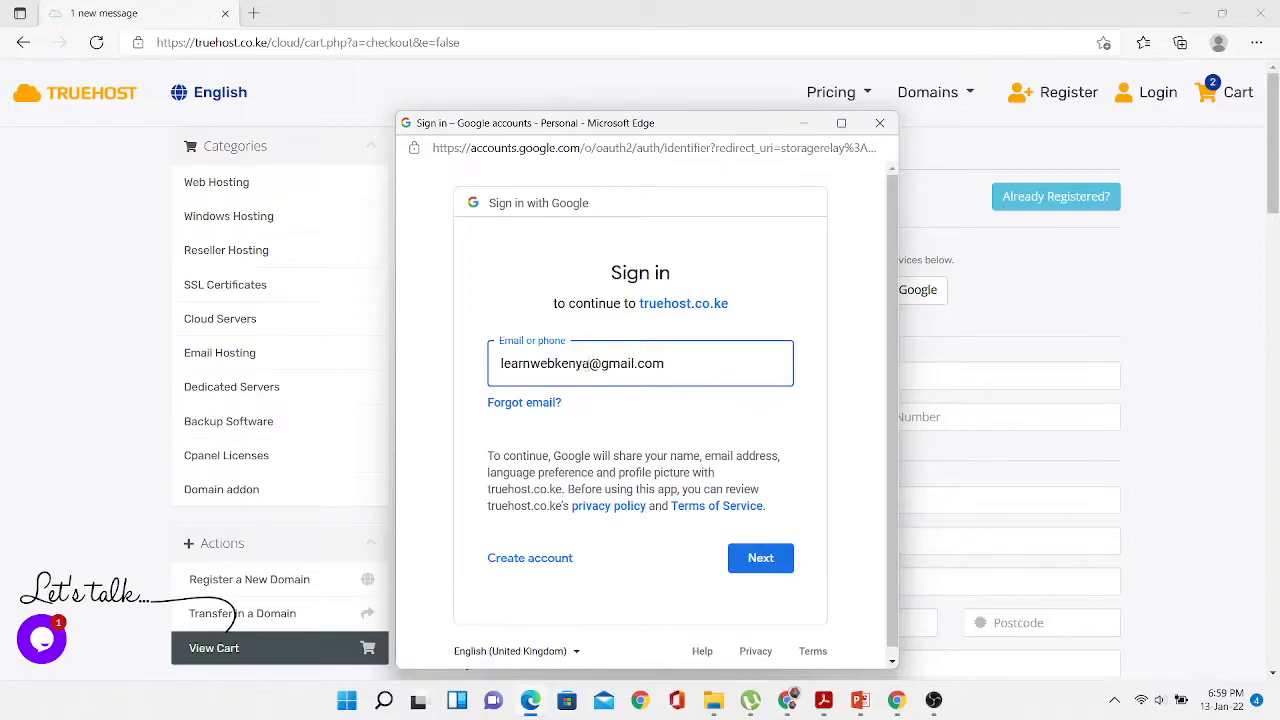
click(754, 558)
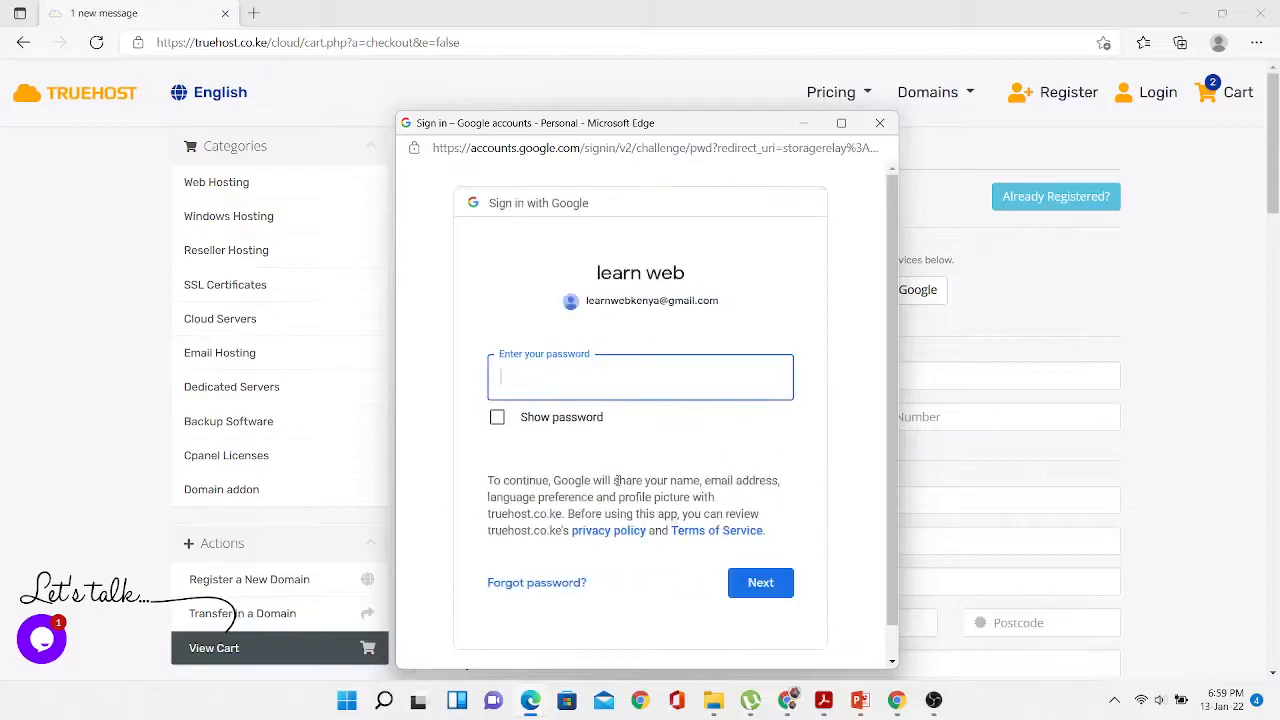
- Enter the Google account password so the checkout's personal details are prefilled
text(•••••••••••••)
click(759, 585)
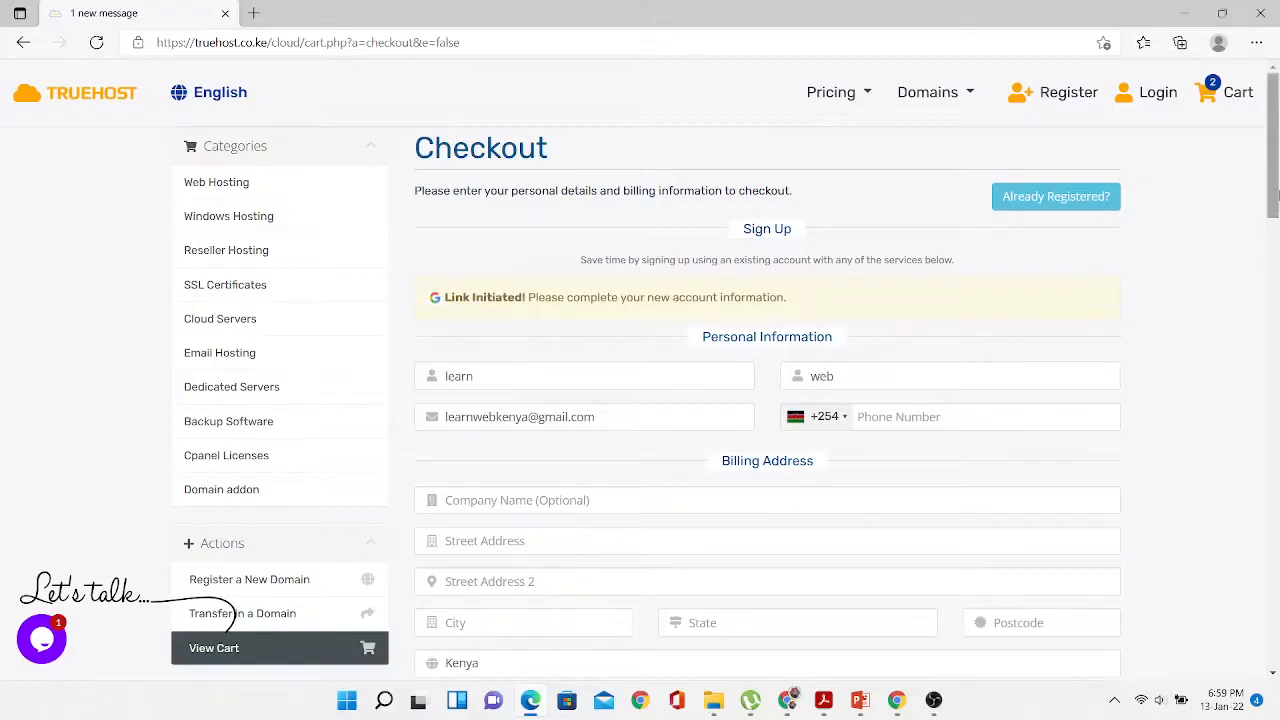
drag(1273, 204, 1275, 262)
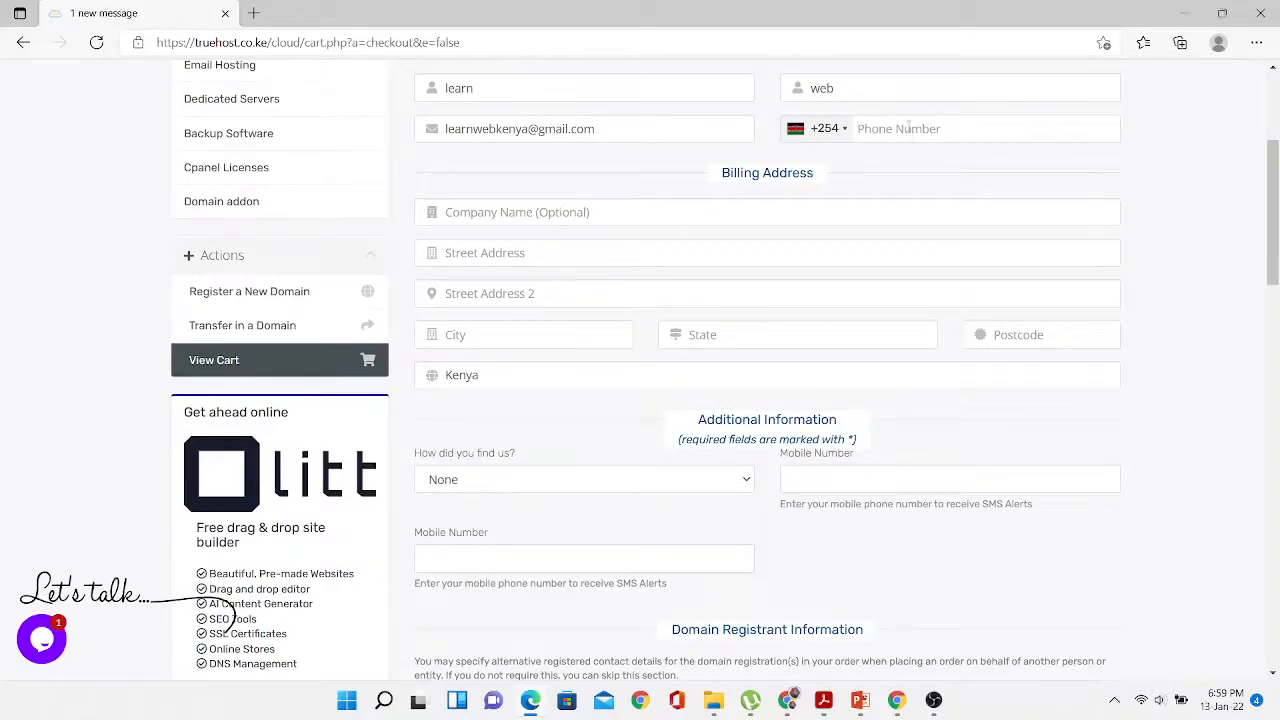
- Enter the phone number on the Checkout form
scroll(675, 360, down, 2)
scroll(675, 360, down, 3)
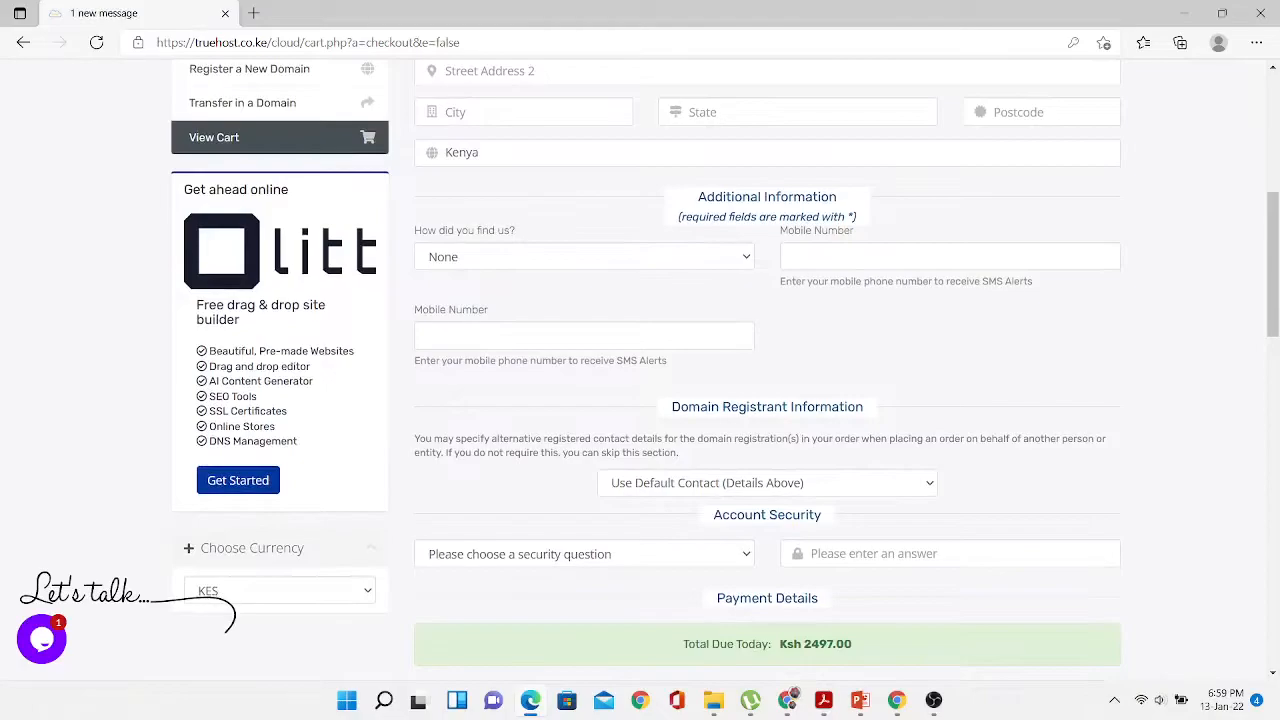
scroll(675, 360, up, 2)
scroll(675, 360, up, 1)
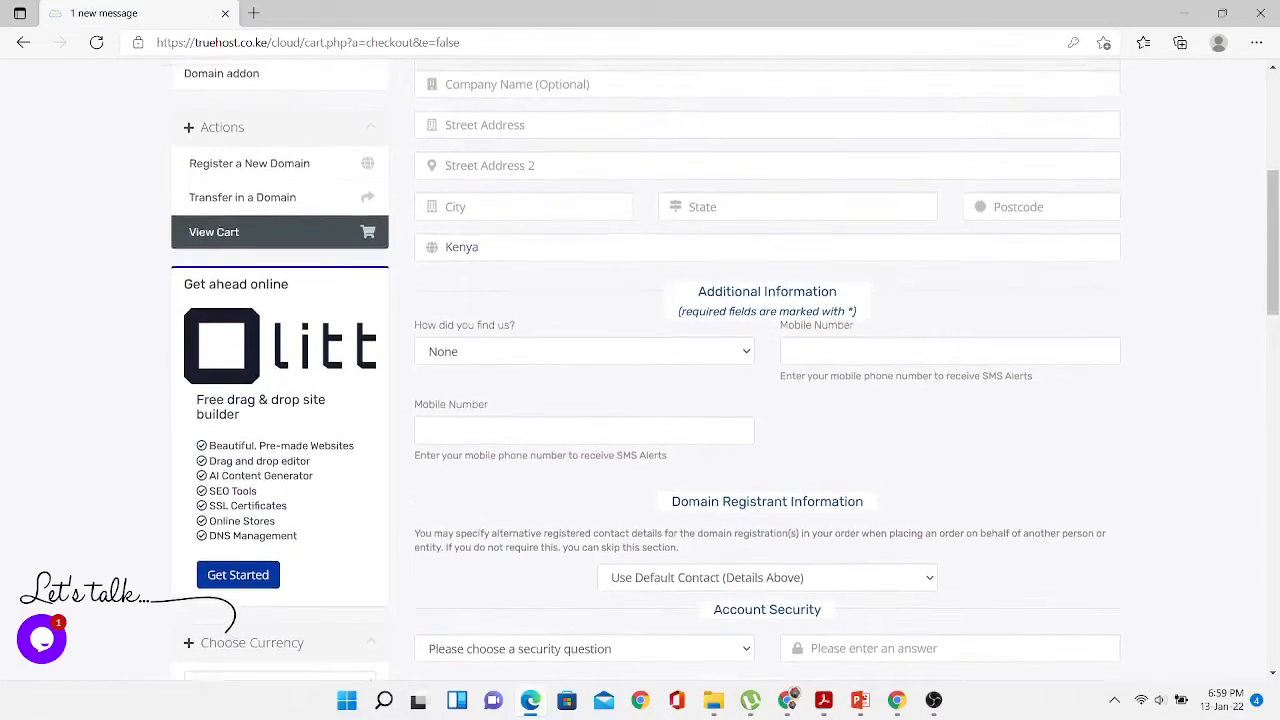
scroll(675, 360, up, 2)
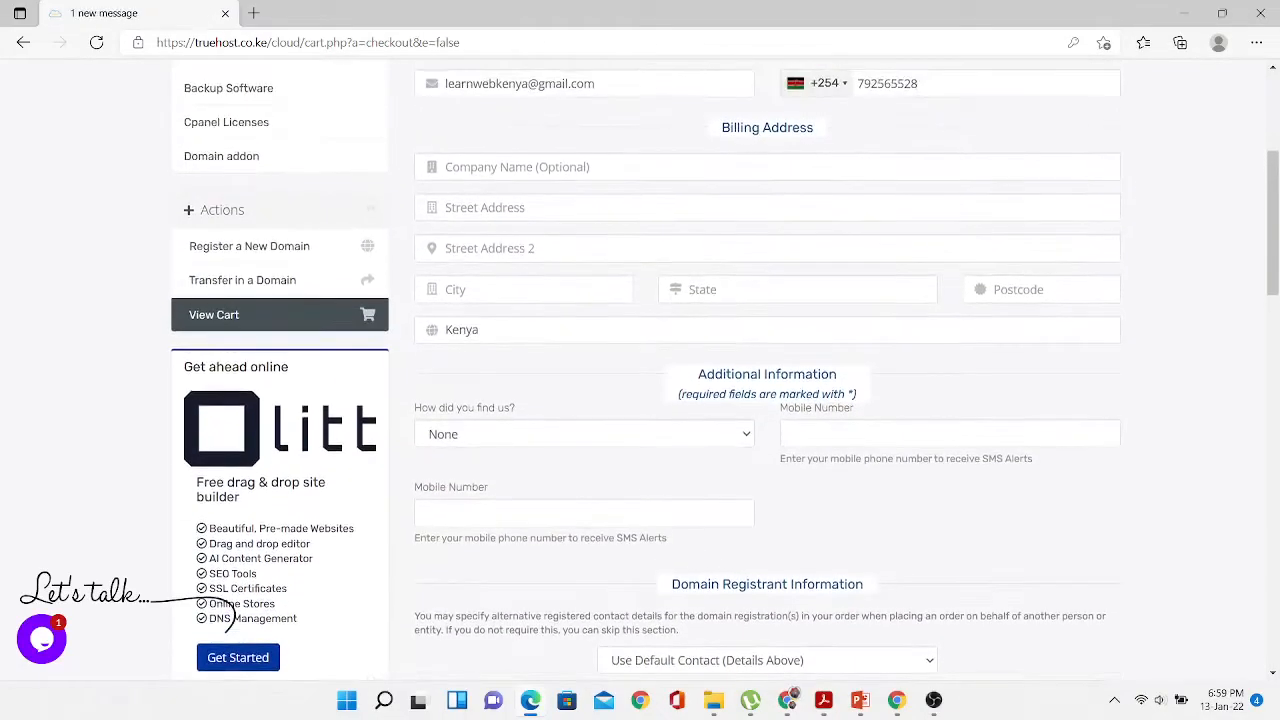
scroll(675, 360, down, 1)
scroll(675, 360, down, 8)
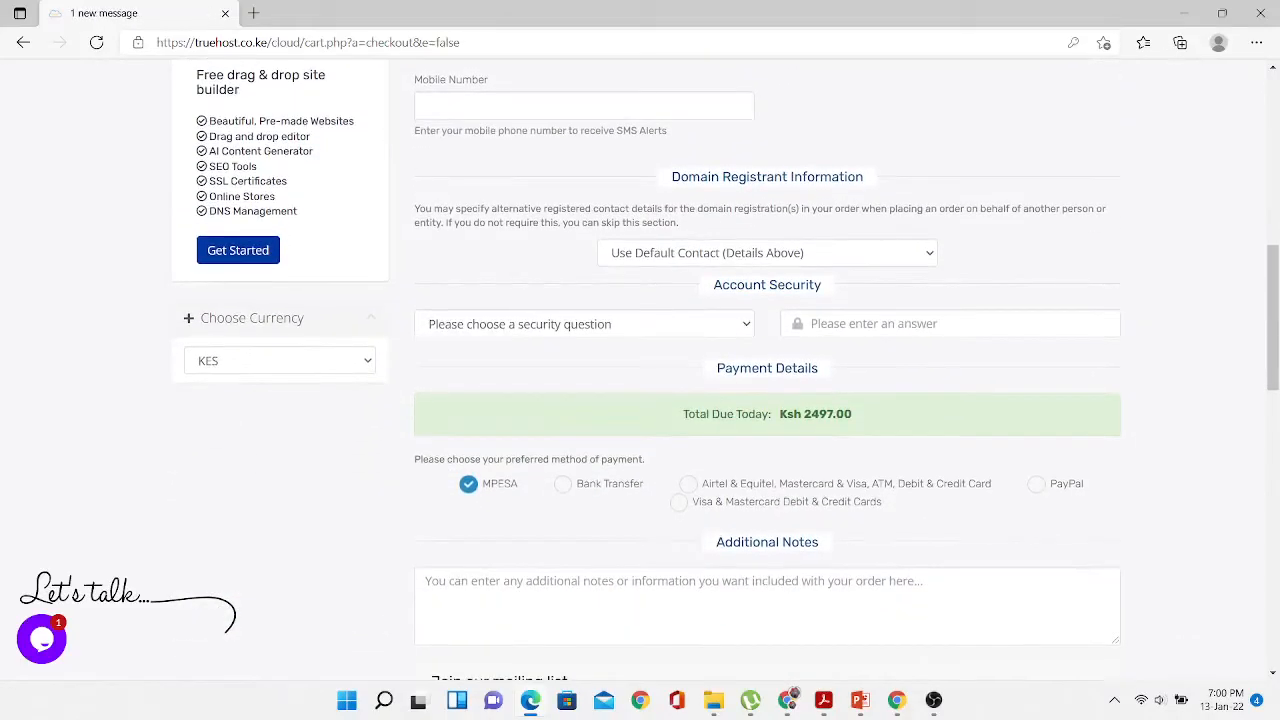
scroll(1277, 265, up, 5)
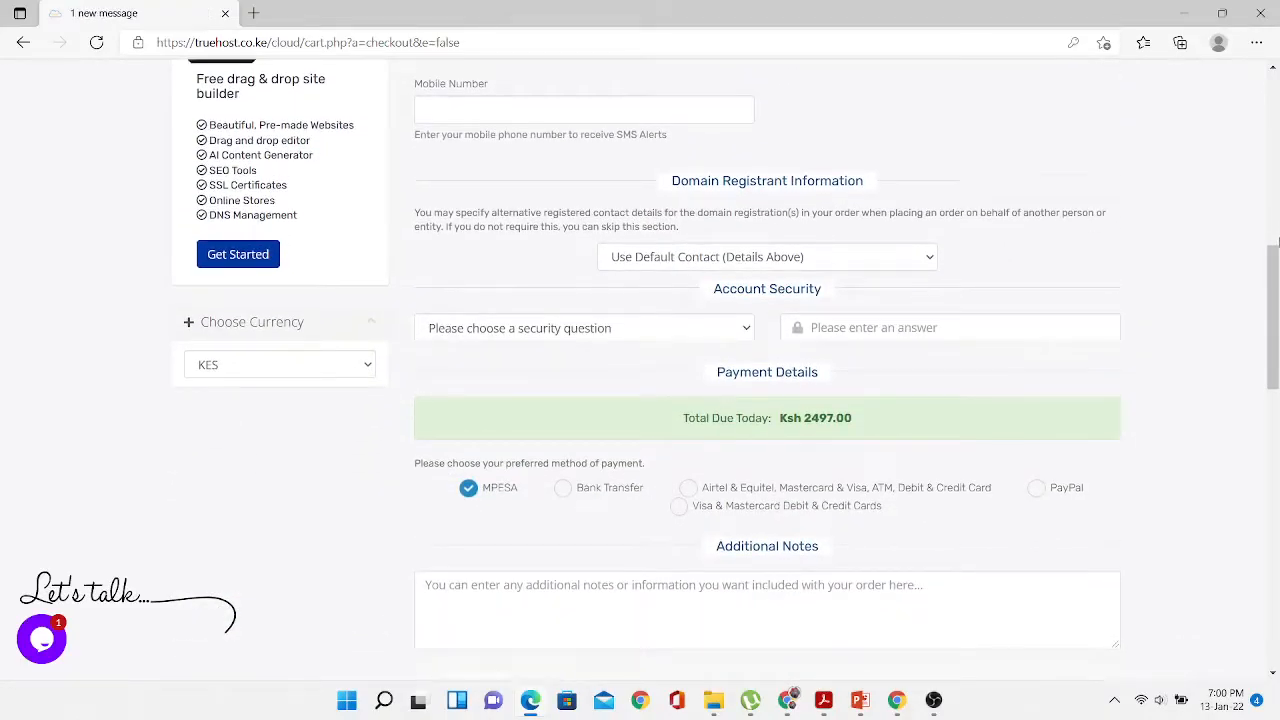
drag(1277, 272, 1277, 410)
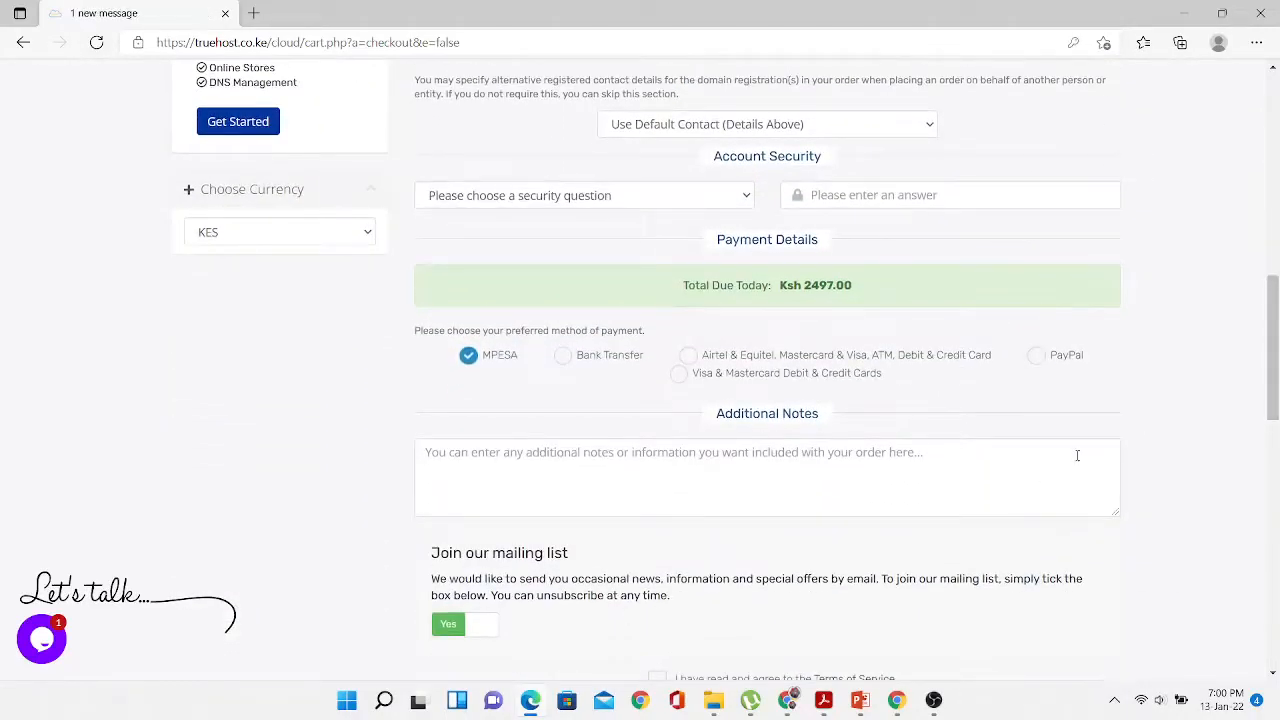
- Agree to the Terms of Service and submit the order
scroll(1277, 370, down, 3)
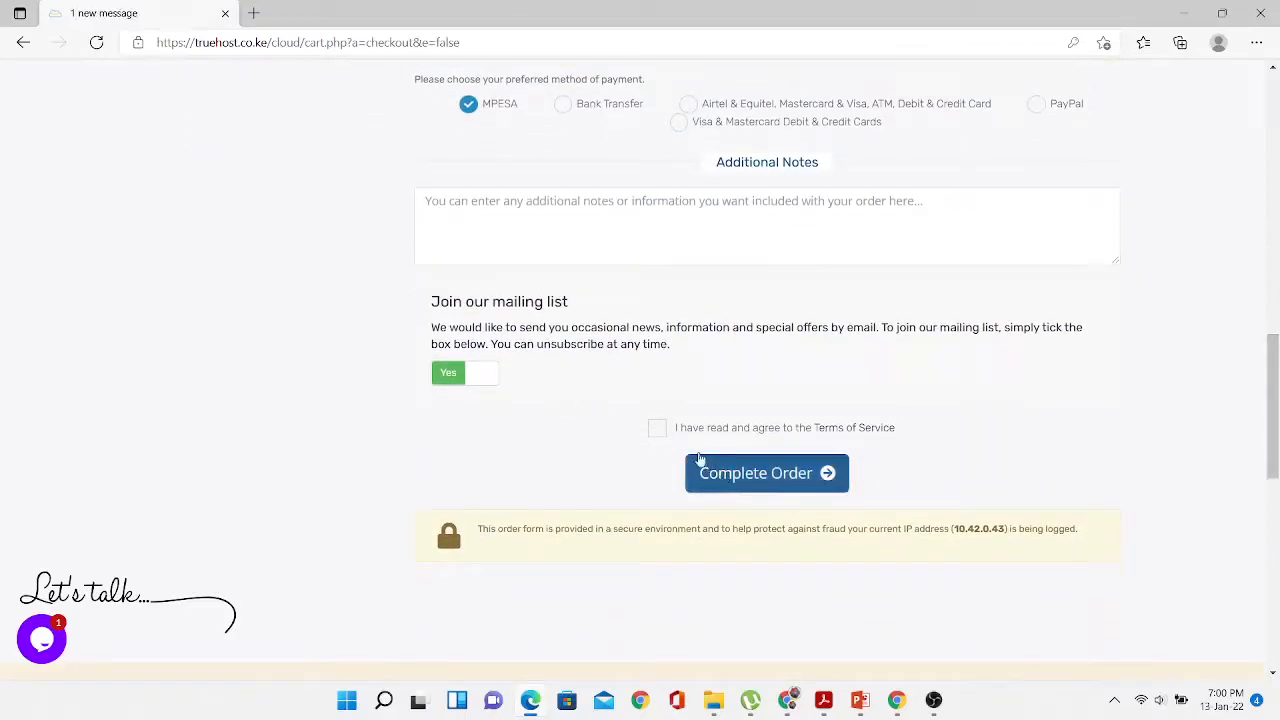
click(656, 428)
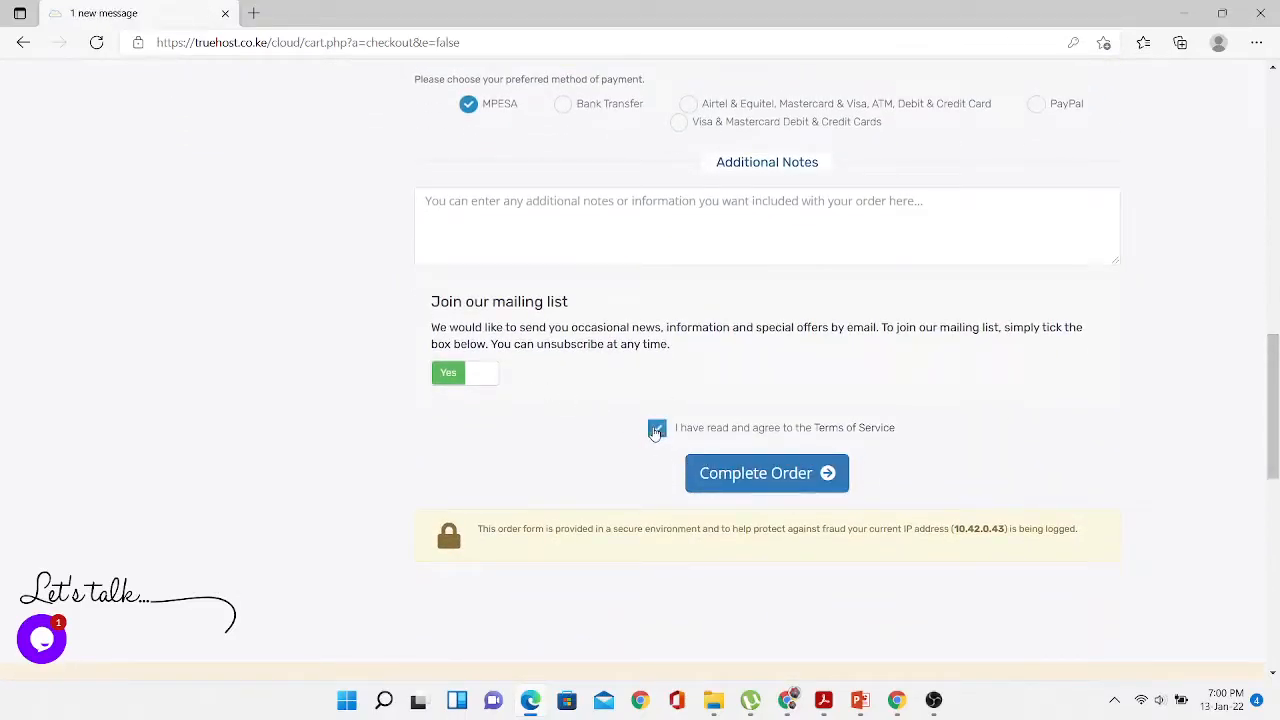
click(760, 478)
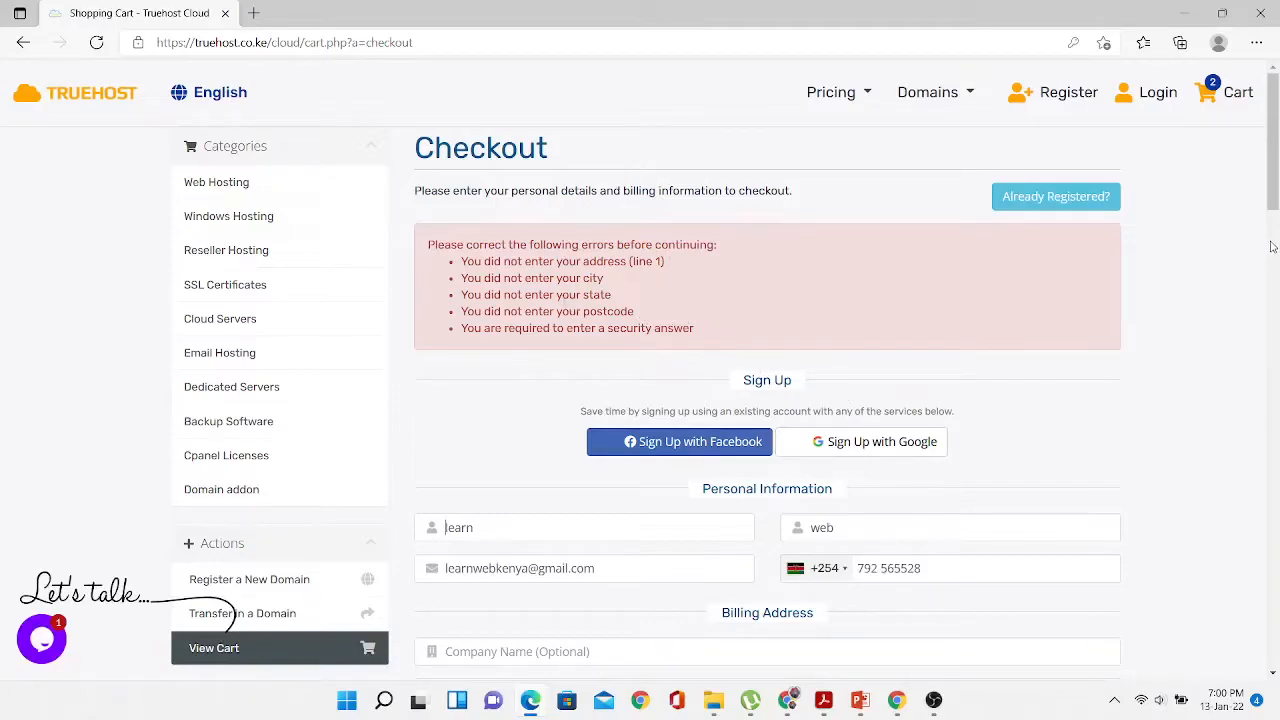
- Enter company name Learn Web plus the billing street address, city, state and postcode
drag(1276, 170, 1279, 251)
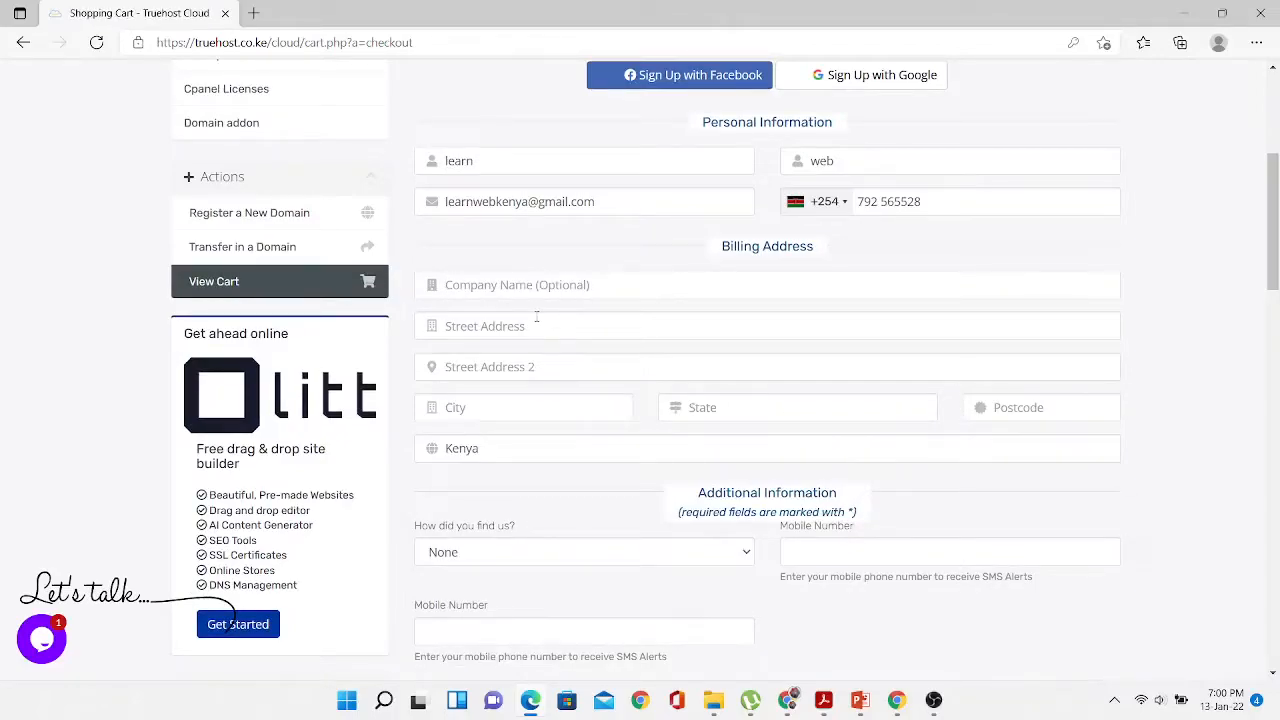
text(Learn Web)
key(Tab)
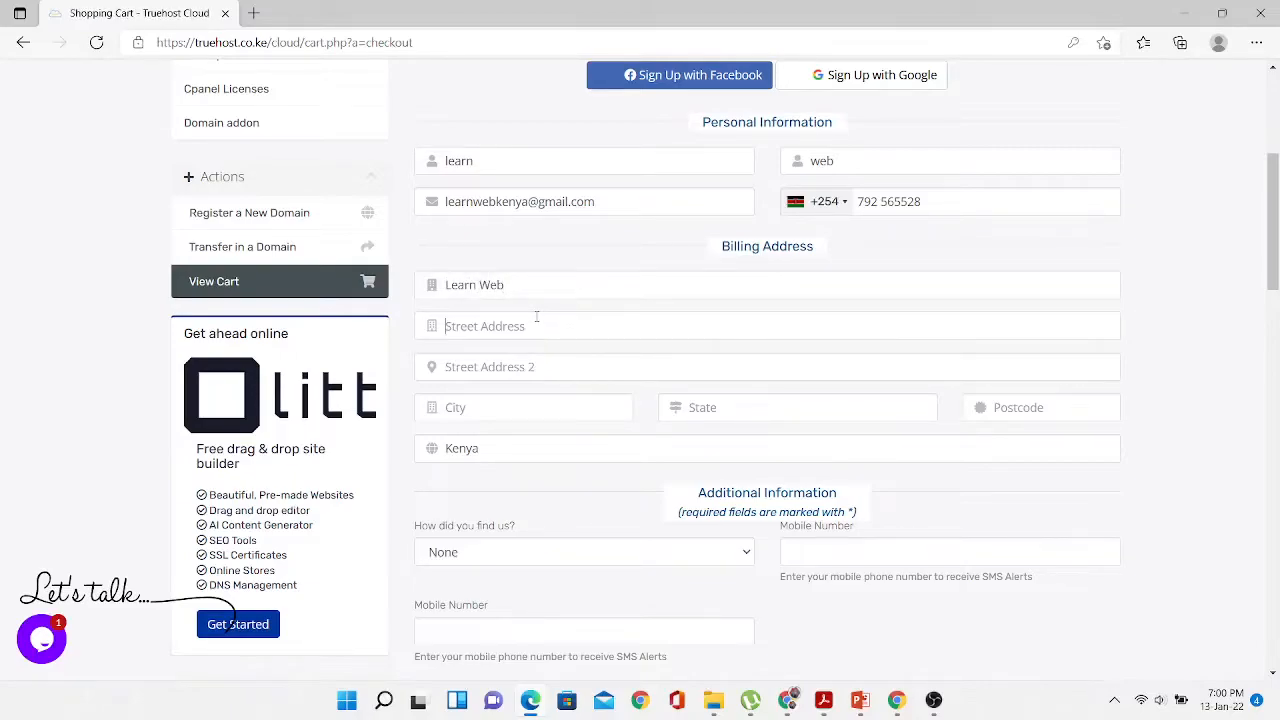
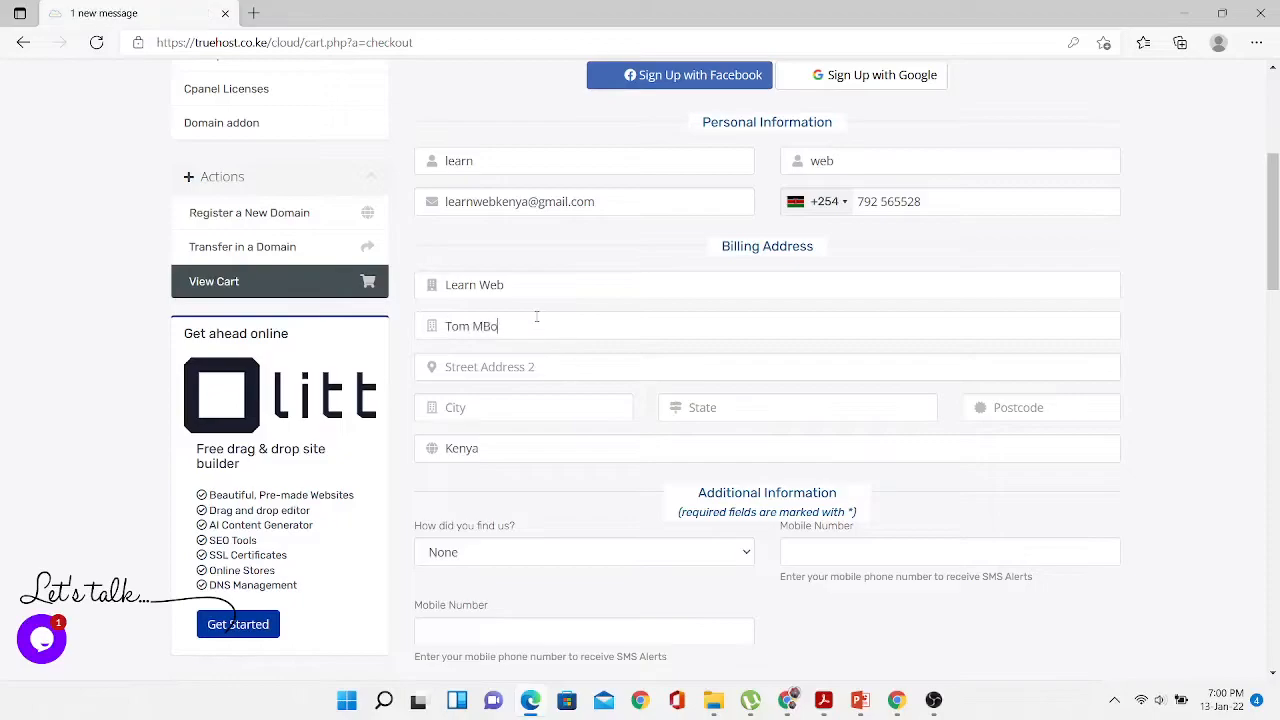
key(Tab)
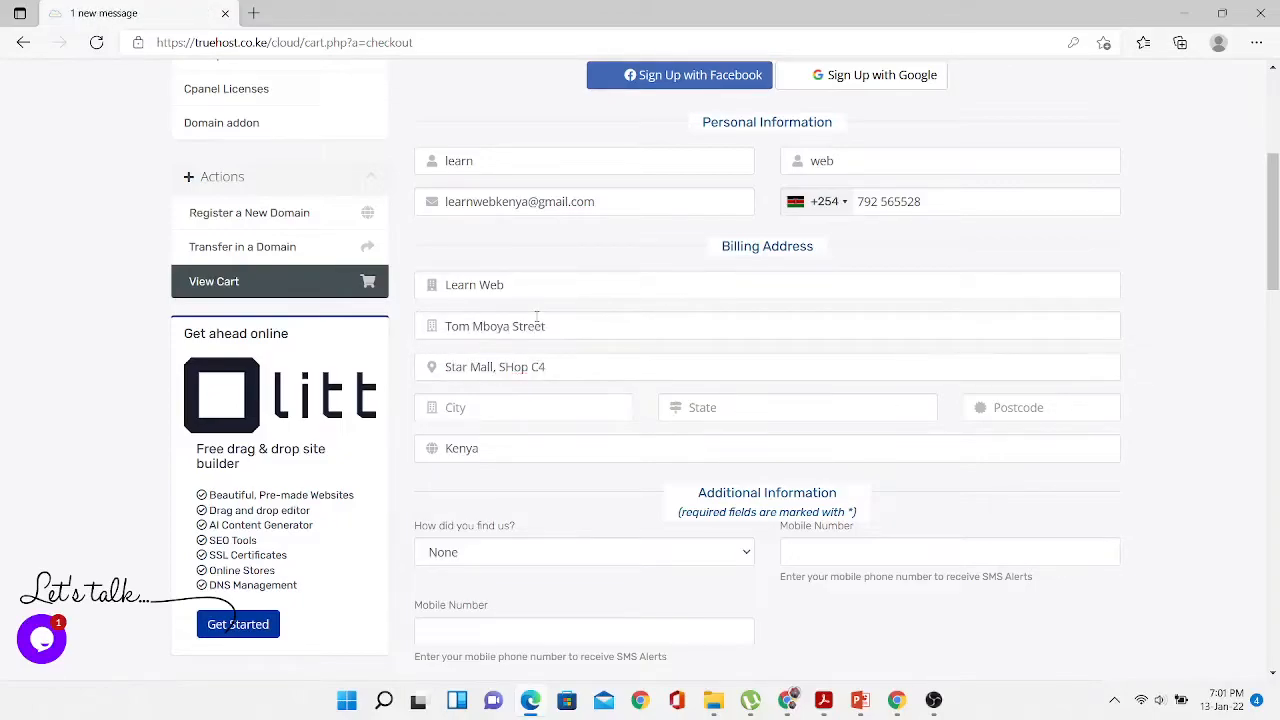
key(Tab)
text(Nairobi)
key(Tab)
text(Nairobi)
key(Tab)
text(00100)
- Set How did you find us to Friend and fill both mobile numbers from saved entries
click(744, 553)
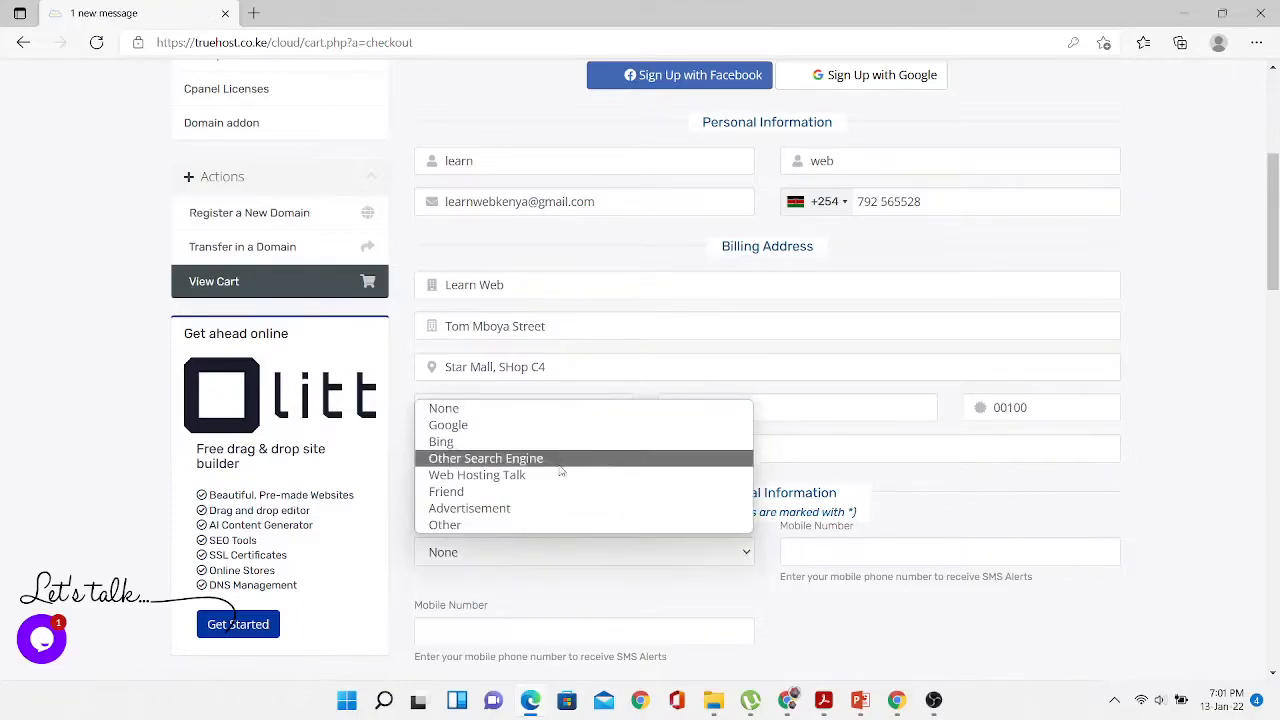
click(446, 491)
scroll(1276, 270, down, 1)
click(869, 371)
drag(1277, 272, 1274, 409)
click(850, 436)
click(600, 448)
click(590, 518)
- Agree to the Terms, opt out of the mailing list and resubmit the order
scroll(972, 459, down, 4)
click(657, 289)
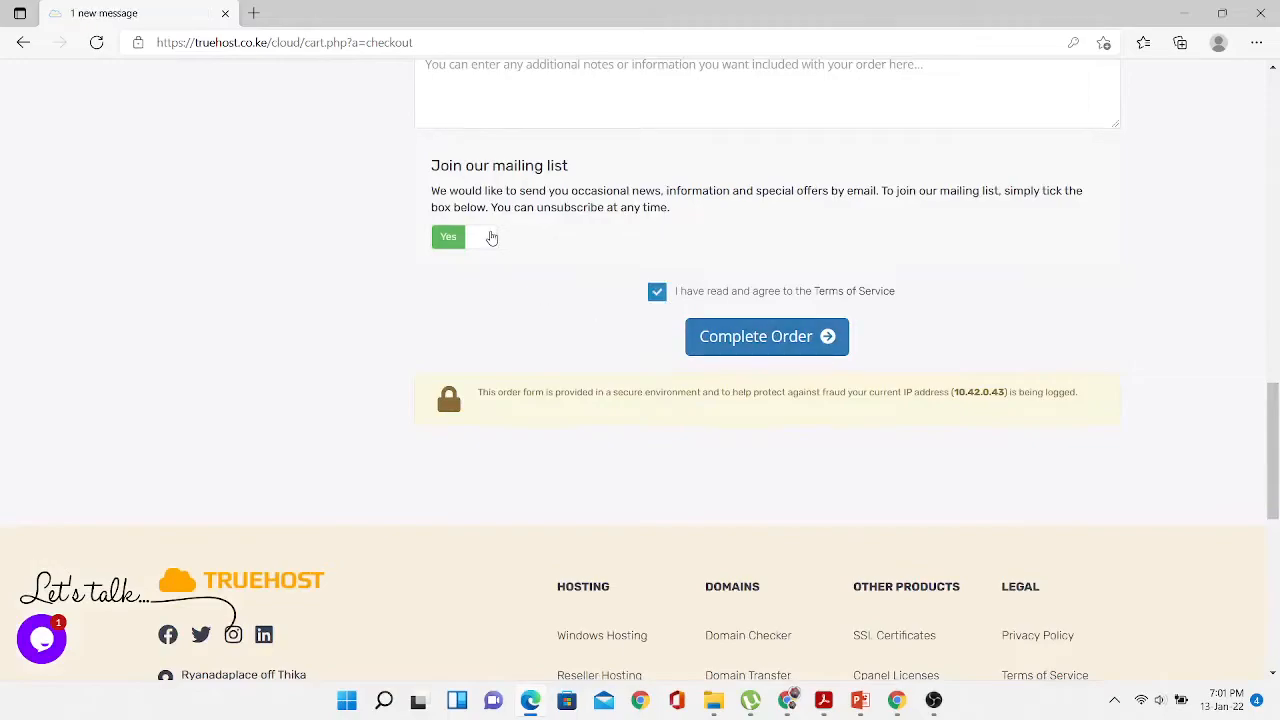
click(491, 237)
click(766, 334)
- Pick the first full-time job town security question, answer it, accept Terms and place the order
scroll(730, 330, down, 10)
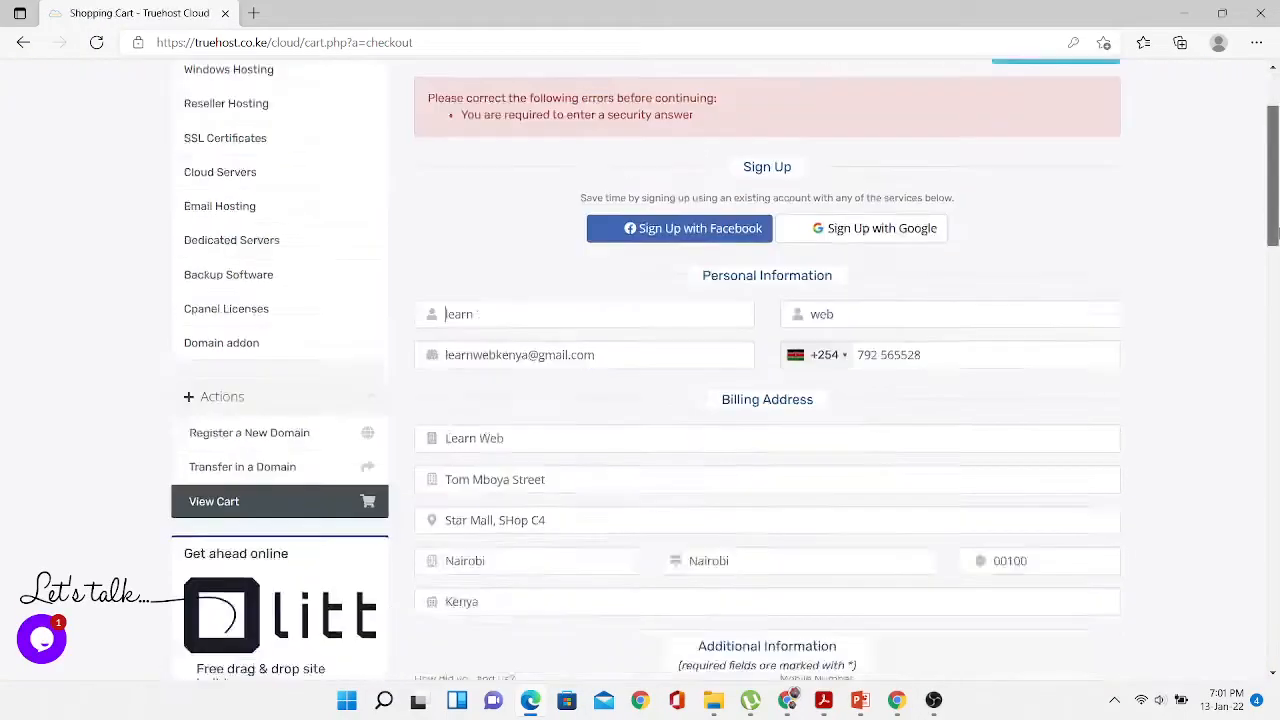
click(720, 398)
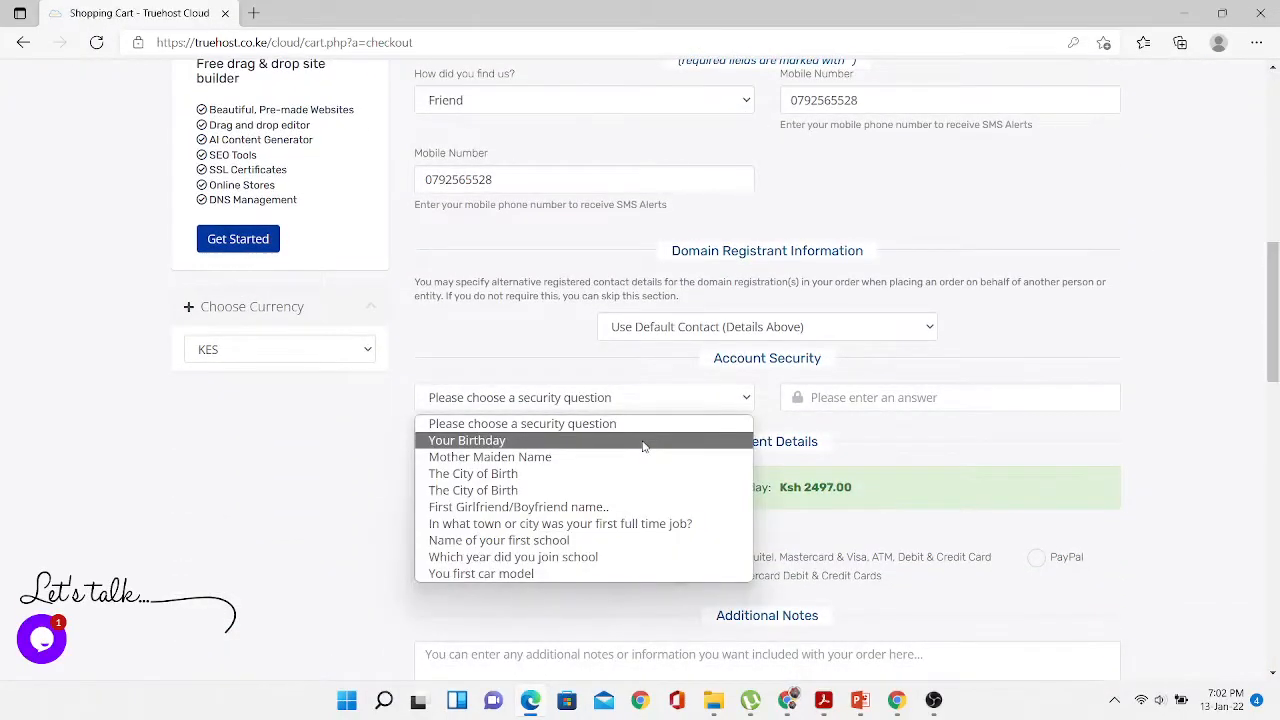
click(560, 523)
click(866, 395)
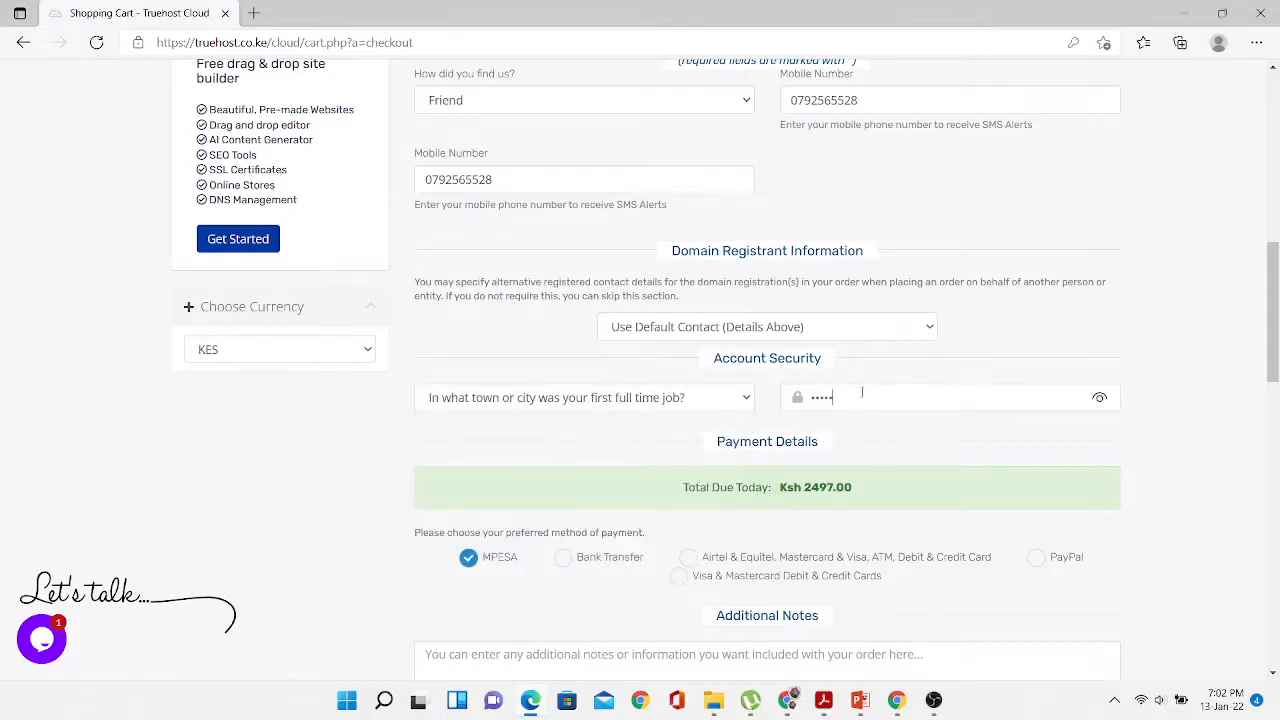
click(746, 400)
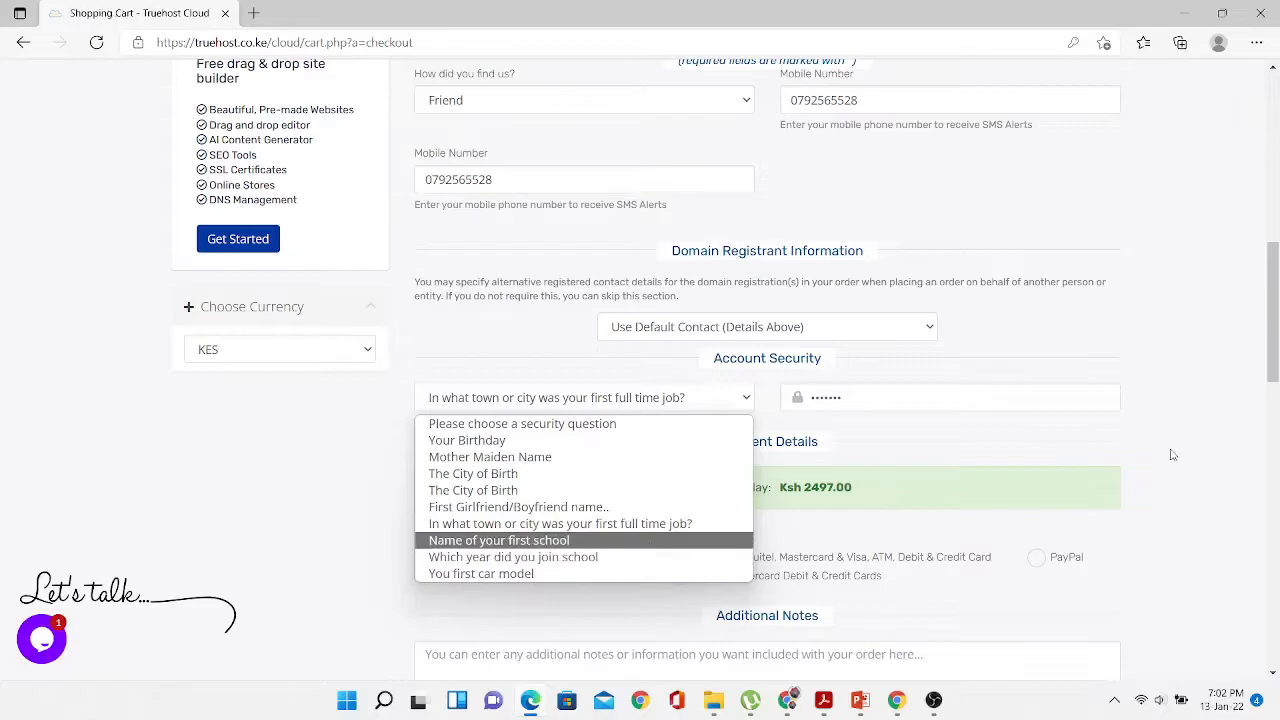
drag(1274, 316, 1278, 415)
click(657, 437)
click(807, 486)
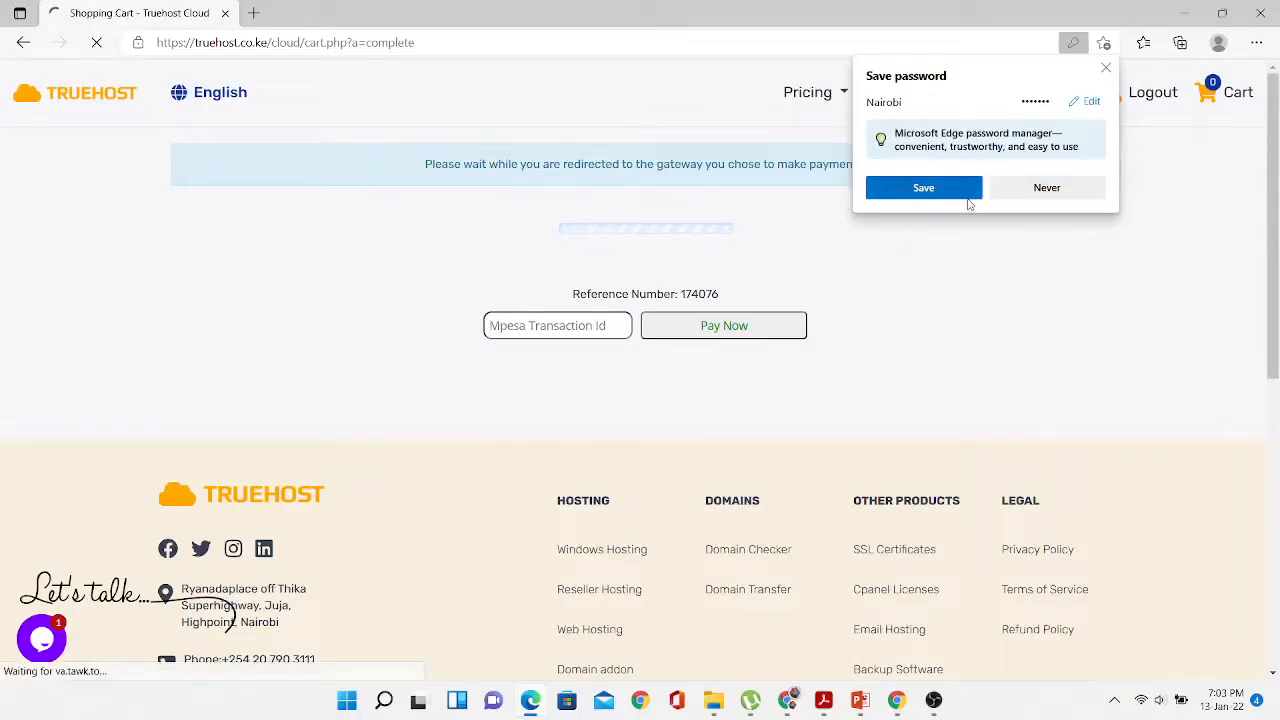
- Save the login in Edge, then enter the M-Pesa transaction code and pay the invoice
click(966, 198)
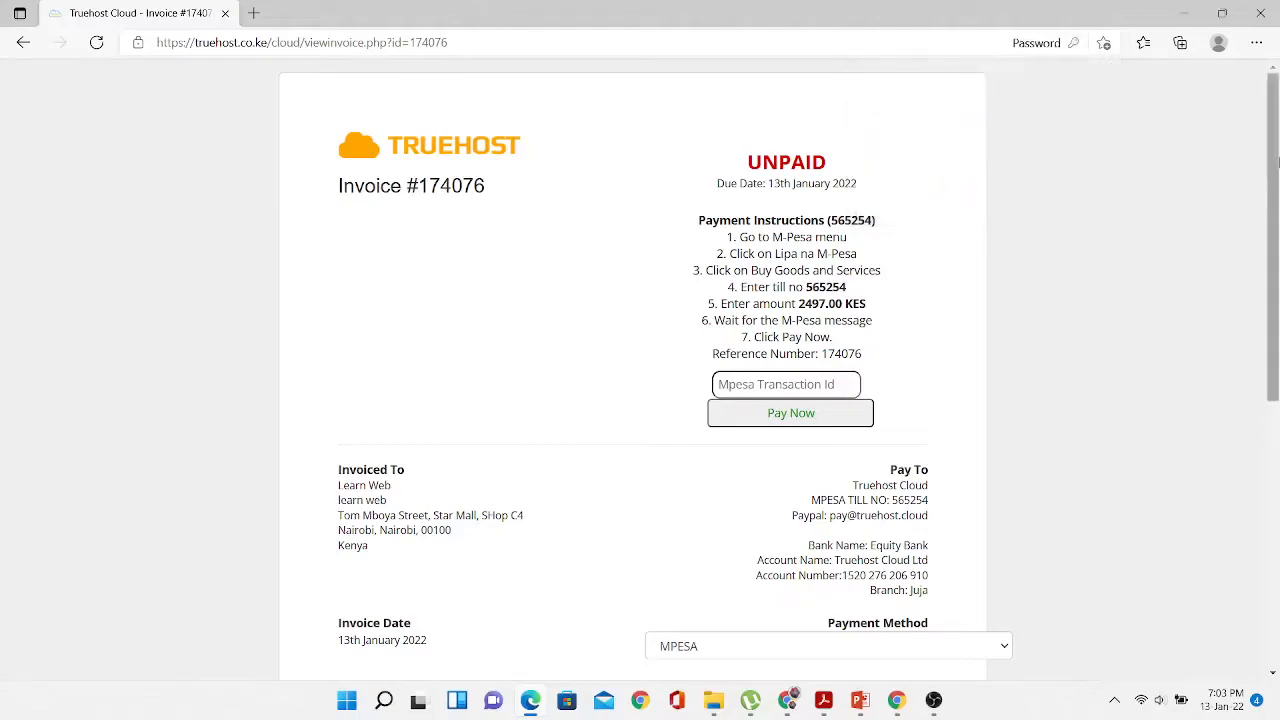
drag(1278, 147, 1278, 163)
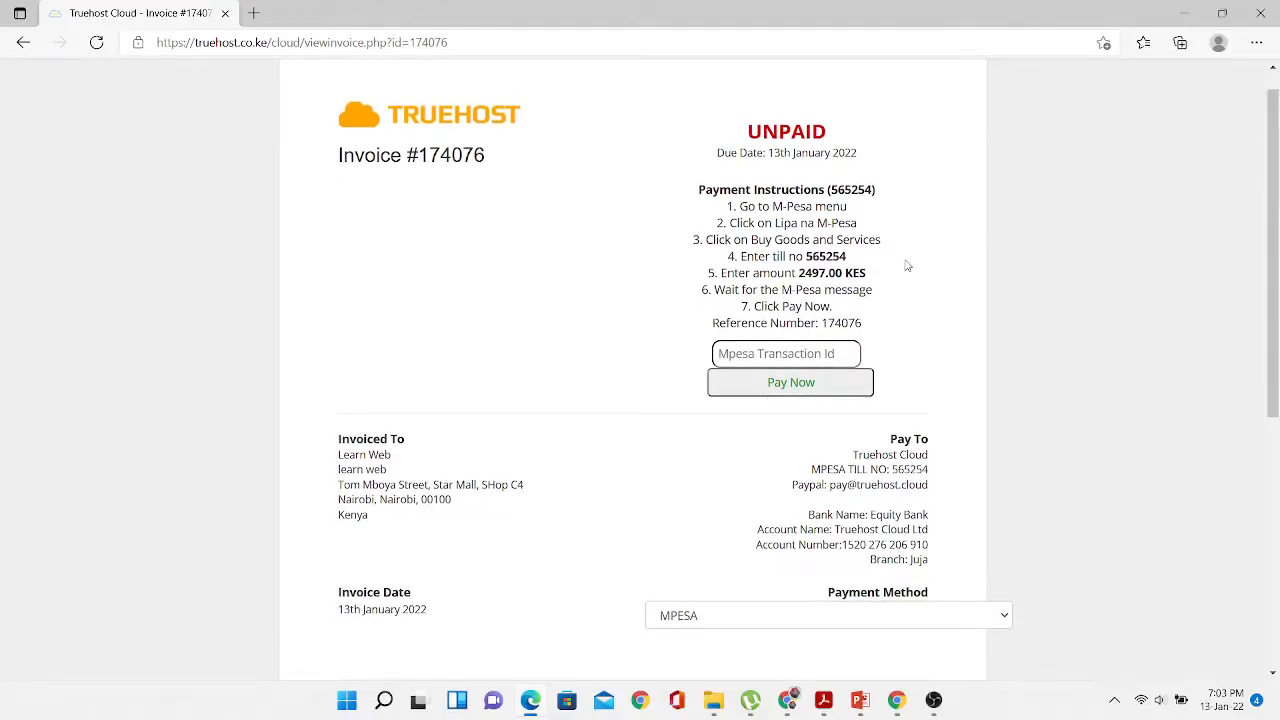
click(758, 358)
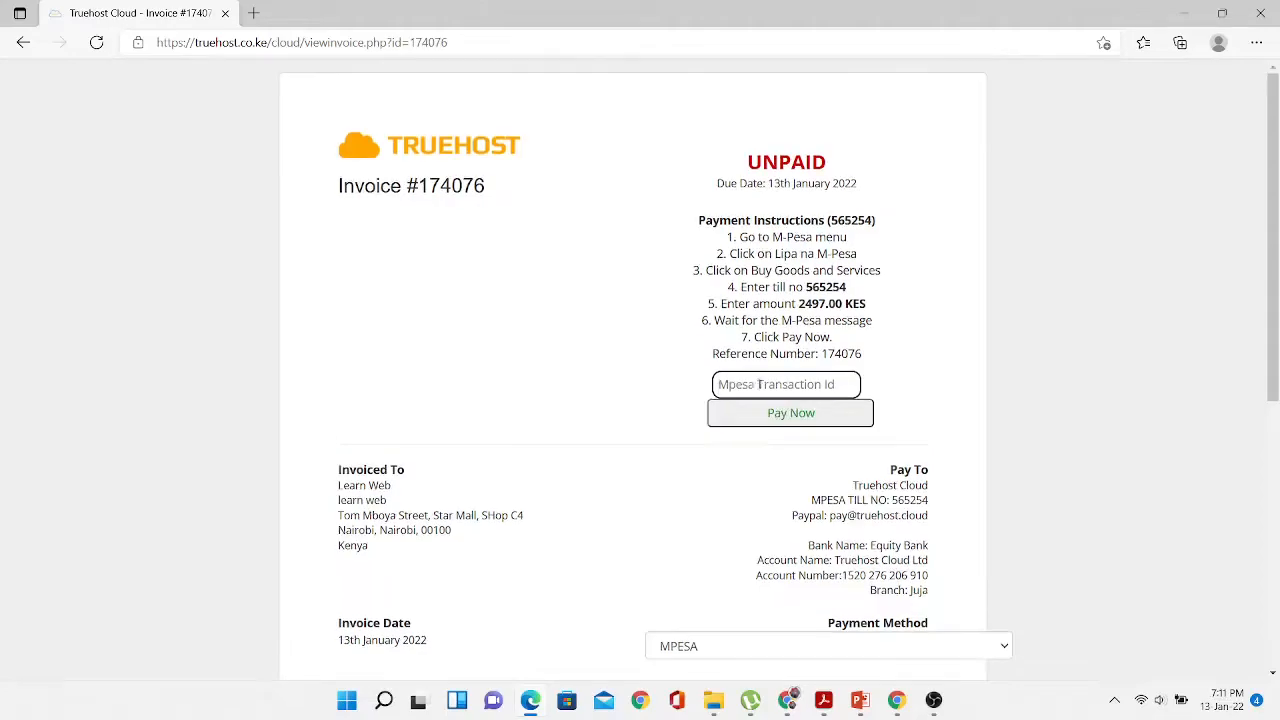
click(791, 421)
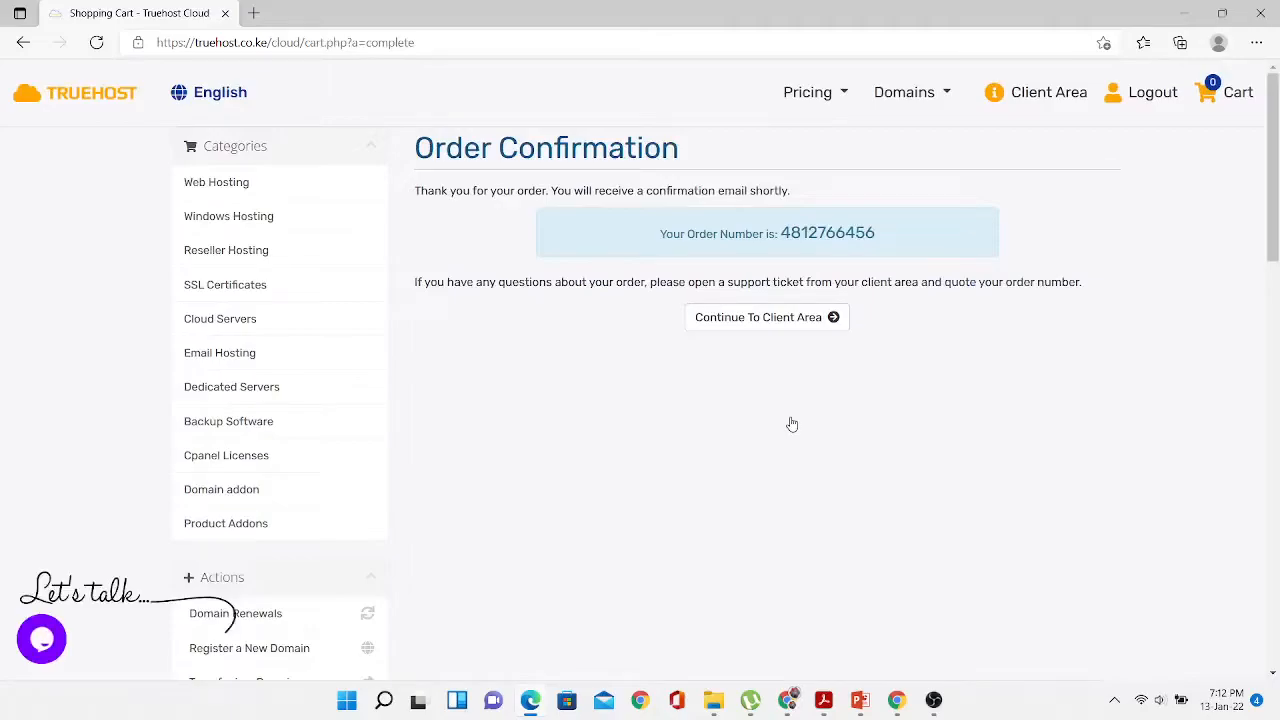
- Go from the Order Confirmation page to the Client Area dashboard
click(777, 322)
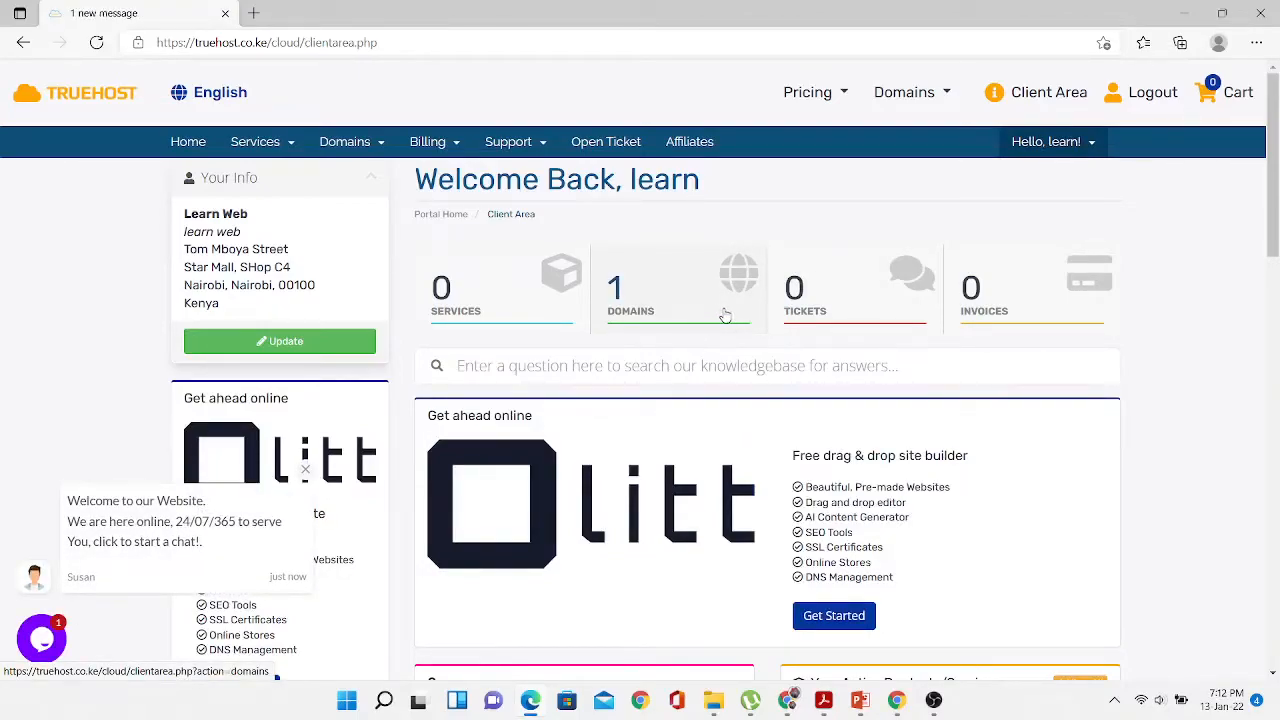
- Confirm learnweb.co.ke shows Active under My Domains, then log out of the client area
click(522, 306)
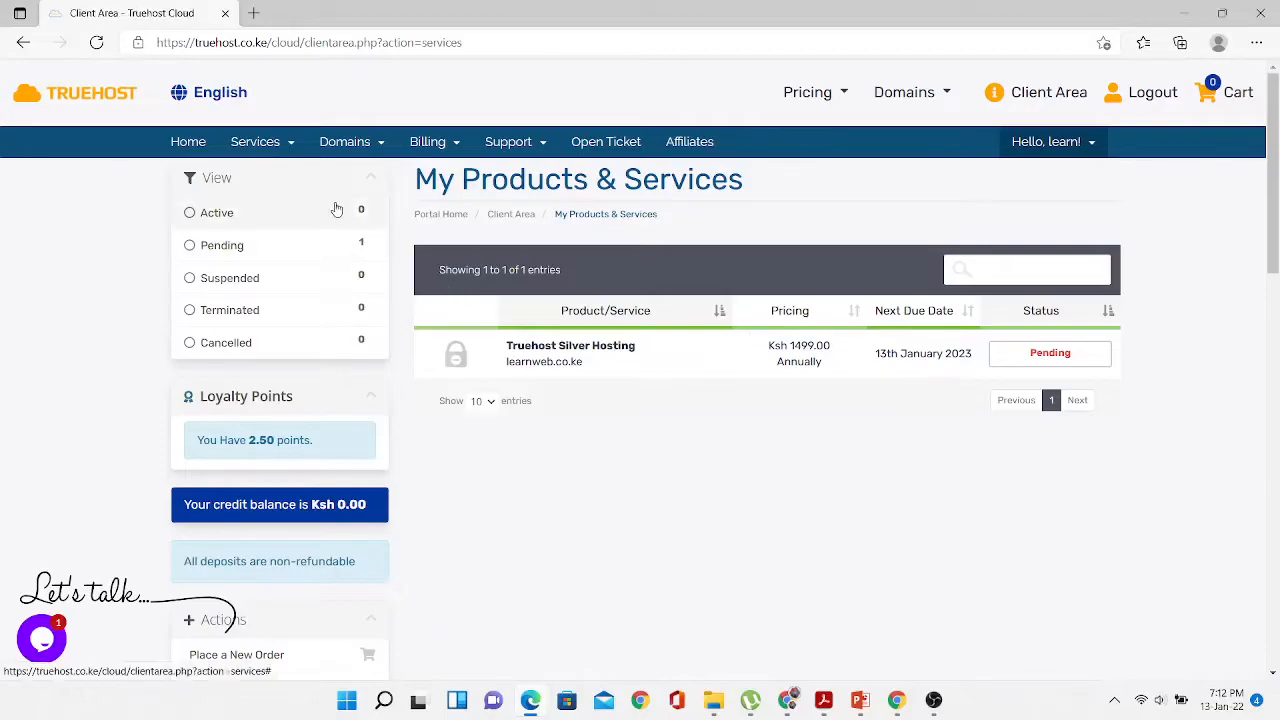
click(382, 150)
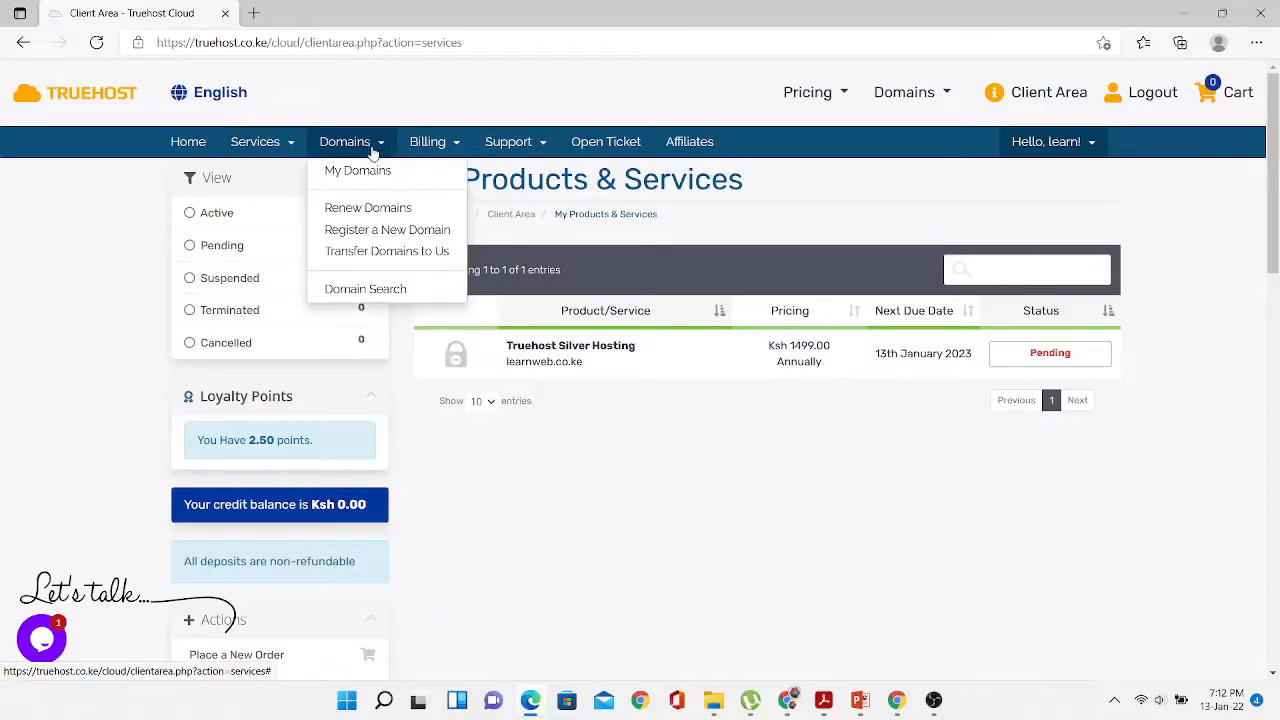
click(348, 170)
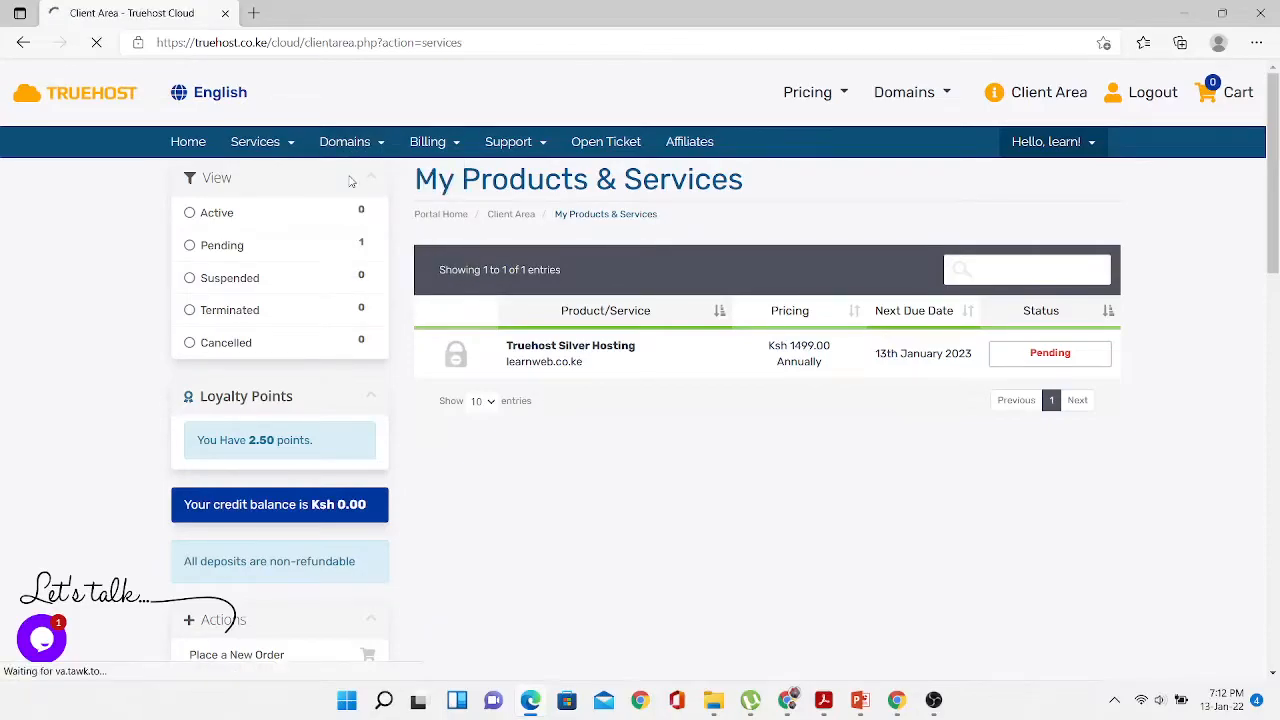
click(301, 251)
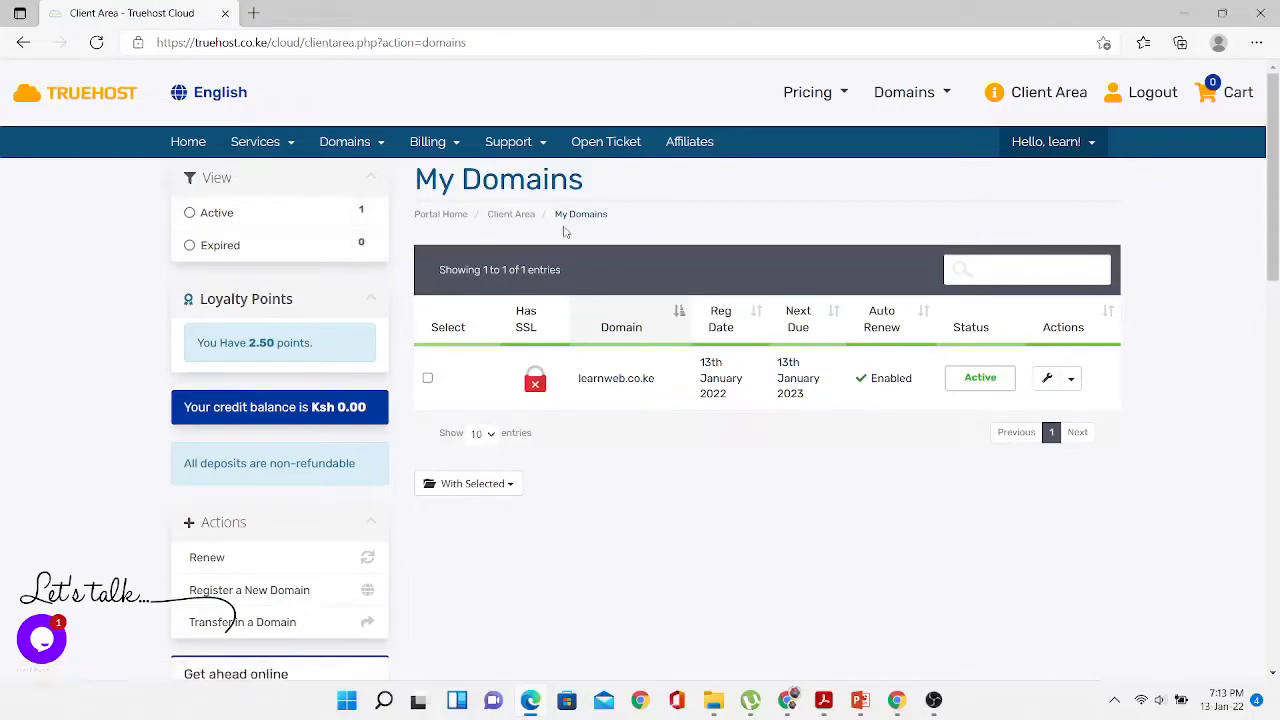
click(1143, 100)
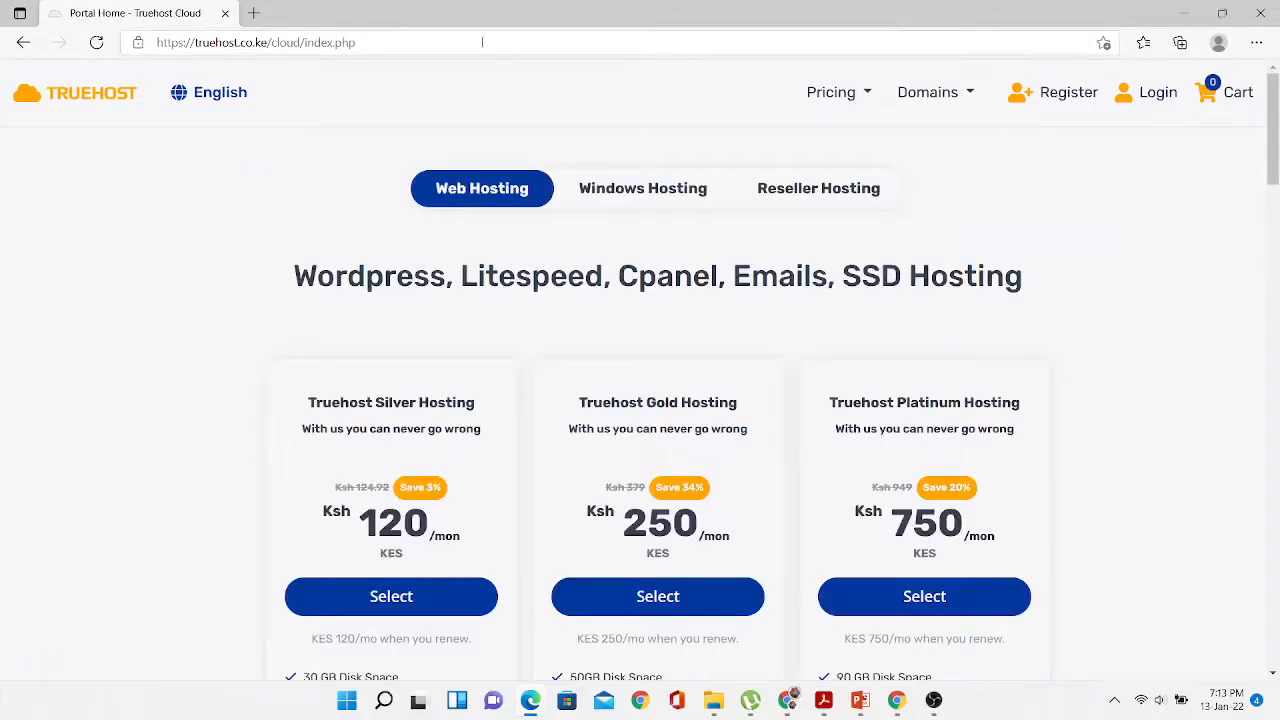
- In a new Edge tab, search 'GMAIL' and open the Gmail sign-in result to reach the inbox
click(254, 14)
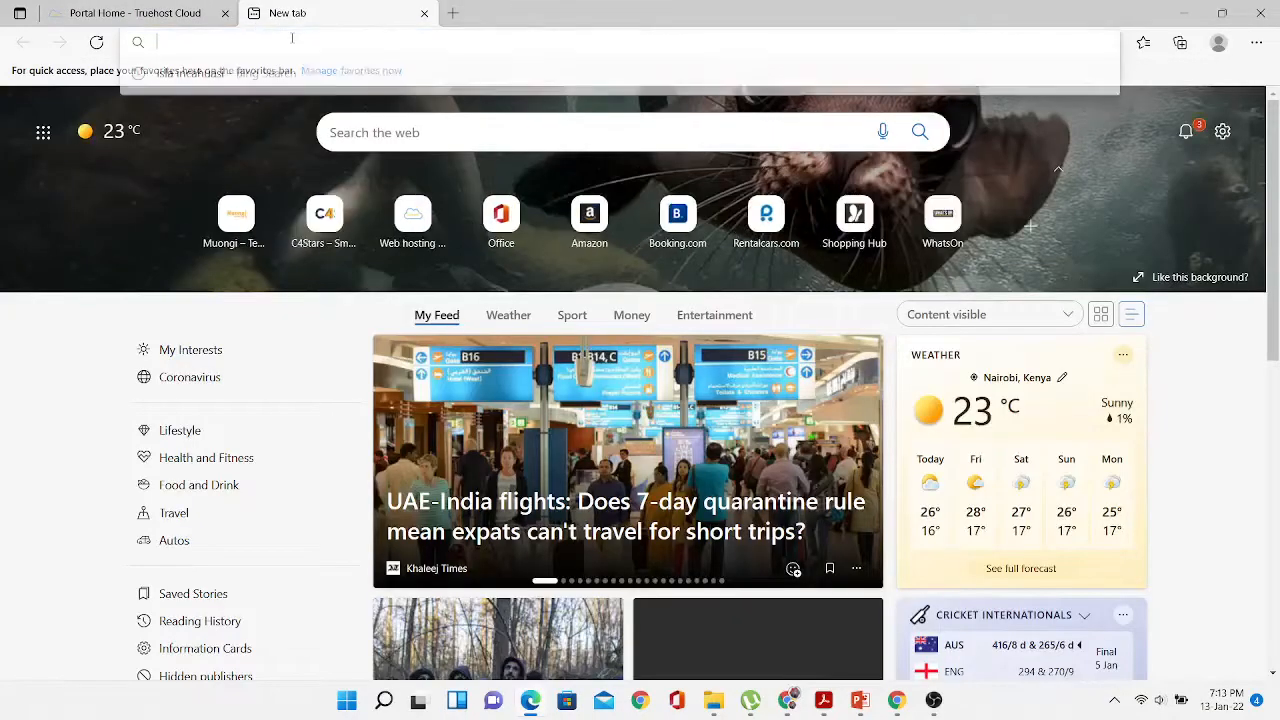
text(GMAIL)
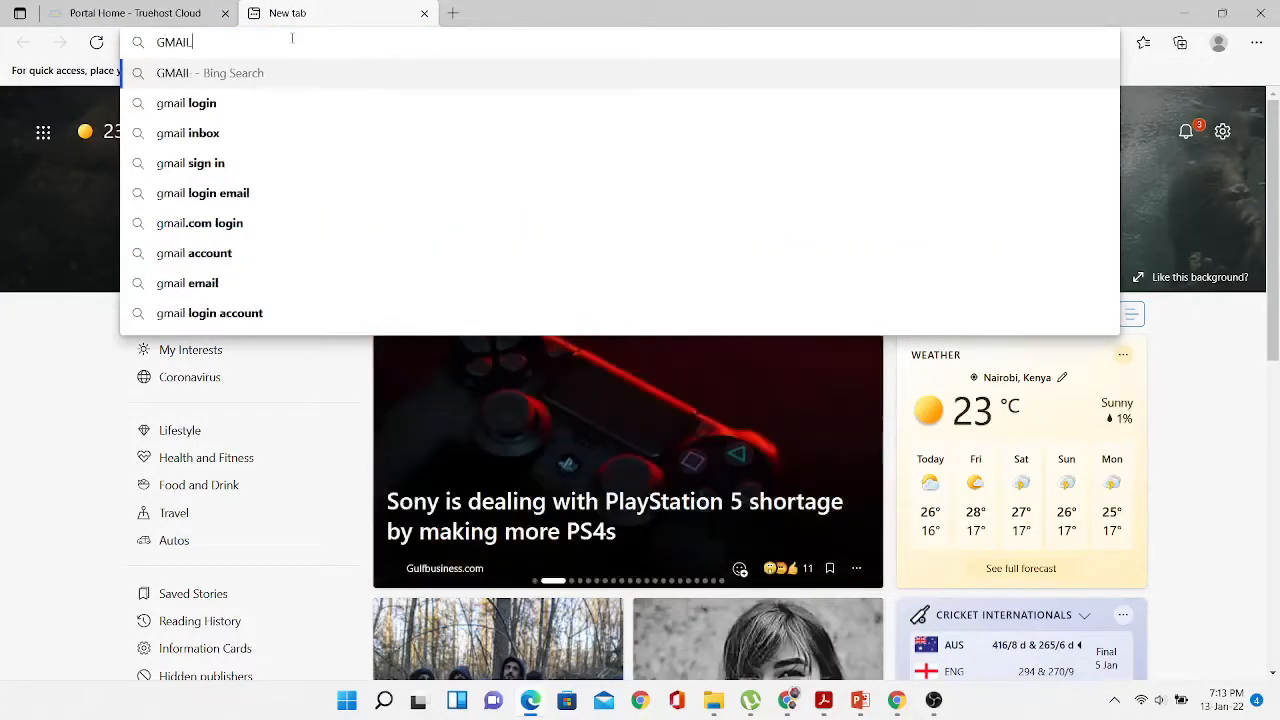
click(208, 104)
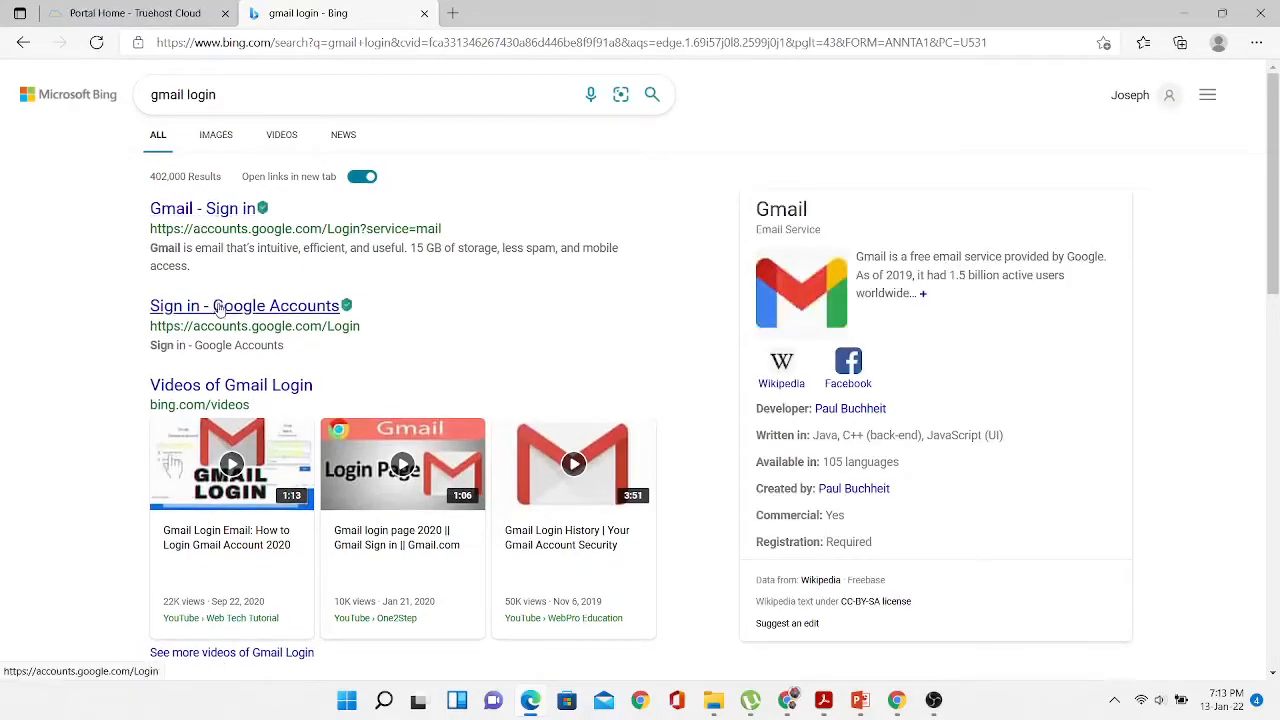
click(193, 213)
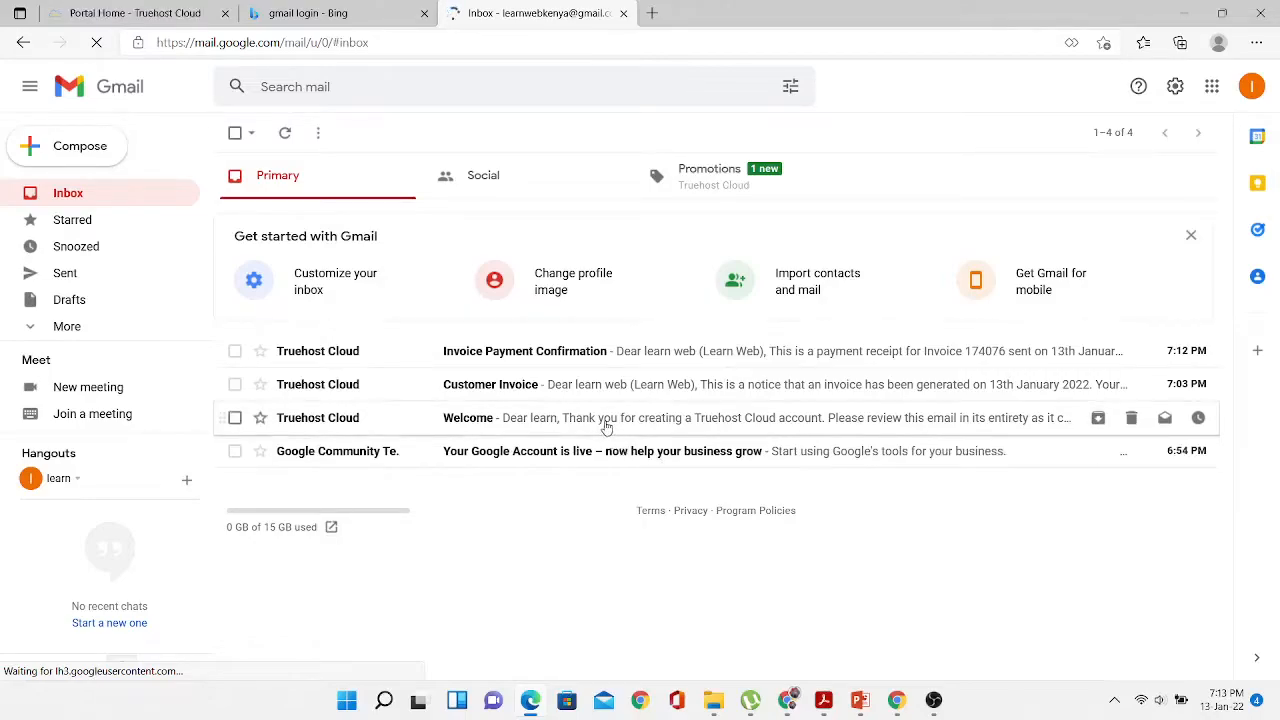
- Read Truehost's Invoice Payment Confirmation, Customer Invoice and Welcome emails, returning to the inbox after each
click(590, 358)
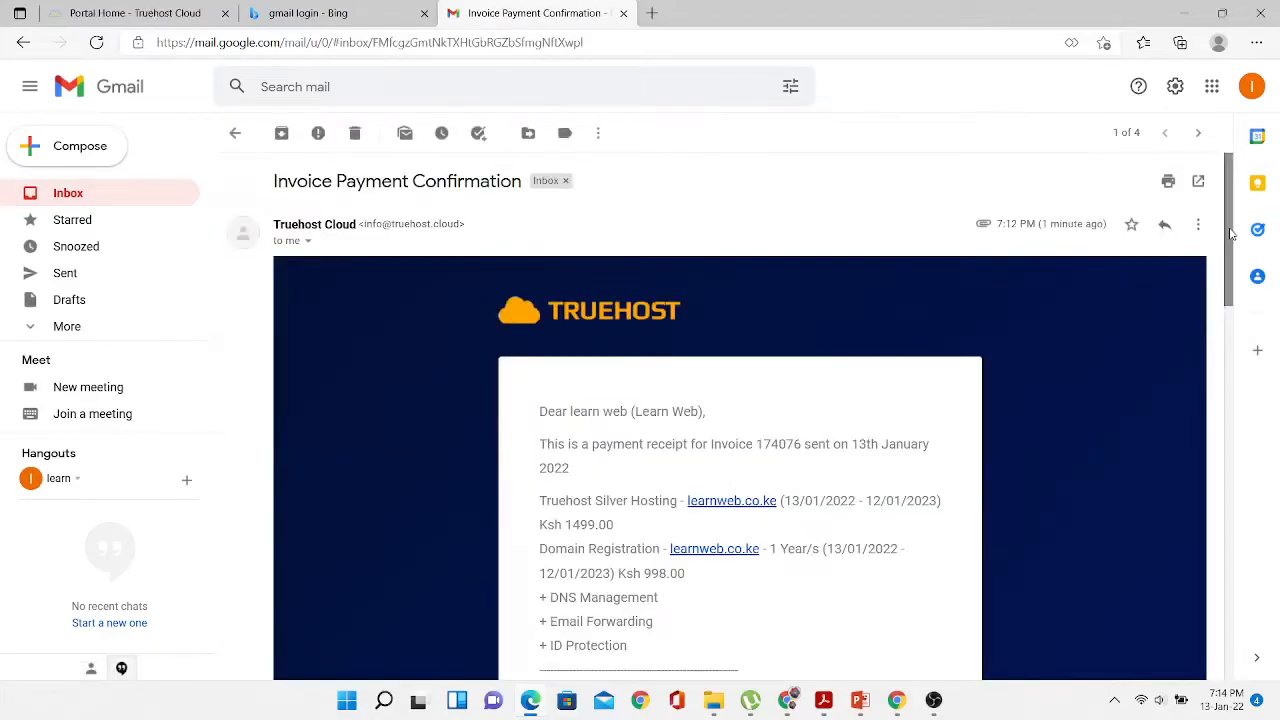
drag(1231, 233, 1222, 205)
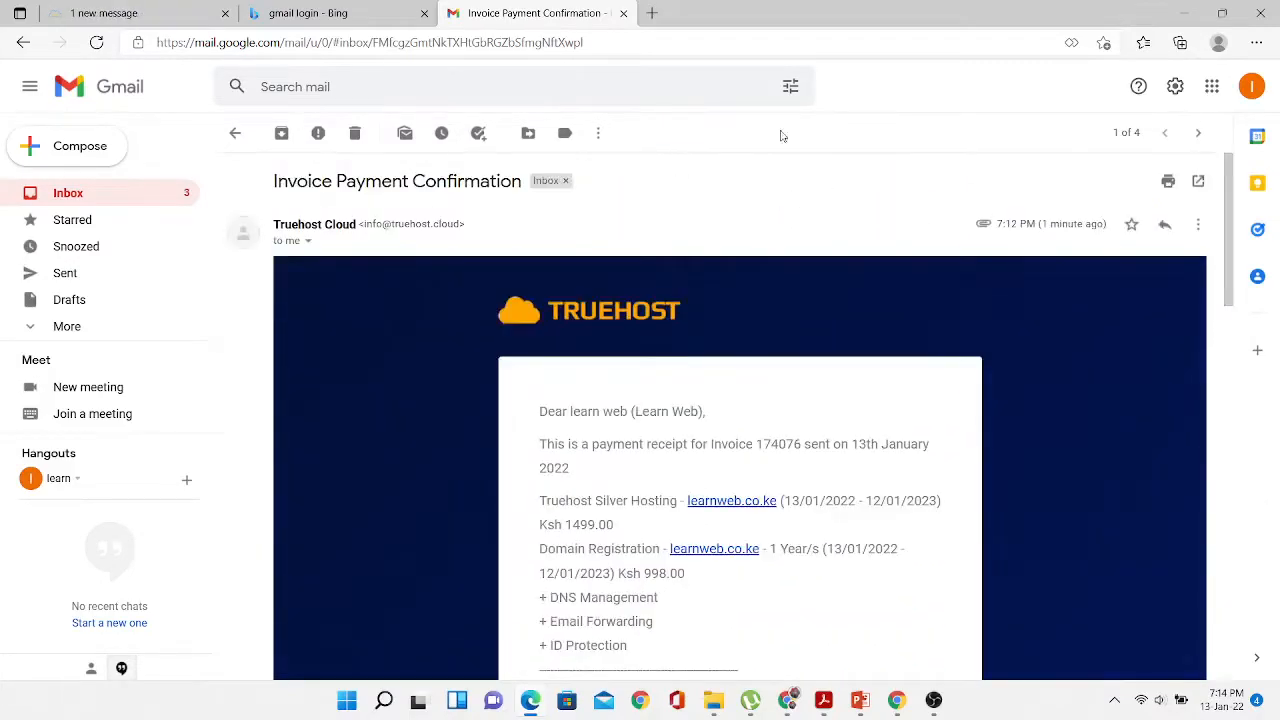
click(236, 135)
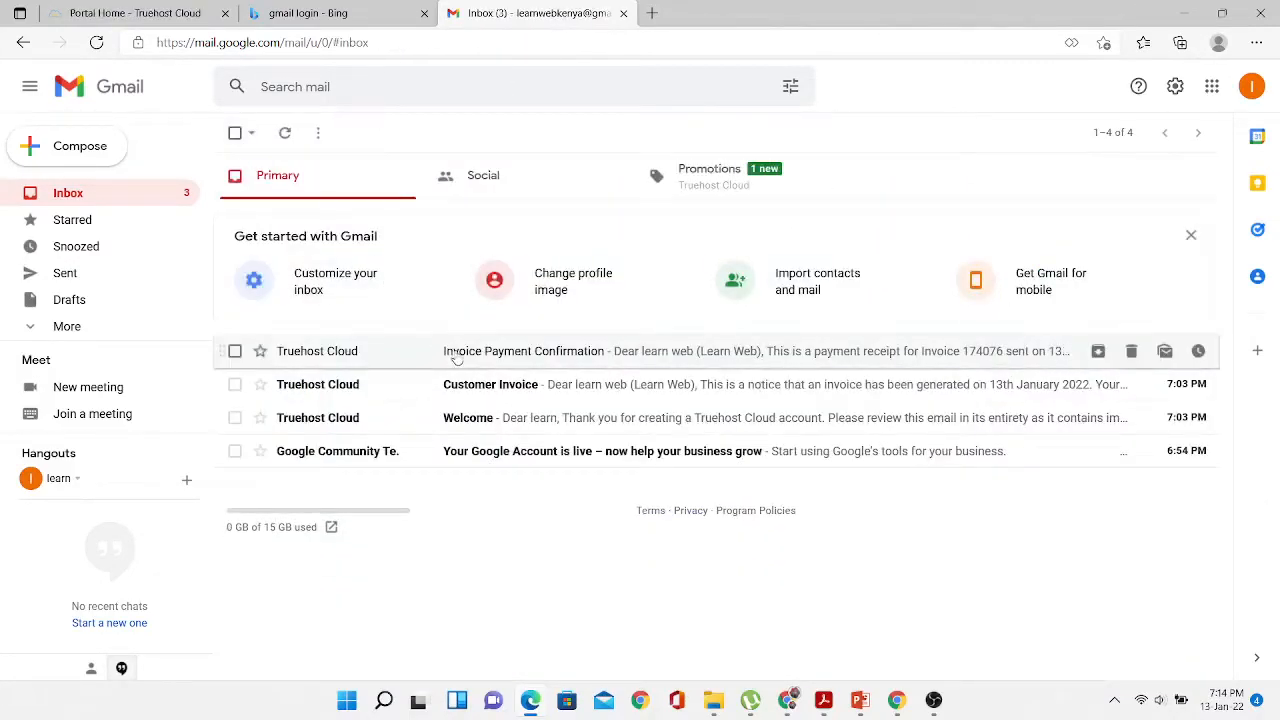
click(471, 385)
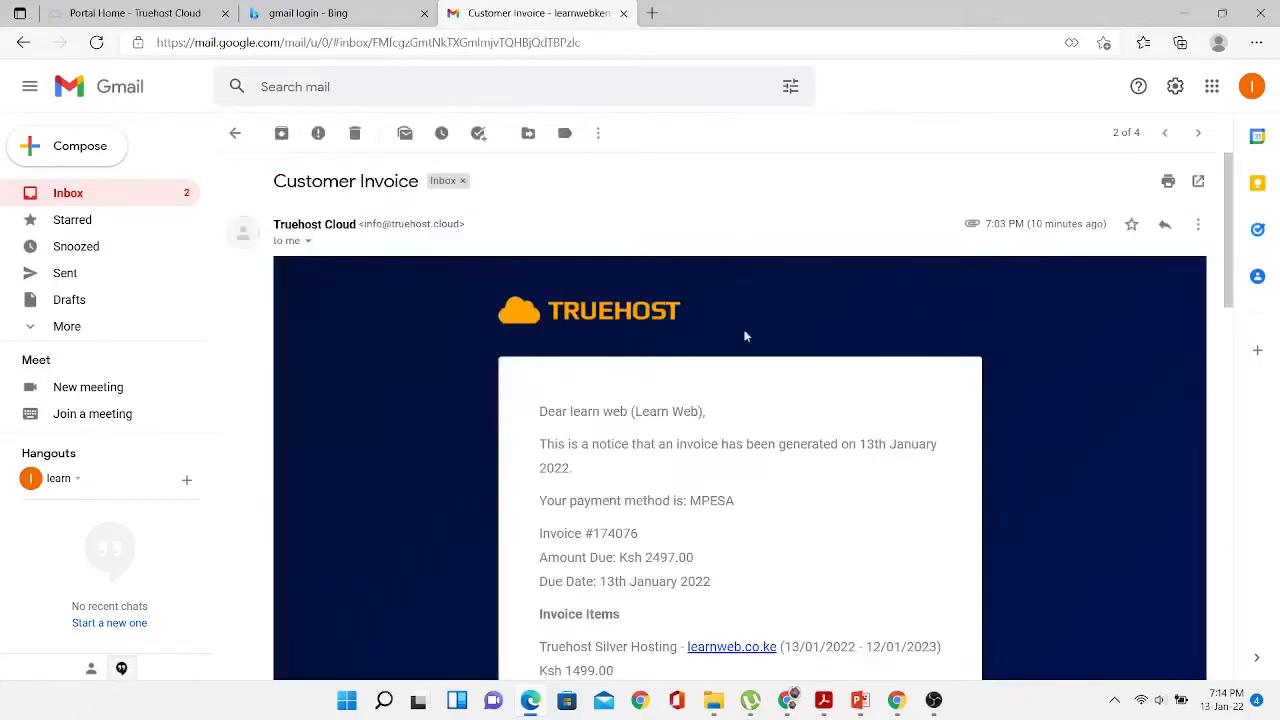
drag(1229, 239, 1254, 446)
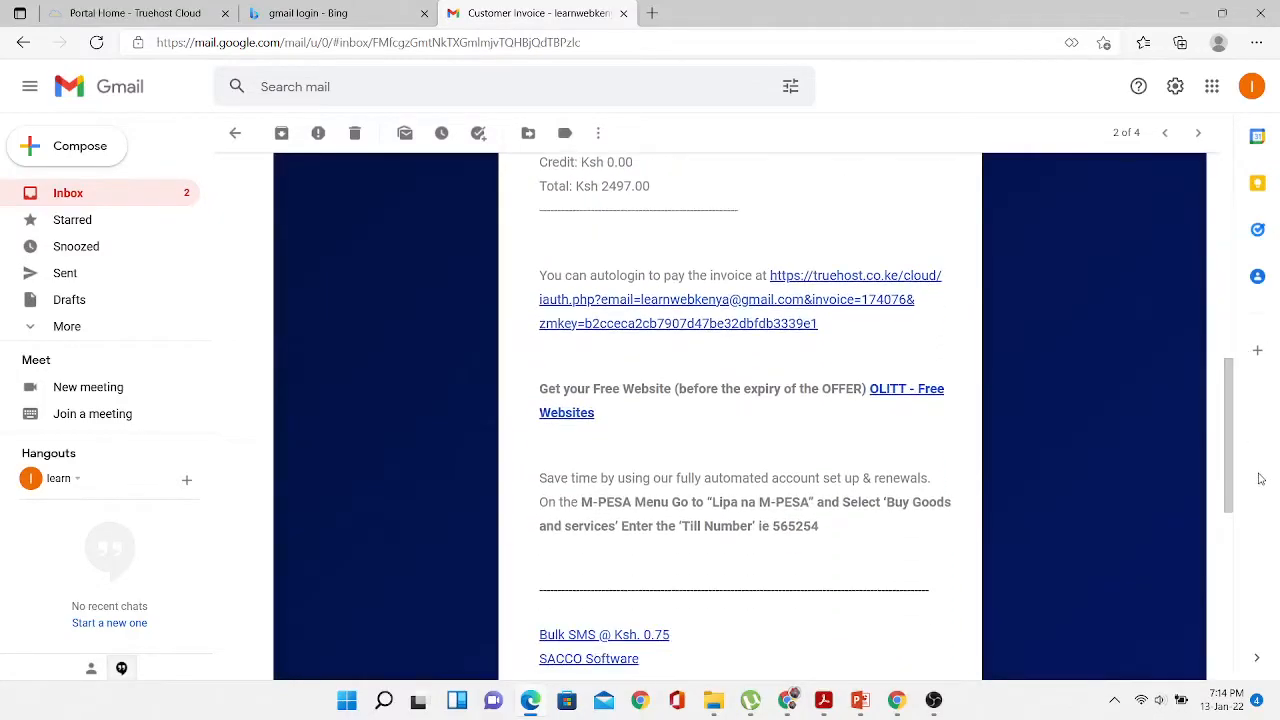
click(235, 133)
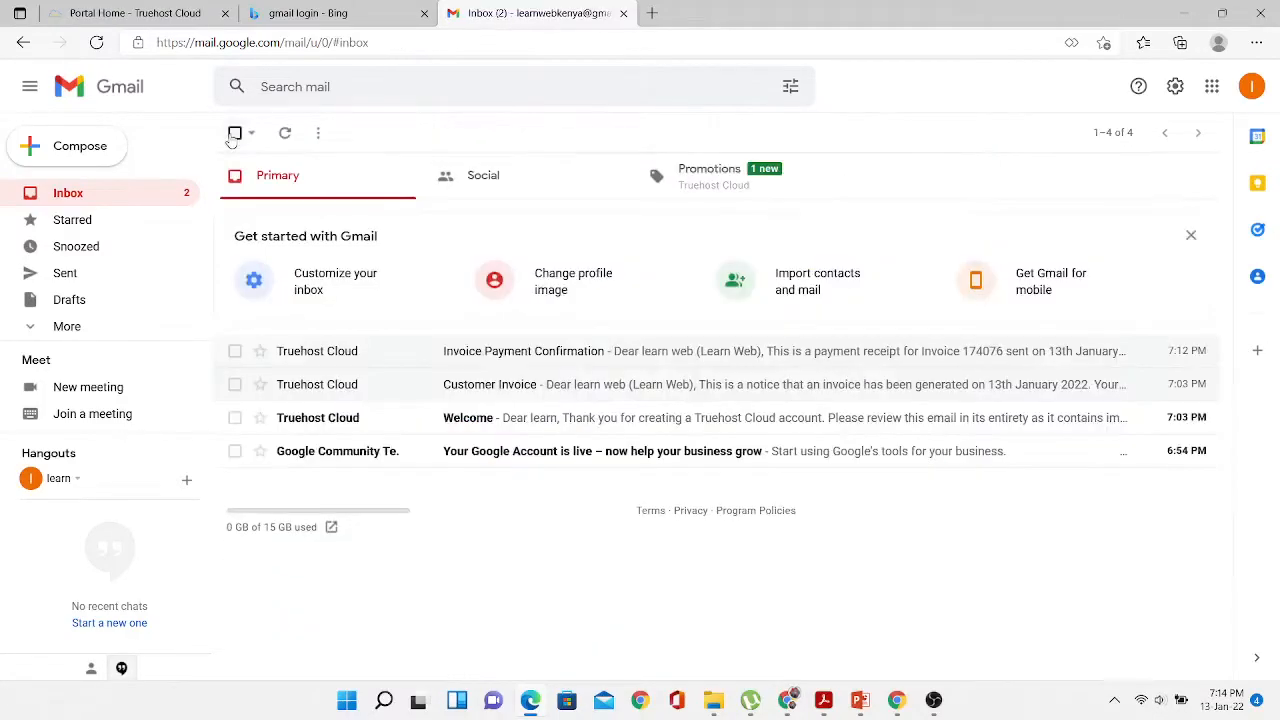
click(433, 418)
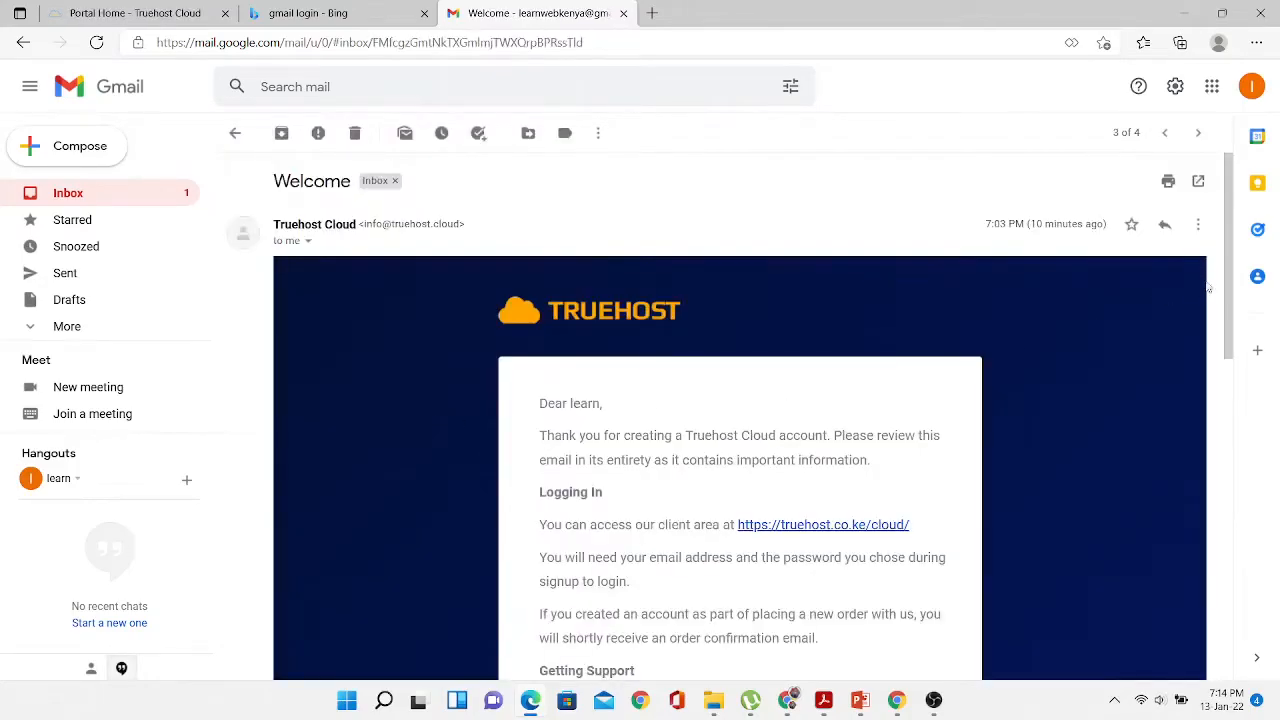
drag(1229, 290, 1211, 460)
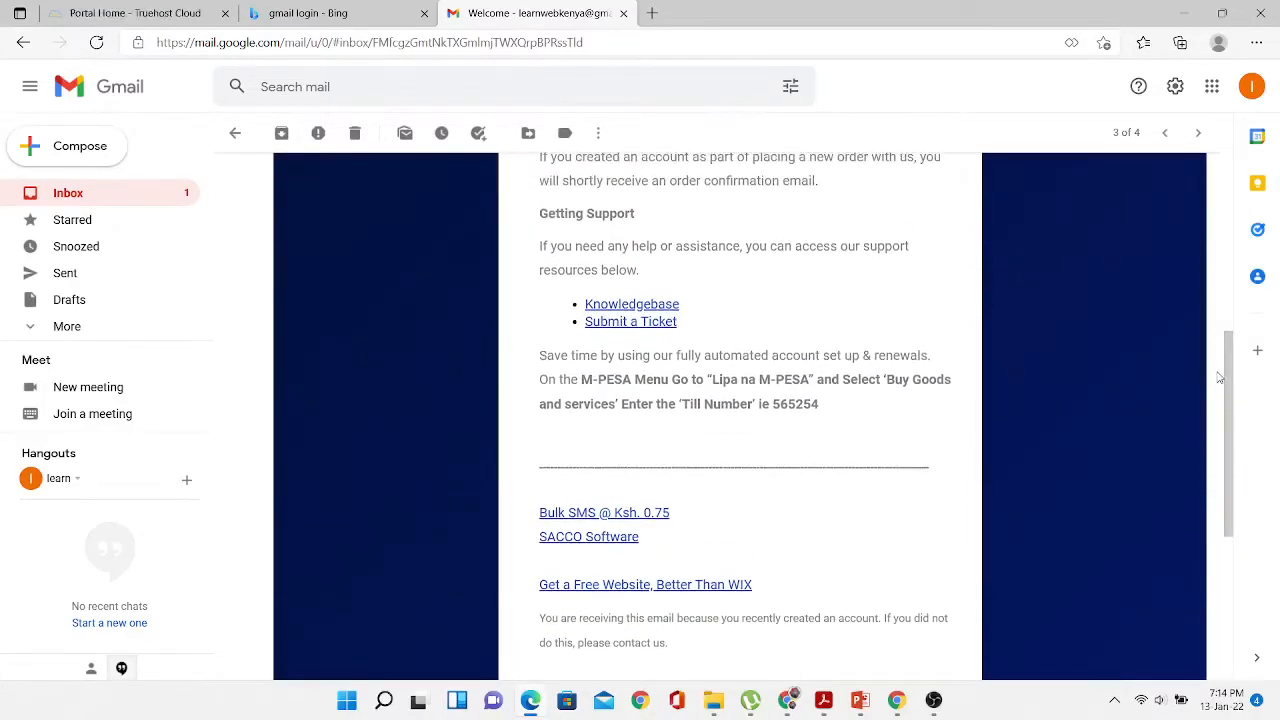
drag(1226, 404, 1246, 571)
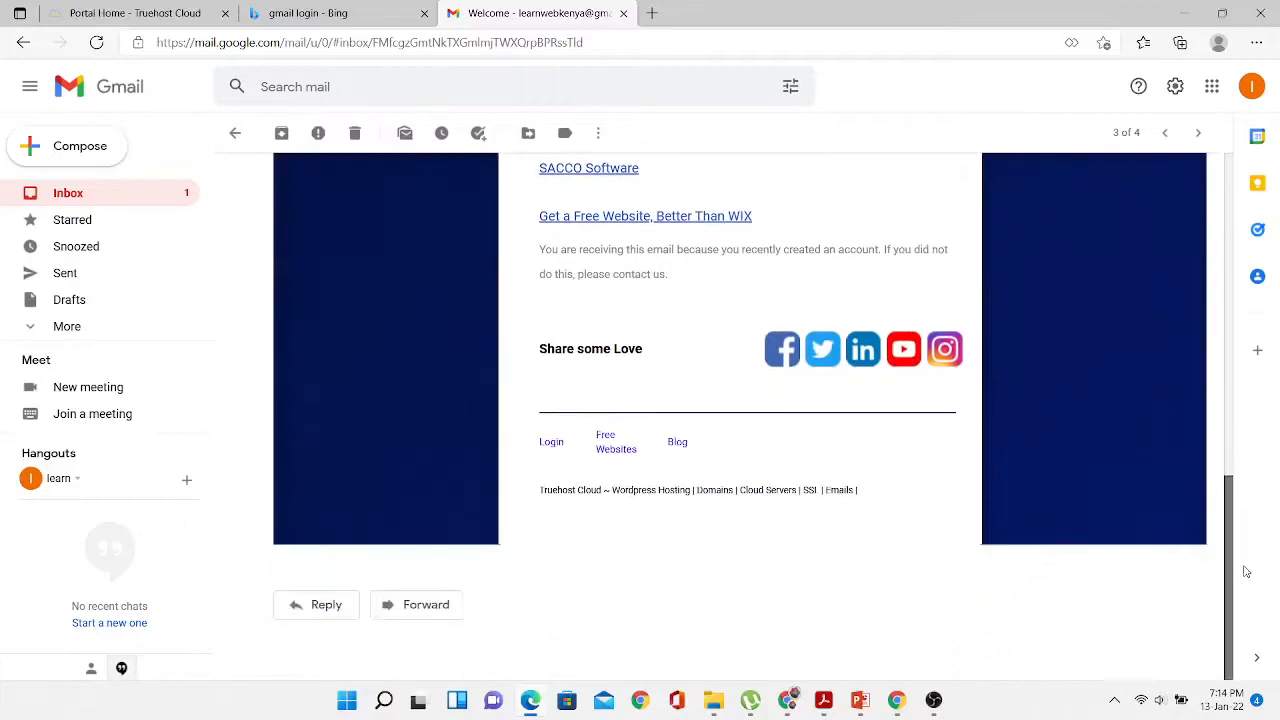
click(238, 134)
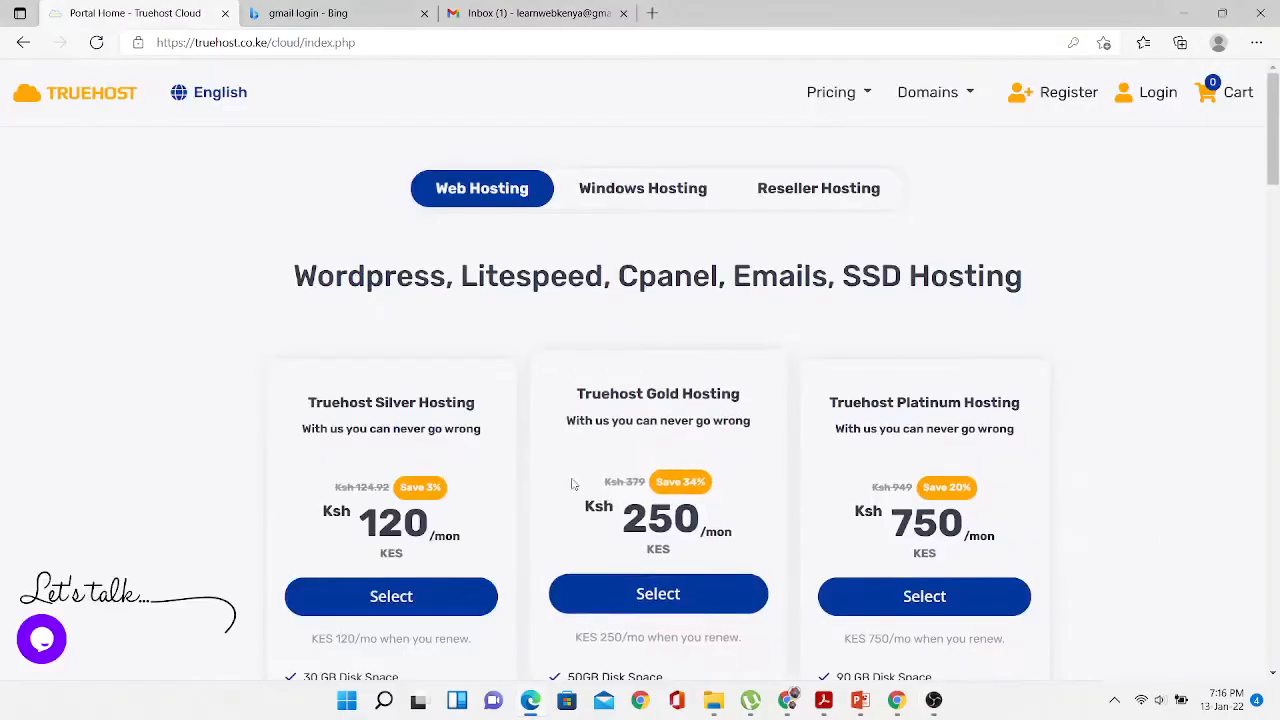
click(41, 641)
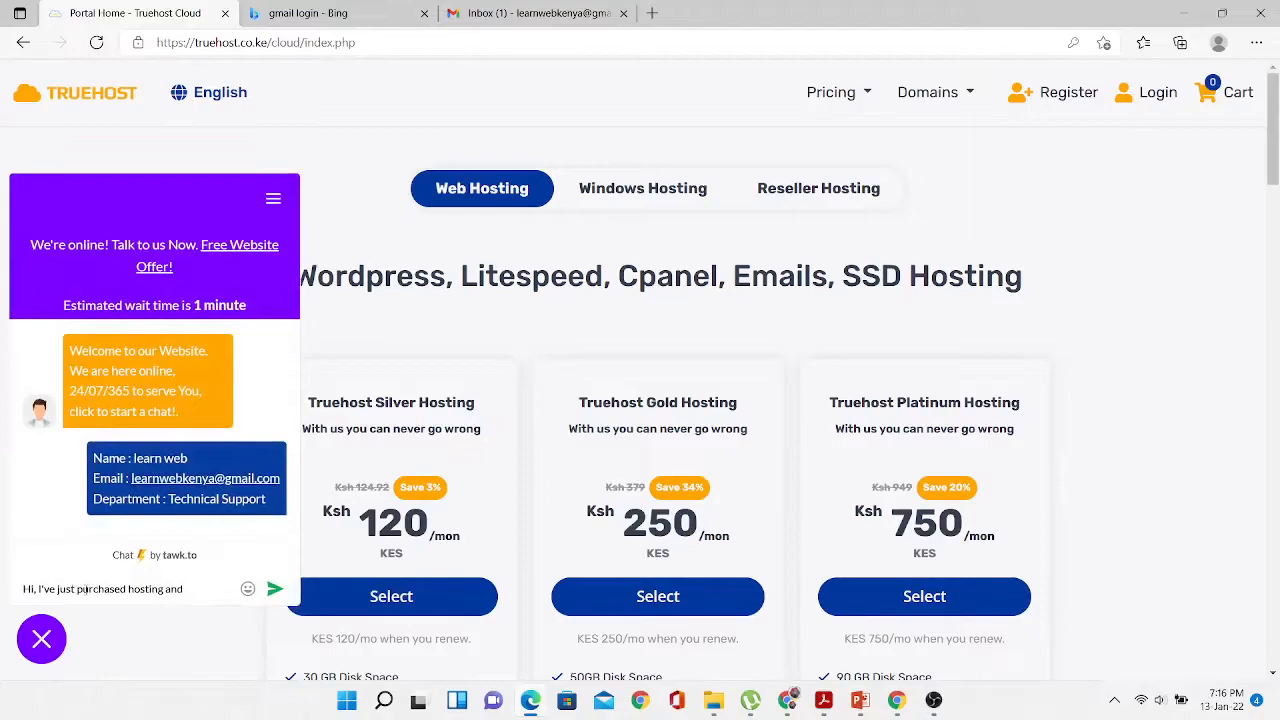
click(86, 589)
text(ad)
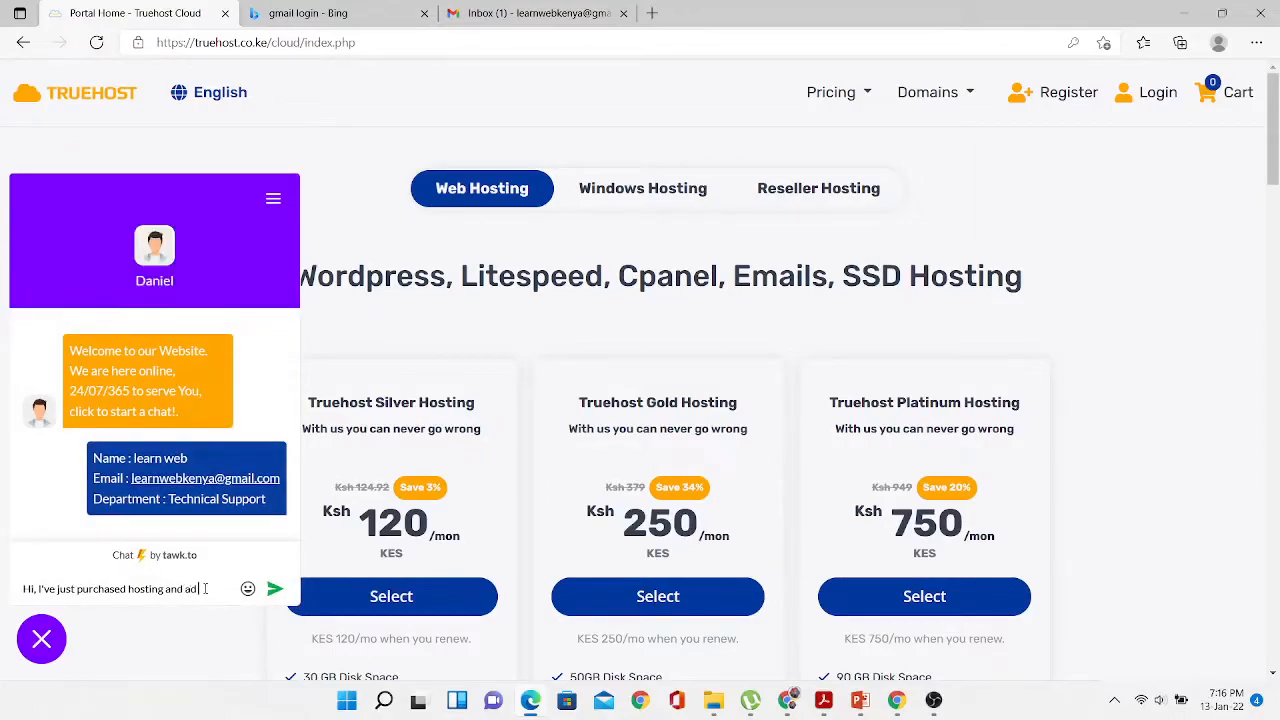
key(BackSpace)
text( doma)
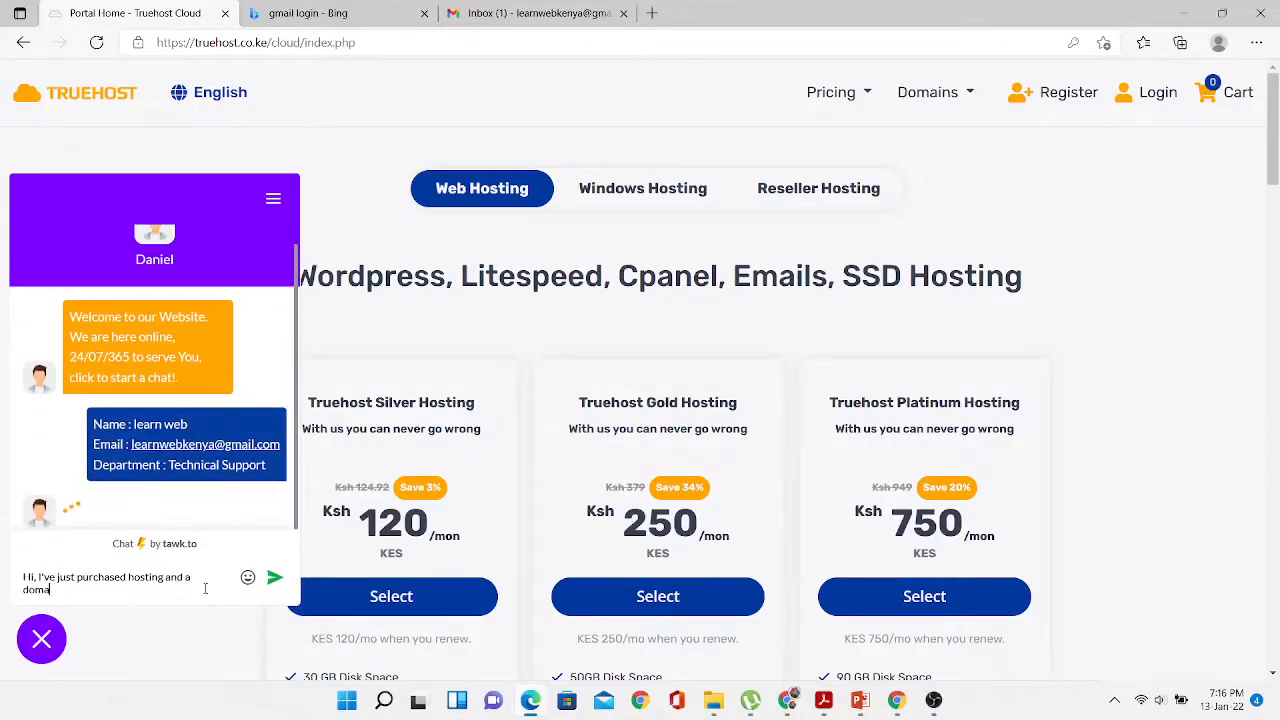
text(in name. How l)
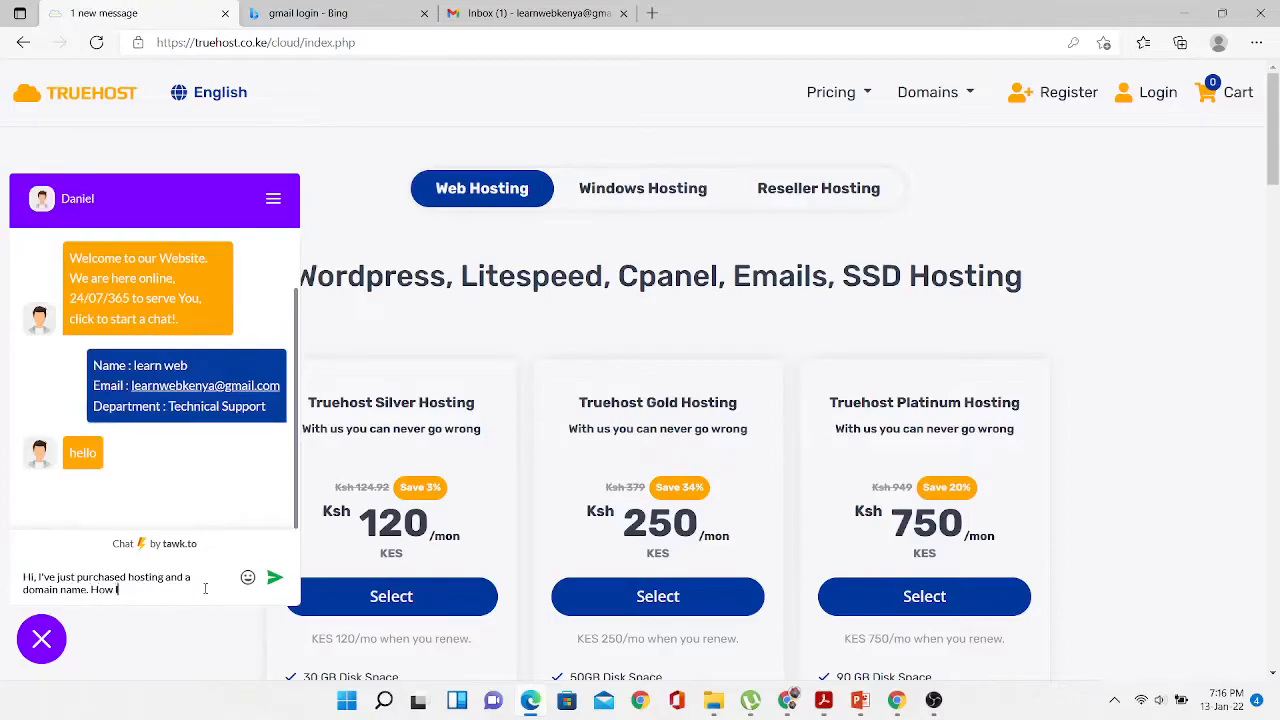
text(ong will it take for t)
text(t to propagate?)
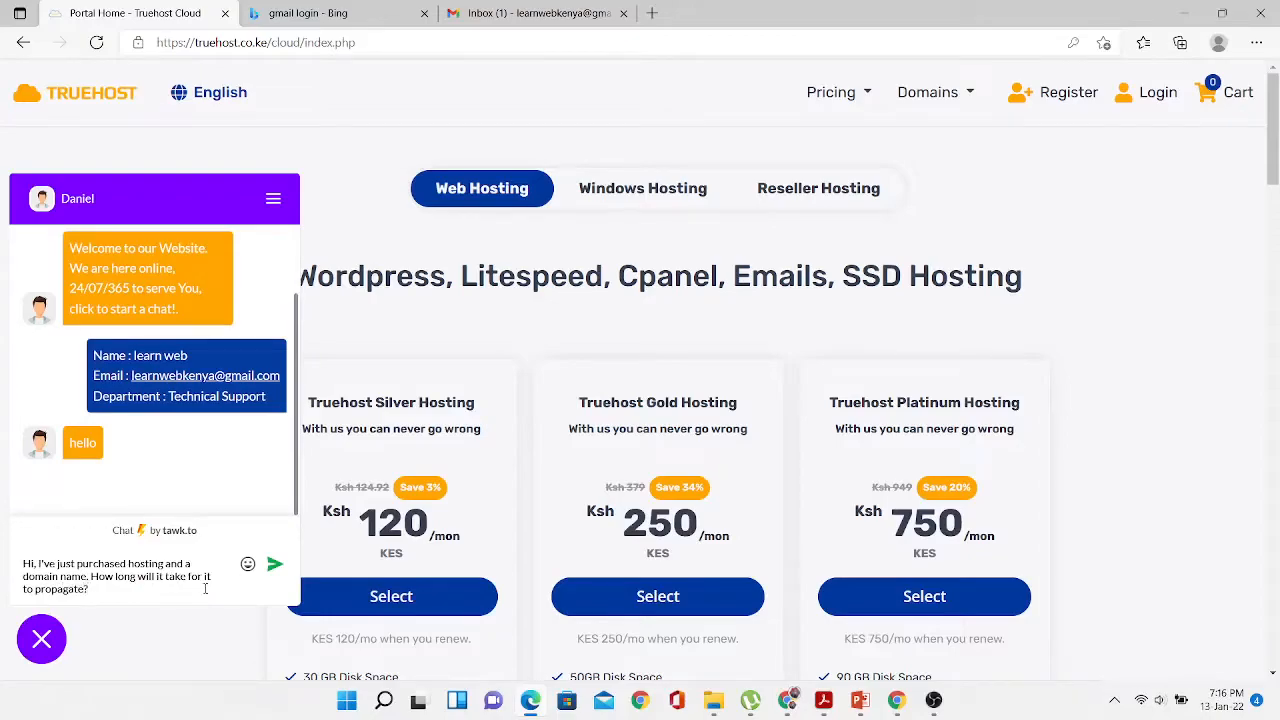
key(Return)
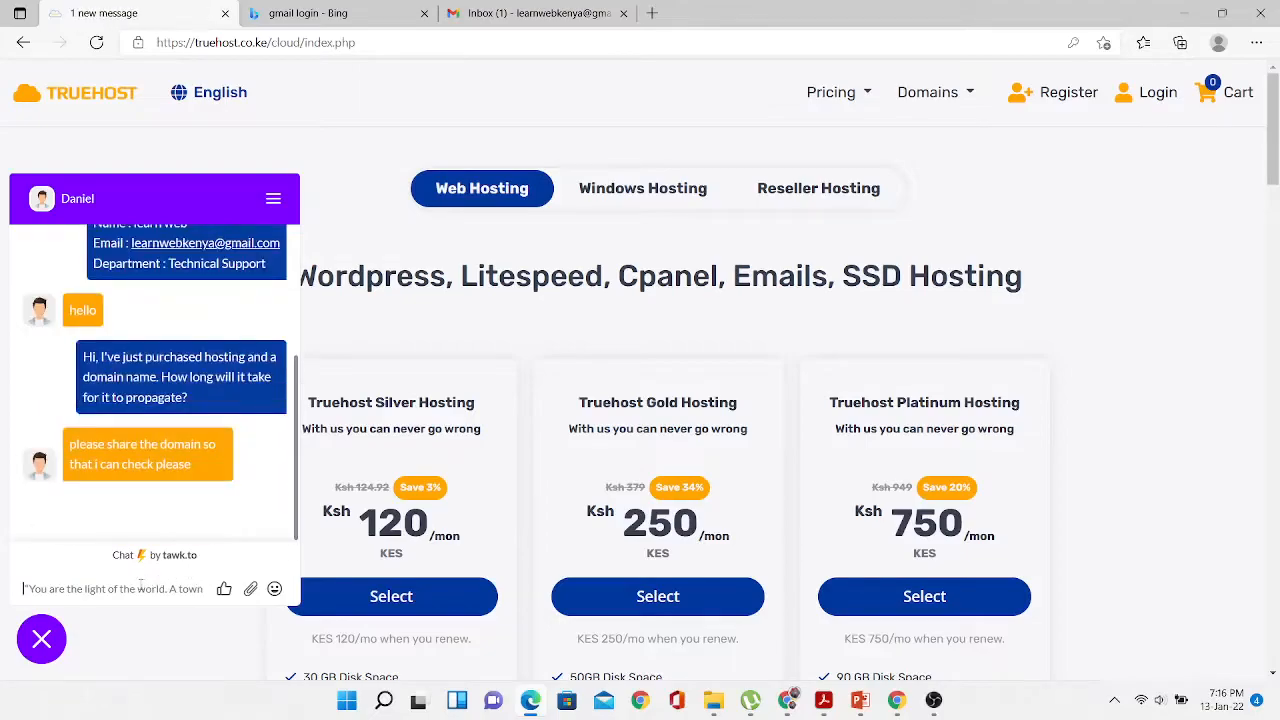
text(www.learnweb.c)
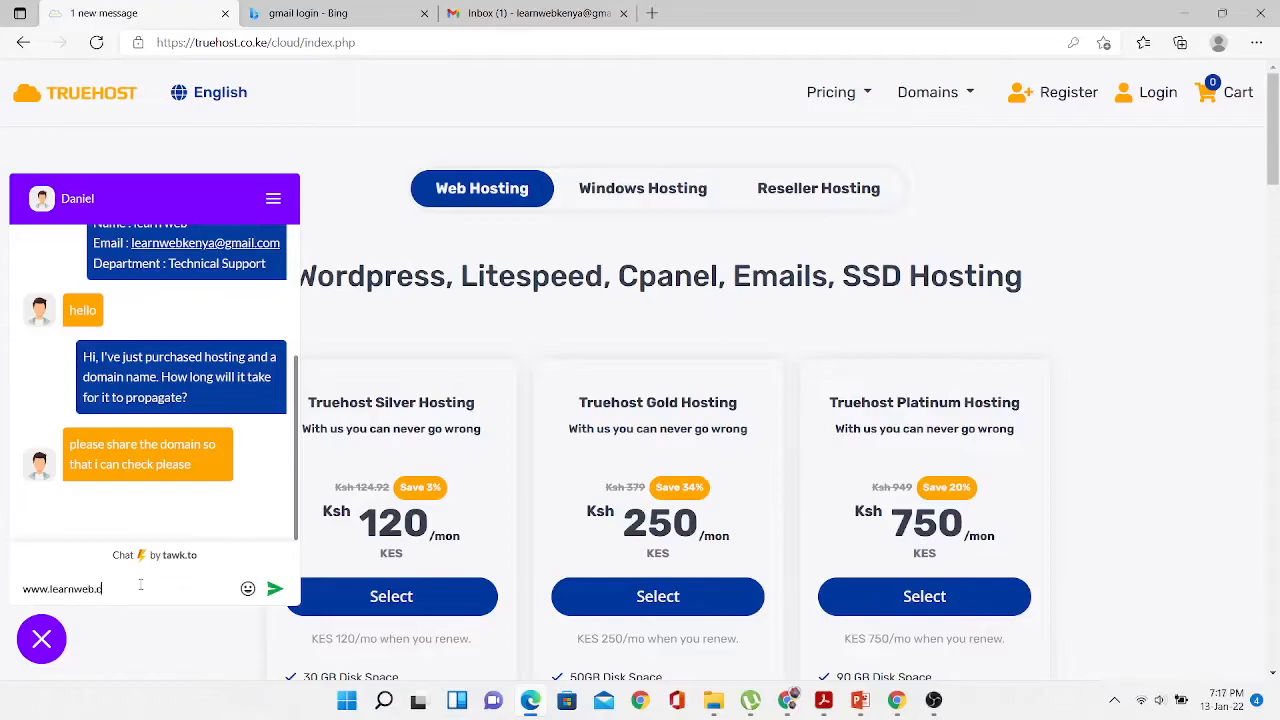
text(o.ke)
key(Return)
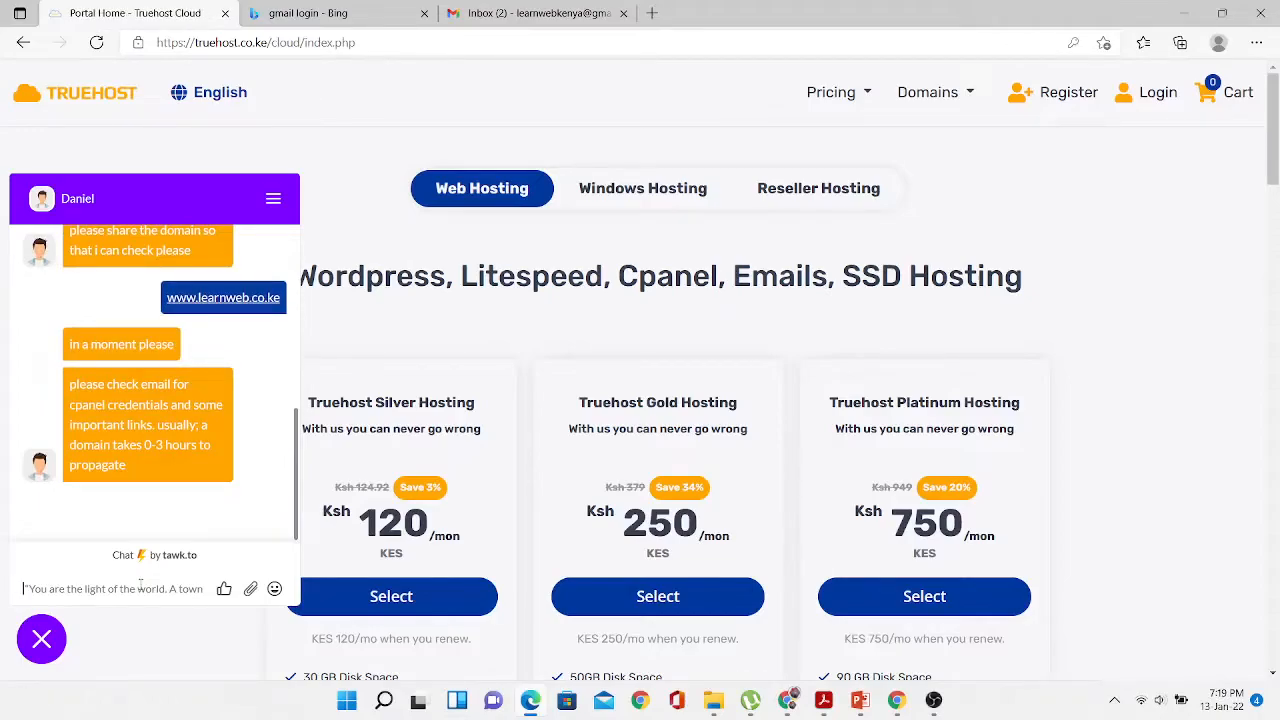
- Reply 'Thanks. Well noted' and then 'No thanks' in the Truehost support chat
click(530, 13)
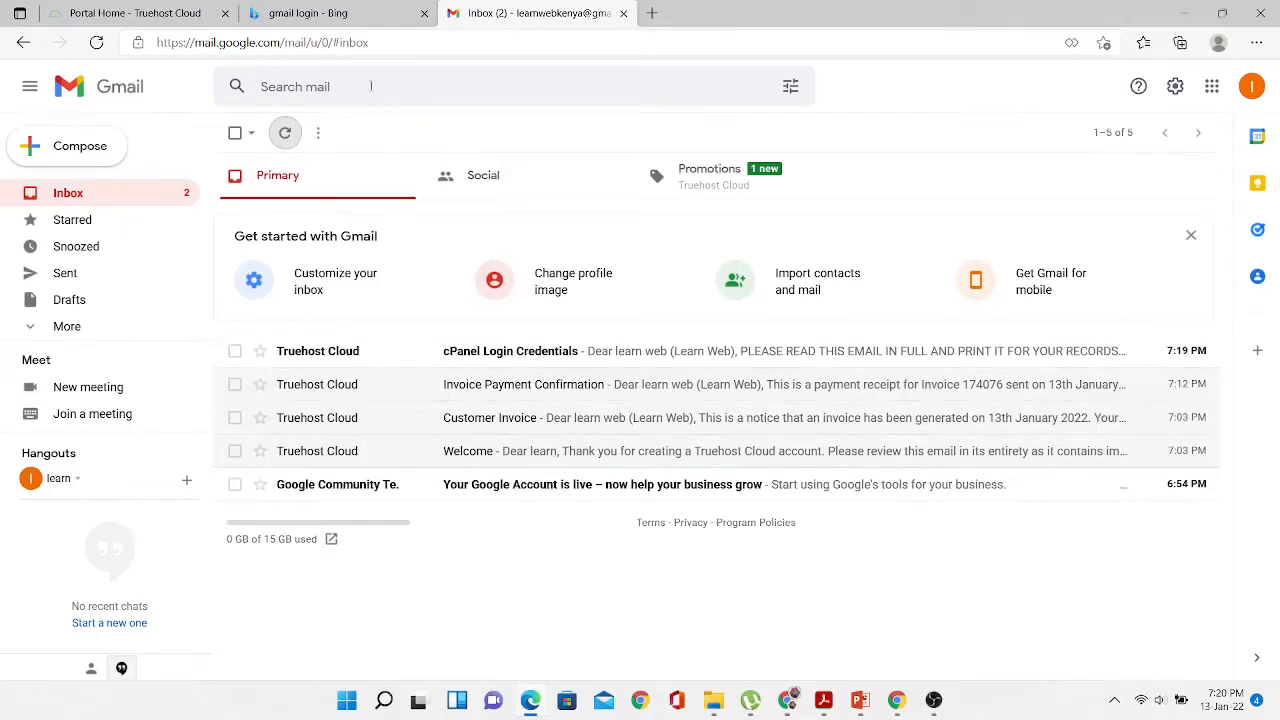
click(163, 20)
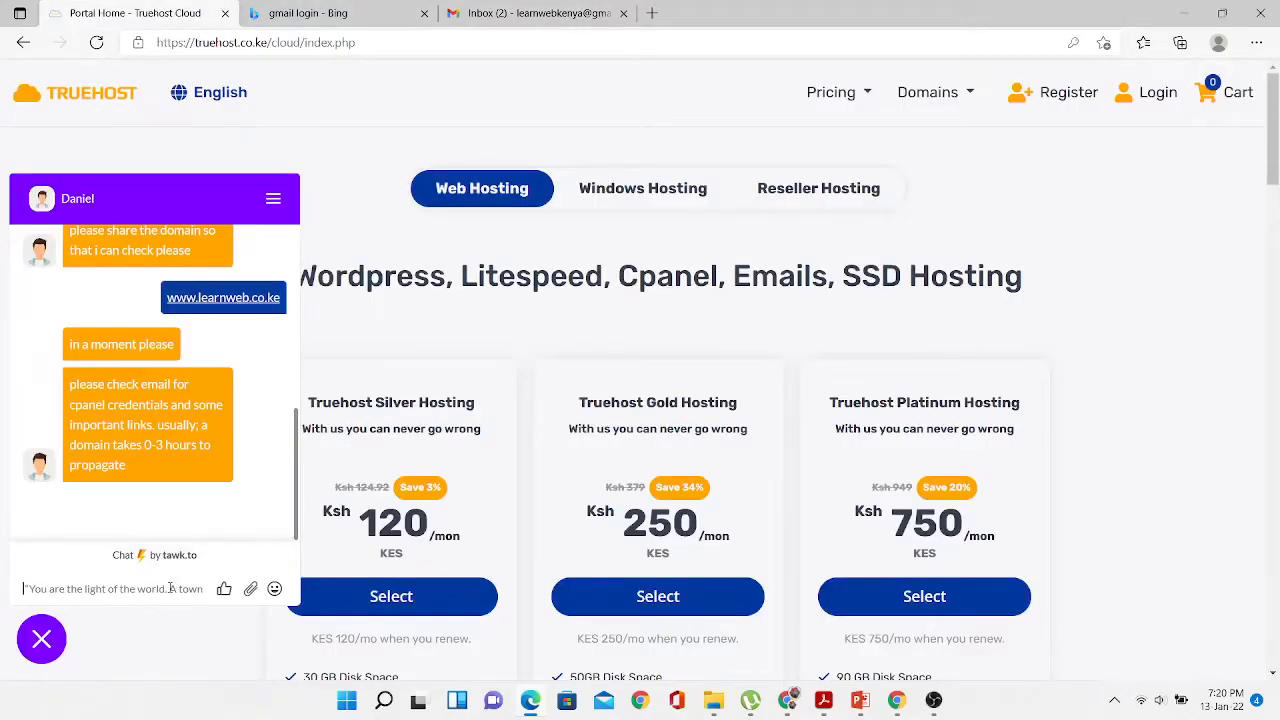
text(T)
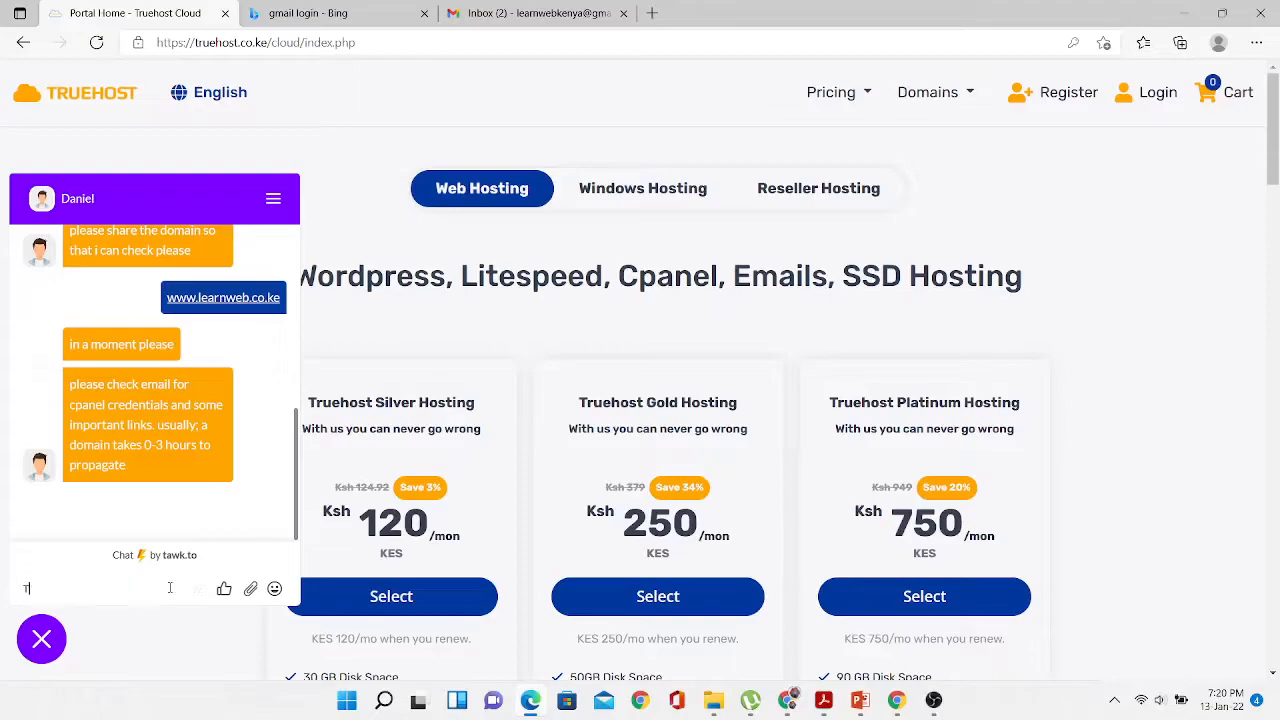
text(hanks. Well noted)
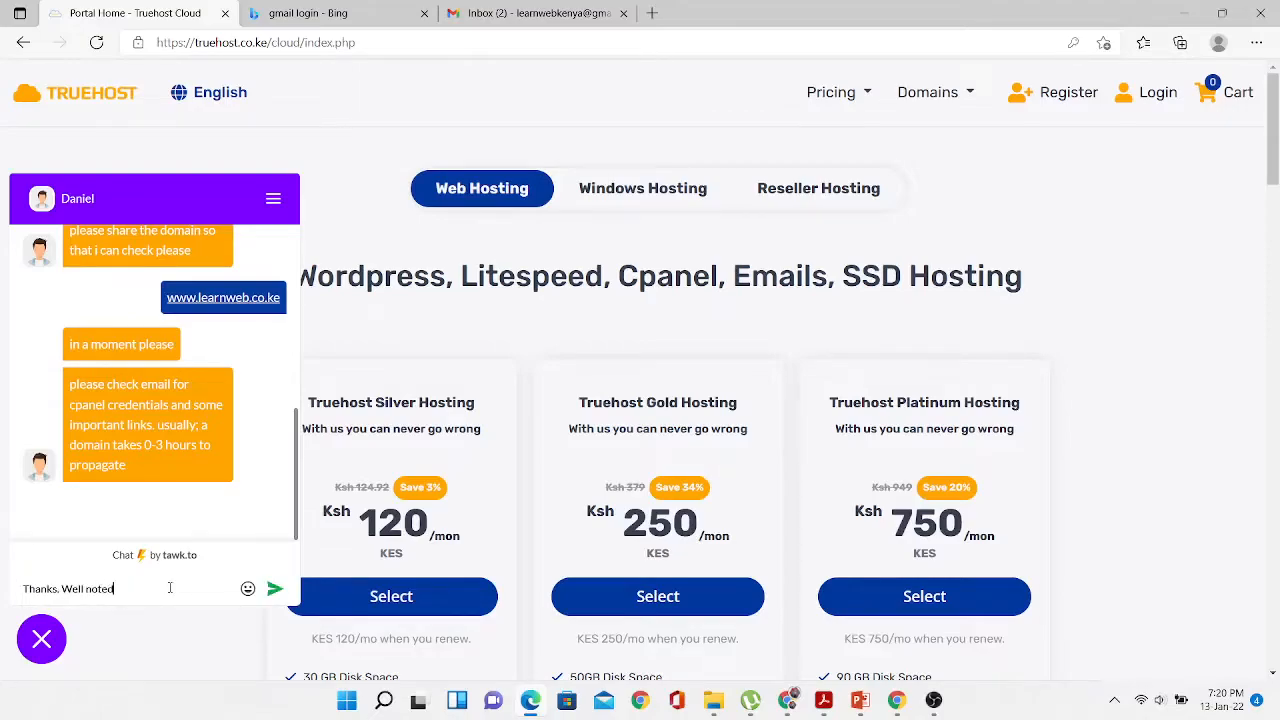
key(Return)
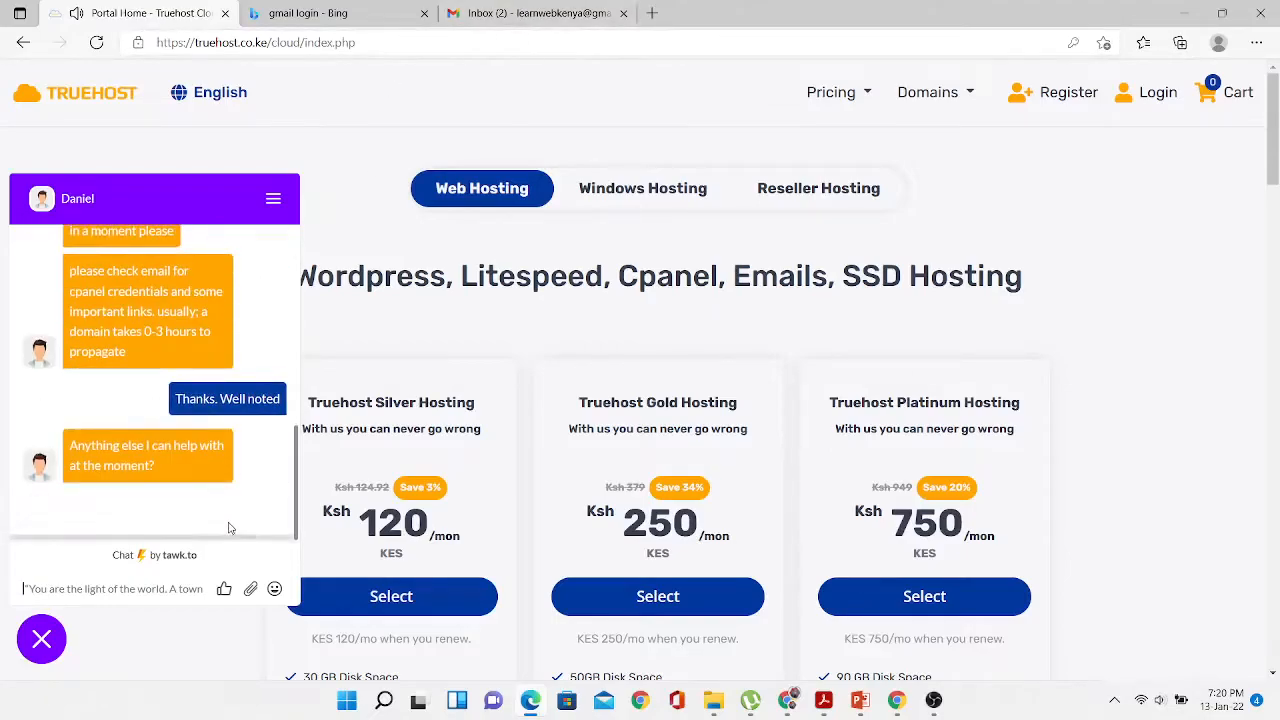
click(172, 589)
text(No)
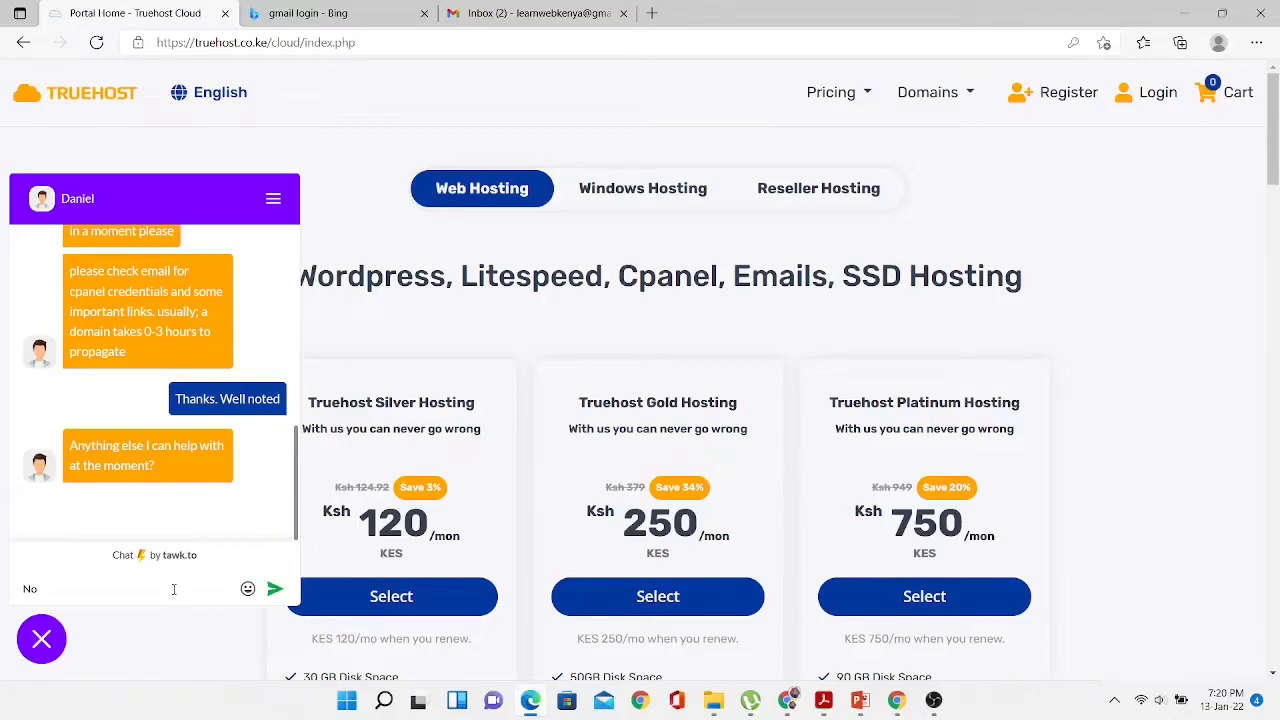
text( thanks)
key(Return)
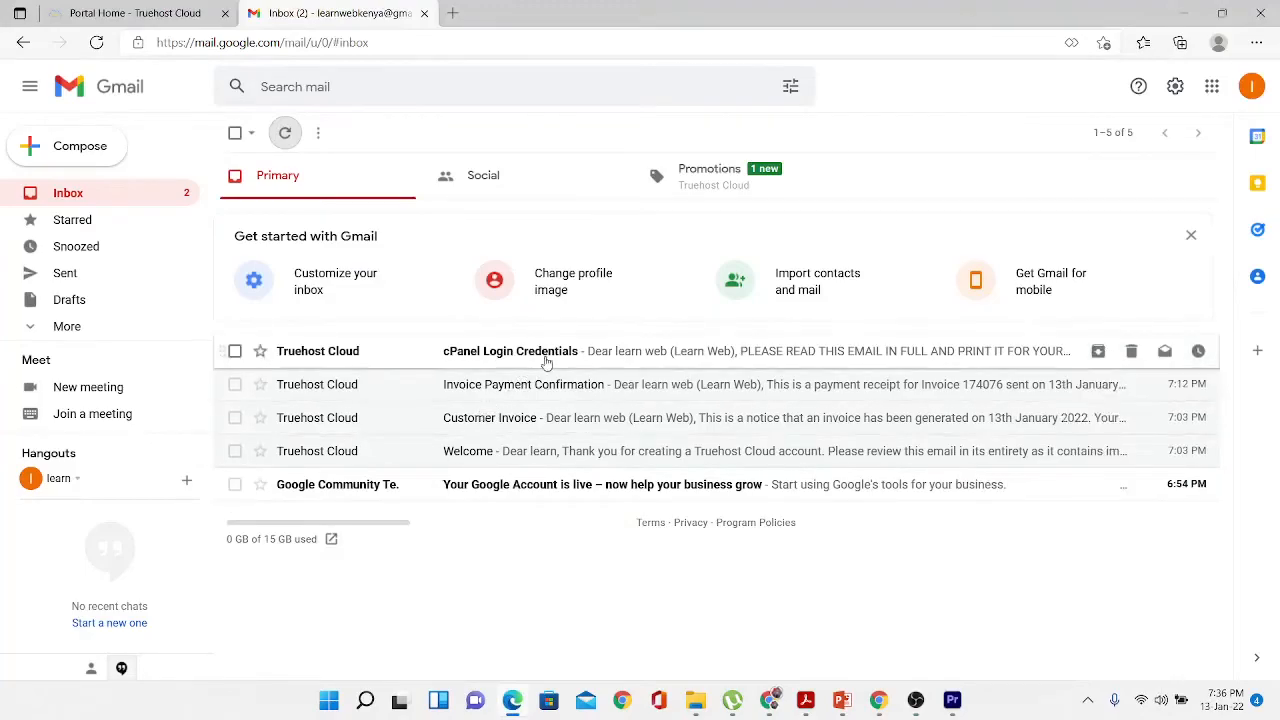
click(547, 358)
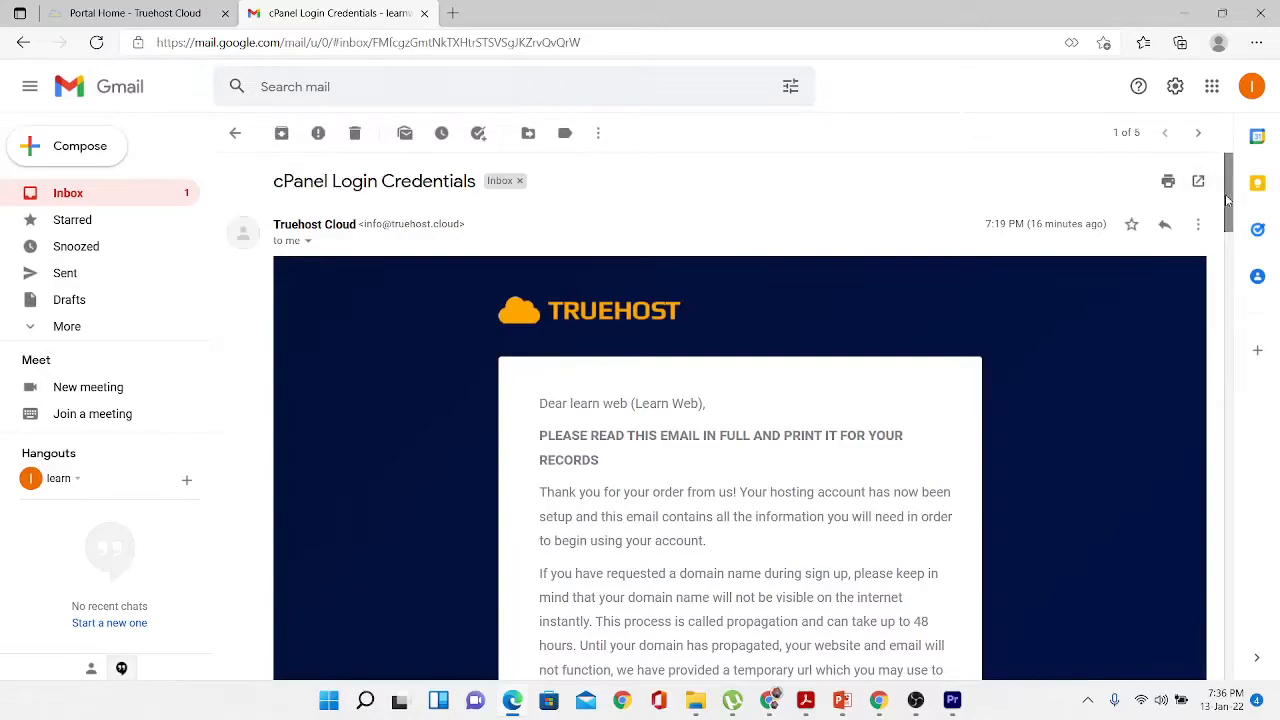
drag(1227, 201, 1227, 282)
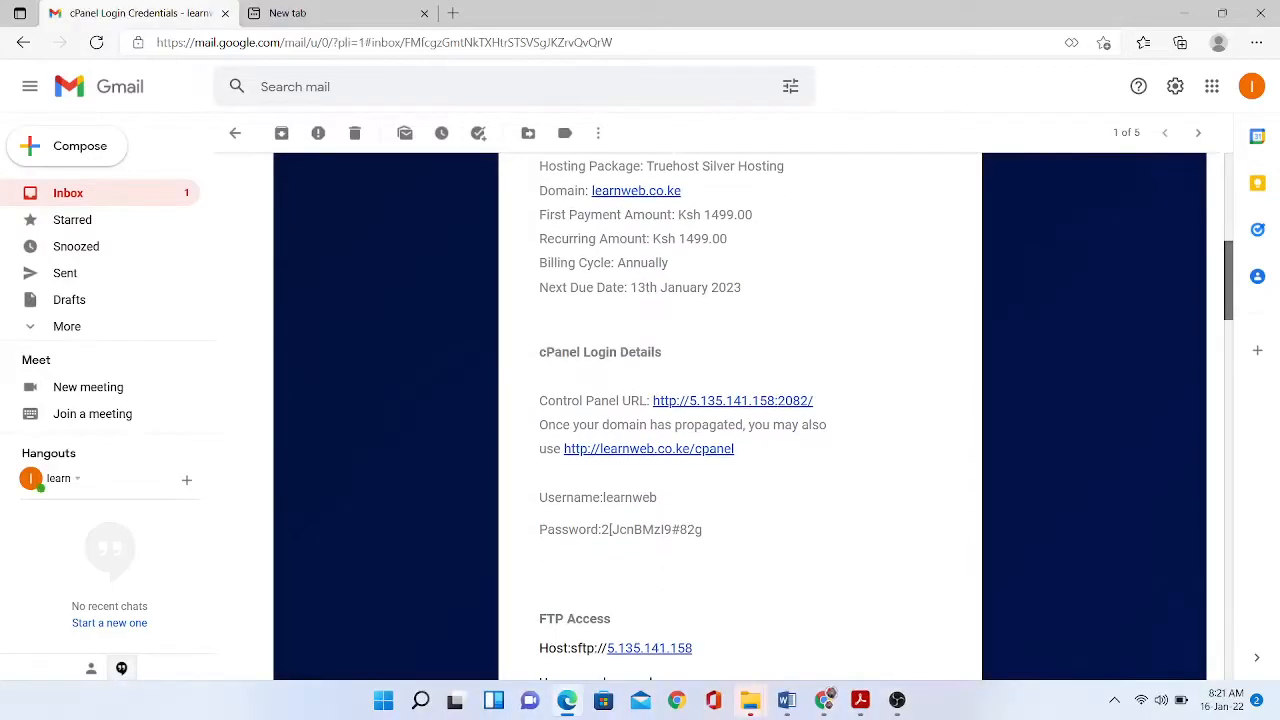
drag(1227, 282, 1227, 283)
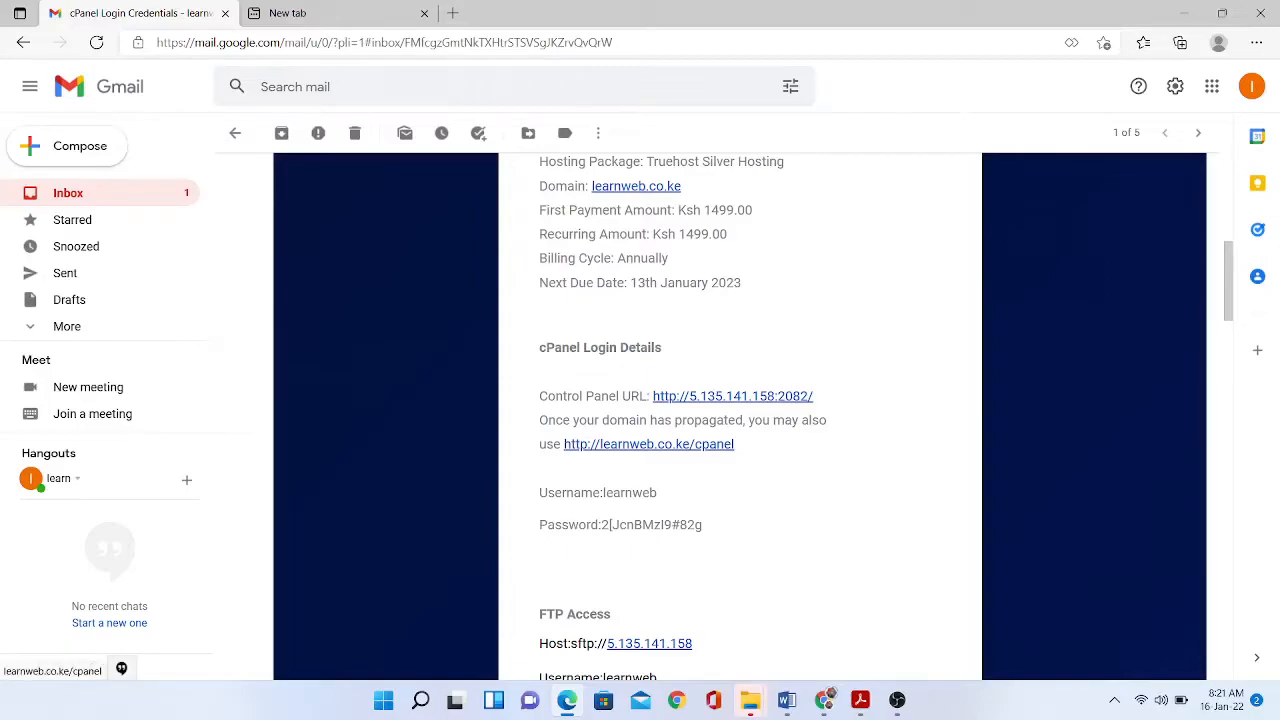
click(648, 444)
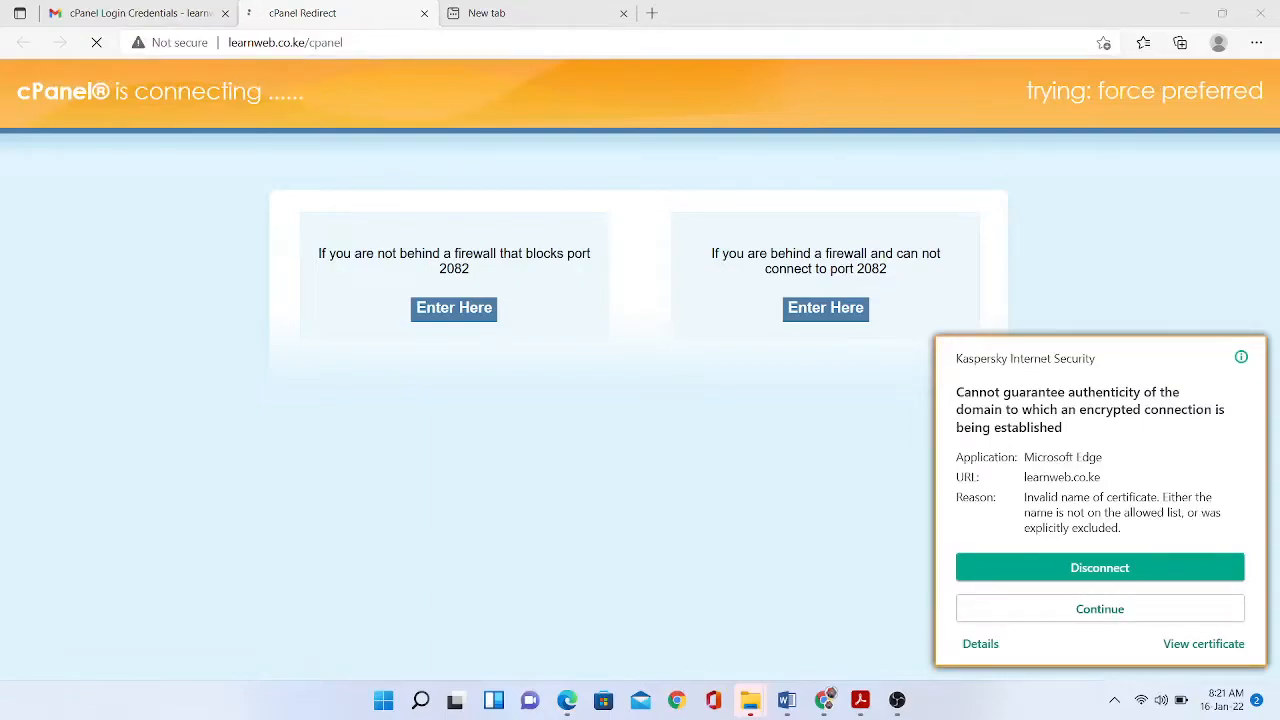
click(1100, 609)
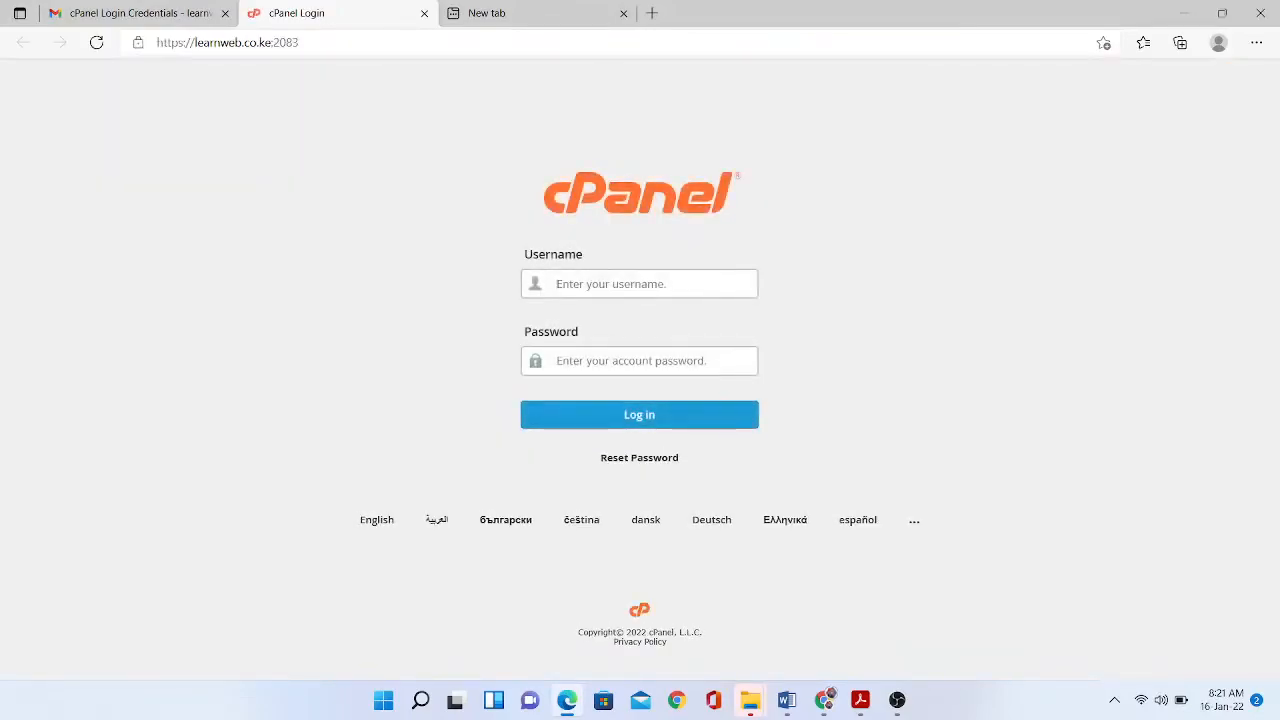
- Log in to cPanel with the username and password copied from the credentials email, saving the password in Edge
key(ctrl+shift+Tab)
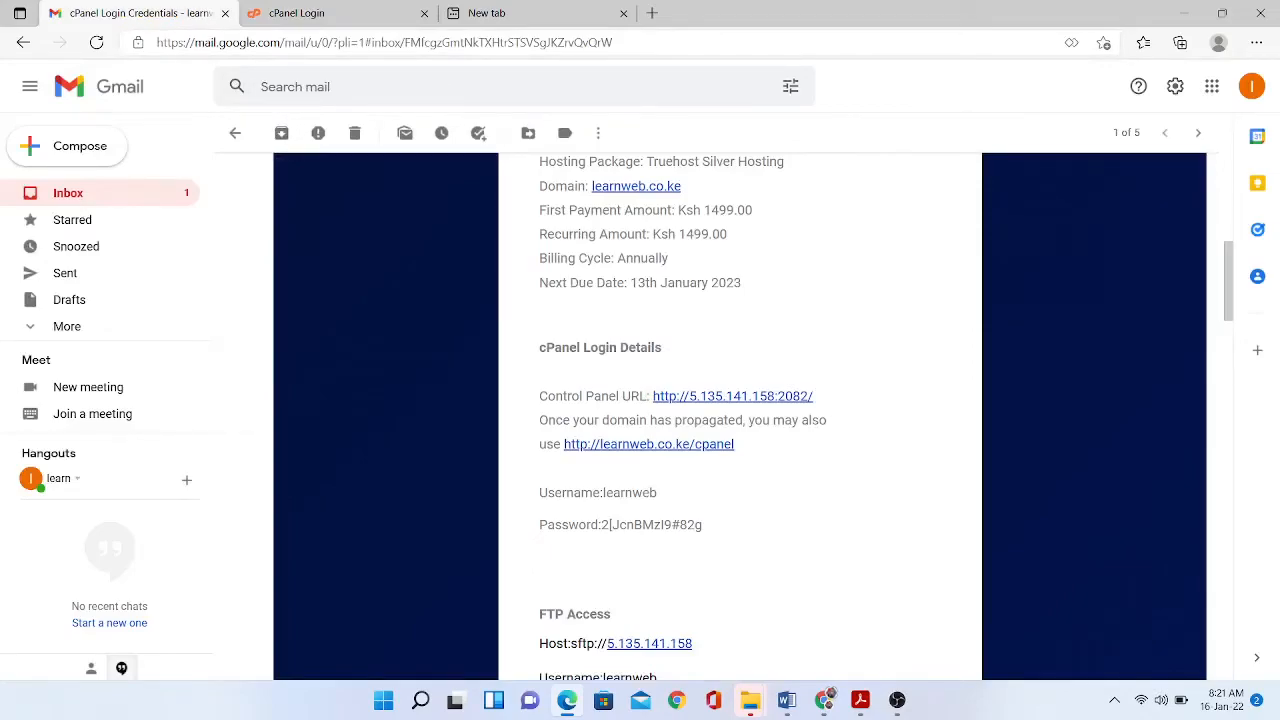
drag(603, 492, 657, 492)
key(ctrl+c)
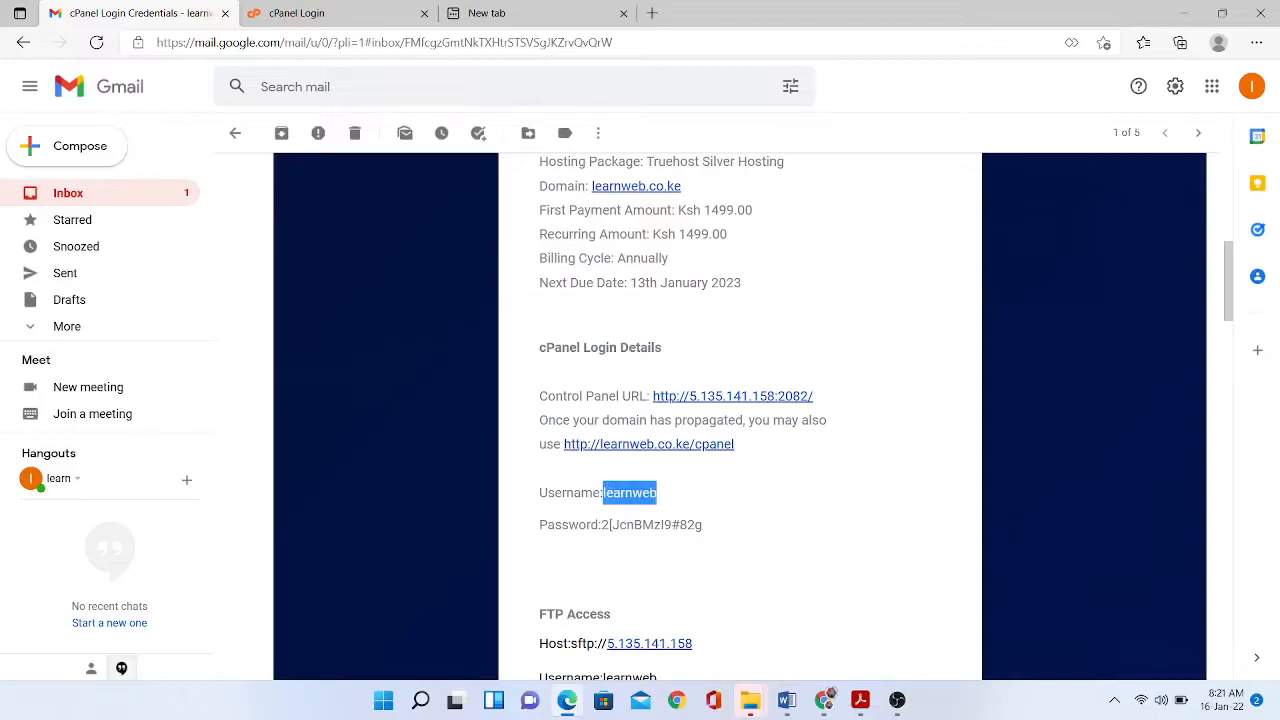
key(ctrl+Tab)
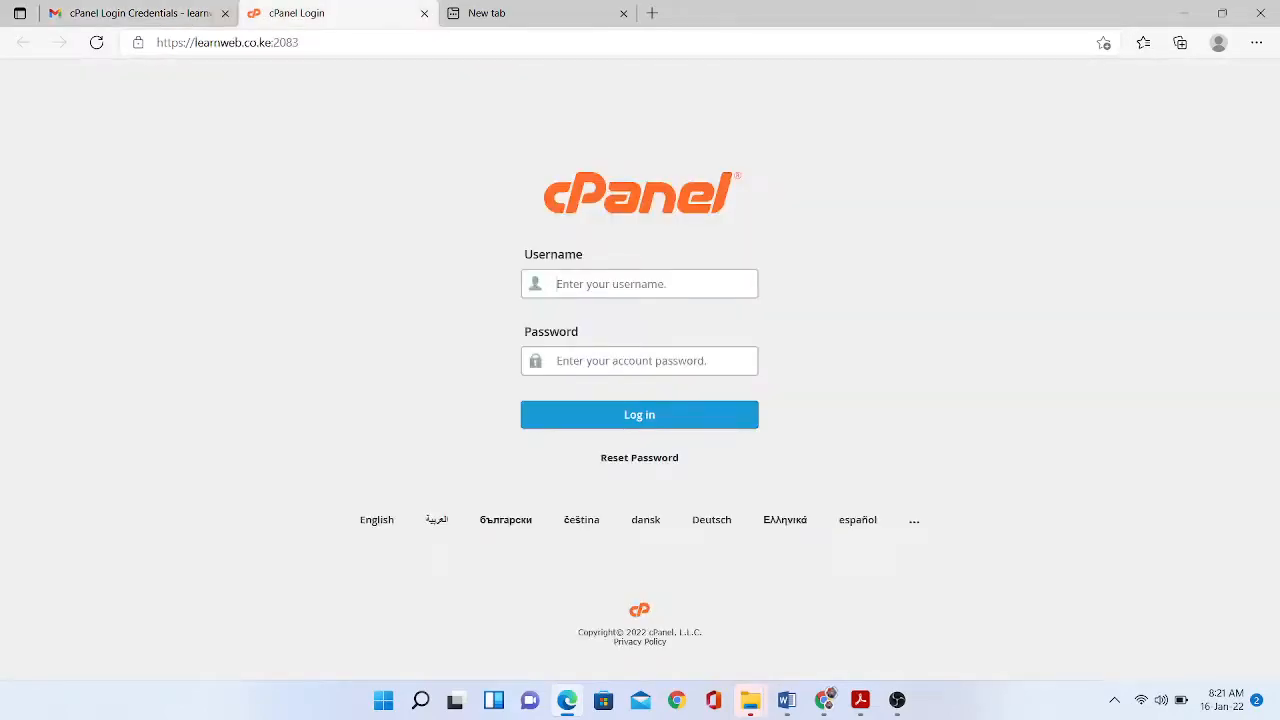
key(ctrl+v)
key(ctrl+shift+Tab)
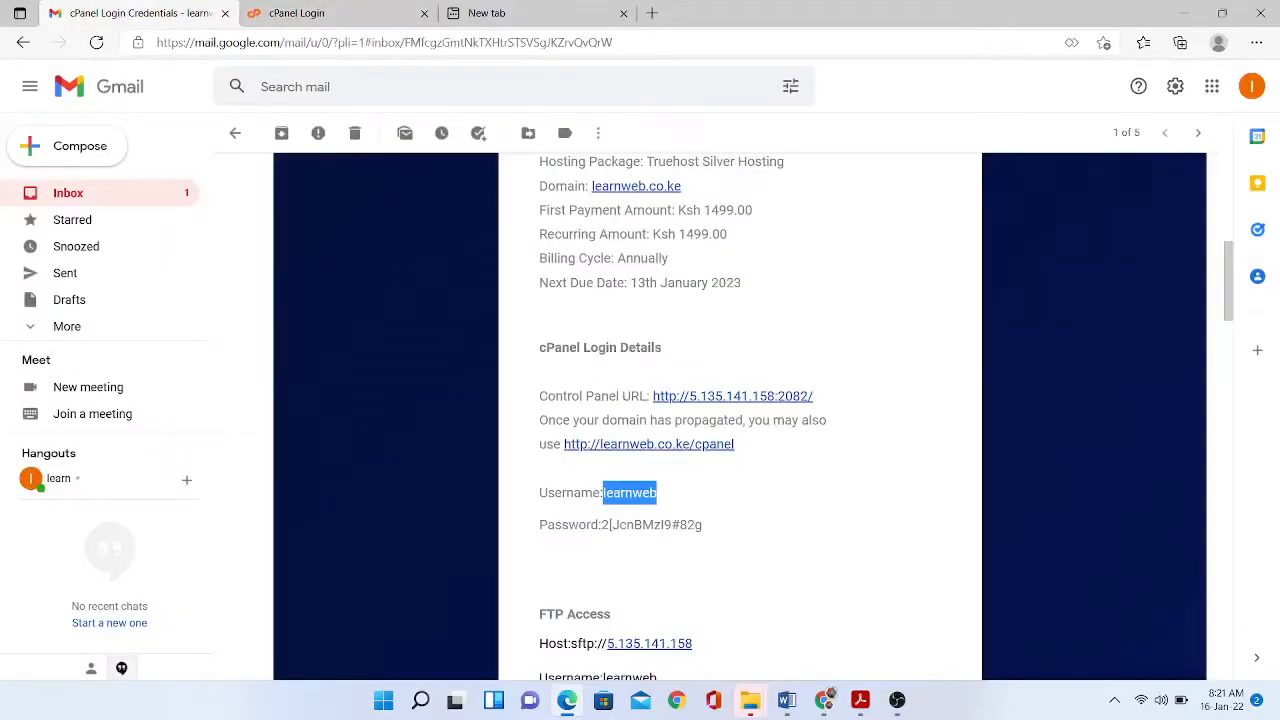
drag(602, 525, 703, 525)
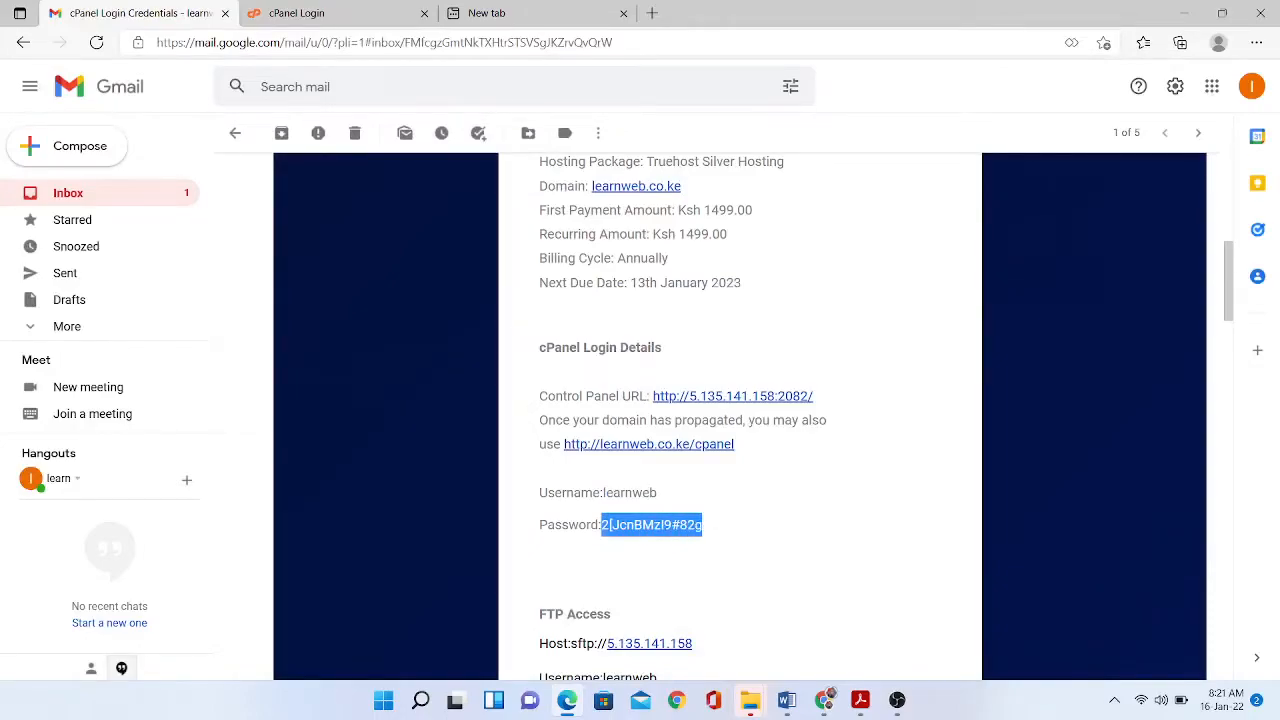
key(ctrl+Tab)
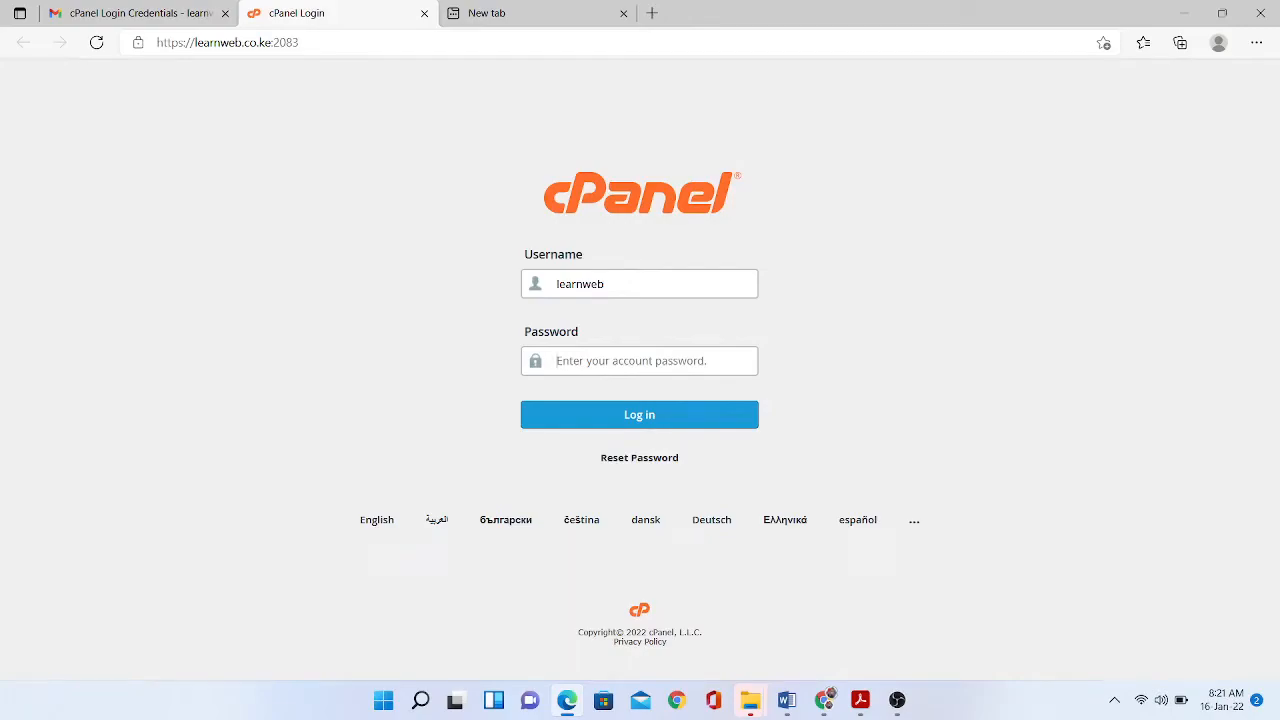
key(ctrl+v)
key(Return)
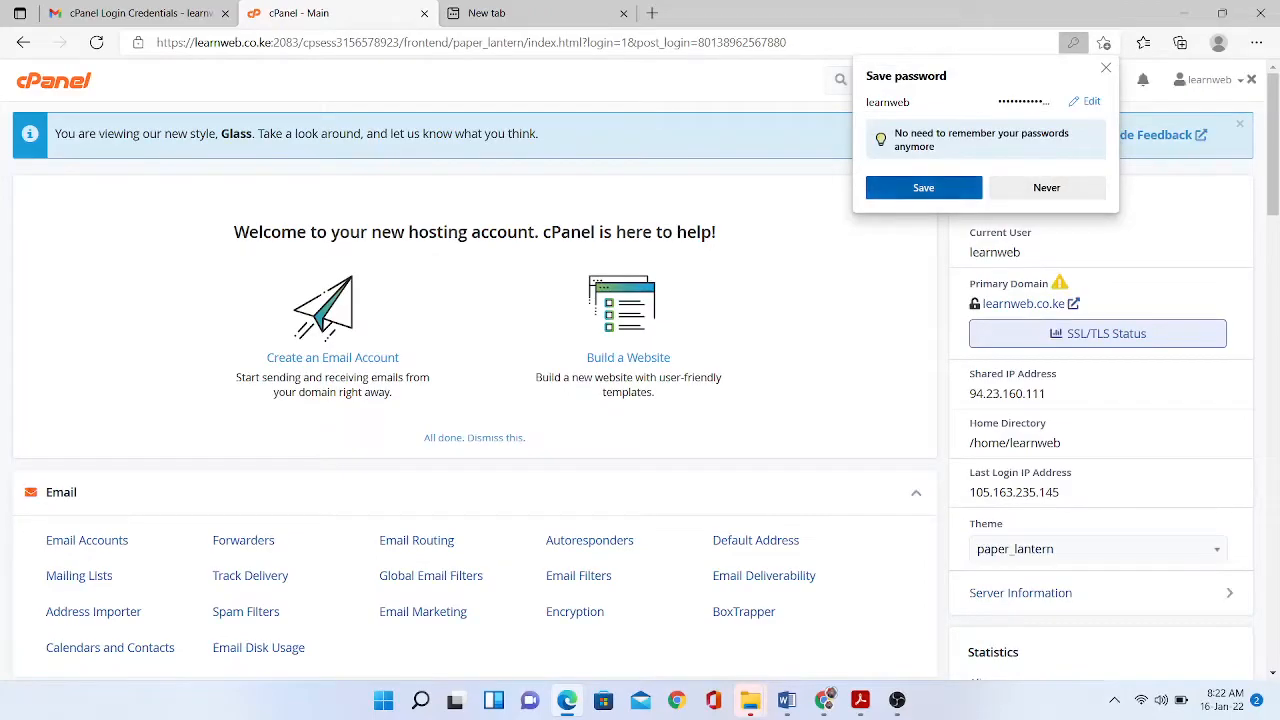
click(923, 187)
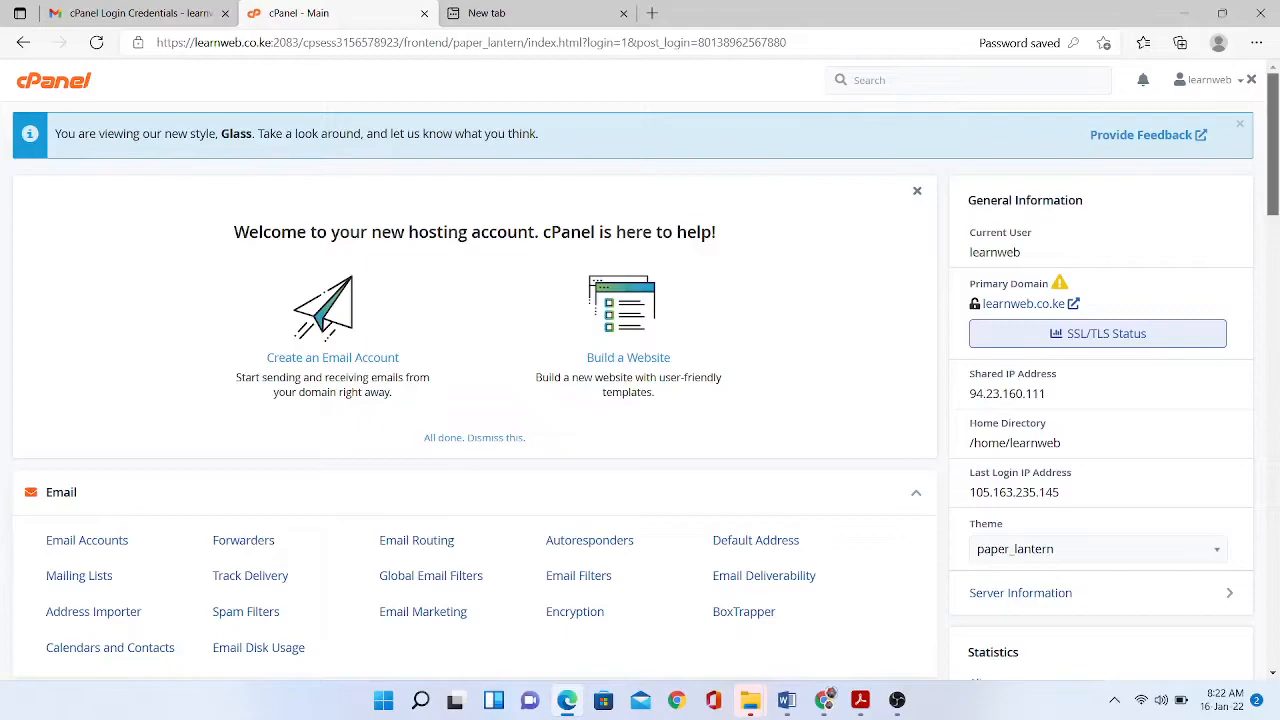
- Scroll the cPanel dashboard down past Email, Databases and Domains to Softaculous Apps Installer, then back up
scroll(640, 390, down, 2)
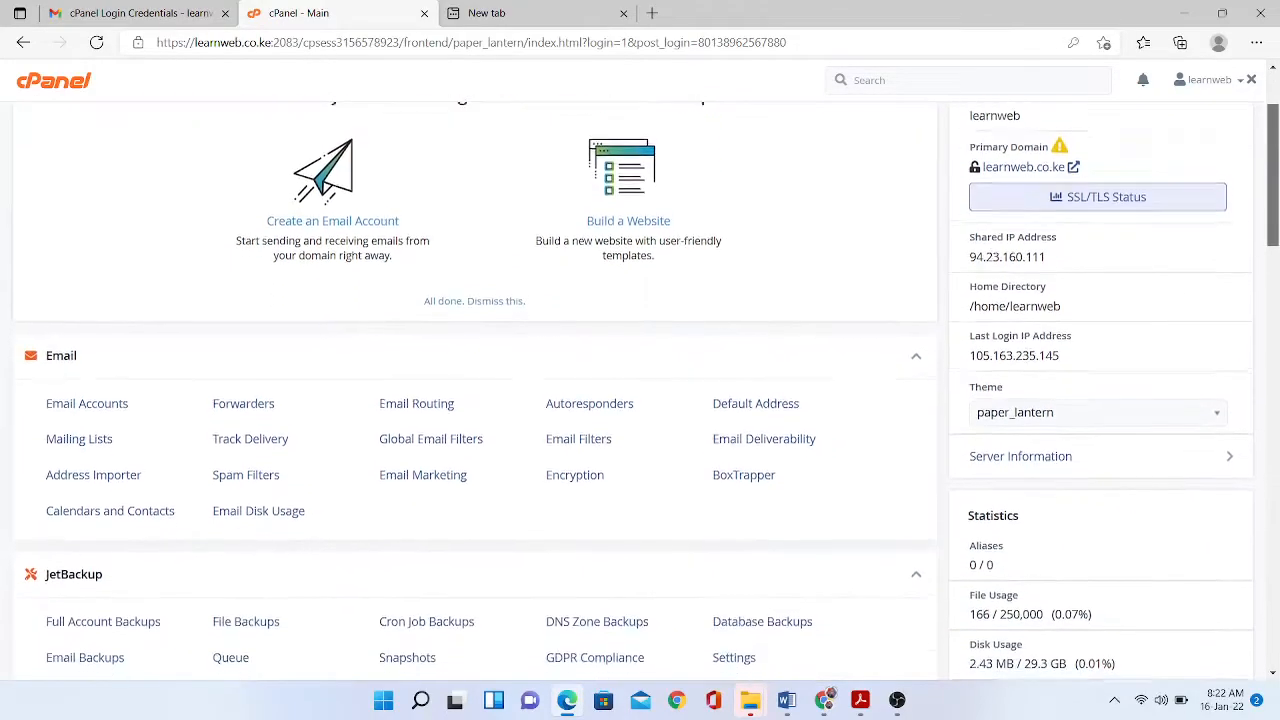
drag(1273, 175, 1273, 180)
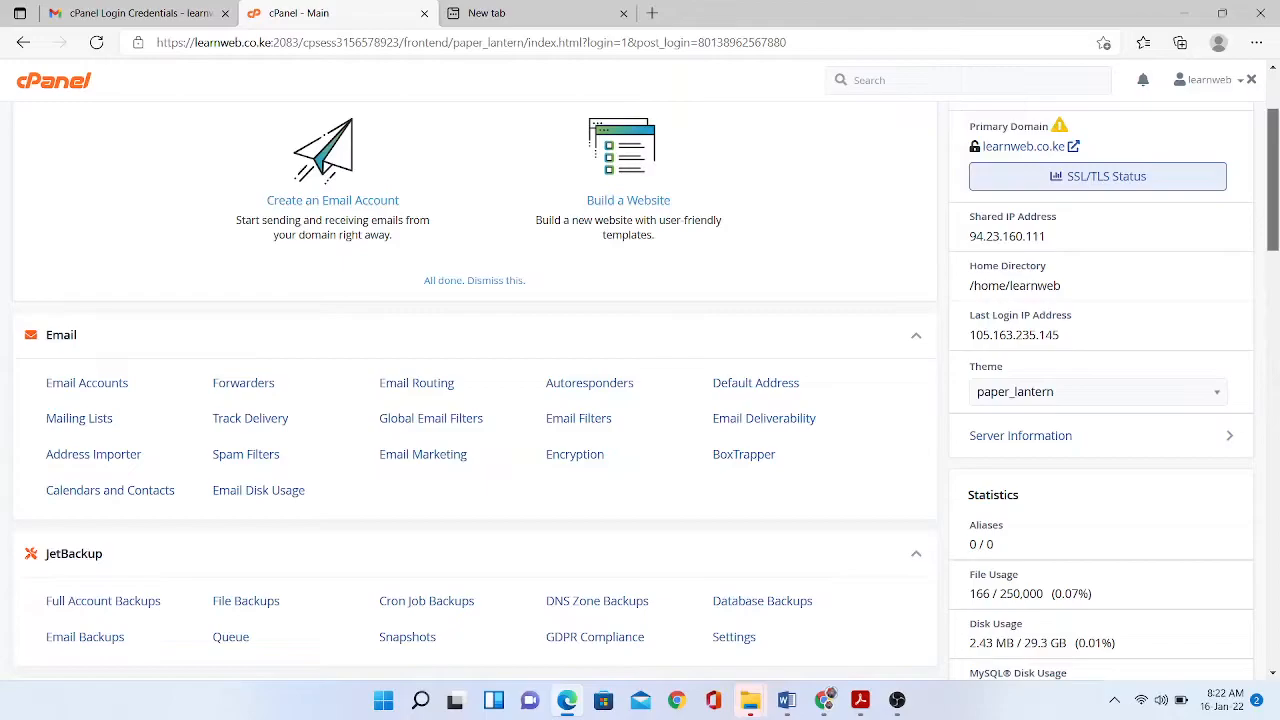
drag(1273, 180, 1273, 250)
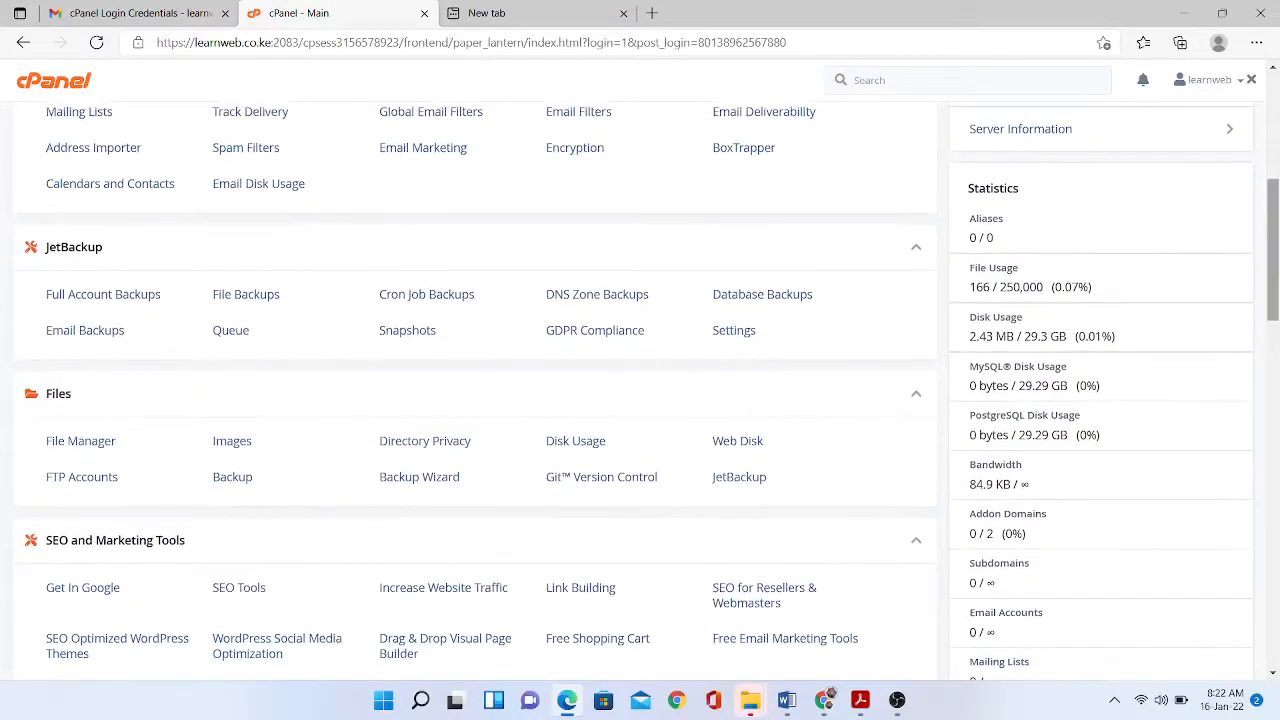
scroll(640, 390, down, 3)
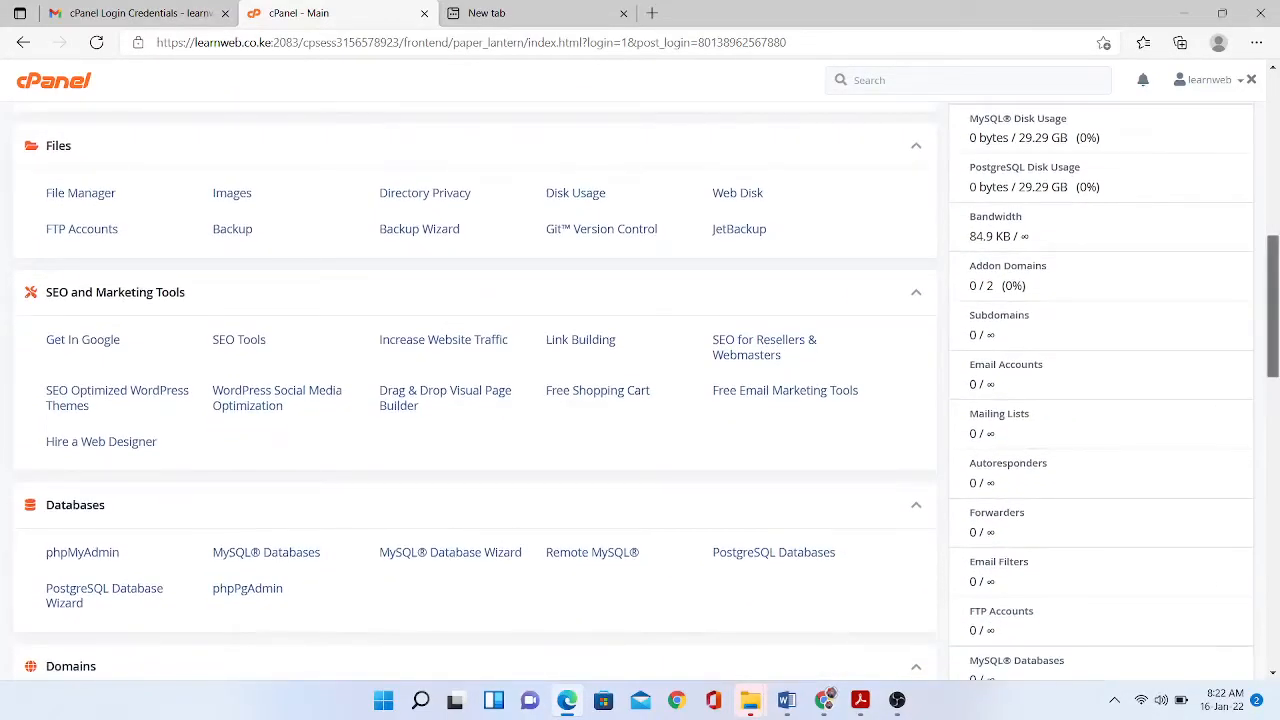
scroll(640, 390, down, 1)
scroll(640, 390, down, 2)
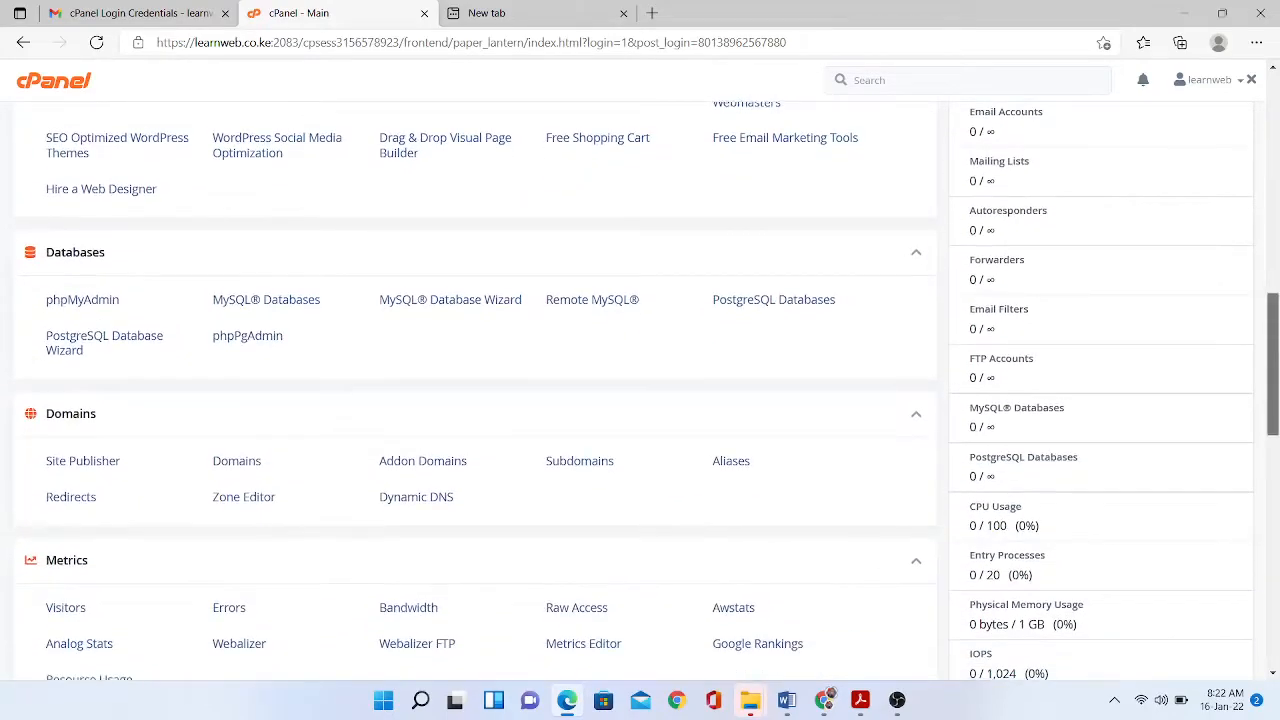
scroll(640, 390, down, 2)
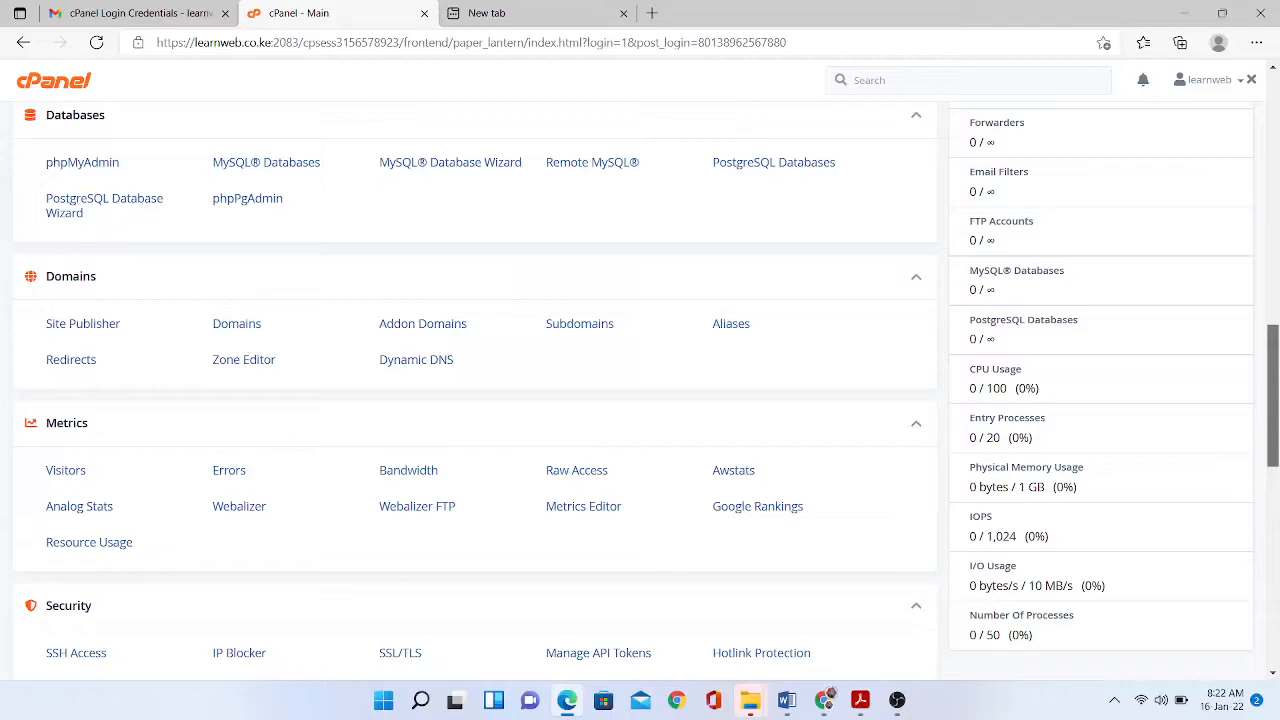
scroll(640, 390, down, 1)
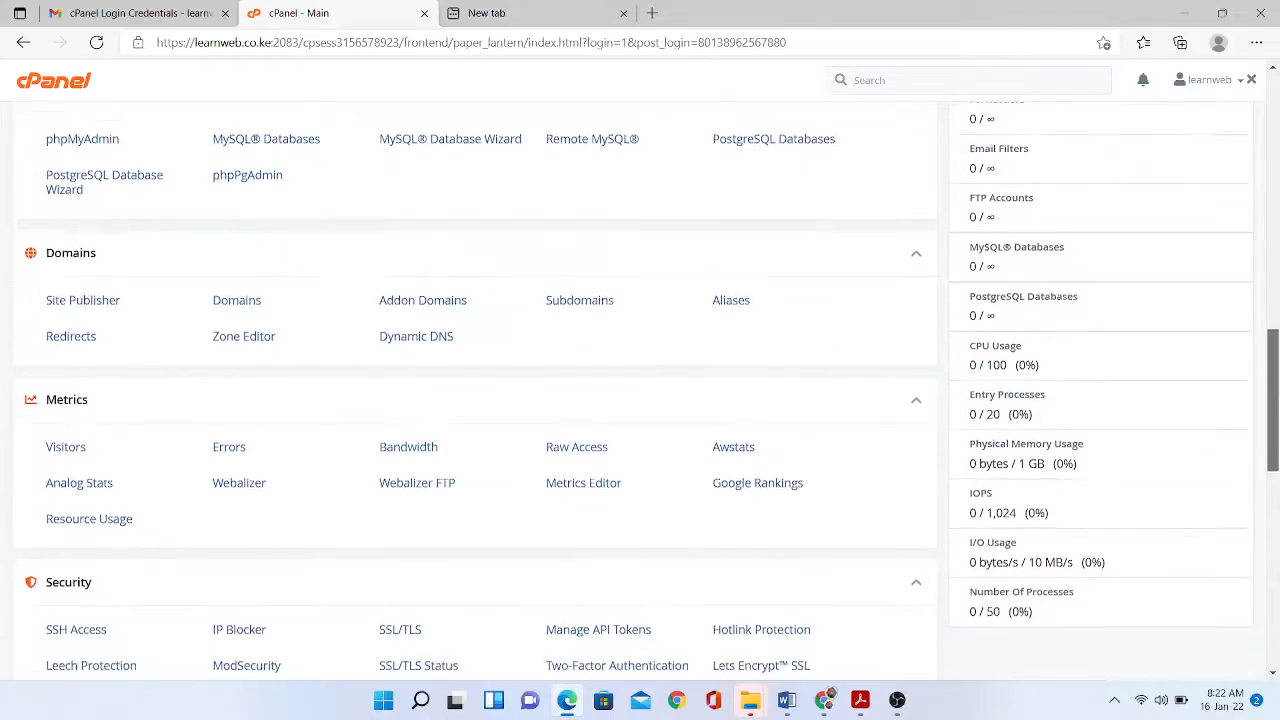
scroll(640, 390, down, 1)
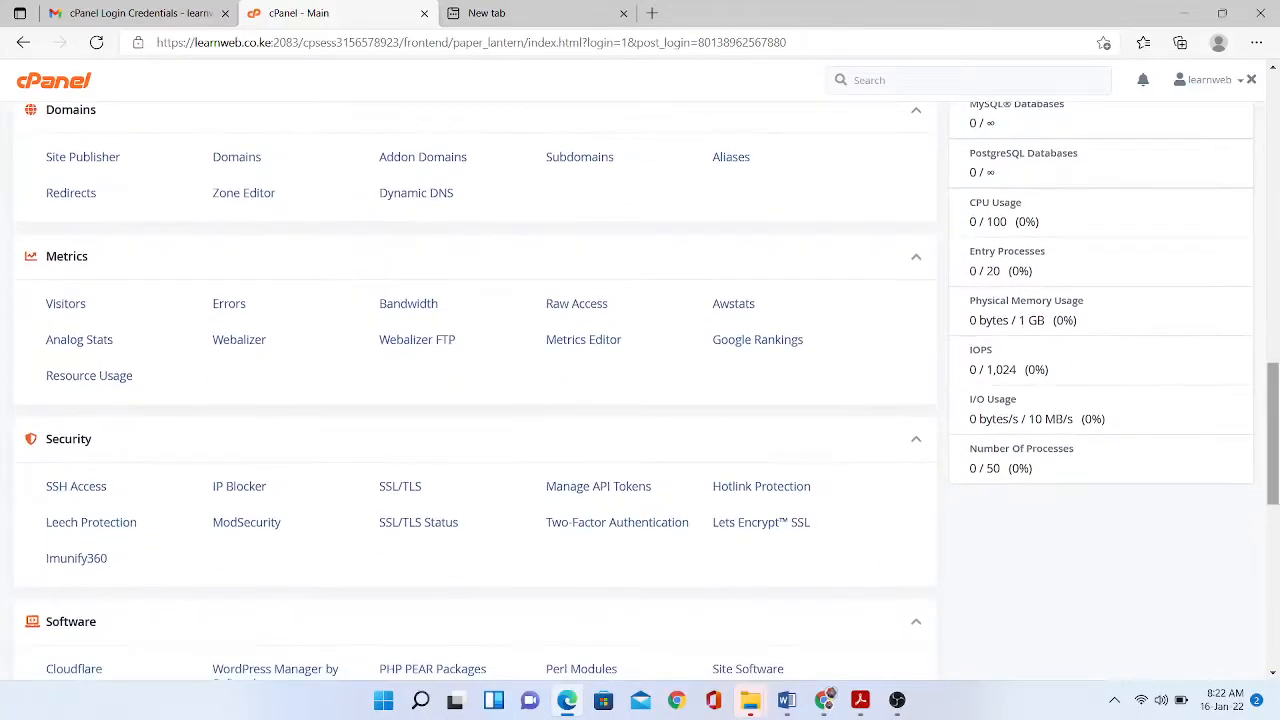
drag(1272, 433, 1272, 595)
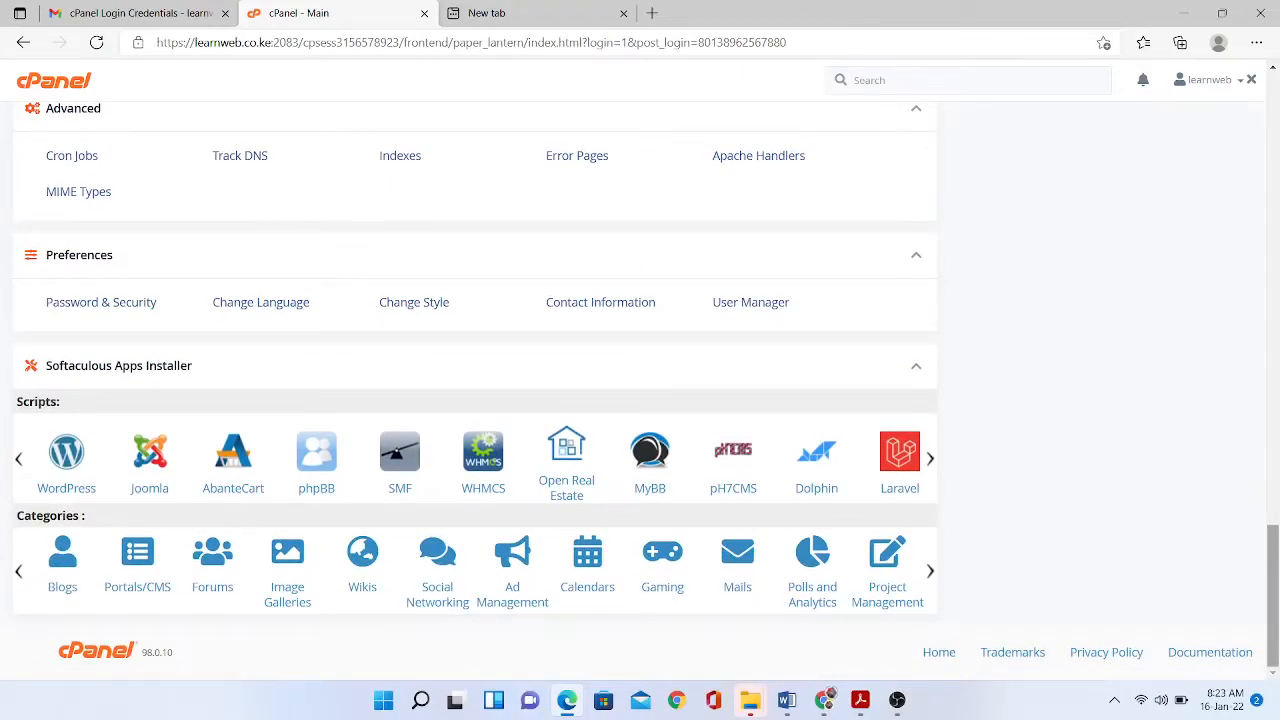
drag(1272, 595, 1272, 142)
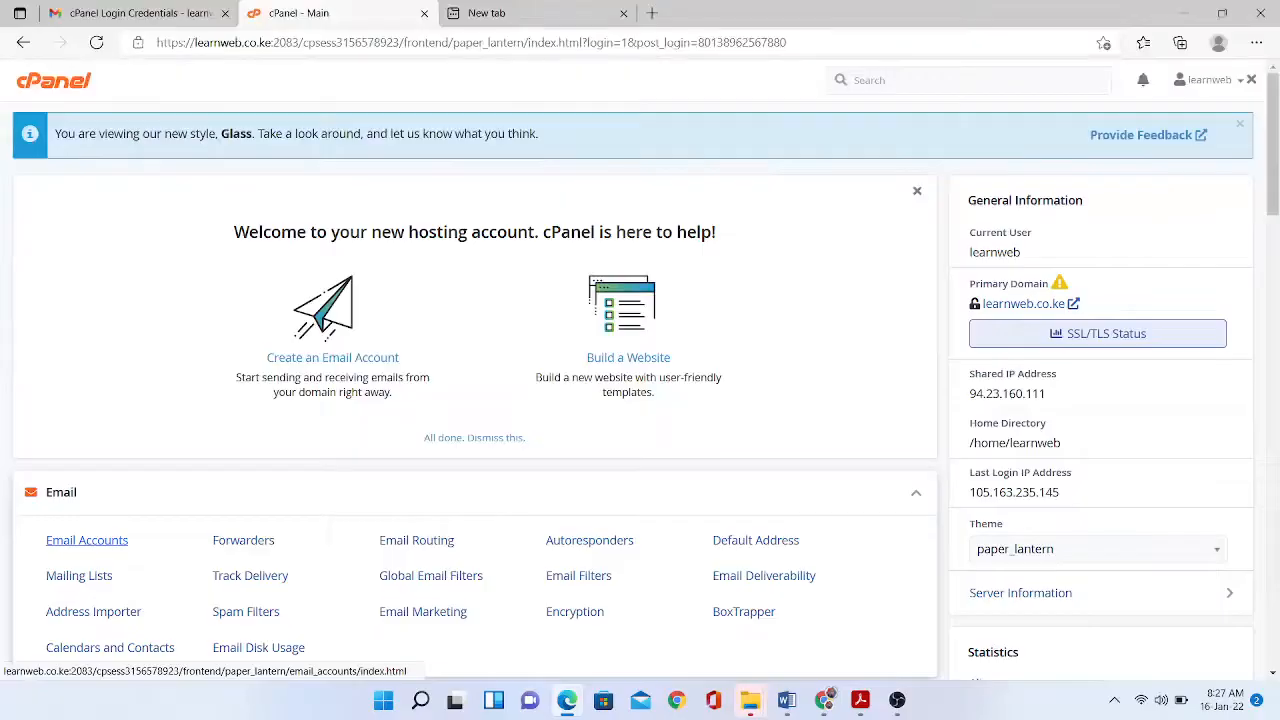
click(87, 540)
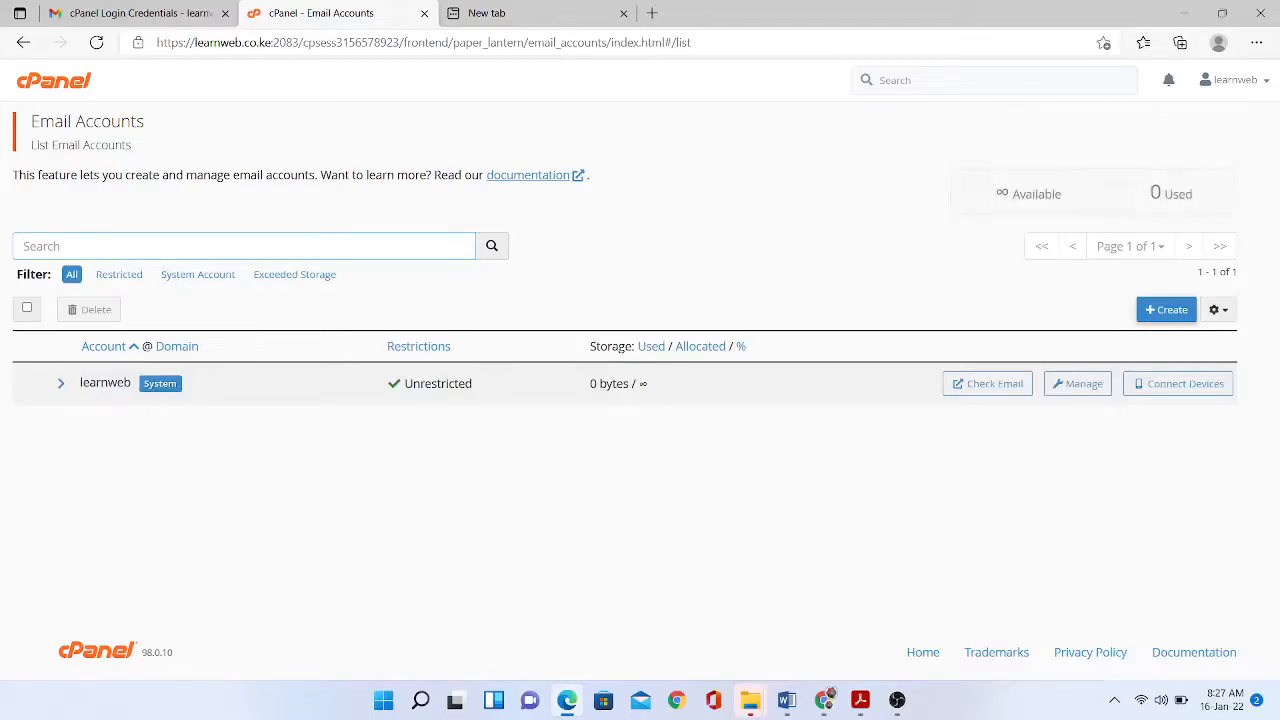
click(1166, 309)
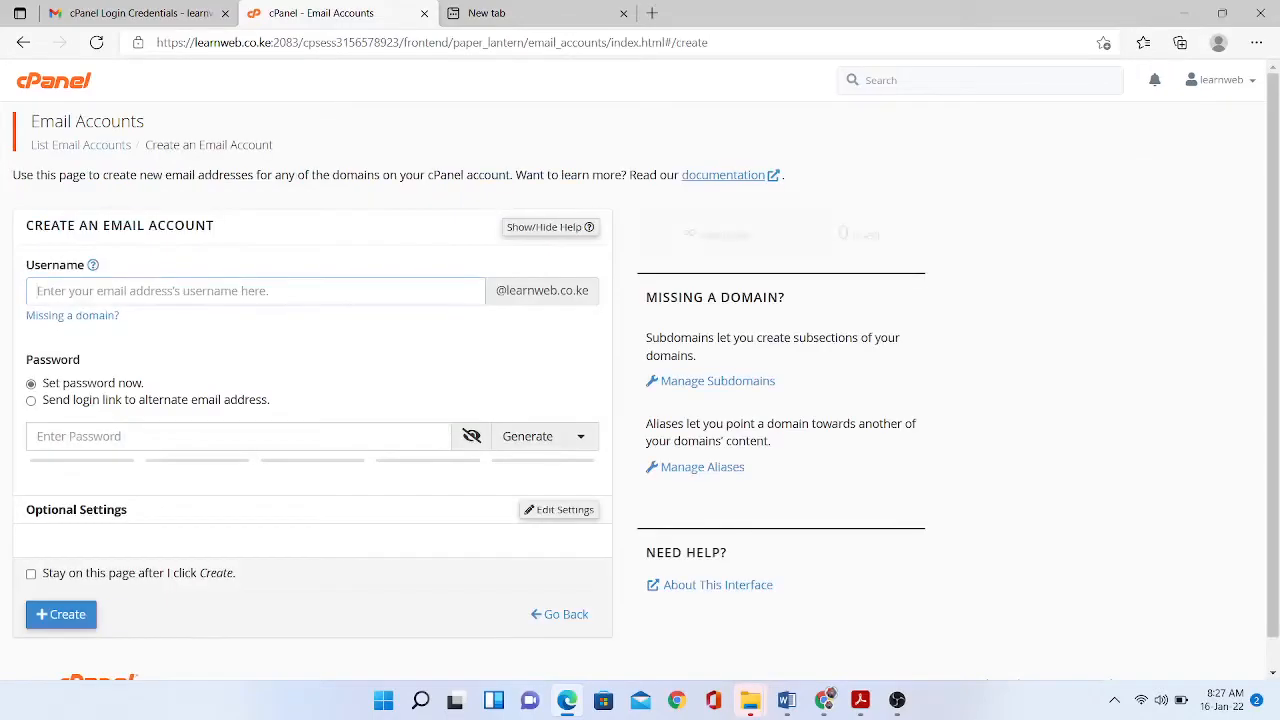
text(admin)
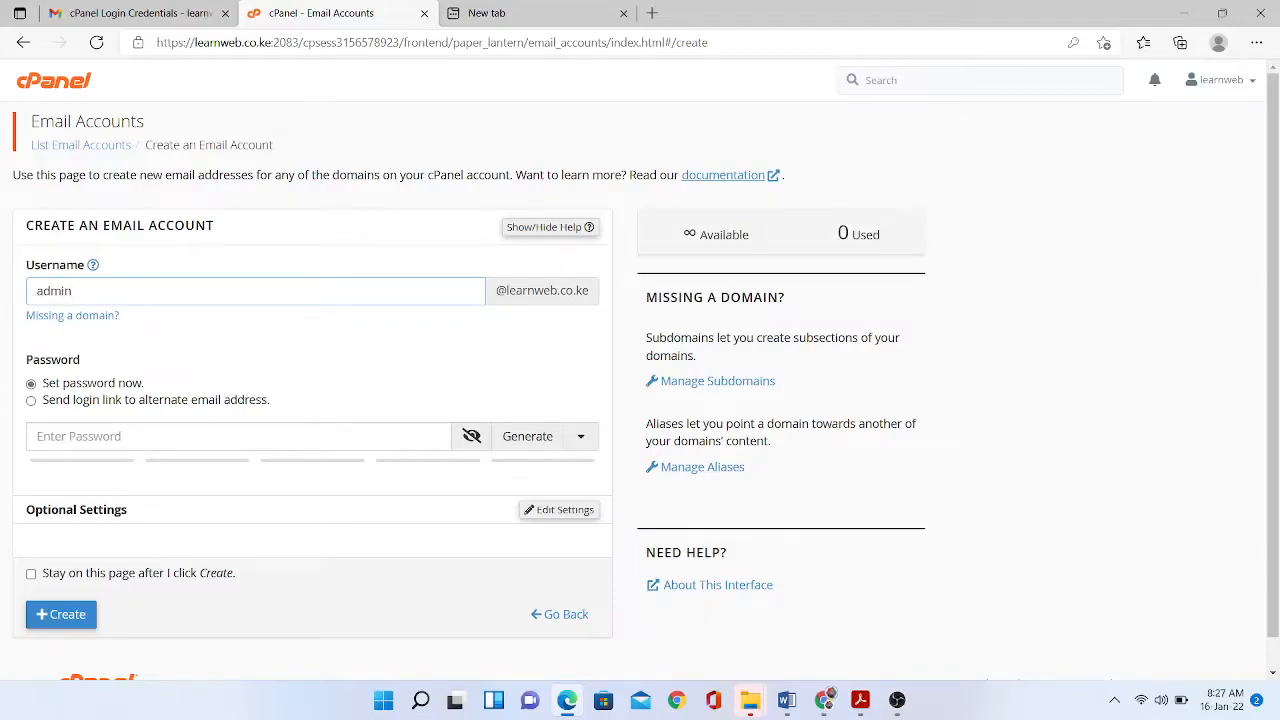
click(200, 436)
text(*****)
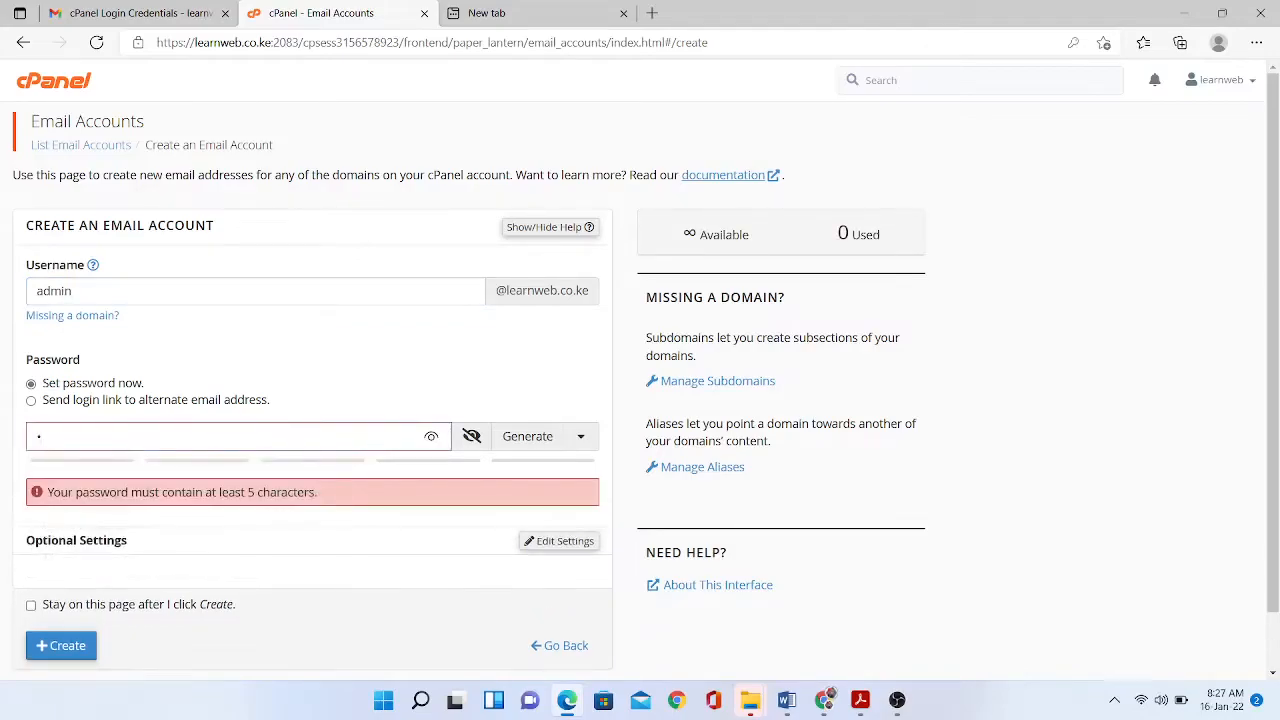
text(******)
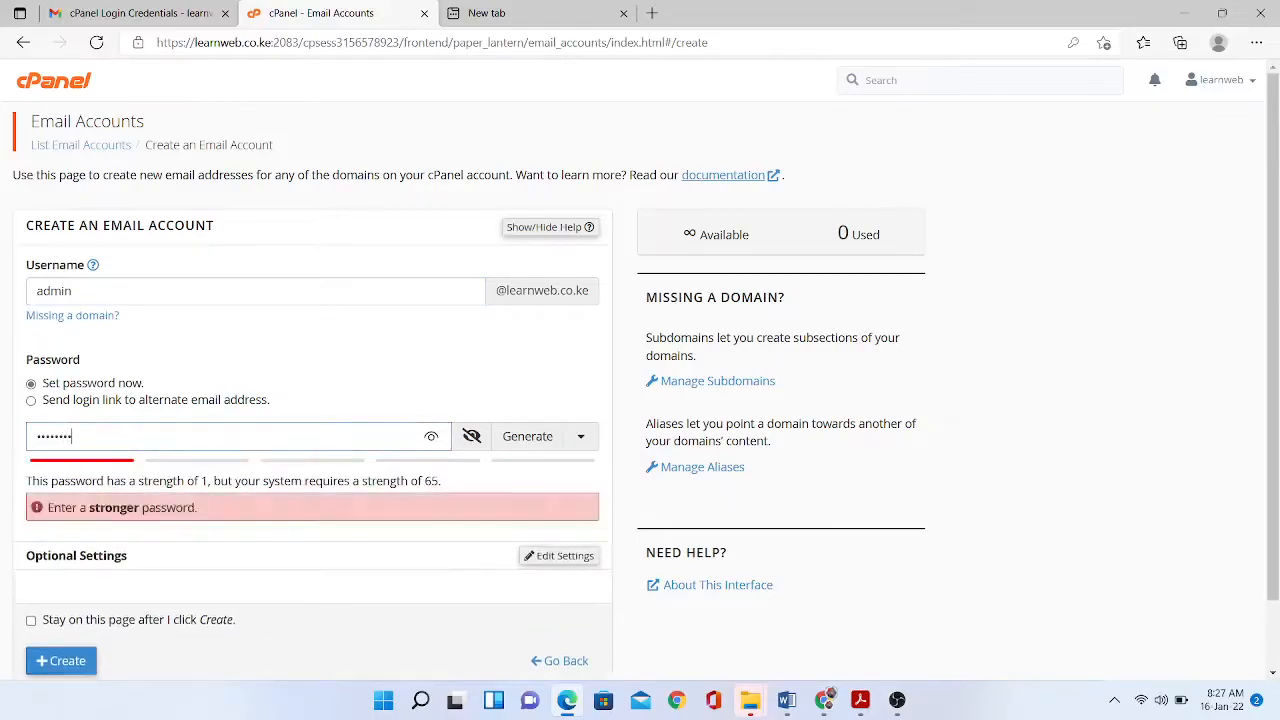
text(***)
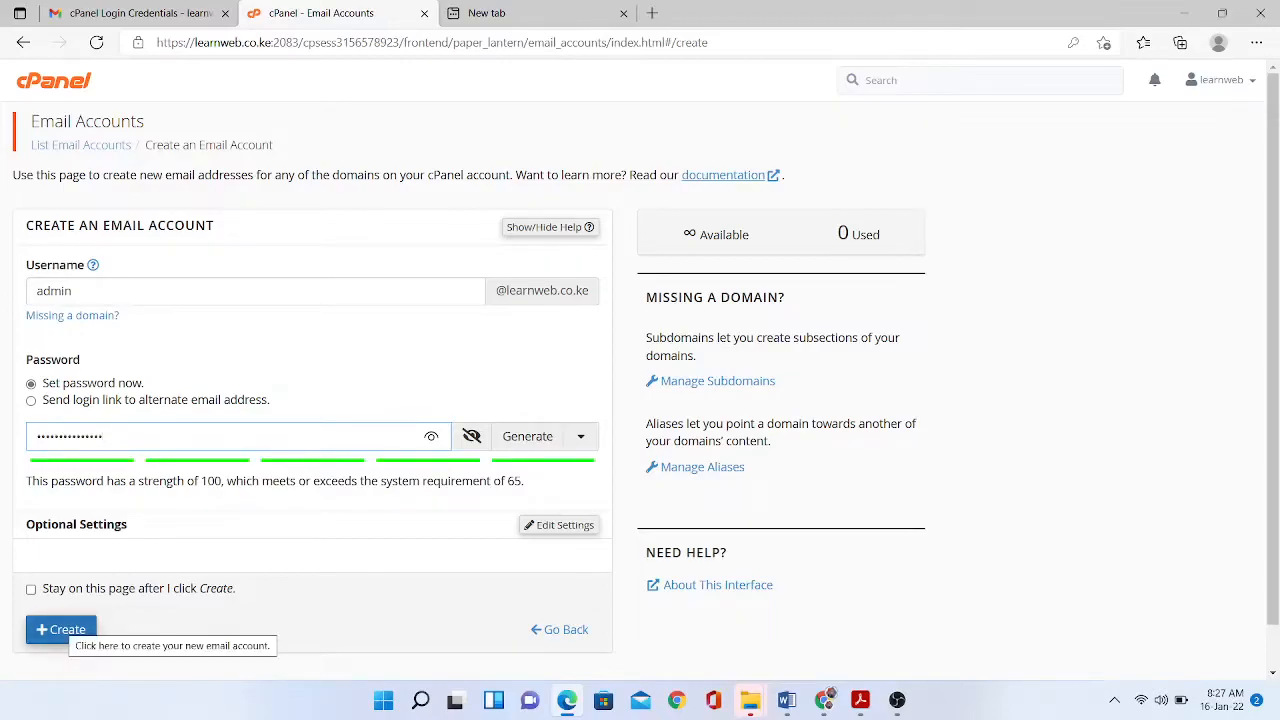
click(61, 629)
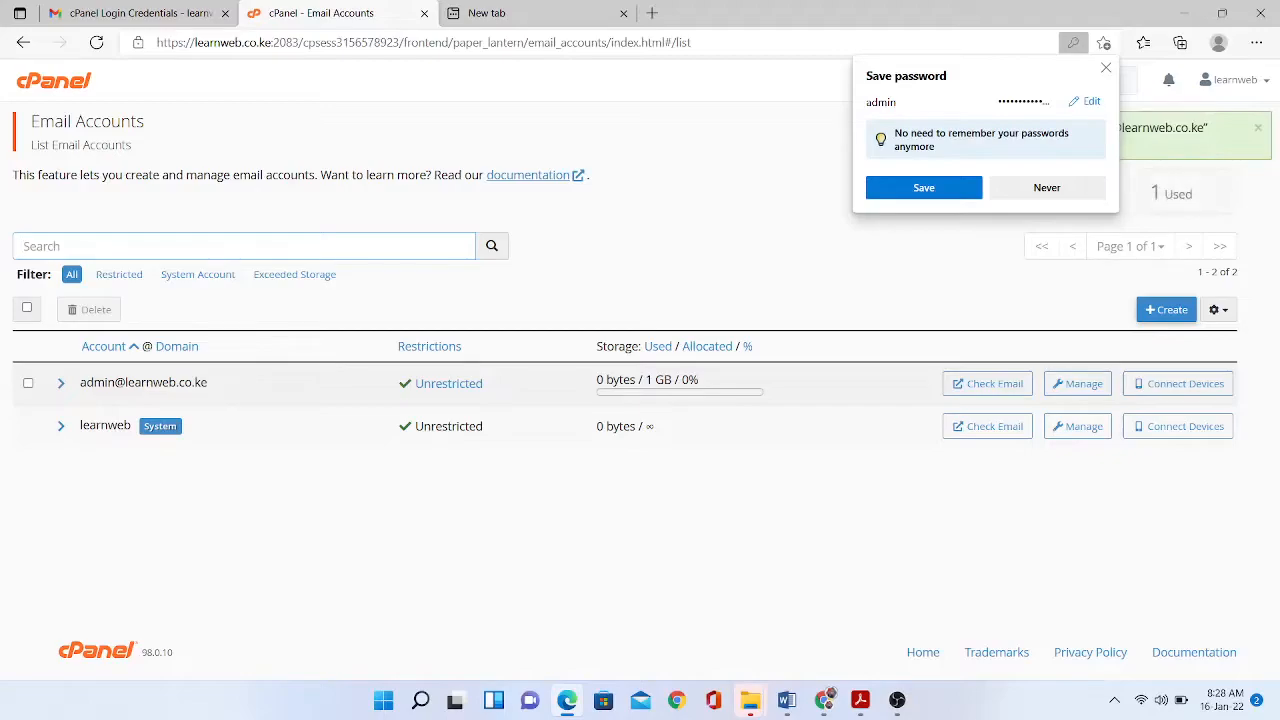
click(1166, 309)
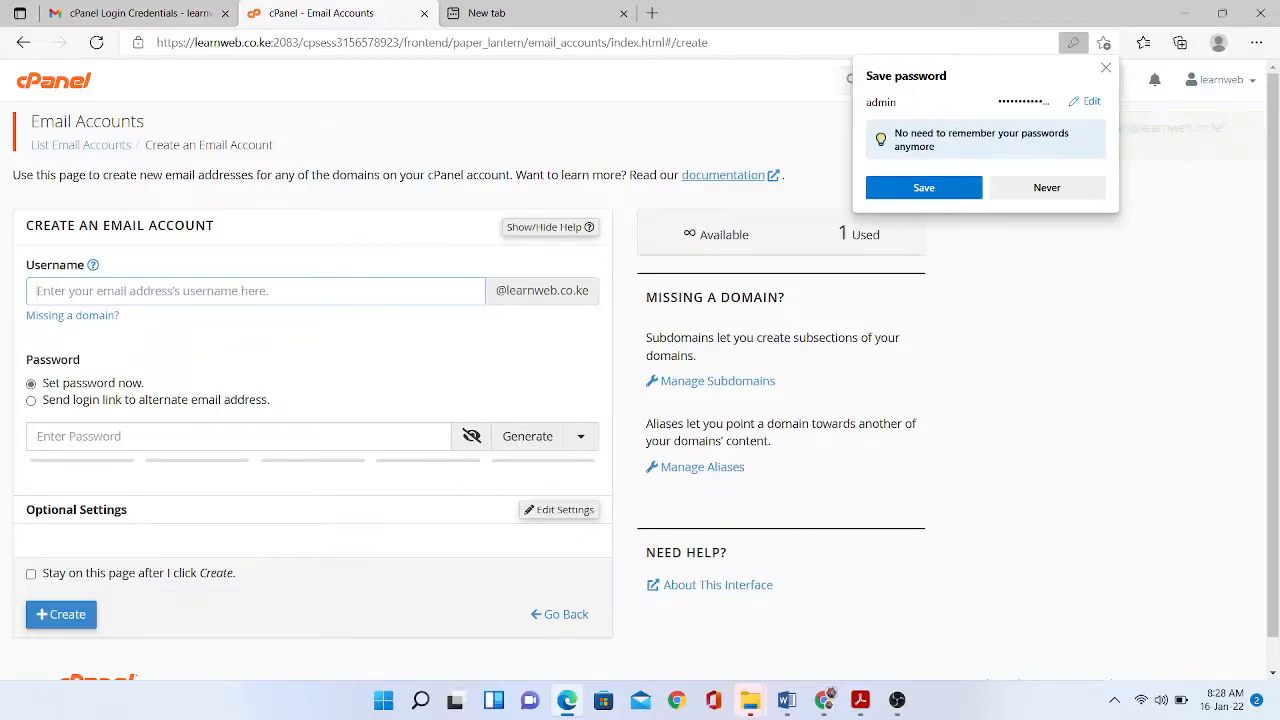
text(h)
key(BackSpace)
text(info)
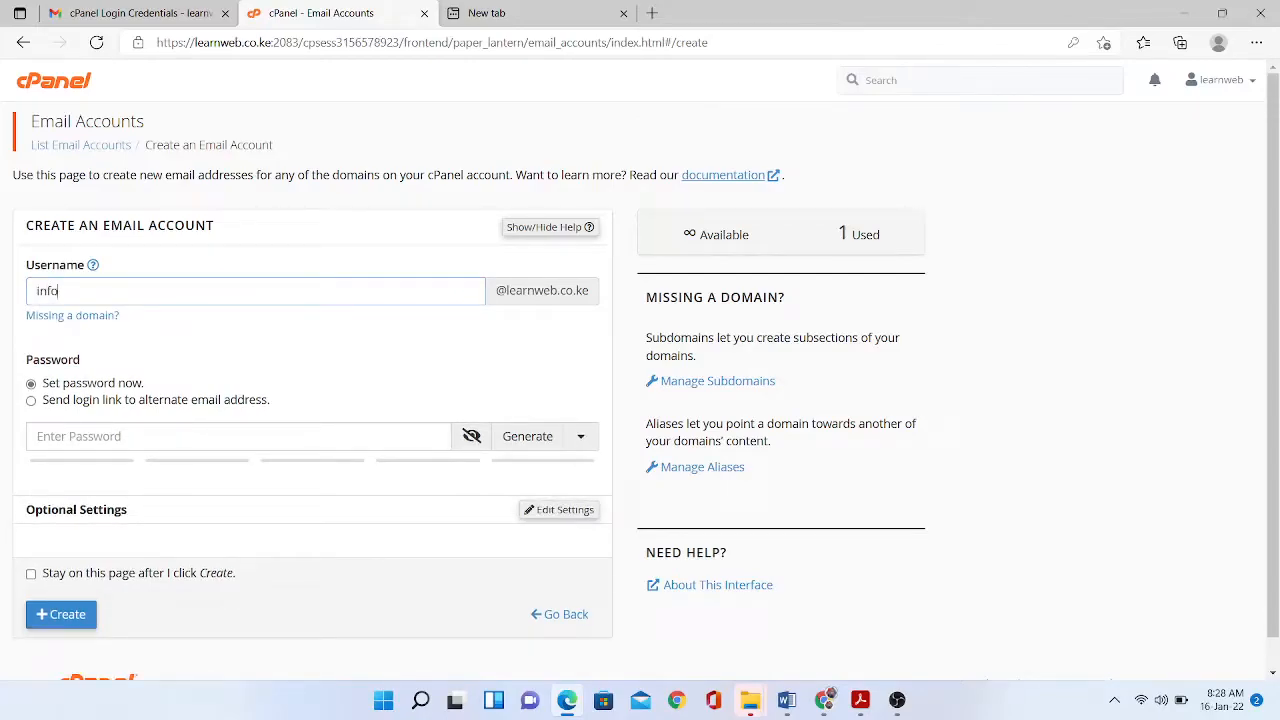
click(150, 436)
text(•••••)
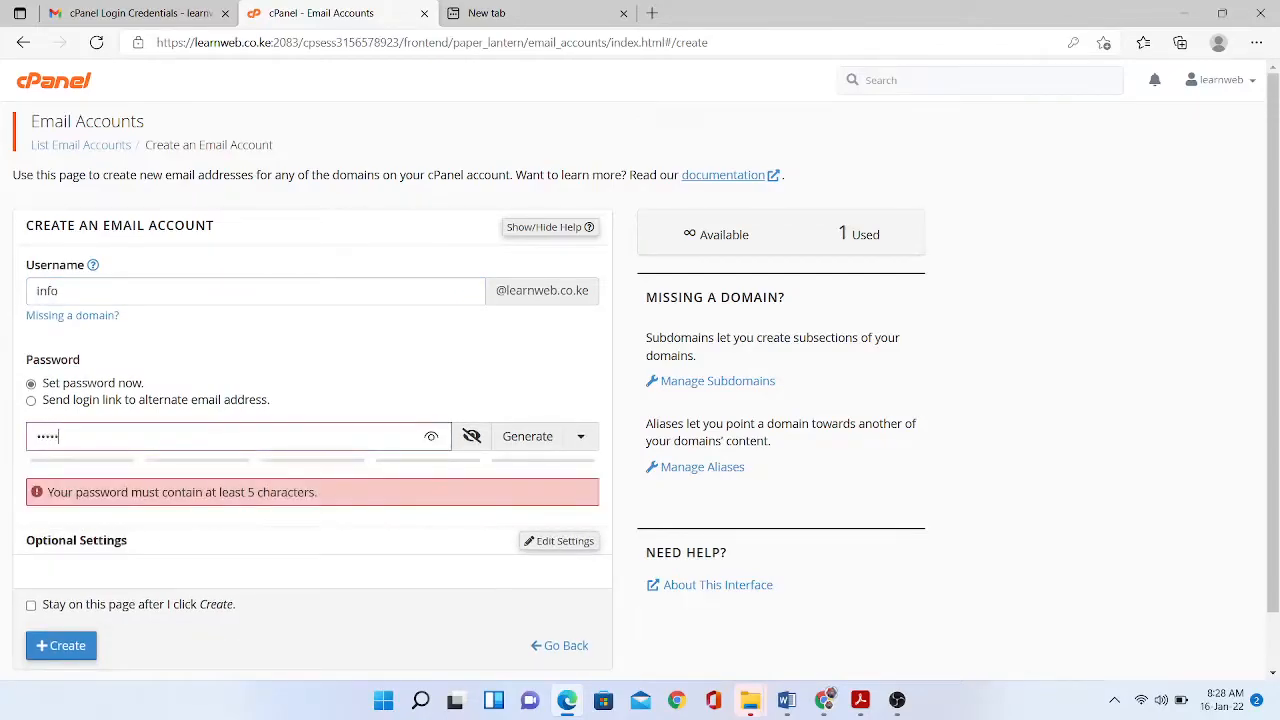
text(••••••)
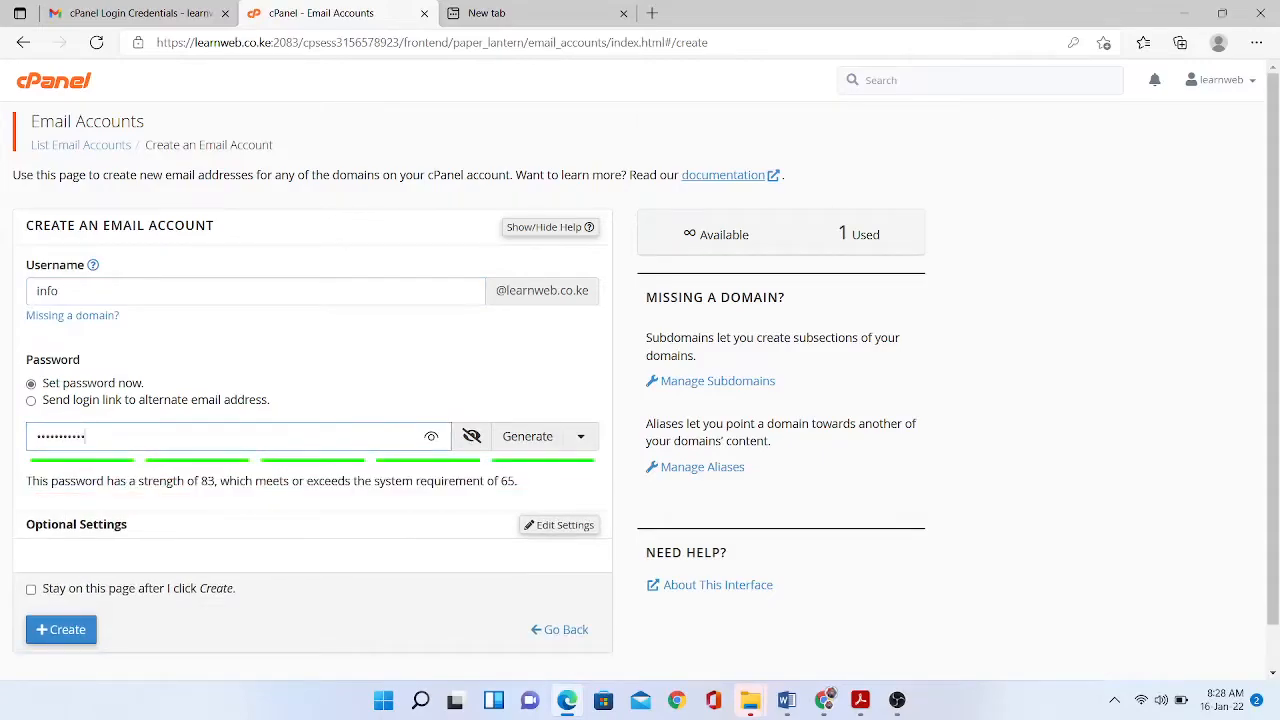
text(••••)
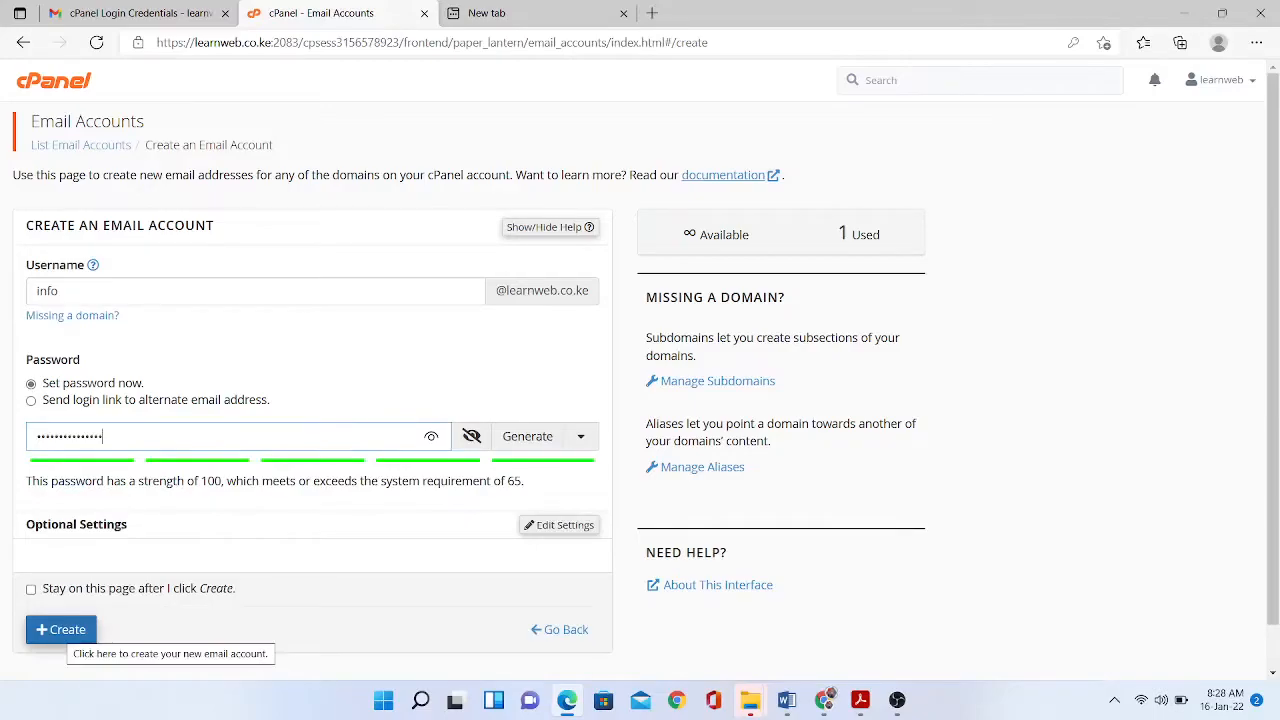
click(60, 629)
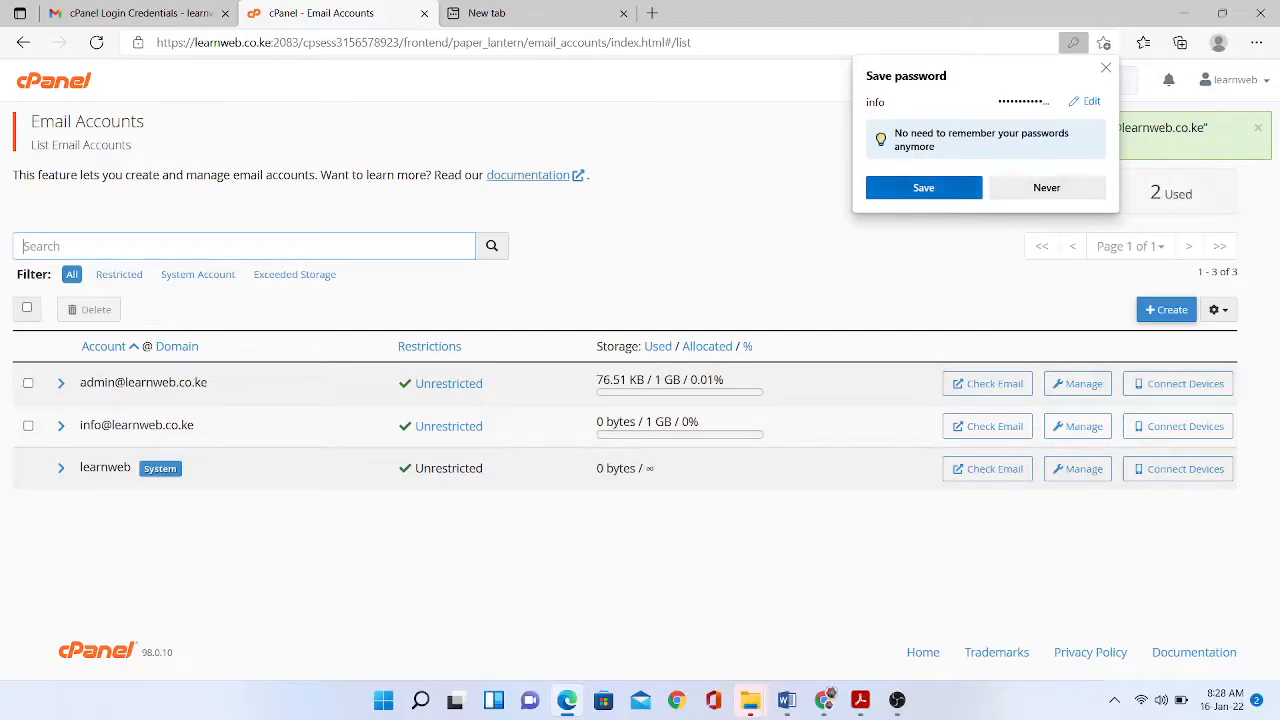
click(923, 187)
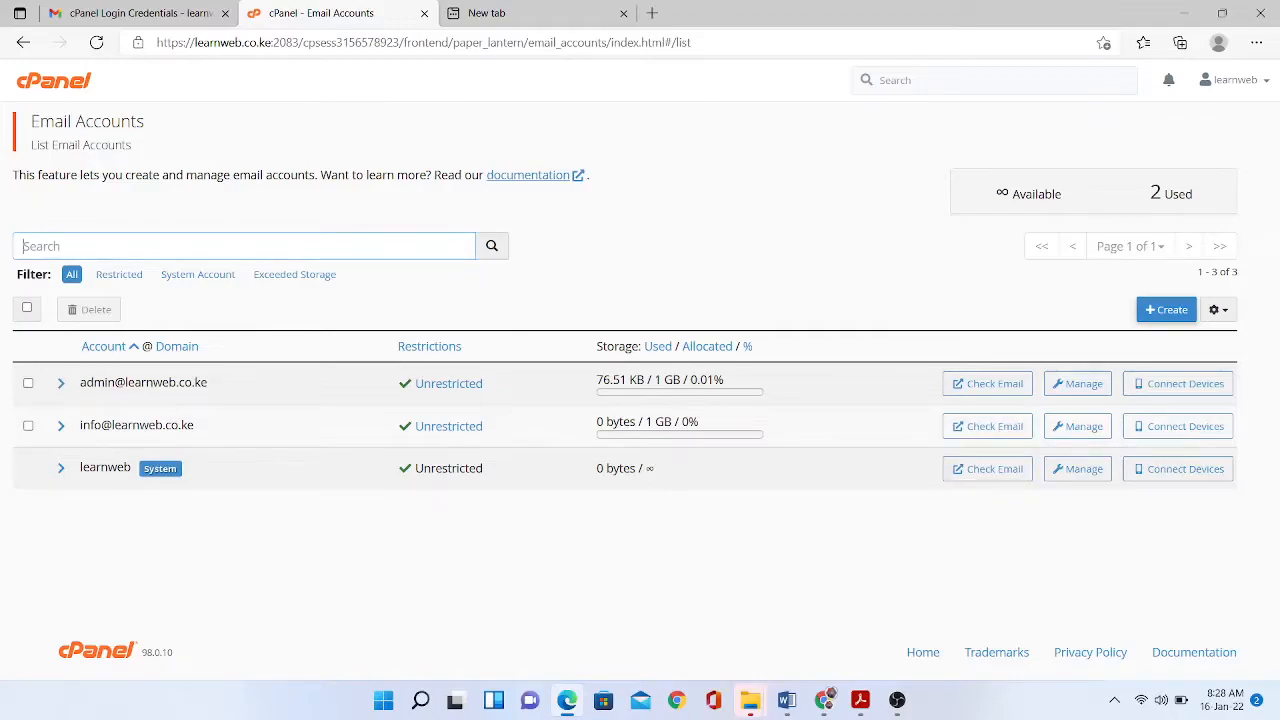
click(987, 383)
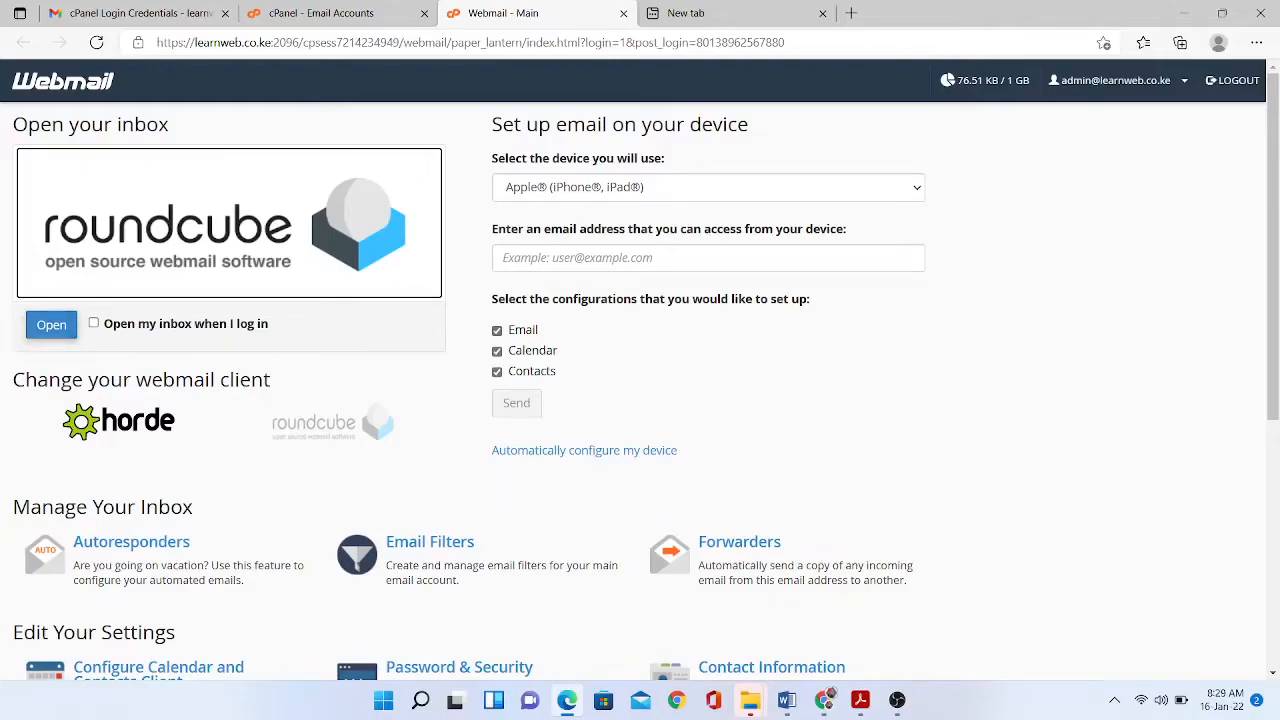
- Open admin's Roundcube inbox, read the client configuration settings email, then close the webmail tab
click(93, 323)
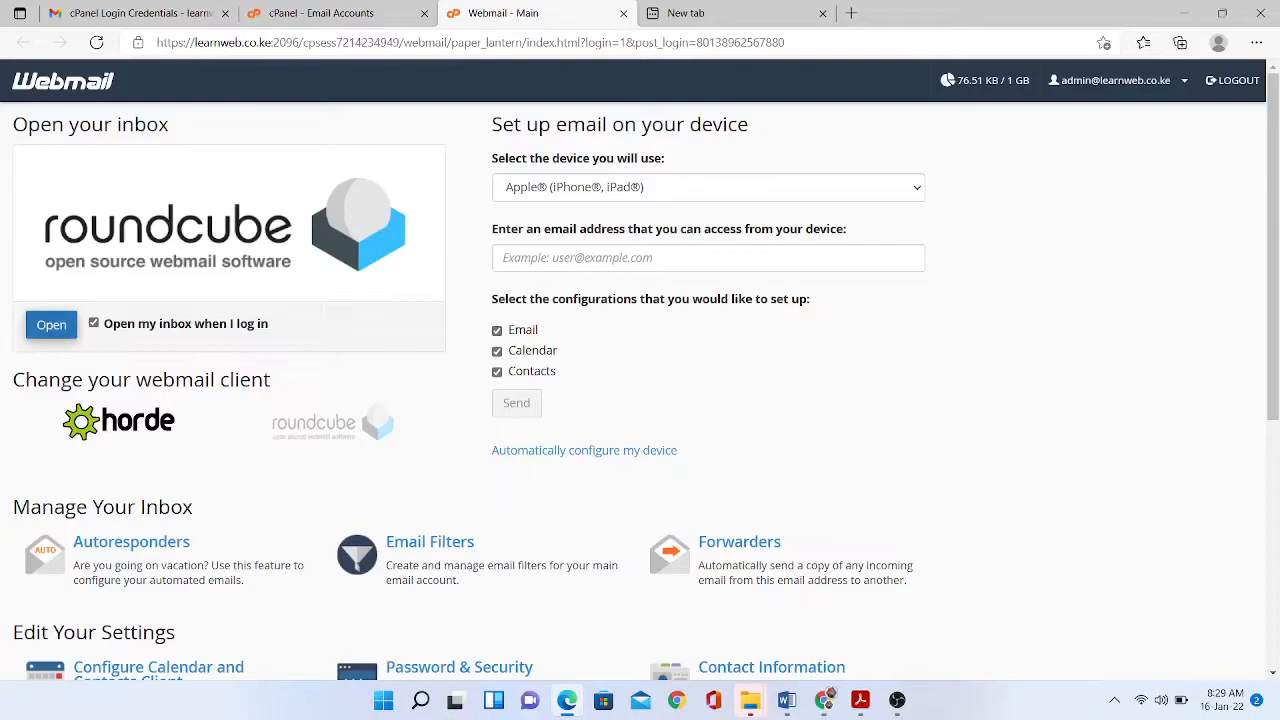
click(51, 325)
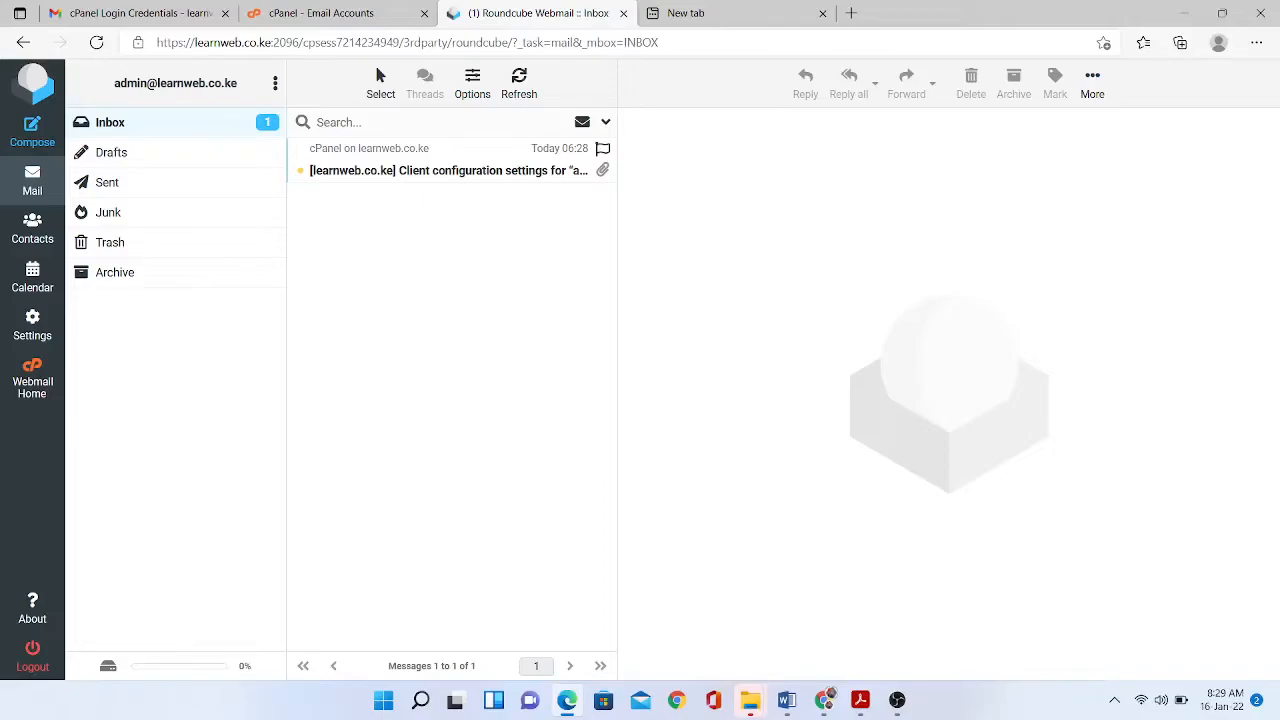
click(448, 170)
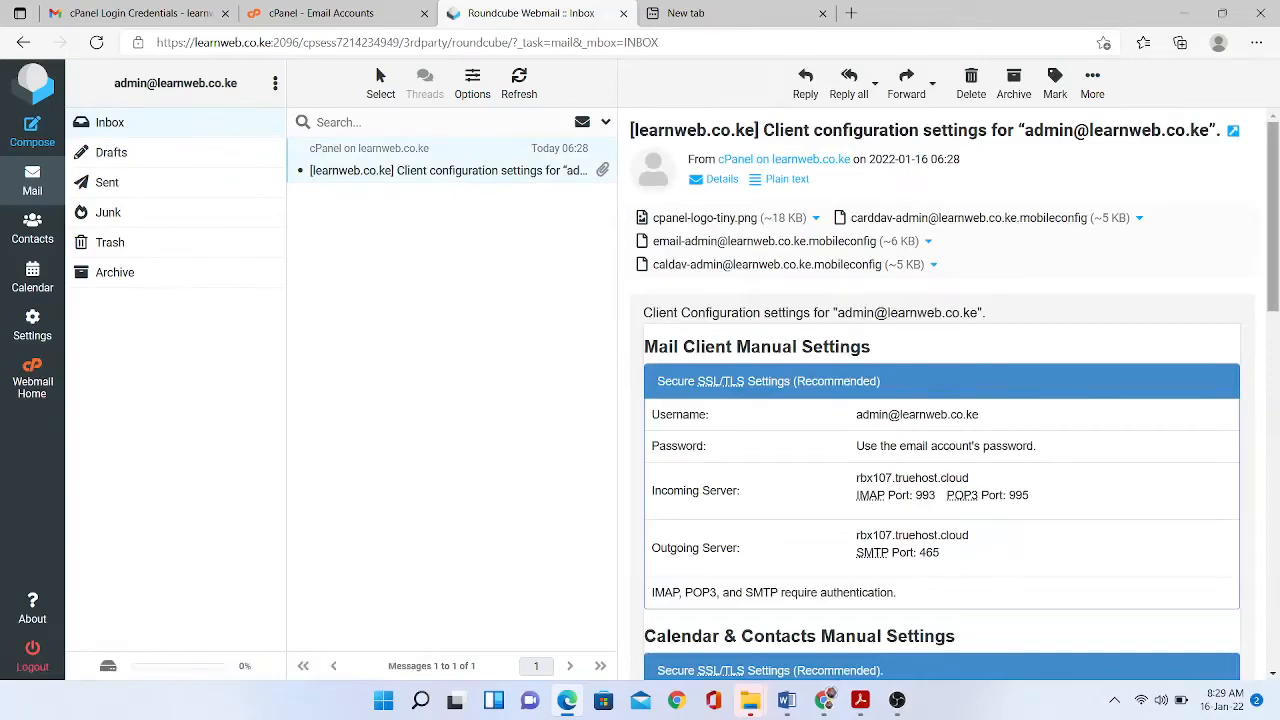
scroll(940, 390, down, 3)
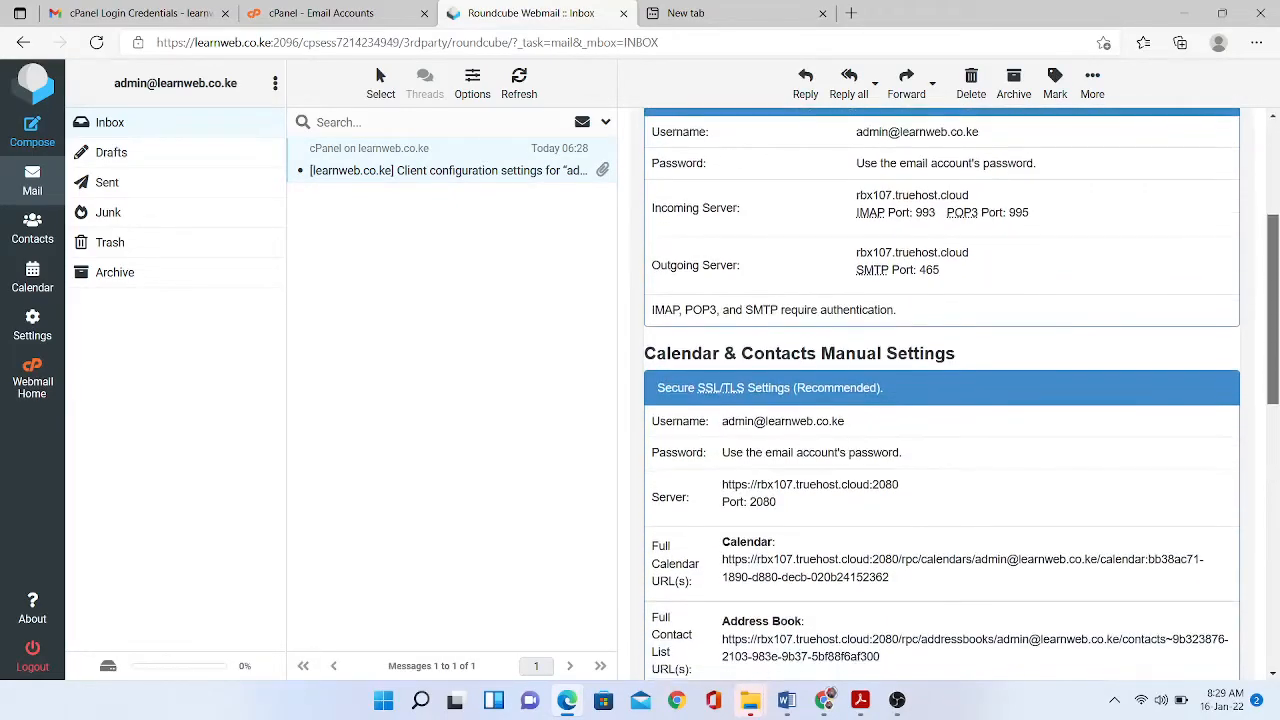
scroll(940, 390, up, 1)
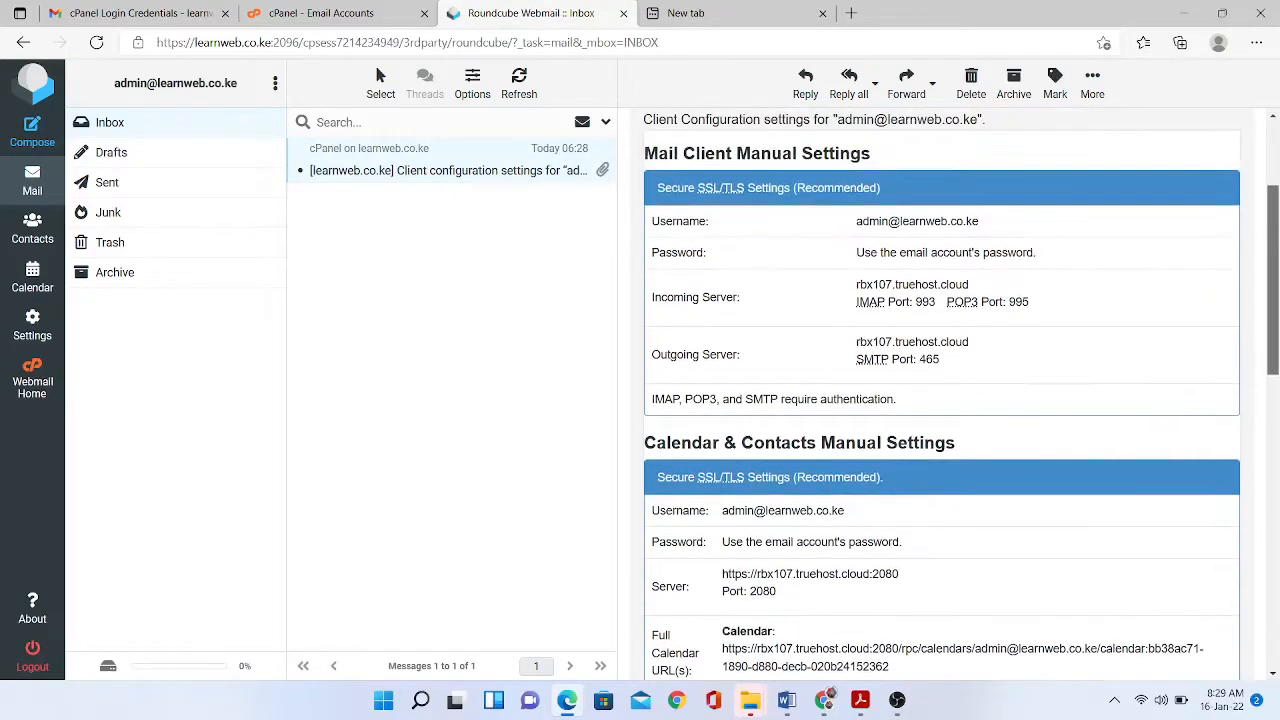
scroll(940, 390, up, 1)
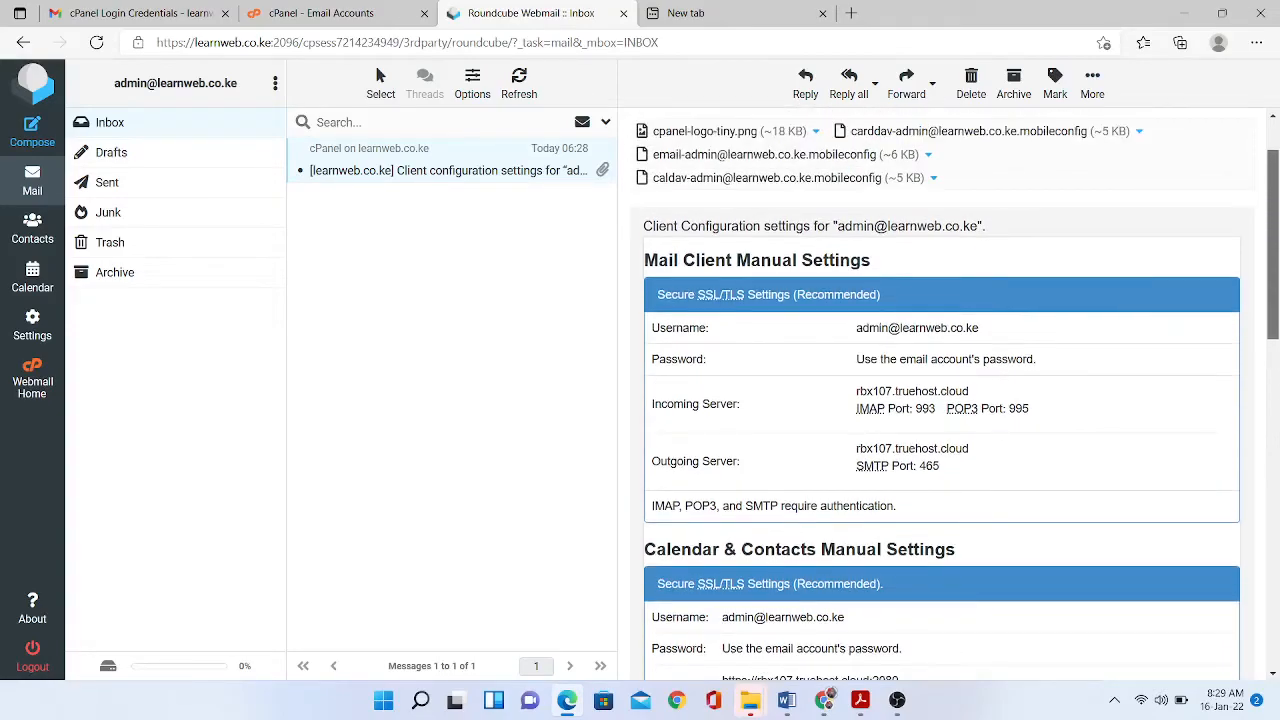
scroll(940, 390, up, 1)
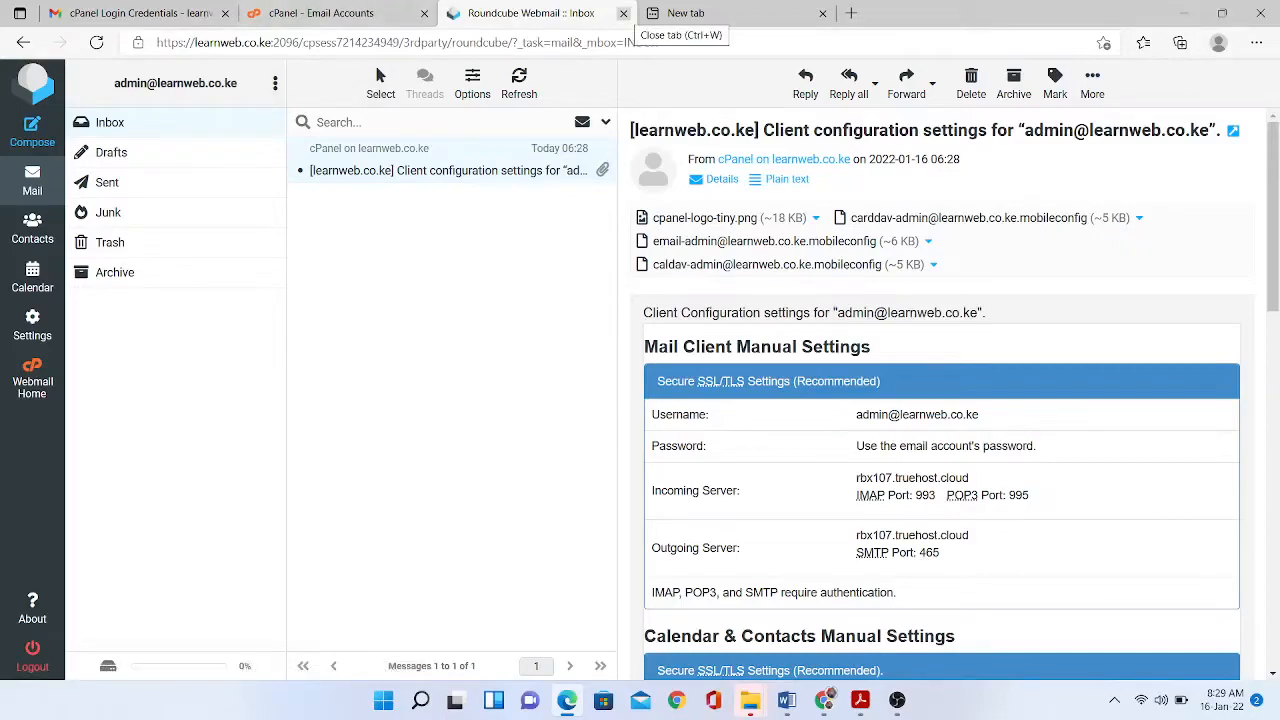
click(623, 13)
- Open the info account's Roundcube inbox with 'Open my inbox when I log in' ticked, then close it
click(150, 14)
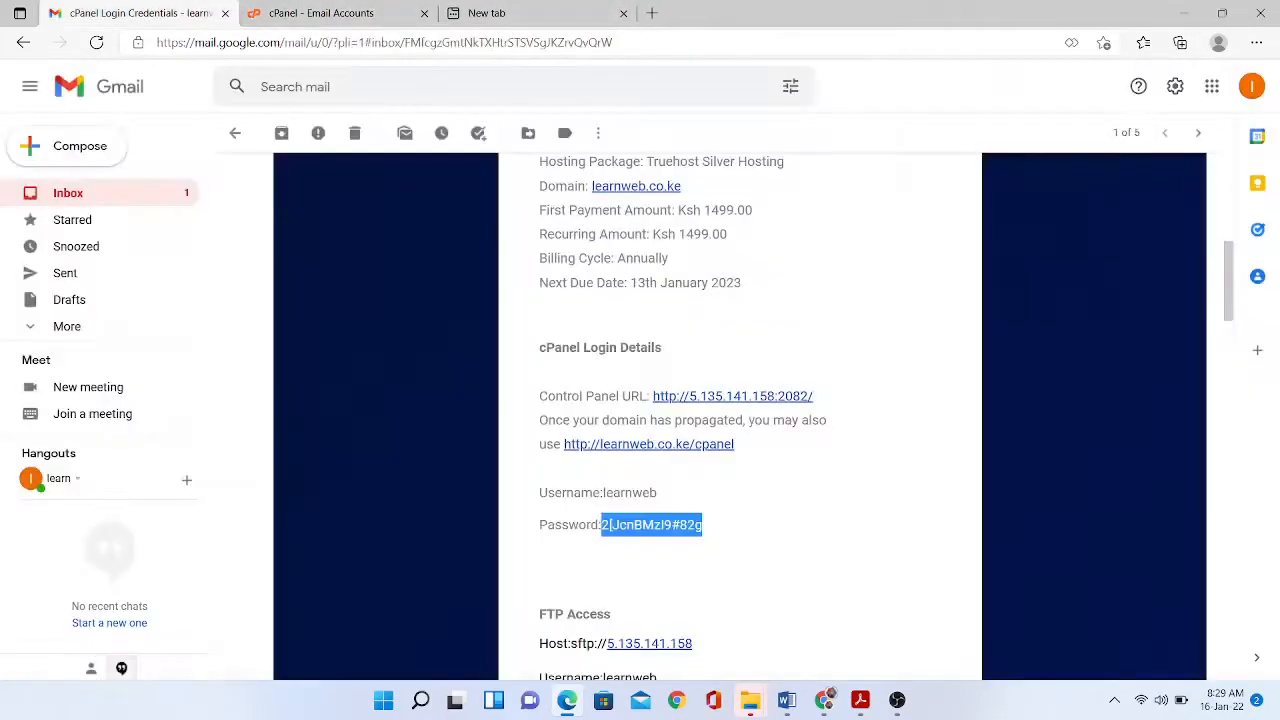
click(337, 14)
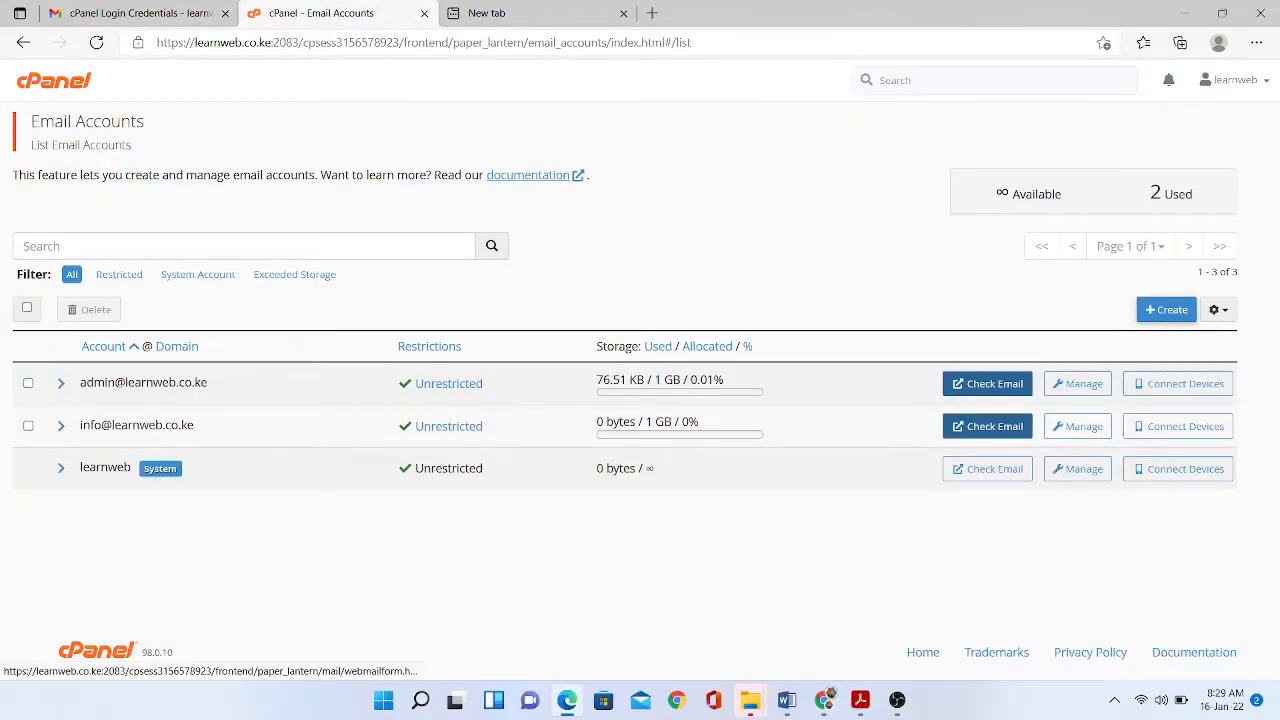
click(987, 426)
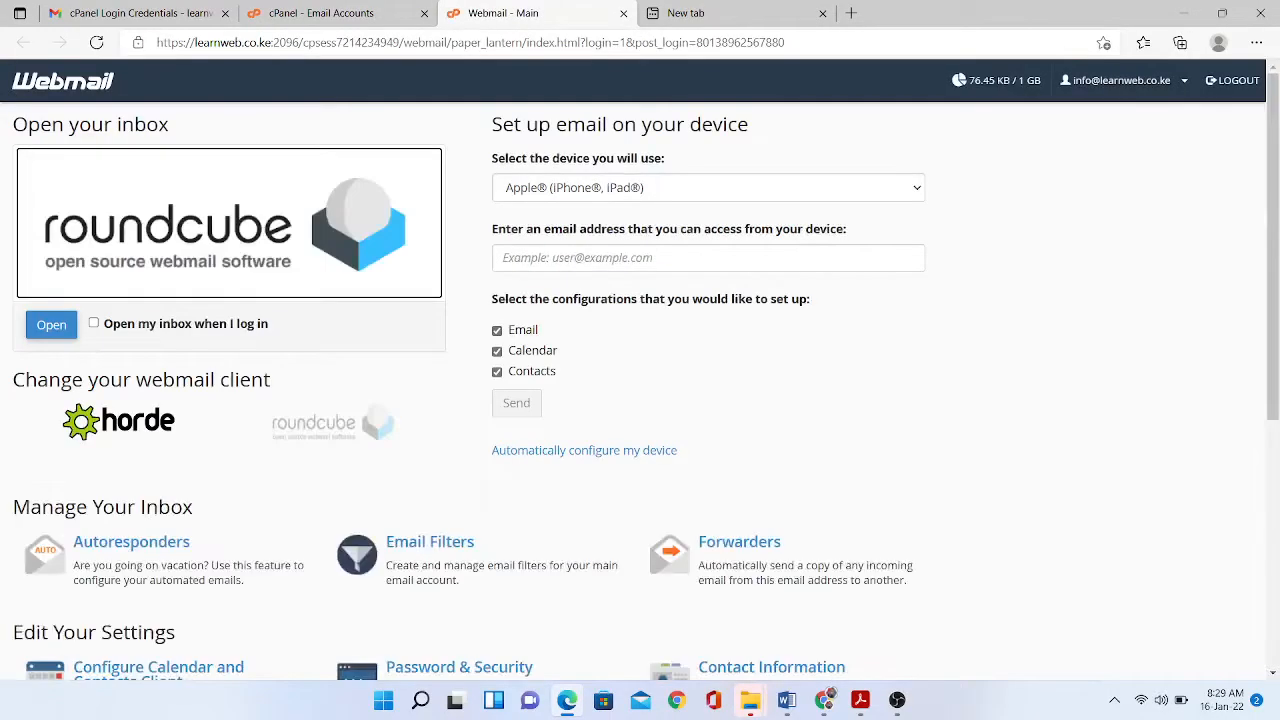
click(93, 323)
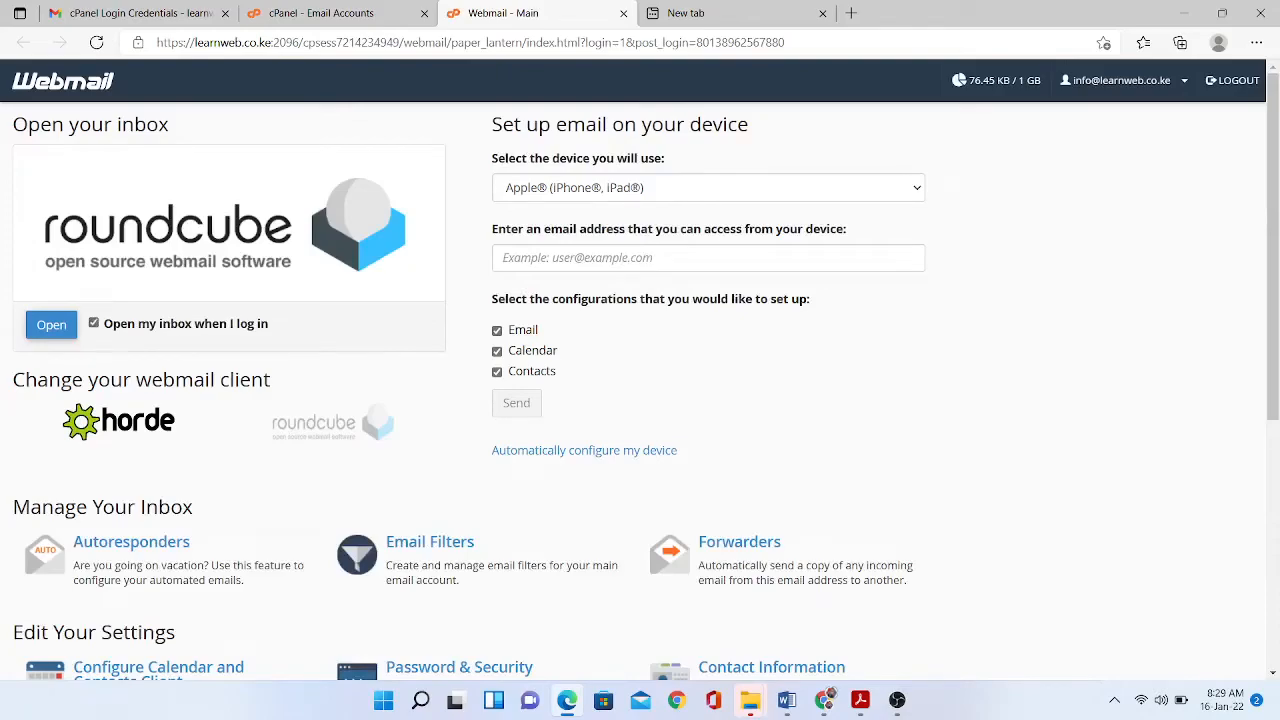
click(51, 325)
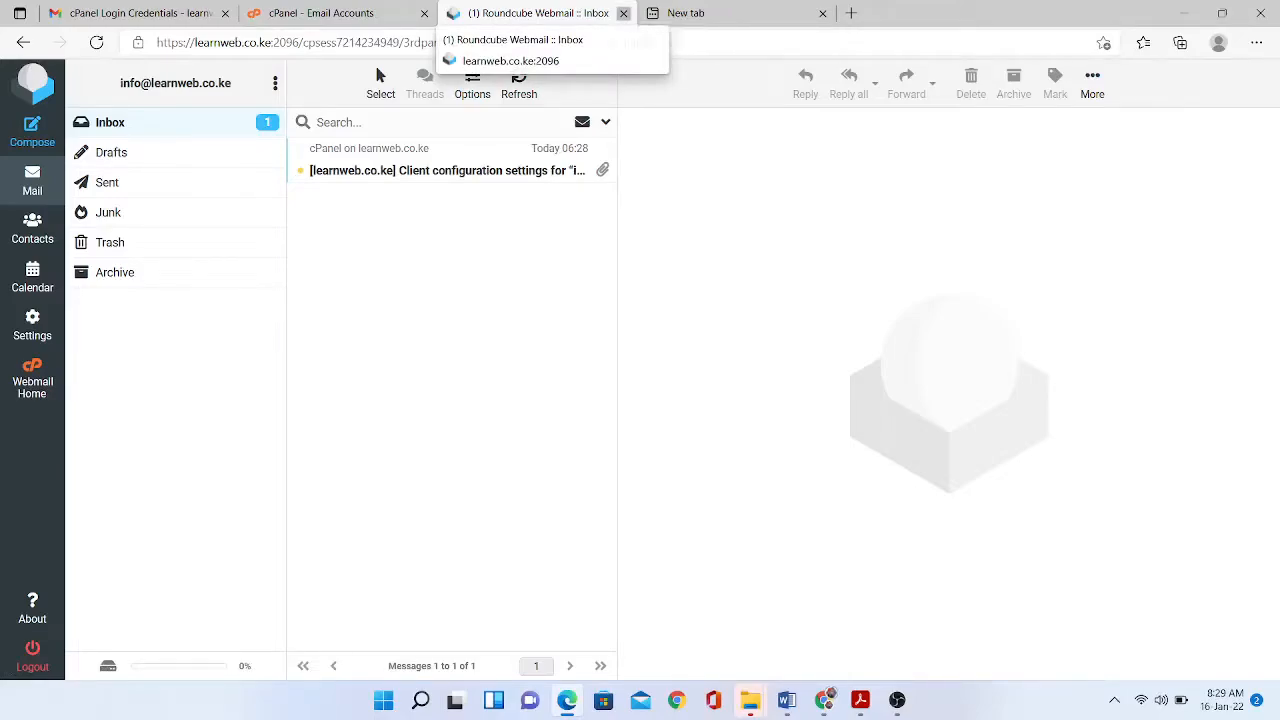
click(623, 13)
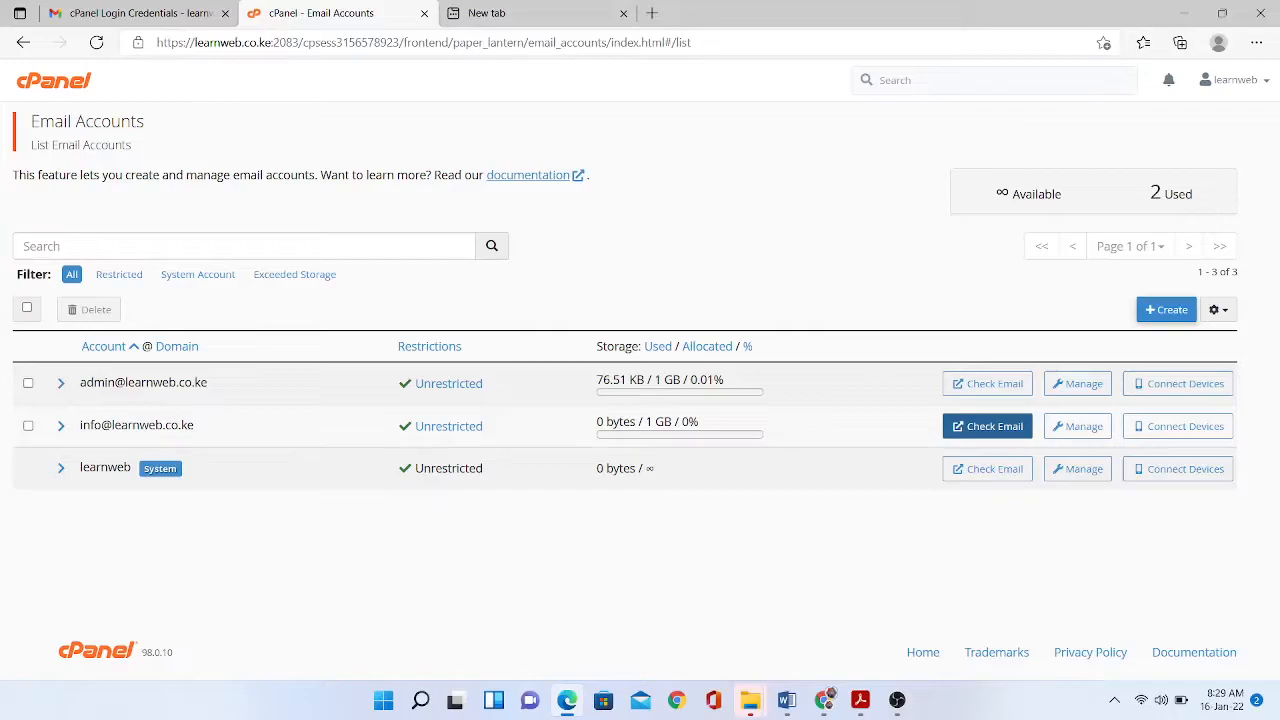
click(487, 13)
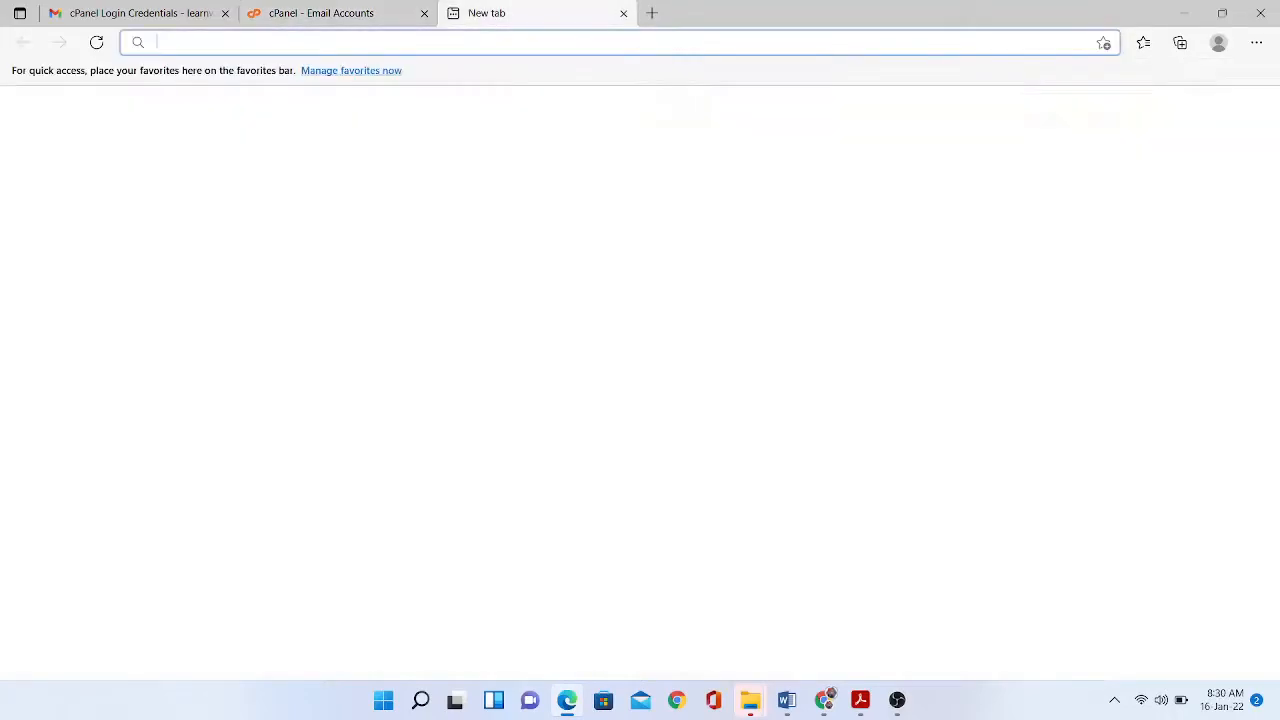
text(w)
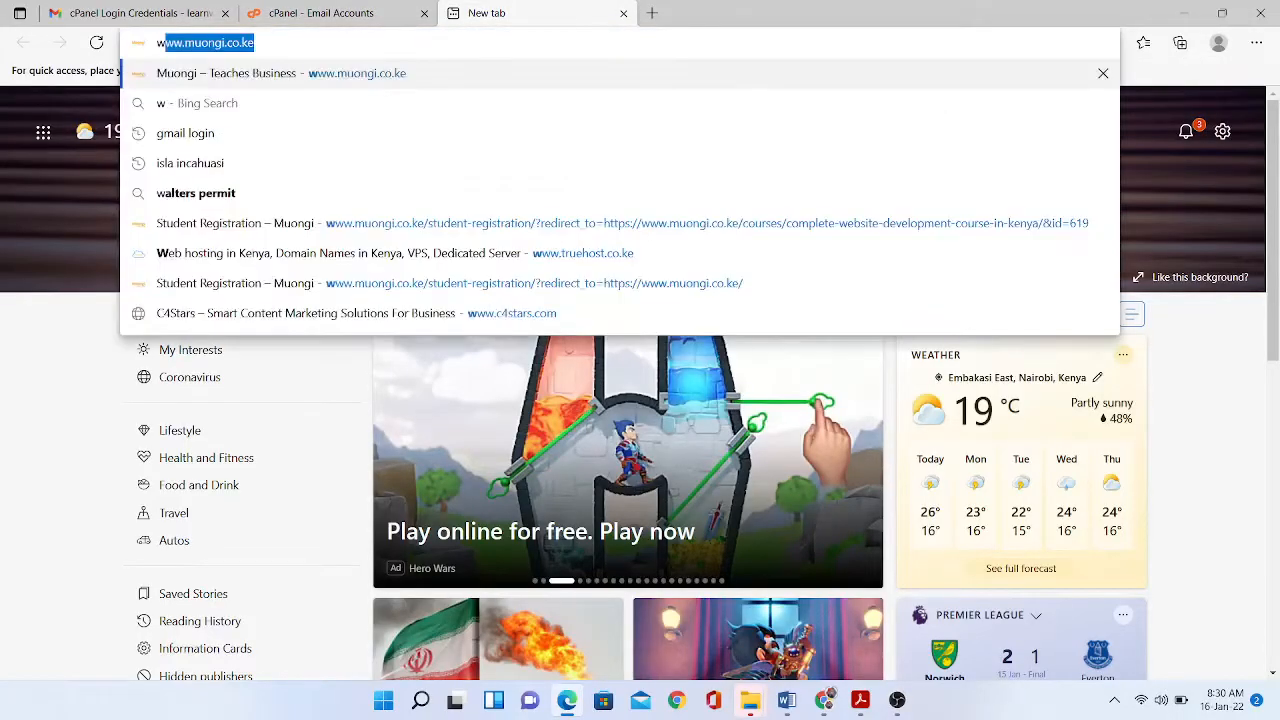
text(ww.le)
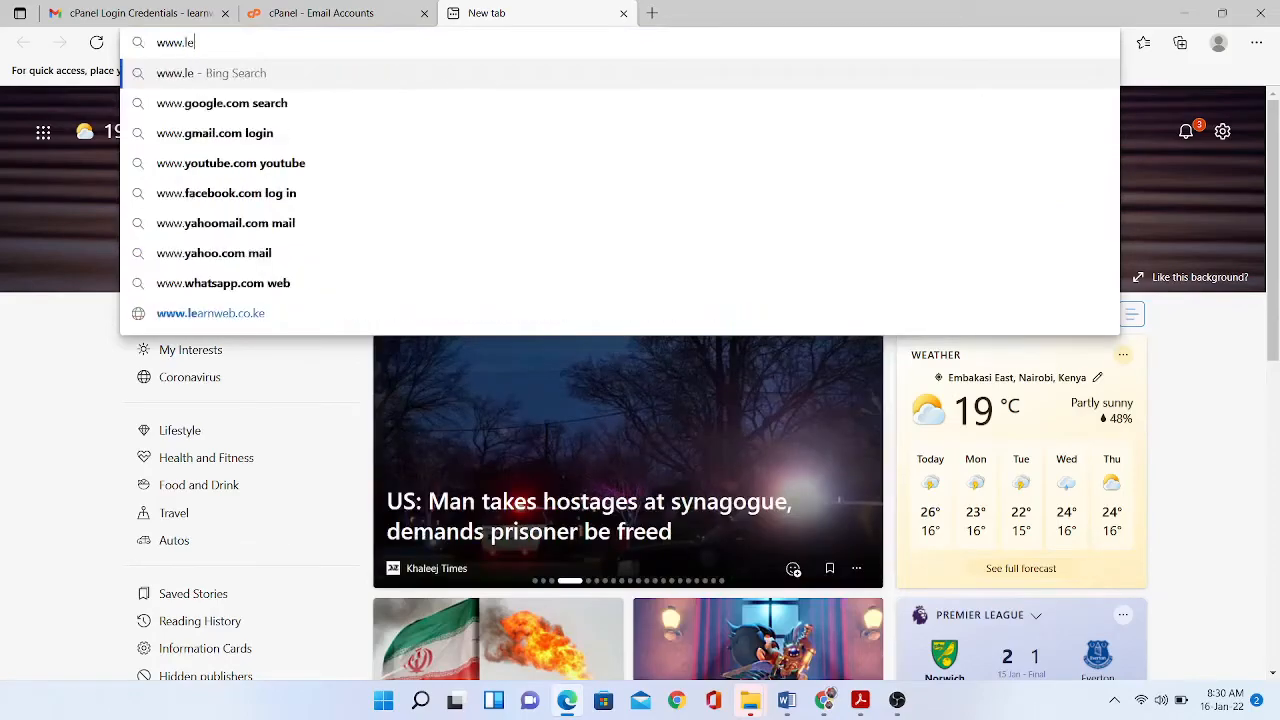
text(arnwev)
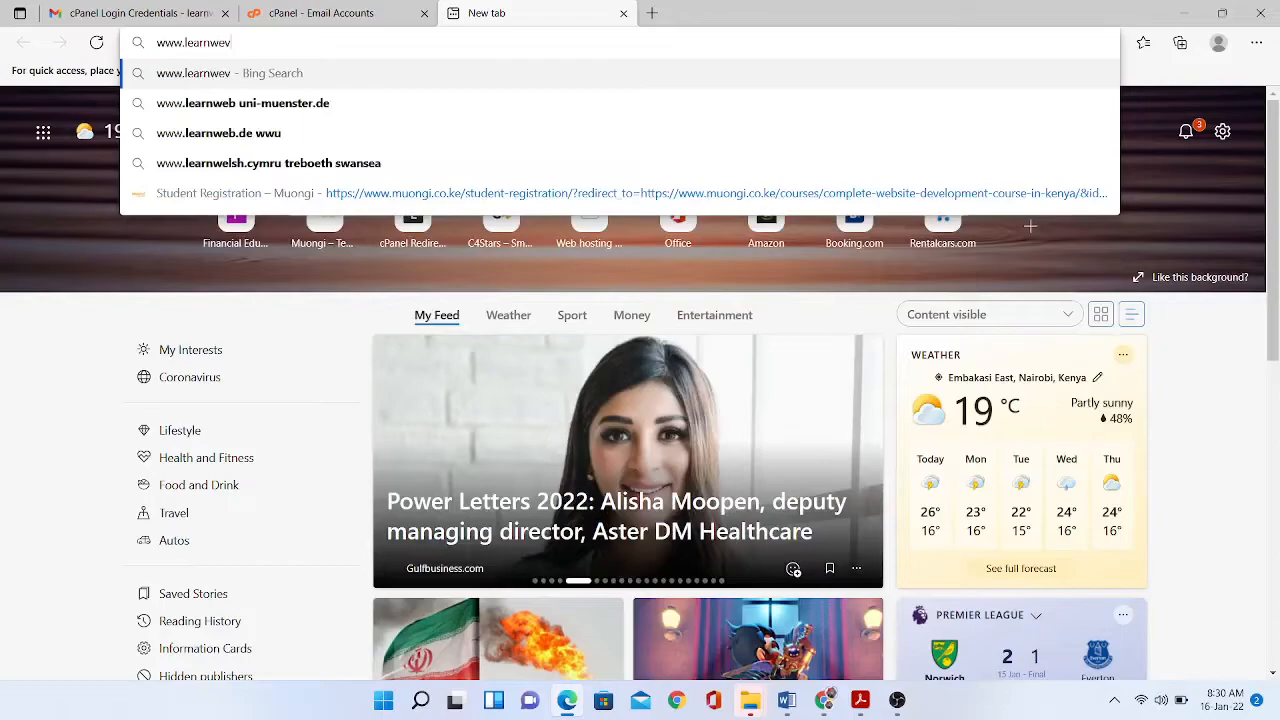
key(BackSpace)
text(b.co.)
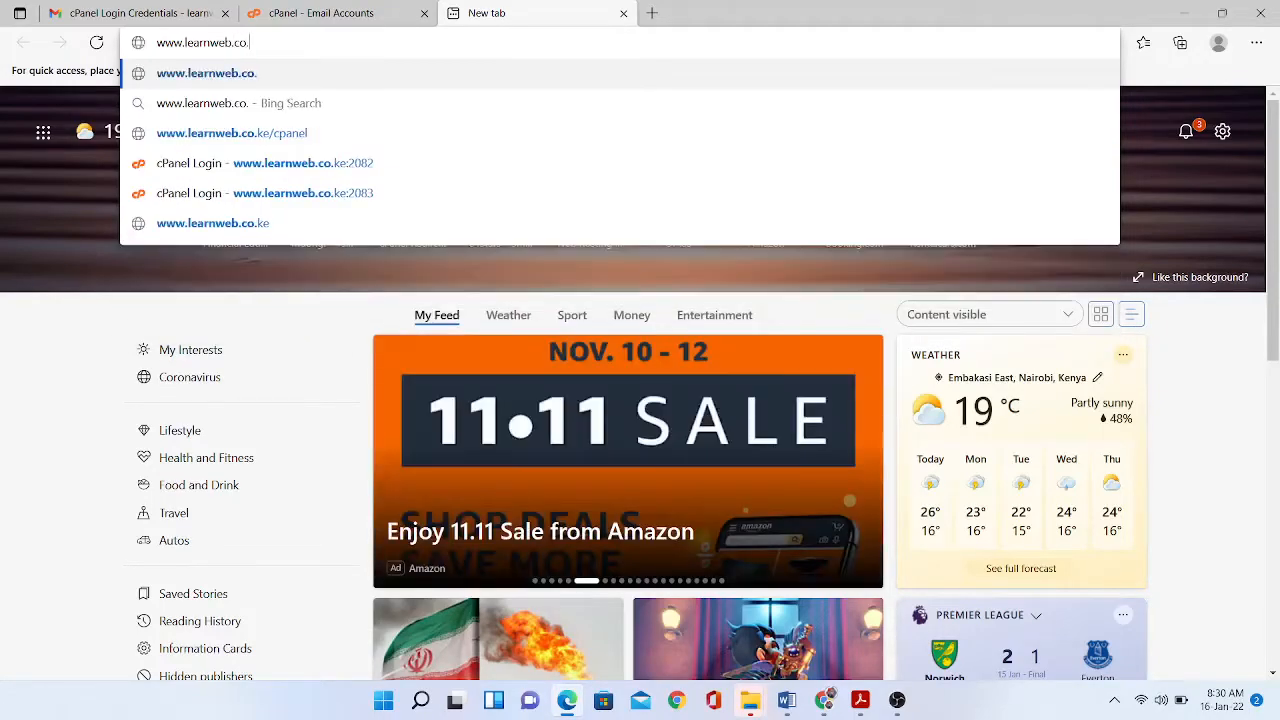
text(ke/)
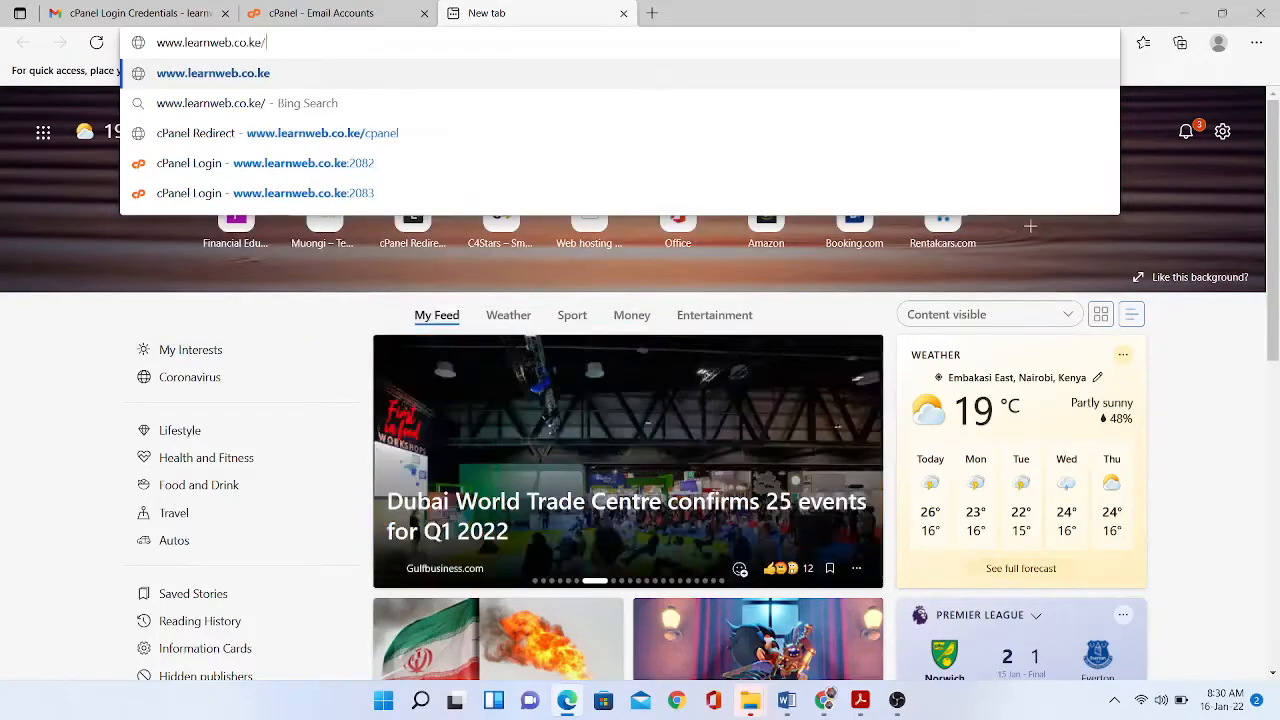
text(webmail)
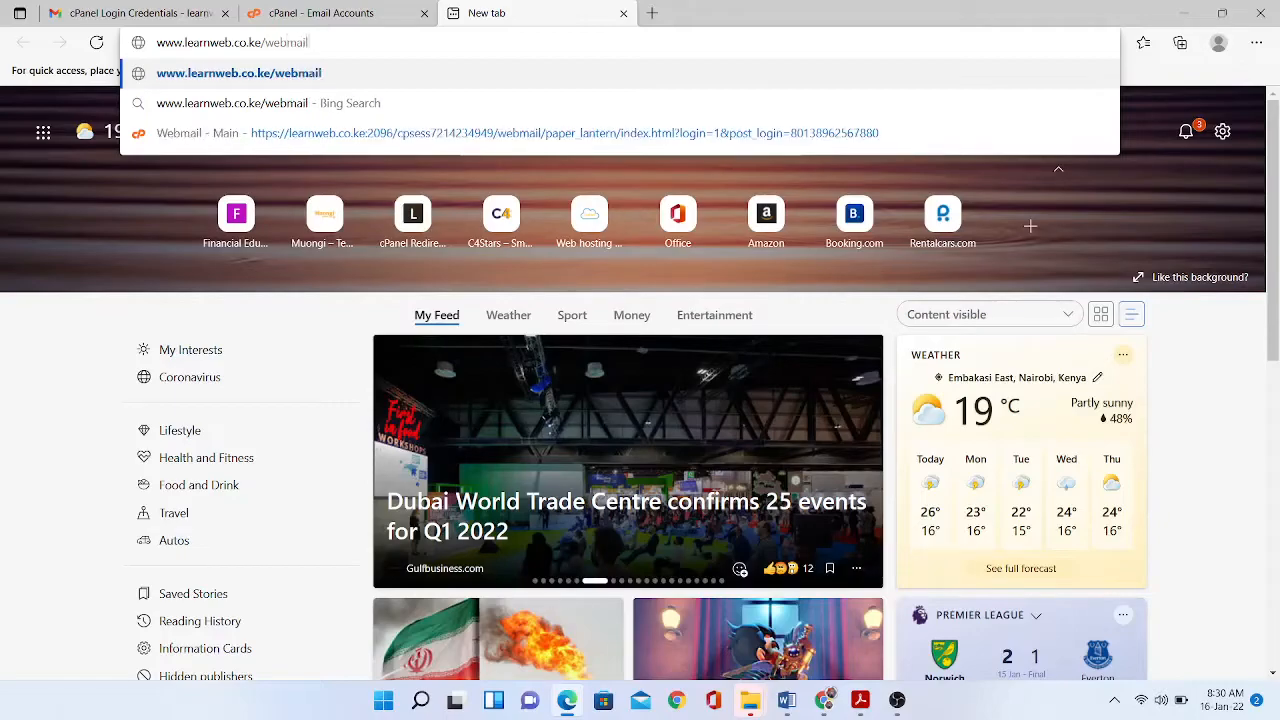
key(Return)
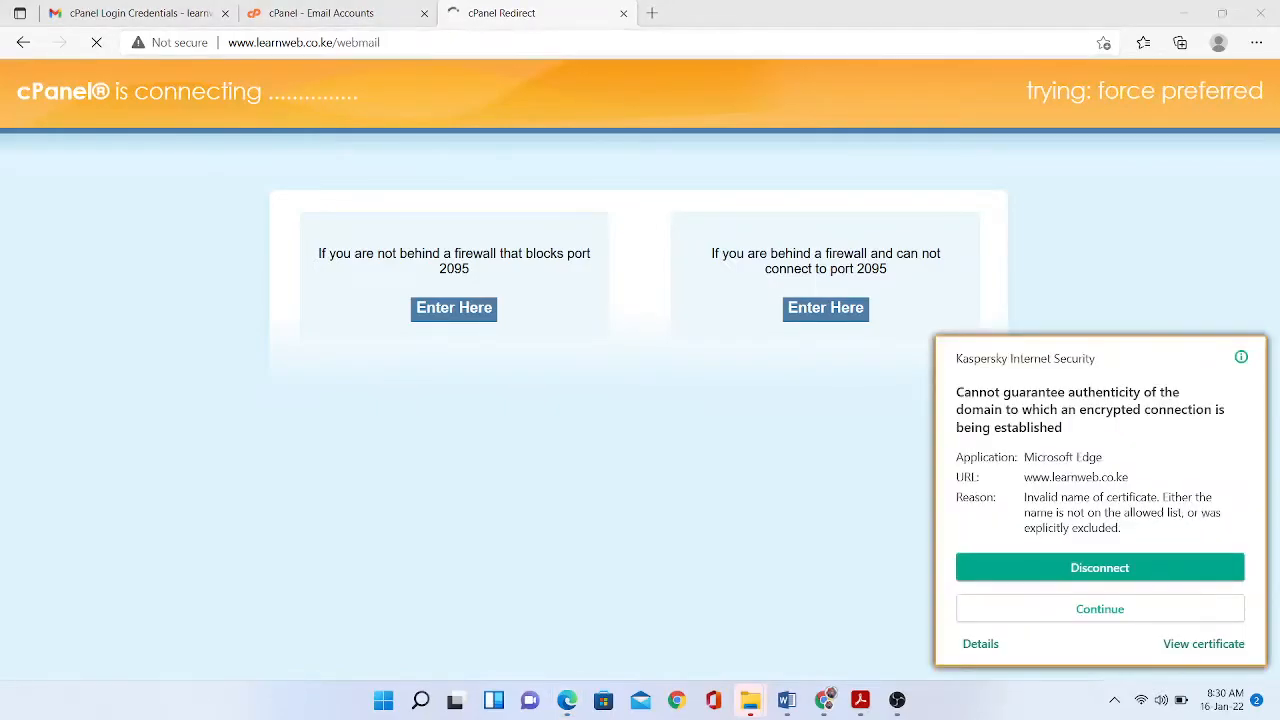
click(1100, 609)
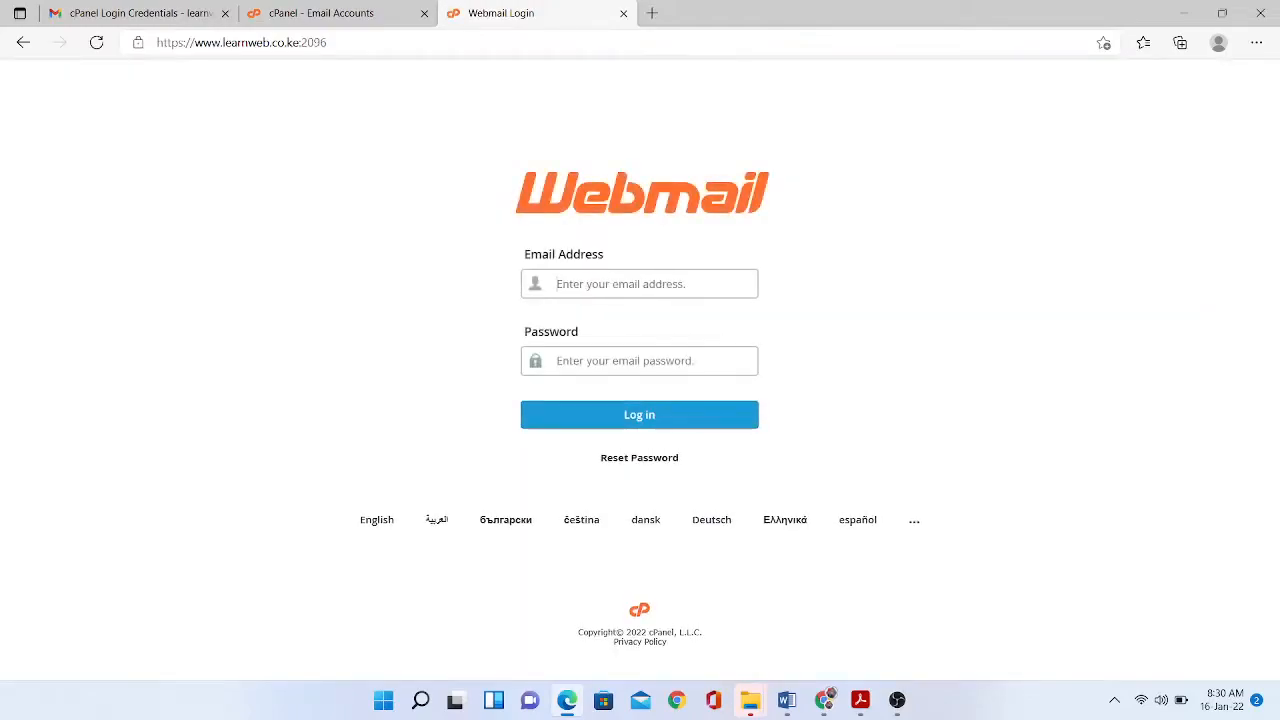
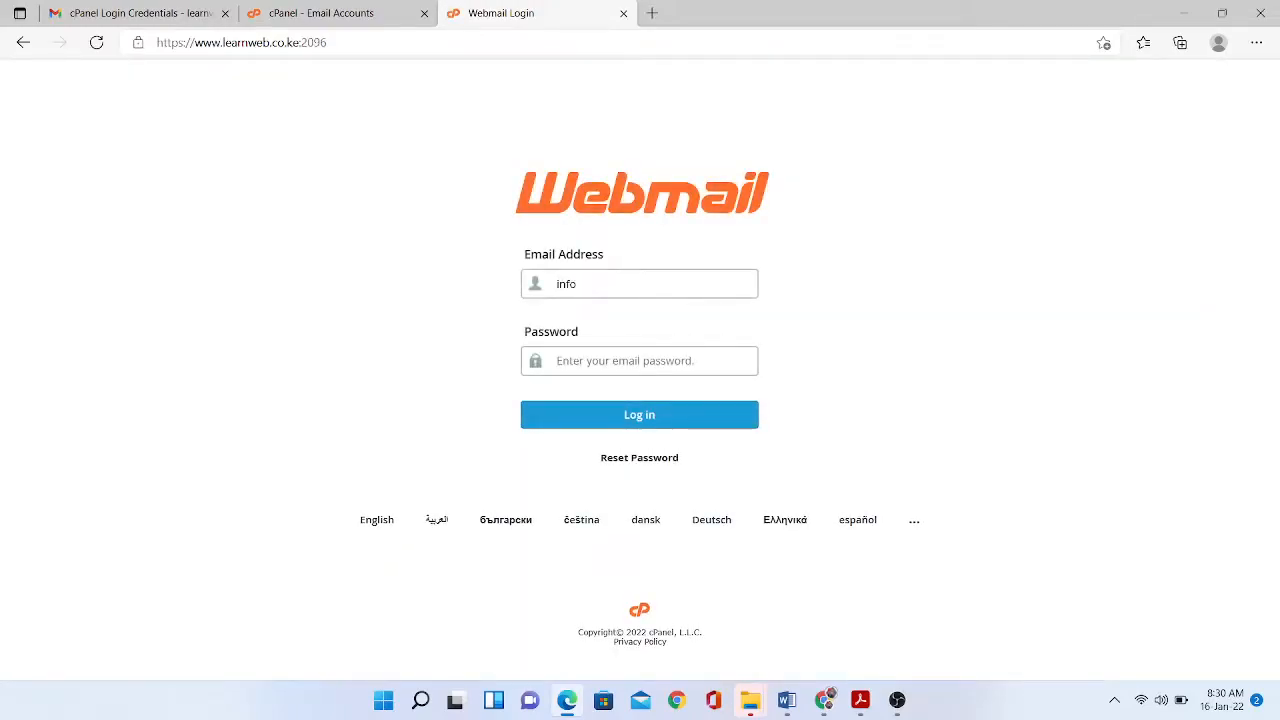
- Sign in with the info account's e-mail address and password, and let Edge save the password
key(Tab)
text(*********)
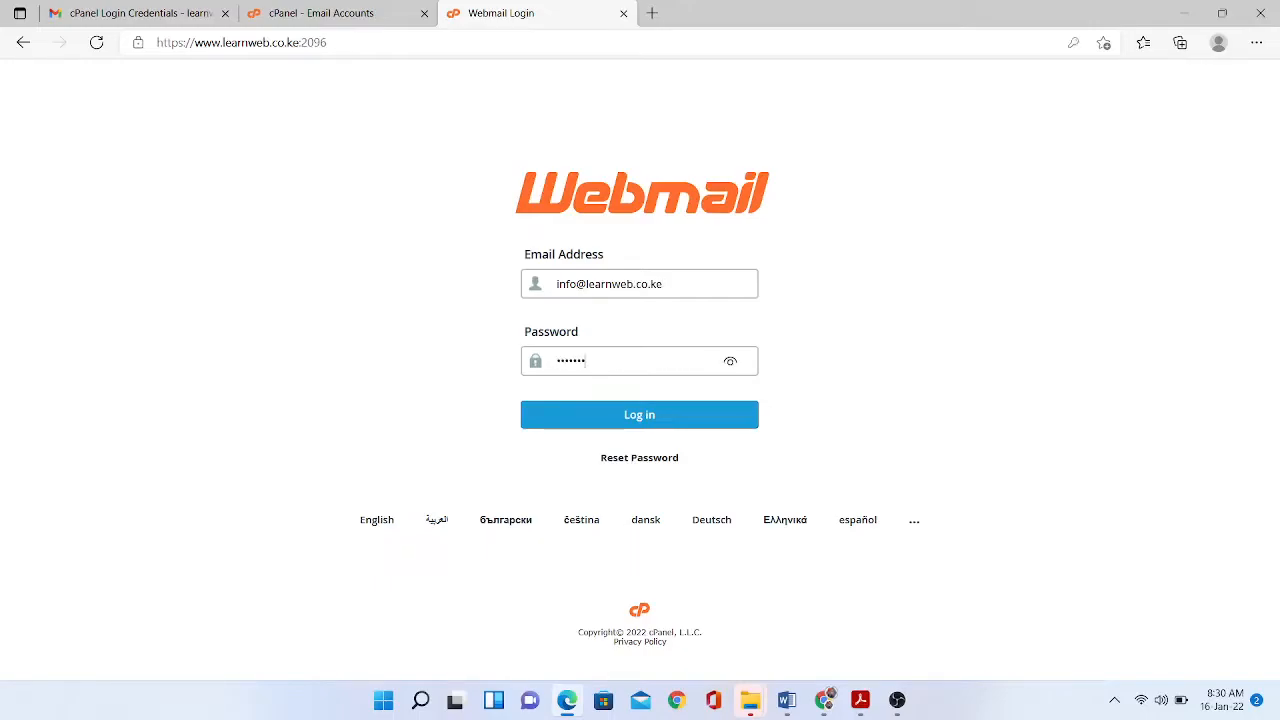
text(*****)
key(Return)
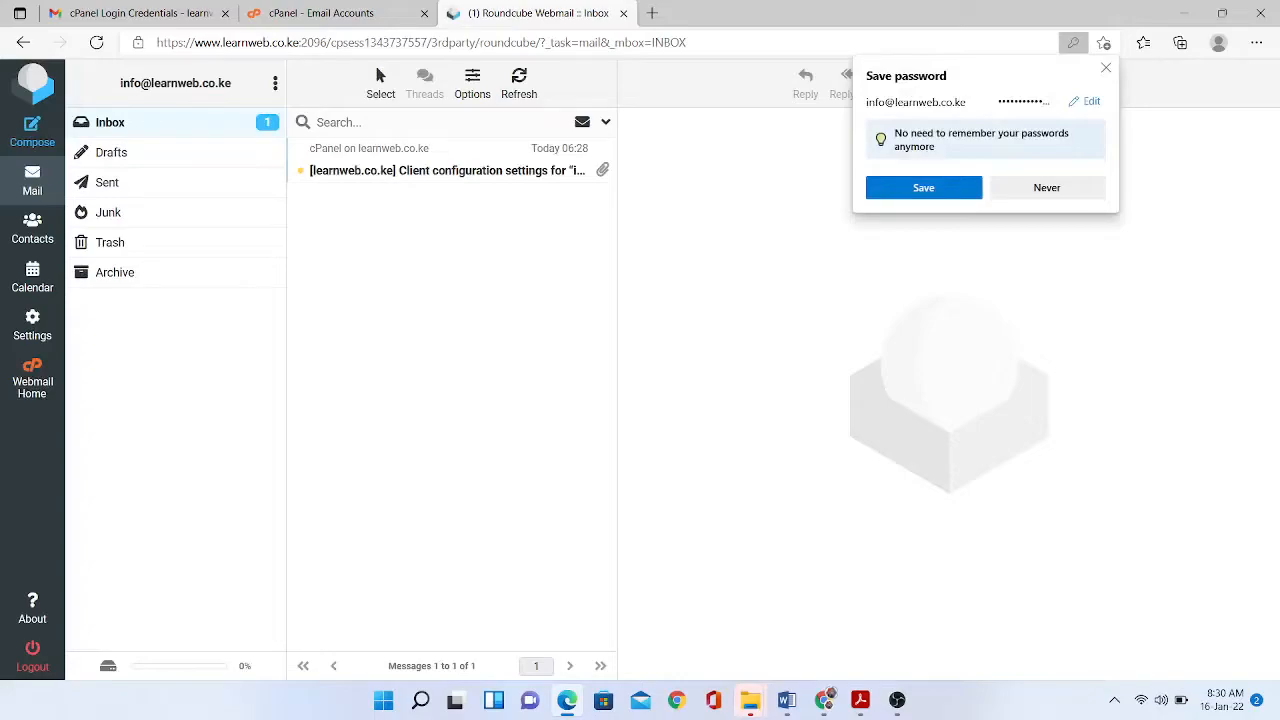
click(923, 187)
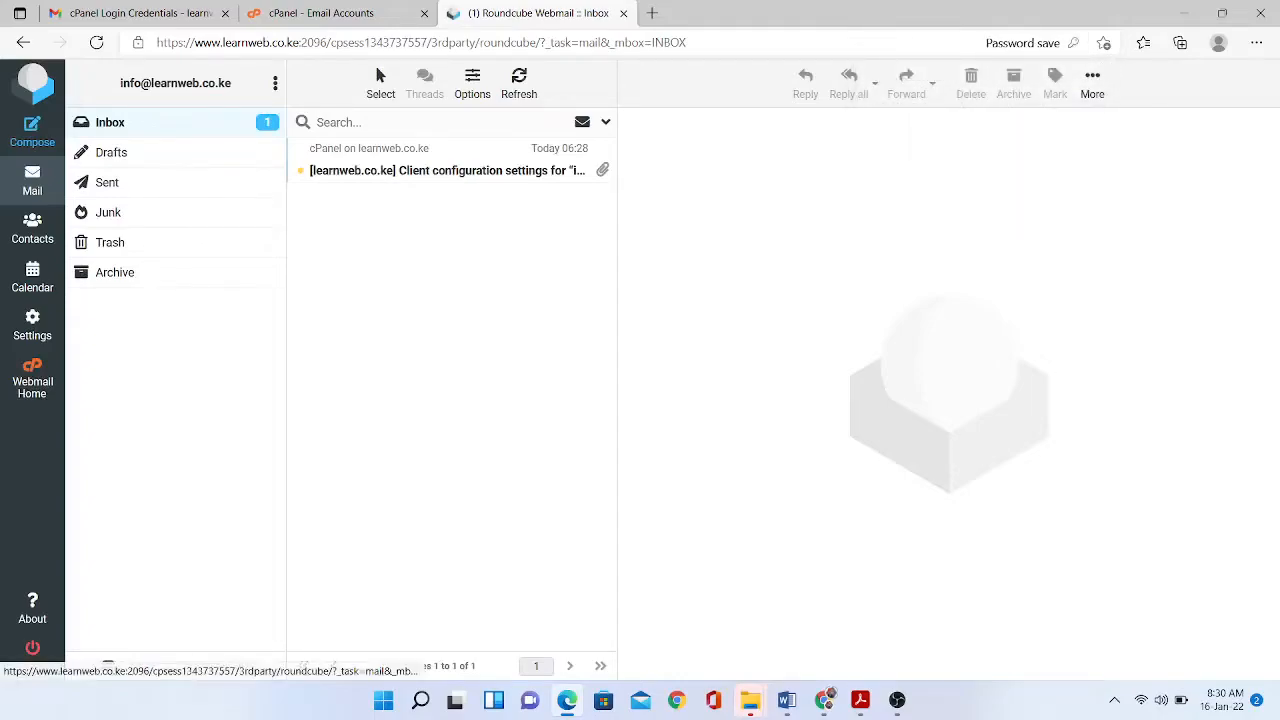
- Compose 'Test Email' to the other domain's address: 'Good morning, This is our first email. Thanks. Warm regards, Learnweb Team'
click(32, 130)
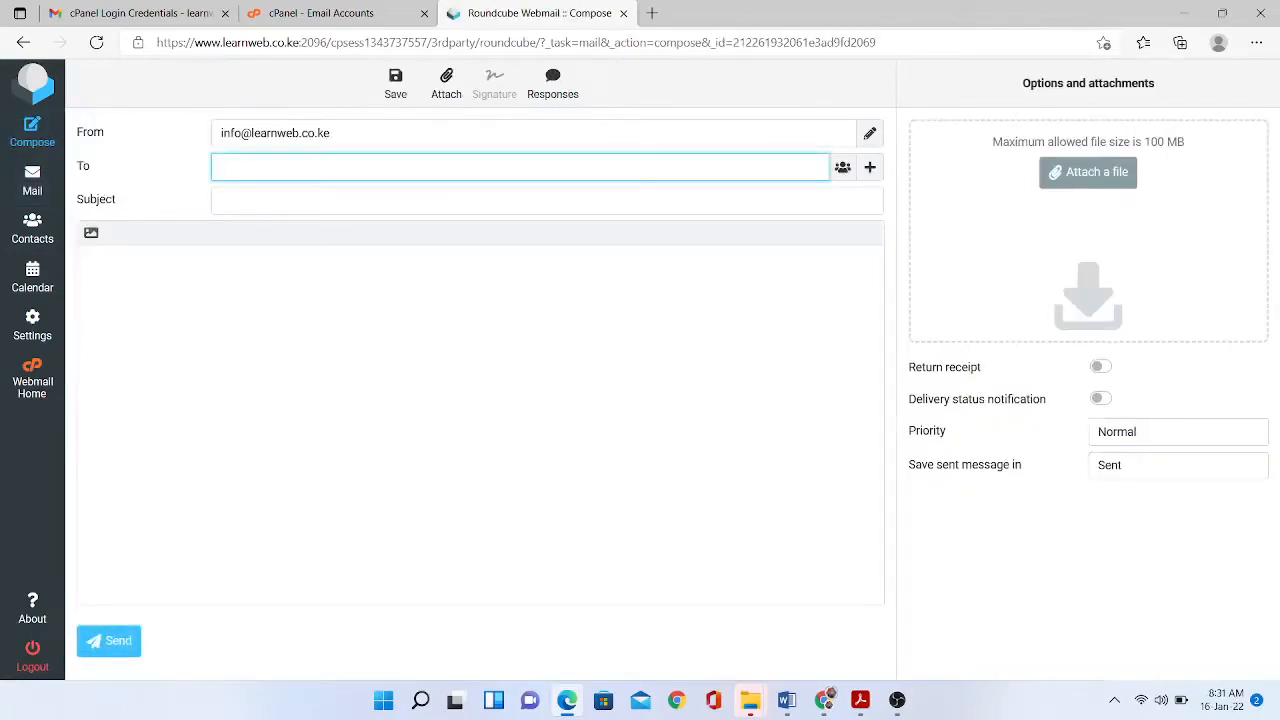
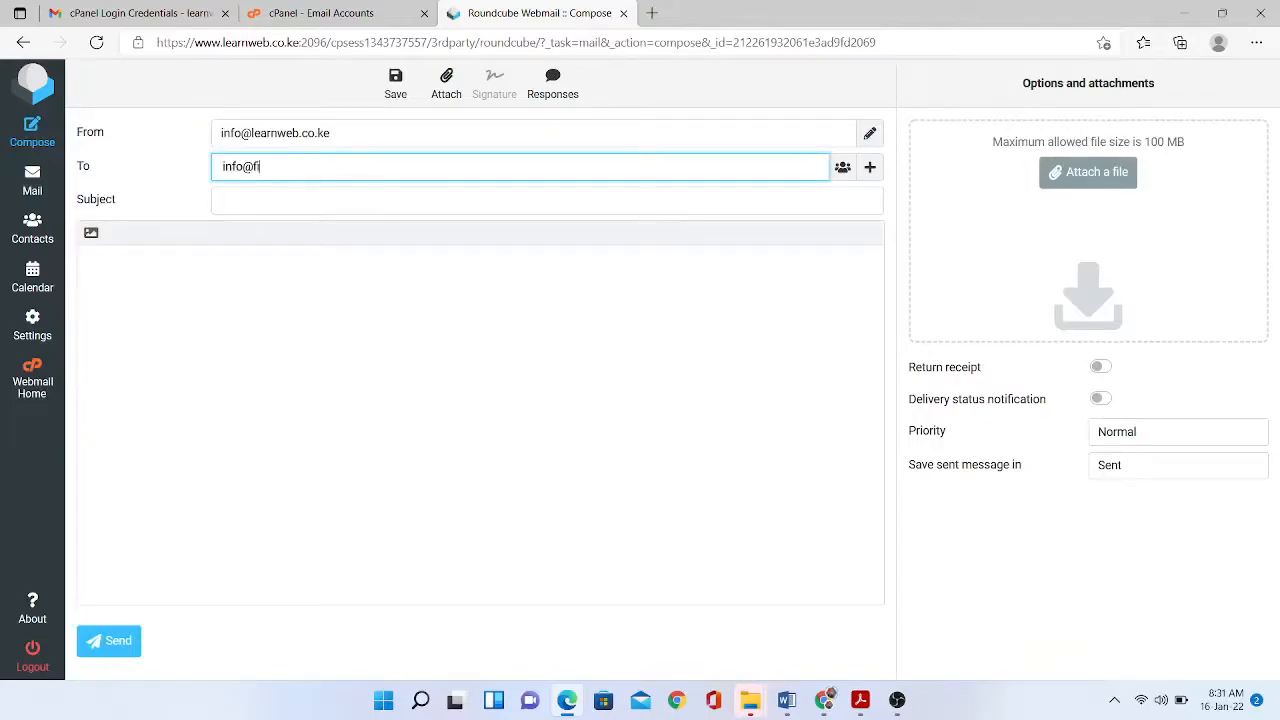
key(Tab)
text(Test)
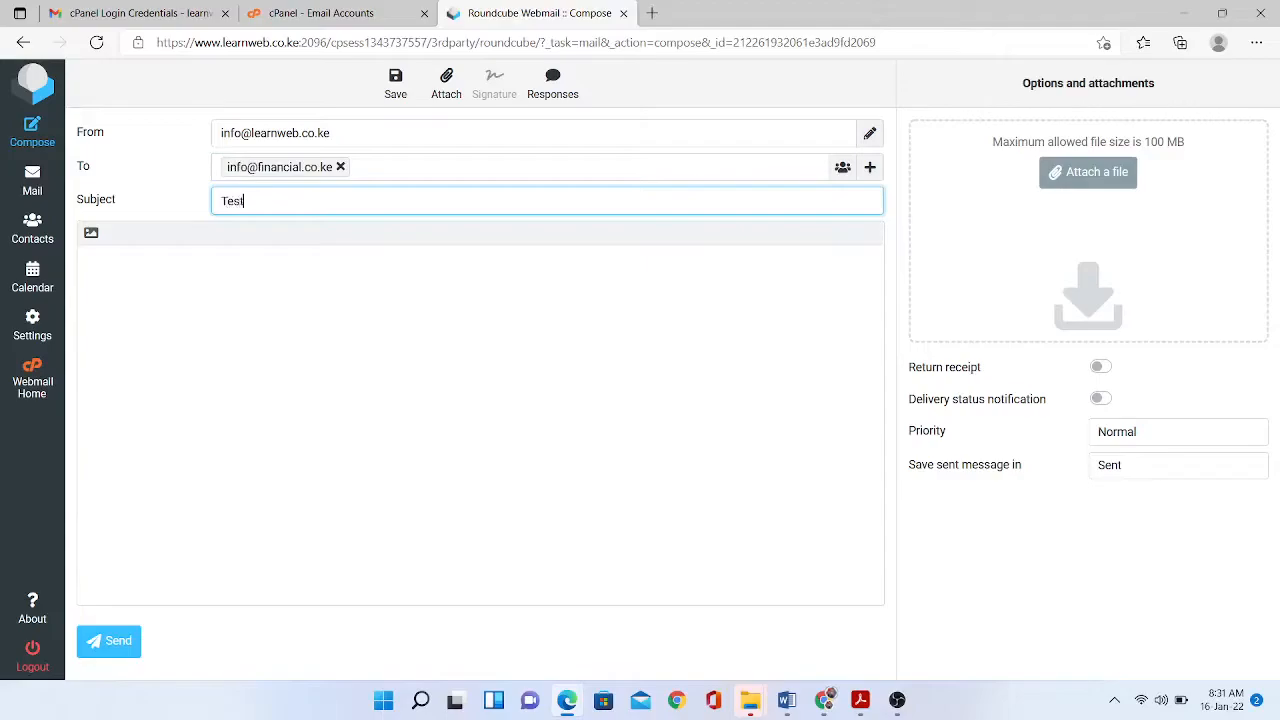
text( Email)
key(Tab)
text(Go)
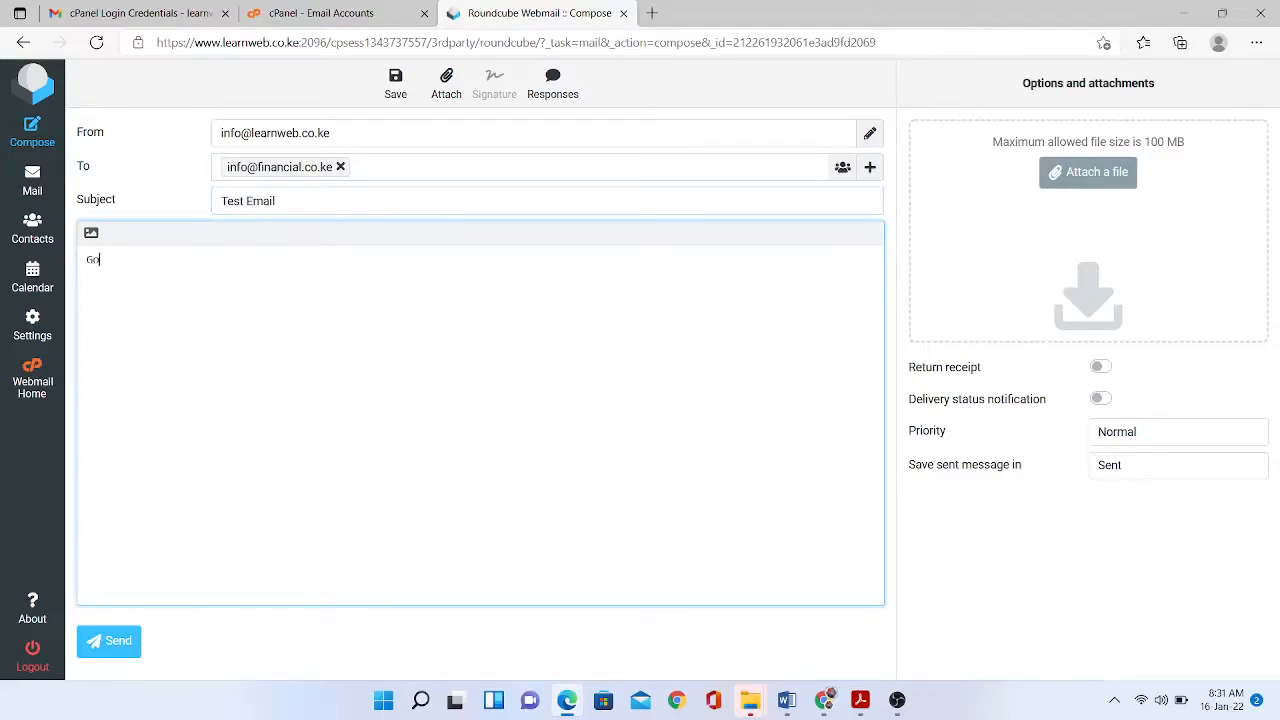
text(od morning,)
key(Return)
text(This is our firs)
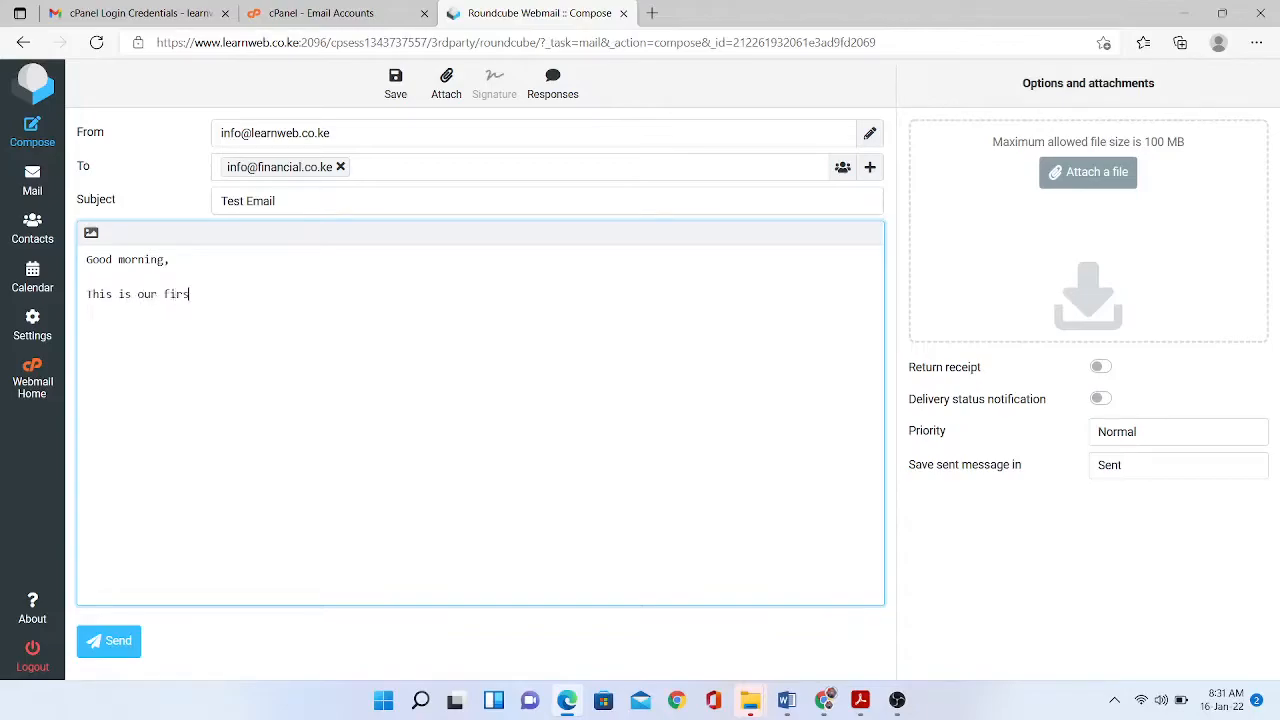
text(t email. Thanks.)
key(Return)
text(Warm regards, )
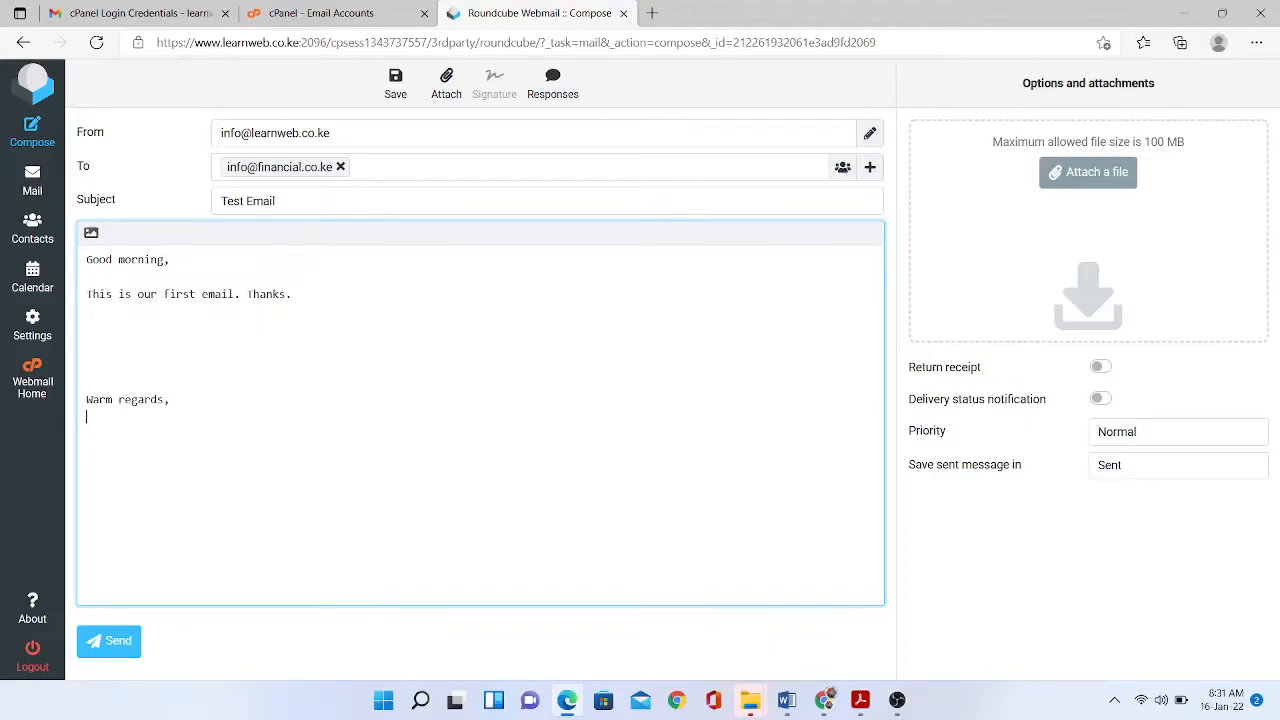
text(Learnweb Team)
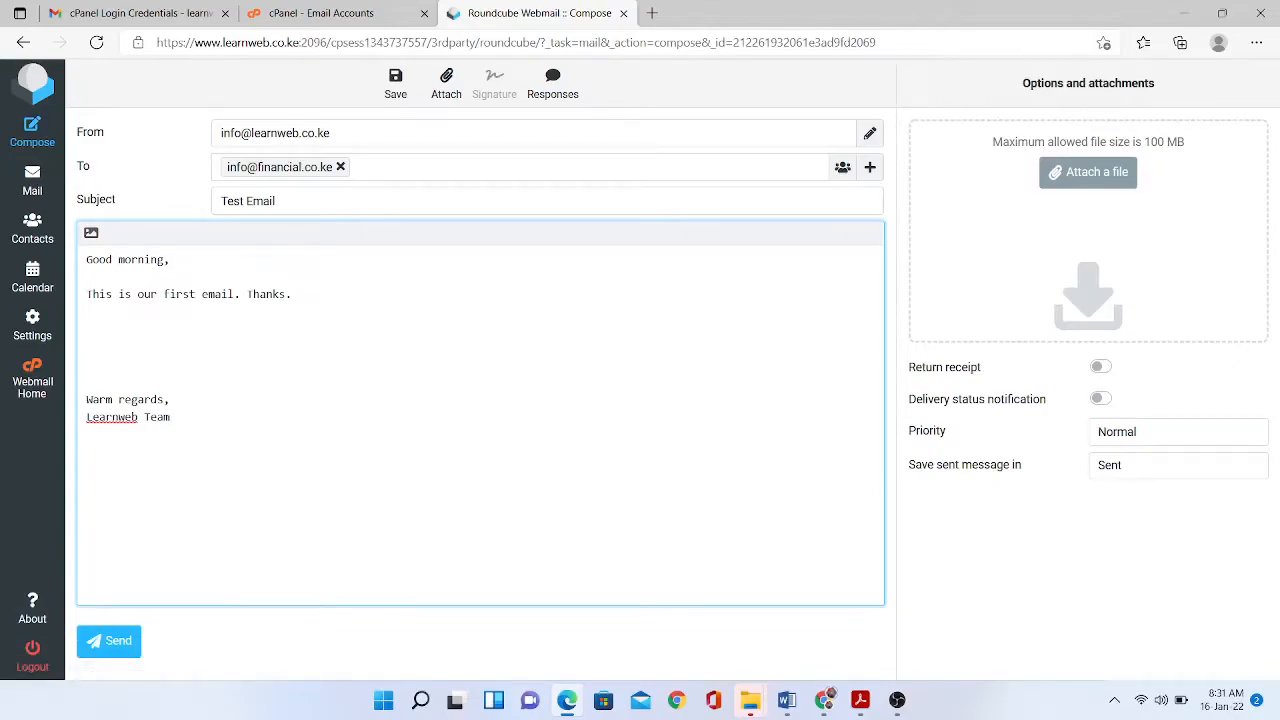
- Send the message, check it appears in Sent, and log out
click(109, 641)
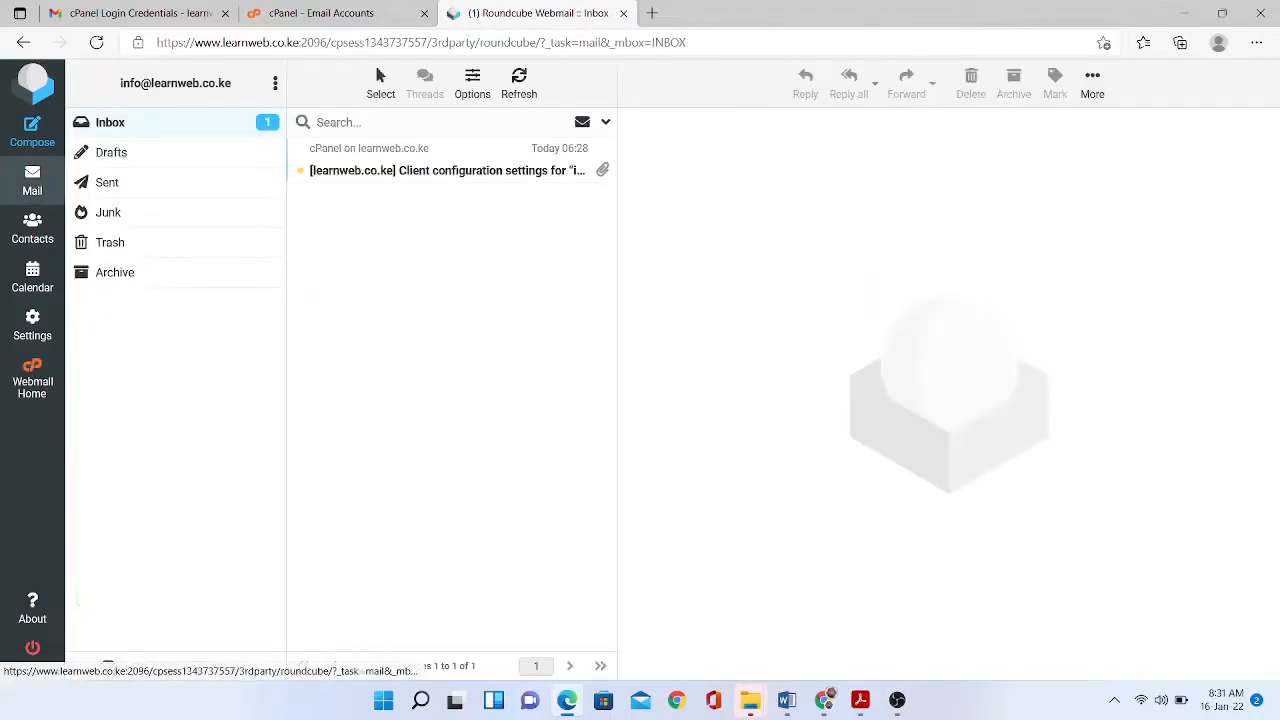
click(107, 182)
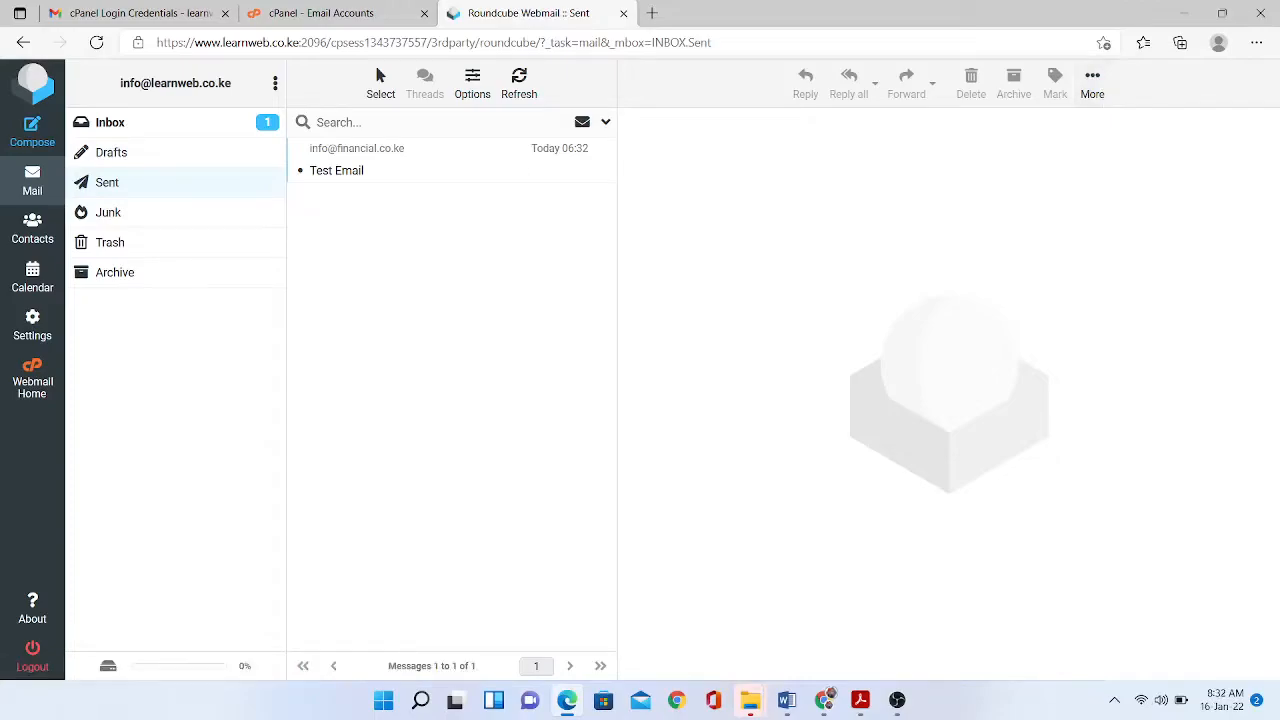
click(32, 655)
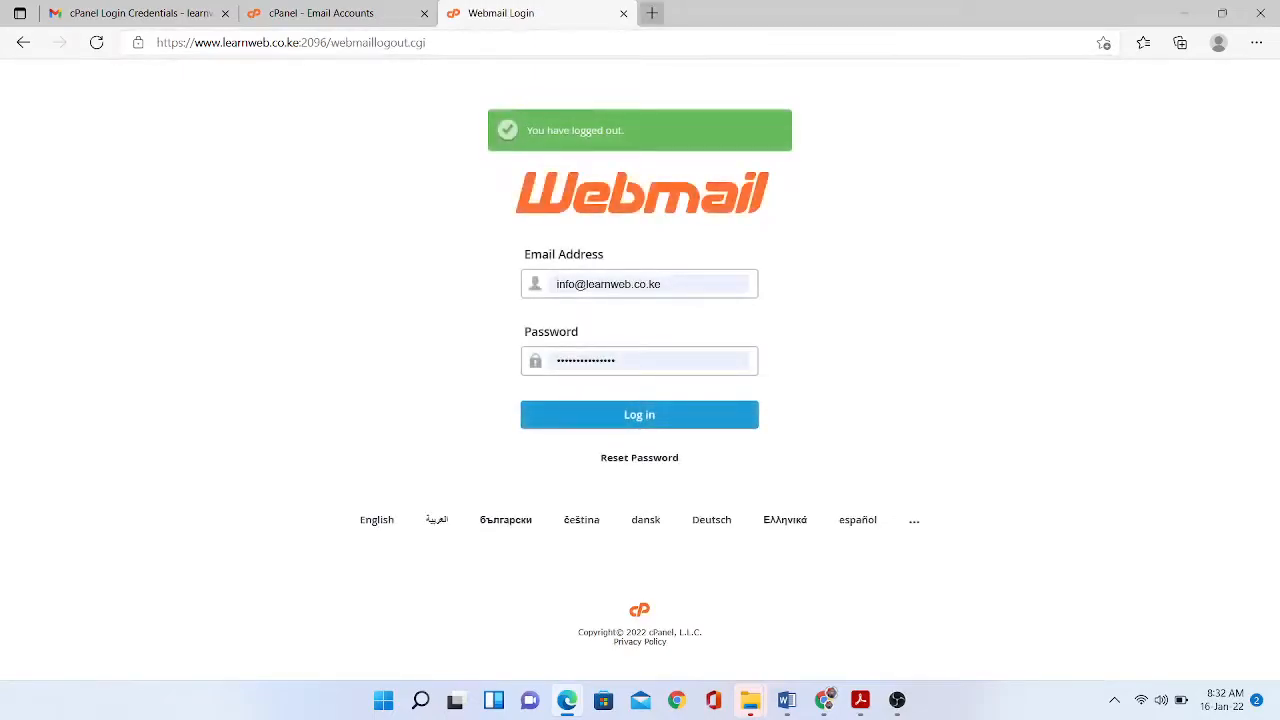
- Close the webmail tab and go from Email Accounts back to the cPanel dashboard
click(623, 13)
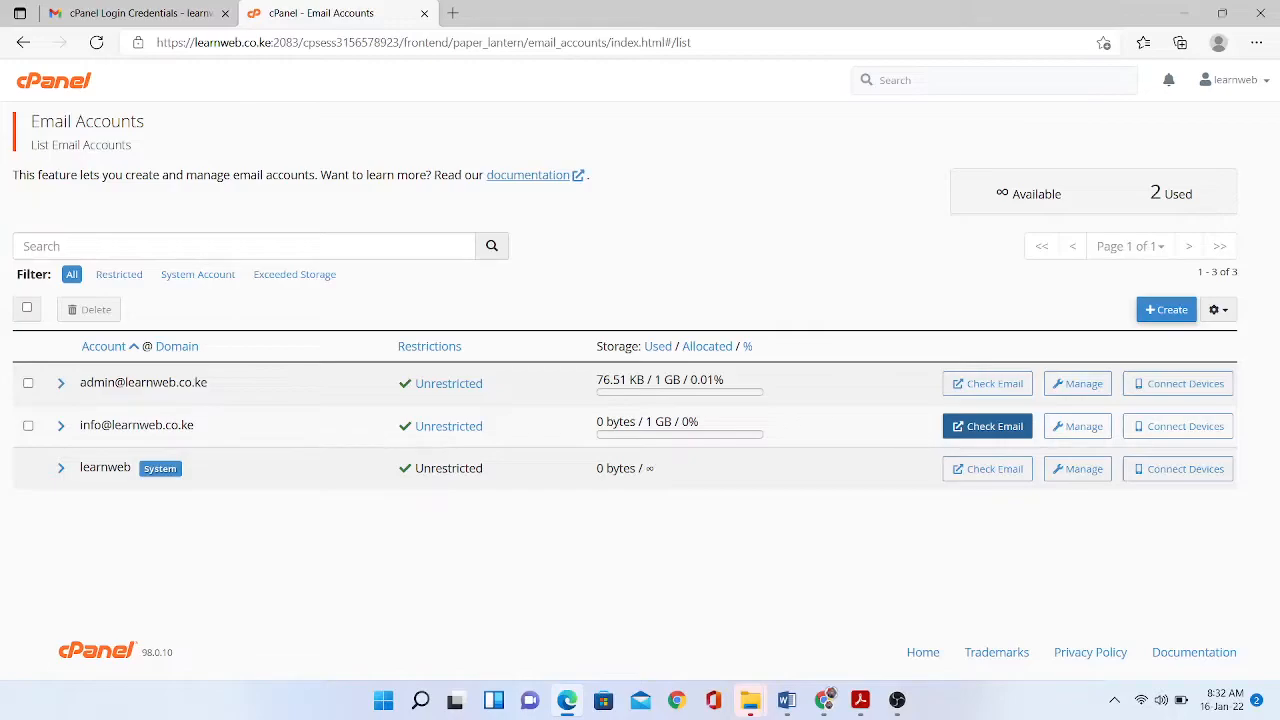
click(987, 426)
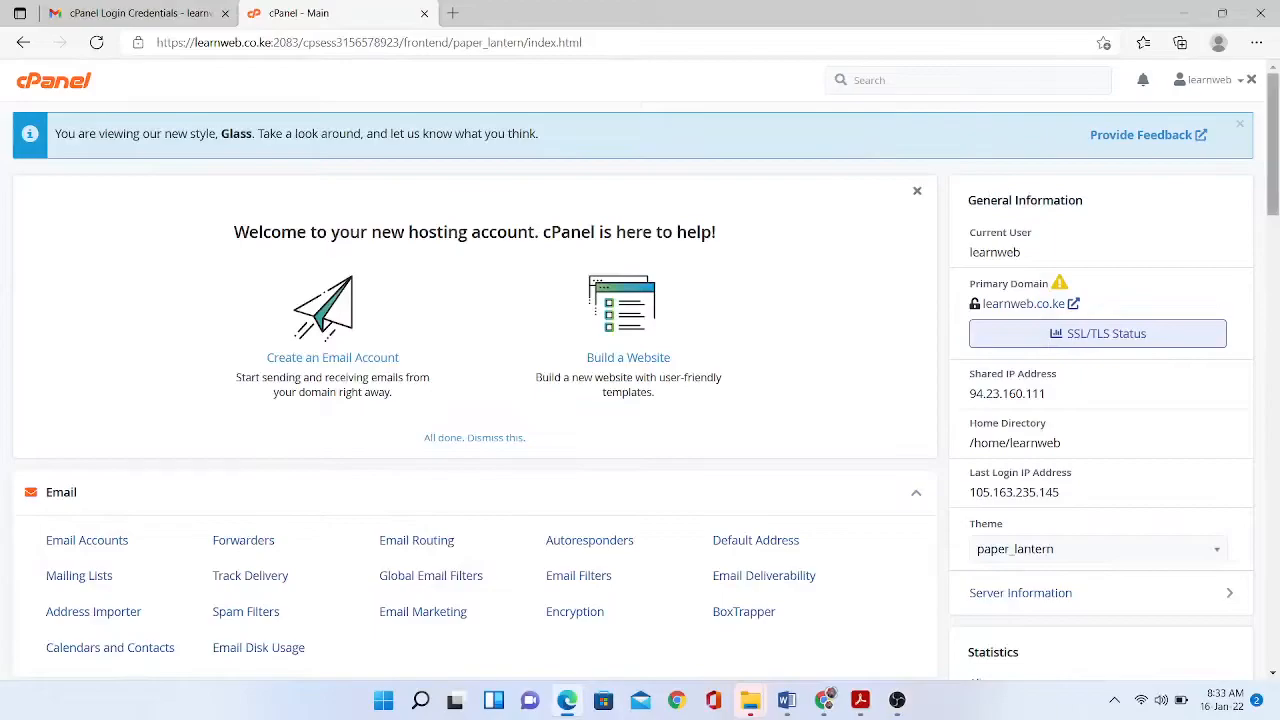
- Go to WordPress under Softaculous Apps Installer at the bottom of cPanel
scroll(640, 390, down, 11)
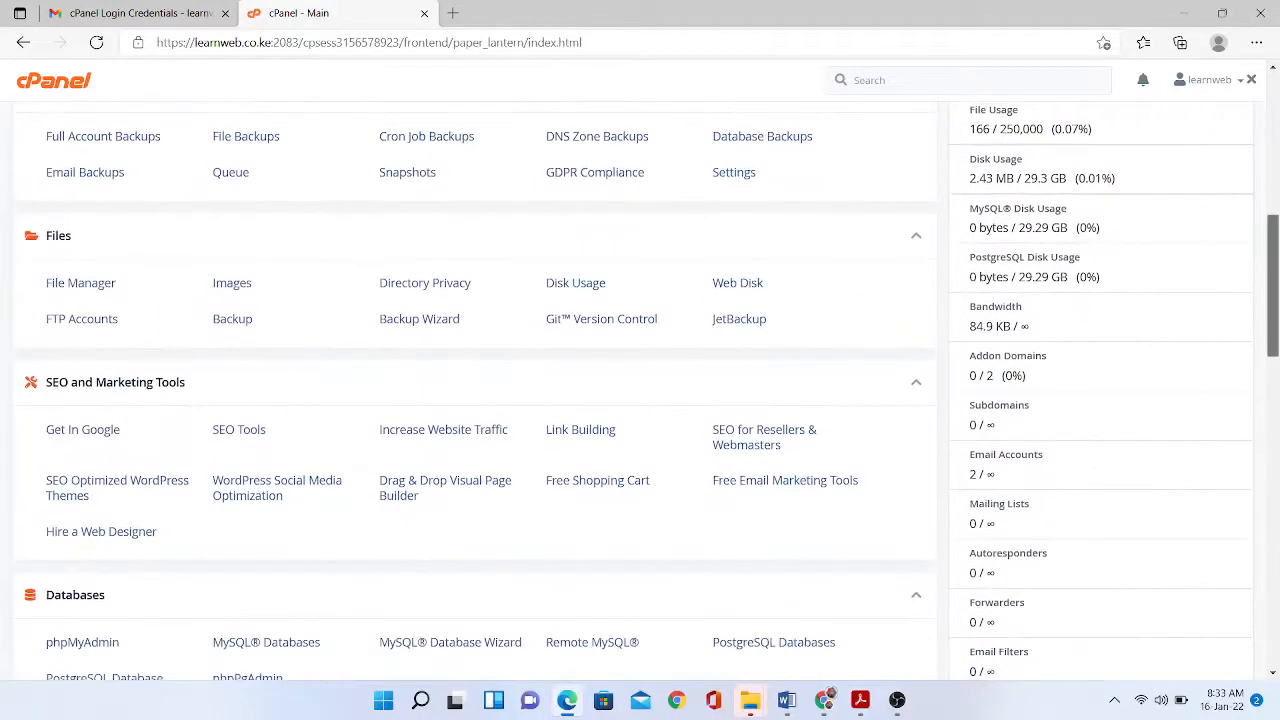
scroll(475, 390, down, 8)
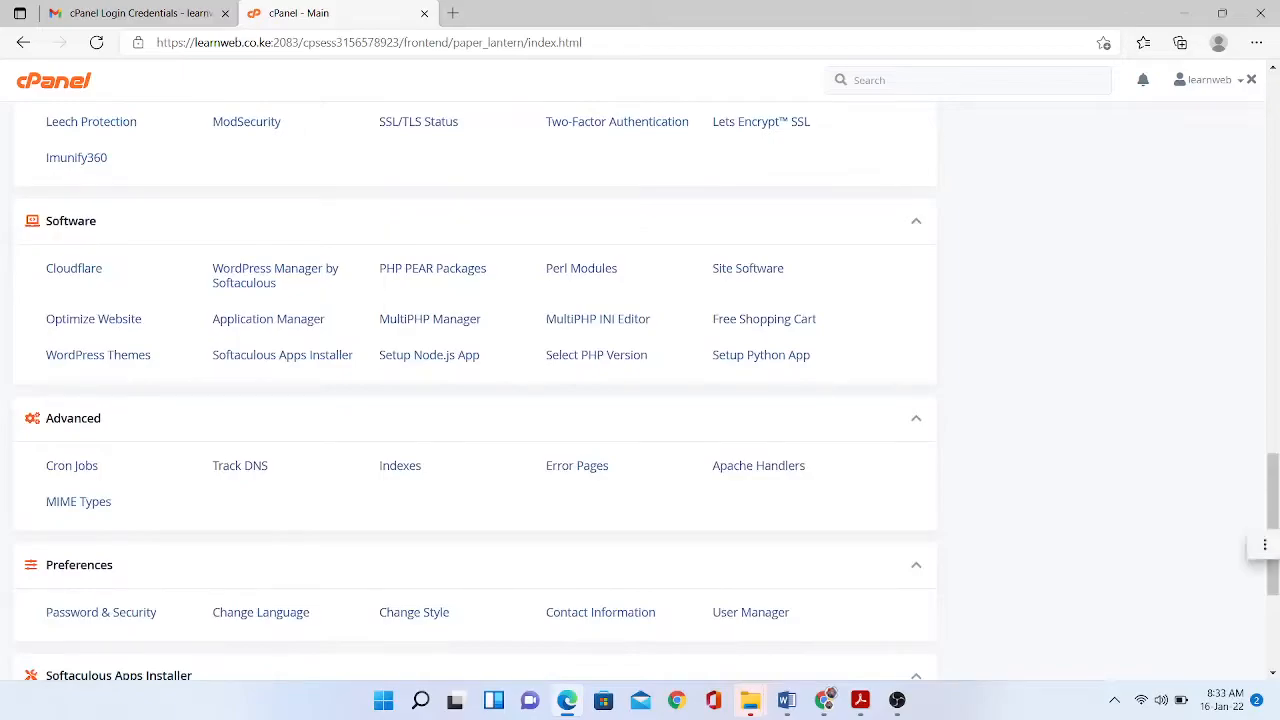
scroll(475, 390, down, 4)
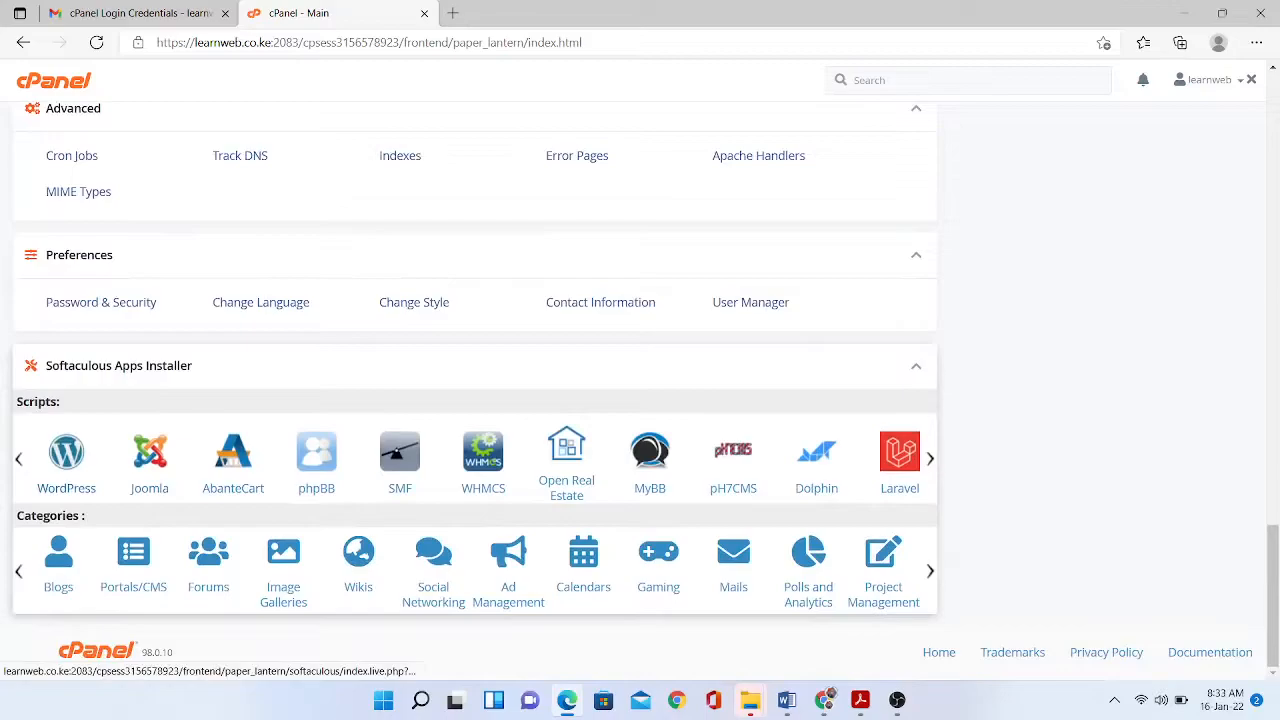
click(66, 468)
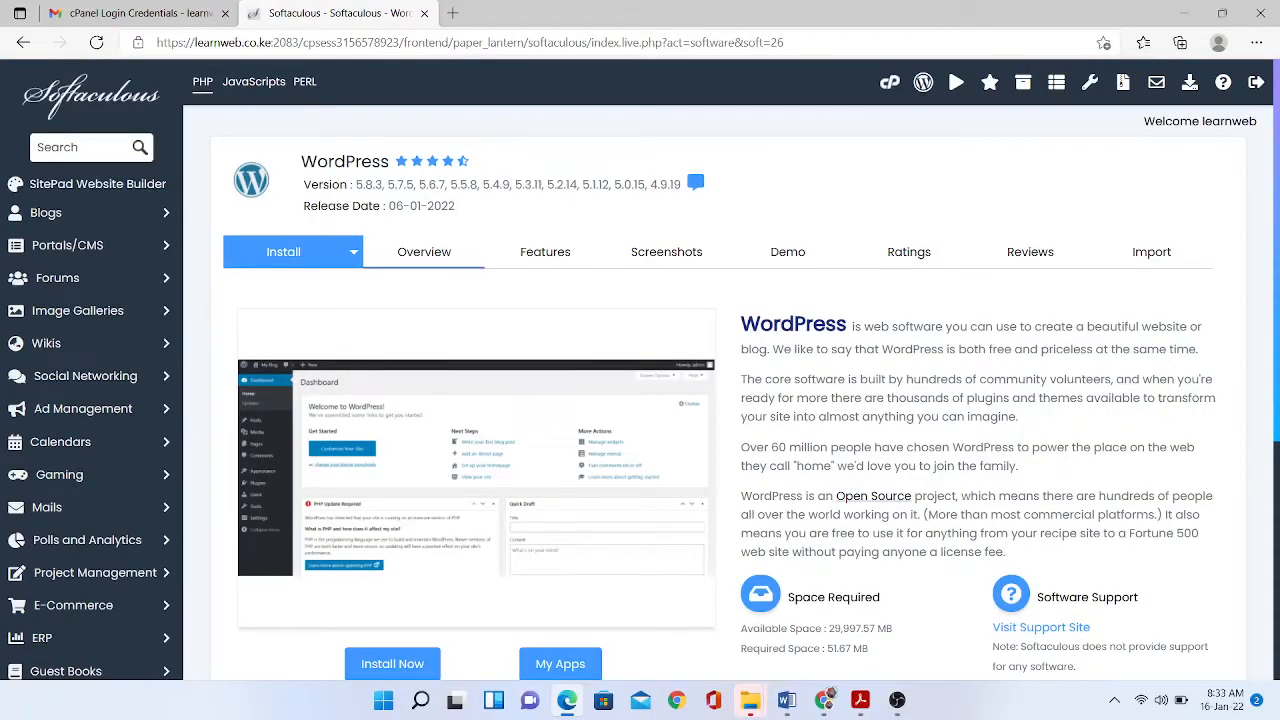
scroll(730, 400, down, 3)
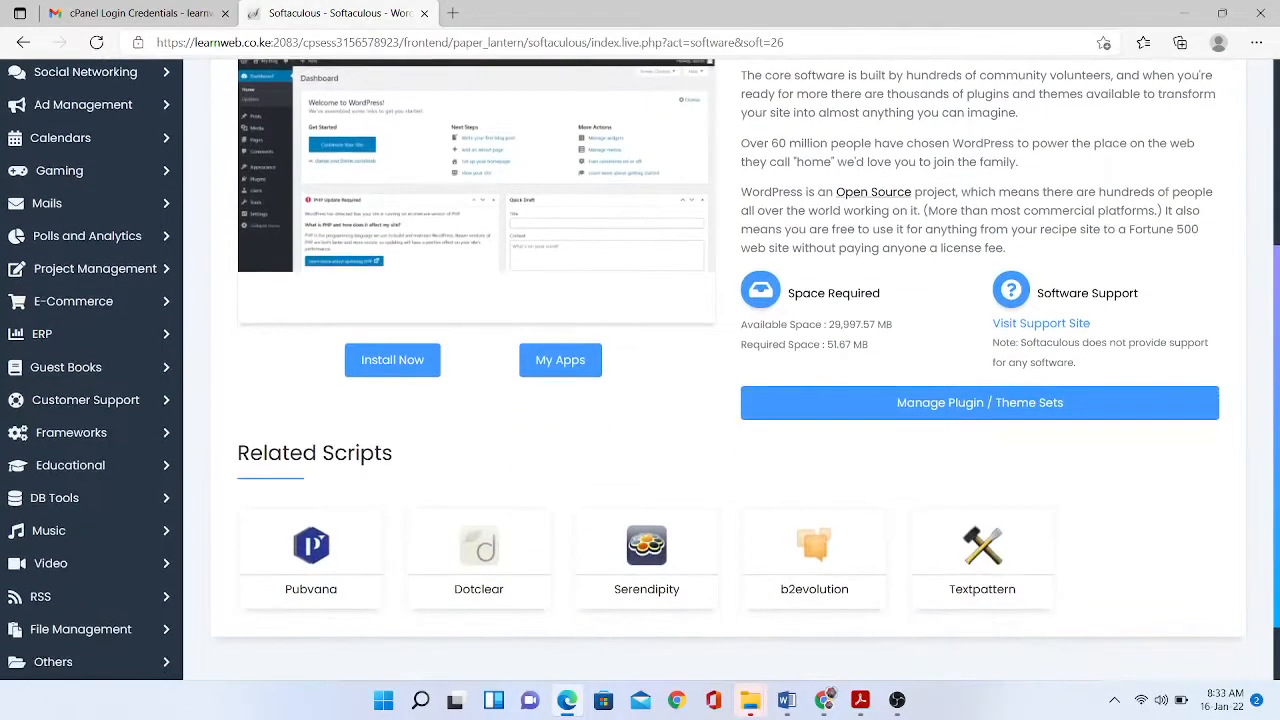
- Start a new WordPress install with the 'wp' directory cleared and version 5.8.3 kept
click(362, 368)
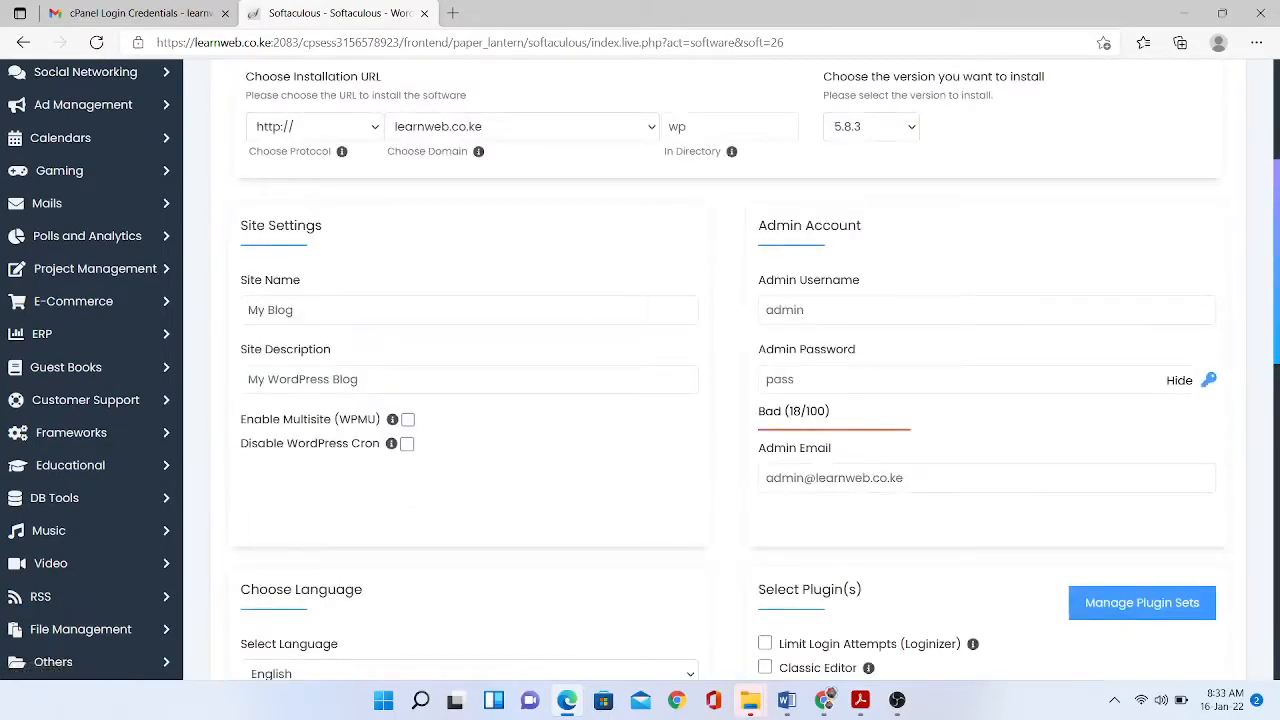
scroll(730, 370, up, 3)
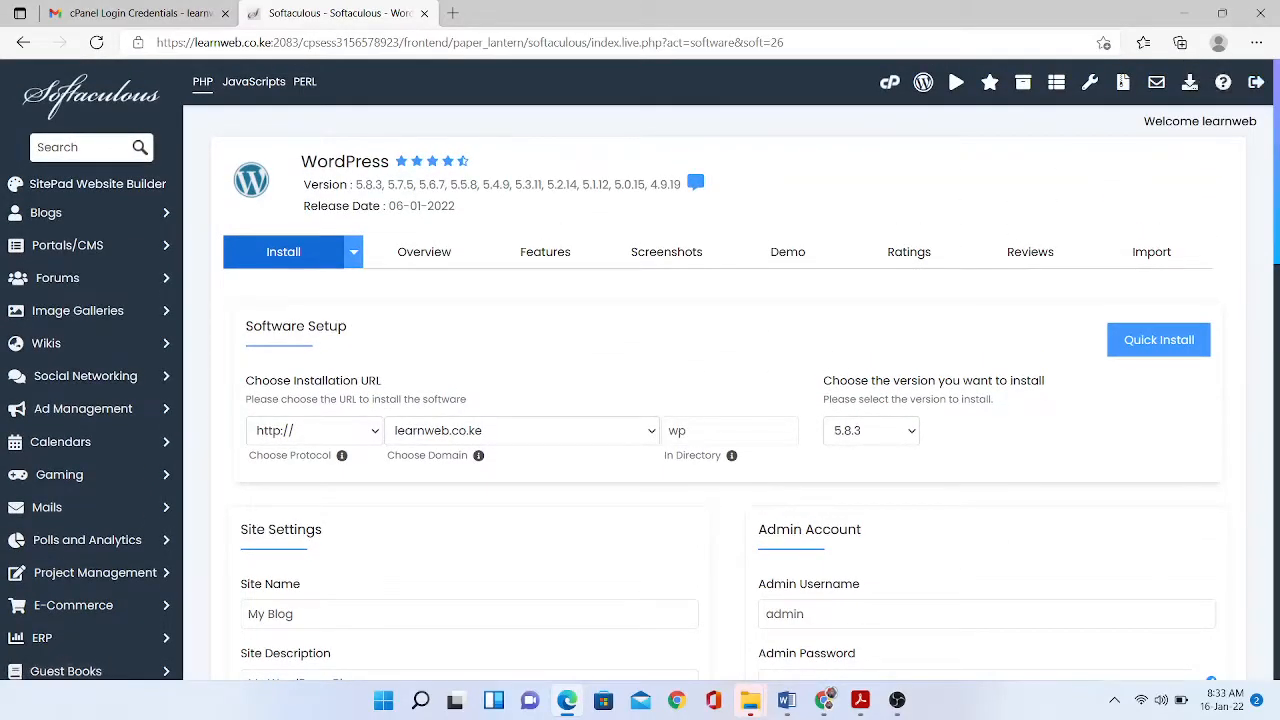
scroll(730, 370, down, 2)
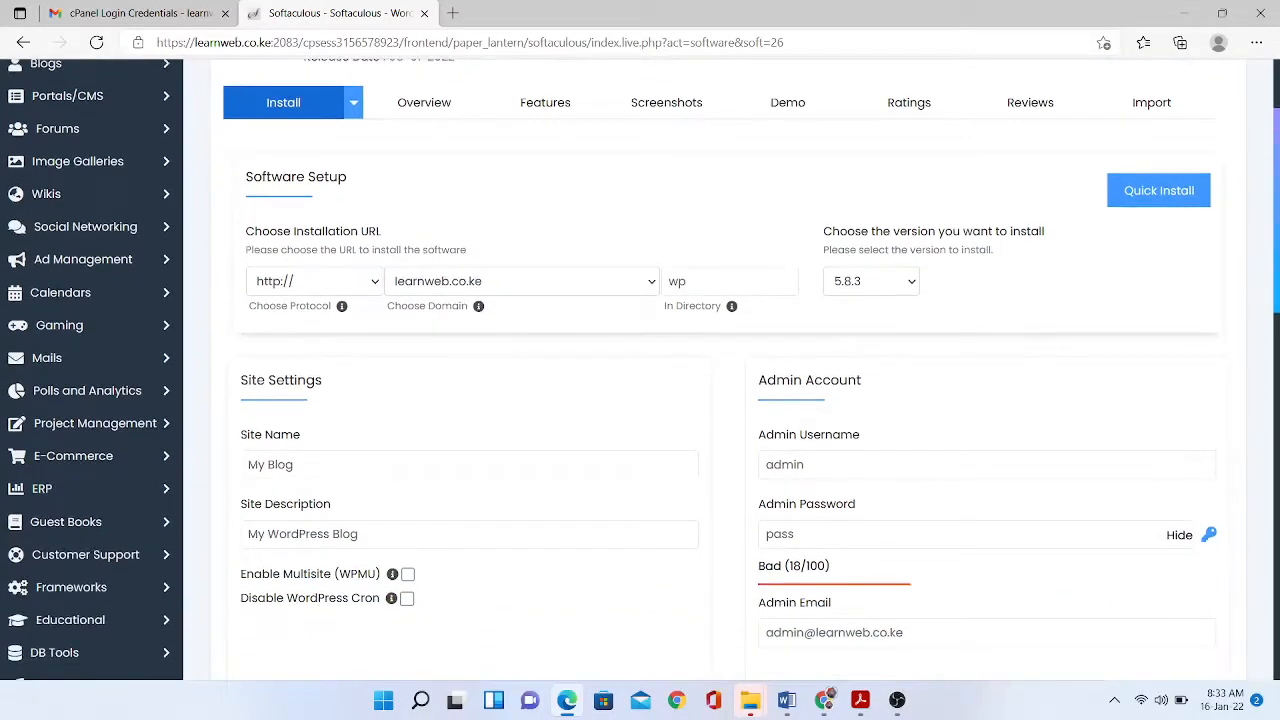
click(730, 281)
drag(690, 281, 679, 281)
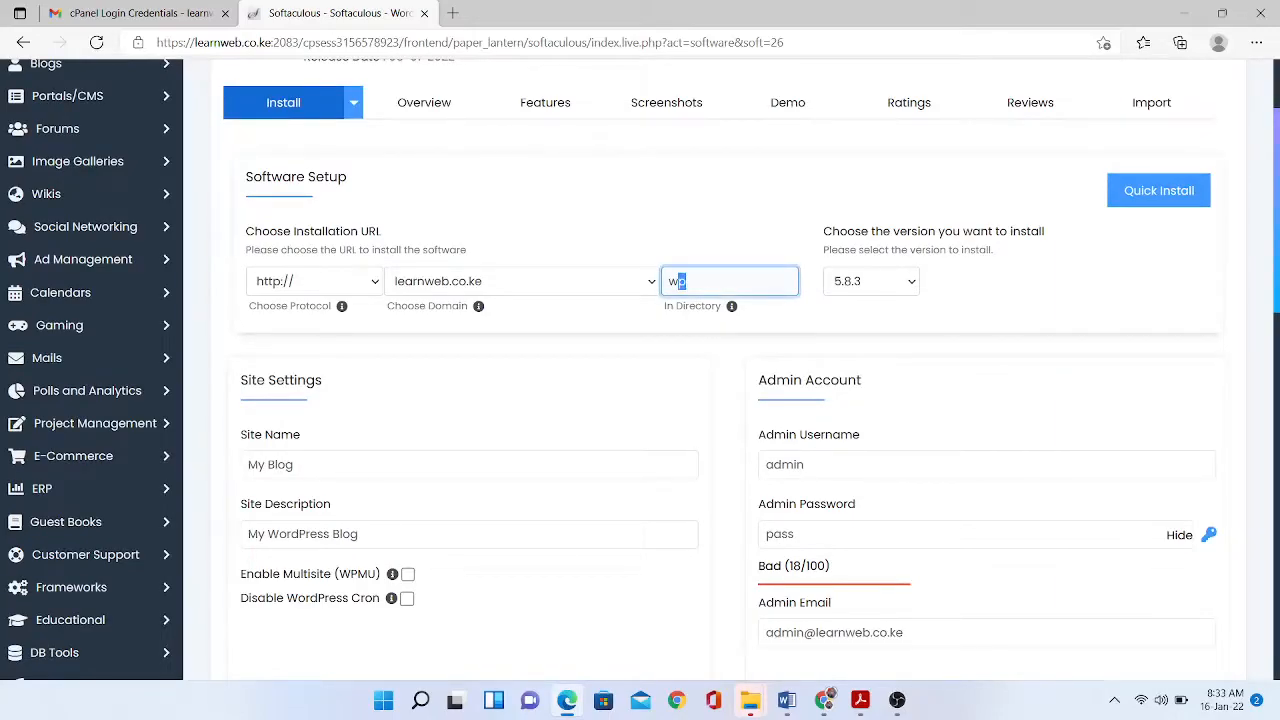
click(687, 281)
key(BackSpace)
key(BackSpace)
click(872, 281)
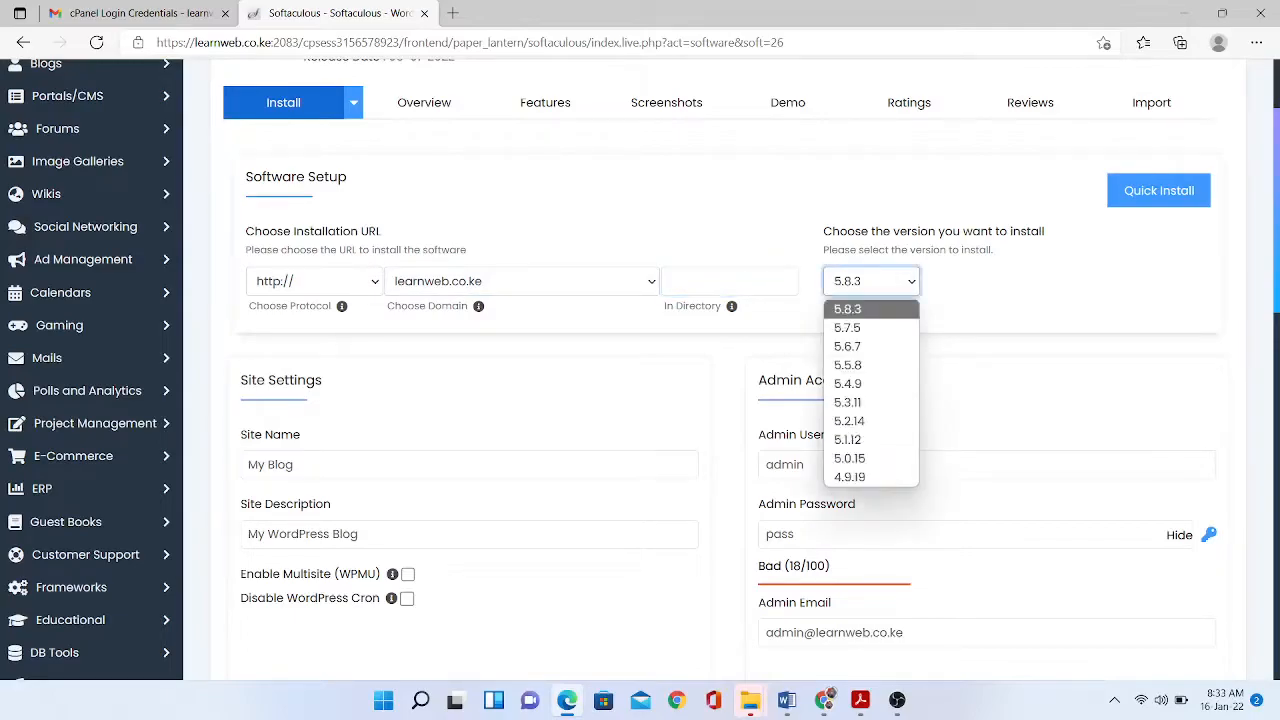
click(868, 309)
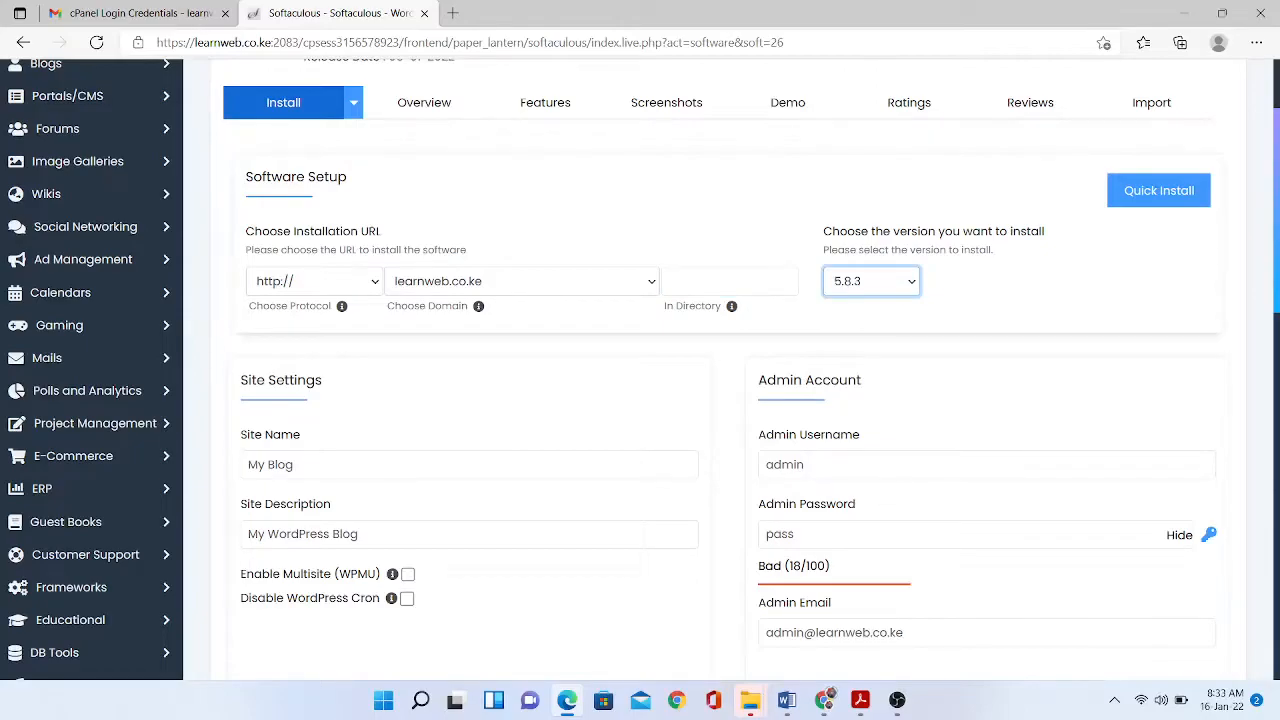
- Fill Site Name with 'Learnweb' and Site Description with 'Kenya Online Skills School'
key(Tab)
text(L)
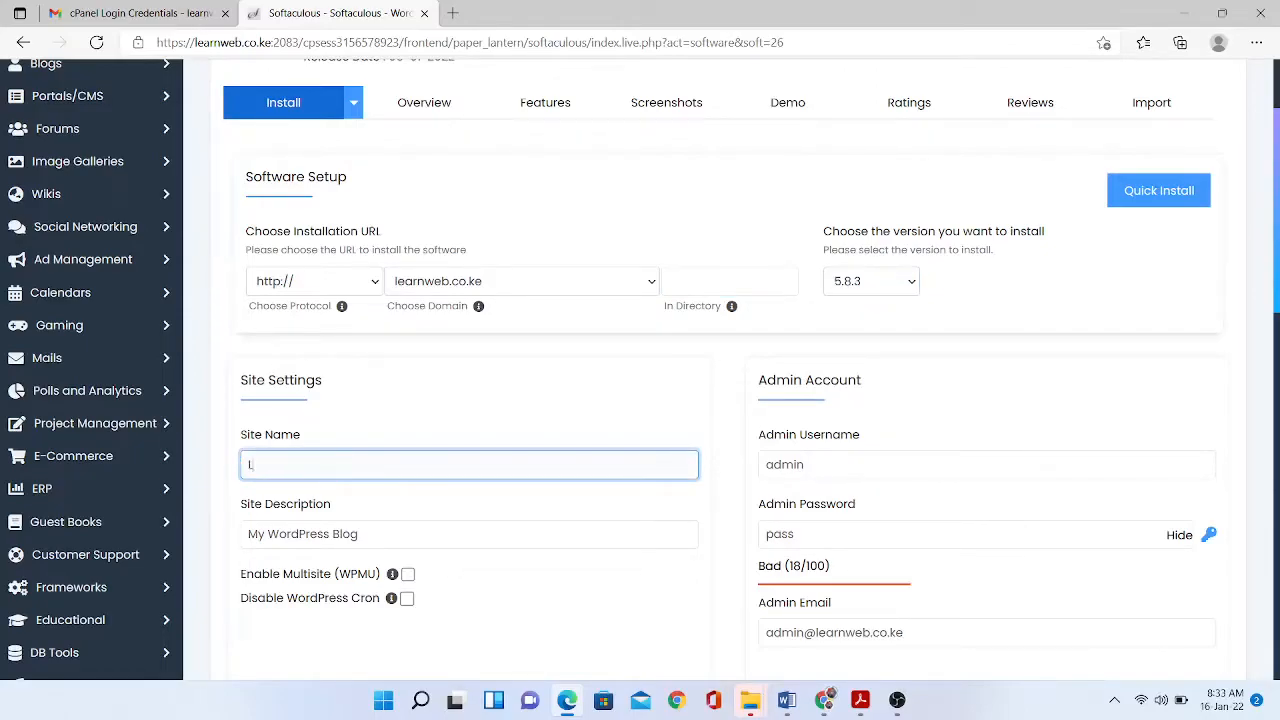
text(earnweb)
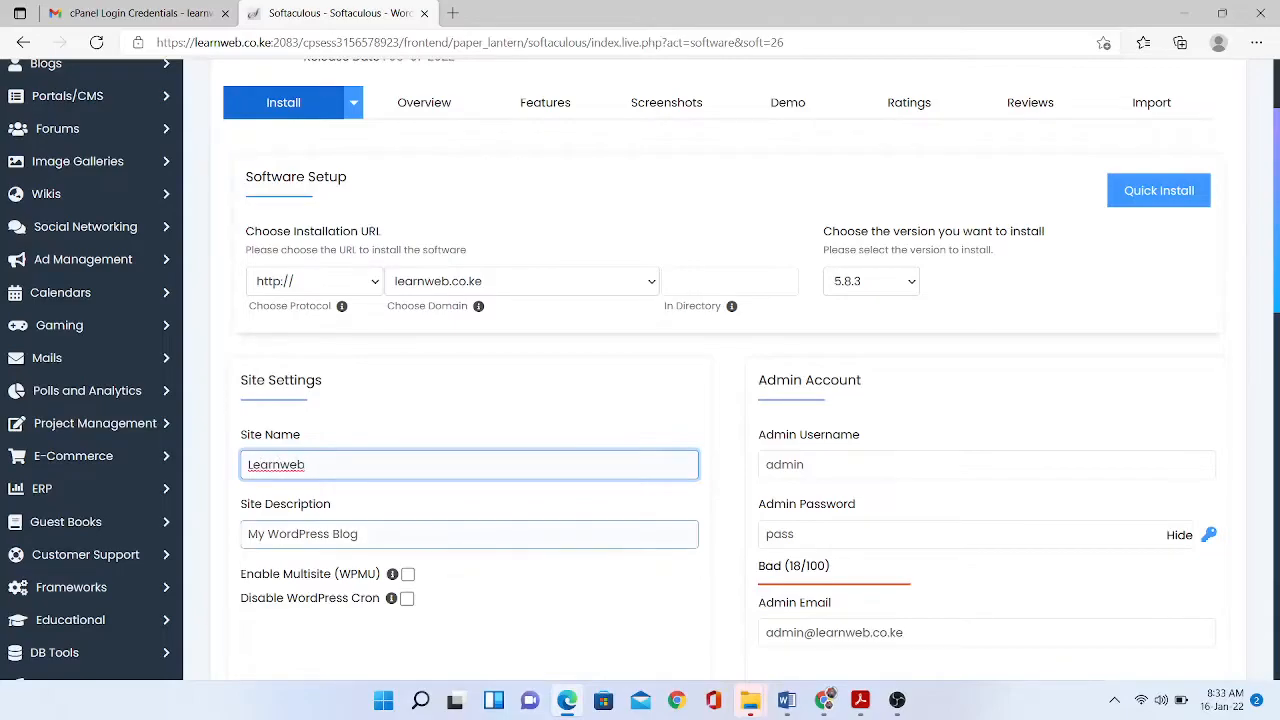
drag(360, 534, 248, 534)
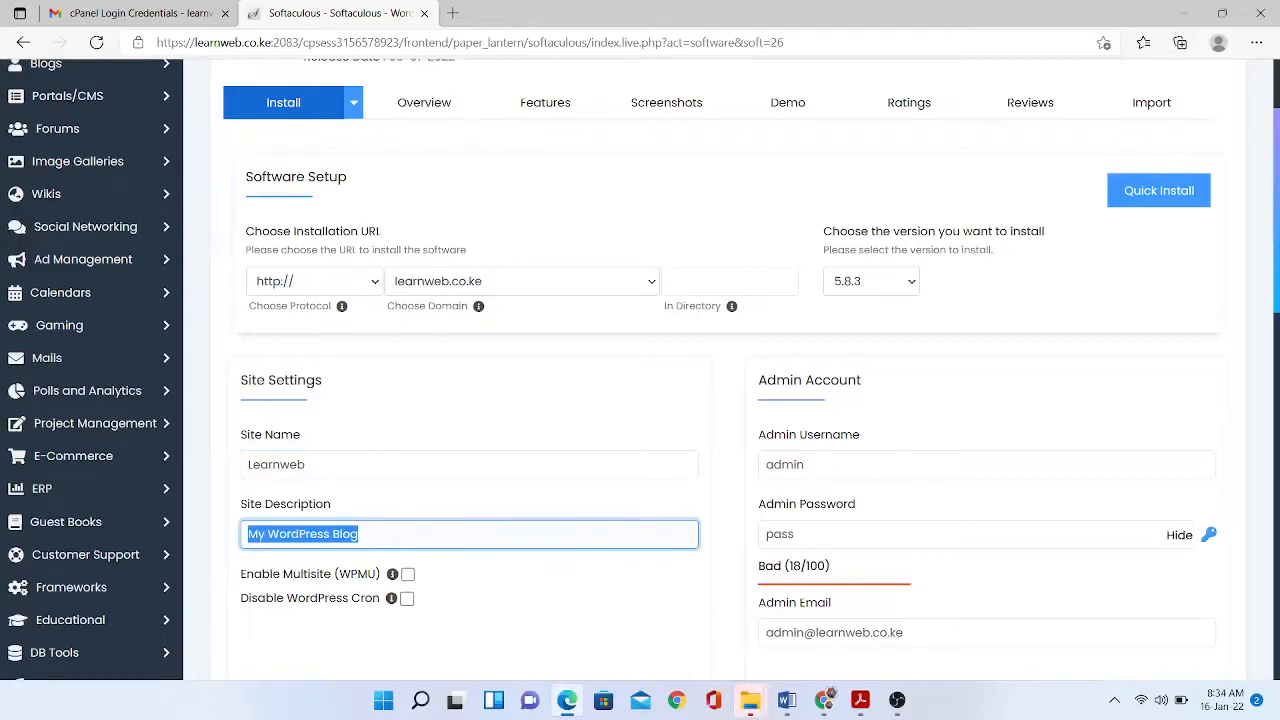
text(Kenya)
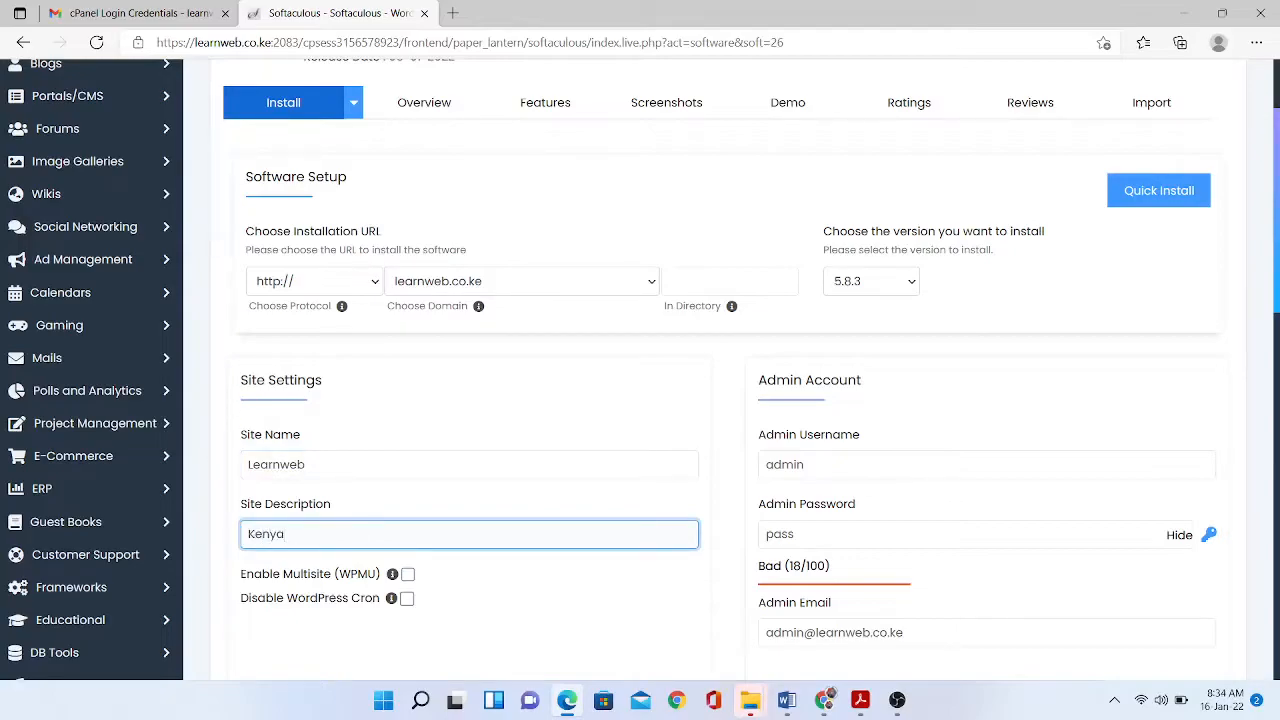
text( Online Skills School)
scroll(640, 370, down, 2)
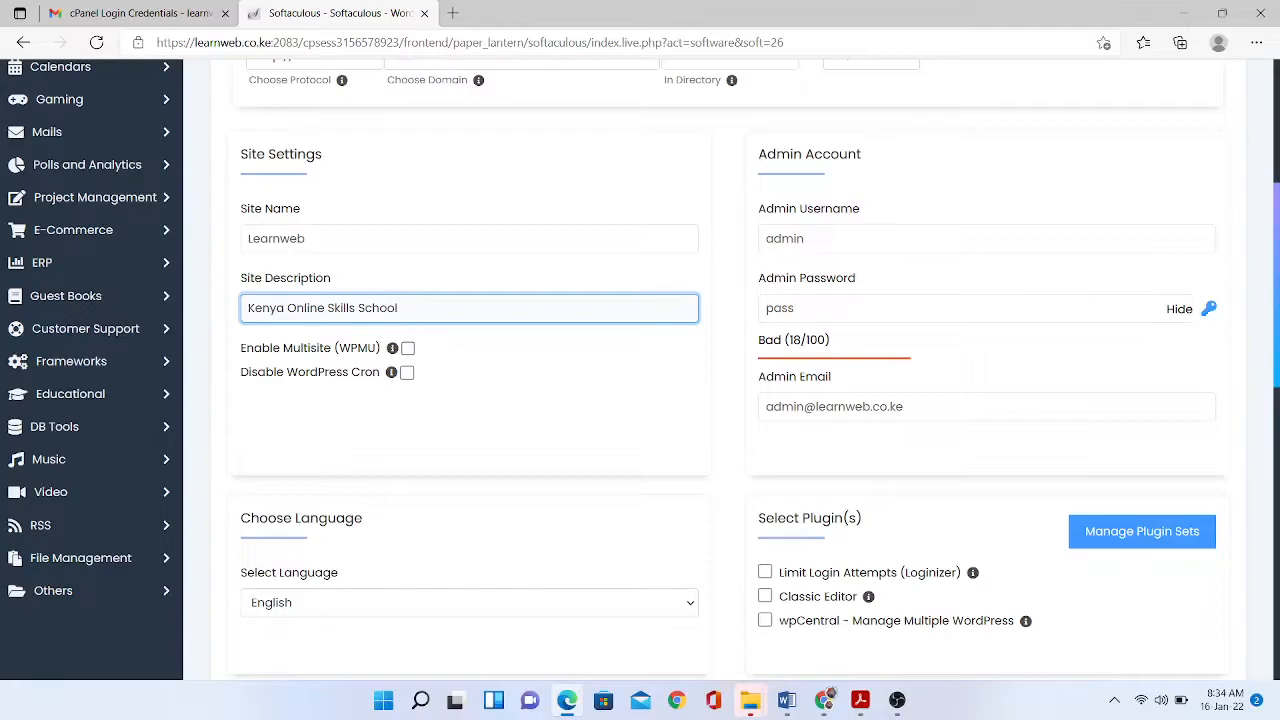
mouse_move(392, 348)
- Replace the default admin password with a strong, masked password
click(796, 308)
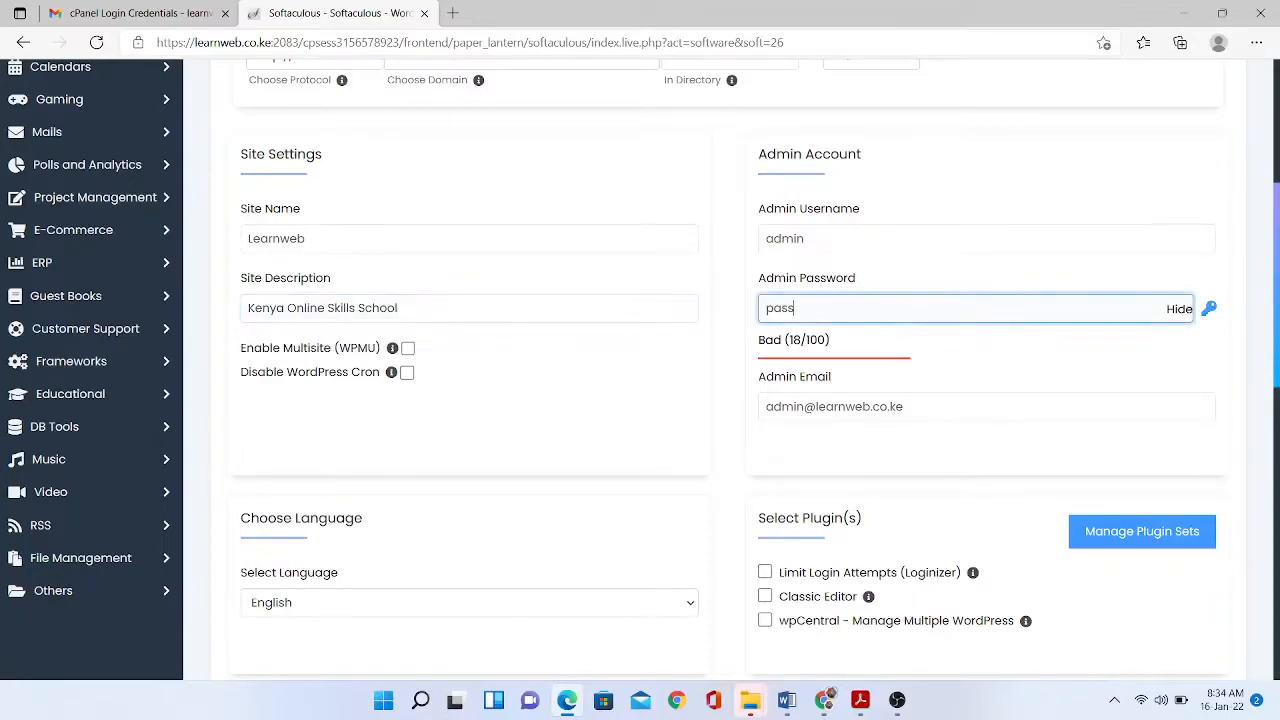
key(ctrl+a)
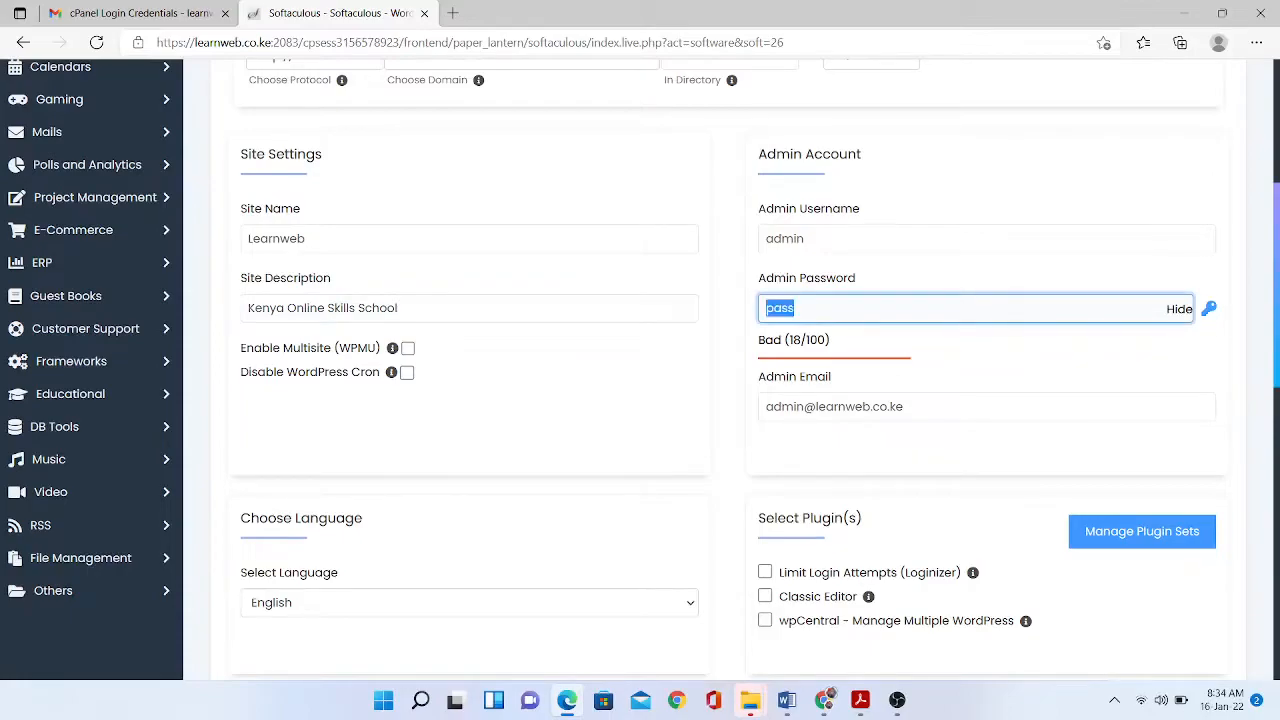
key(BackSpace)
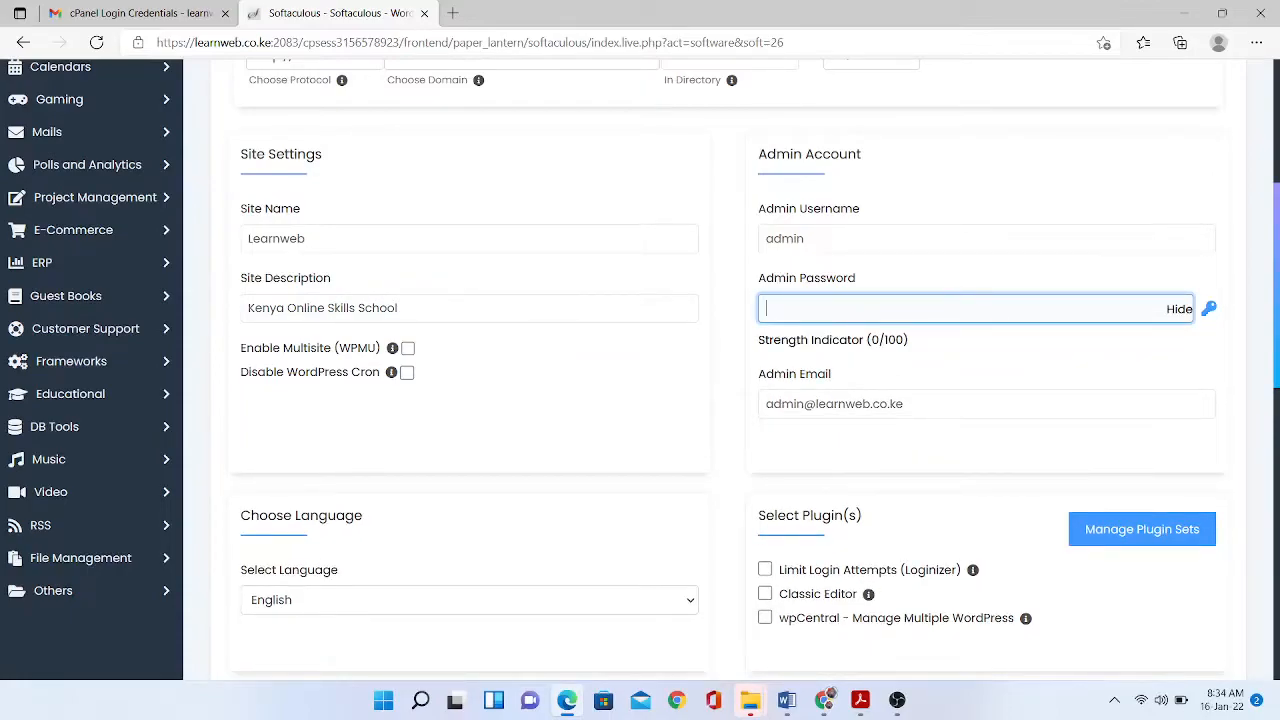
click(1179, 309)
click(892, 309)
text(•••••)
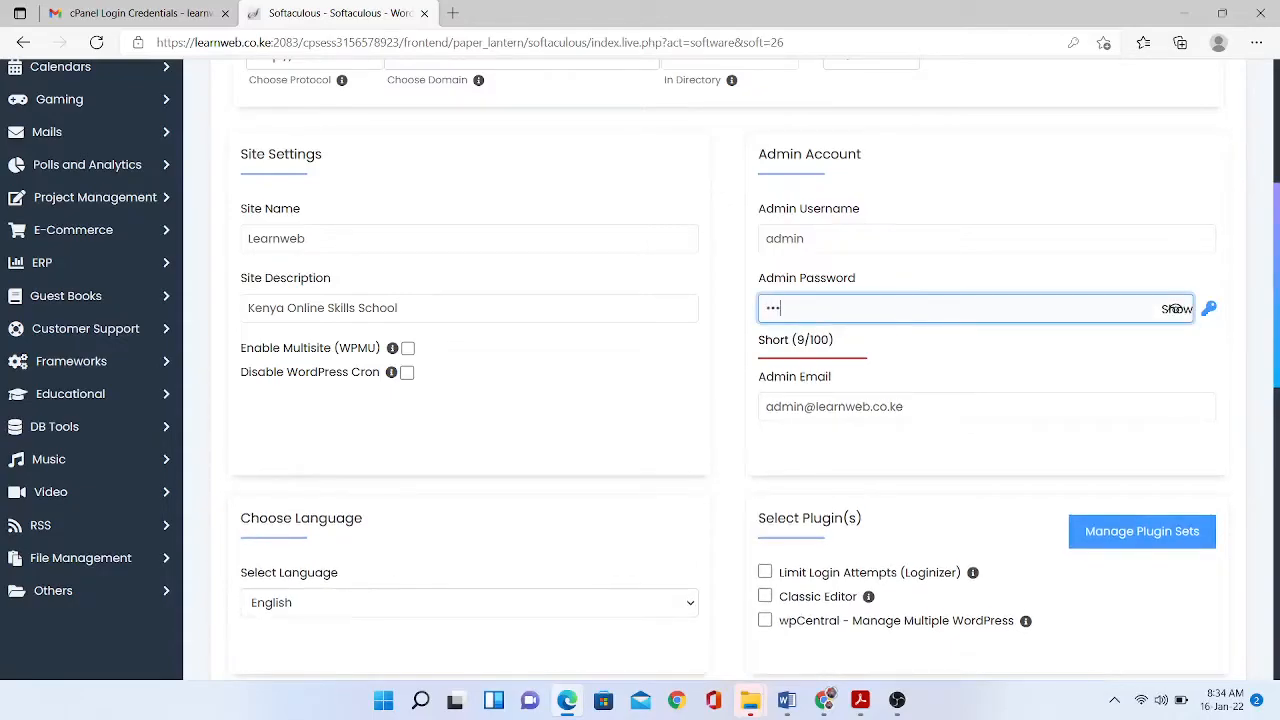
text(•••••••)
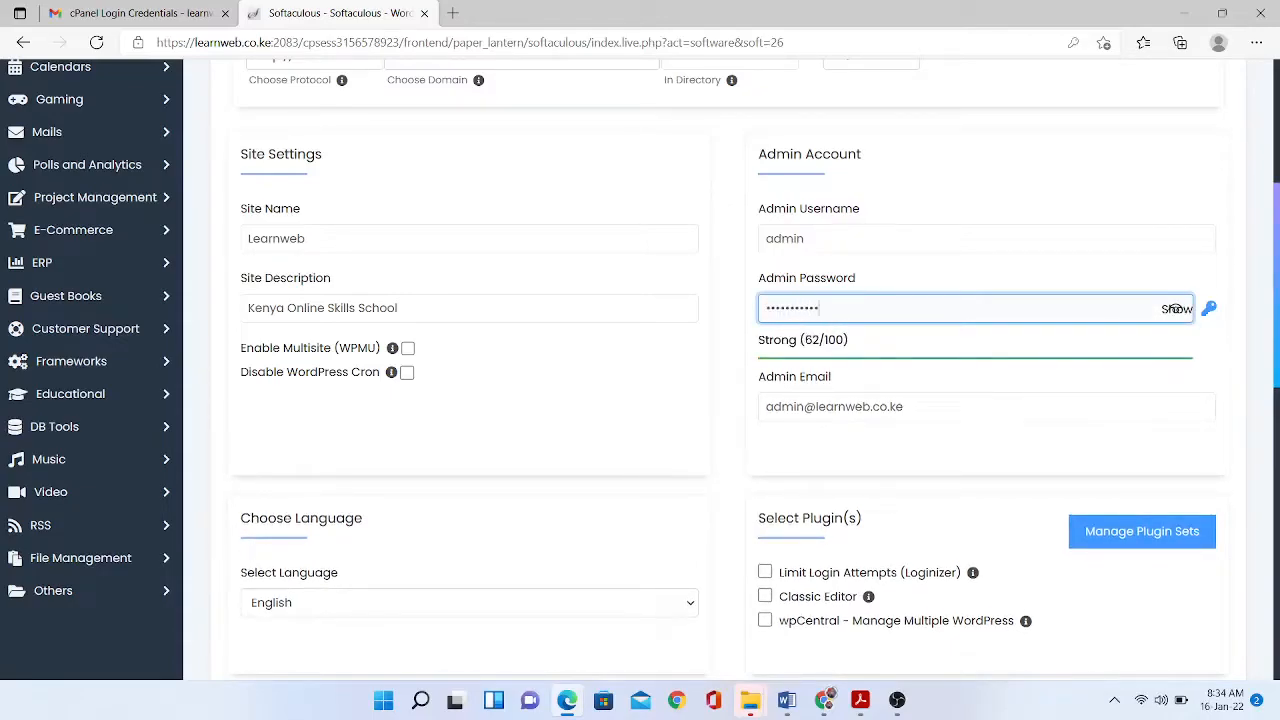
text(•••)
scroll(1176, 308, down, 4)
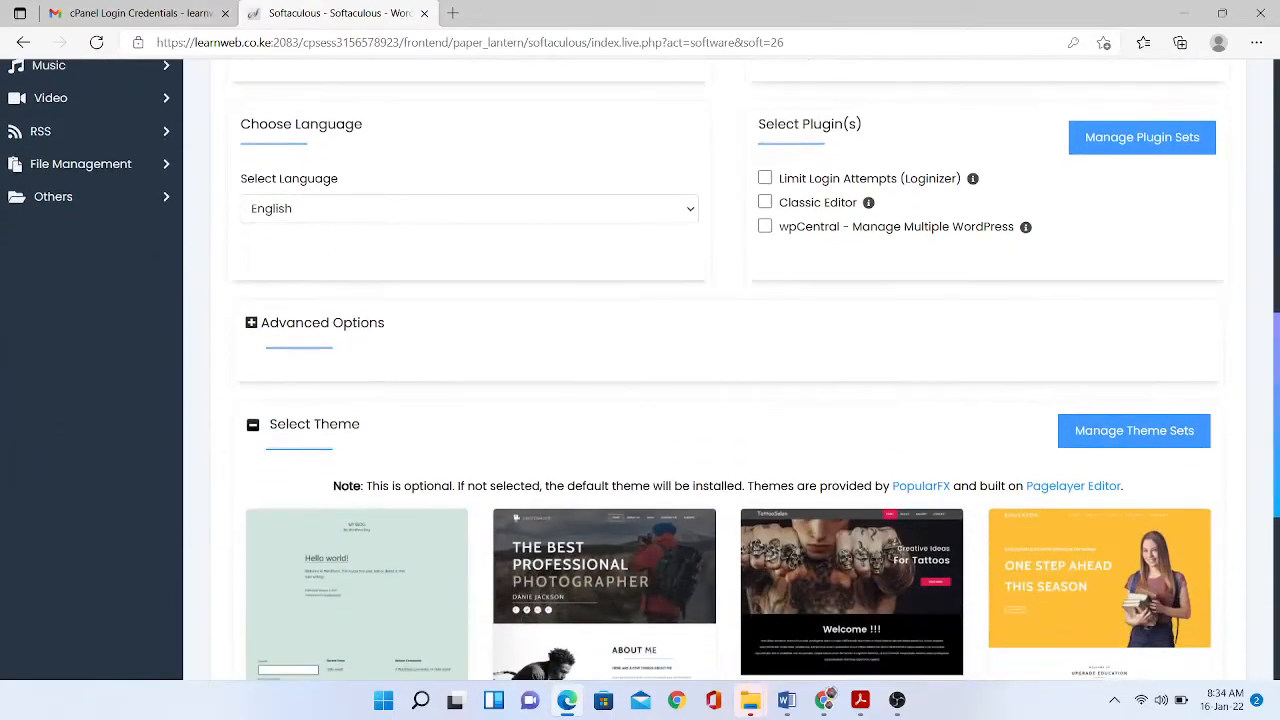
scroll(730, 370, down, 3)
scroll(640, 370, down, 1)
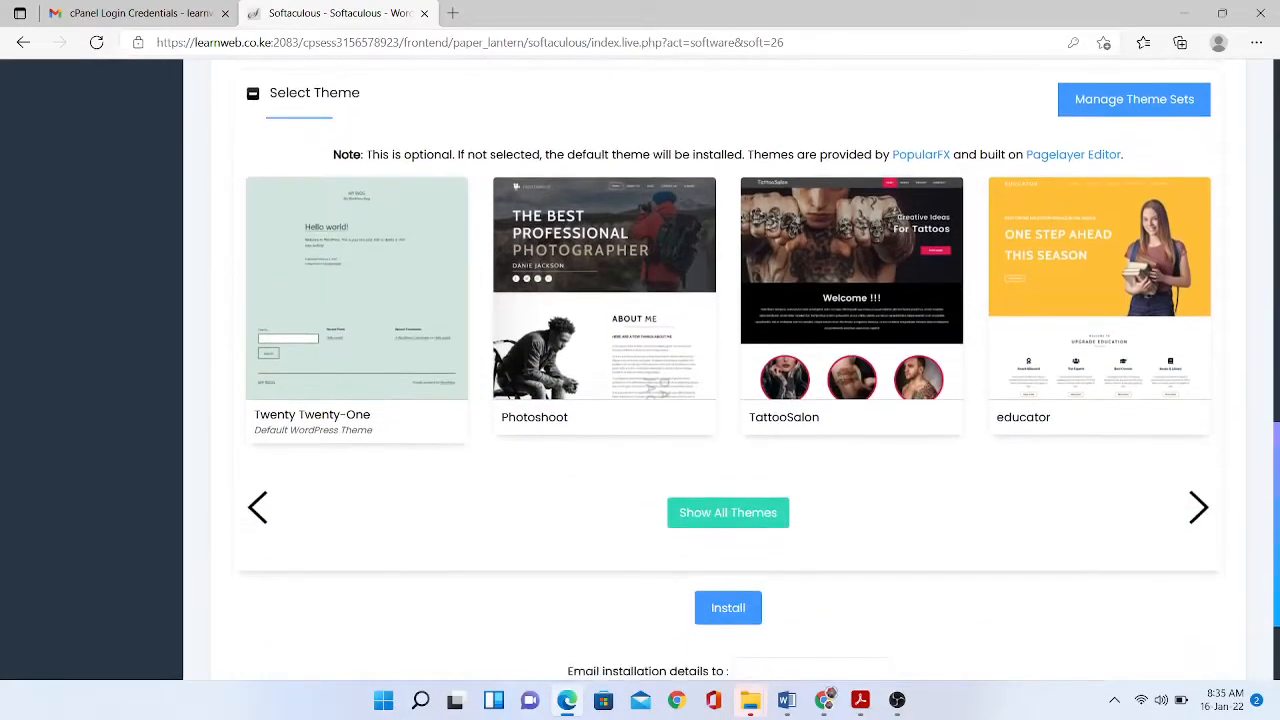
scroll(1177, 430, up, 7)
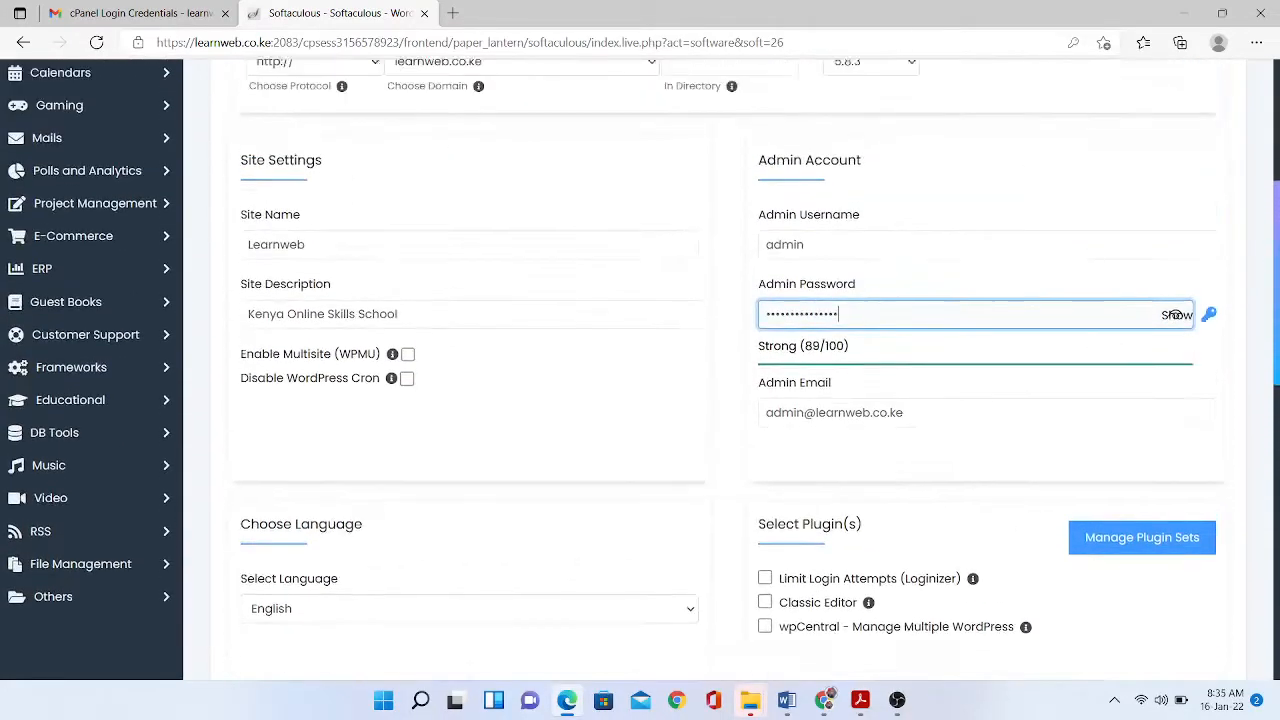
scroll(1177, 430, up, 3)
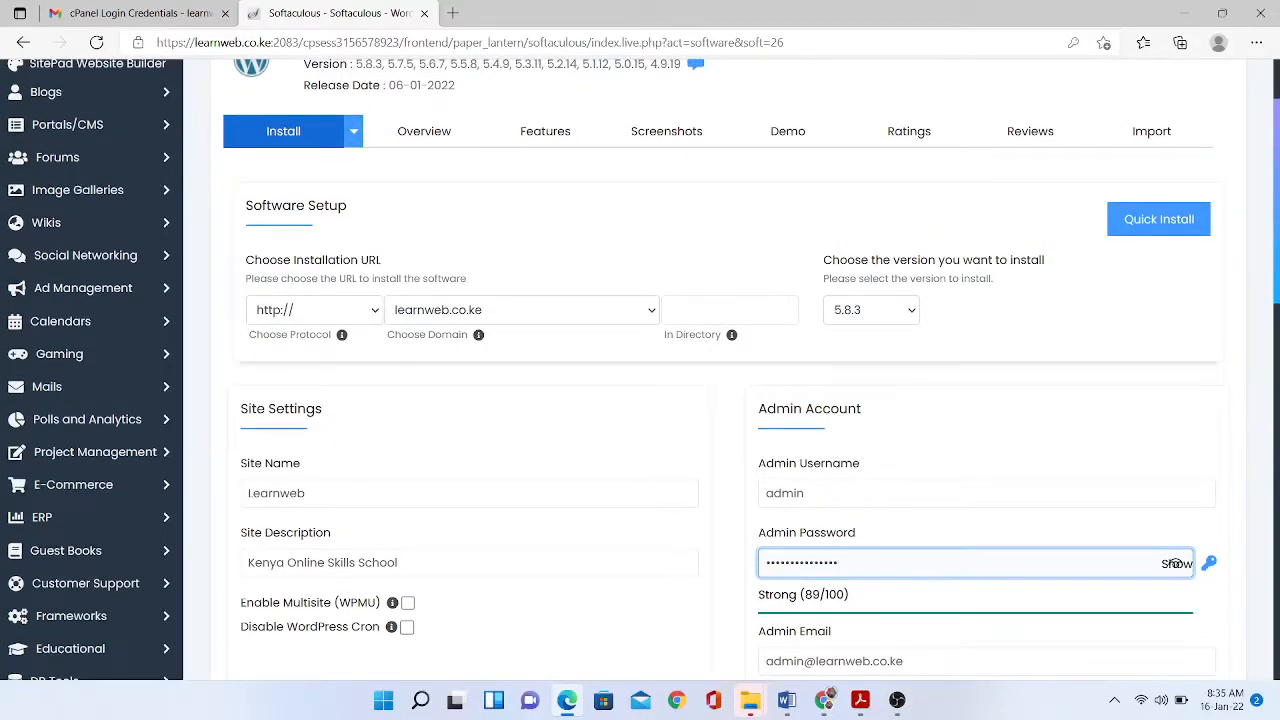
click(520, 310)
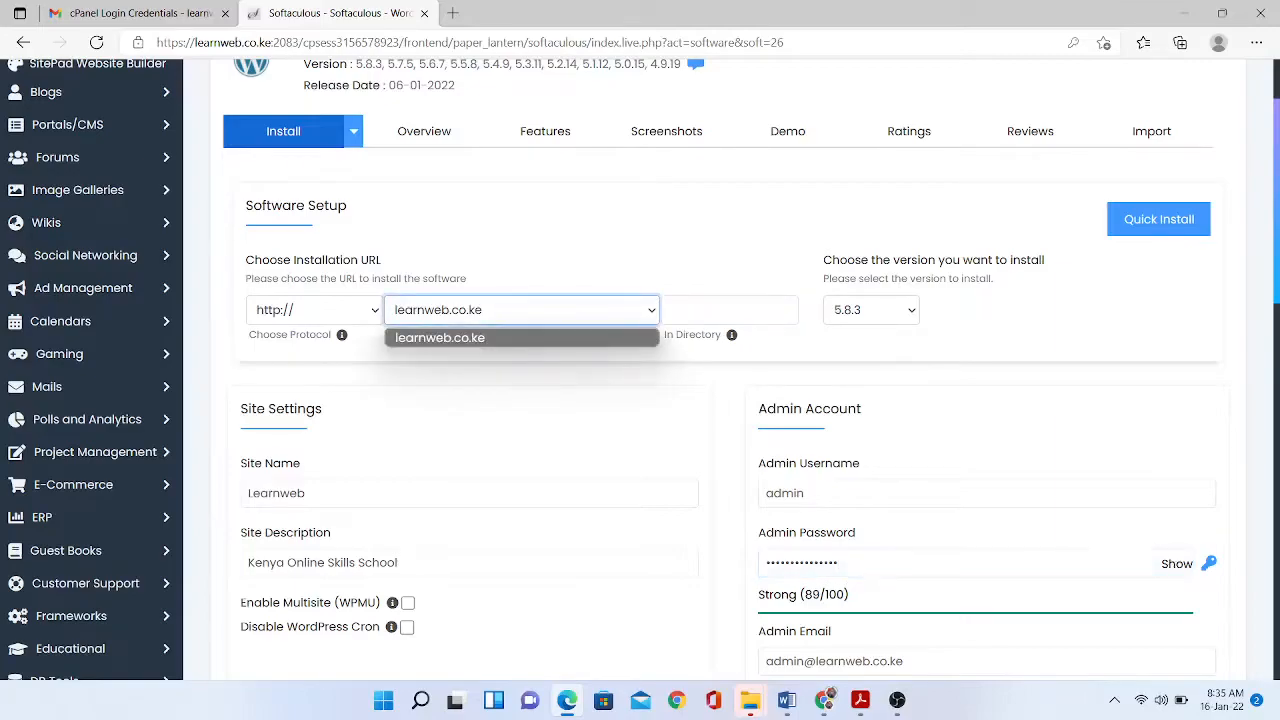
click(520, 337)
click(315, 310)
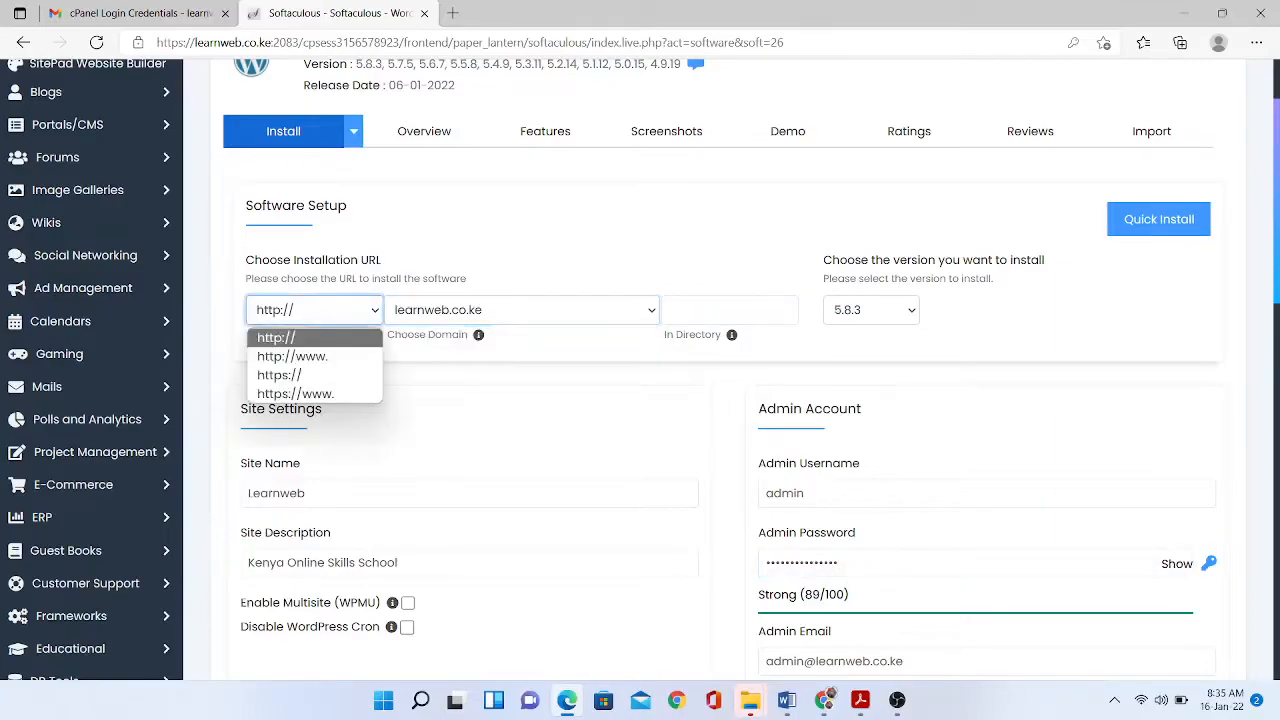
click(293, 356)
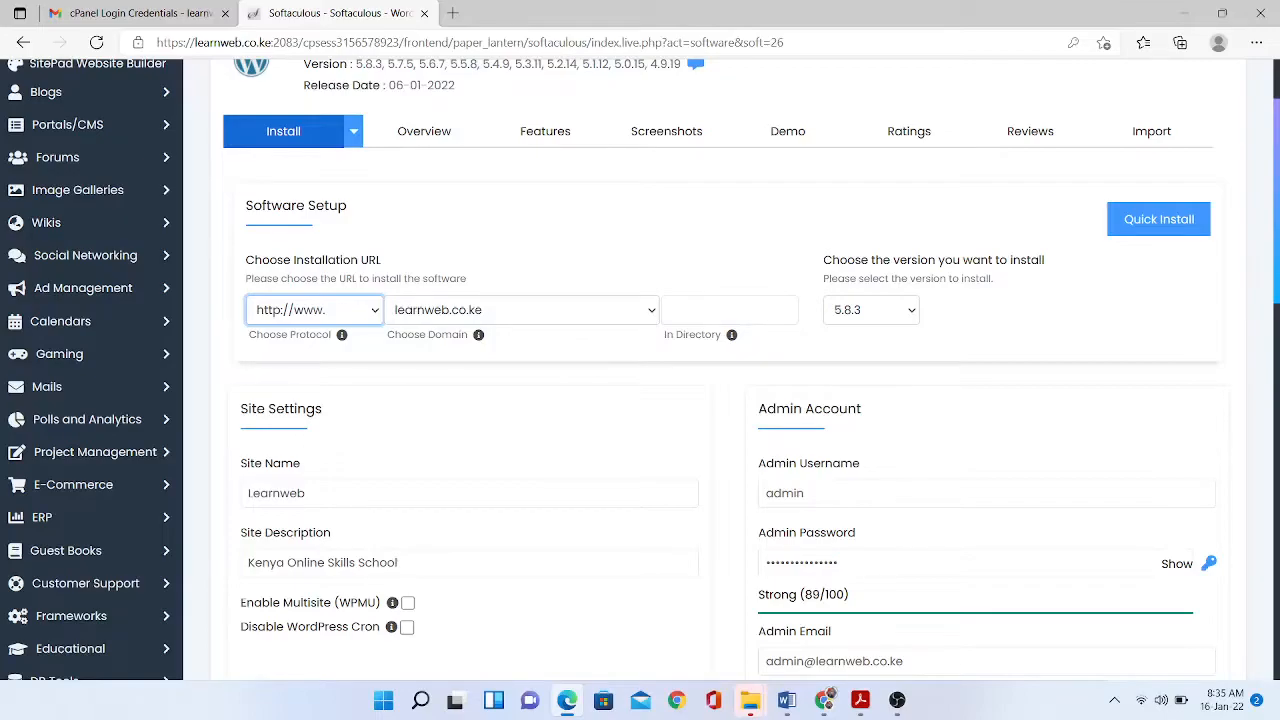
scroll(640, 368, down, 3)
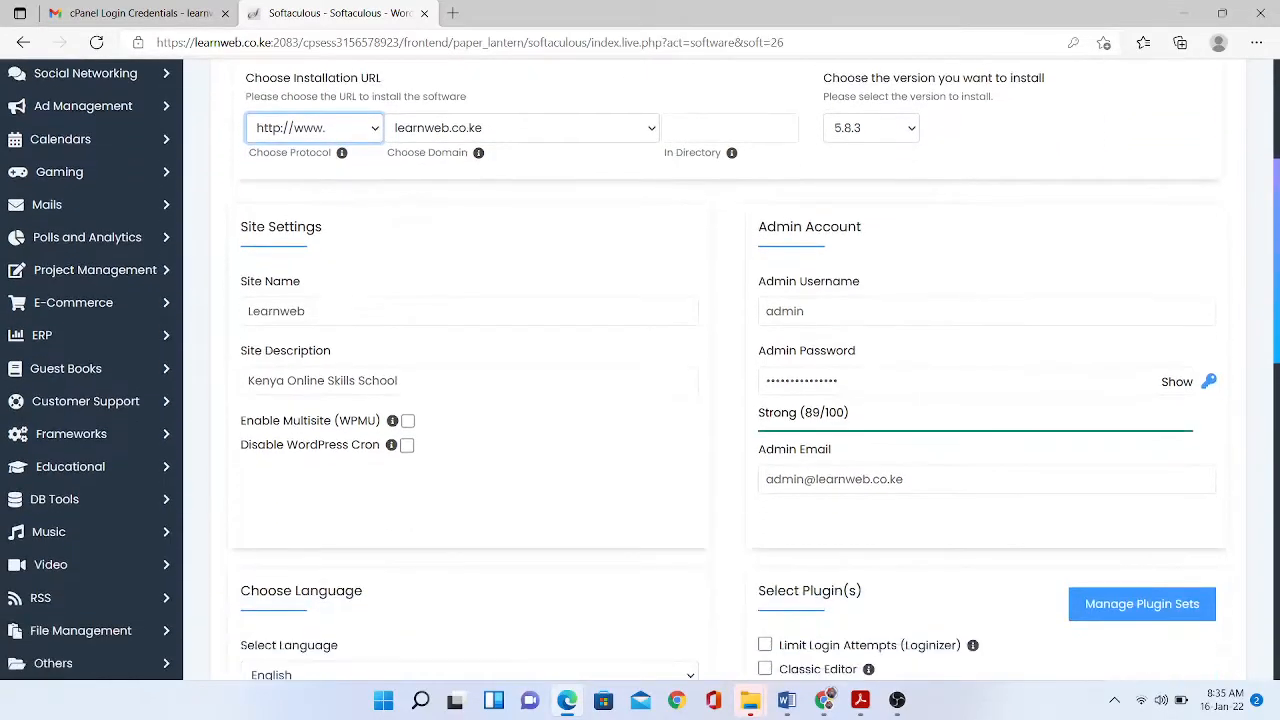
scroll(640, 368, down, 10)
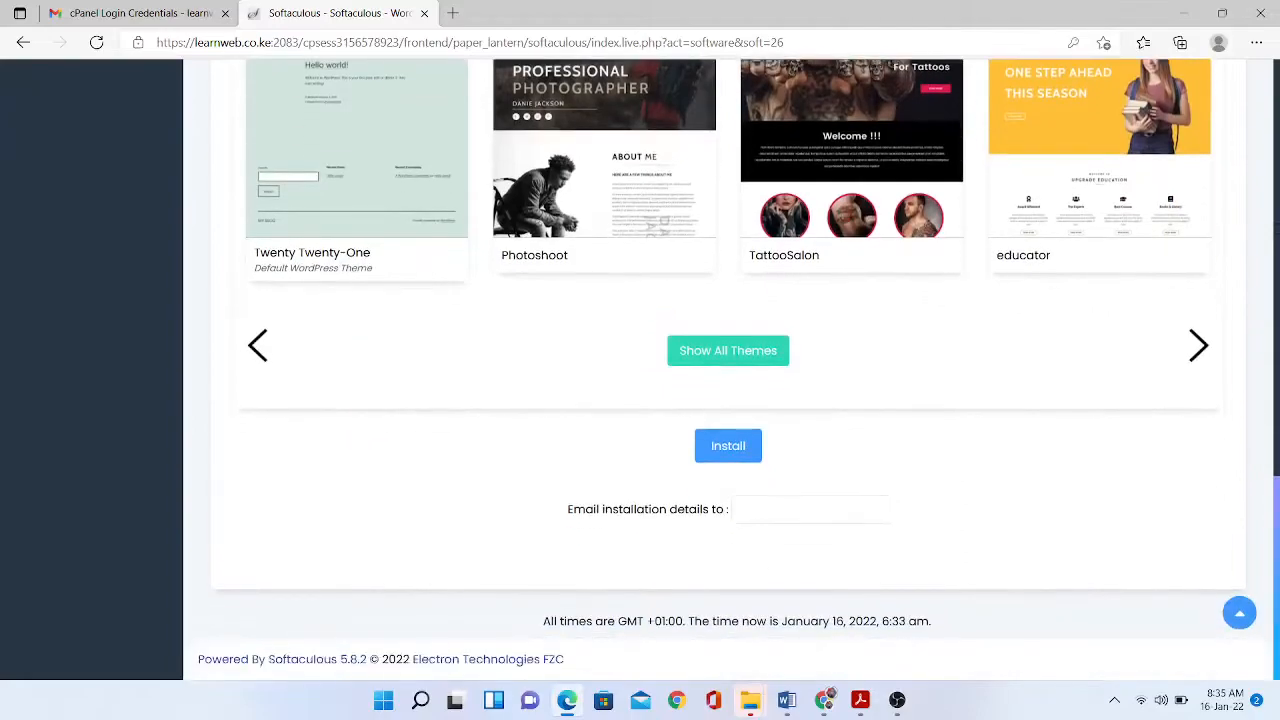
- Install WordPress, save the admin password in Edge, and follow the Administrative URL link
click(728, 445)
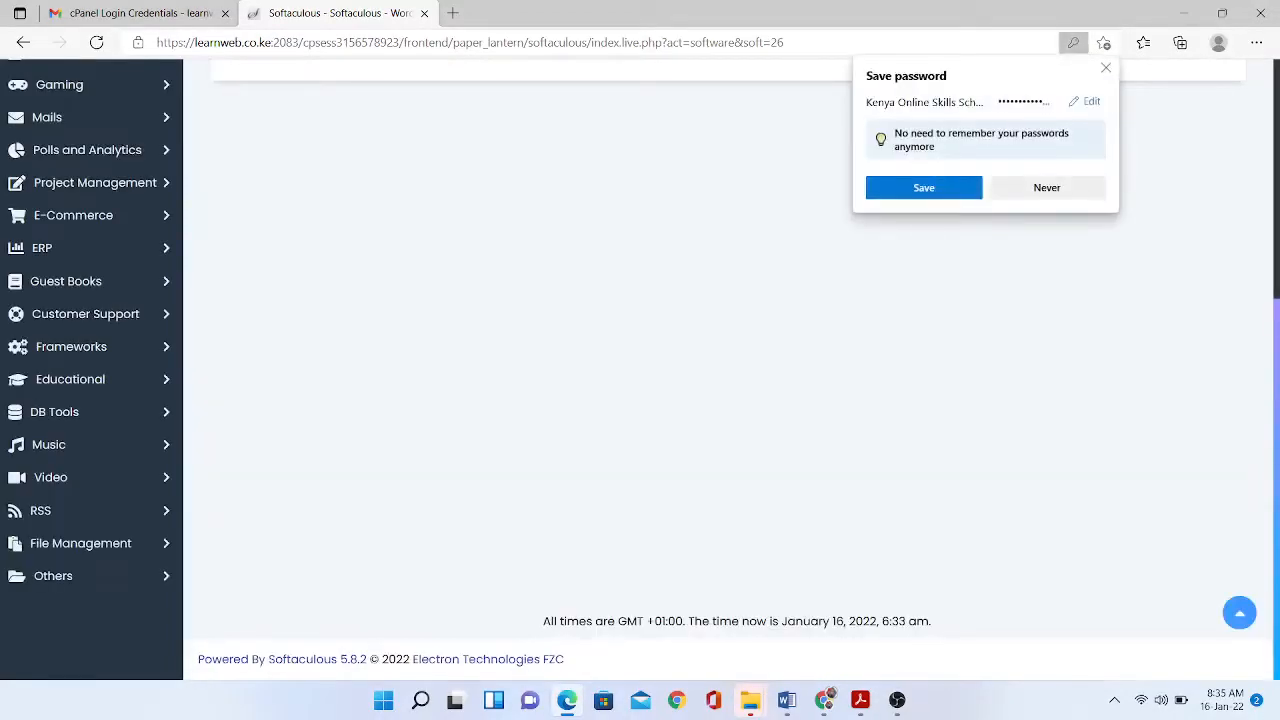
click(924, 188)
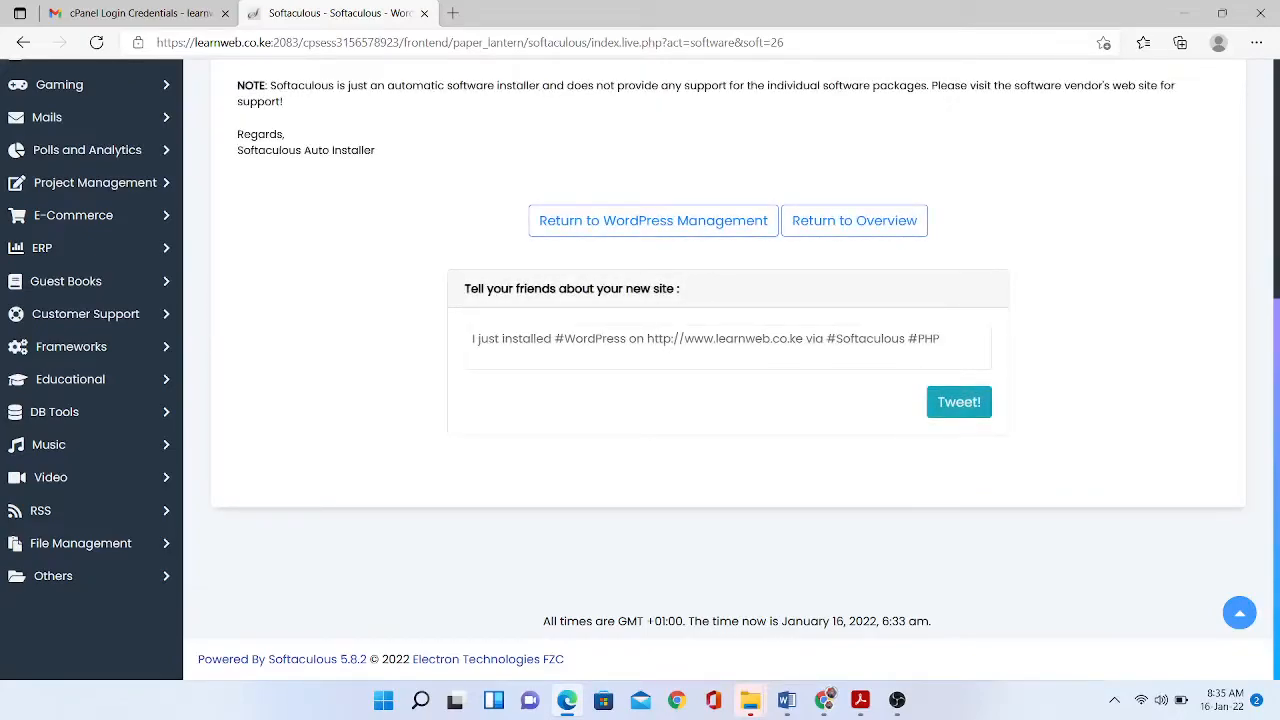
scroll(730, 370, up, 3)
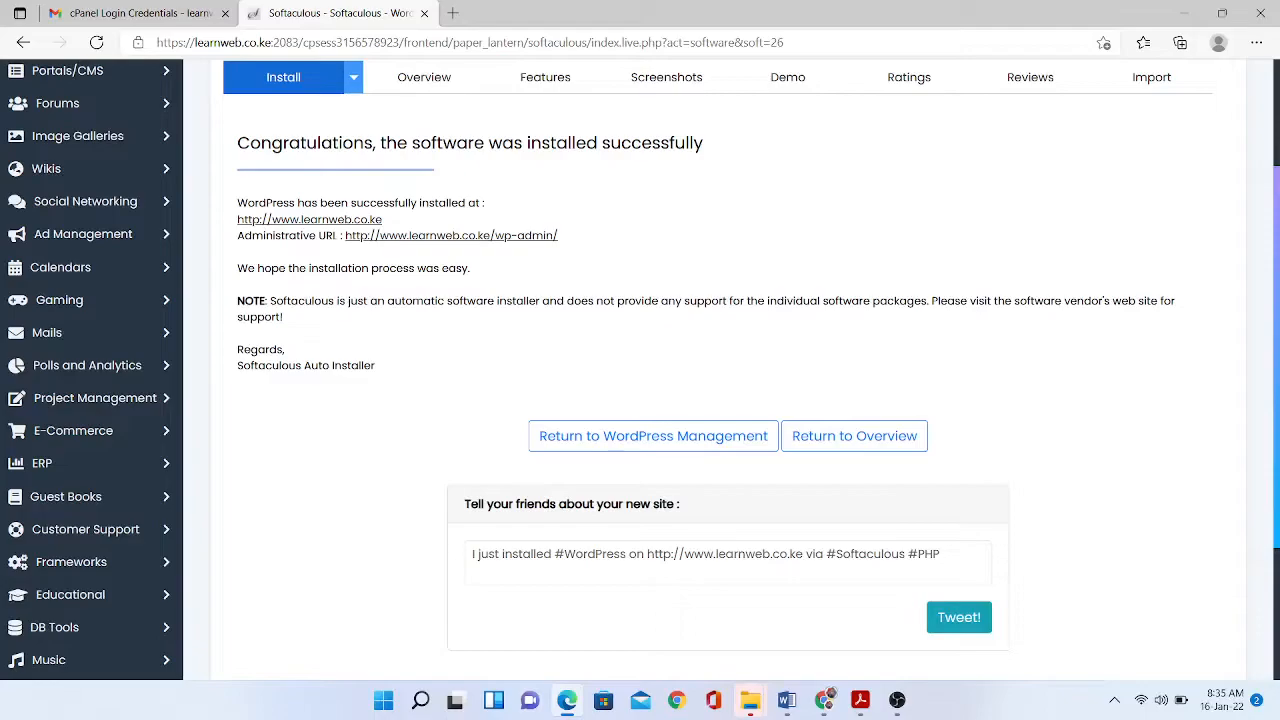
scroll(730, 370, down, 1)
scroll(730, 370, down, 3)
scroll(730, 370, up, 4)
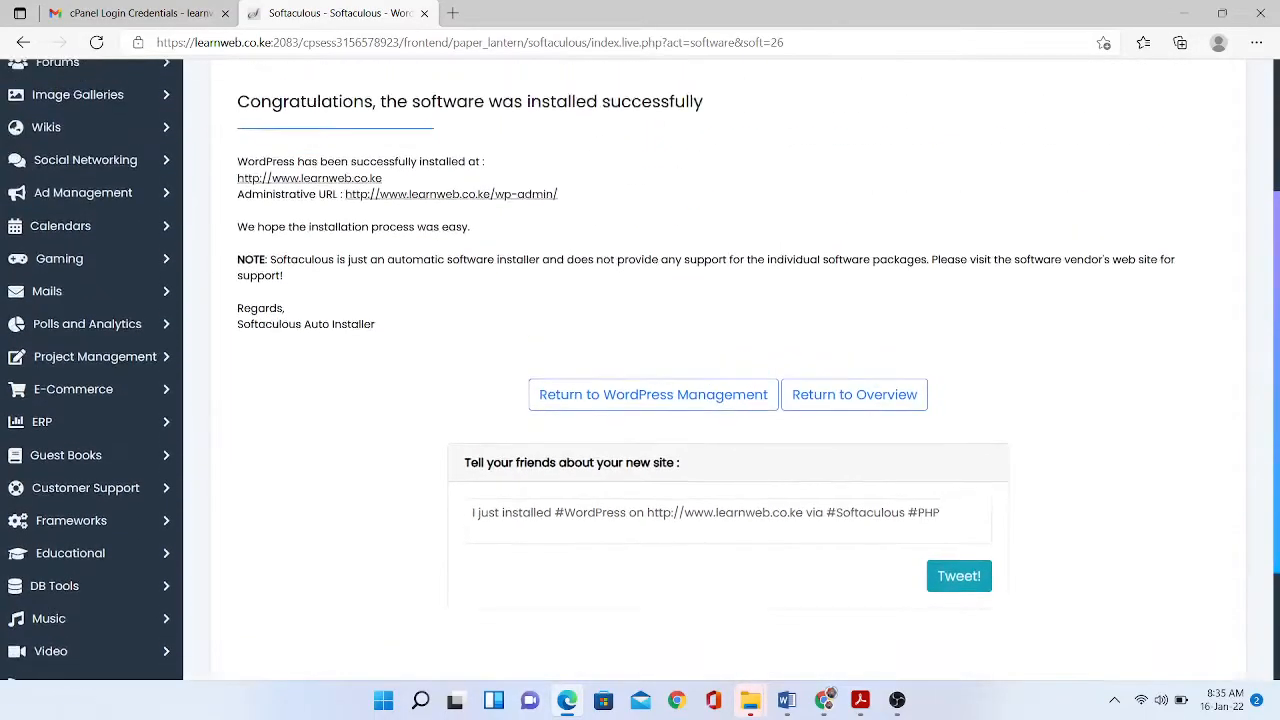
scroll(730, 370, up, 1)
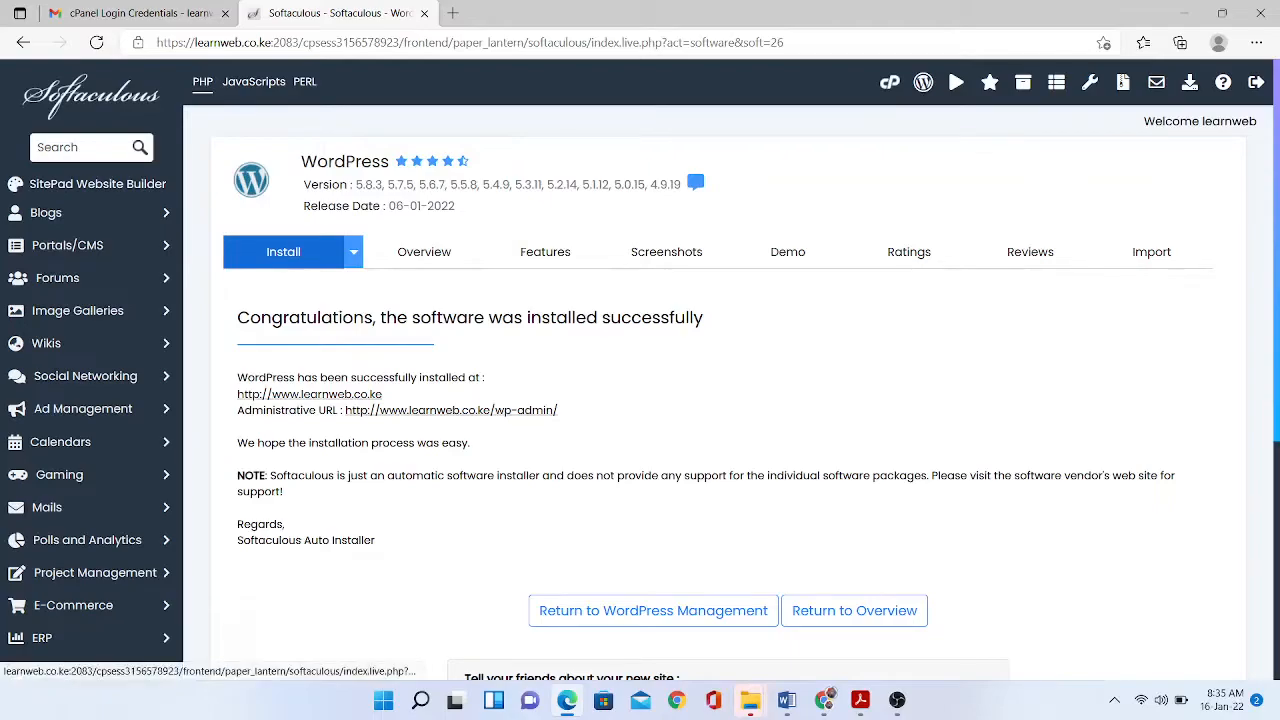
click(451, 411)
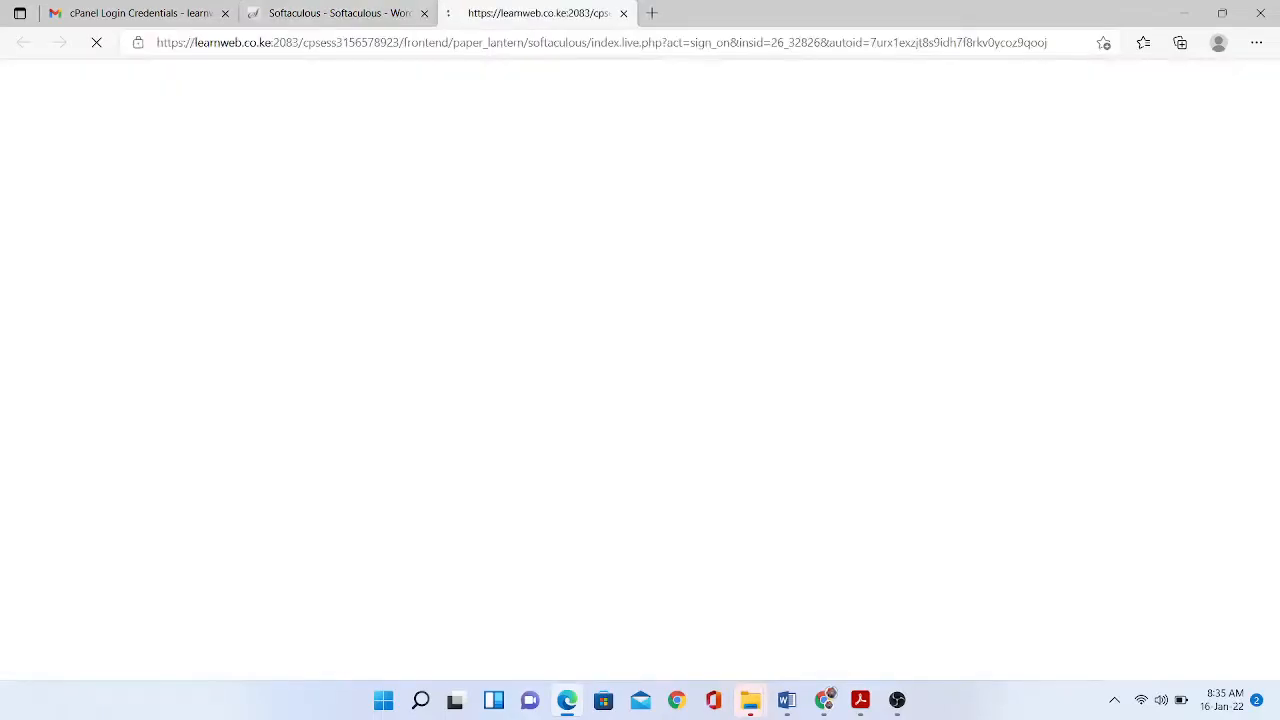
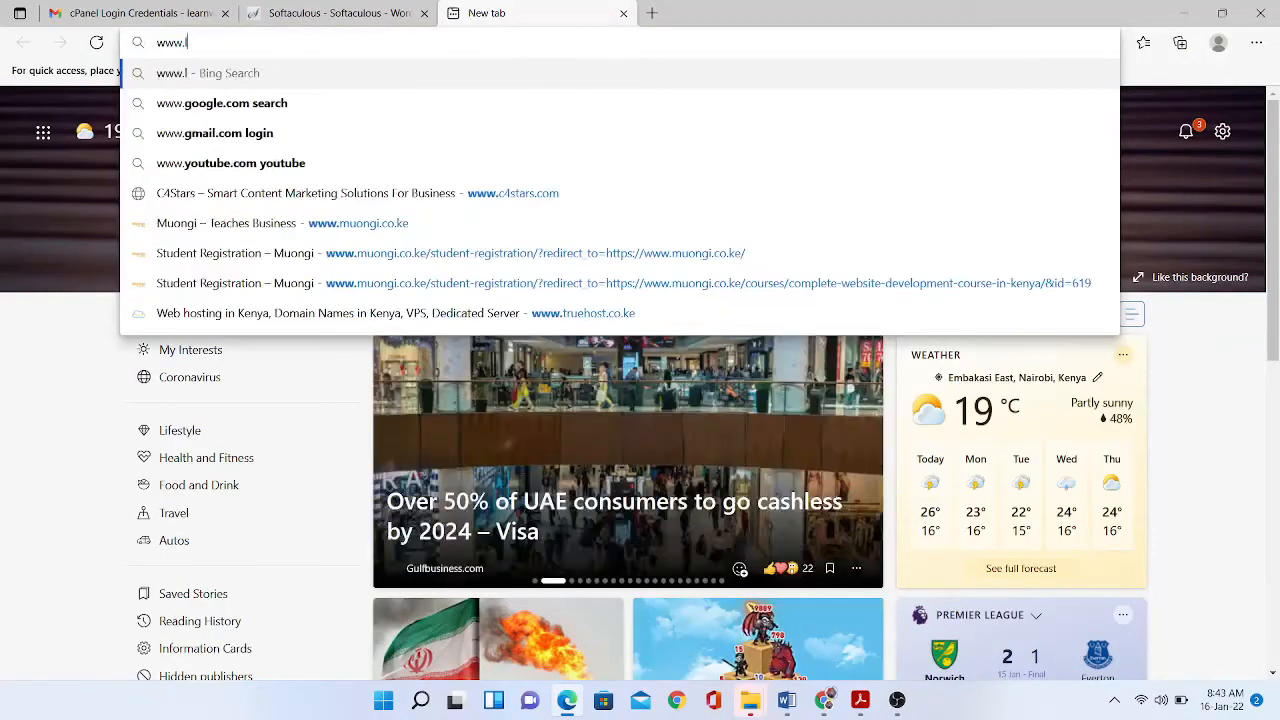
- Load learnweb.co.ke/wp-admin in a new Edge tab to reach the admin Dashboard
text(earnwe)
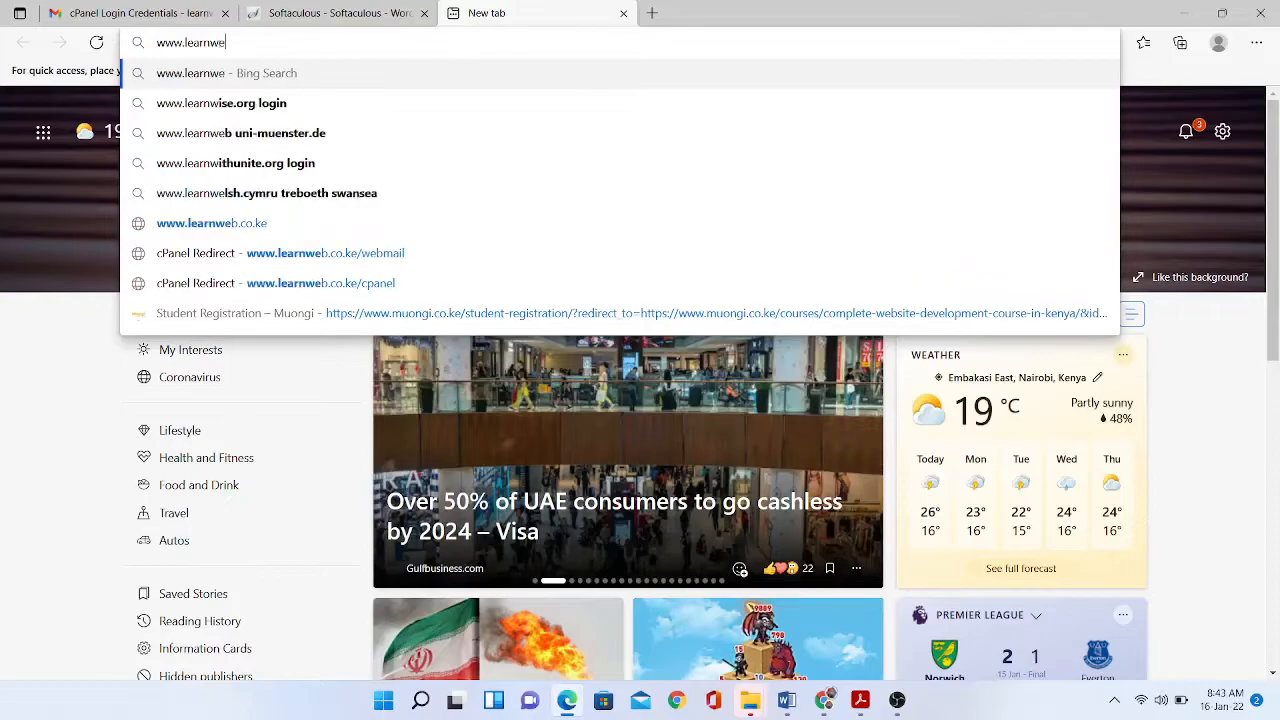
text(b.co.ke)
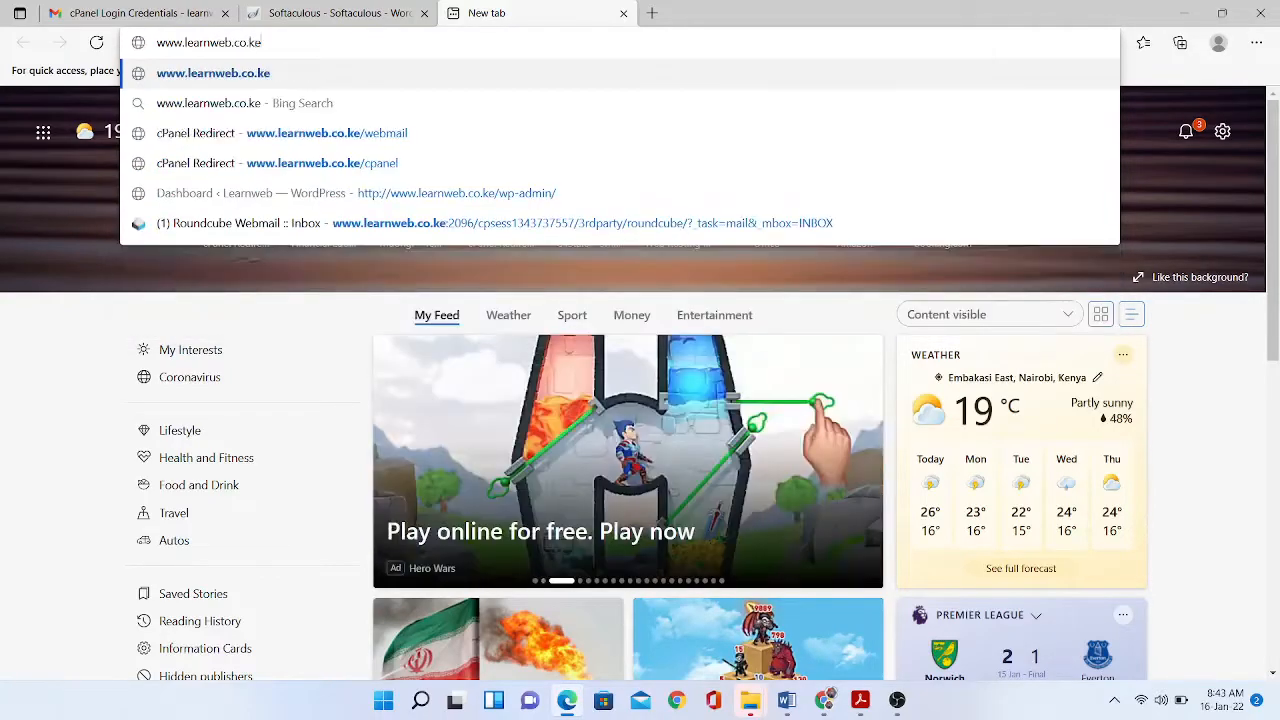
text(/wp-admin)
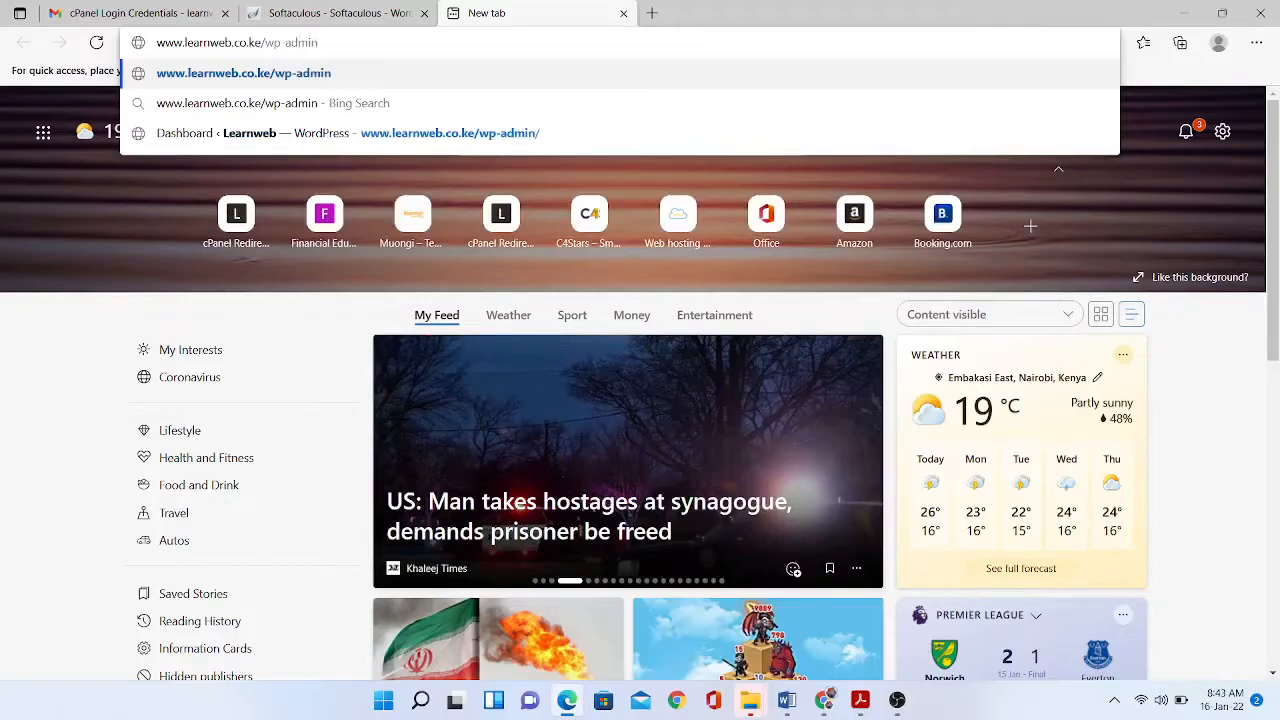
key(Return)
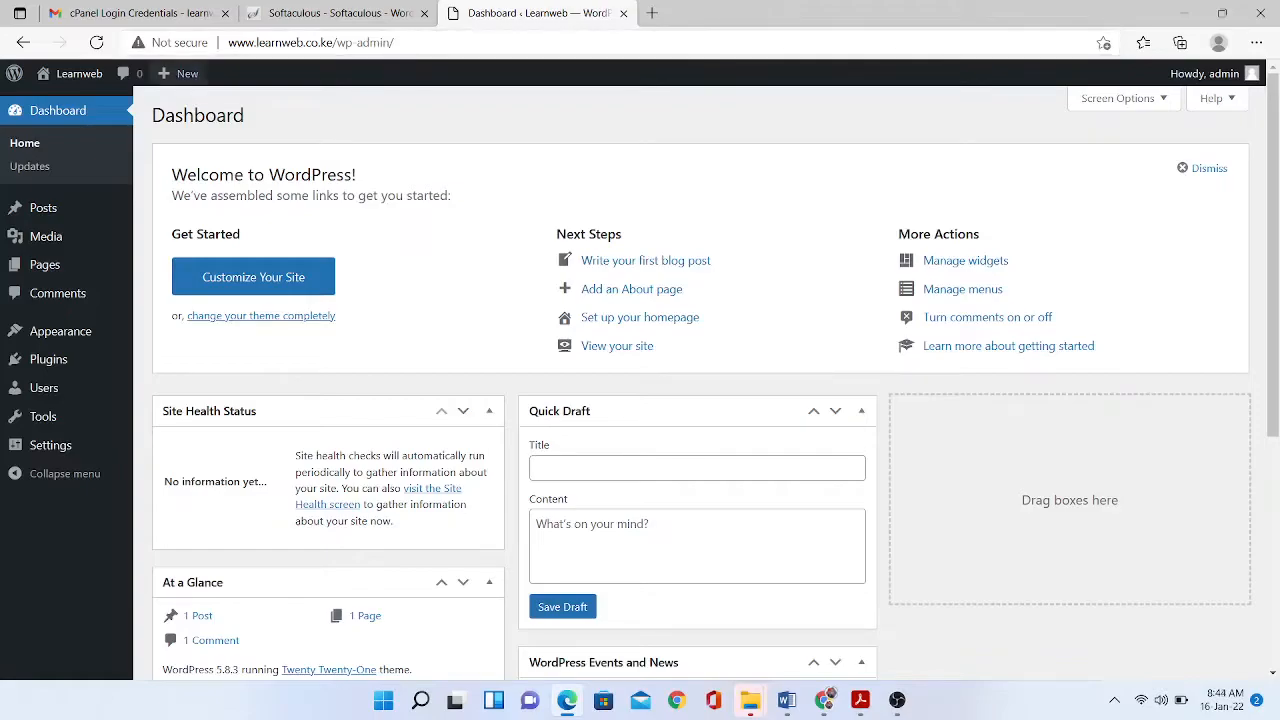
mouse_move(70, 74)
click(57, 103)
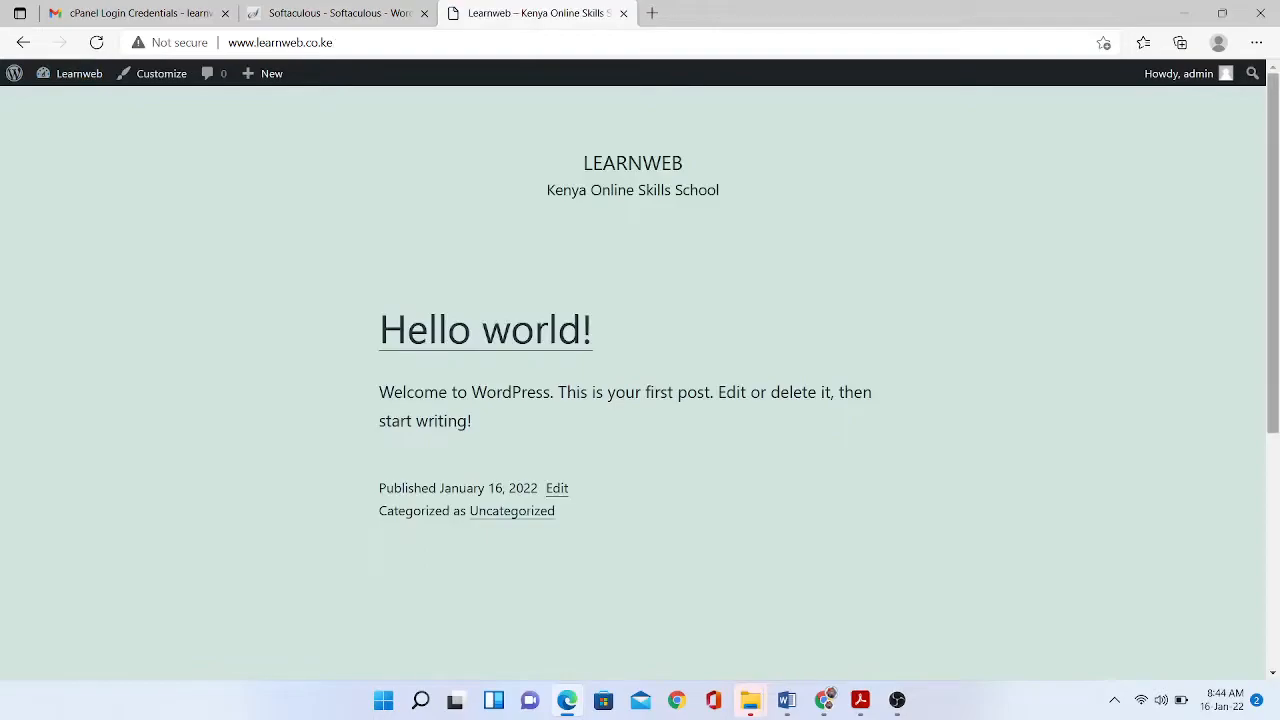
scroll(640, 380, down, 2)
scroll(640, 380, down, 3)
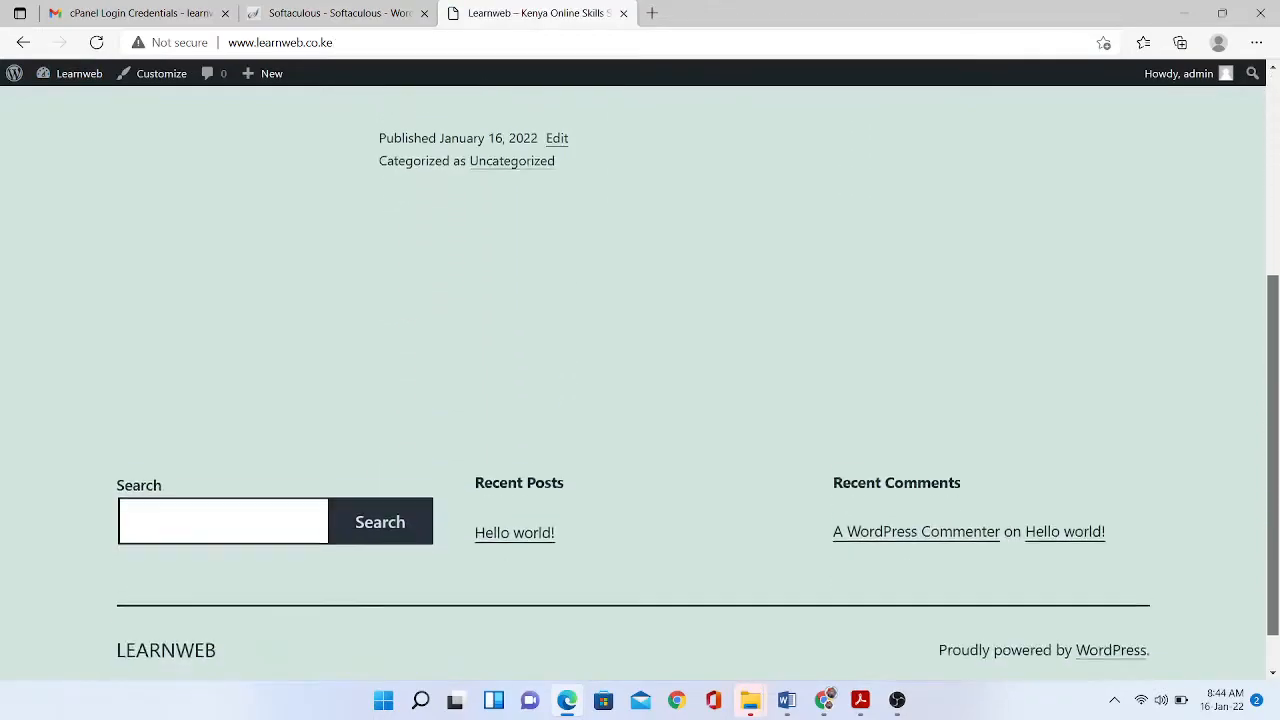
scroll(640, 380, up, 5)
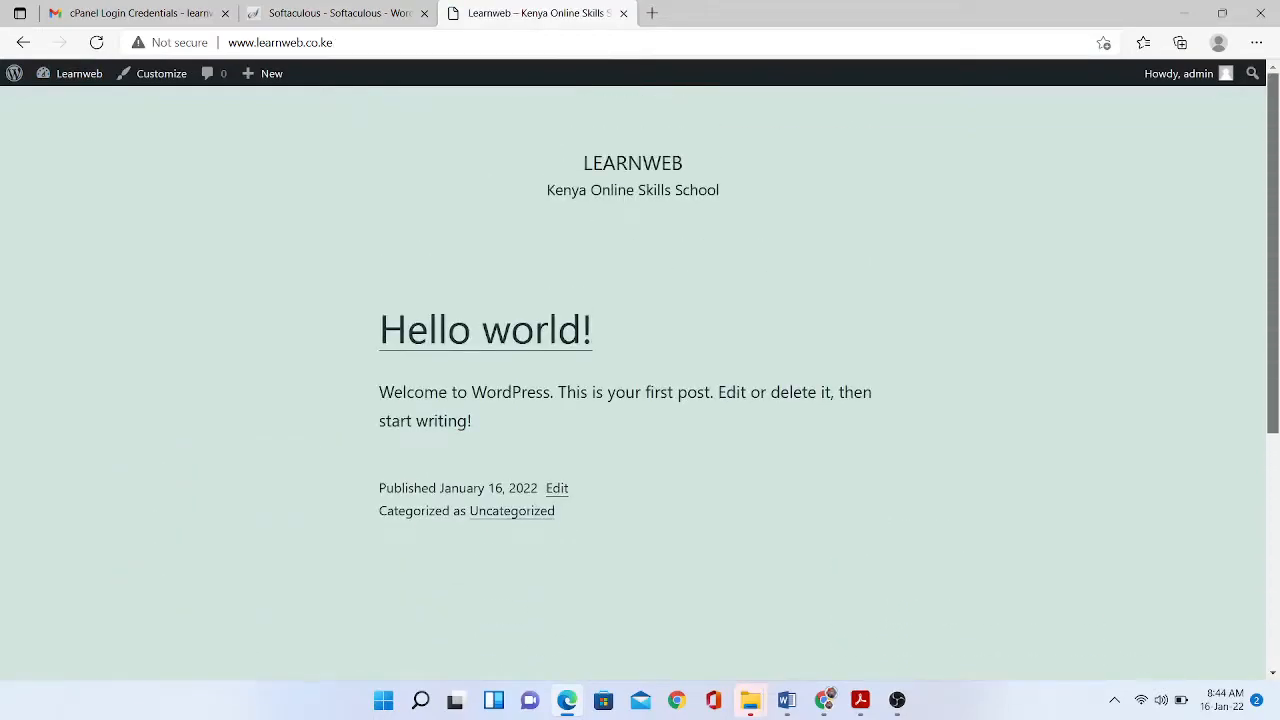
scroll(640, 380, down, 5)
scroll(640, 380, up, 5)
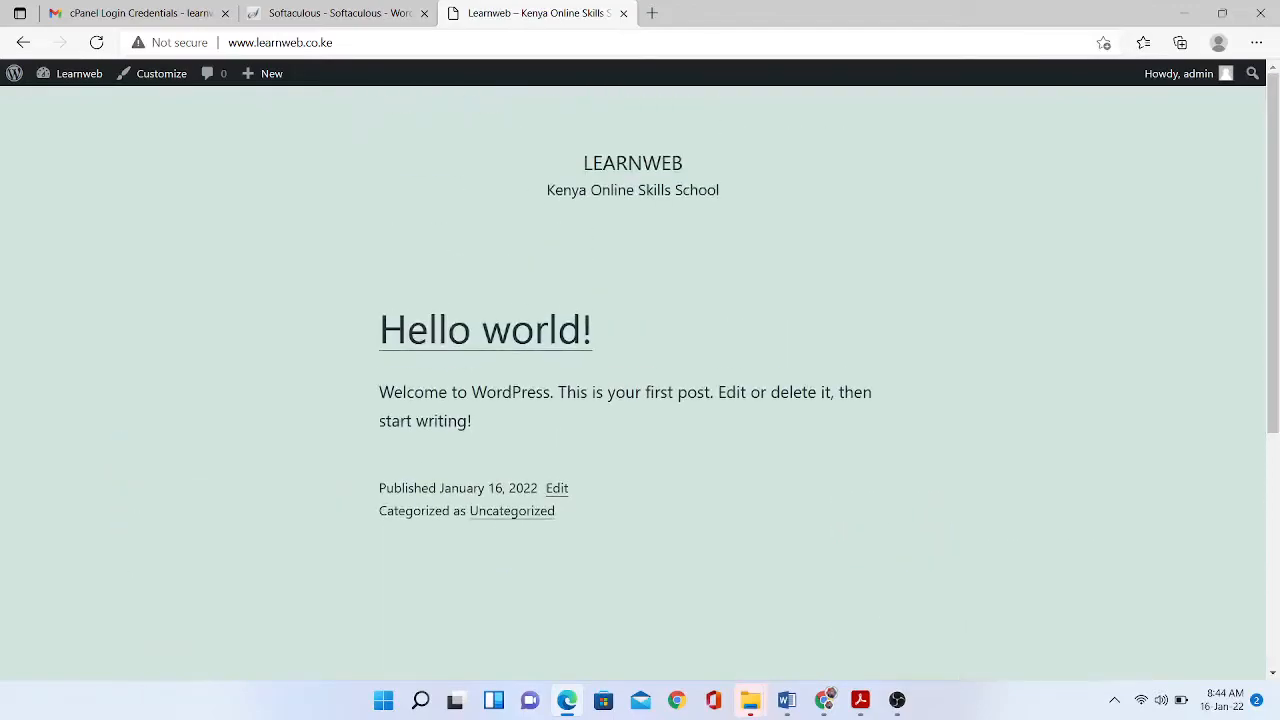
mouse_move(75, 73)
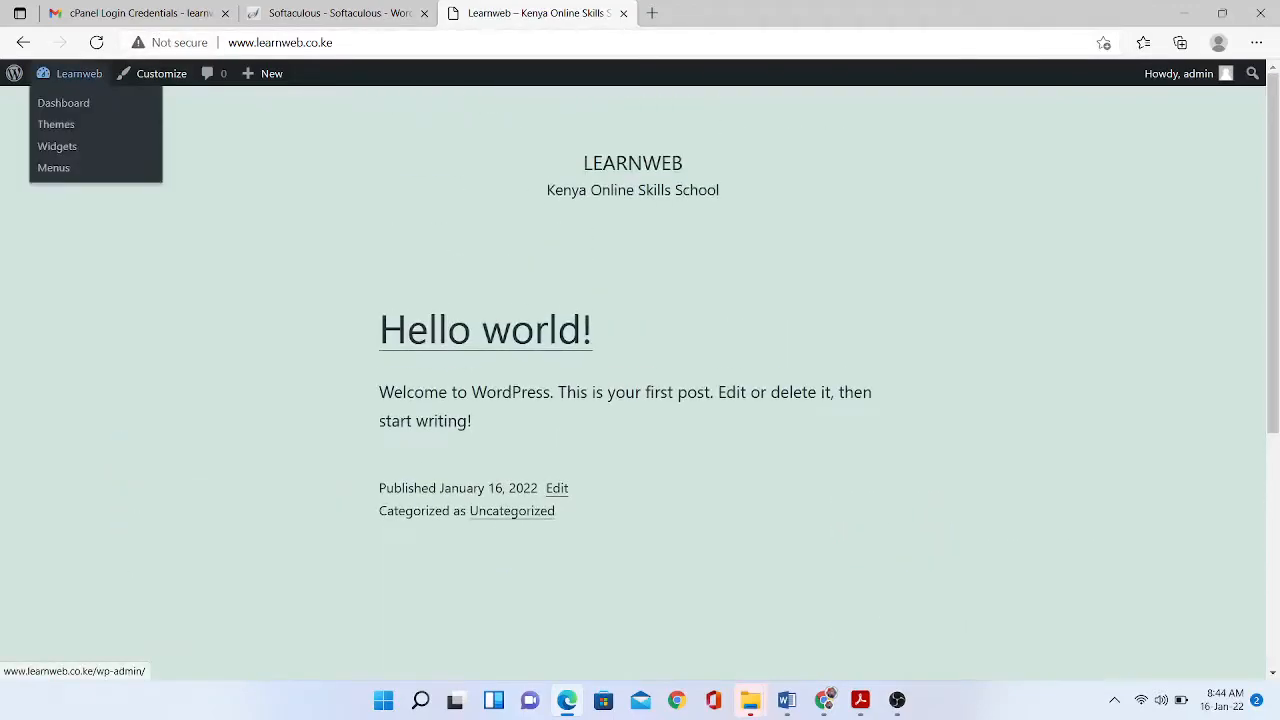
click(63, 103)
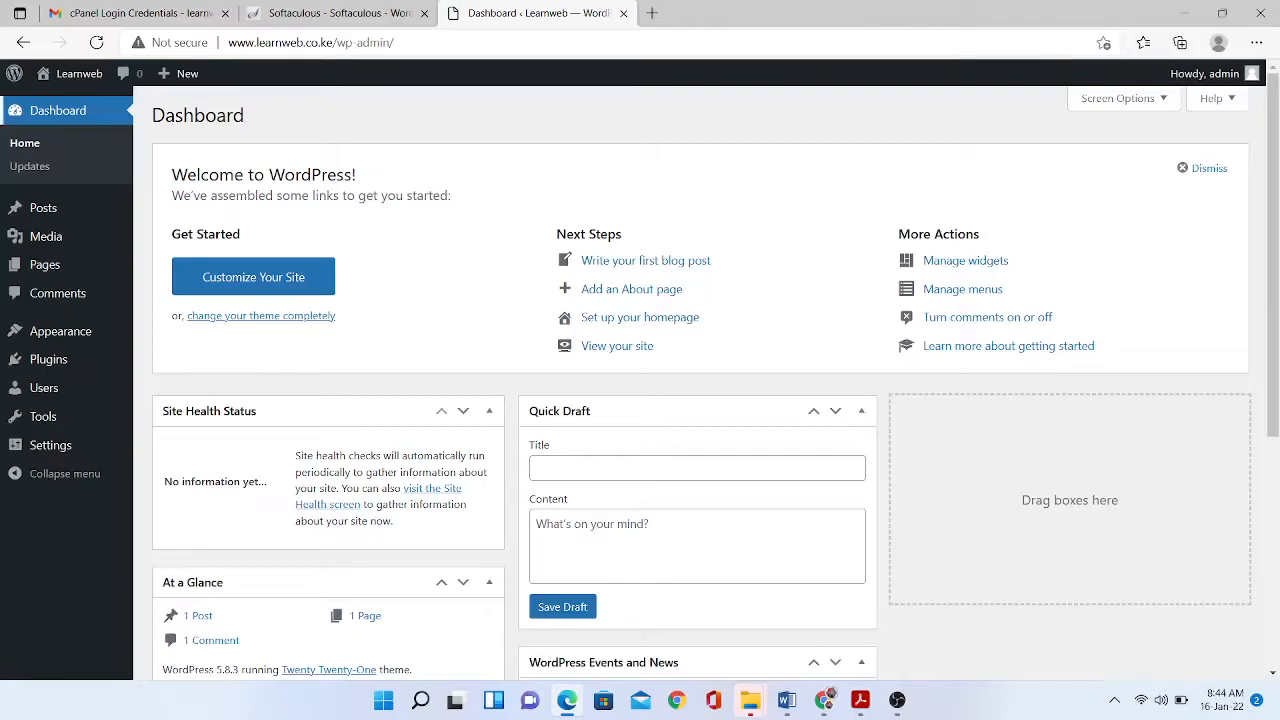
mouse_move(60, 331)
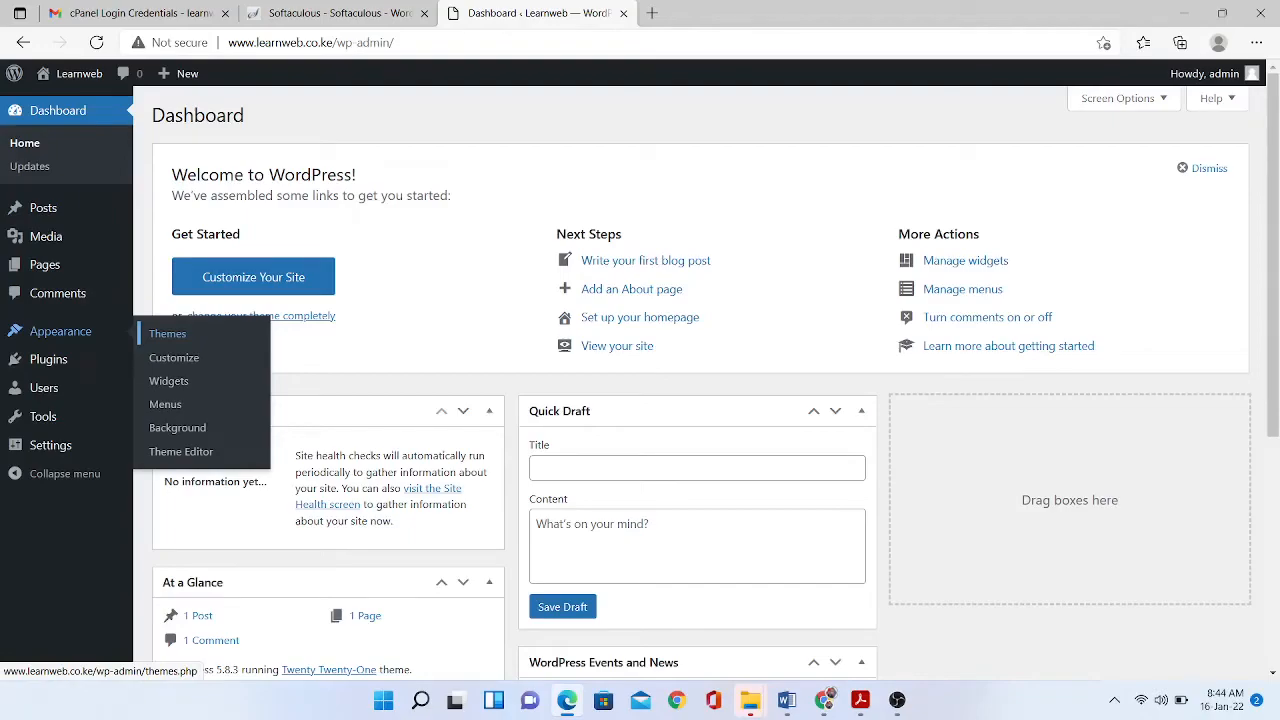
- View and close the Twenty Nineteen theme details on the installed themes page
click(167, 333)
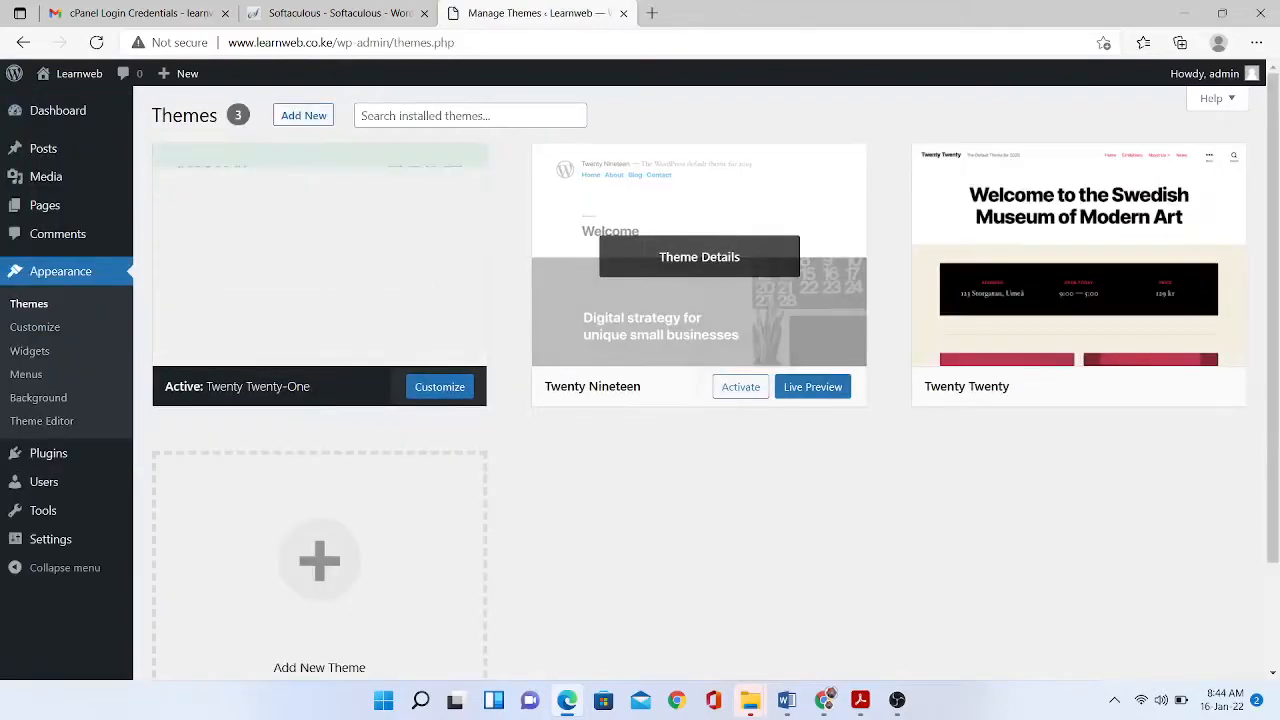
click(699, 270)
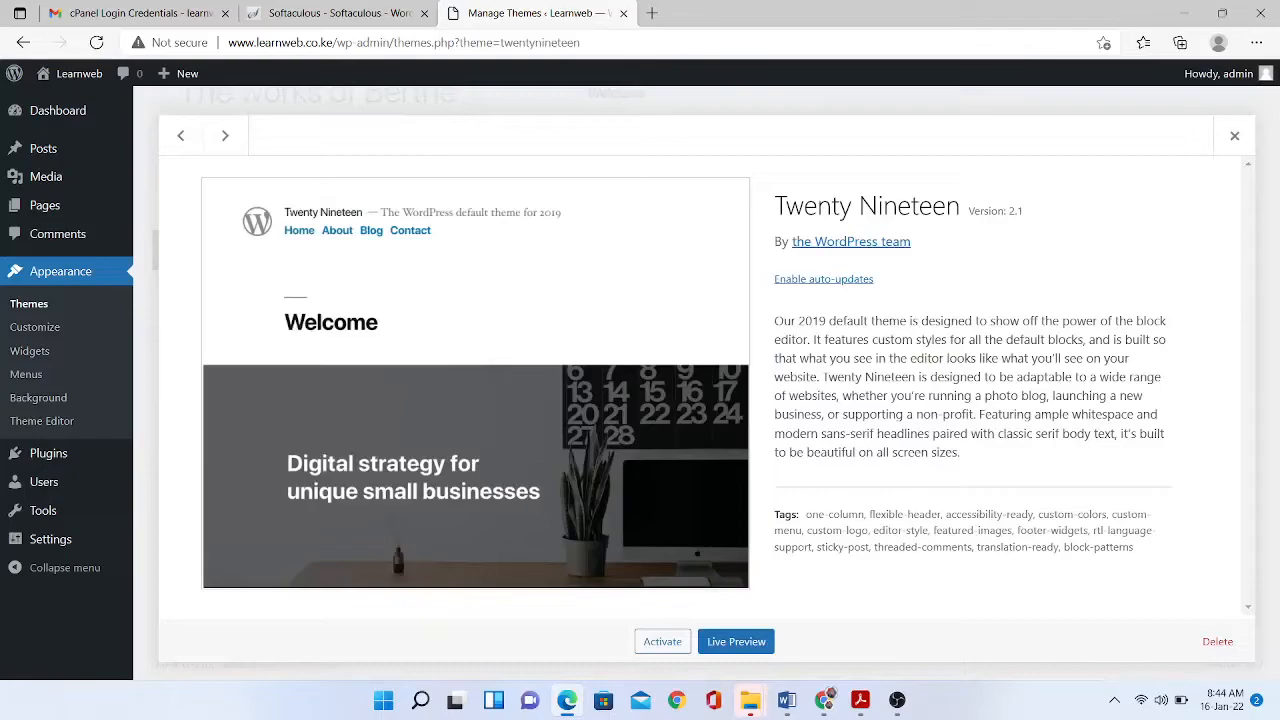
click(1234, 135)
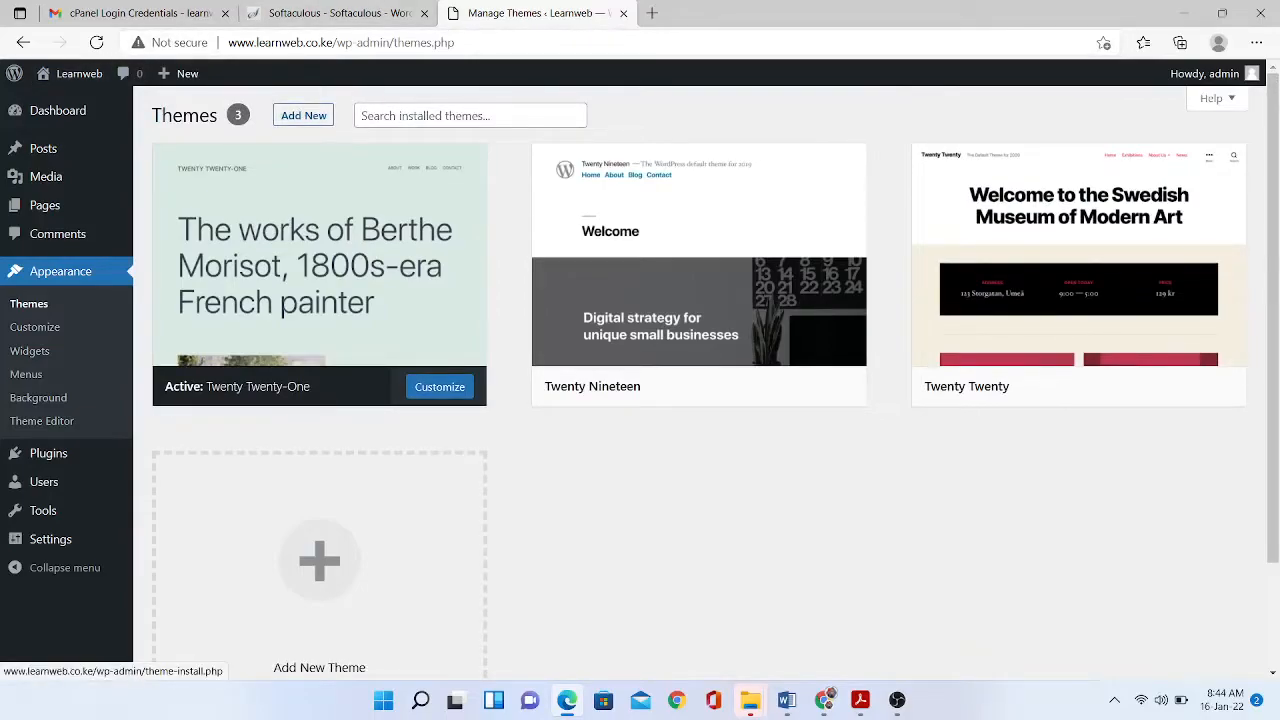
- Search the theme directory for 'astra' and install the Astra theme
click(303, 115)
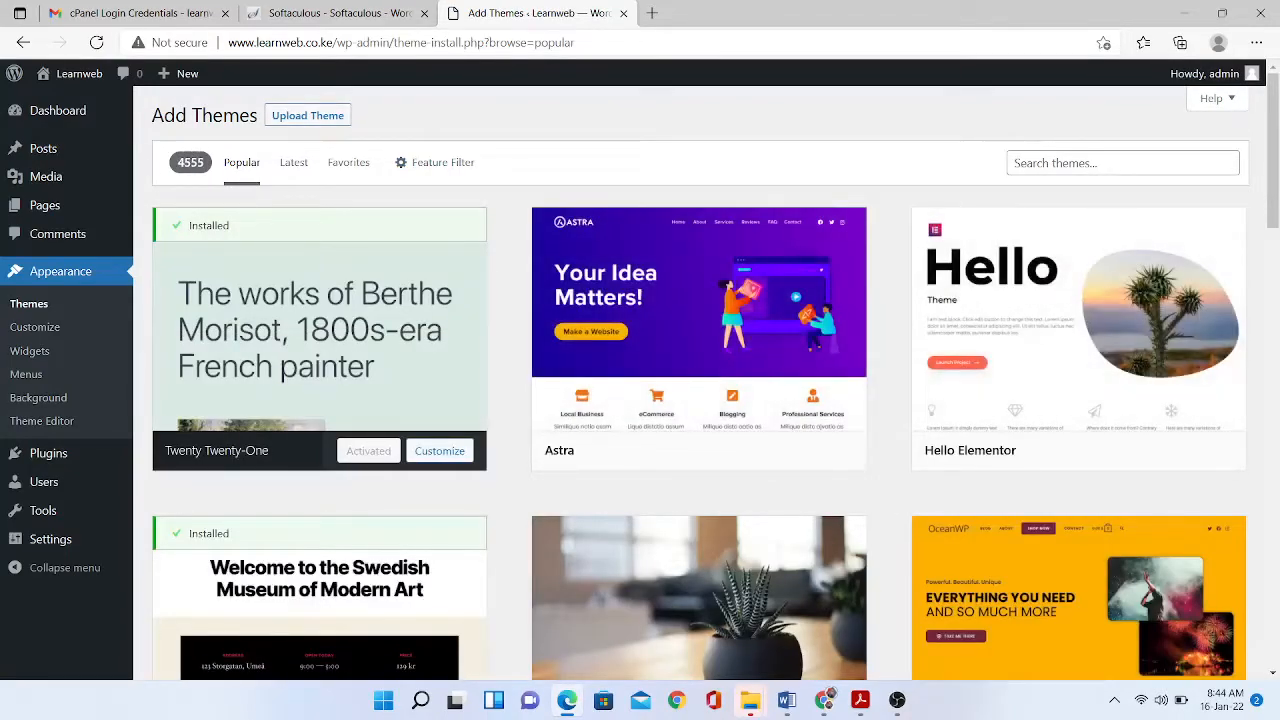
click(1105, 163)
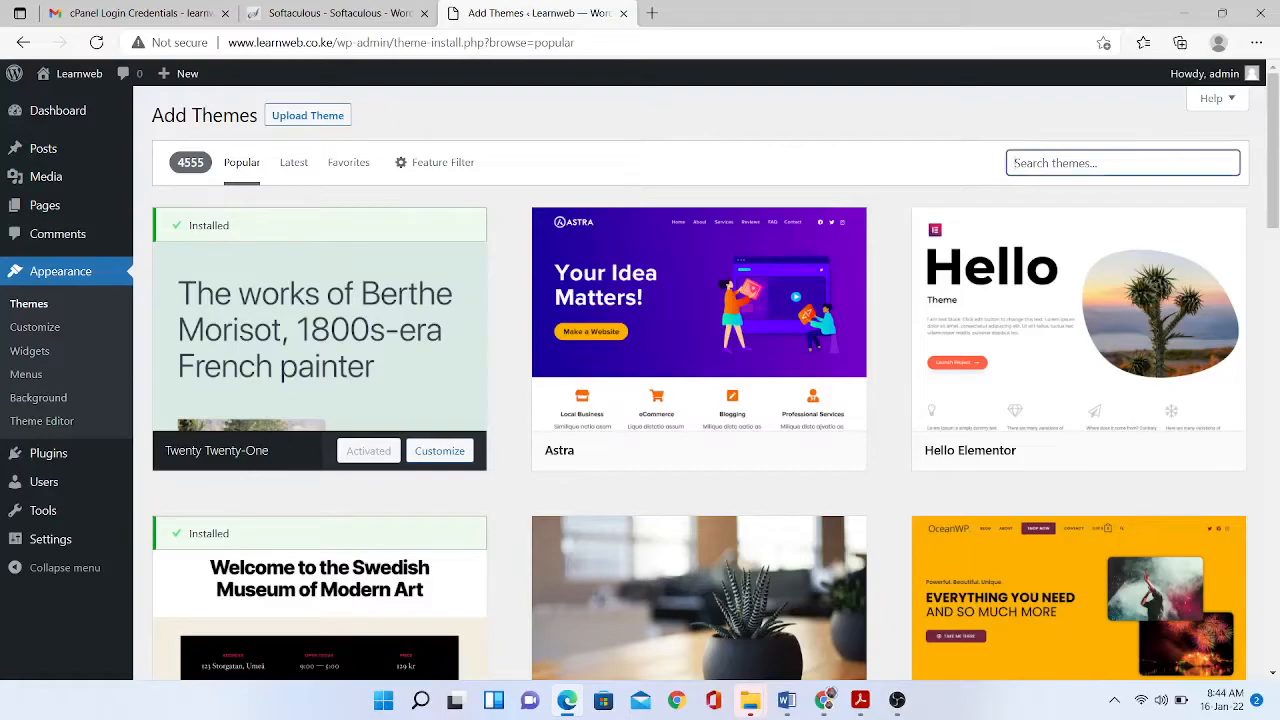
text(astra)
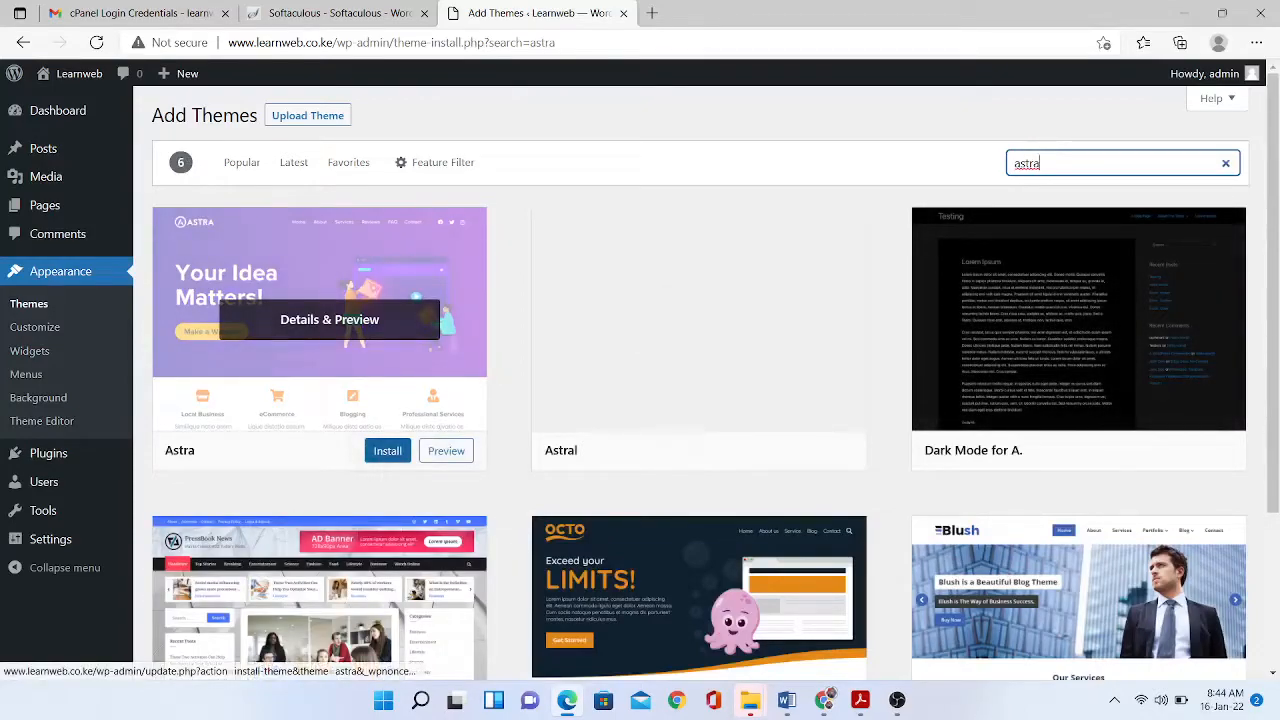
click(387, 450)
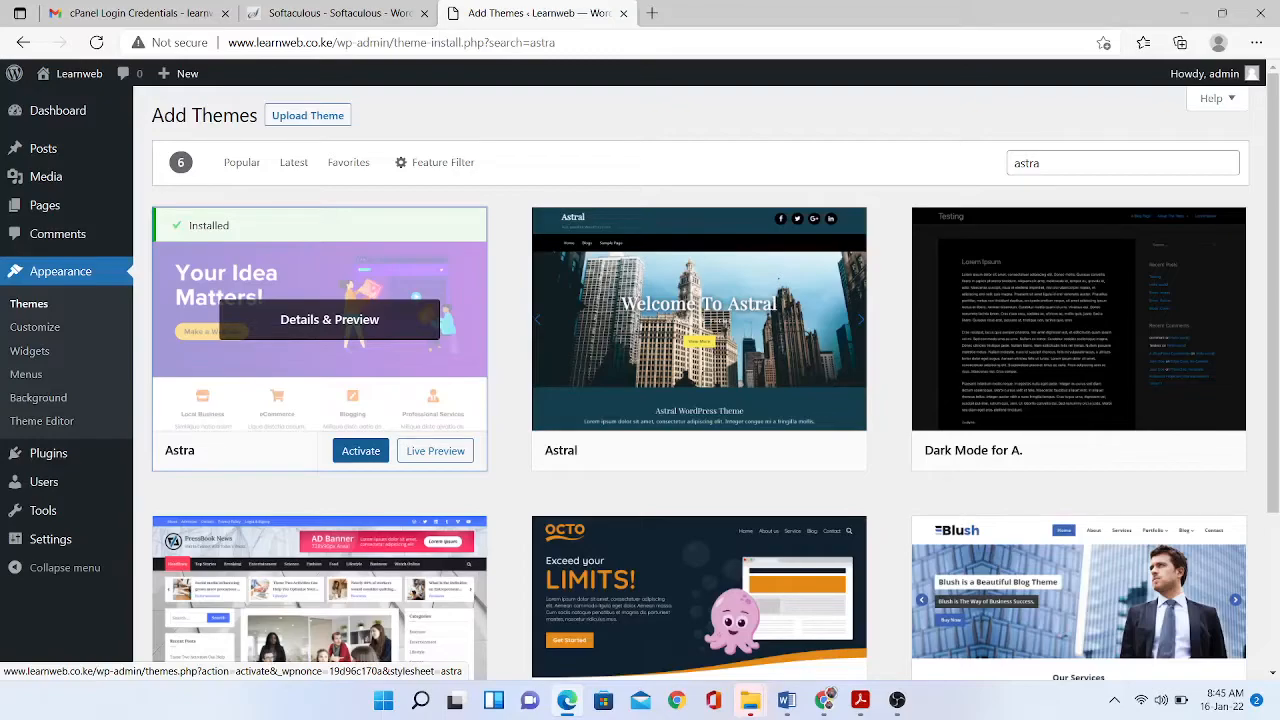
- Activate Astra and open the live site in a new tab
click(360, 451)
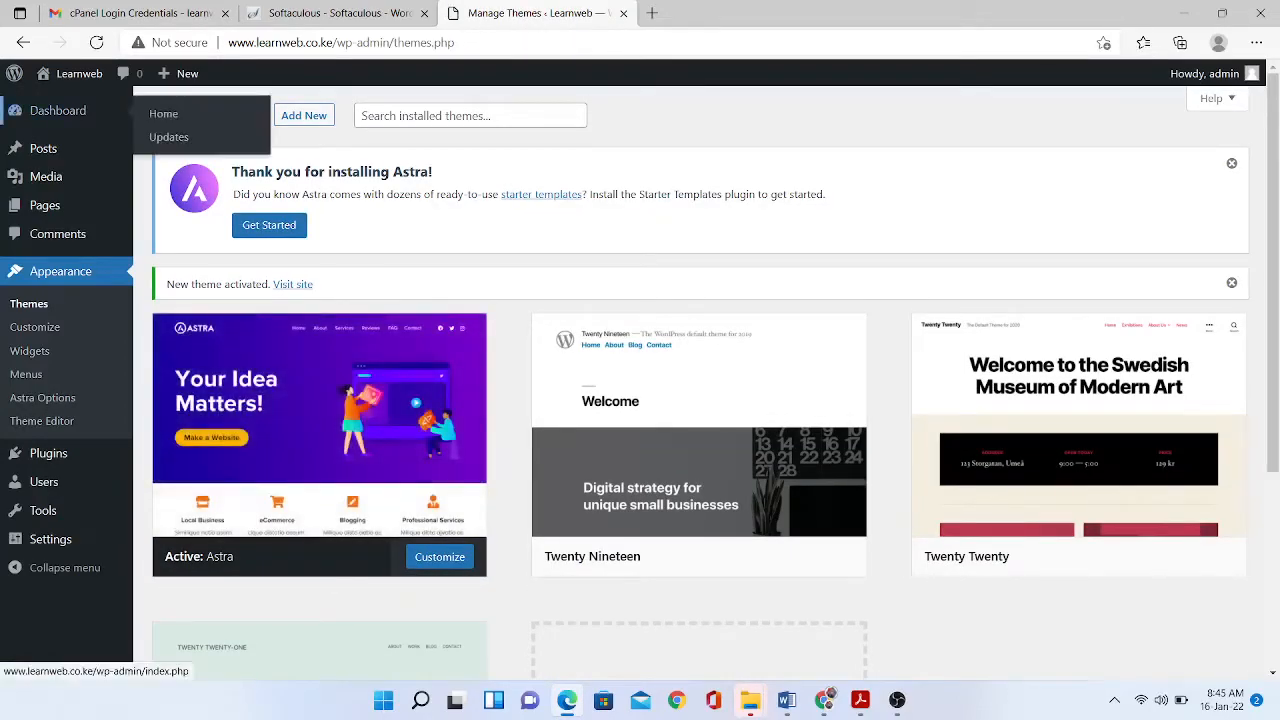
mouse_move(70, 73)
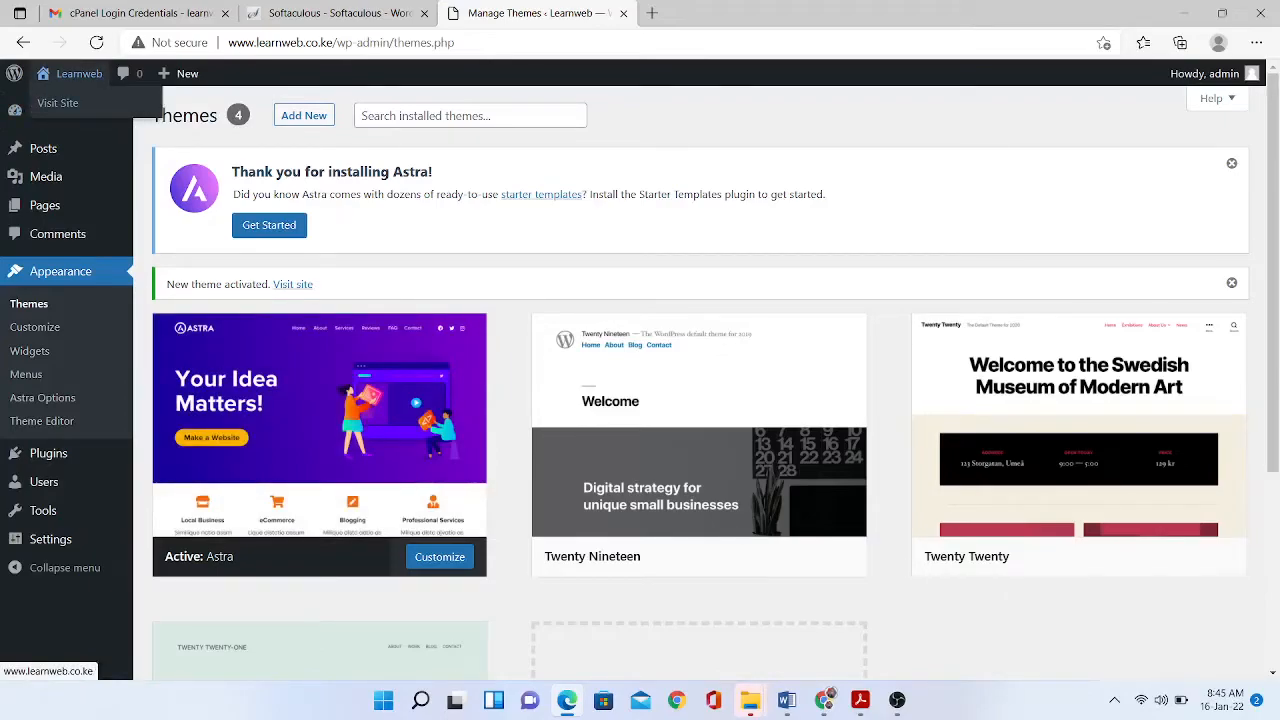
right_click(60, 102)
click(140, 117)
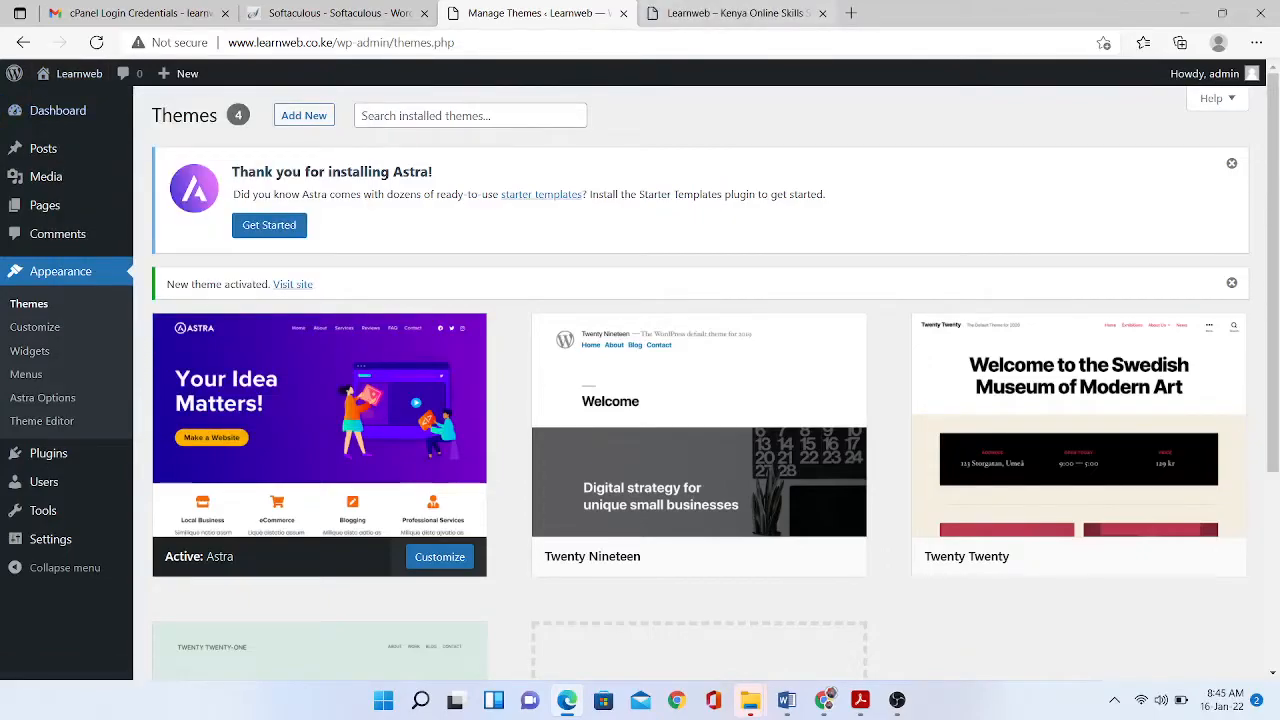
- Scroll through the restyled homepage, then return to the Themes page
click(738, 13)
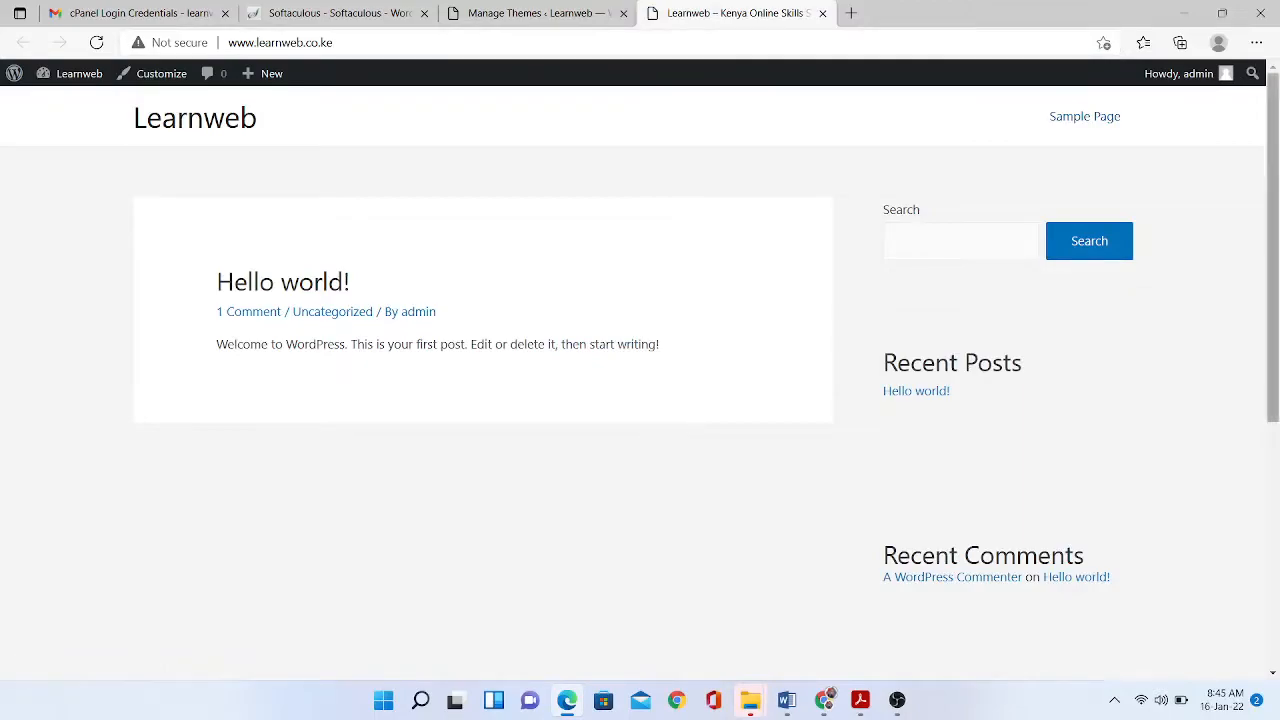
scroll(640, 400, down, 5)
scroll(640, 400, up, 5)
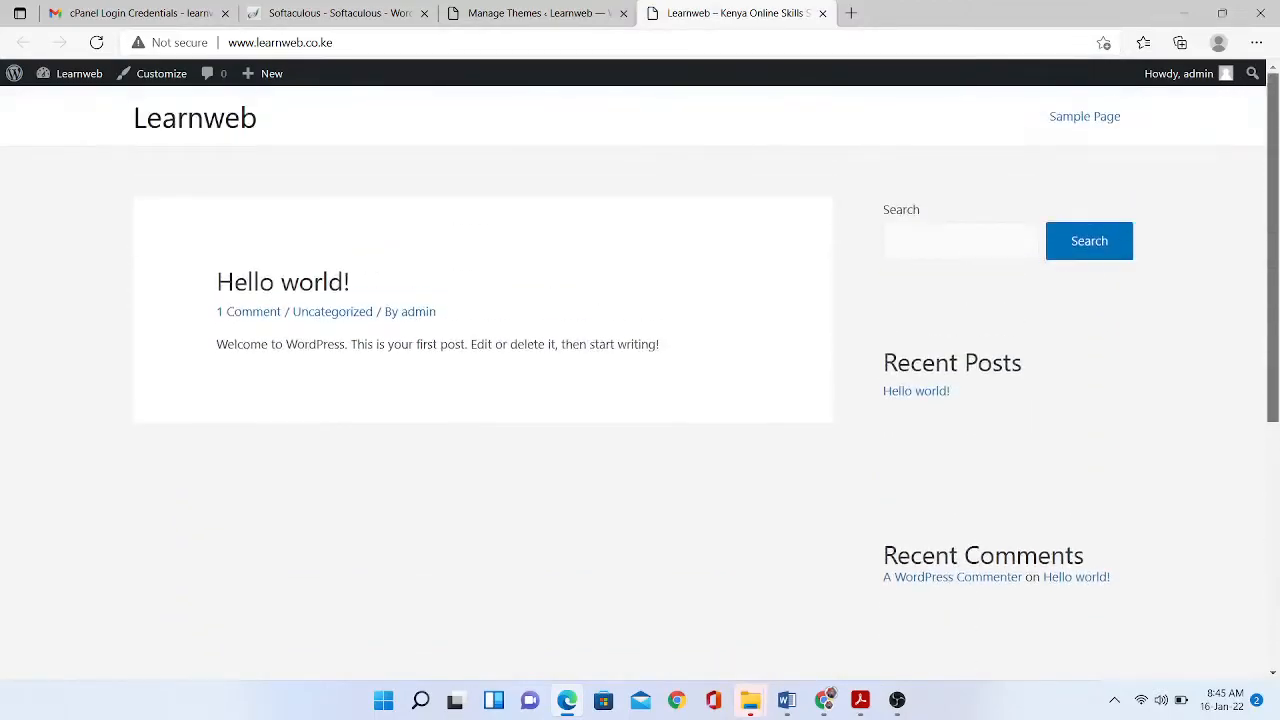
scroll(640, 400, down, 5)
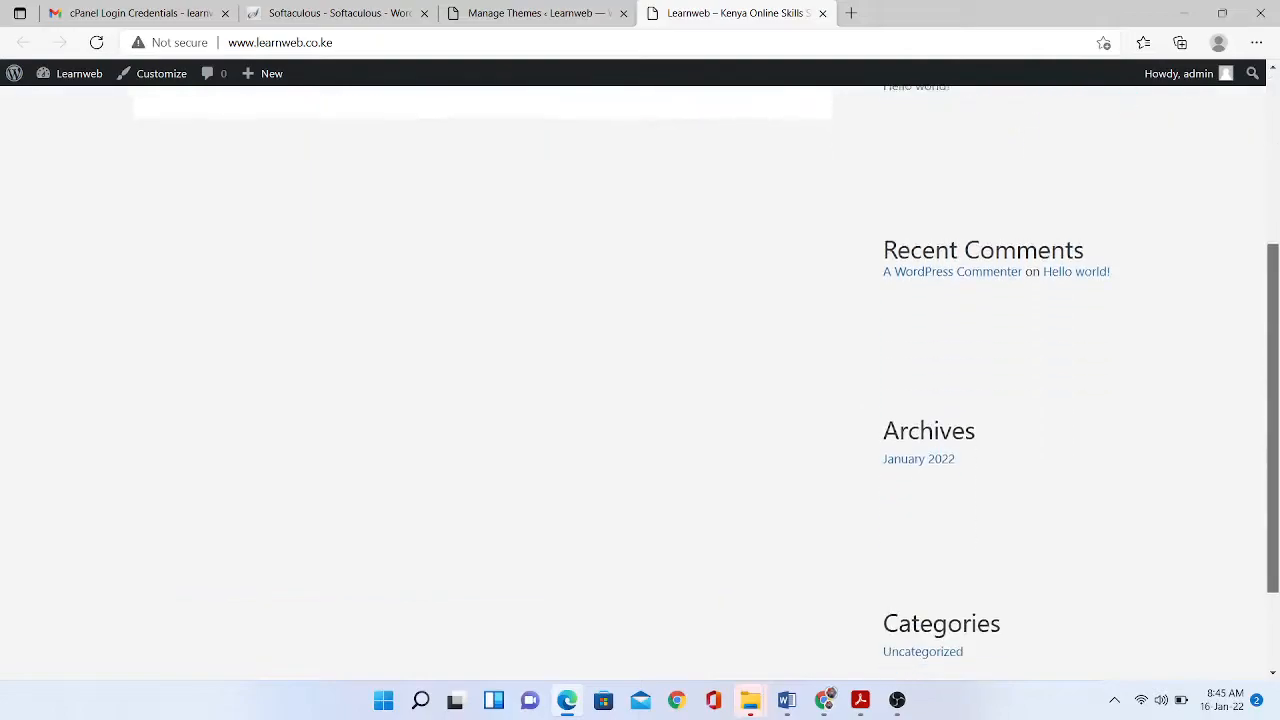
scroll(640, 400, up, 5)
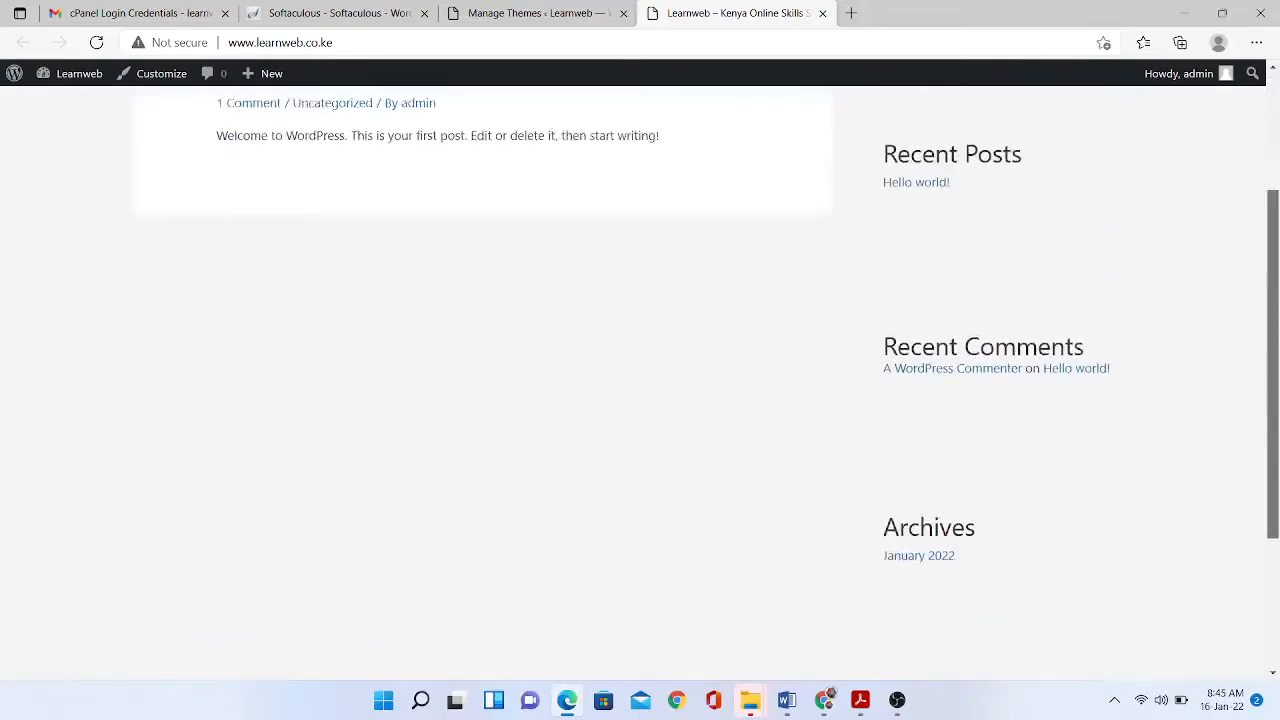
click(540, 13)
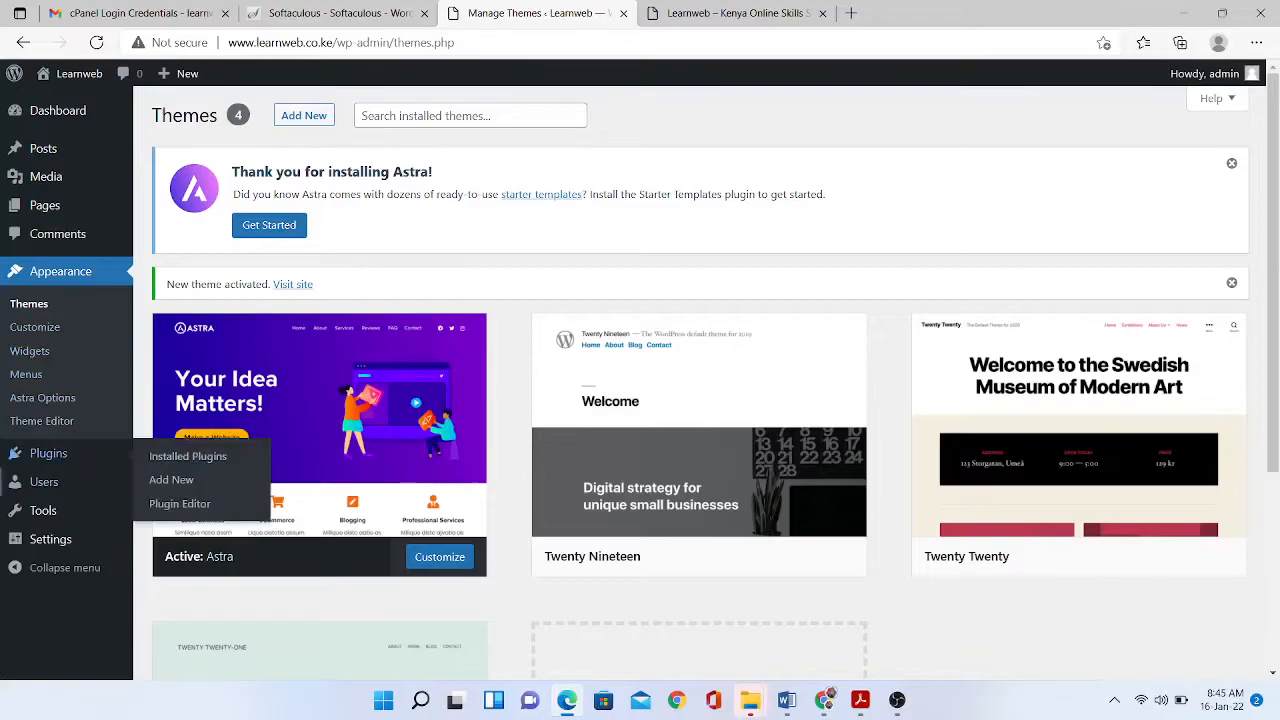
- Search the plugin directory for 'elementor' and install Elementor Website Builder
mouse_move(48, 453)
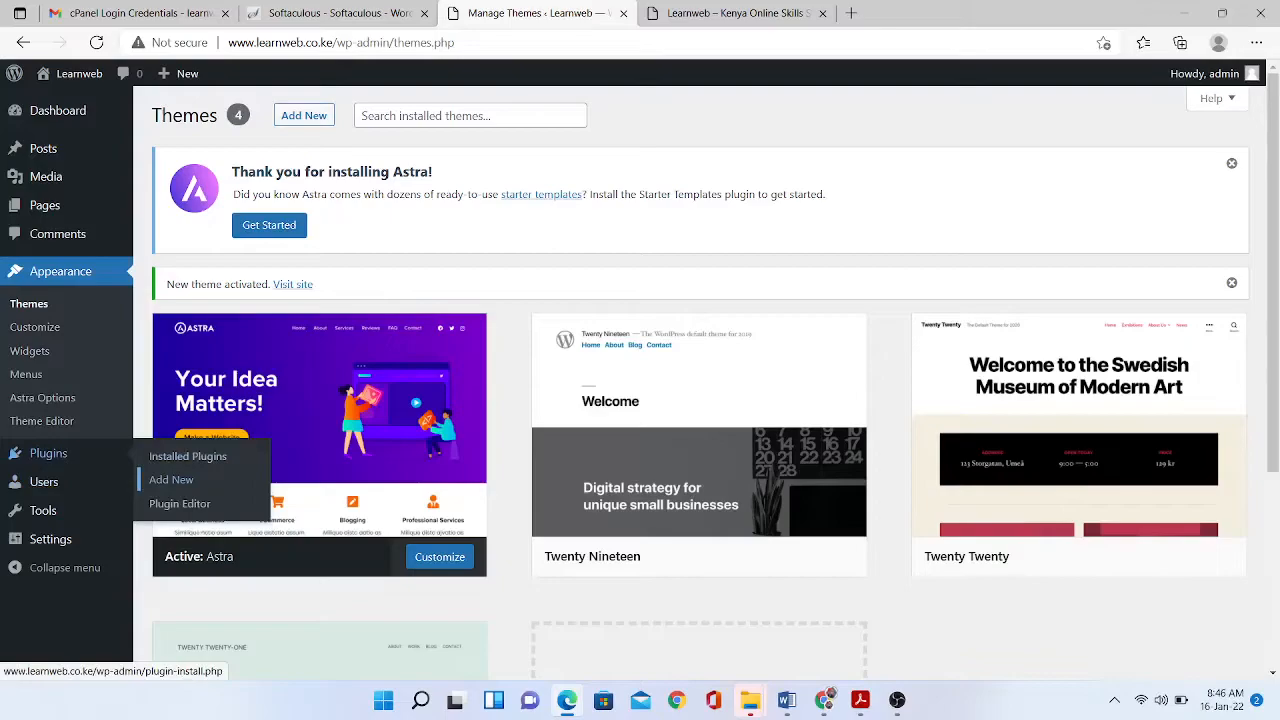
click(171, 480)
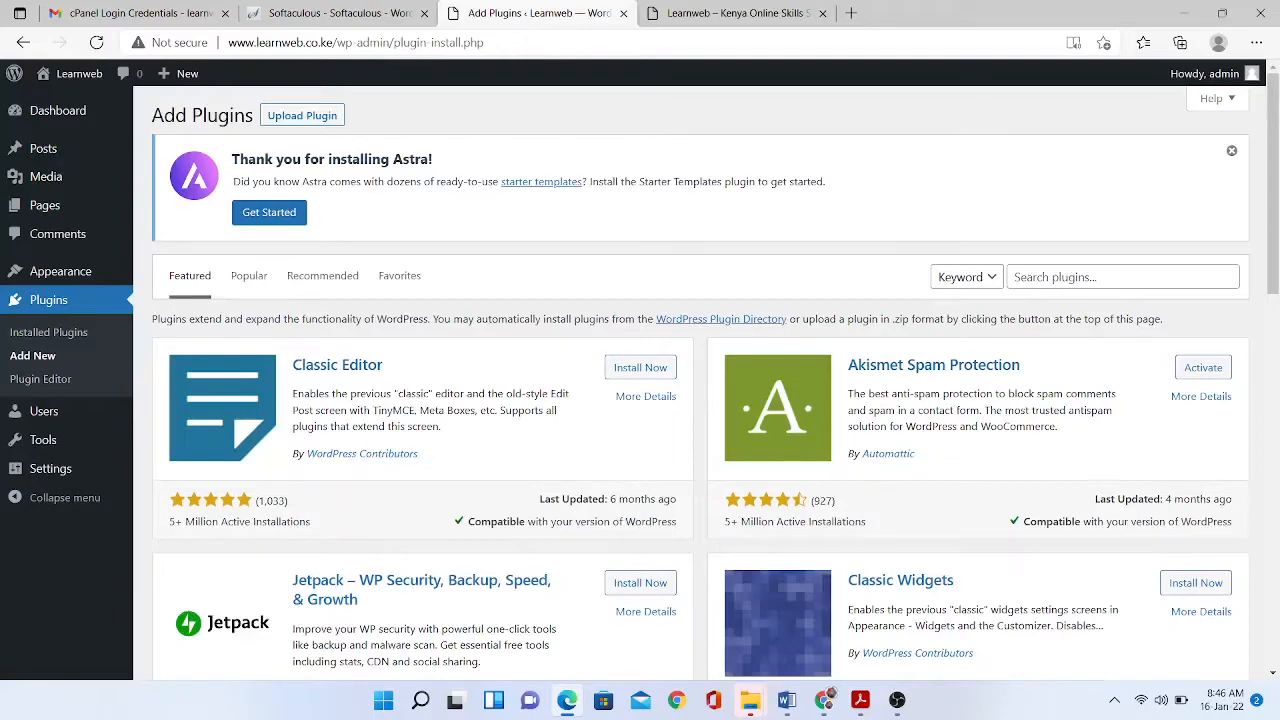
click(1122, 277)
text(ele)
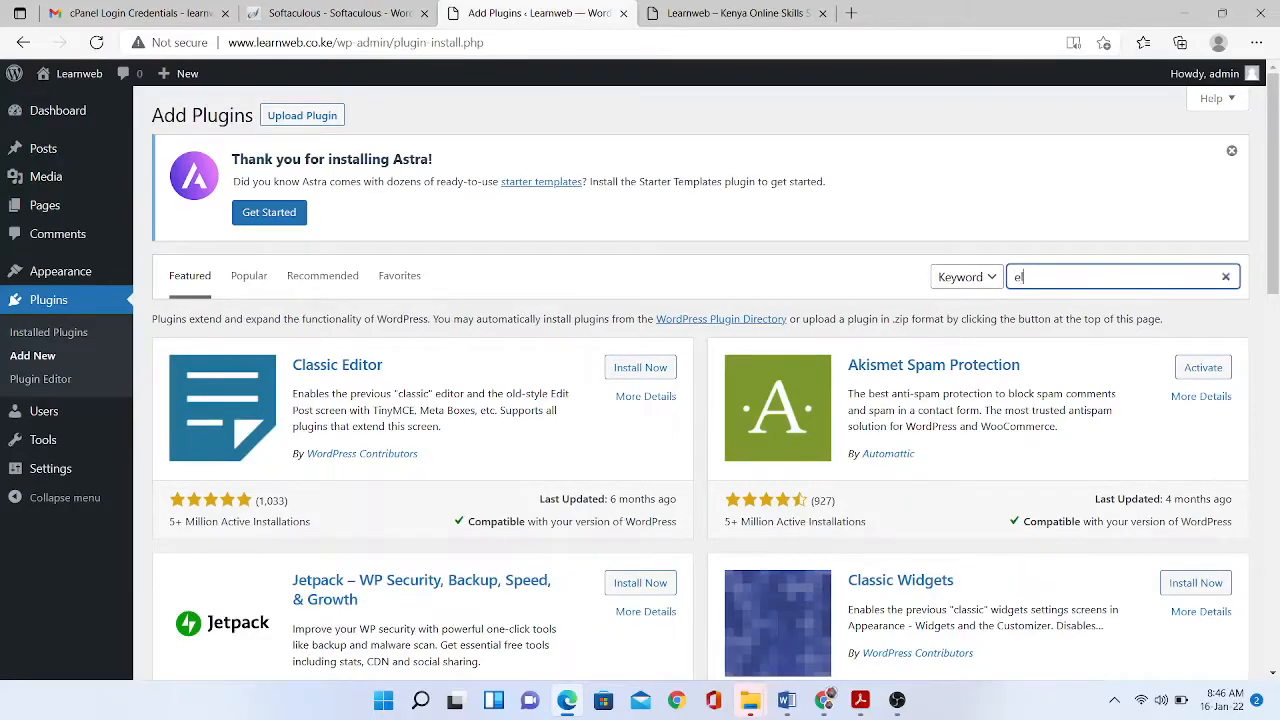
text(mentor)
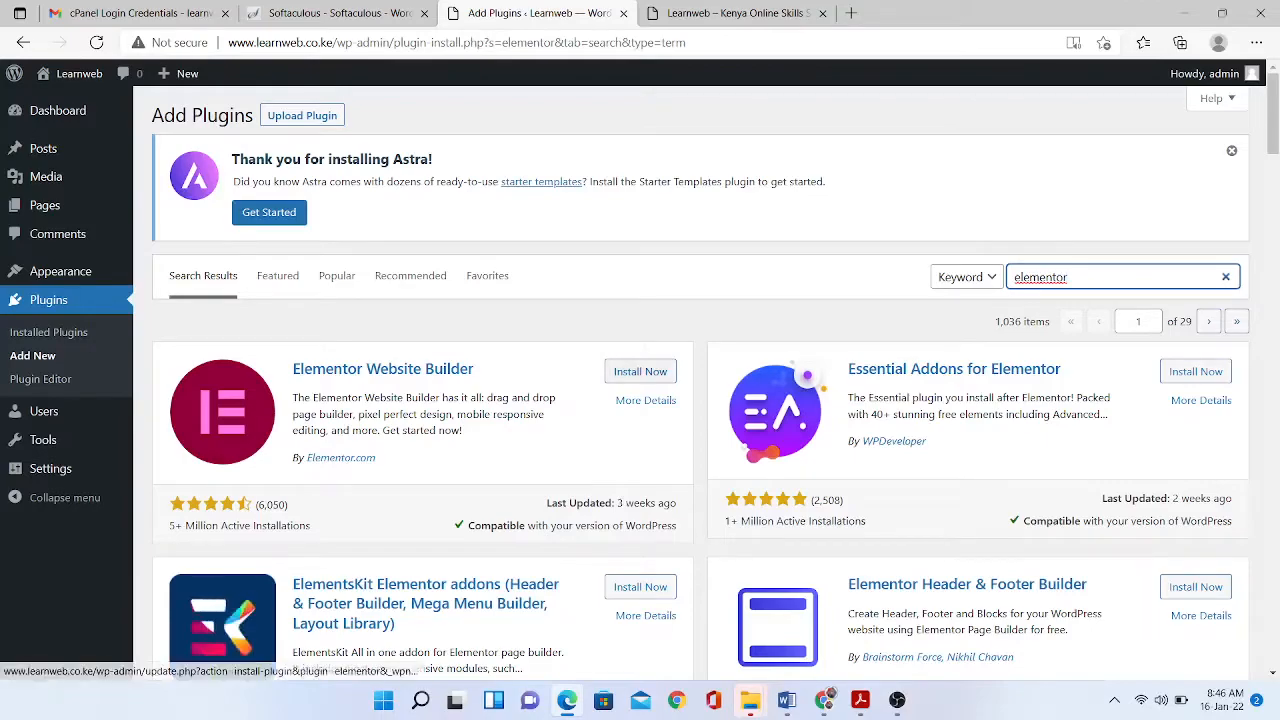
click(640, 371)
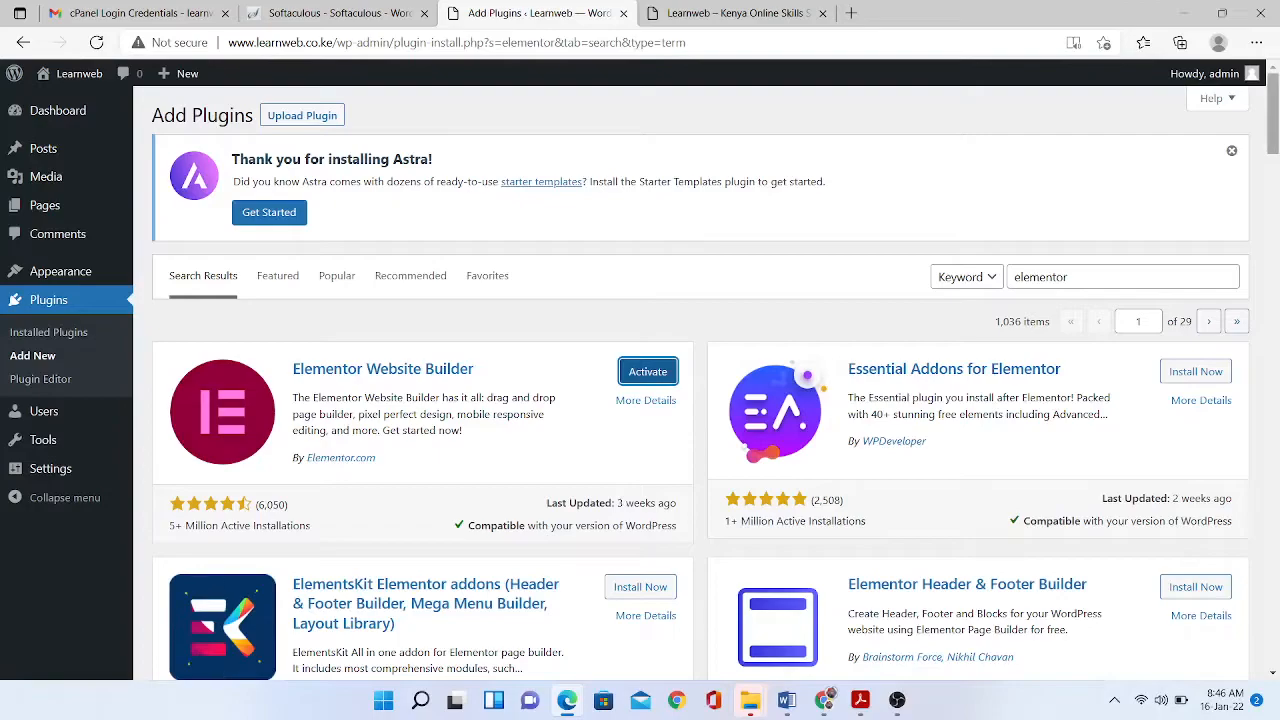
scroll(700, 400, down, 3)
scroll(1195, 240, down, 1)
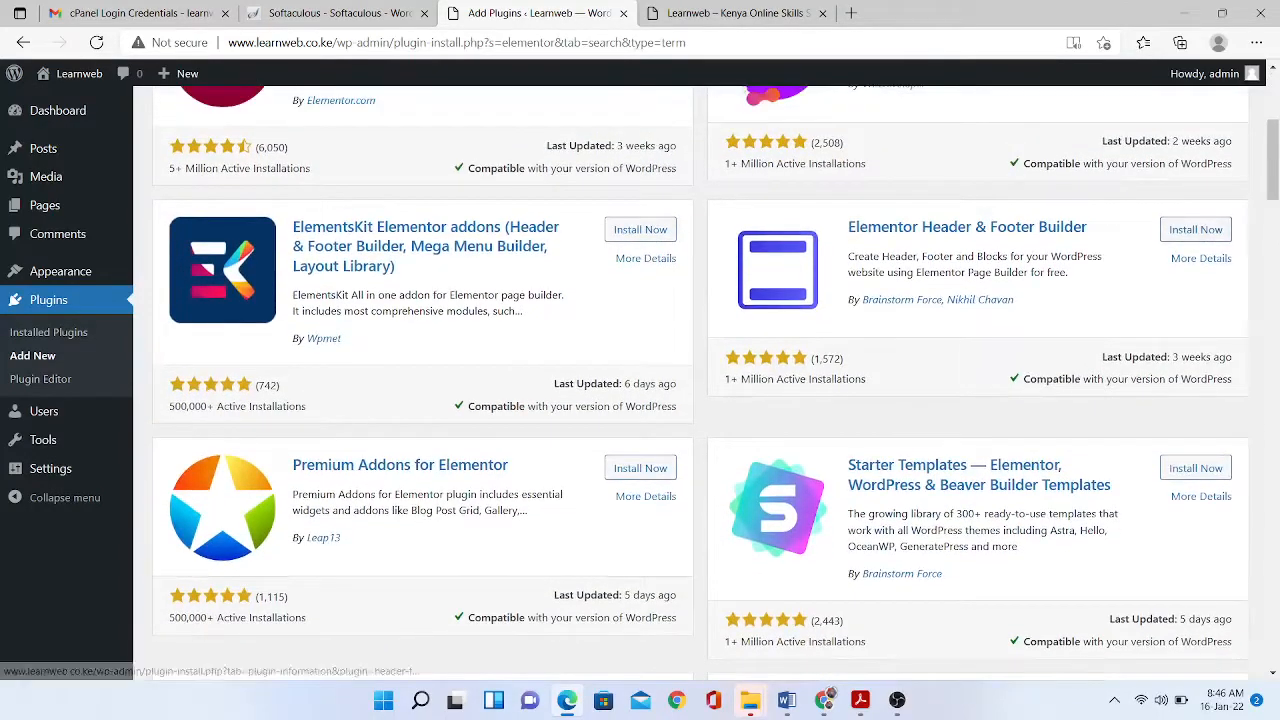
- Install Elementor Header & Footer Builder and Starter Templates, then activate Starter Templates
click(1195, 229)
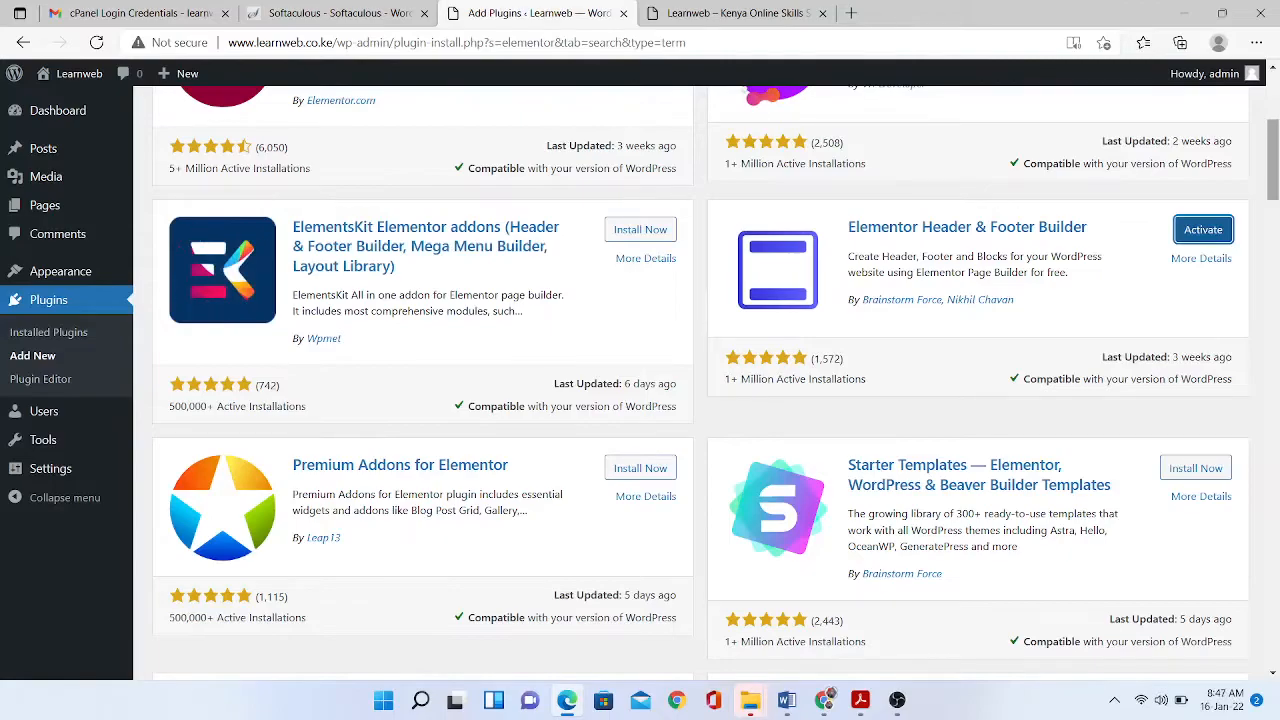
click(1195, 468)
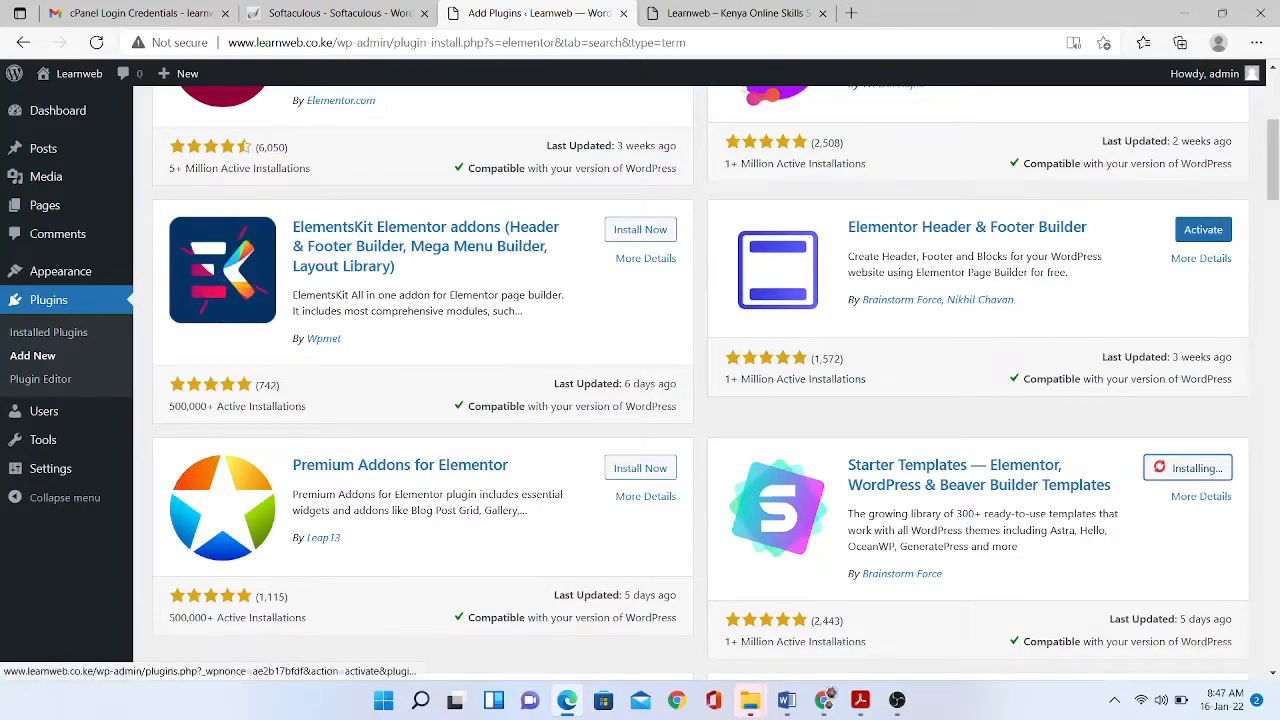
click(1203, 468)
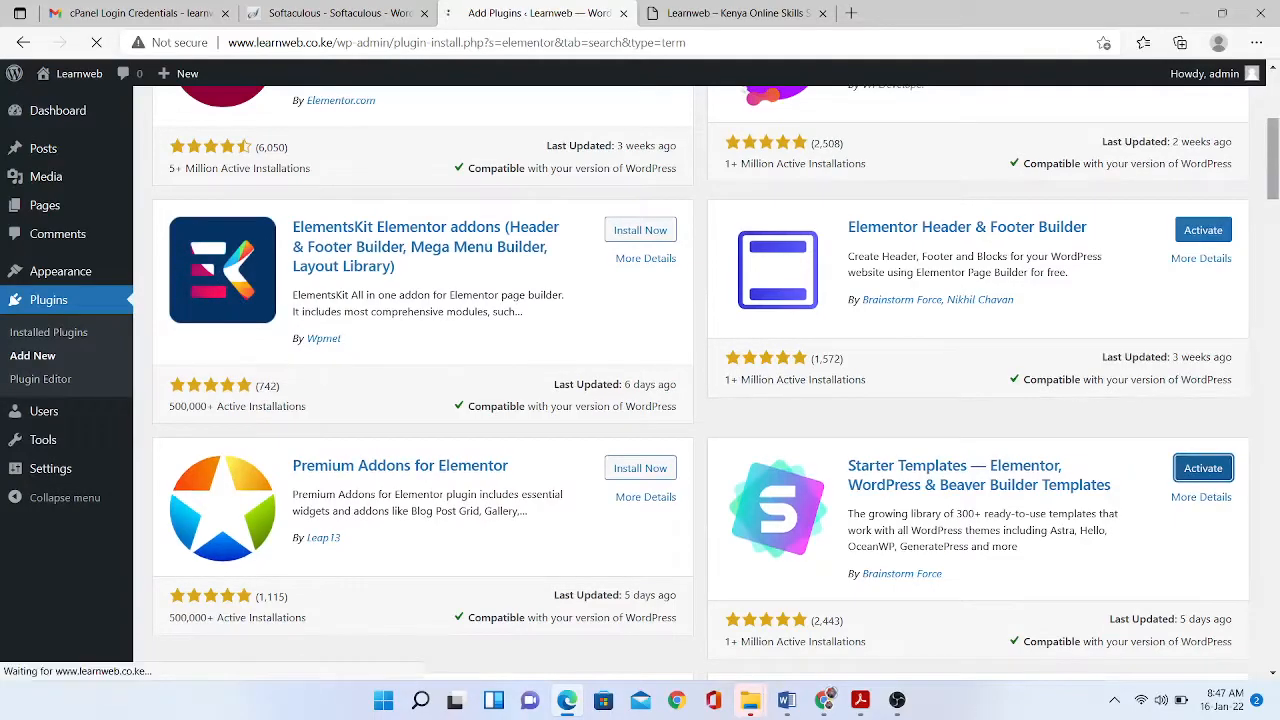
scroll(1203, 468, down, 3)
scroll(700, 380, down, 1)
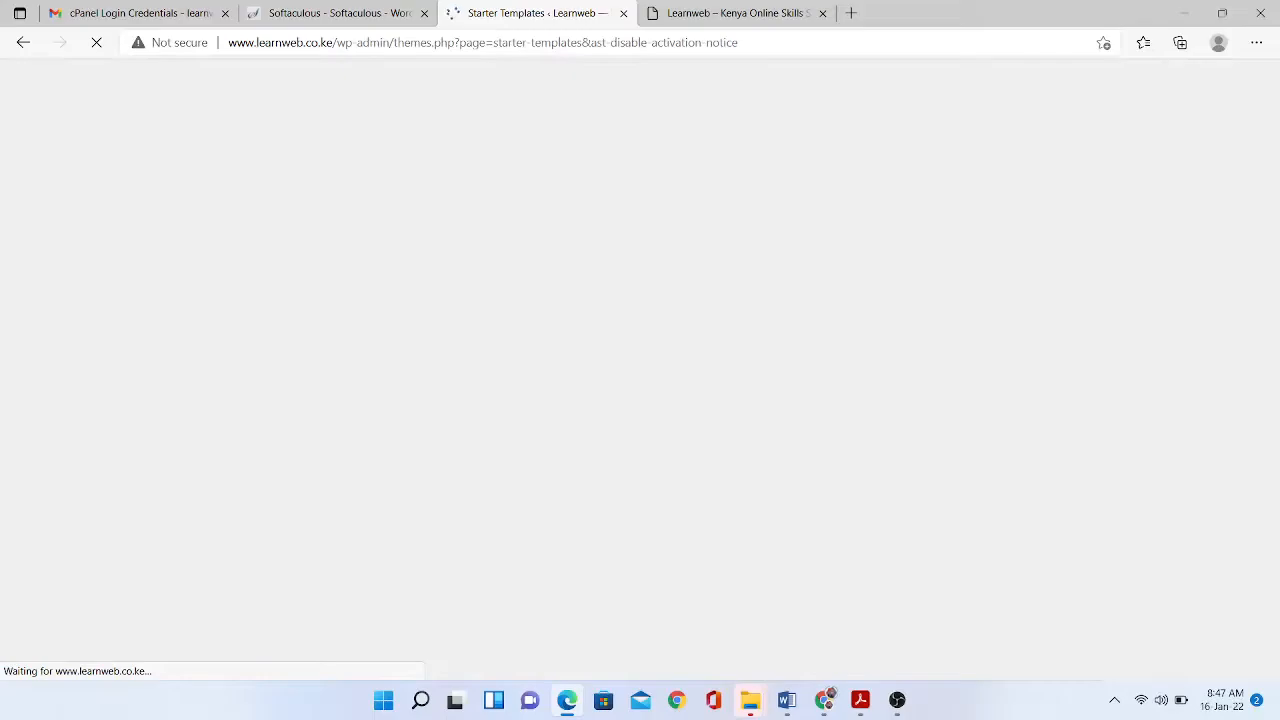
- Return to the Elementor search results and install Happy Addons for Elementor
click(338, 14)
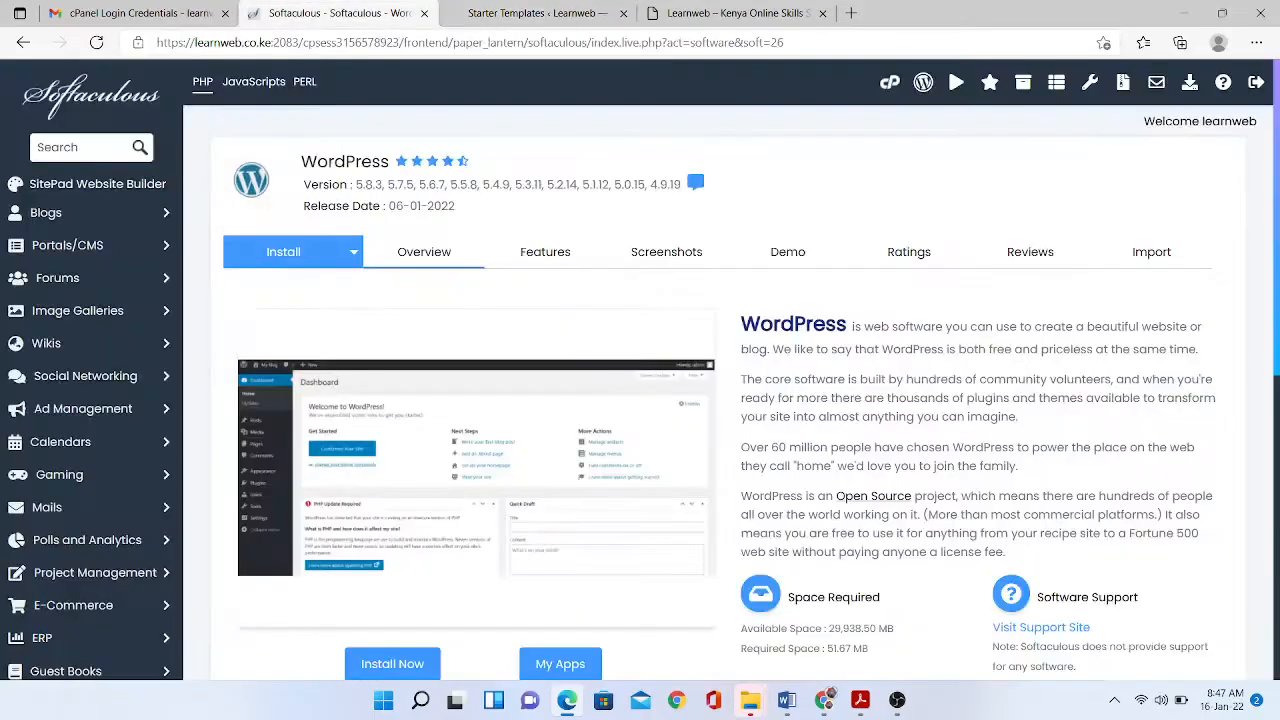
key(ctrl+Tab)
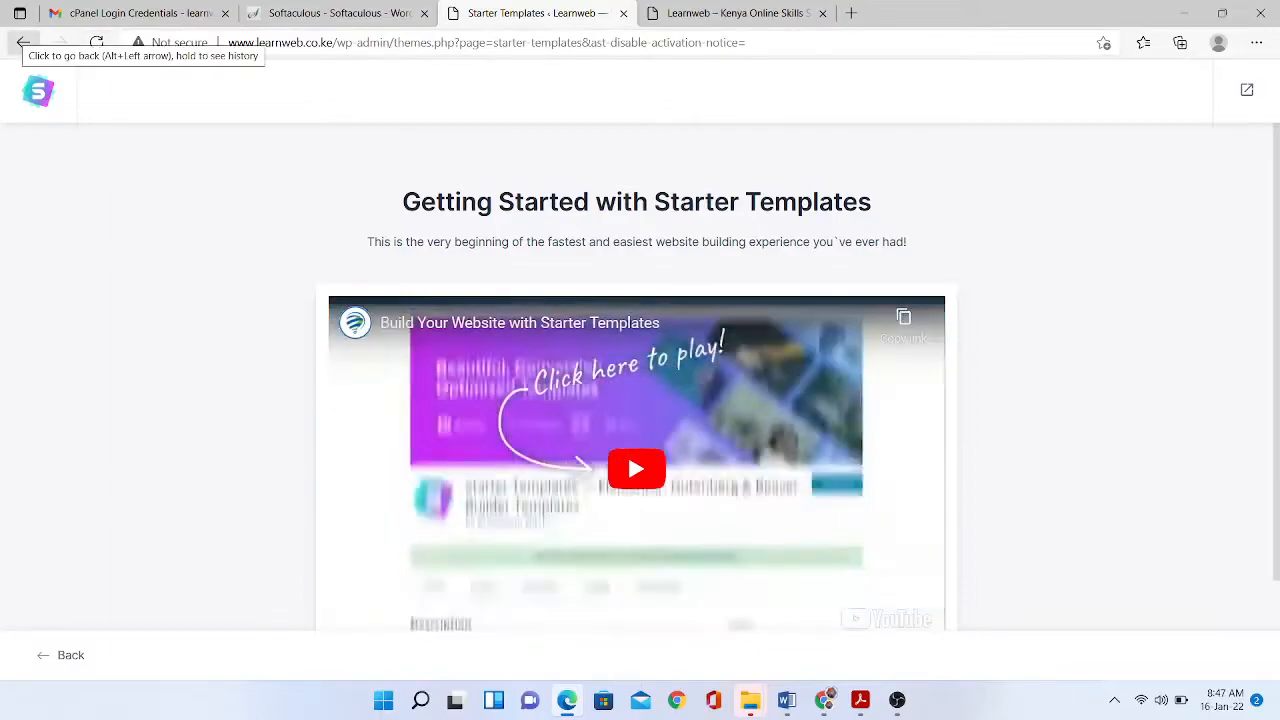
click(23, 42)
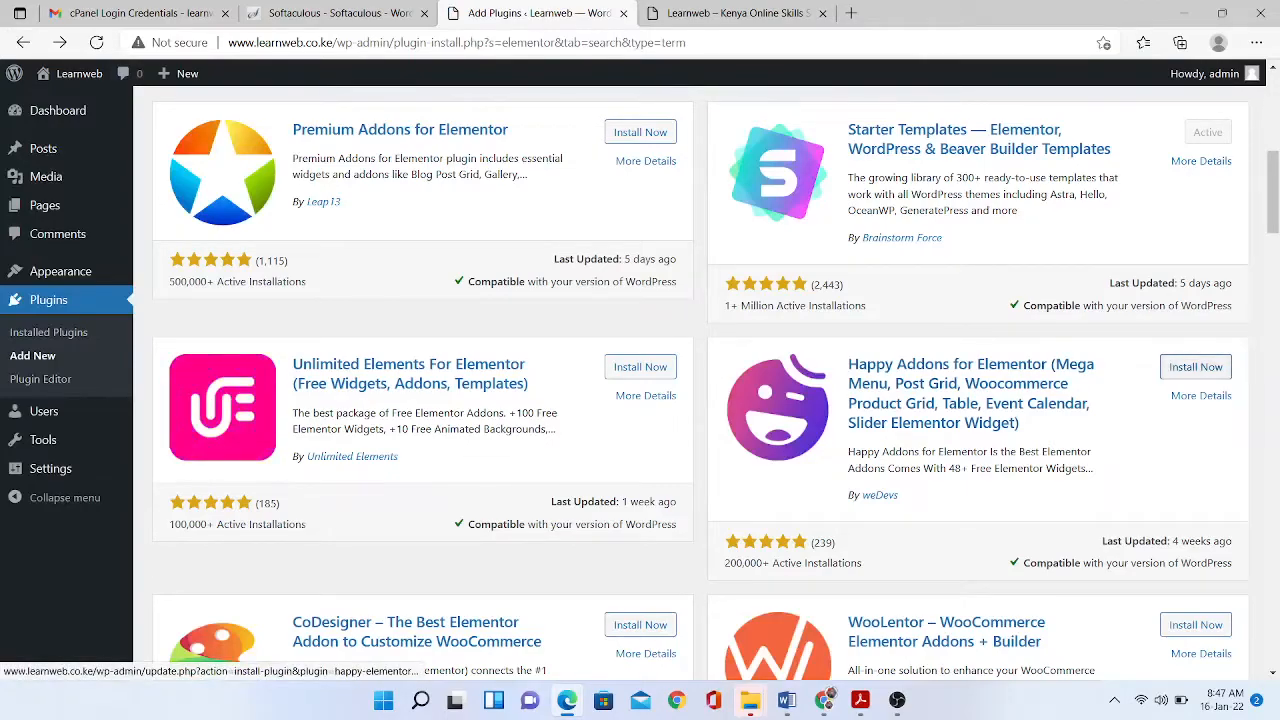
click(1195, 366)
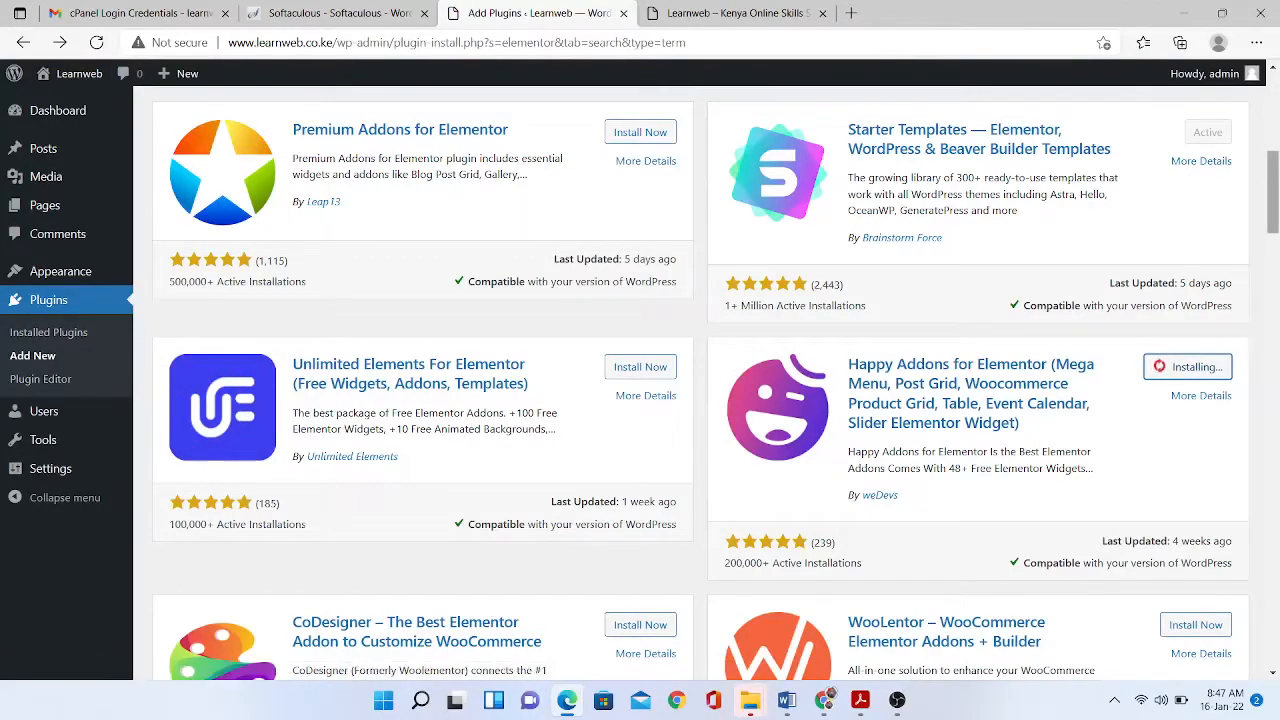
- Find Livemesh Addons for Elementor further down the results and install it
scroll(700, 380, down, 2)
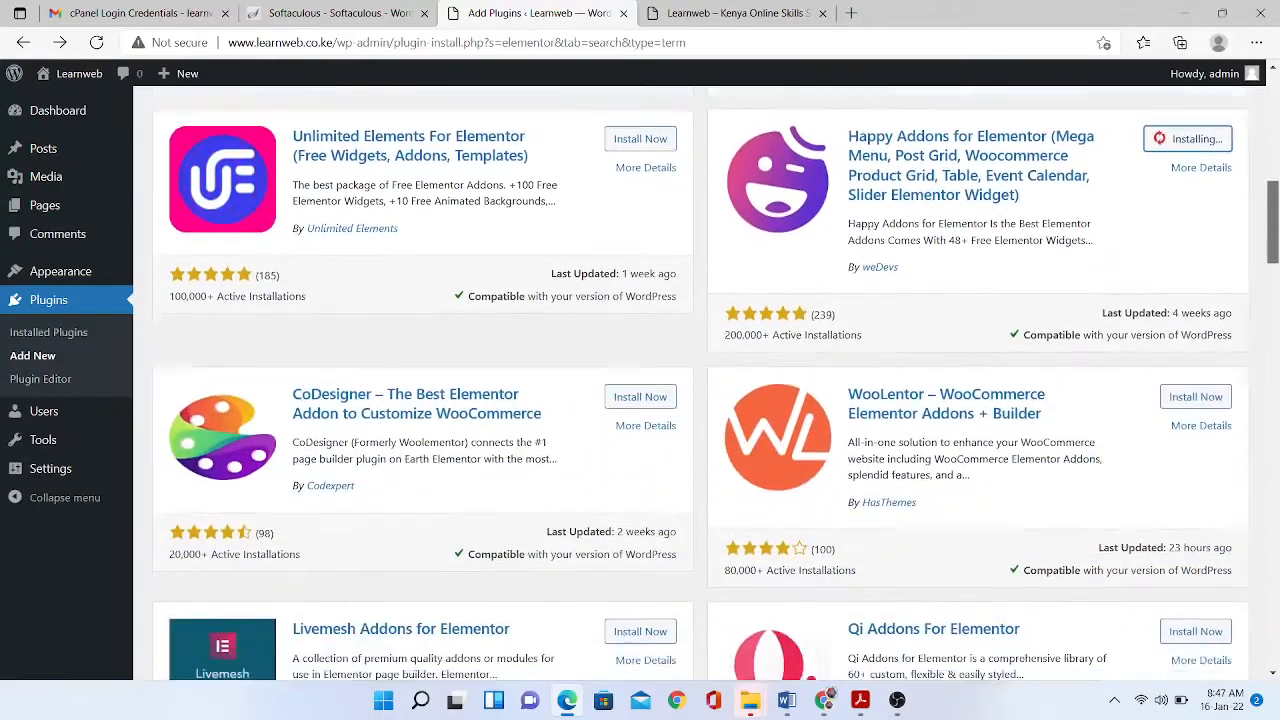
scroll(700, 380, down, 1)
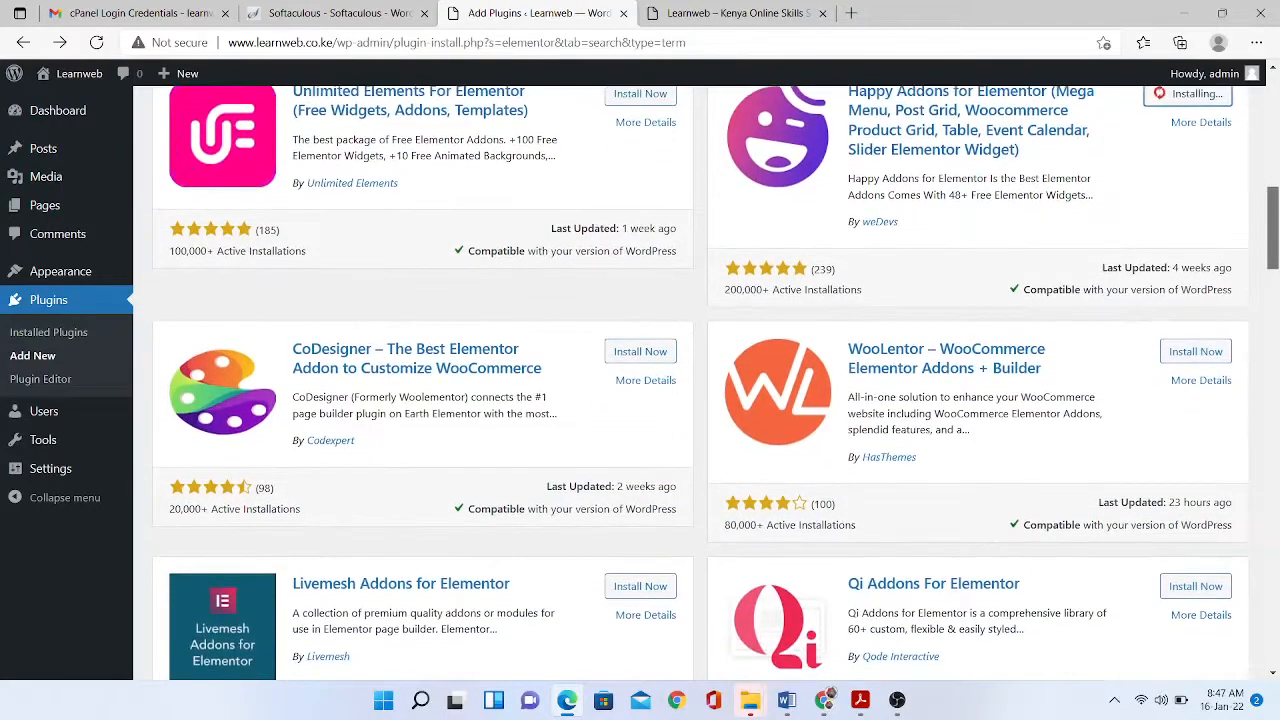
scroll(700, 380, down, 1)
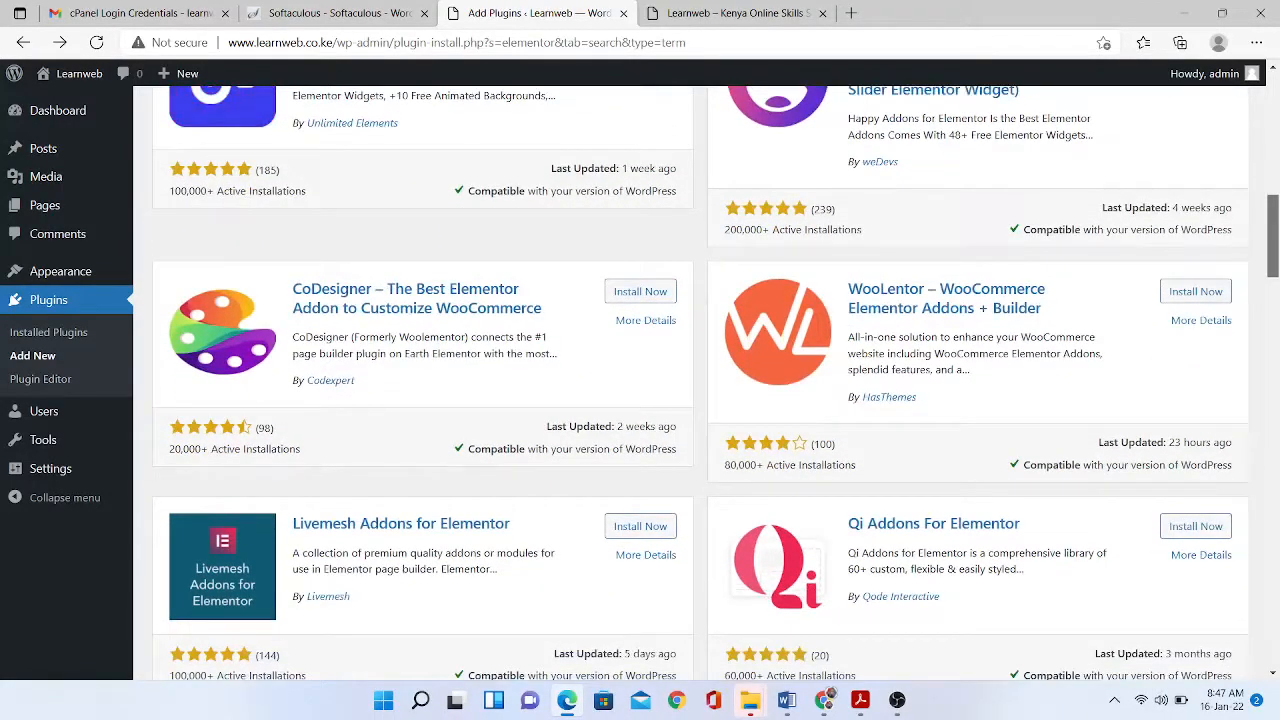
scroll(700, 380, down, 1)
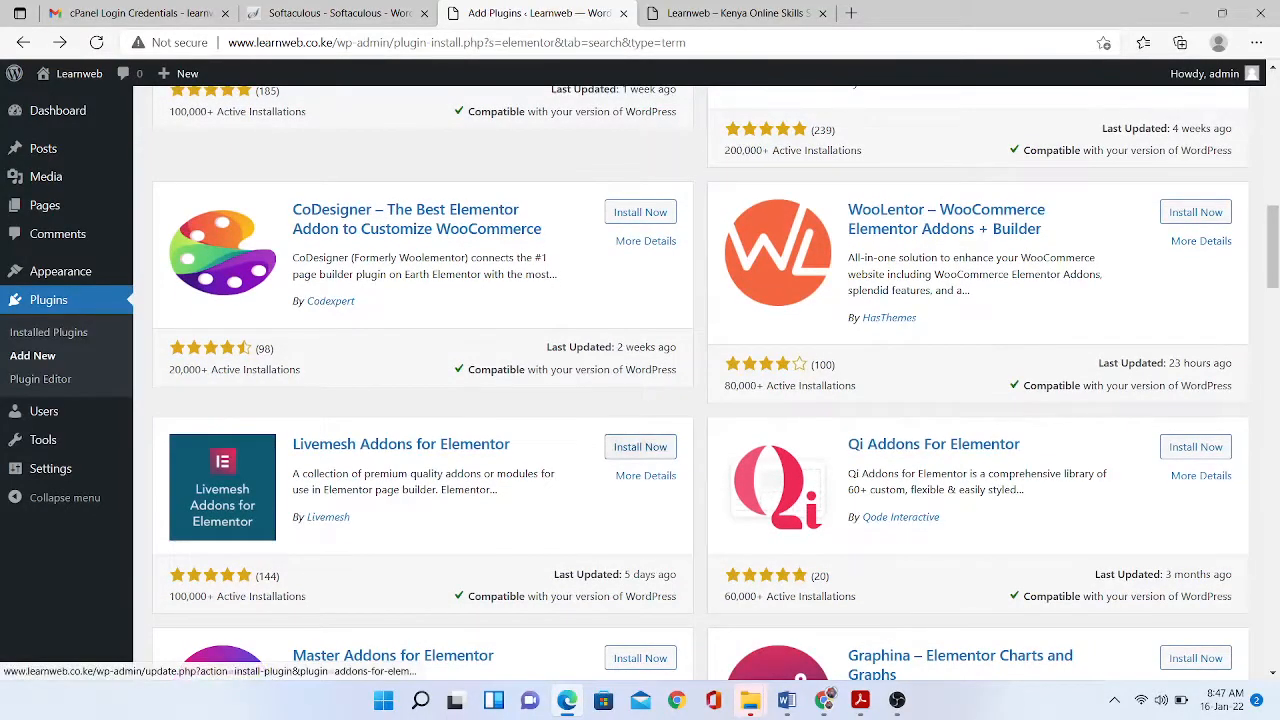
click(640, 447)
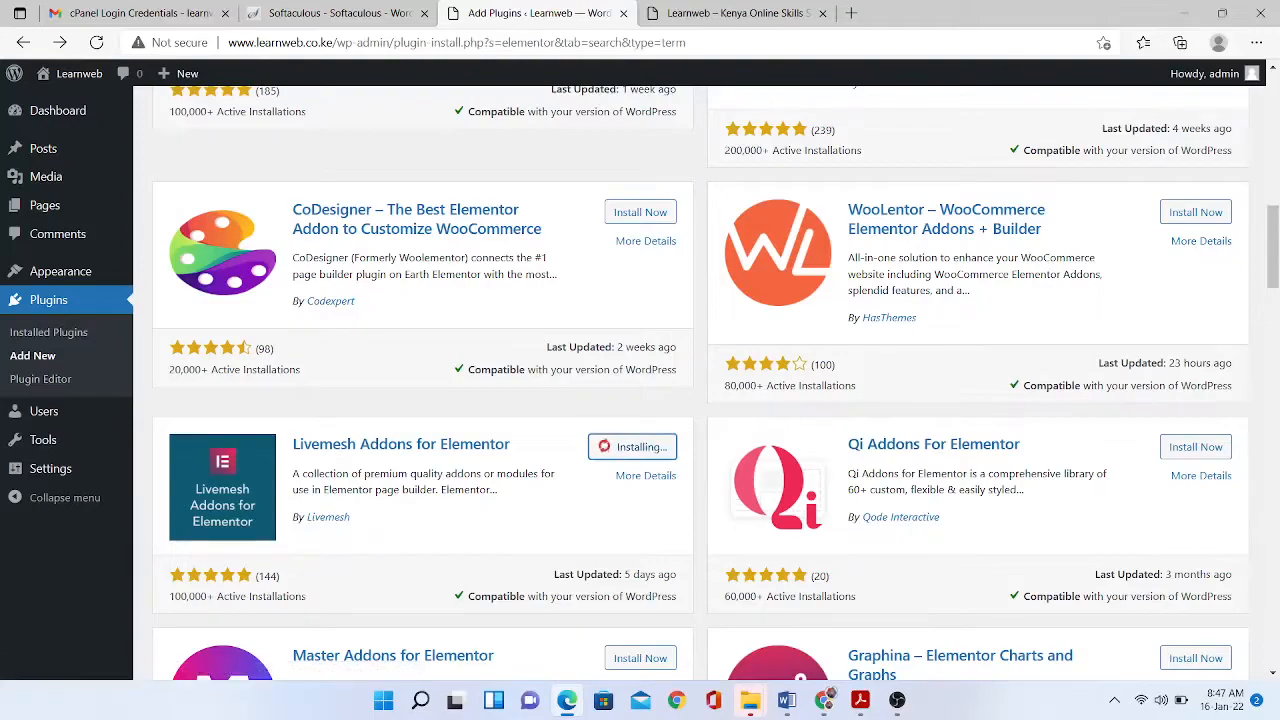
- Go to the Installed Plugins list
scroll(700, 380, down, 4)
scroll(700, 380, down, 1)
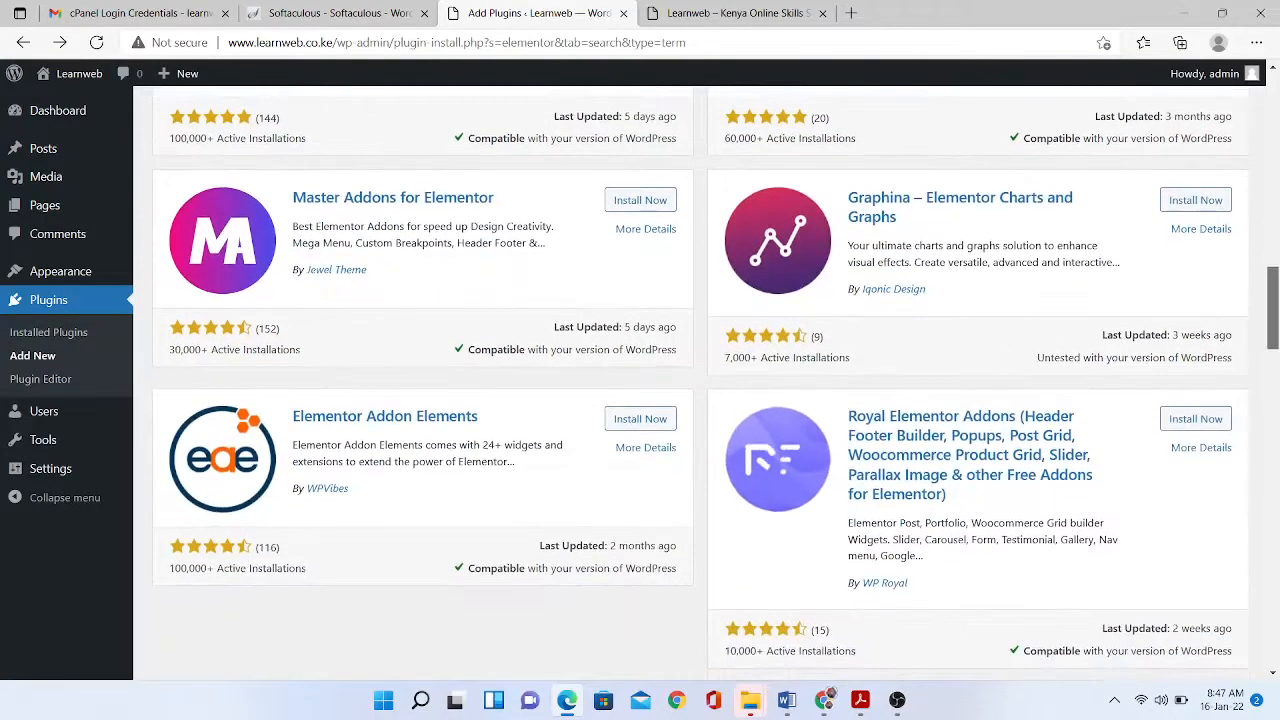
scroll(700, 380, down, 1)
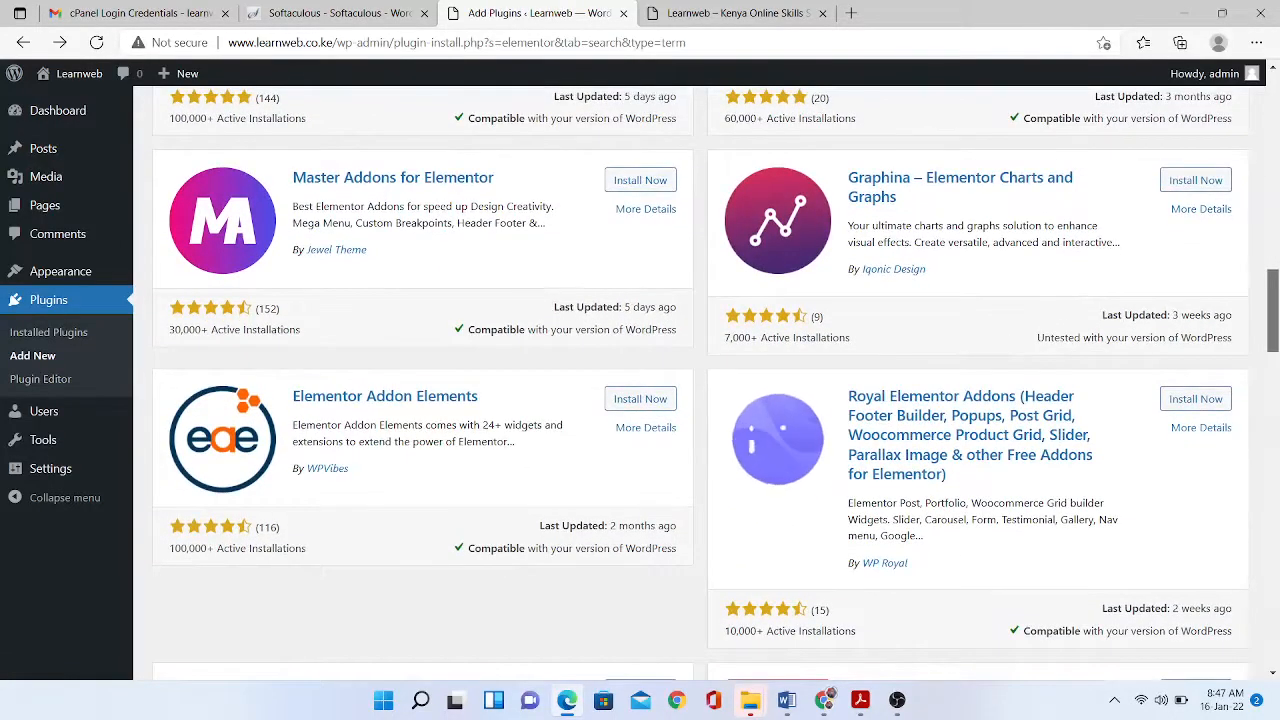
scroll(700, 380, down, 1)
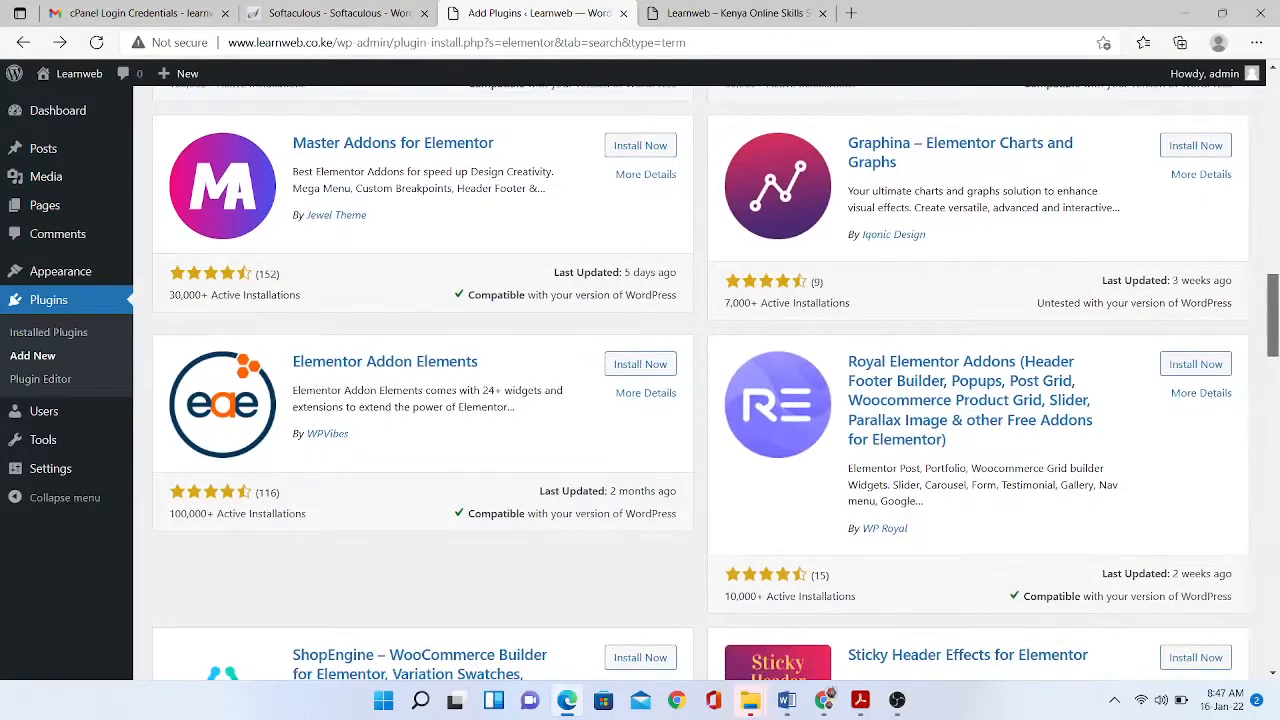
scroll(467, 145, up, 5)
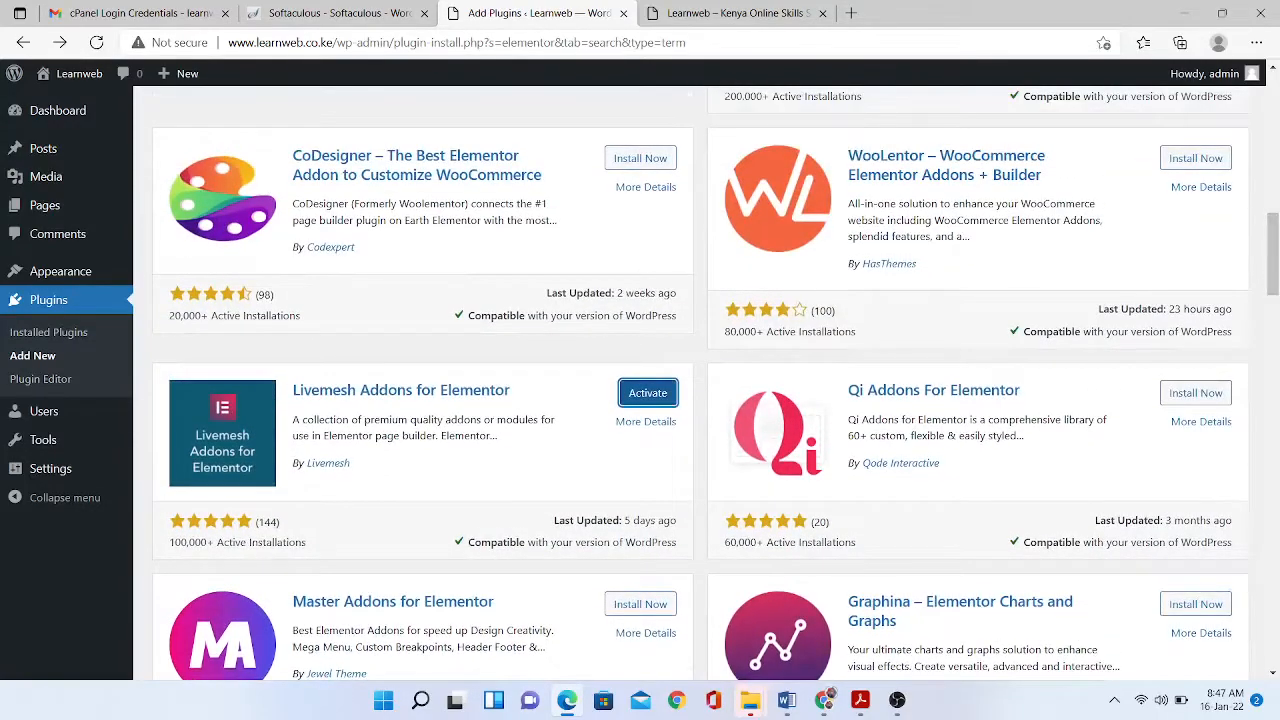
click(48, 332)
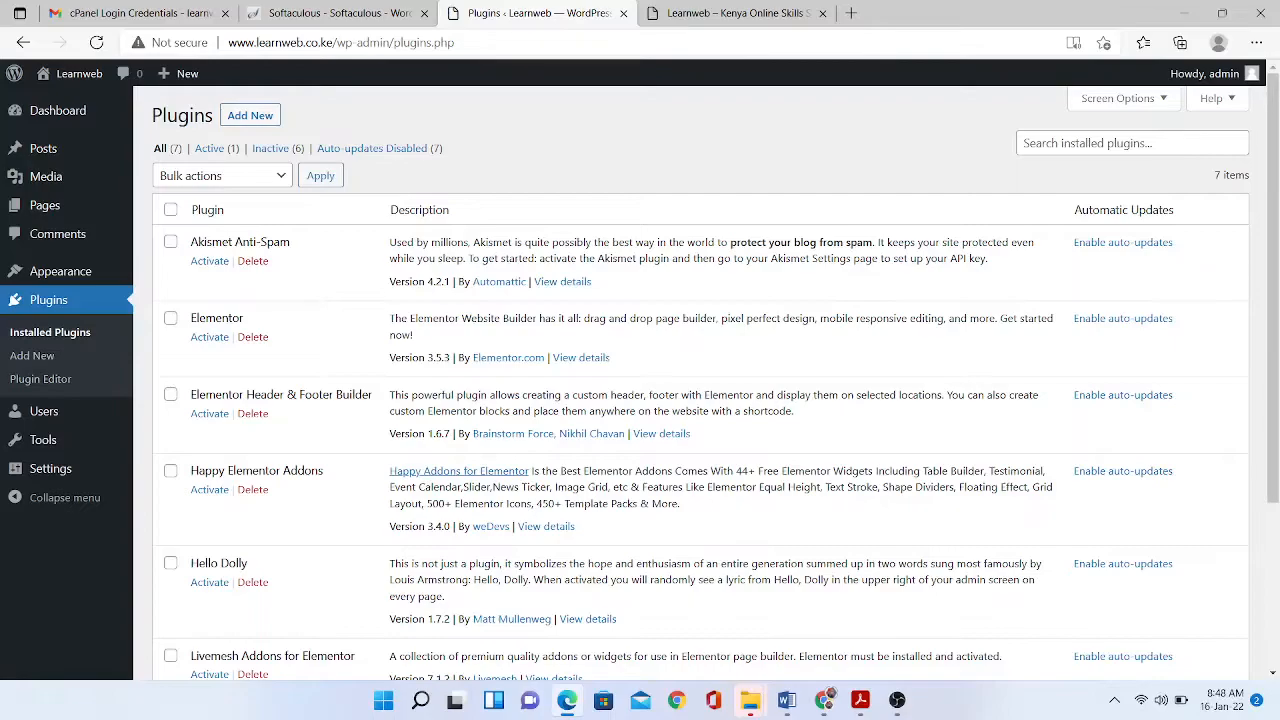
- Bulk-activate Elementor, Header & Footer Builder, Happy Elementor Addons and Livemesh Addons
click(171, 318)
click(171, 394)
click(171, 470)
scroll(700, 380, down, 1)
scroll(700, 380, down, 1)
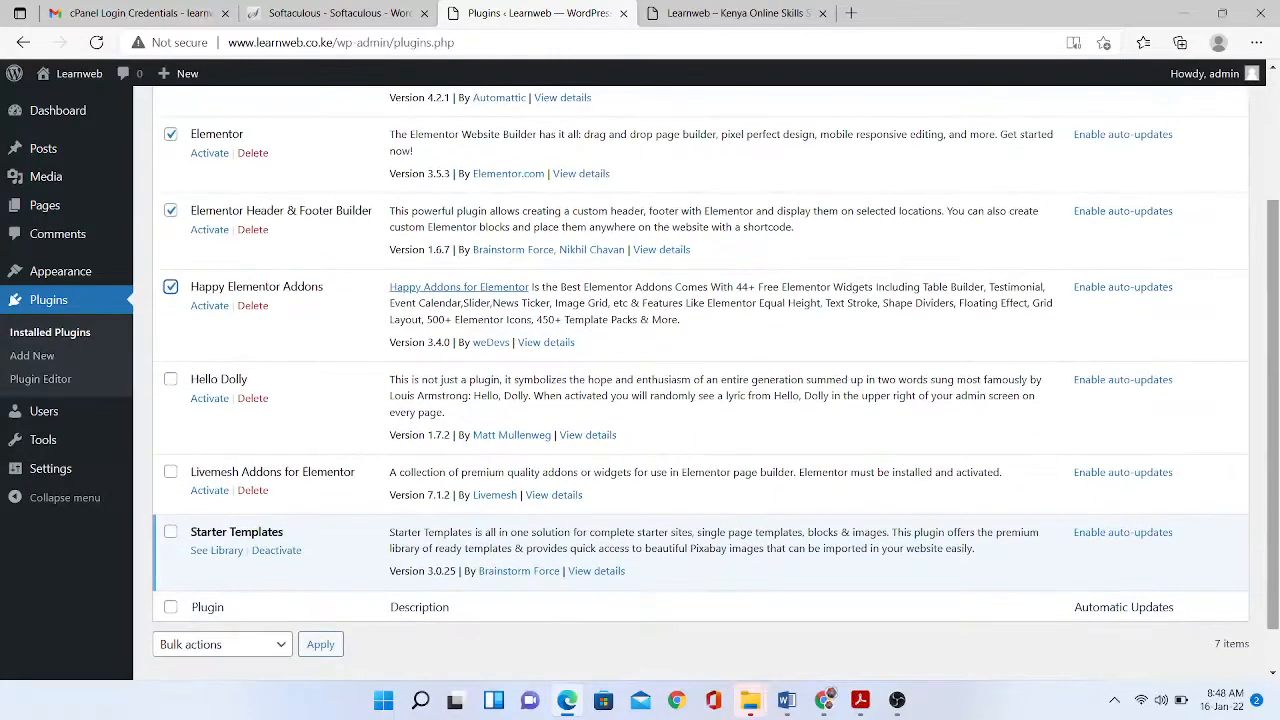
click(171, 472)
scroll(700, 380, up, 2)
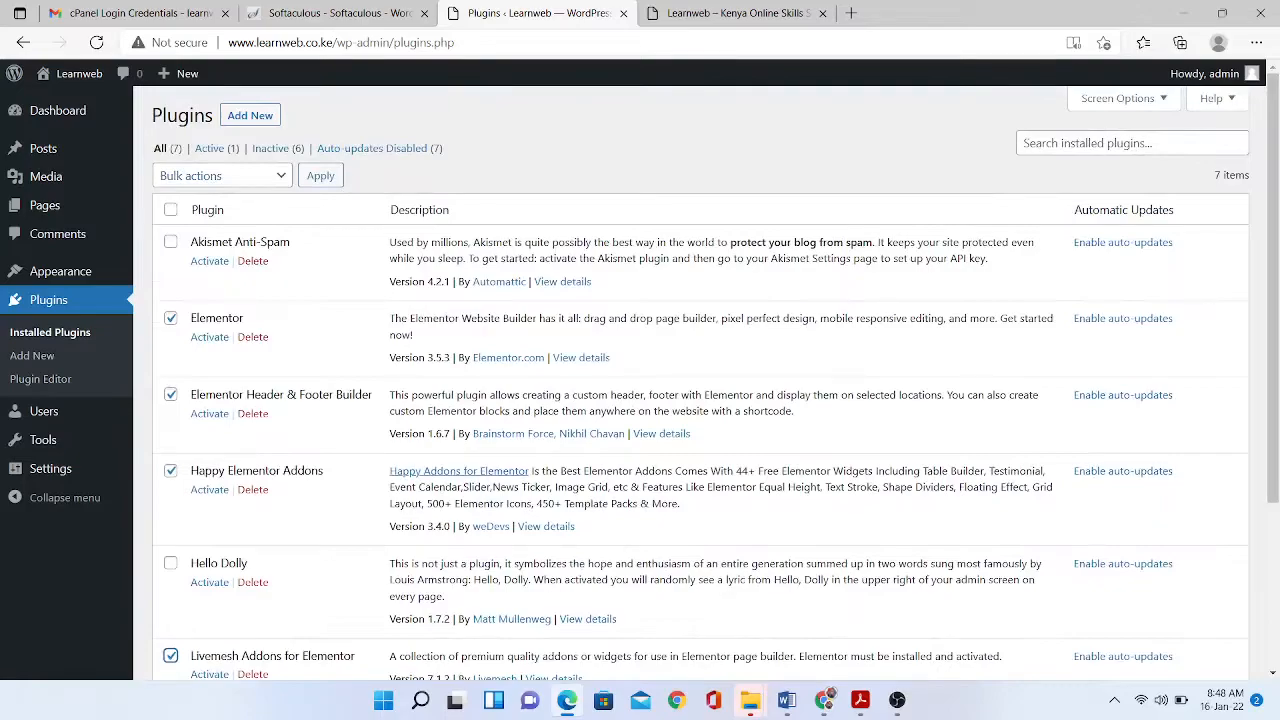
click(222, 175)
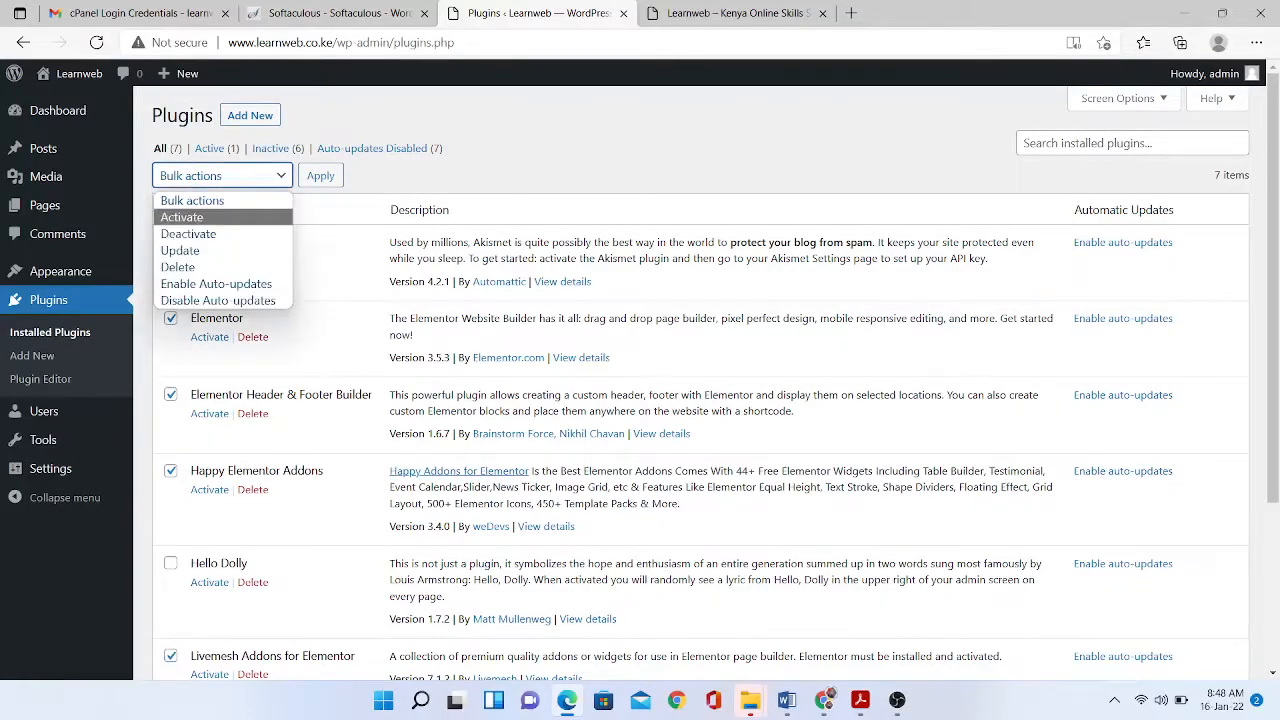
click(182, 217)
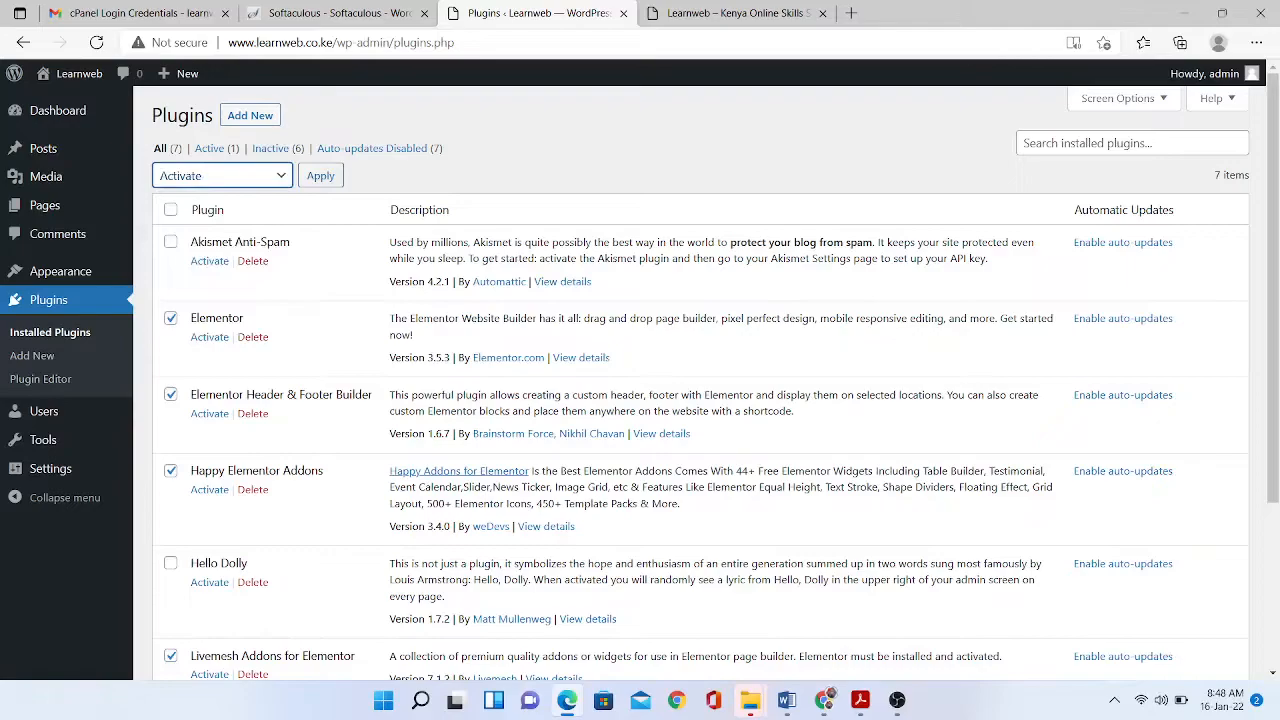
click(320, 175)
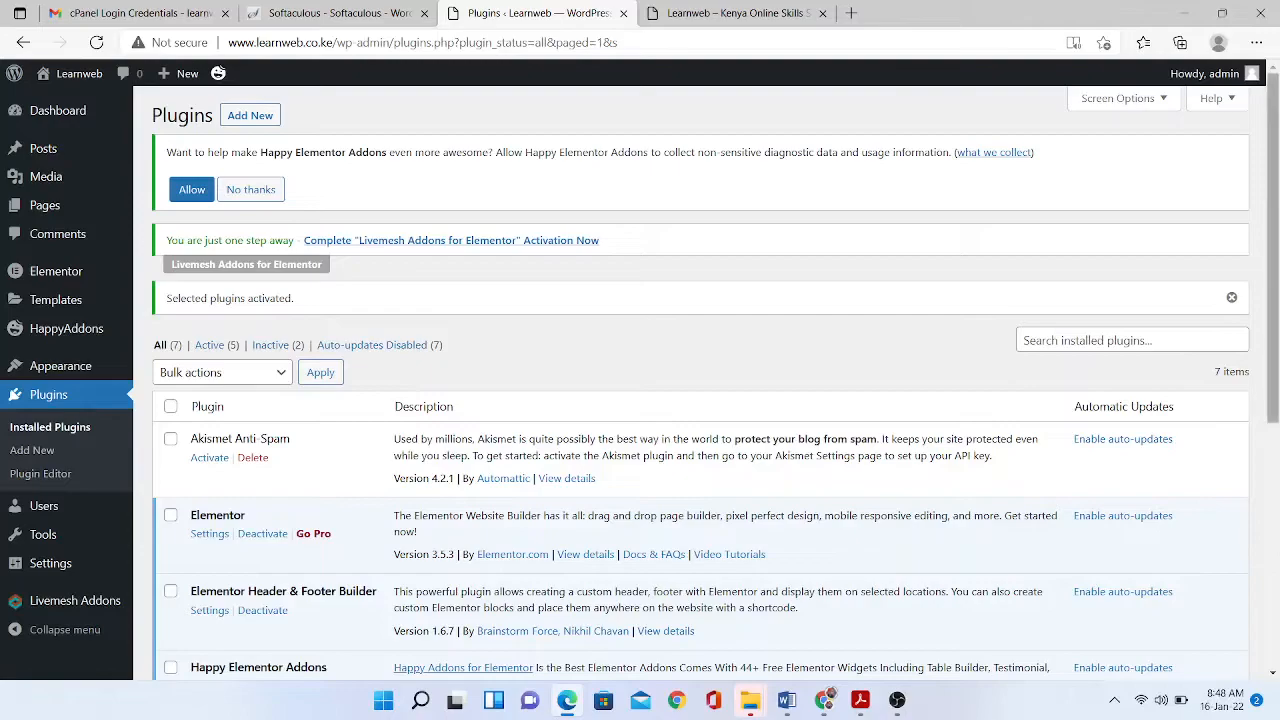
drag(1272, 250, 1272, 247)
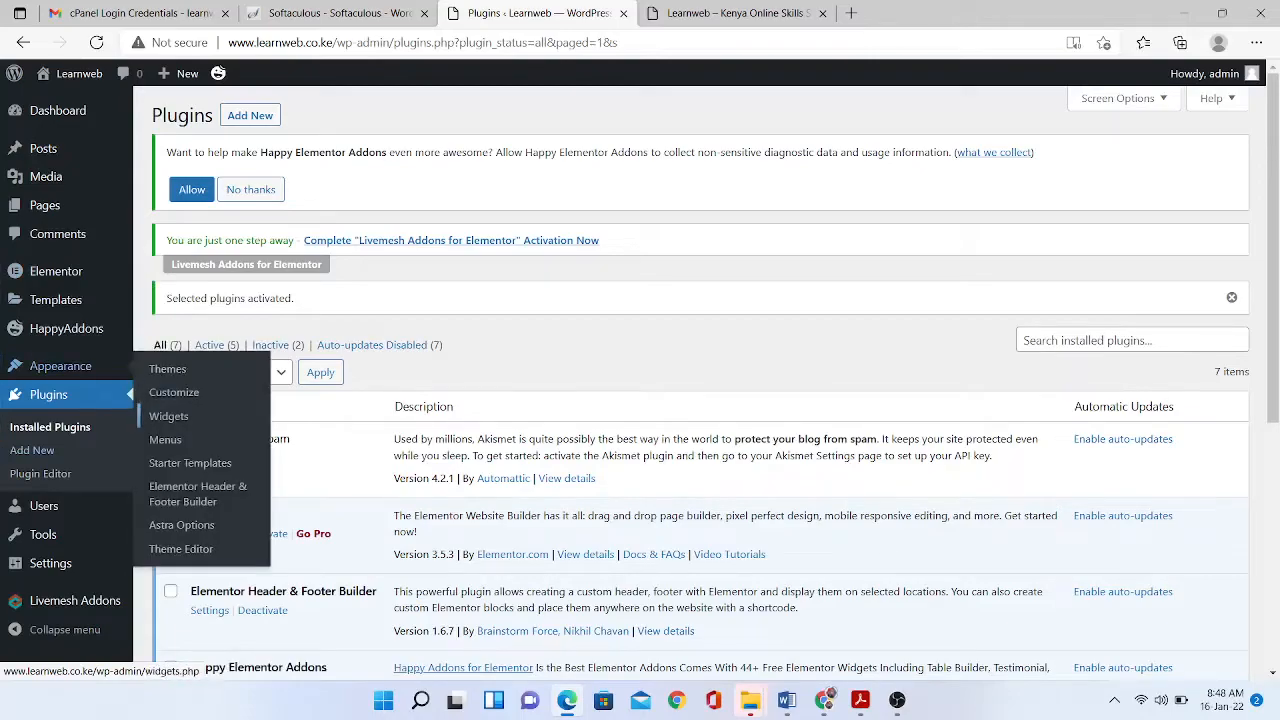
- Launch the HappyAddons setup wizard from the admin sidebar
click(190, 463)
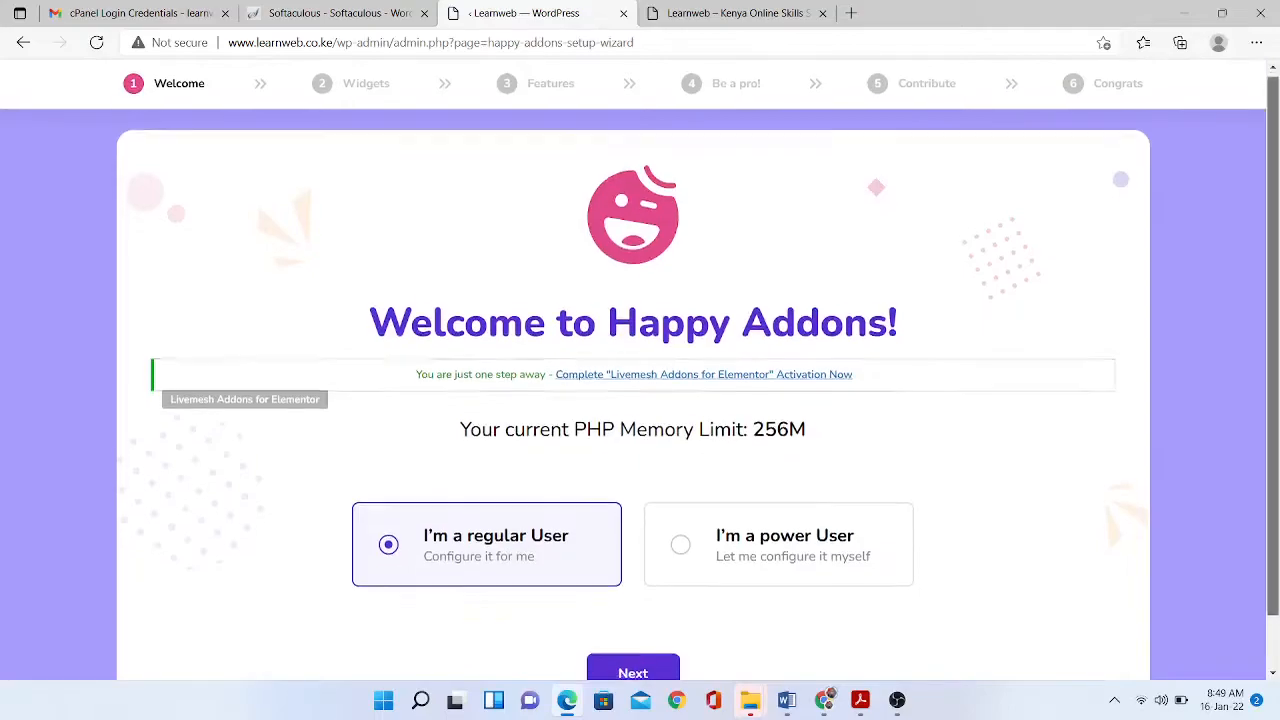
scroll(640, 400, down, 1)
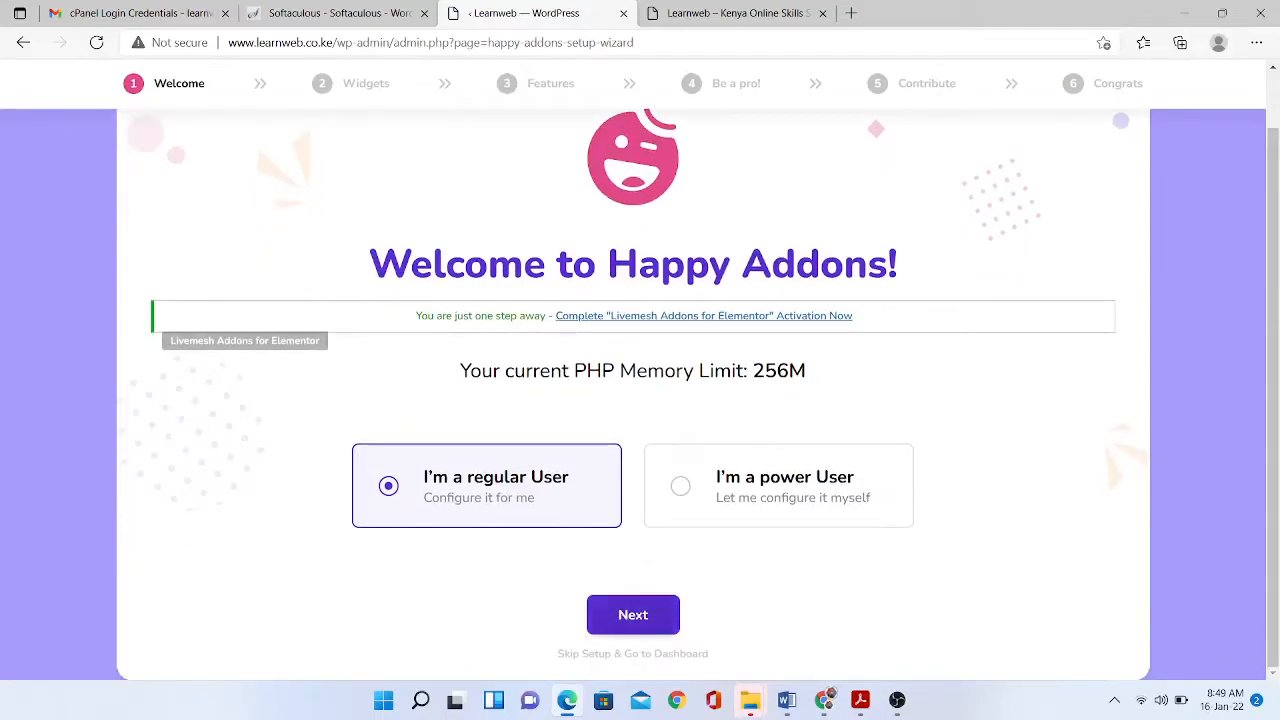
- Continue as a regular User to the Widgets step
click(633, 614)
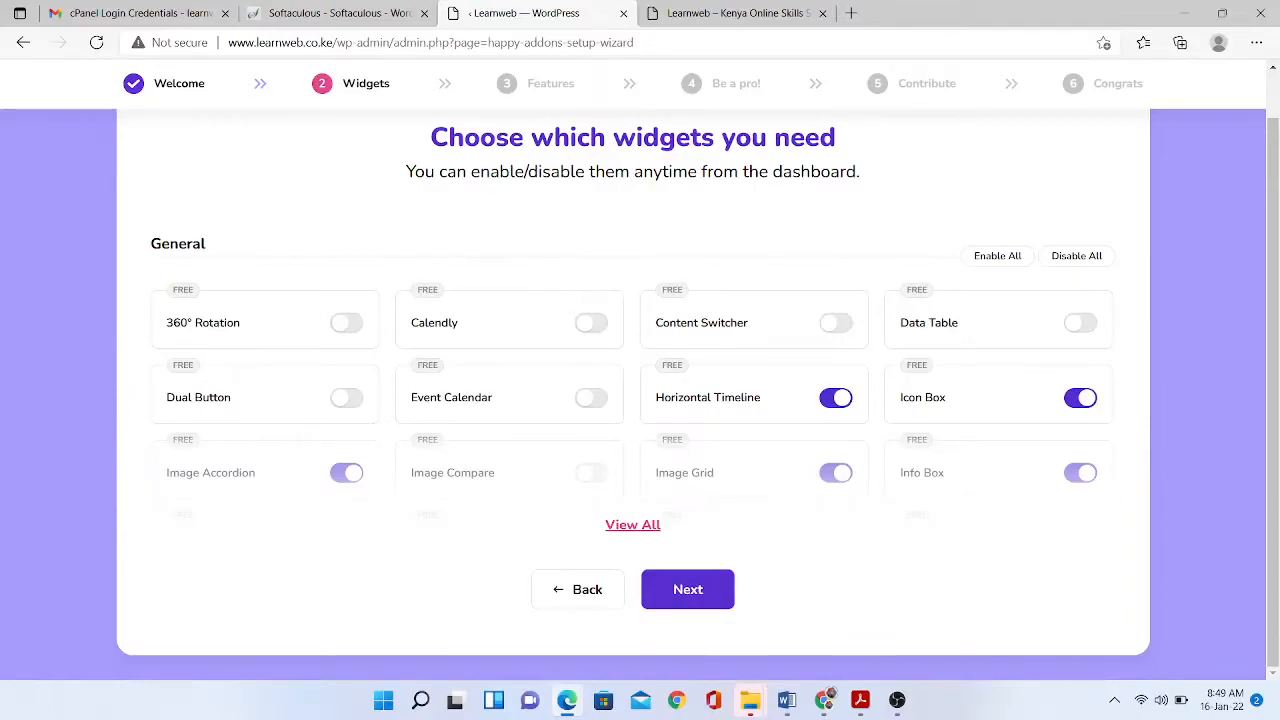
- Enable 360° Rotation, Calendly, Content Switcher, Data Table, Event Calendar and Dual Button widgets
click(346, 323)
click(590, 323)
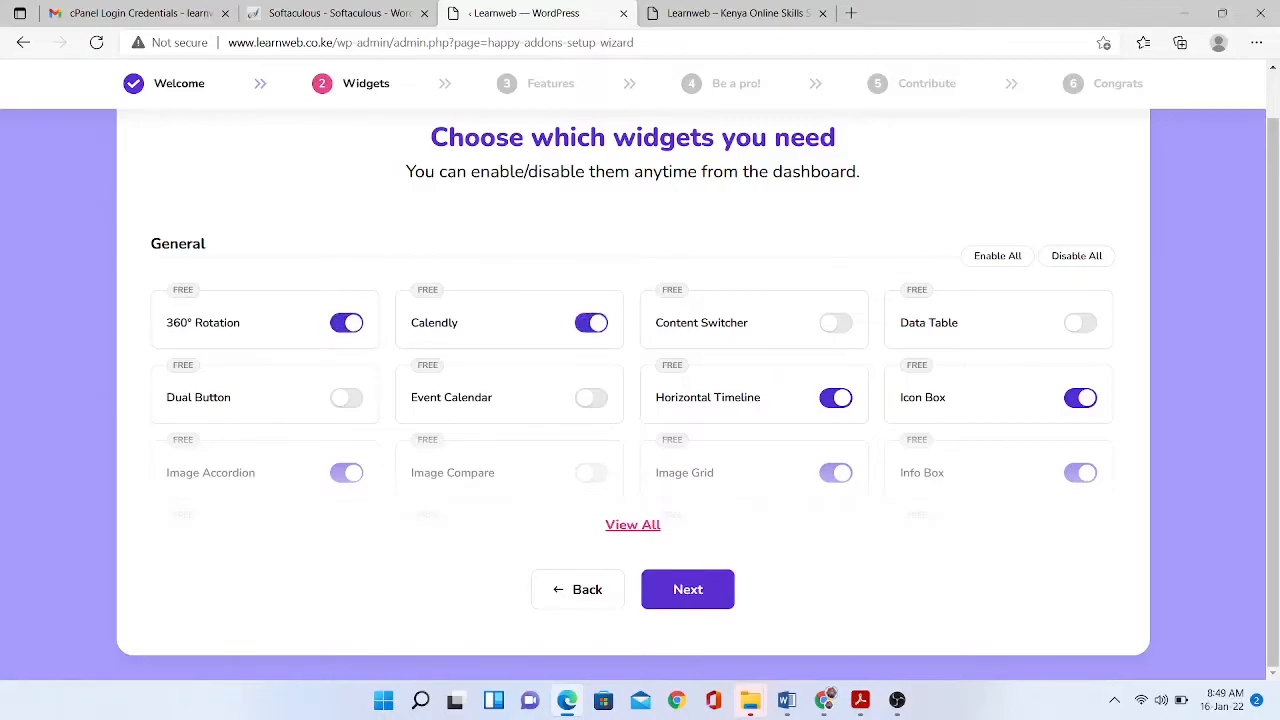
click(836, 323)
click(1080, 323)
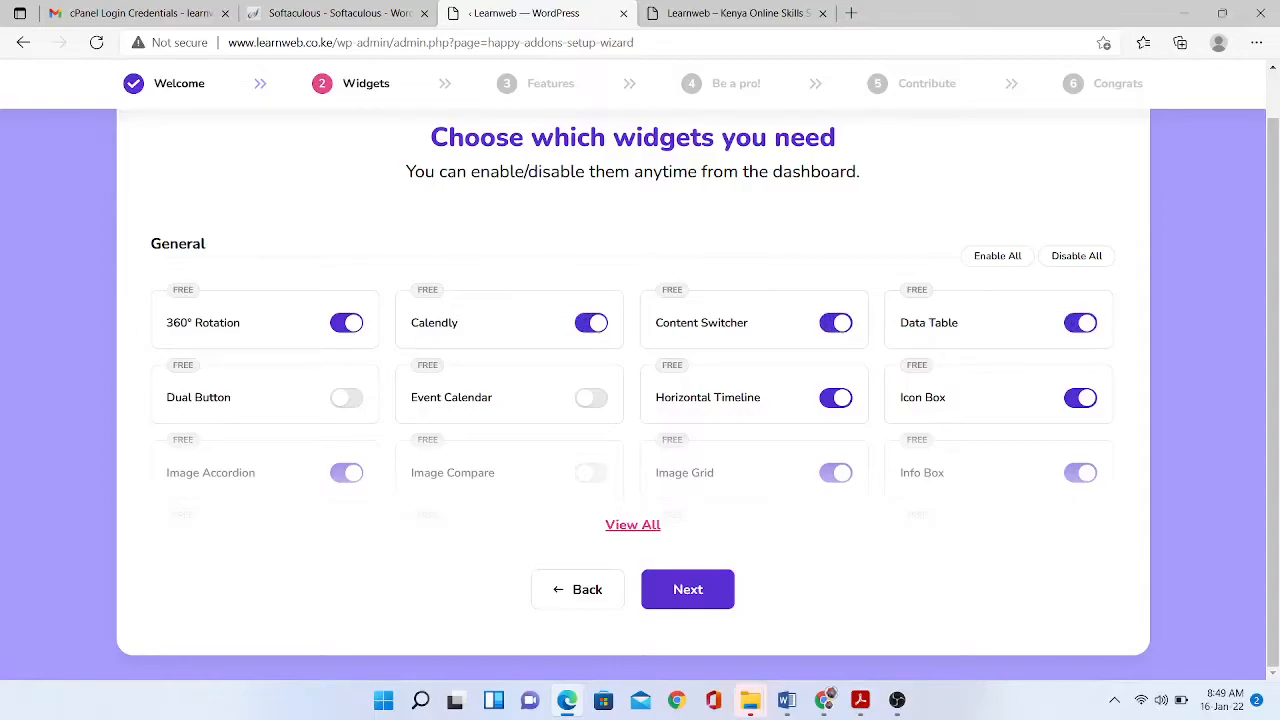
click(590, 398)
click(346, 398)
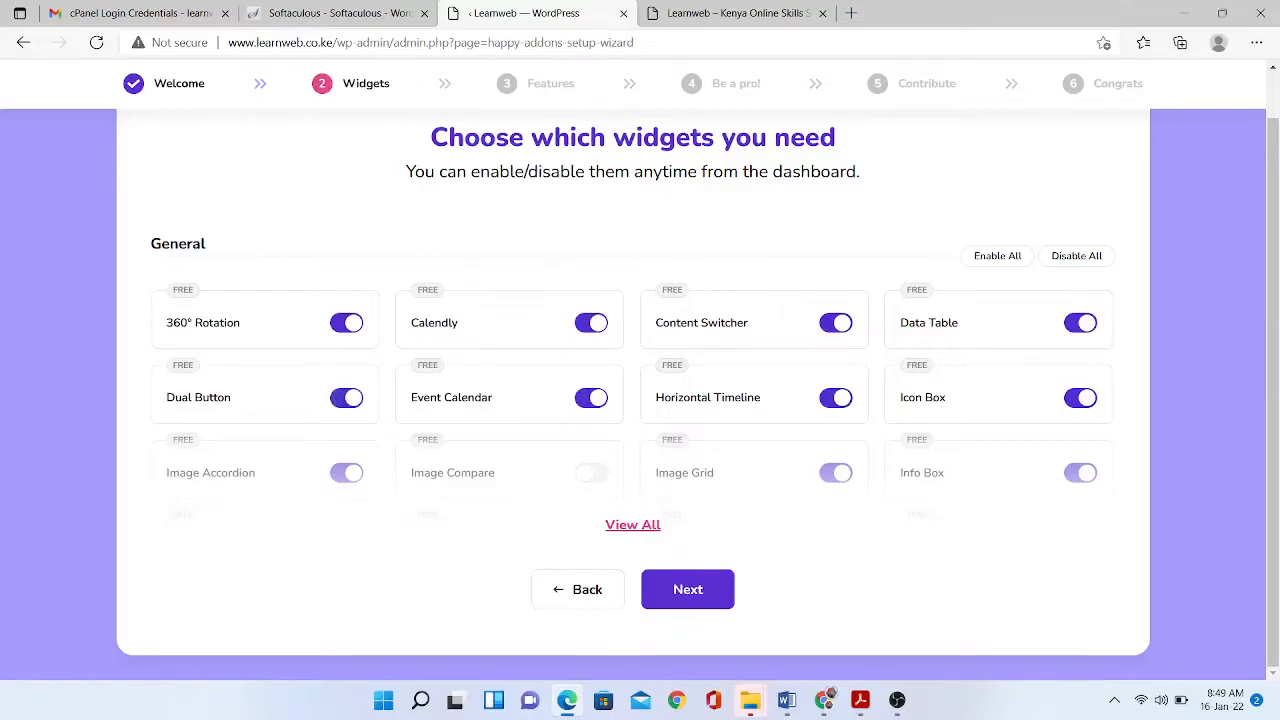
- Show all widgets, enable Skill Bars, News Ticker, Image Compare, Step Flow and the Post group
click(633, 525)
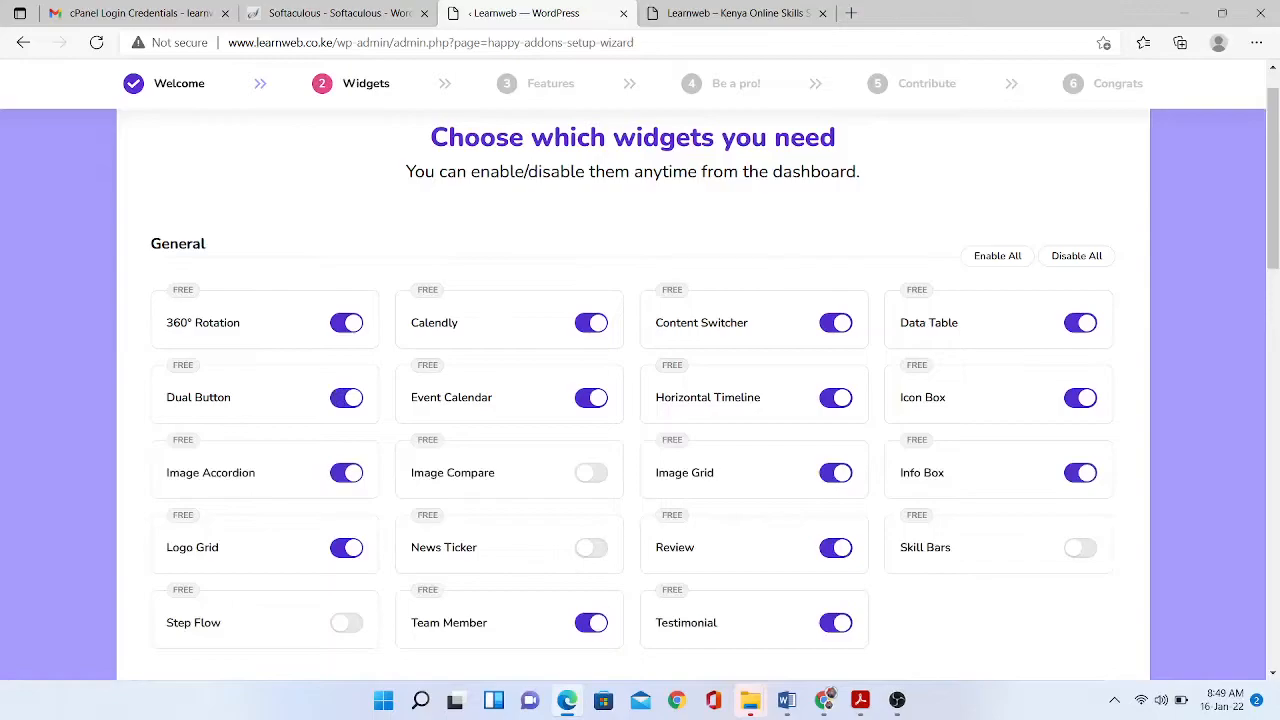
click(1080, 548)
click(591, 548)
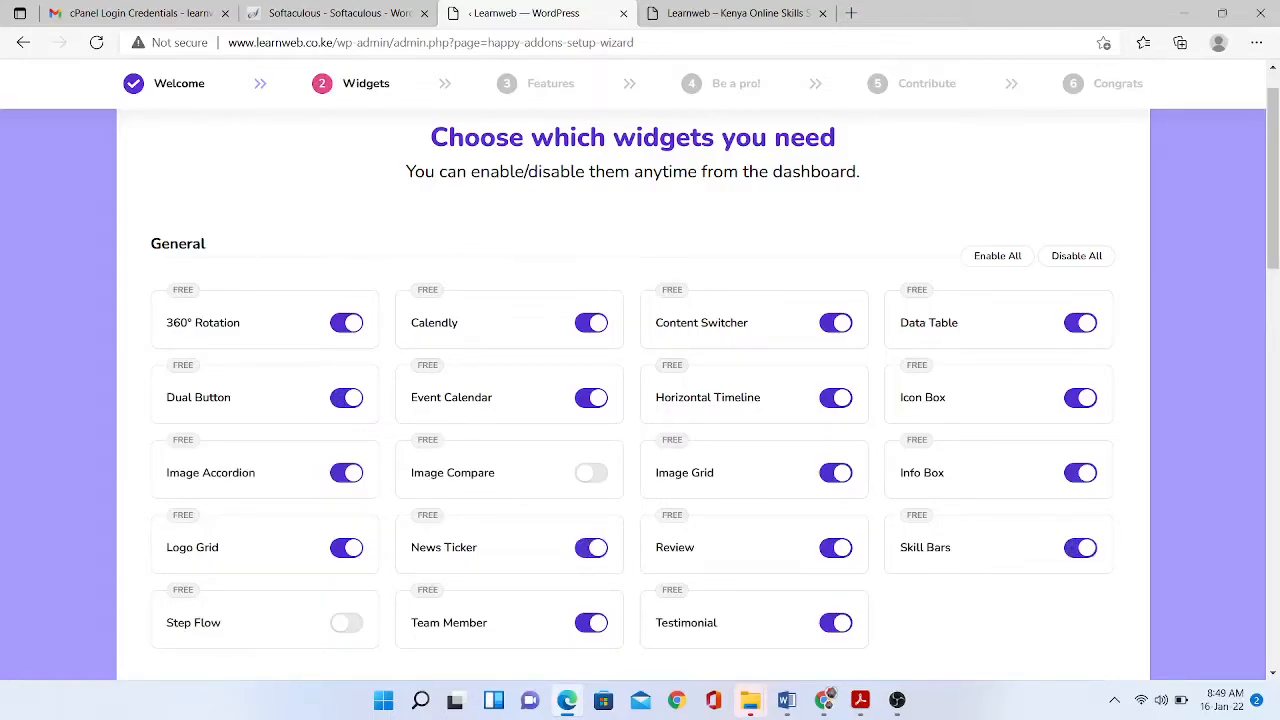
click(591, 473)
click(346, 622)
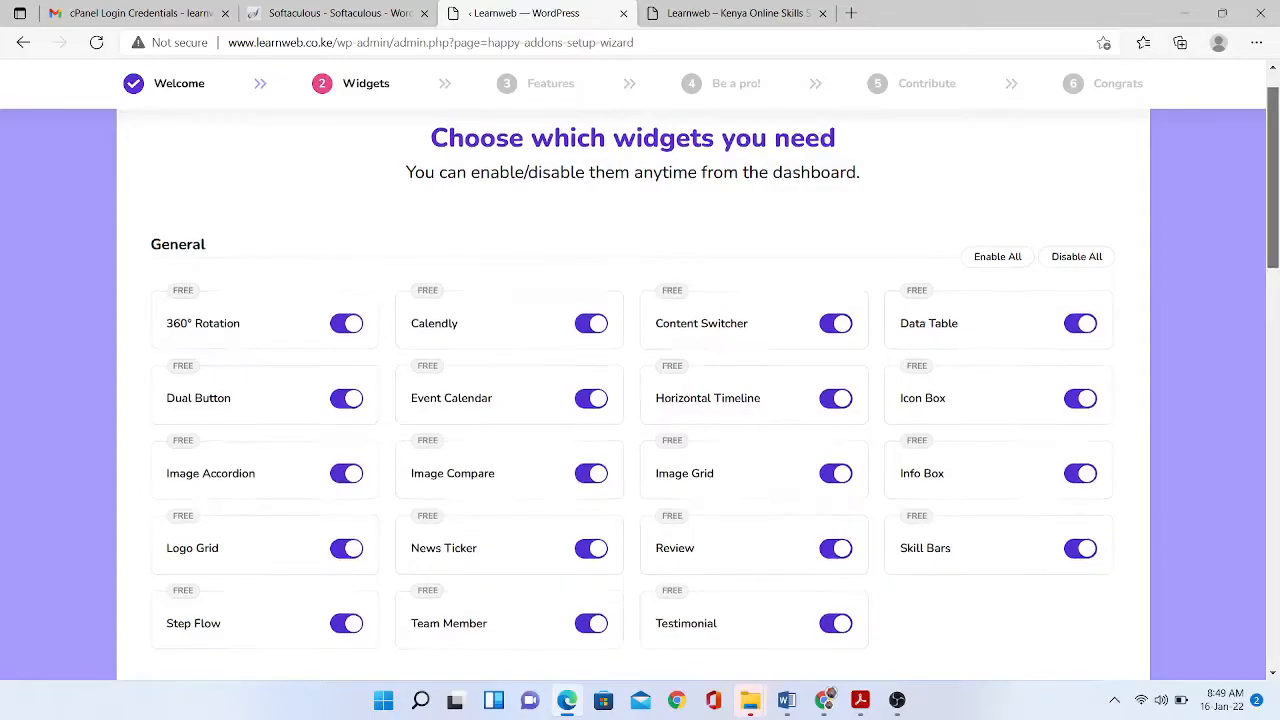
scroll(632, 390, down, 3)
scroll(640, 390, down, 10)
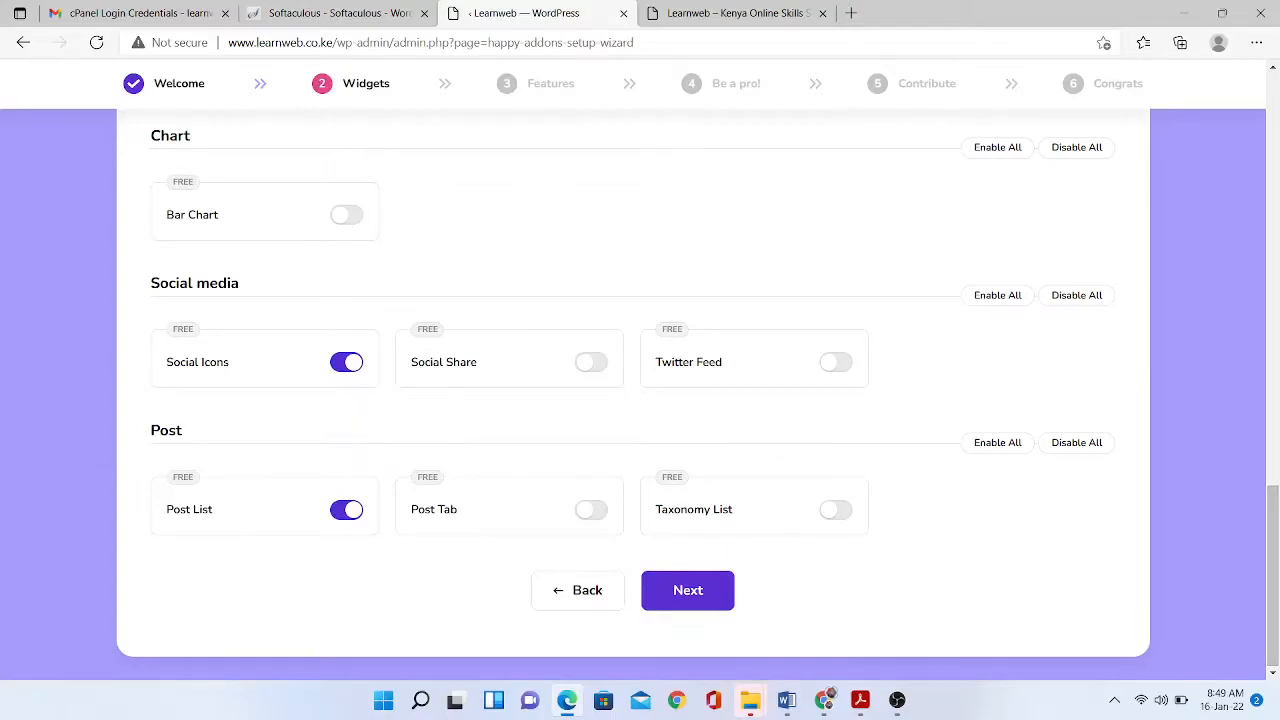
click(998, 443)
- Enable all widgets in the Social media, Chart, Marketing and Slider & carousel groups
click(998, 296)
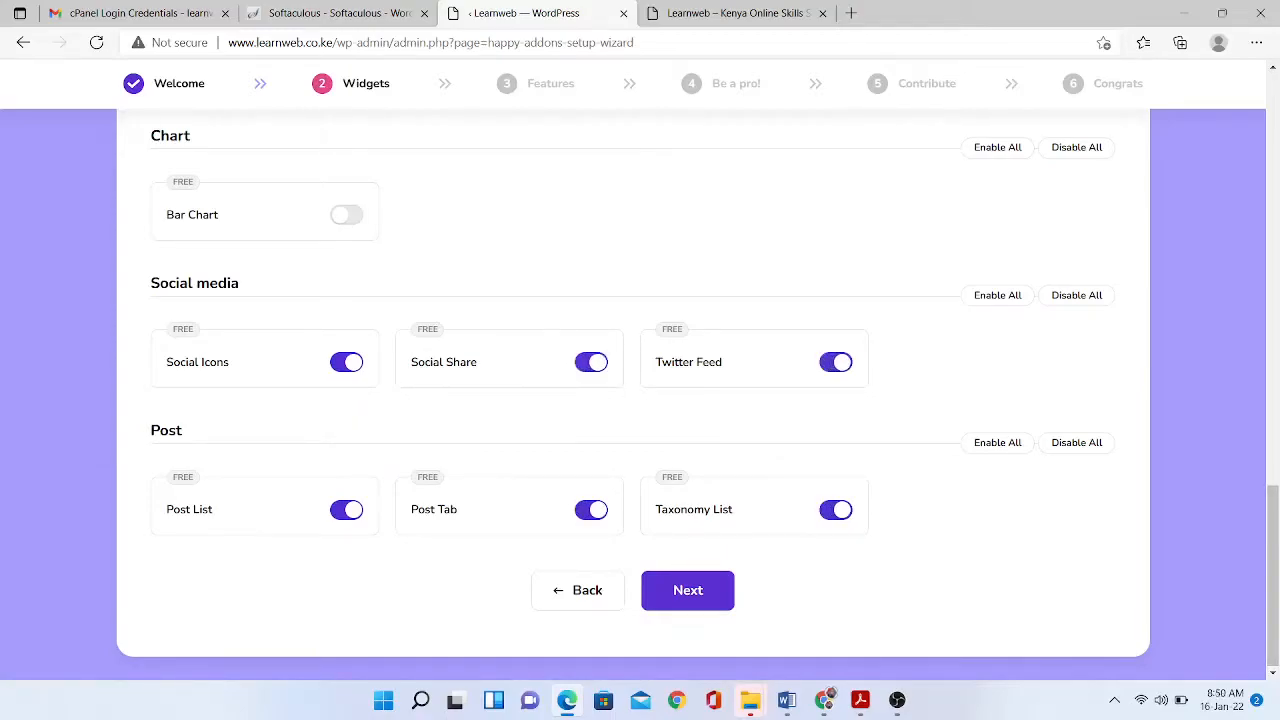
scroll(640, 400, up, 2)
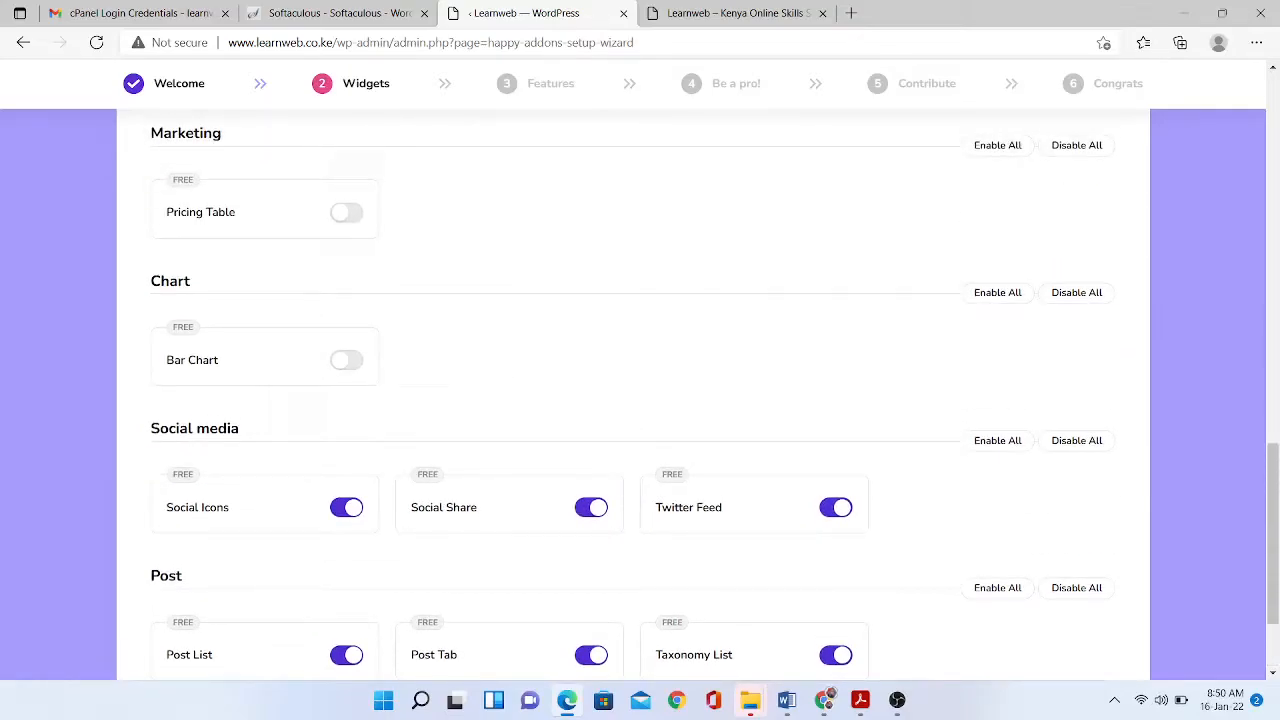
click(998, 294)
scroll(998, 294, up, 1)
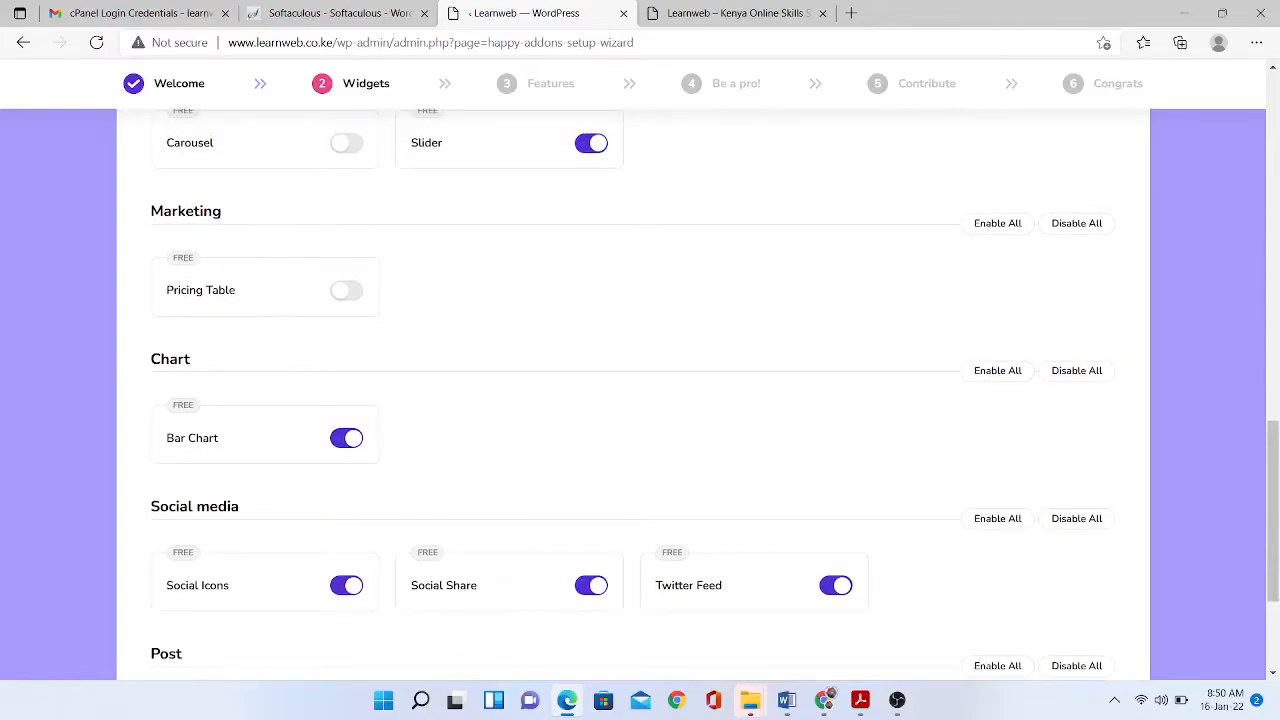
click(998, 223)
scroll(998, 223, up, 3)
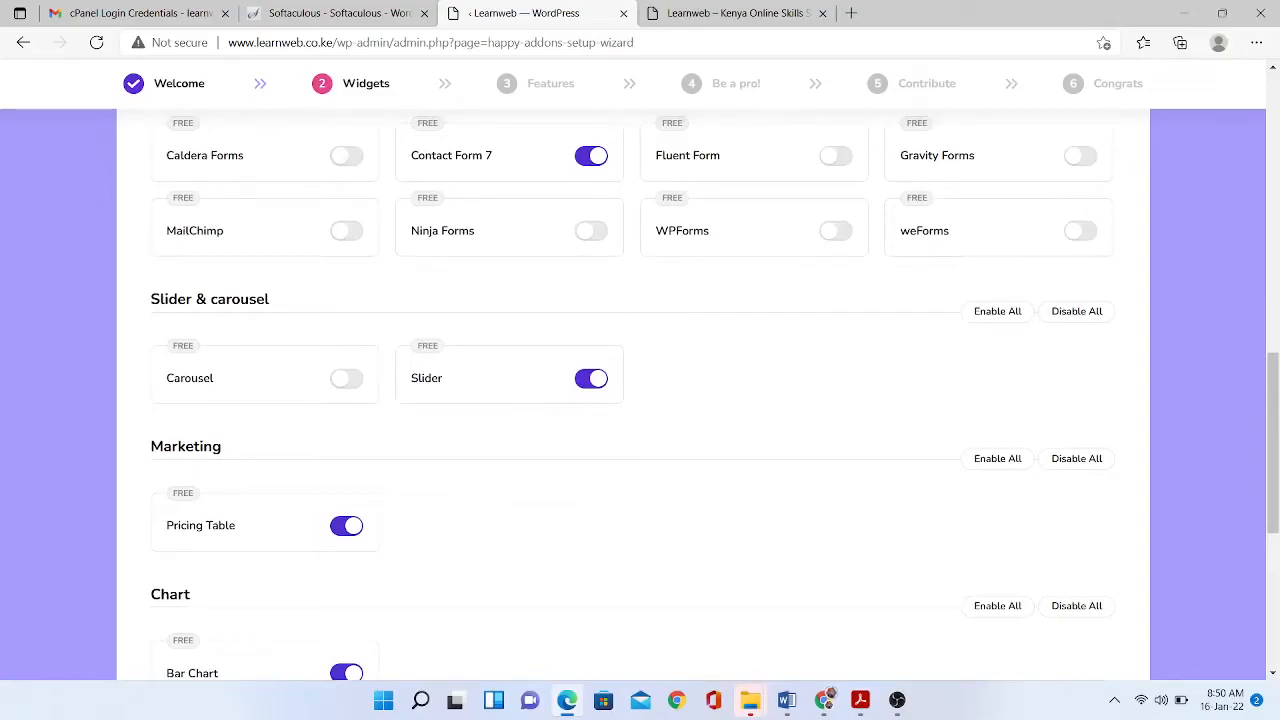
click(998, 312)
scroll(640, 400, up, 2)
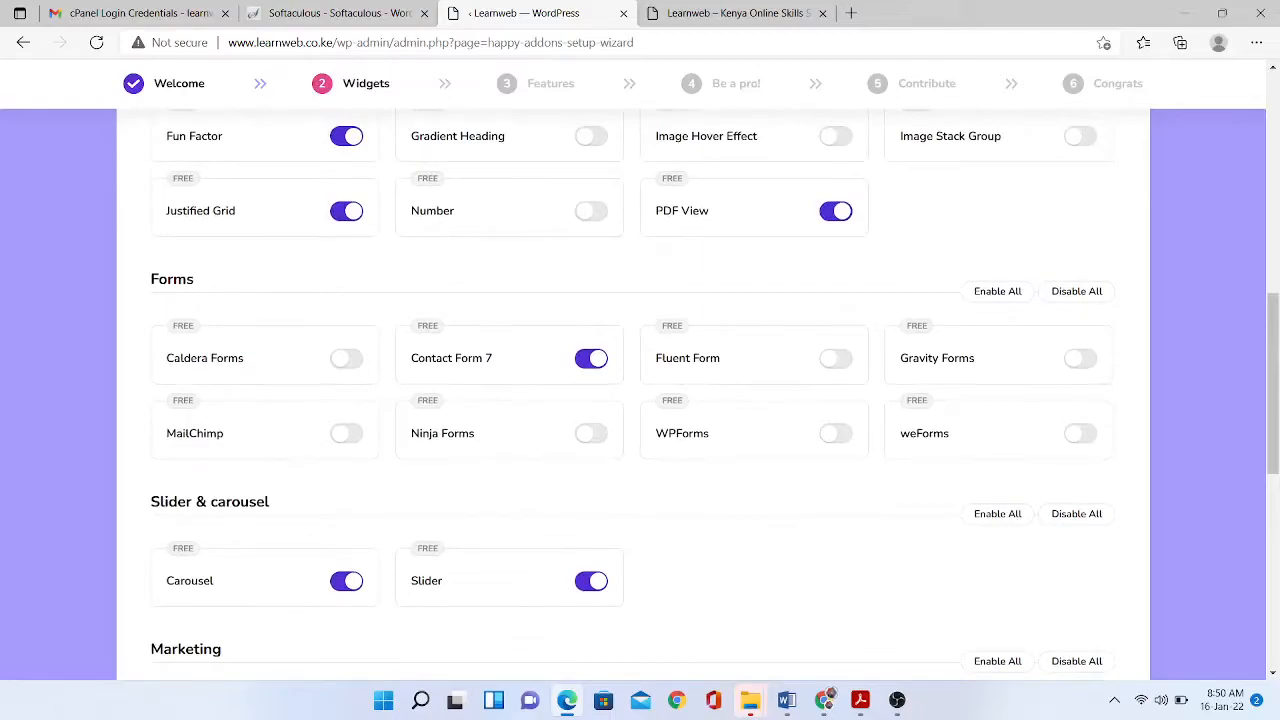
scroll(640, 400, up, 1)
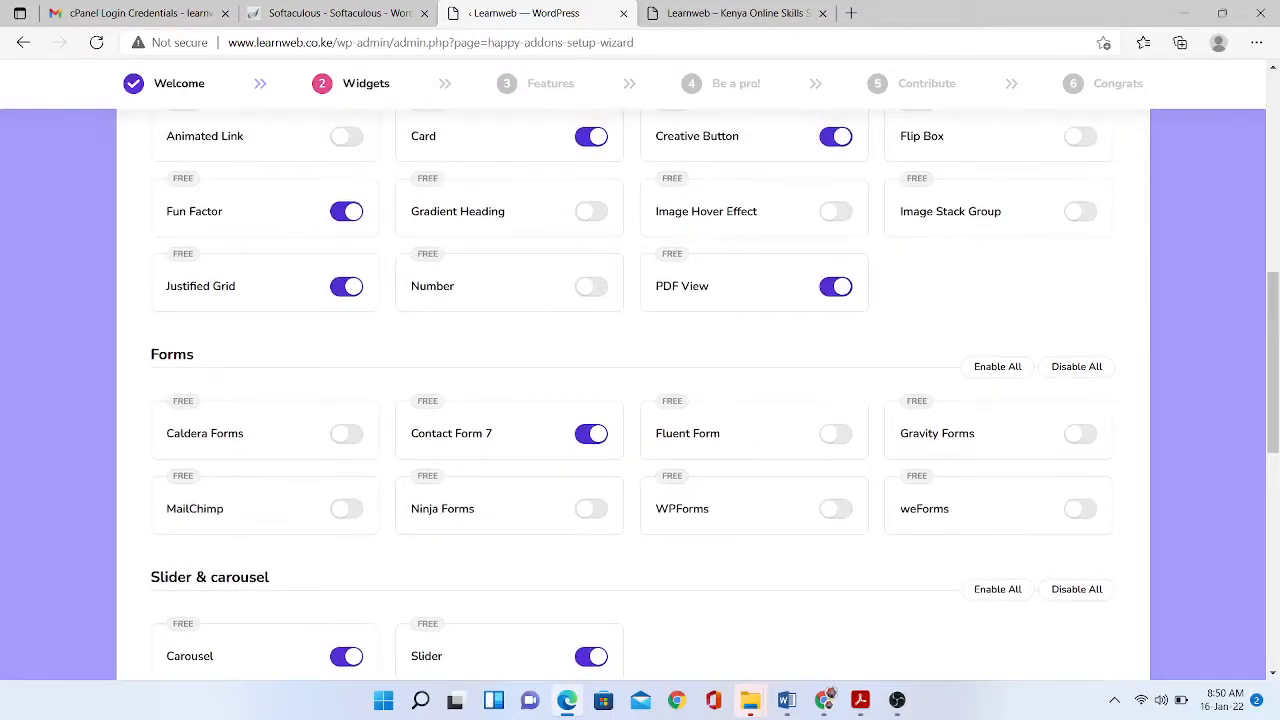
- Turn on MailChimp, Image Hover Effect, Flip Box, Image Stack Group, Number, Gradient Heading and Animated Link
click(346, 509)
scroll(640, 400, up, 2)
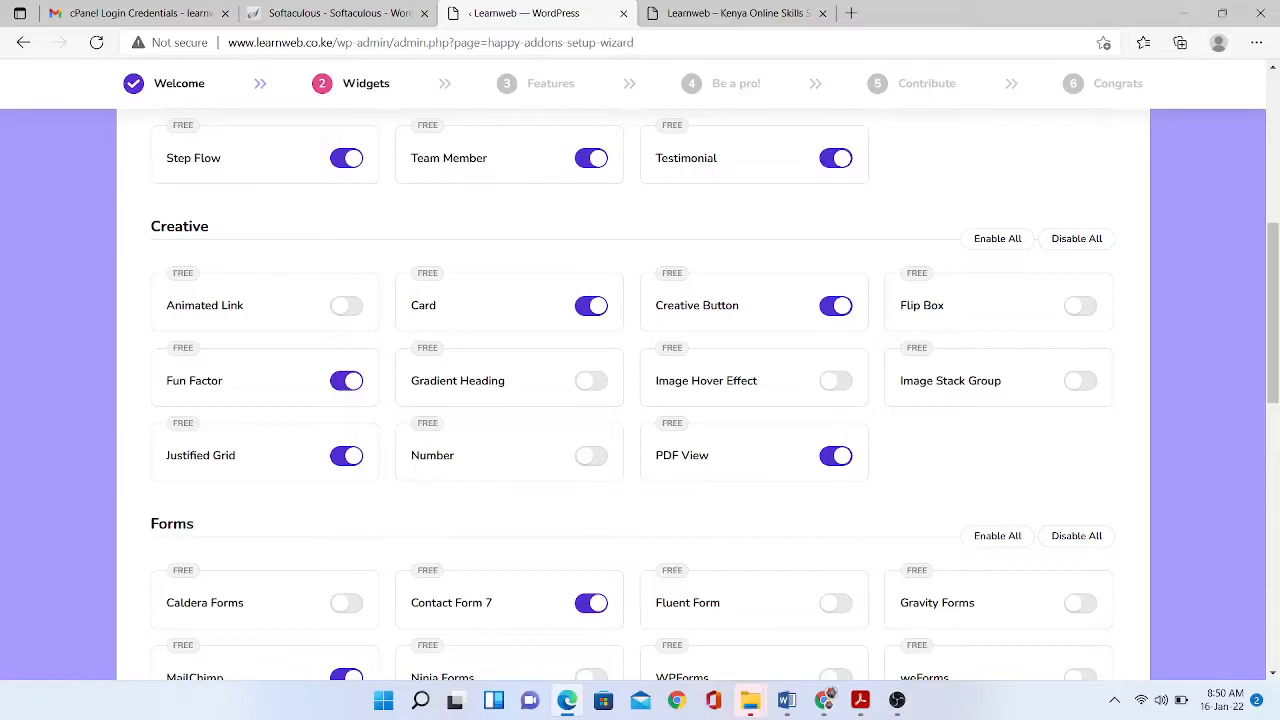
click(835, 380)
click(1080, 305)
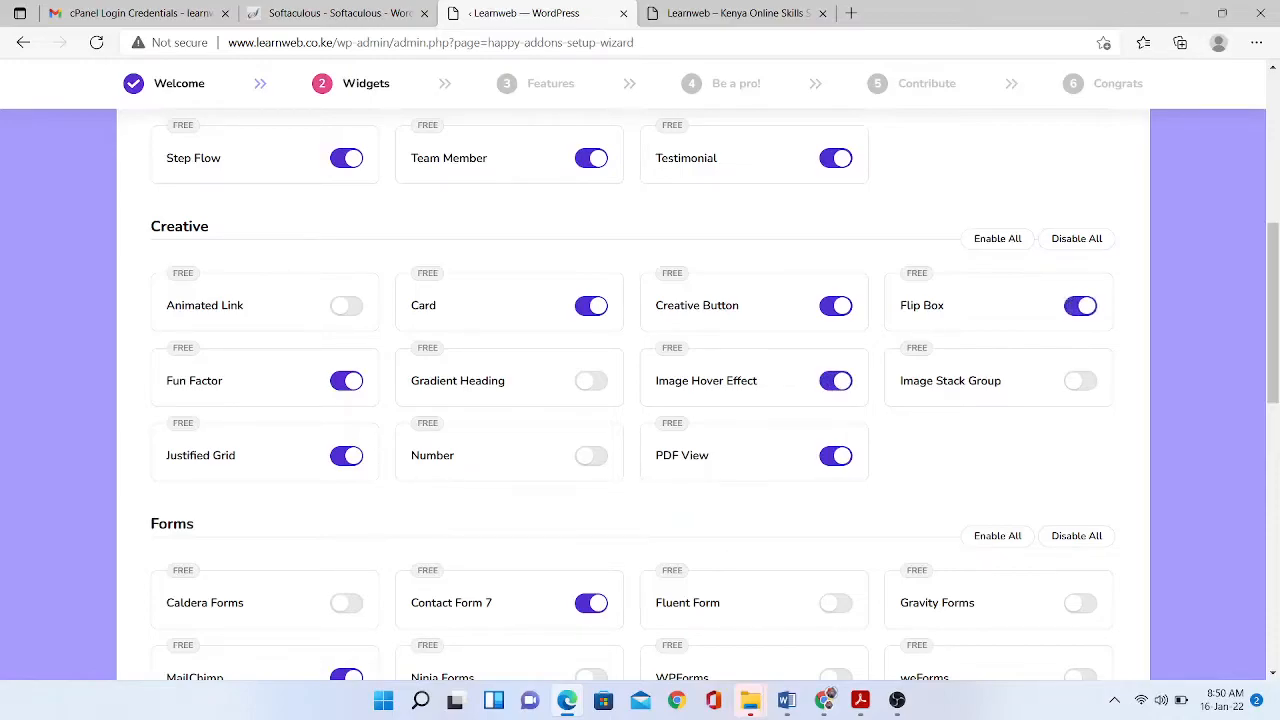
click(1080, 380)
click(591, 455)
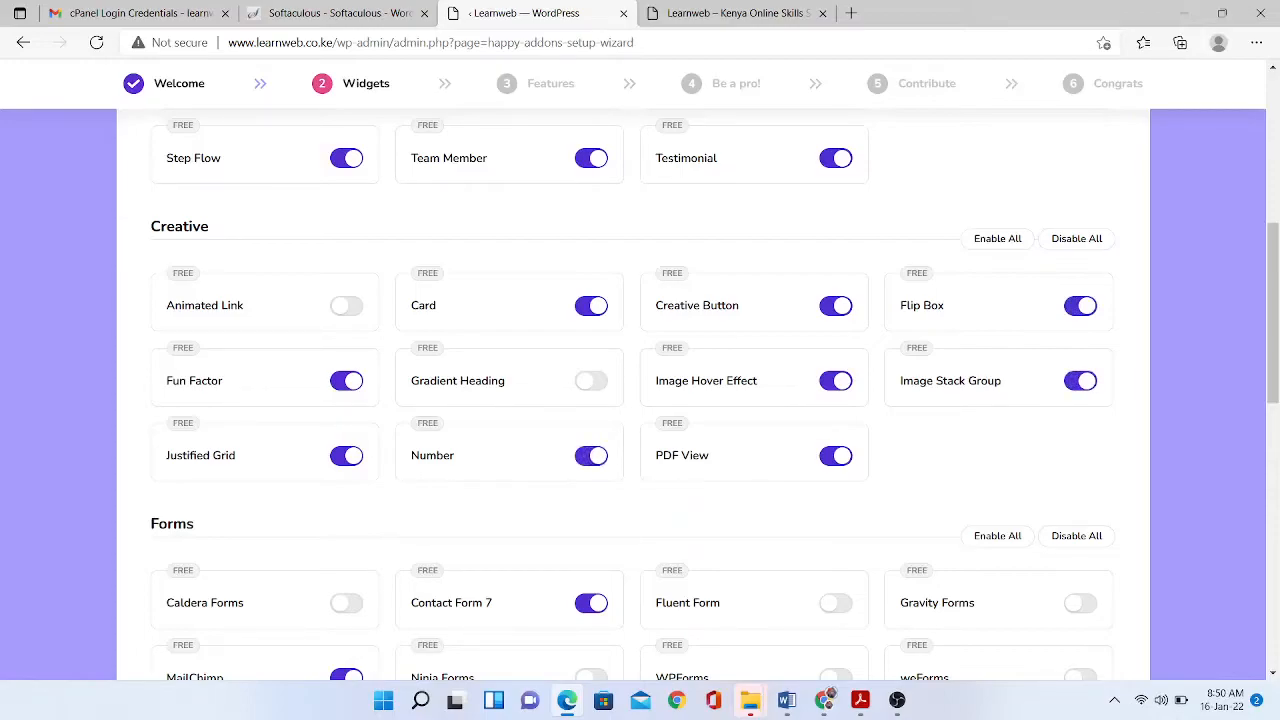
click(591, 380)
click(346, 305)
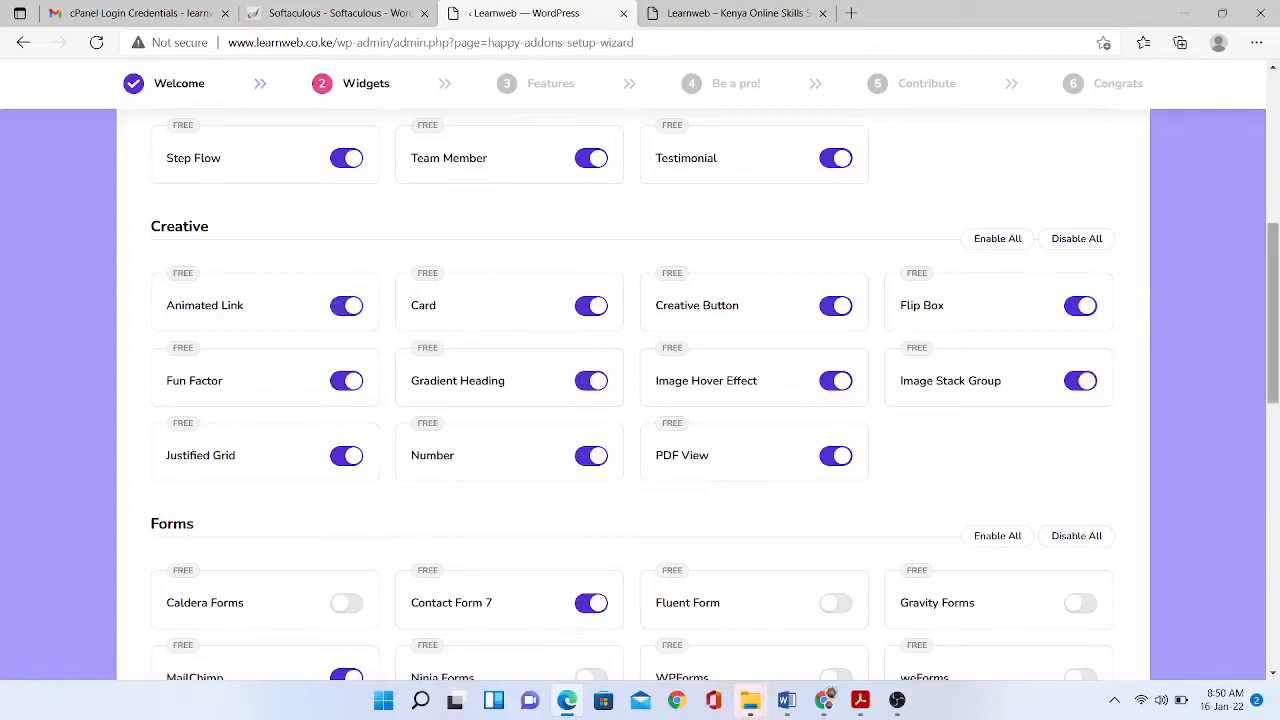
- Advance the HappyAddons wizard to its Features step
scroll(640, 400, up, 5)
scroll(640, 400, down, 10)
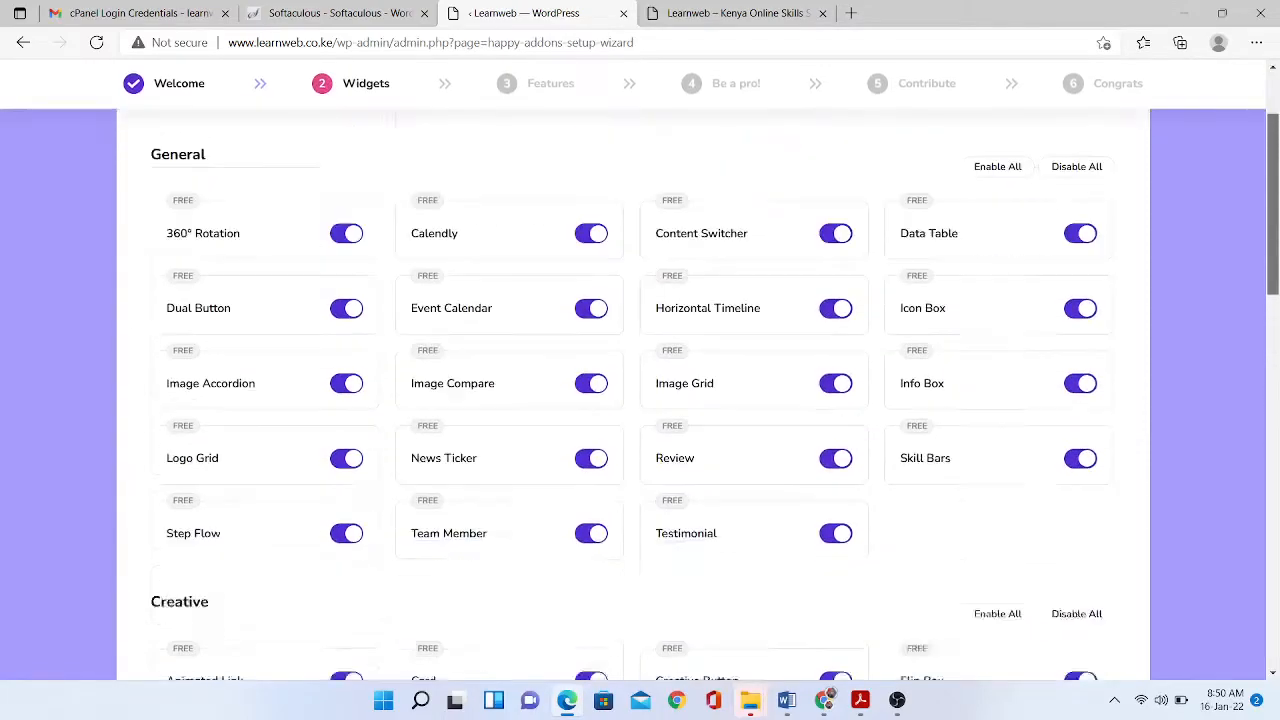
click(688, 590)
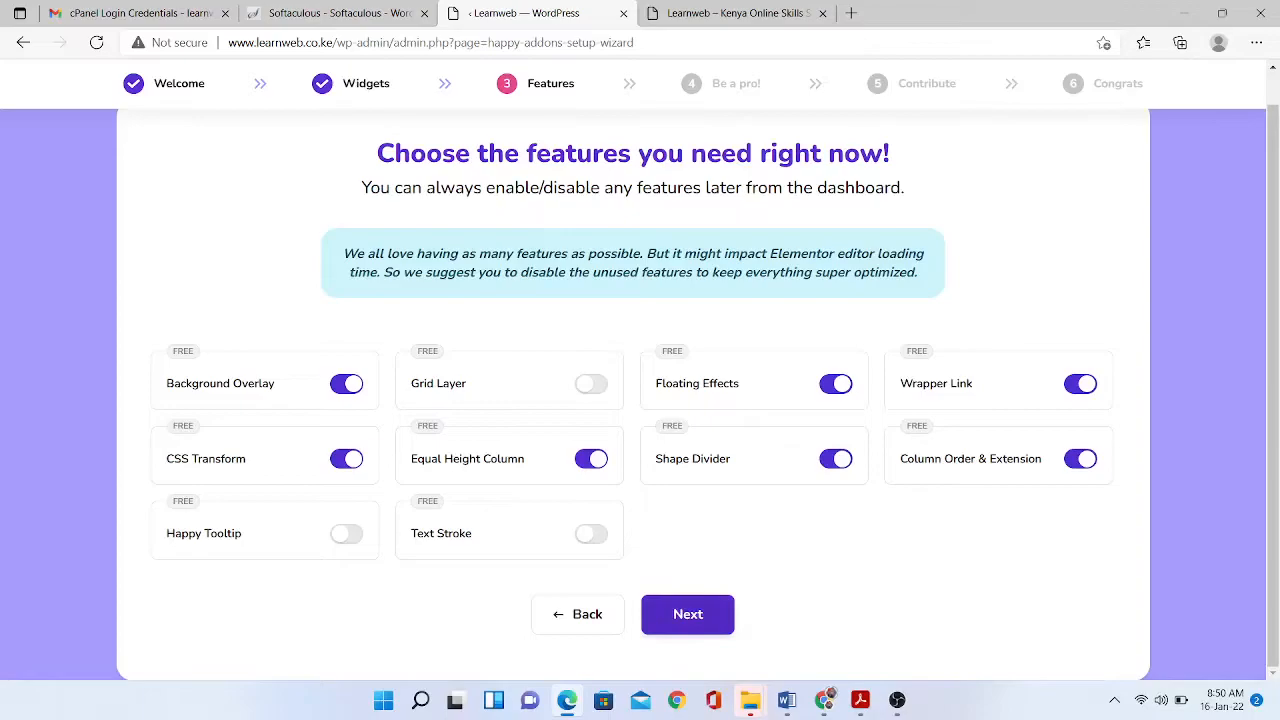
- Pass Features and Be a pro, opt out of usage-data contribution, and finish on the dashboard
click(687, 614)
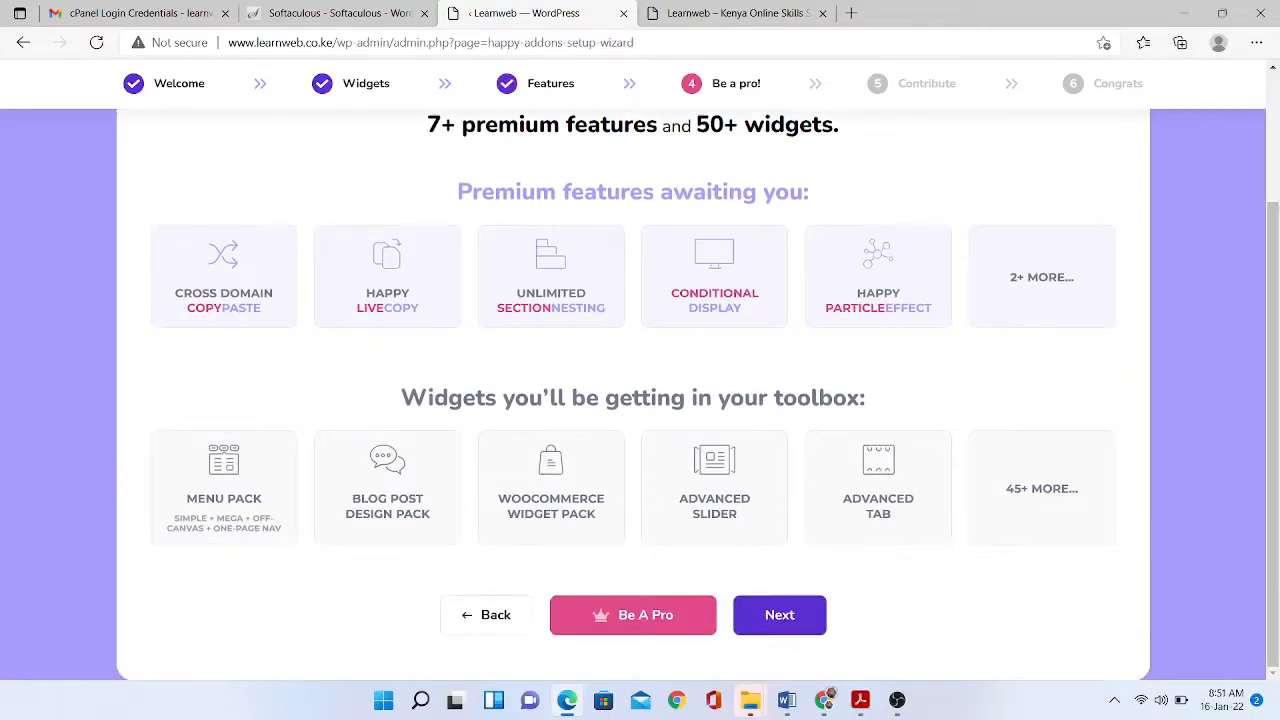
click(779, 615)
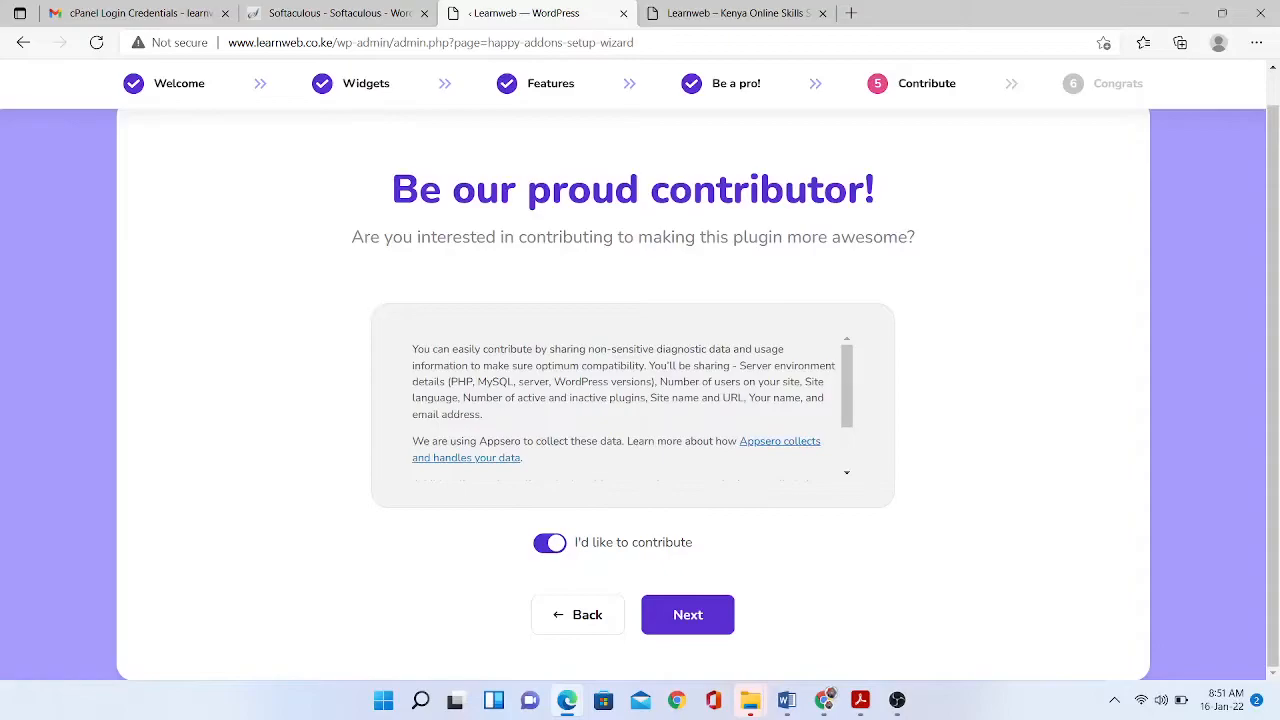
click(550, 543)
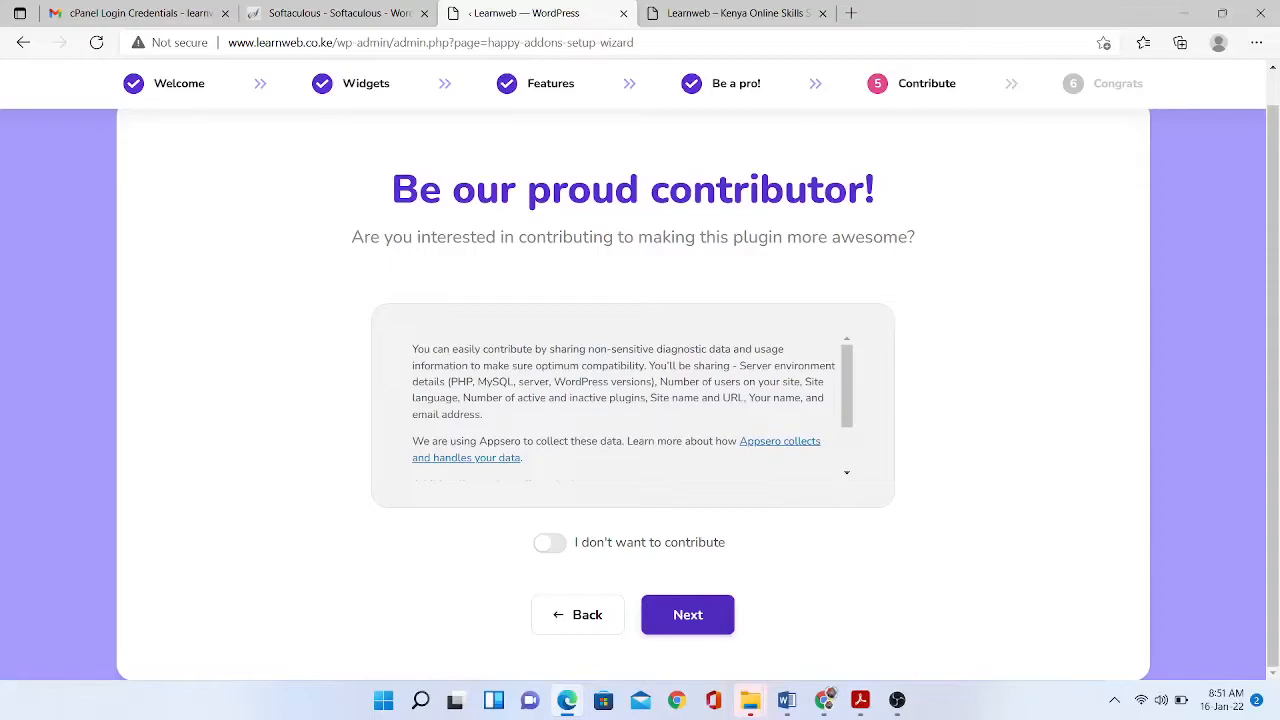
click(688, 615)
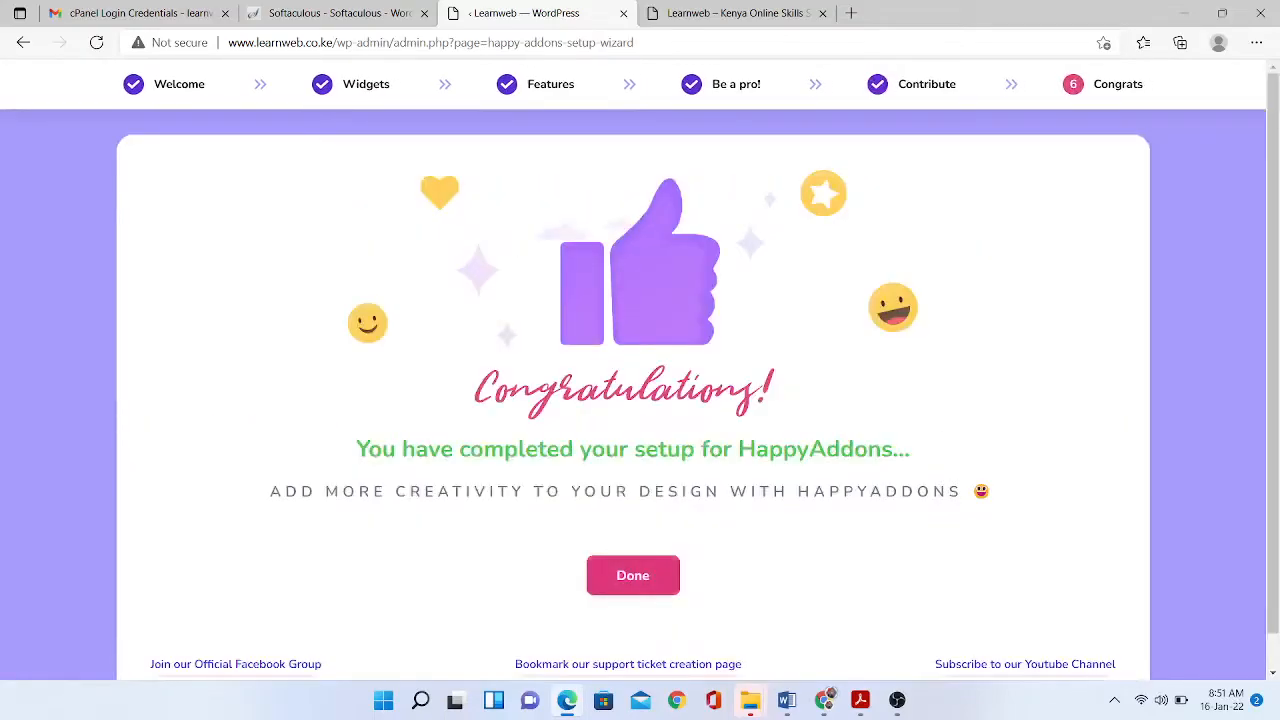
click(633, 575)
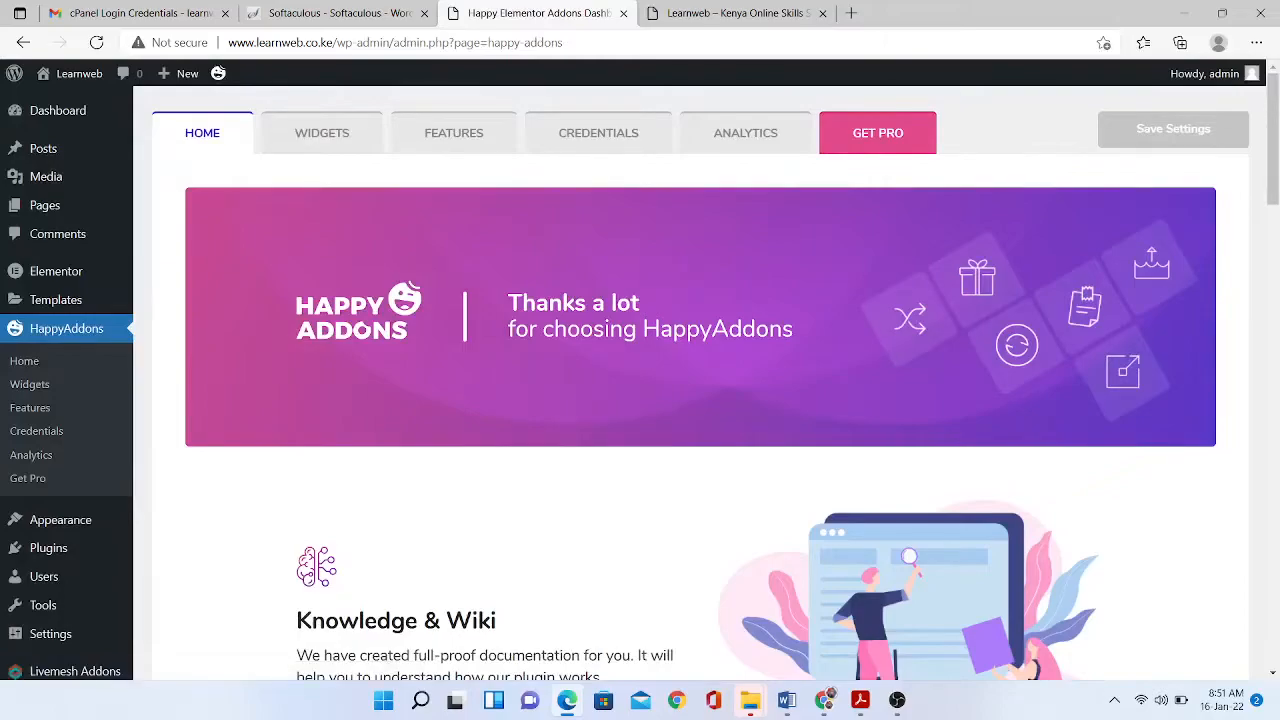
- Open Appearance > Starter Templates and start with Build Your Website Now
mouse_move(120, 520)
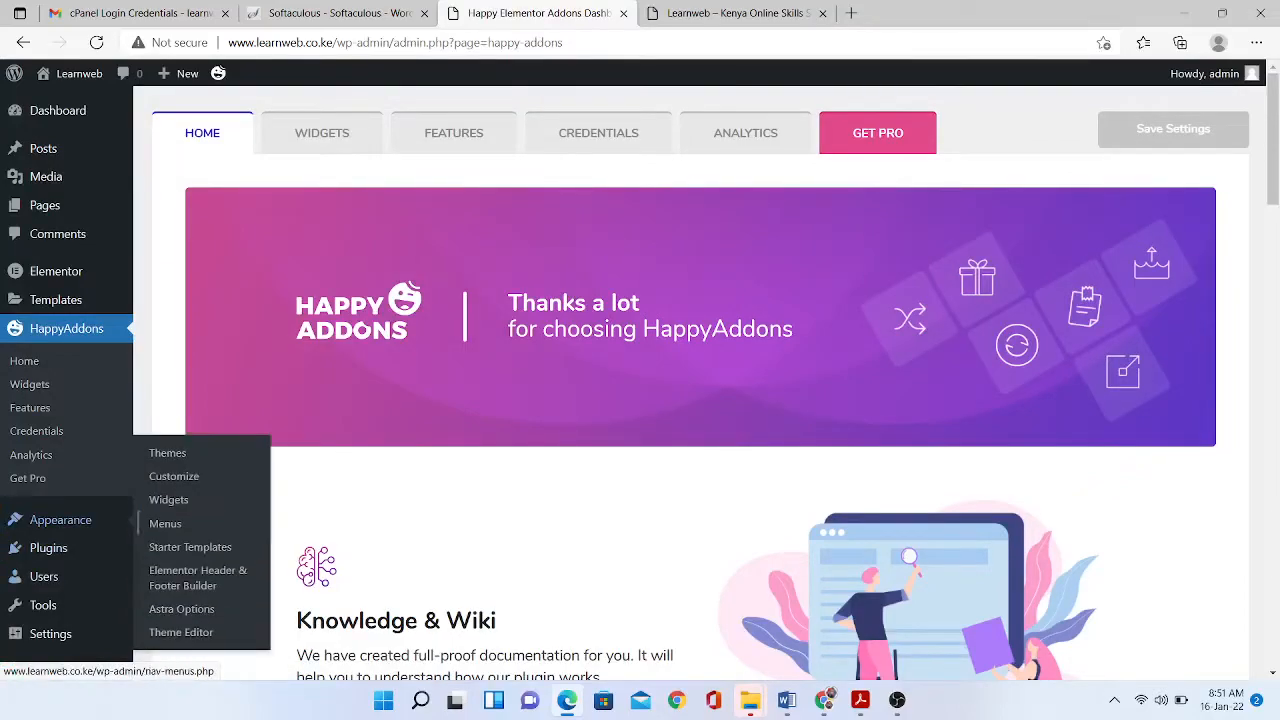
click(190, 547)
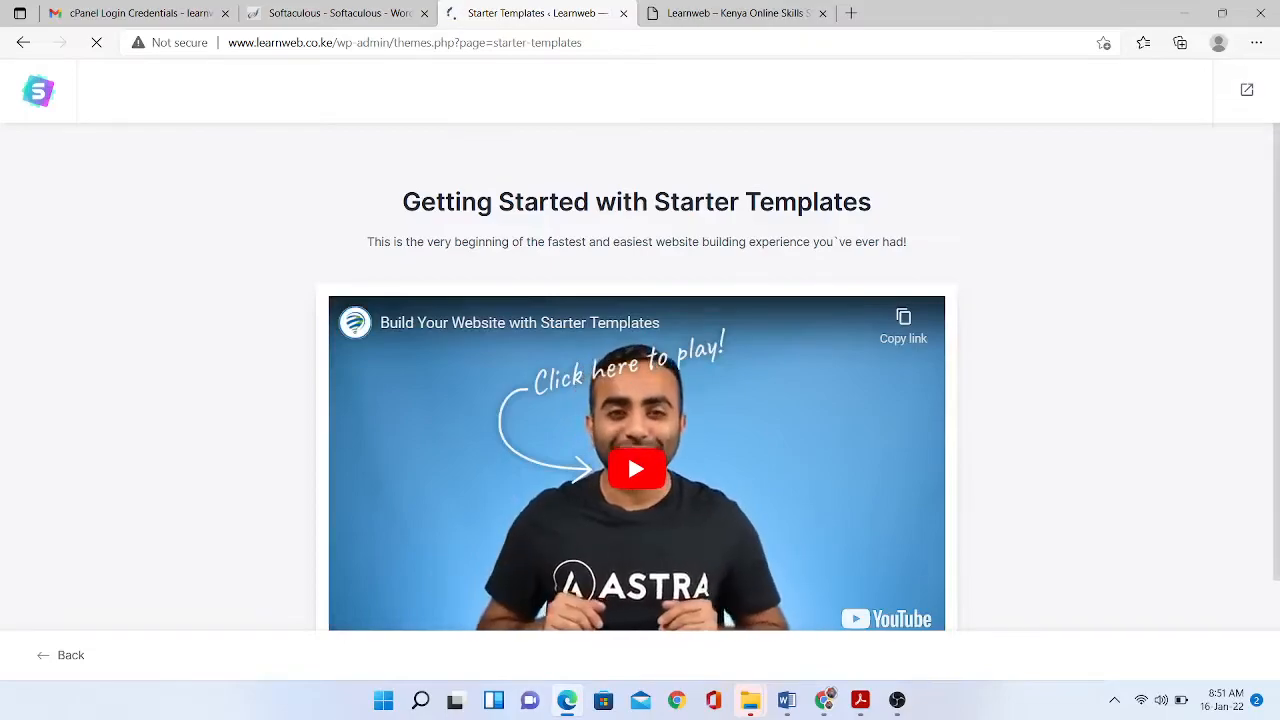
scroll(627, 450, down, 1)
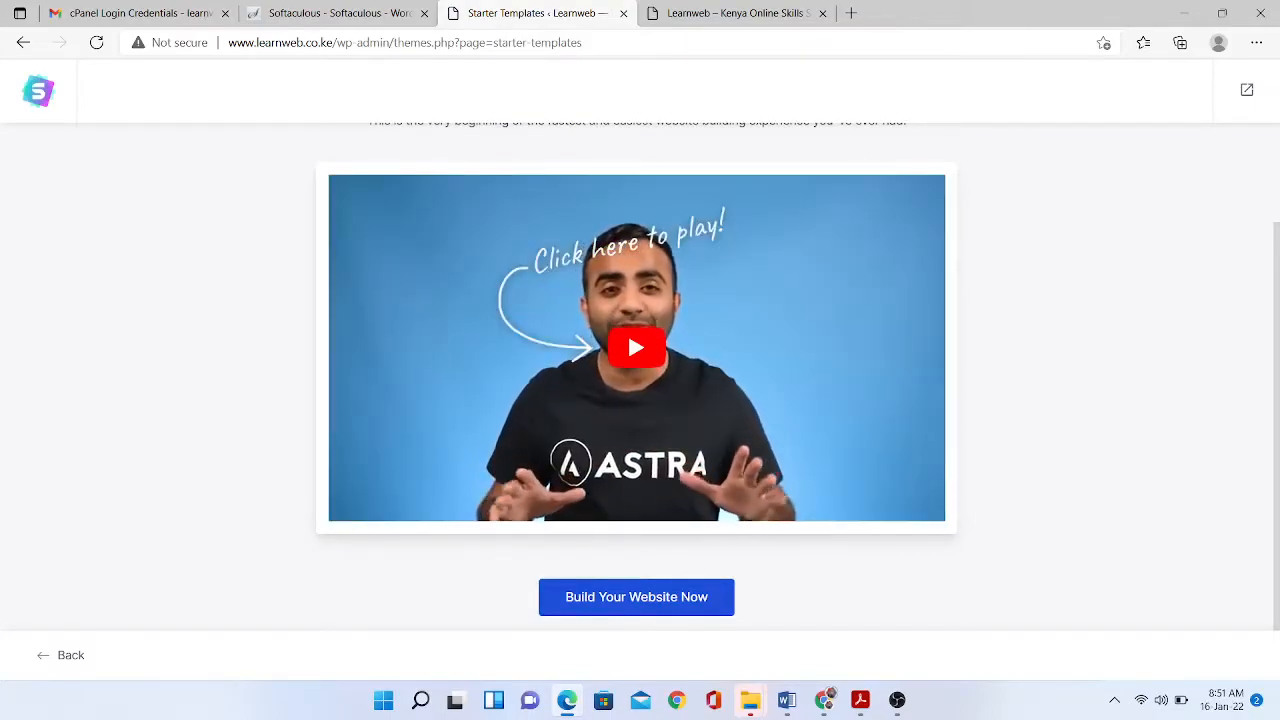
click(636, 597)
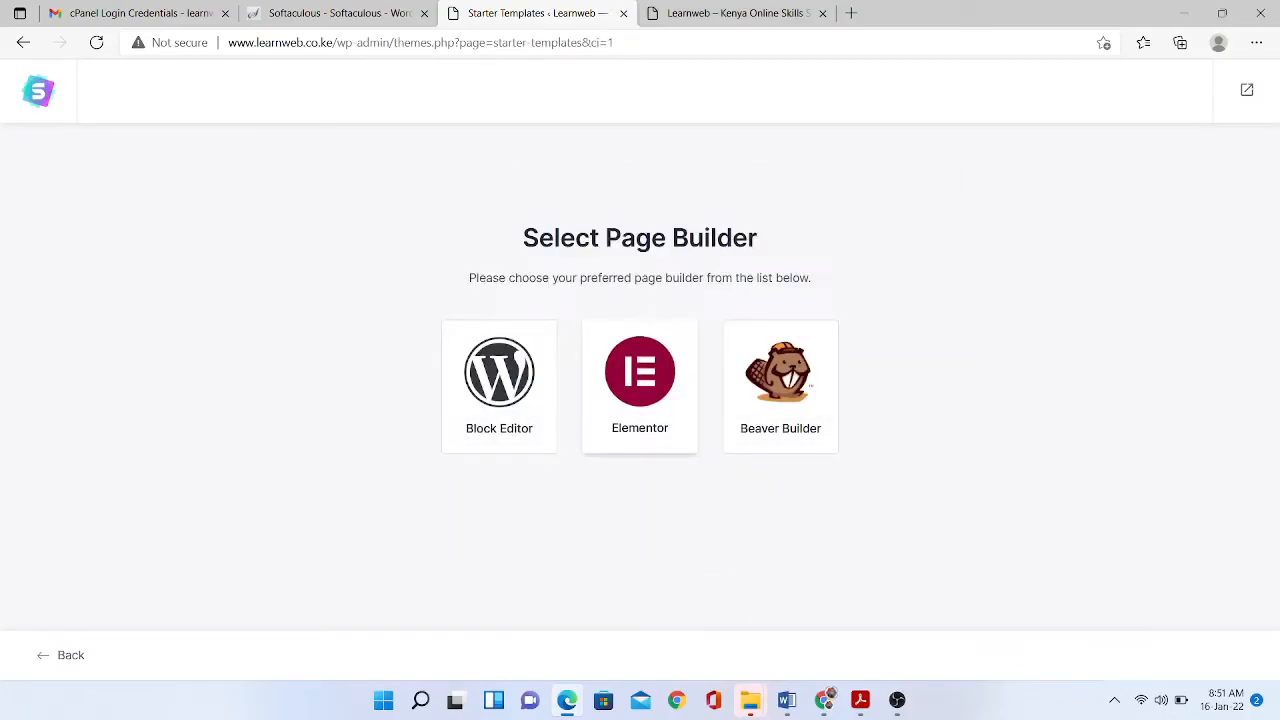
- Choose Elementor as the page builder and browse the eLearning templates
click(640, 385)
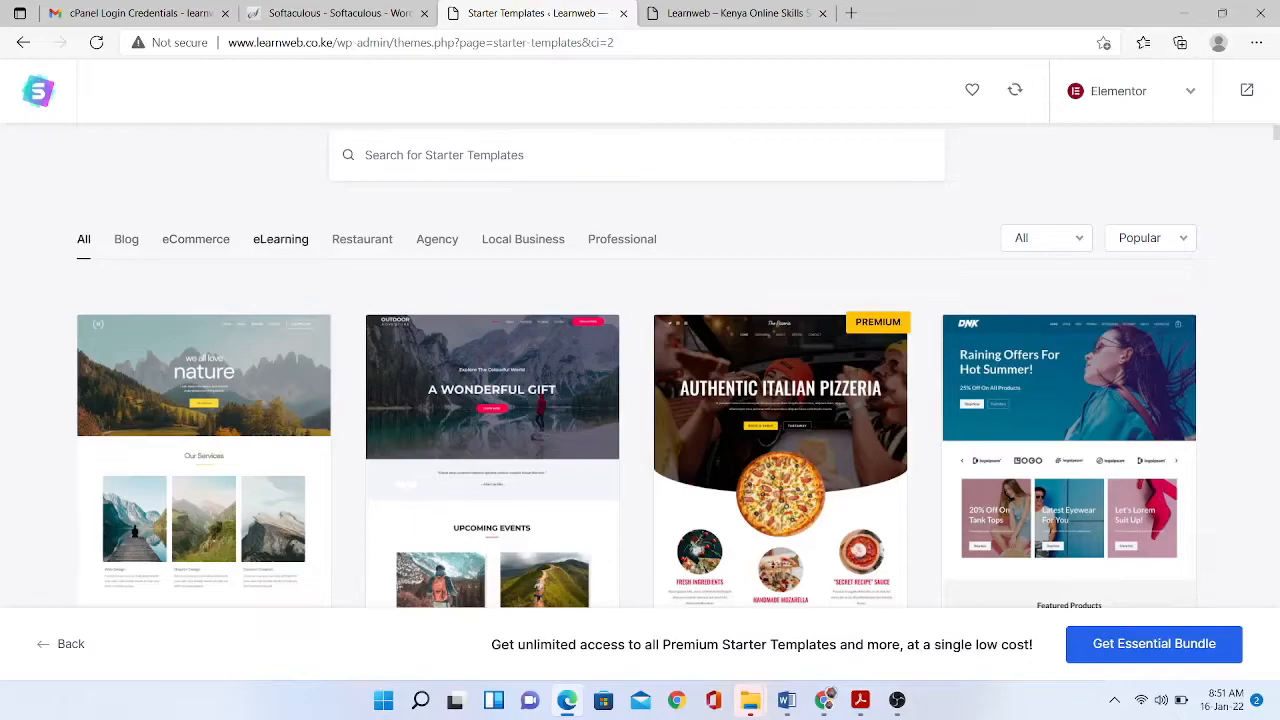
click(281, 240)
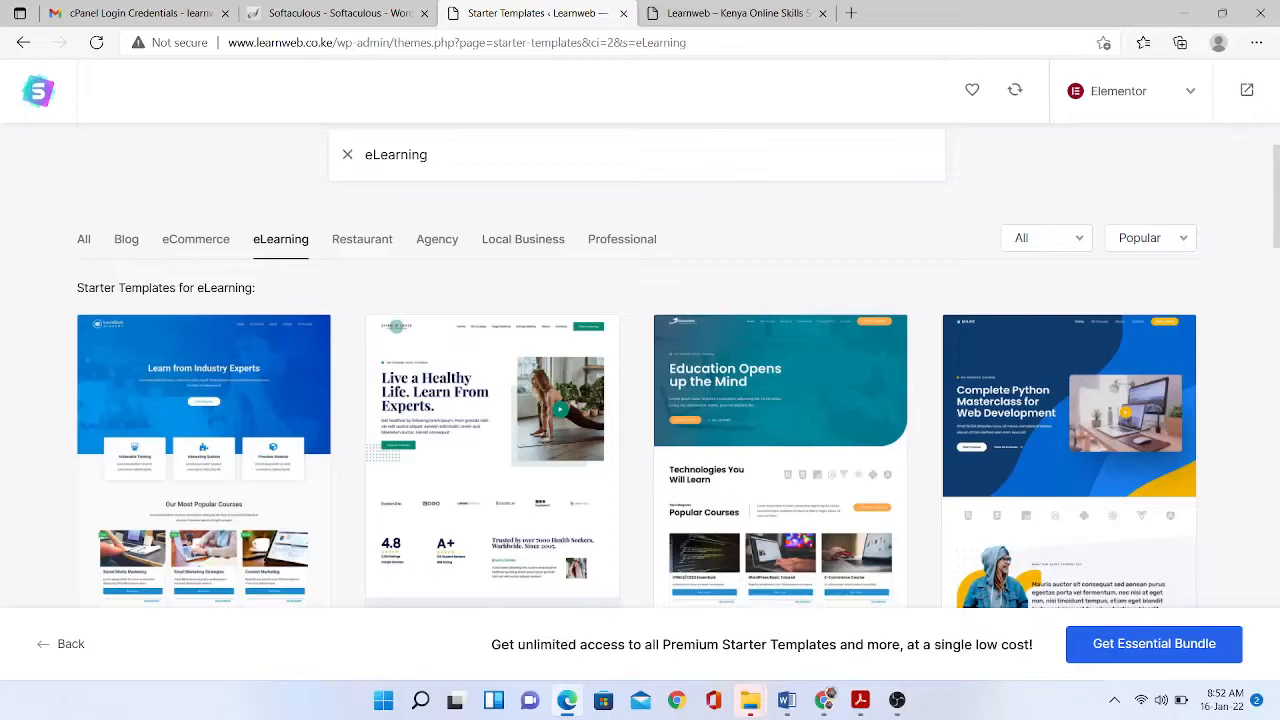
scroll(640, 400, down, 4)
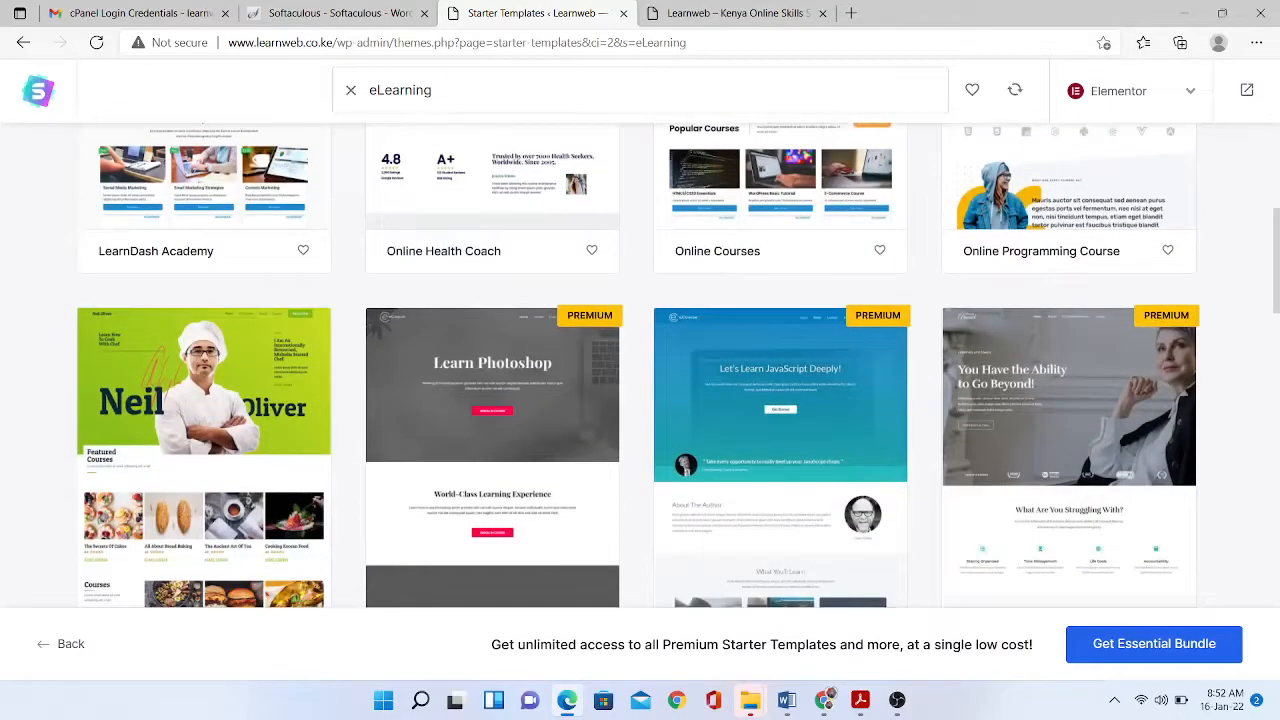
scroll(640, 400, down, 6)
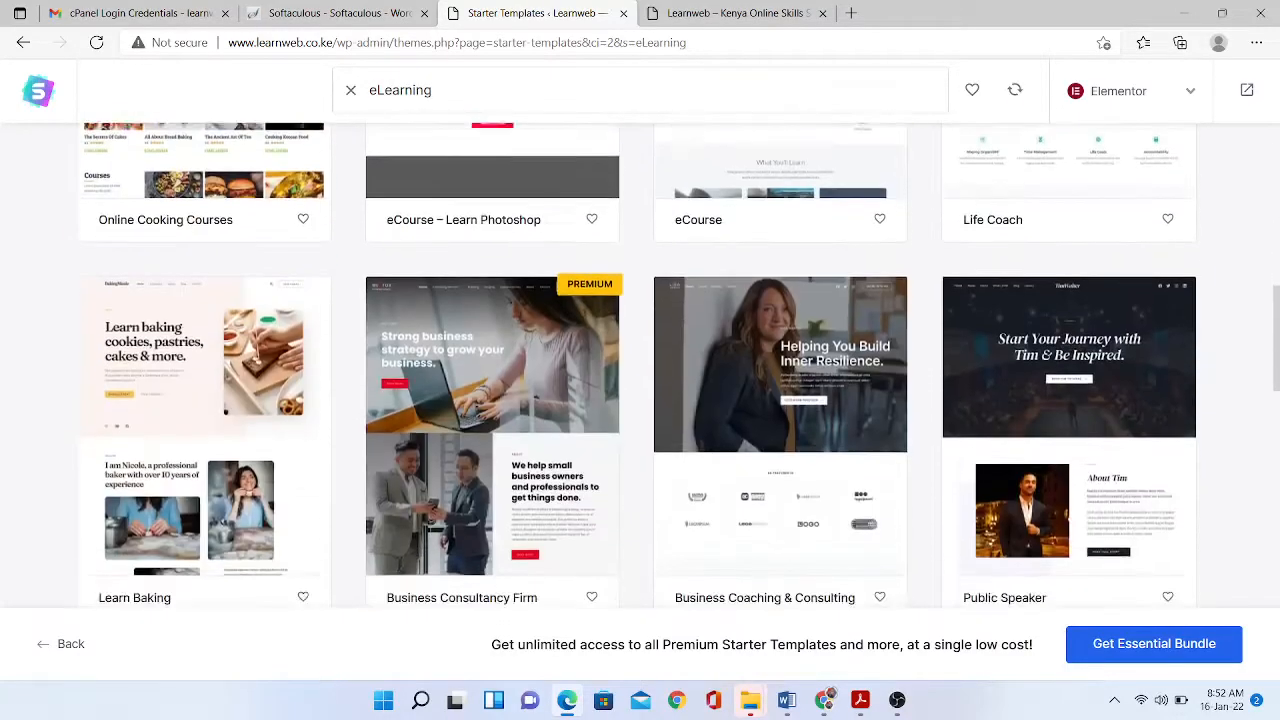
scroll(640, 400, down, 8)
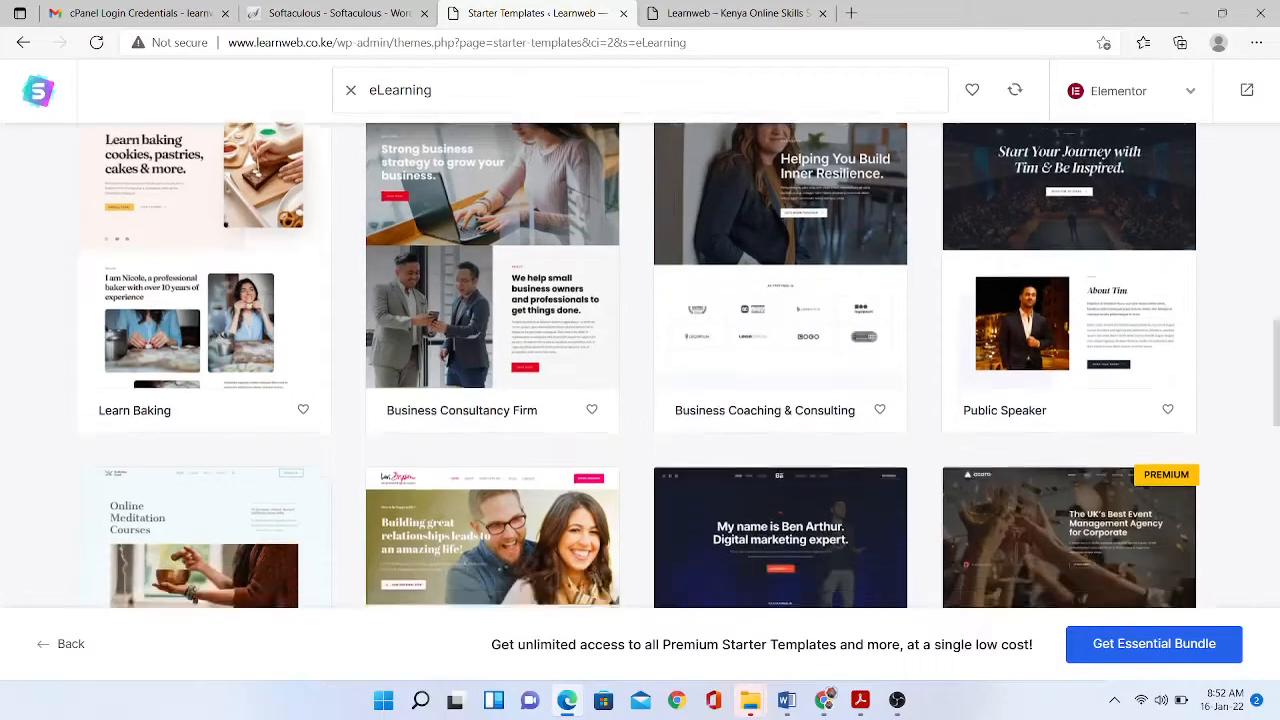
scroll(640, 360, down, 4)
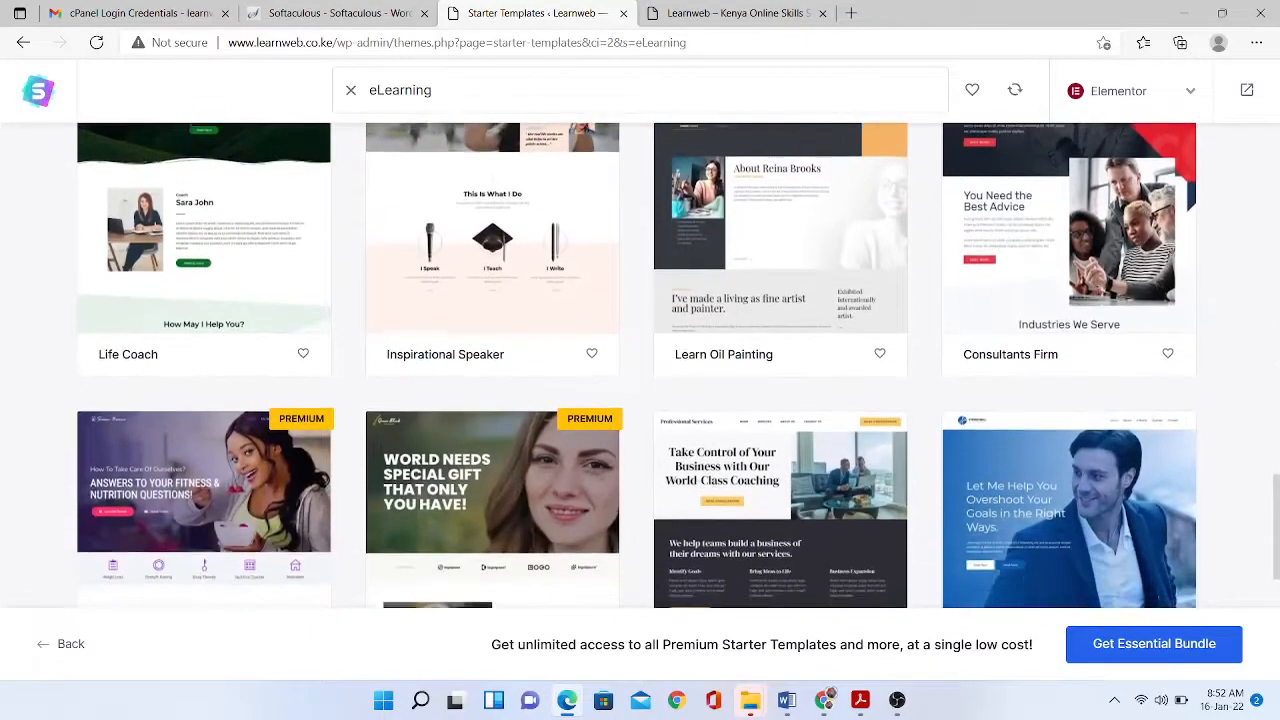
scroll(640, 360, down, 4)
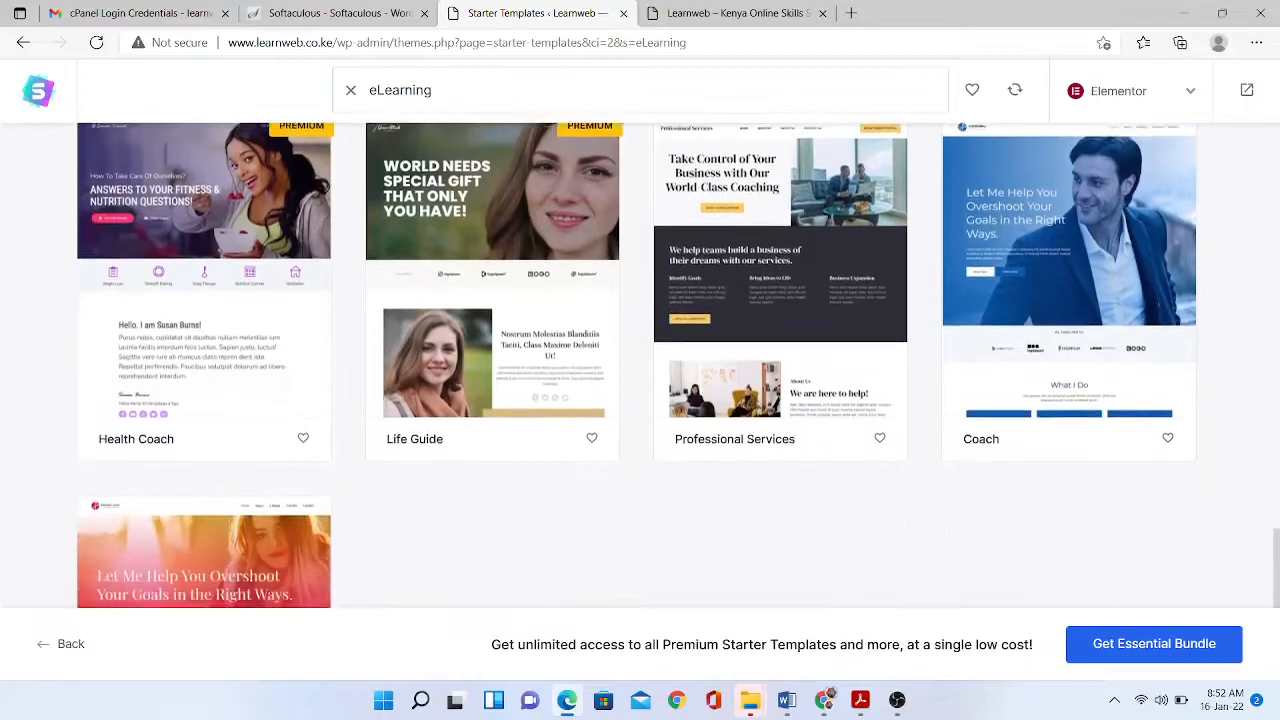
scroll(640, 360, up, 20)
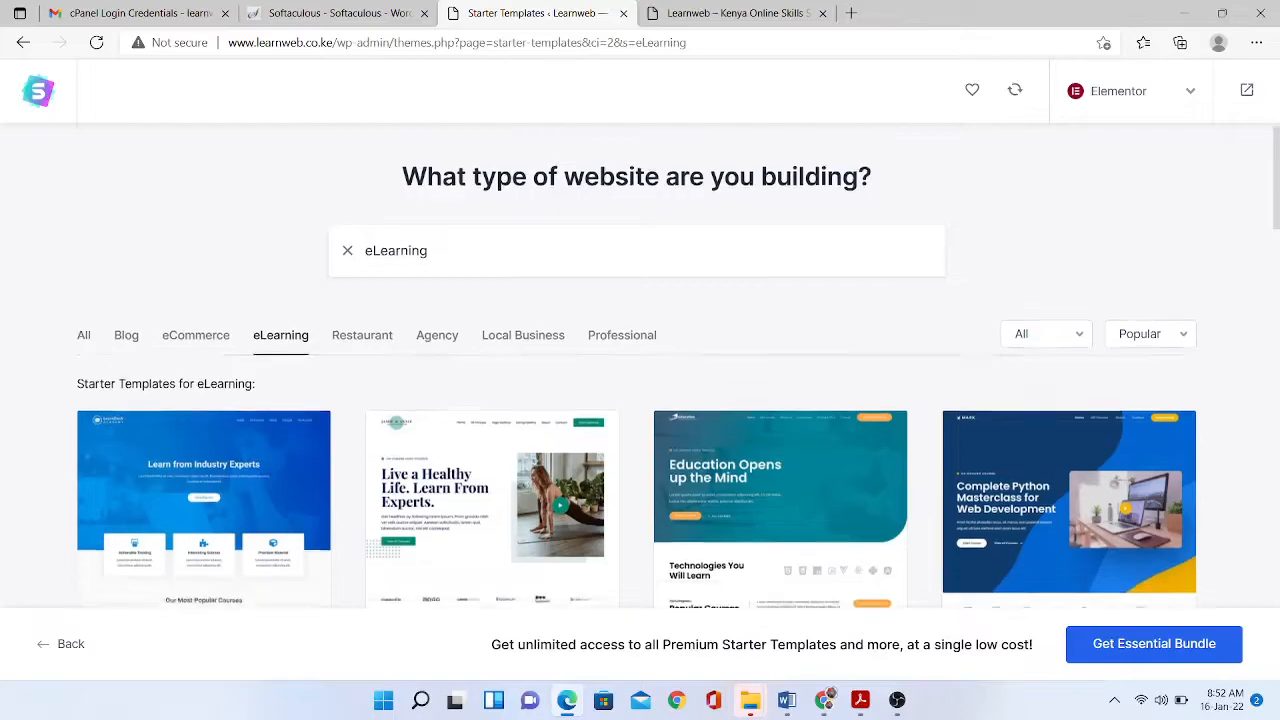
scroll(640, 400, down, 1)
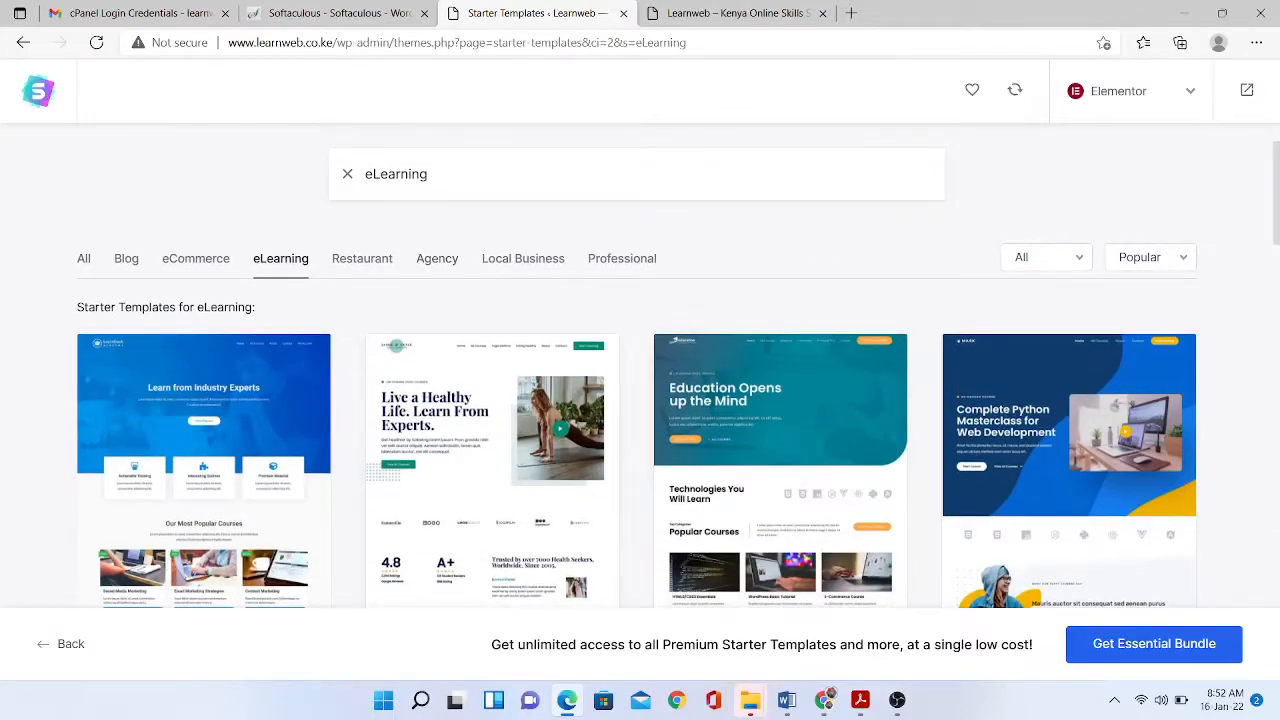
- Browse the Agency category's starter templates
click(437, 259)
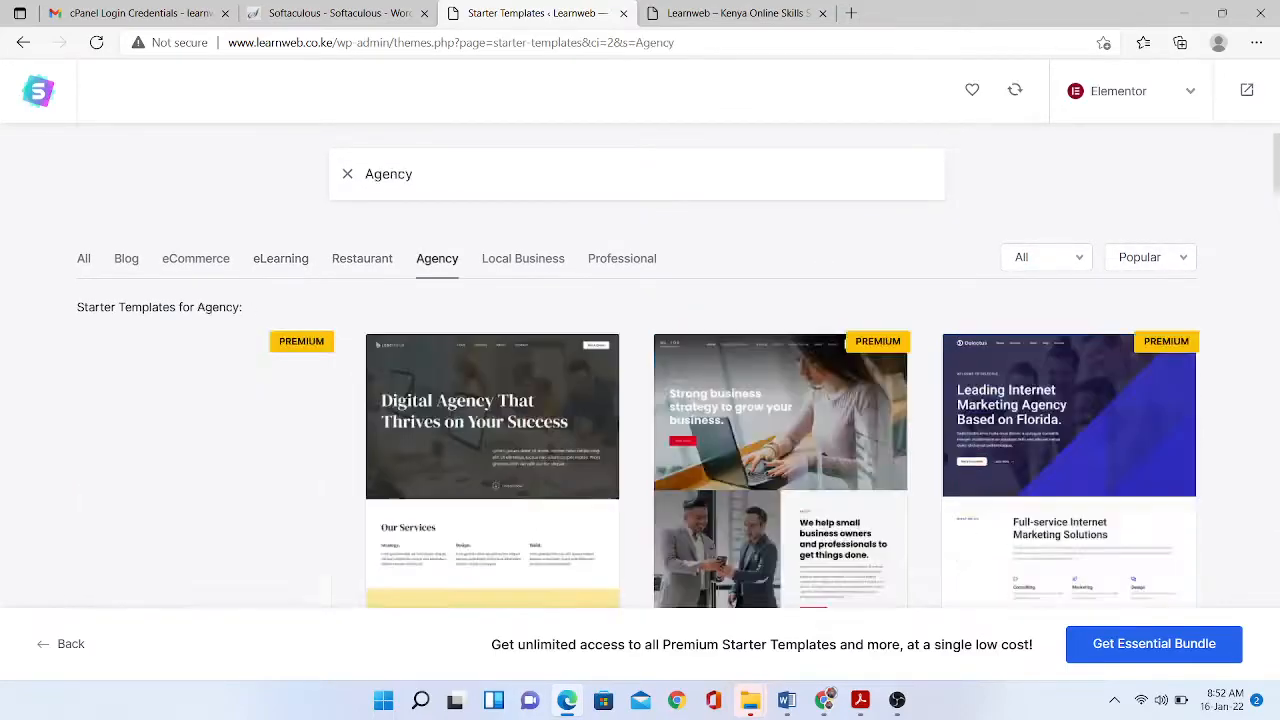
scroll(640, 400, down, 1)
scroll(640, 400, down, 2)
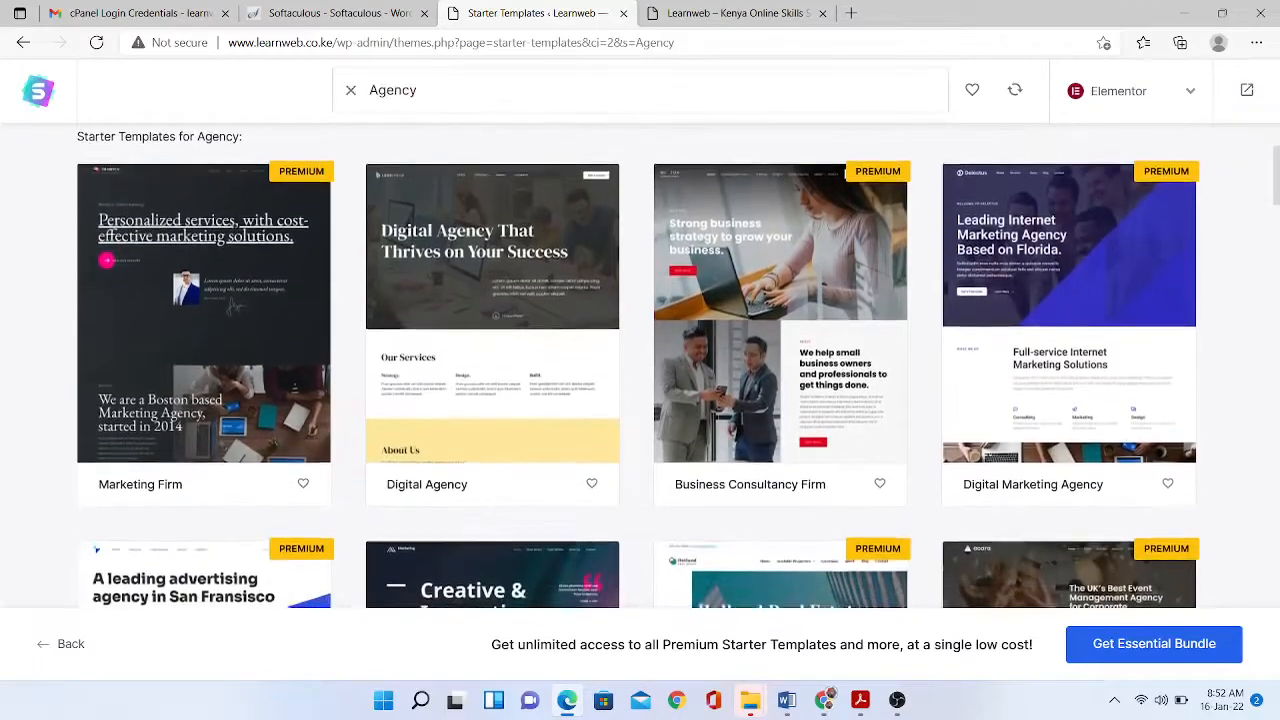
scroll(640, 400, down, 3)
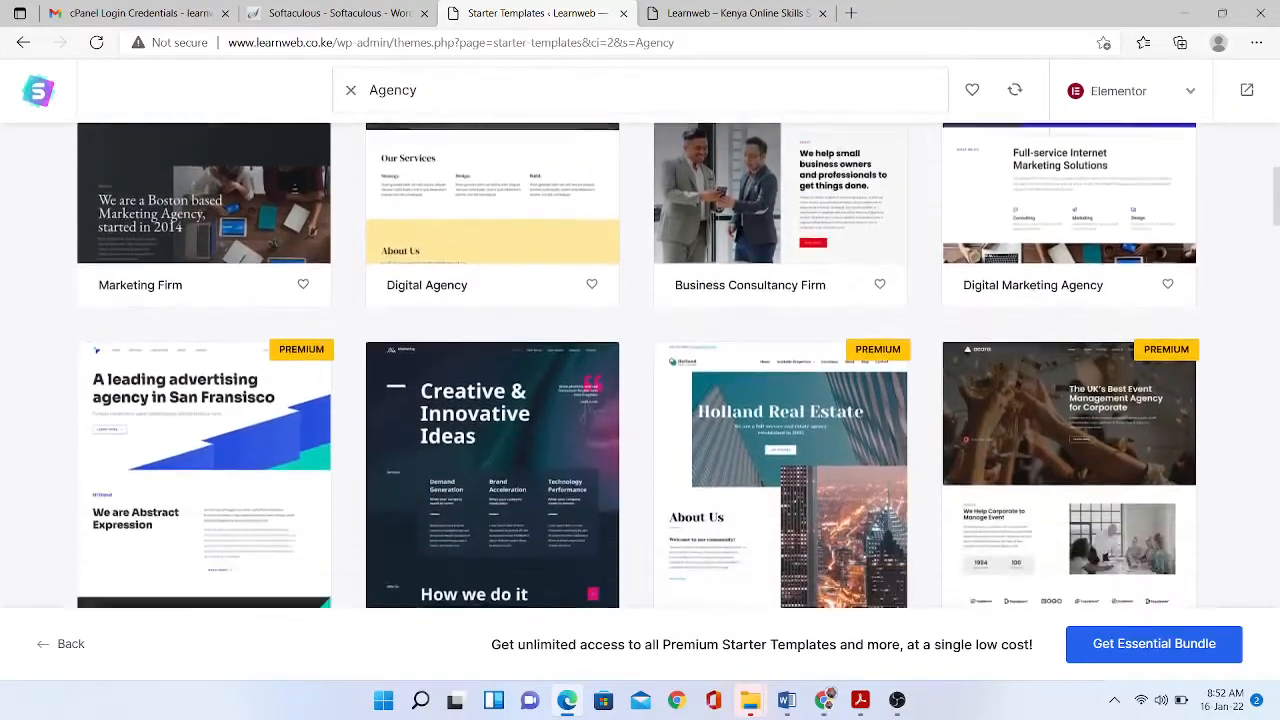
scroll(640, 400, down, 2)
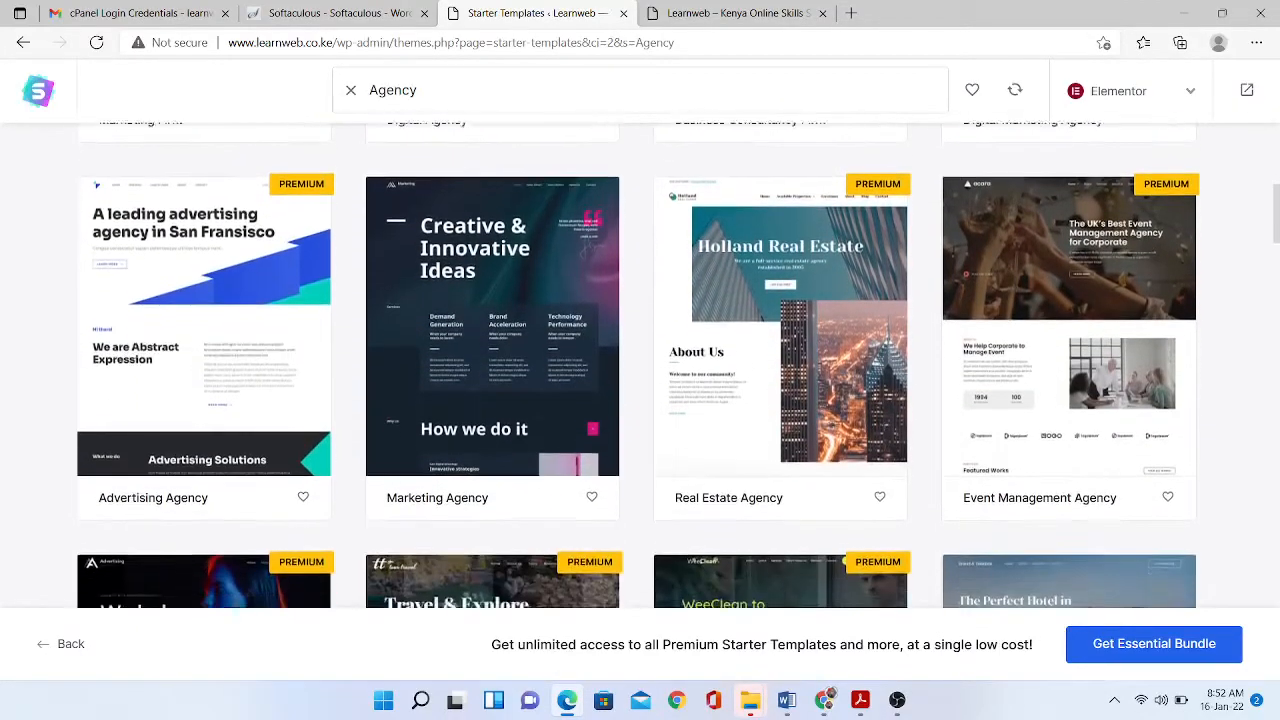
scroll(640, 400, down, 2)
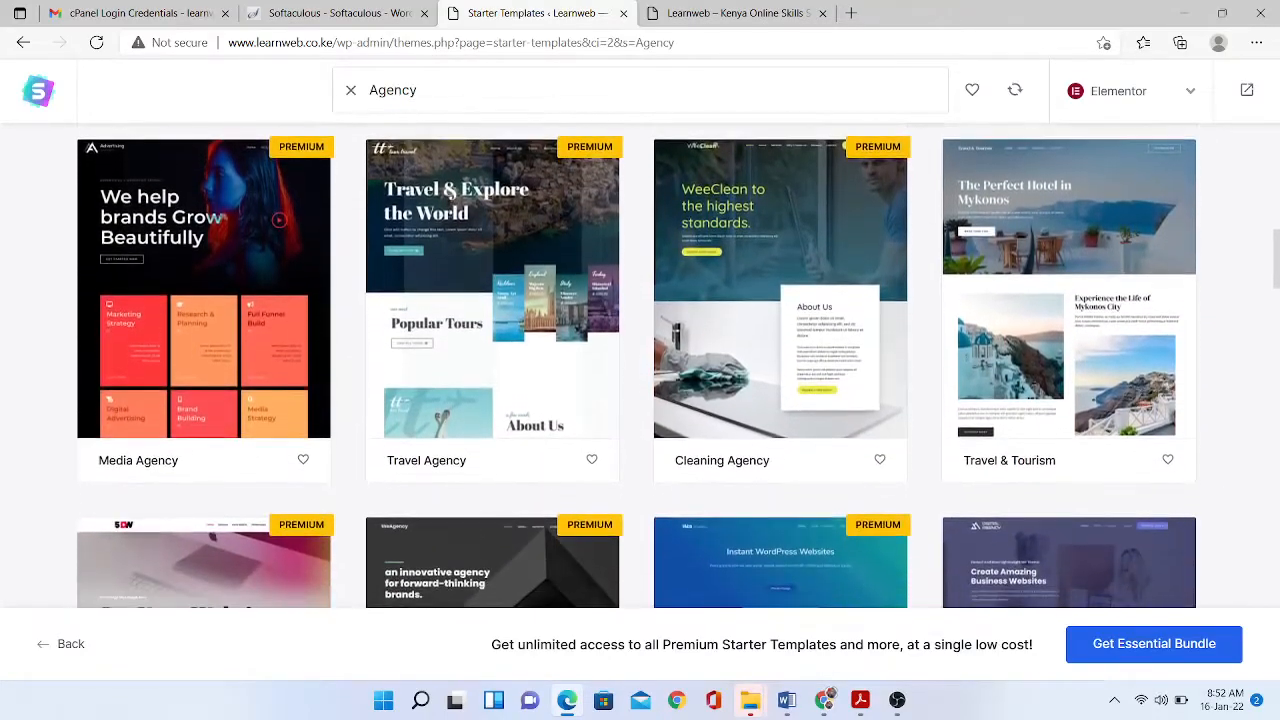
scroll(640, 400, up, 10)
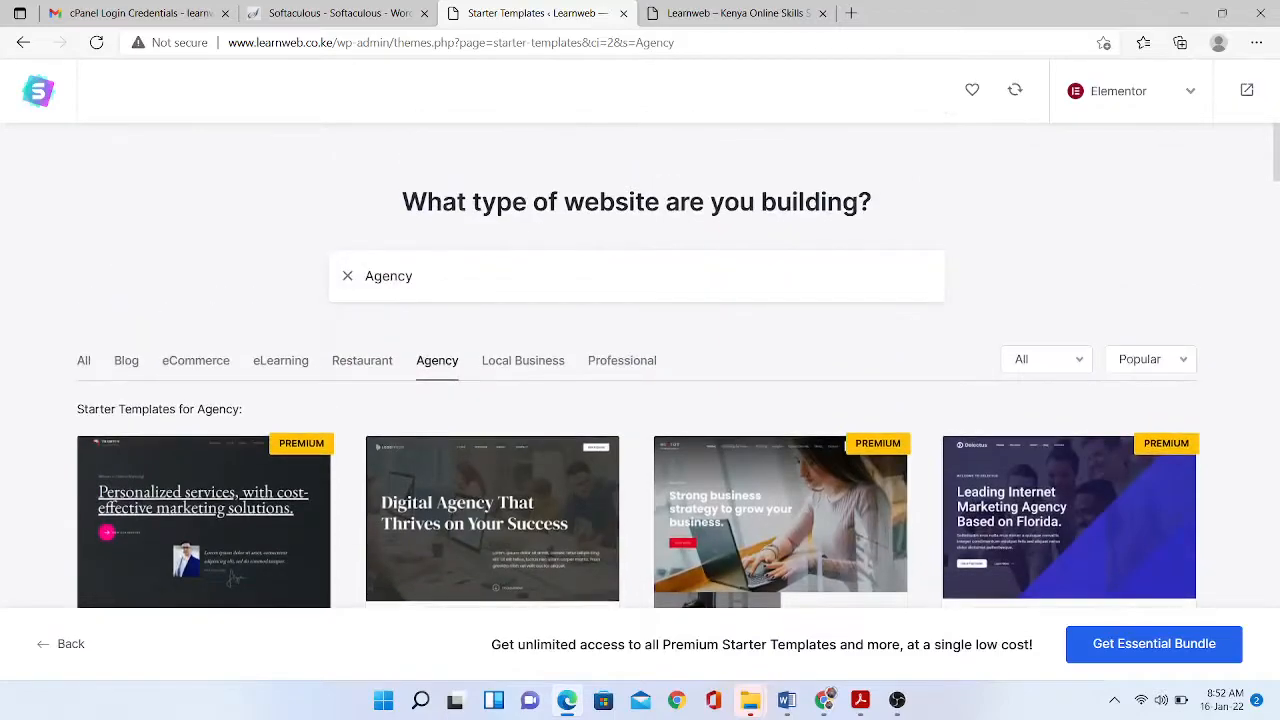
- Switch to the eCommerce category and scroll through its templates
click(195, 360)
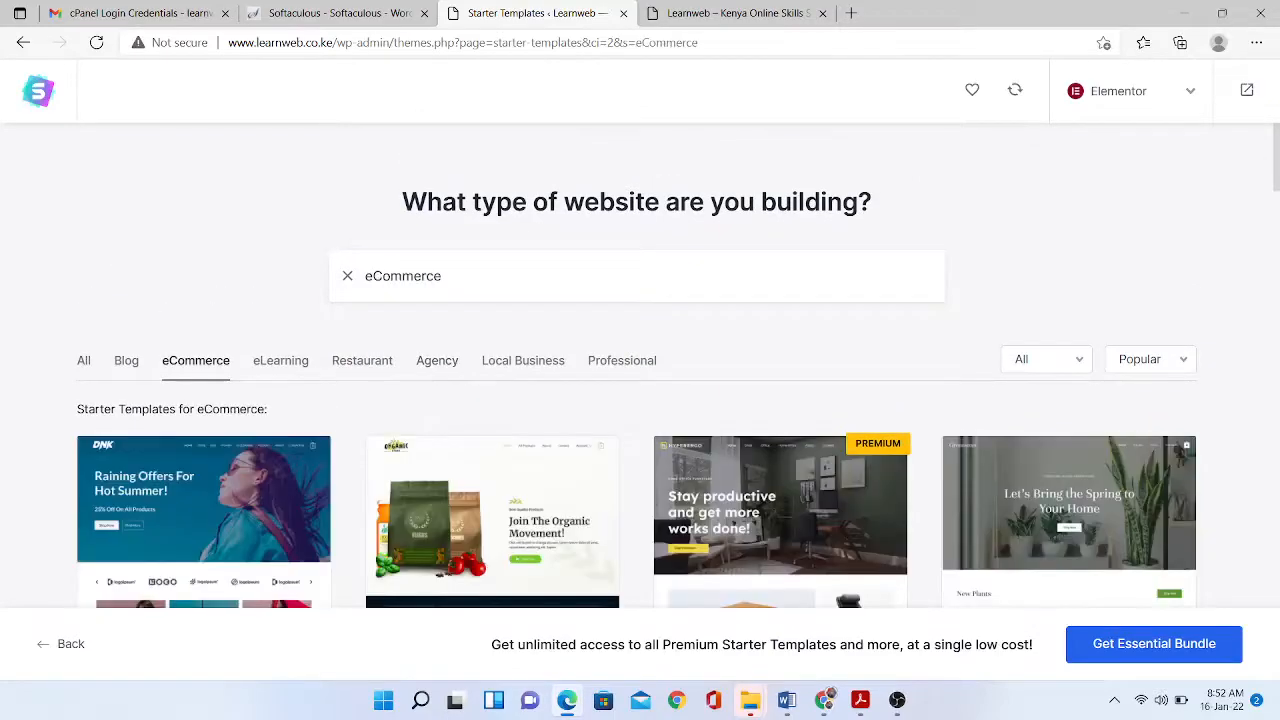
scroll(640, 400, down, 3)
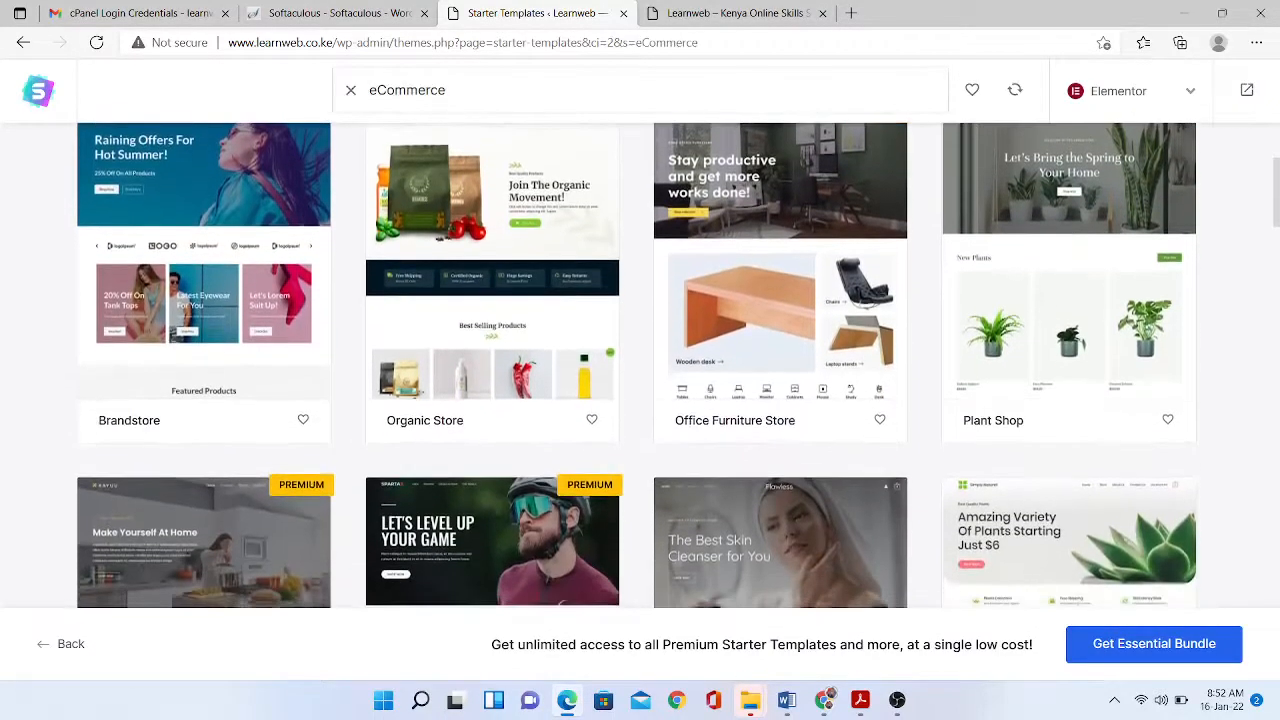
scroll(640, 400, down, 2)
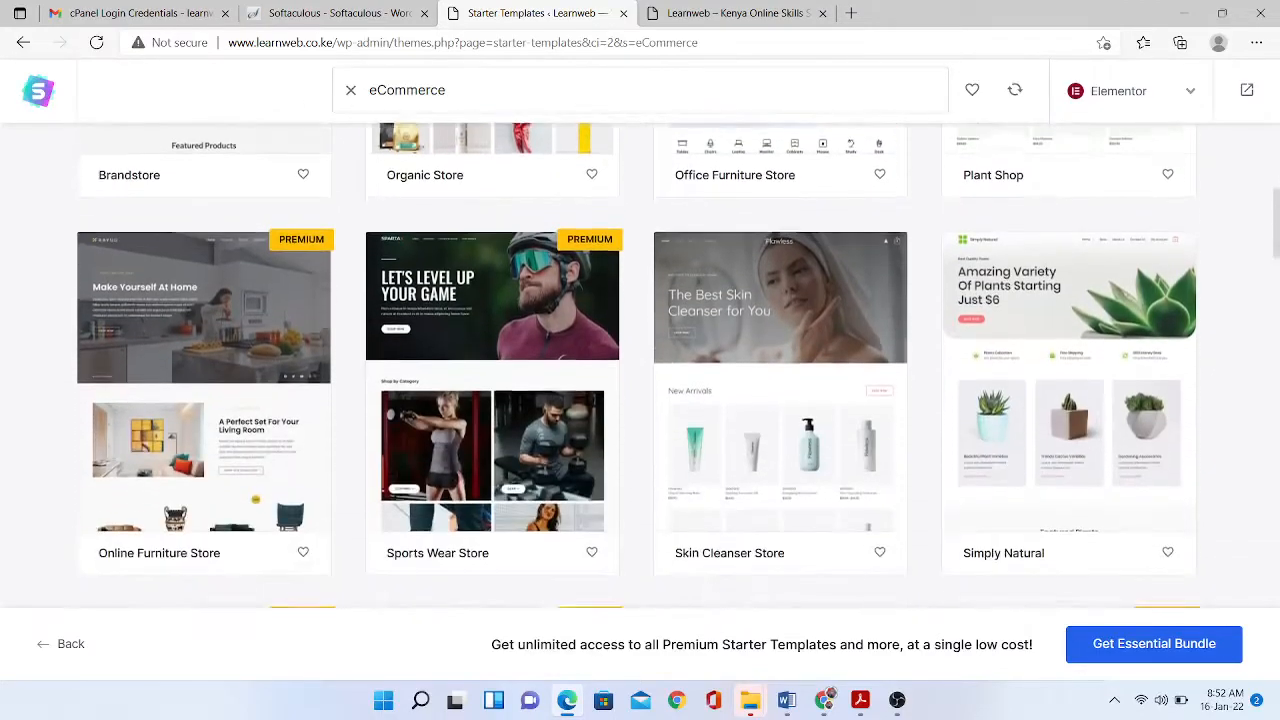
scroll(490, 340, down, 3)
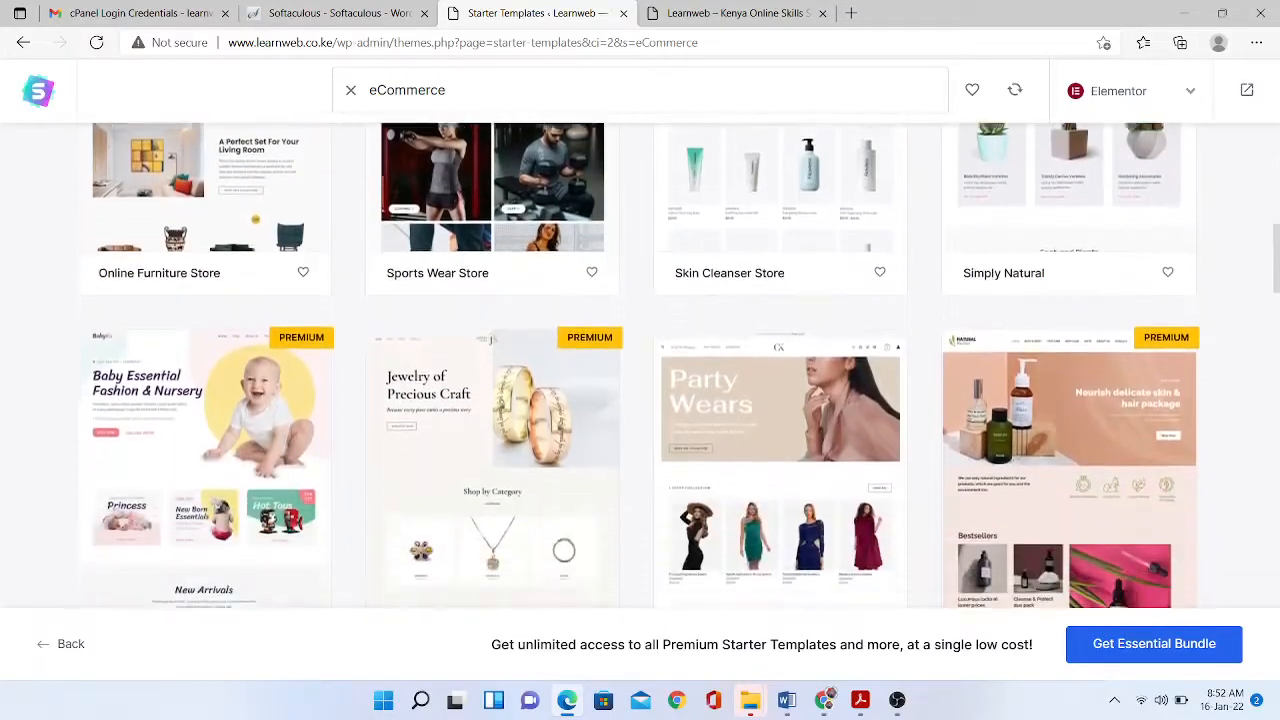
scroll(490, 340, down, 5)
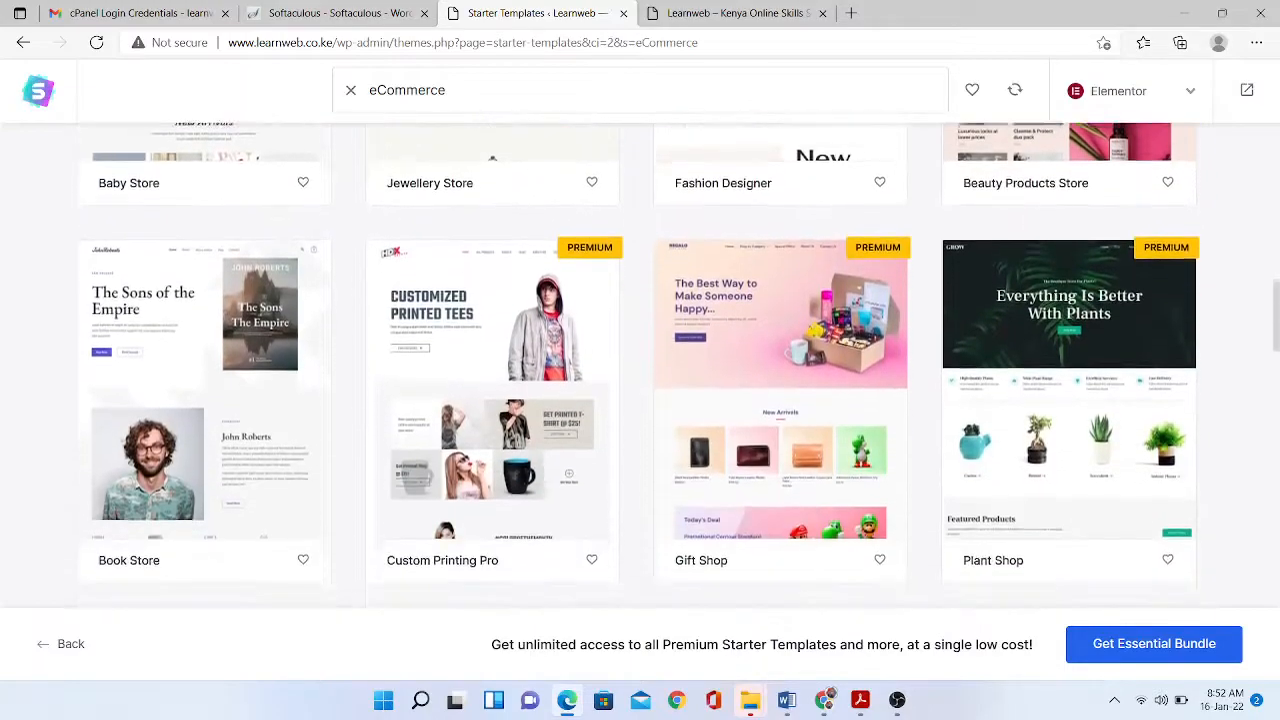
scroll(640, 365, down, 3)
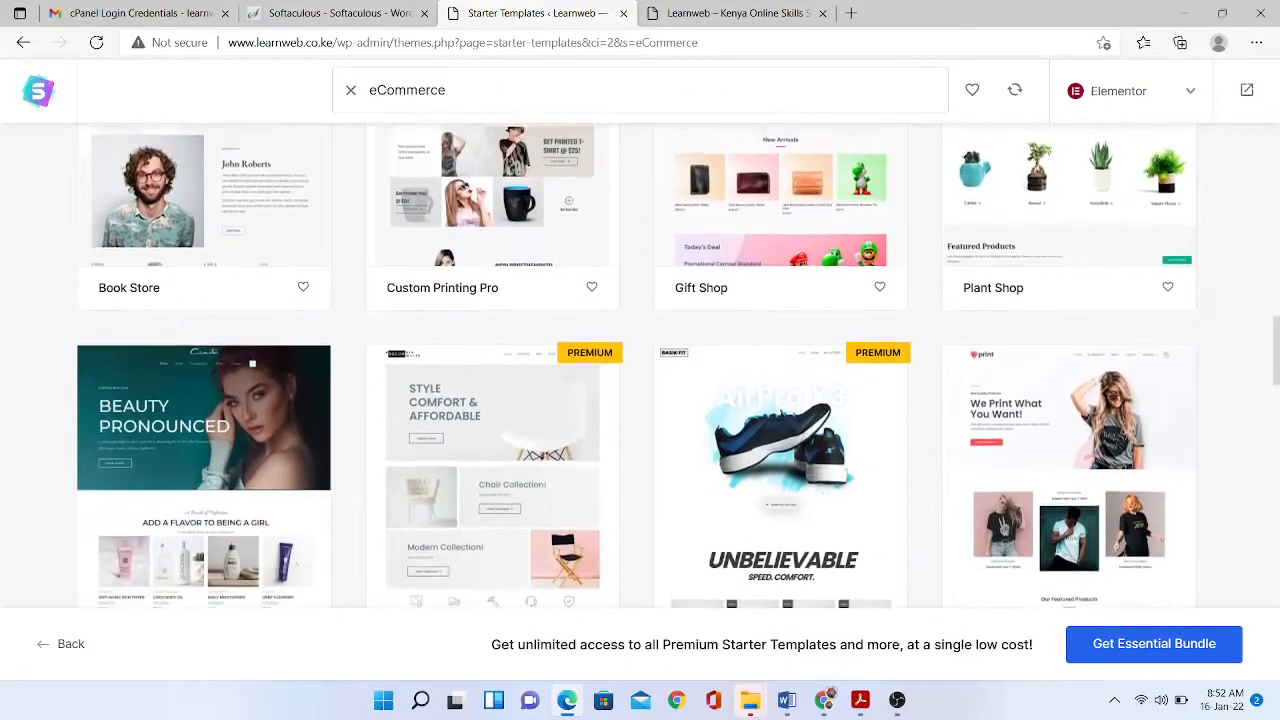
scroll(640, 365, down, 5)
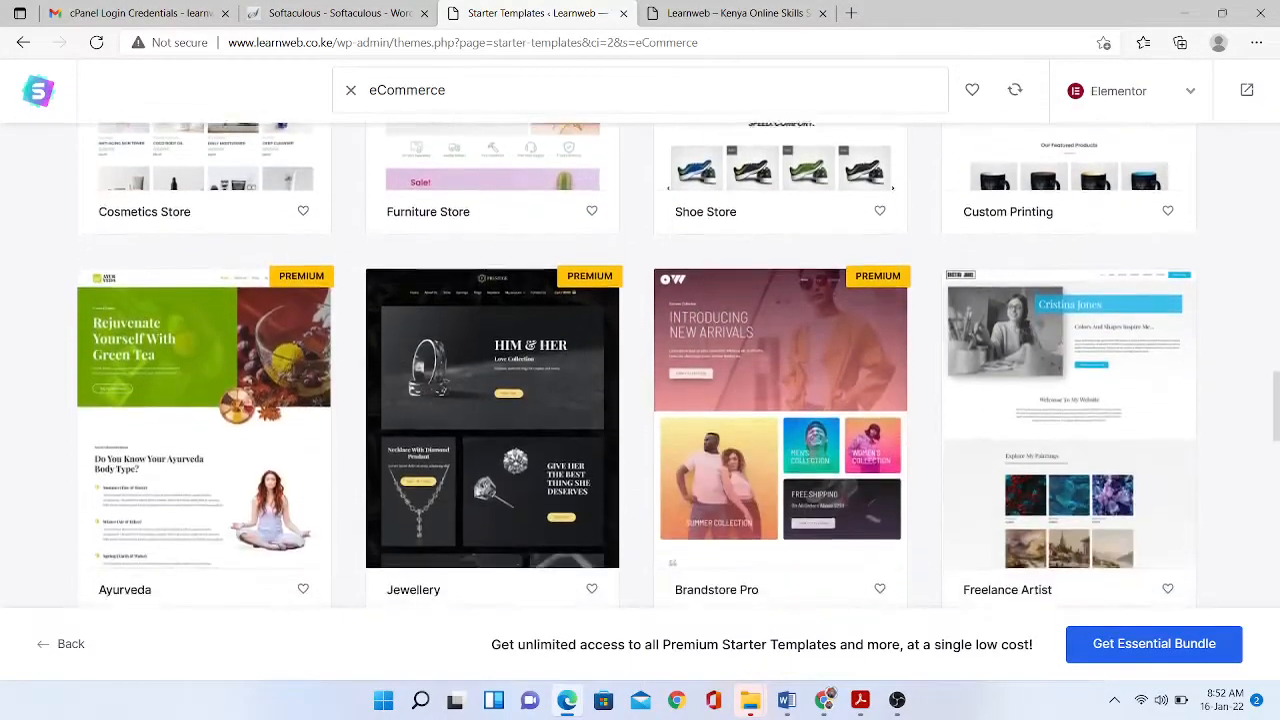
scroll(640, 365, down, 1)
scroll(640, 365, down, 2)
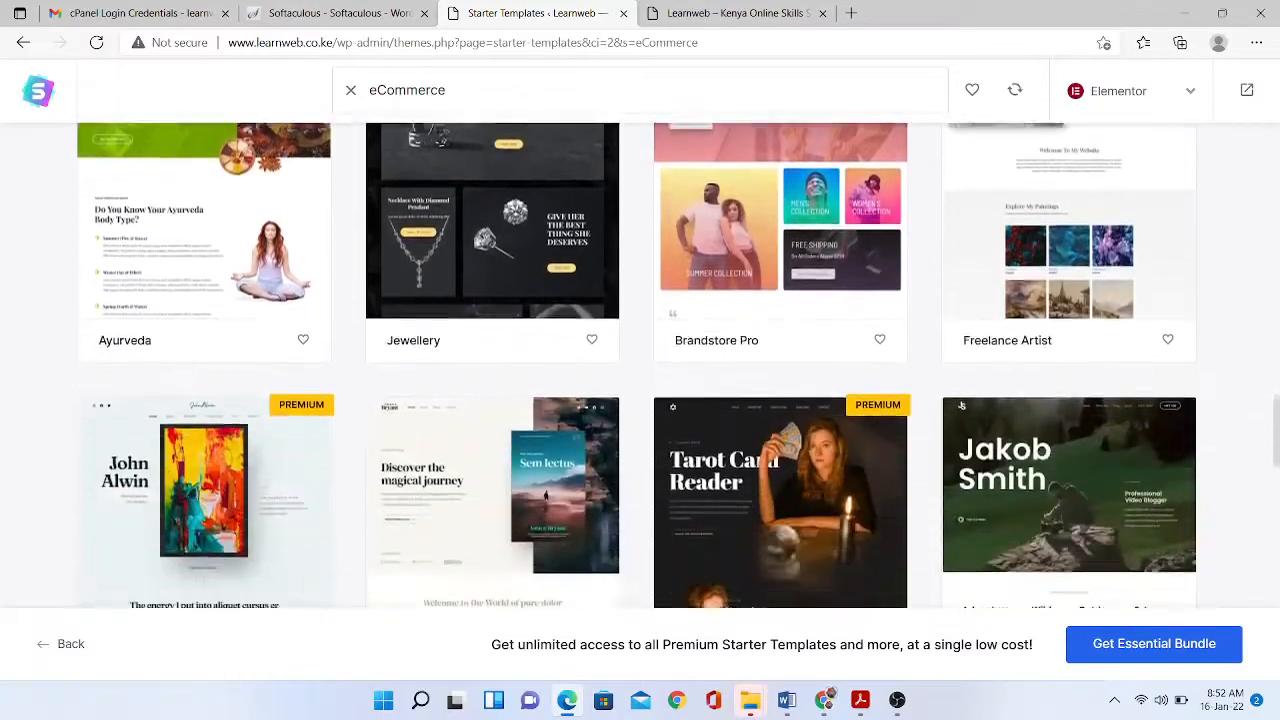
scroll(640, 365, down, 5)
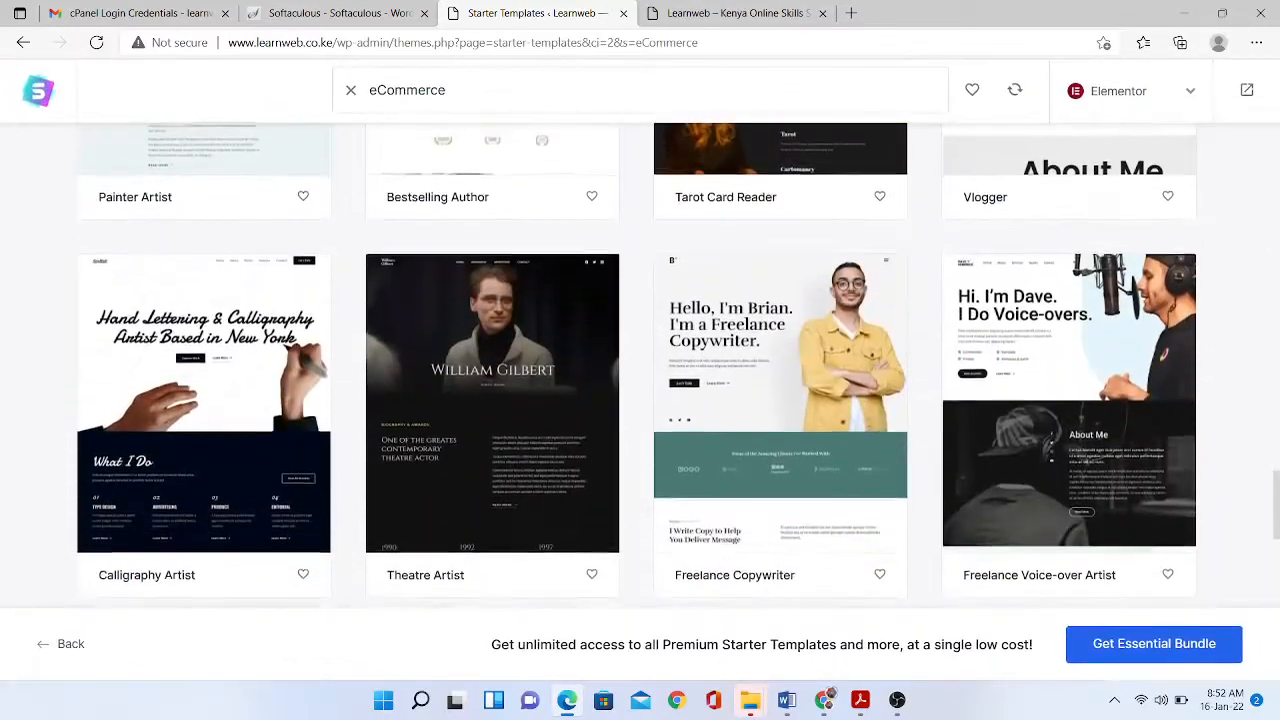
scroll(640, 365, down, 7)
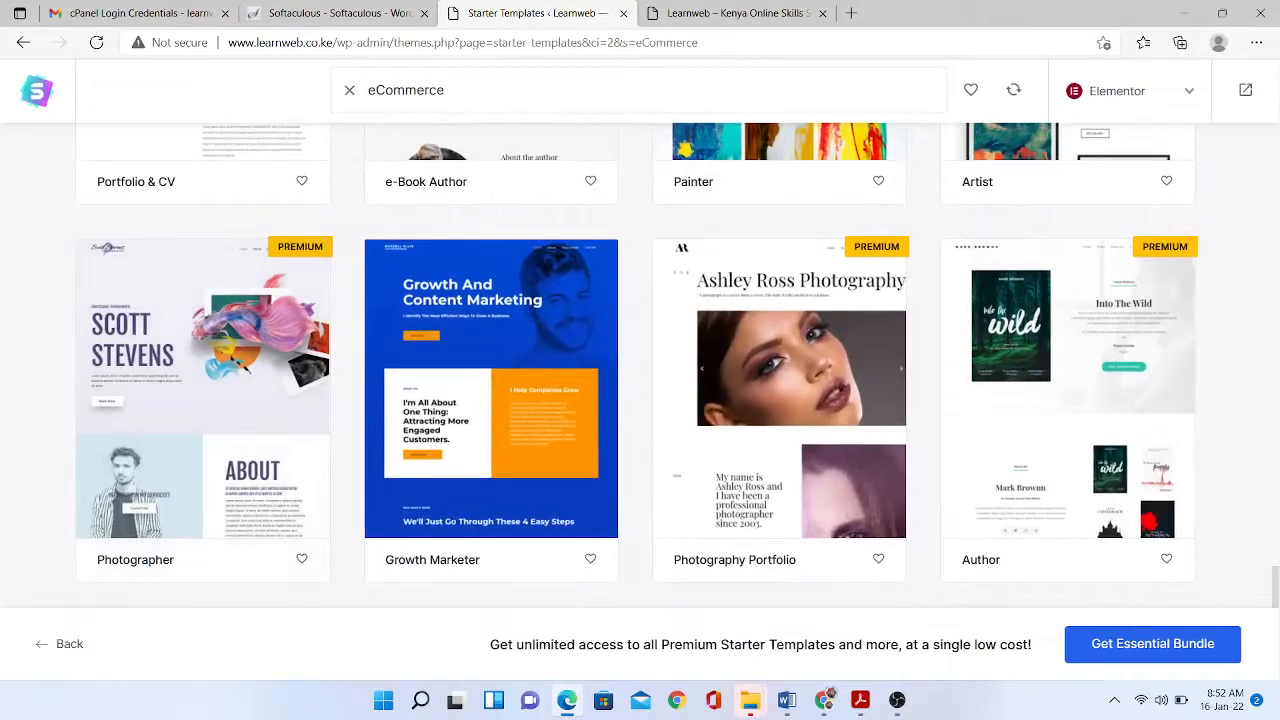
scroll(640, 365, down, 1)
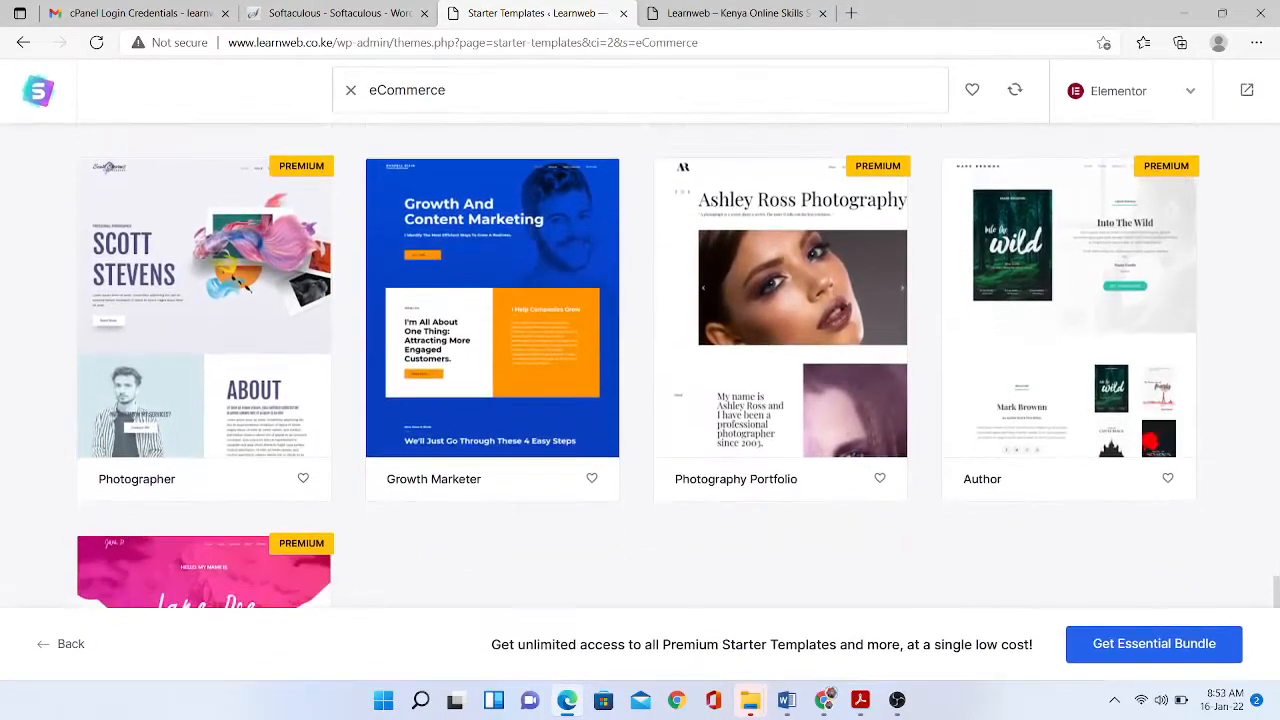
scroll(640, 365, down, 5)
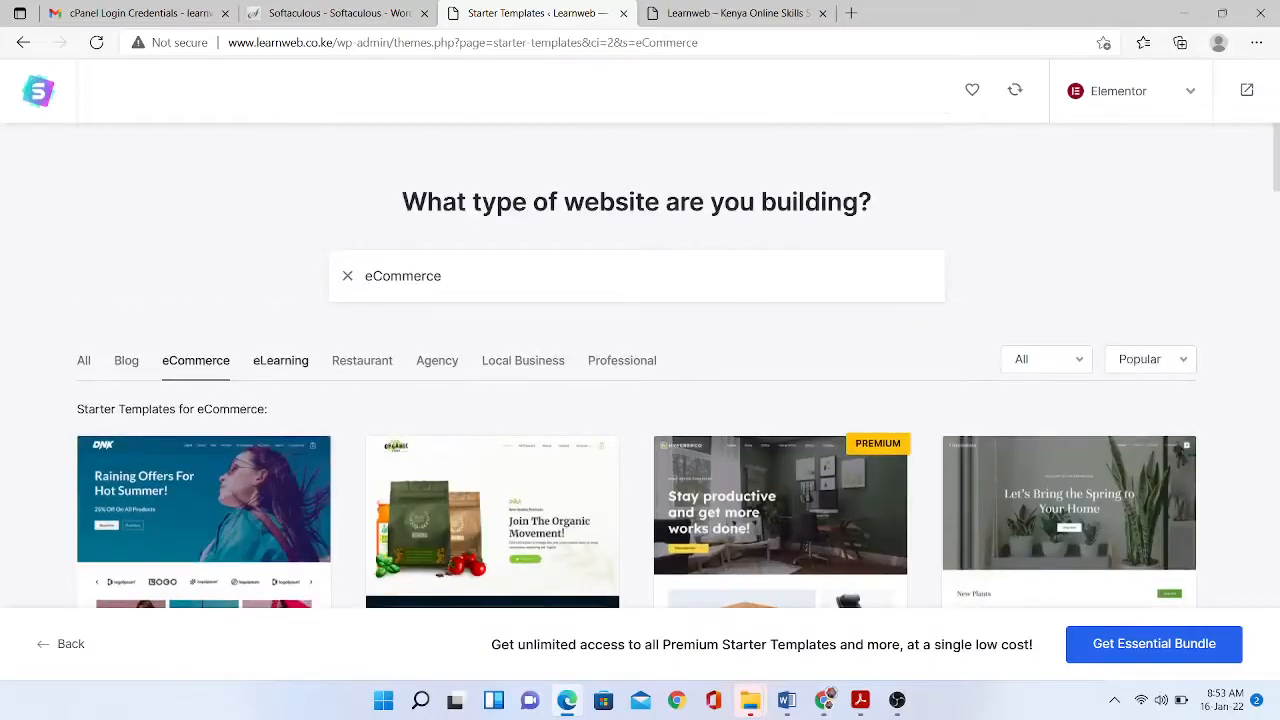
- Select the Online Courses template from the eLearning category
click(281, 361)
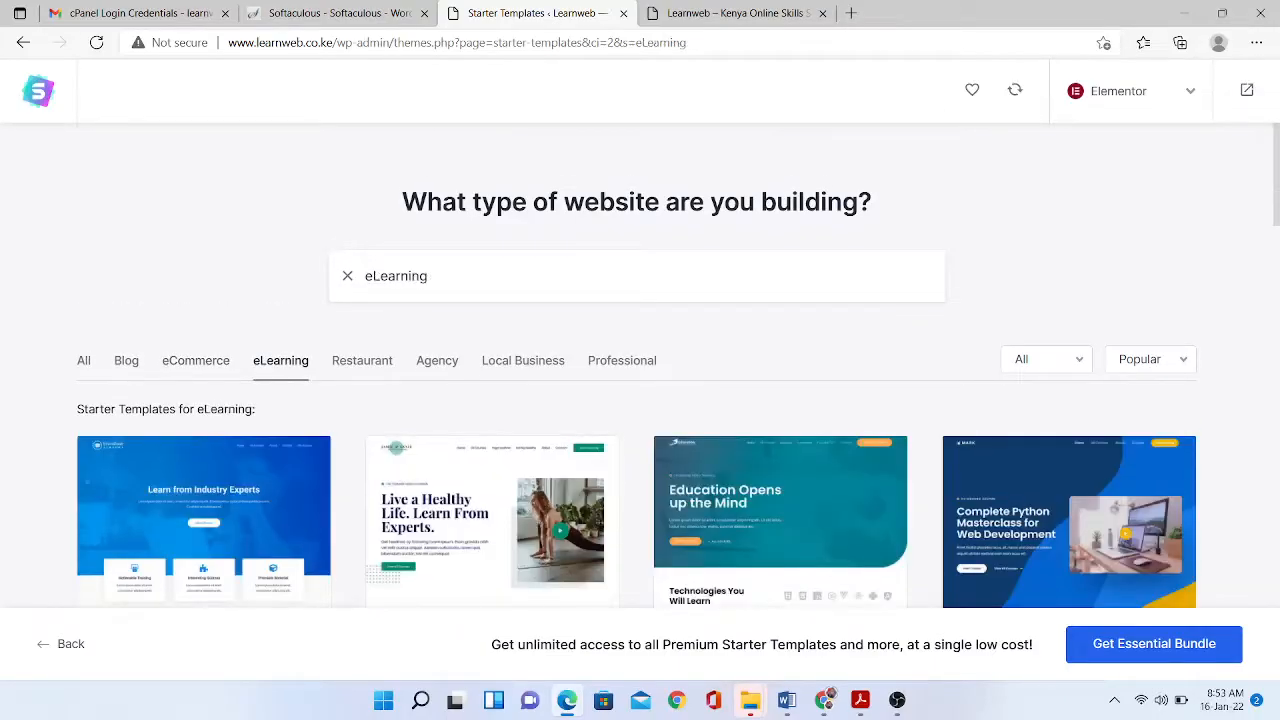
scroll(640, 365, down, 1)
scroll(640, 400, down, 2)
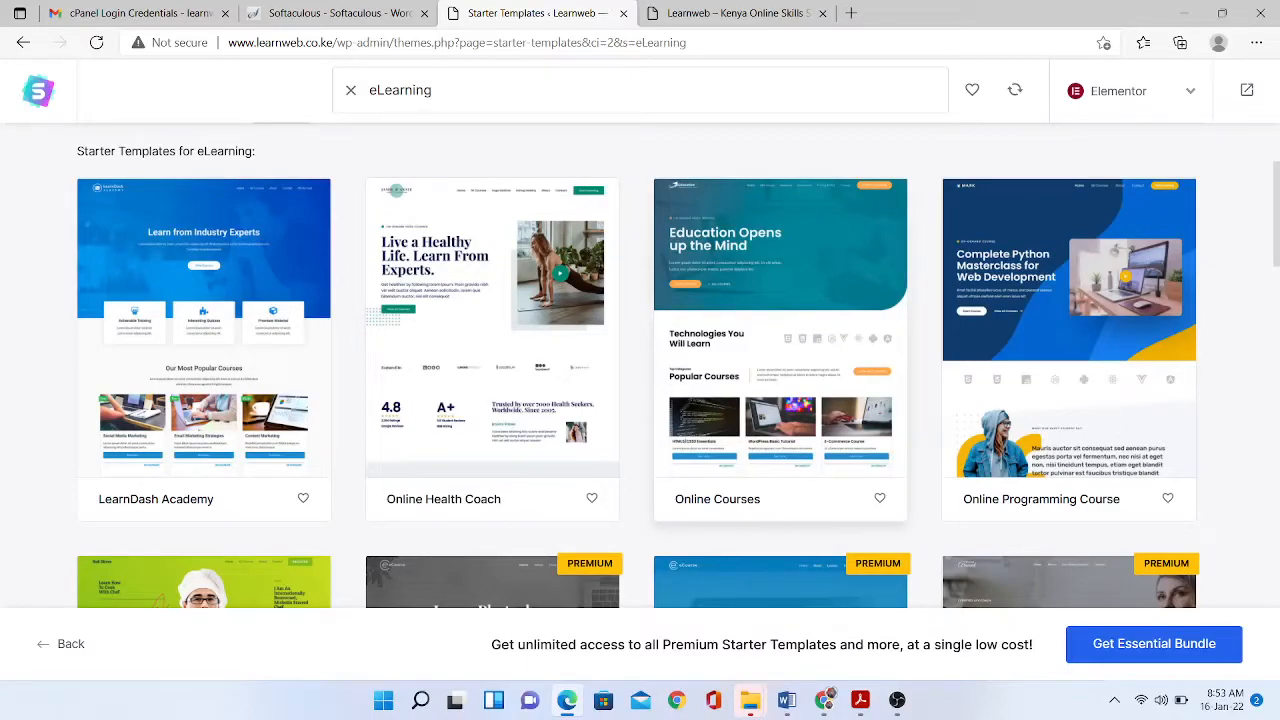
click(780, 340)
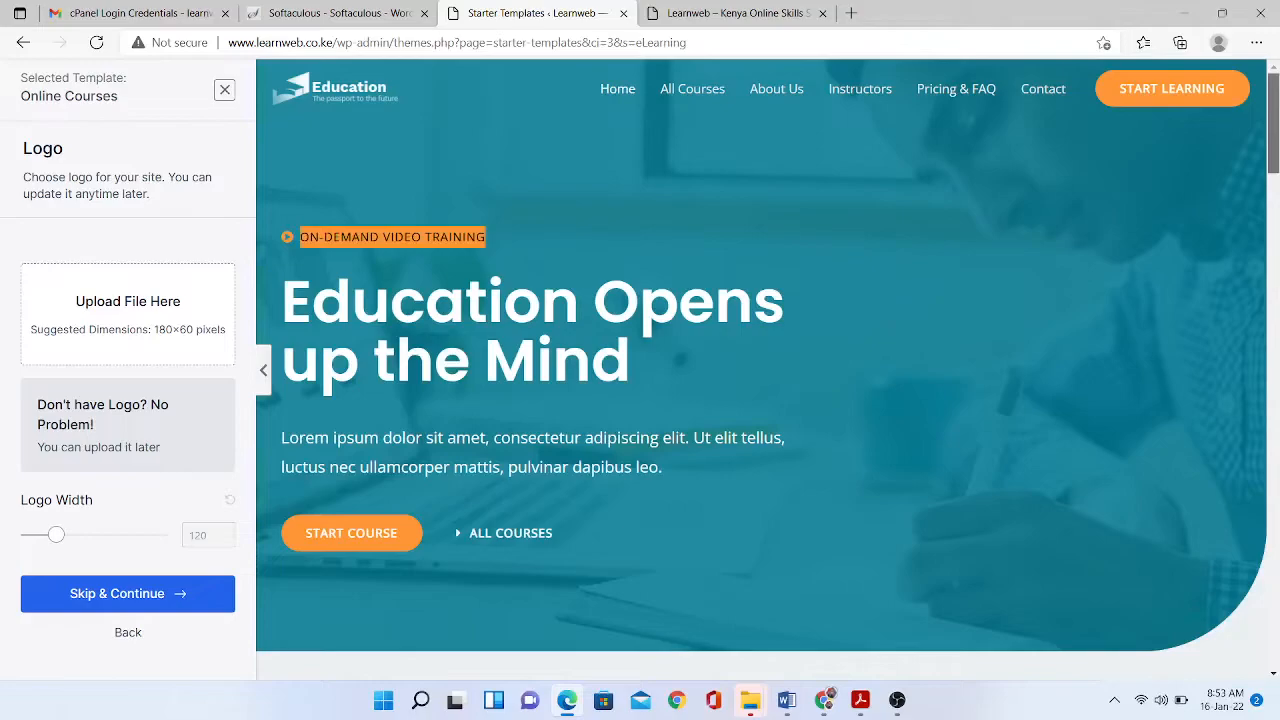
drag(1273, 123, 1273, 80)
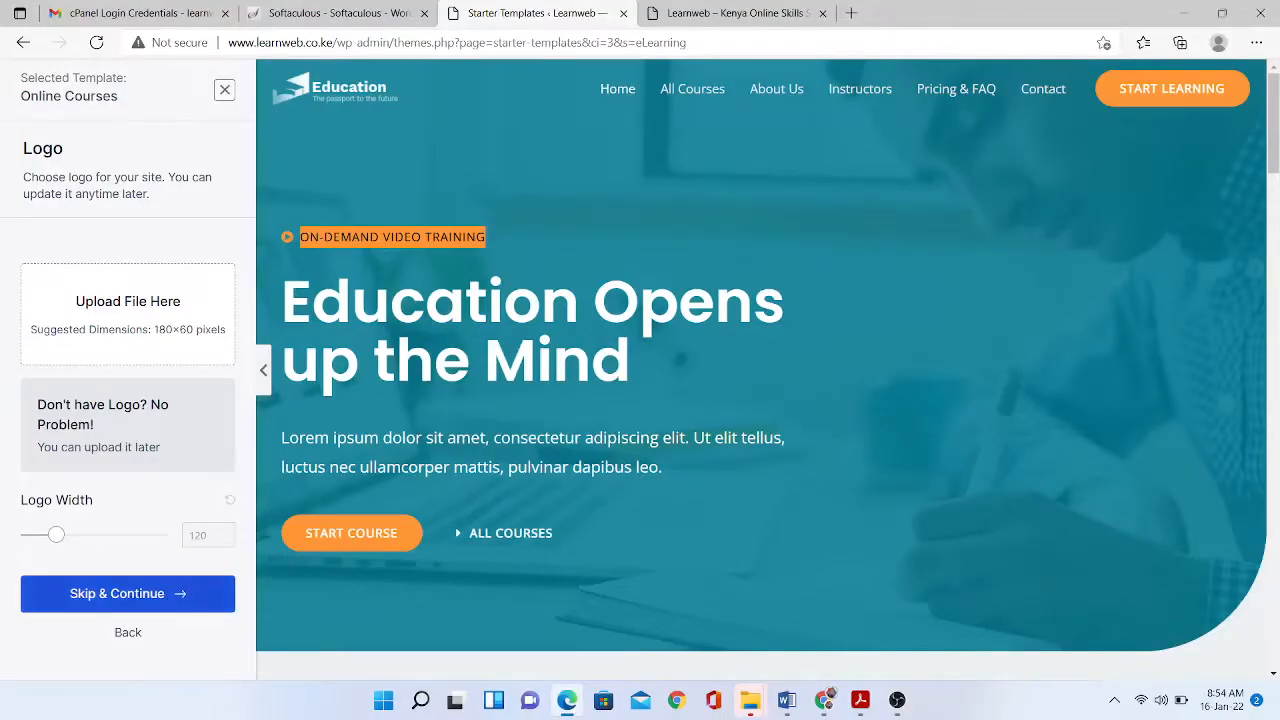
- Skip the logo and continue to Colors & Fonts
click(128, 594)
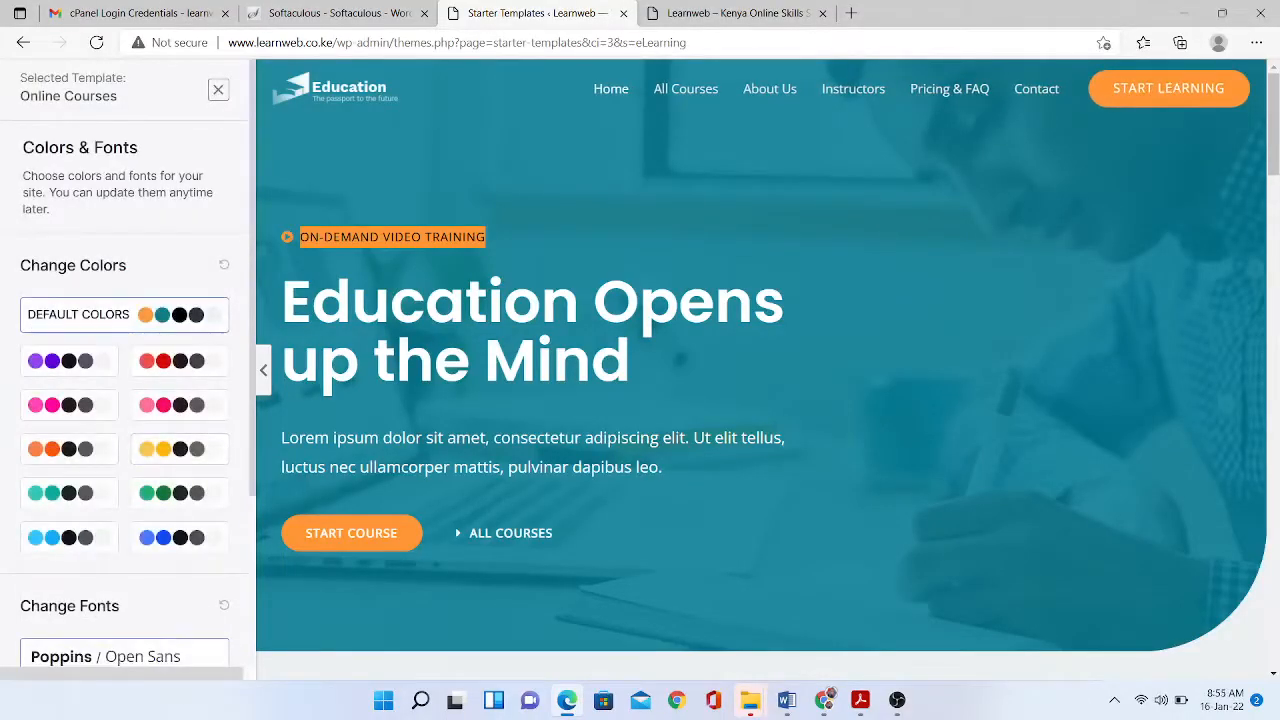
- Preview the red, purple, pink, yellow, orange, teal, green and blue colour palettes
scroll(180, 400, down, 1)
click(179, 334)
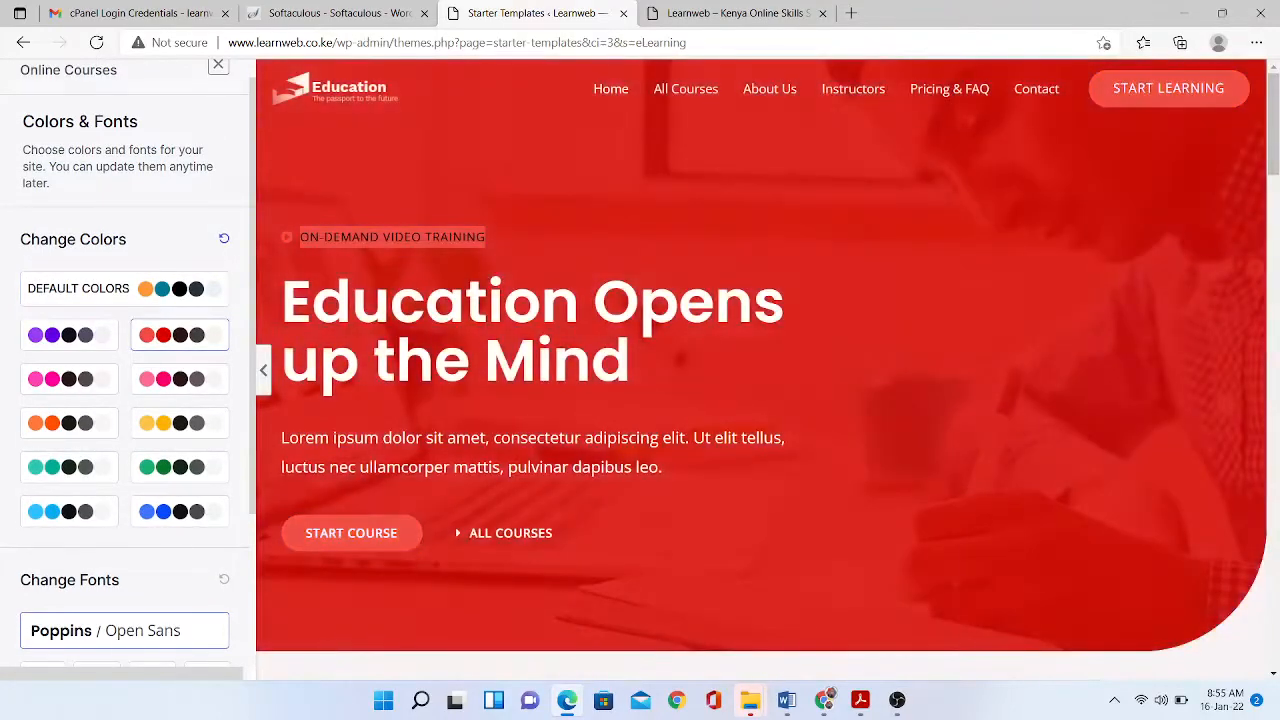
click(68, 334)
click(68, 378)
click(124, 288)
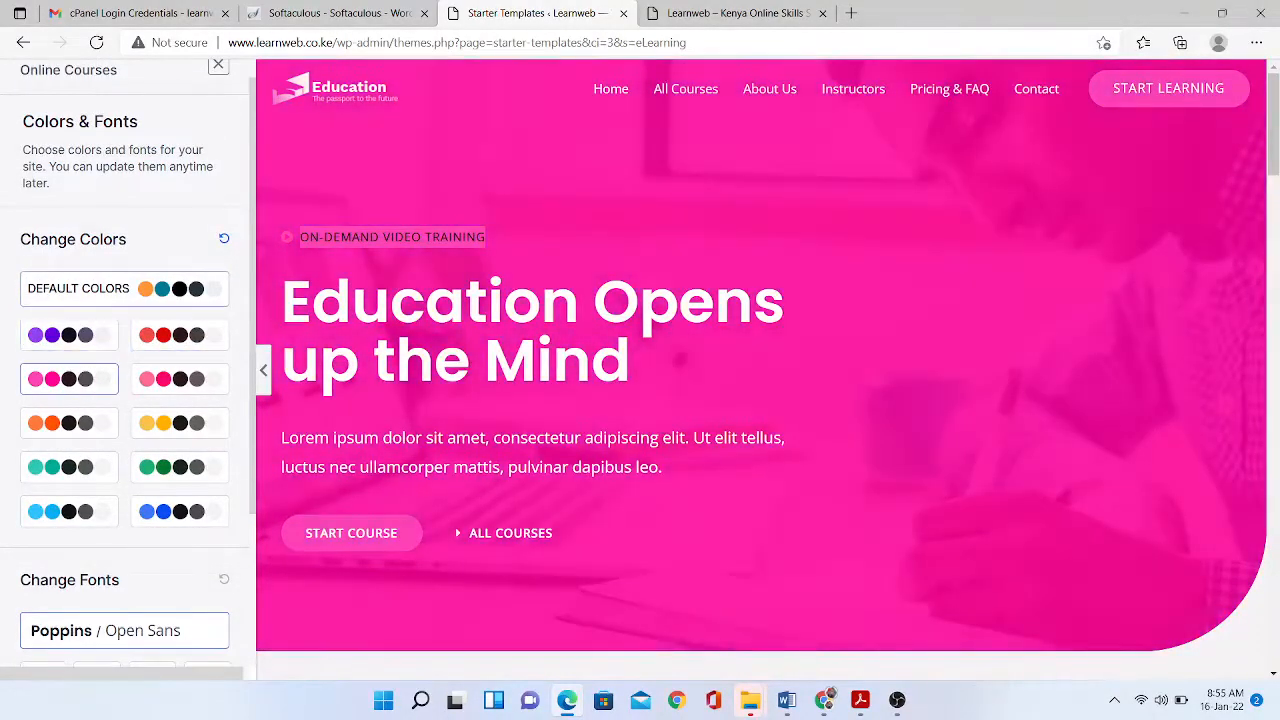
click(179, 422)
click(68, 422)
click(68, 466)
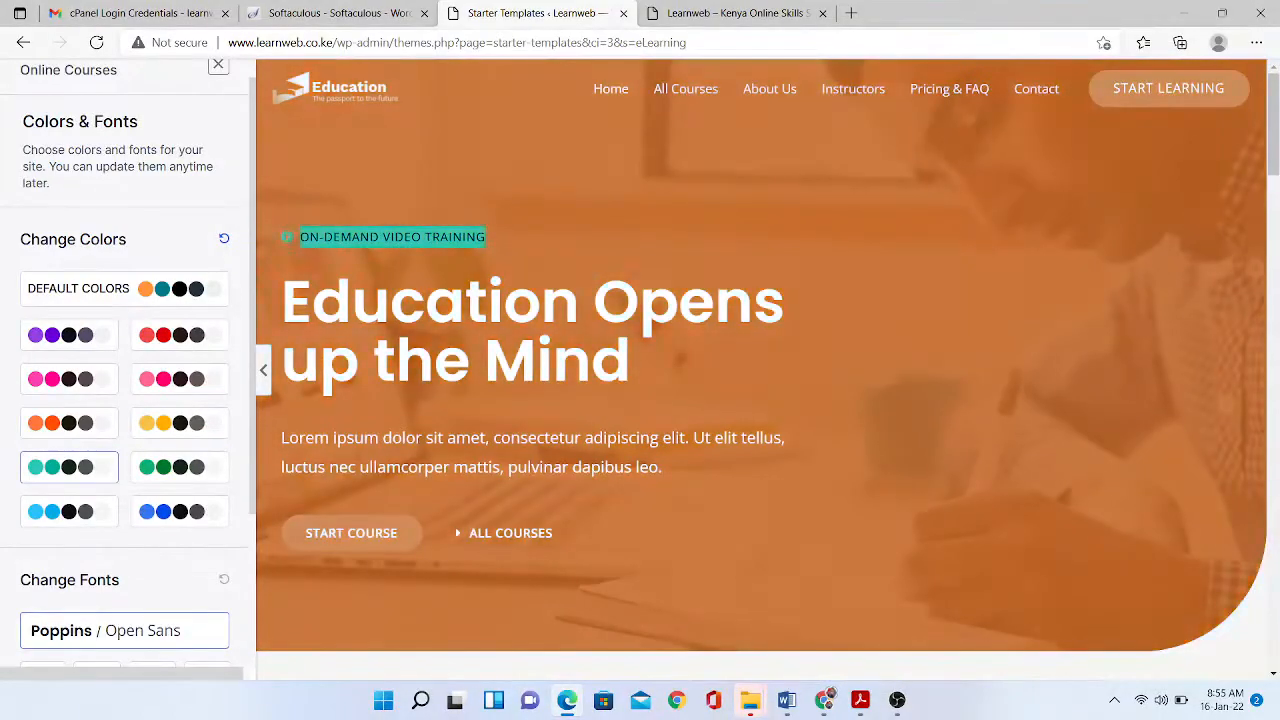
click(179, 466)
click(179, 511)
click(68, 511)
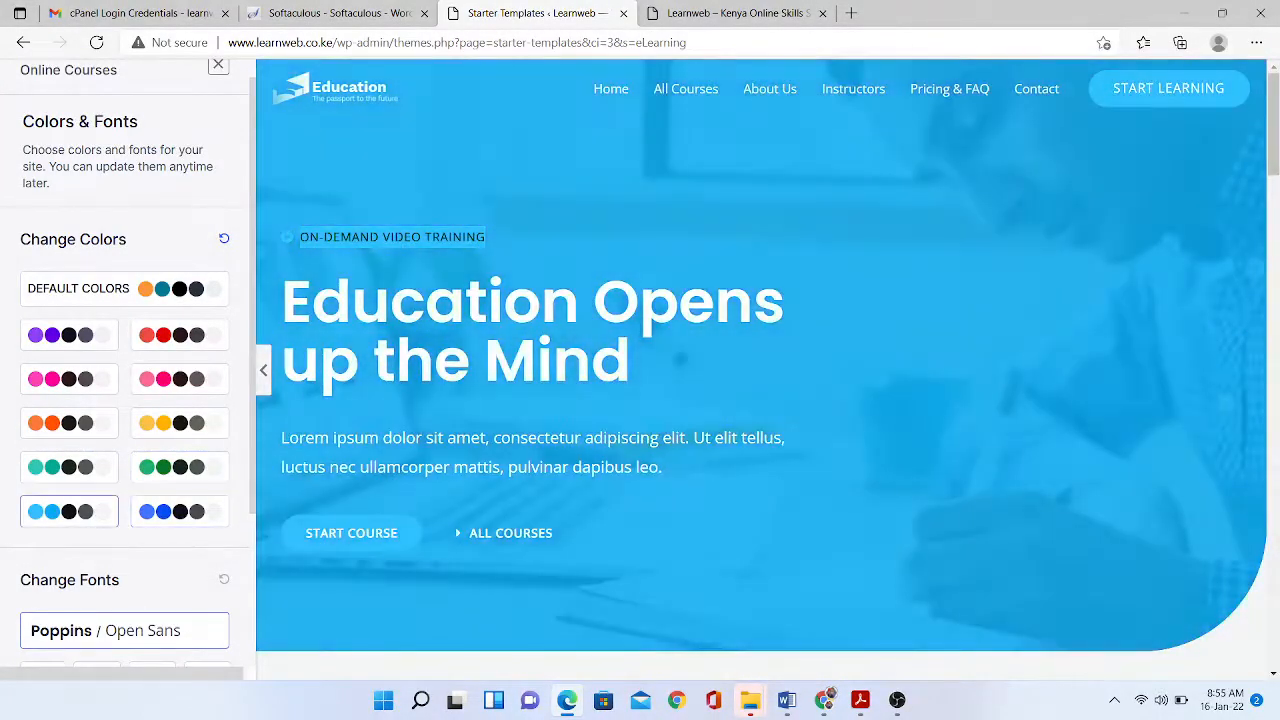
- Keep Default Colors and skip the missing LearnDash plugins to start importing
click(124, 289)
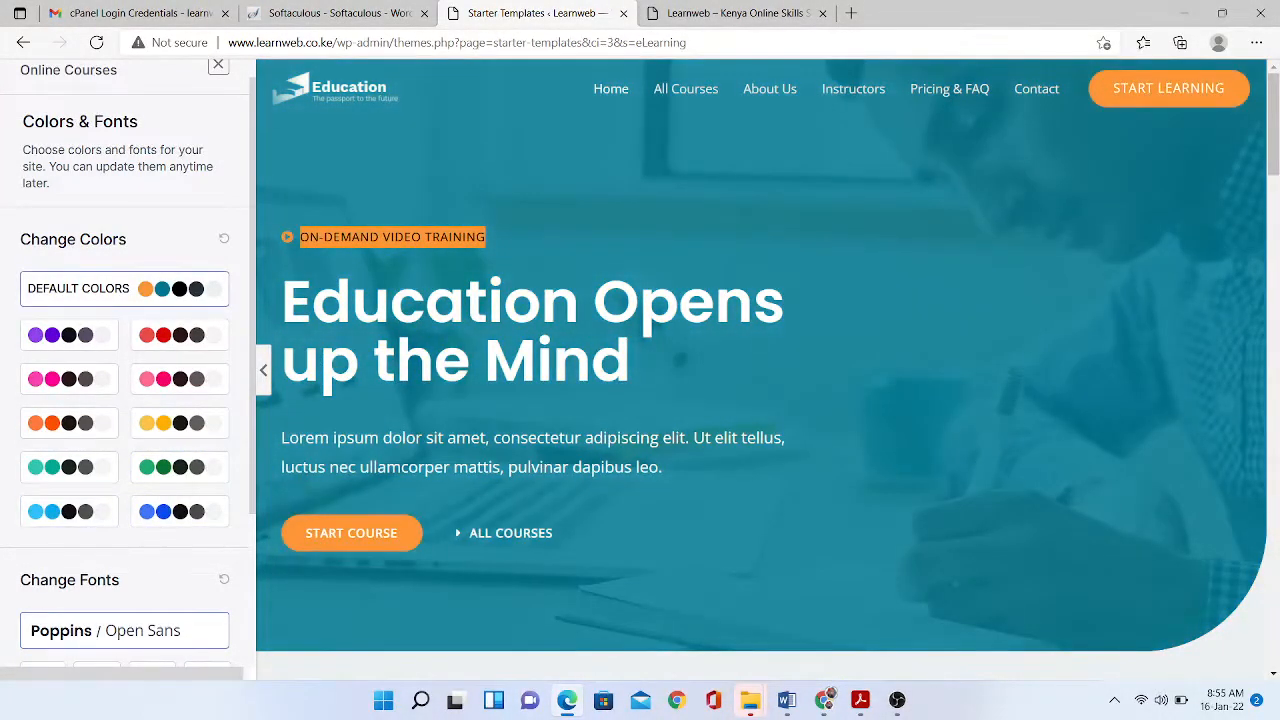
scroll(124, 370, down, 3)
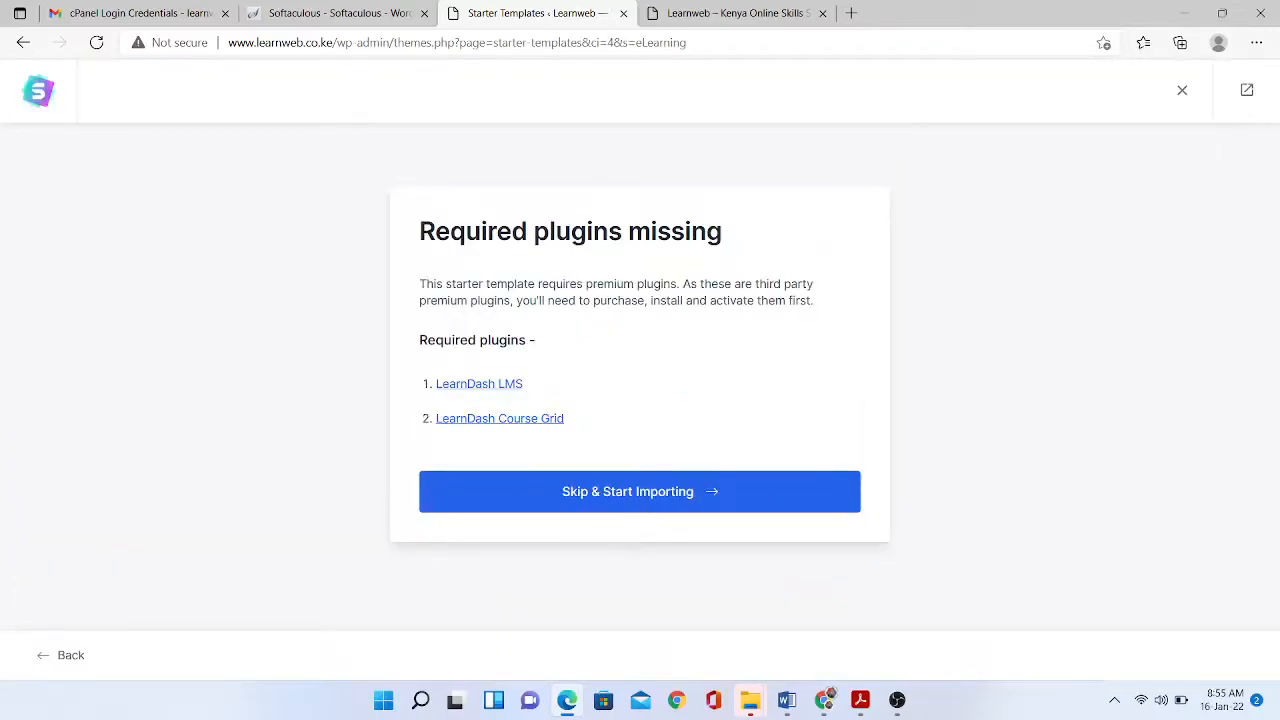
click(640, 492)
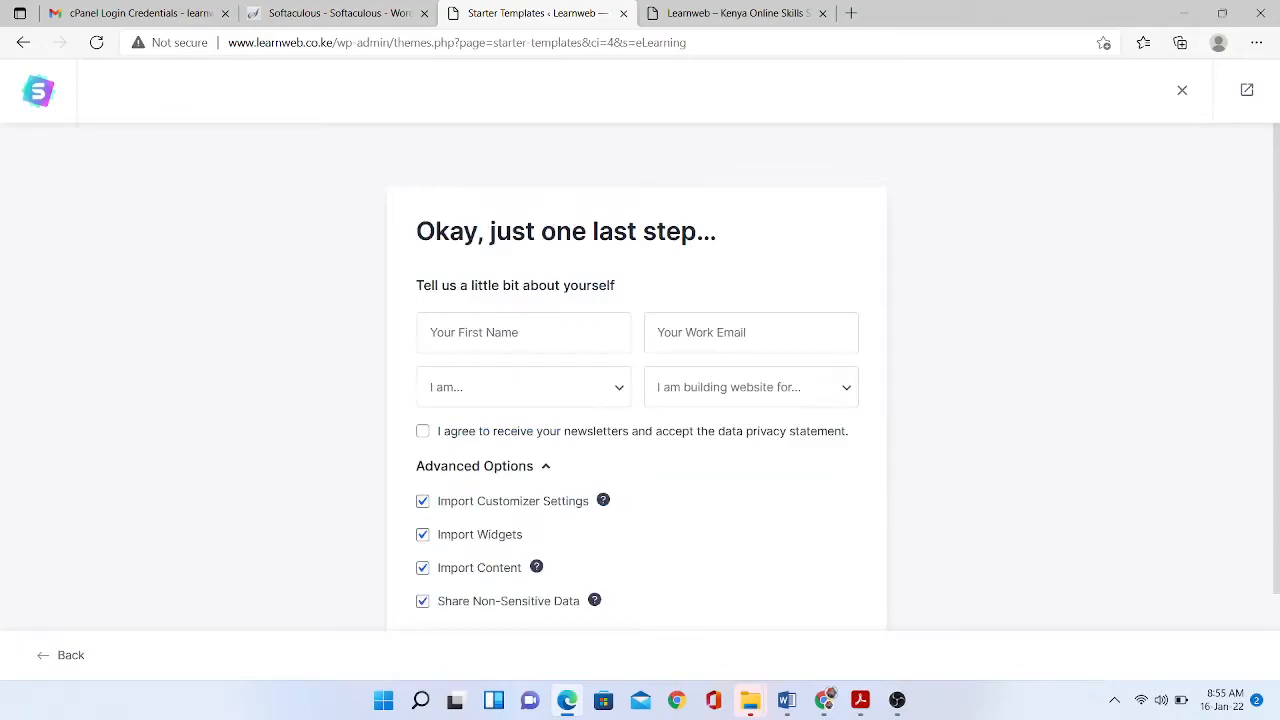
- Submit the final form to build the Online Courses site with all import options
scroll(640, 492, down, 2)
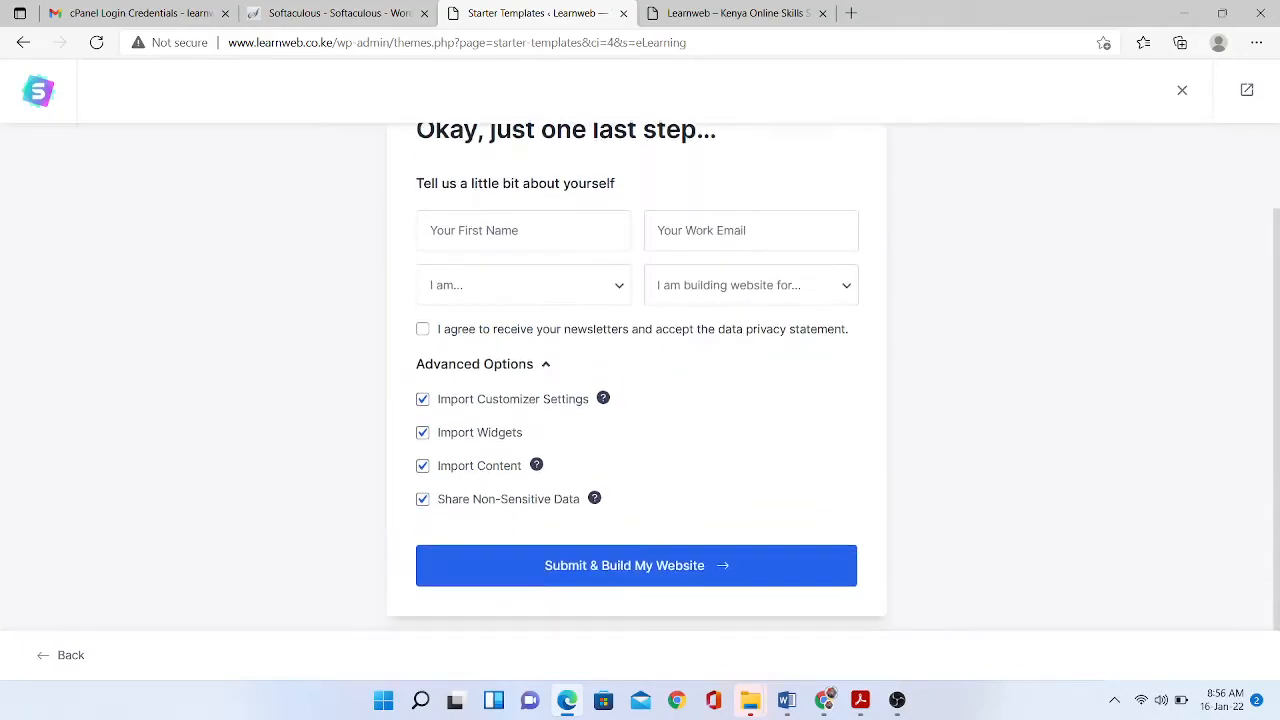
click(636, 566)
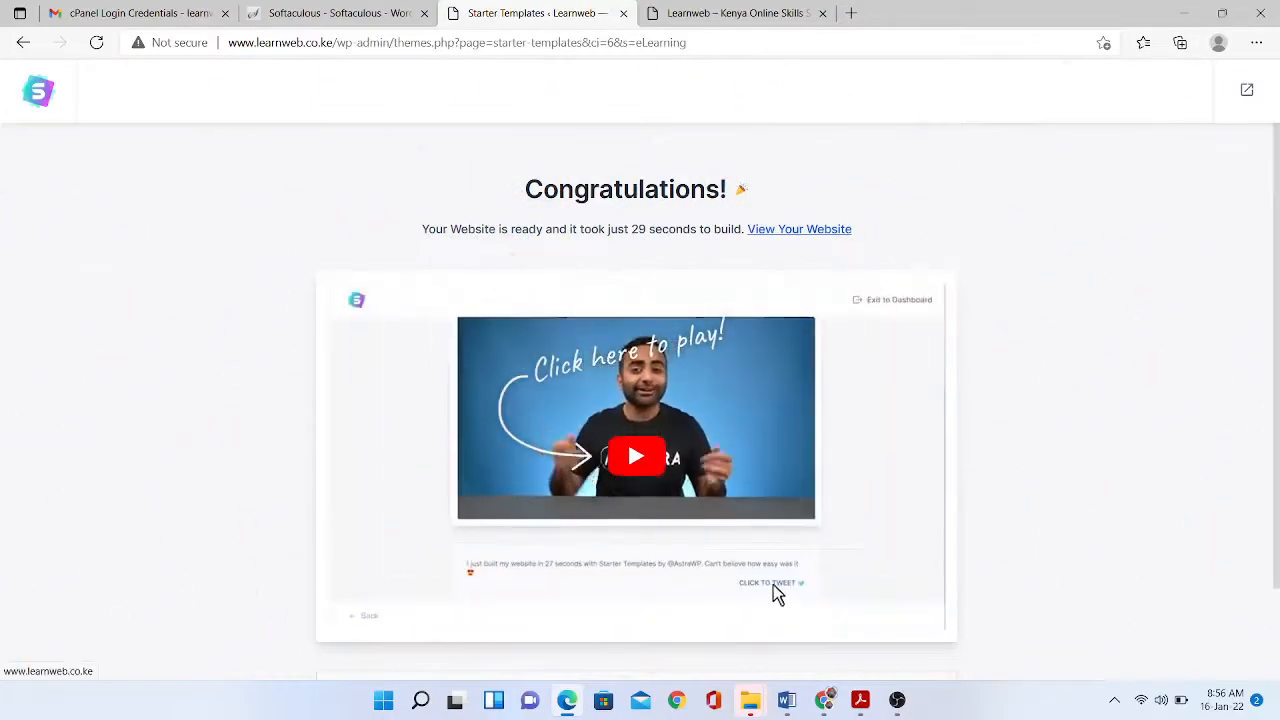
- Open the finished Learnweb site and browse the homepage and All Courses page
click(799, 229)
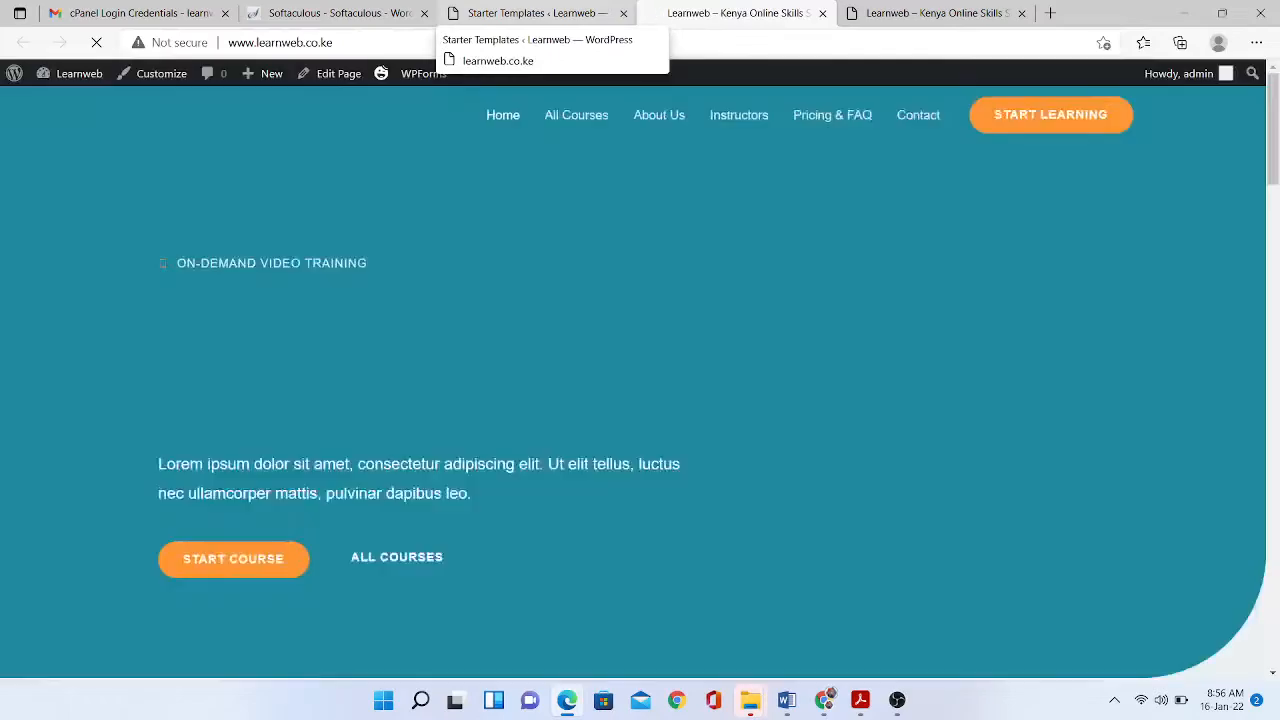
scroll(640, 380, down, 8)
scroll(640, 380, down, 20)
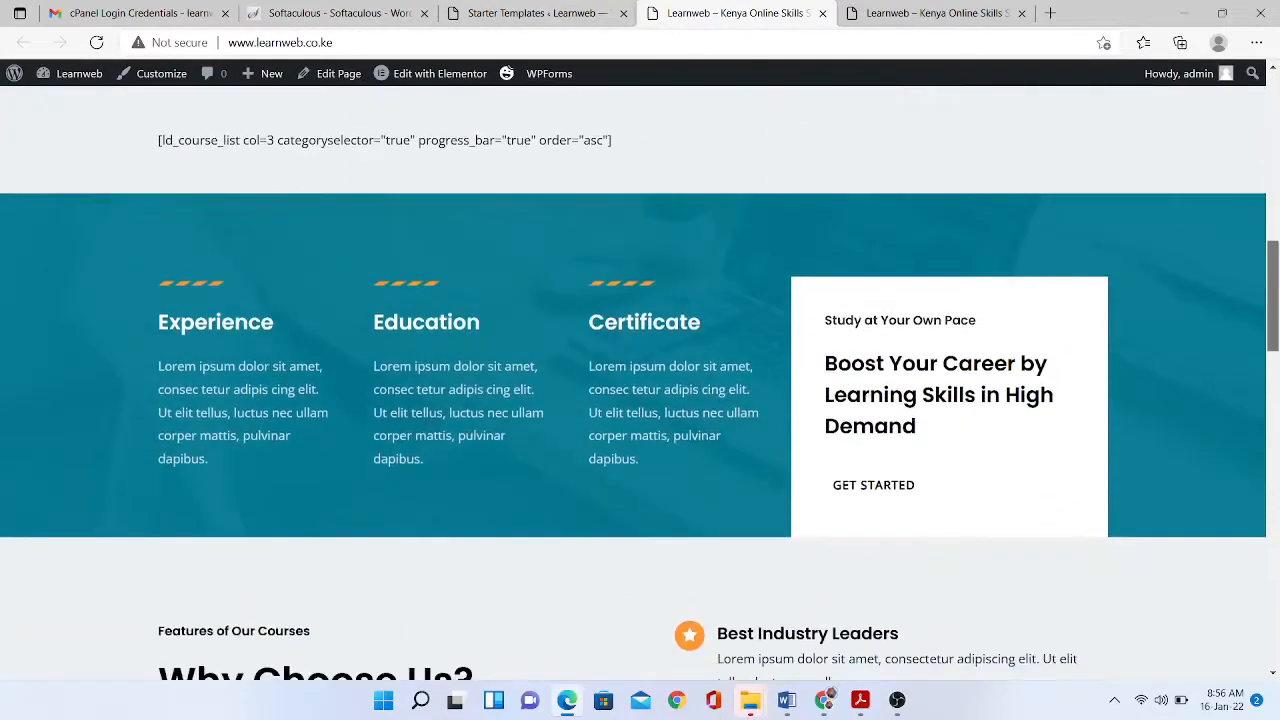
scroll(640, 380, down, 3)
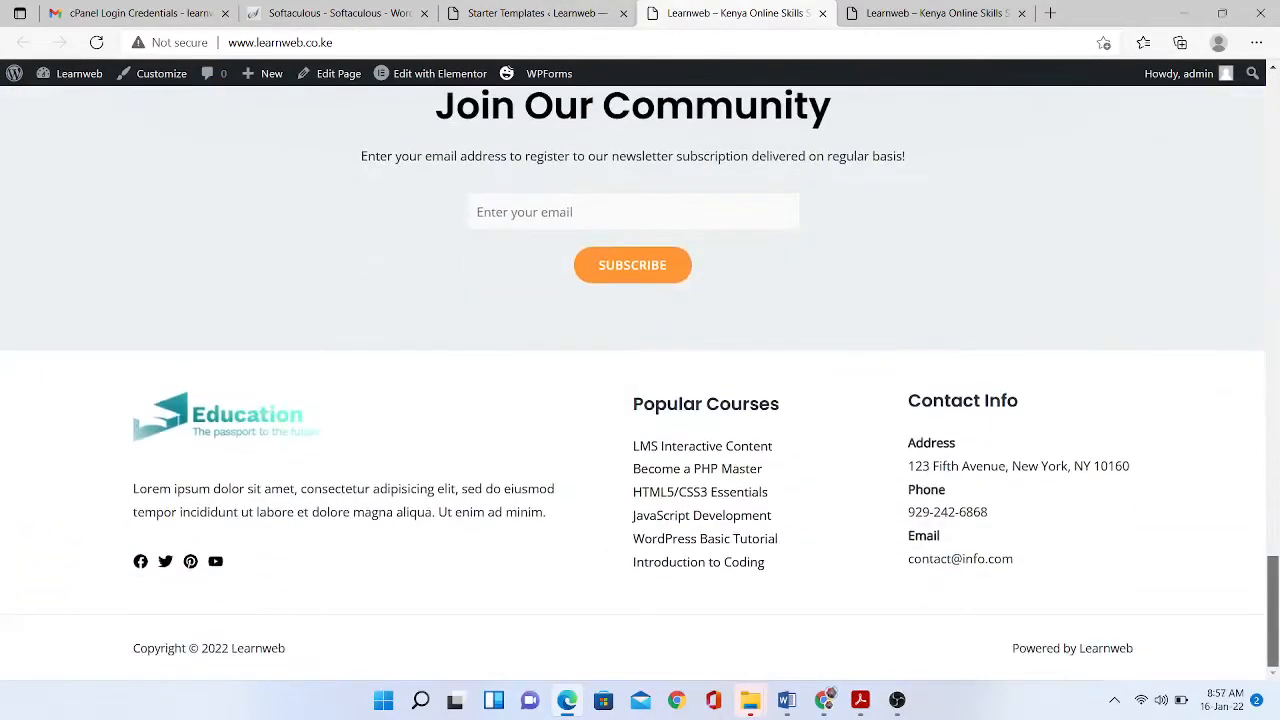
scroll(640, 380, up, 20)
click(576, 115)
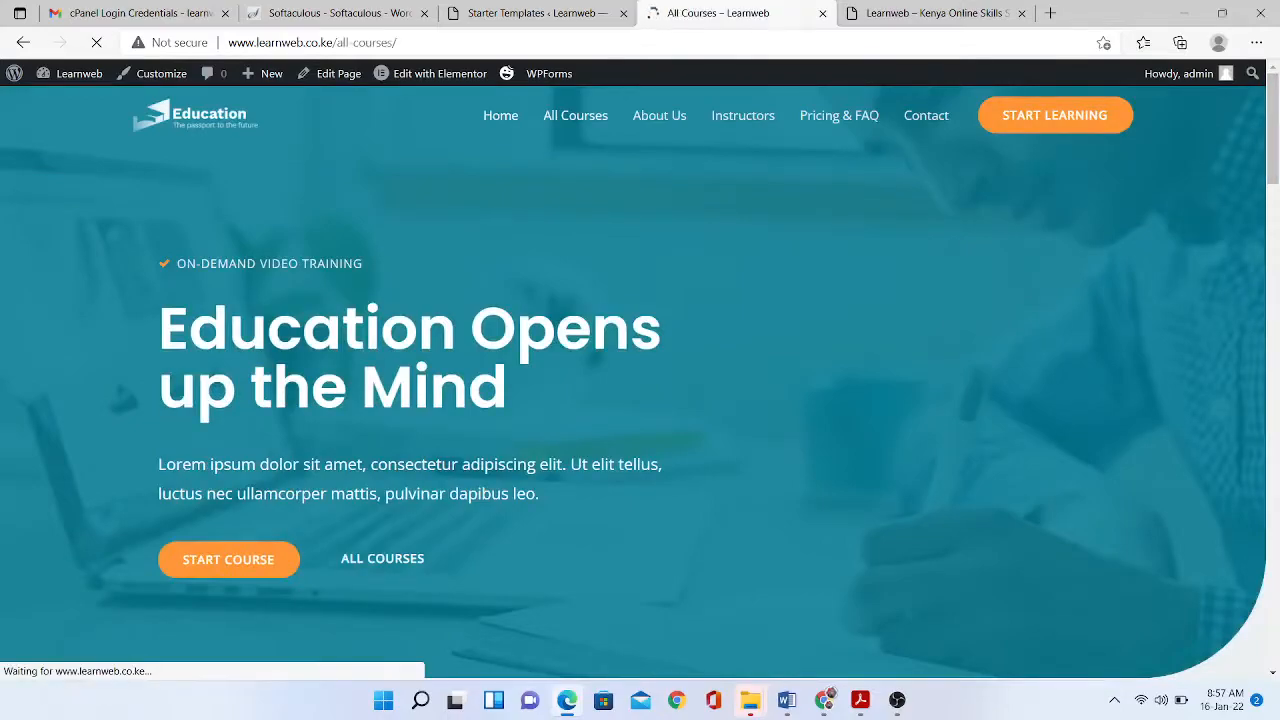
scroll(640, 380, down, 4)
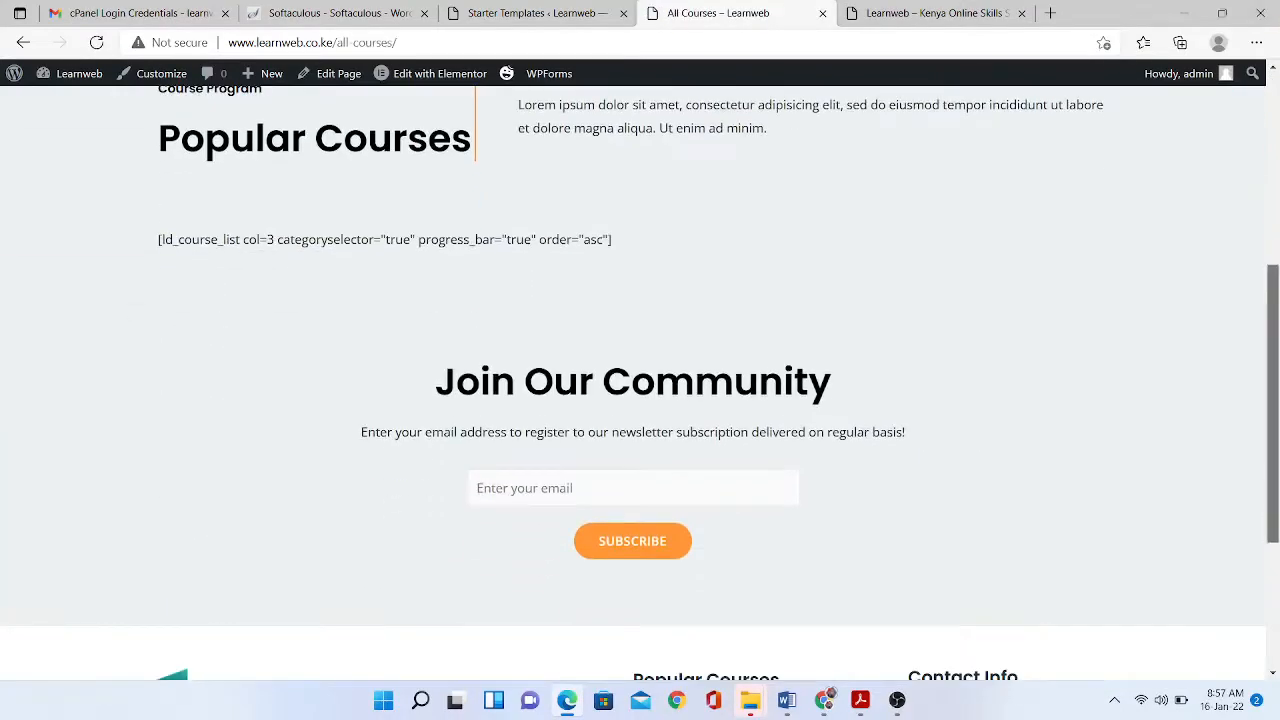
scroll(640, 380, up, 4)
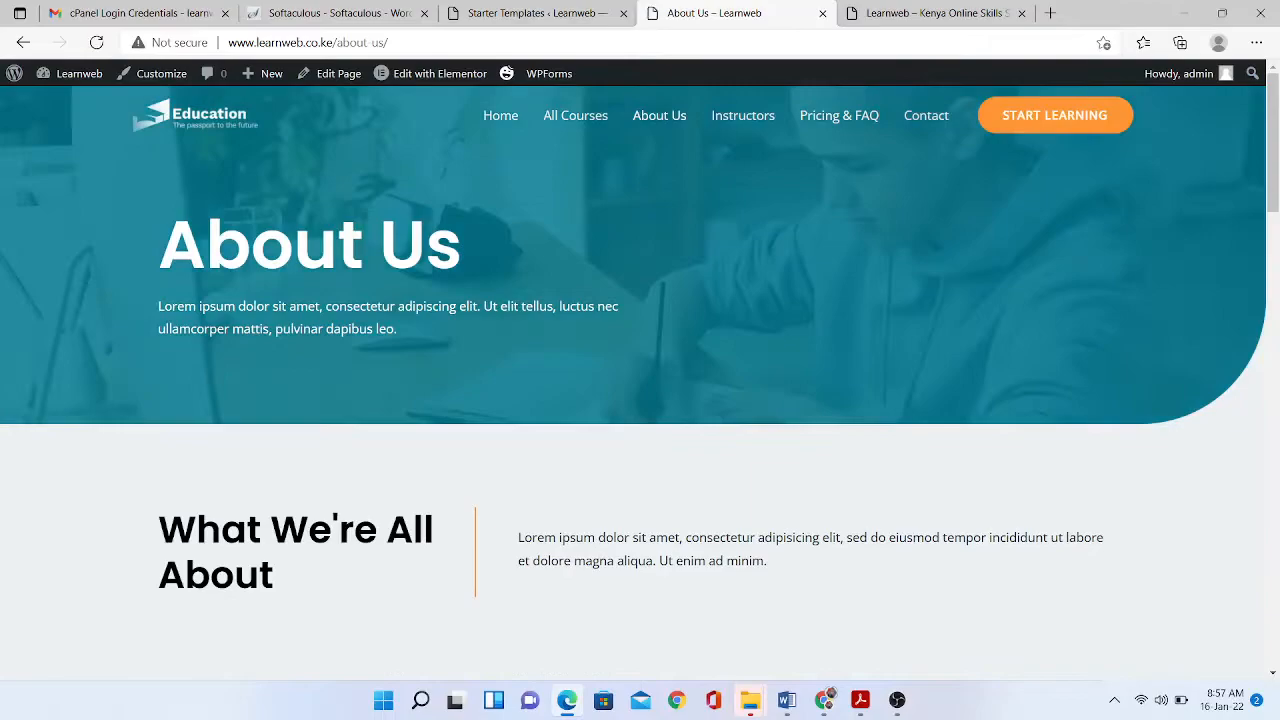
- Visit Instructors and Contact, test the START LEARNING link, then return to the admin dashboard
click(743, 115)
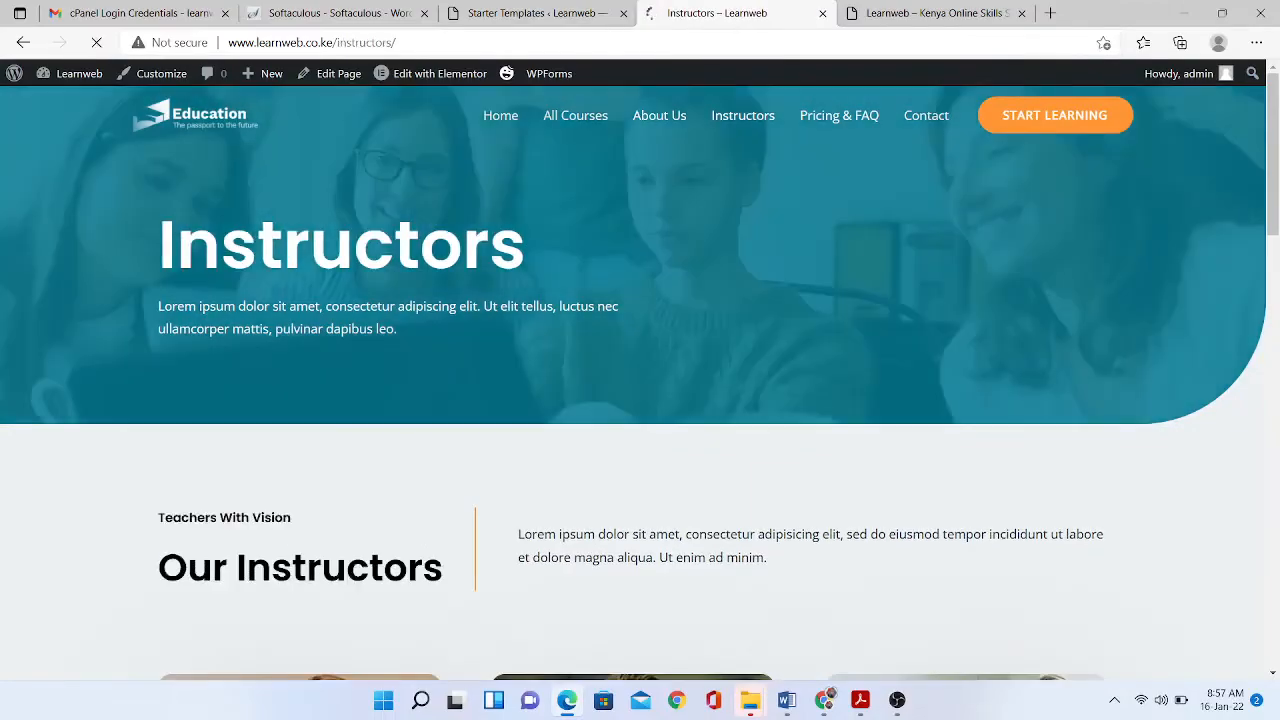
scroll(640, 380, down, 5)
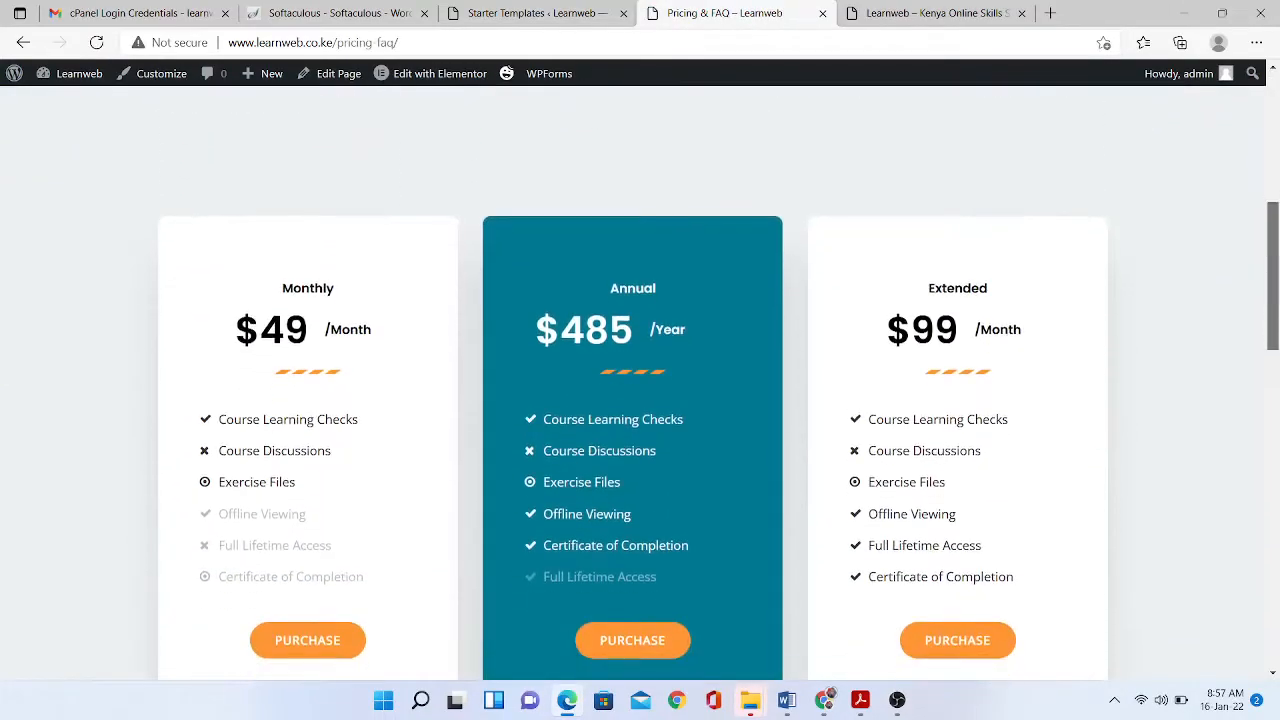
scroll(640, 380, down, 5)
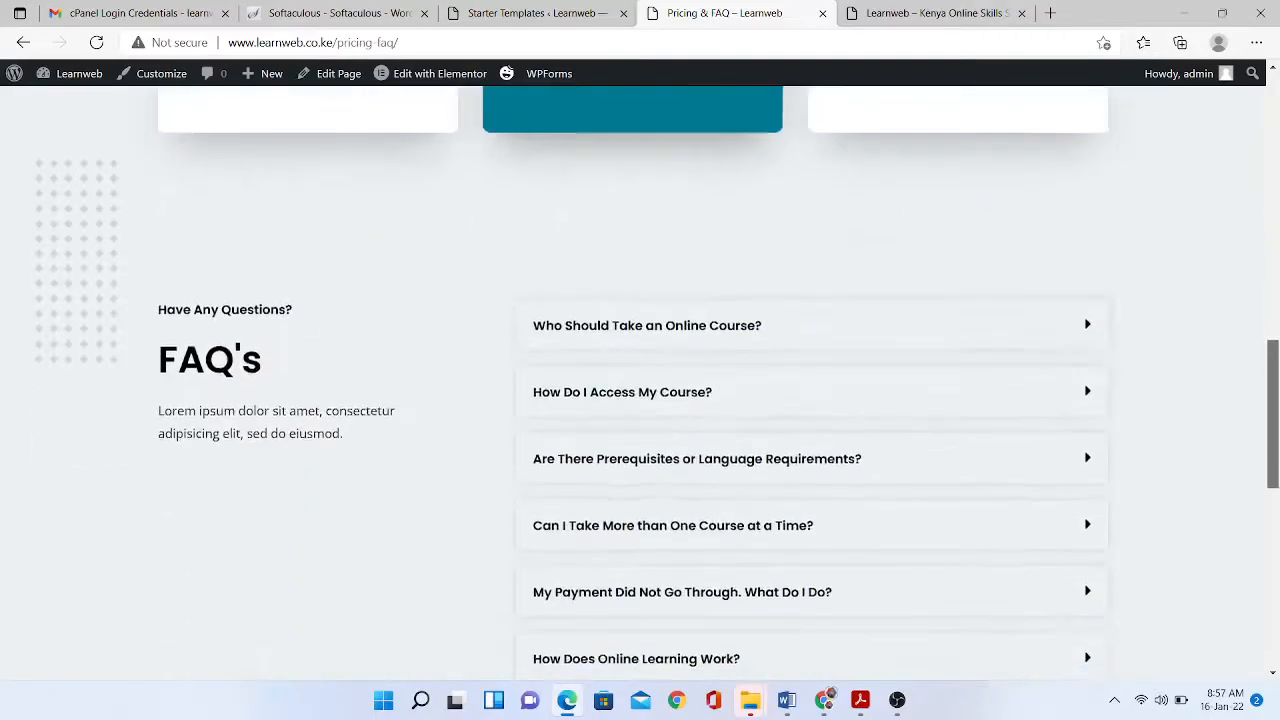
scroll(640, 380, up, 10)
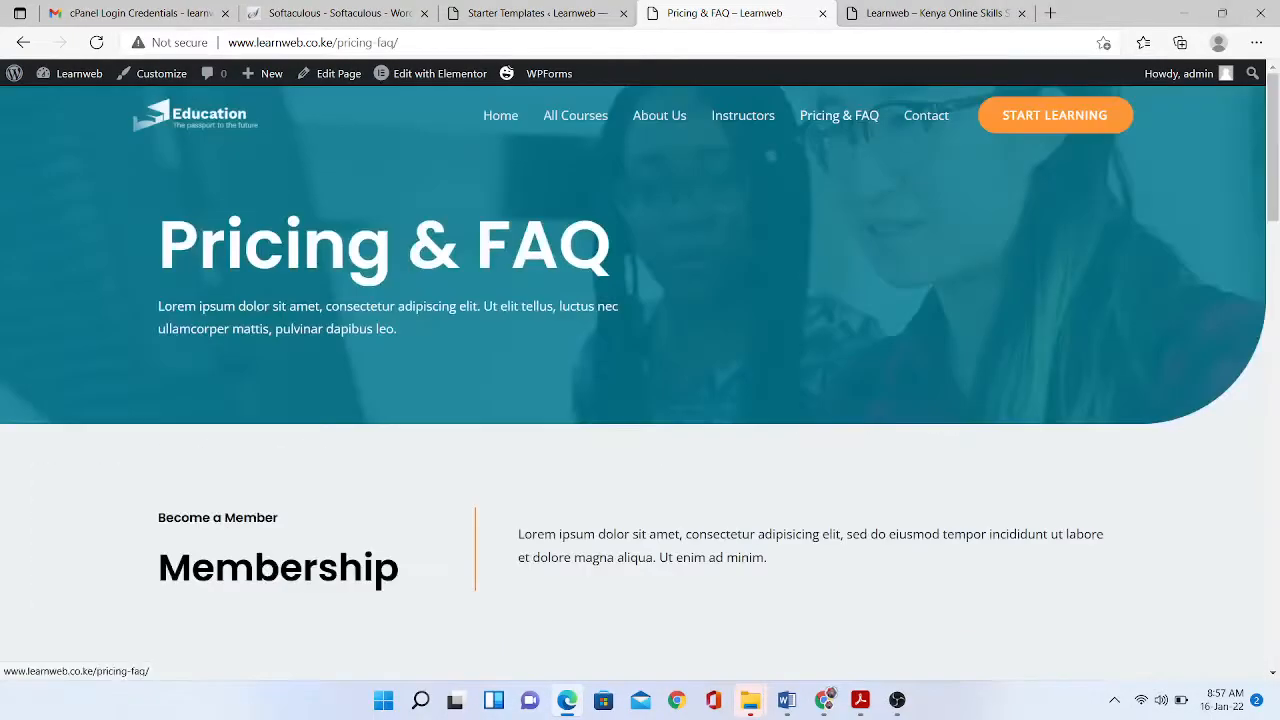
click(926, 115)
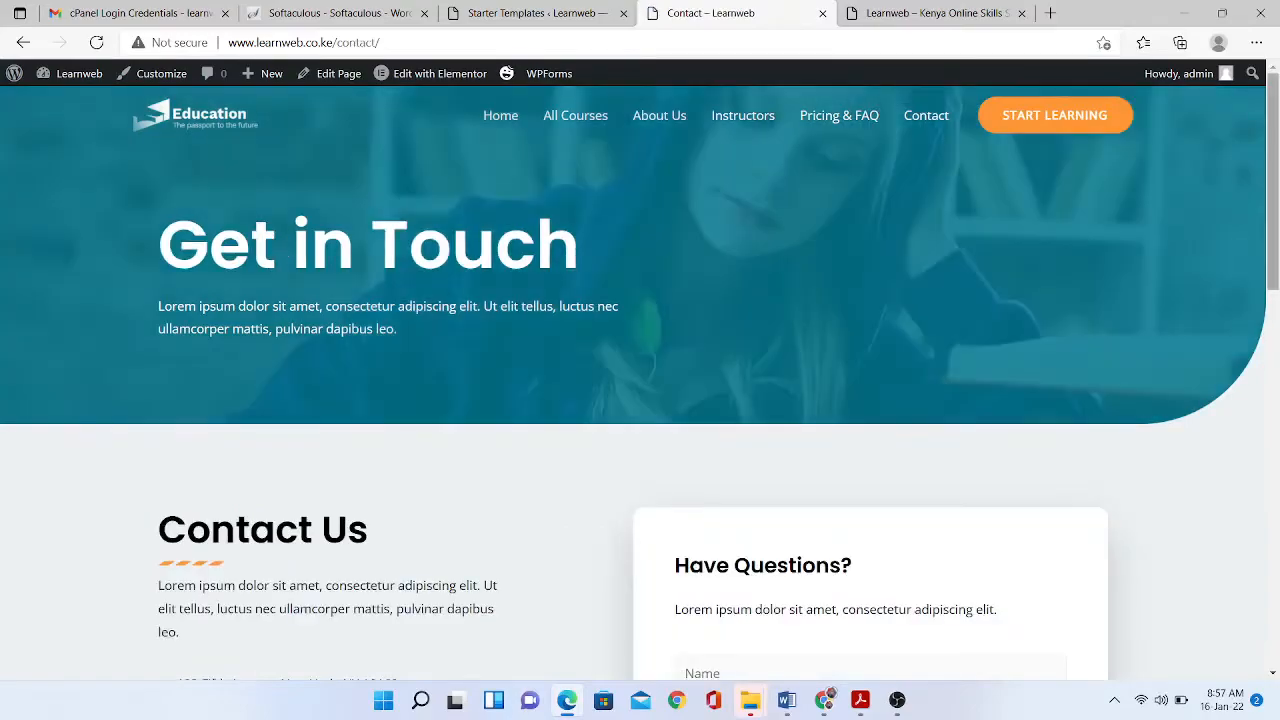
scroll(640, 380, down, 4)
drag(1272, 320, 1272, 180)
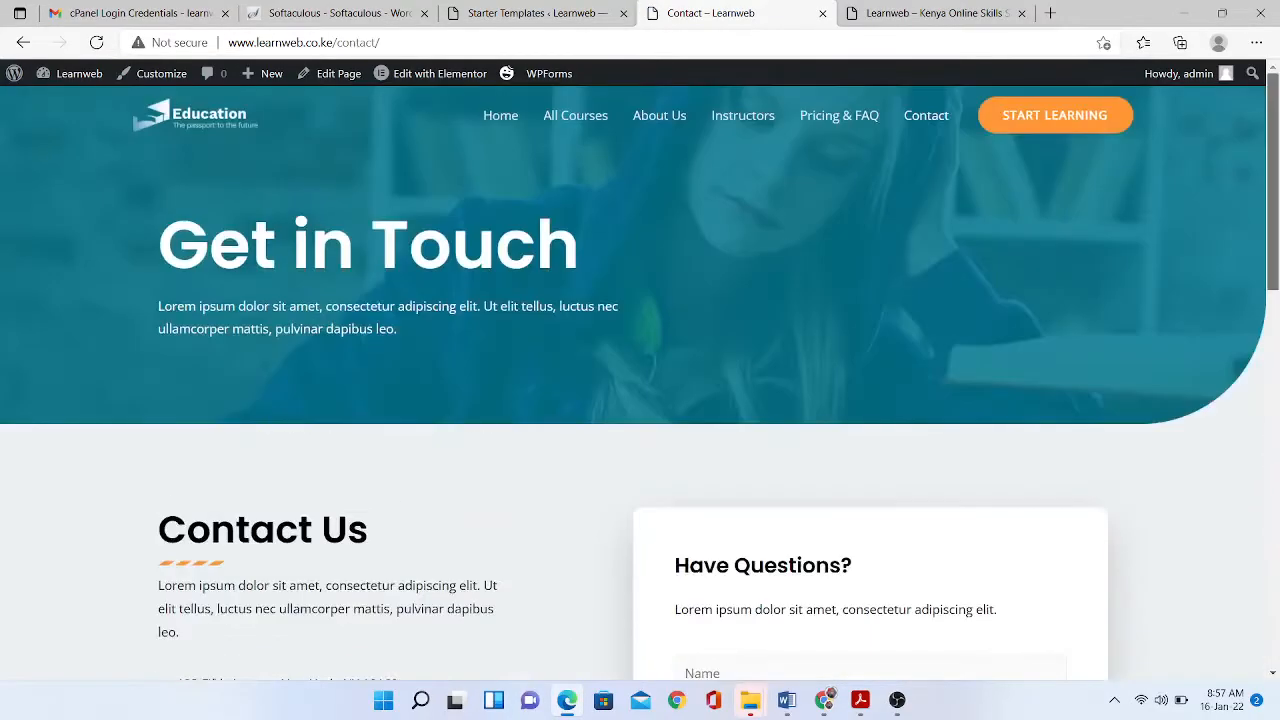
scroll(1055, 115, down, 1)
click(1055, 92)
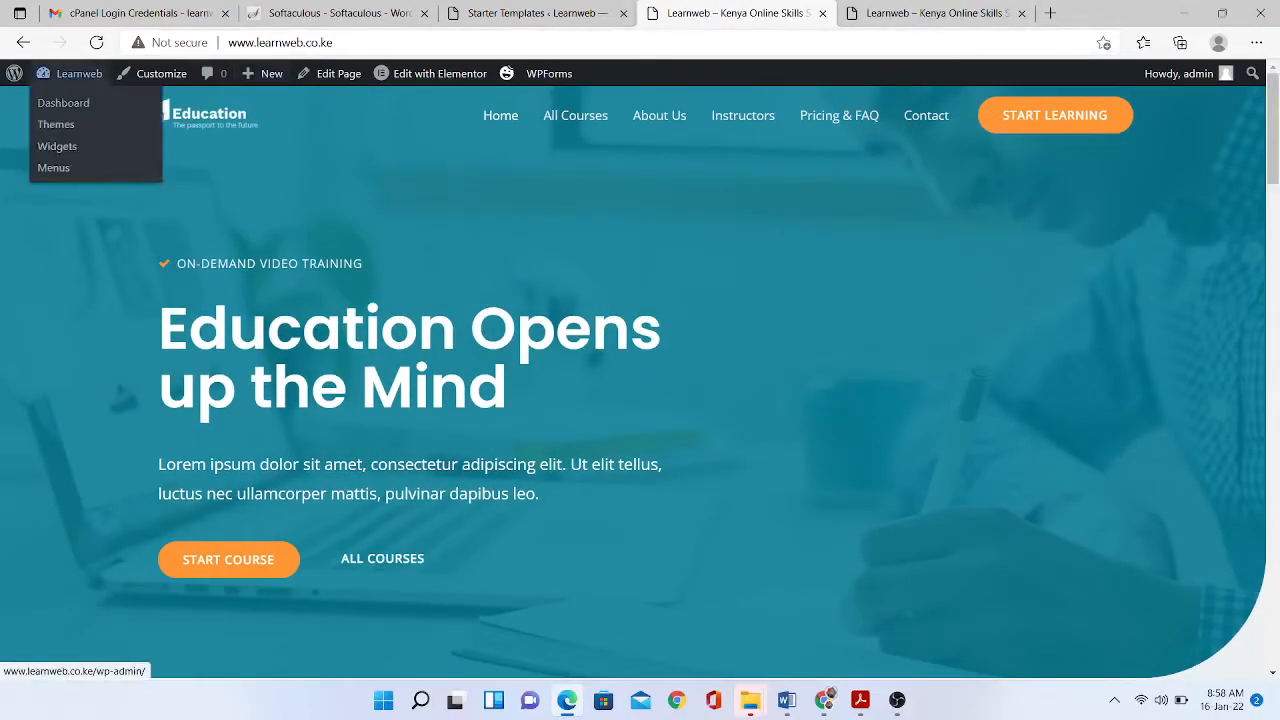
click(70, 73)
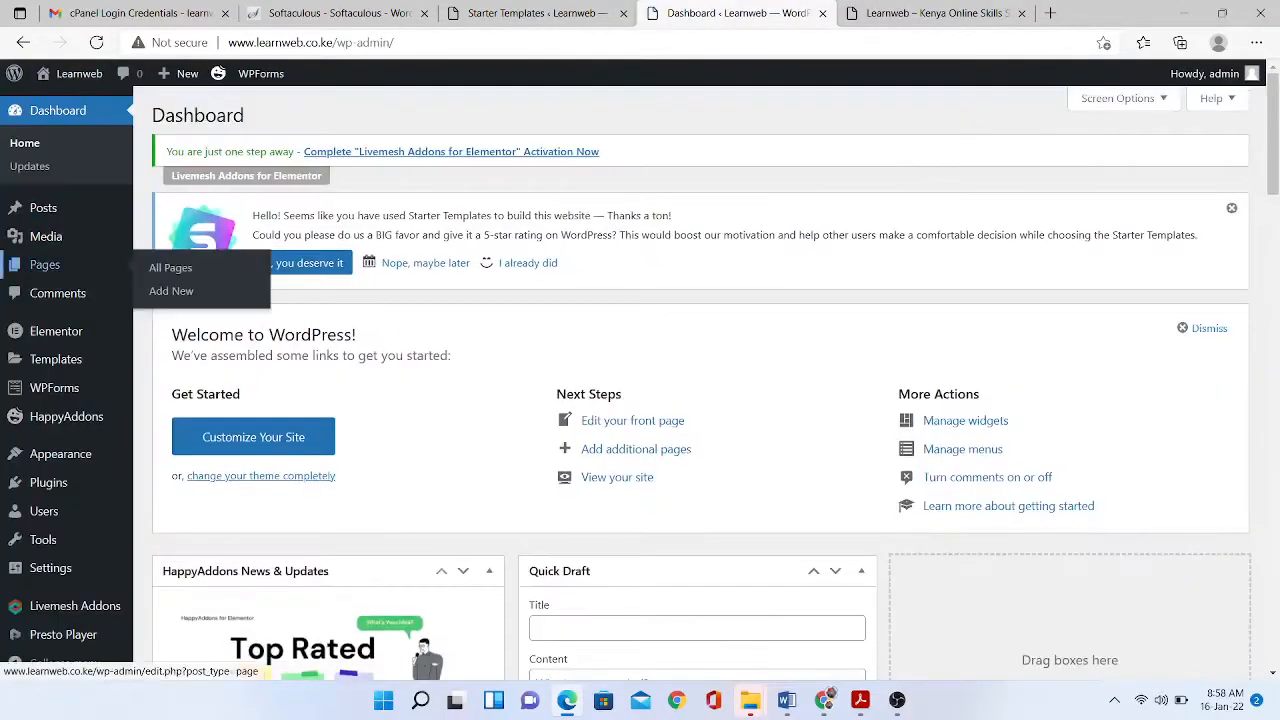
- Open the Home page in Elementor and change the tagline to 'On-Demand Online Courses'
click(170, 267)
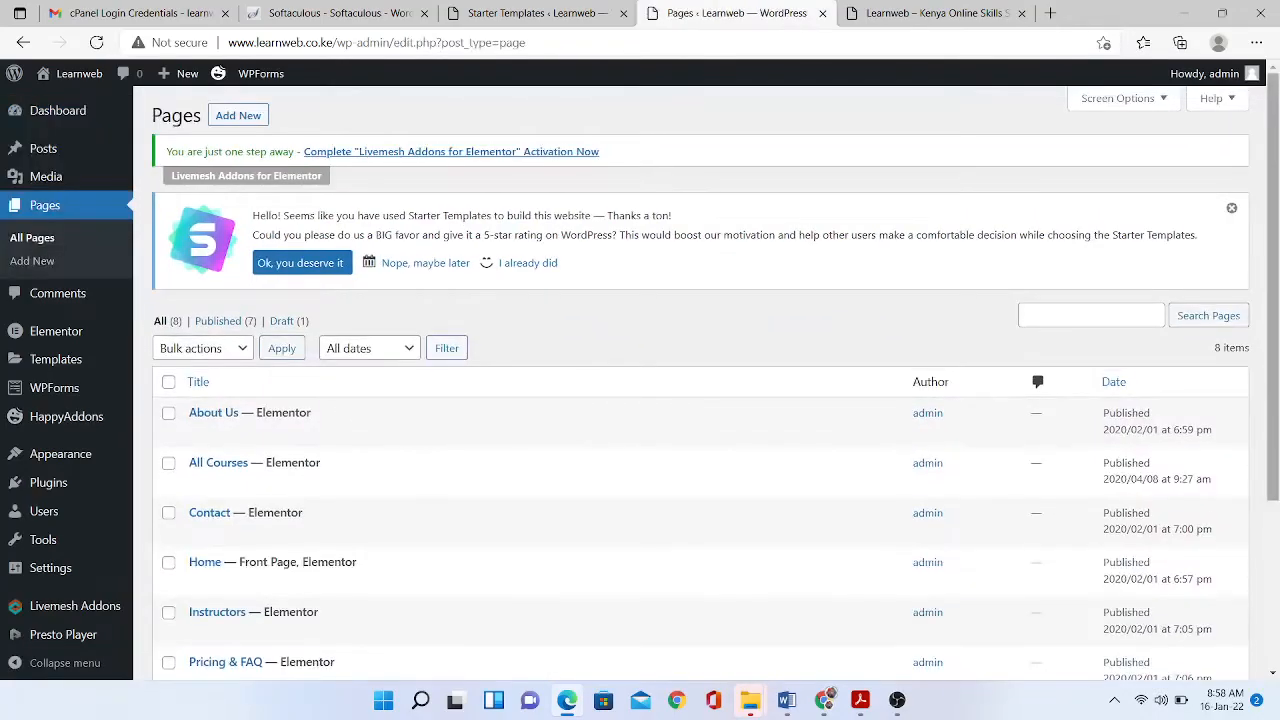
scroll(470, 300, down, 3)
click(453, 341)
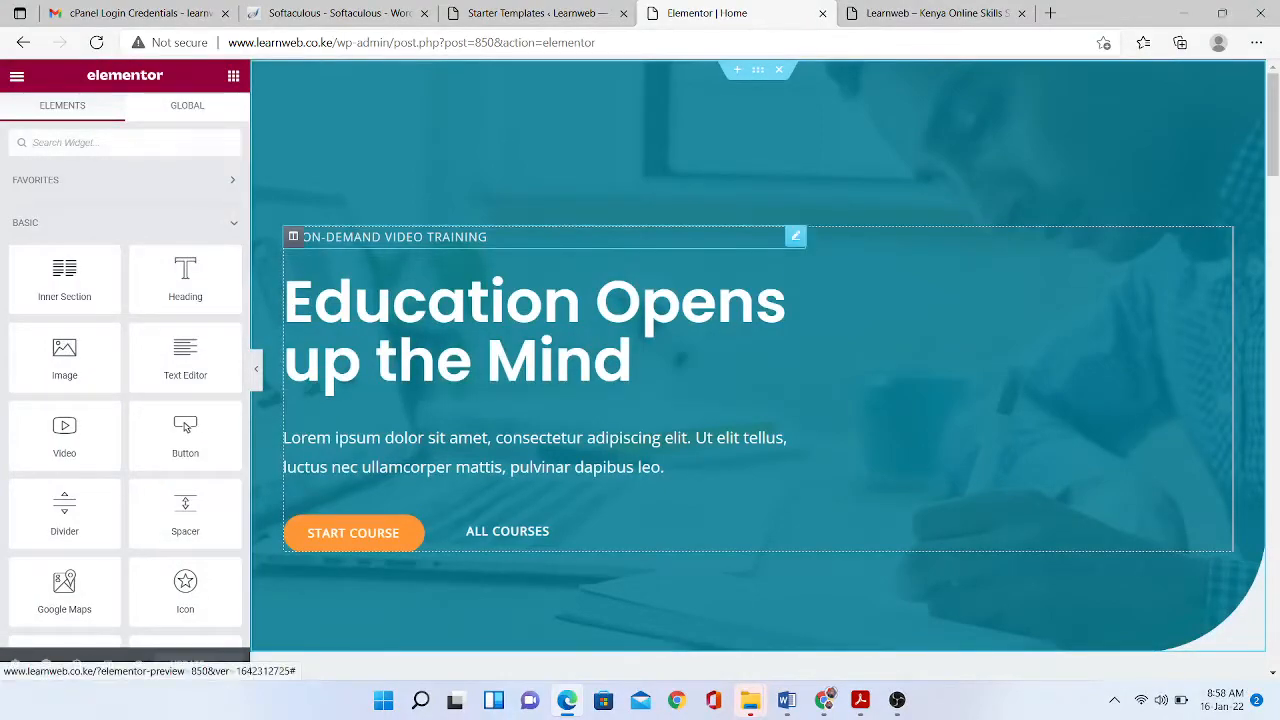
click(487, 237)
click(89, 264)
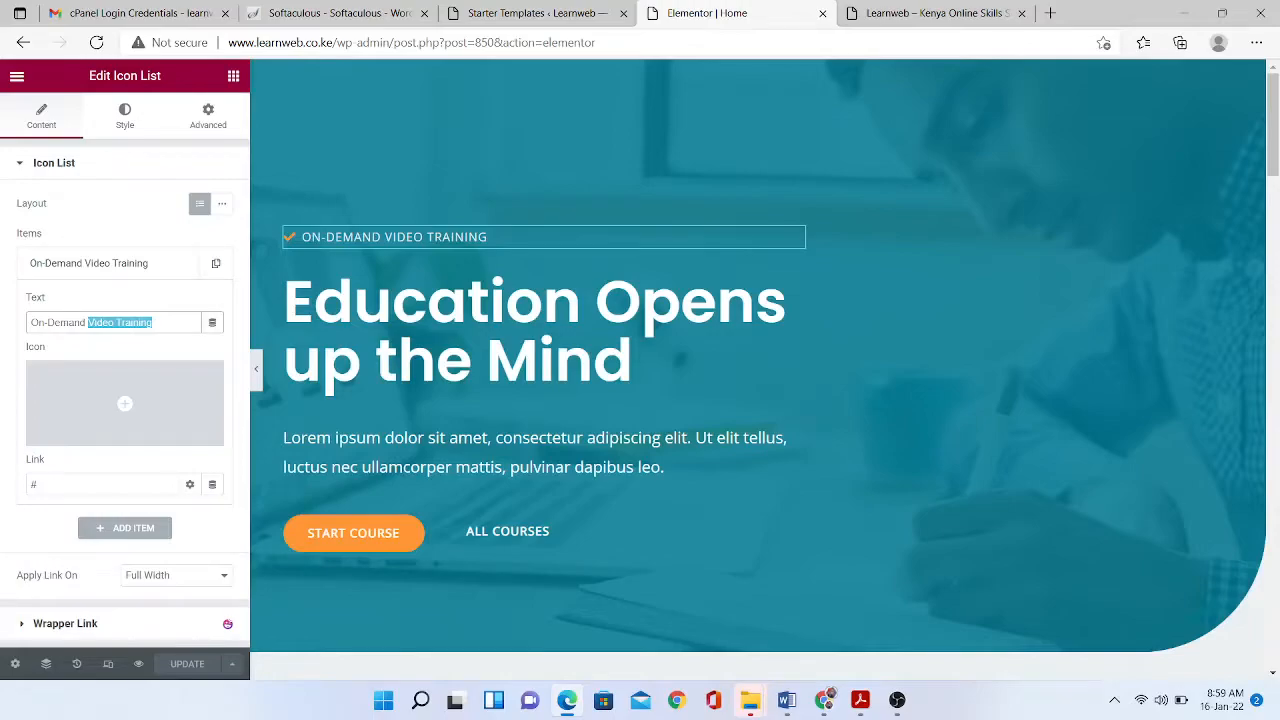
text(Online Courses)
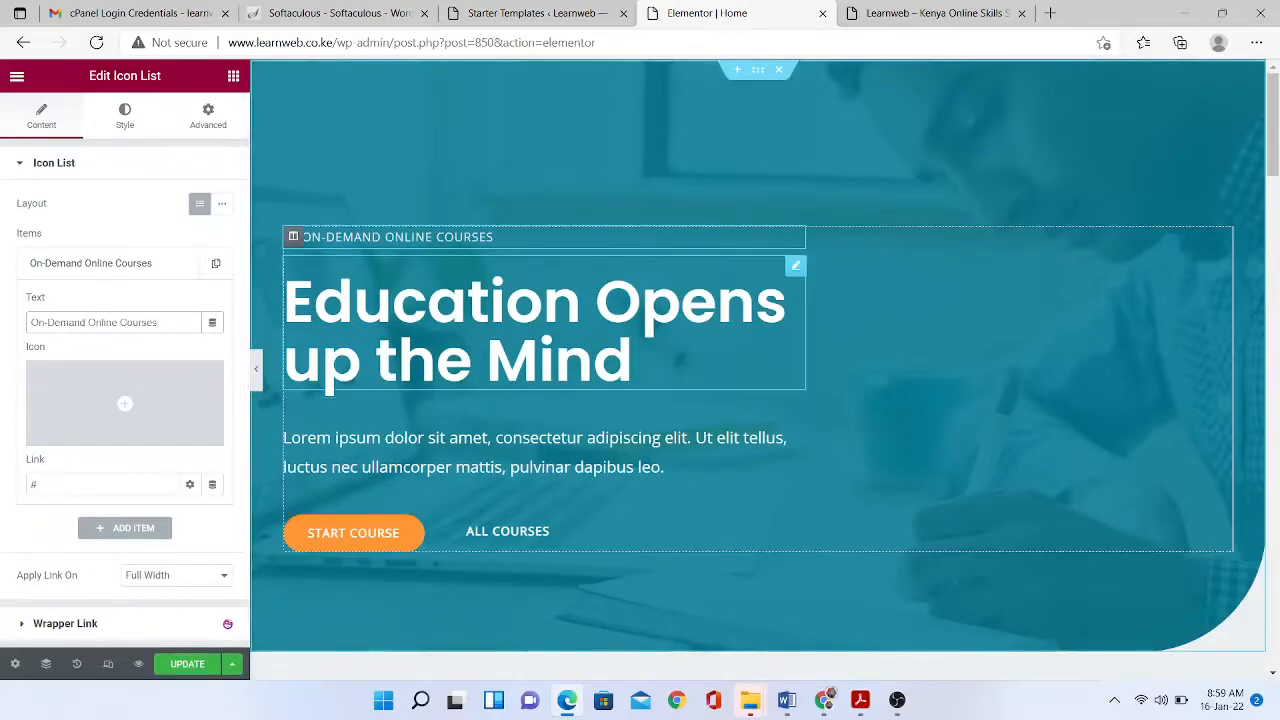
- Retitle the main hero heading to 'Practical Education in Kenya'
click(636, 362)
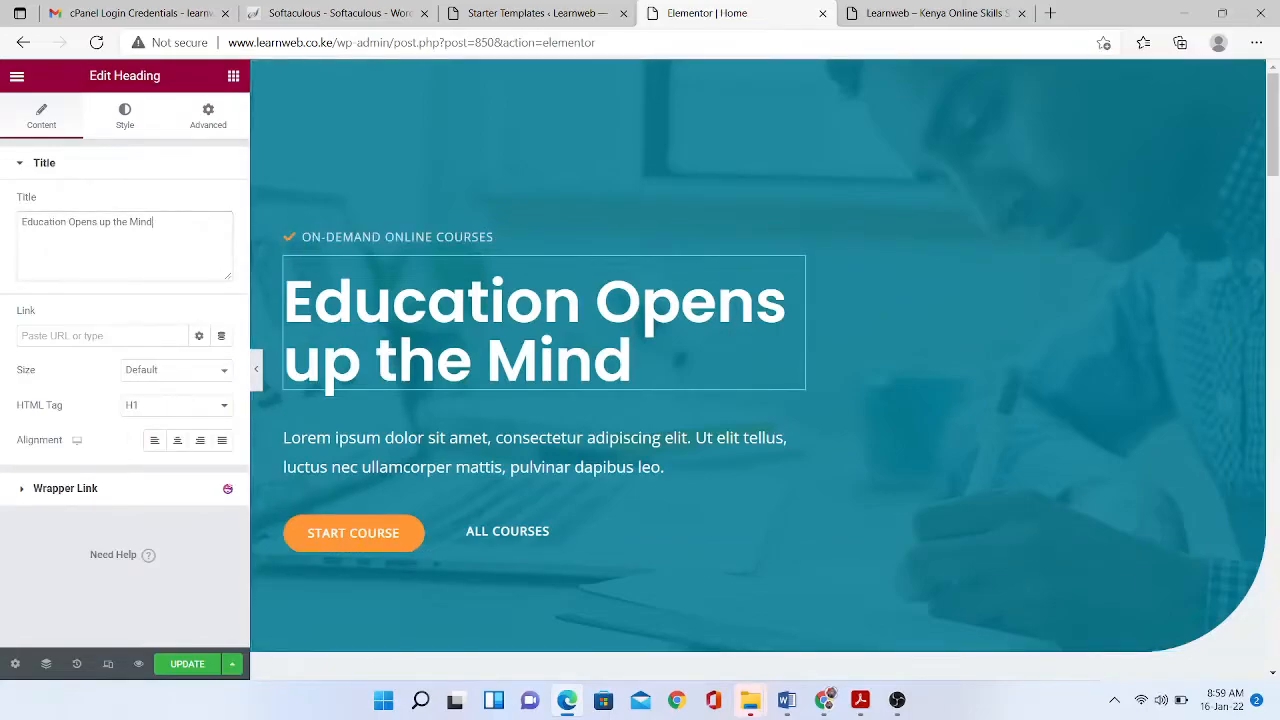
text(OPen opportunities )
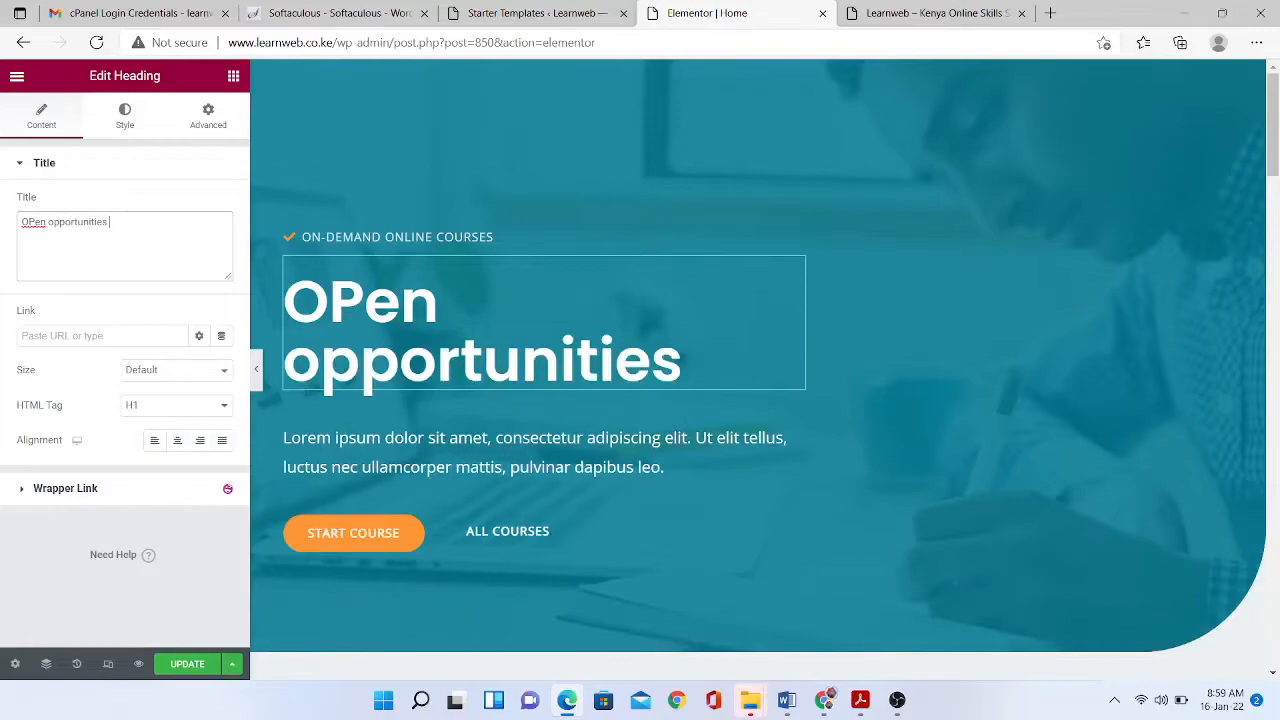
text(through education)
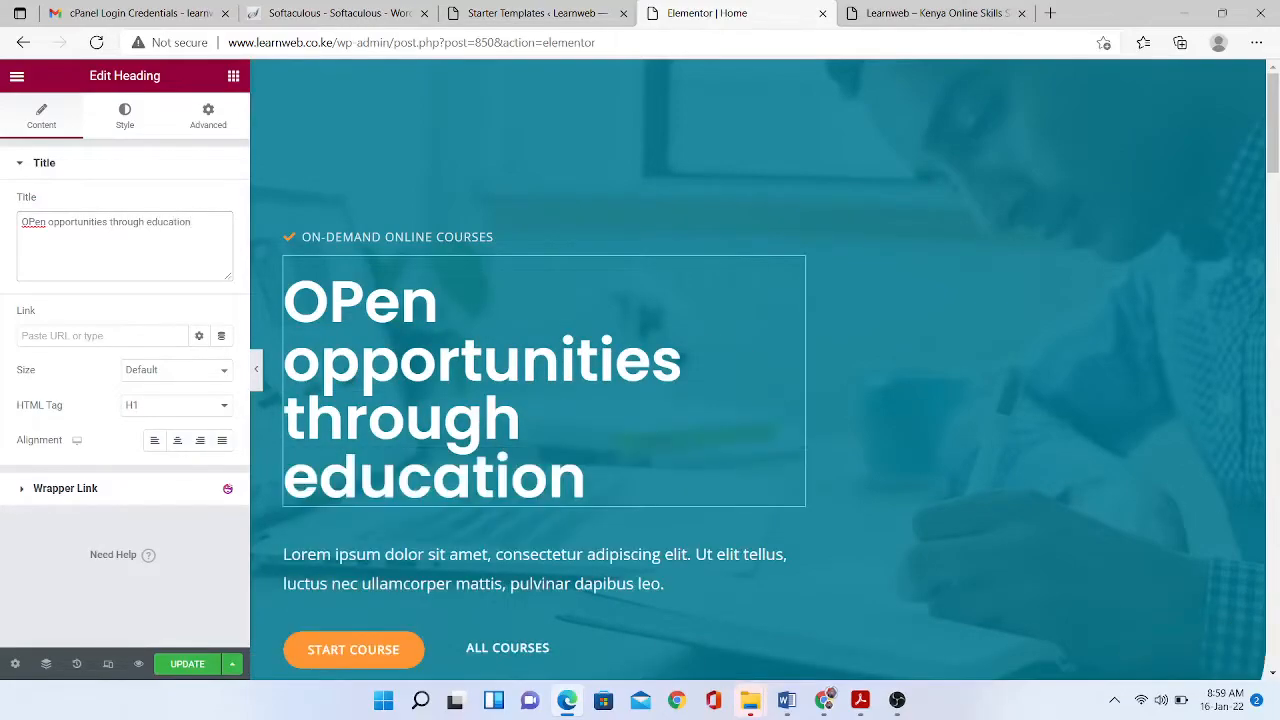
key(ctrl+shift+Left)
key(ctrl+shift+Left)
key(ctrl+shift+Left)
key(ctrl+shift+Left)
text(Prac)
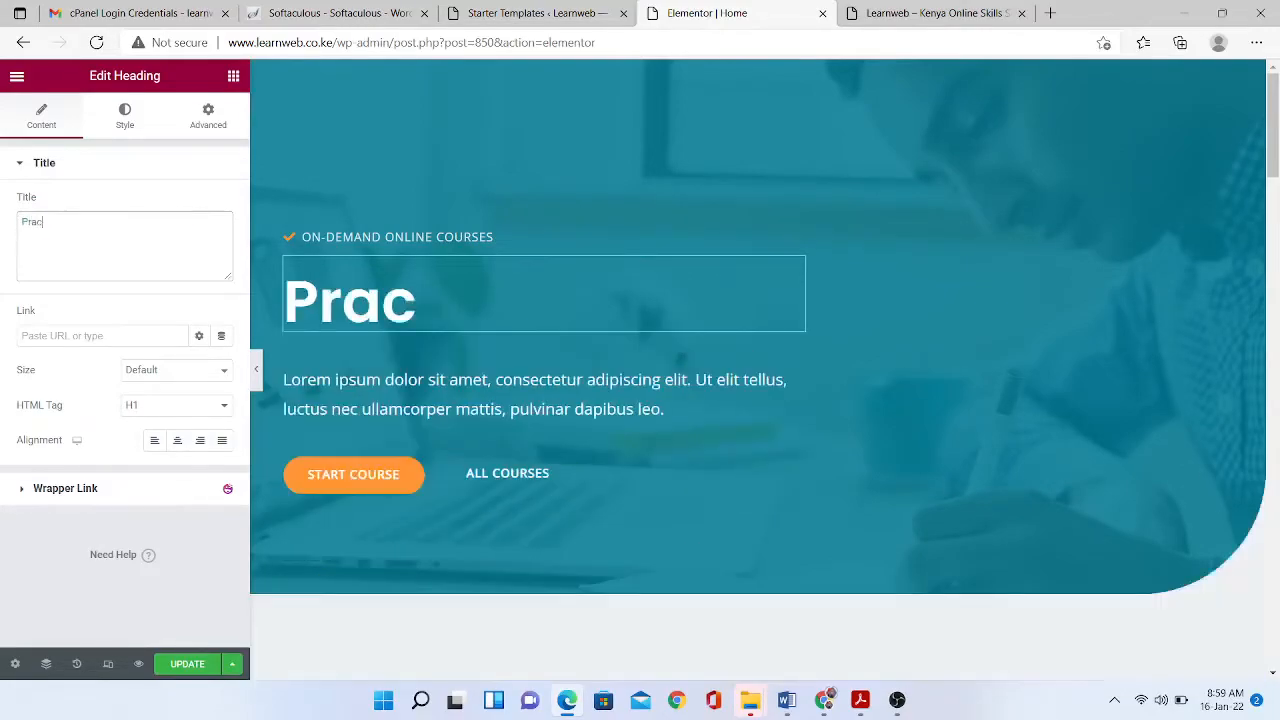
text(tical Edu)
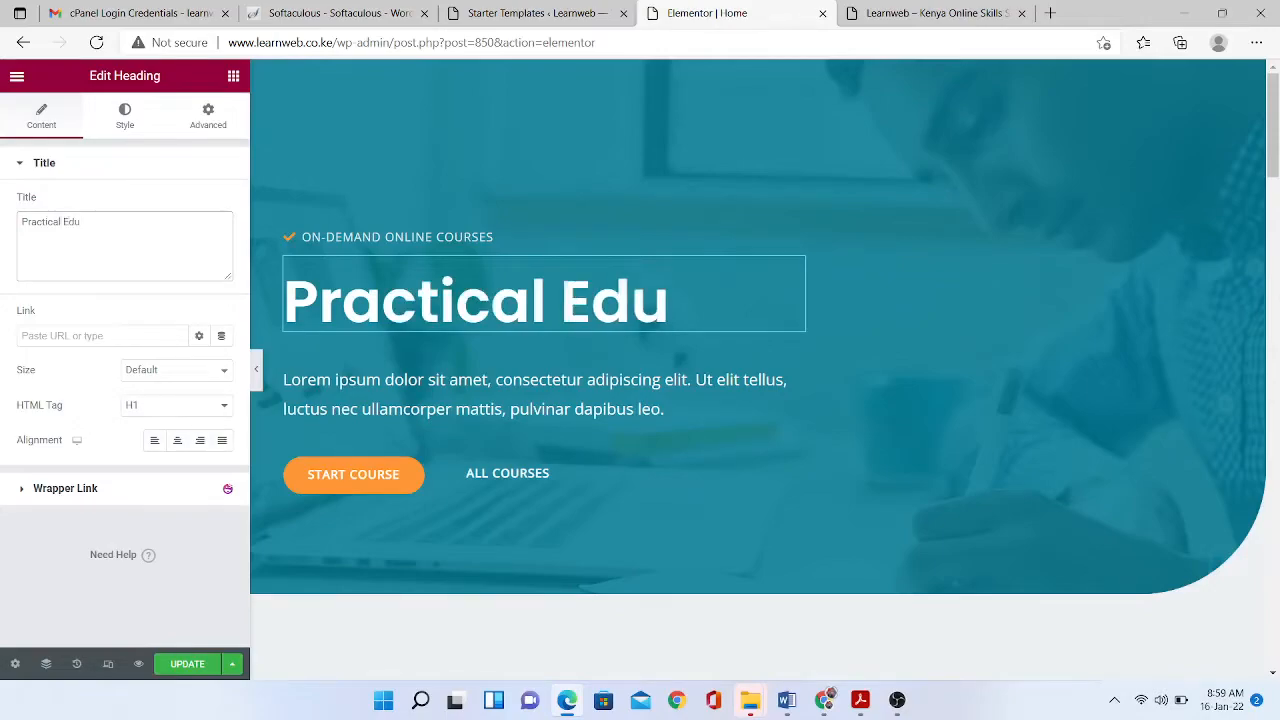
text(cation in Kenya)
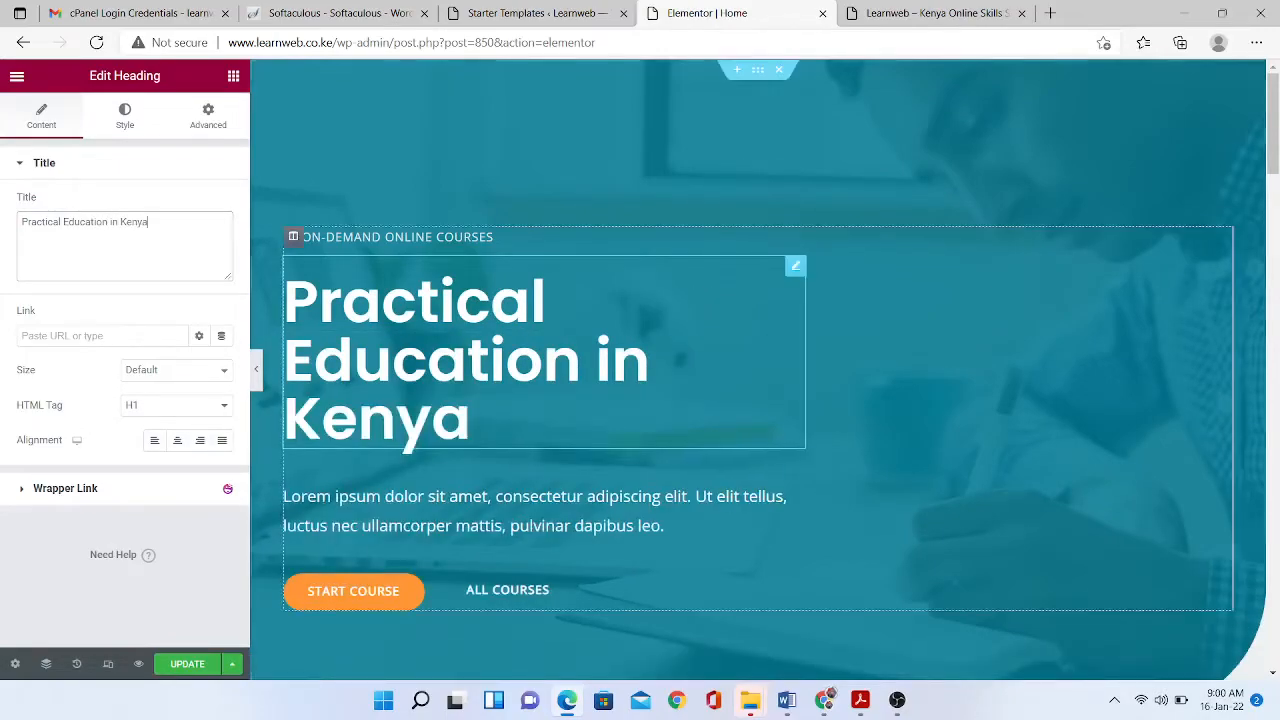
- Replace the placeholder intro paragraph with new skills-focused text
click(664, 525)
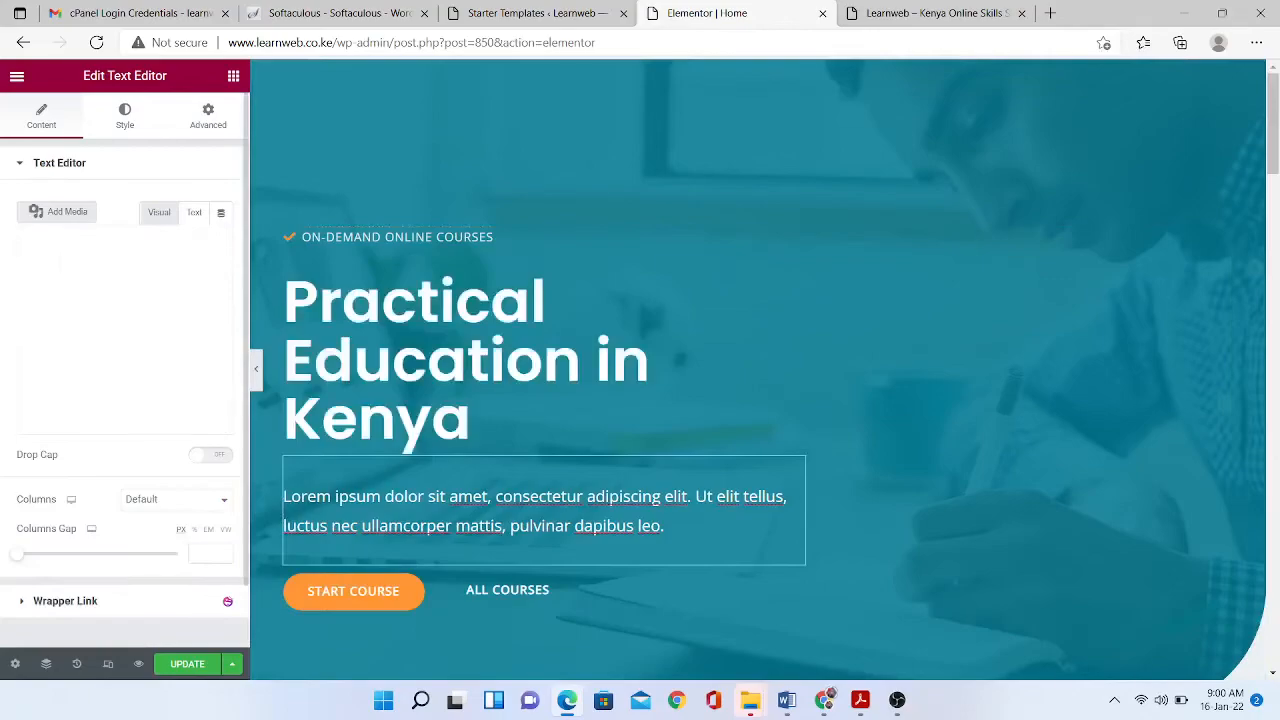
key(ctrl+a)
text(Get a ch)
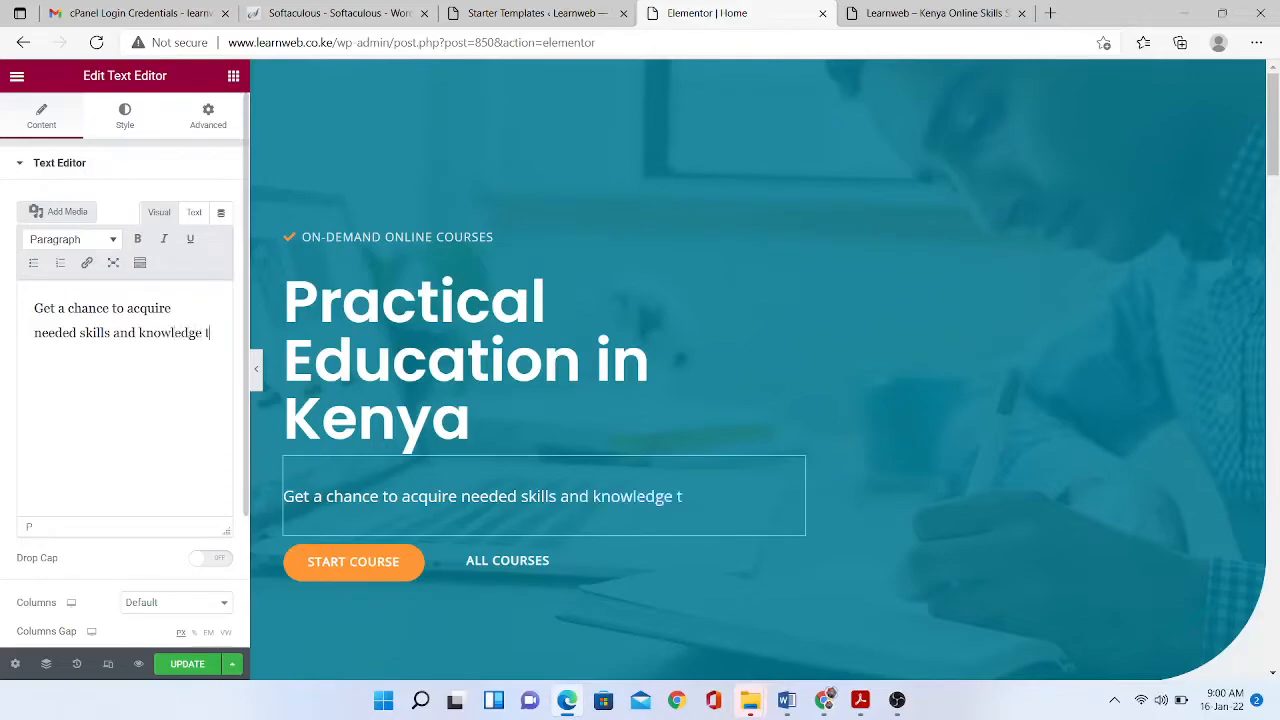
text(n your industry.)
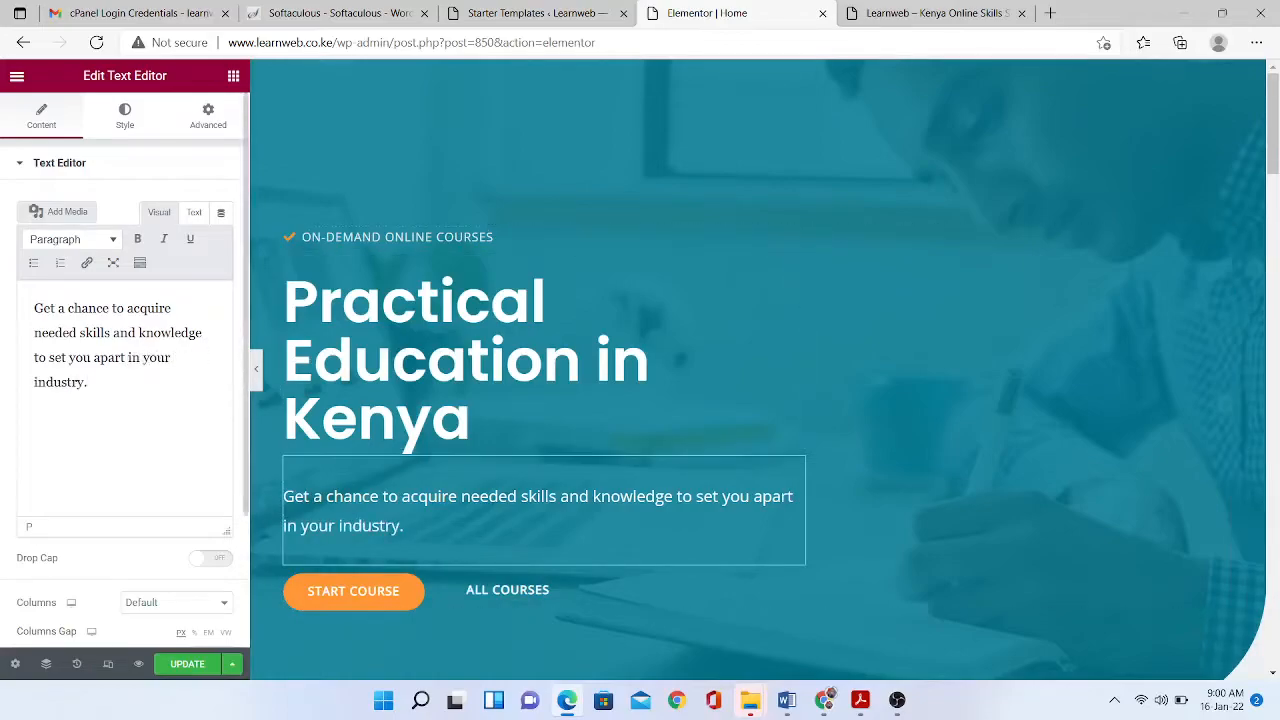
scroll(353, 456, down, 1)
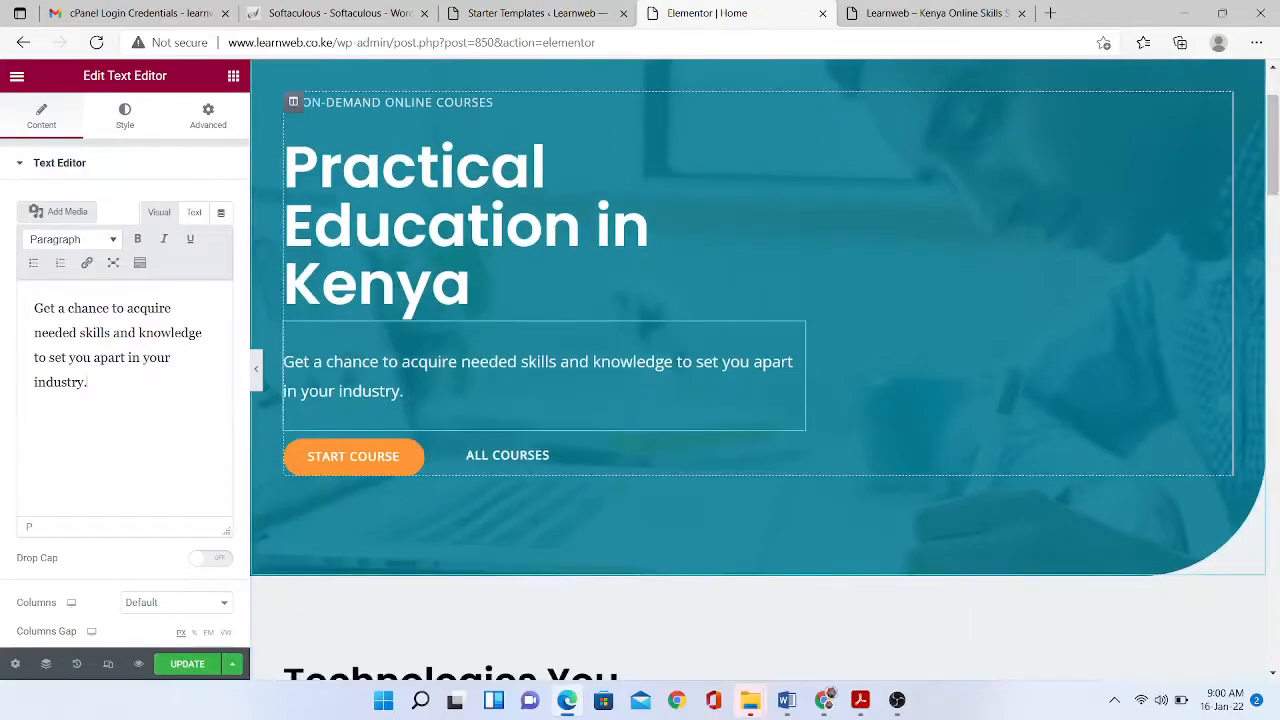
click(353, 456)
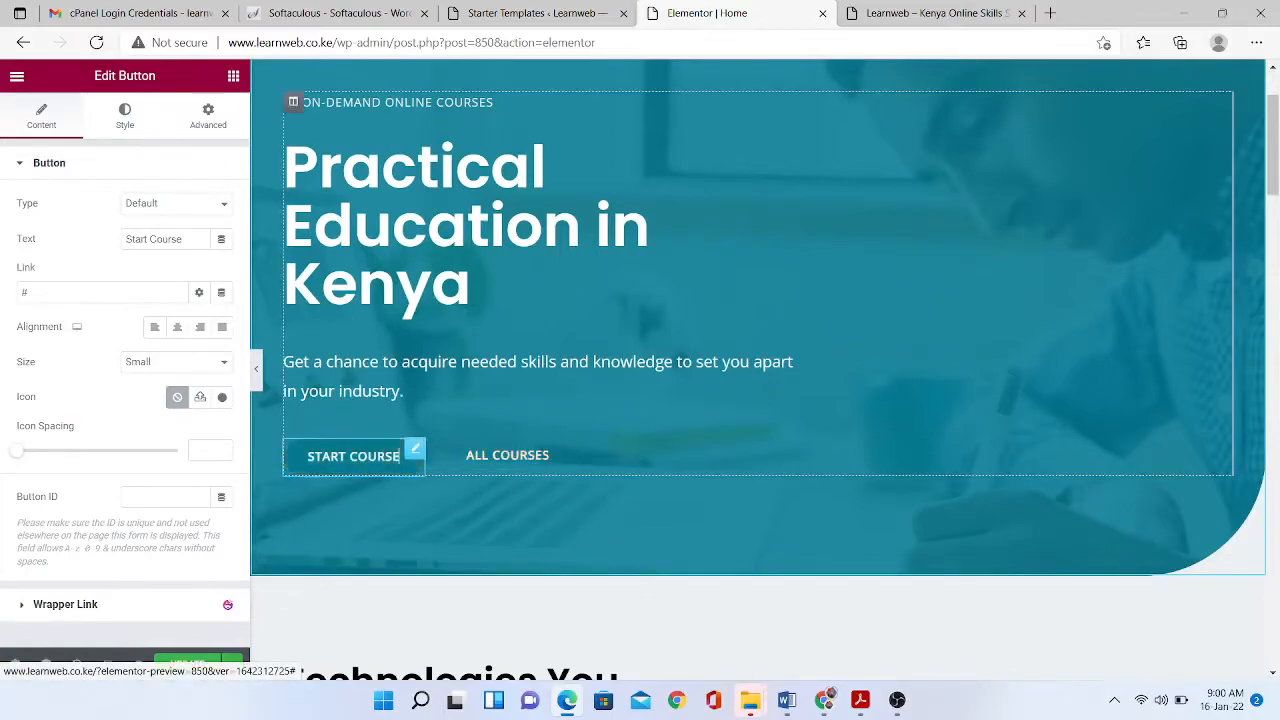
- Relabel the two hero buttons 'View Course' and 'Learn More'
key(BackSpace)
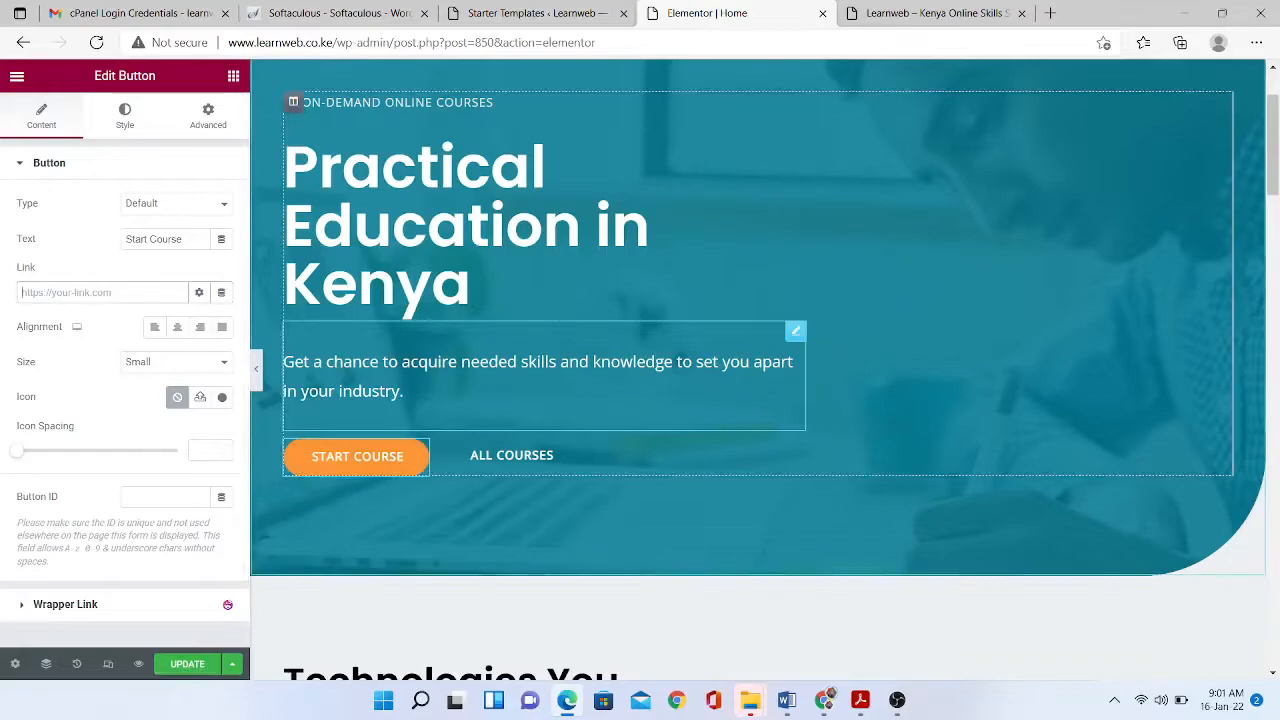
click(153, 239)
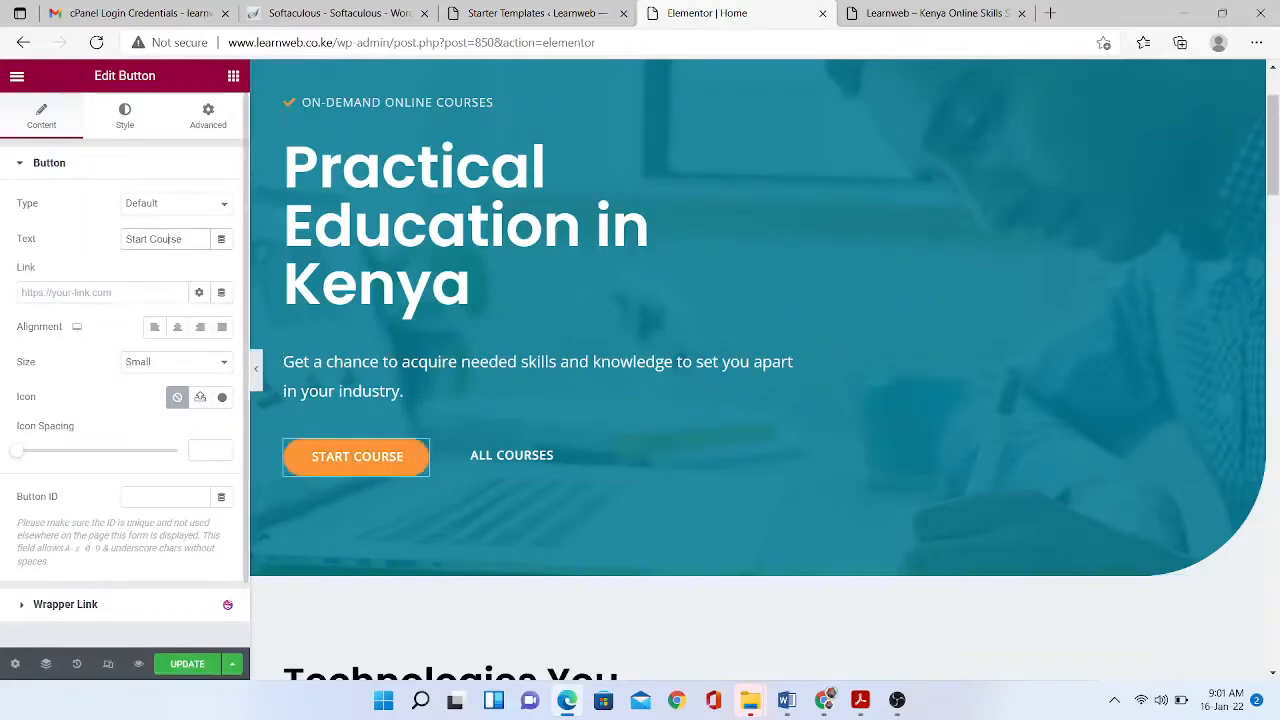
text(View)
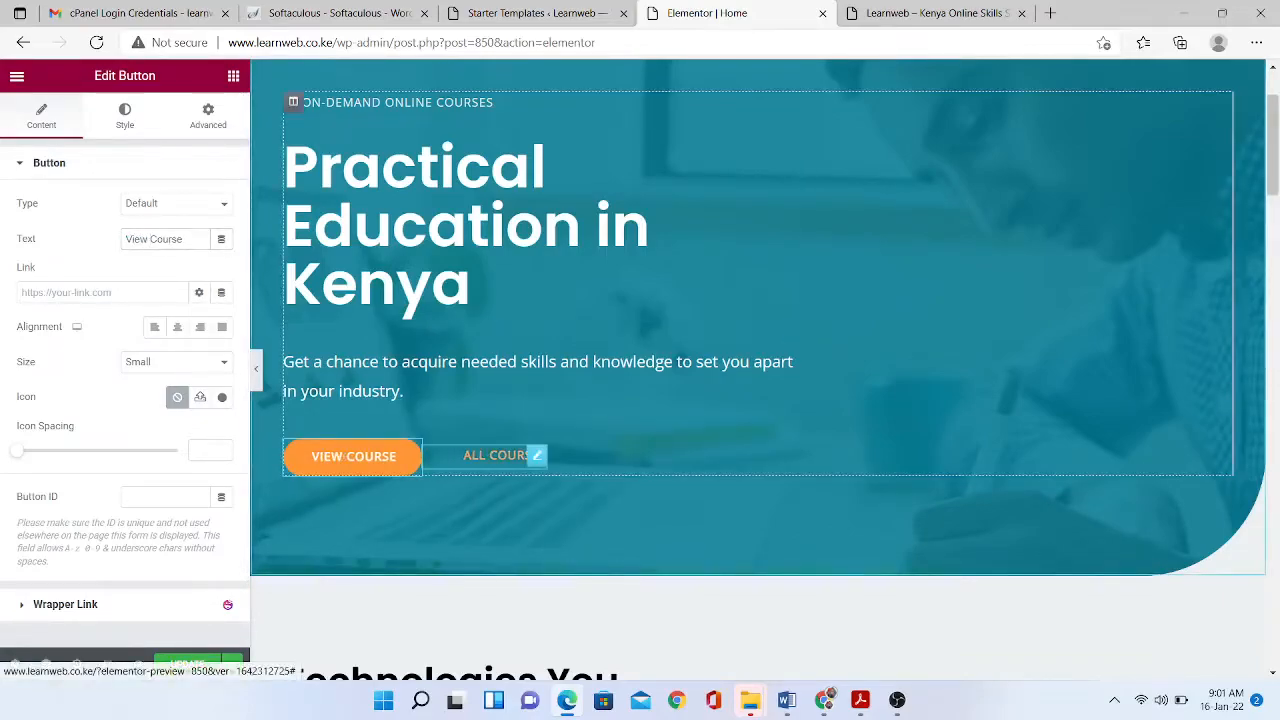
click(535, 455)
triple_click(150, 239)
text(Learn More)
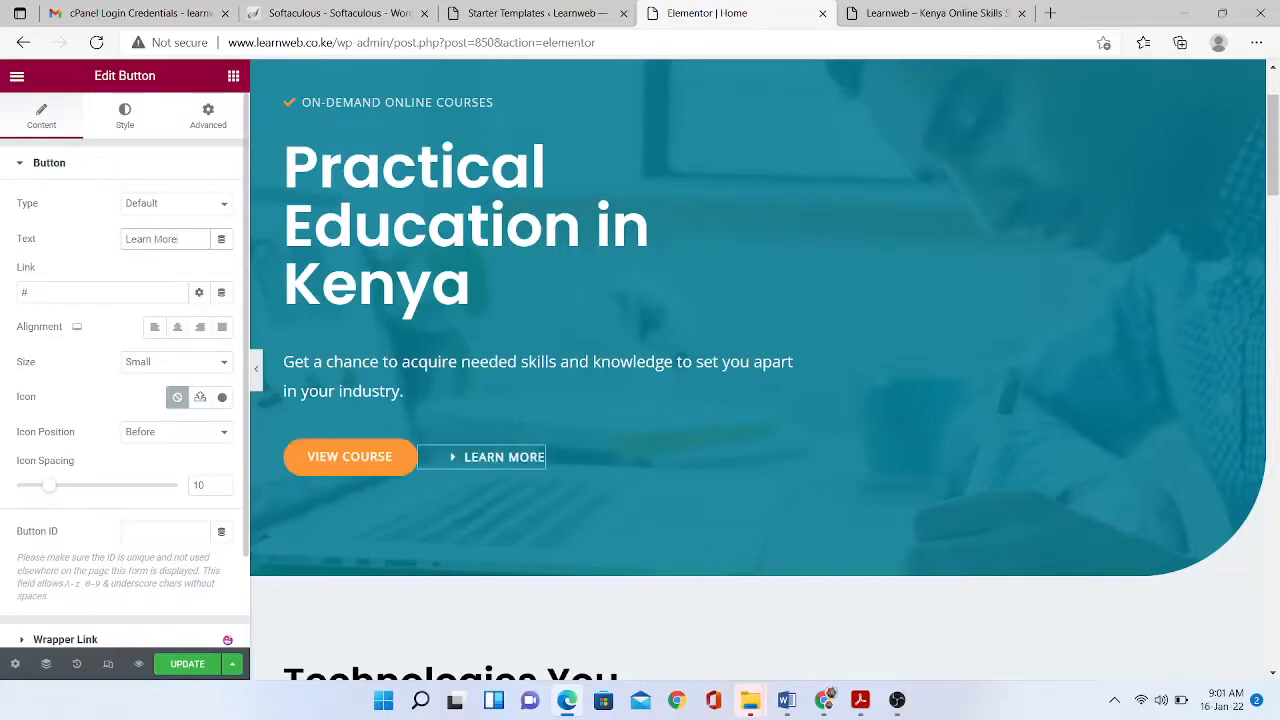
- Link the Learn More button to the About Us page
scroll(480, 457, down, 1)
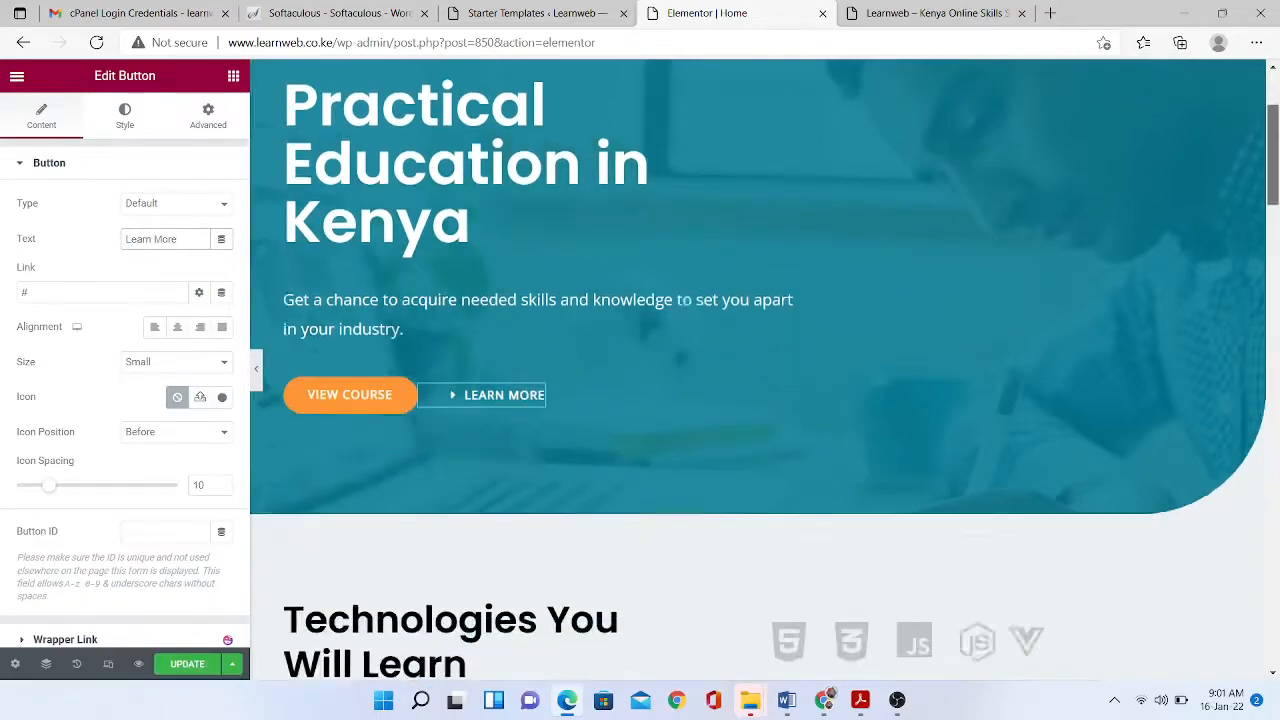
scroll(684, 300, down, 4)
scroll(758, 369, up, 1)
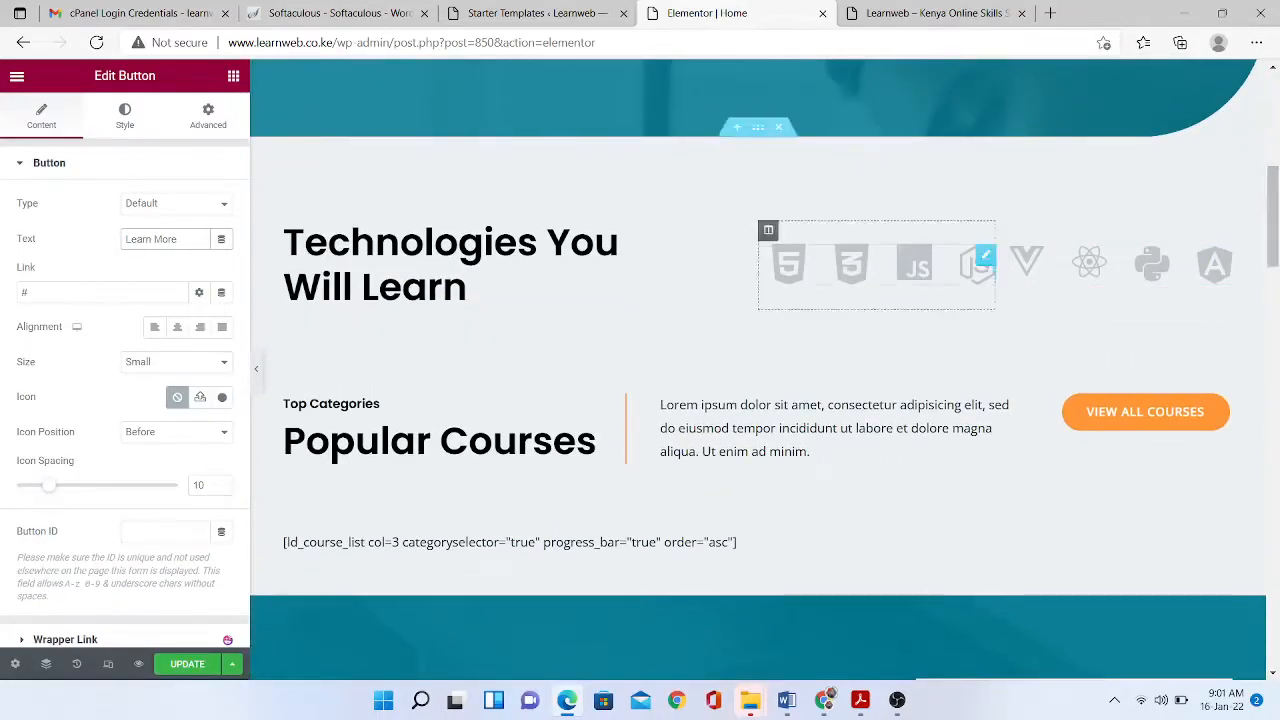
scroll(758, 369, up, 6)
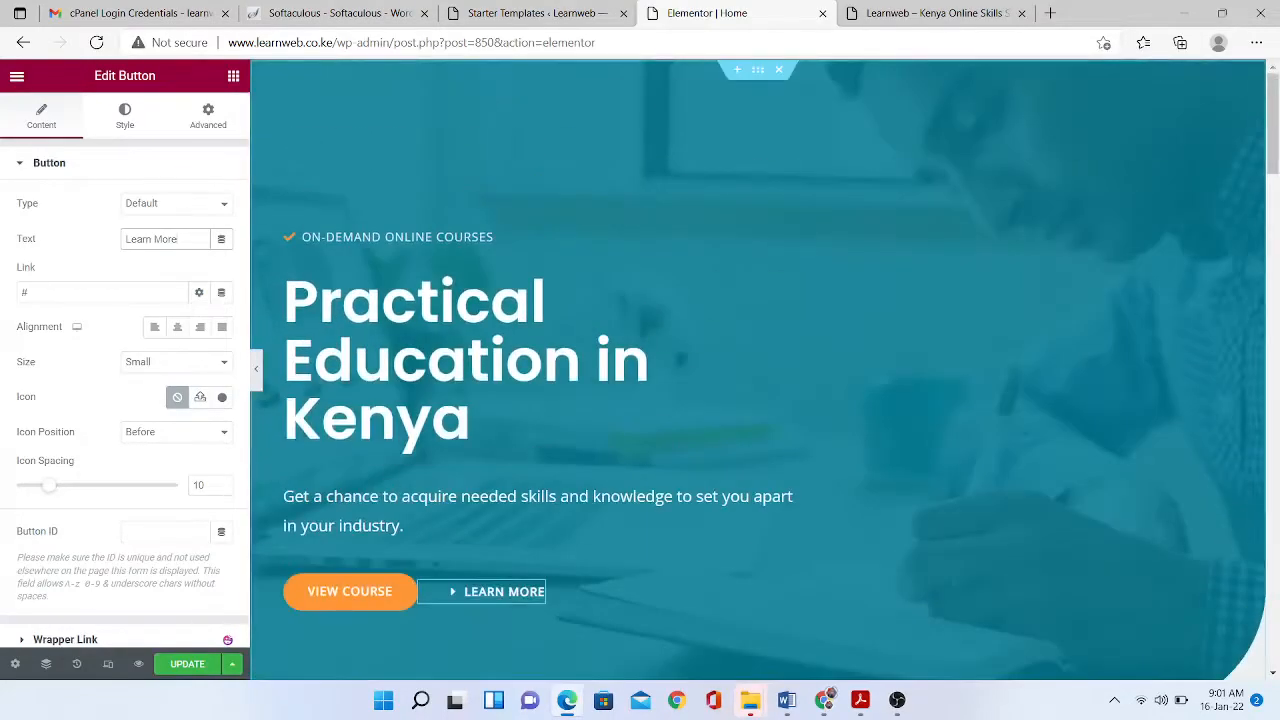
click(100, 293)
text(ab)
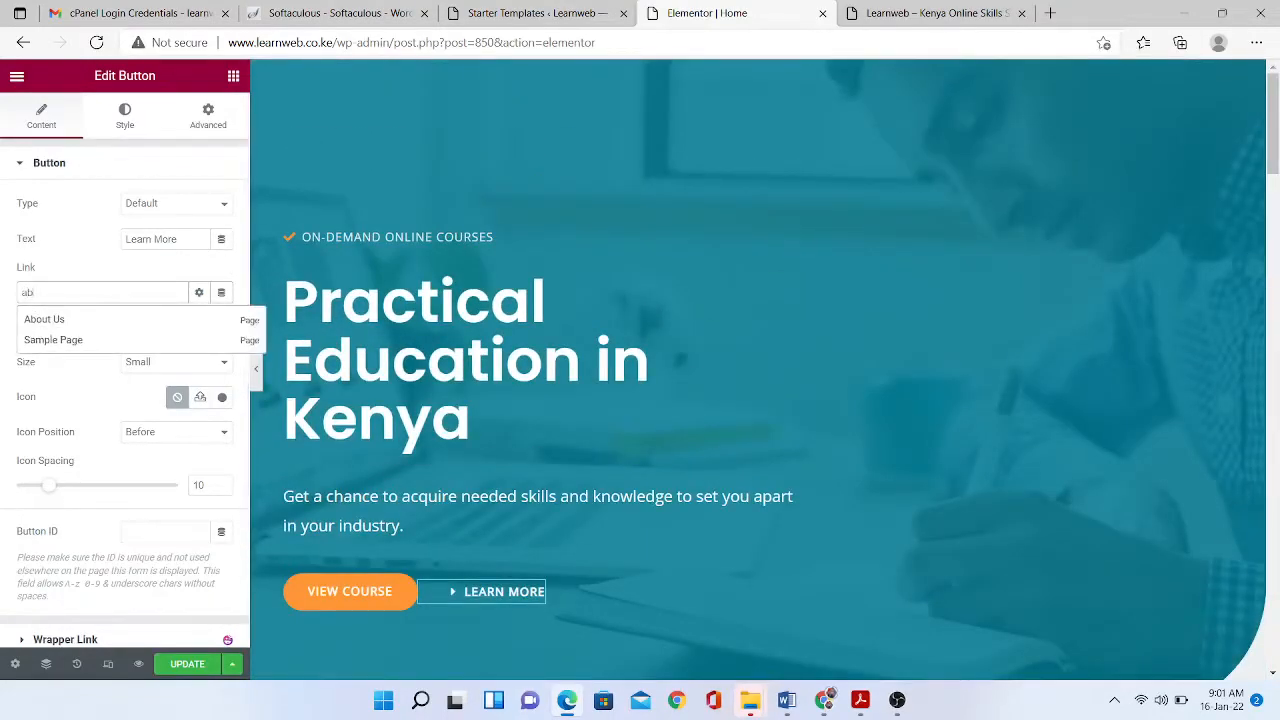
click(60, 315)
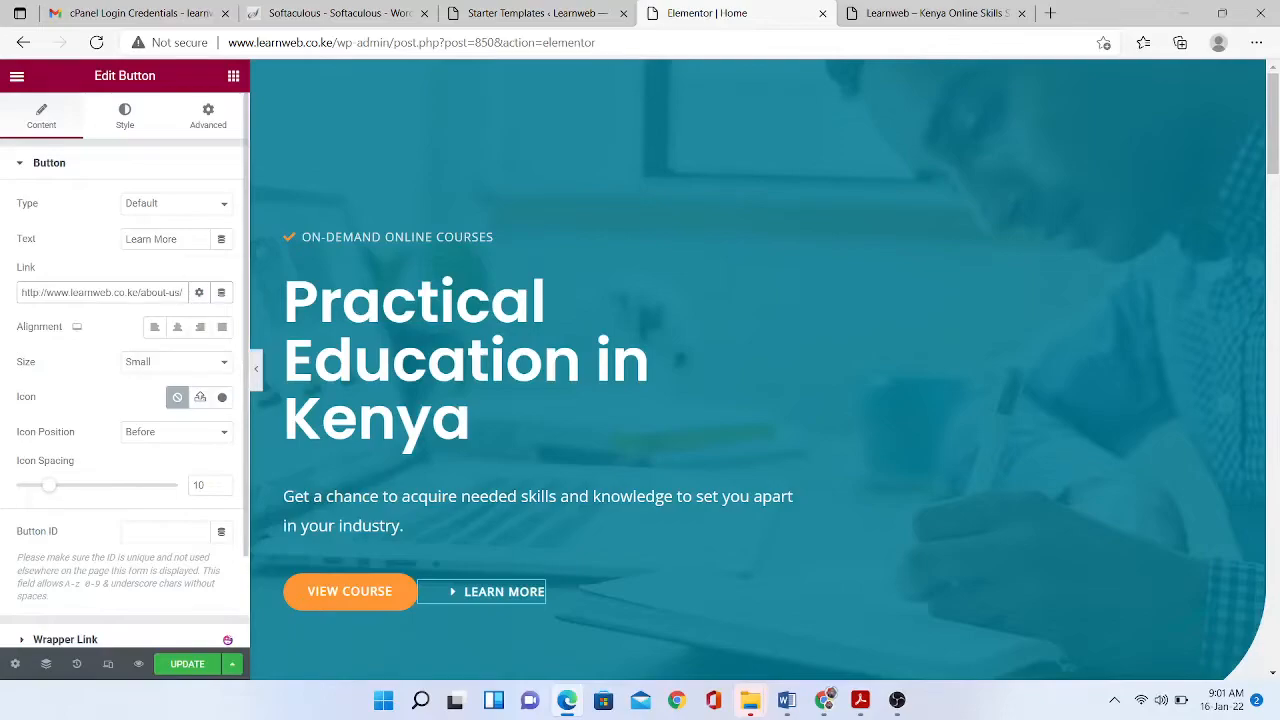
- Clear the View Course button's link after trying the All Courses page
click(349, 591)
click(100, 292)
text(cou)
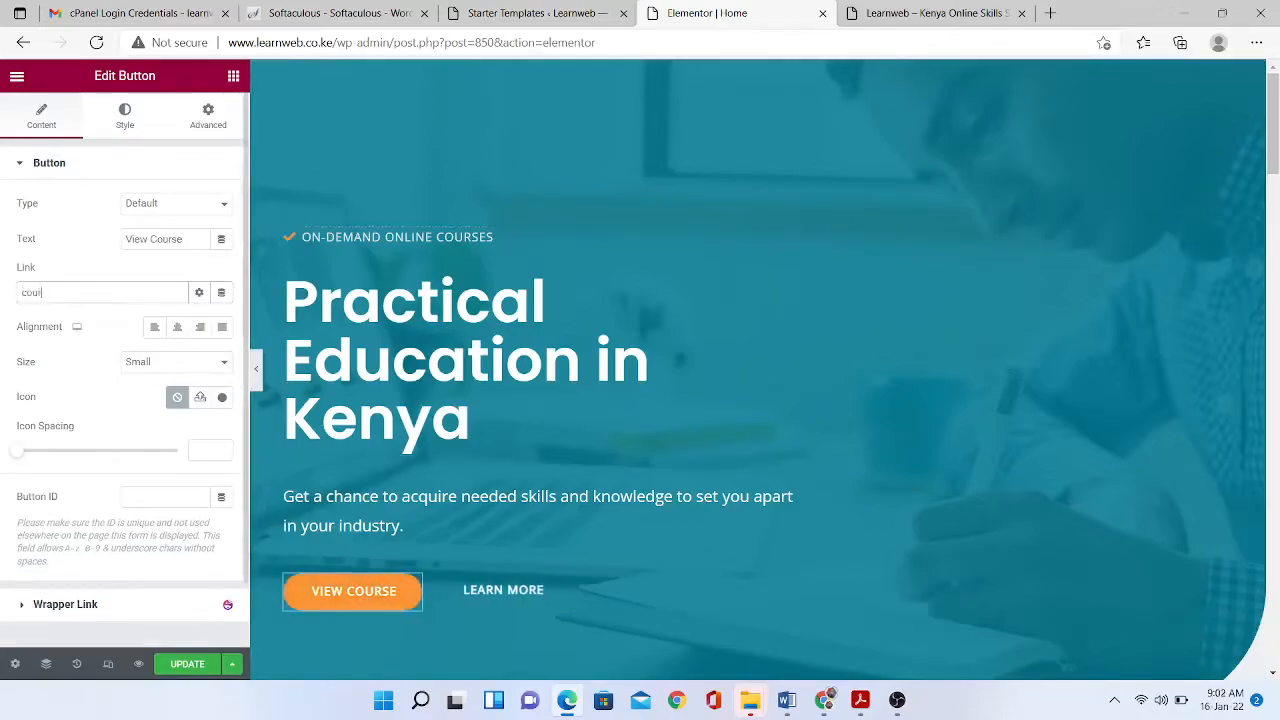
text(r)
click(77, 322)
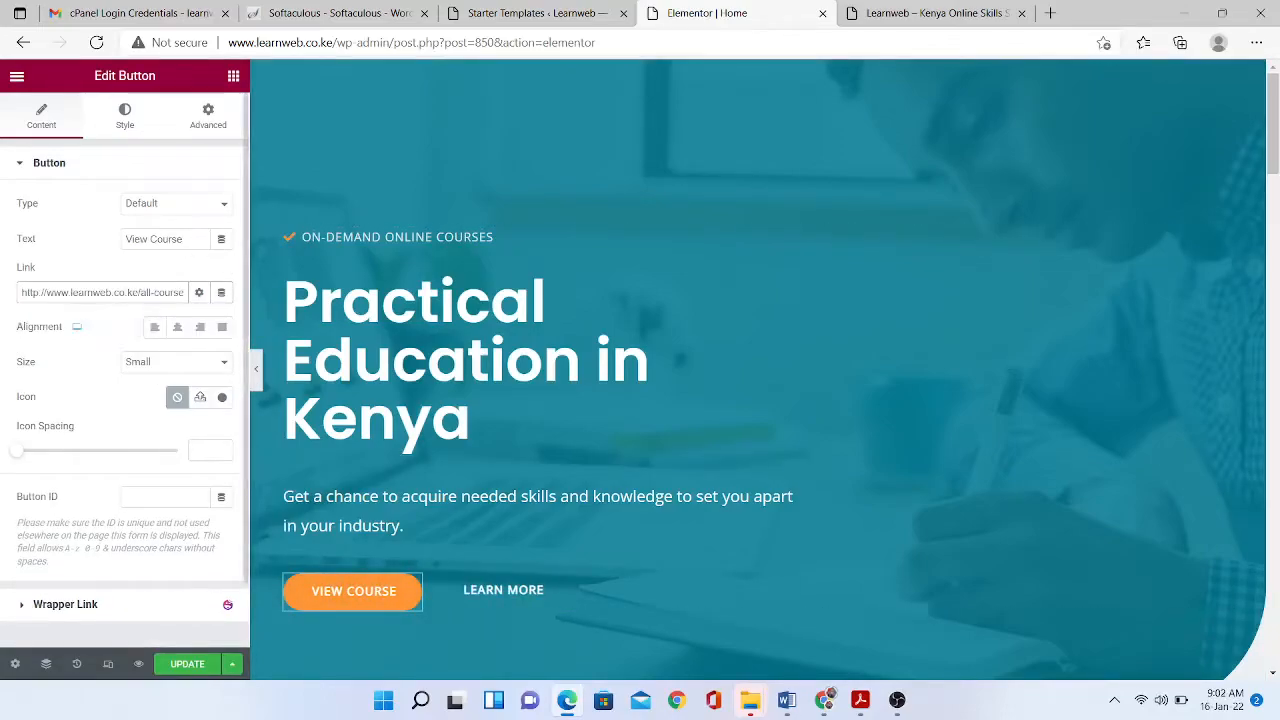
key(ctrl+a)
key(BackSpace)
drag(1273, 122, 1273, 211)
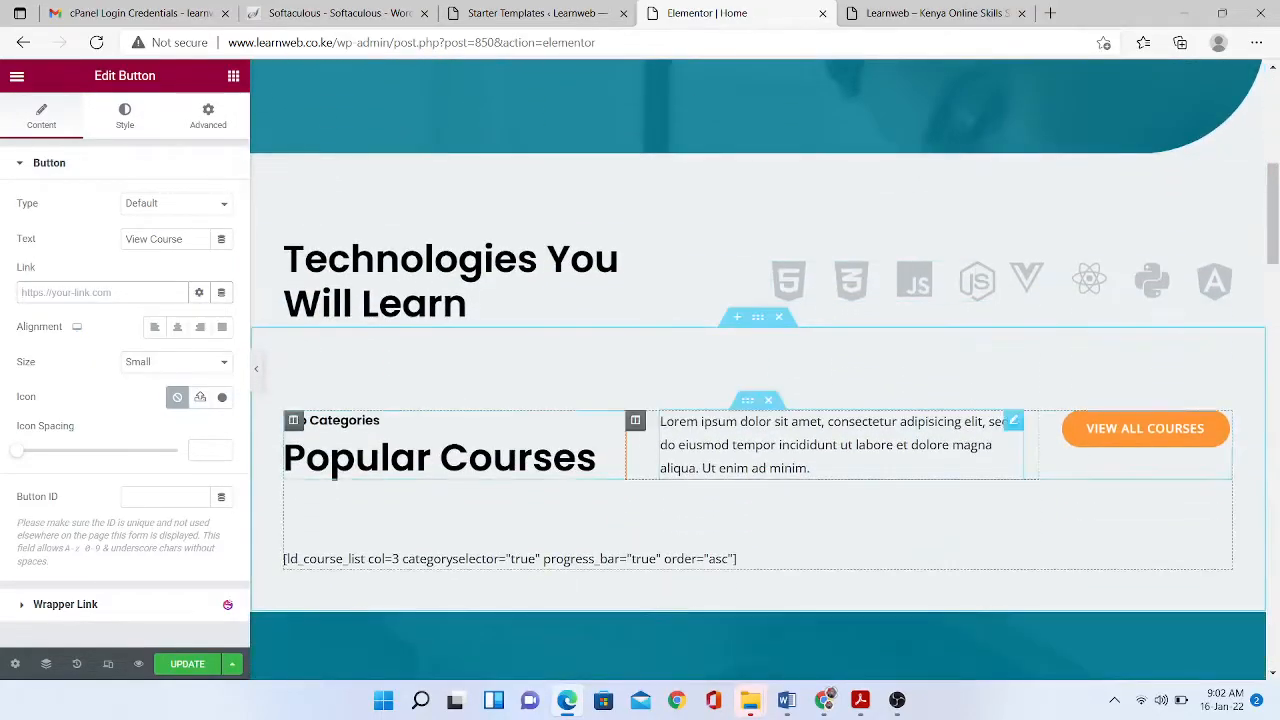
click(233, 75)
- Place a Menu Anchor with ID 'learnmore' above Popular Courses
text(anchor)
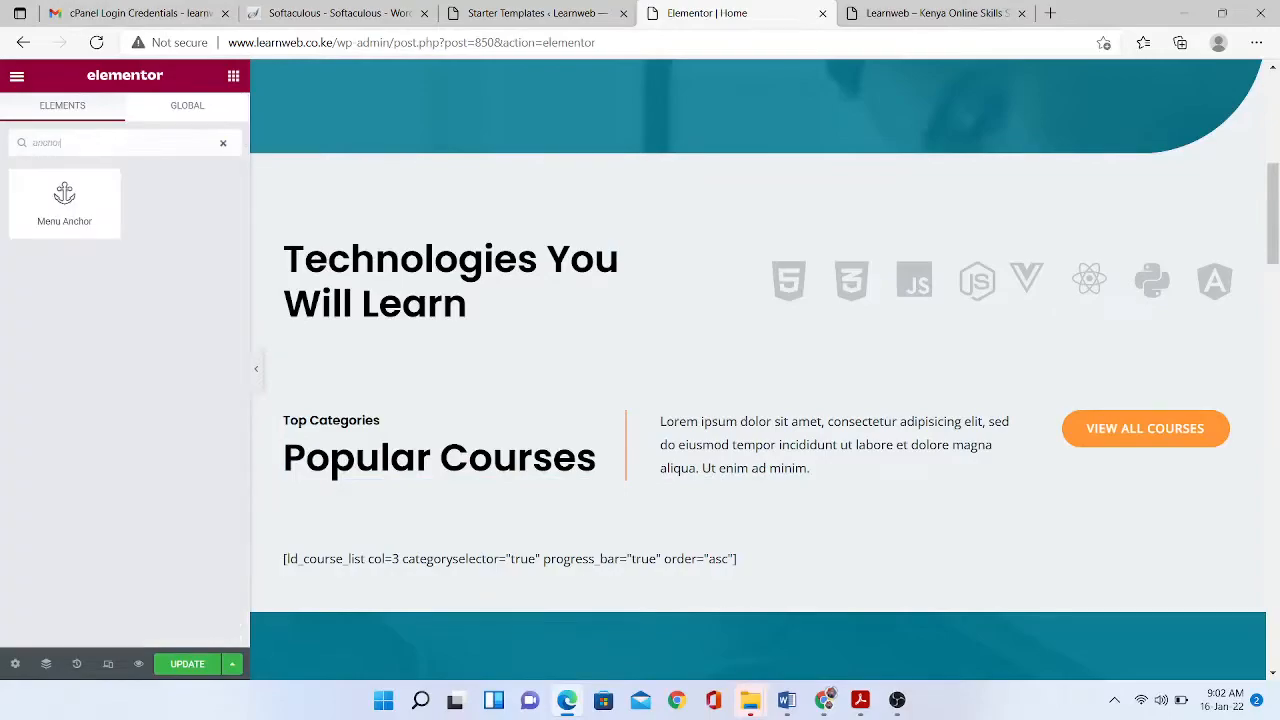
drag(64, 195, 678, 420)
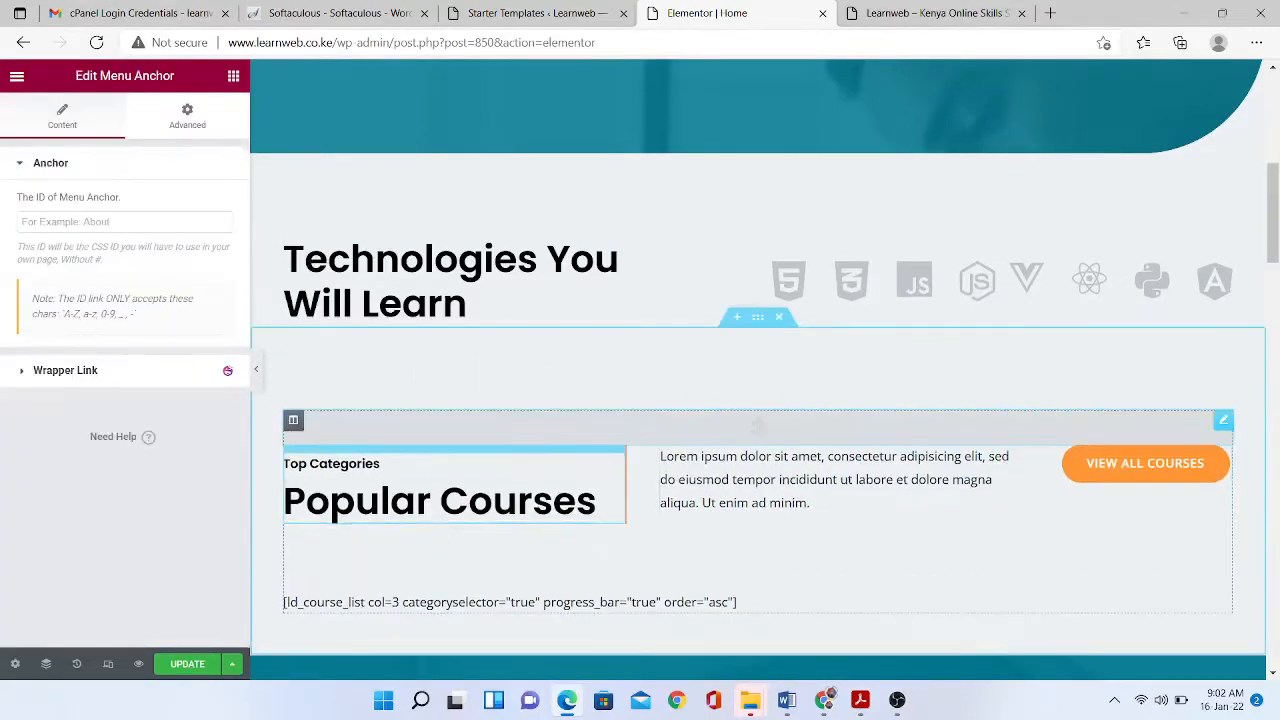
text(l)
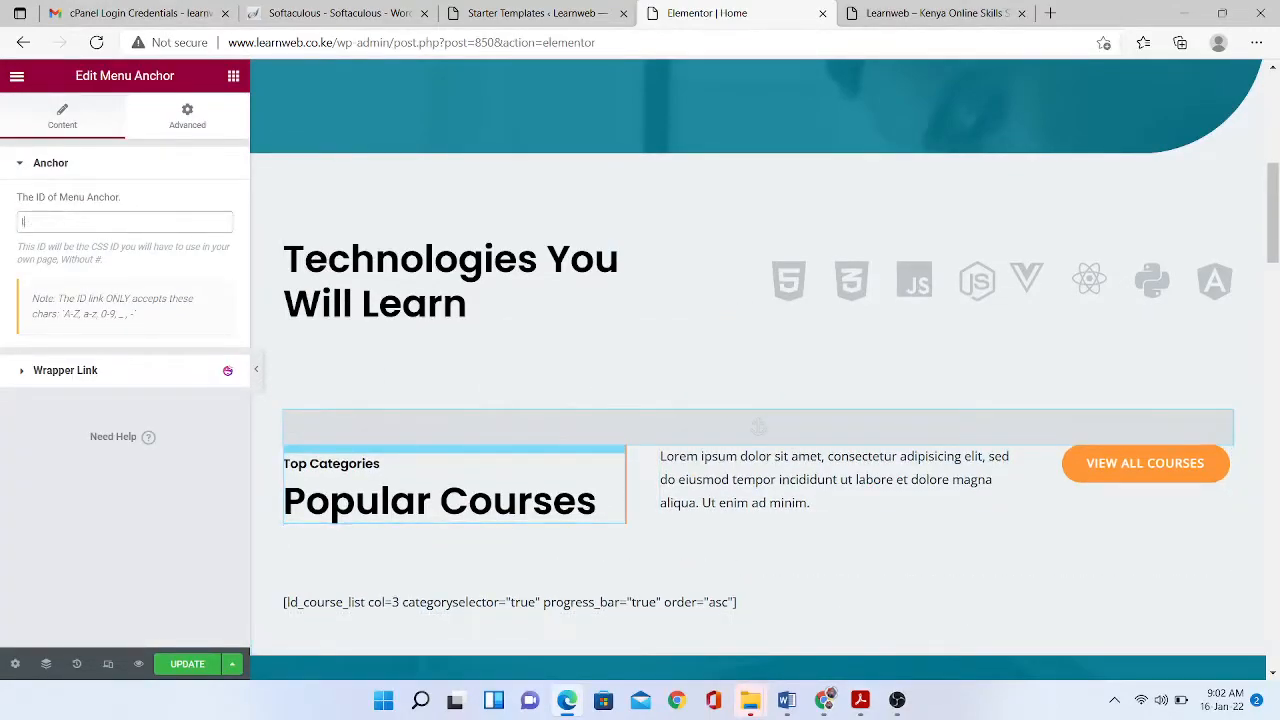
text(earnmore)
key(ctrl+a)
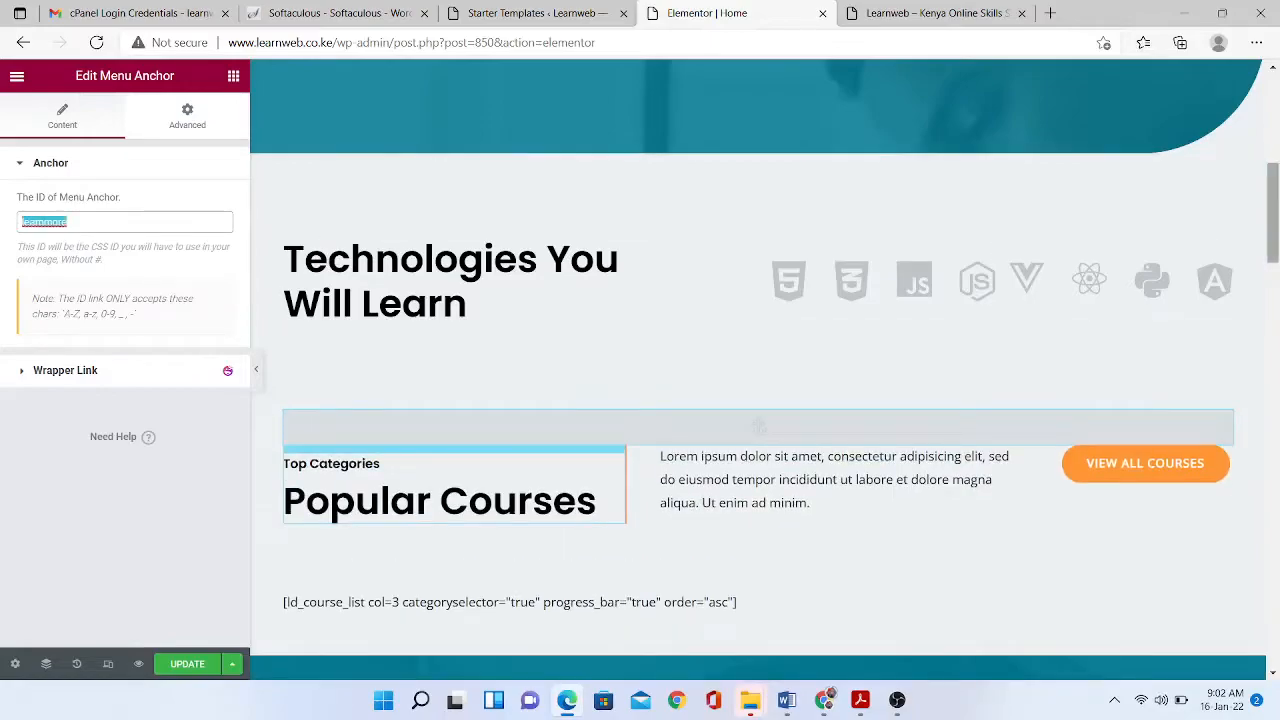
- Change the Learn More button's link to '#learnmore' and test the jump
scroll(489, 370, up, 3)
click(489, 370)
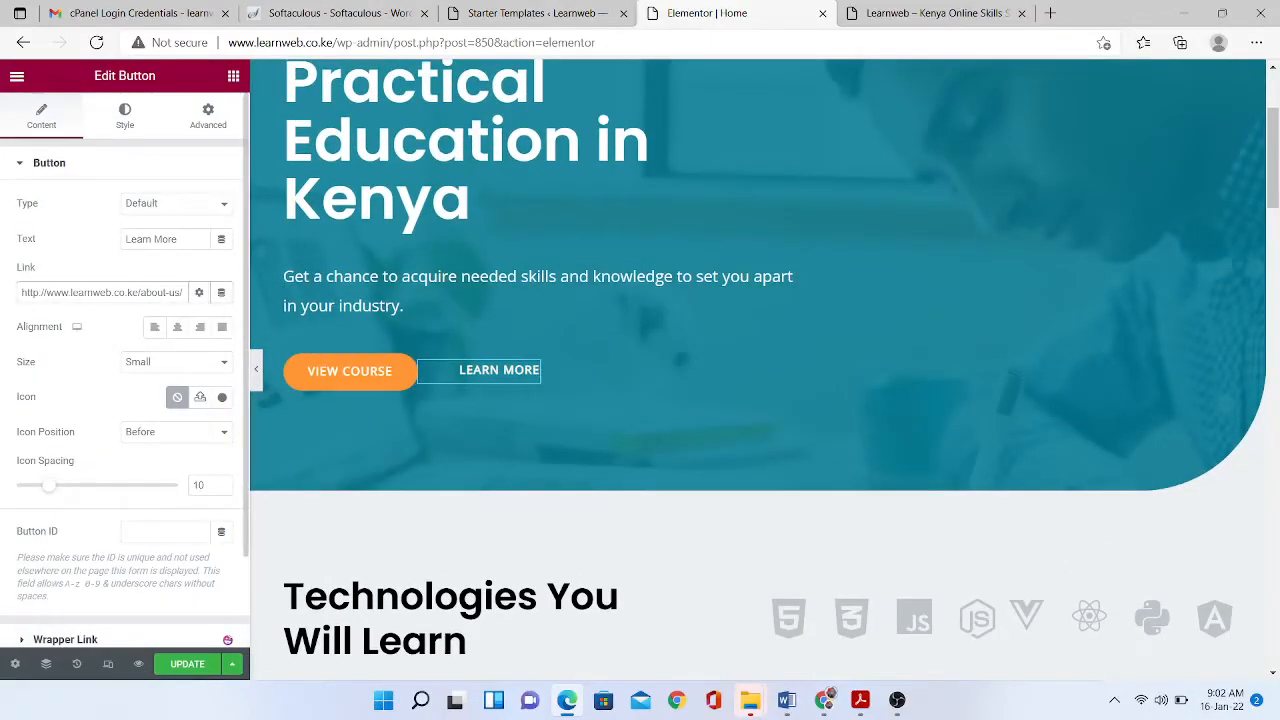
key(ctrl+a)
key(BackSpace)
text(#learnmore)
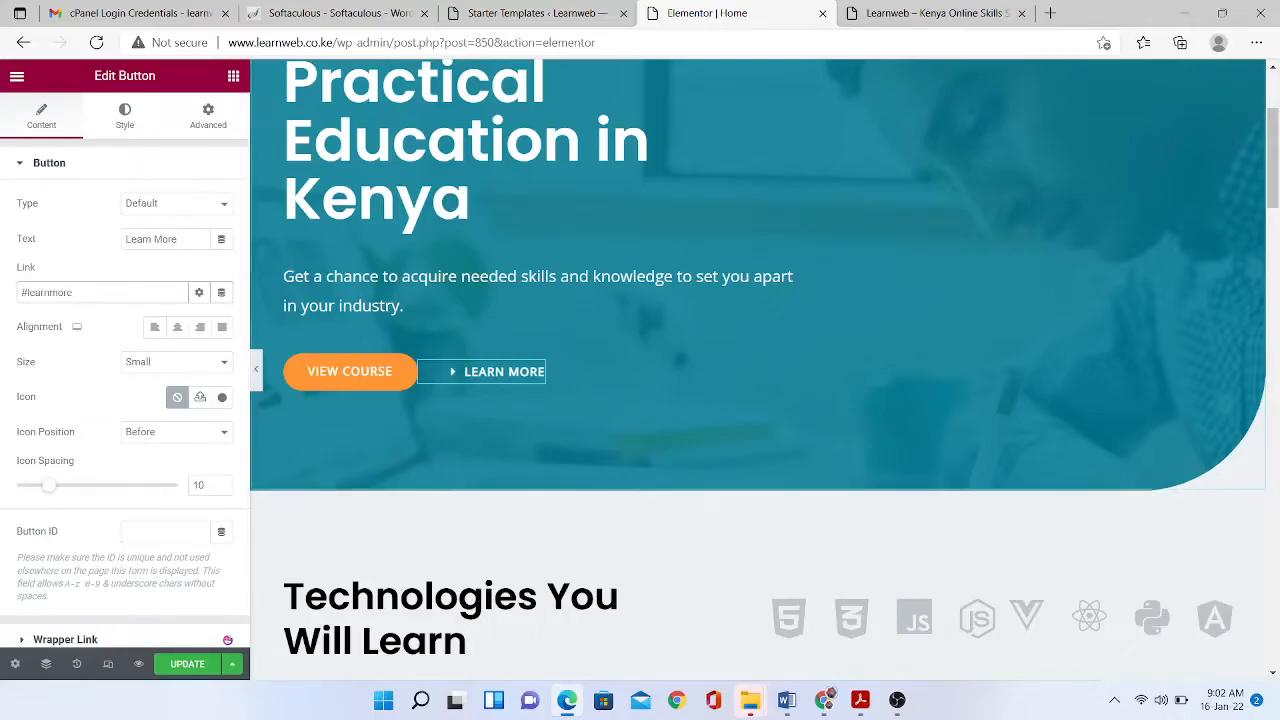
click(520, 371)
scroll(510, 371, up, 9)
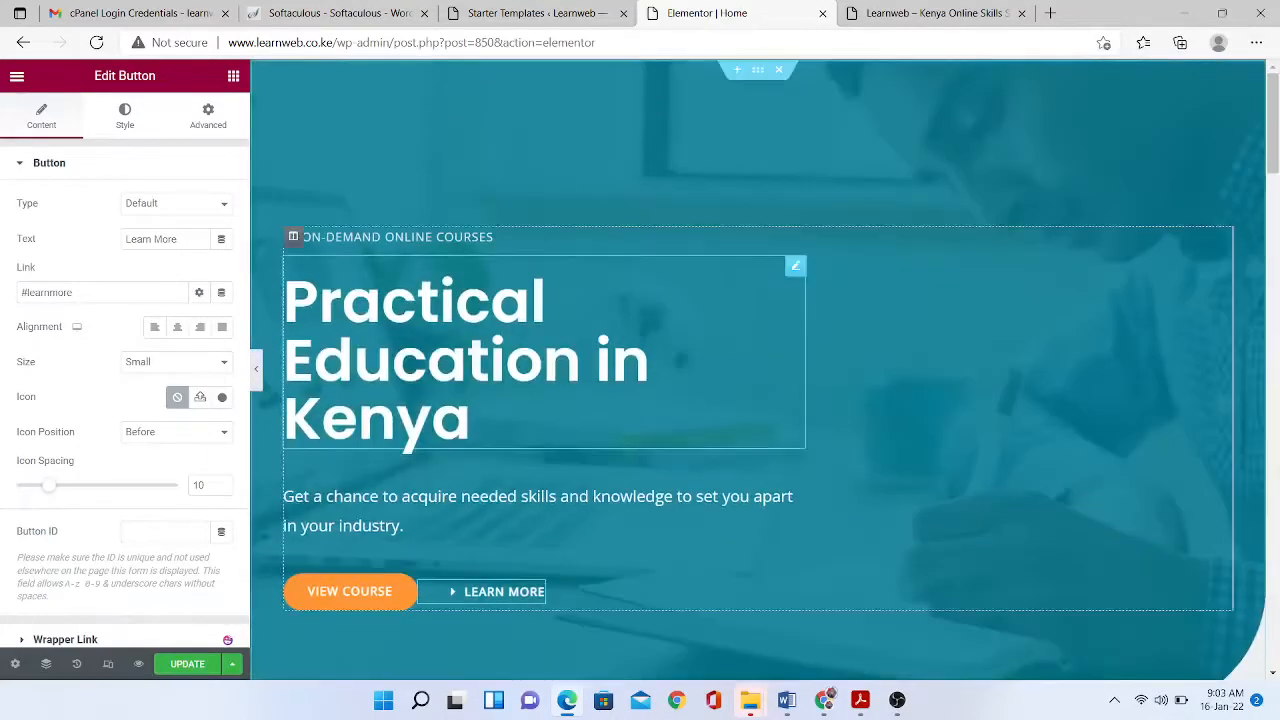
click(500, 591)
scroll(400, 330, down, 4)
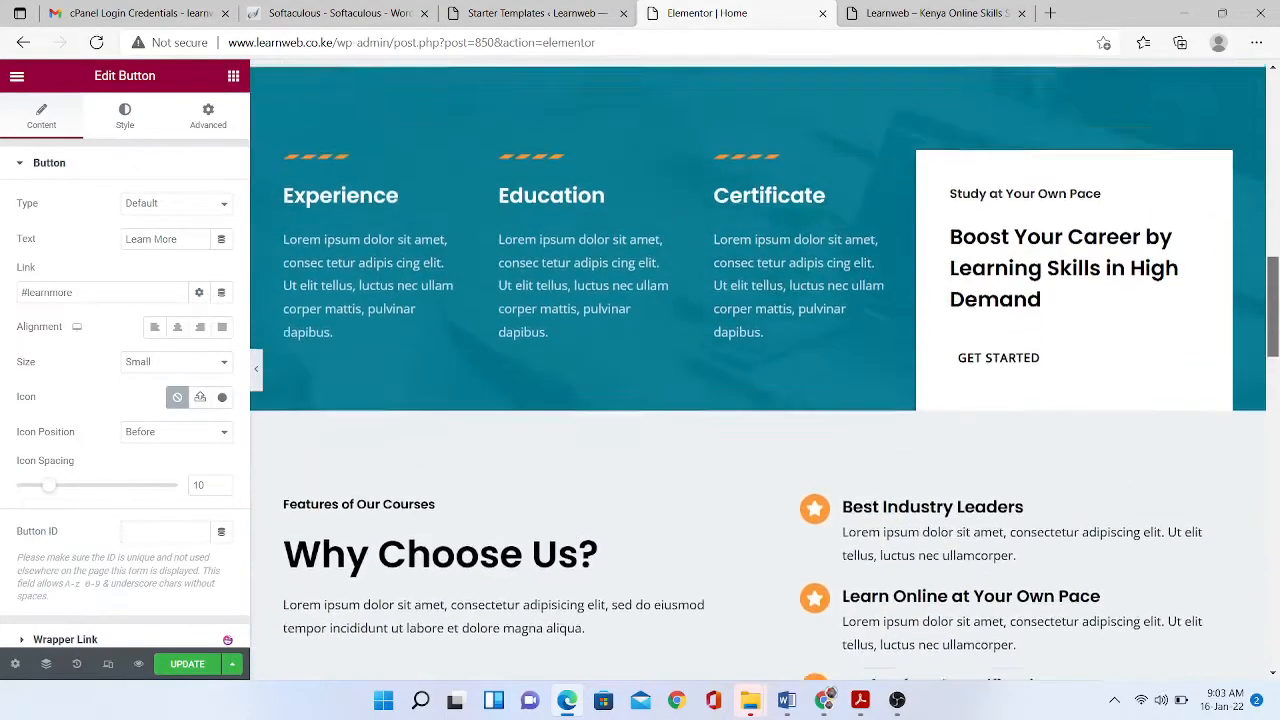
scroll(400, 330, up, 2)
- Replace the Experience placeholder with 'We are team of experienced entrepreneurs and business coaches working in Kenya.'
click(370, 335)
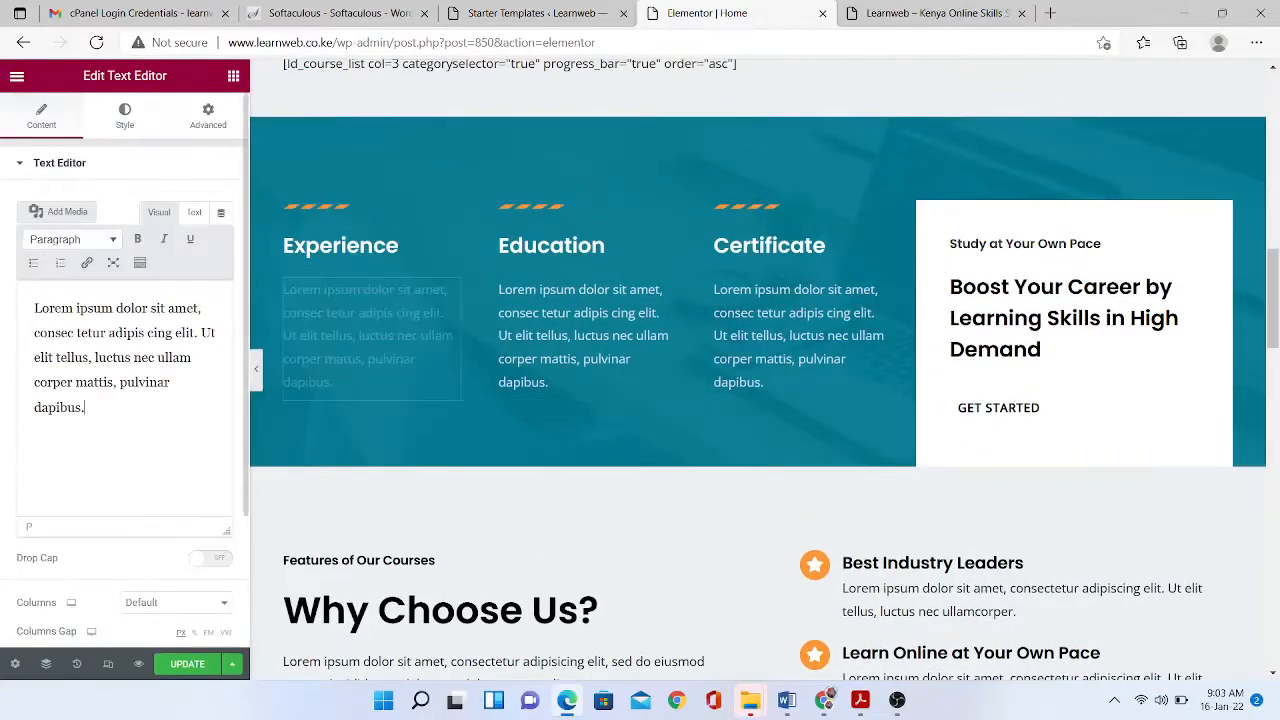
key(ctrl+a)
text(We are )
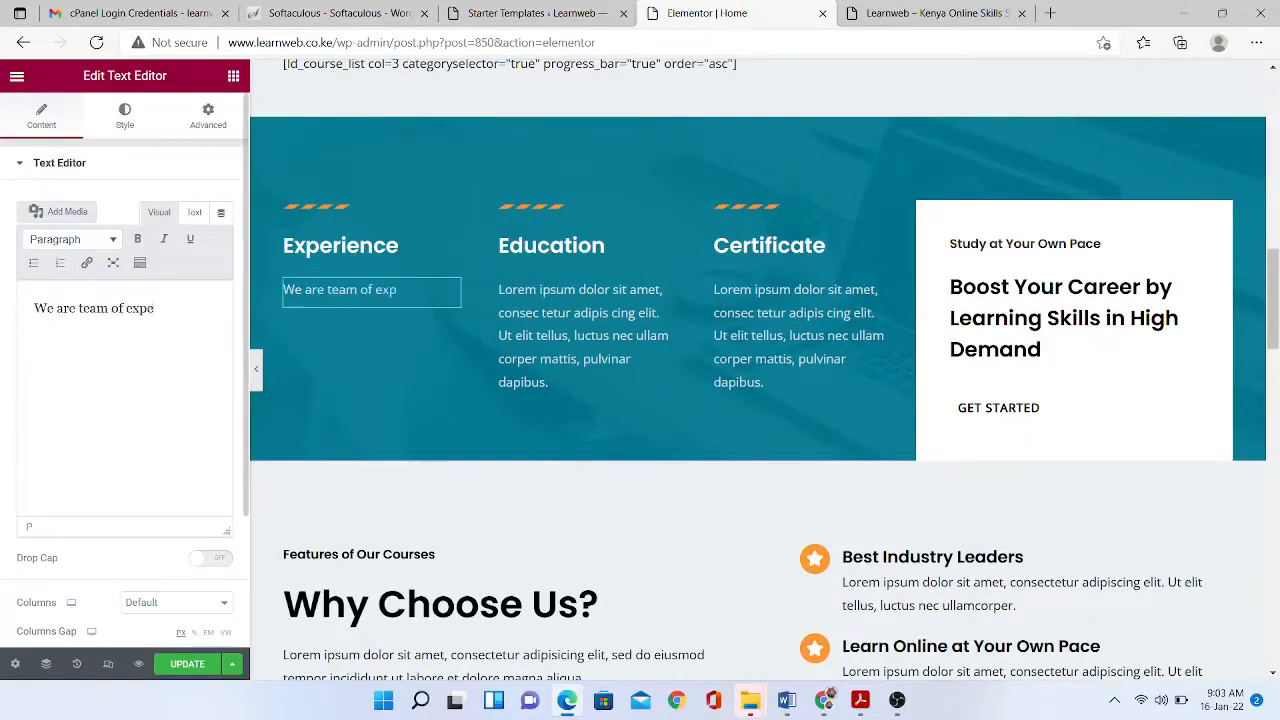
text(team of experienced entrepreneurs and business coaches working in Kenya.)
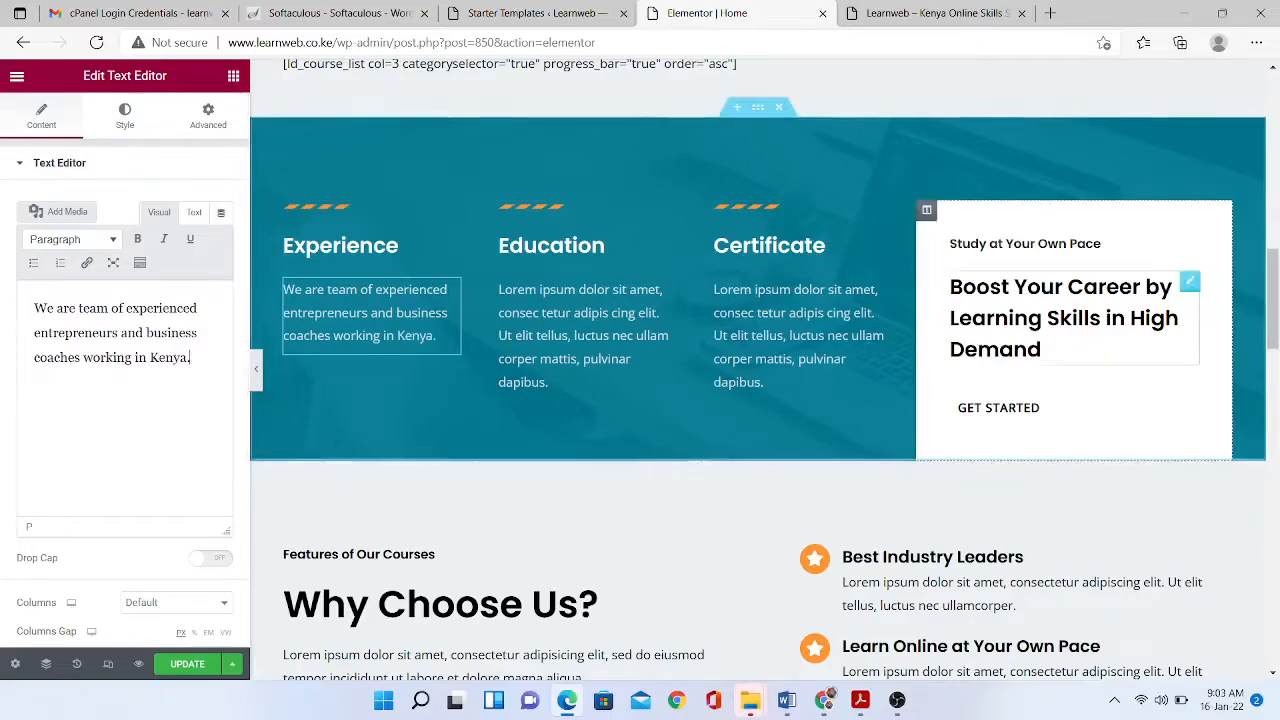
scroll(1070, 320, down, 10)
scroll(765, 370, down, 5)
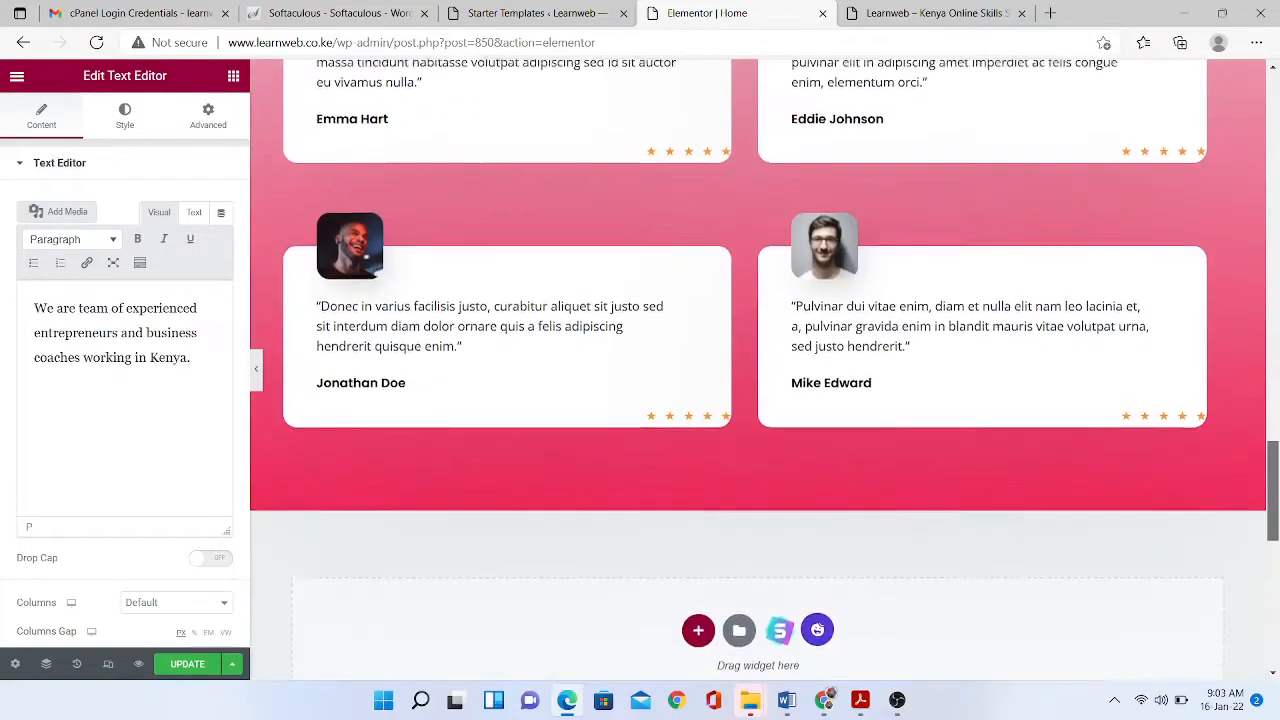
scroll(765, 370, up, 10)
scroll(765, 370, down, 4)
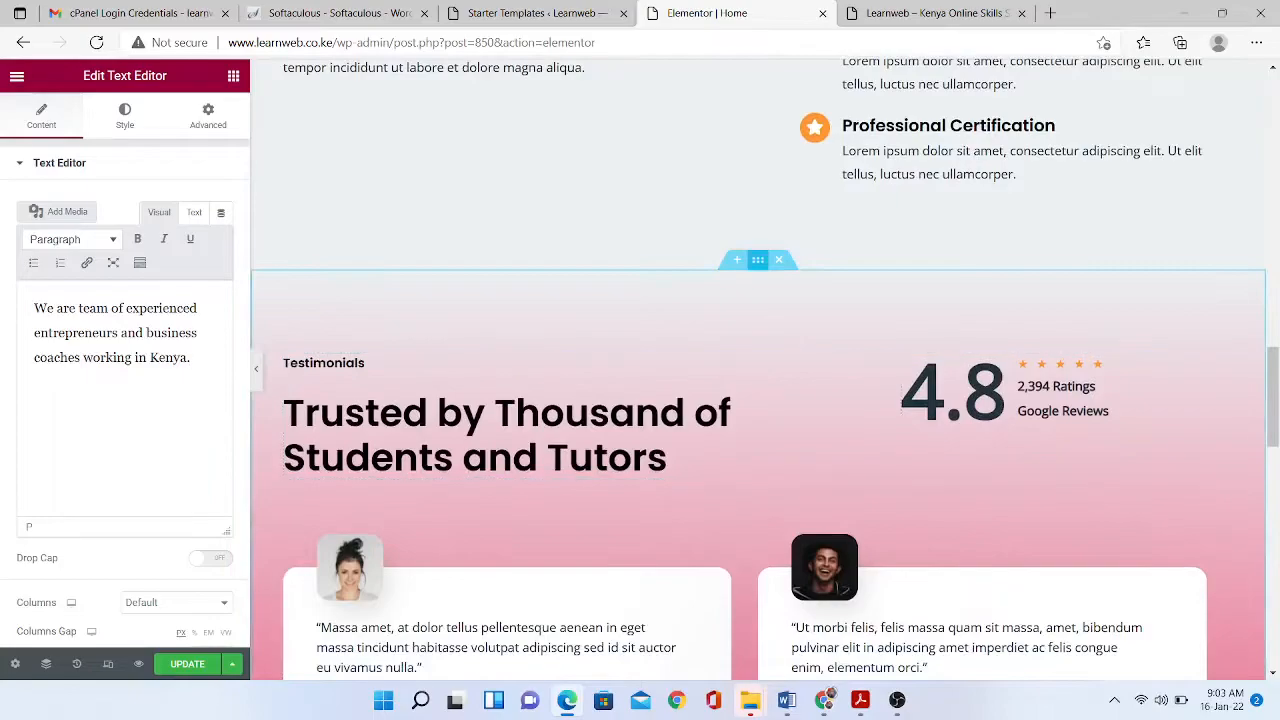
click(757, 259)
click(124, 115)
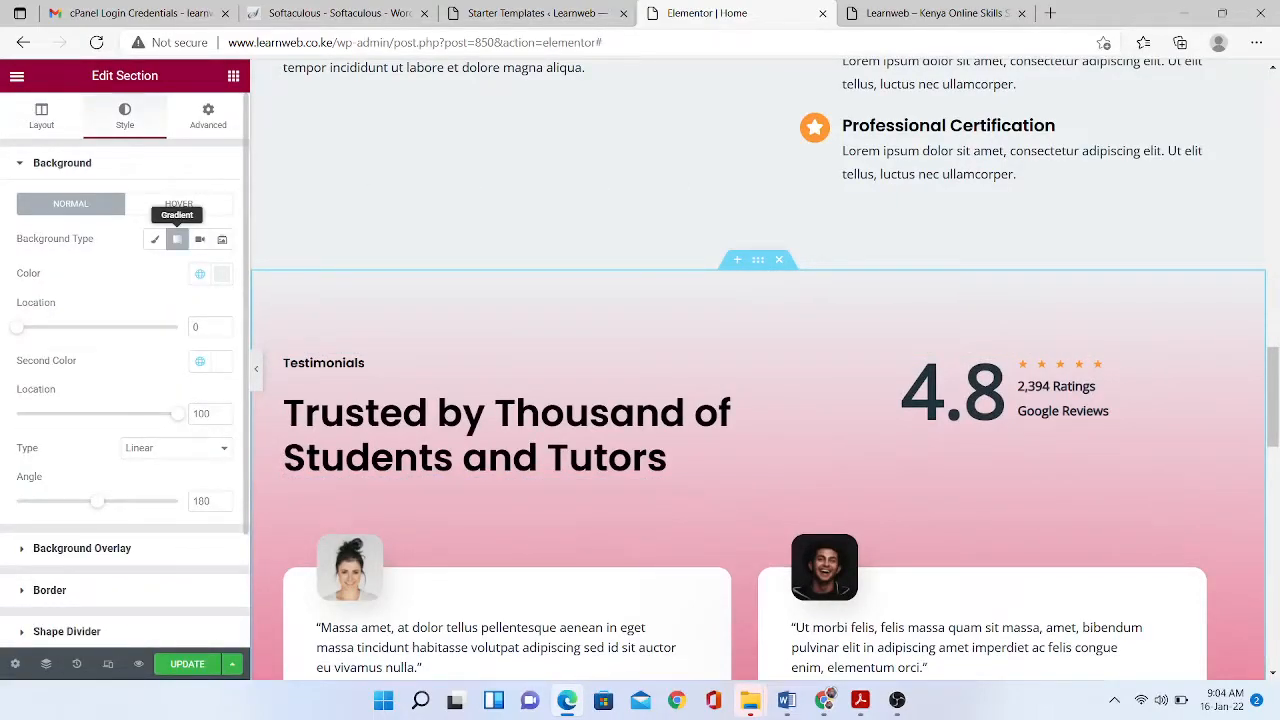
- Remove the pink gradient and switch the Testimonials background to a slideshow
click(155, 239)
scroll(760, 400, down, 5)
scroll(760, 400, up, 3)
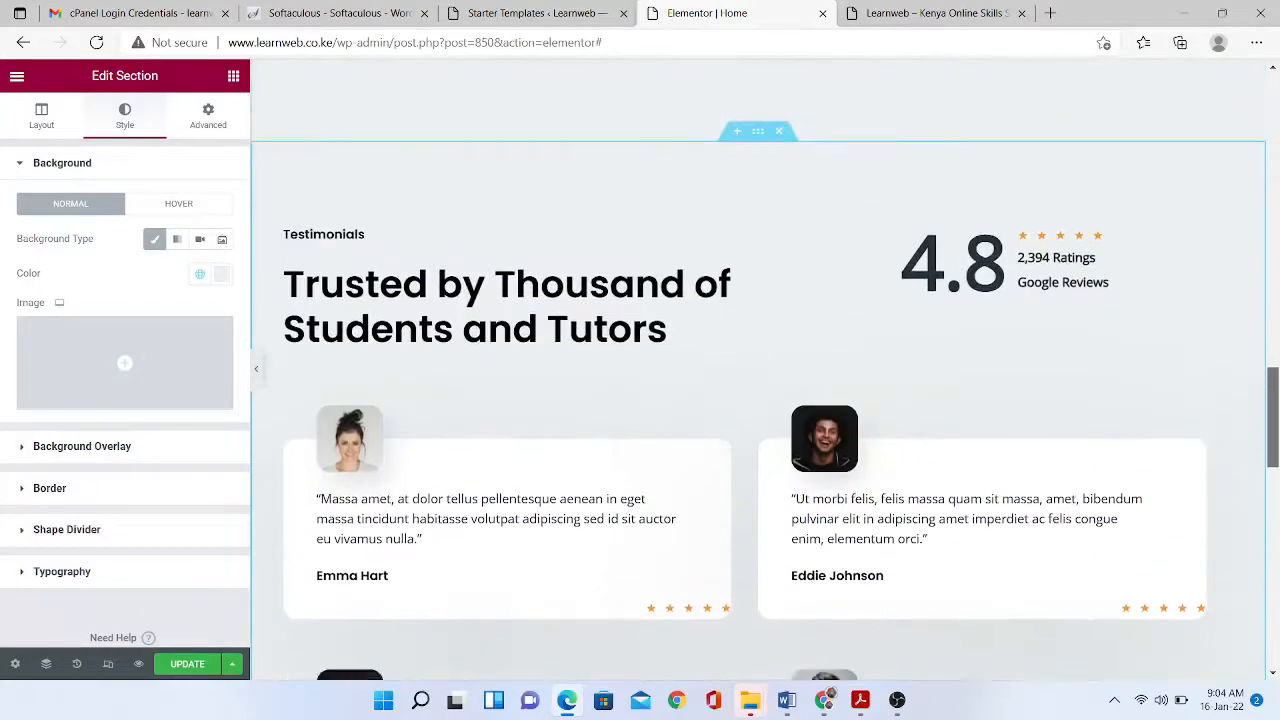
click(200, 239)
click(45, 317)
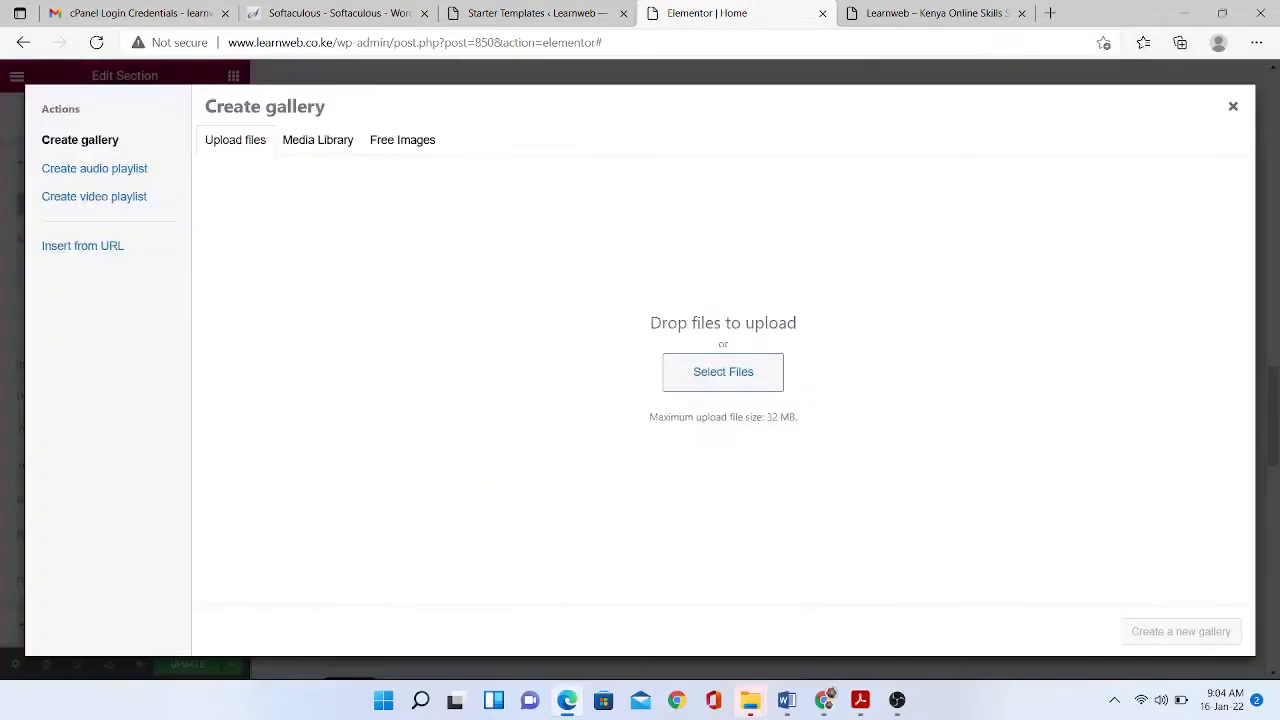
- Upload the Business Founders Training image and apply it as the slideshow background
click(318, 140)
drag(998, 293, 998, 523)
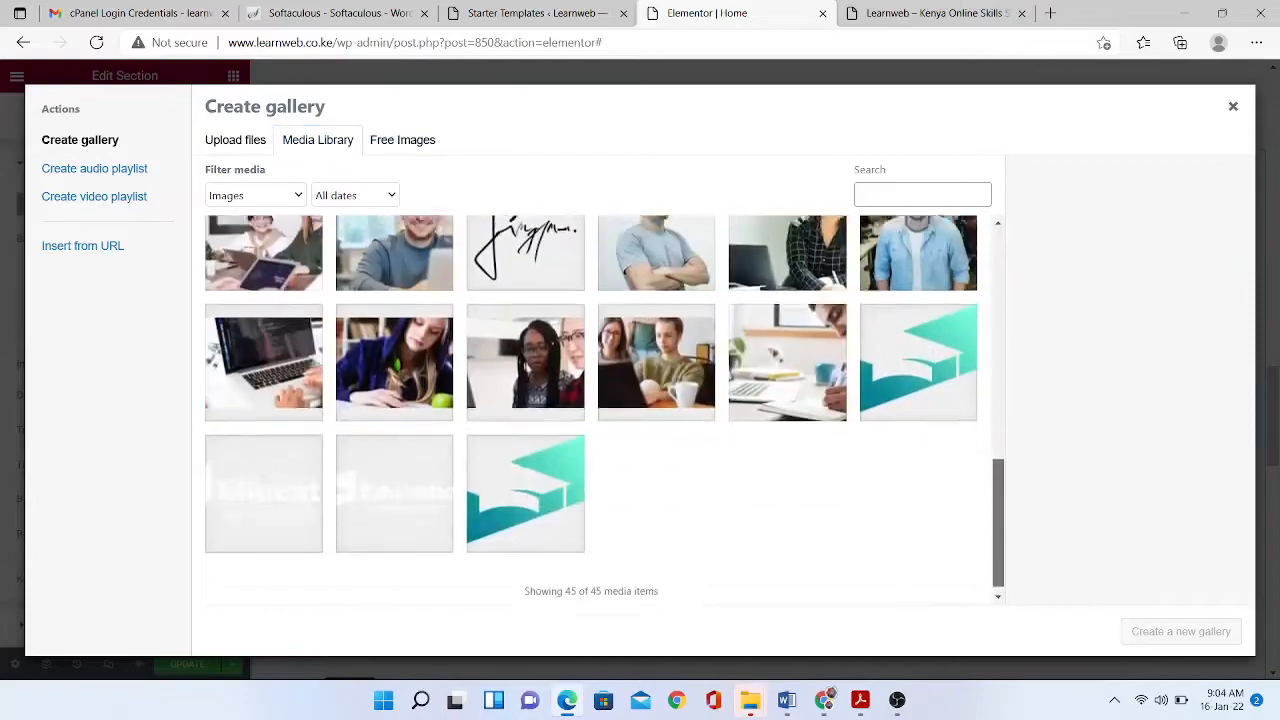
click(235, 140)
click(723, 372)
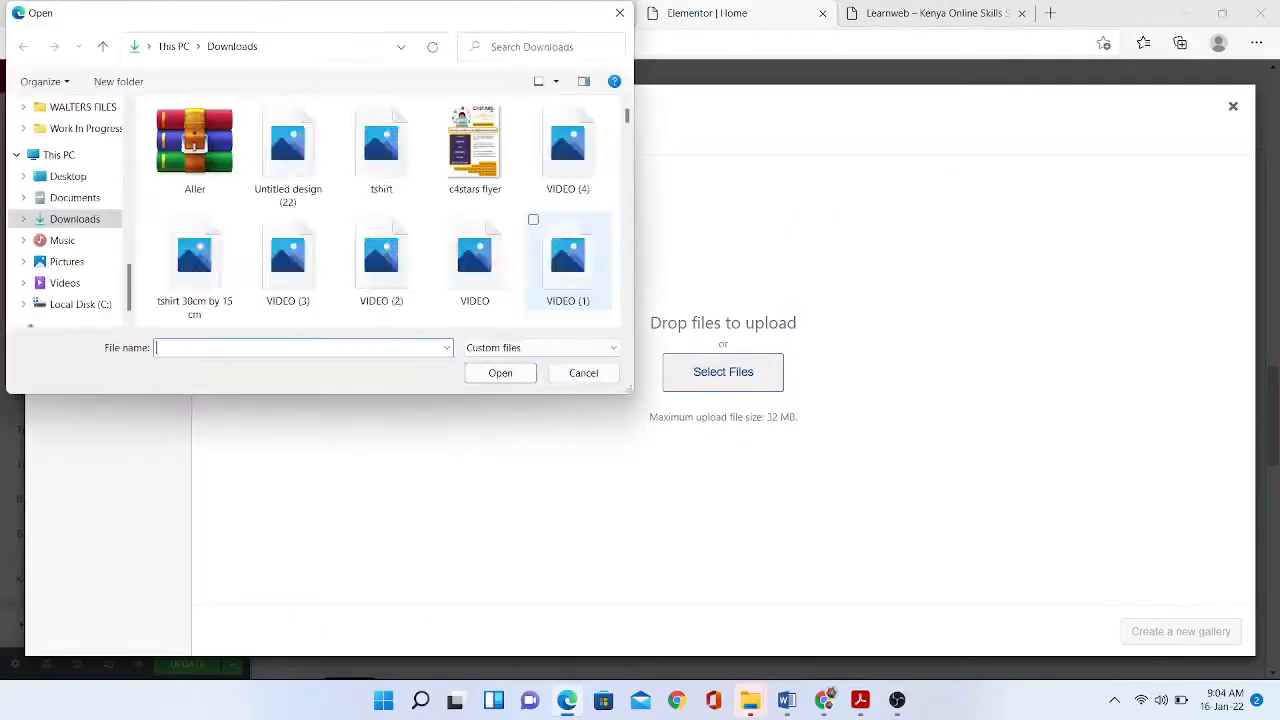
scroll(455, 125, down, 5)
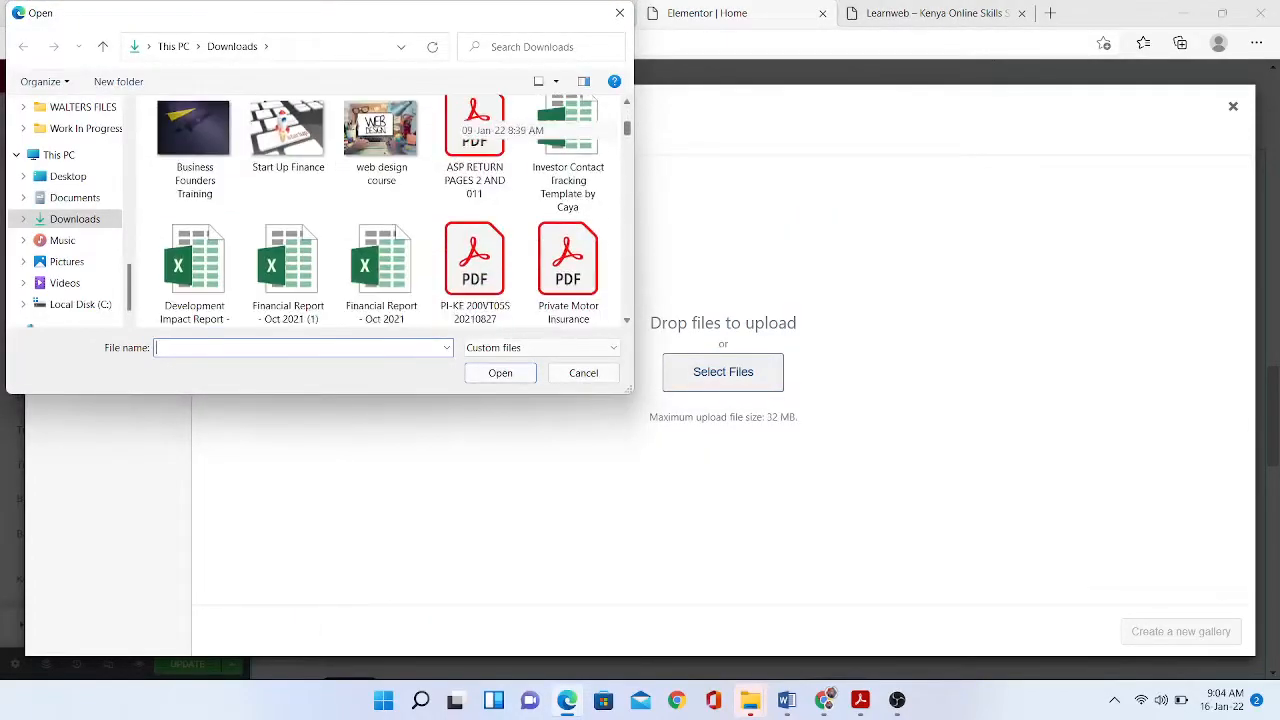
click(195, 152)
key(Return)
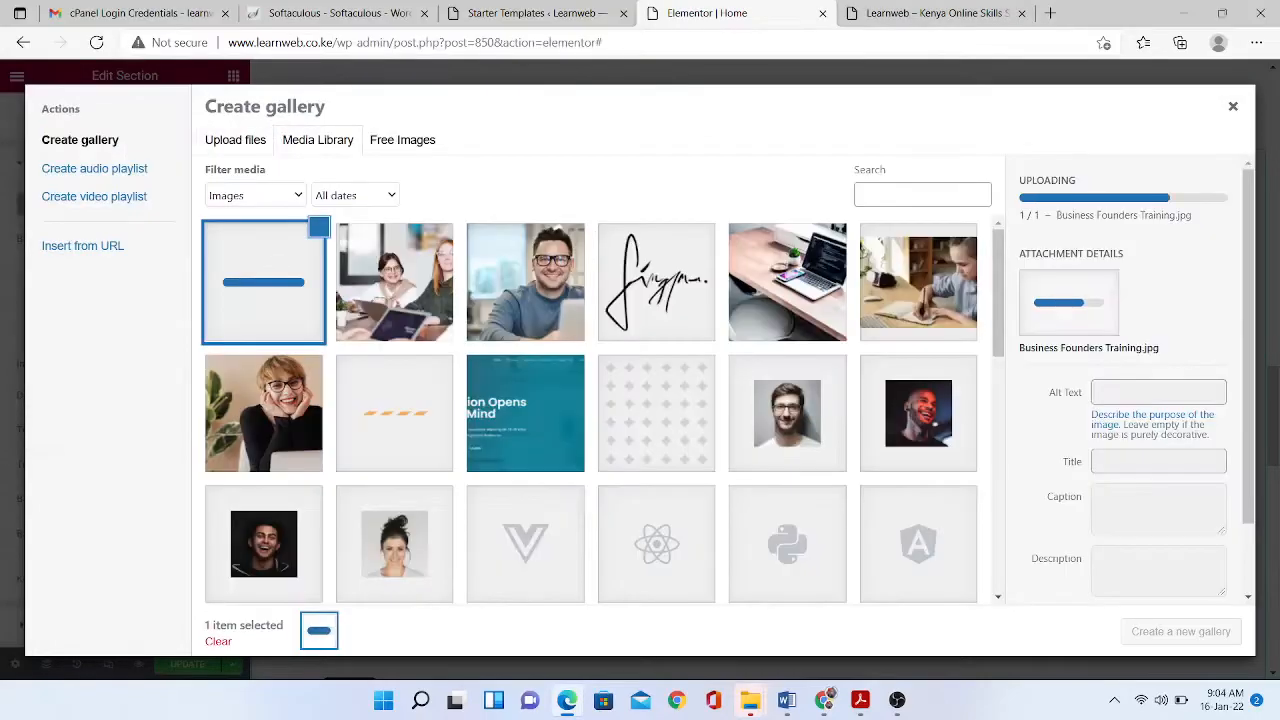
click(1181, 632)
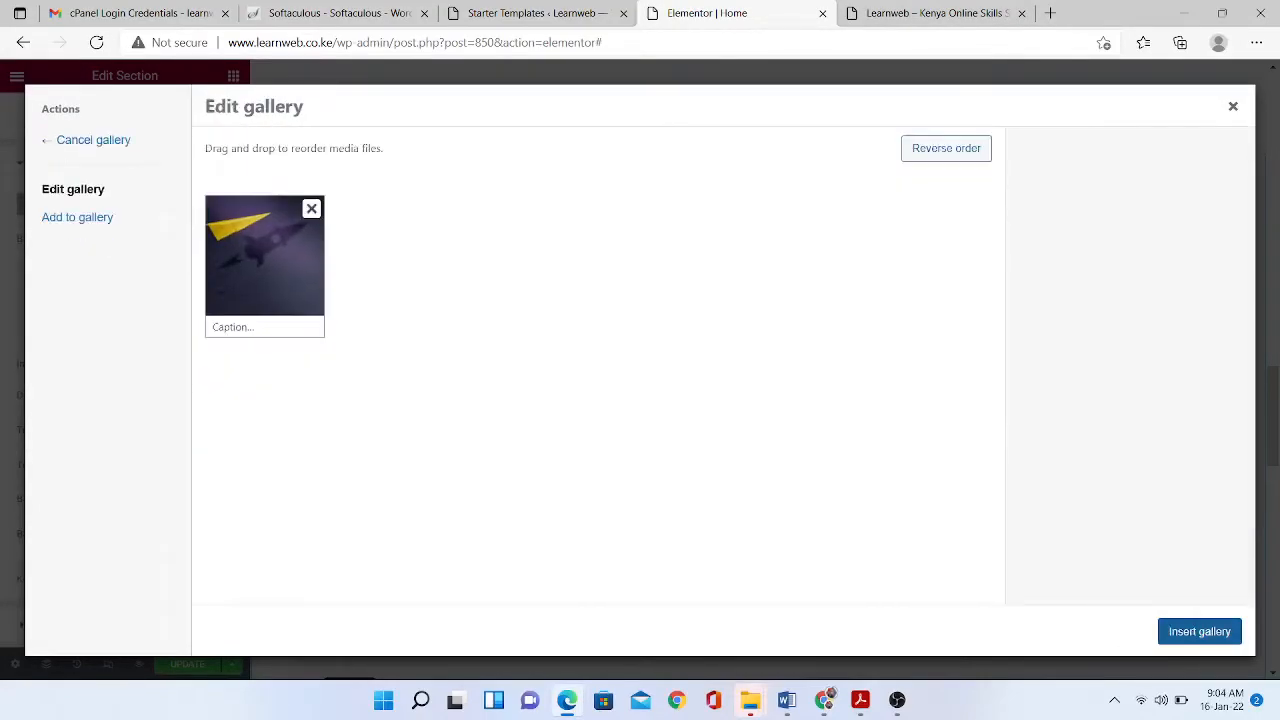
click(1199, 631)
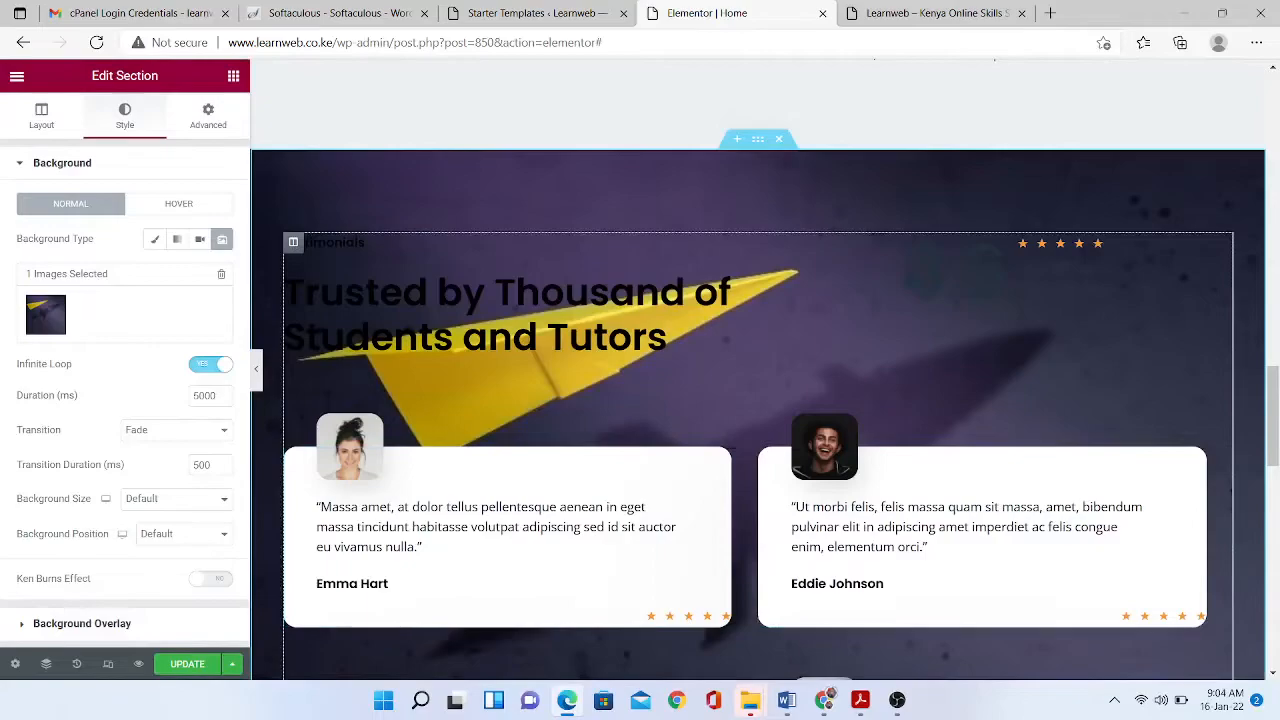
scroll(758, 330, down, 4)
scroll(758, 370, up, 5)
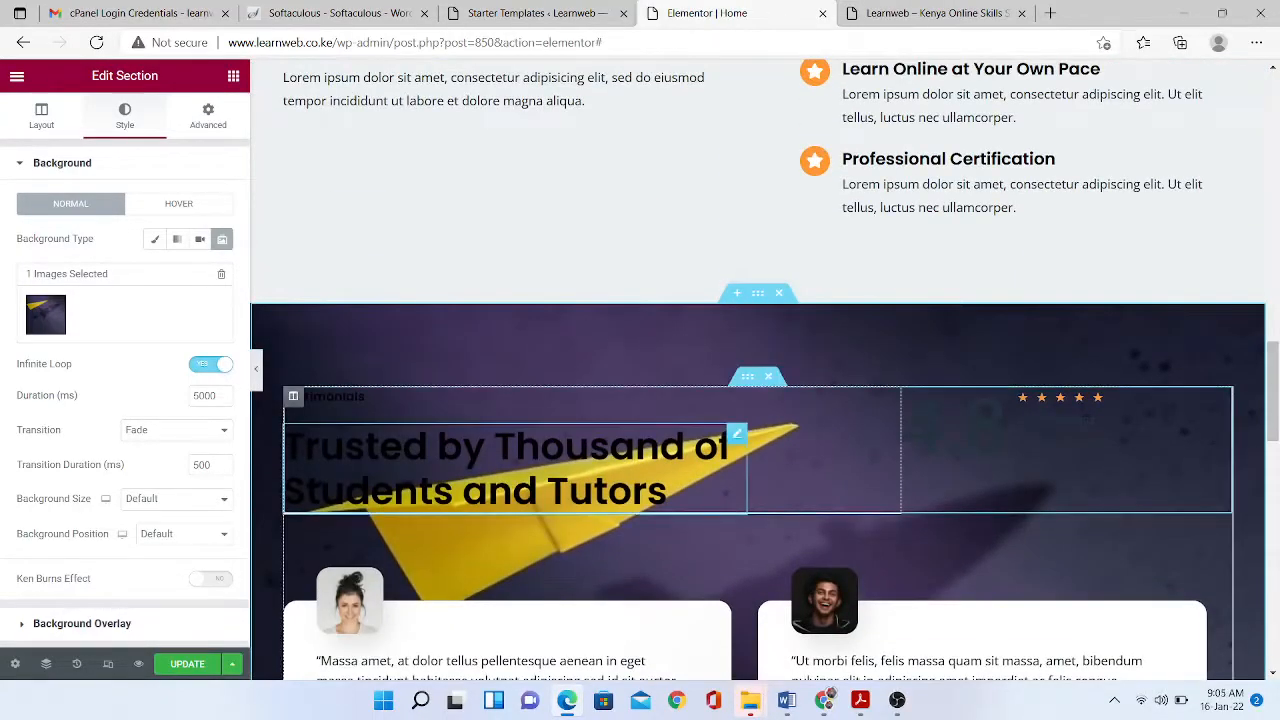
- Set the testimonials heading's text colour to white
click(650, 484)
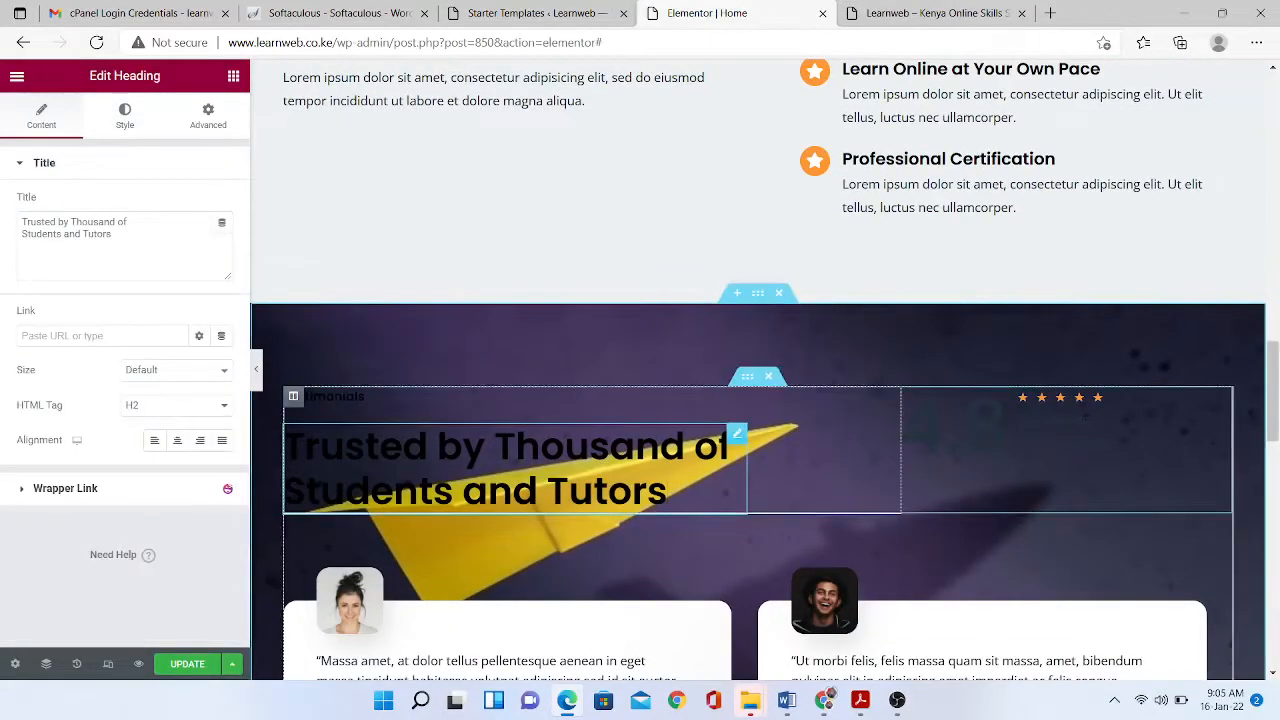
drag(668, 492, 284, 444)
click(124, 115)
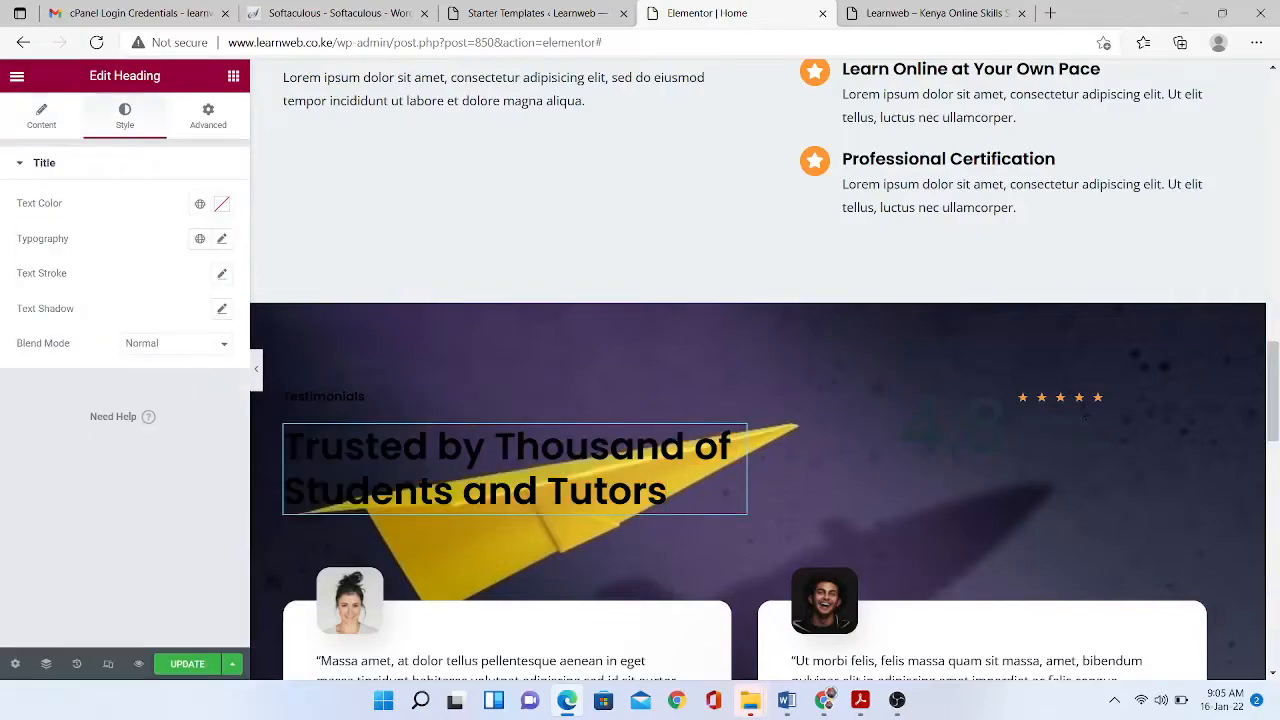
click(200, 203)
click(222, 204)
click(222, 204)
text(#FFFFFF)
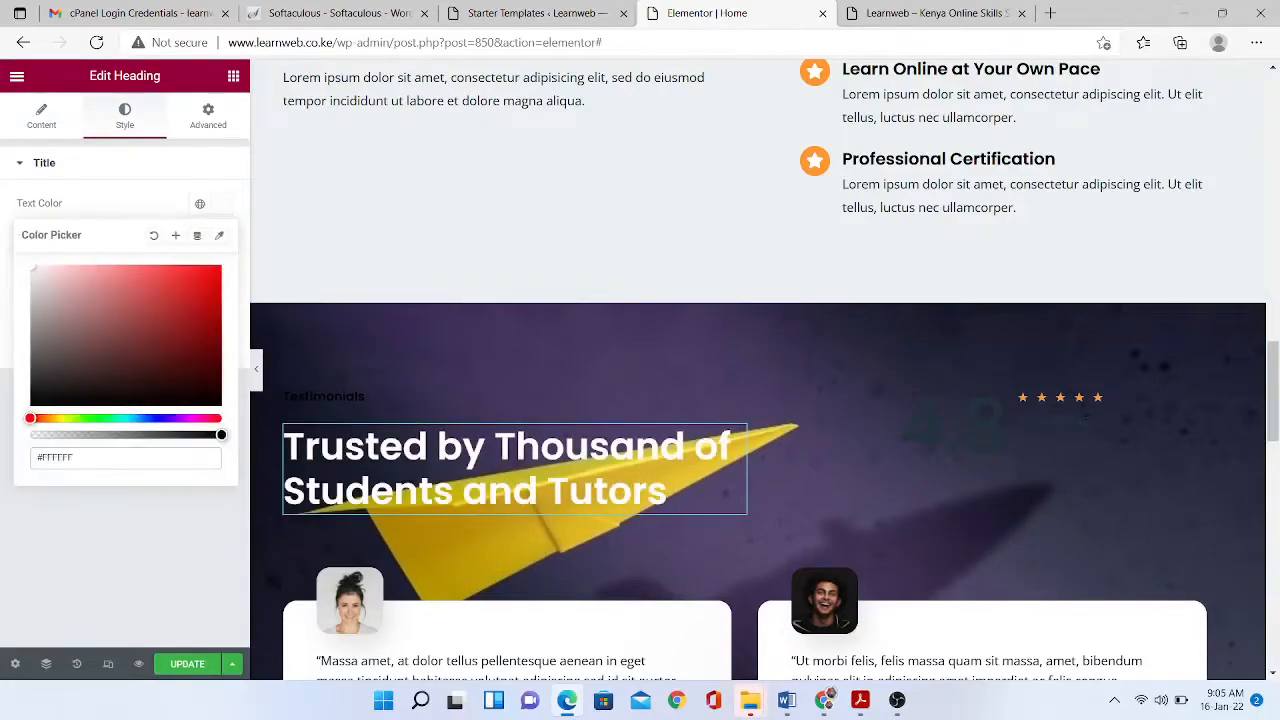
- Open the text colour pickers for the 2,394 Ratings and Google Reviews texts
click(1100, 420)
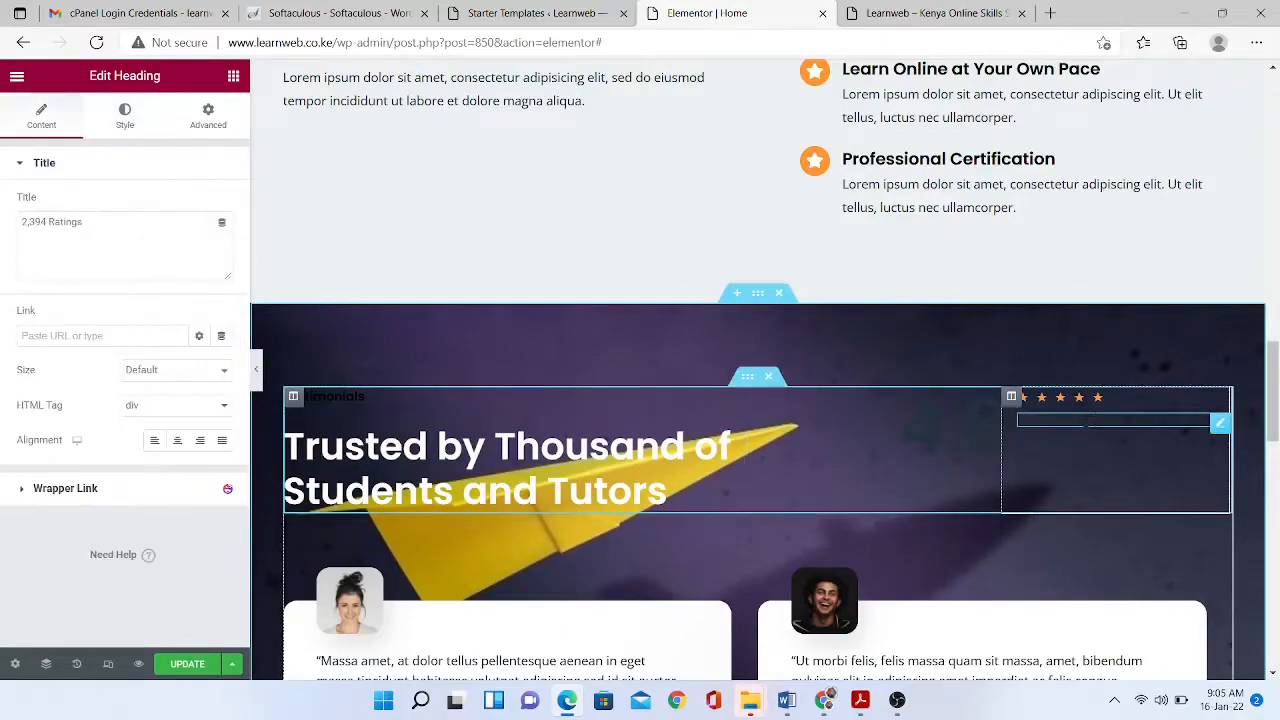
click(125, 115)
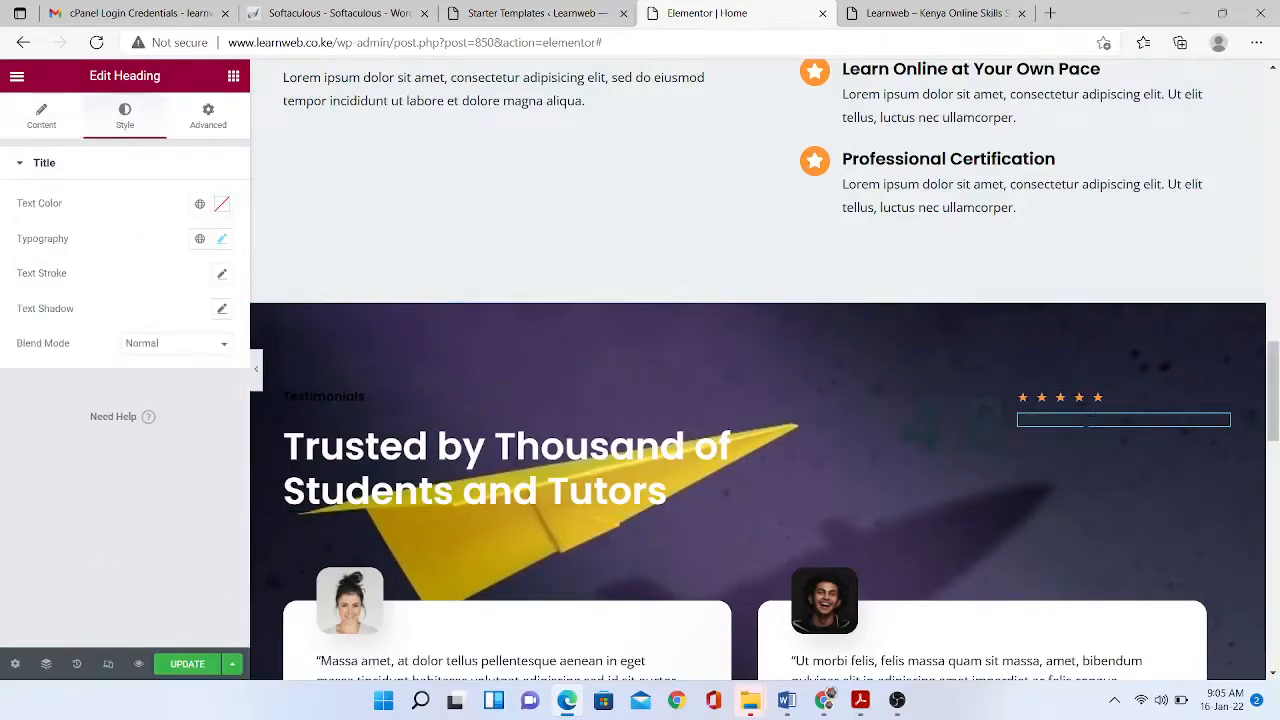
click(222, 203)
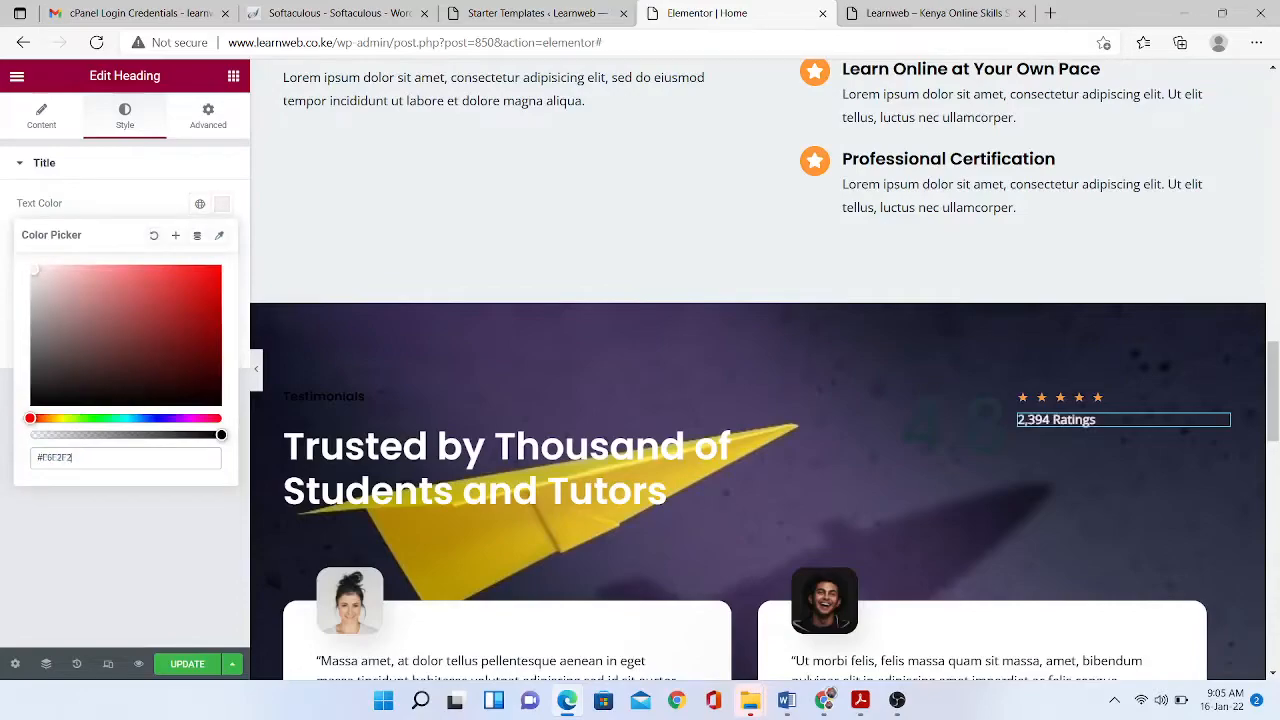
click(1220, 440)
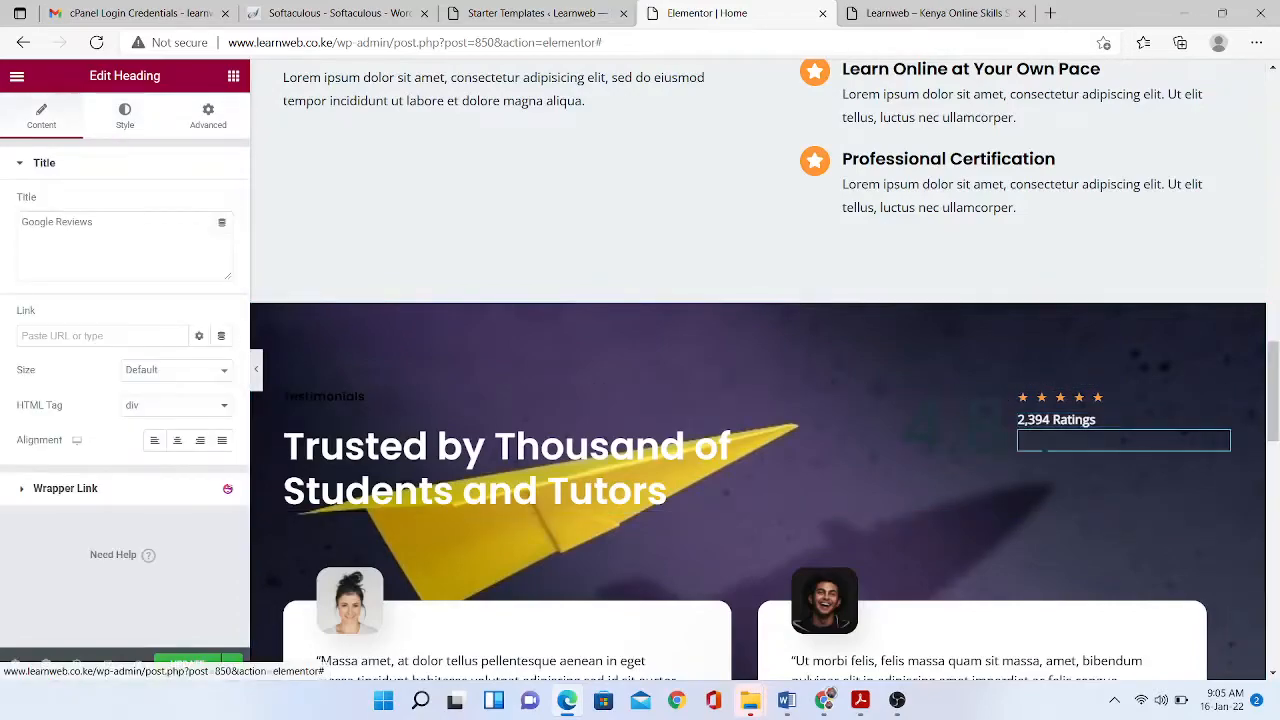
click(125, 116)
click(222, 204)
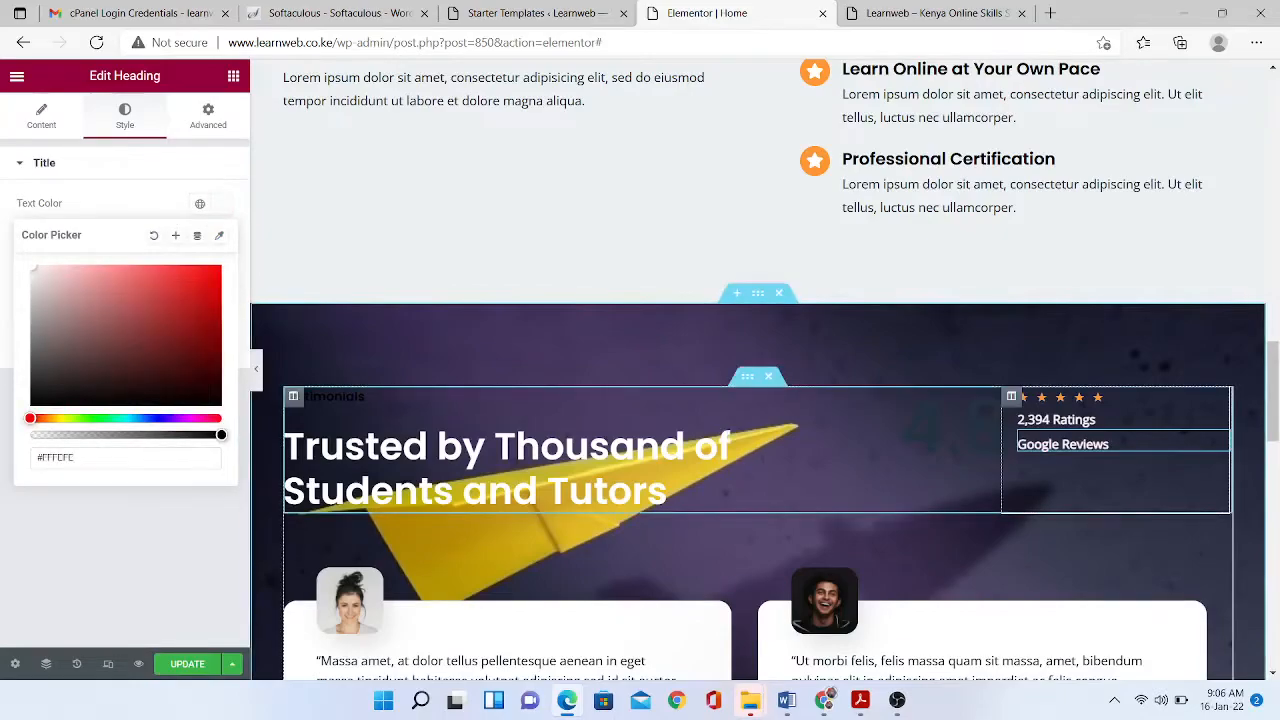
- Make the 4.8 rating counter number near-white
click(950, 423)
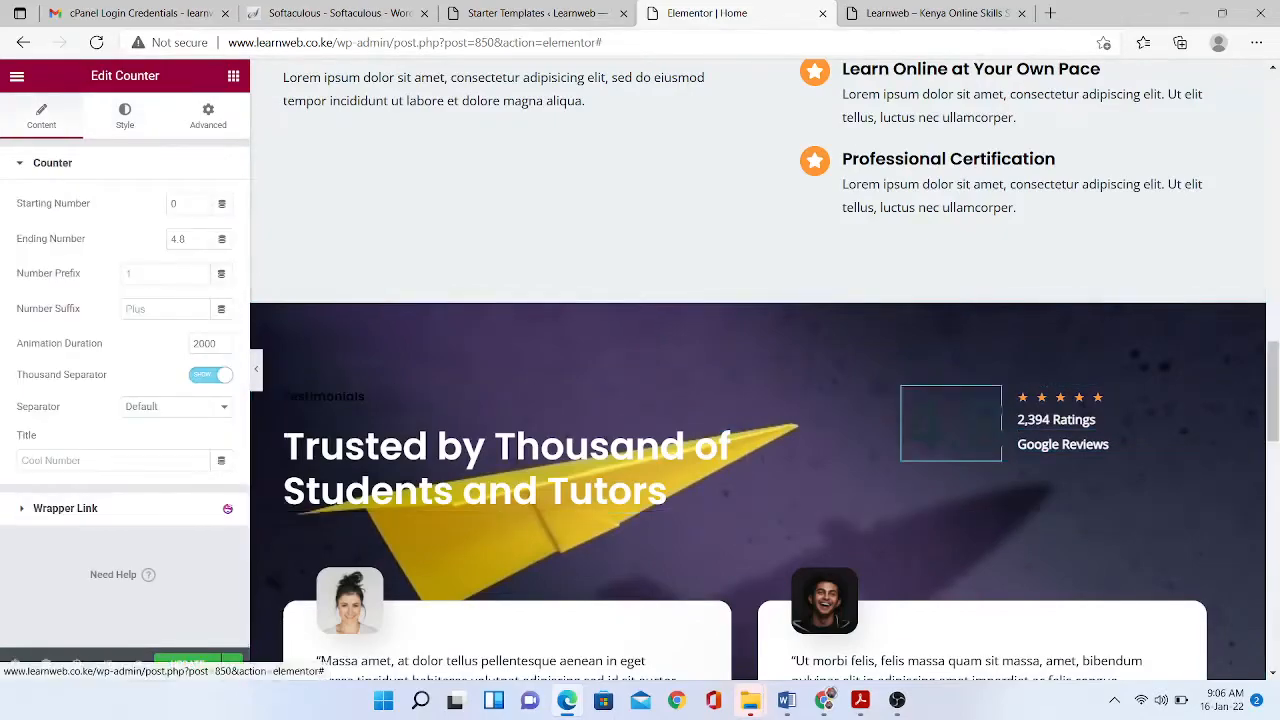
click(125, 116)
click(222, 204)
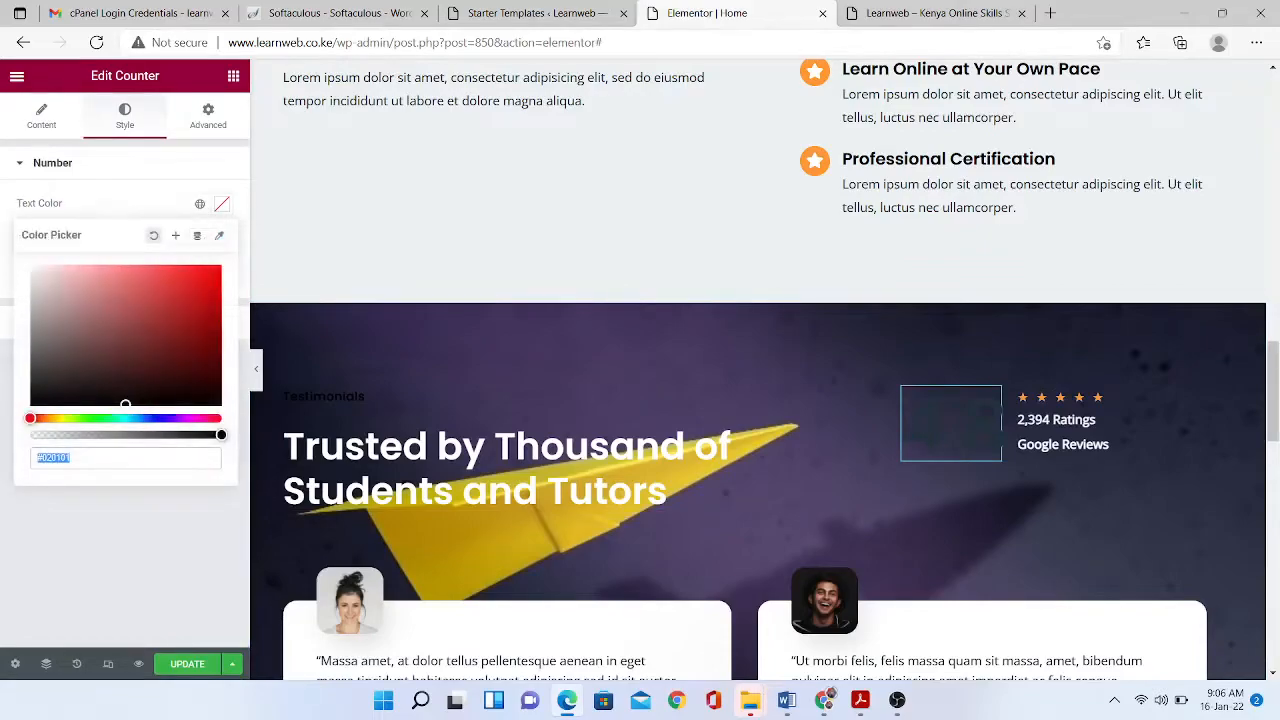
drag(70, 325, 32, 267)
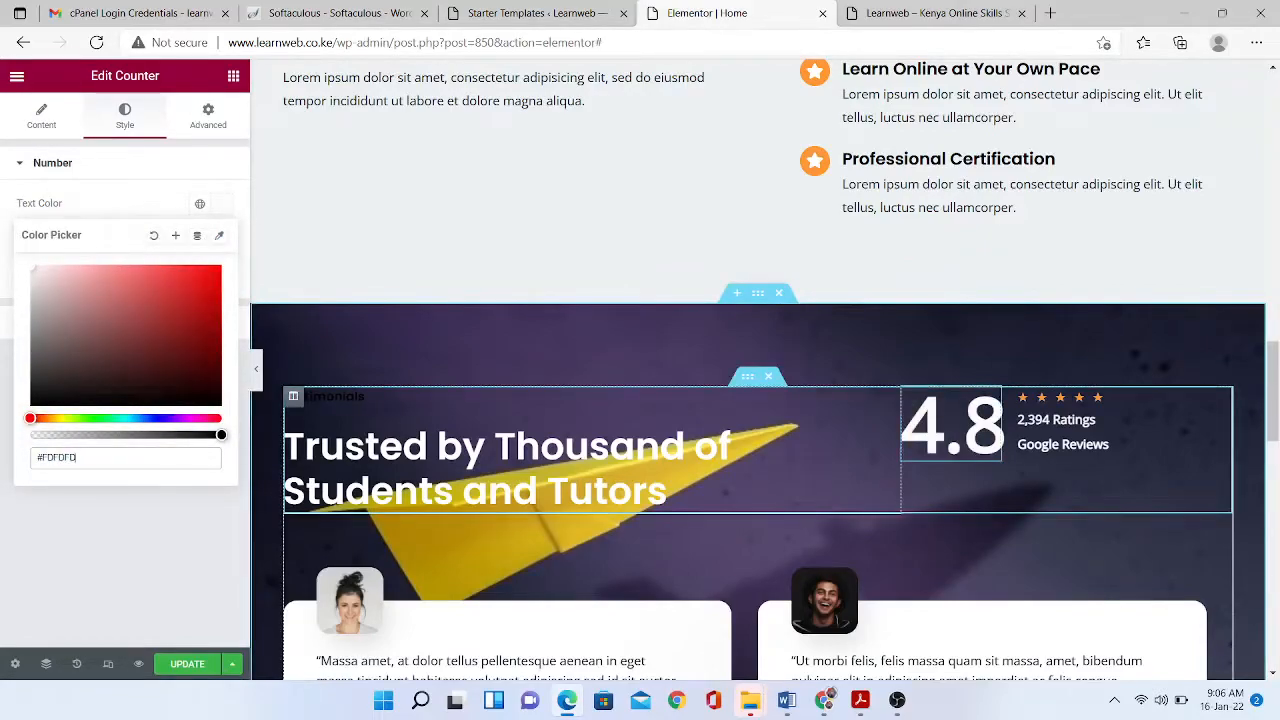
scroll(758, 370, down, 10)
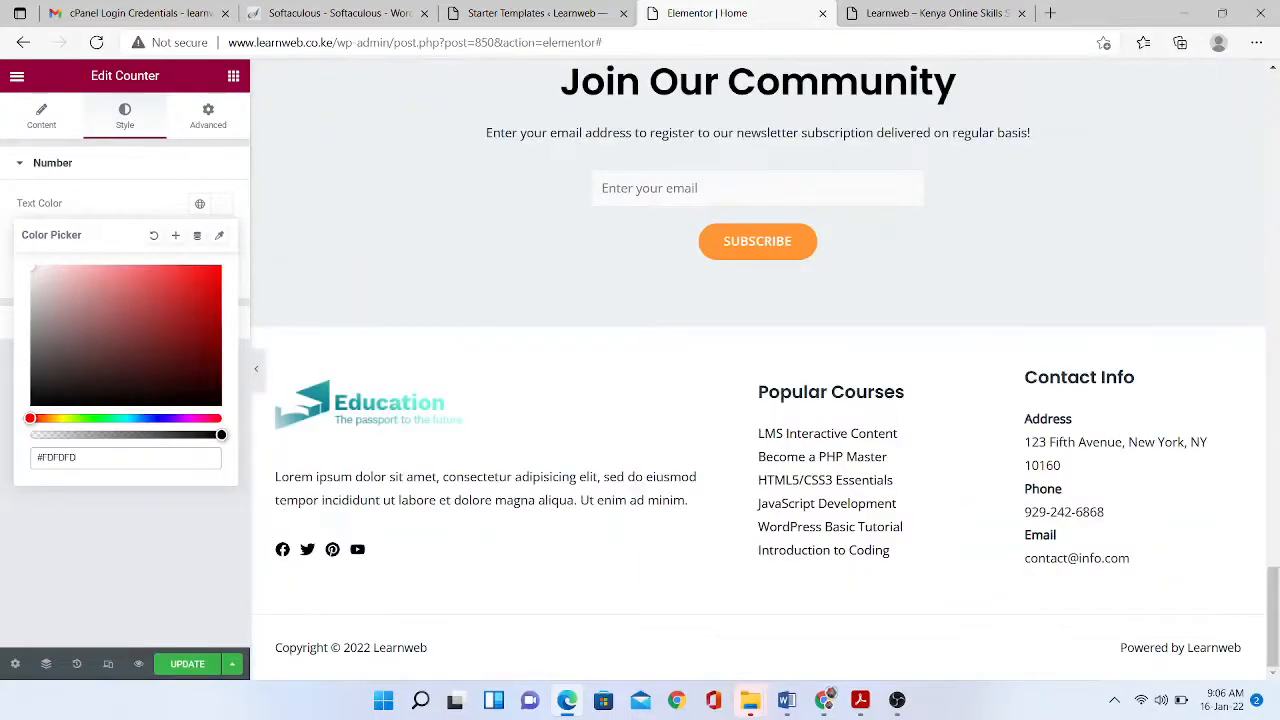
scroll(757, 241, up, 2)
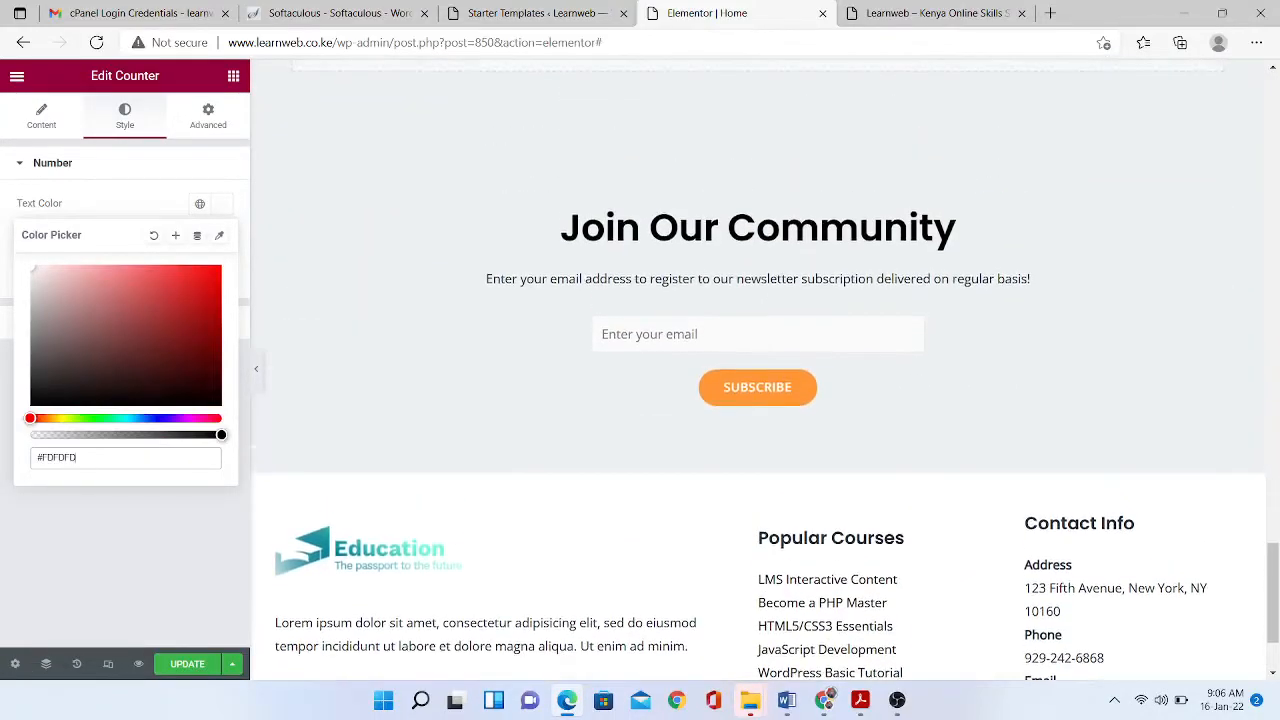
click(757, 241)
scroll(757, 241, up, 20)
- Open the technologies gallery and inspect its HTML5, CSS3, JS and Node.js logos
scroll(757, 370, down, 6)
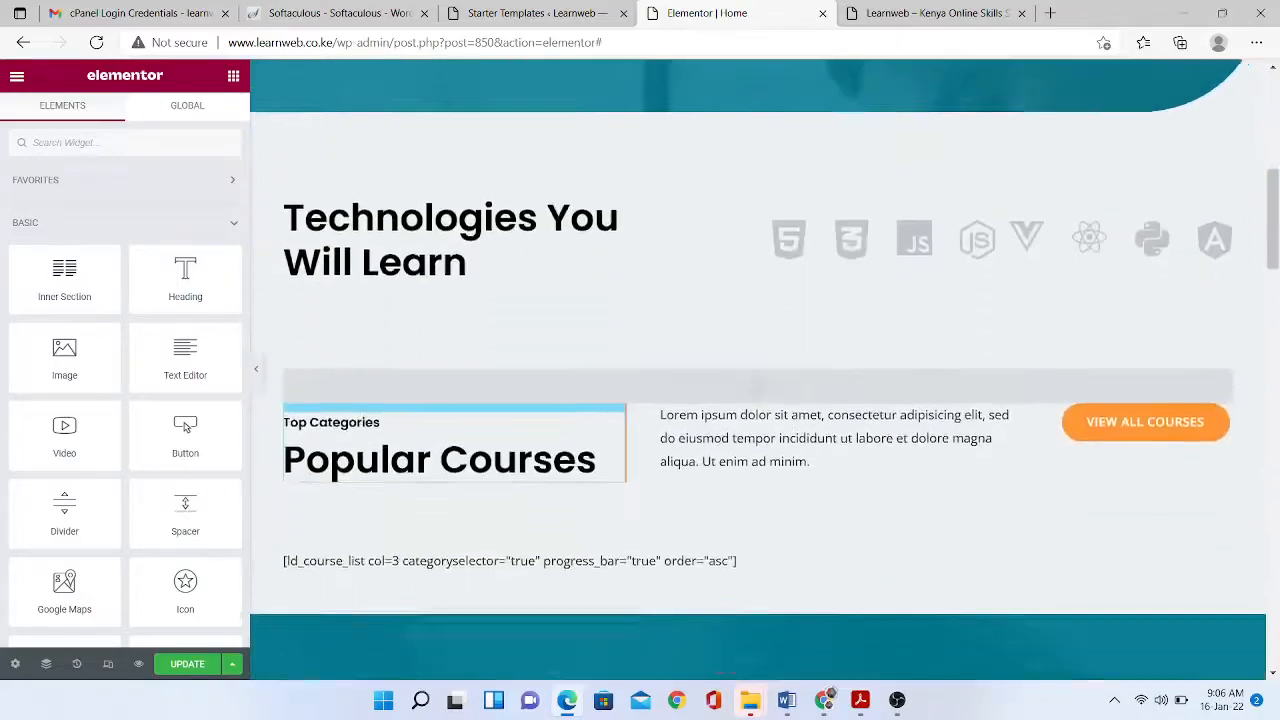
scroll(757, 370, down, 1)
click(986, 159)
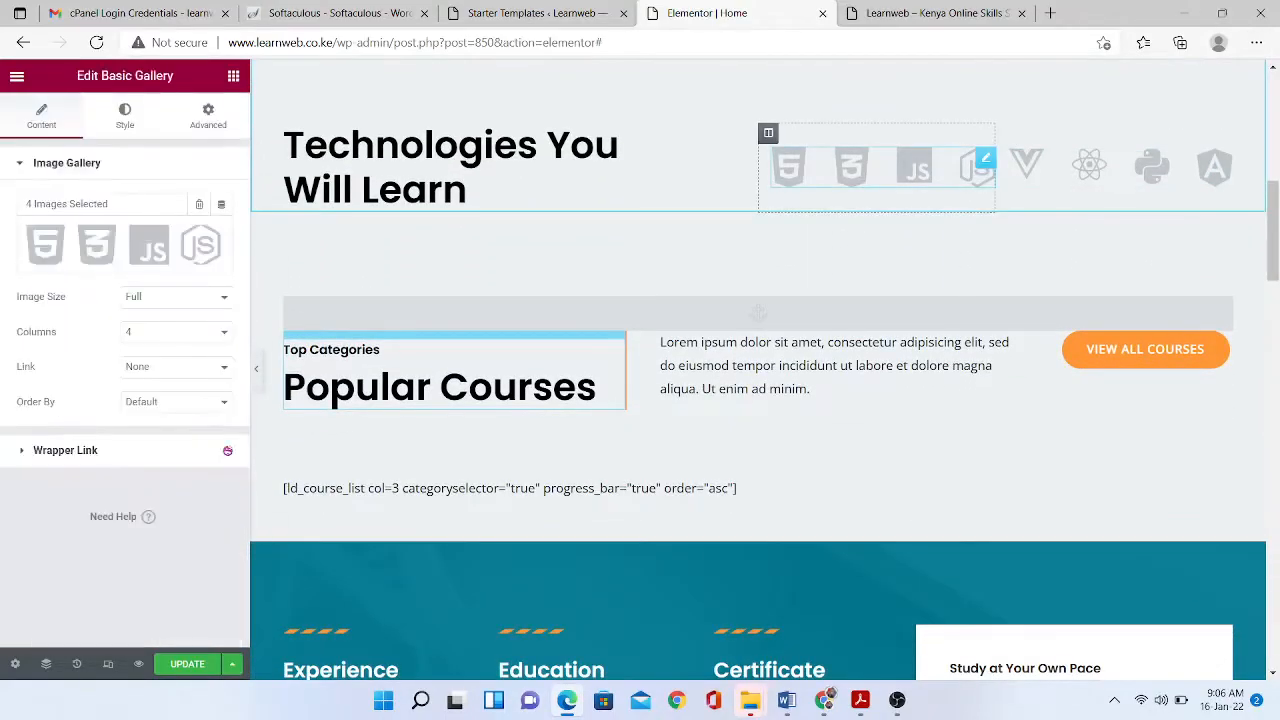
click(200, 244)
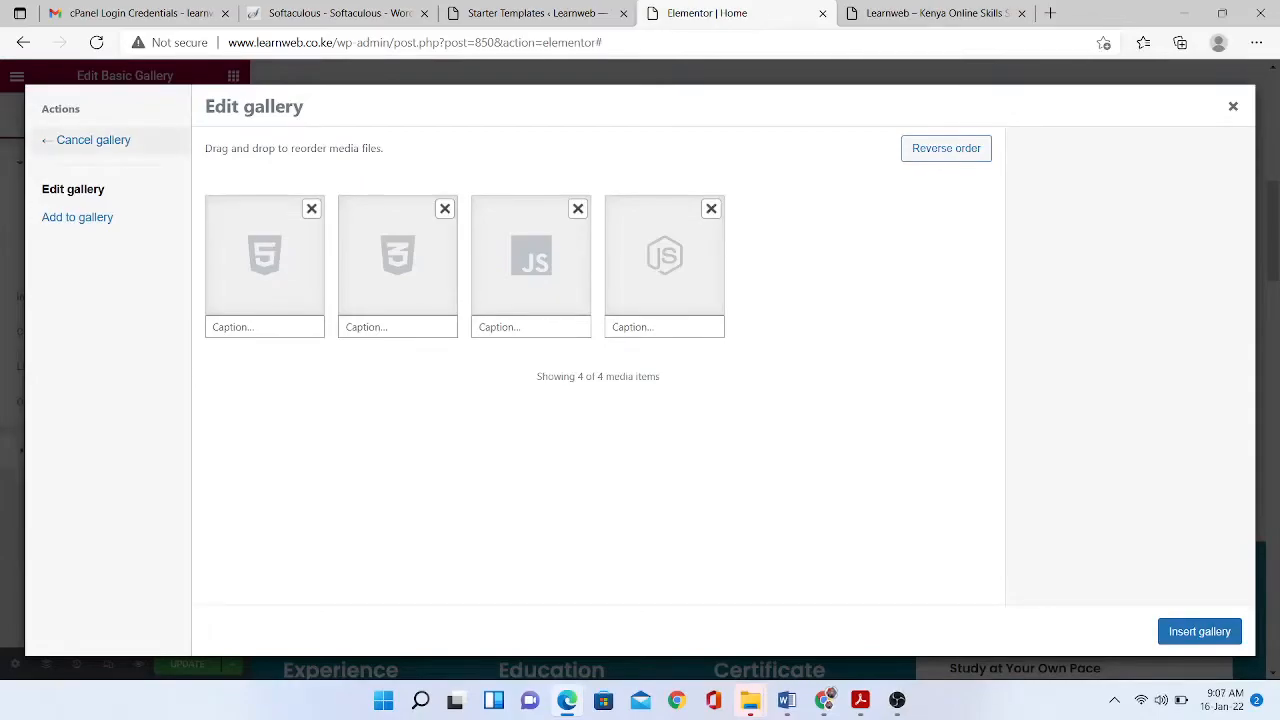
click(264, 257)
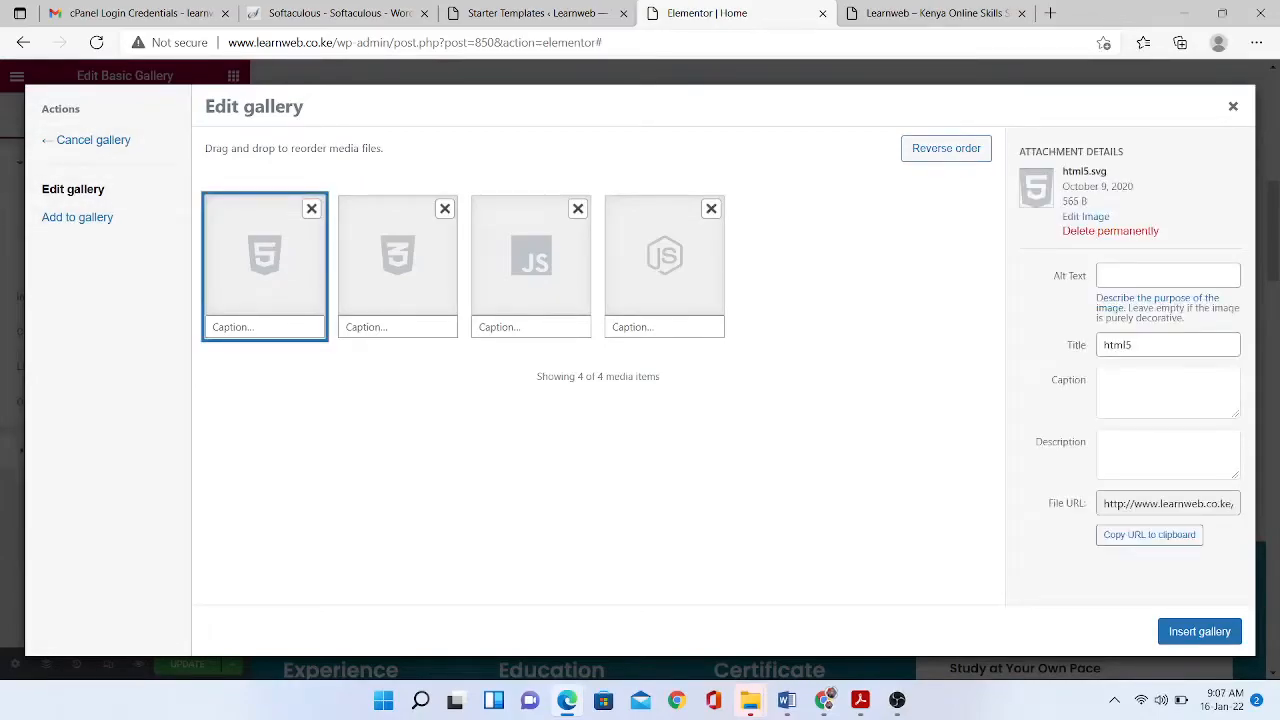
click(398, 257)
click(531, 257)
click(531, 257)
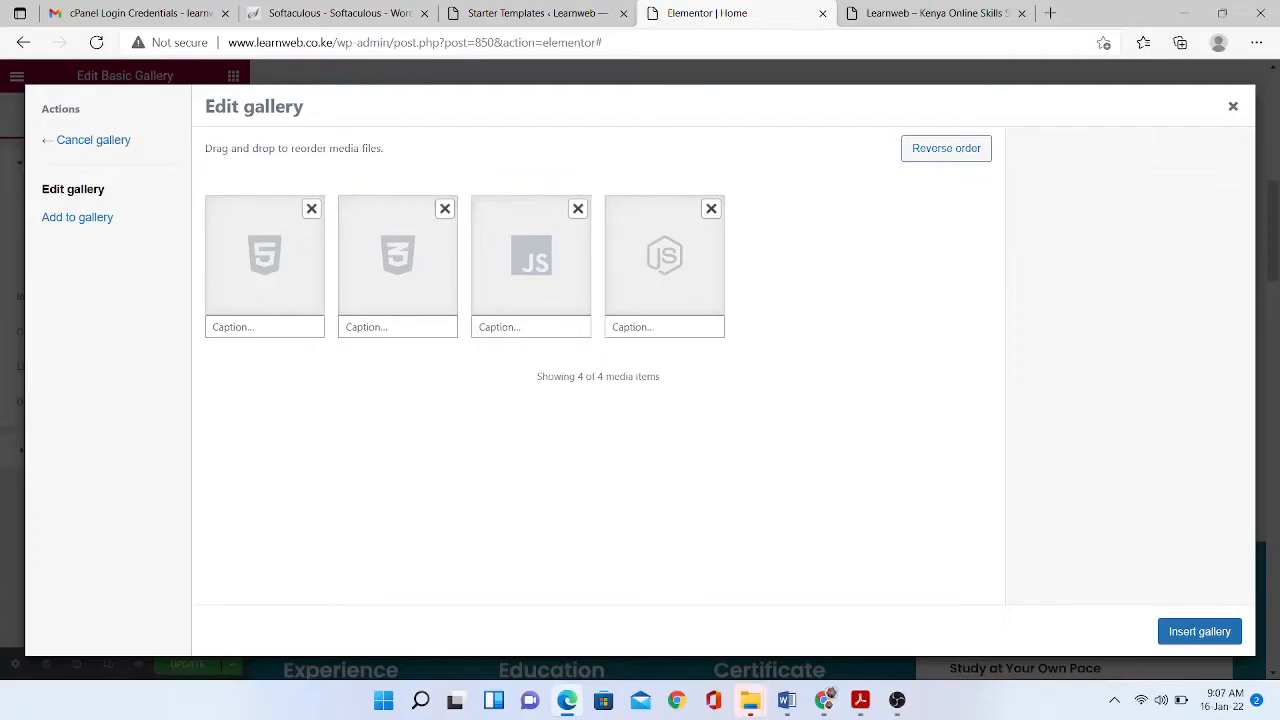
click(665, 257)
- Pick the Vue, React and Python logos, then close the media dialog without adding them
click(78, 217)
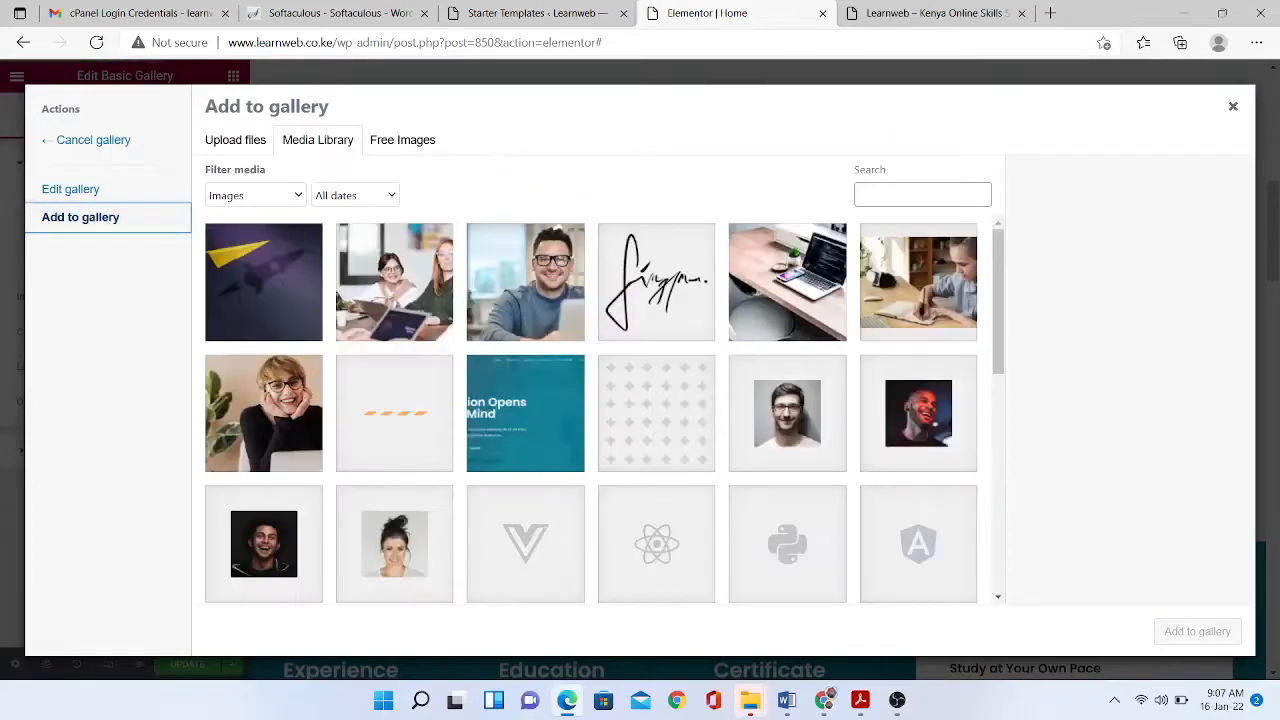
click(526, 544)
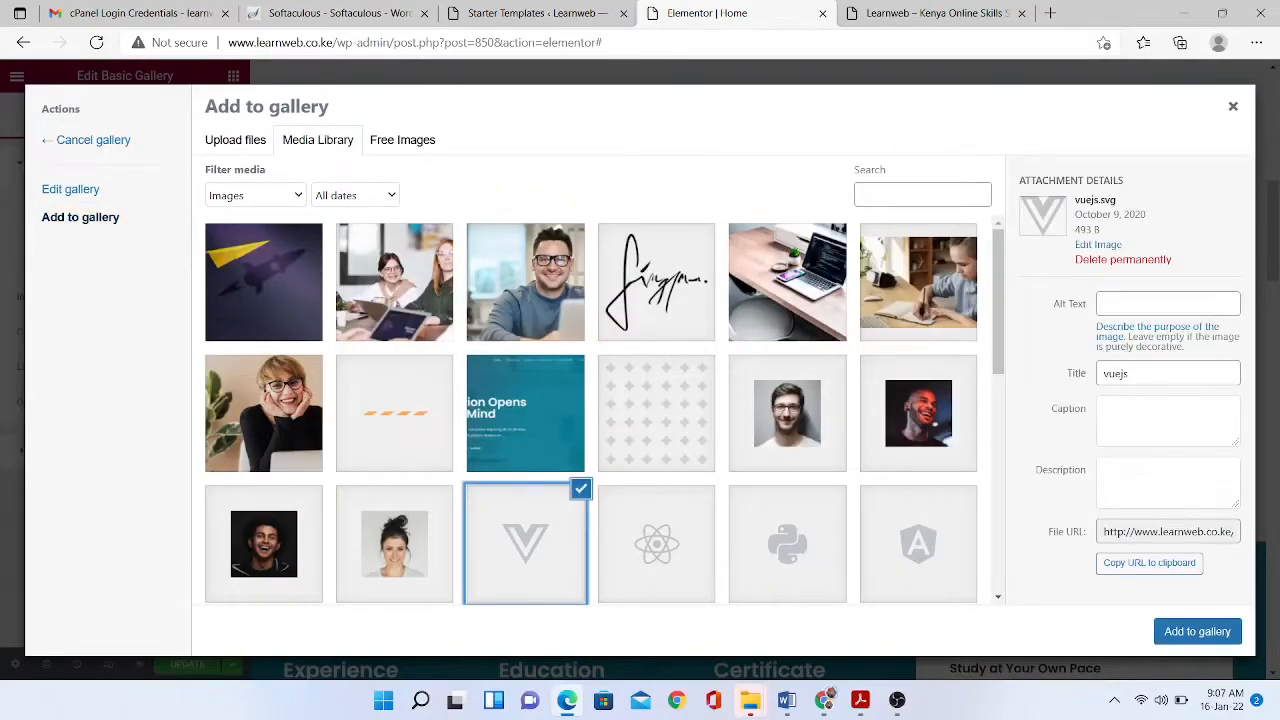
click(656, 544)
click(787, 544)
scroll(787, 544, down, 5)
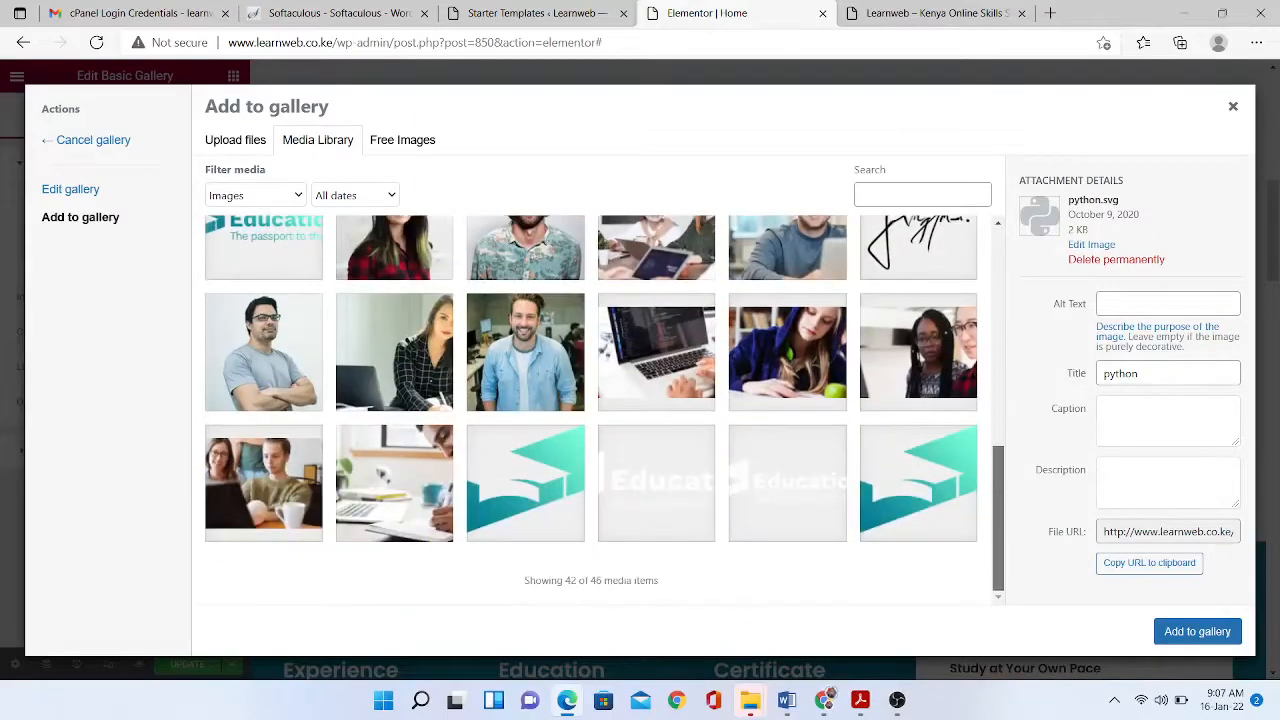
scroll(787, 544, up, 5)
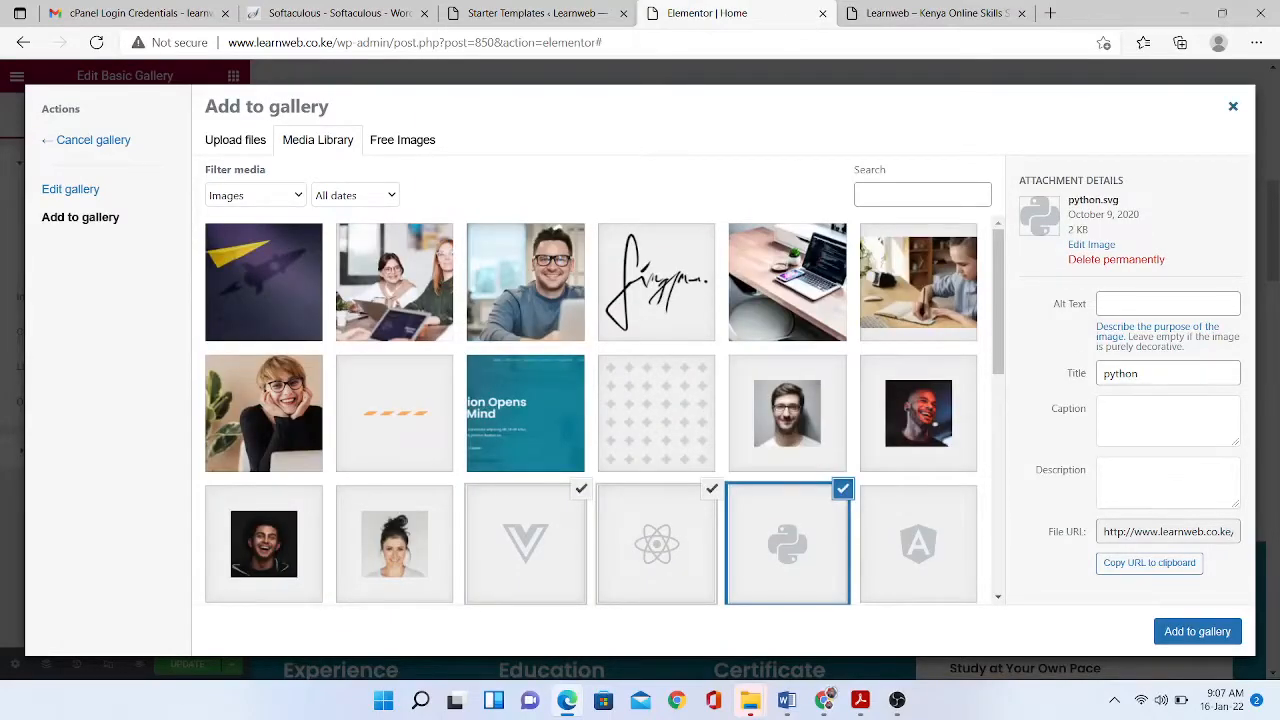
click(1233, 106)
scroll(760, 370, down, 5)
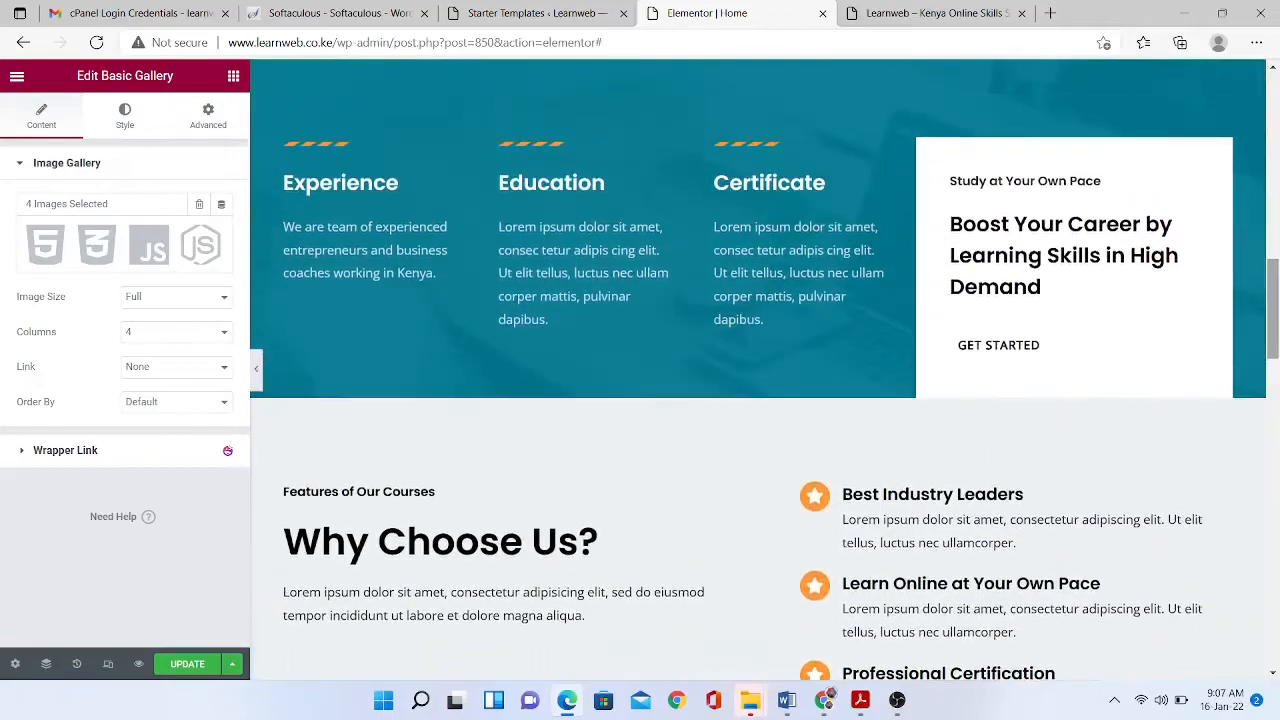
scroll(760, 370, up, 7)
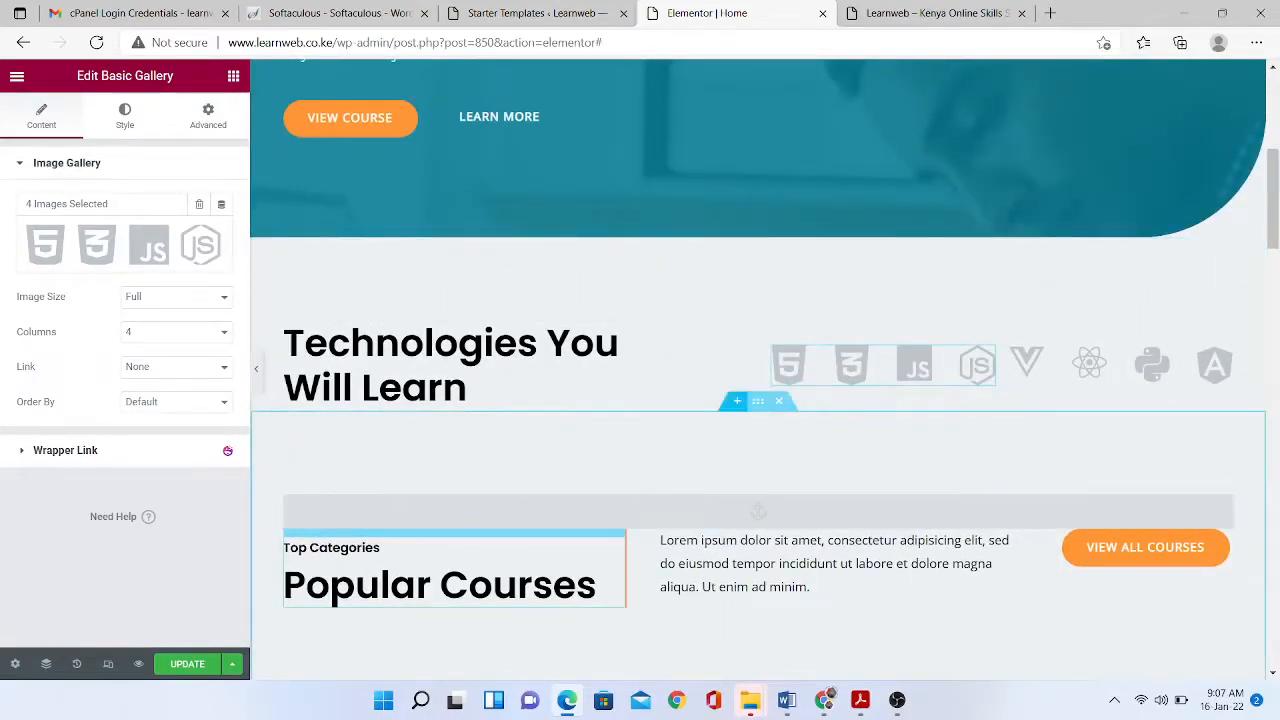
- Insert an empty one-column section below the technology logos
click(737, 401)
click(698, 488)
click(532, 529)
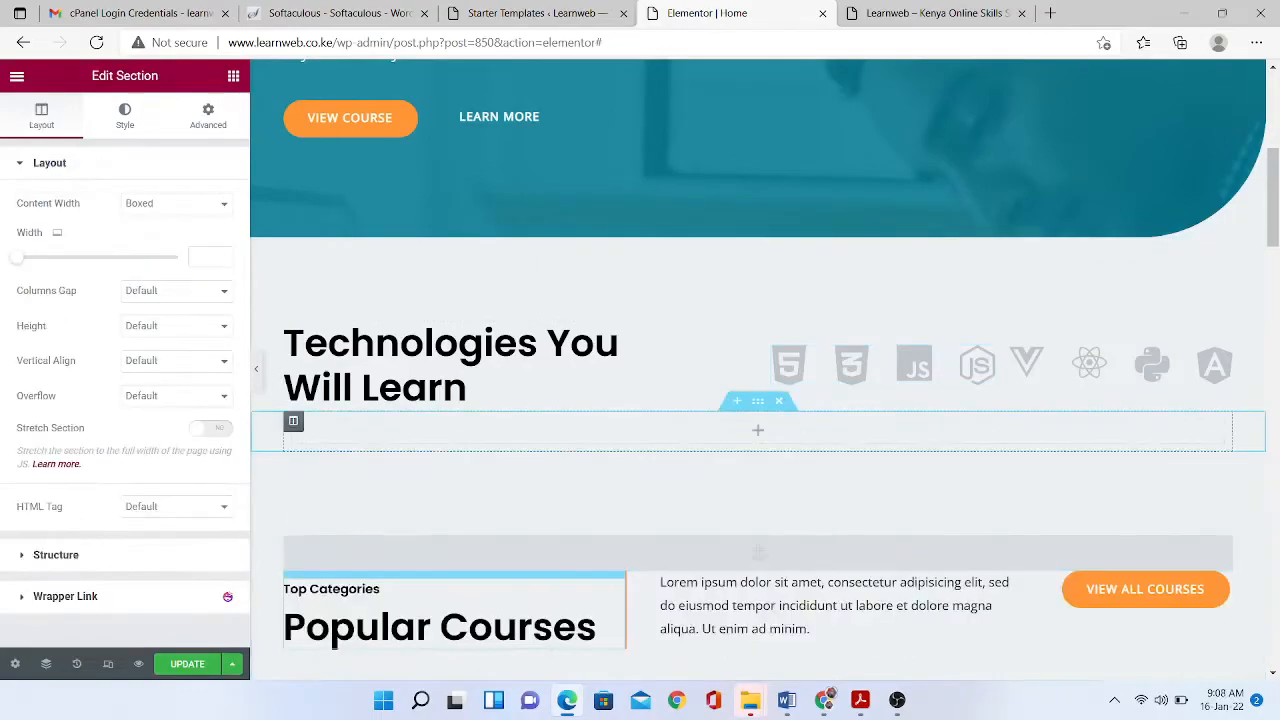
- Collapse the Pro widgets category and scroll back to the Basic widgets
click(233, 76)
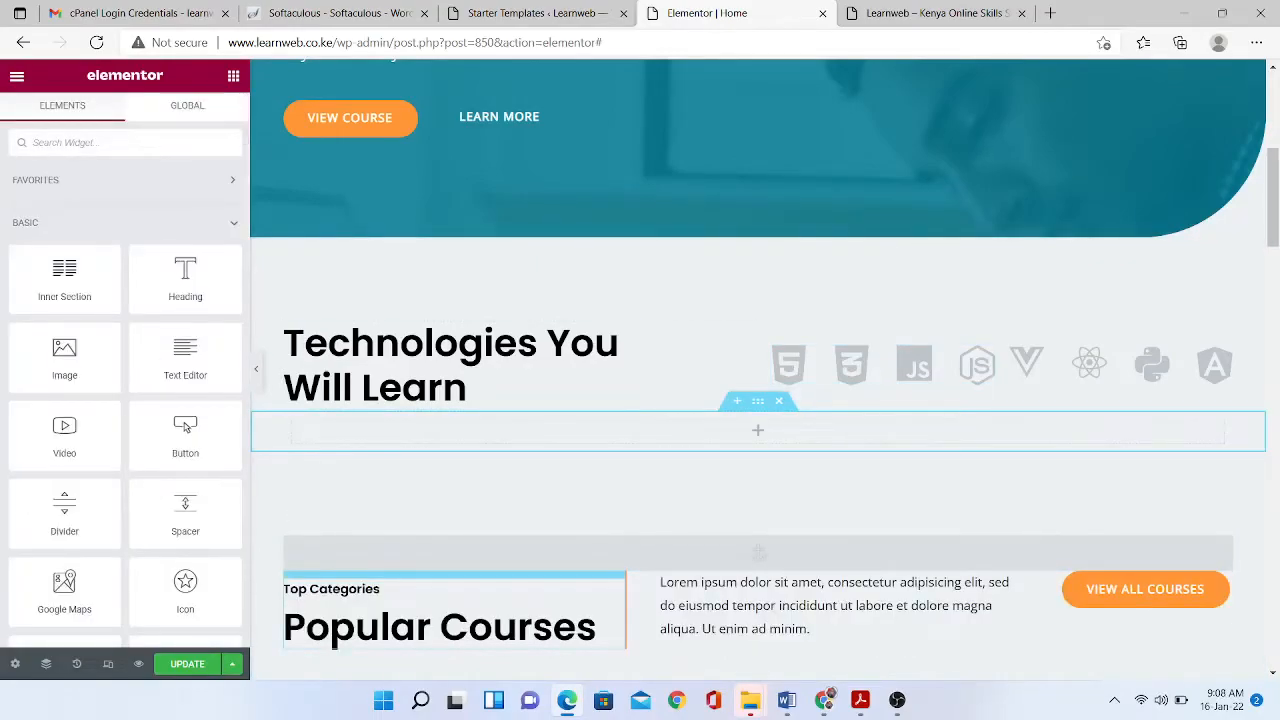
scroll(185, 427, down, 10)
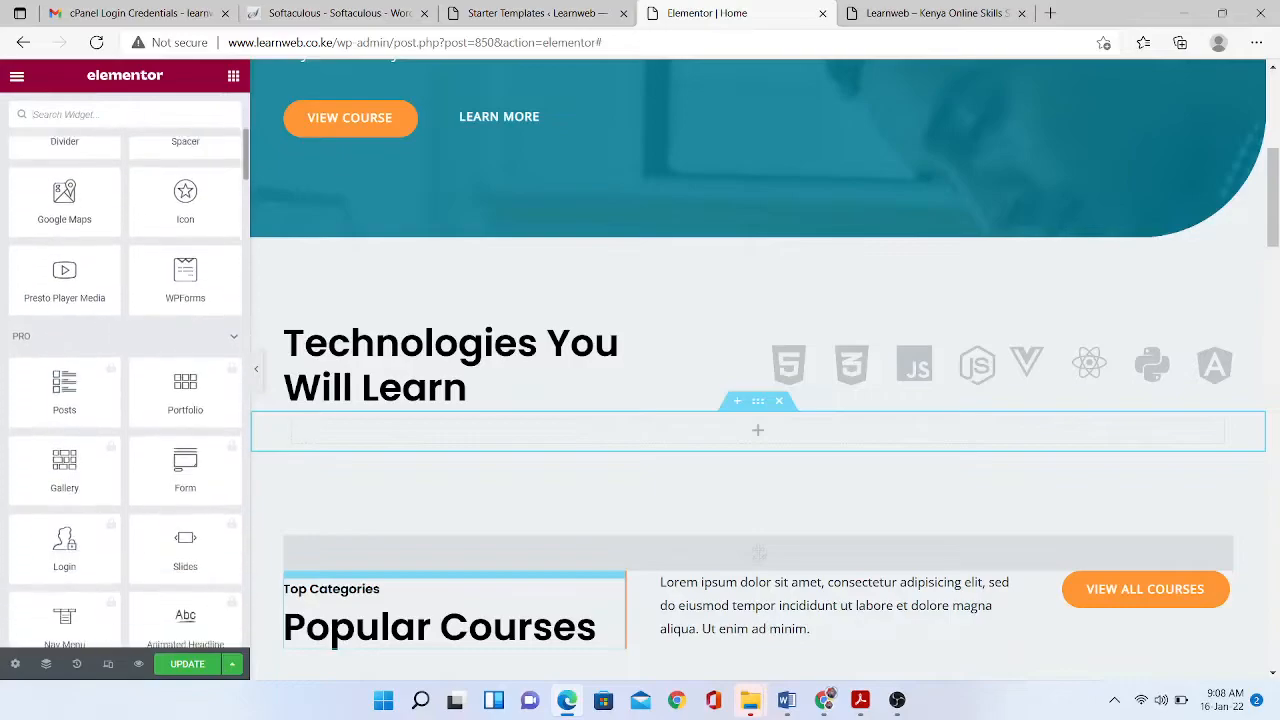
click(233, 185)
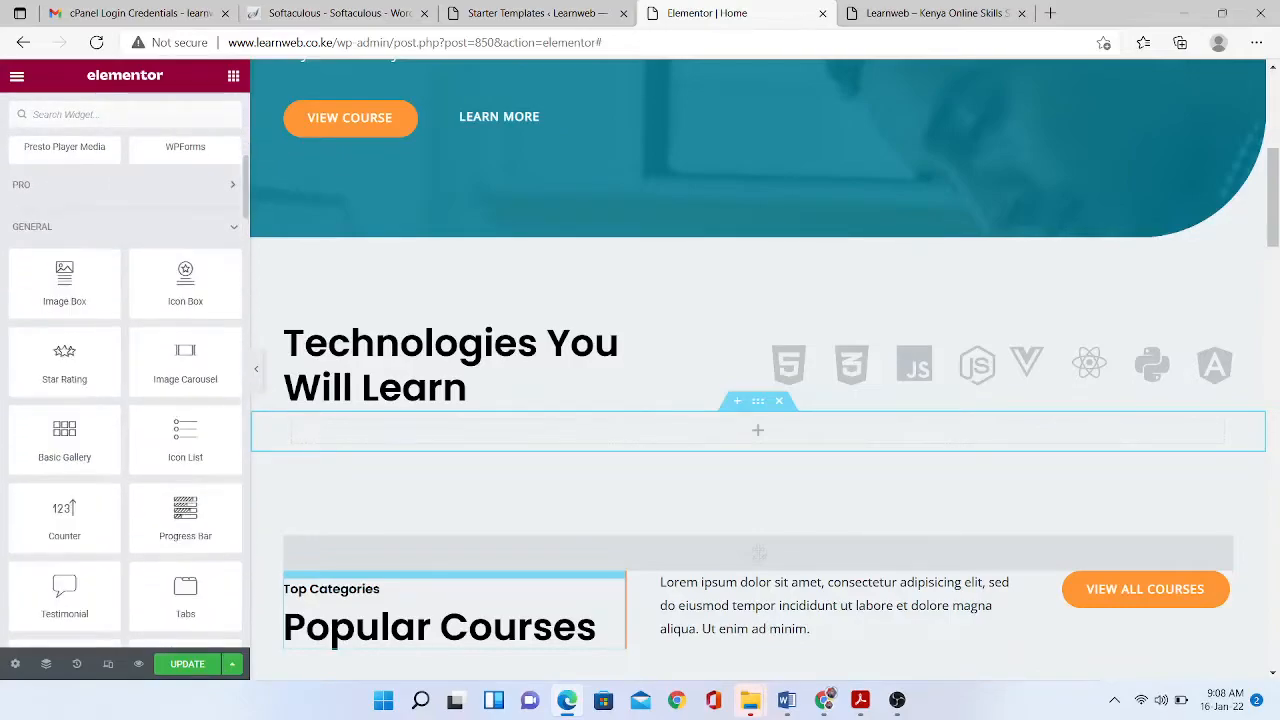
scroll(125, 390, down, 5)
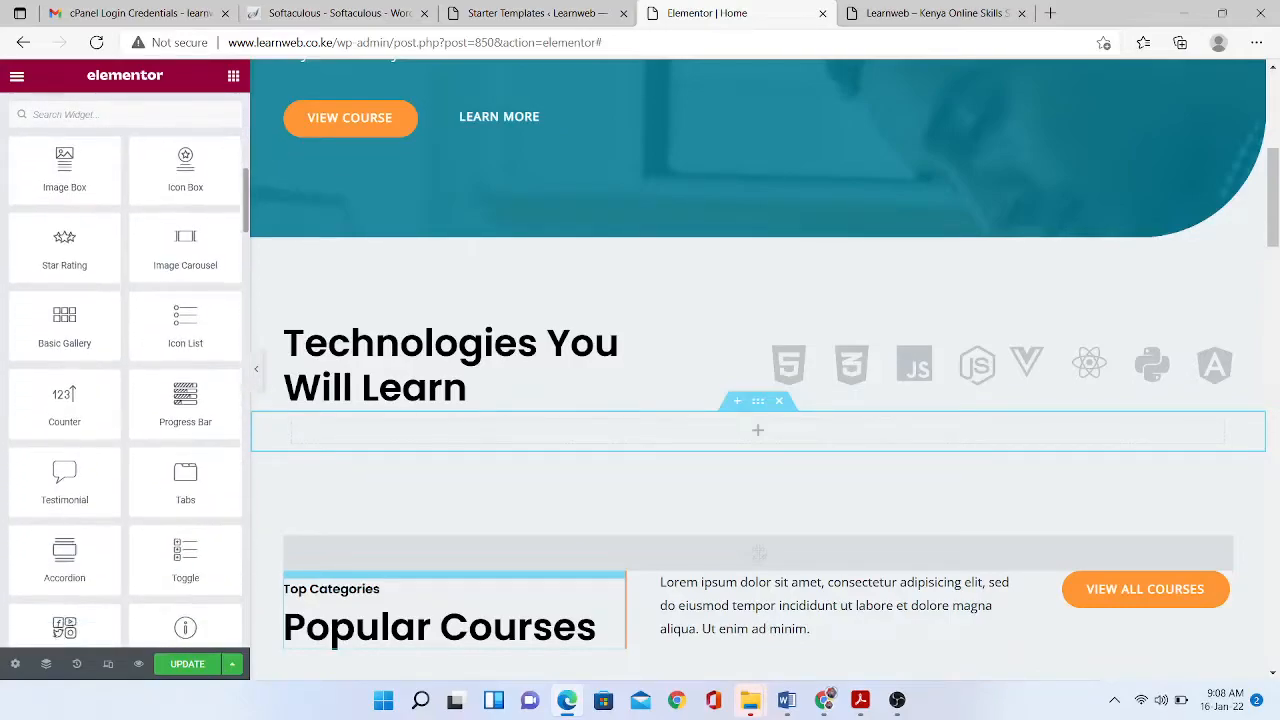
scroll(125, 393, down, 5)
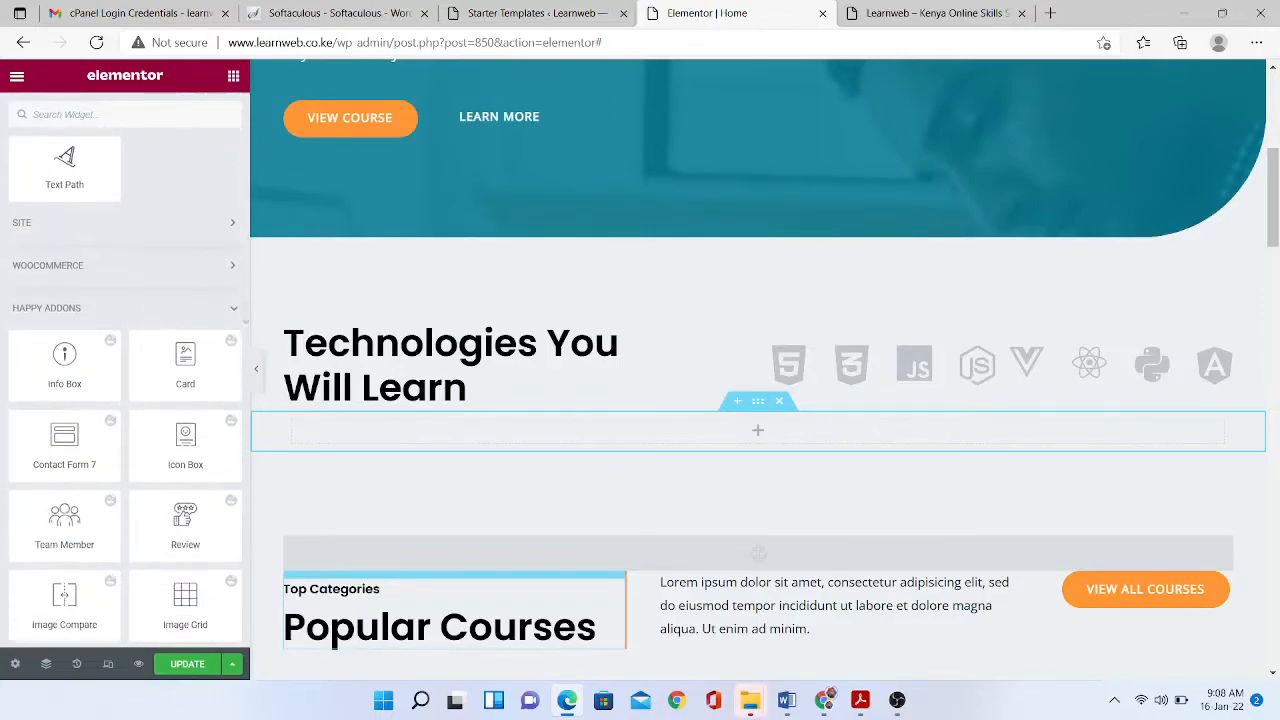
scroll(57, 552, down, 8)
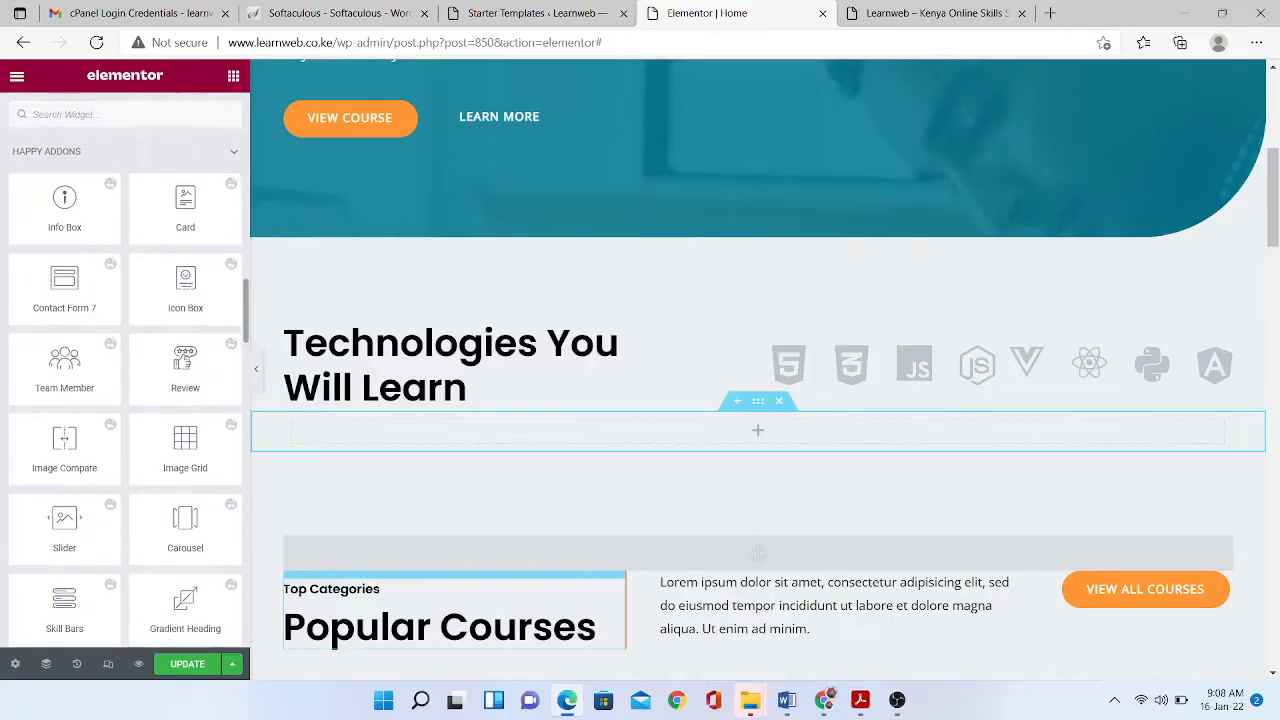
scroll(57, 552, down, 5)
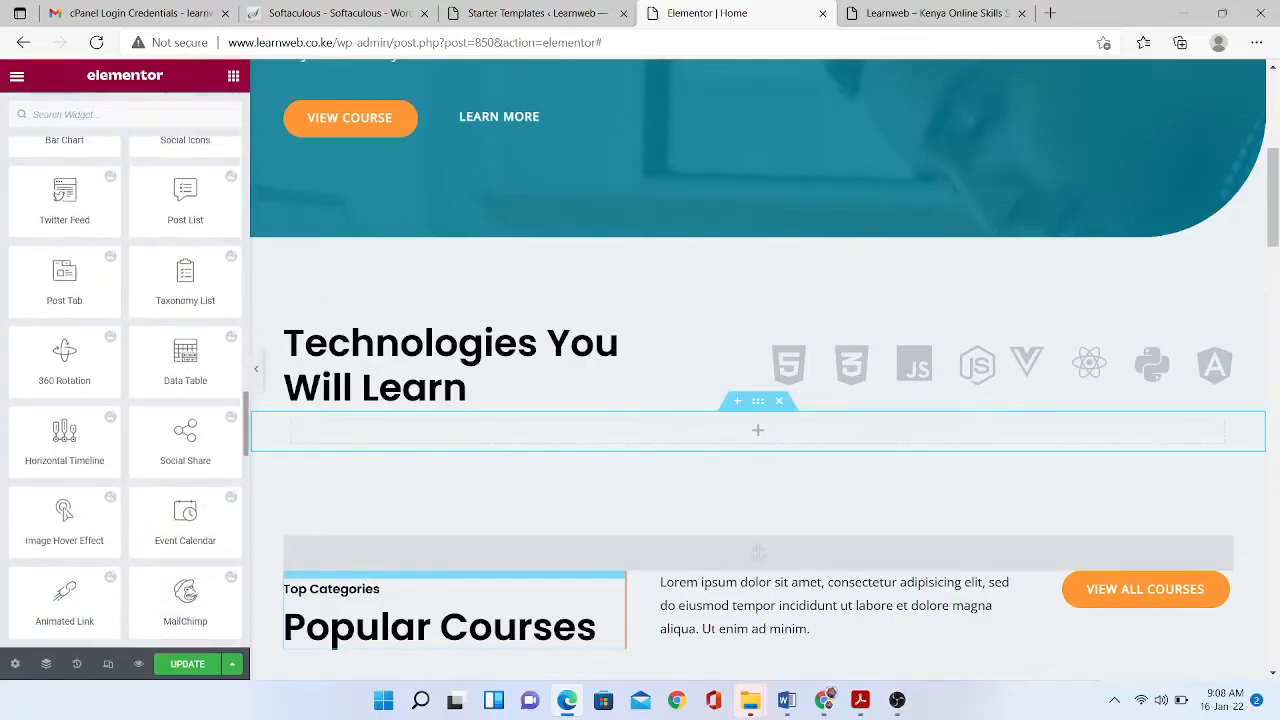
scroll(125, 390, up, 15)
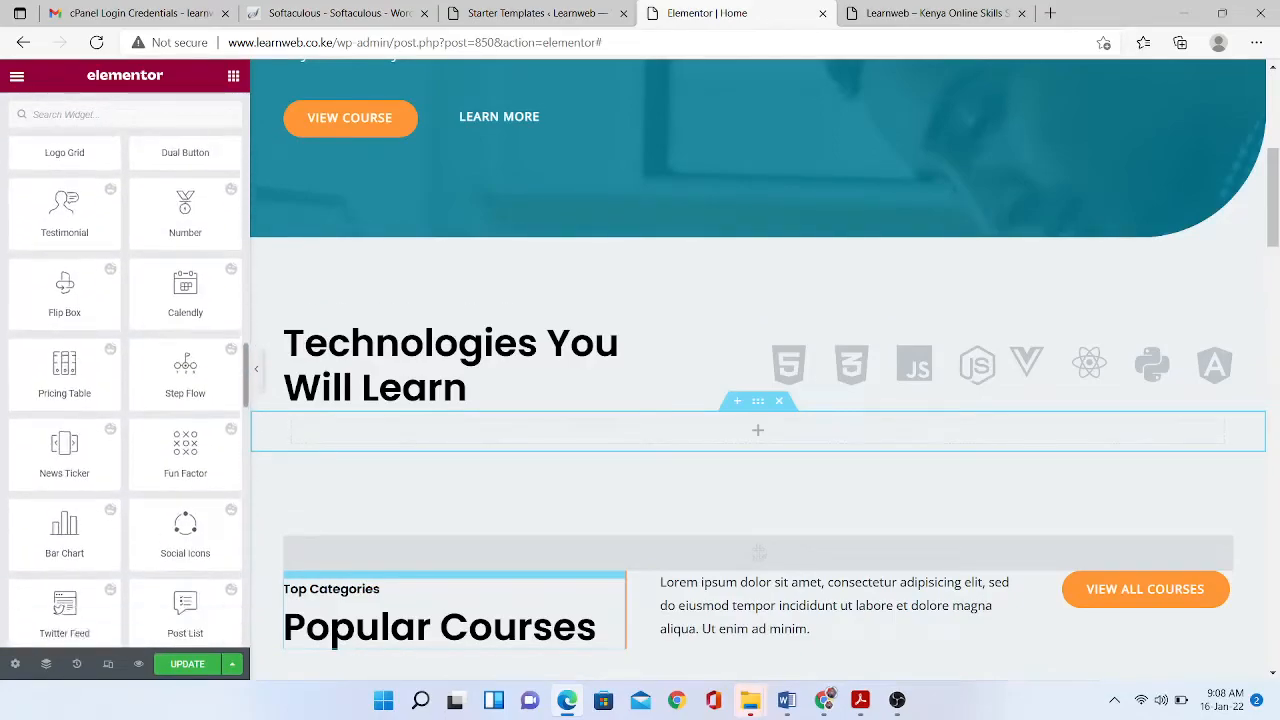
scroll(125, 390, up, 4)
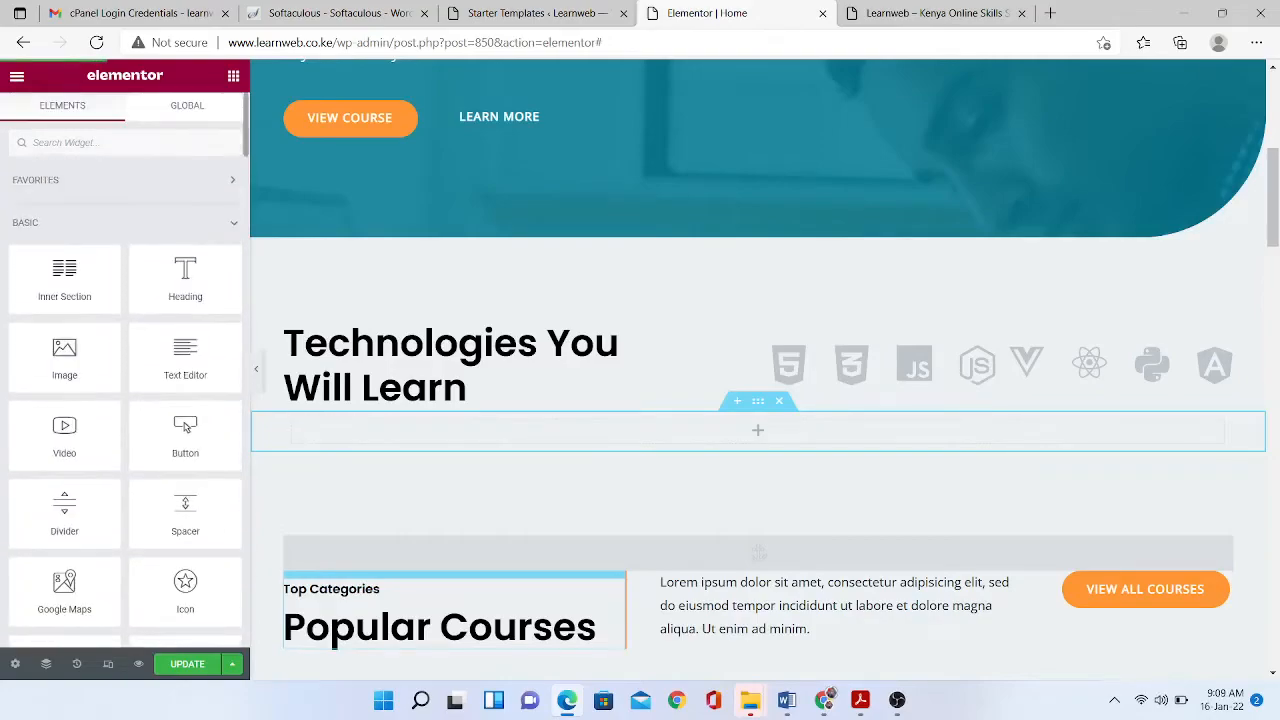
- Drop in a centre-aligned Heading reading 'What makes us unique?' and collapse the Basic widgets
drag(185, 284, 691, 428)
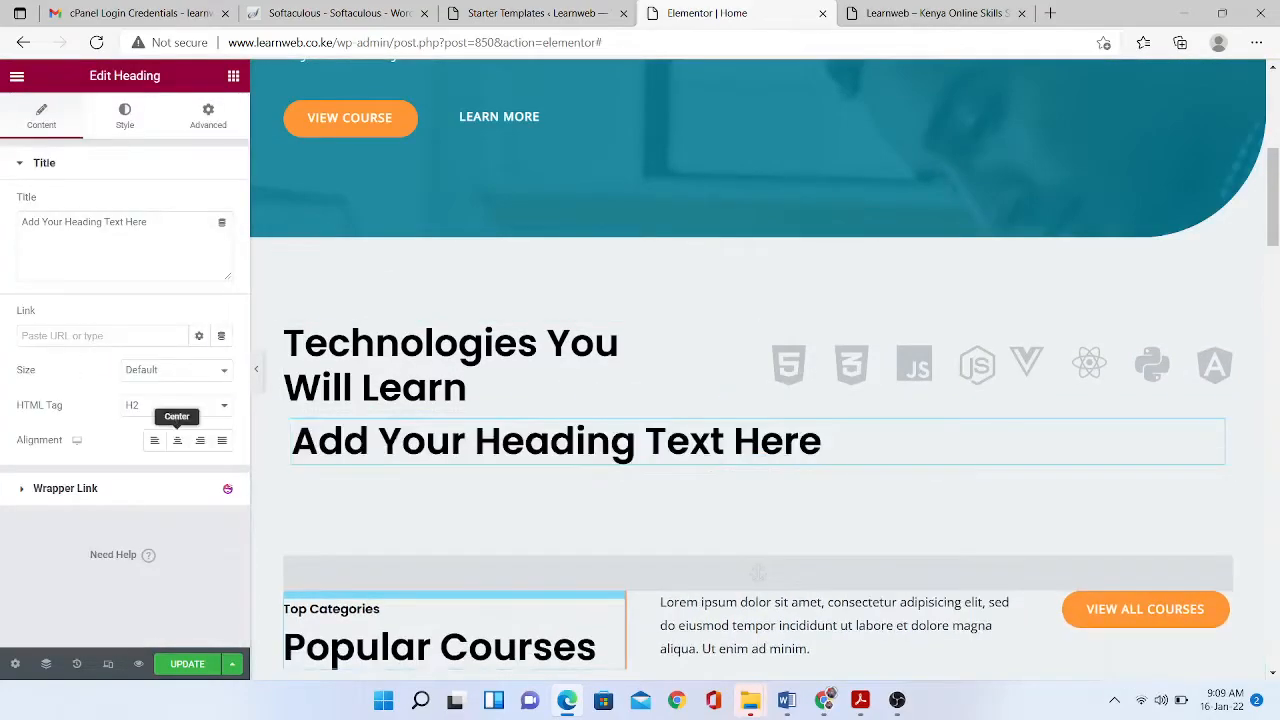
click(177, 440)
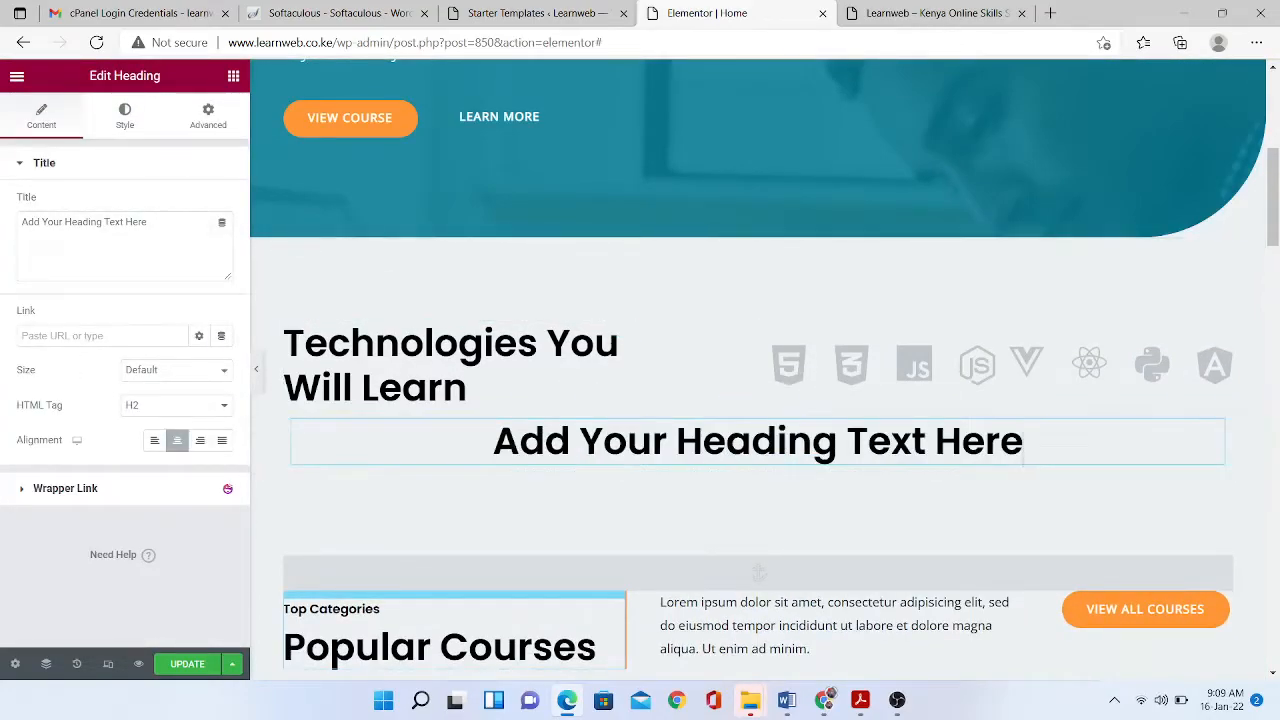
triple_click(84, 222)
text(WHat makes us unique?)
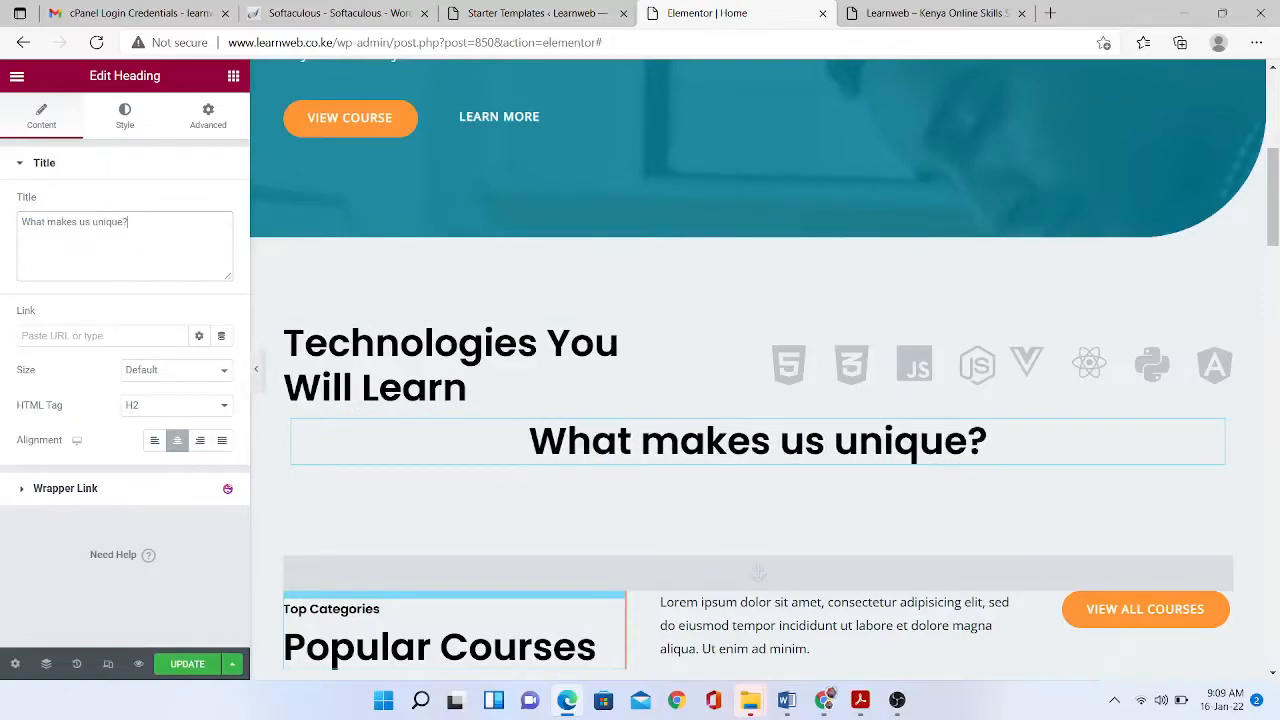
click(233, 76)
click(233, 223)
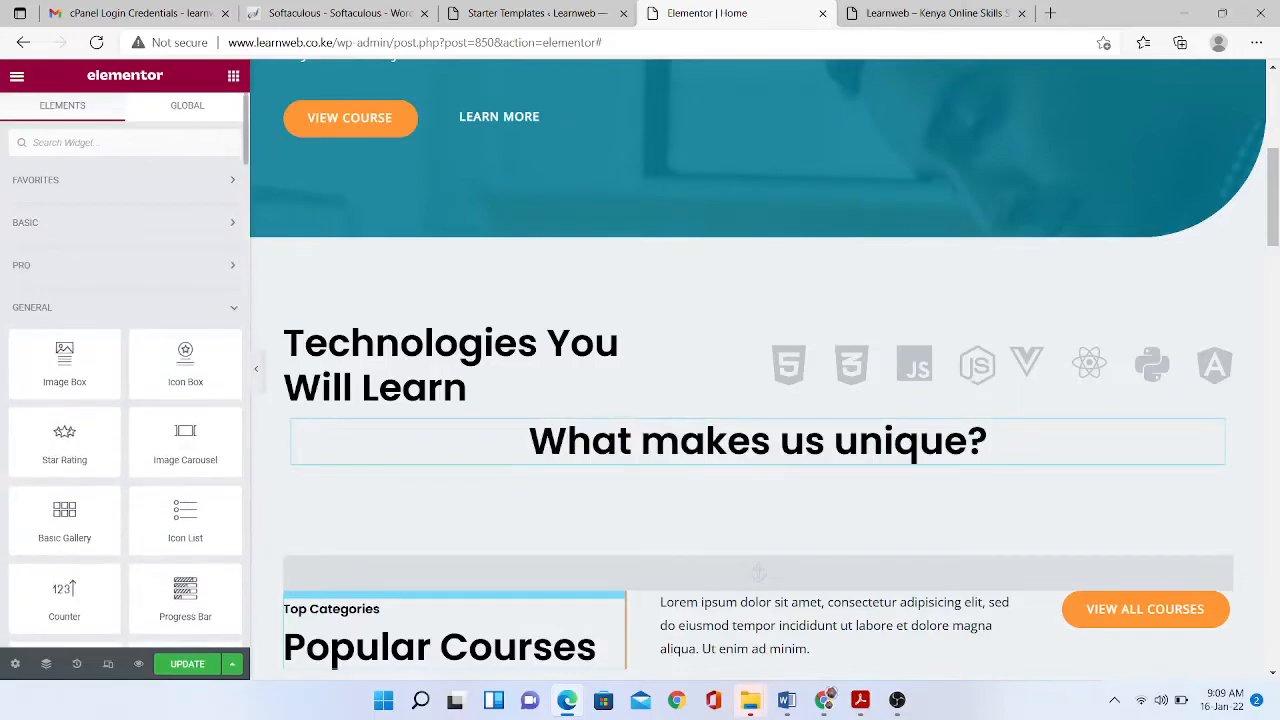
- Place a Tabs widget below the 'What makes us unique?' heading
scroll(125, 400, down, 5)
drag(185, 428, 700, 460)
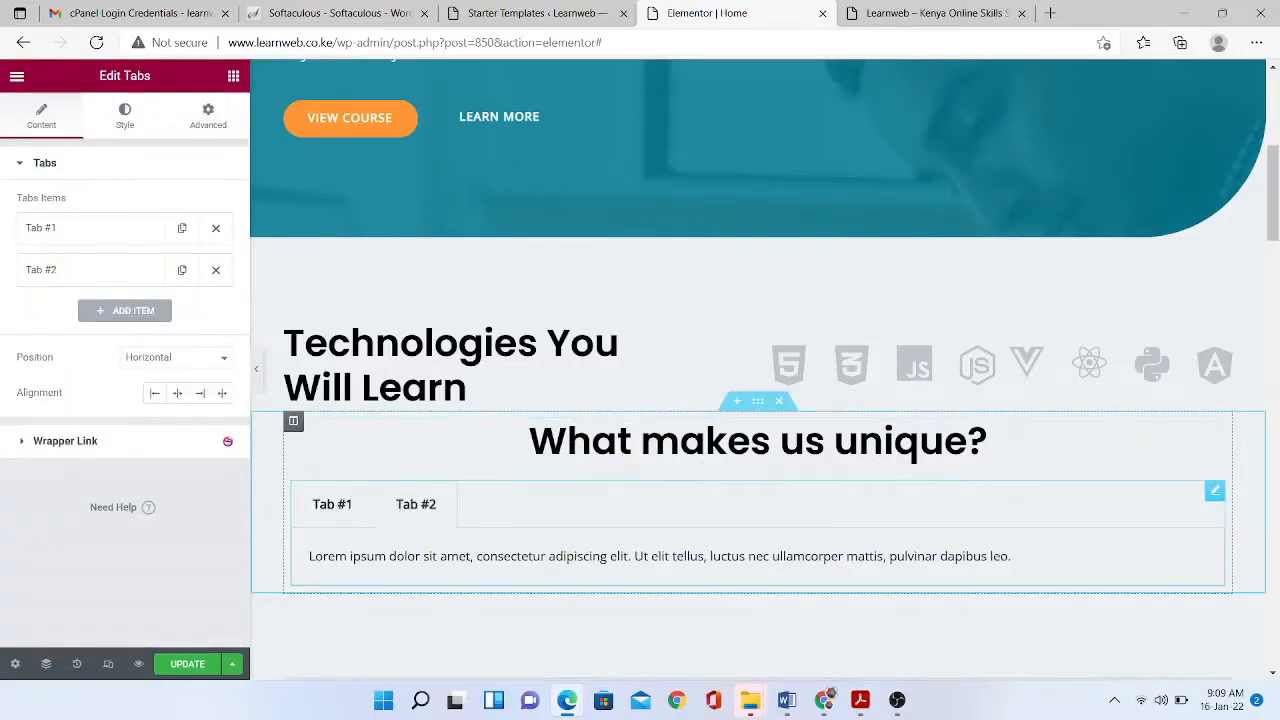
click(332, 504)
- Rename Tab #1 to 'Experience' and Tab #2 to 'Practicality'
click(90, 228)
triple_click(46, 287)
text(Experience)
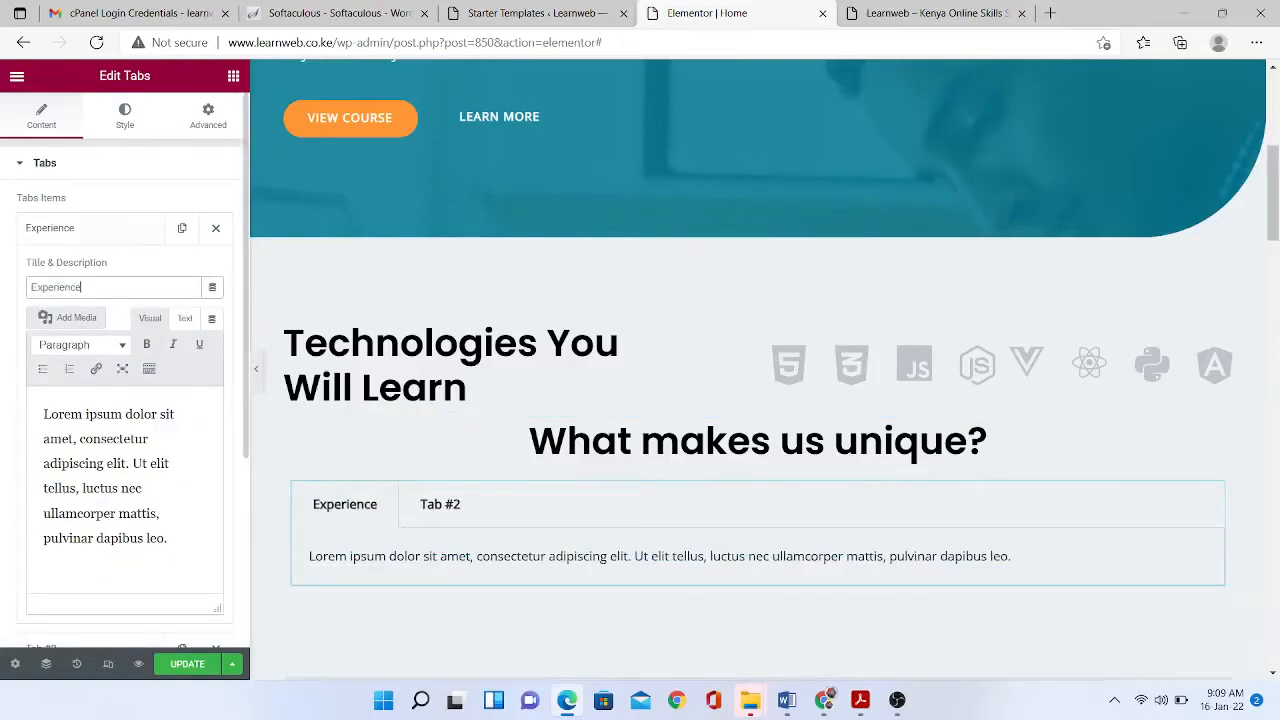
click(90, 228)
click(90, 270)
triple_click(46, 329)
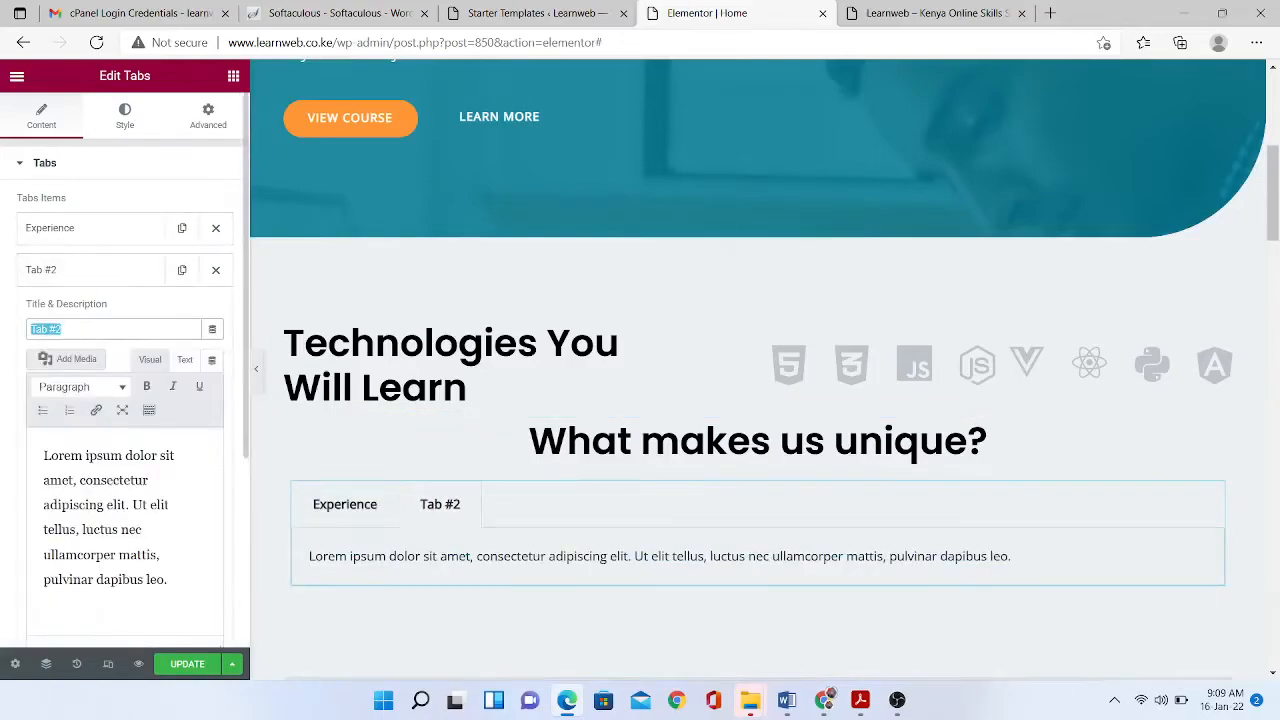
text(Practicality)
click(90, 270)
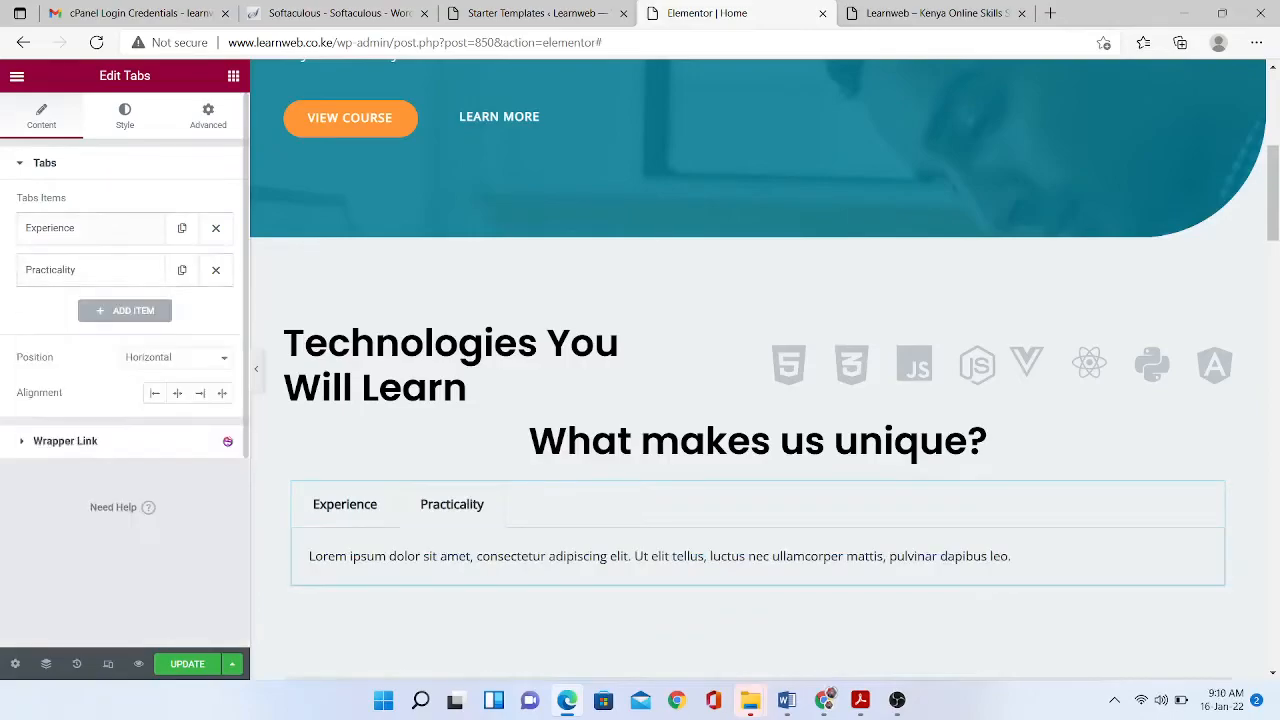
- Replace the Experience tab's Lorem ipsum with 'We have over 15 years combined experience in website development and entrepreneurship'
click(90, 228)
triple_click(100, 464)
text(We have over)
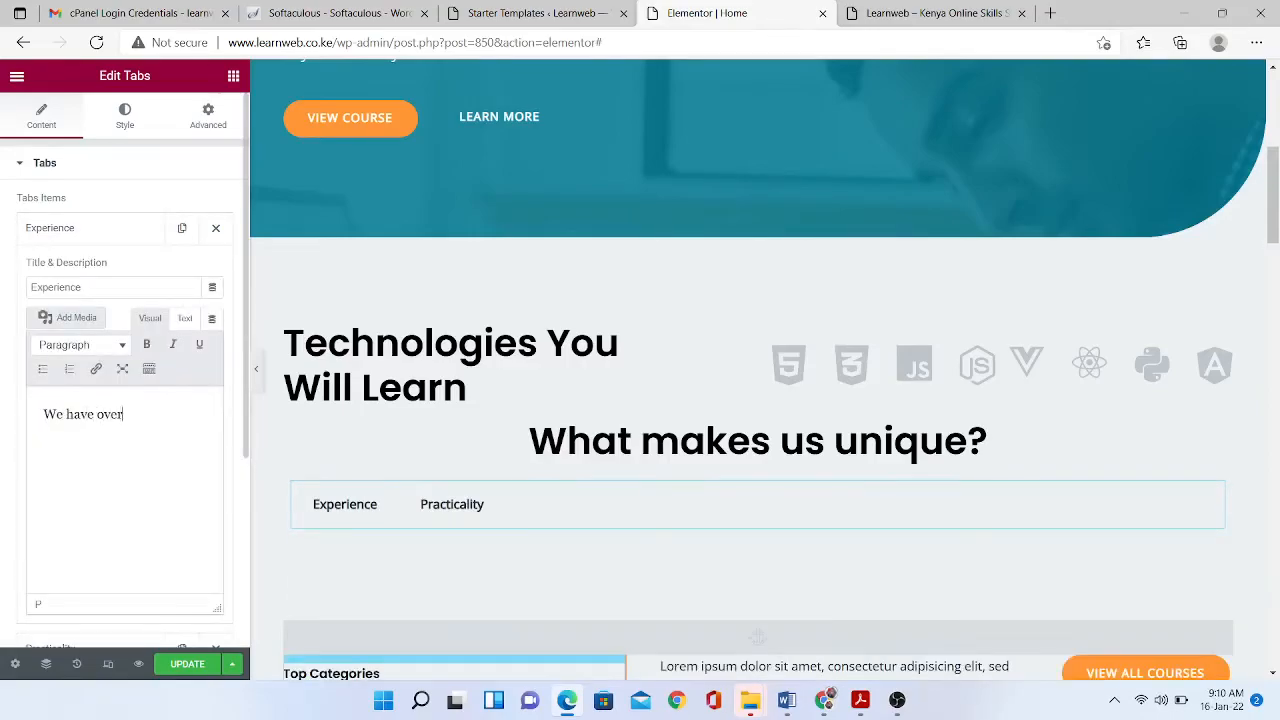
text( 15 years combined e)
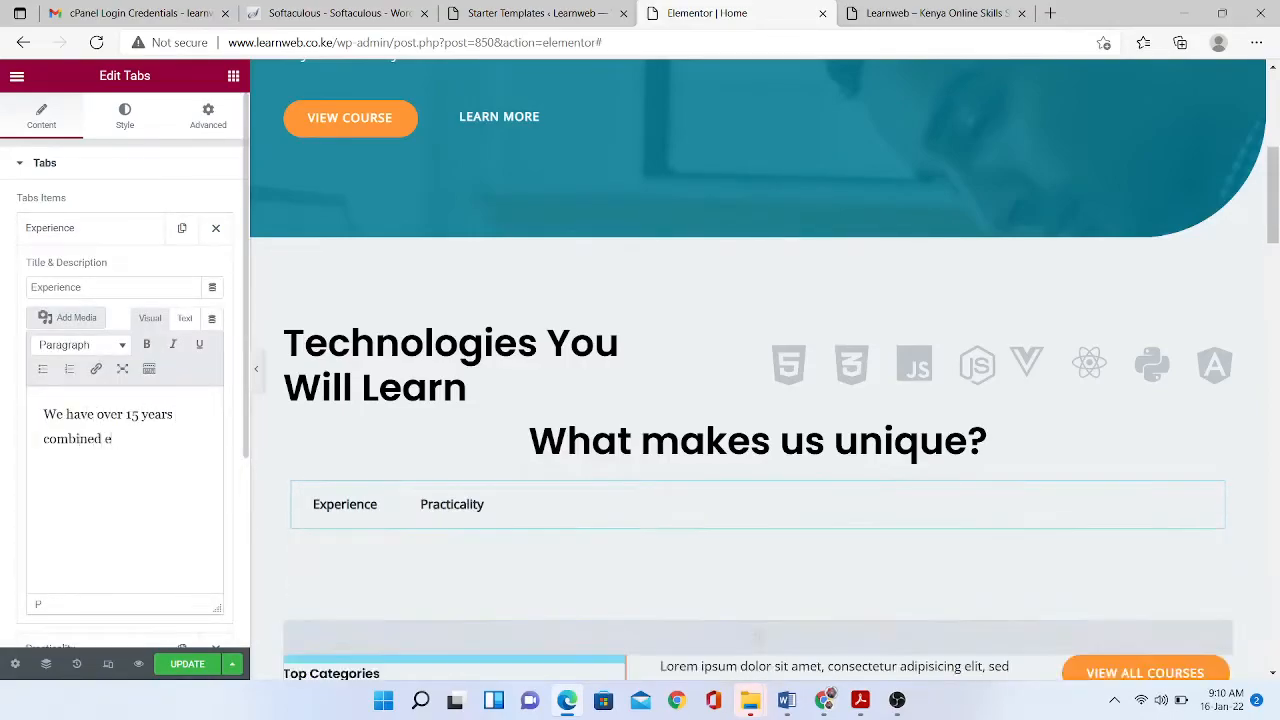
text(xperience in website development and entrep)
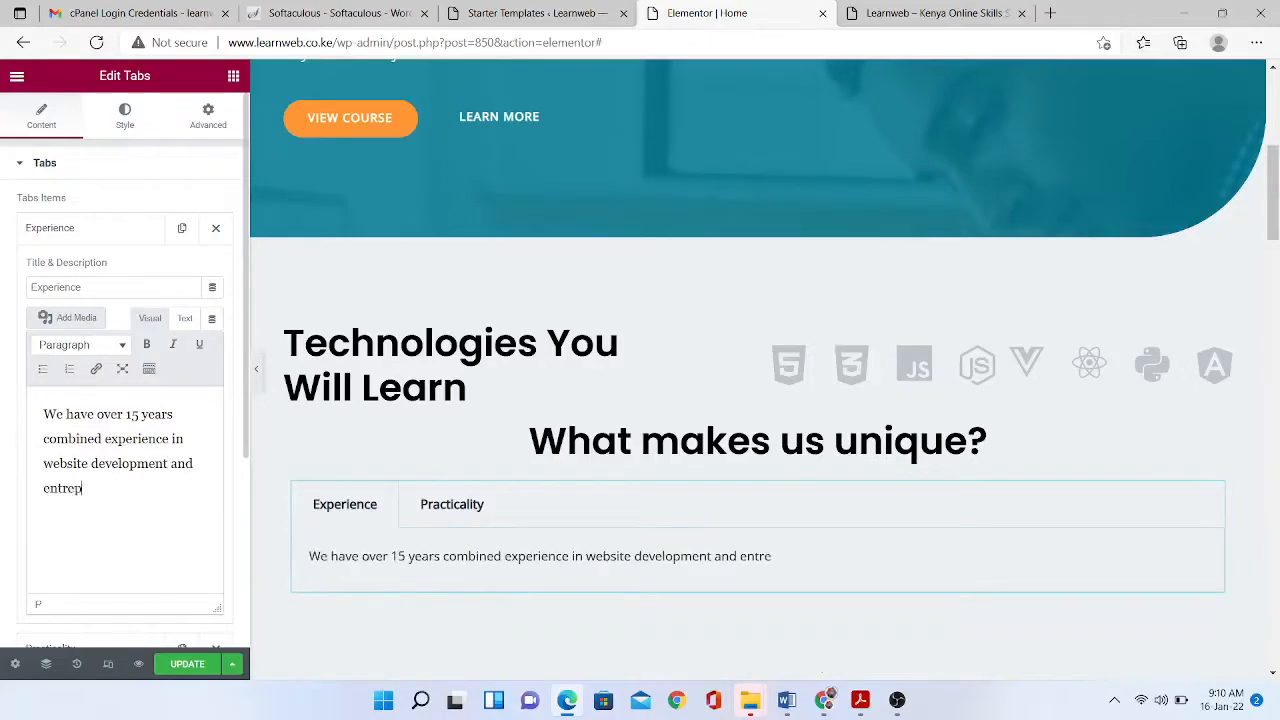
text(reneurship)
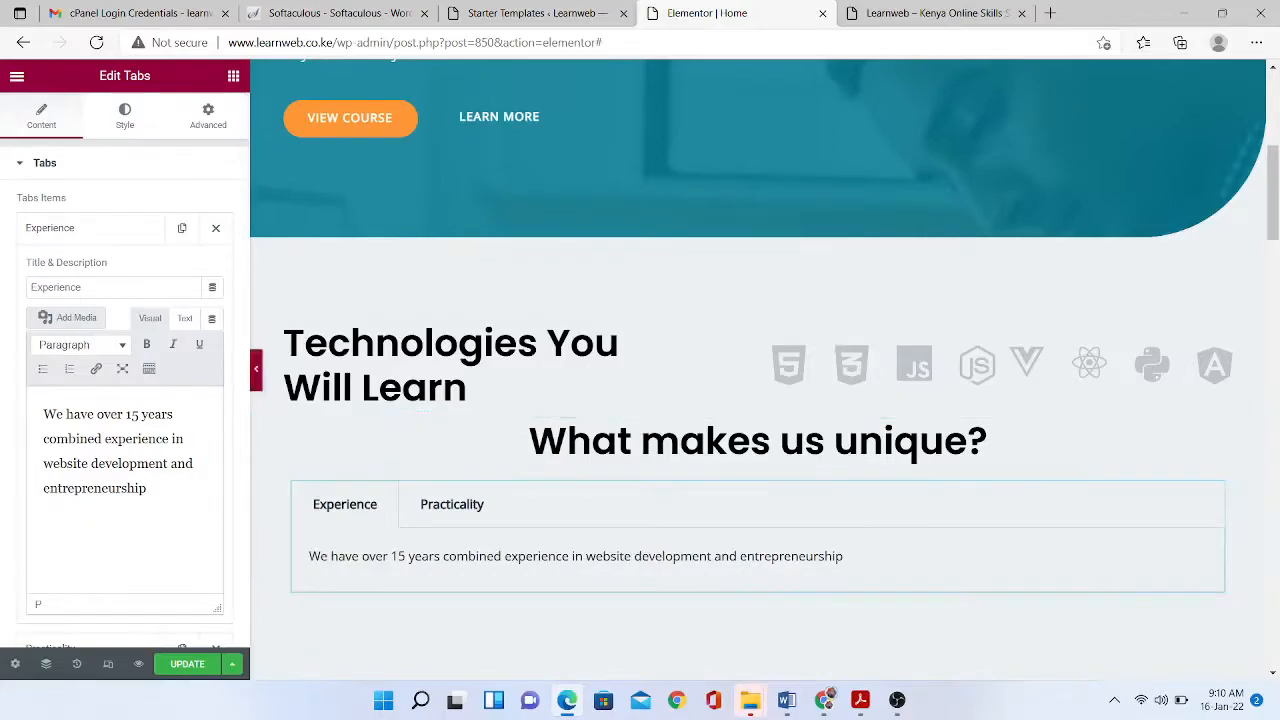
click(90, 228)
- Set the Practicality description to practical skills delivered 'in the shortest time possible.'
click(90, 270)
key(ctrl+a)
text(Ou)
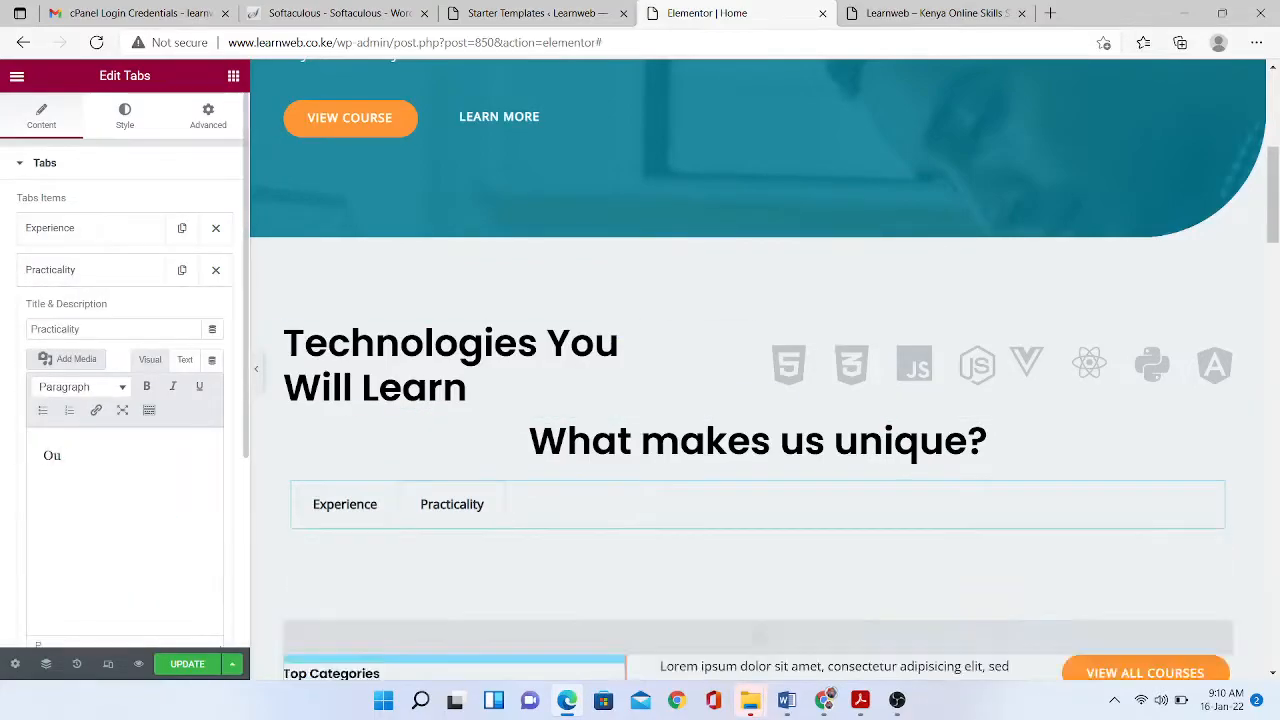
text(r courses are tailor)
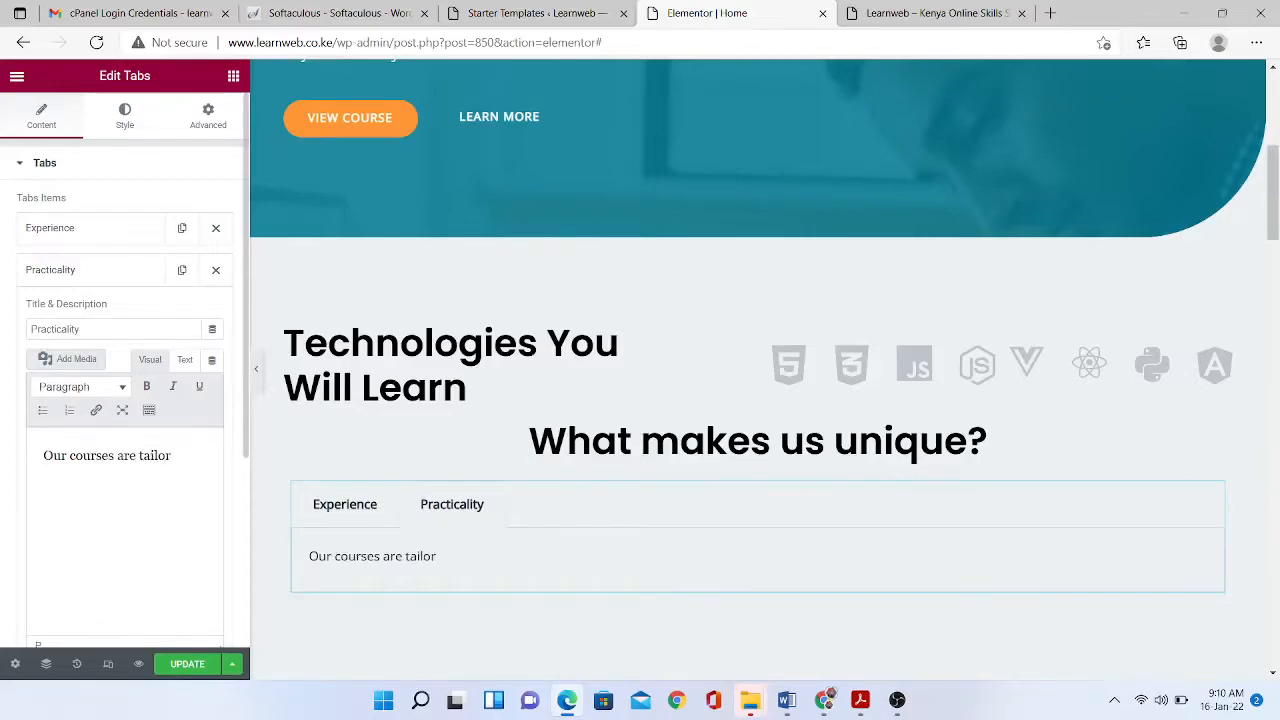
text(ed to offer practical s)
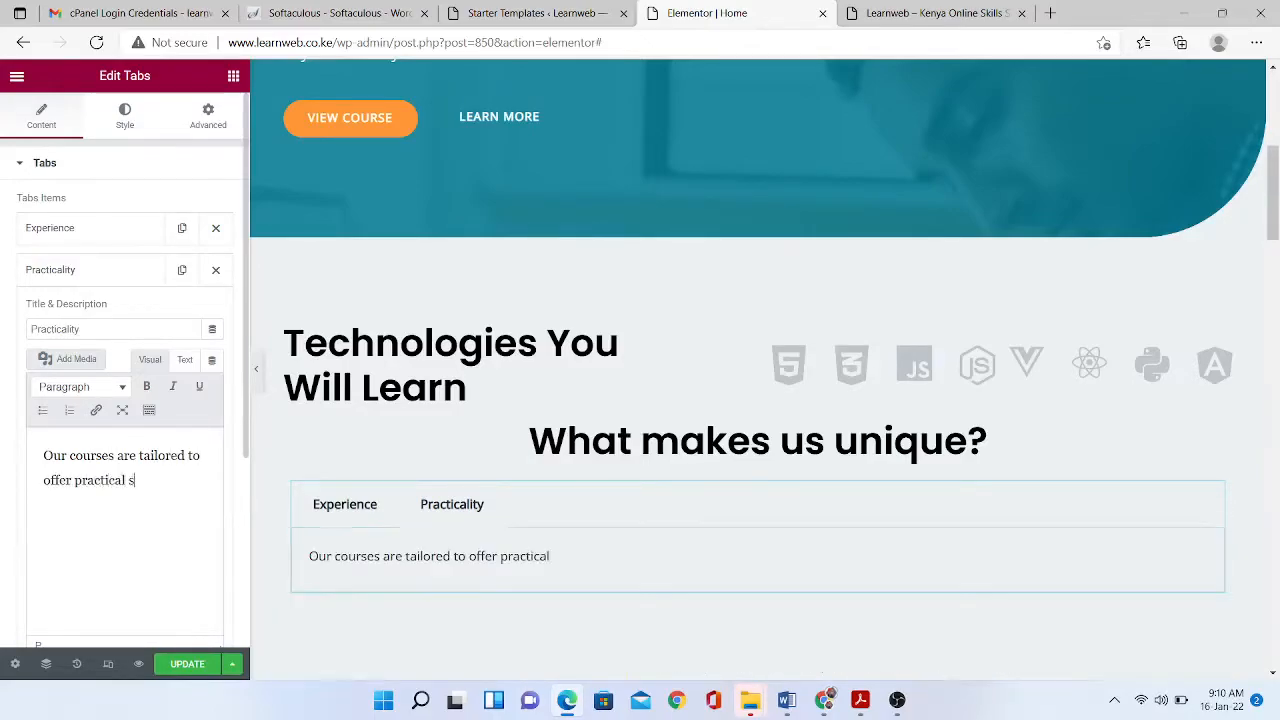
text(kills to the stude)
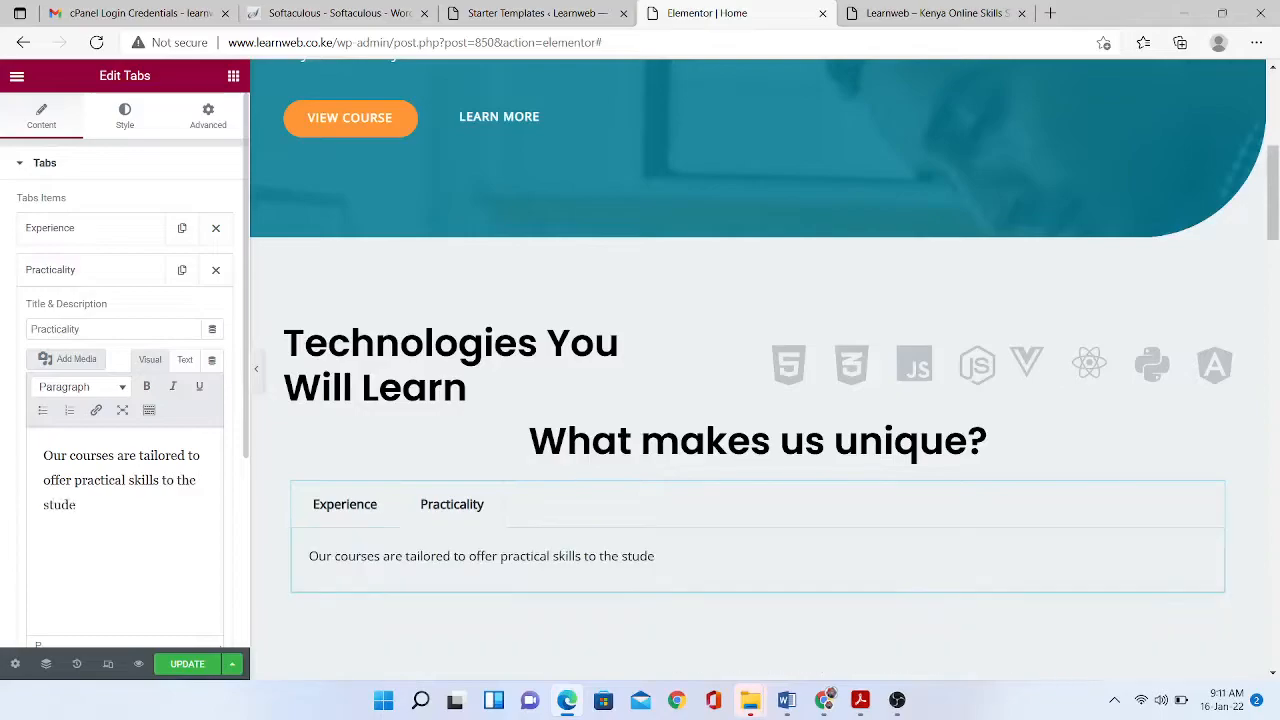
text(nts in)
key(BackSpace)
key(BackSpace)
text(the short)
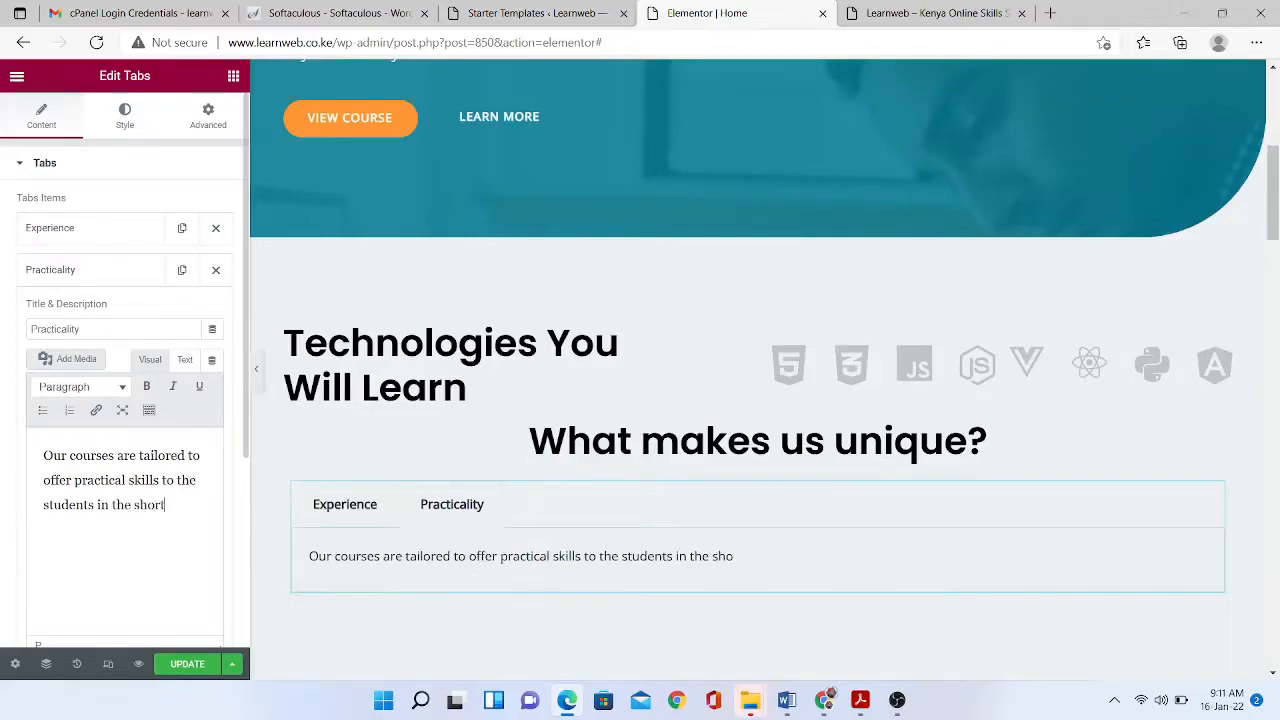
text(est time possible.)
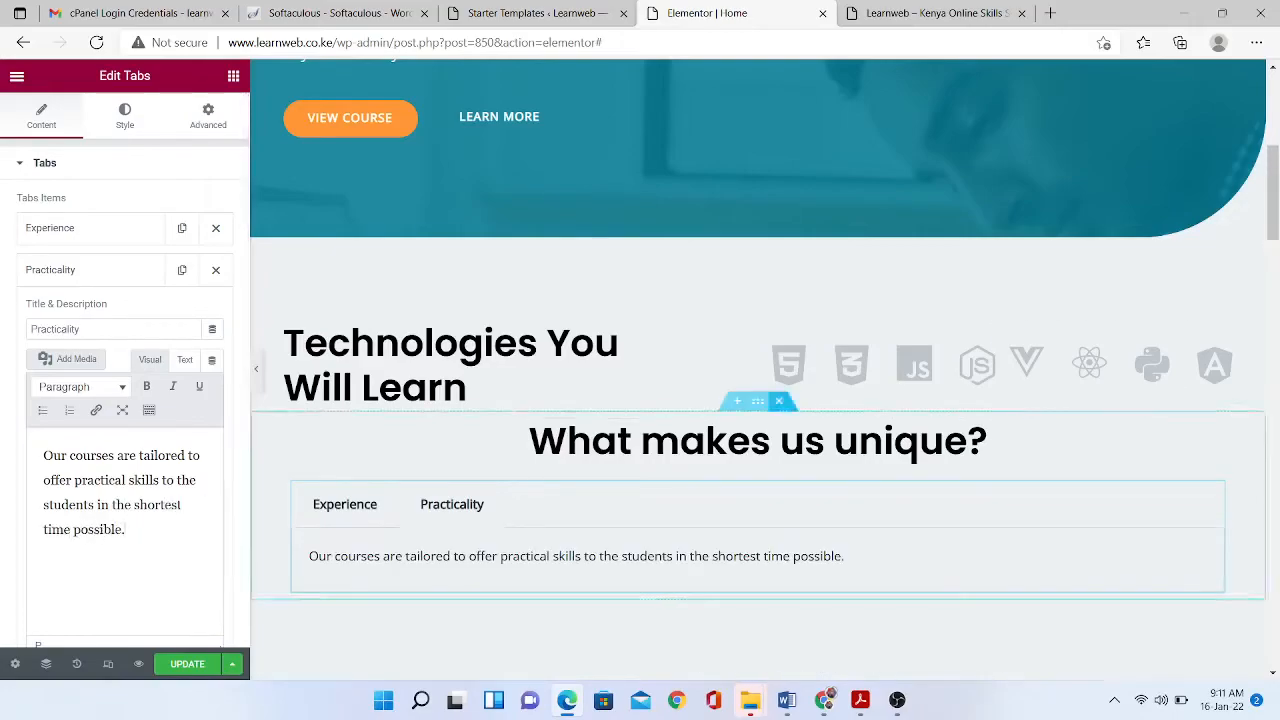
scroll(758, 400, down, 5)
scroll(758, 400, down, 2)
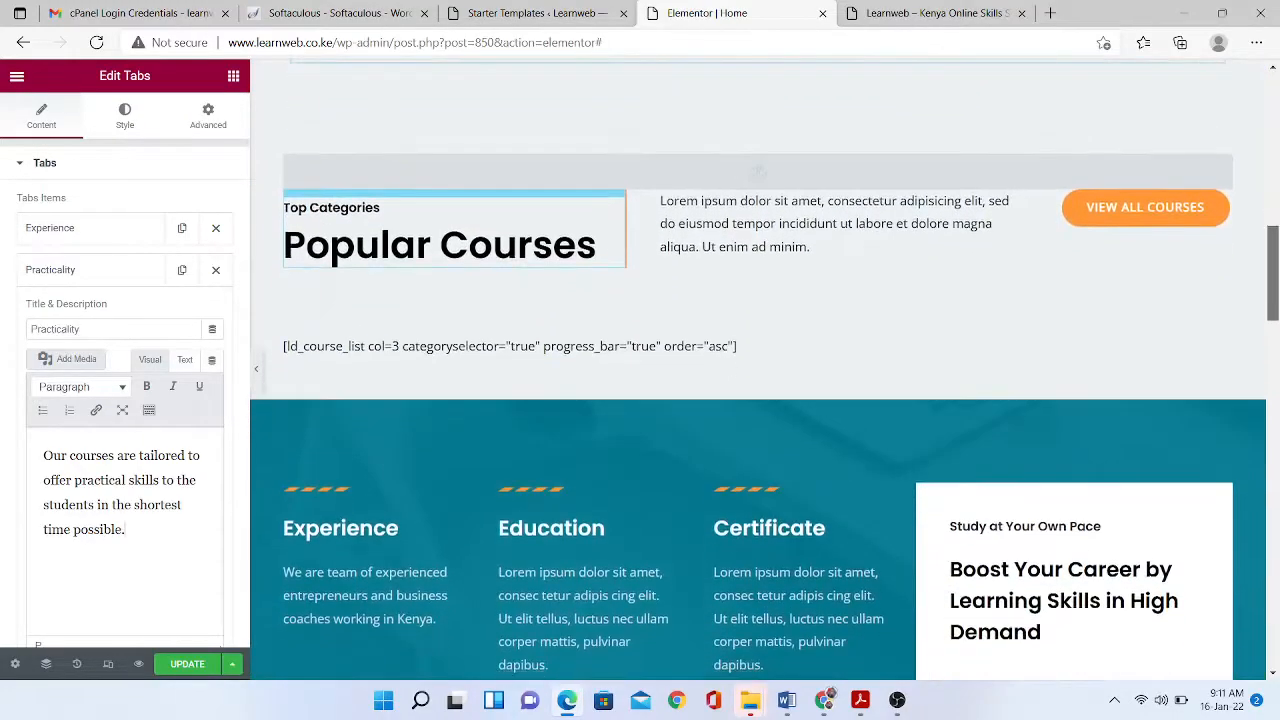
scroll(758, 400, up, 1)
- Delete the course-list shortcode widget, add a one-column section, and search widgets for 'image'
click(600, 332)
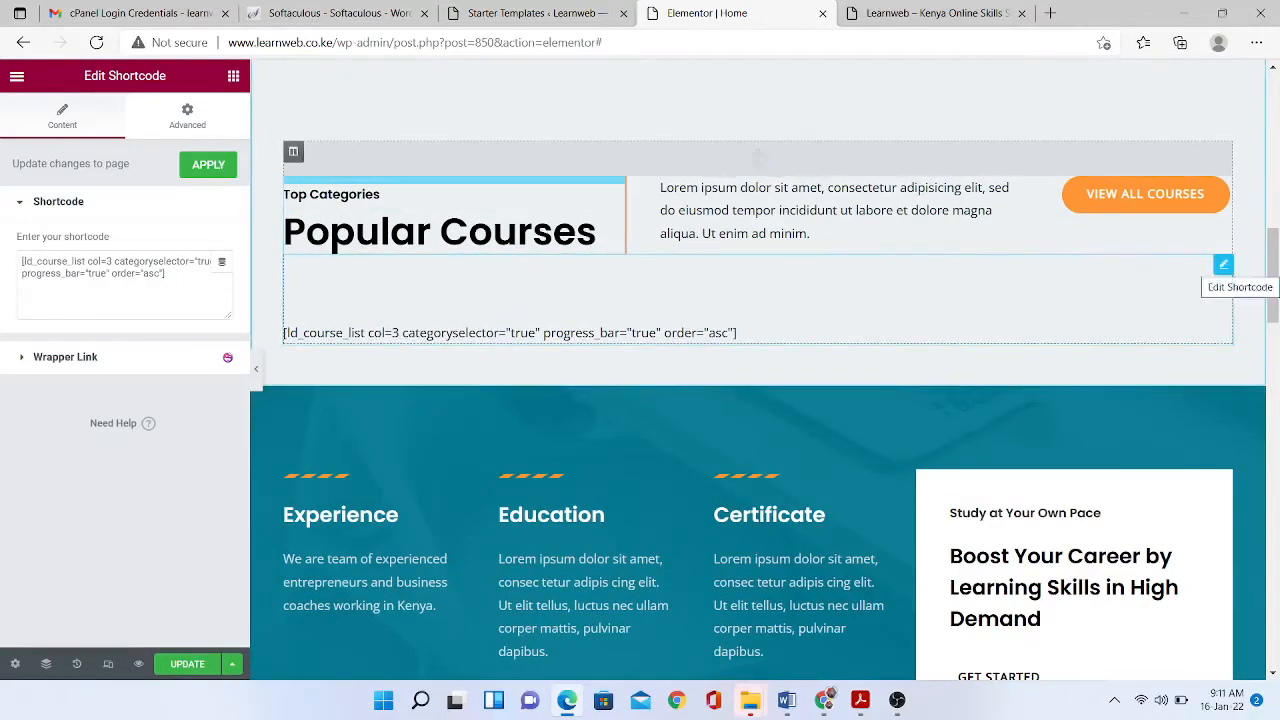
right_click(1223, 264)
click(1154, 503)
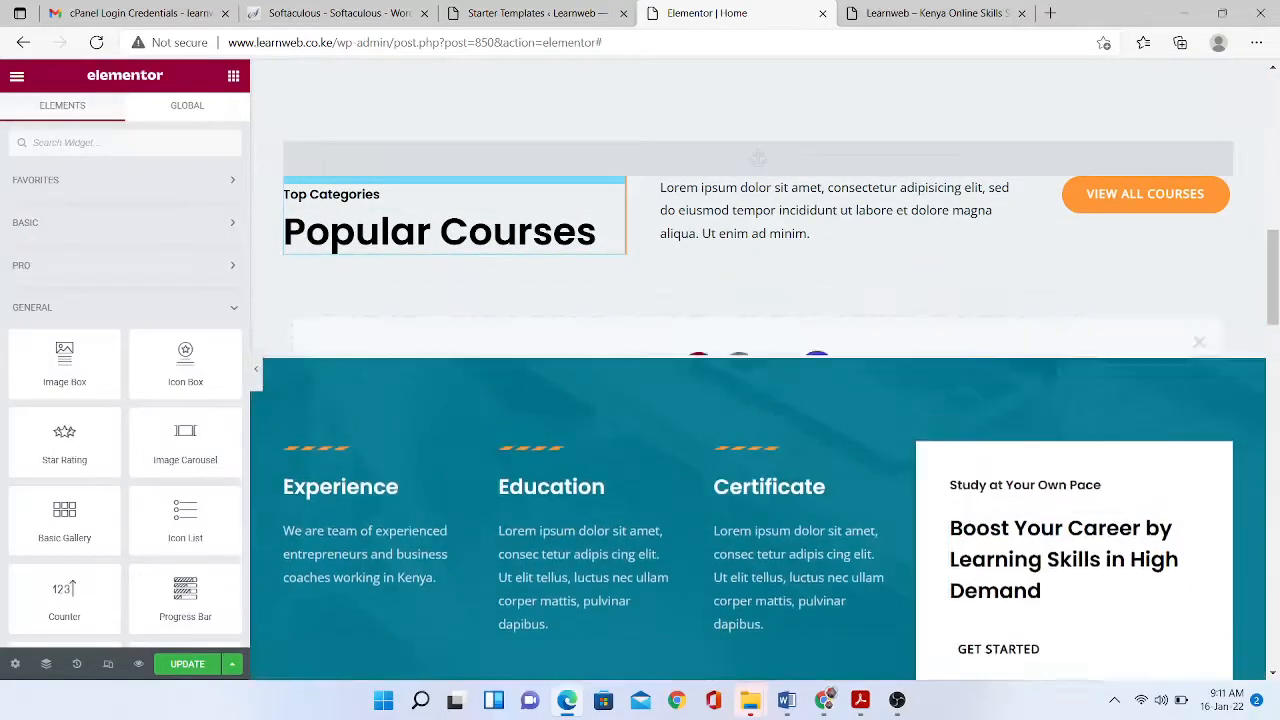
click(532, 415)
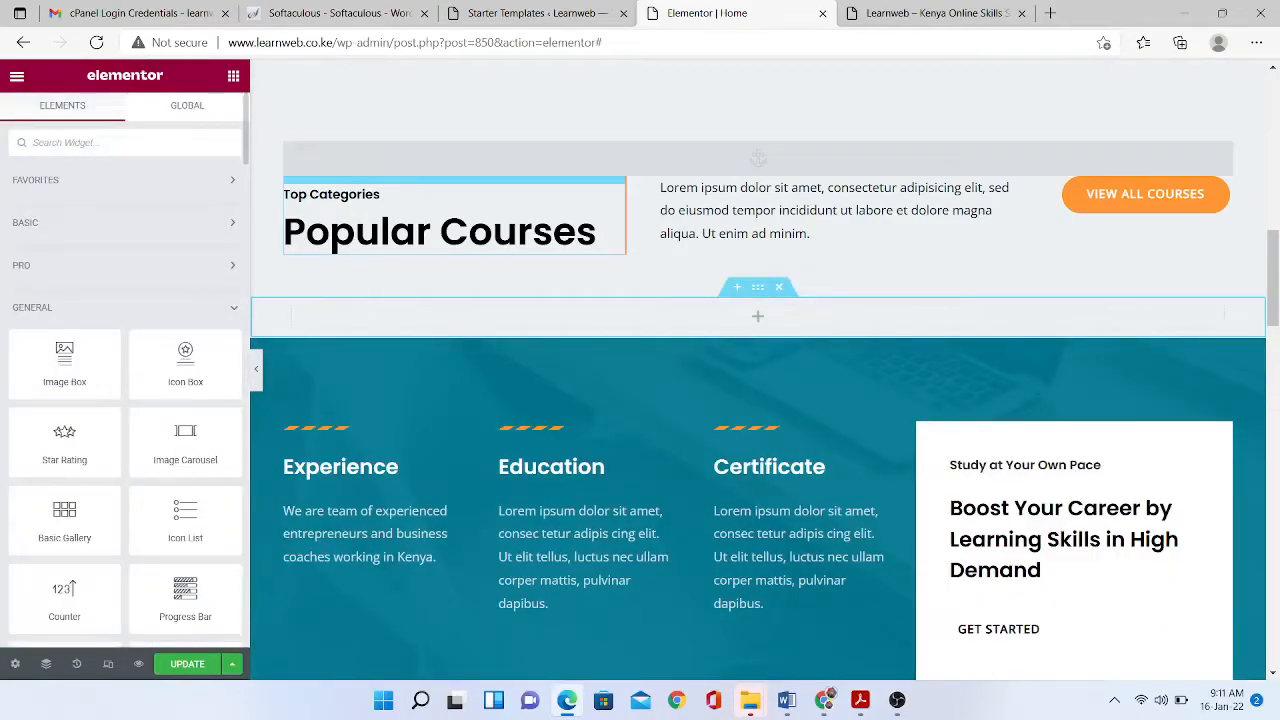
text(image)
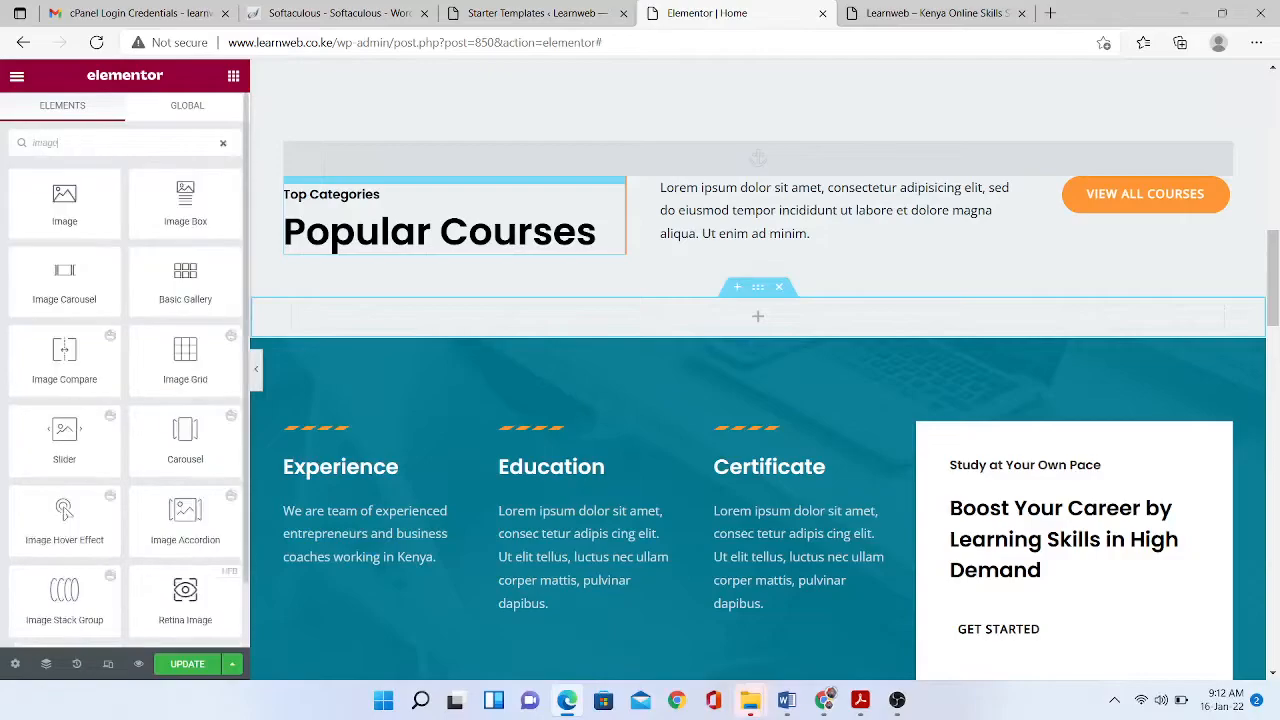
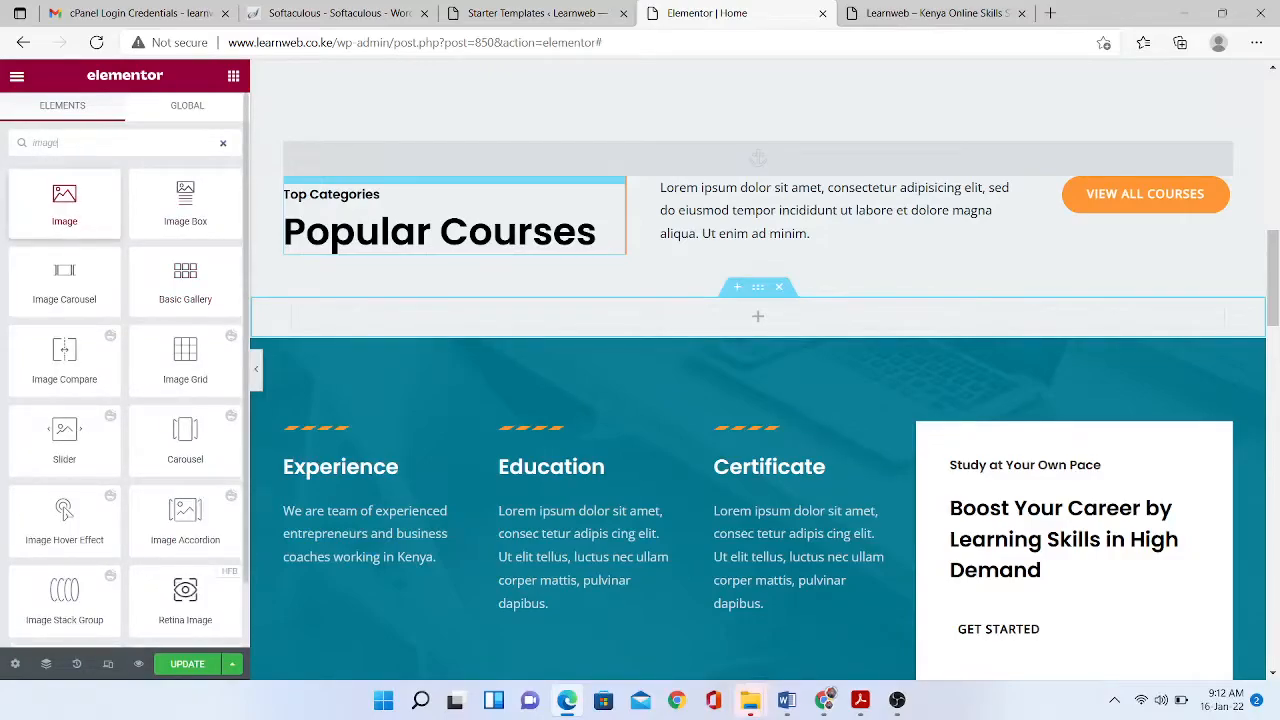
- Add an Image widget to the empty section and duplicate its column into four image columns
drag(64, 205, 720, 318)
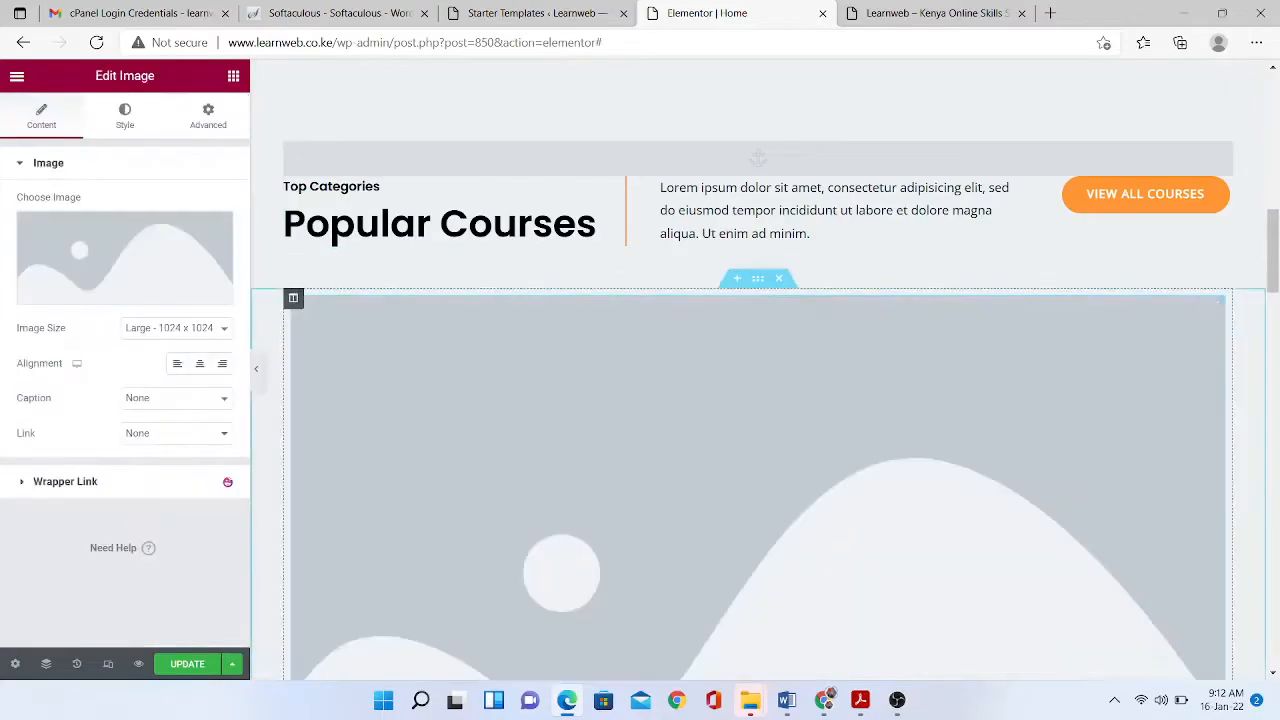
right_click(299, 299)
click(345, 336)
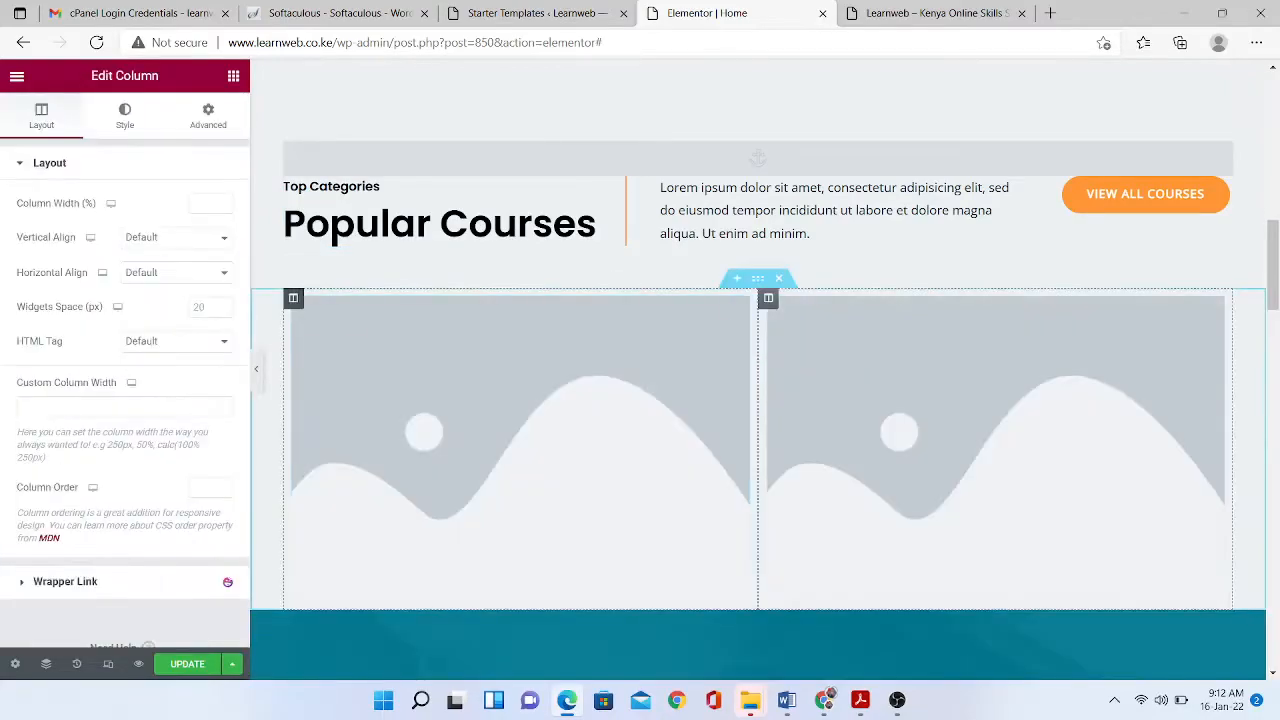
right_click(299, 300)
click(345, 337)
right_click(293, 300)
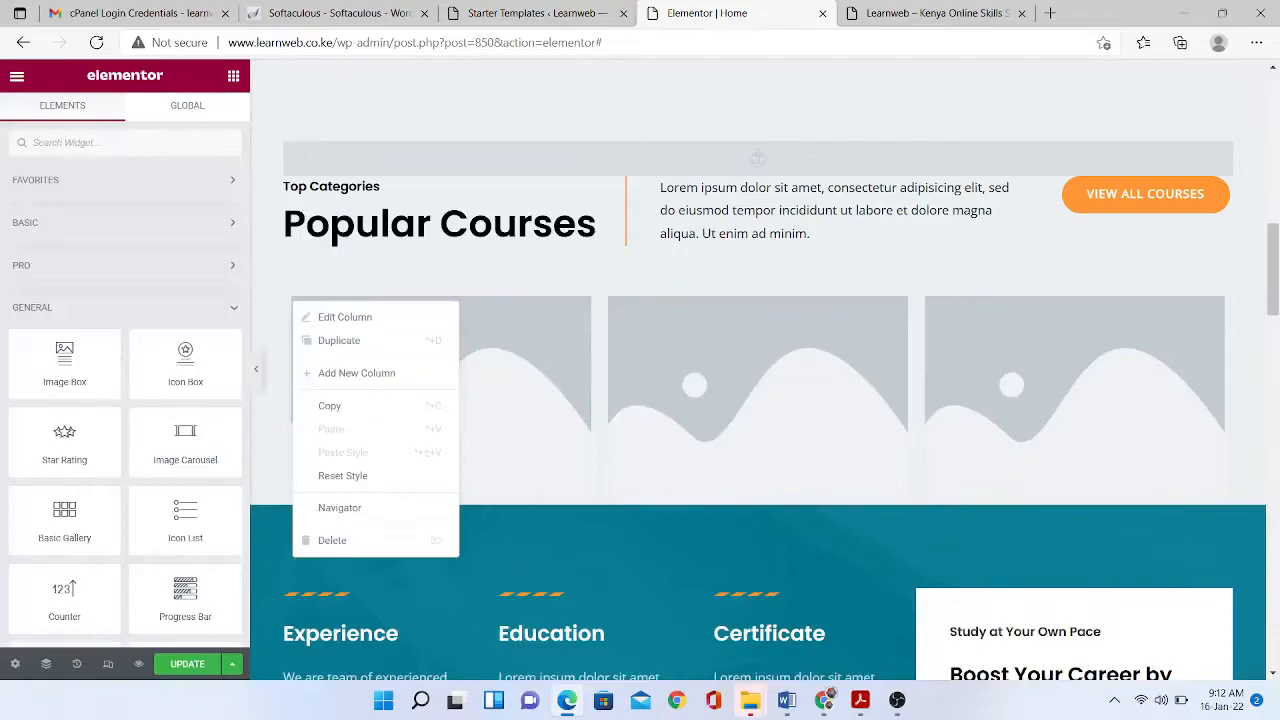
click(340, 337)
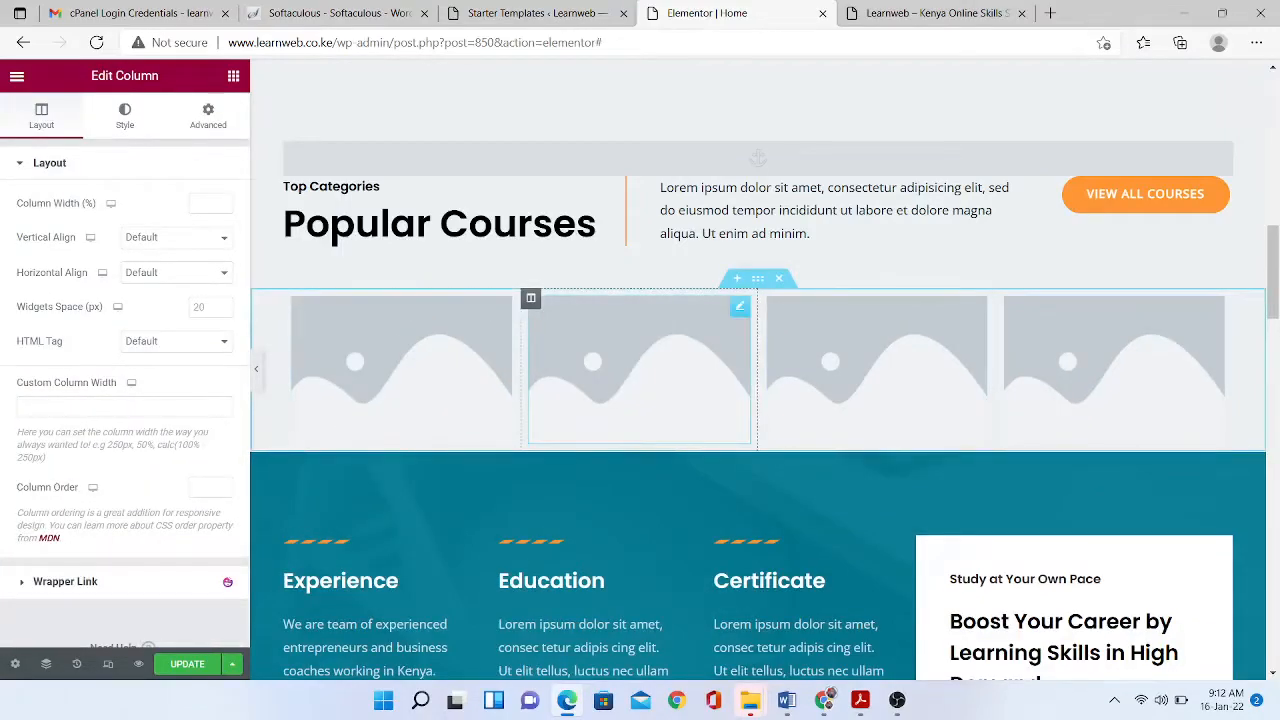
- Add a Button widget to the first image column and dismiss the icon library upgrade notice
click(233, 76)
text(butt)
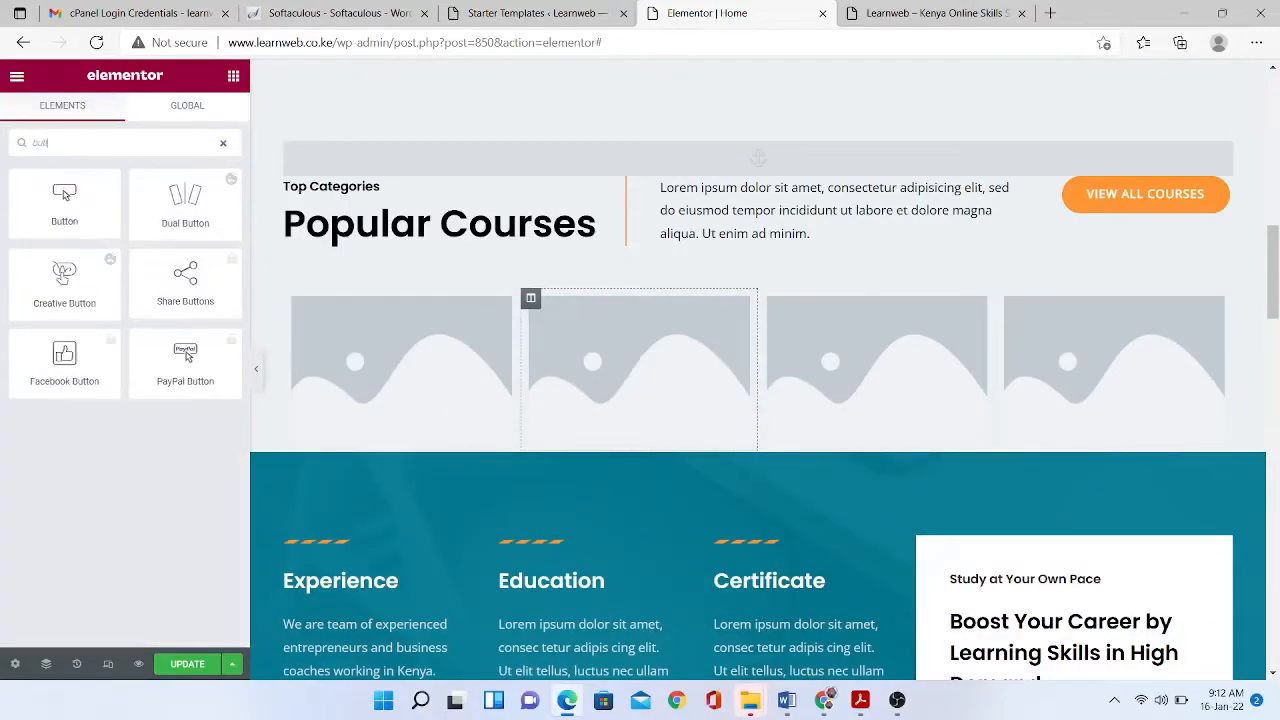
drag(64, 205, 380, 425)
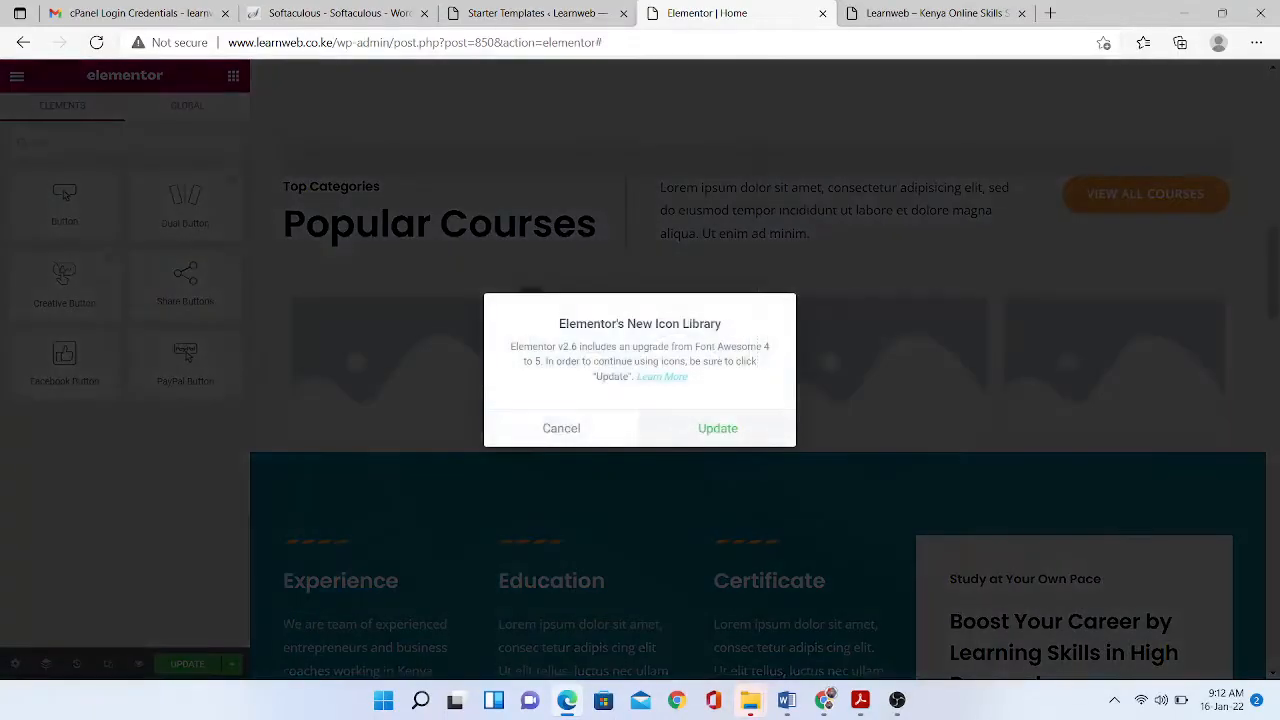
click(575, 429)
- Choose Business-Founders-Training.jpg from the media library for the first image placeholder
click(402, 371)
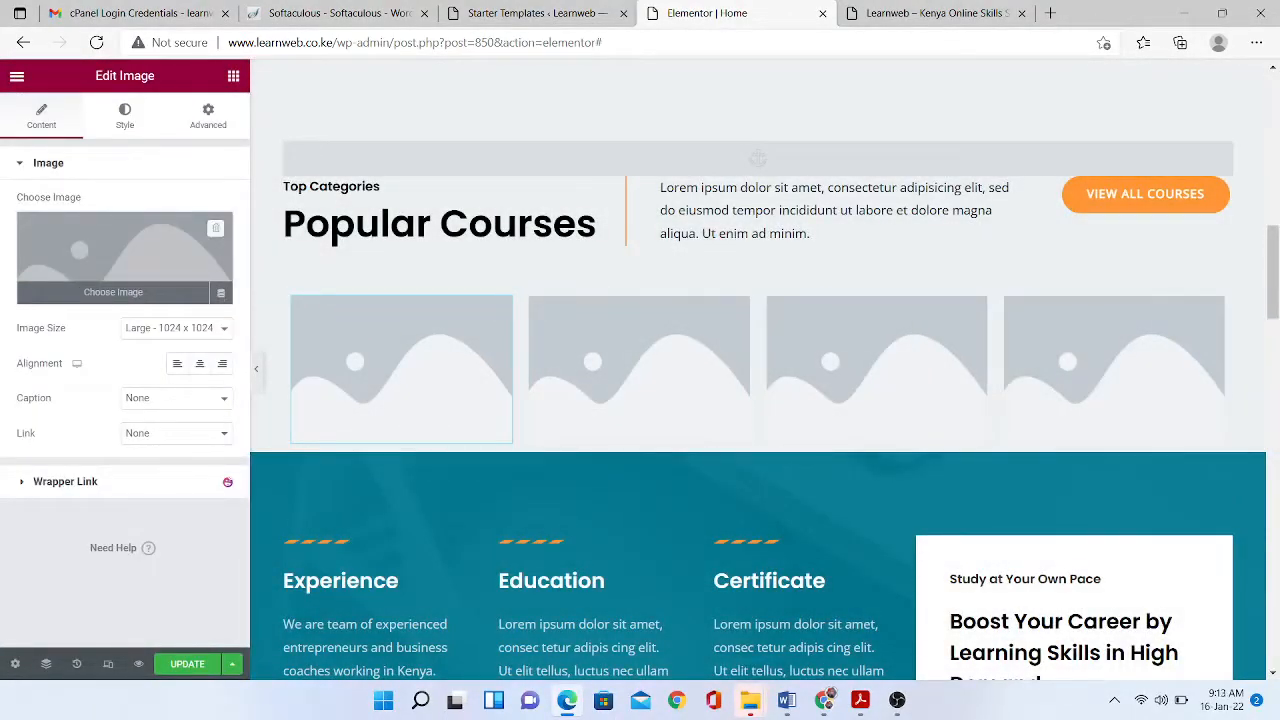
click(113, 258)
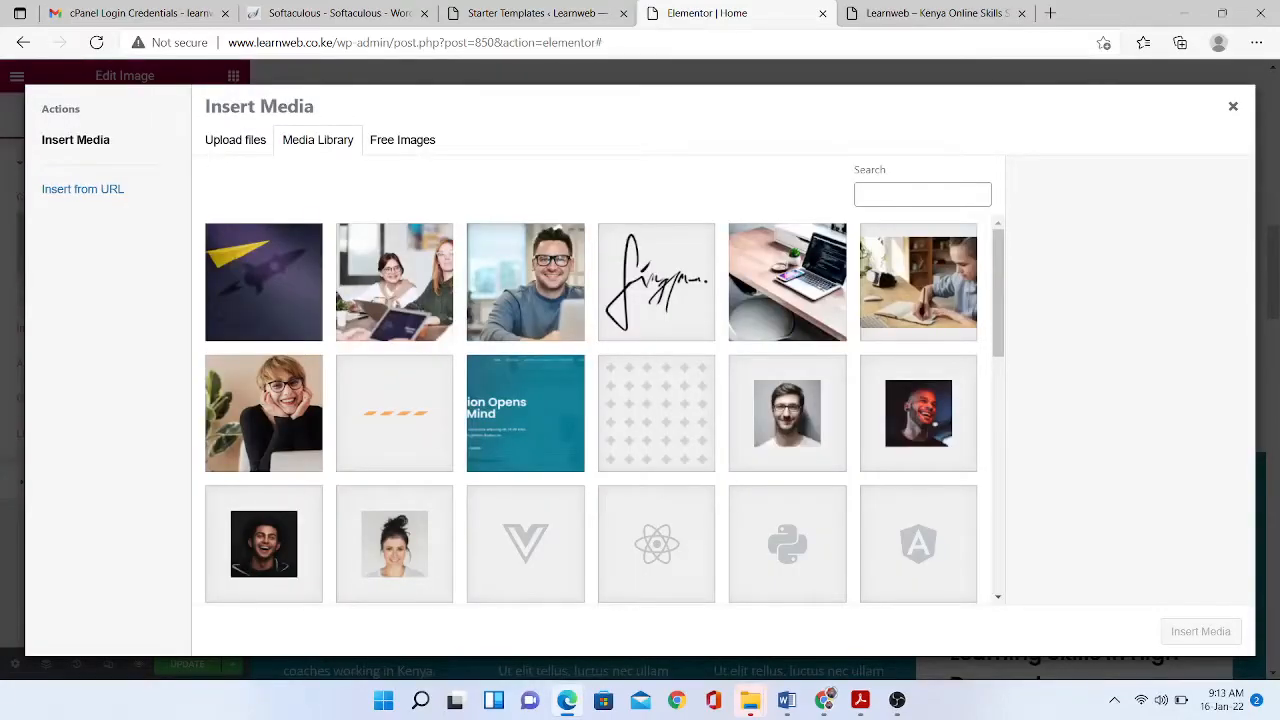
click(264, 282)
- Switch to Canva in the other browser and start a new design
mouse_move(824, 700)
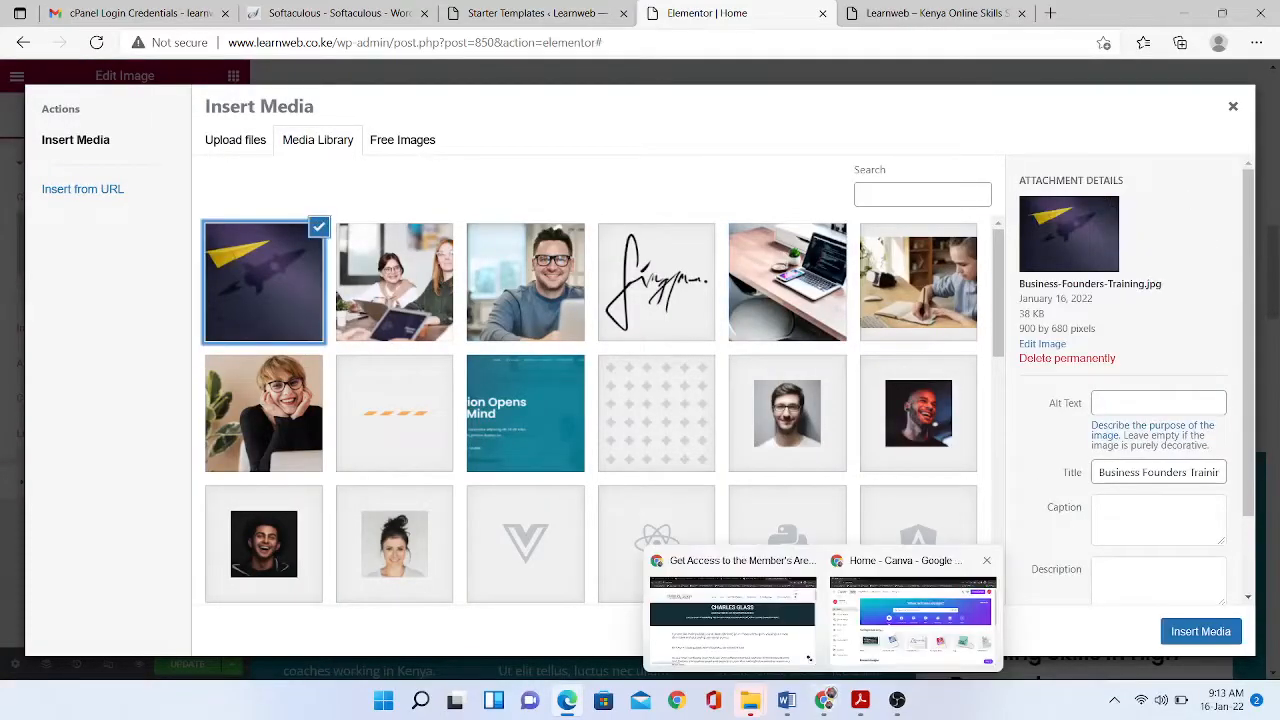
click(914, 612)
click(1135, 116)
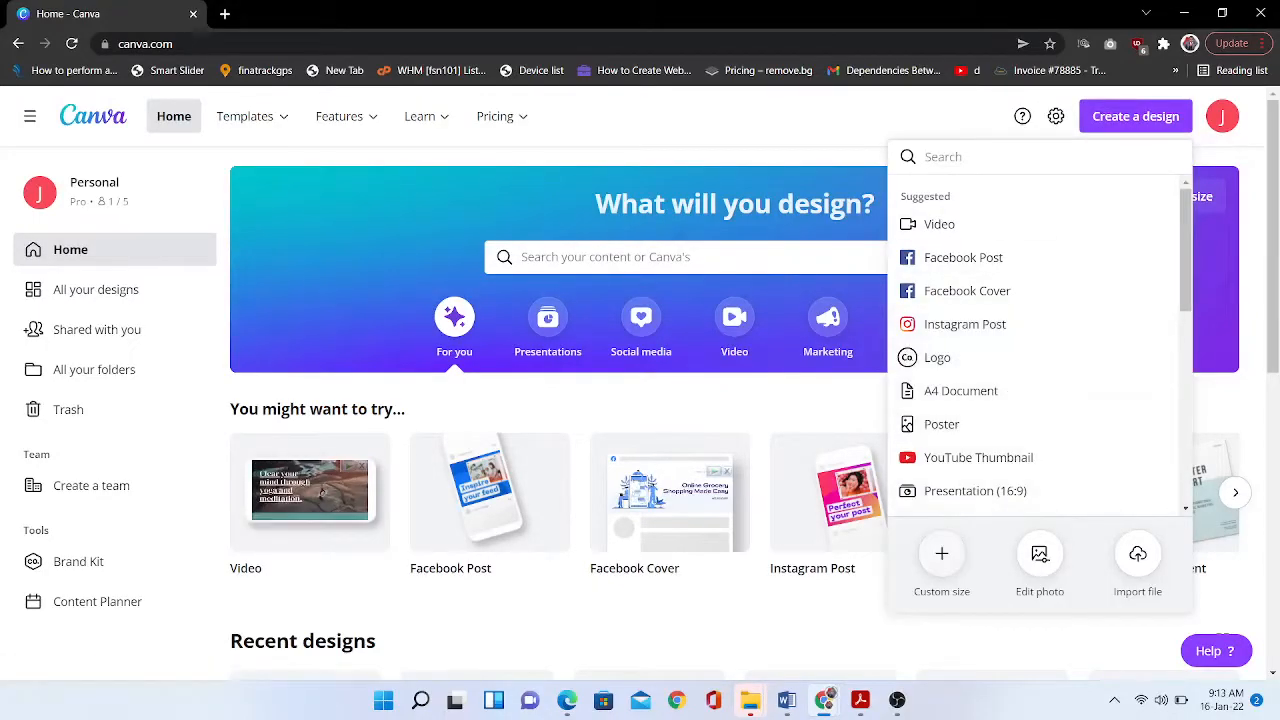
- Create a custom-size 1024×1024 px Canva design
click(941, 553)
text(10241024)
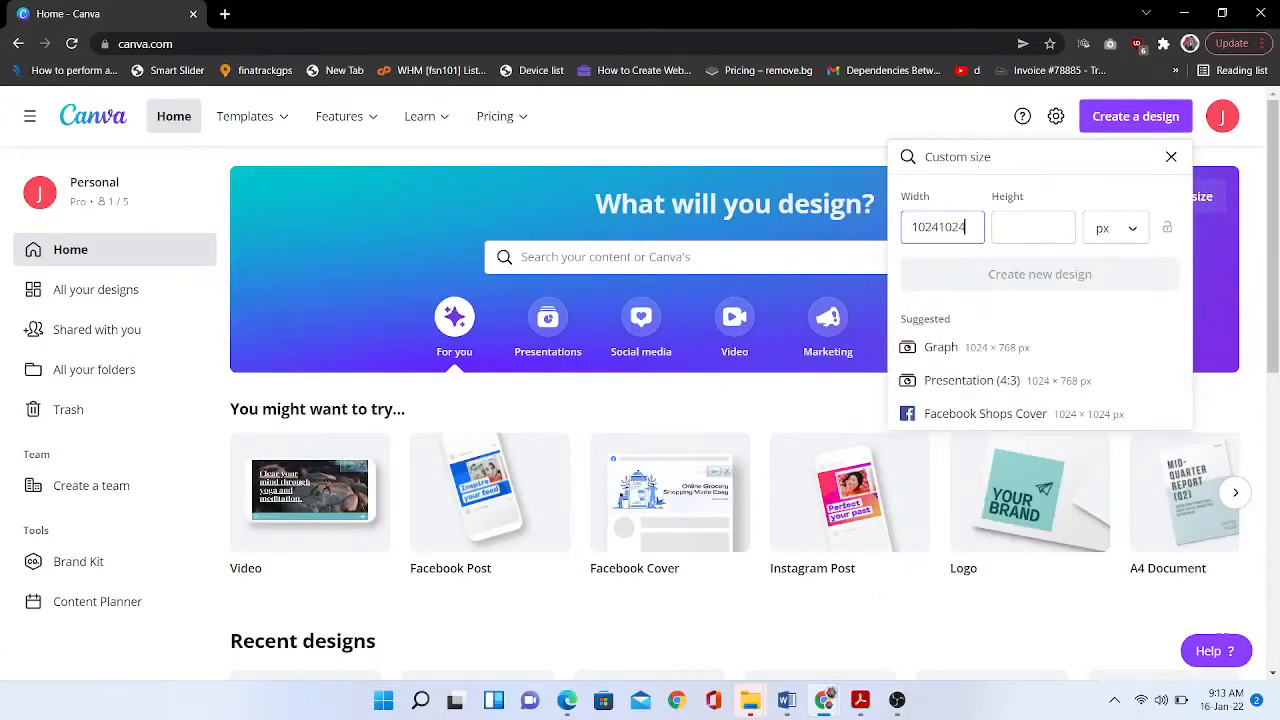
key(BackSpace)
key(BackSpace)
key(BackSpace)
key(BackSpace)
click(1033, 227)
text(1024)
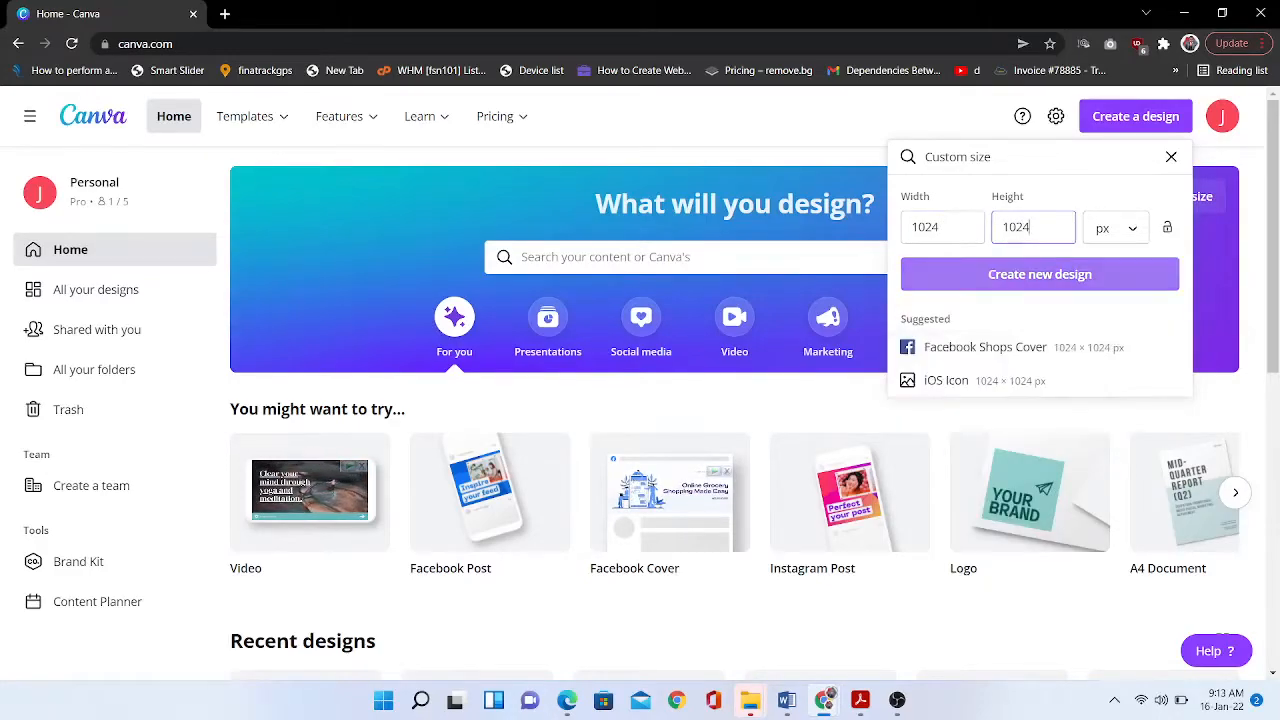
key(Return)
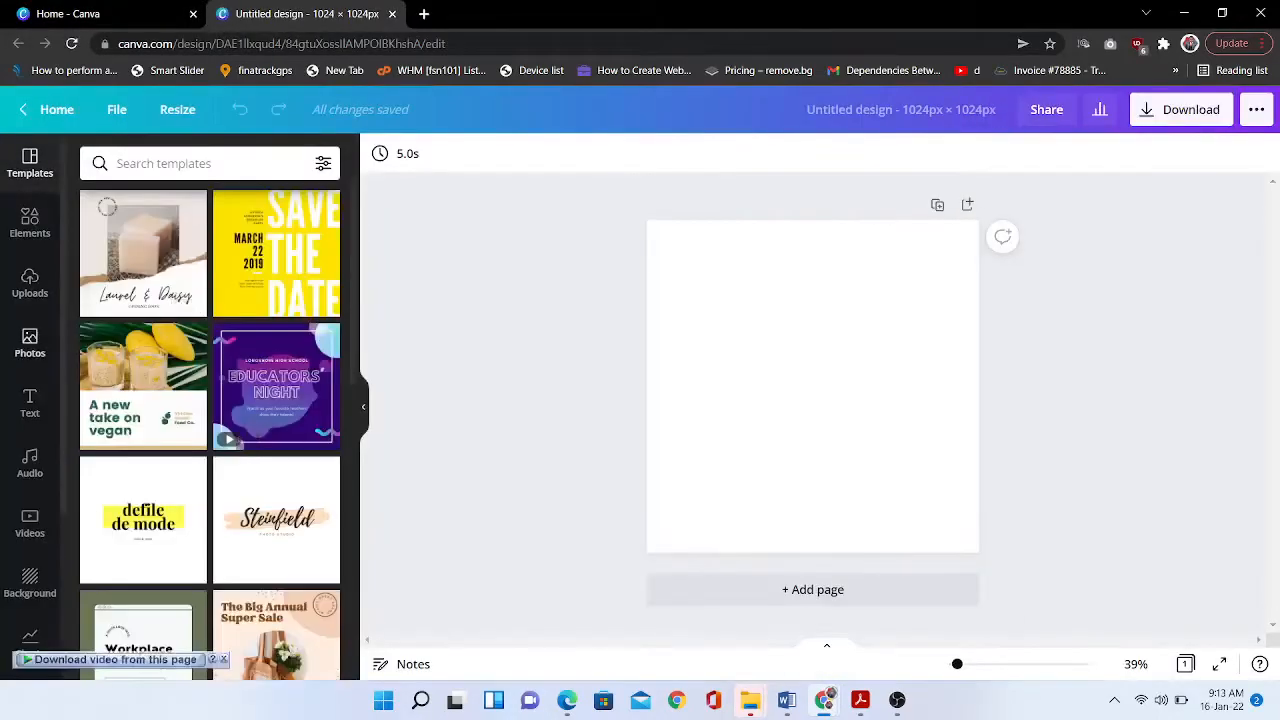
- Fill the page with a stock photo found by searching 'WEB DESIGN'
click(30, 343)
click(180, 163)
text(WEB DESIGN)
key(Return)
drag(289, 380, 660, 370)
- Add an enlarged LEARNWEB label at bottom-right with yellow background, in Neue Einstellung Bold
click(30, 403)
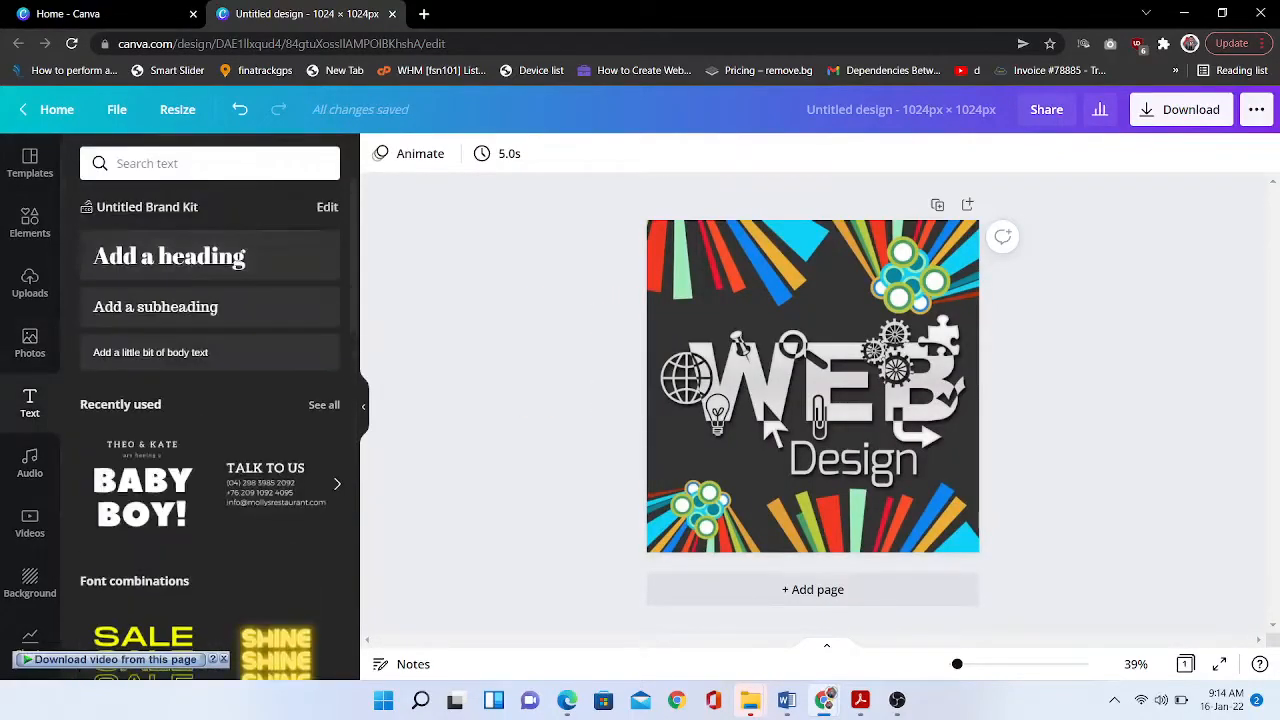
click(155, 306)
drag(789, 383, 699, 363)
drag(768, 378, 904, 532)
click(868, 153)
click(292, 477)
click(868, 153)
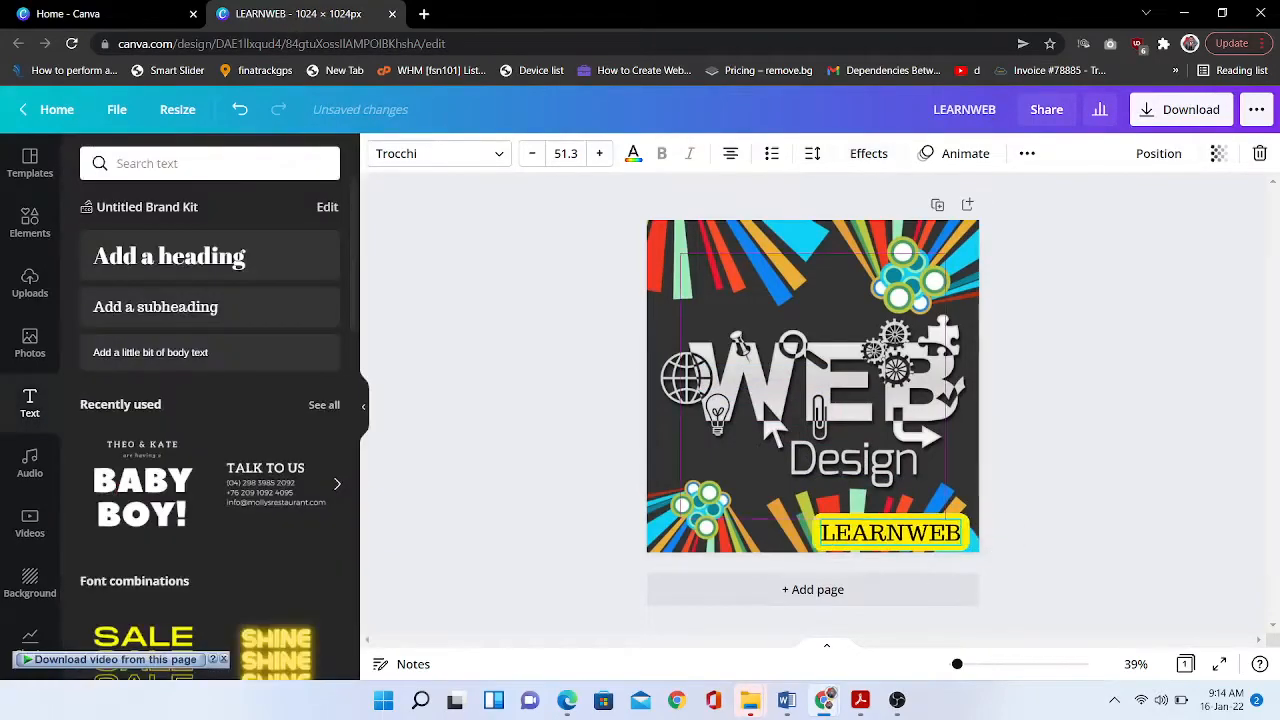
click(440, 153)
click(151, 270)
drag(891, 534, 899, 521)
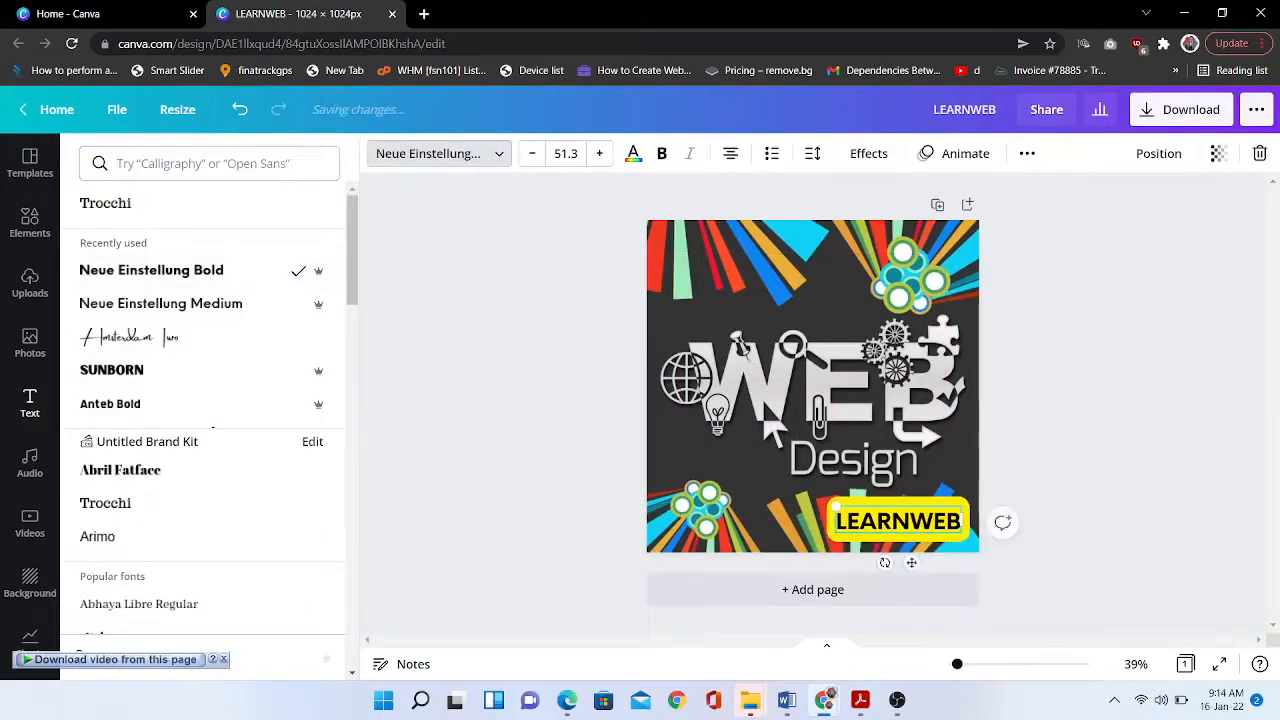
click(1100, 430)
- Download the web design version as a JPG
click(1180, 109)
click(1128, 223)
click(1023, 274)
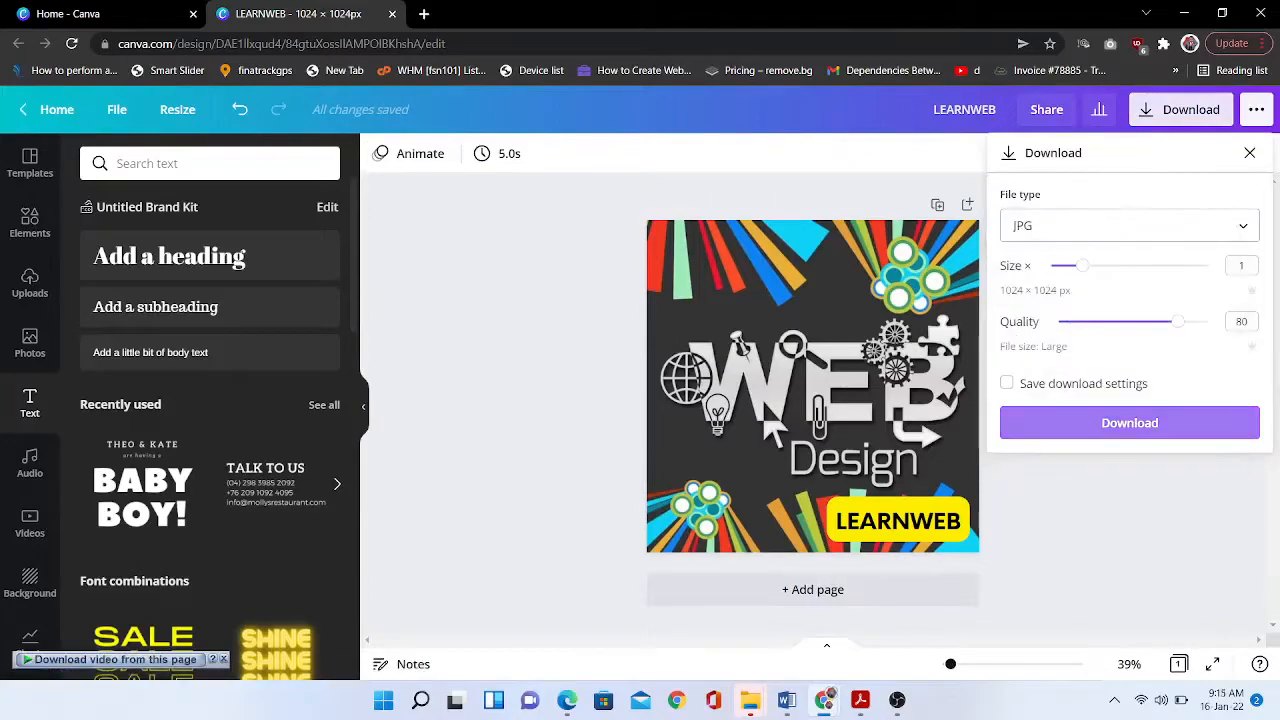
click(1128, 423)
- Replace the background with a 'DIGITAL MARKETING' stock photo and adjust its crop
click(30, 340)
click(186, 163)
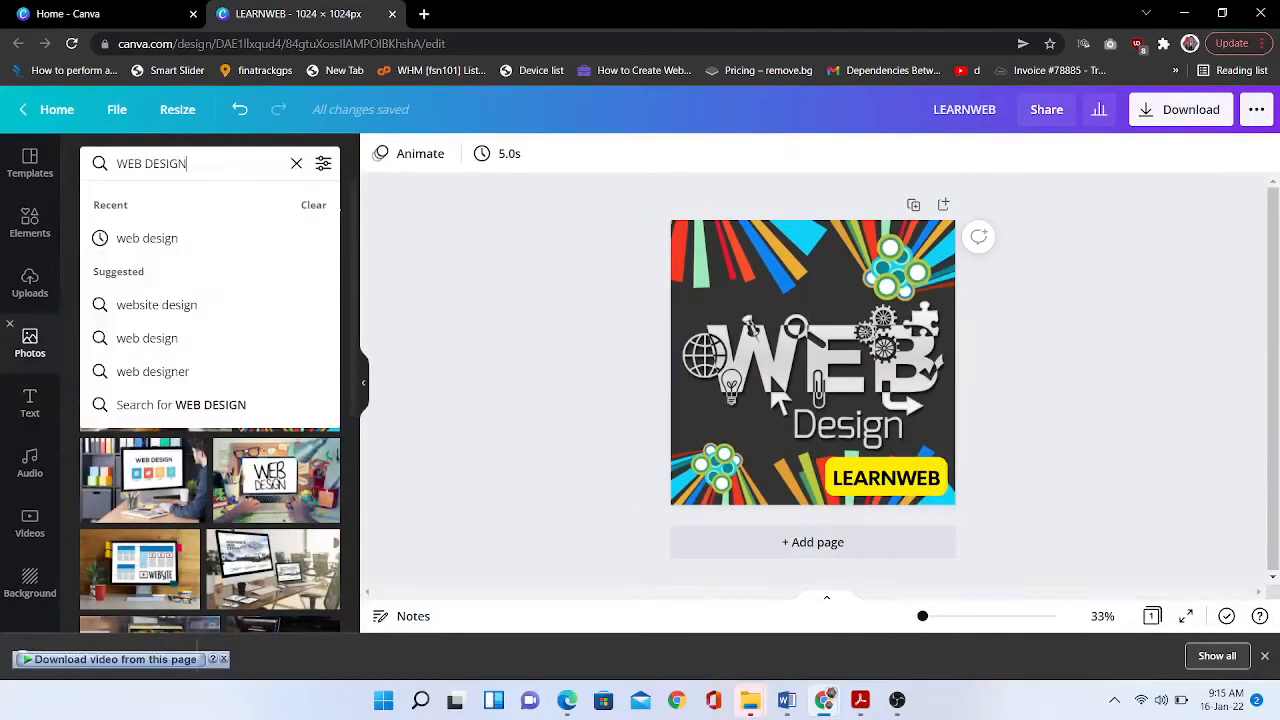
text(DIGITAL MARKETING)
key(Return)
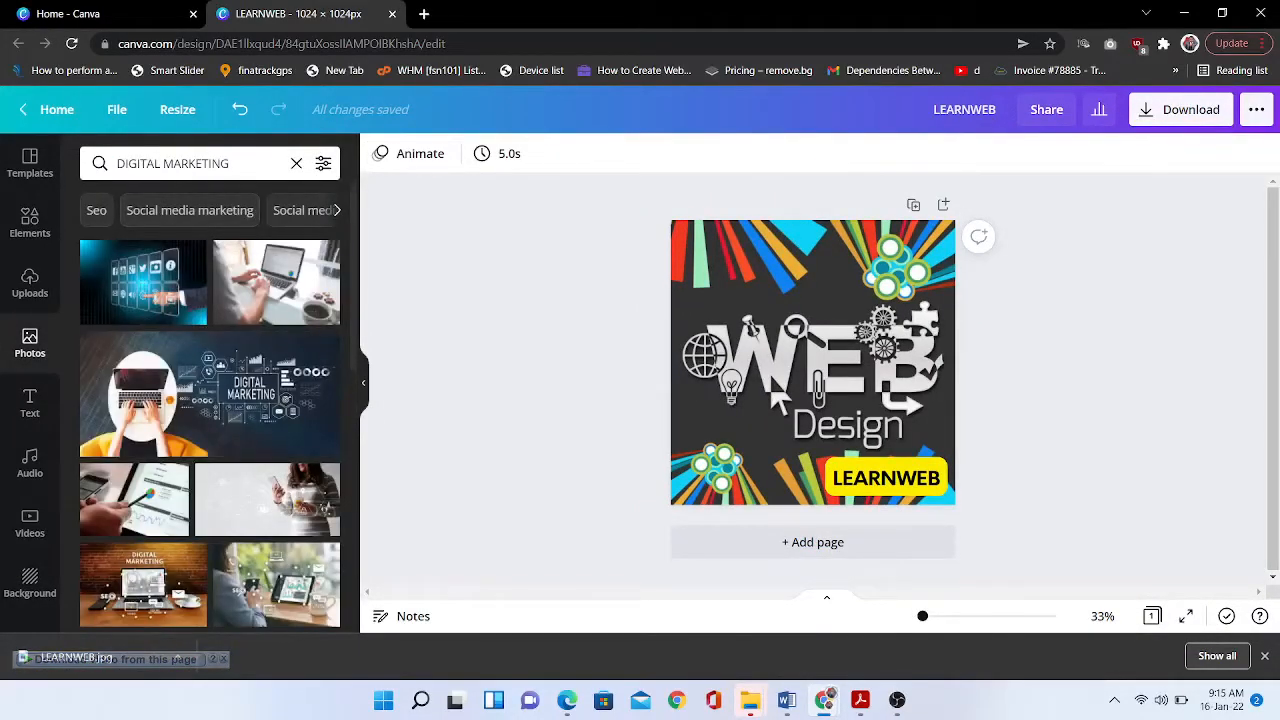
drag(143, 585, 800, 360)
click(886, 478)
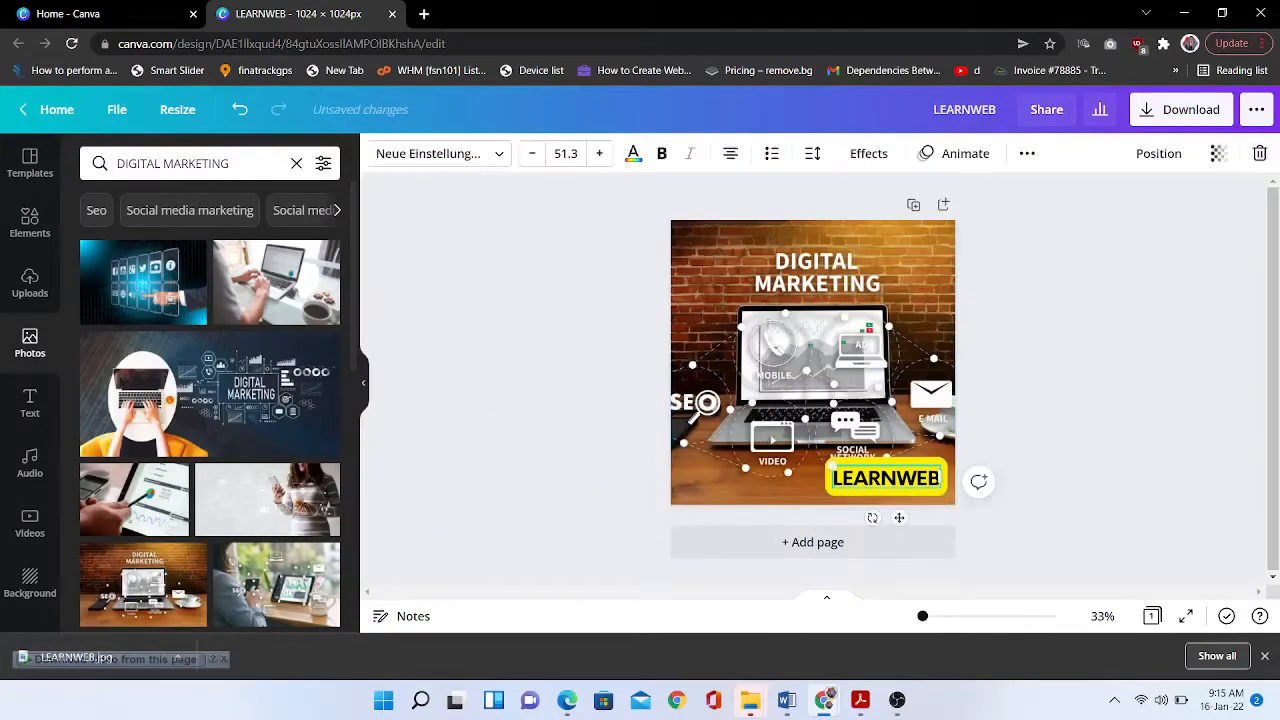
double_click(812, 362)
click(400, 153)
- Download the digital marketing version as a JPG
click(1180, 110)
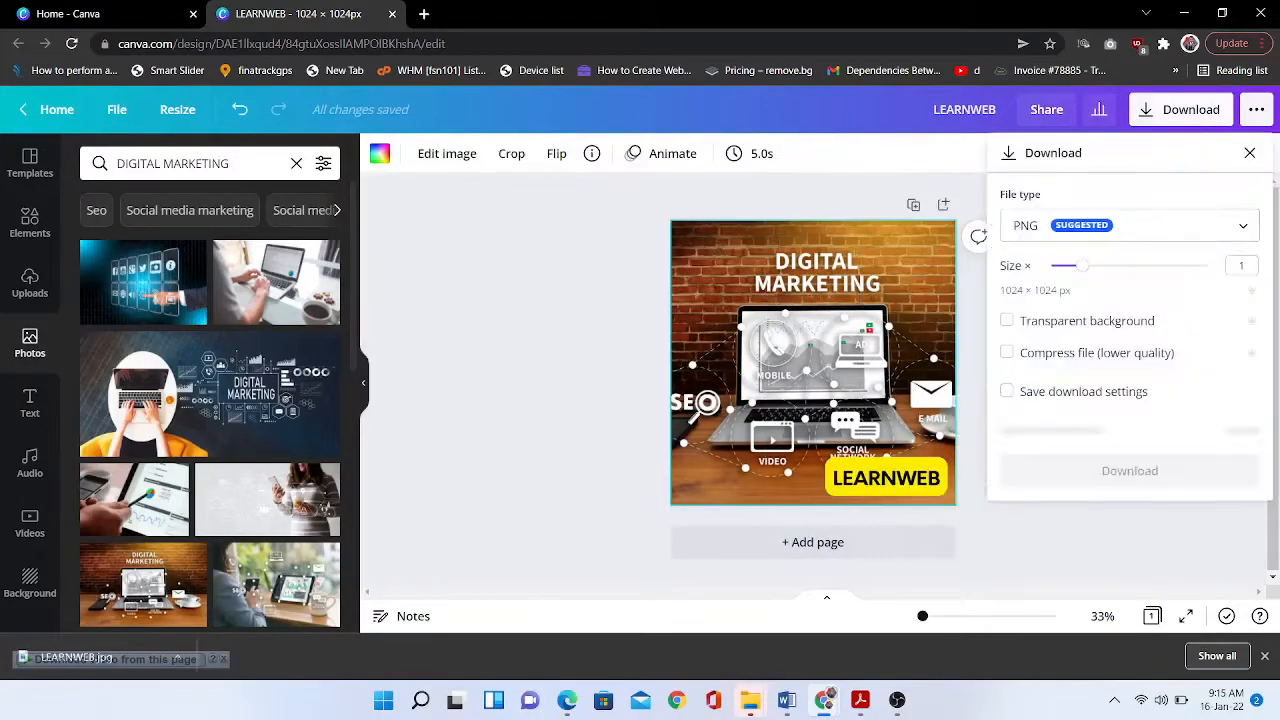
click(1130, 225)
click(1060, 281)
click(1130, 431)
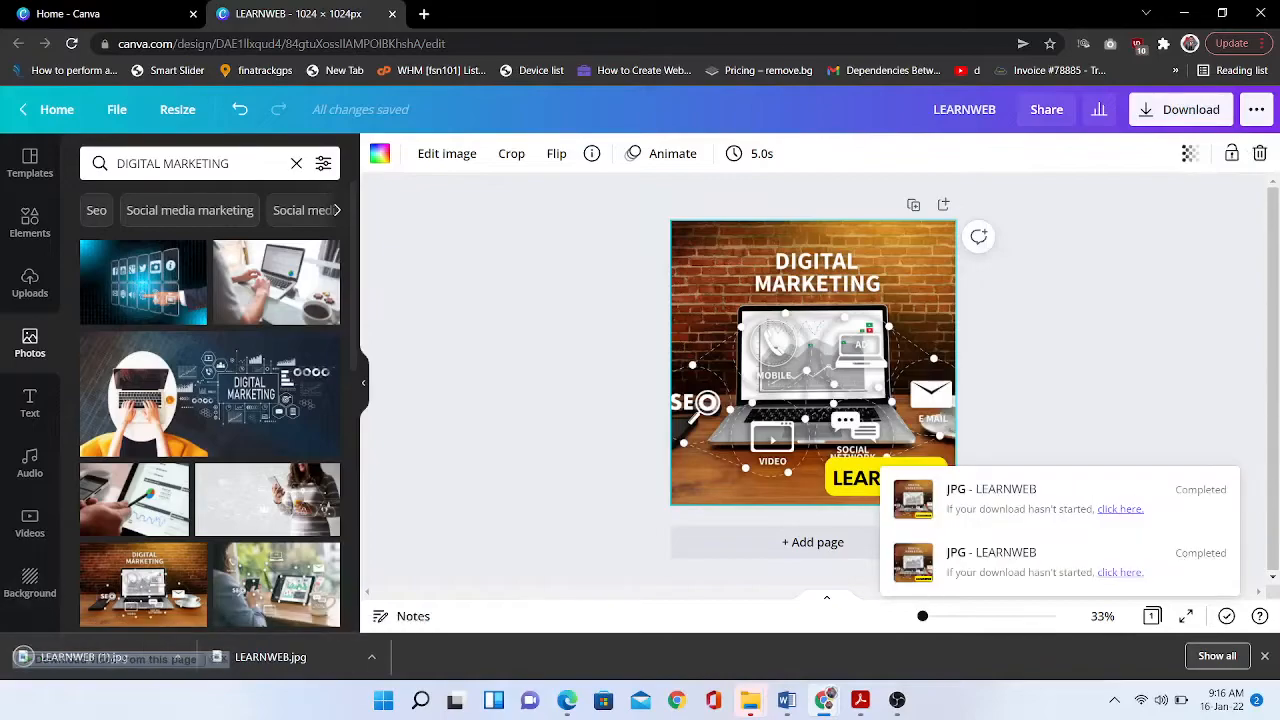
- Try accounting photos, then make a FINANCE calculator-and-dollars photo the background
triple_click(172, 163)
text(ACCOUNTING)
key(Return)
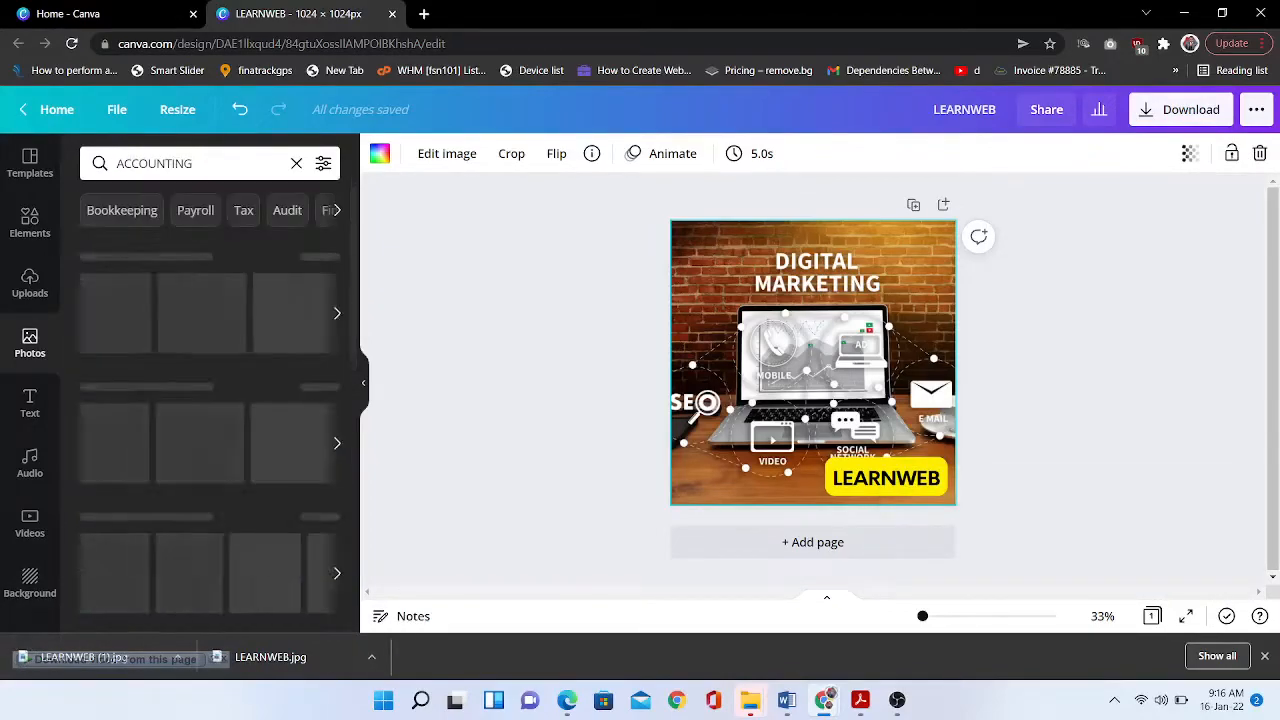
drag(276, 538, 770, 400)
drag(281, 279, 760, 450)
click(330, 210)
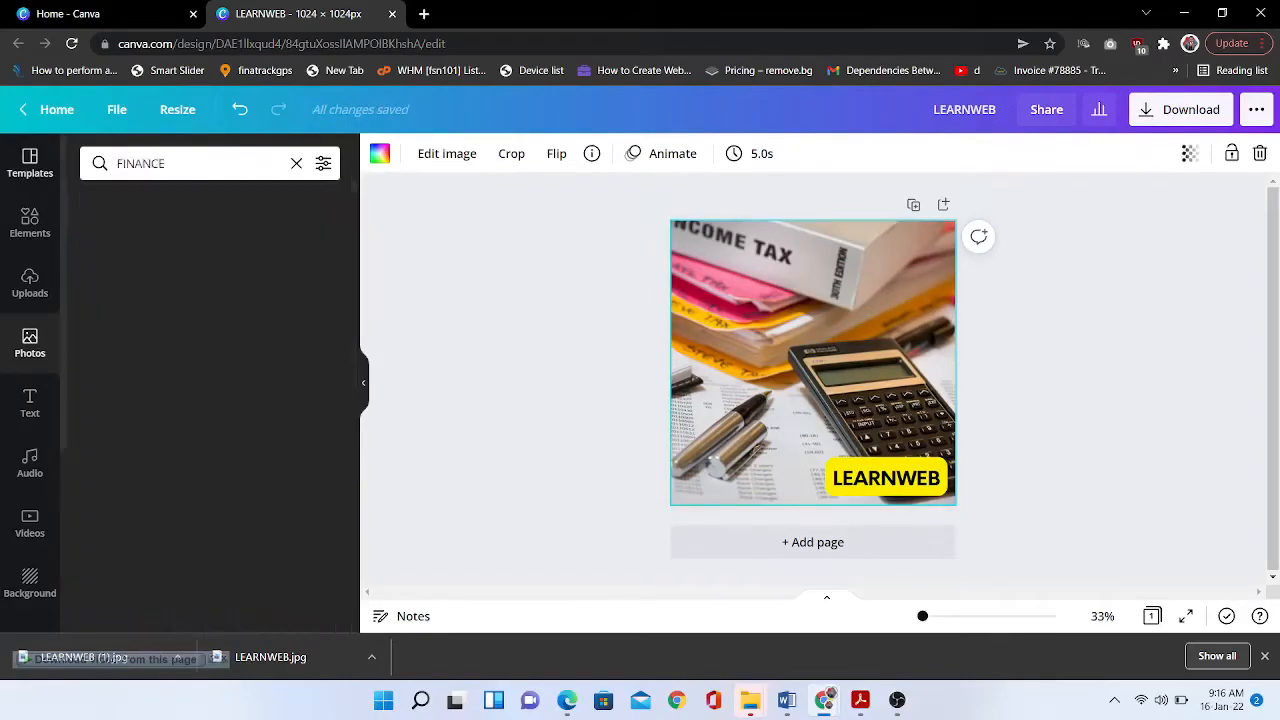
drag(143, 556, 790, 380)
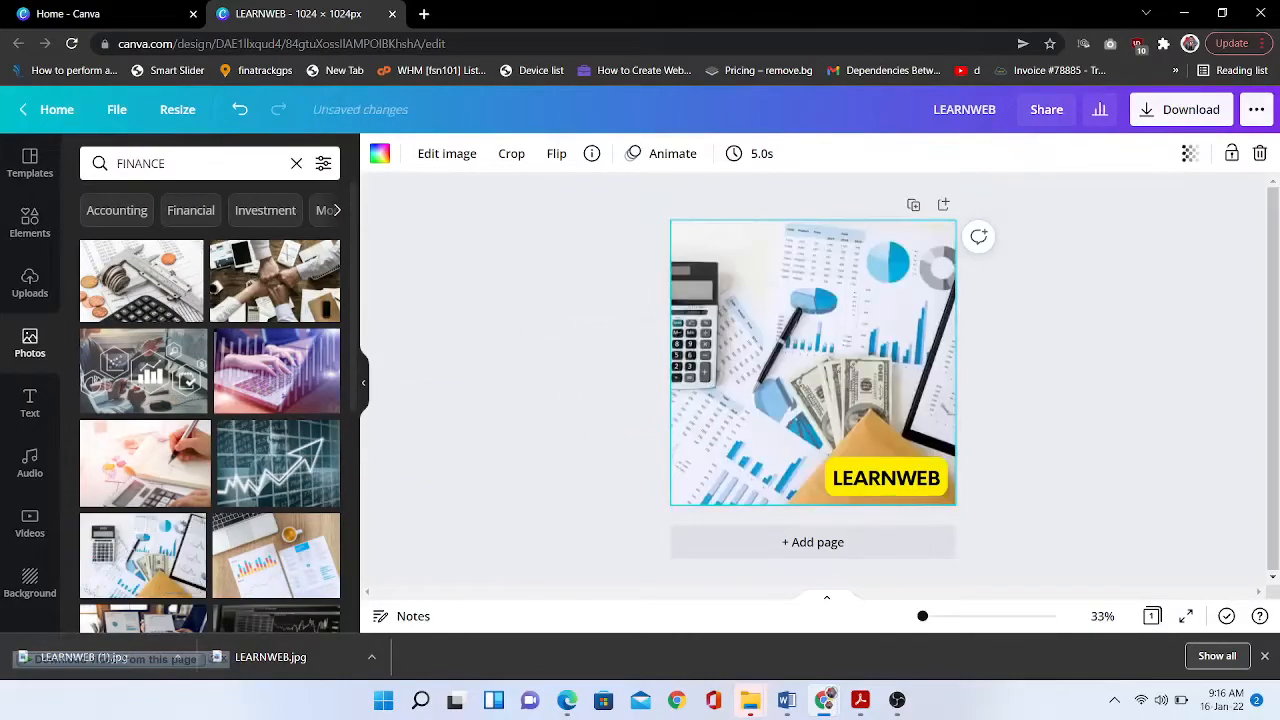
- Download the finance version as a JPG
click(1181, 110)
click(1125, 225)
click(1110, 270)
click(1129, 422)
- Swap in a 'VIDEO' woman-with-camera photo and download that version as a JPG
click(195, 163)
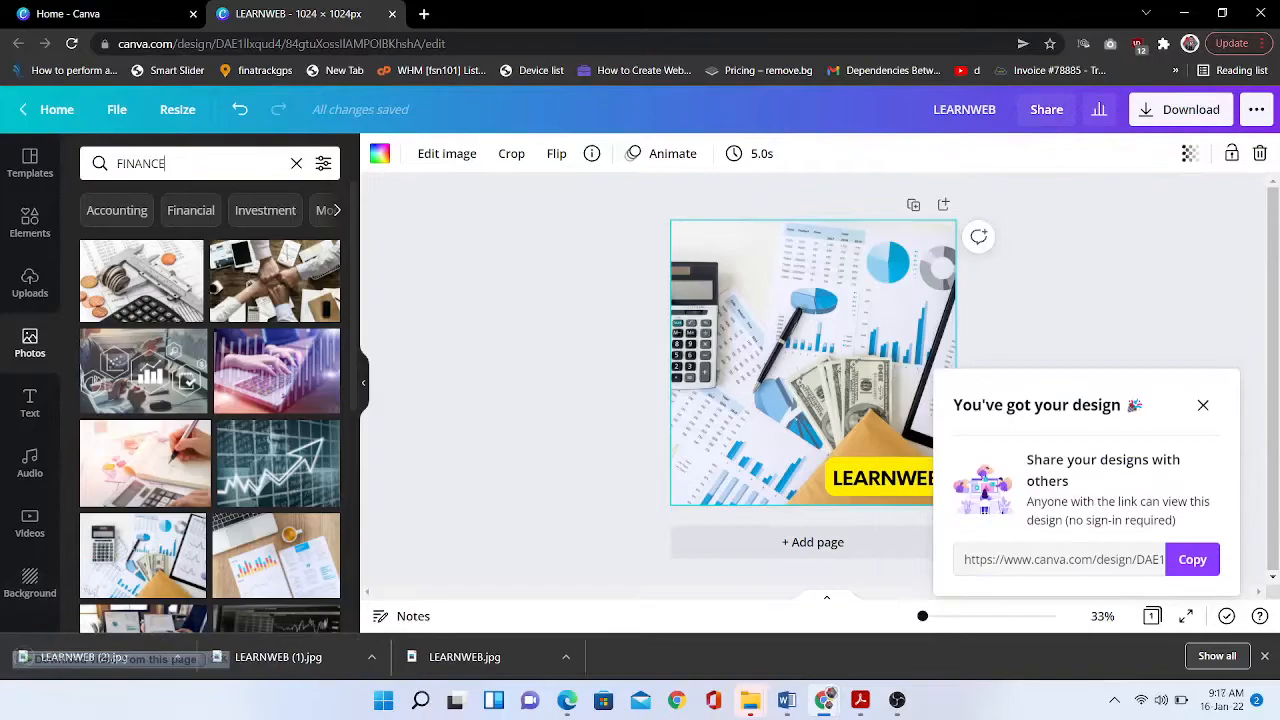
key(ctrl+a)
text(VIDEO)
key(Return)
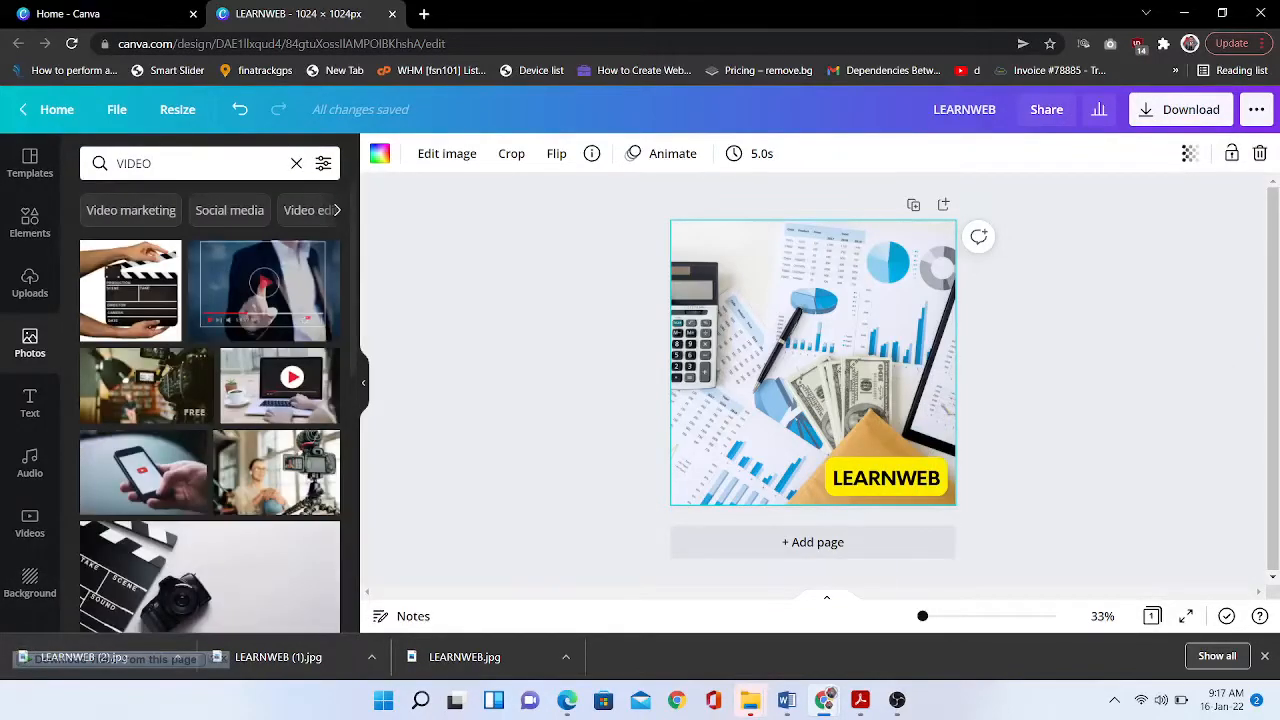
drag(276, 472, 760, 400)
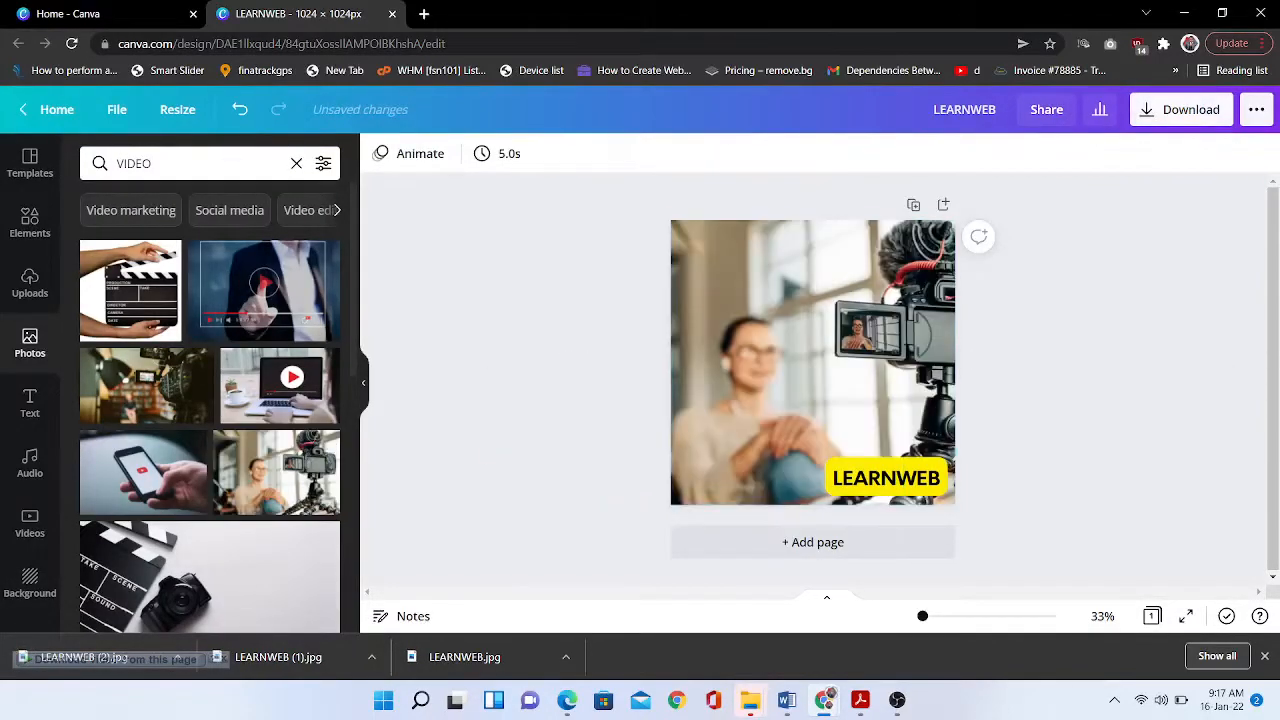
click(1181, 110)
click(1125, 225)
click(1110, 272)
click(1125, 428)
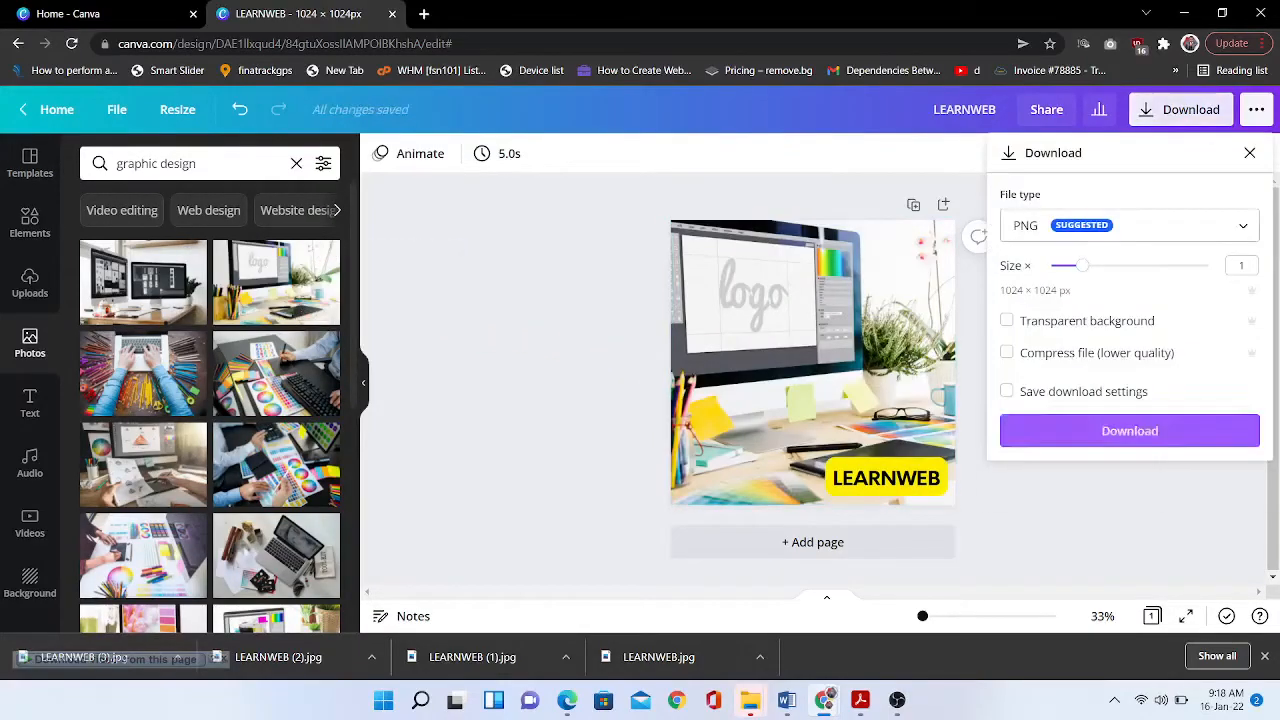
- Download the graphic design version as a JPG and begin uploading images to WordPress
click(1130, 225)
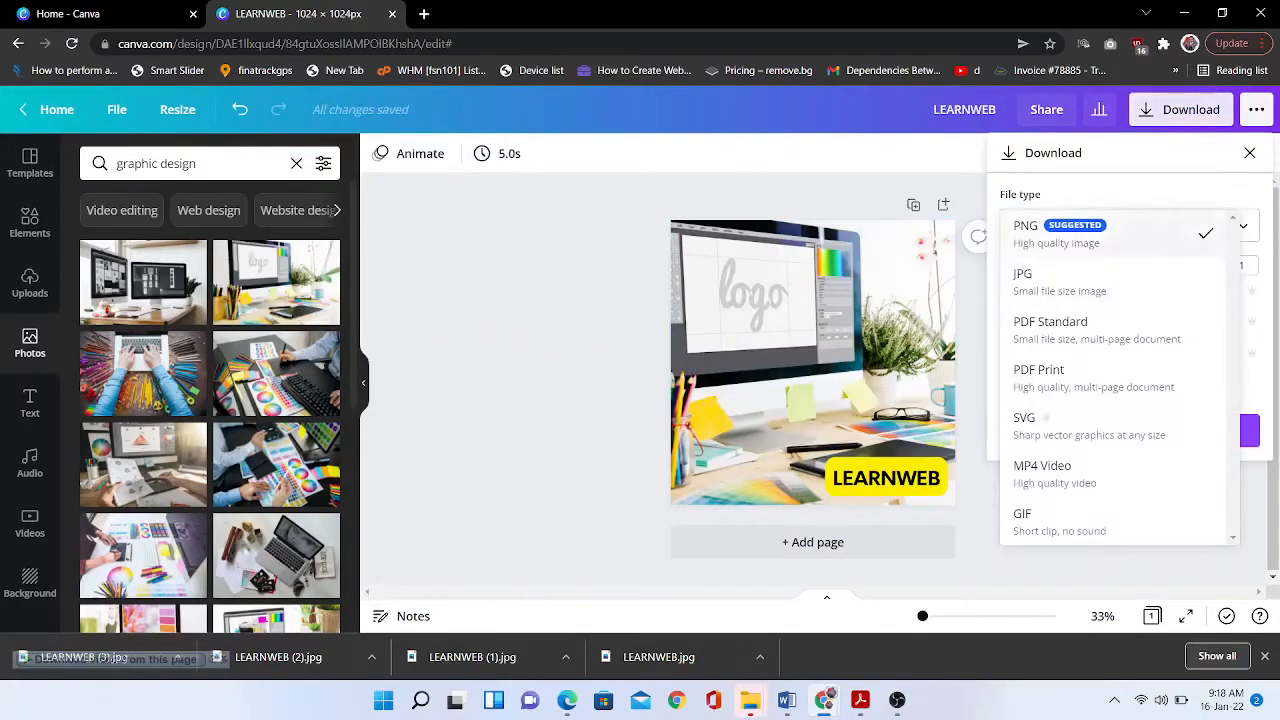
click(1062, 280)
click(1130, 431)
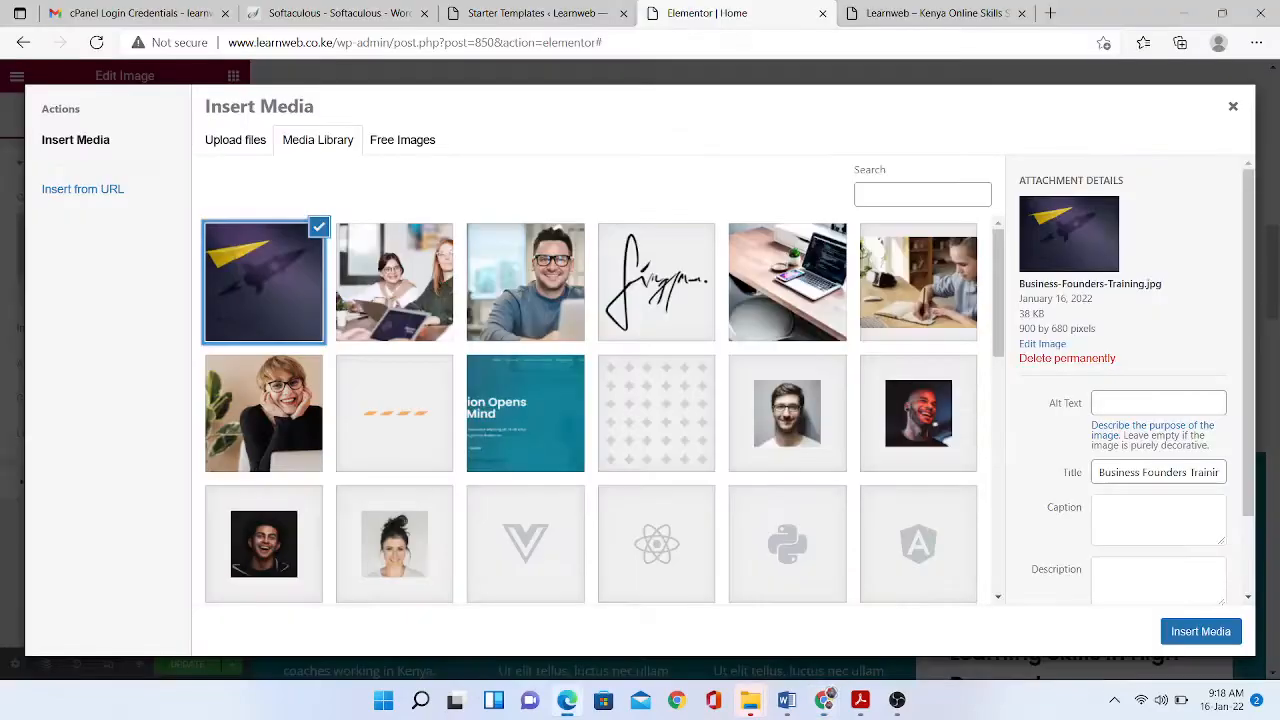
click(234, 137)
- Upload the five LEARNWEB images and put the Web Design image in the first course slot
click(723, 371)
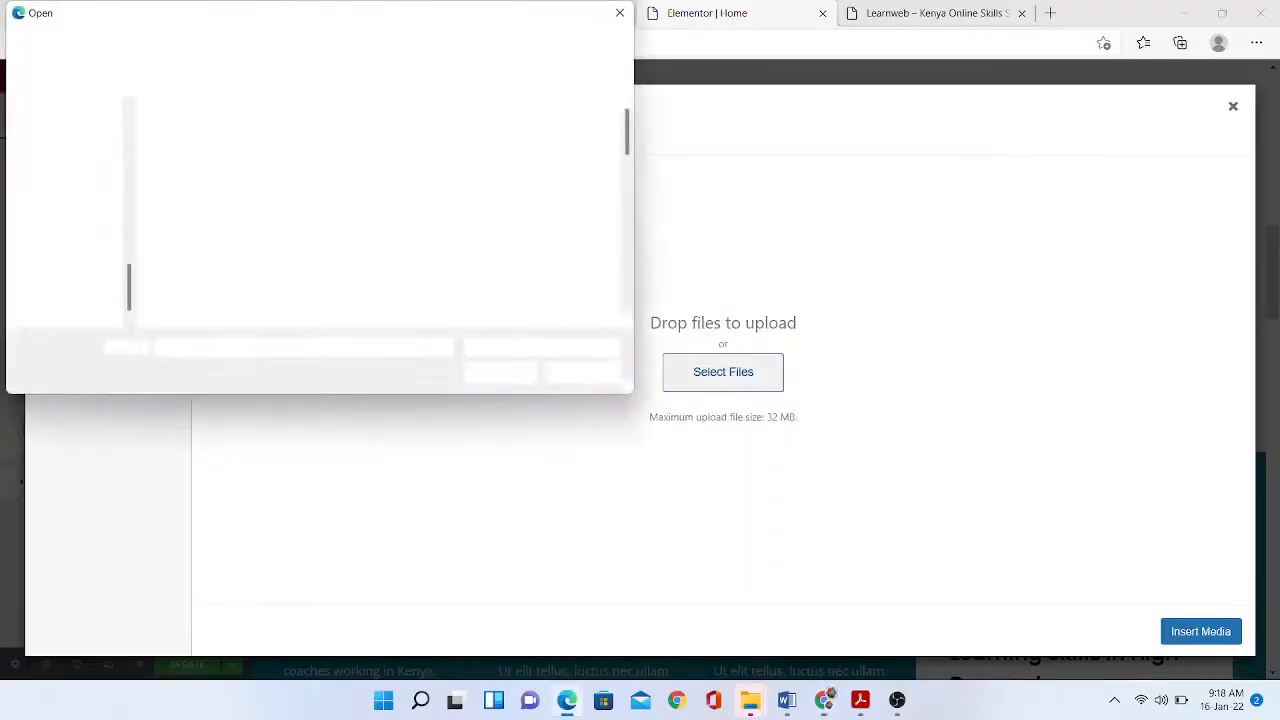
shift+click(567, 141)
click(500, 372)
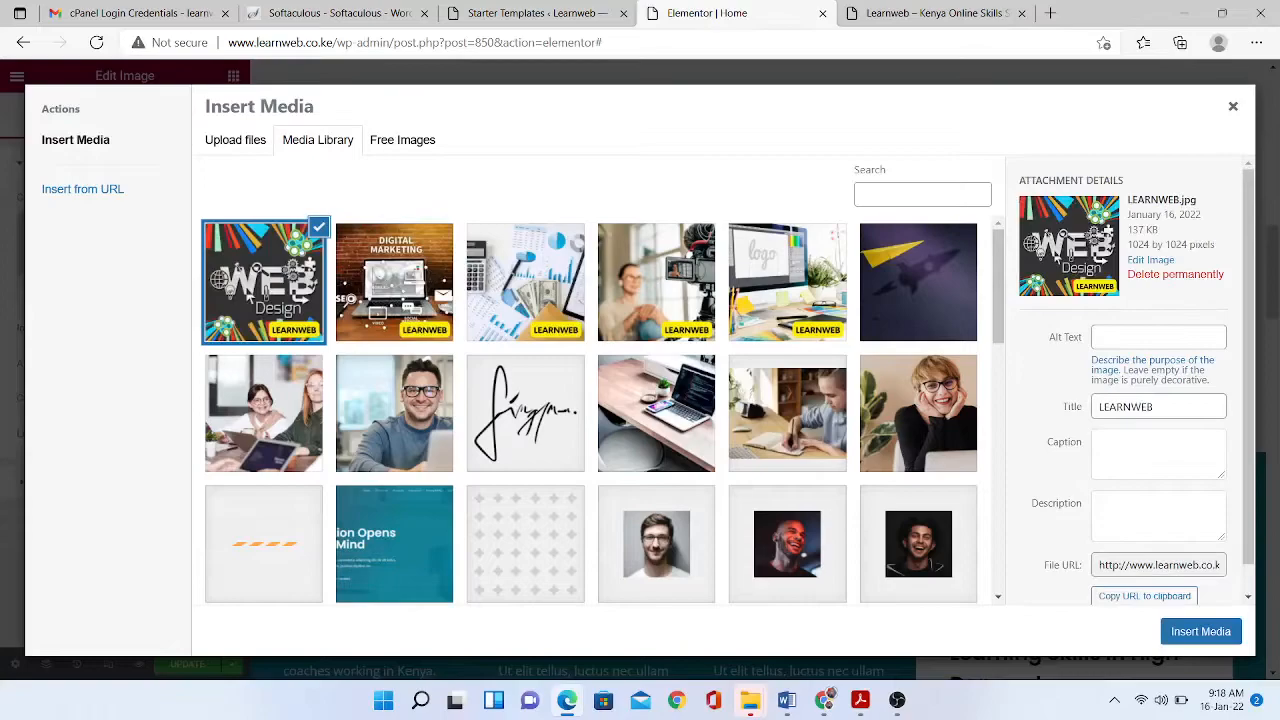
click(1201, 631)
- Fill slots two to four with the Digital Marketing, woman-with-camera and logo design images
click(638, 370)
click(125, 258)
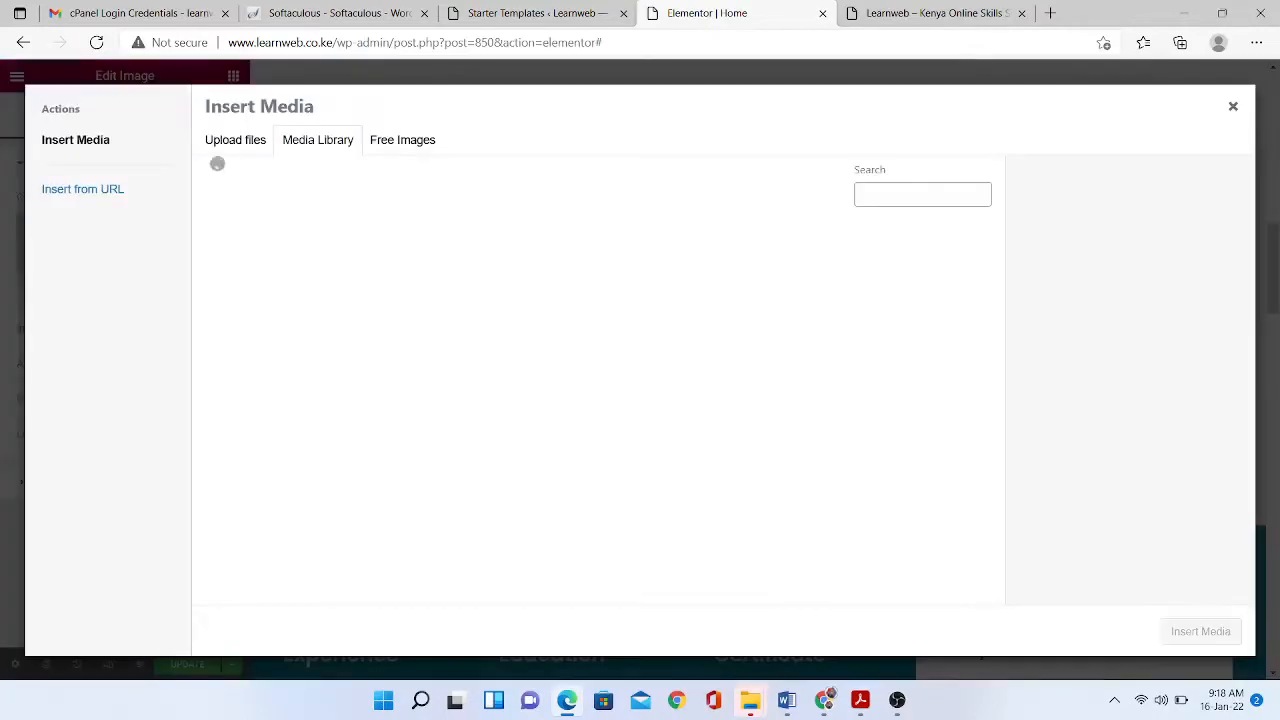
click(394, 282)
click(1201, 631)
click(877, 370)
click(125, 258)
click(656, 282)
click(1201, 631)
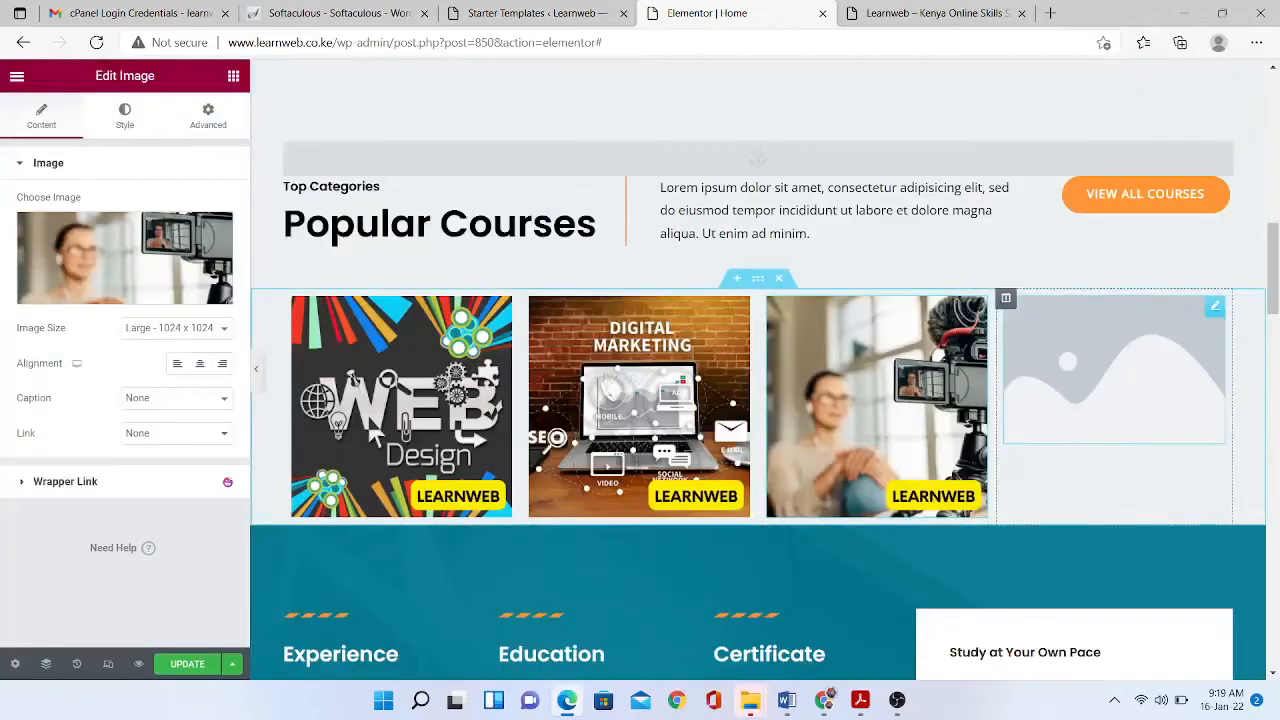
click(1110, 400)
click(125, 258)
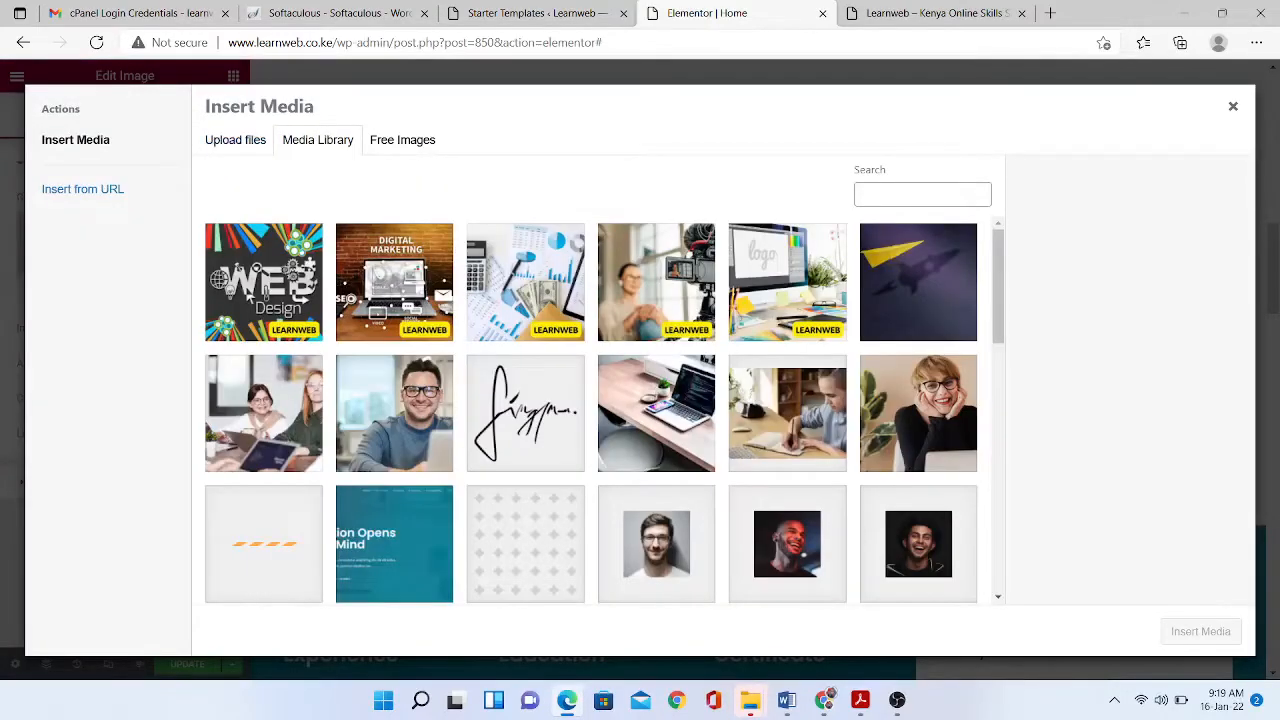
click(787, 282)
click(1201, 631)
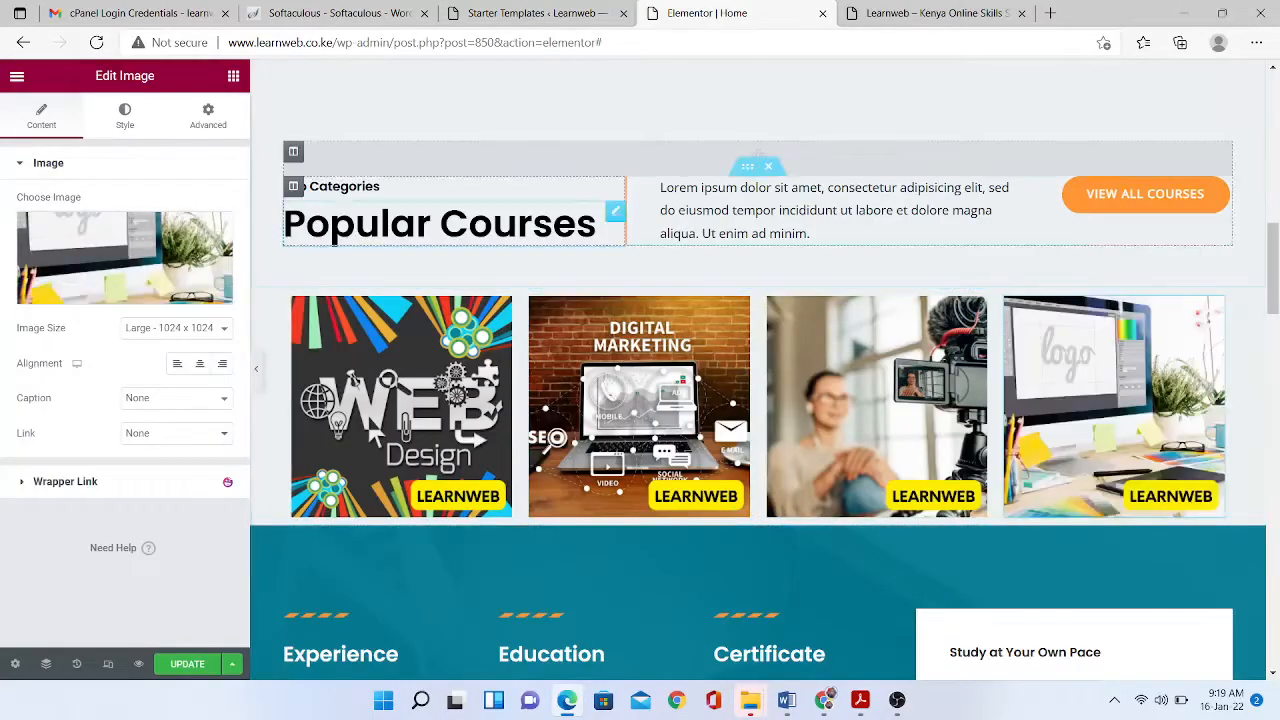
- Rewrite the description: 'Enroll to our popular online courses listed here below...', needing no prior training
click(838, 211)
click(125, 382)
key(ctrl+a)
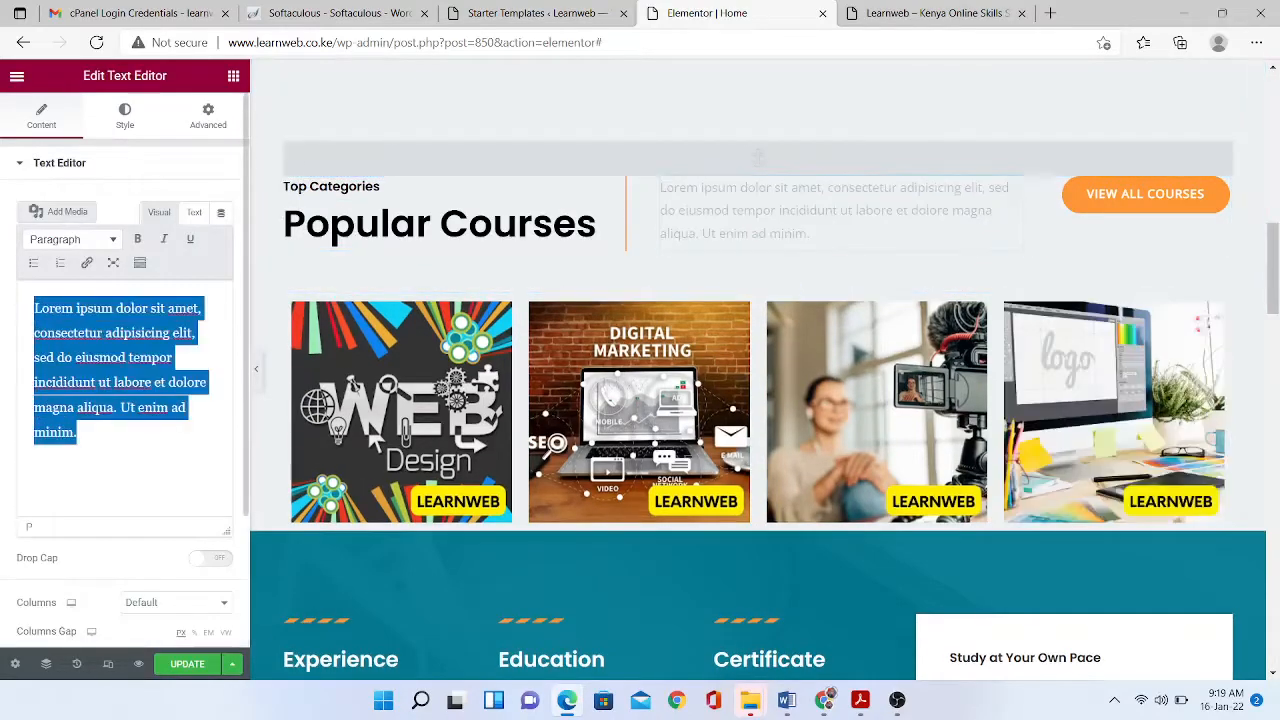
text(Chec)
key(BackSpace)
key(BackSpace)
key(BackSpace)
key(BackSpace)
text(ENrol)
key(BackSpace)
key(BackSpace)
key(BackSpace)
key(BackSpace)
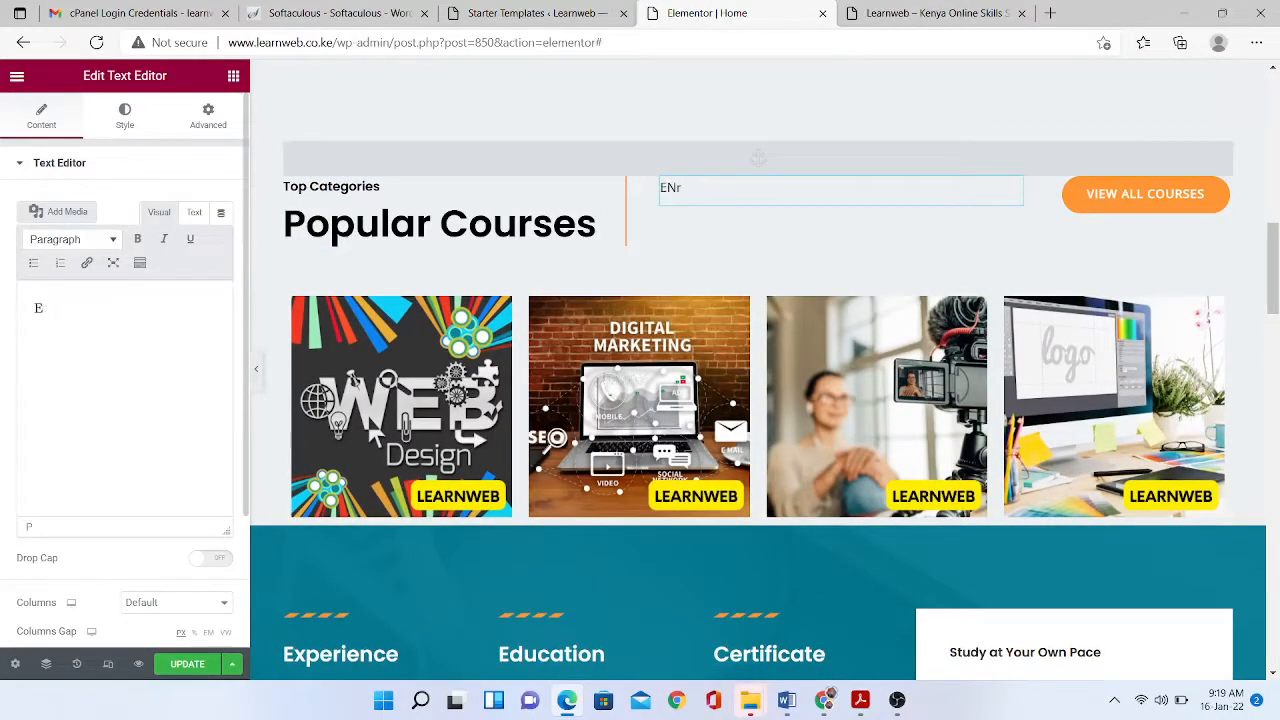
text(nroll to our popular o)
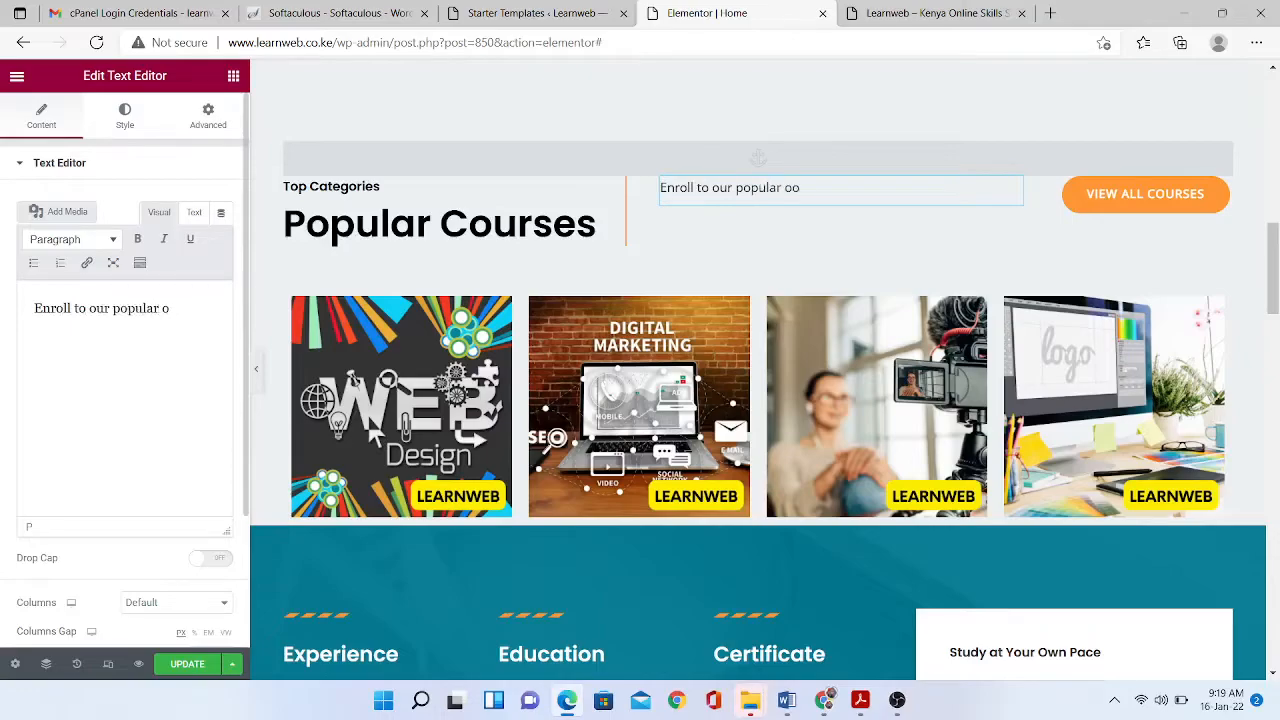
text(nline courses listed)
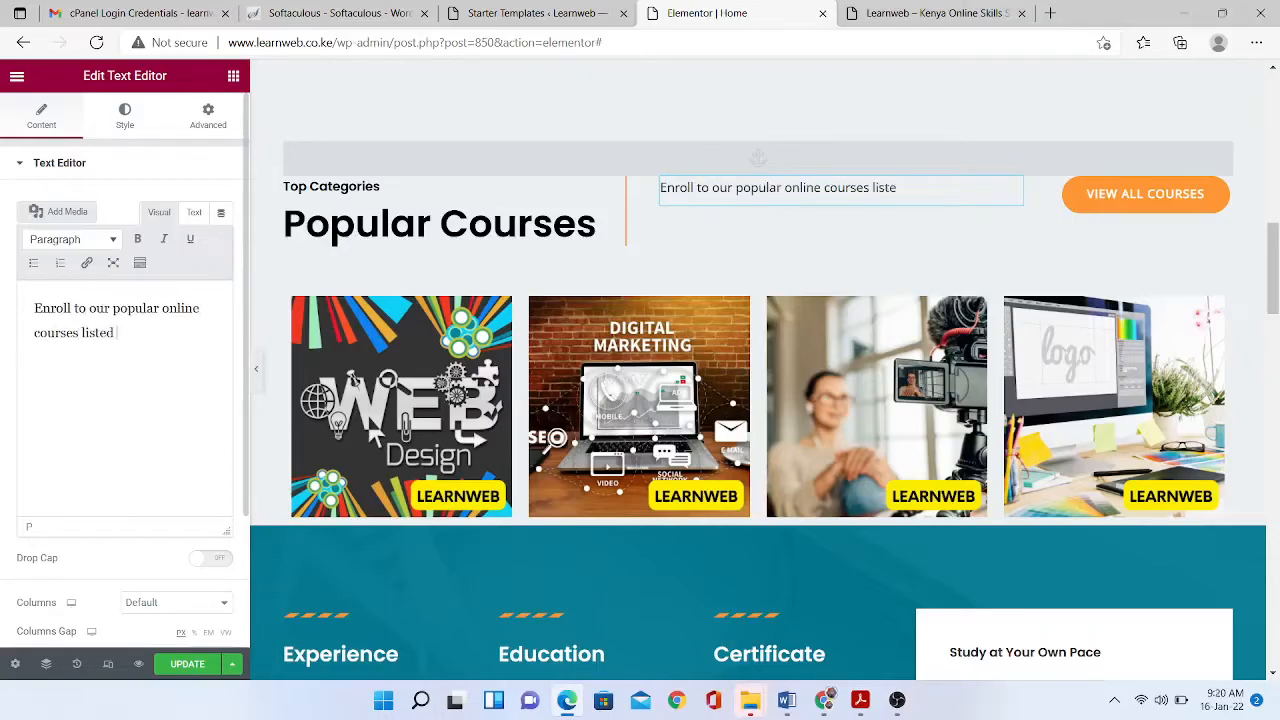
text( here below. )
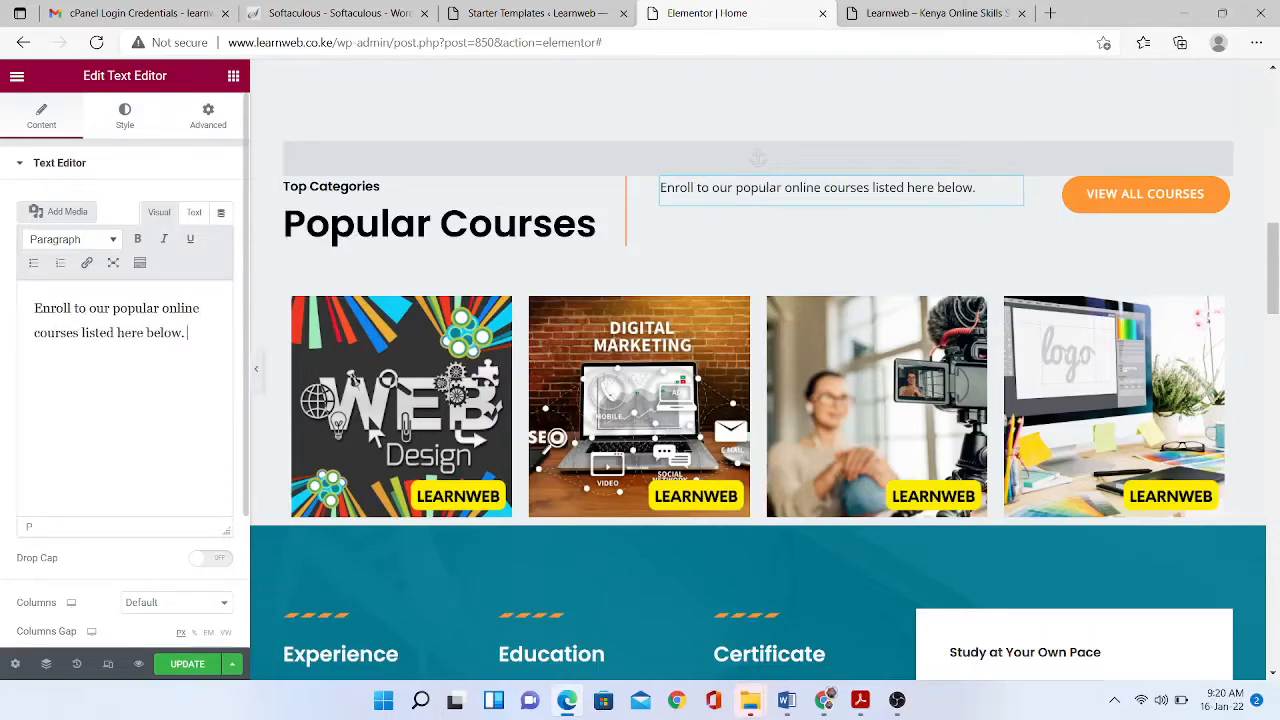
text(The courses are)
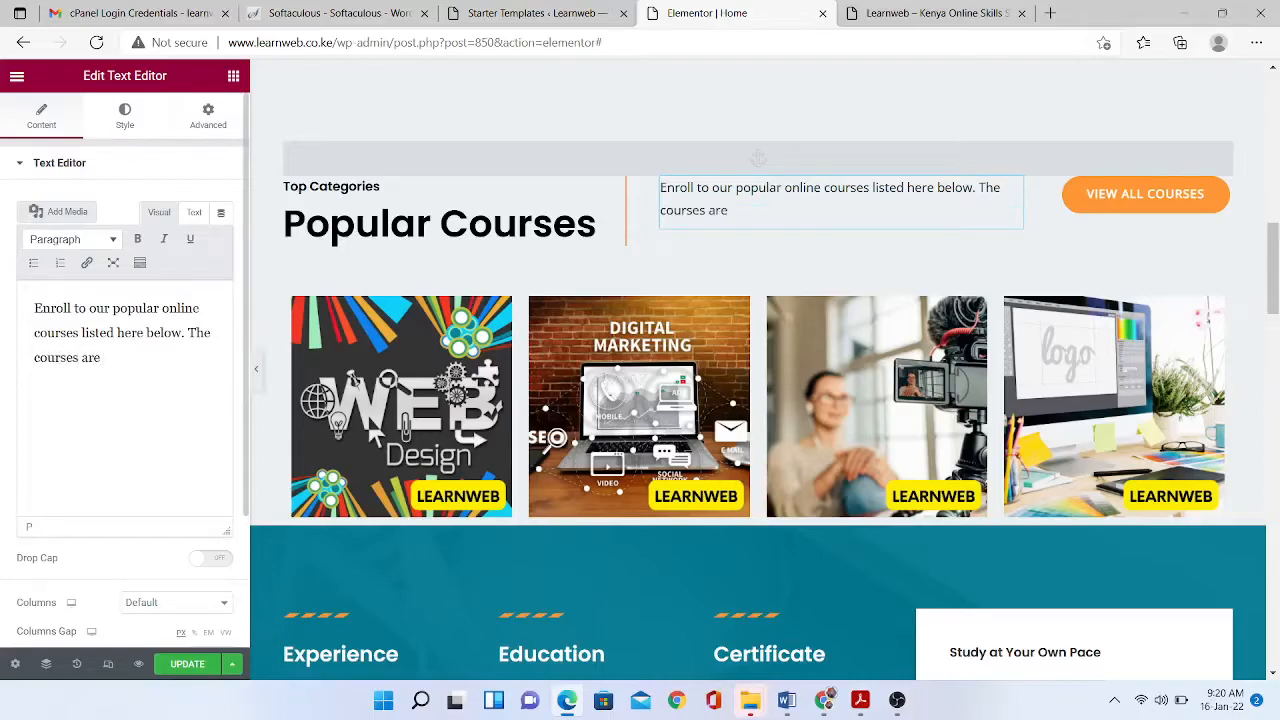
text( practical and don)
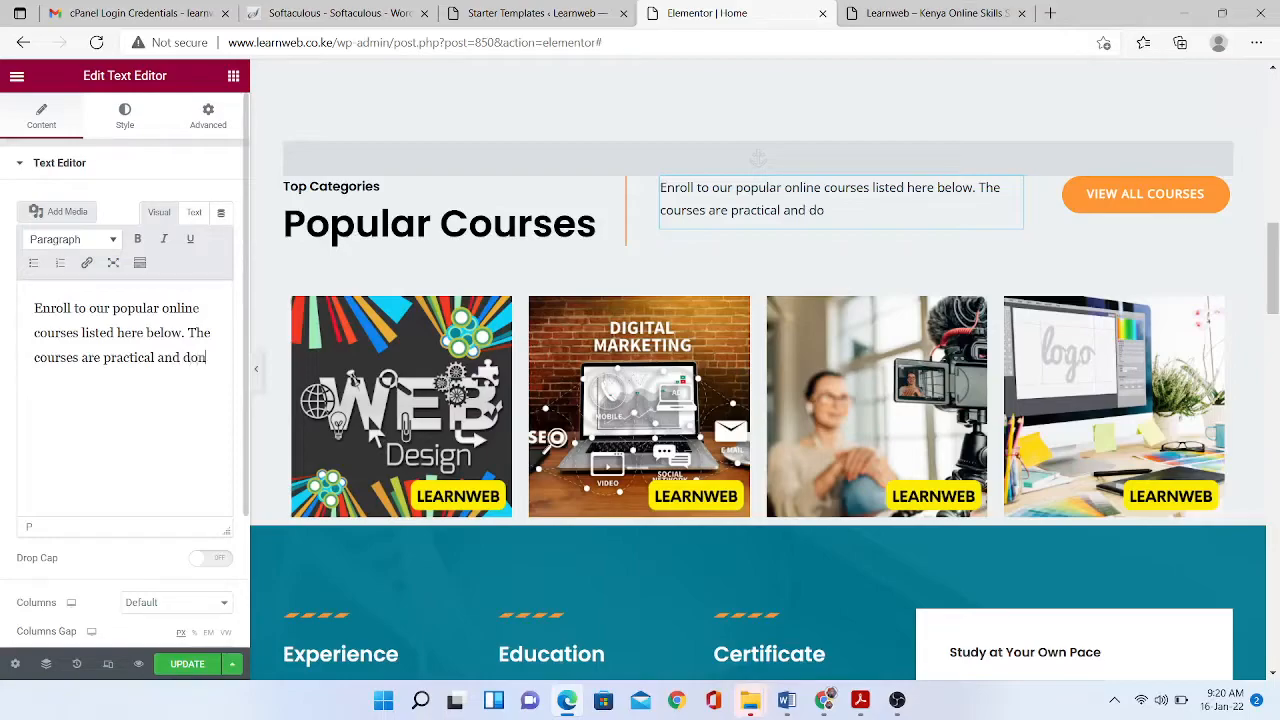
text('t need prior )
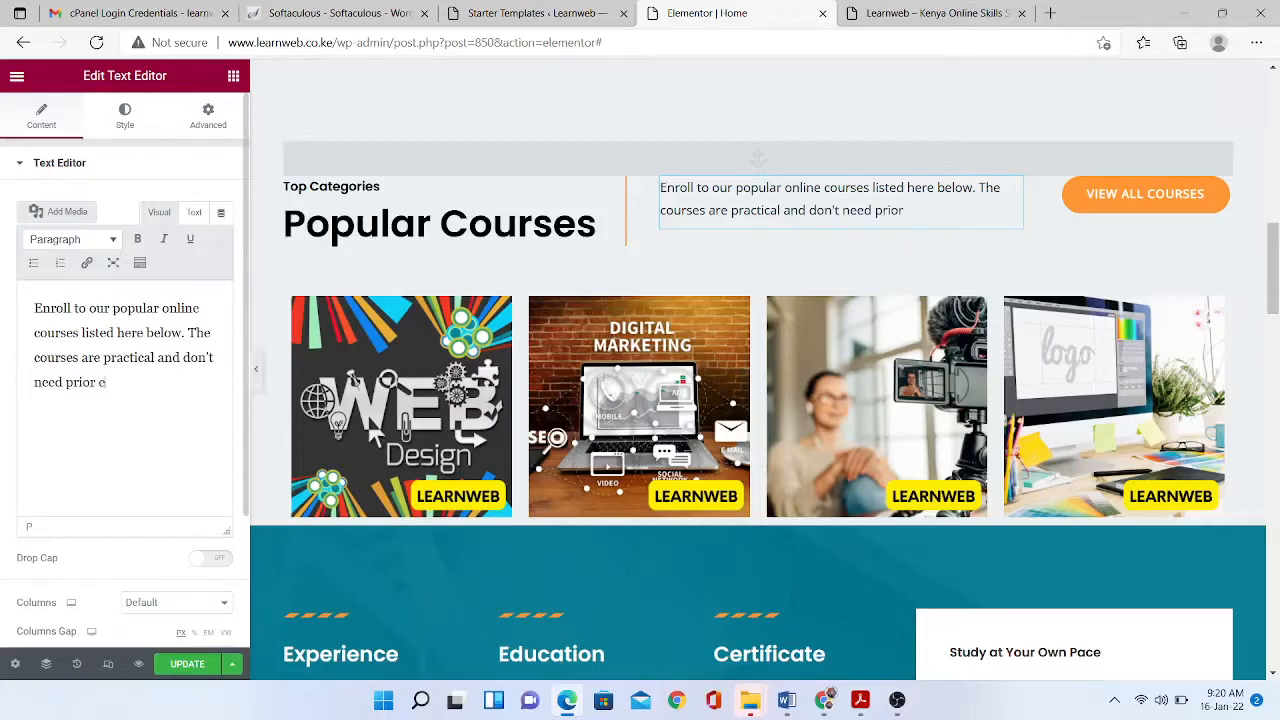
text(experience or trai)
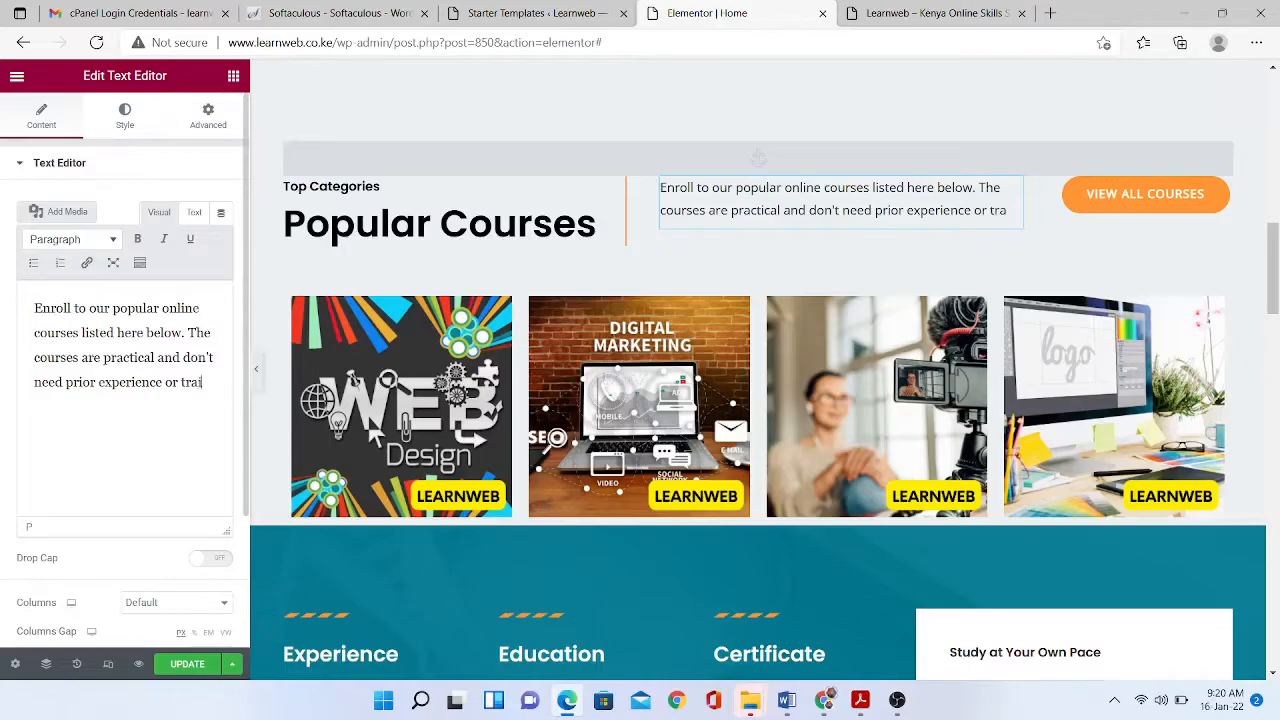
text(ng)
key(BackSpace)
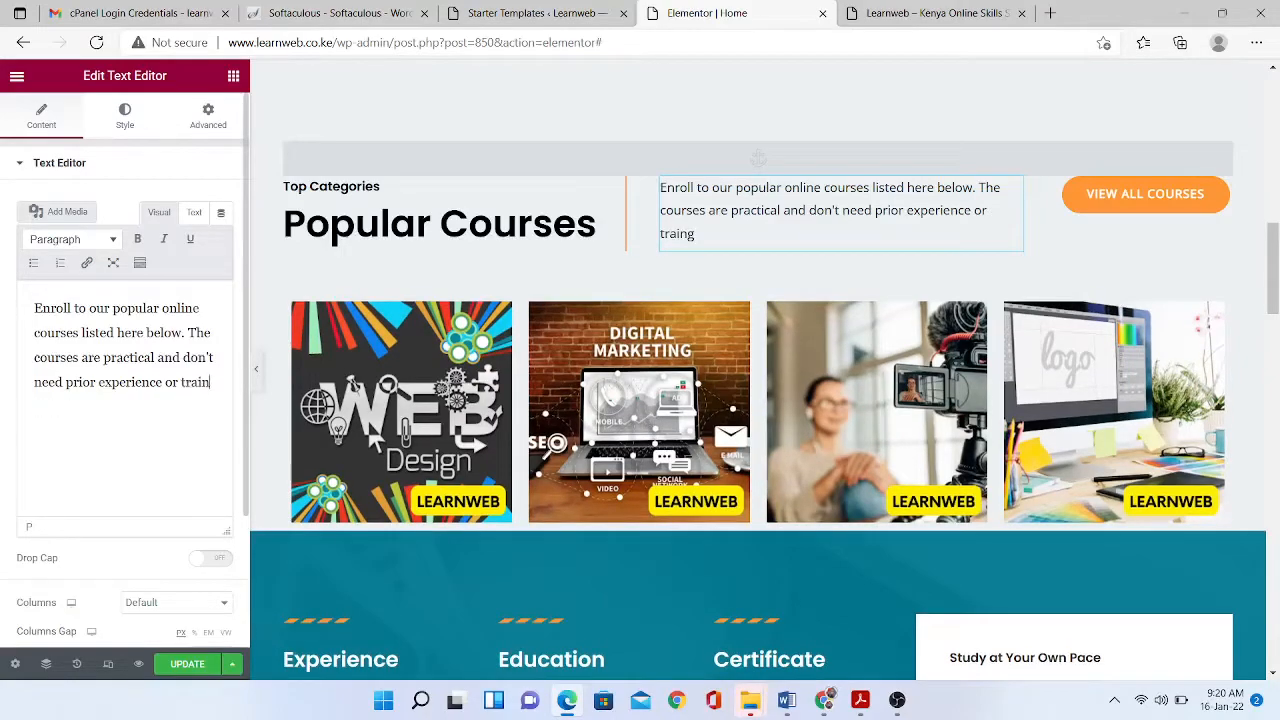
text(ing.)
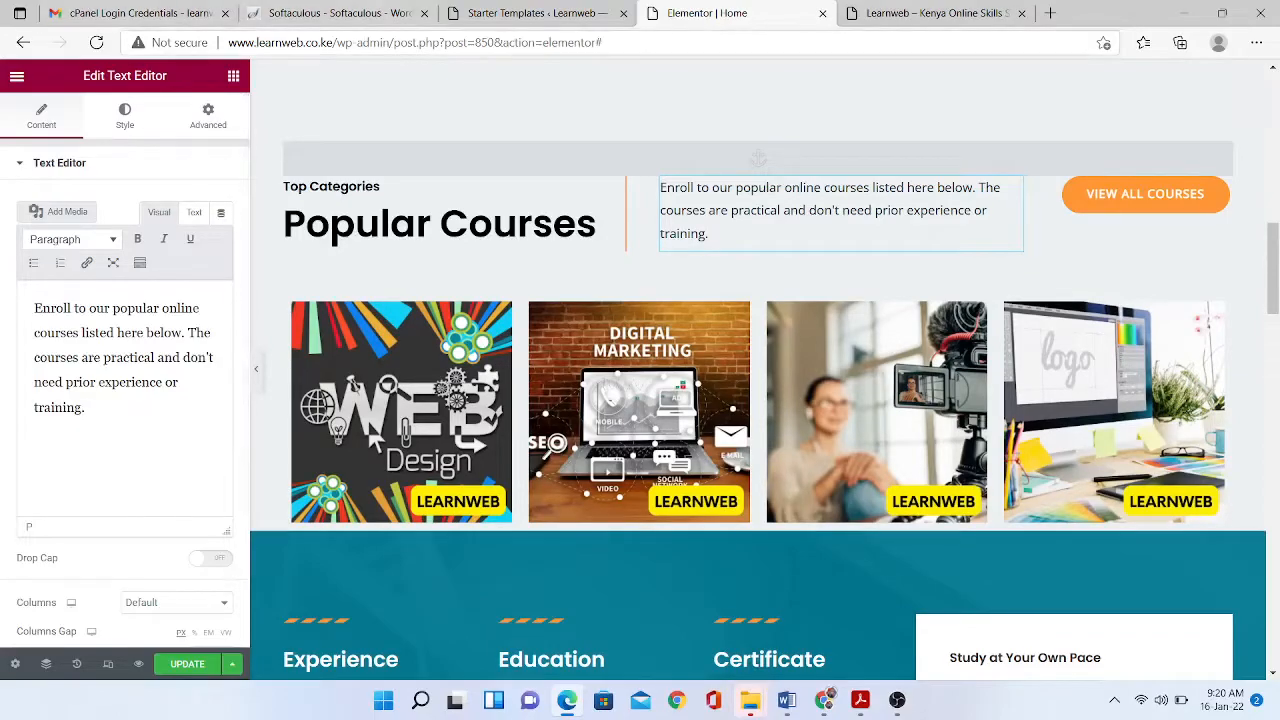
click(233, 76)
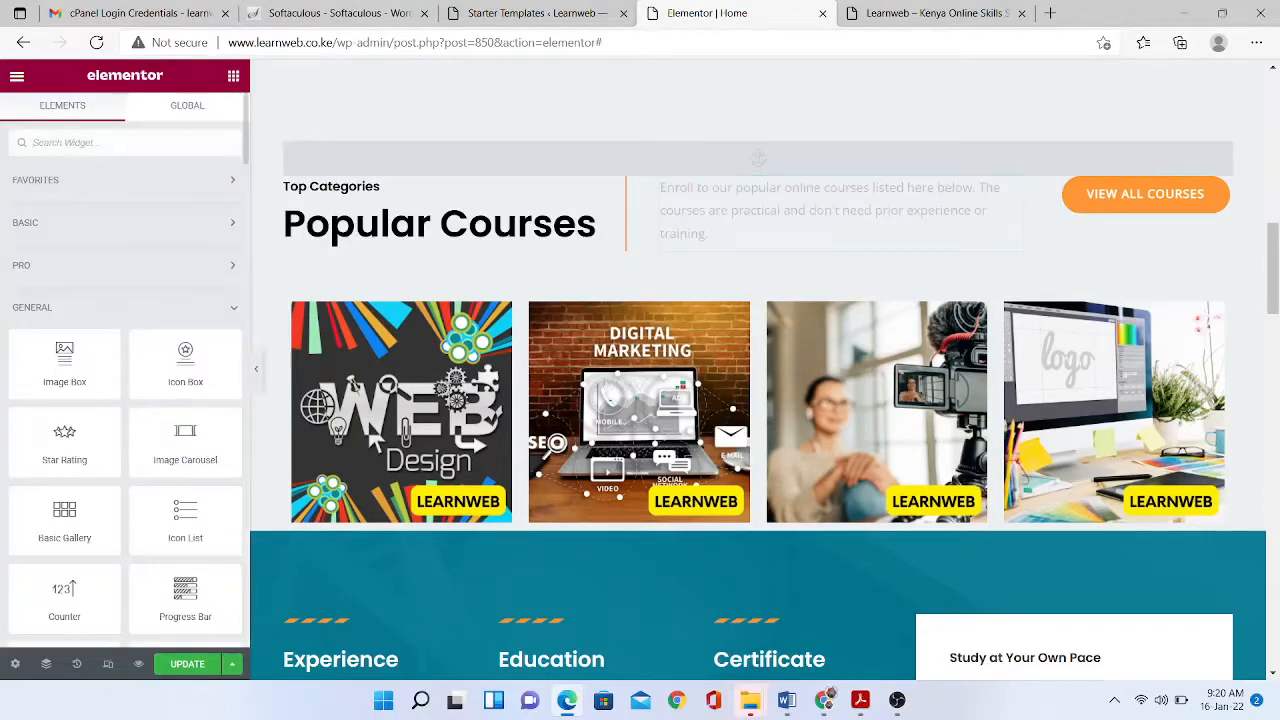
- Drop a Button under the Web Design image, accept the icon library update, and migrate to Font Awesome 5
text(butt)
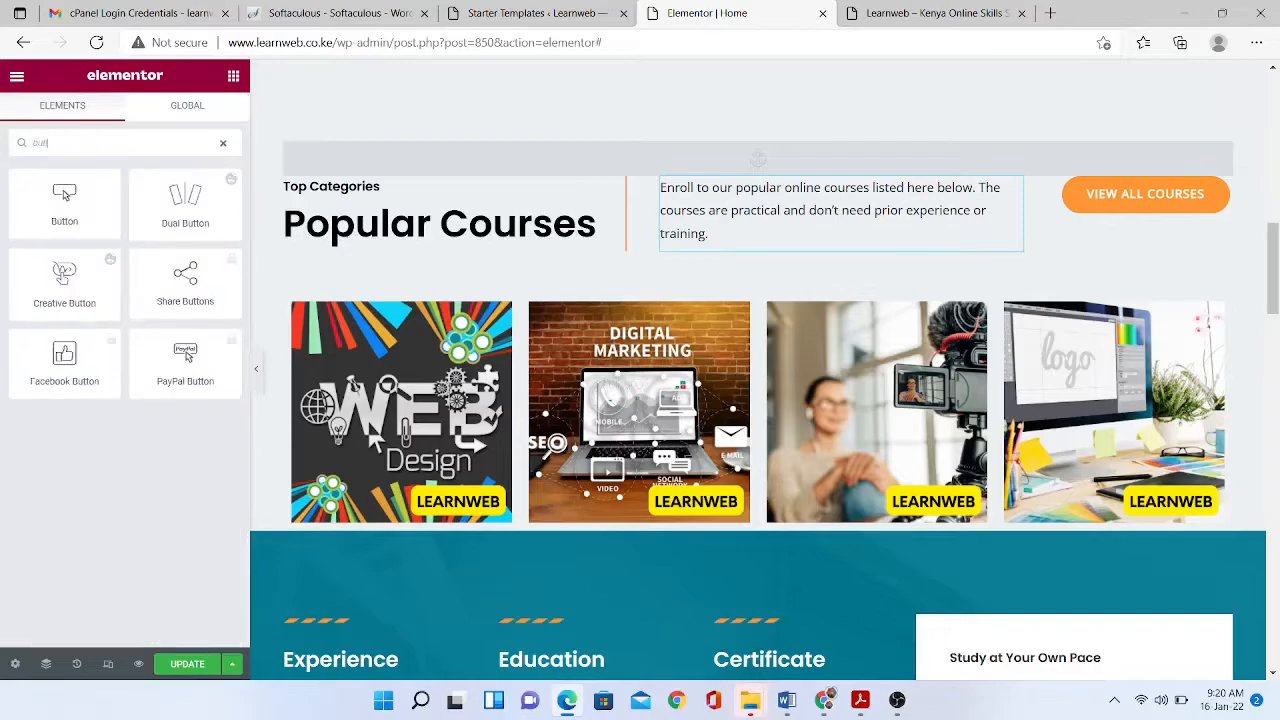
drag(64, 200, 418, 518)
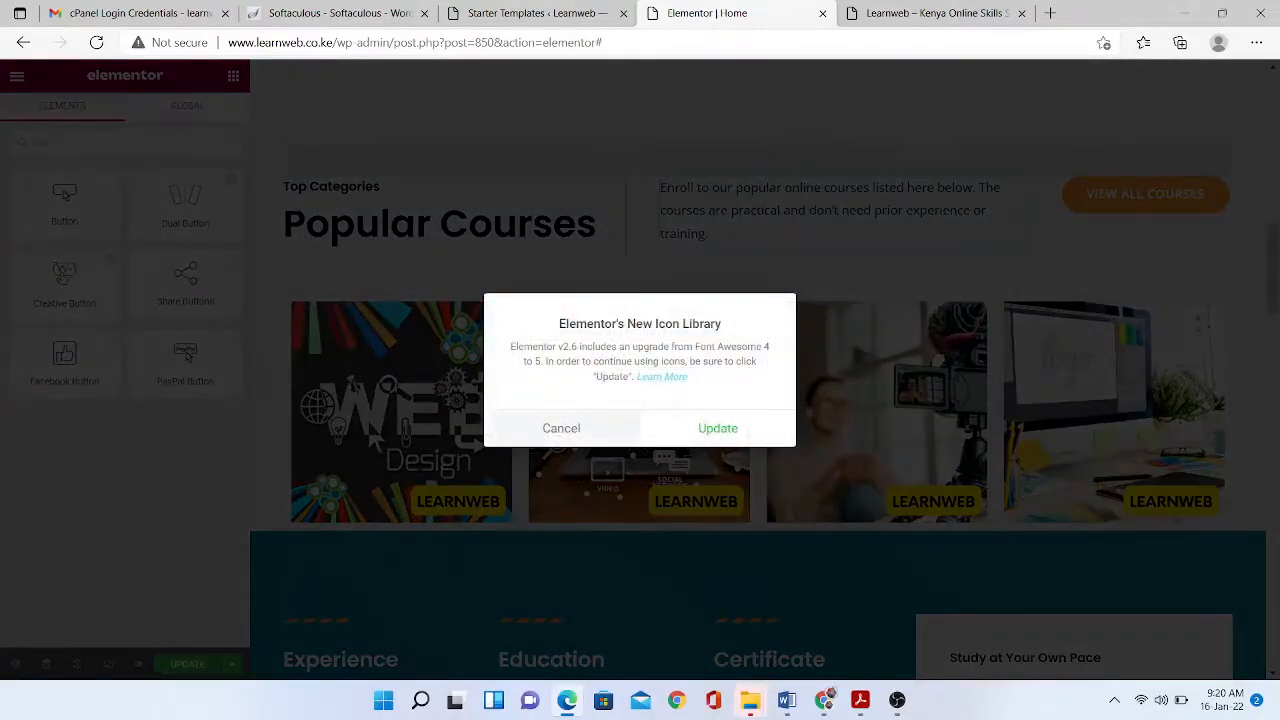
click(561, 428)
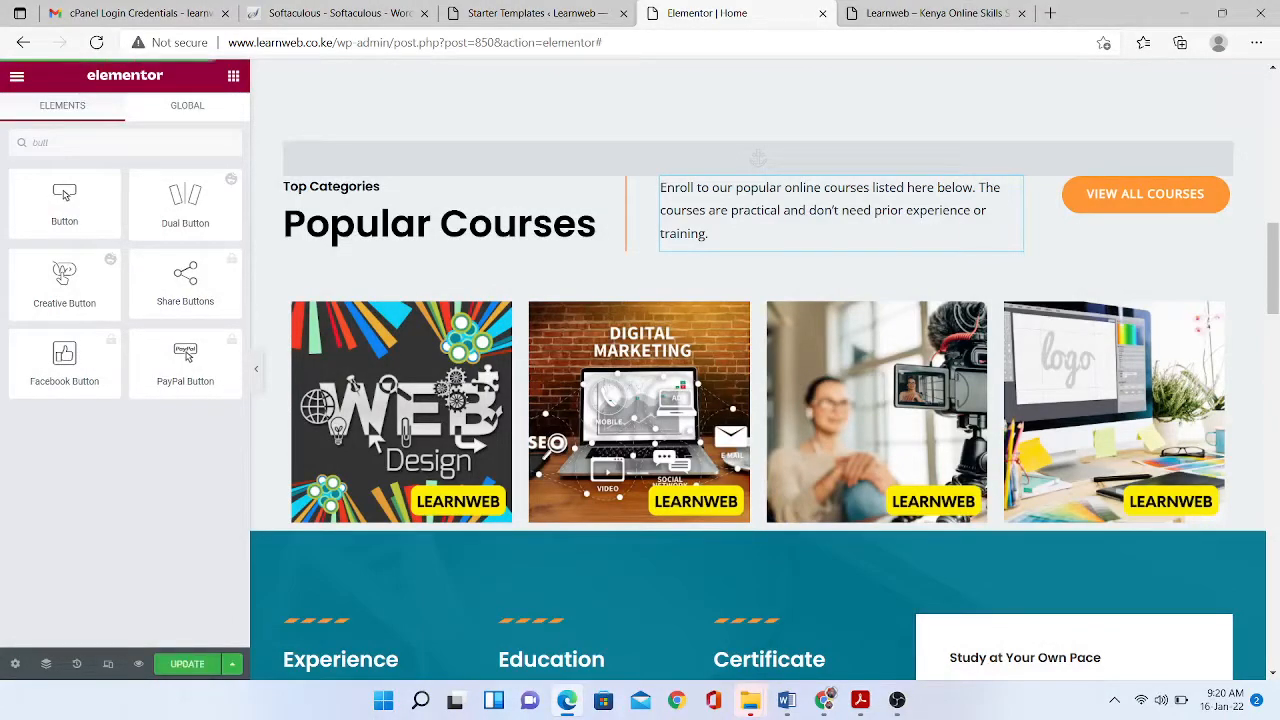
drag(64, 200, 420, 500)
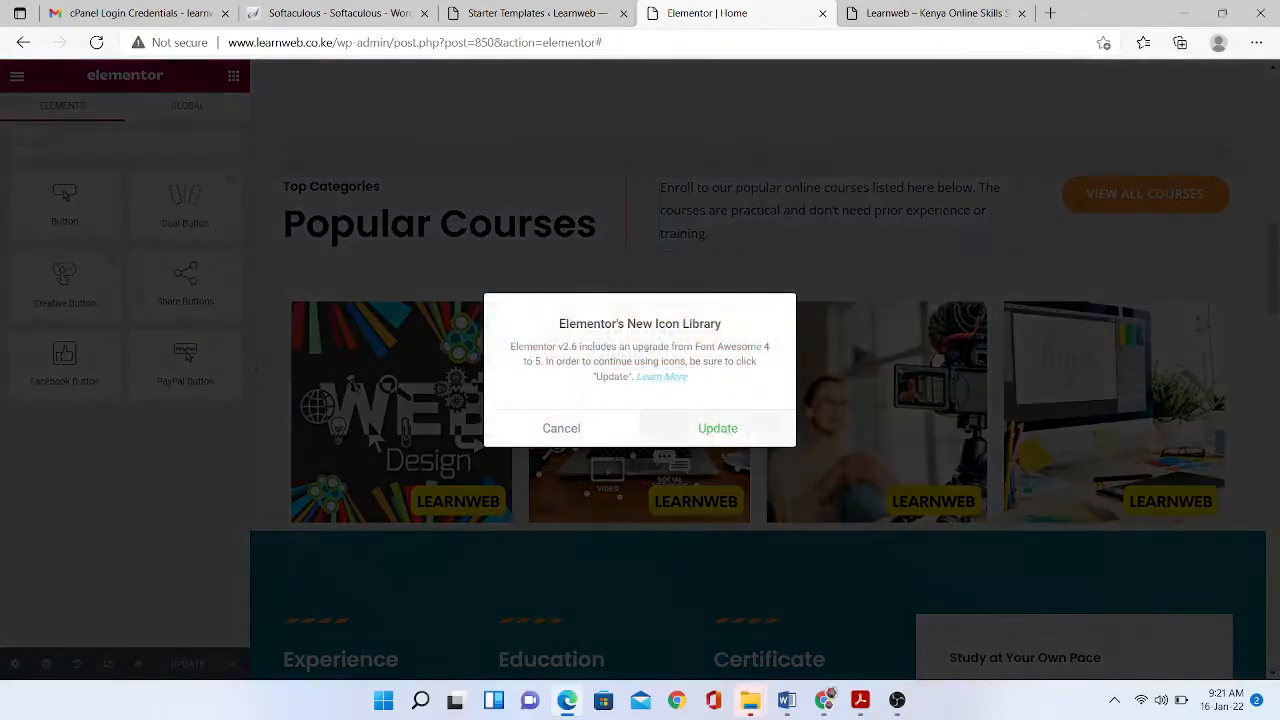
click(718, 428)
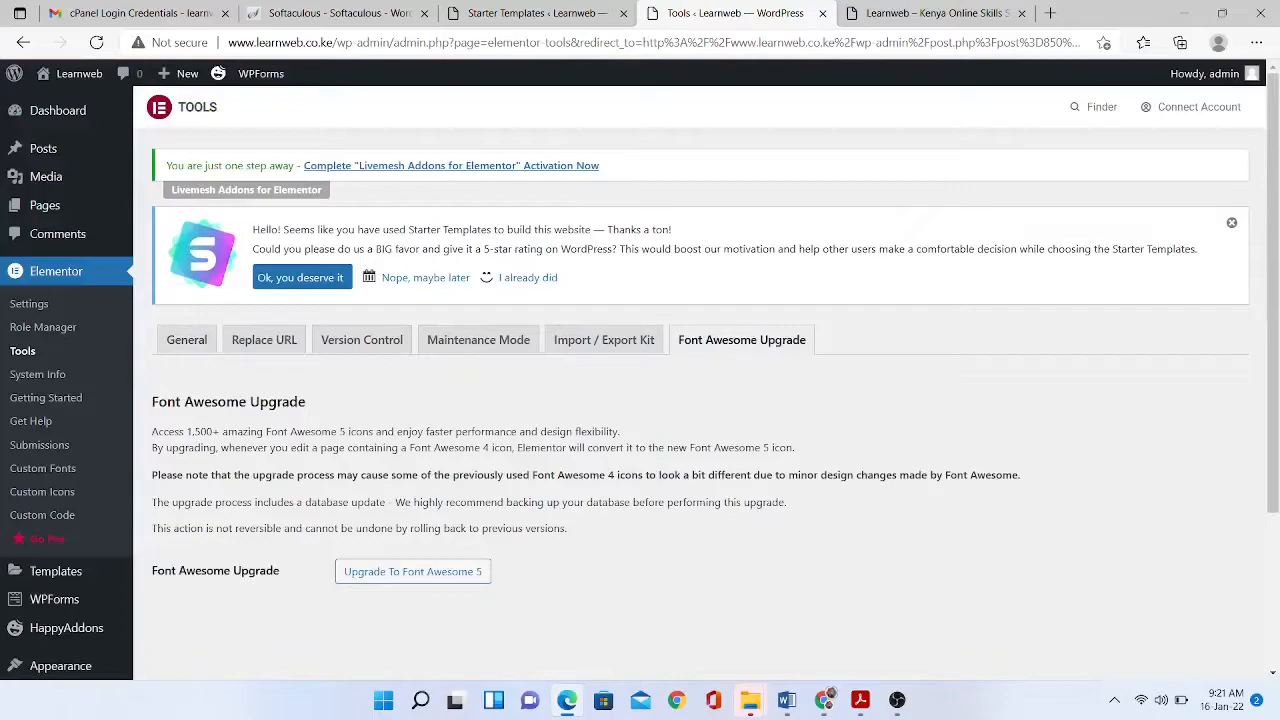
click(412, 571)
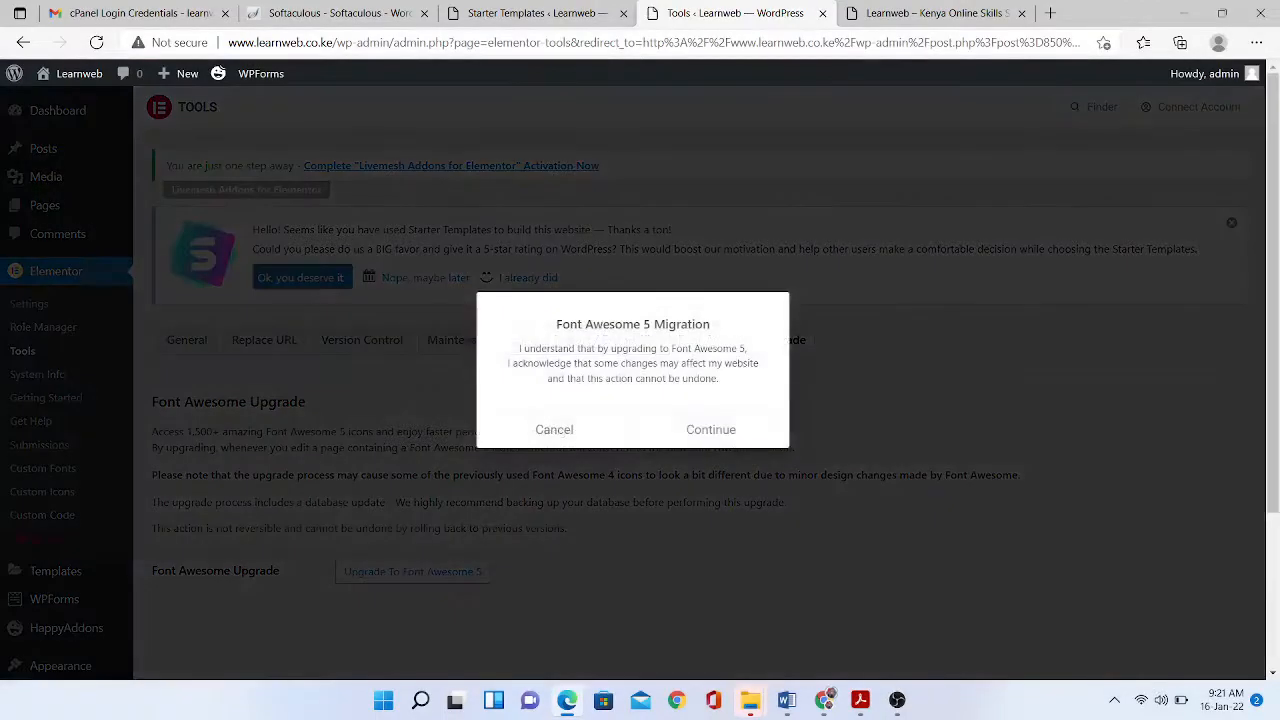
click(711, 430)
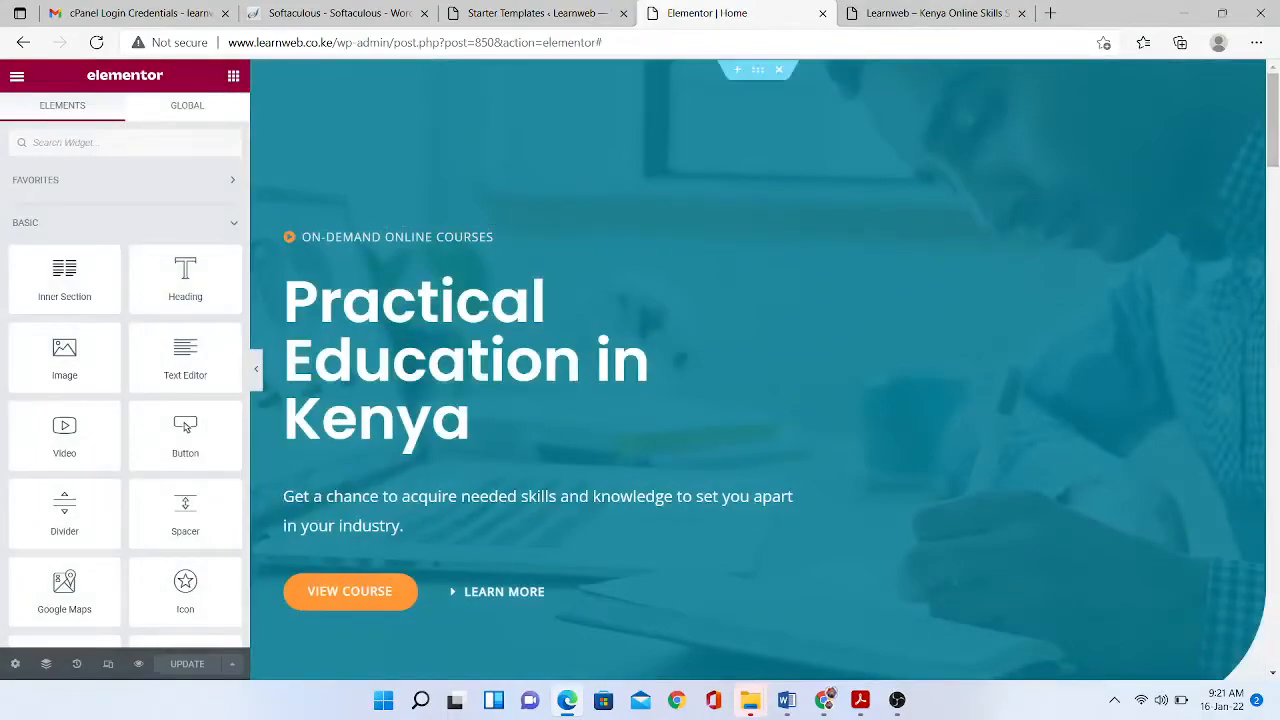
- Add a Button under the Web Design image and change its label from 'Click here' to 'View course details'
drag(1273, 117, 1273, 222)
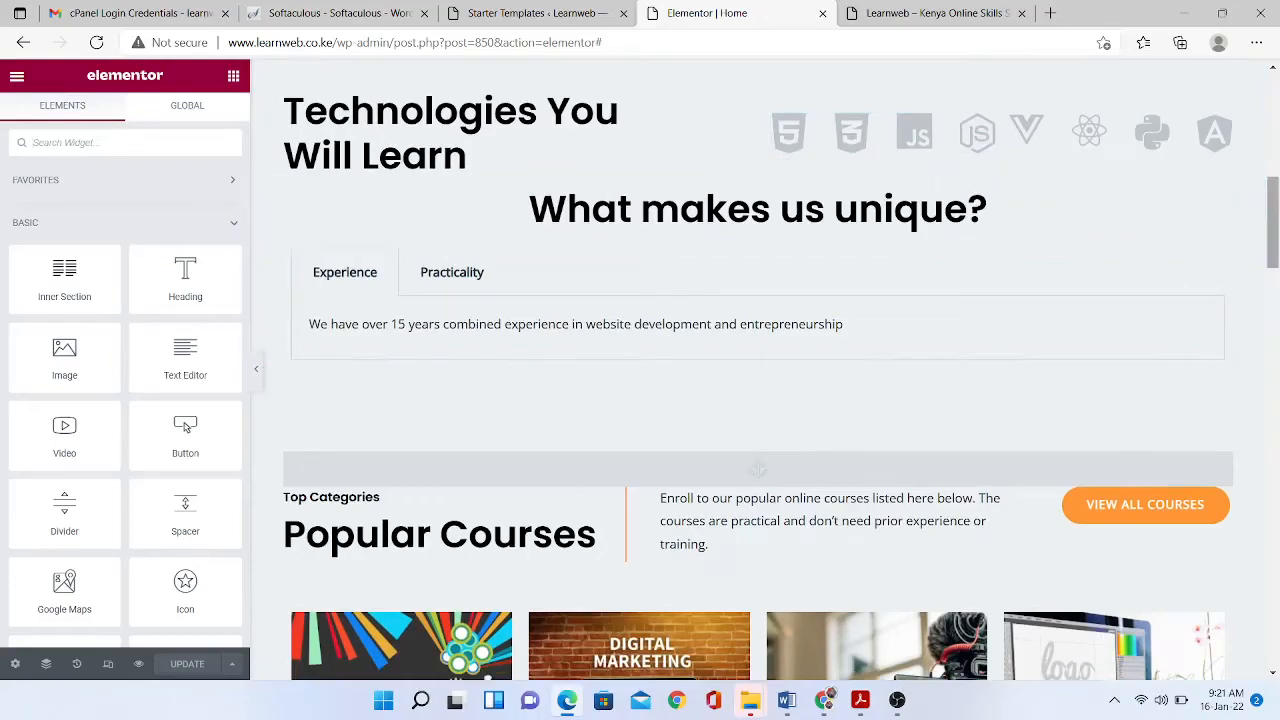
scroll(758, 468, down, 3)
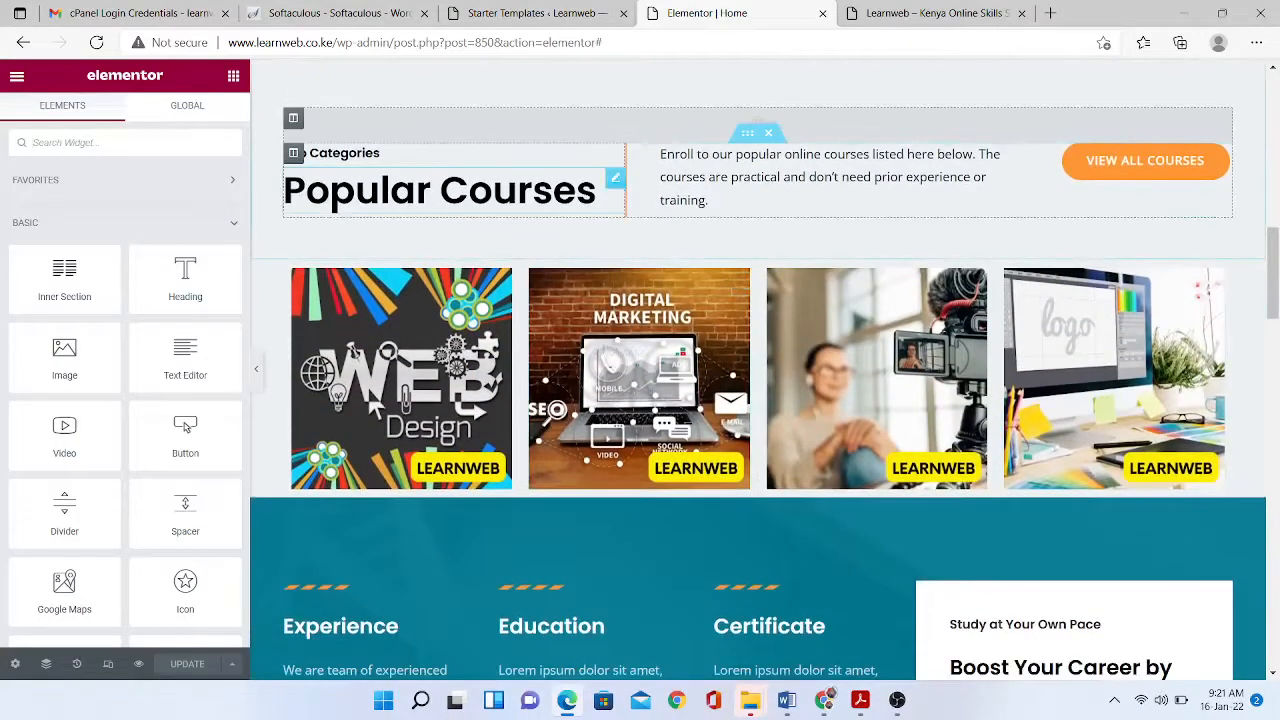
text(bu)
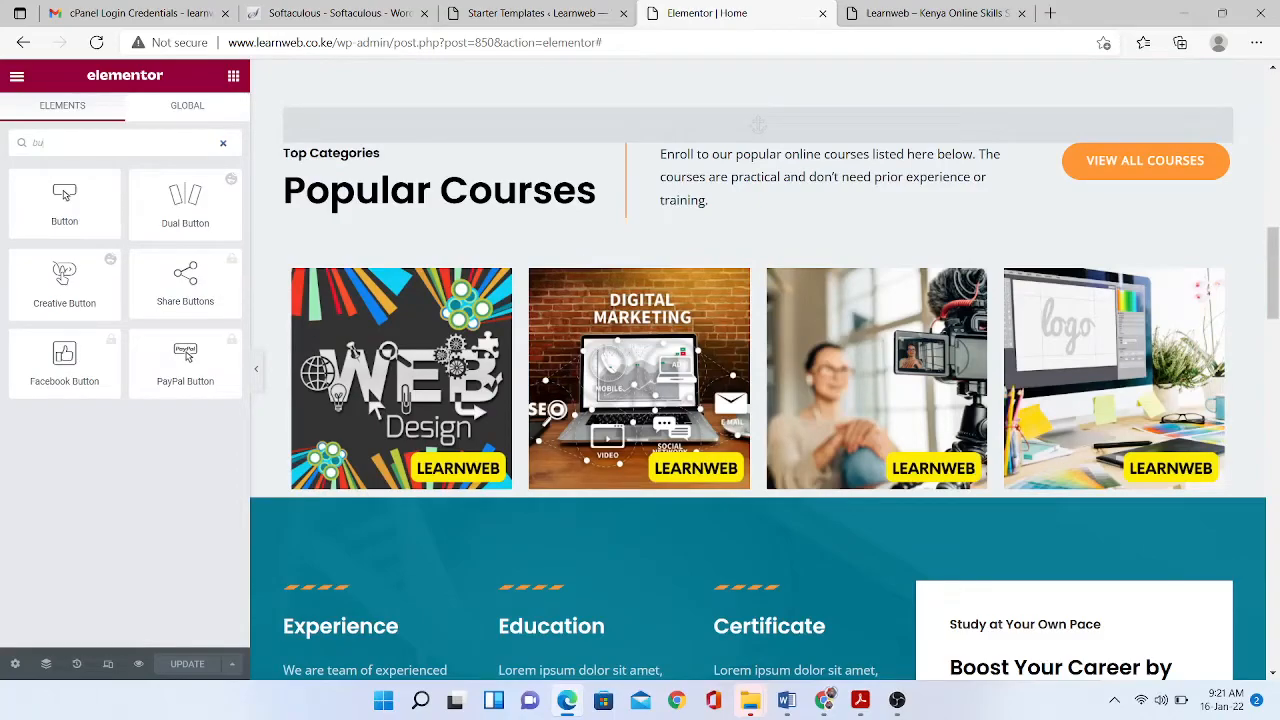
text(tt)
drag(64, 195, 350, 495)
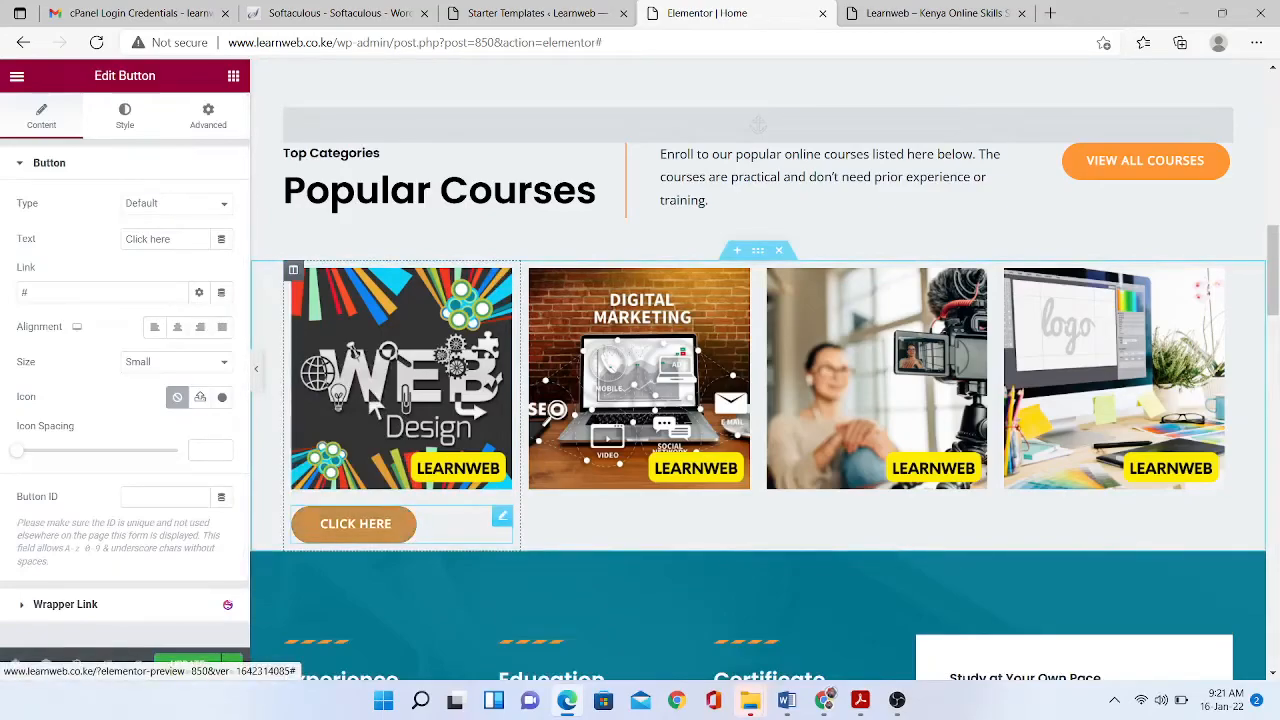
drag(176, 239, 124, 239)
text(V)
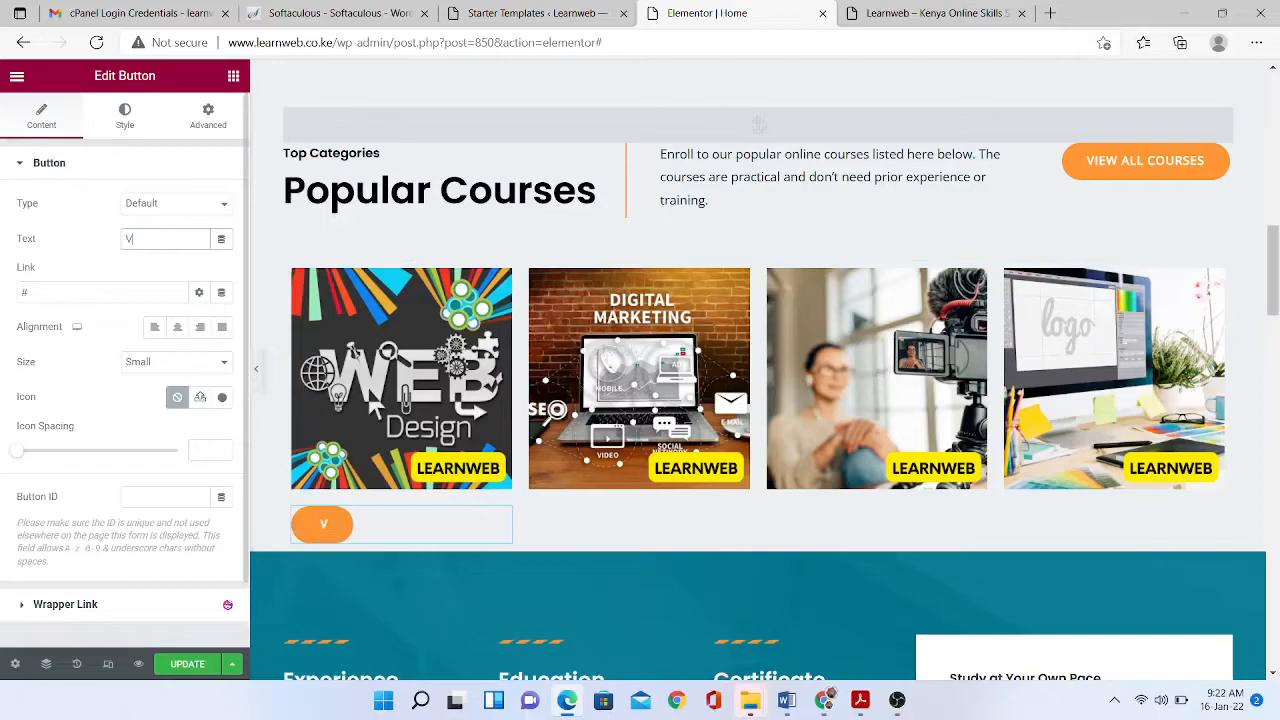
text(iew co)
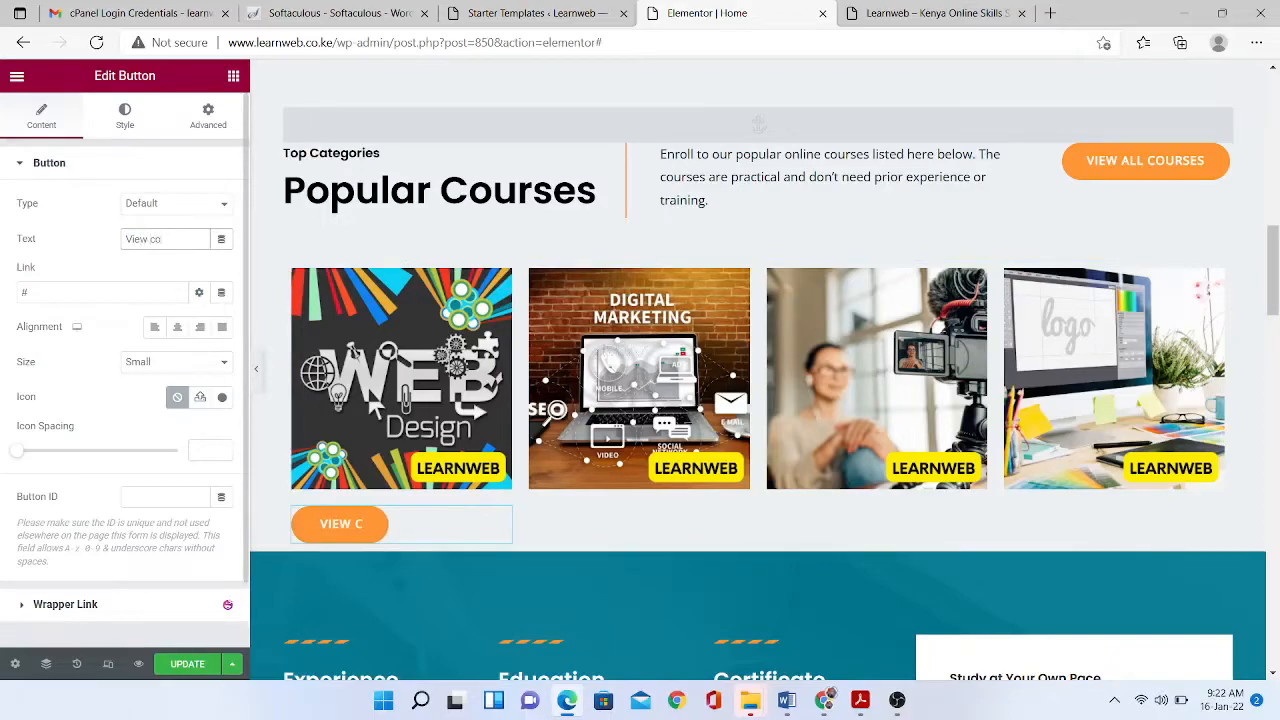
text(urse detai)
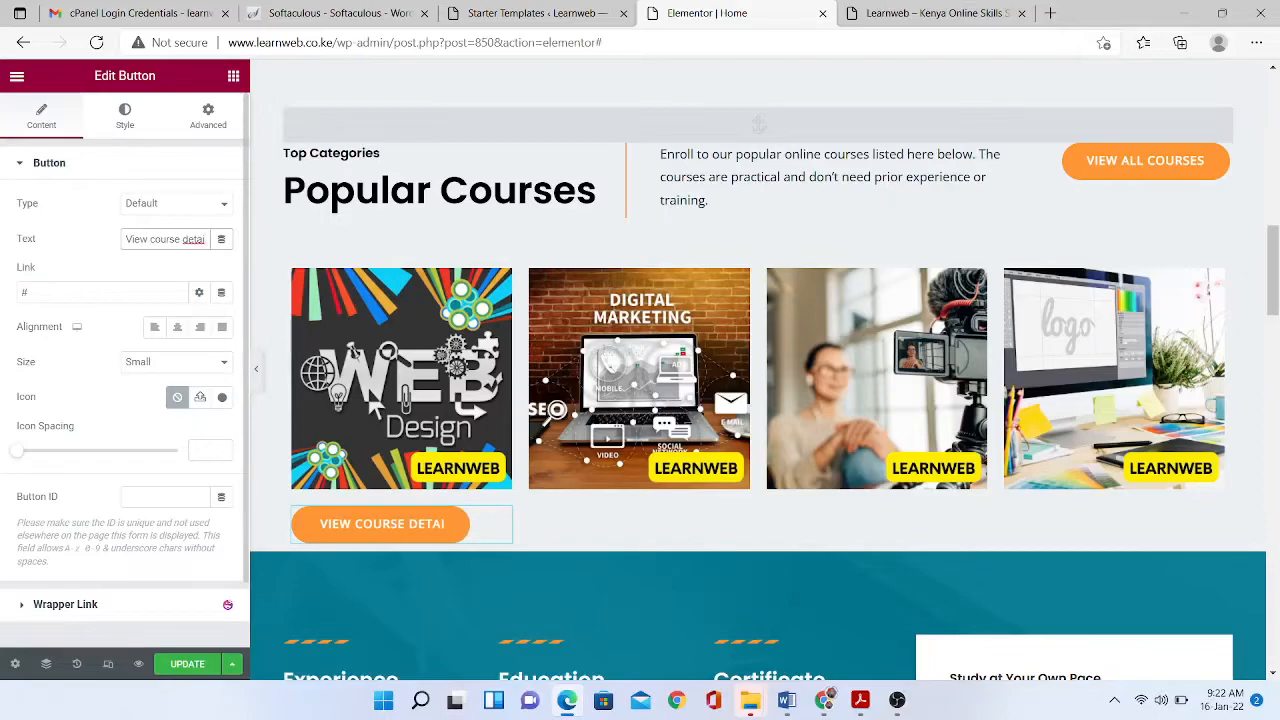
text(ls)
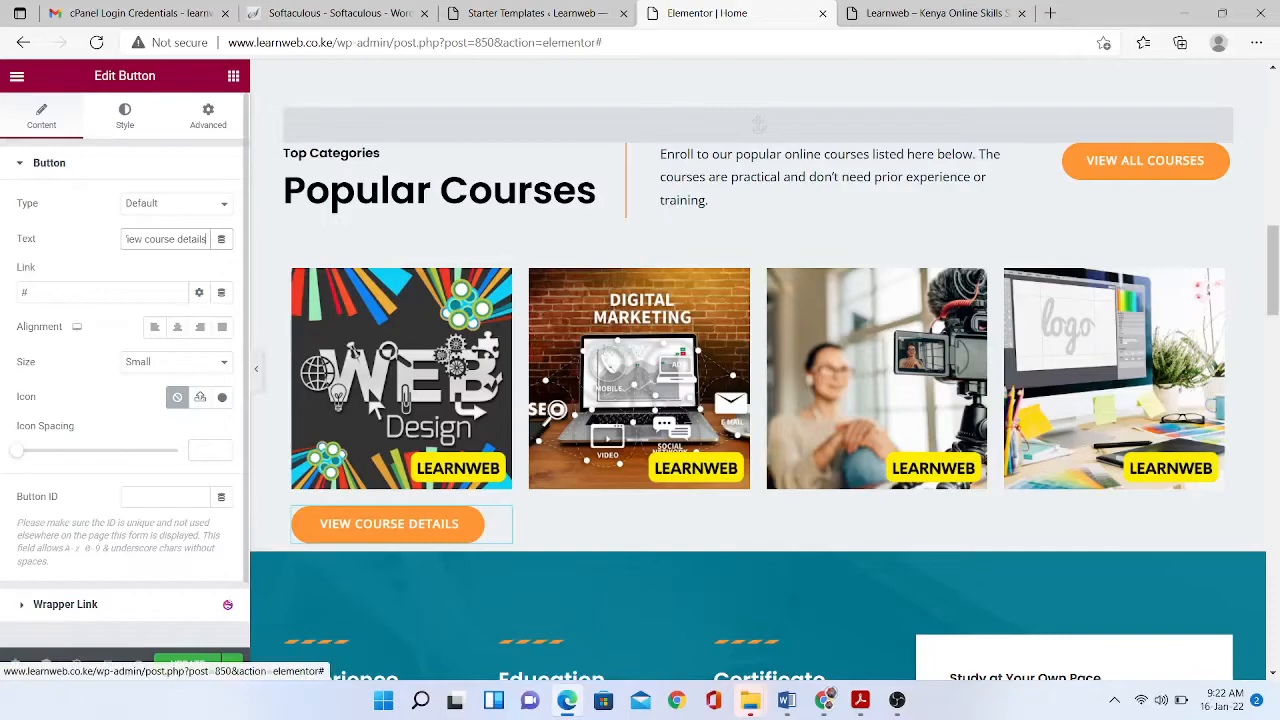
click(125, 116)
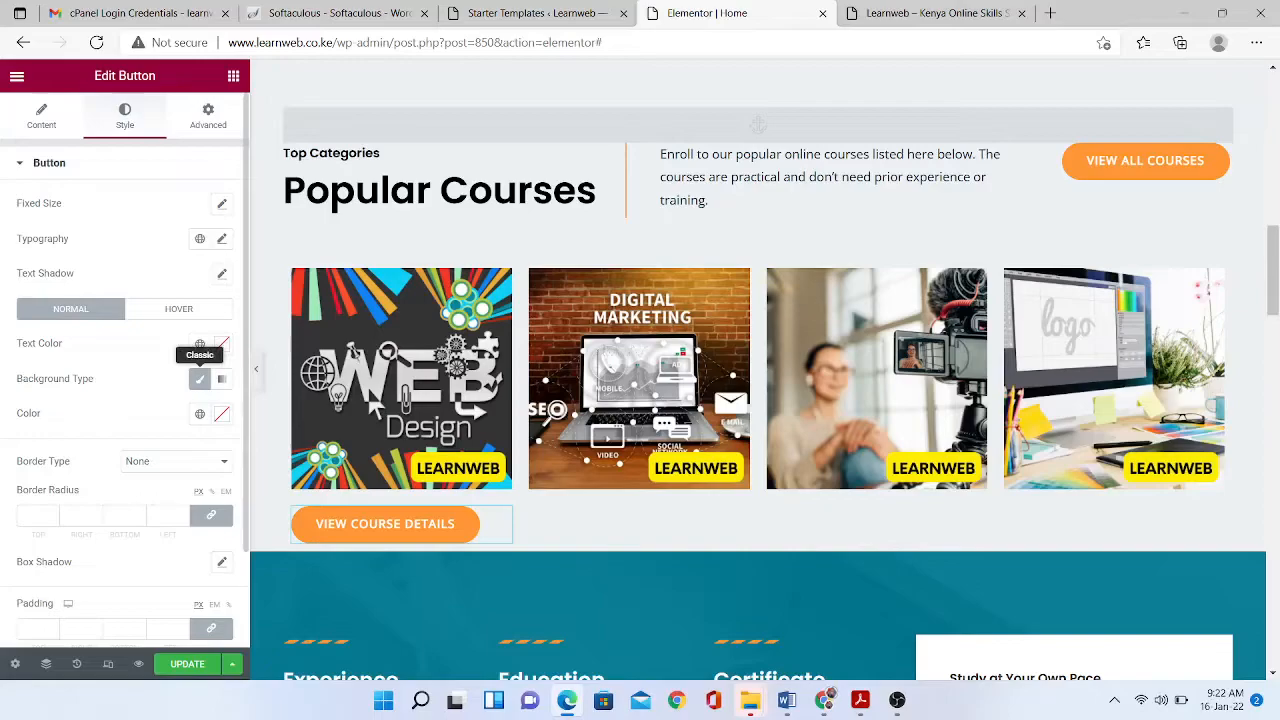
- Set the button's classic background to pale grey #C4C6BE, then go to the live Learnweb tab's address bar
click(200, 379)
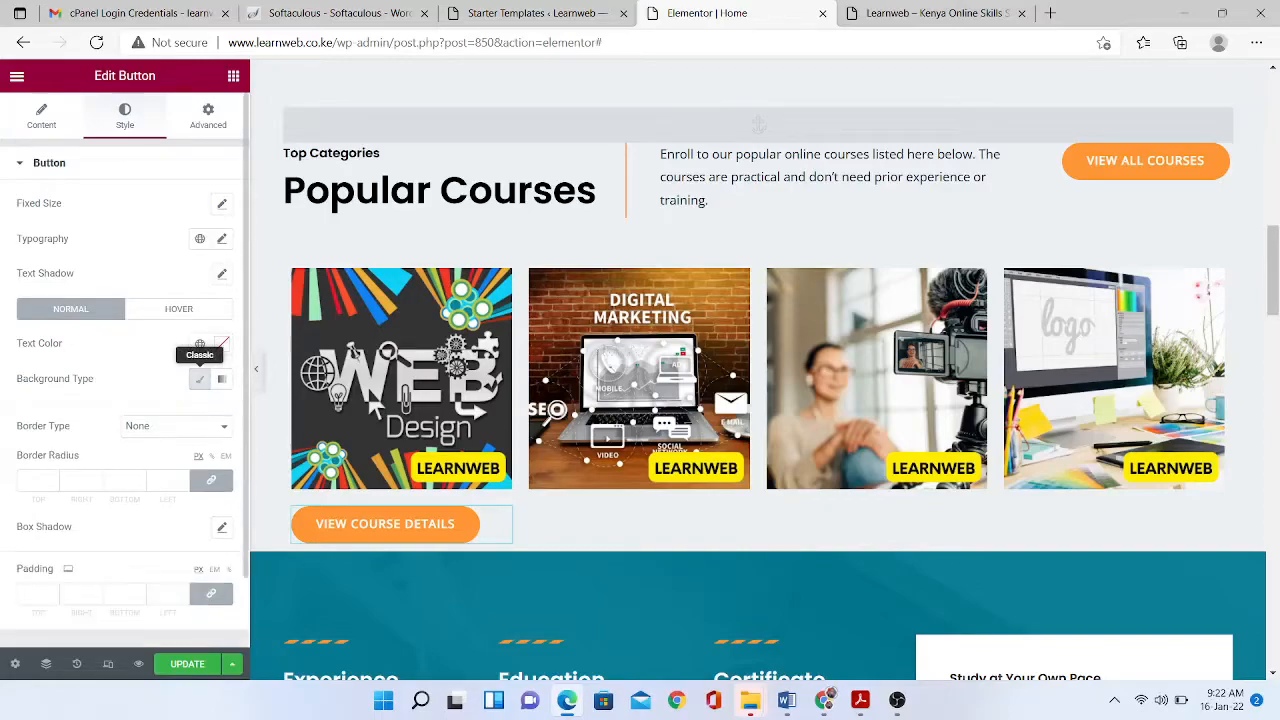
click(200, 379)
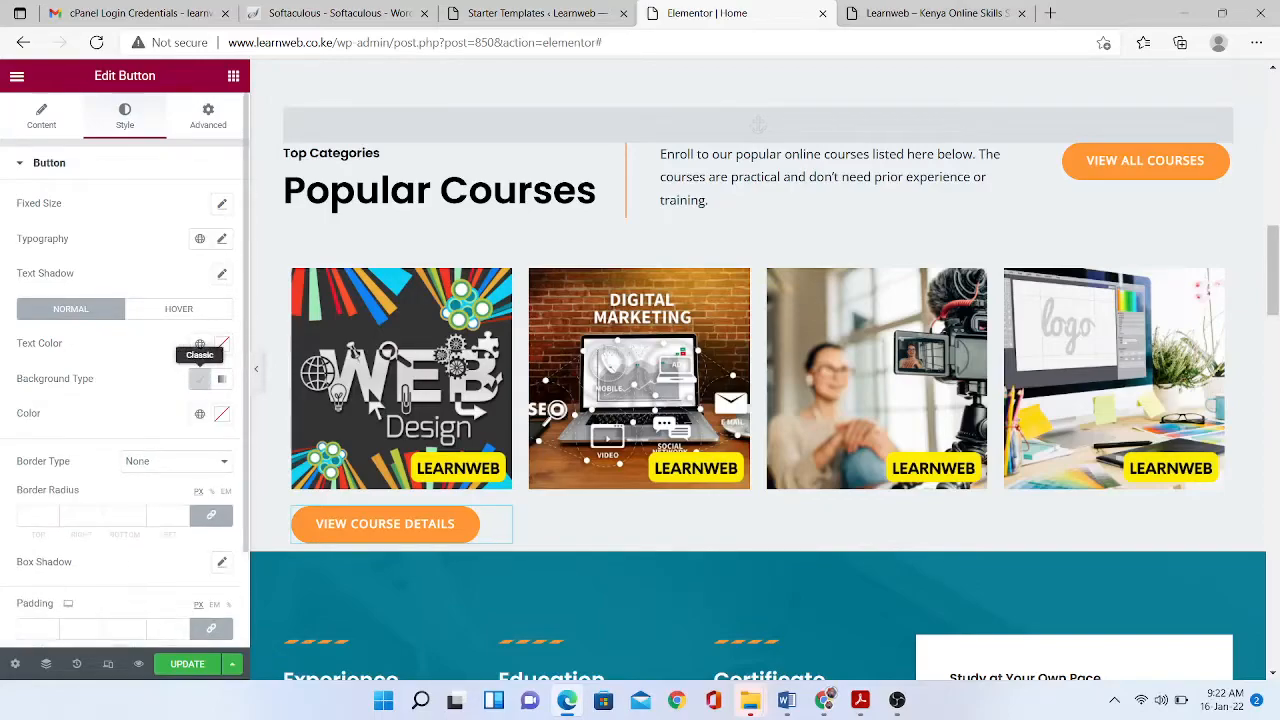
click(222, 414)
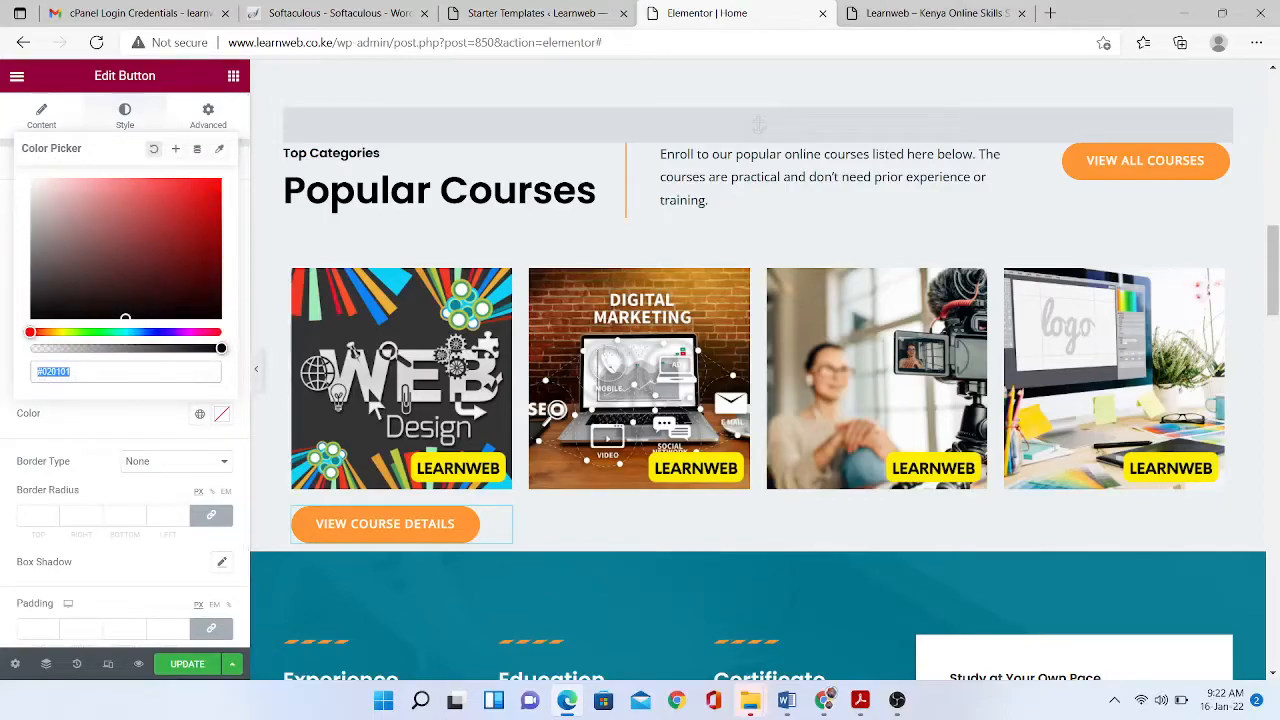
click(72, 372)
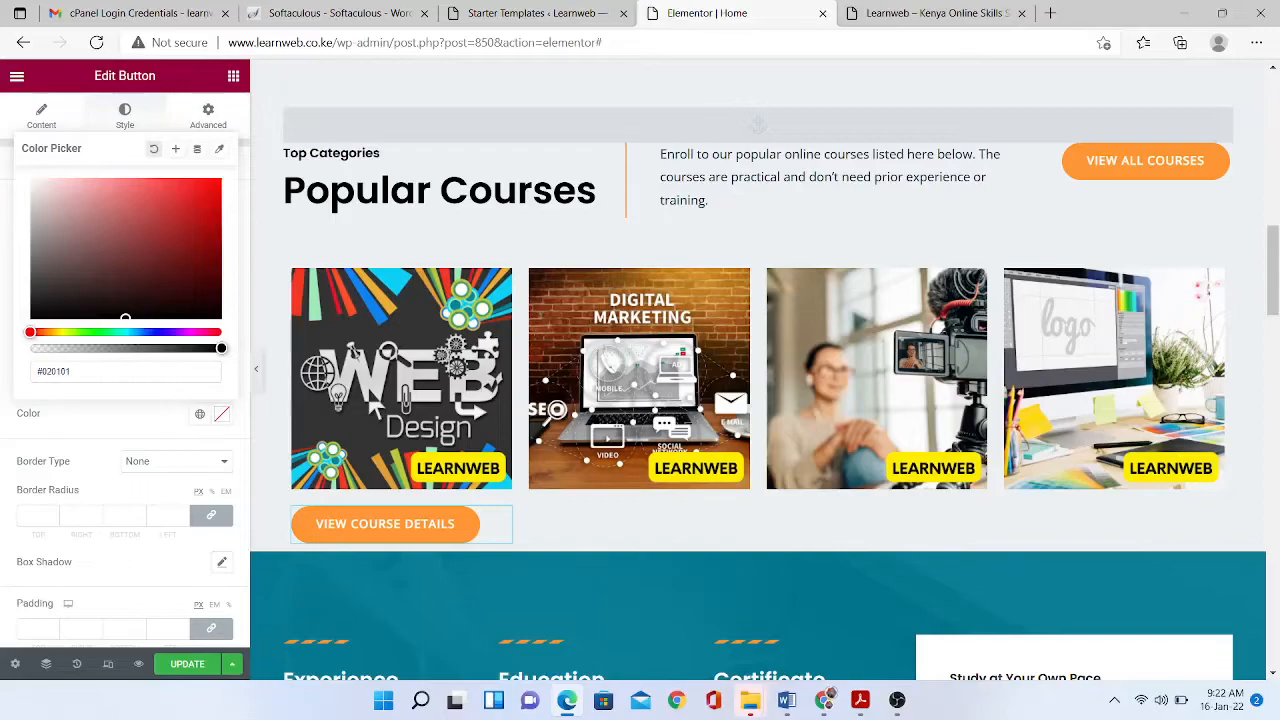
drag(125, 318, 38, 208)
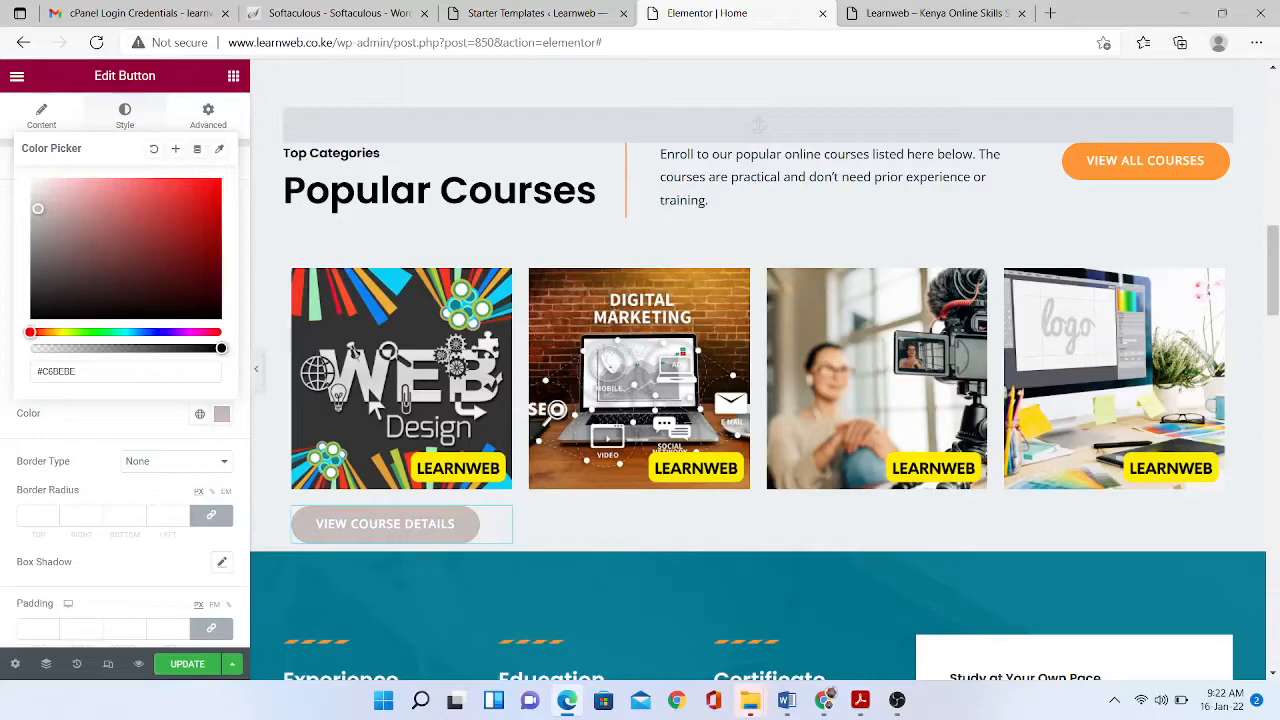
drag(30, 332, 70, 332)
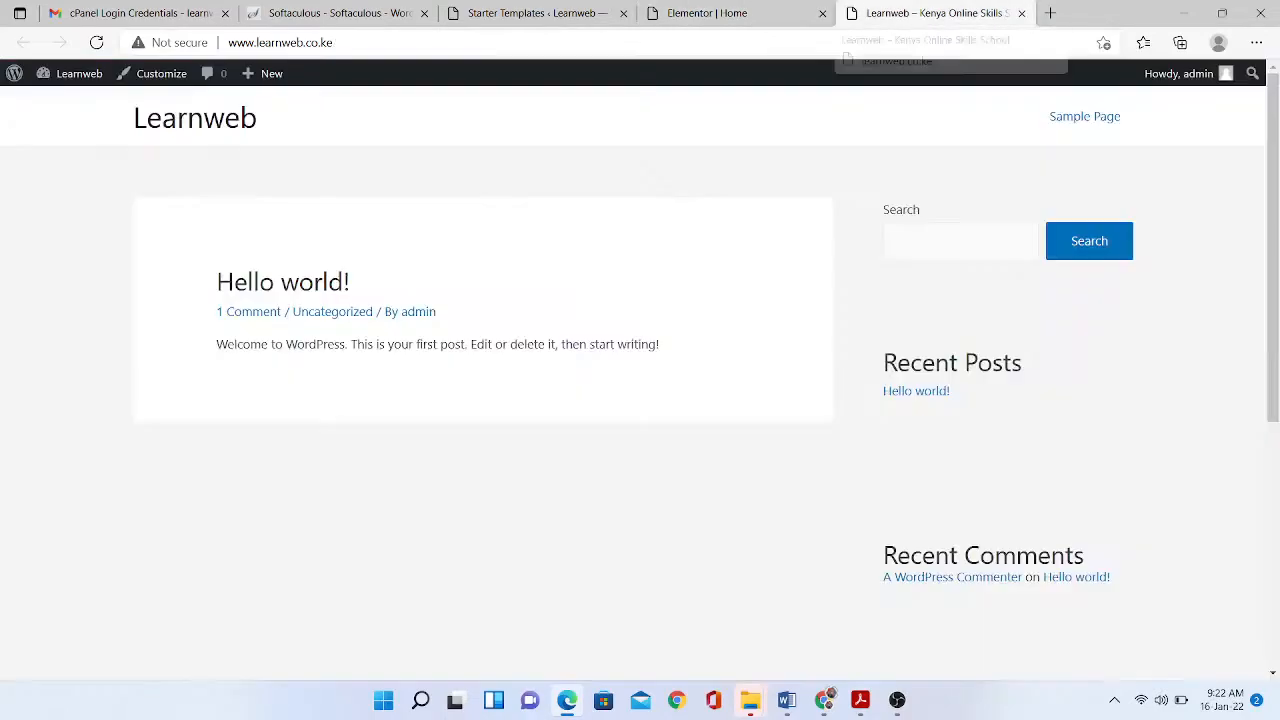
click(936, 13)
click(281, 42)
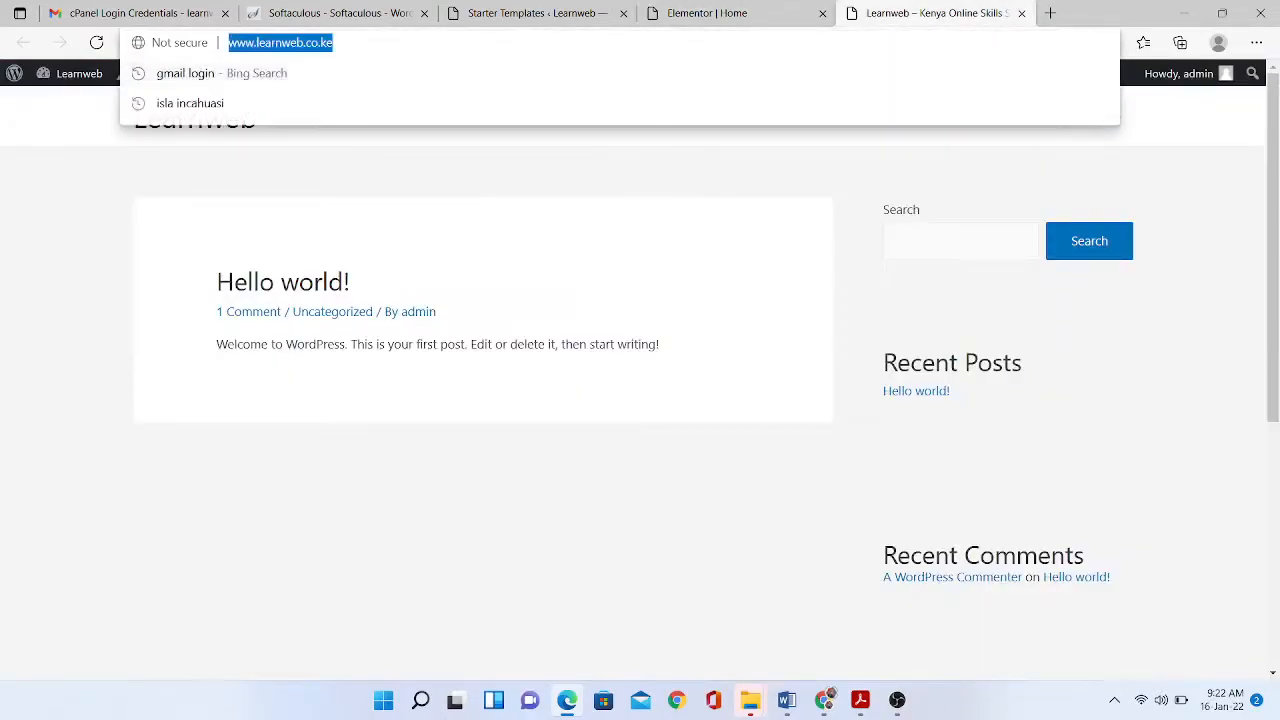
- Search Bing for 'yellow colour code', select the #FFFF00 hex, and return to the Elementor editor
text(yel)
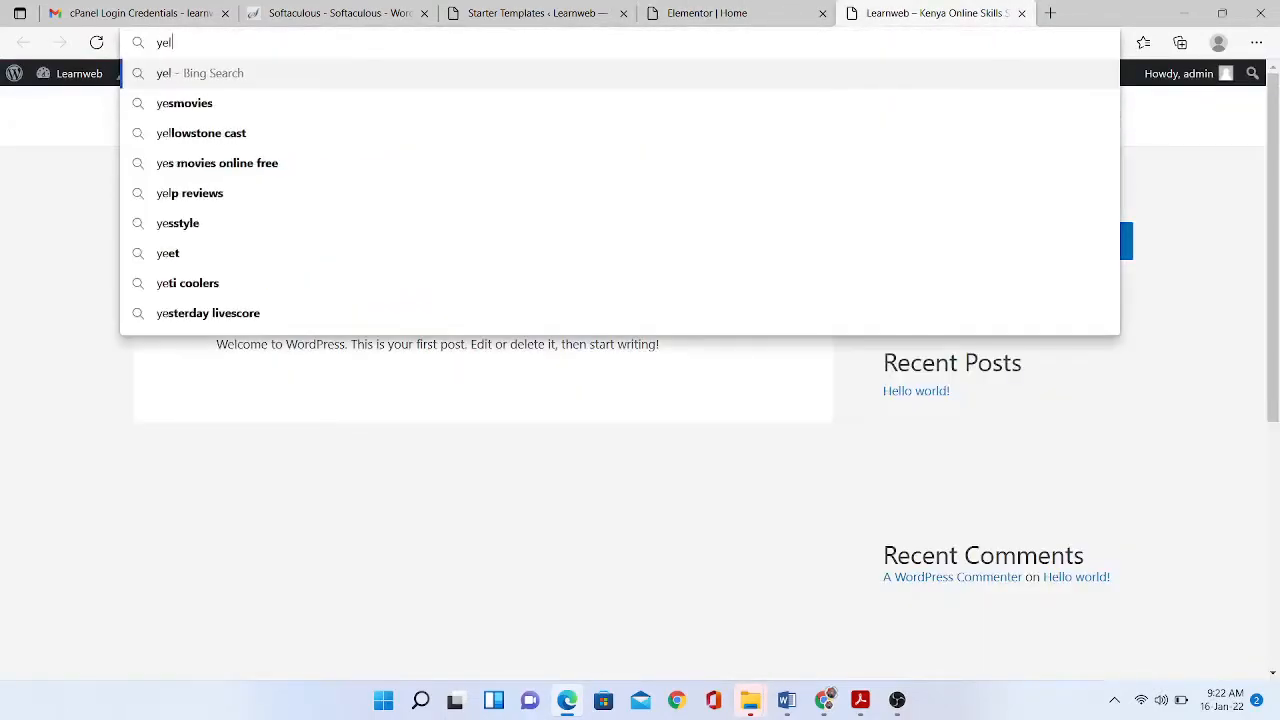
text(low colour)
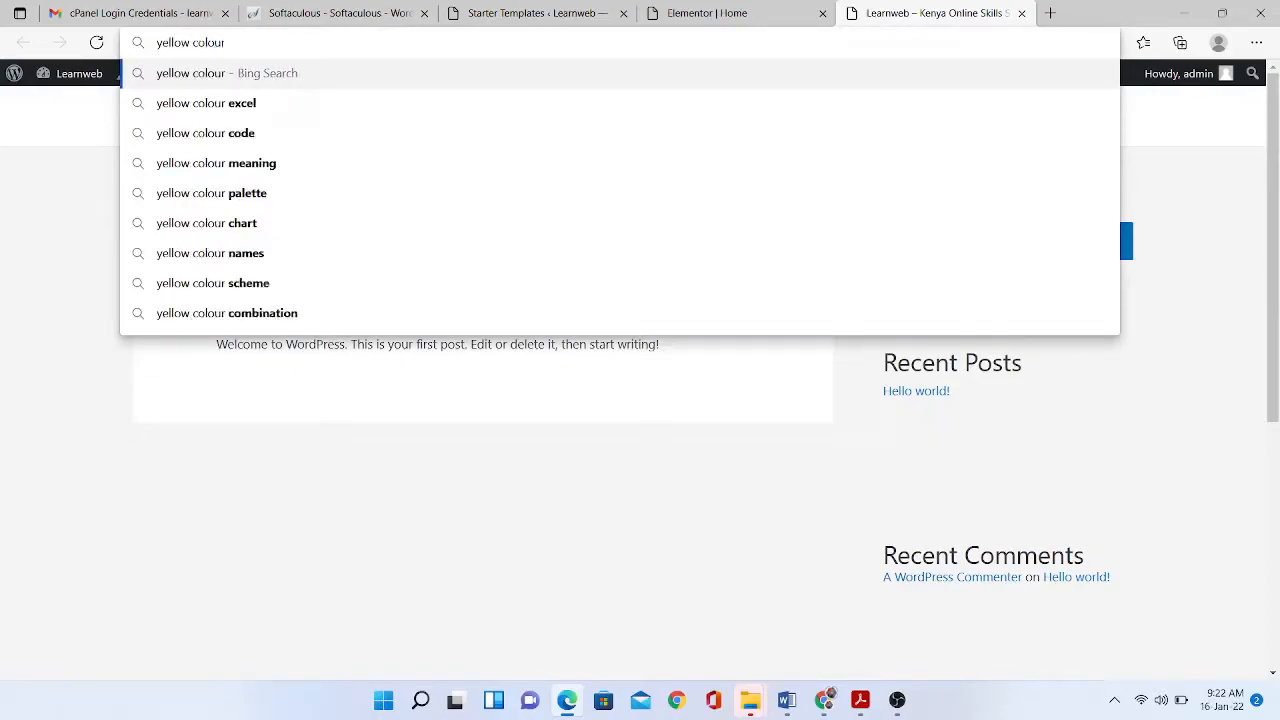
key(Down)
key(Down)
key(Down)
key(Up)
key(Return)
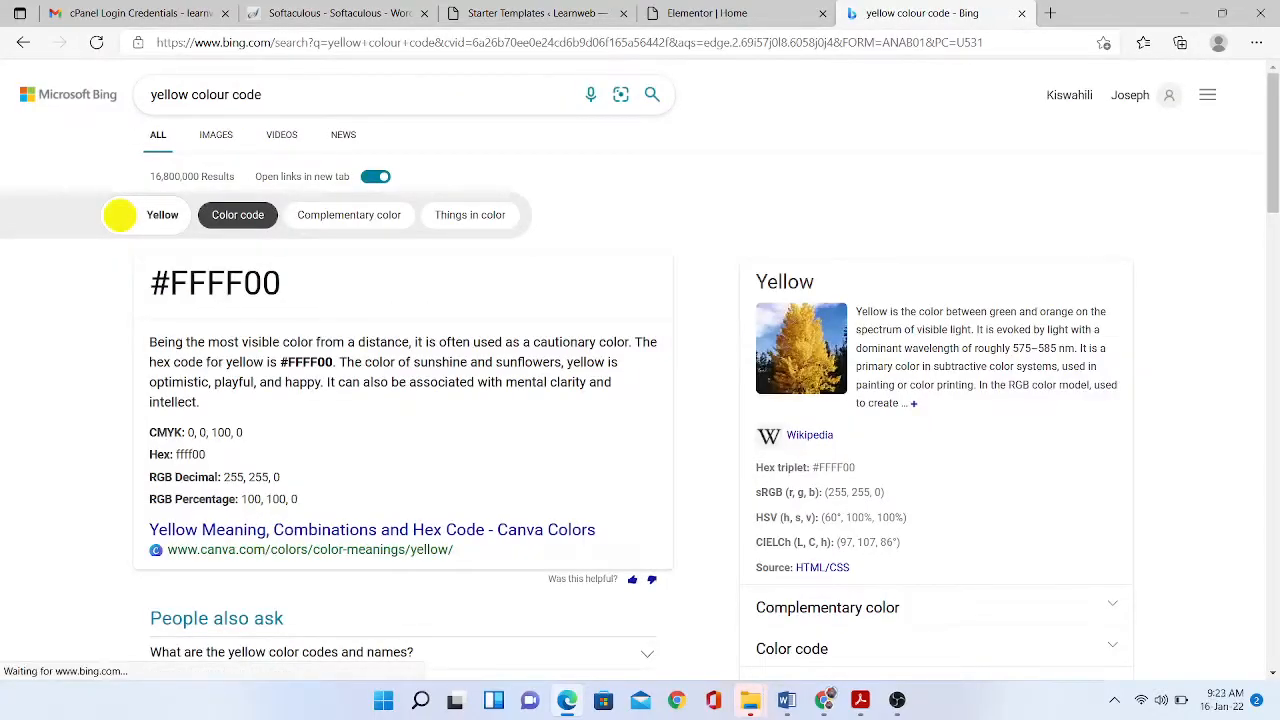
drag(282, 283, 148, 283)
key(ctrl+c)
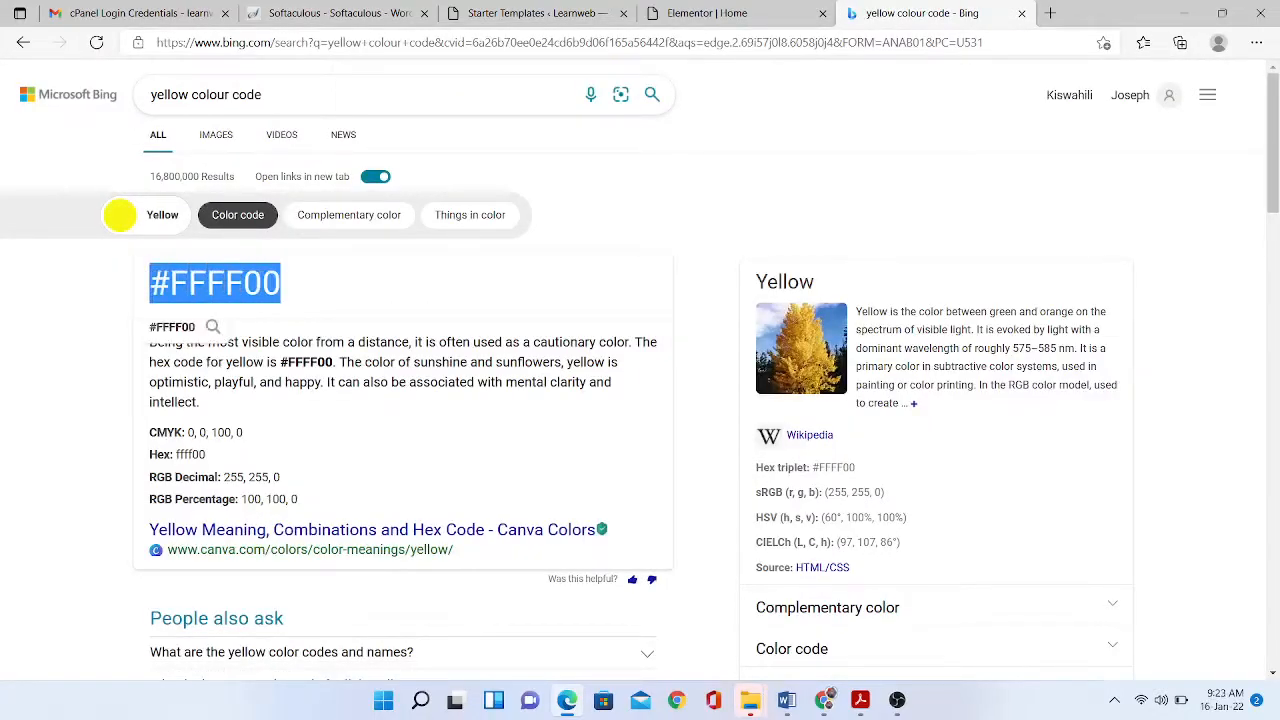
click(535, 13)
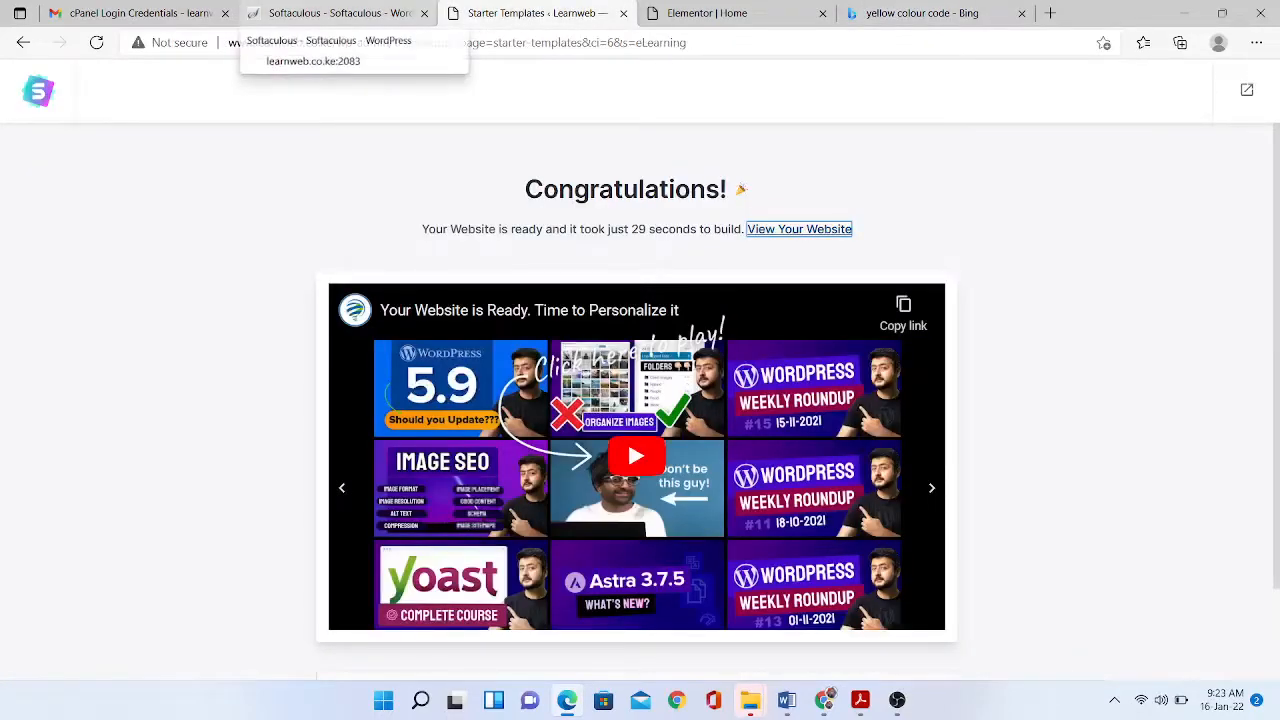
click(712, 13)
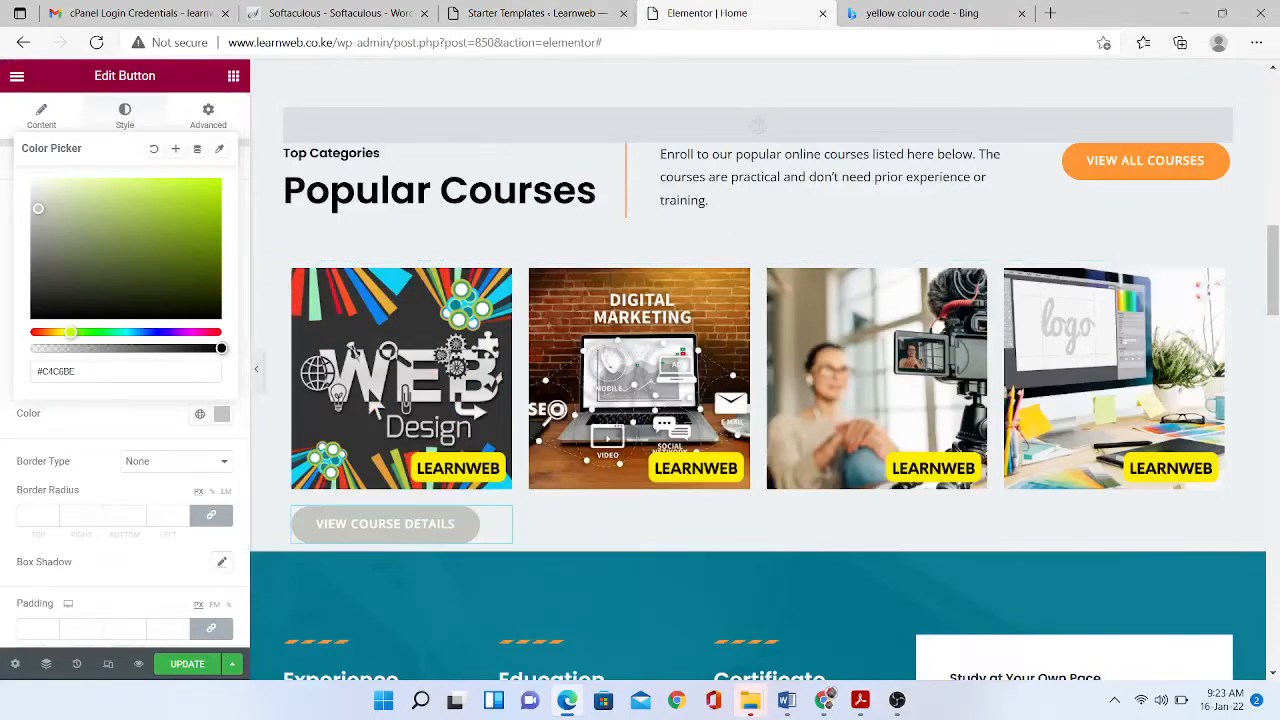
- Set the course button's background colour to #FFFF00
drag(84, 372, 12, 373)
key(ctrl+v)
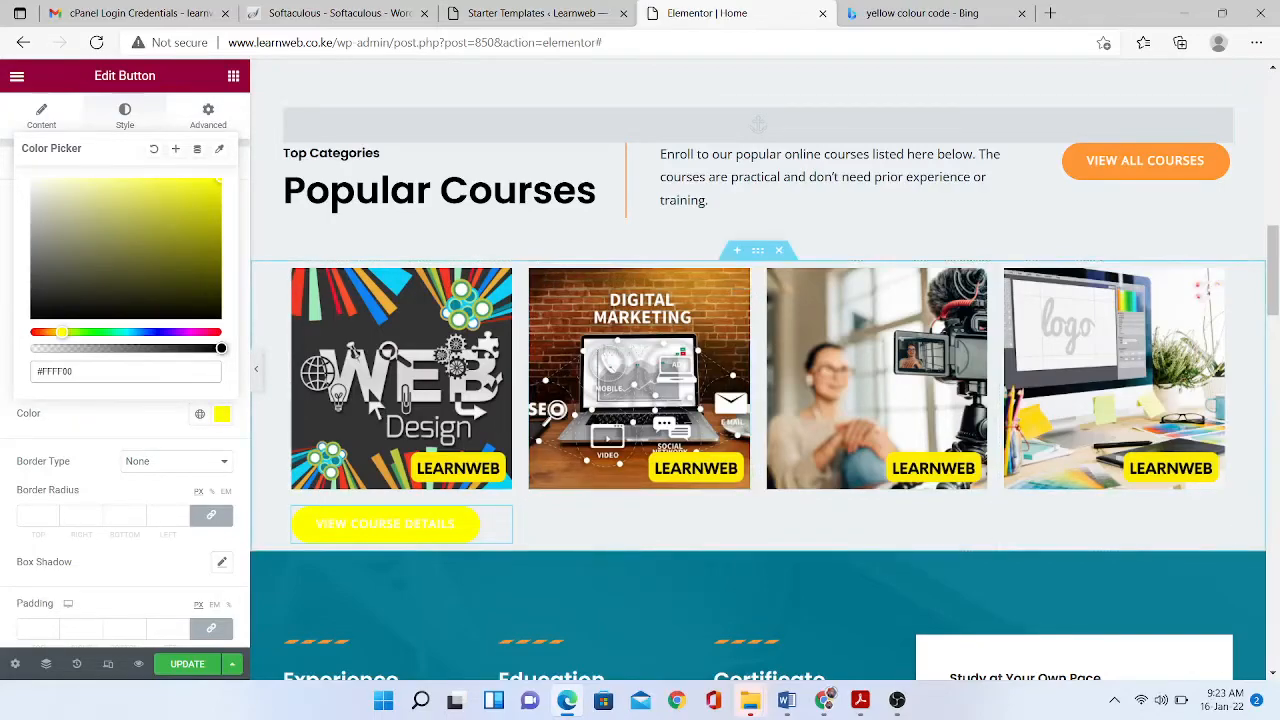
scroll(758, 380, up, 3)
scroll(758, 380, down, 5)
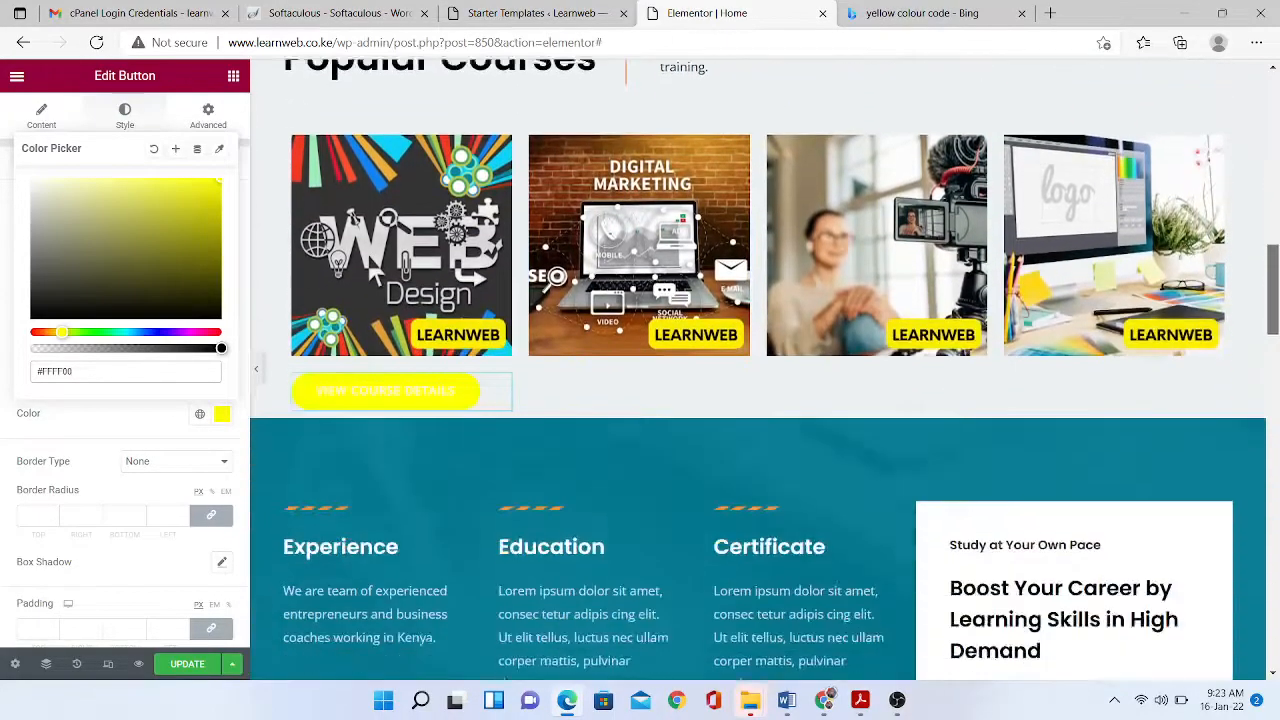
scroll(758, 380, up, 2)
scroll(758, 380, down, 1)
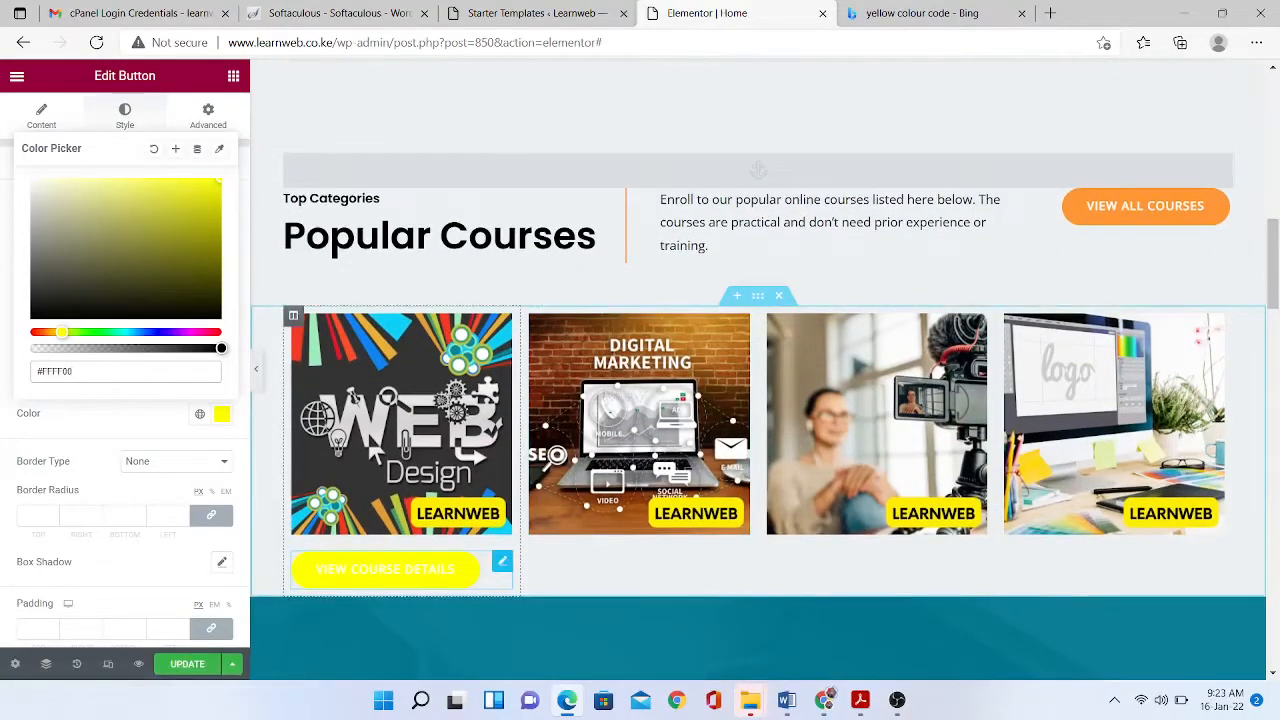
- Delete the View Course Details button and add a new Button under the Web Design course image
right_click(502, 562)
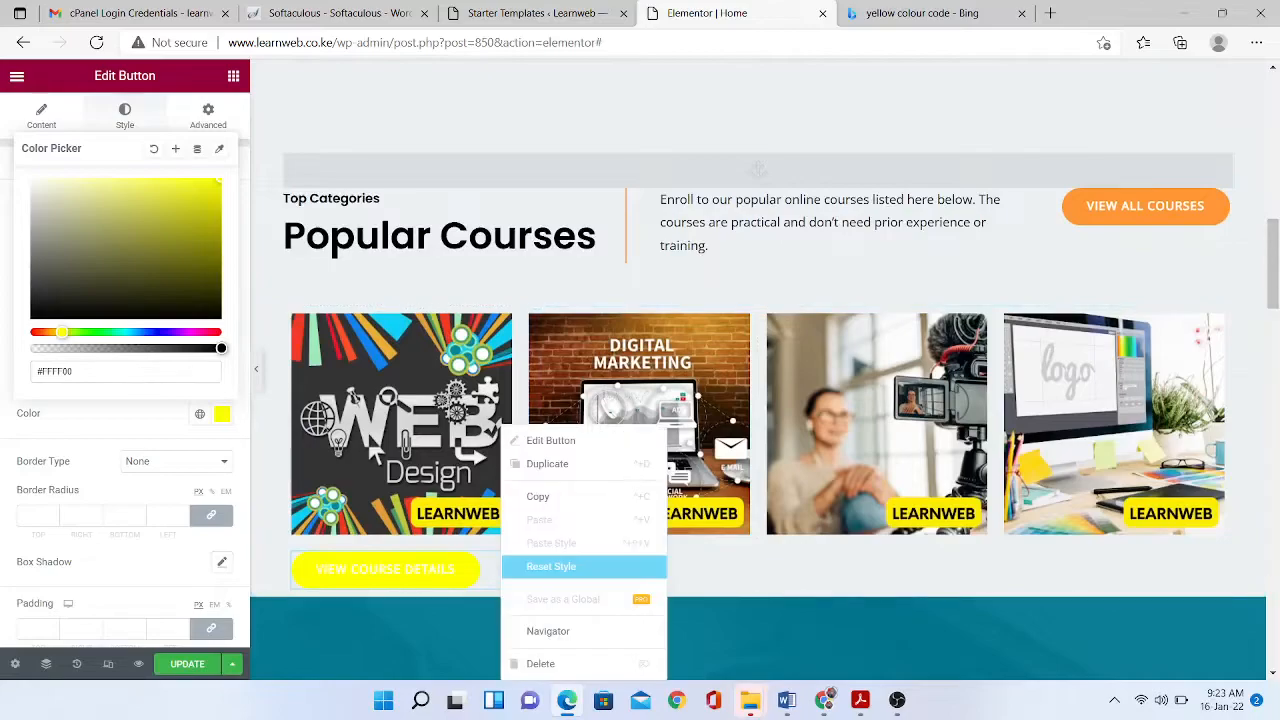
click(540, 664)
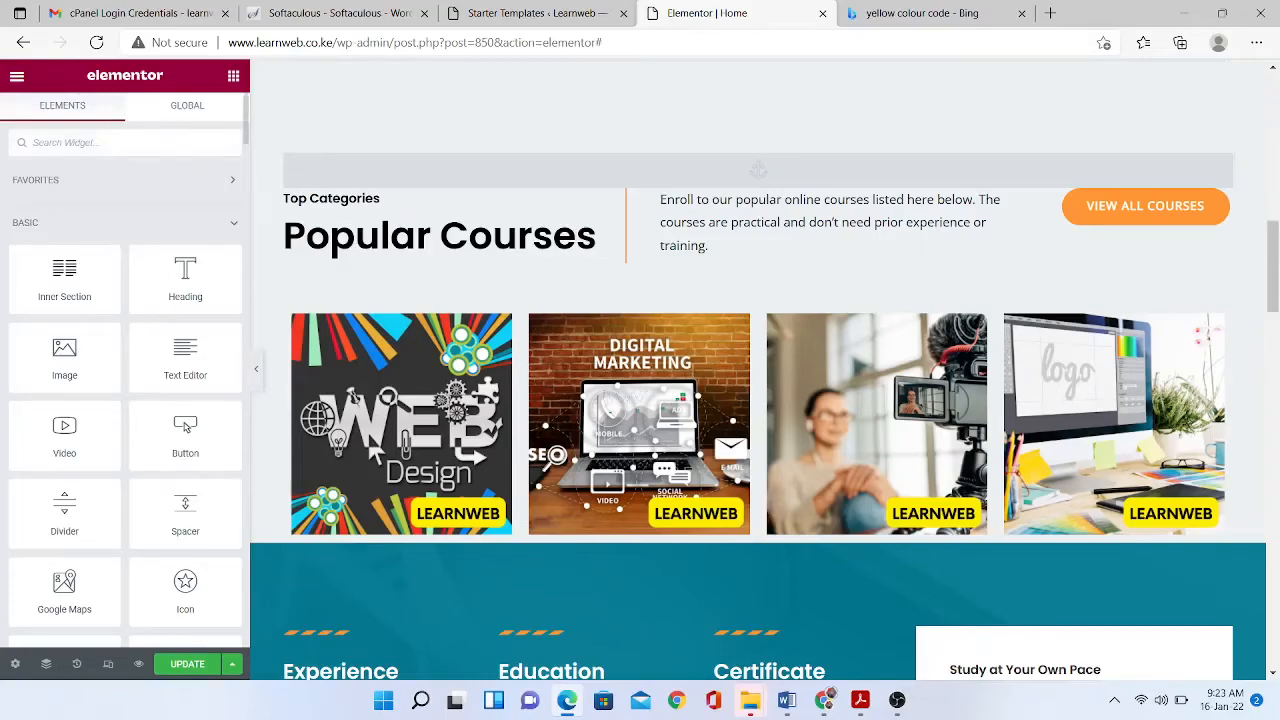
text(butt)
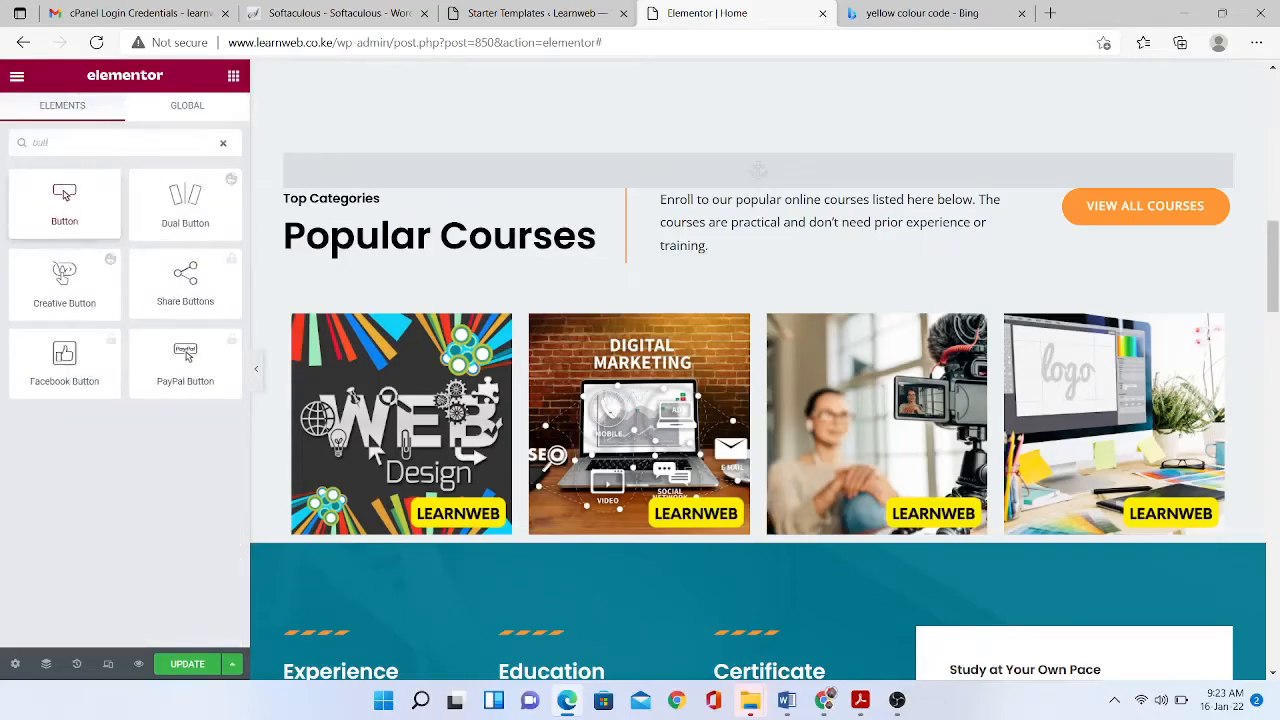
drag(64, 197, 372, 508)
drag(177, 397, 16, 322)
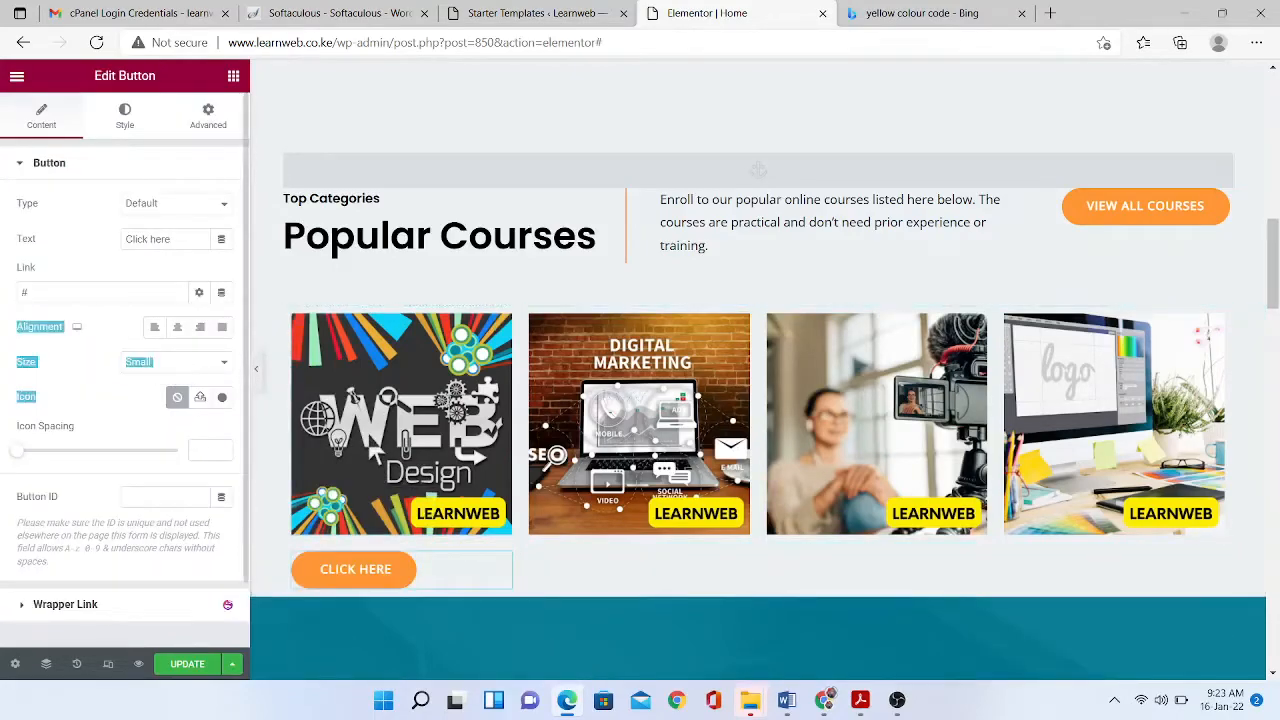
- Change the new button's label from 'Click here' to 'Learn more about this'
click(128, 239)
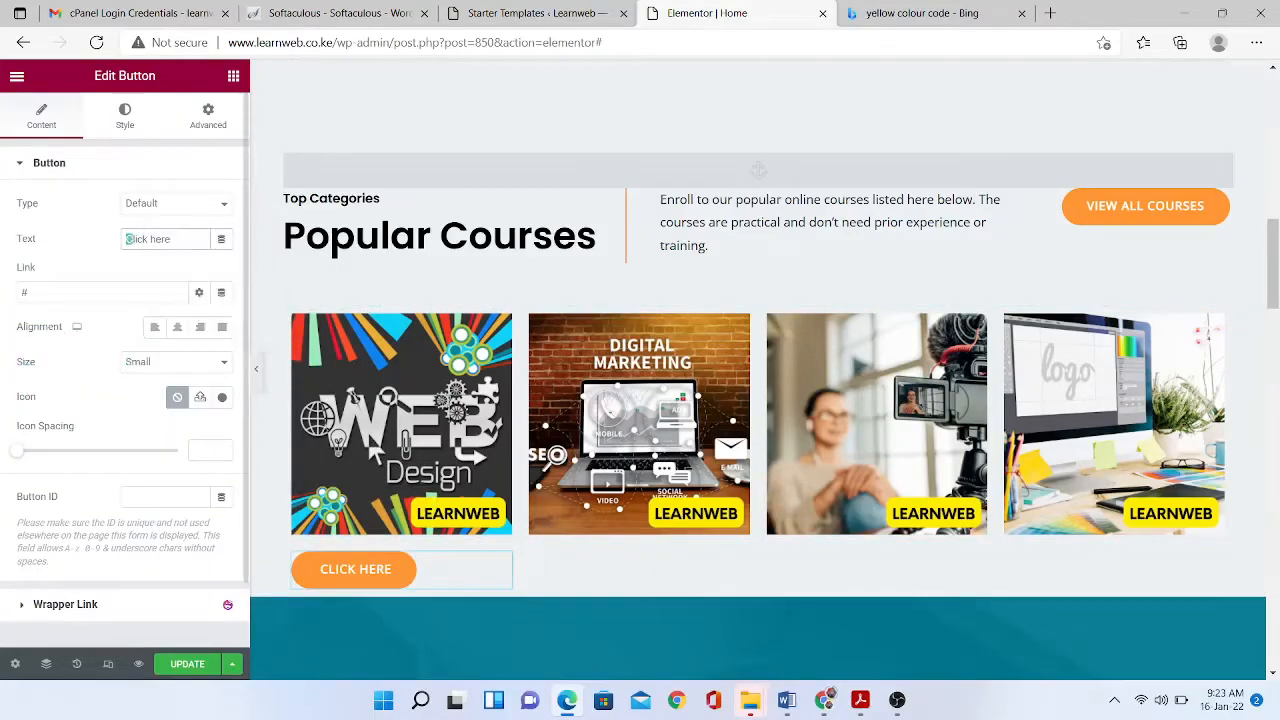
triple_click(128, 239)
text(Clie)
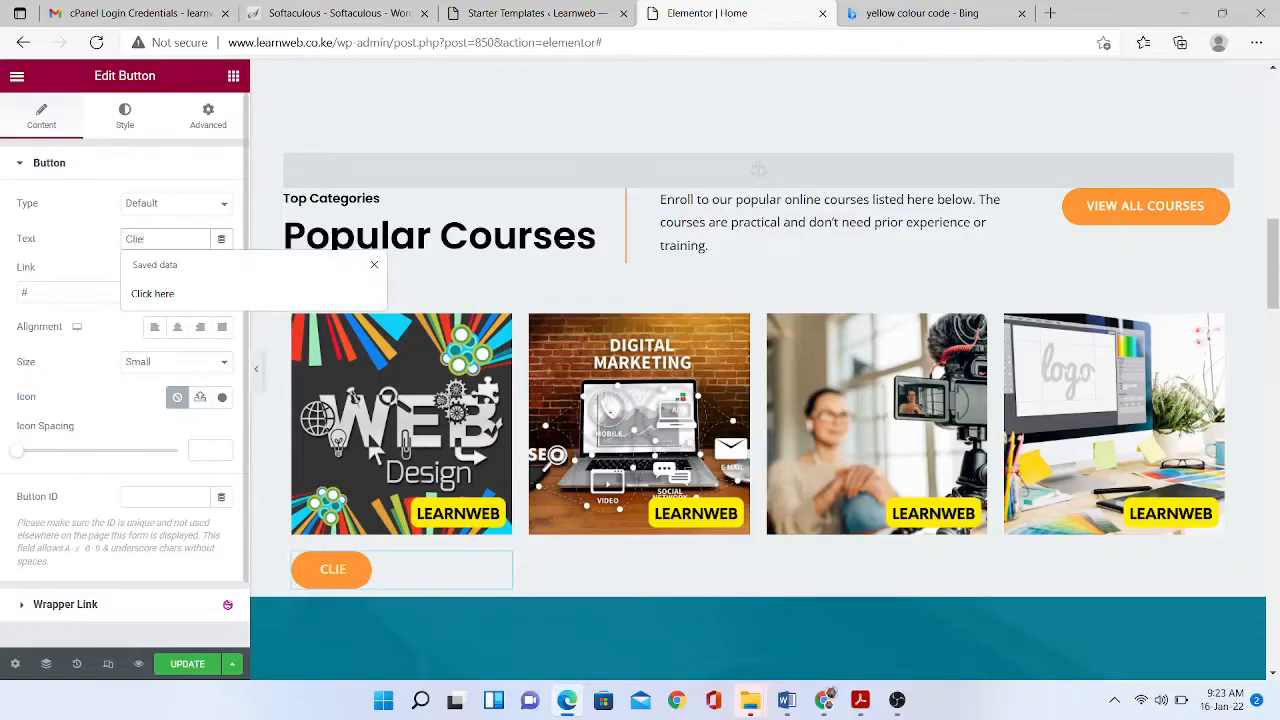
text(ck Here)
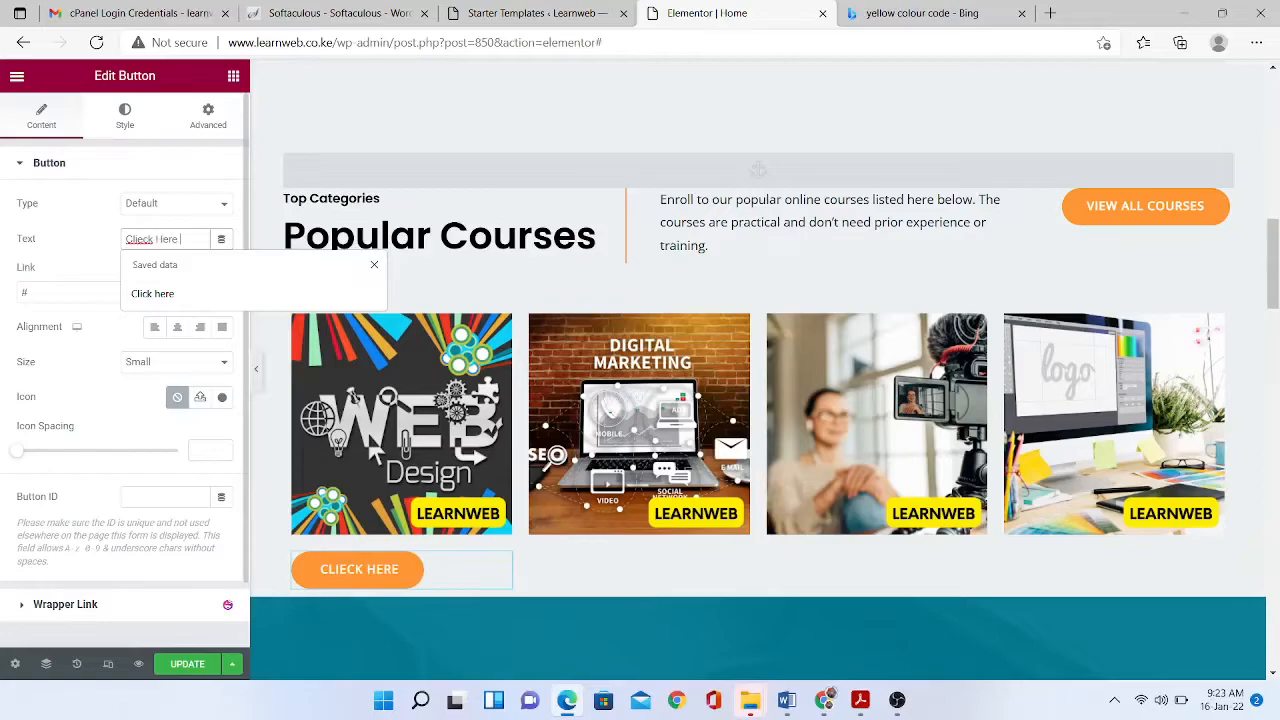
text( To)
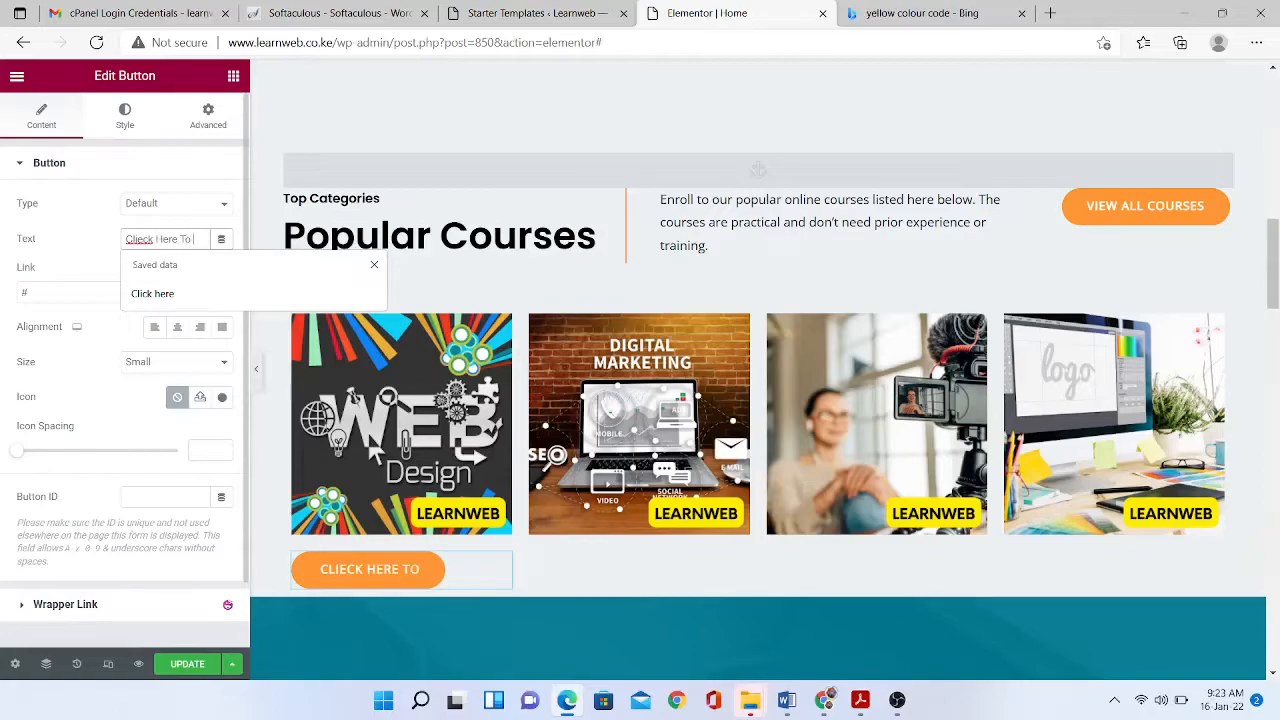
text( learnm)
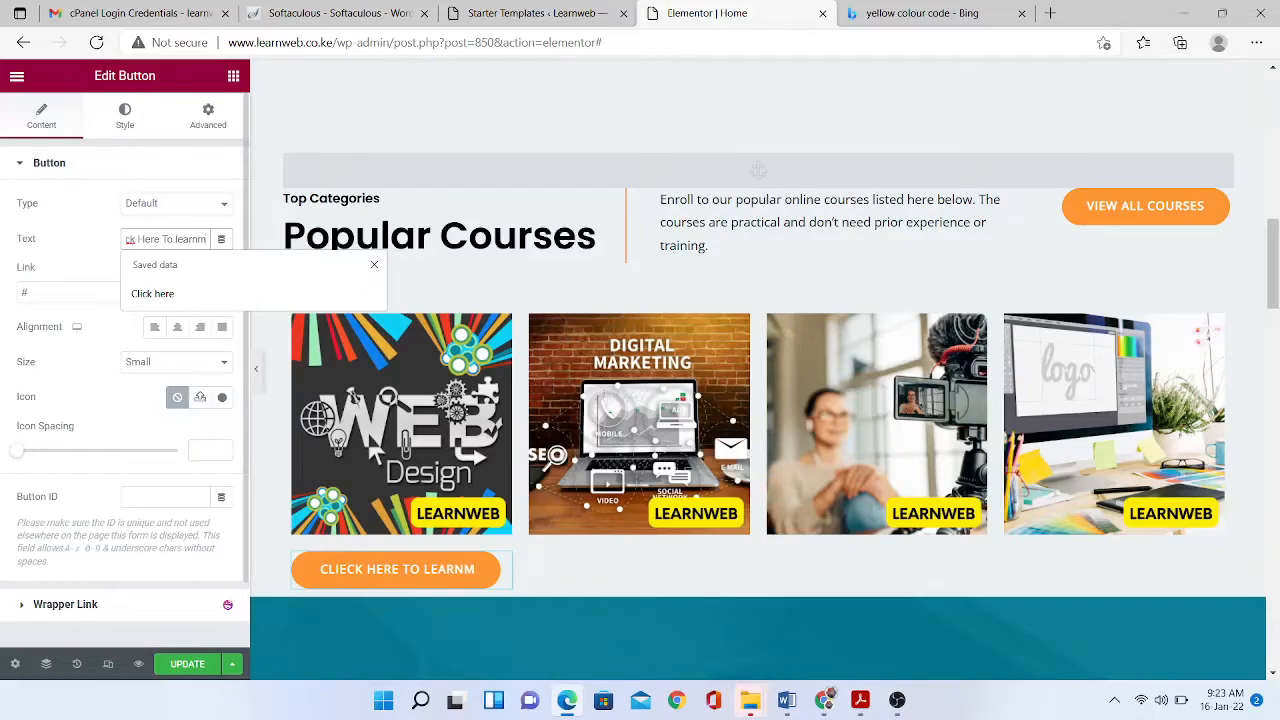
key(BackSpace)
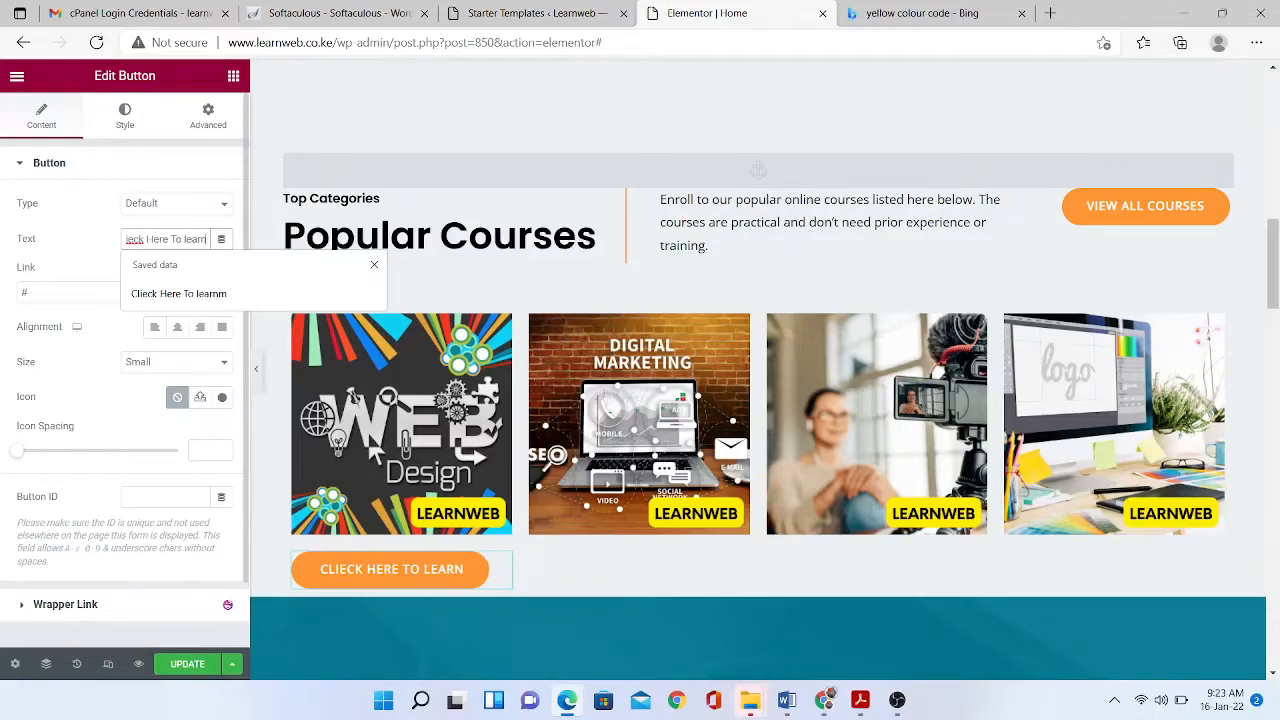
text(\\\\\\\\\\\\)
key(BackSpace)
key(BackSpace)
key(BackSpace)
key(BackSpace)
key(BackSpace)
key(BackSpace)
key(BackSpace)
key(BackSpace)
key(BackSpace)
key(BackSpace)
key(BackSpace)
key(BackSpace)
key(BackSpace)
key(BackSpace)
key(BackSpace)
key(BackSpace)
key(BackSpace)
key(BackSpace)
key(BackSpace)
key(BackSpace)
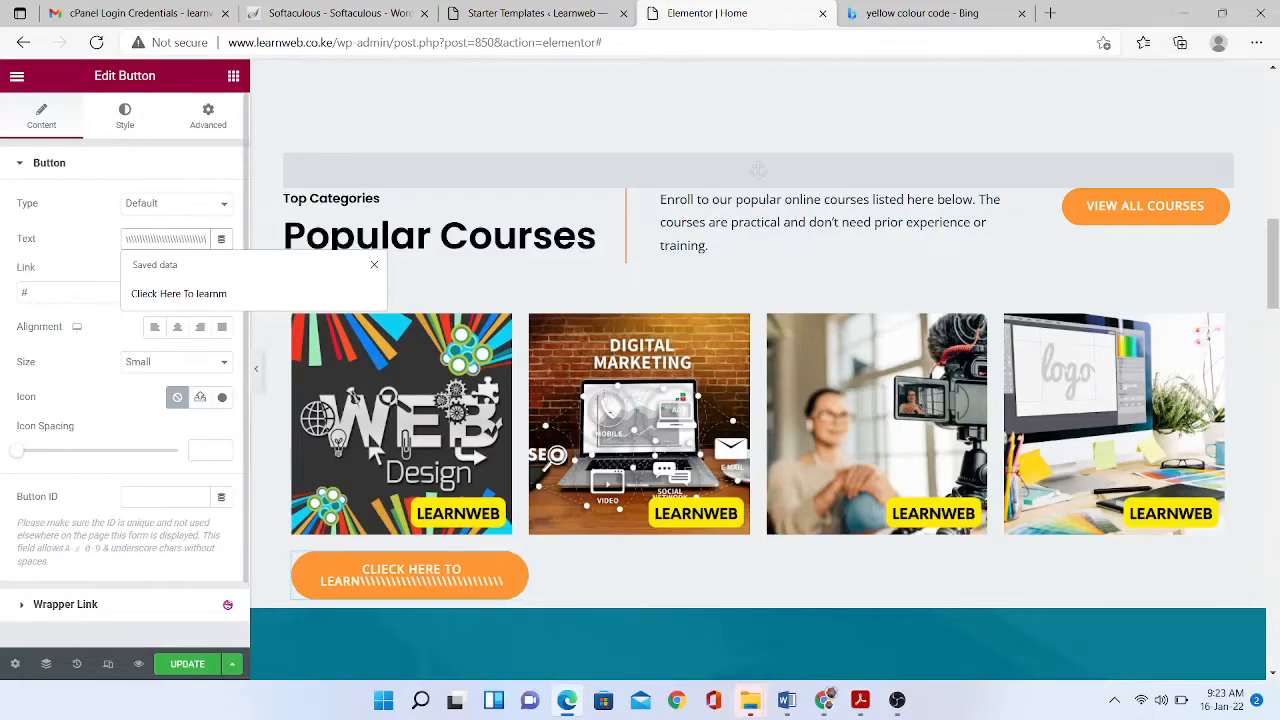
key(BackSpace)
key(BackSpace)
key(BackSpace)
key(BackSpace)
key(BackSpace)
key(BackSpace)
key(BackSpace)
key(BackSpace)
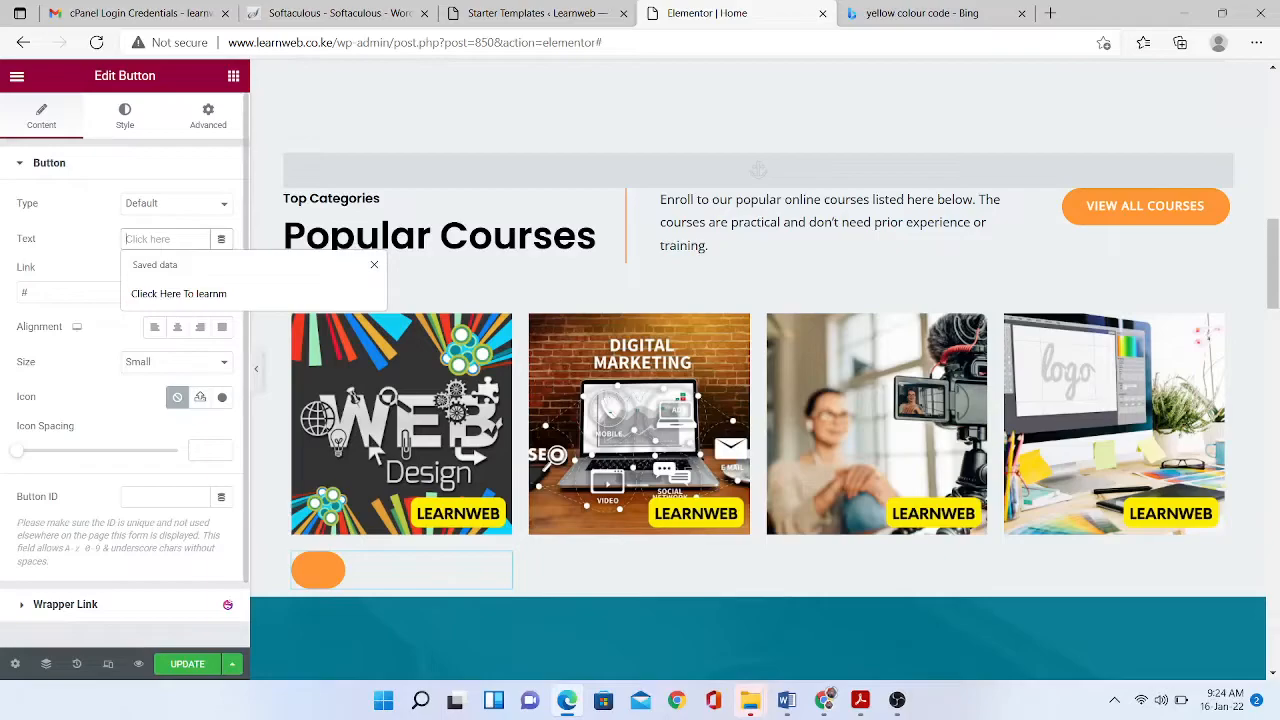
text(Lear)
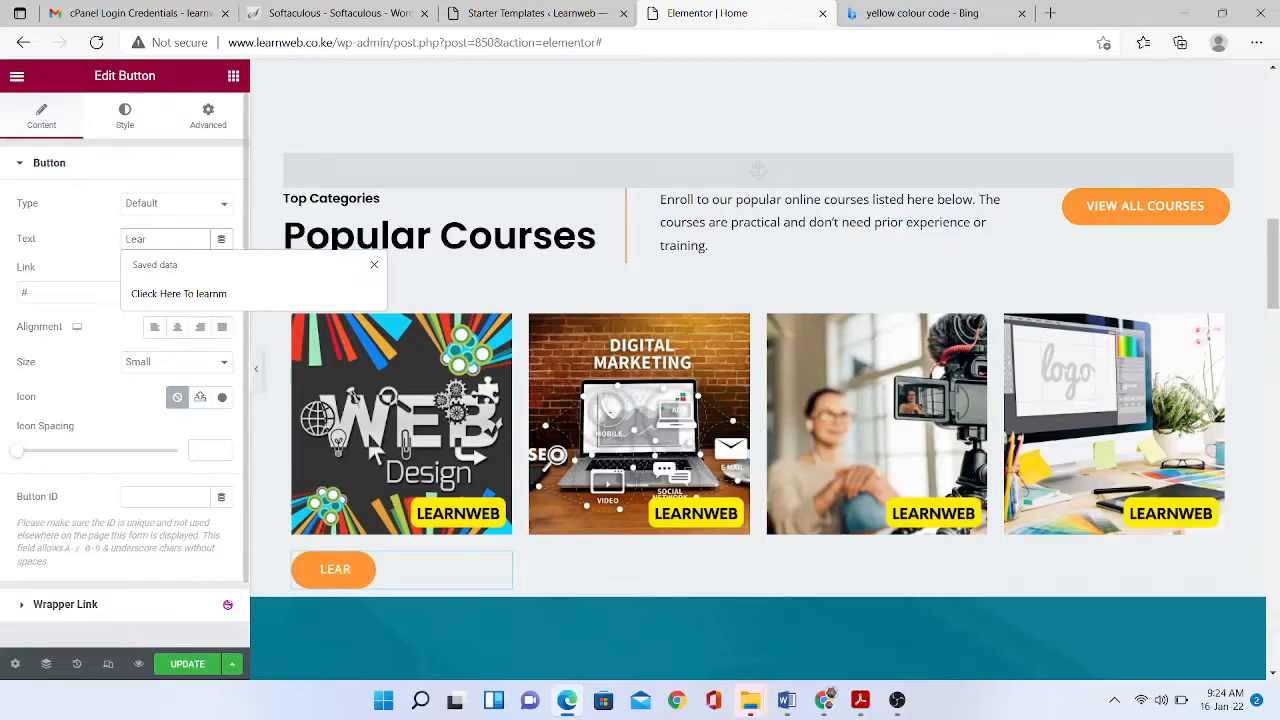
text(n more)
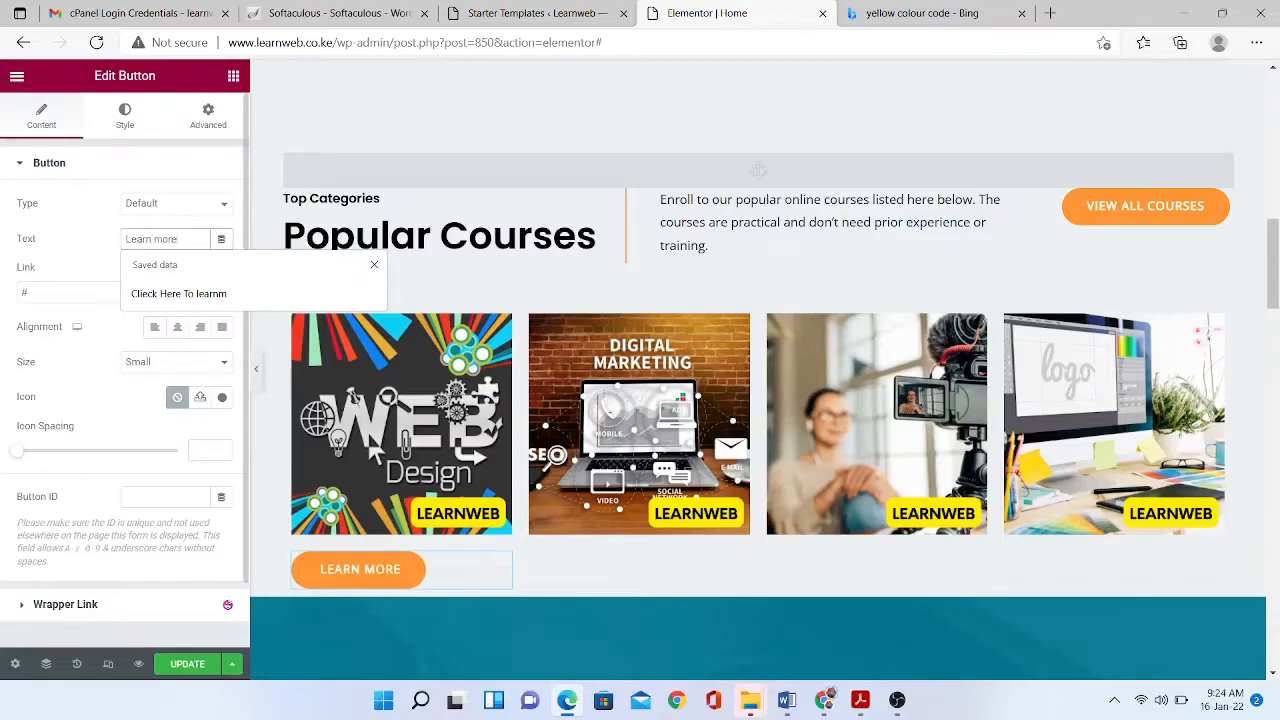
text( ab)
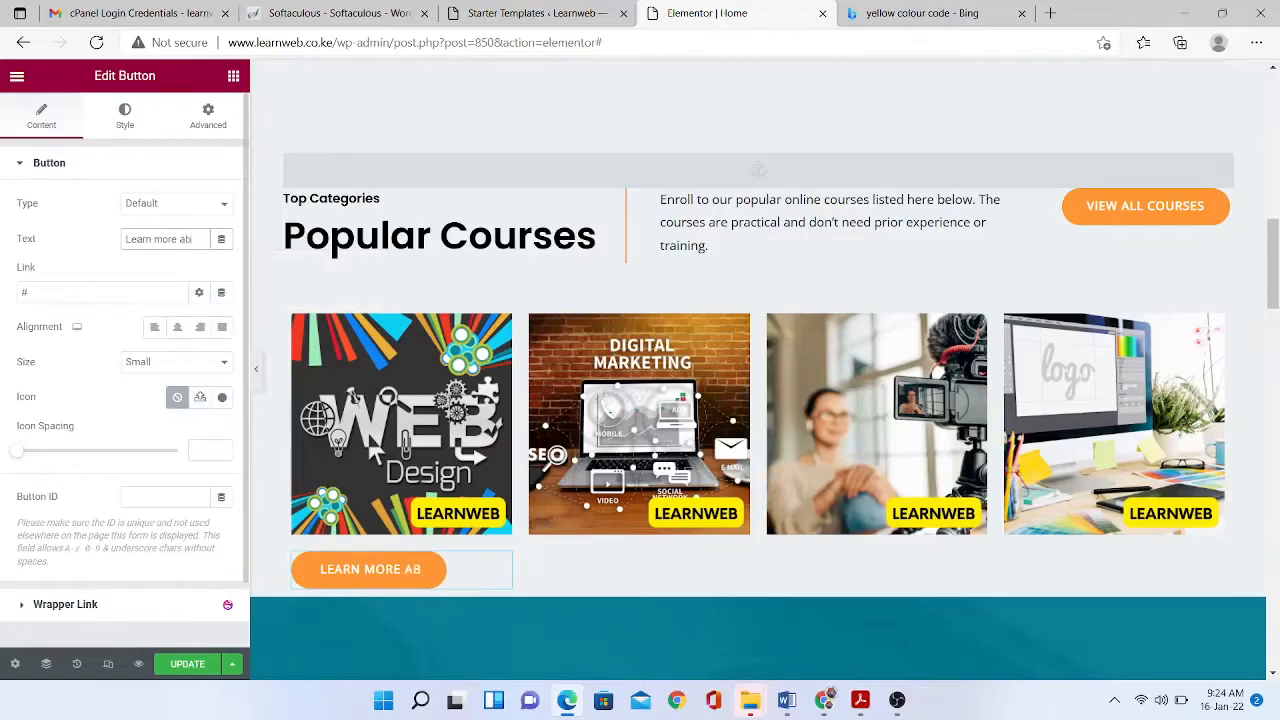
text(out it)
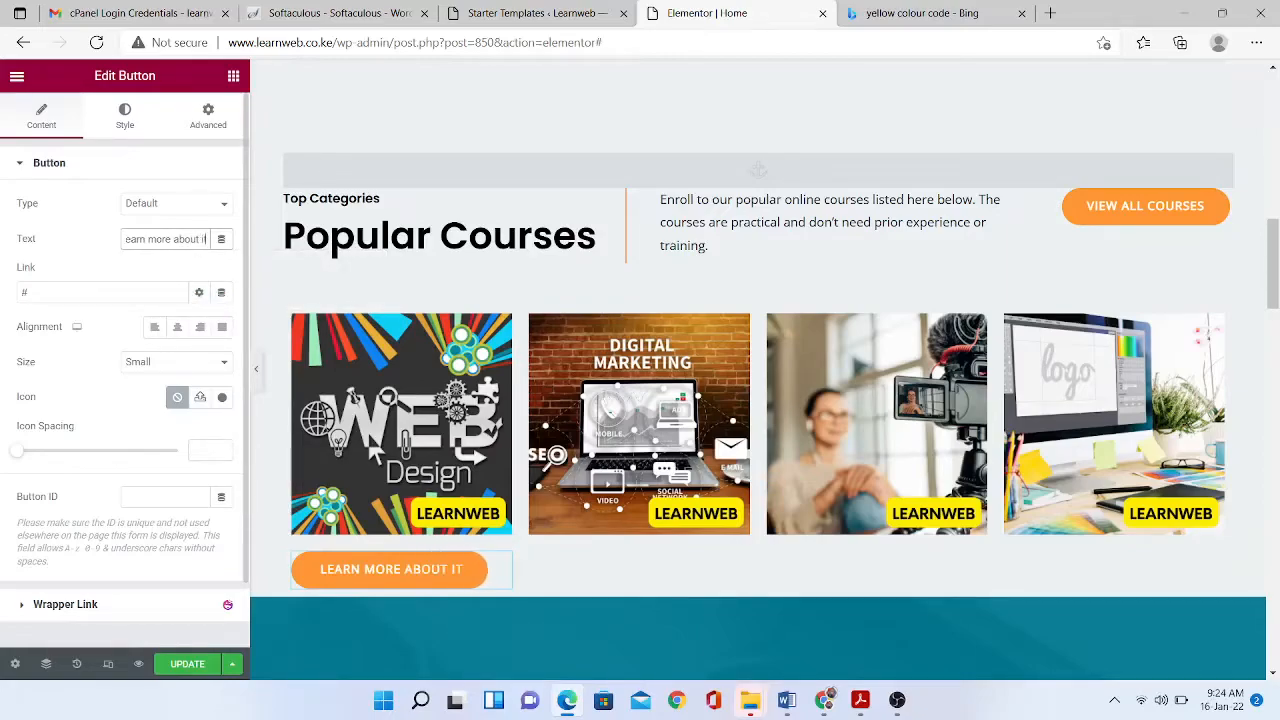
key(BackSpace)
key(BackSpace)
text(this)
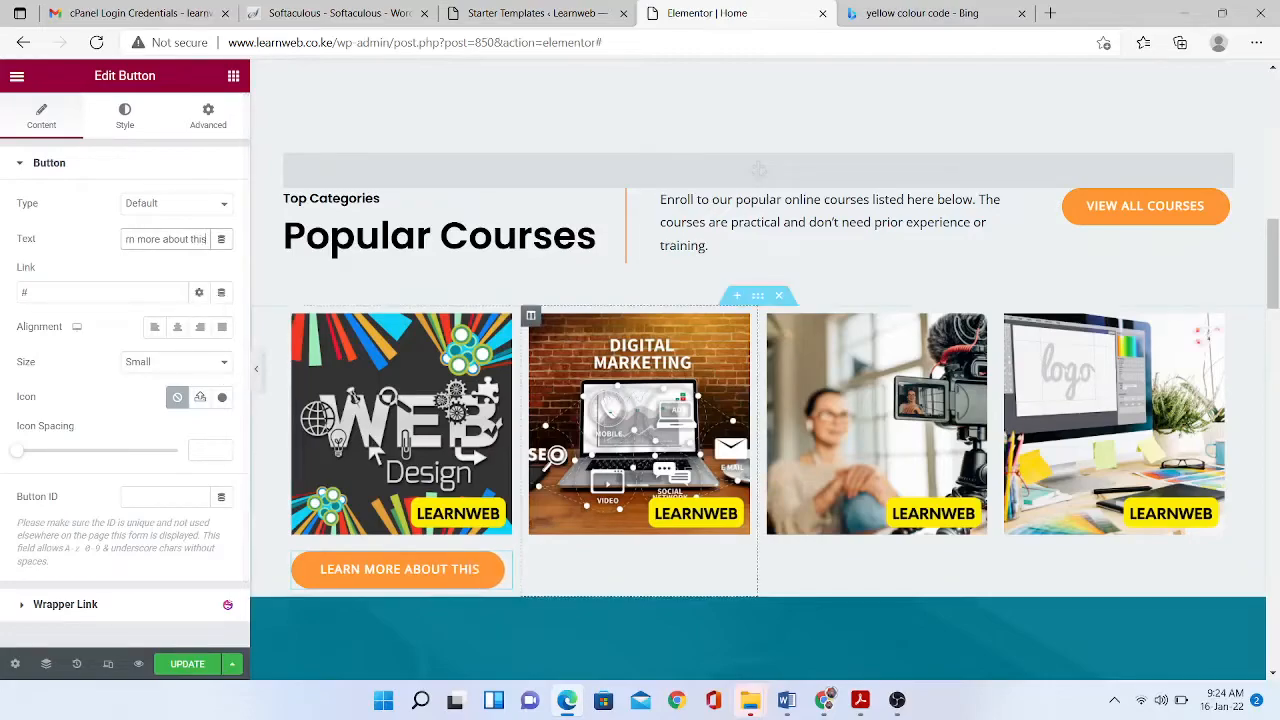
- Copy the 'Learn more about this' button and paste it into the Digital Marketing, third and fourth course columns
right_click(497, 570)
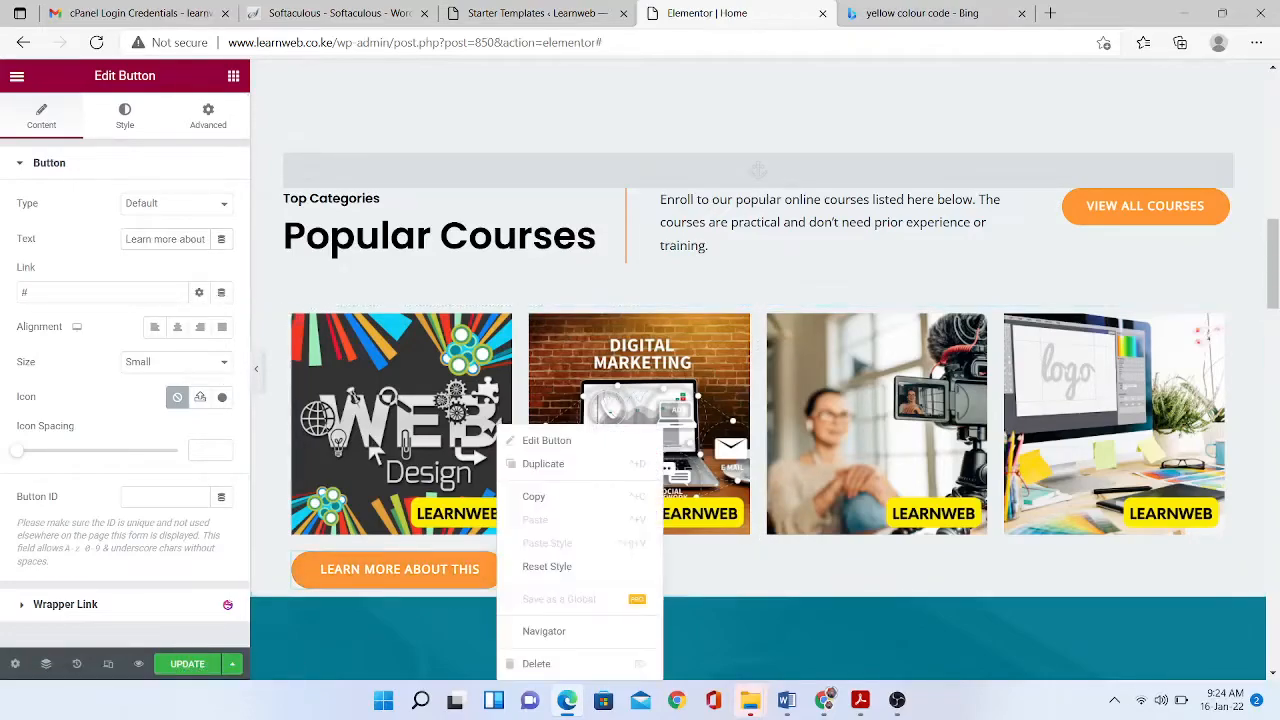
click(540, 496)
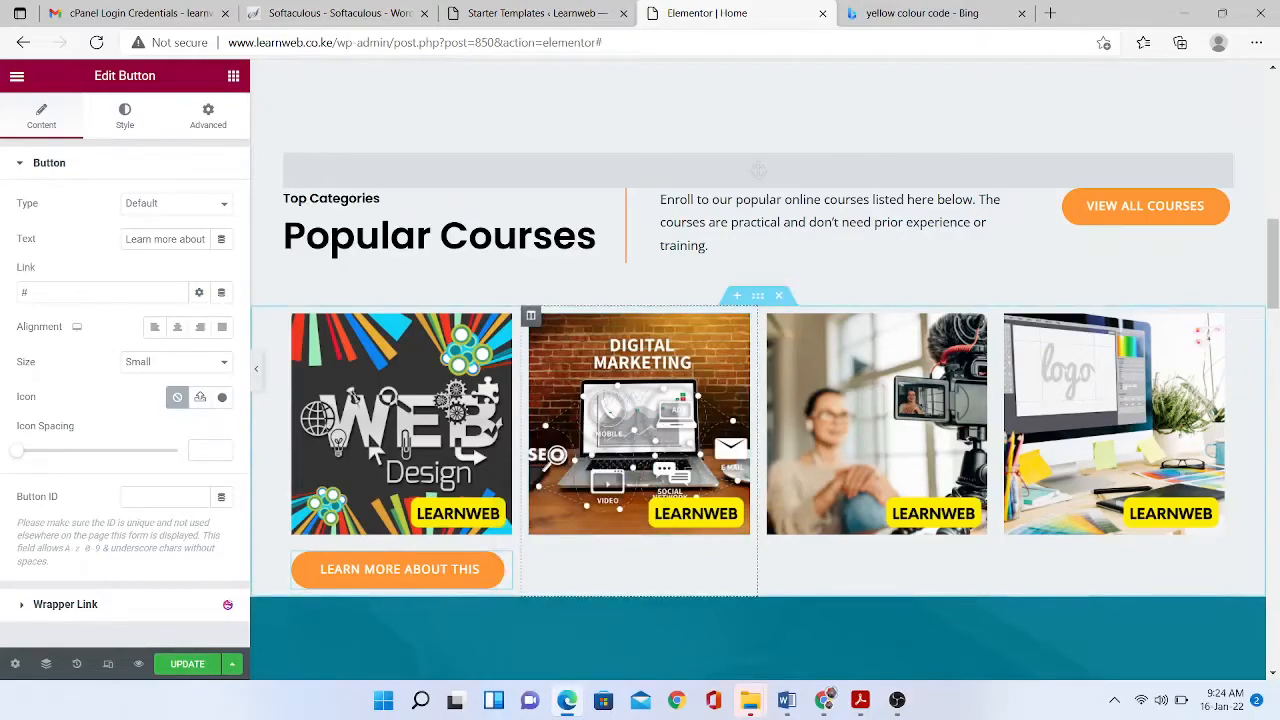
right_click(586, 432)
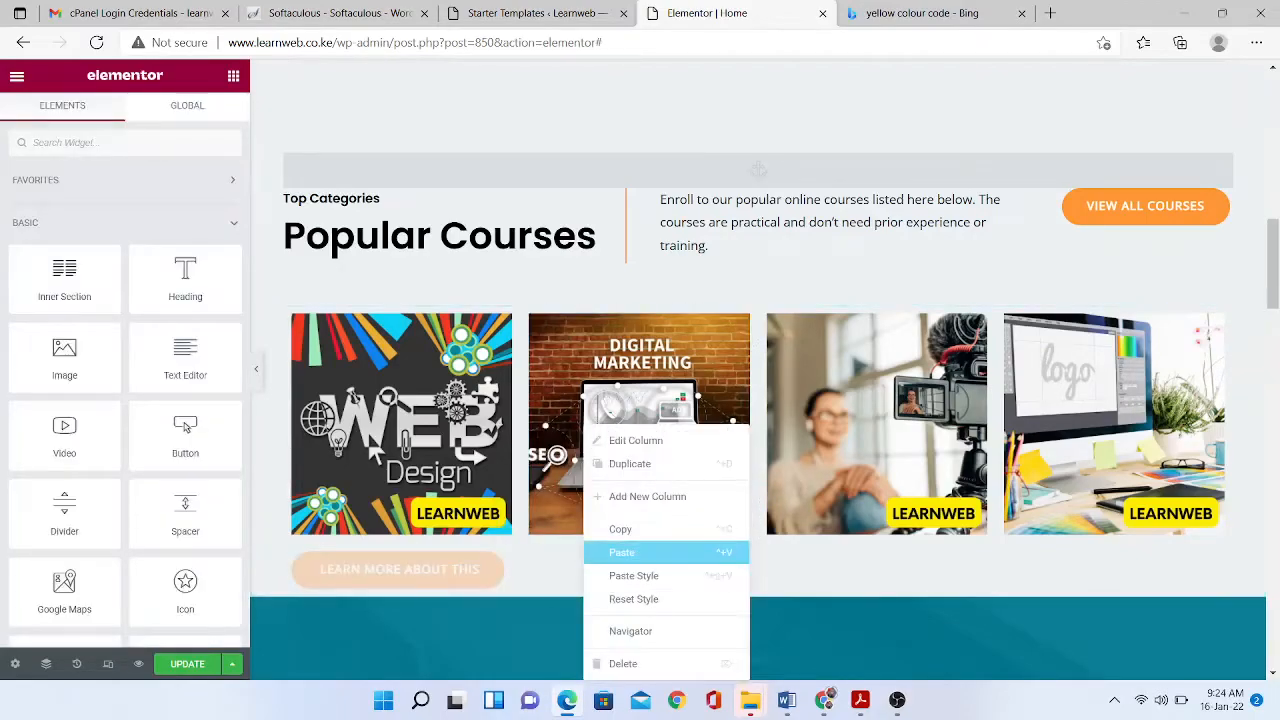
click(640, 552)
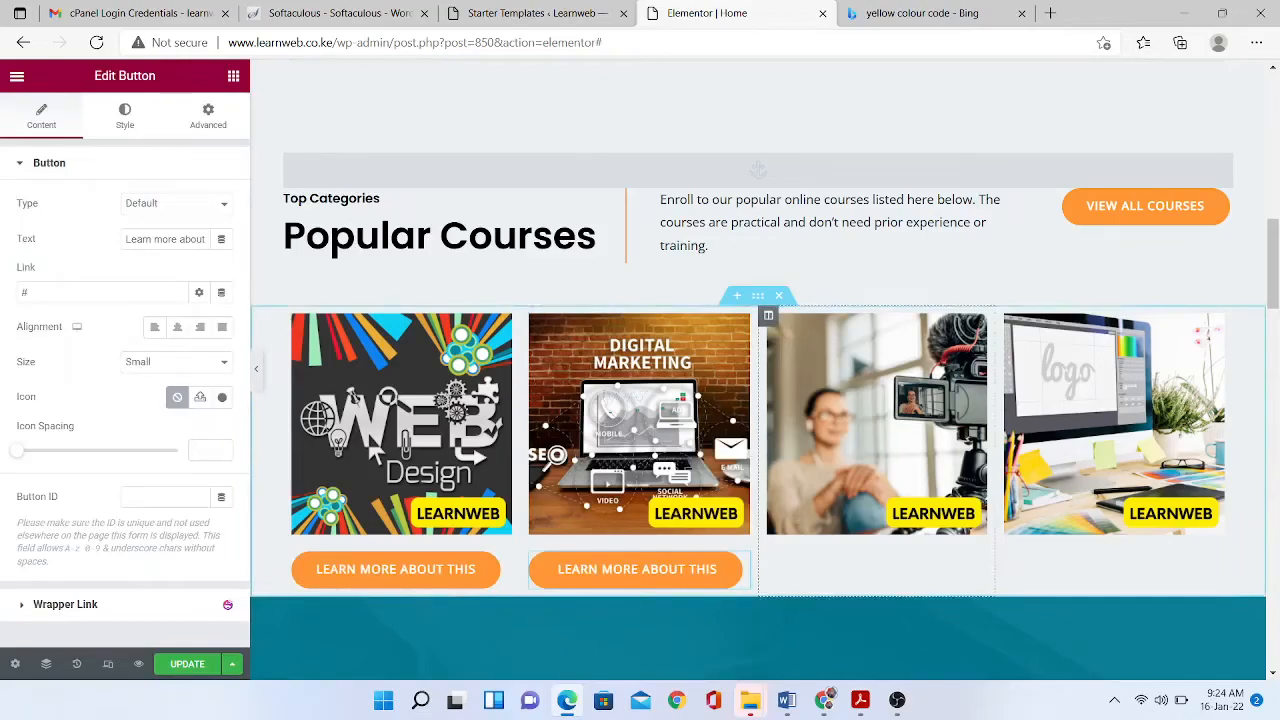
right_click(792, 432)
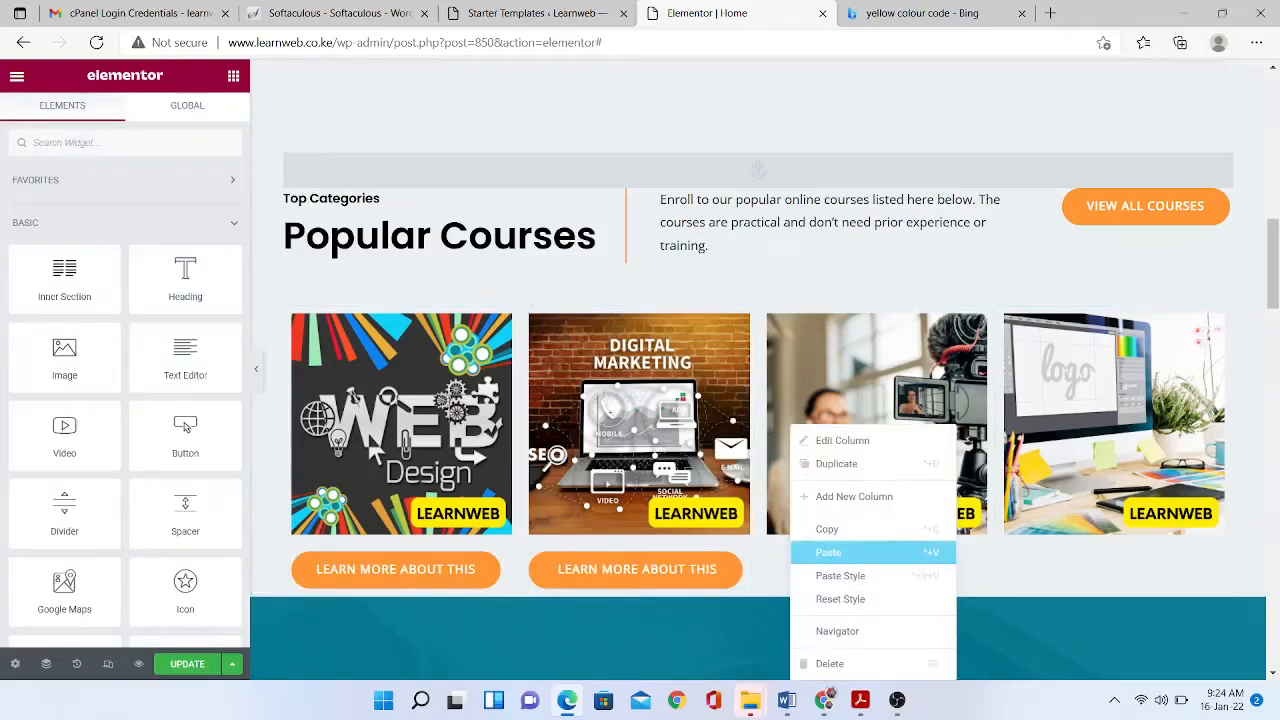
click(850, 552)
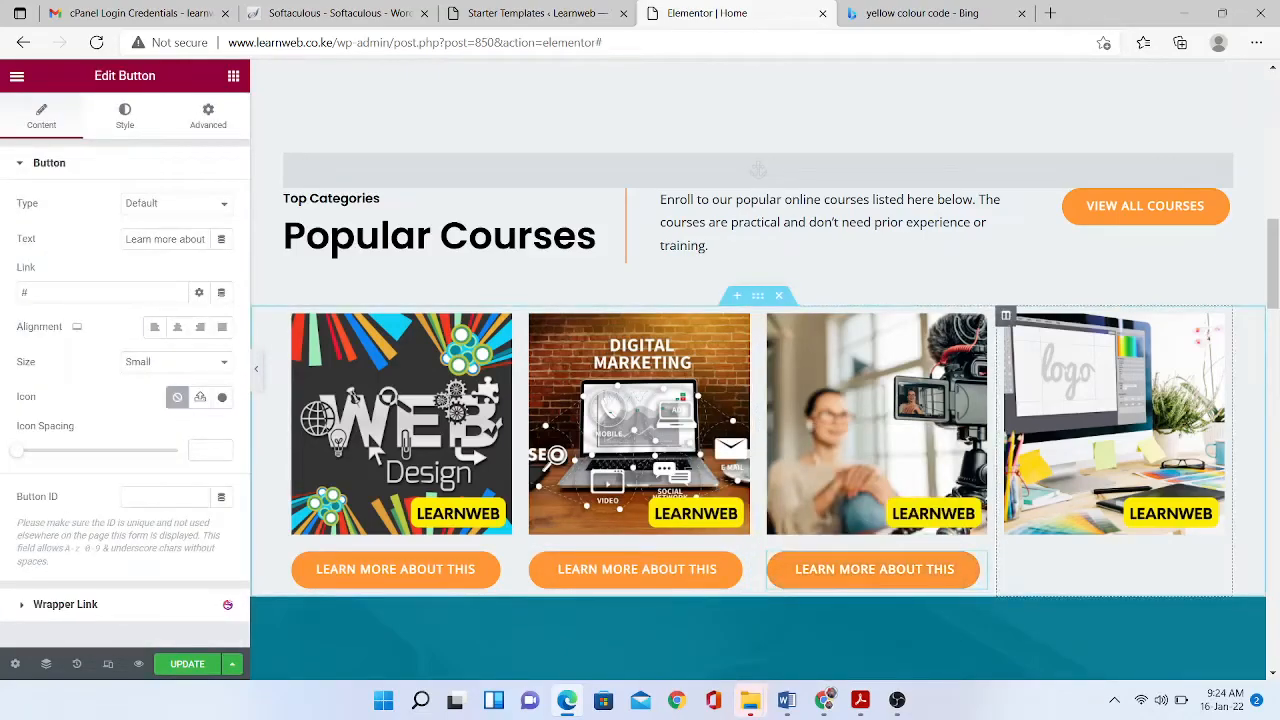
right_click(1046, 432)
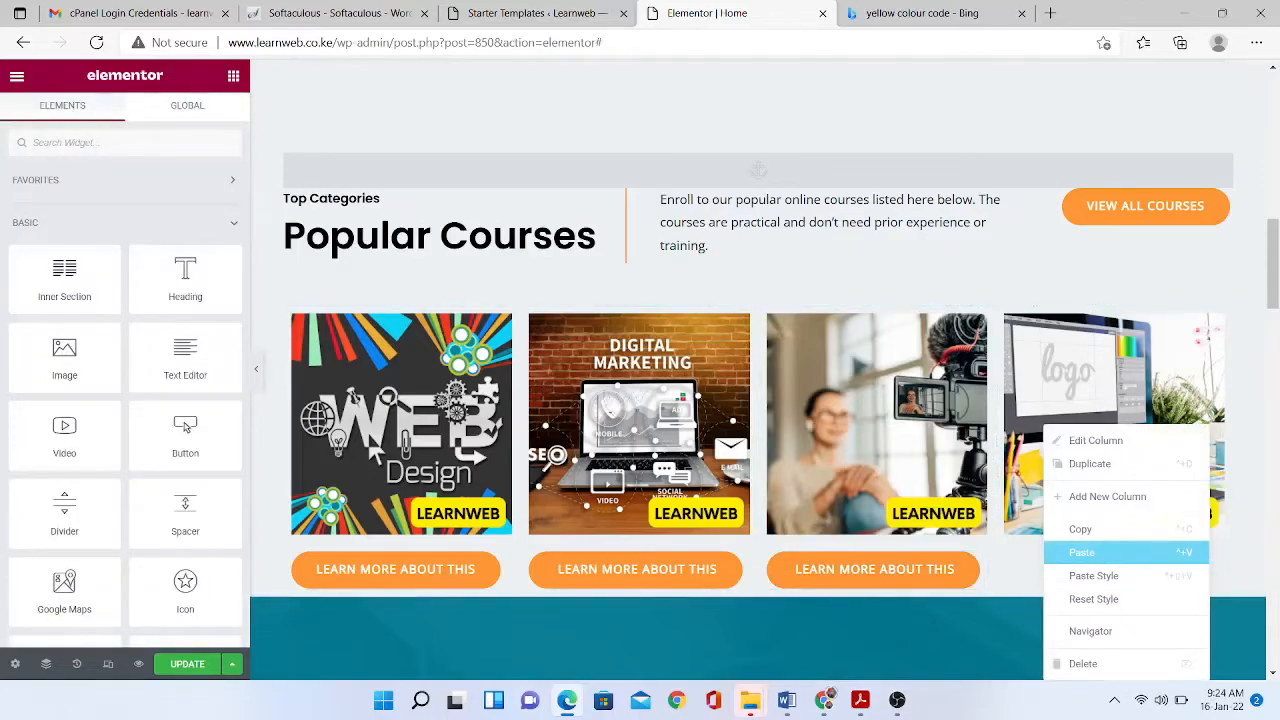
click(1082, 552)
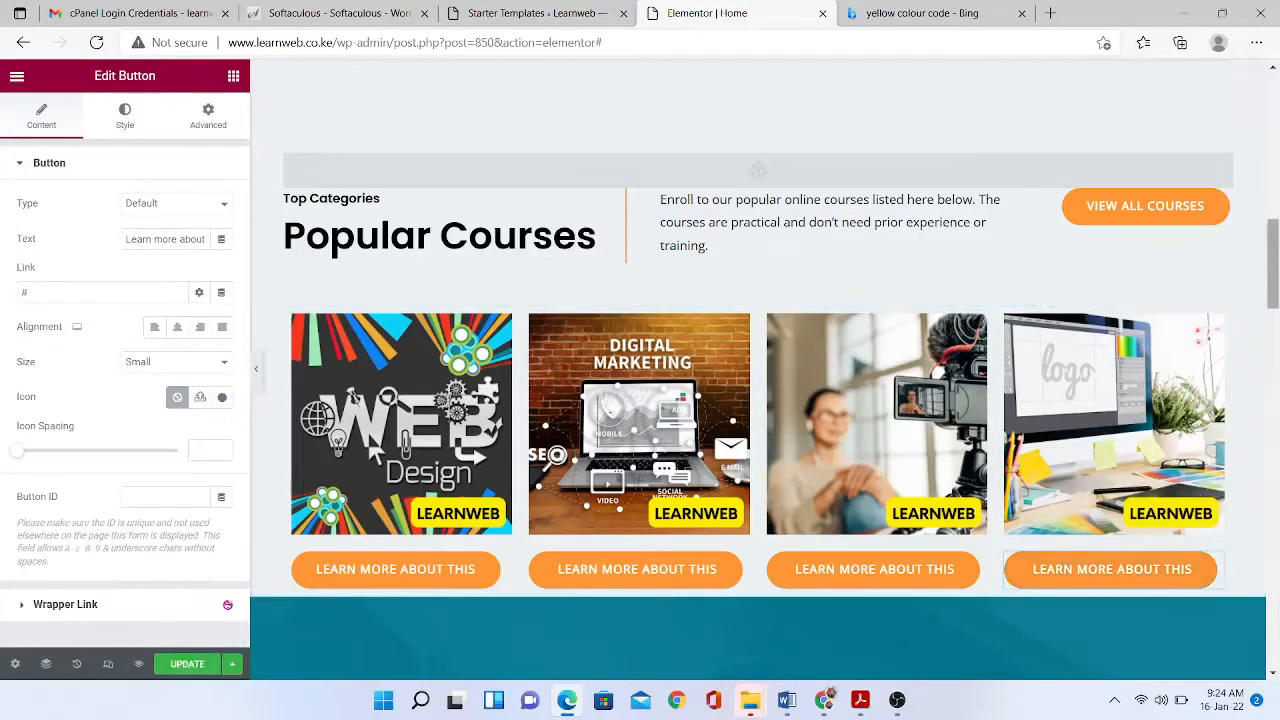
click(396, 570)
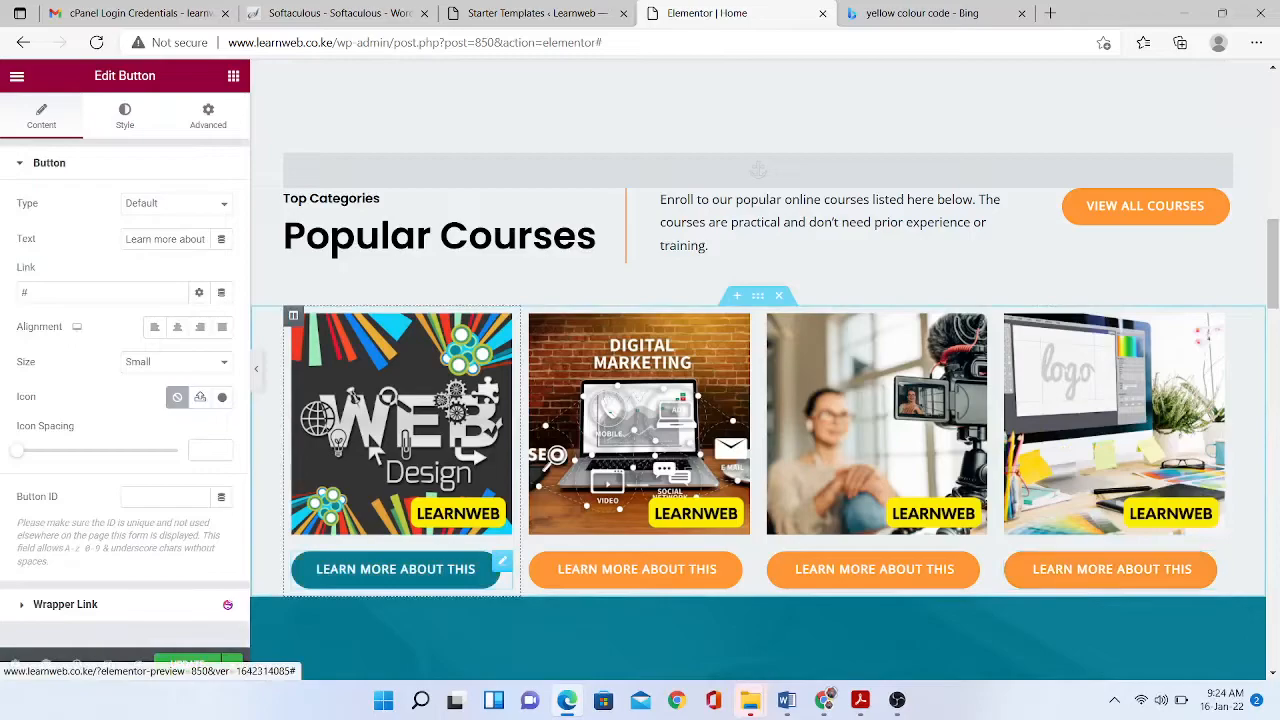
- Delete the 'What makes us unique?' section and save the Home page with Ctrl+S
click(96, 293)
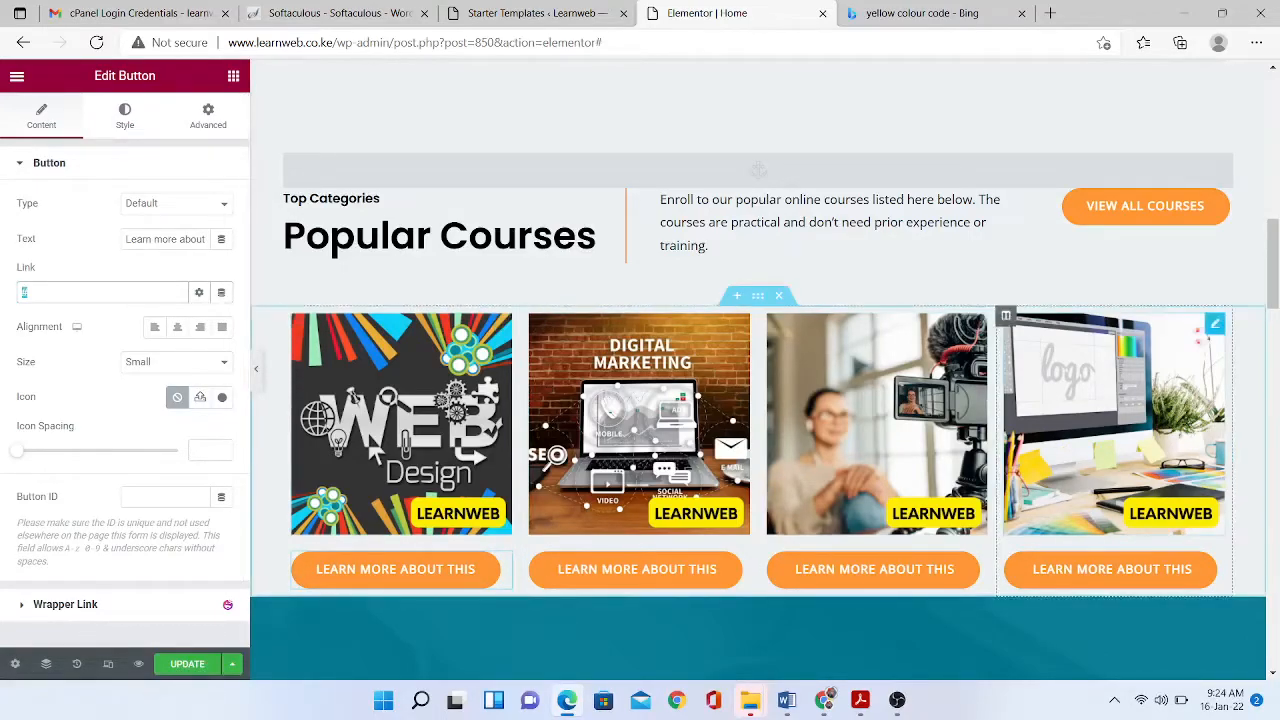
scroll(758, 370, down, 15)
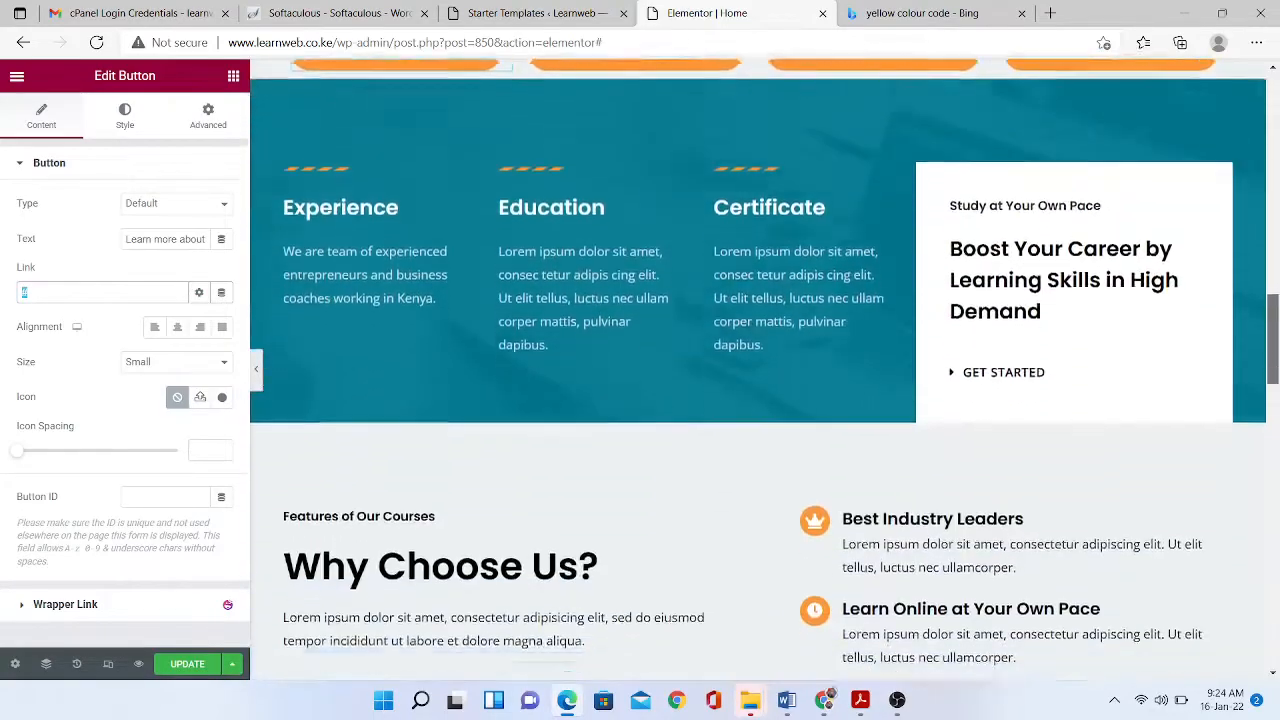
scroll(758, 370, up, 15)
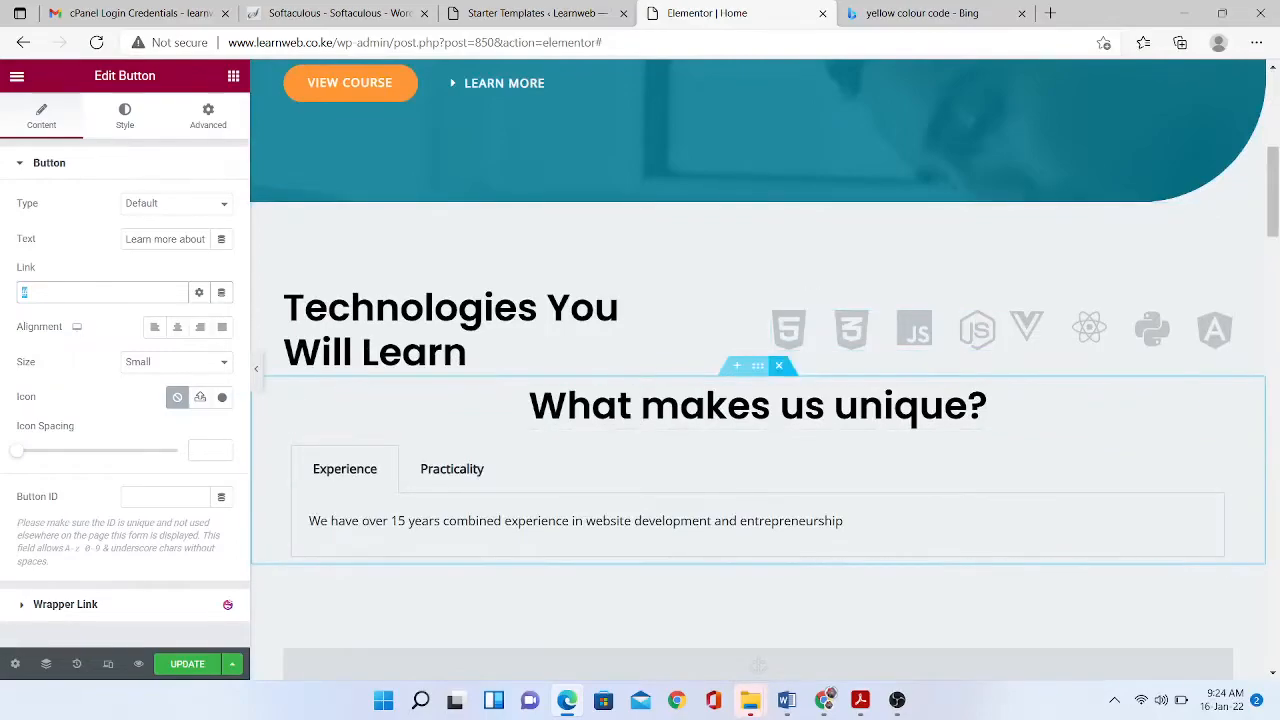
click(779, 365)
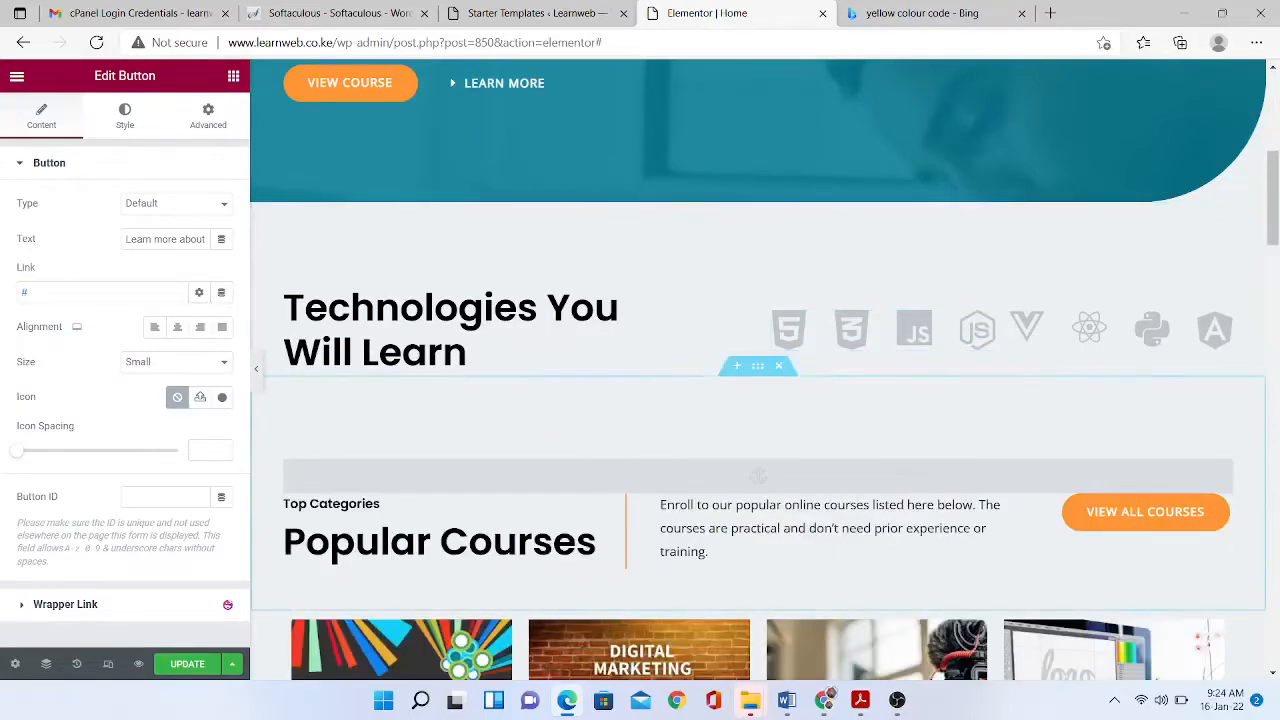
drag(1273, 198, 1273, 398)
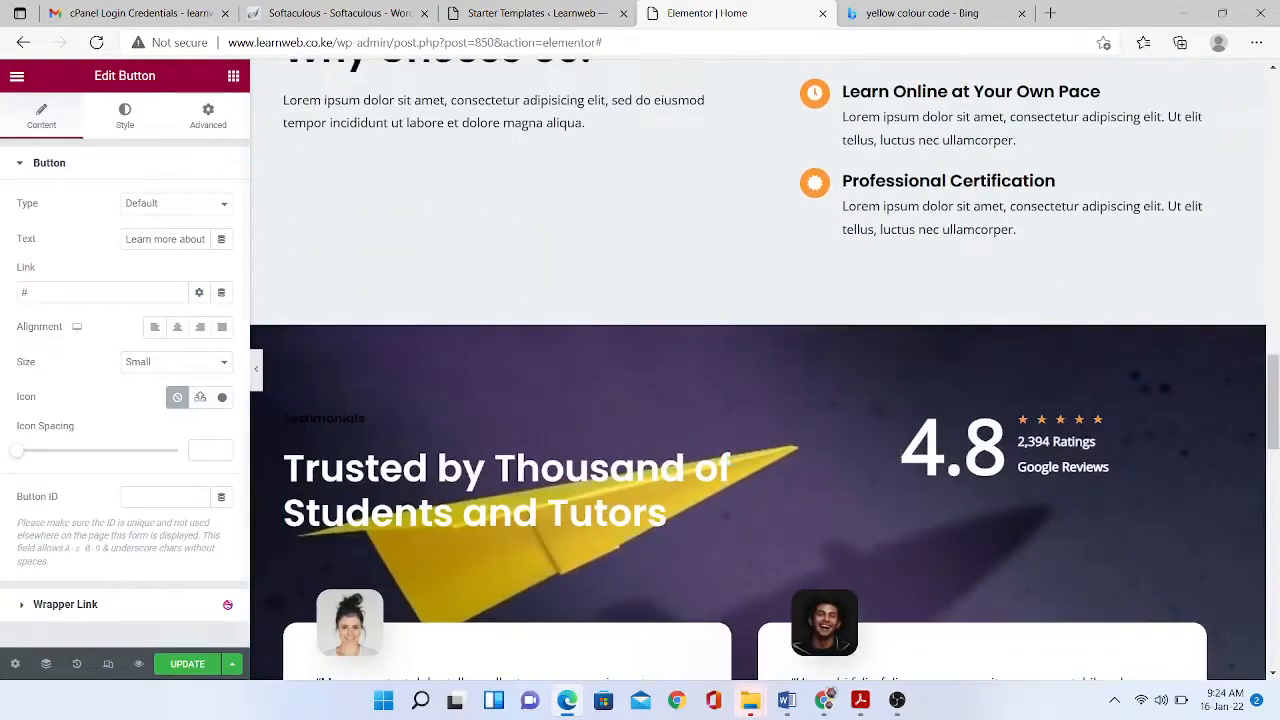
key(ctrl+s)
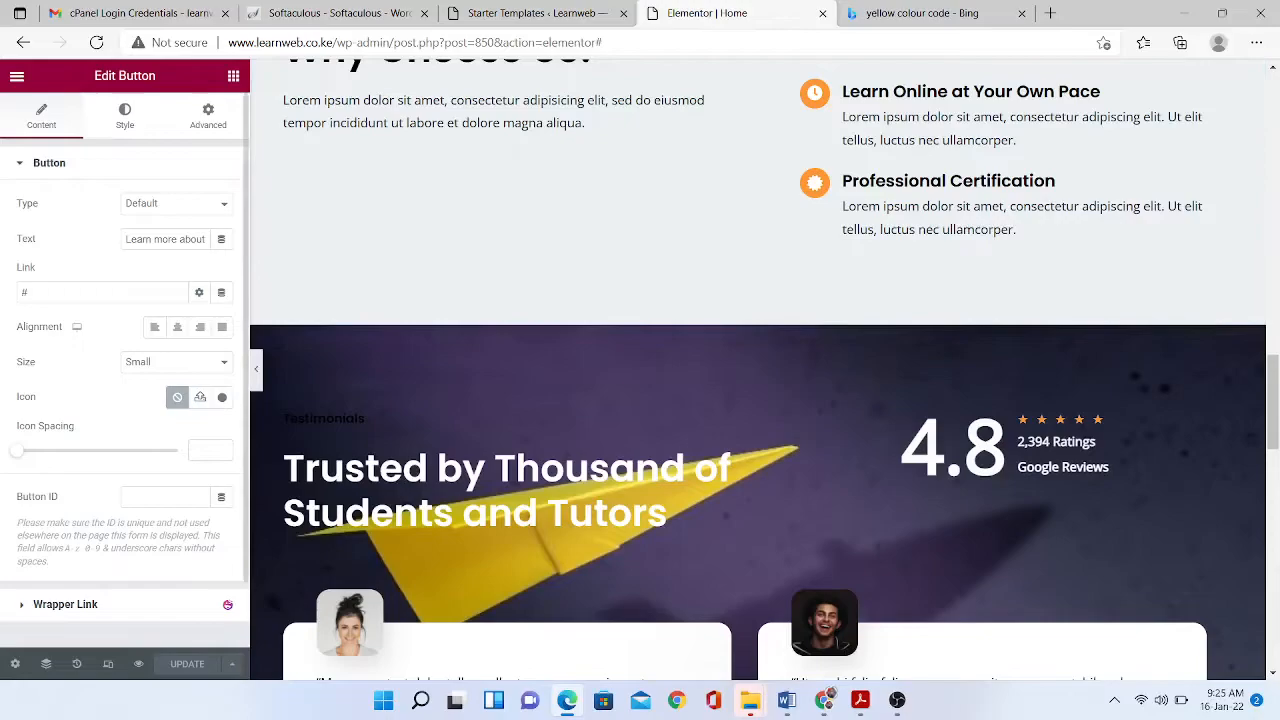
click(17, 76)
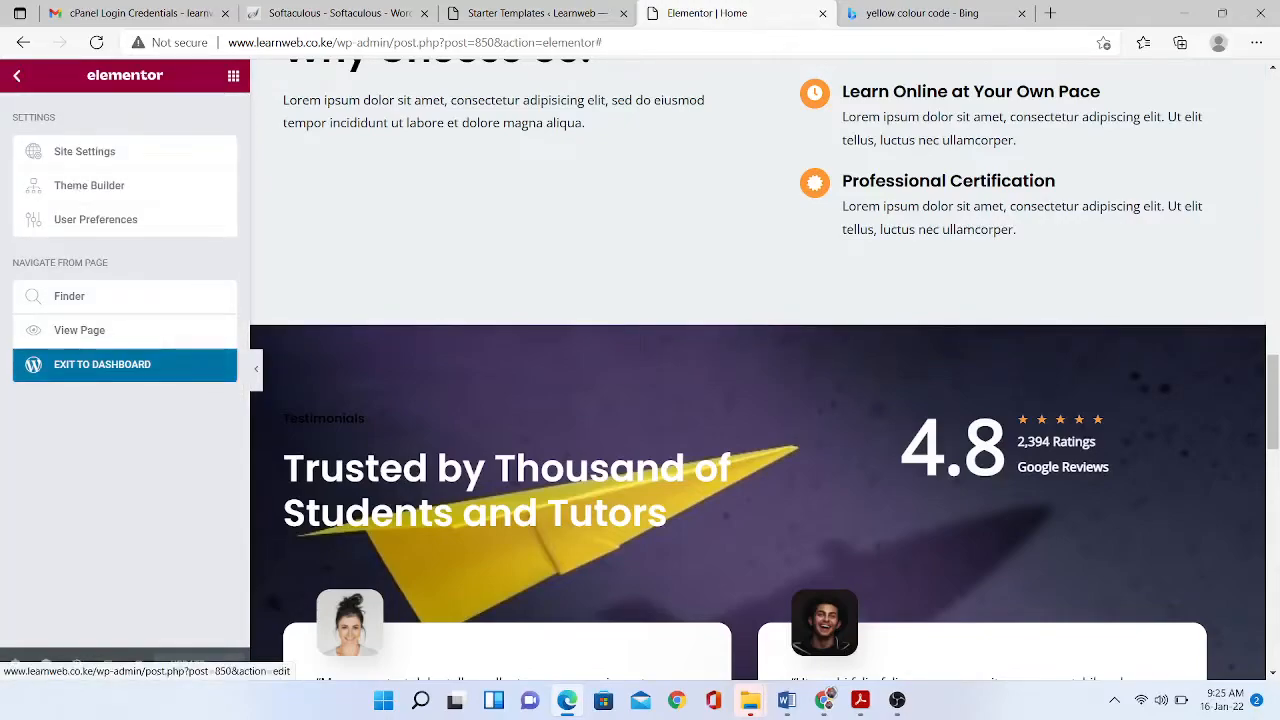
- Exit to the dashboard, go to Pages and open About Us with Elementor
click(102, 364)
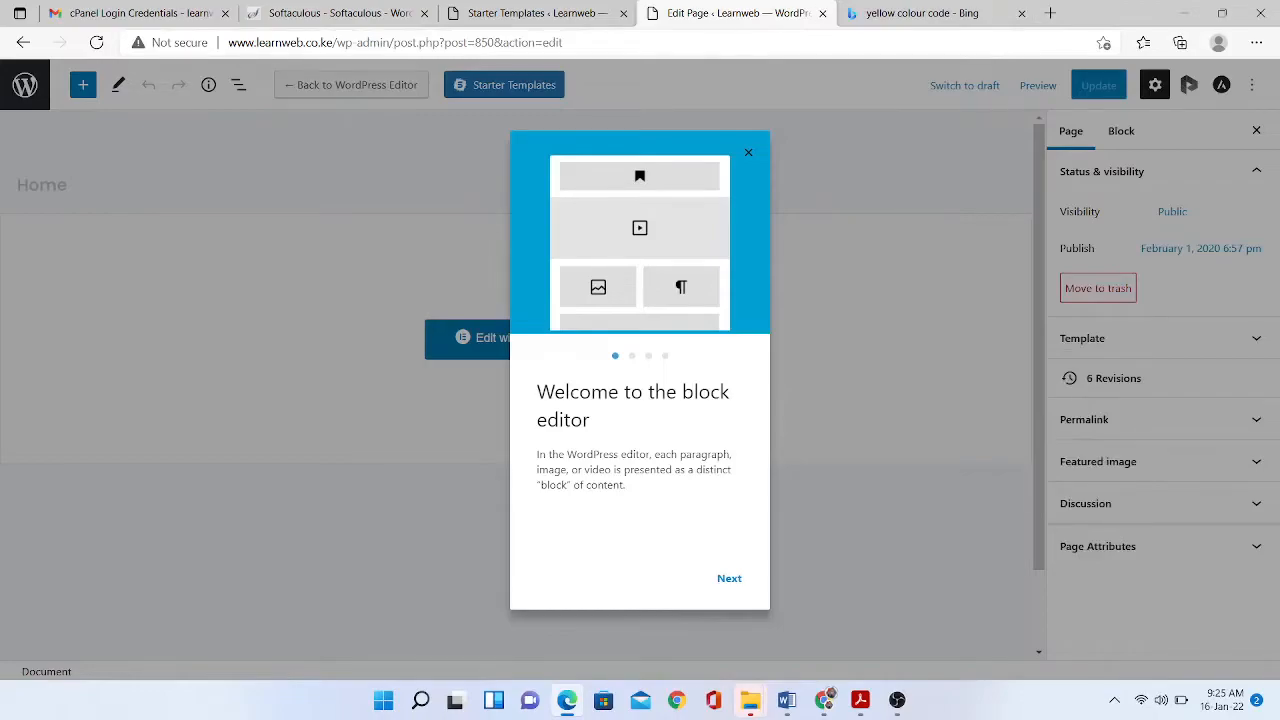
click(748, 152)
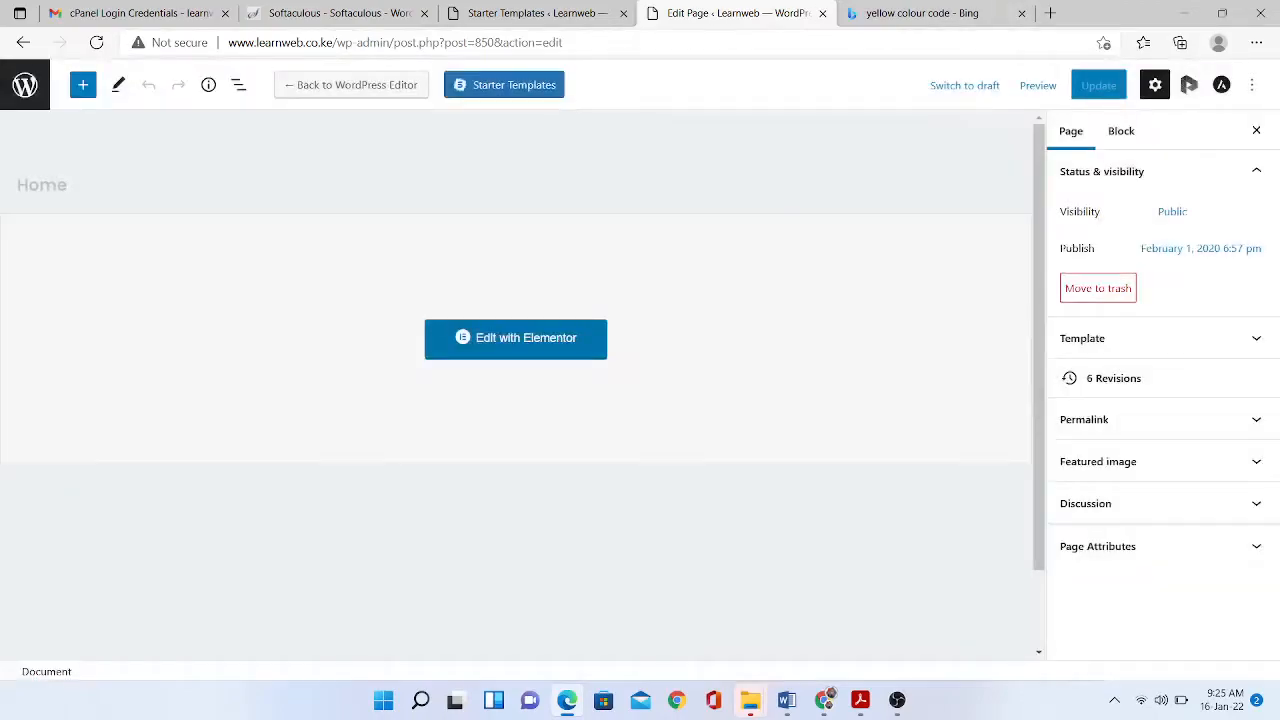
click(25, 85)
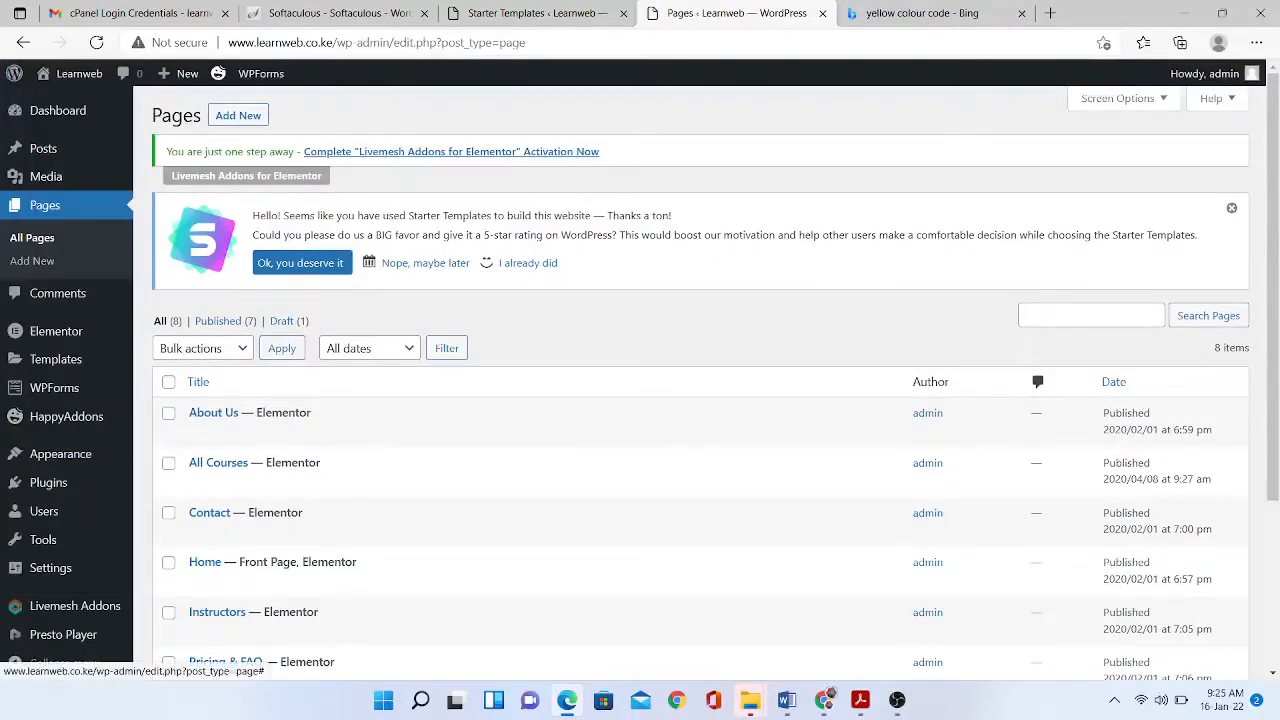
scroll(700, 355, down, 1)
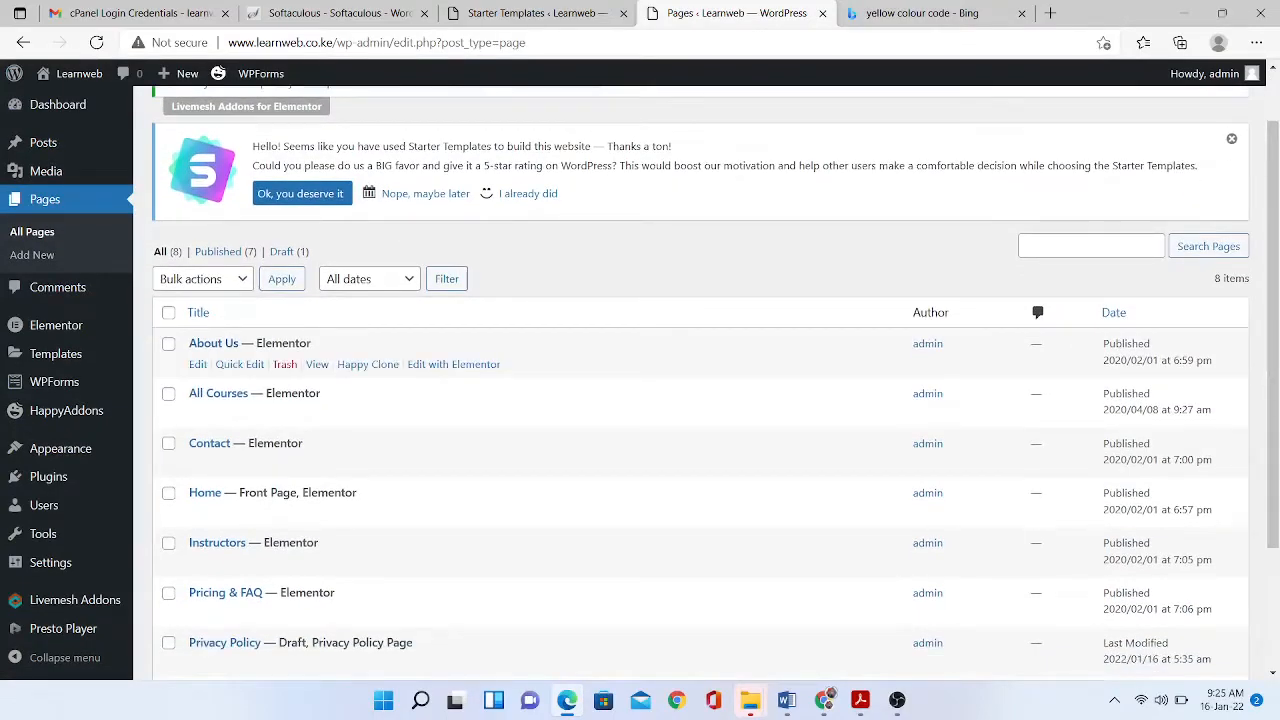
click(453, 364)
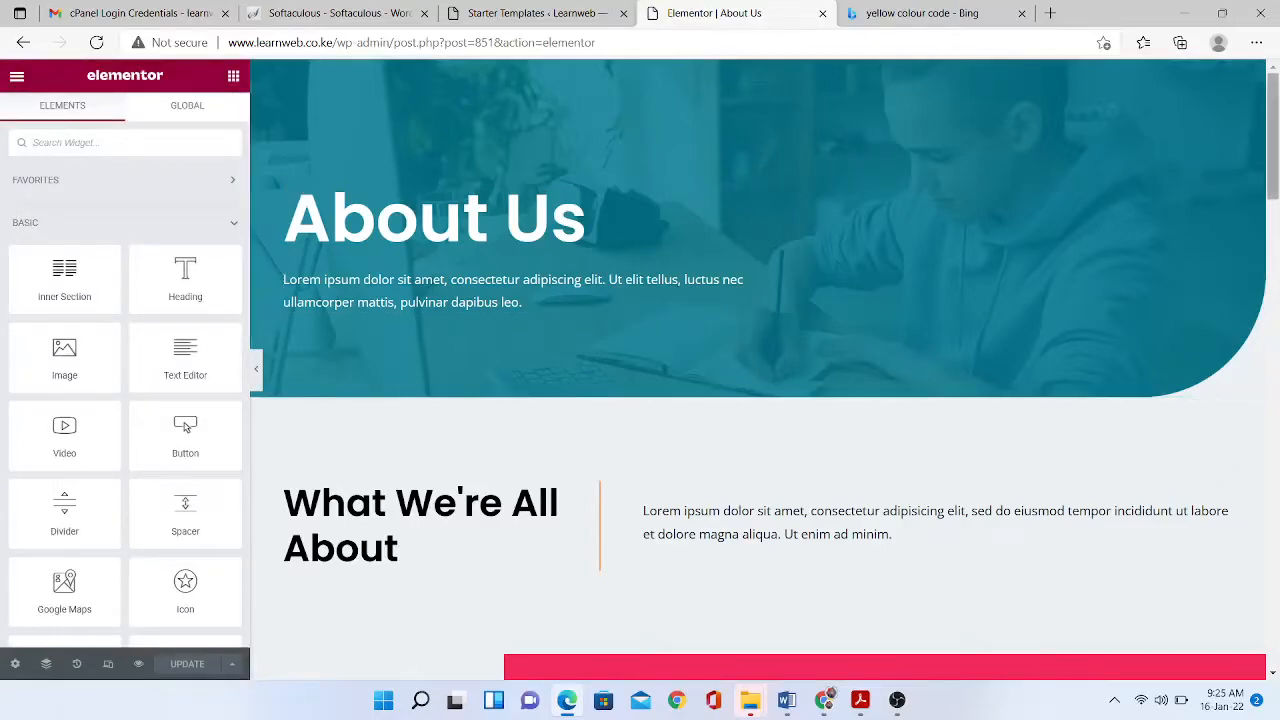
- Select the founder photo on About Us and open the media library to replace it
mouse_move(1273, 136)
mouse_down()
mouse_move(1273, 393)
mouse_move(1273, 137)
mouse_up()
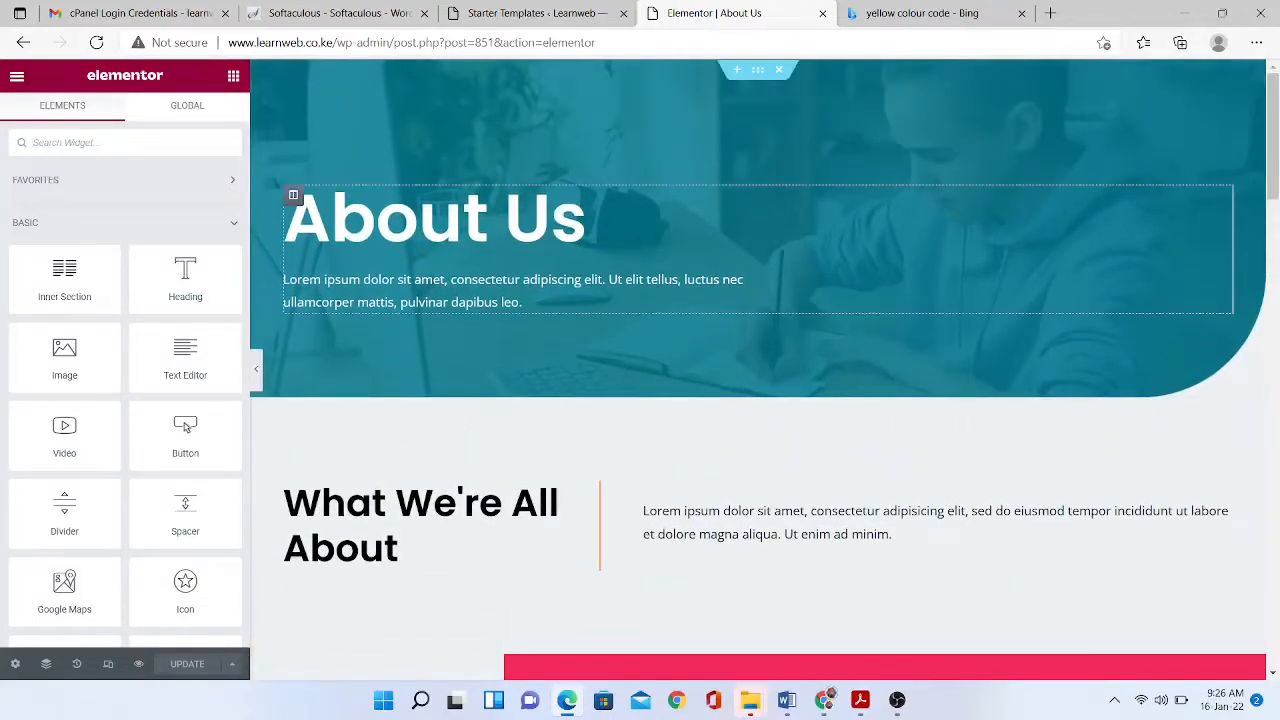
click(745, 300)
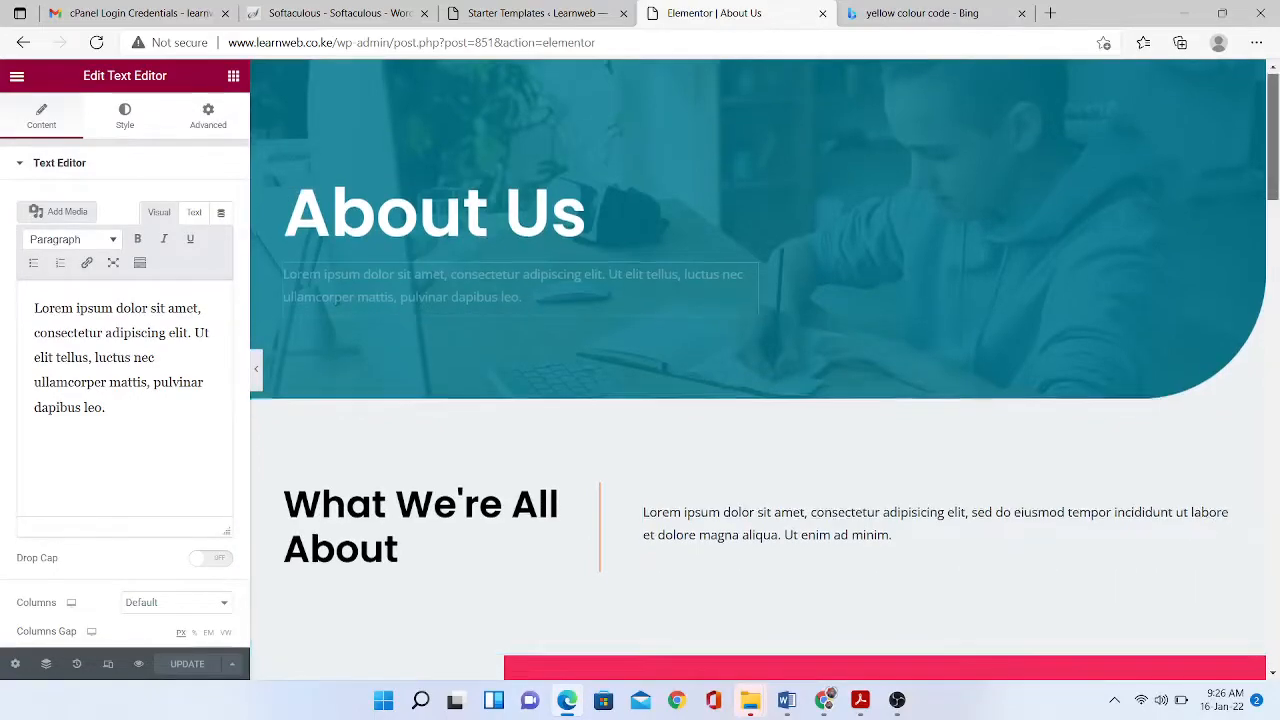
scroll(745, 300, down, 5)
click(745, 320)
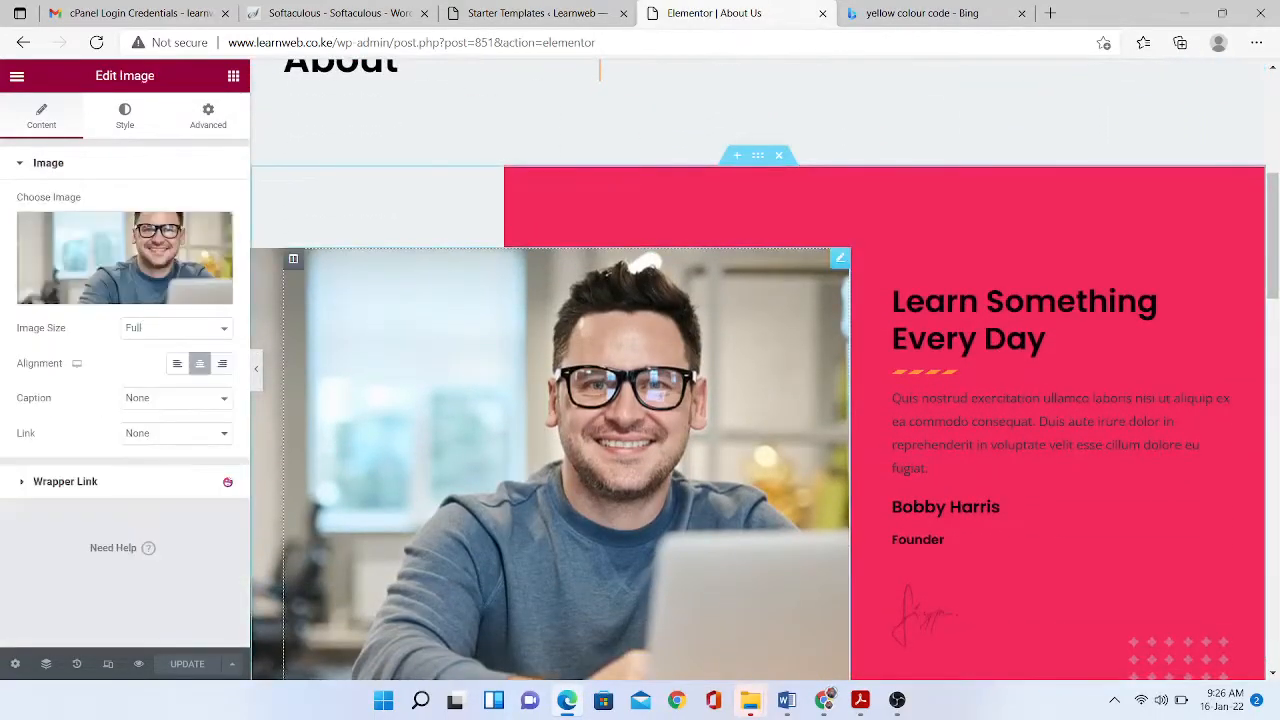
click(124, 257)
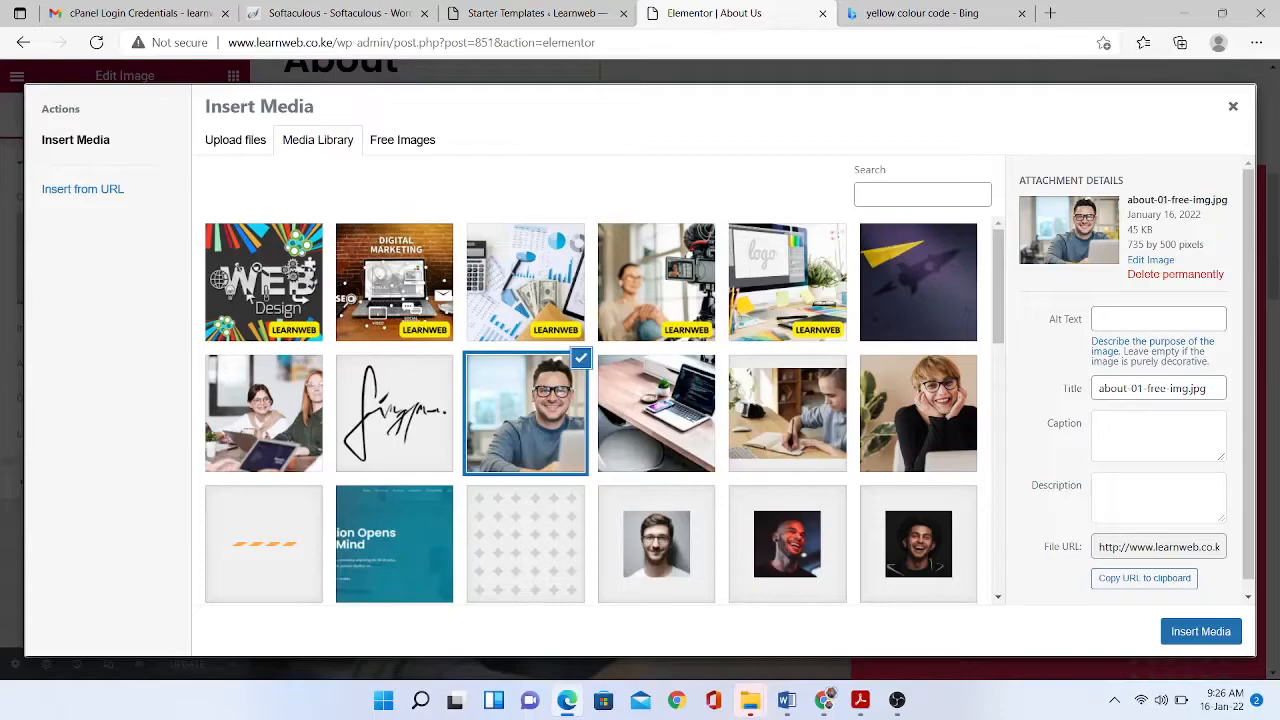
- Switch over to the Canva design window
key(alt+Tab)
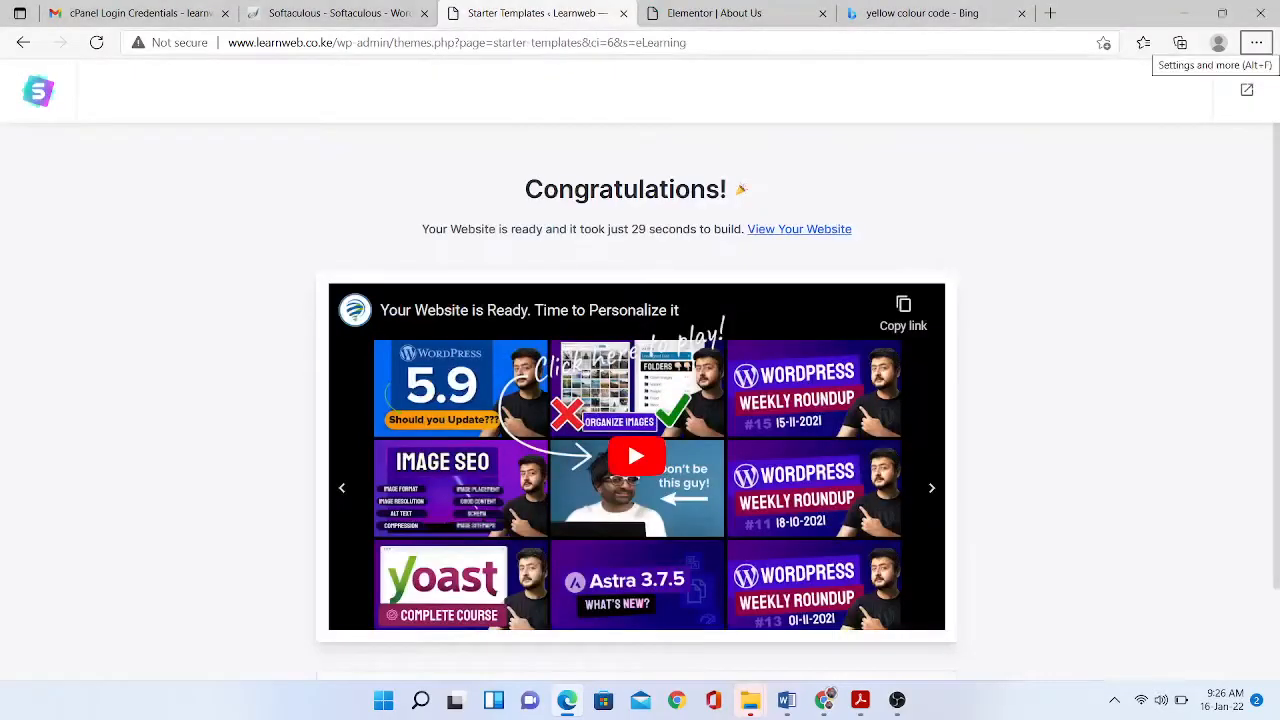
key(alt+Tab)
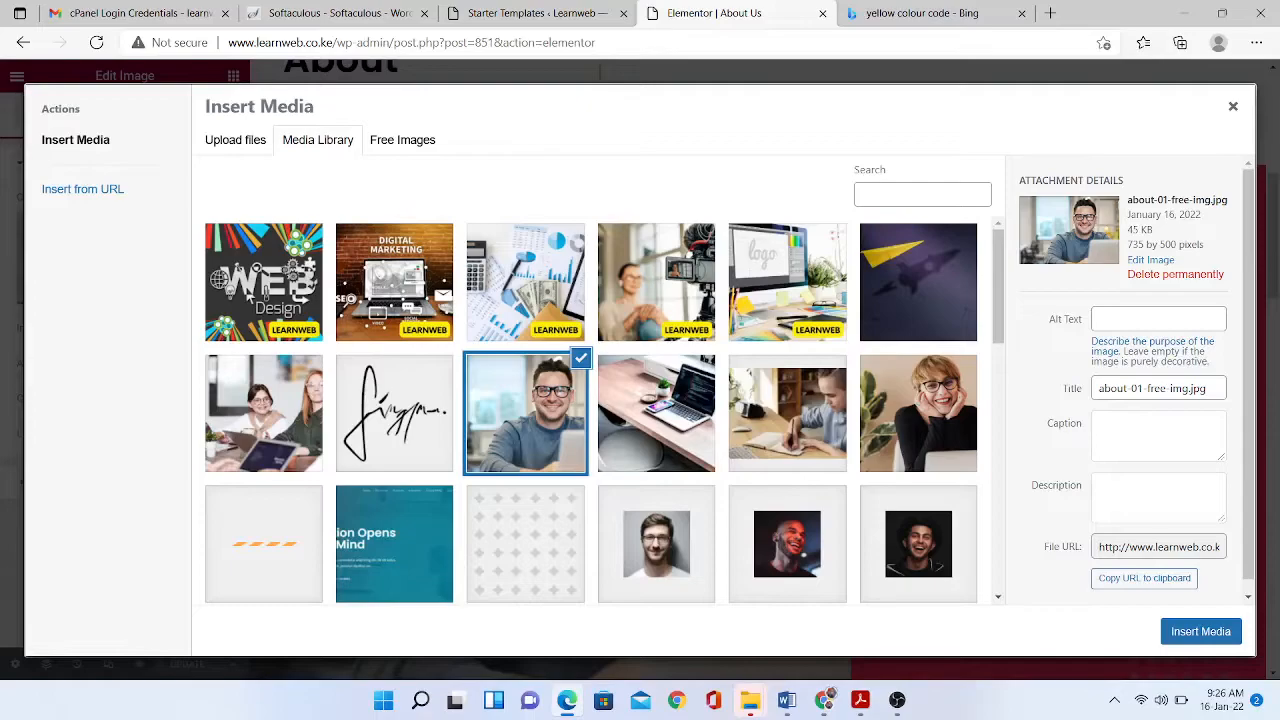
mouse_move(824, 700)
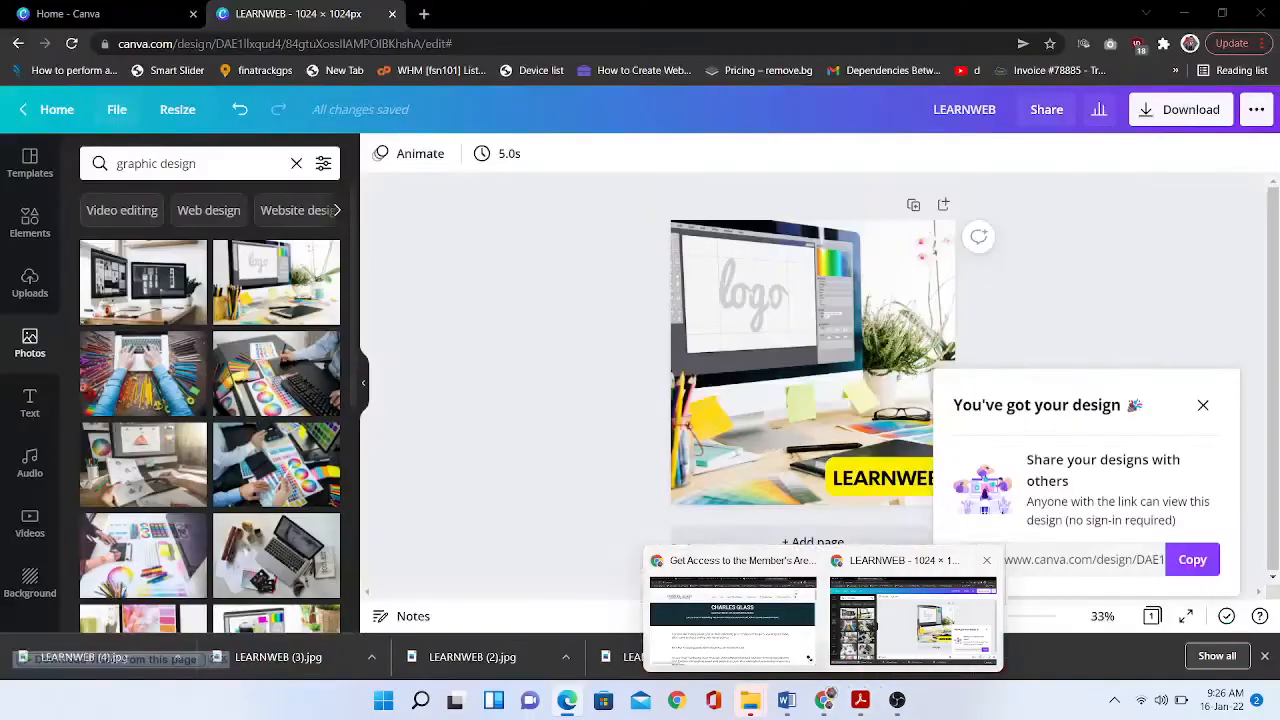
click(912, 620)
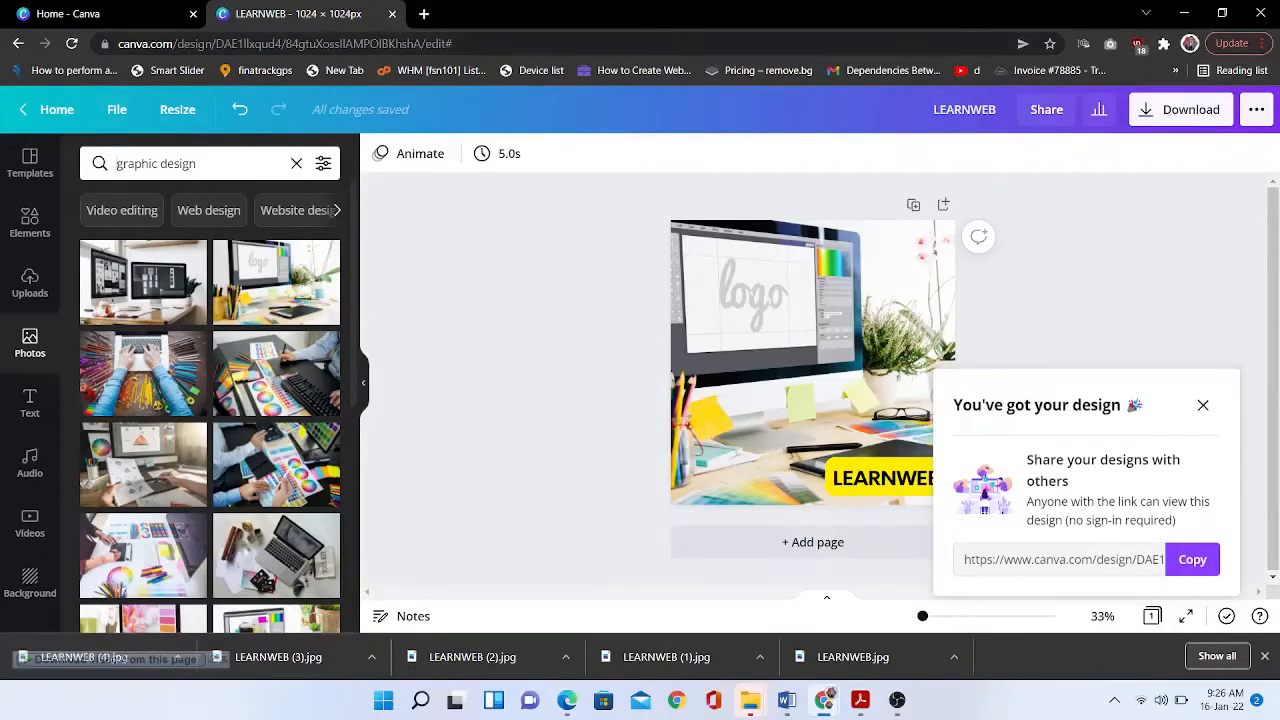
- Create a new Canva design with custom size 735 × 500 px
click(68, 14)
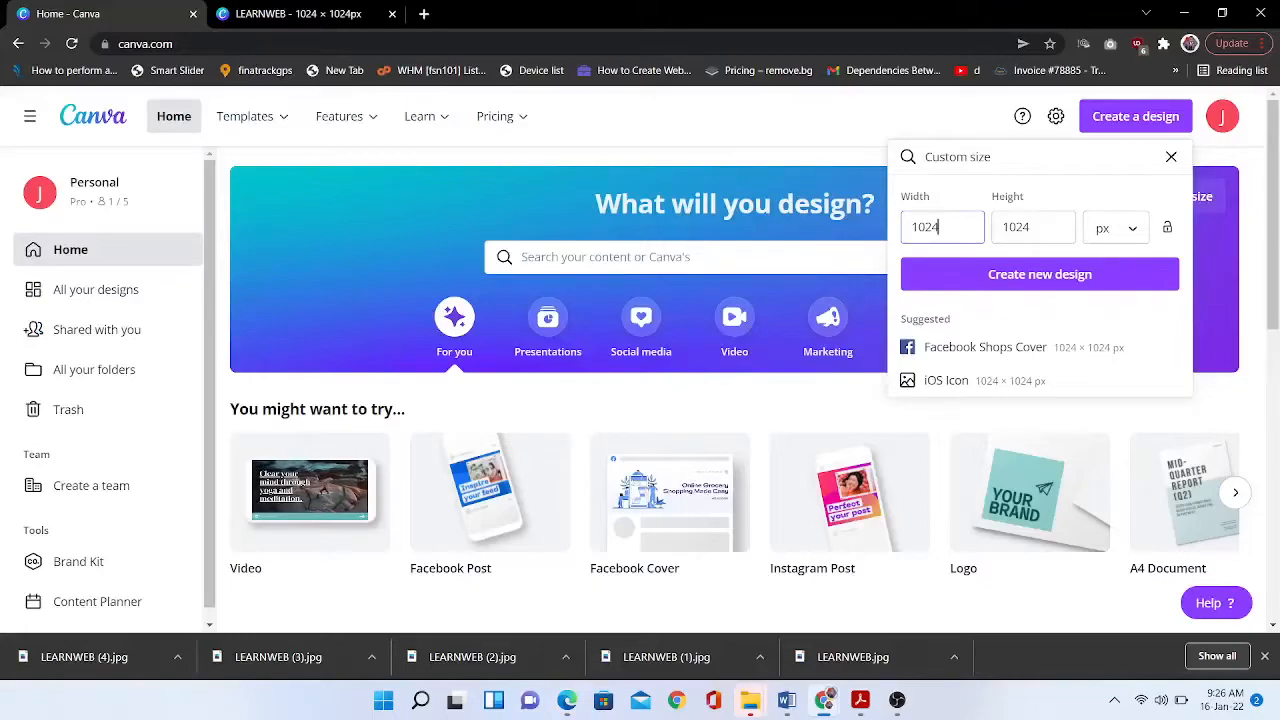
key(BackSpace)
key(BackSpace)
key(BackSpace)
key(BackSpace)
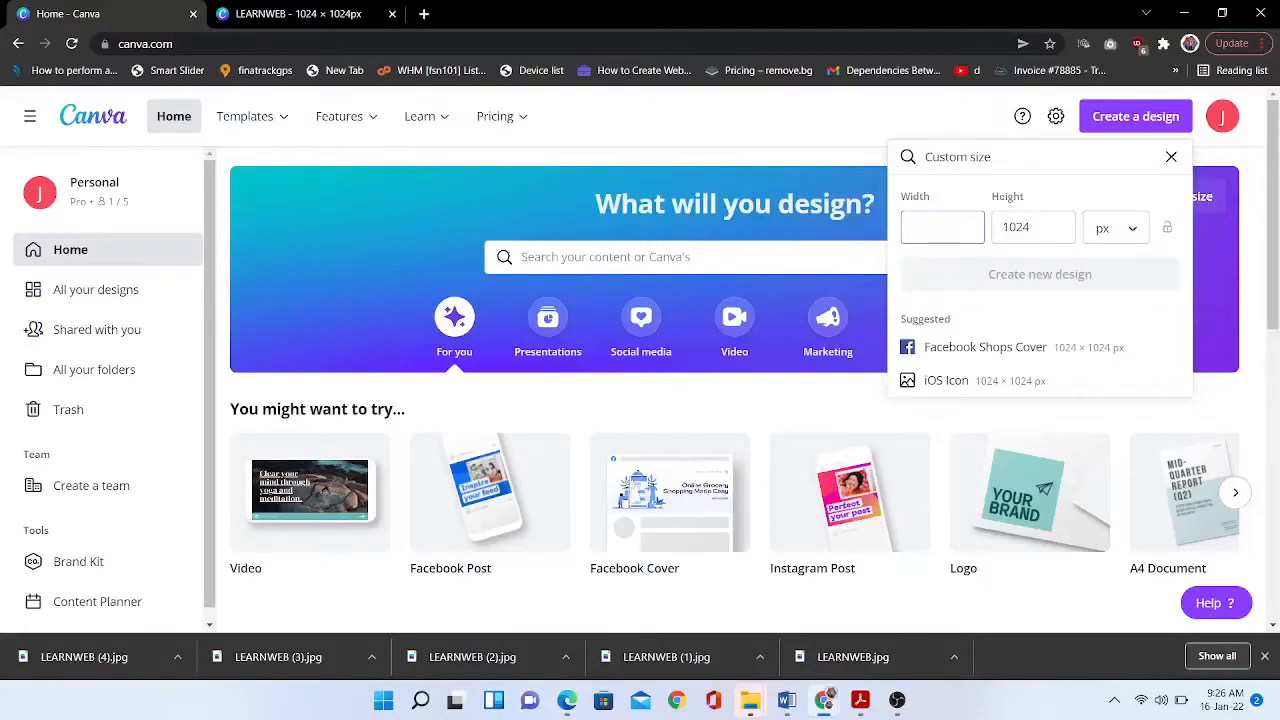
text(735)
key(Tab)
text(500)
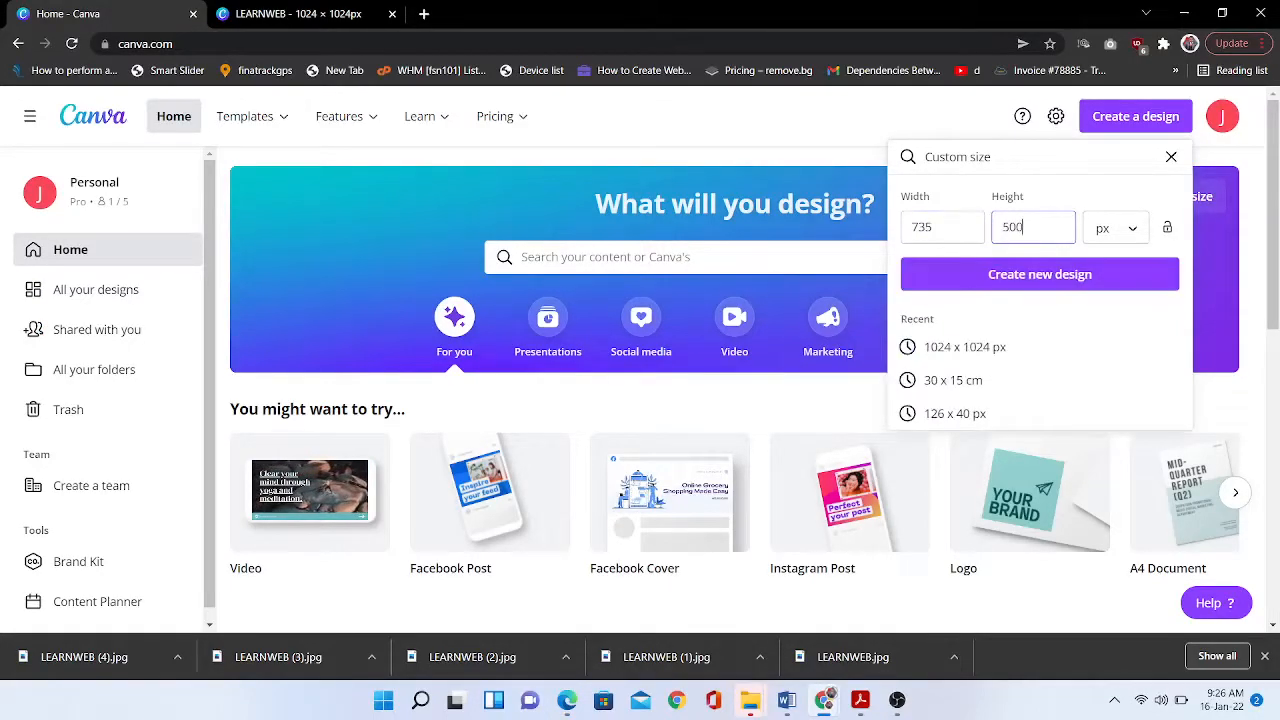
key(Return)
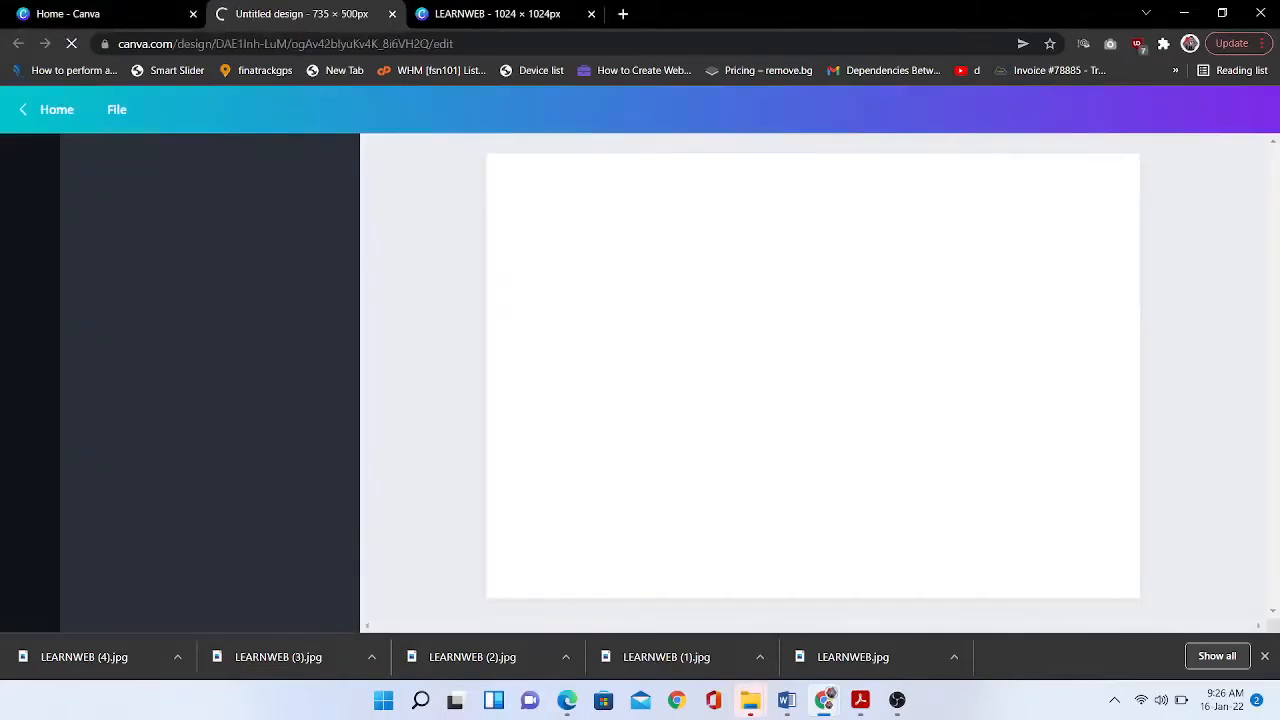
- Find the uploaded portrait, fill the page with it and crop to frame the head
click(30, 283)
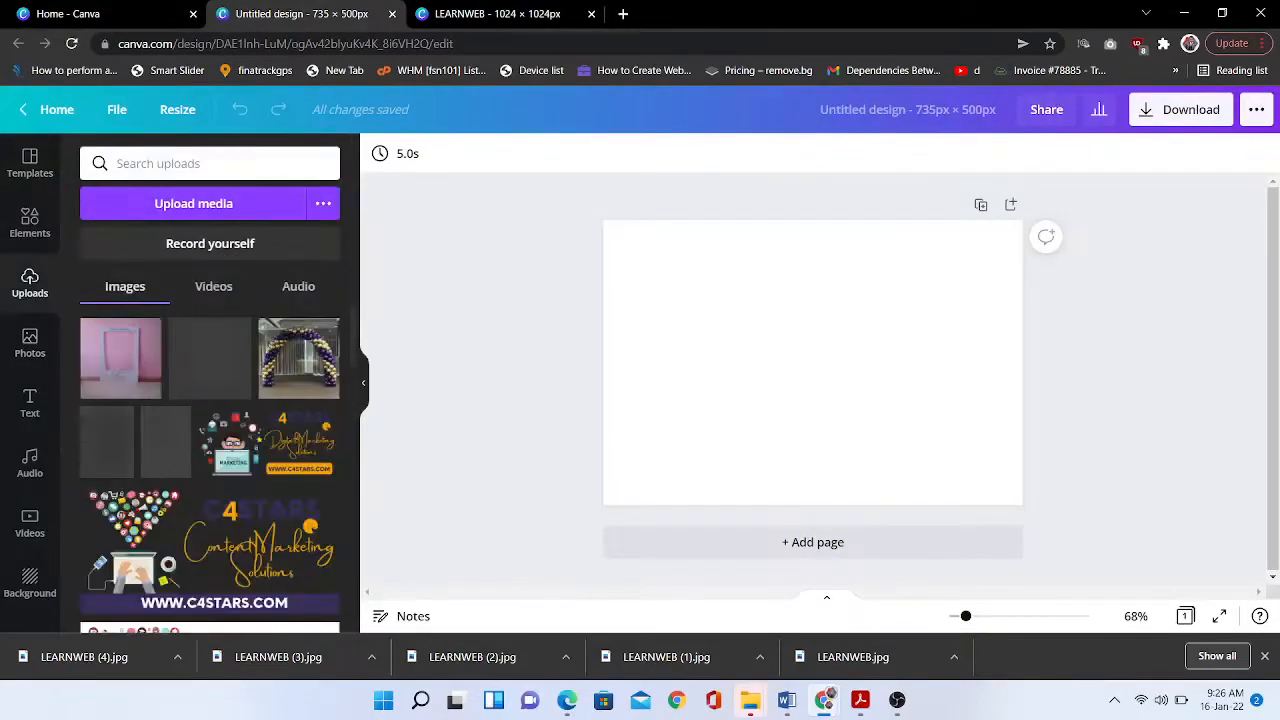
click(210, 163)
text(jose)
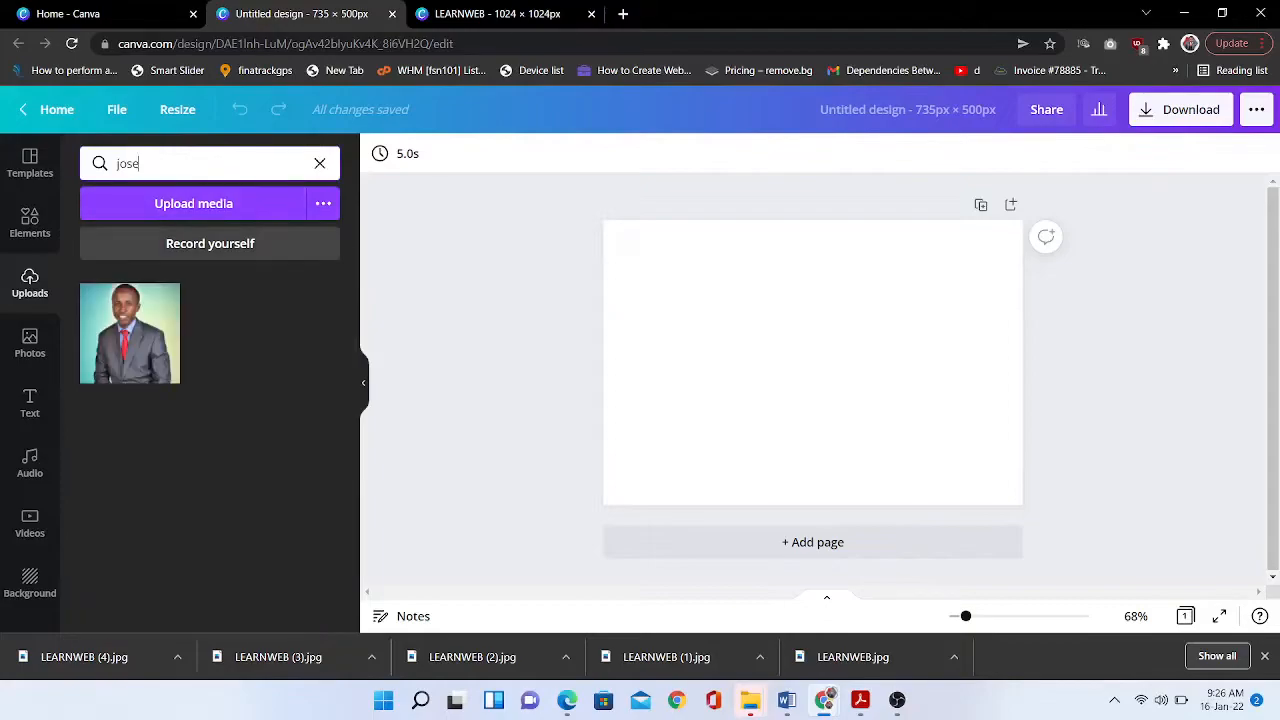
key(BackSpace)
key(BackSpace)
key(BackSpace)
key(BackSpace)
text(j)
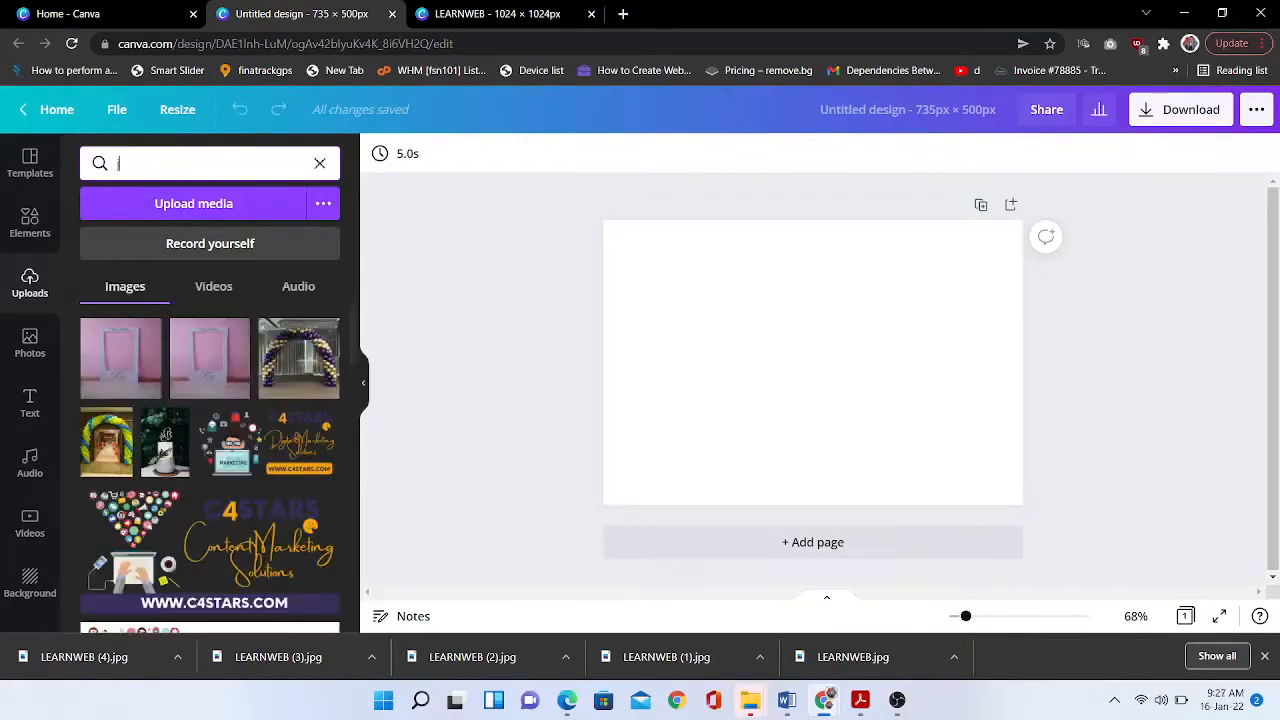
drag(135, 300, 714, 581)
double_click(714, 461)
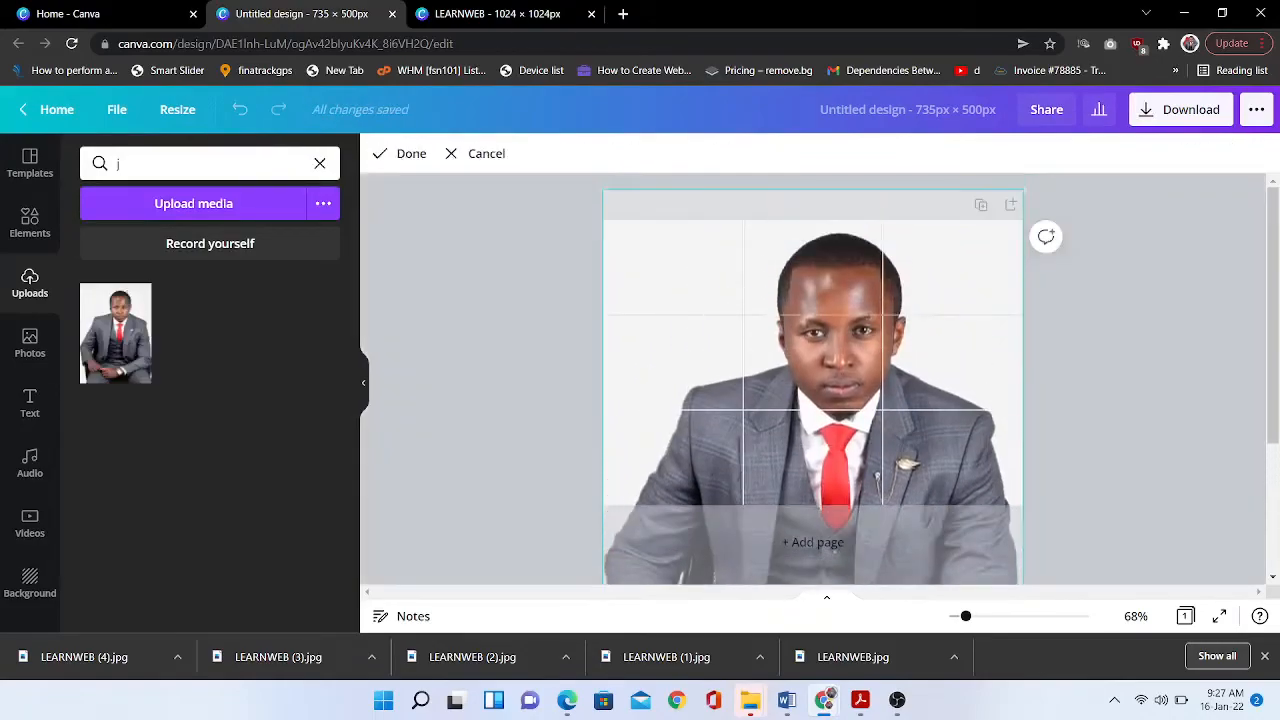
click(714, 581)
key(alt+Tab)
key(alt+Tab)
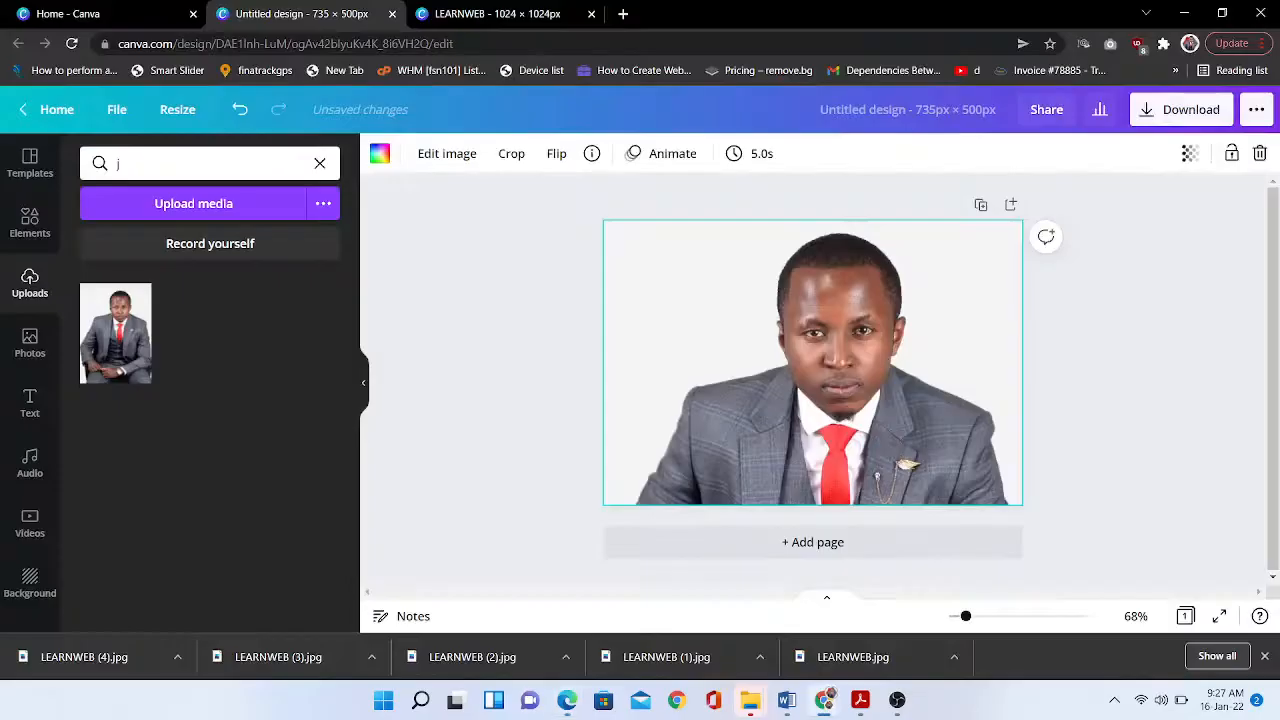
key(Escape)
click(812, 362)
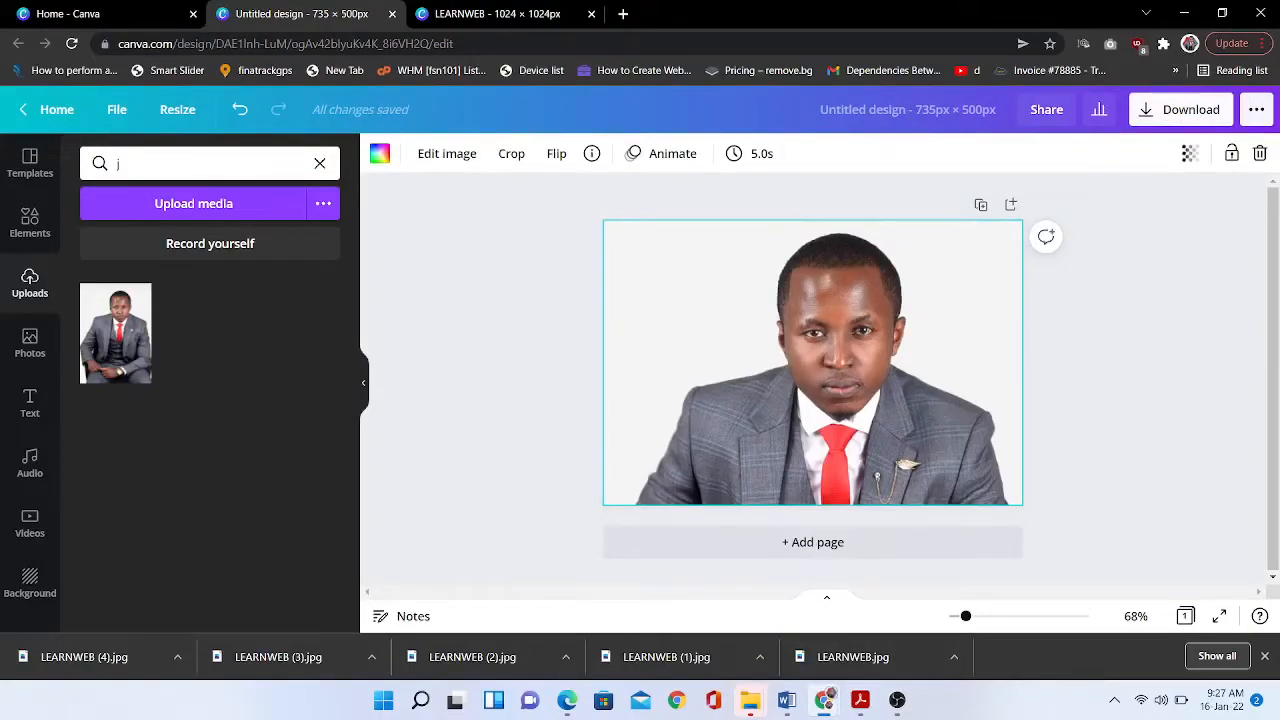
- Download the design as a JPG and start a file upload in WordPress's Insert Media
click(1180, 109)
click(1129, 223)
click(1026, 277)
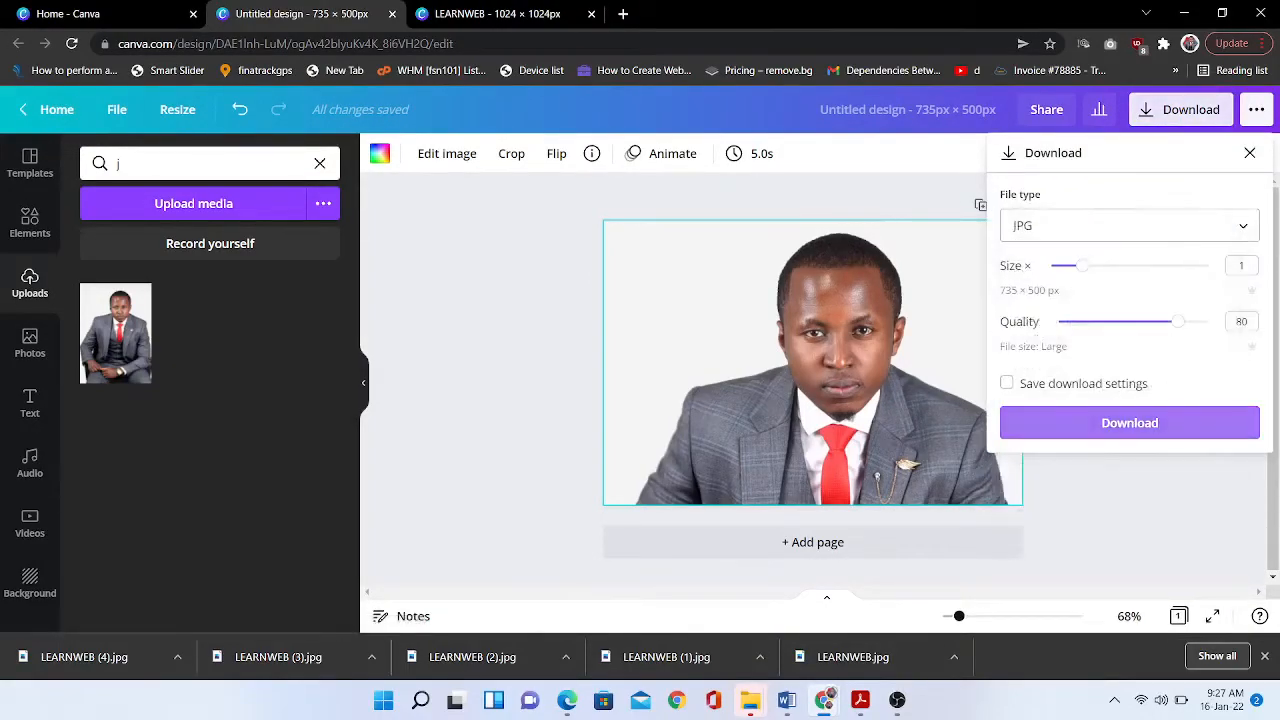
click(1129, 423)
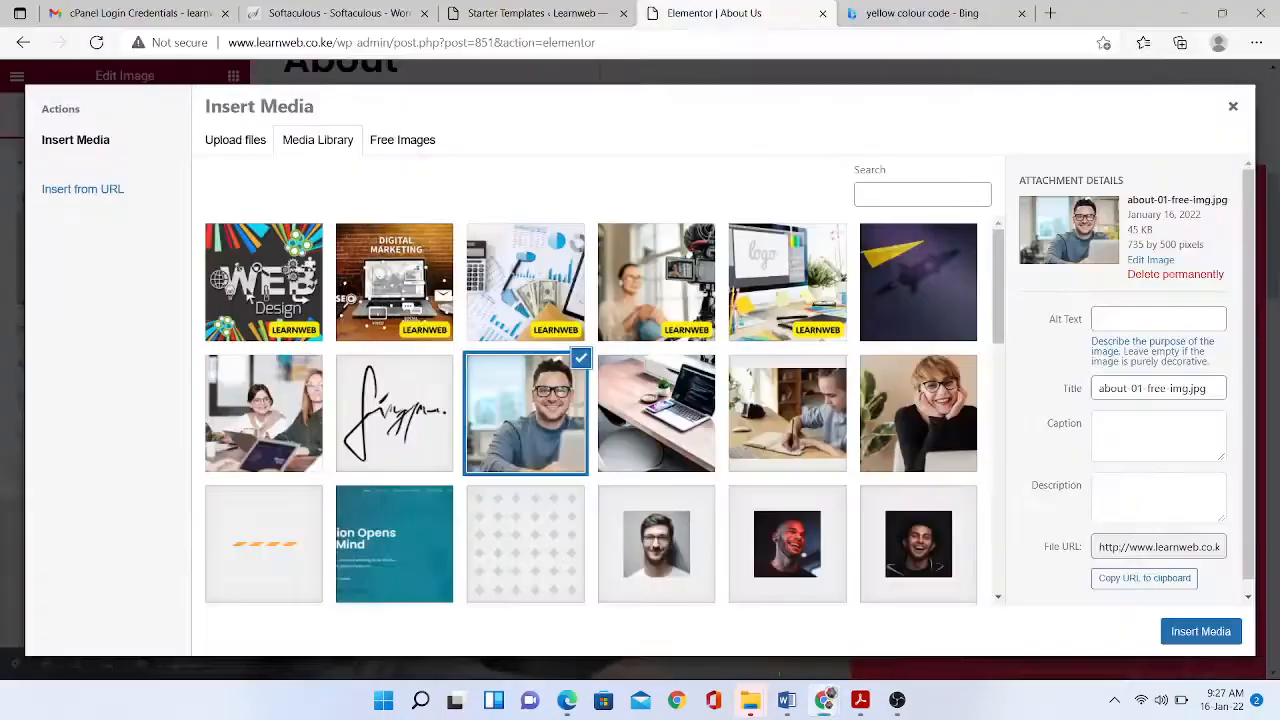
click(235, 140)
click(723, 372)
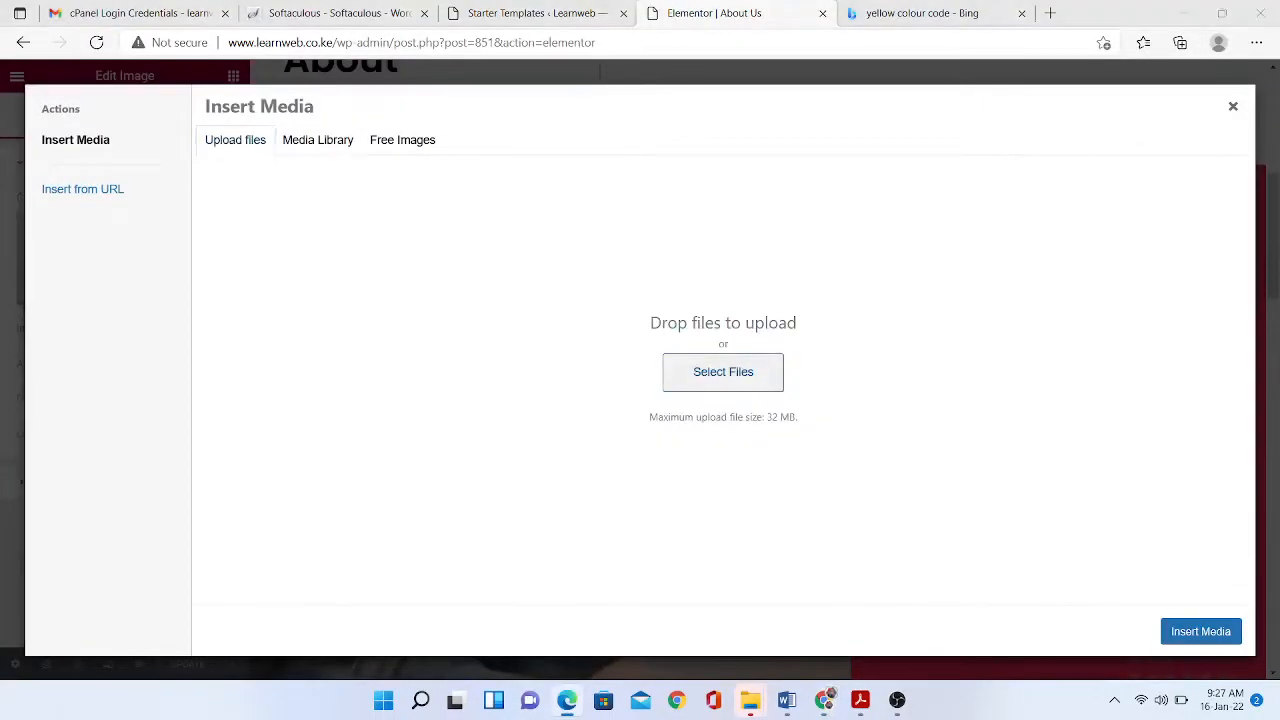
- Upload the Untitled design (22) JPG with a new title and alt text 'learnweb instructor'
click(194, 155)
click(500, 373)
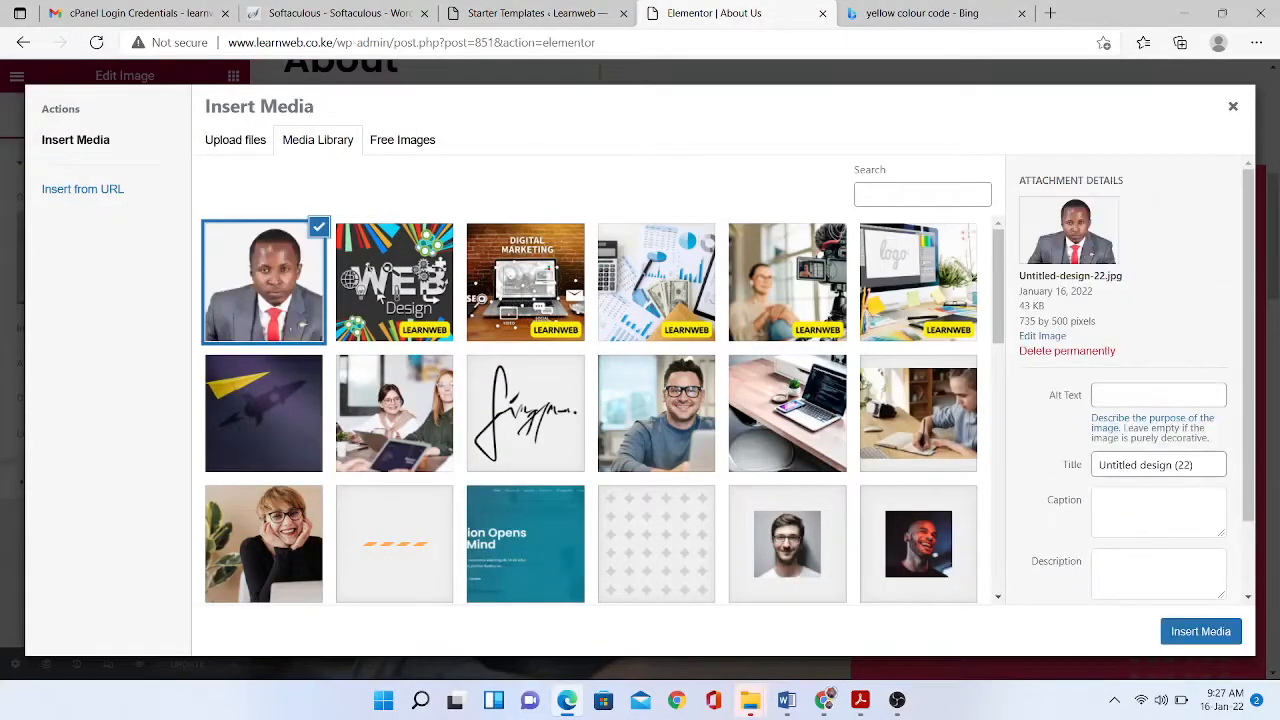
click(1158, 464)
key(ctrl+a)
text(J)
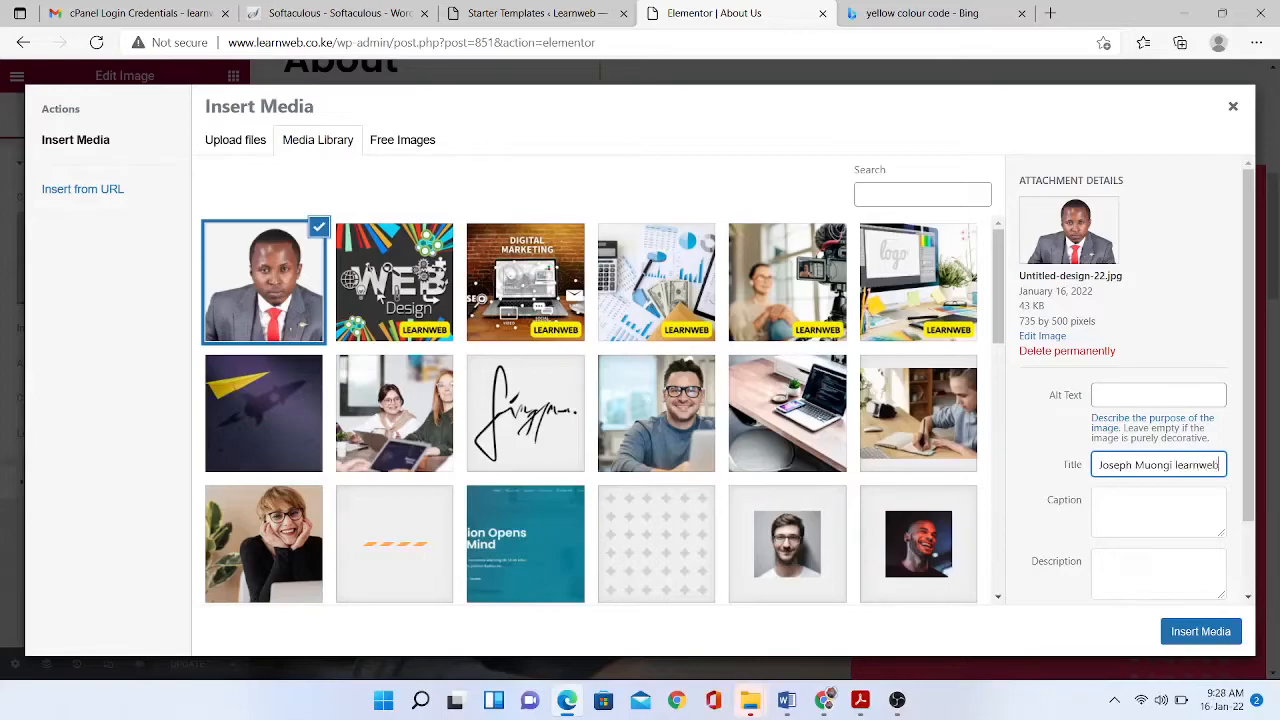
click(1158, 395)
text(learnweb instructor)
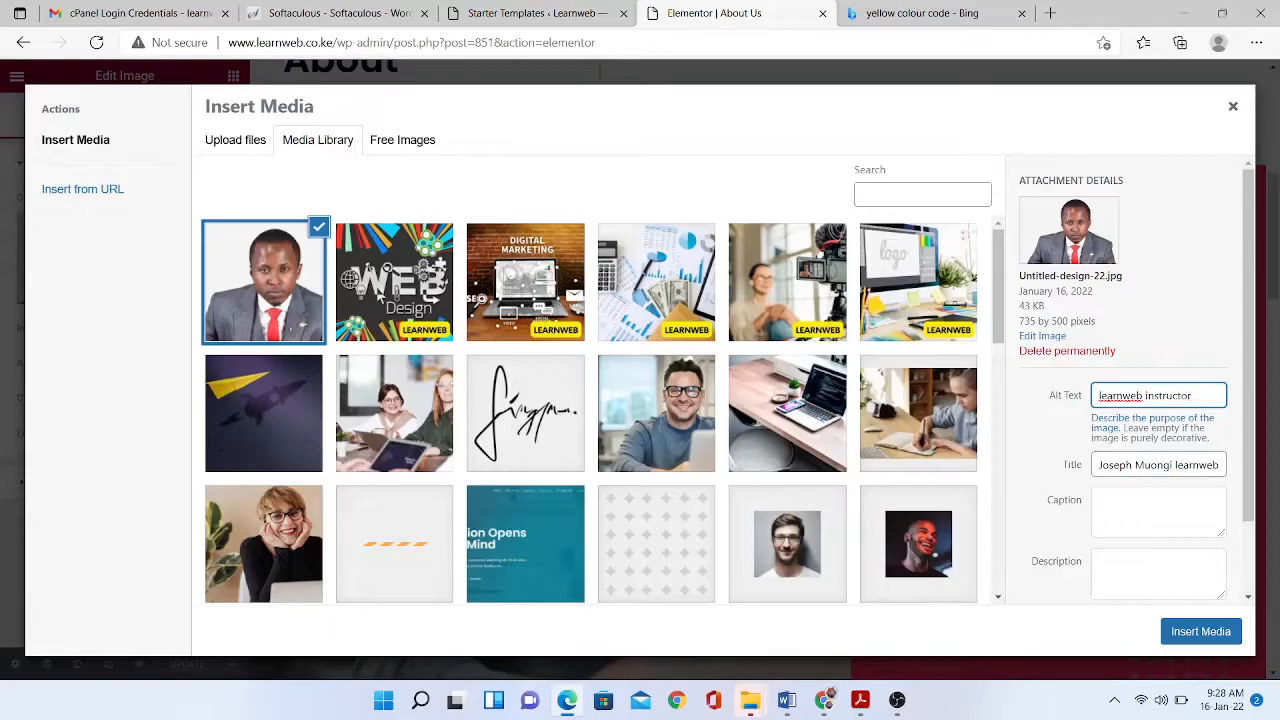
- Insert the new photo into the About Us image widget and update the page
click(1200, 631)
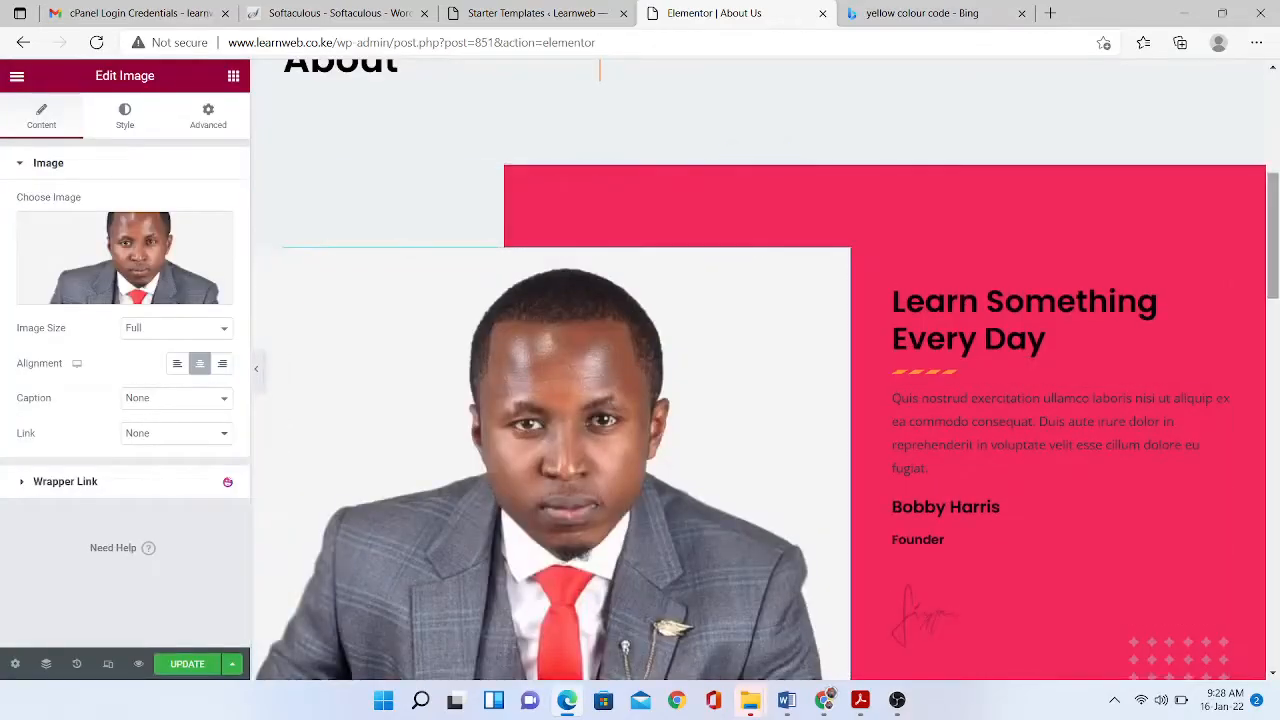
drag(1272, 235, 1272, 602)
click(187, 664)
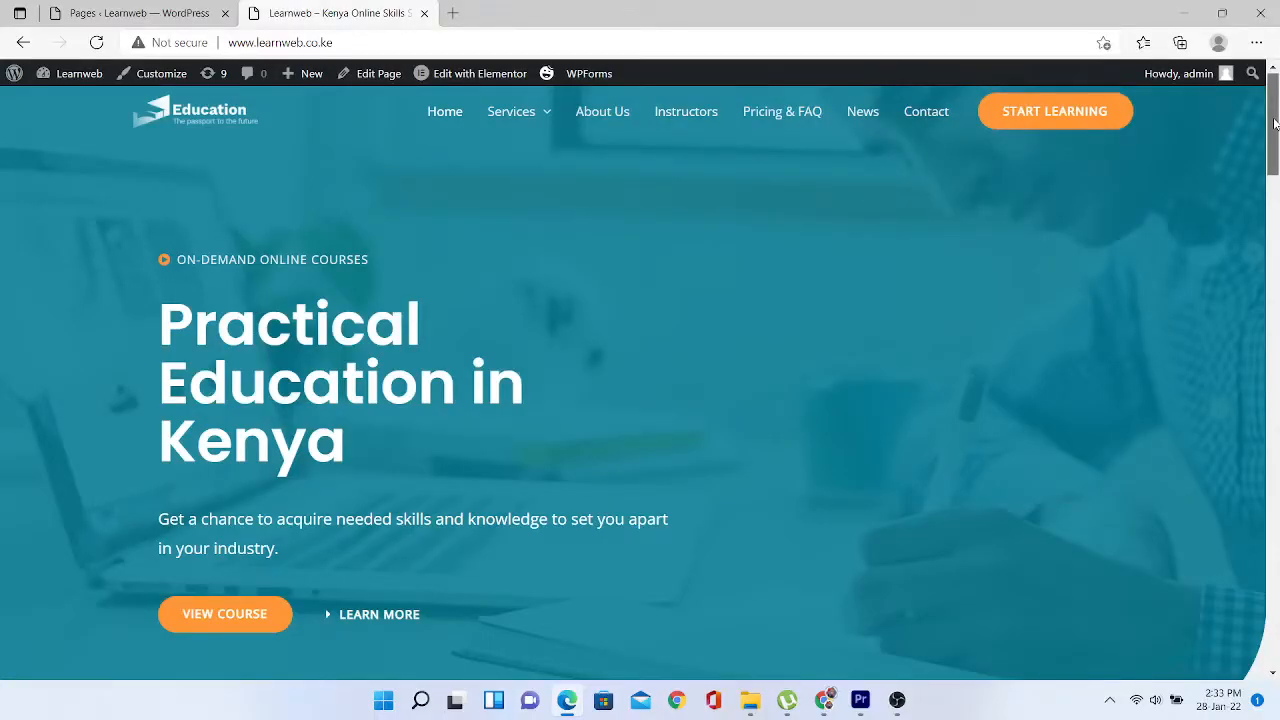
- Go to the live site's Contact page and open it with Elementor from the admin bar
drag(1274, 122, 1274, 95)
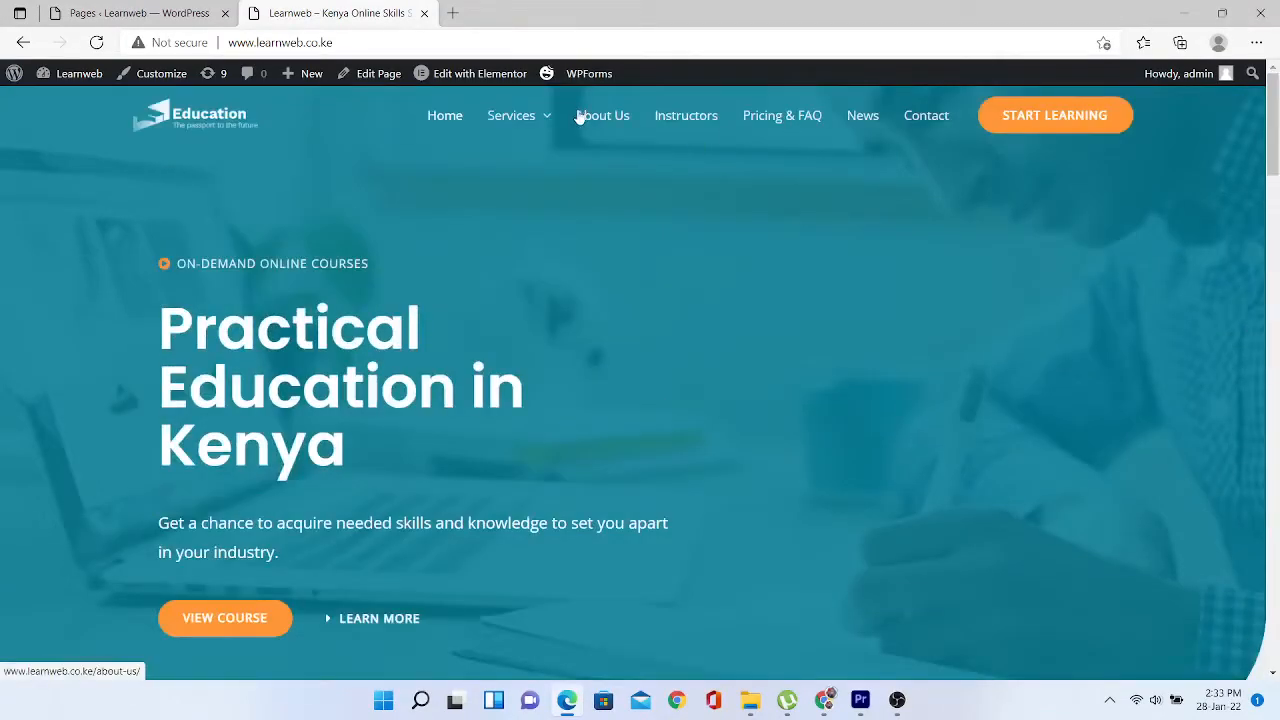
click(930, 122)
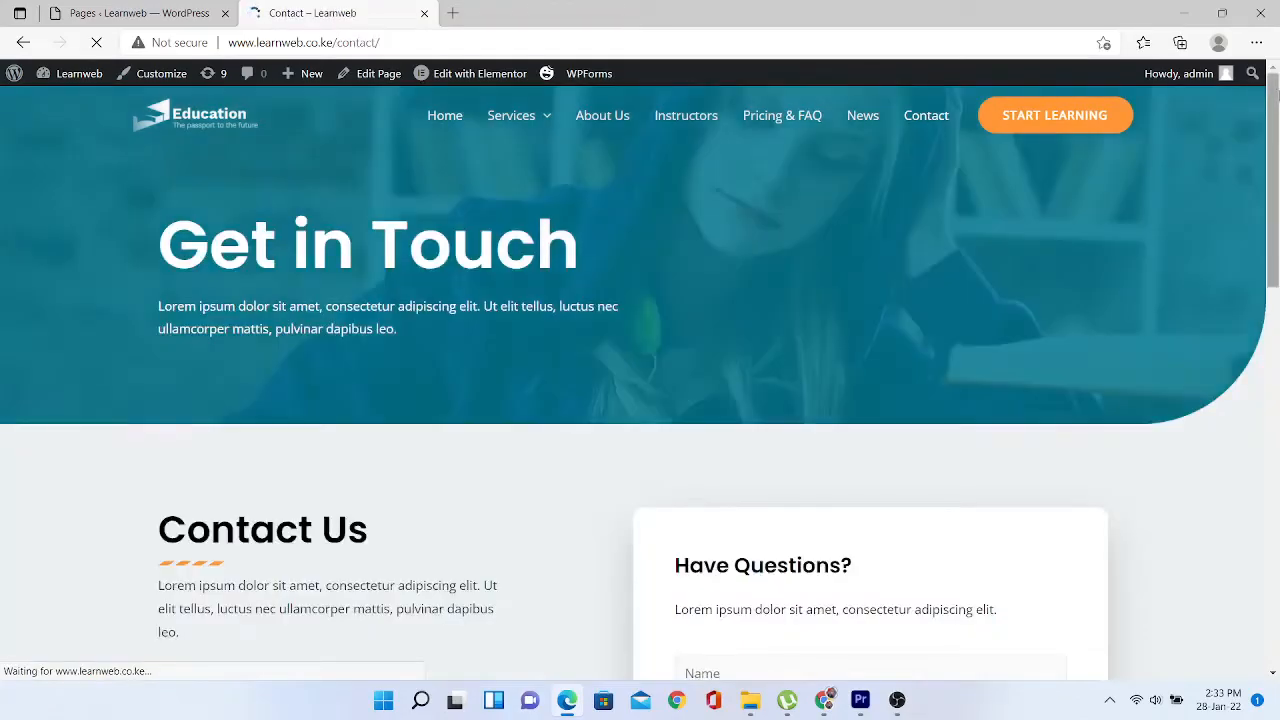
drag(1275, 98, 1220, 111)
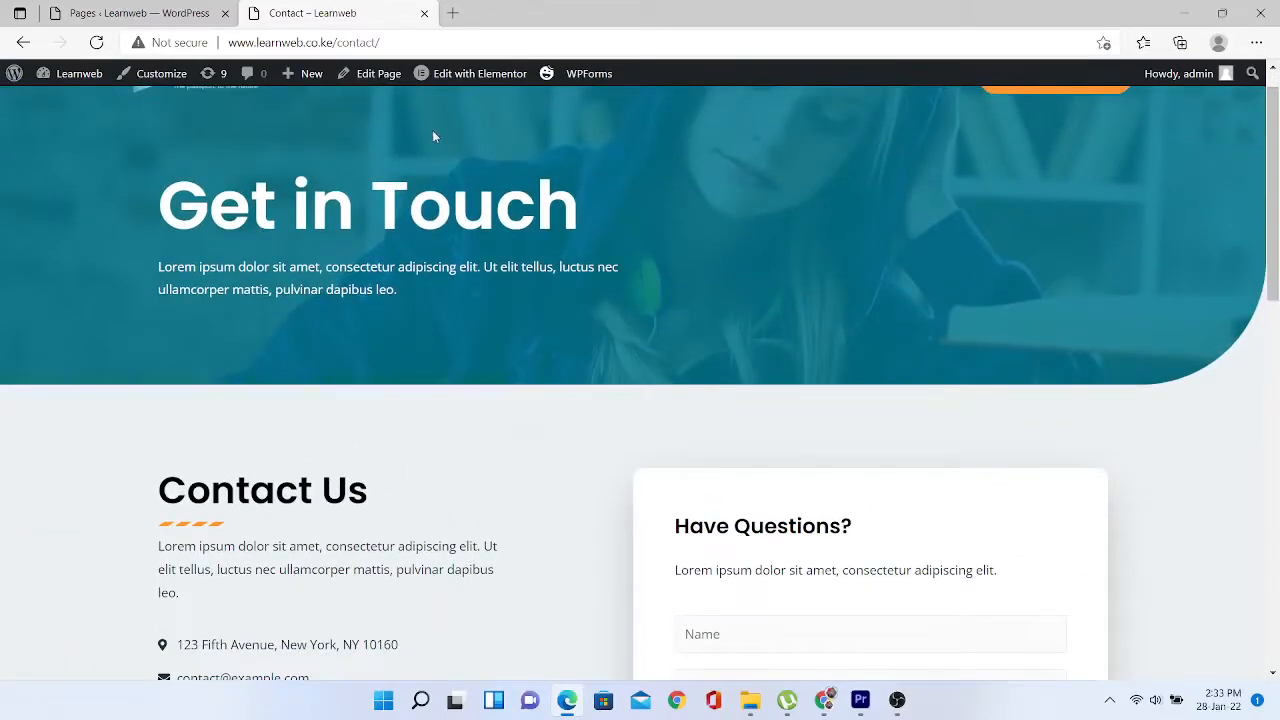
click(475, 82)
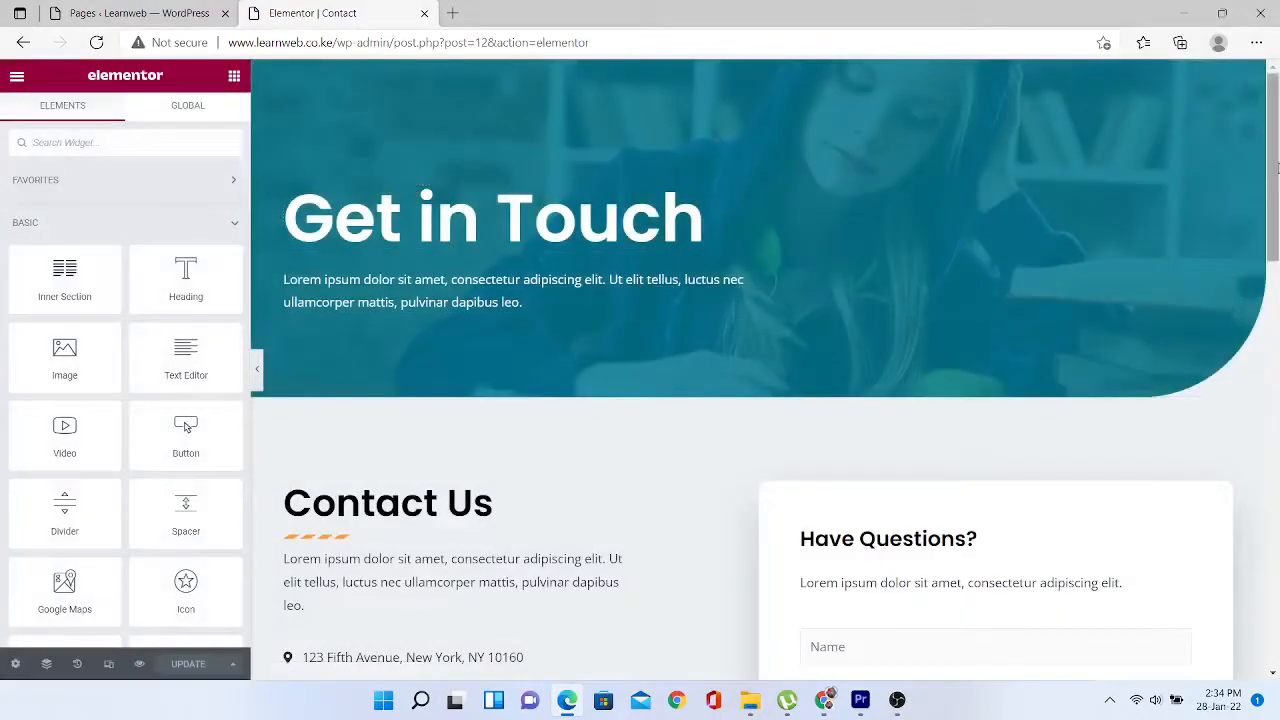
drag(1277, 167, 1277, 300)
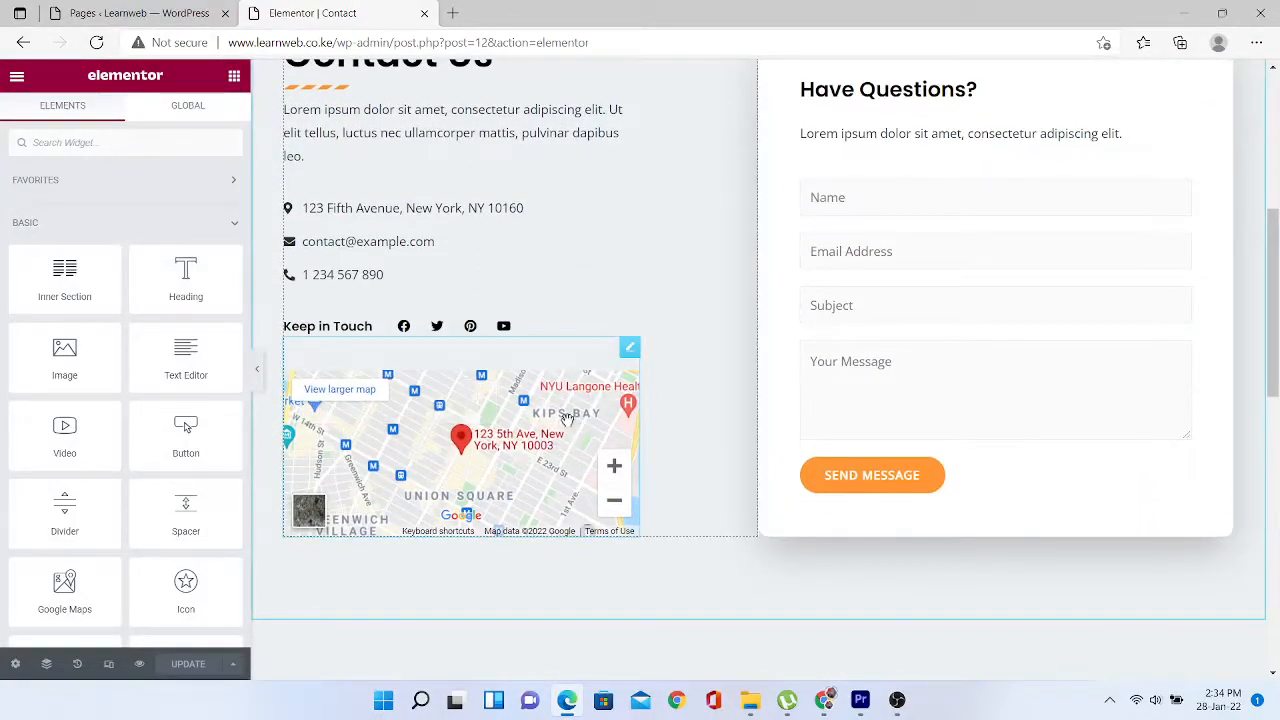
click(630, 354)
click(199, 304)
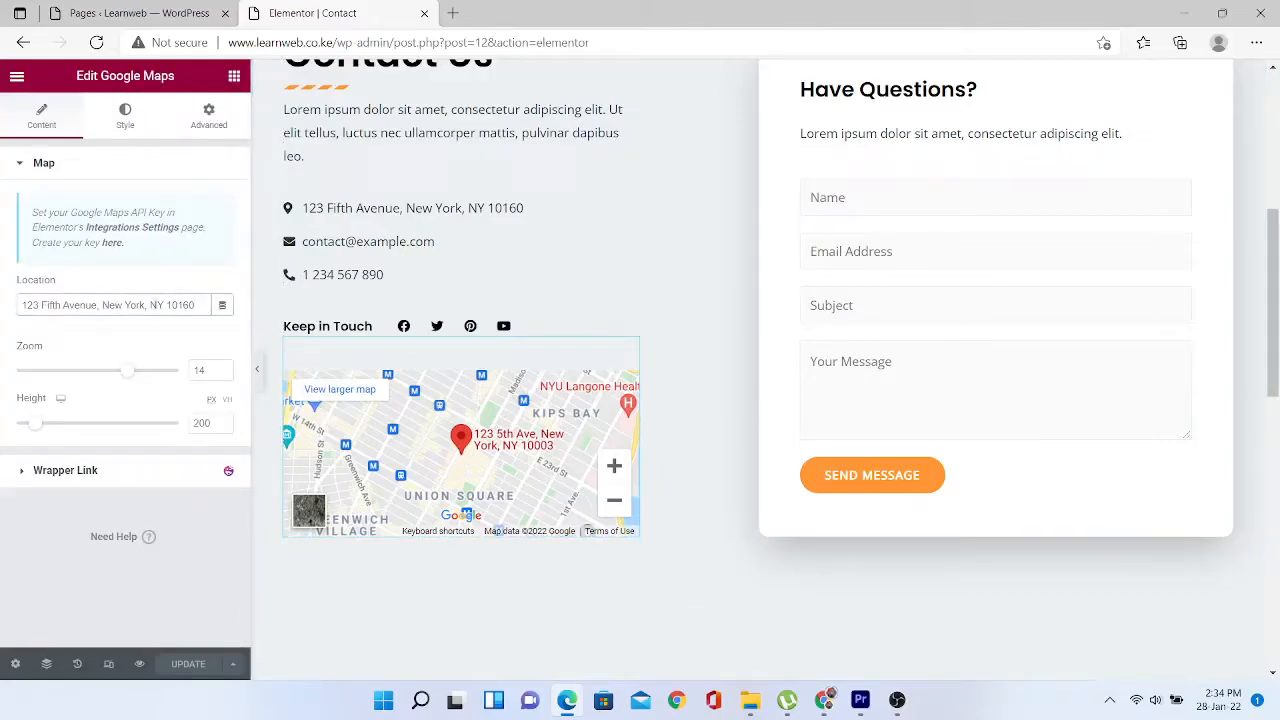
key(ctrl+a)
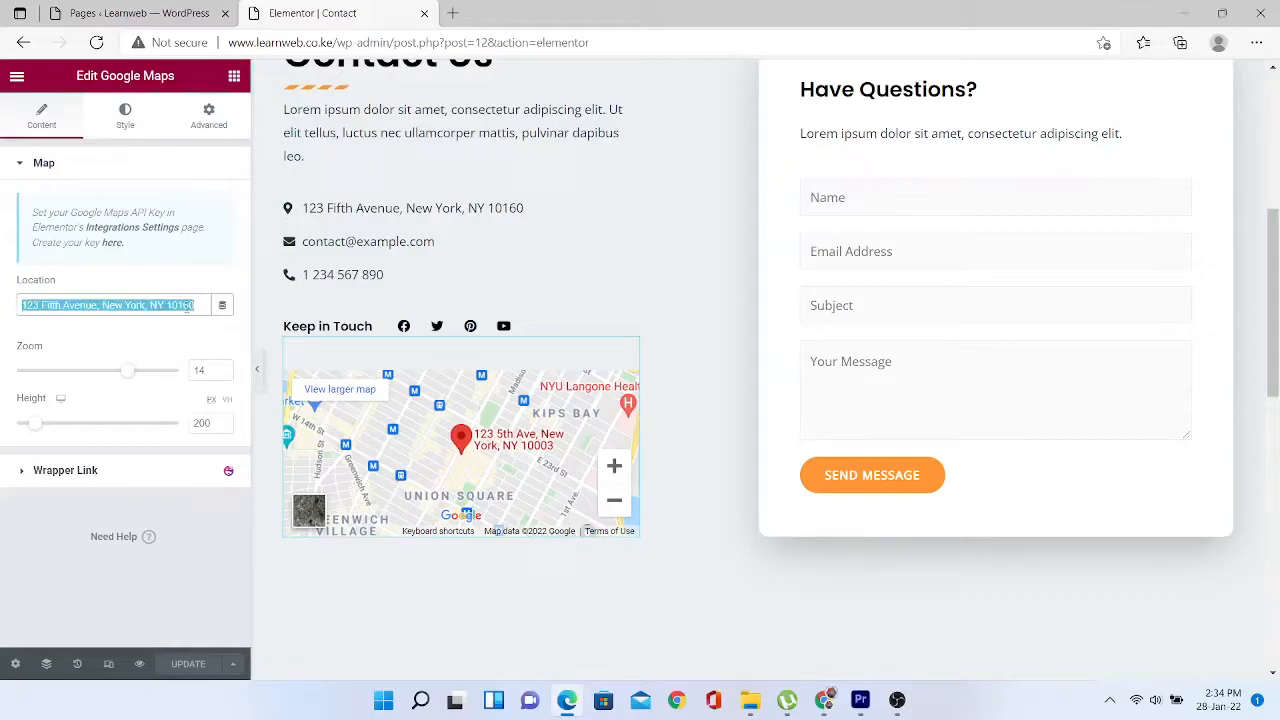
text(Nairobi)
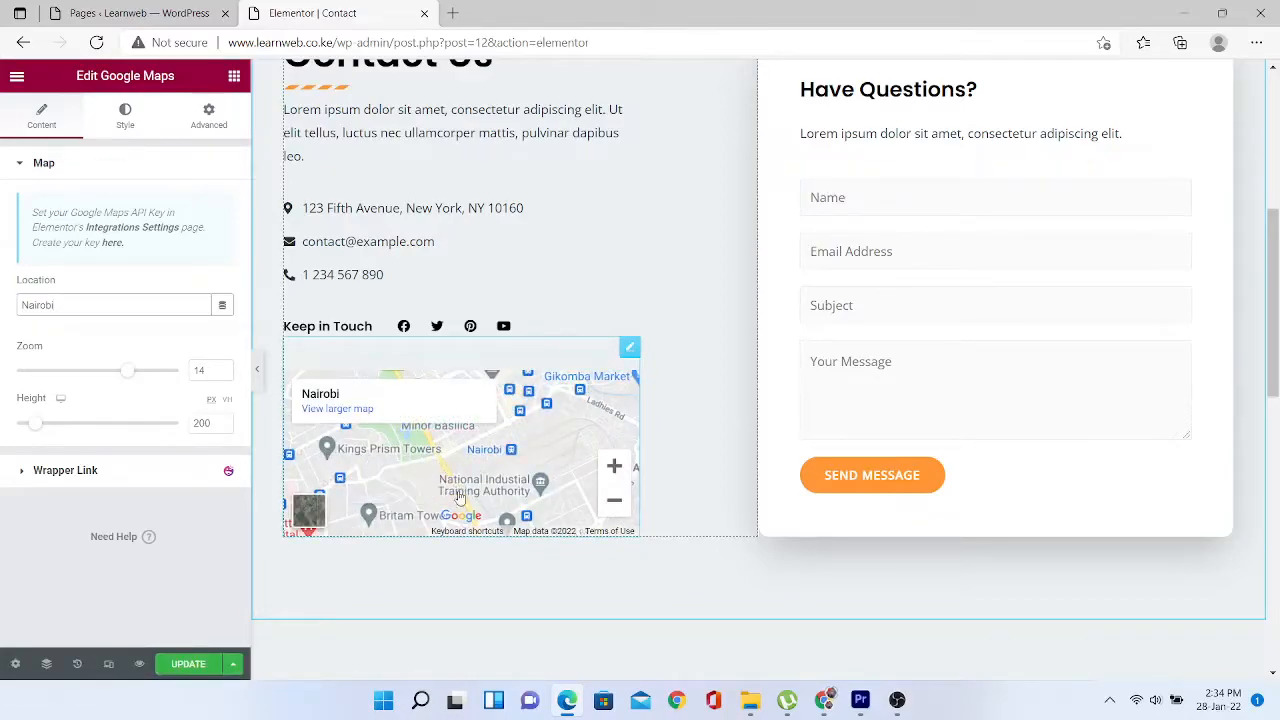
drag(396, 490, 417, 528)
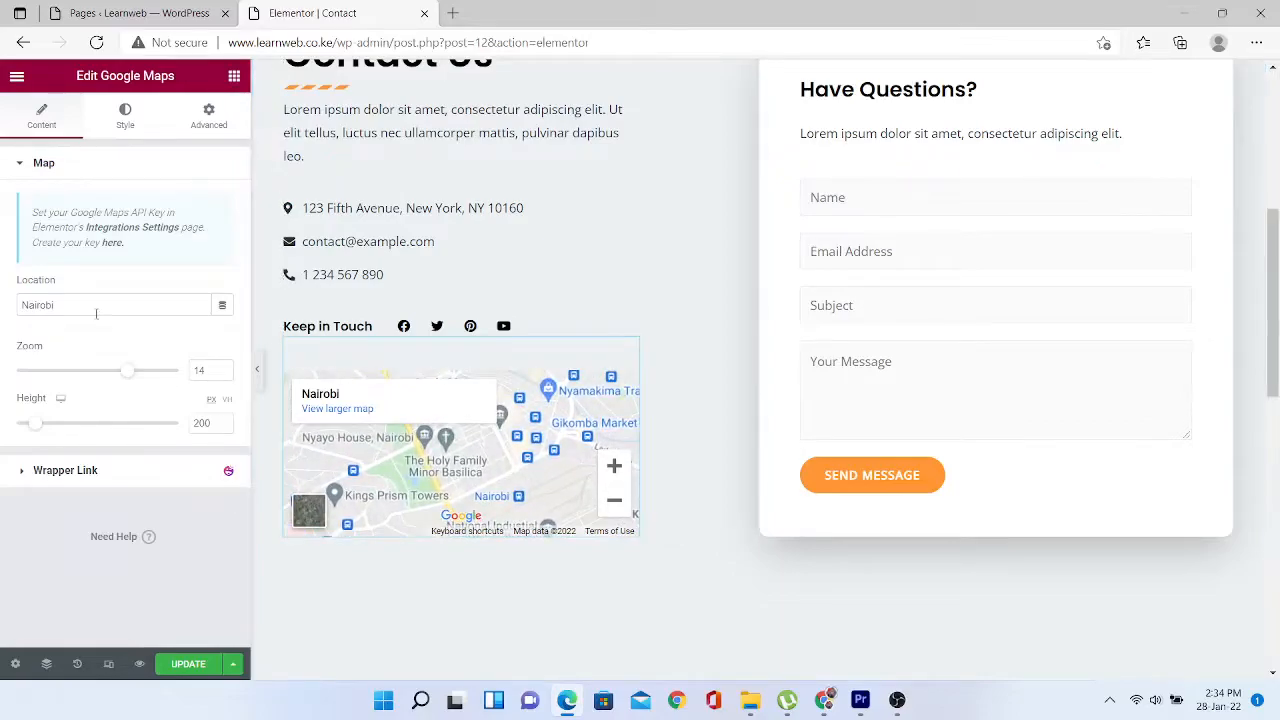
drag(96, 313, 2, 307)
text(Finahost Online Solutions)
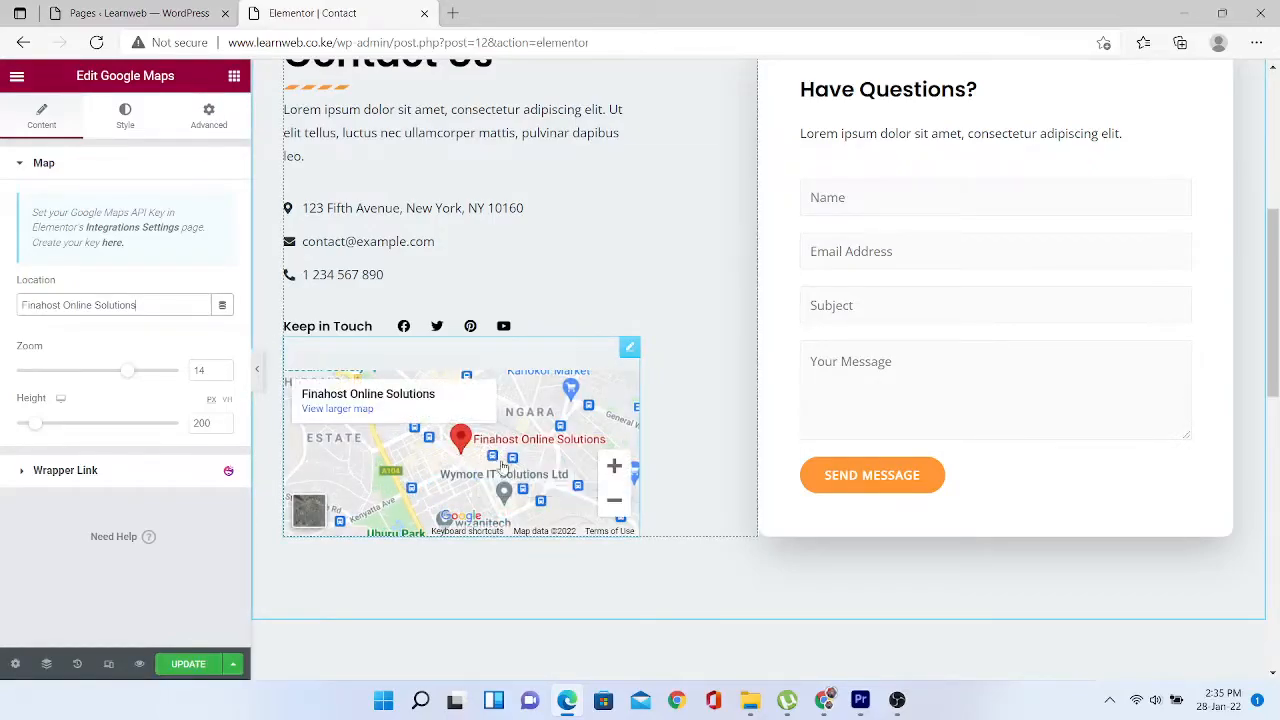
click(1027, 436)
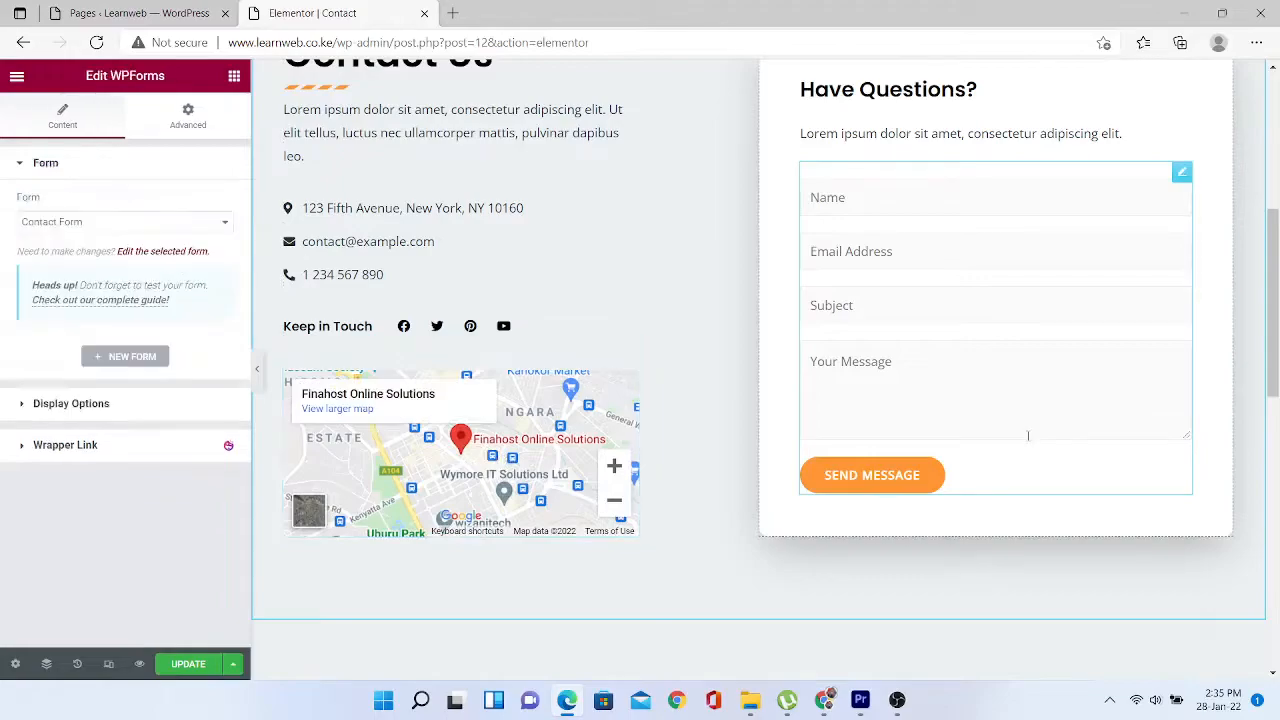
click(185, 222)
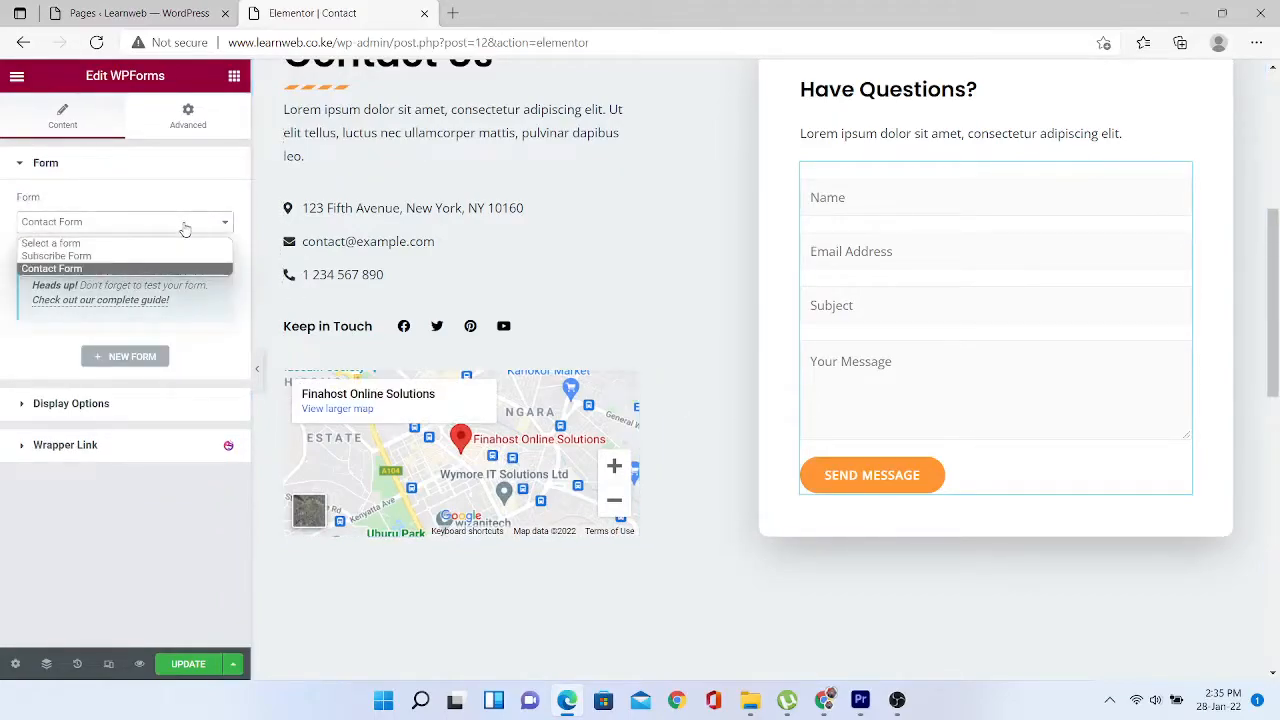
click(185, 229)
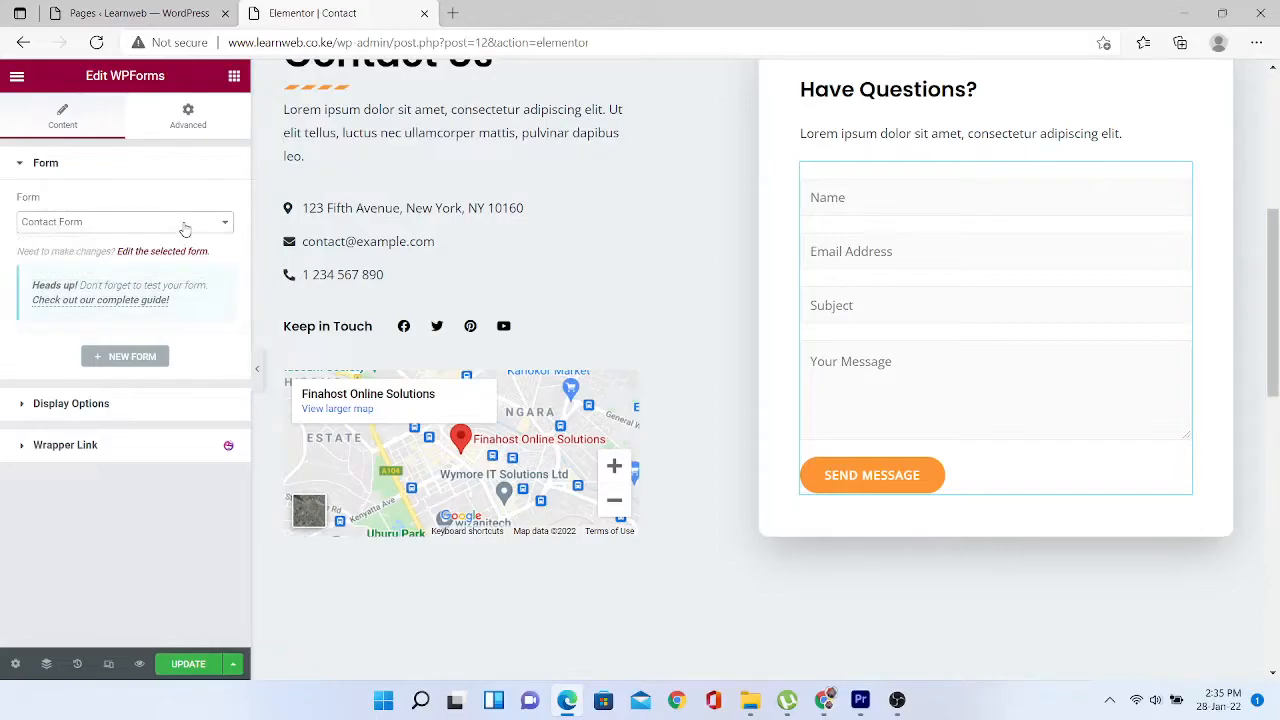
click(185, 229)
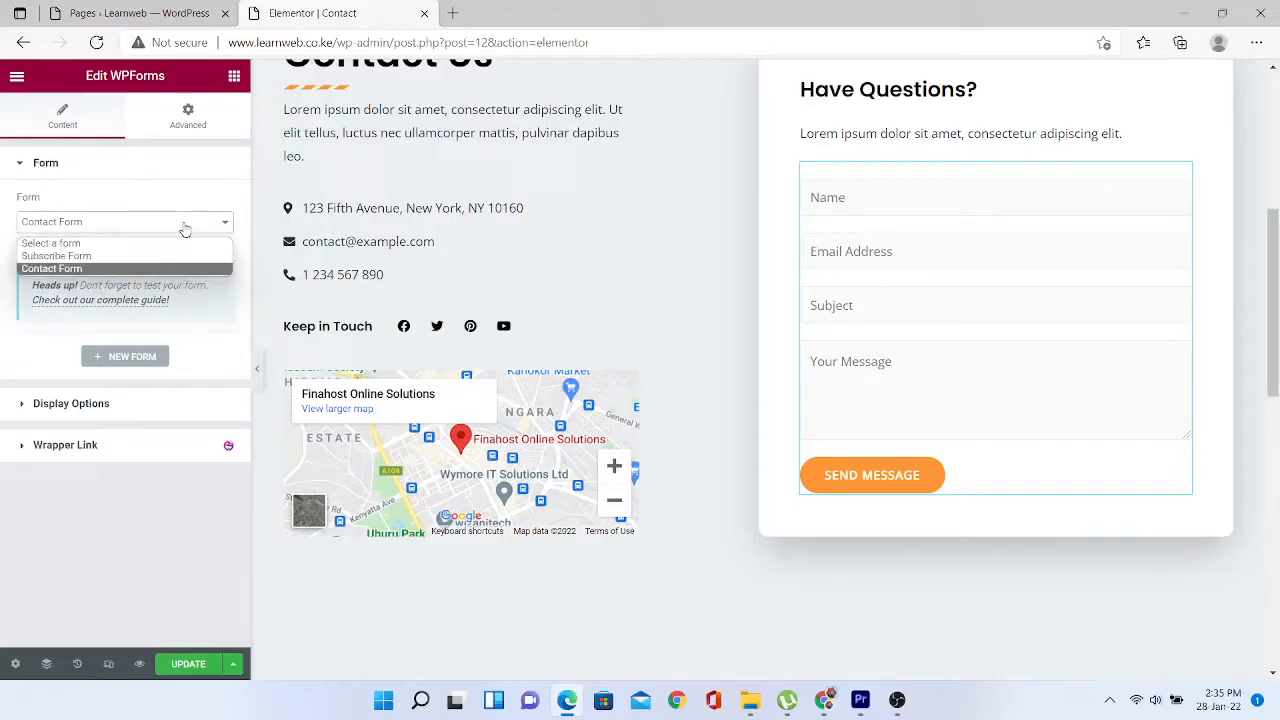
click(185, 229)
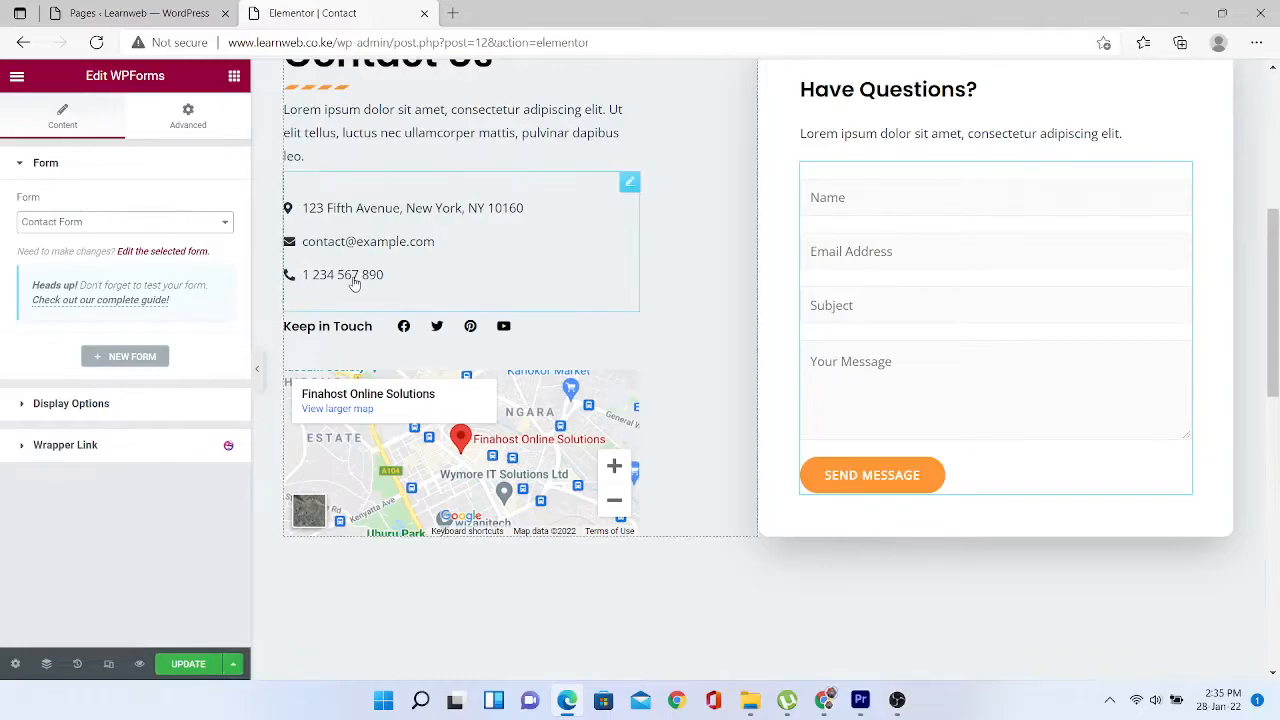
drag(1275, 331, 1275, 190)
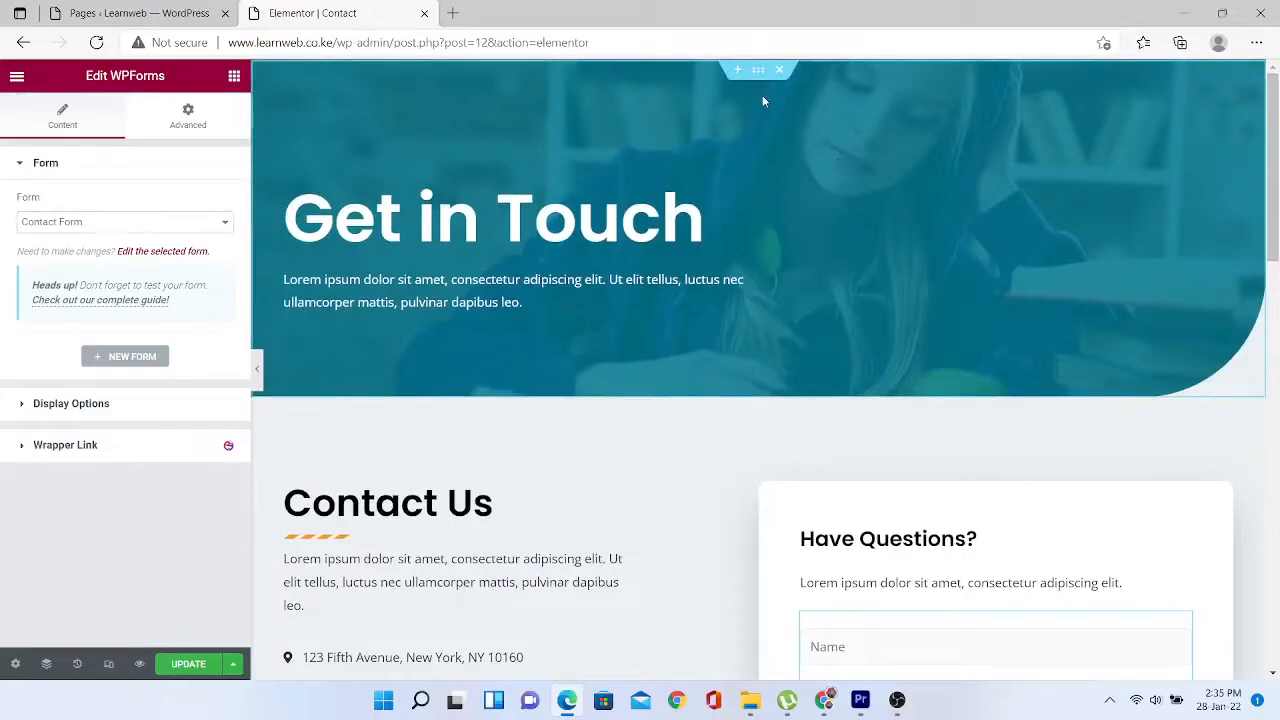
- Select the Get in Touch banner and open its Background Overlay image picker
click(758, 70)
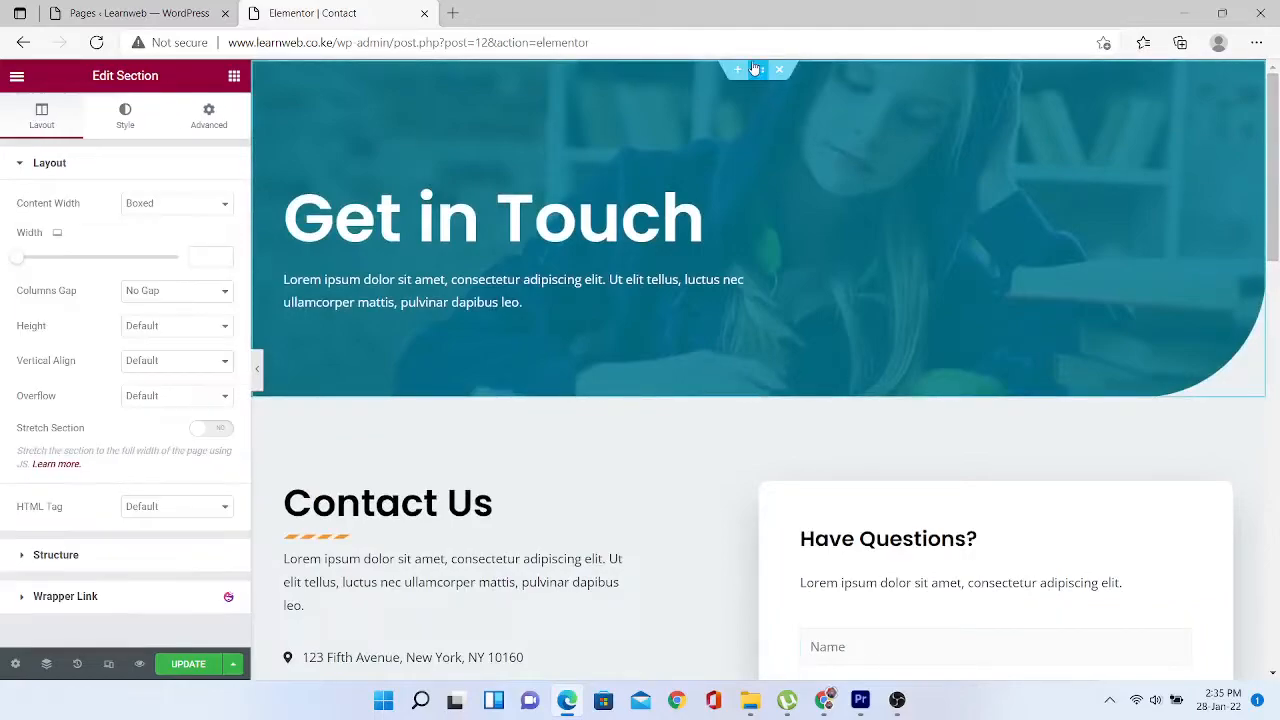
click(115, 120)
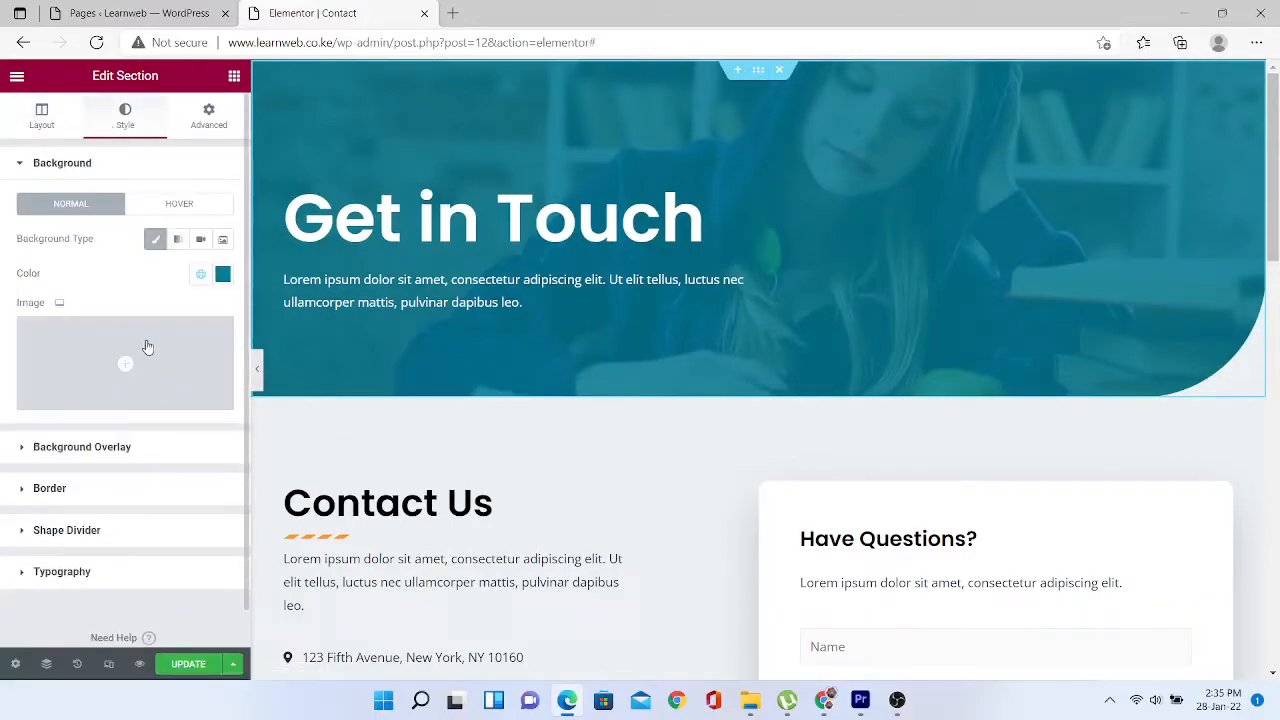
mouse_move(178, 365)
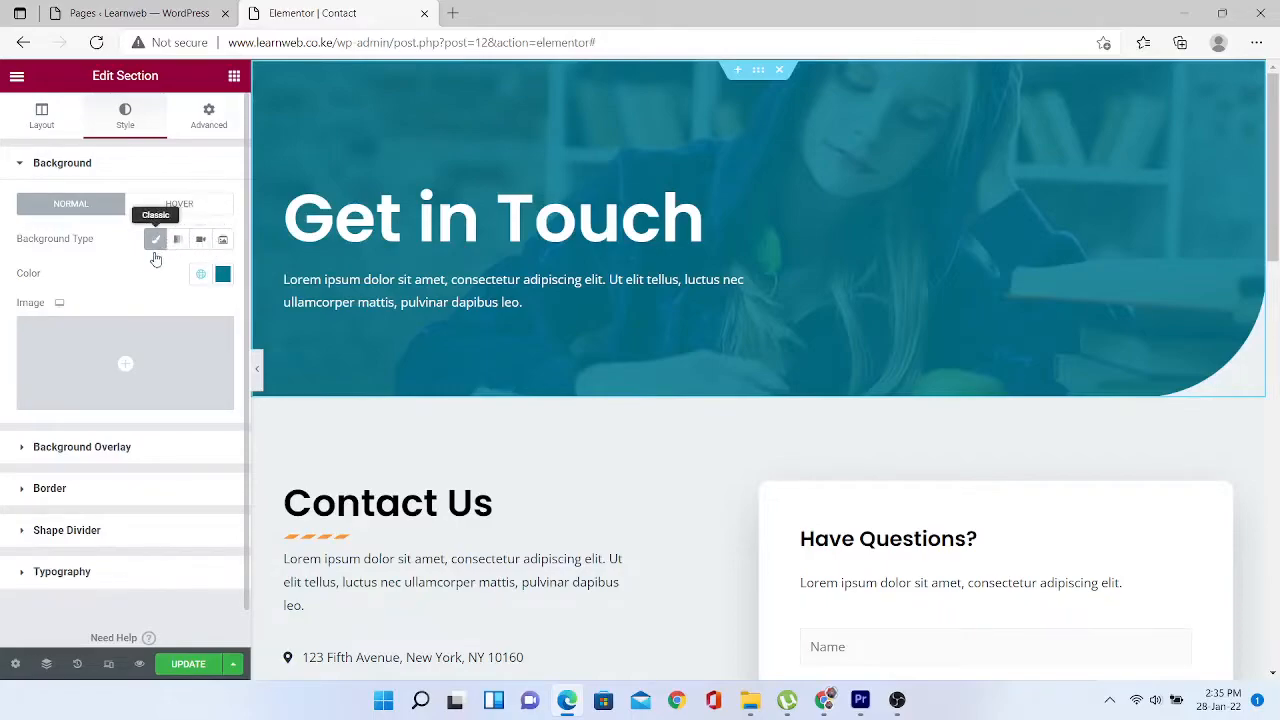
mouse_move(137, 403)
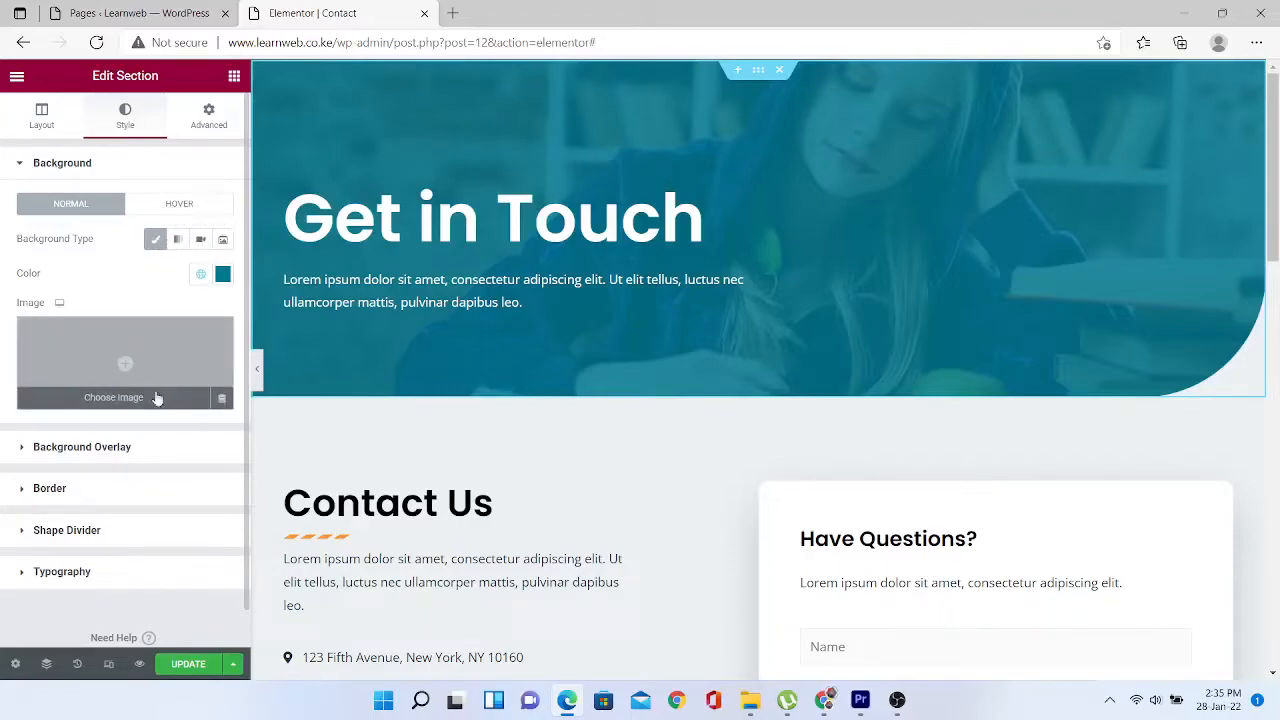
click(30, 451)
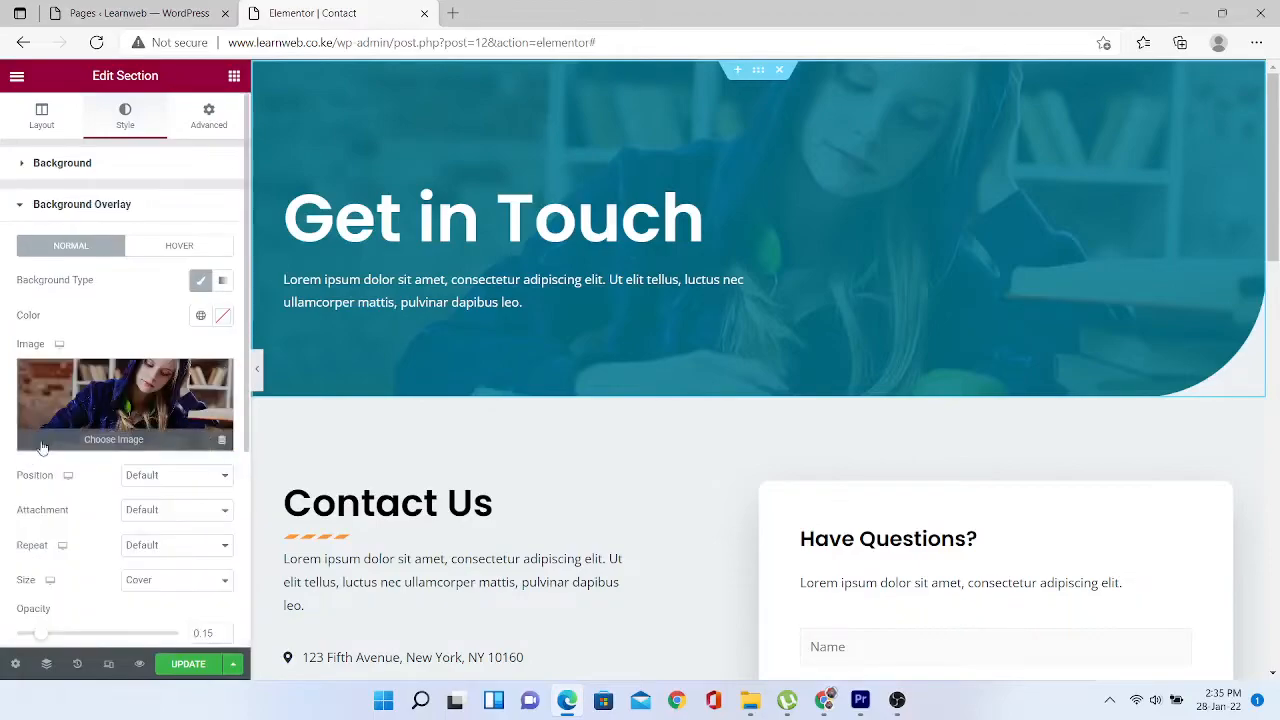
click(143, 390)
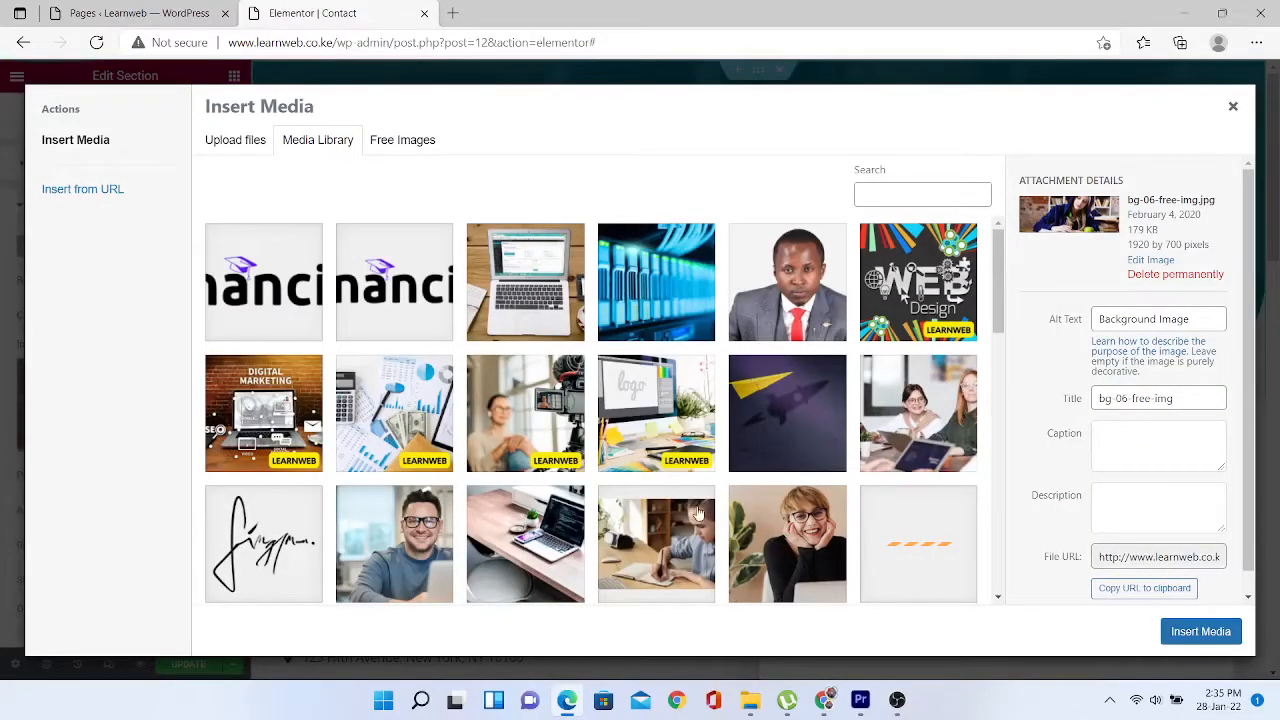
- Insert the free 'Earth, World, Map' image from a 'map' search as overlay and update the Contact page
click(401, 148)
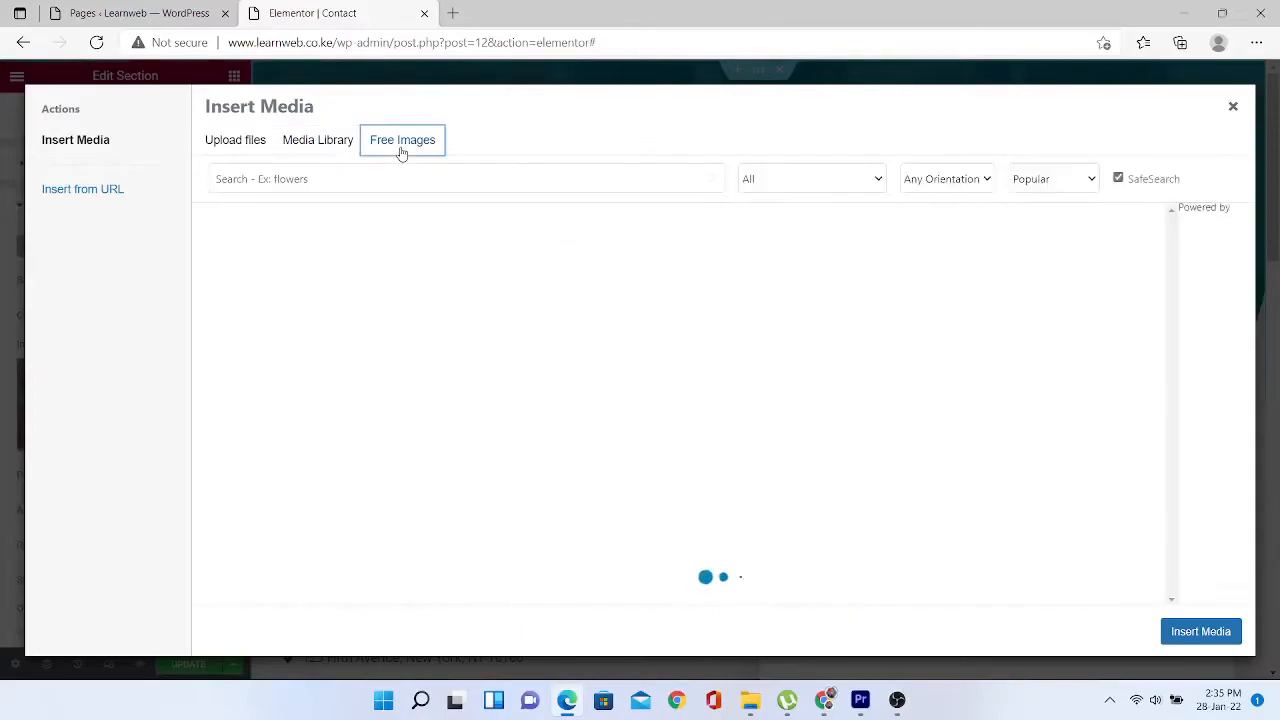
click(335, 184)
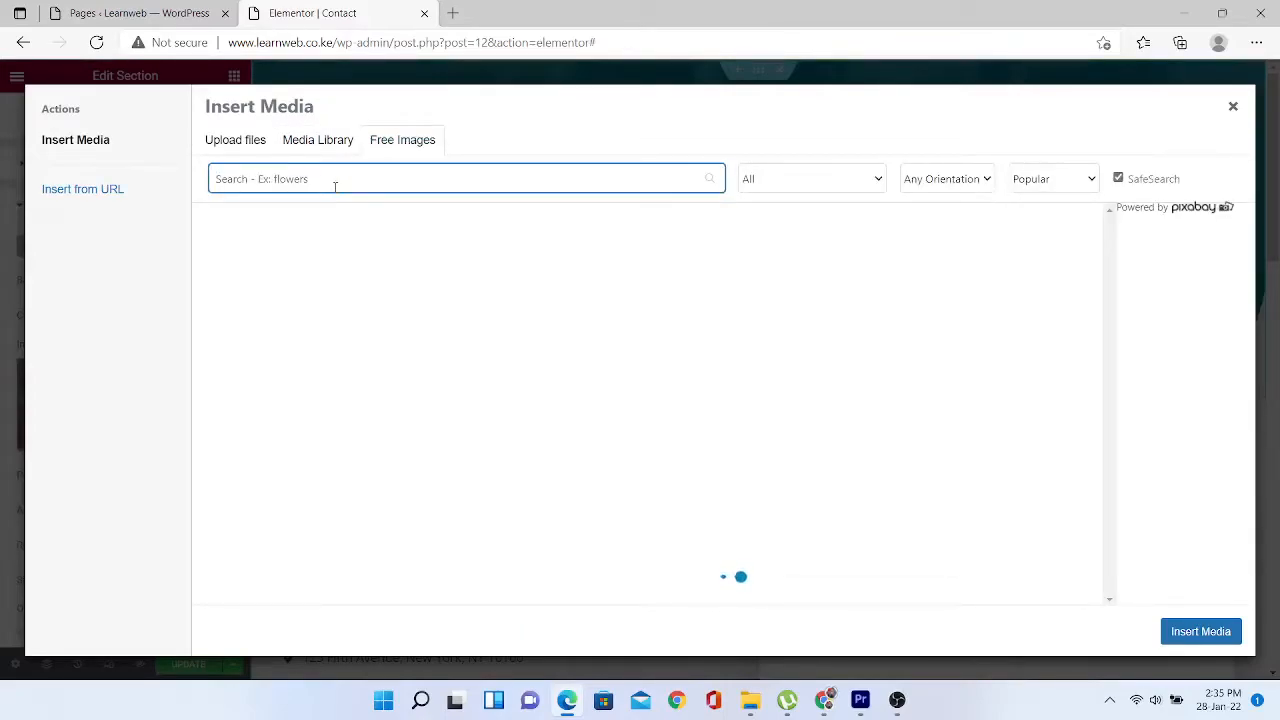
text(map)
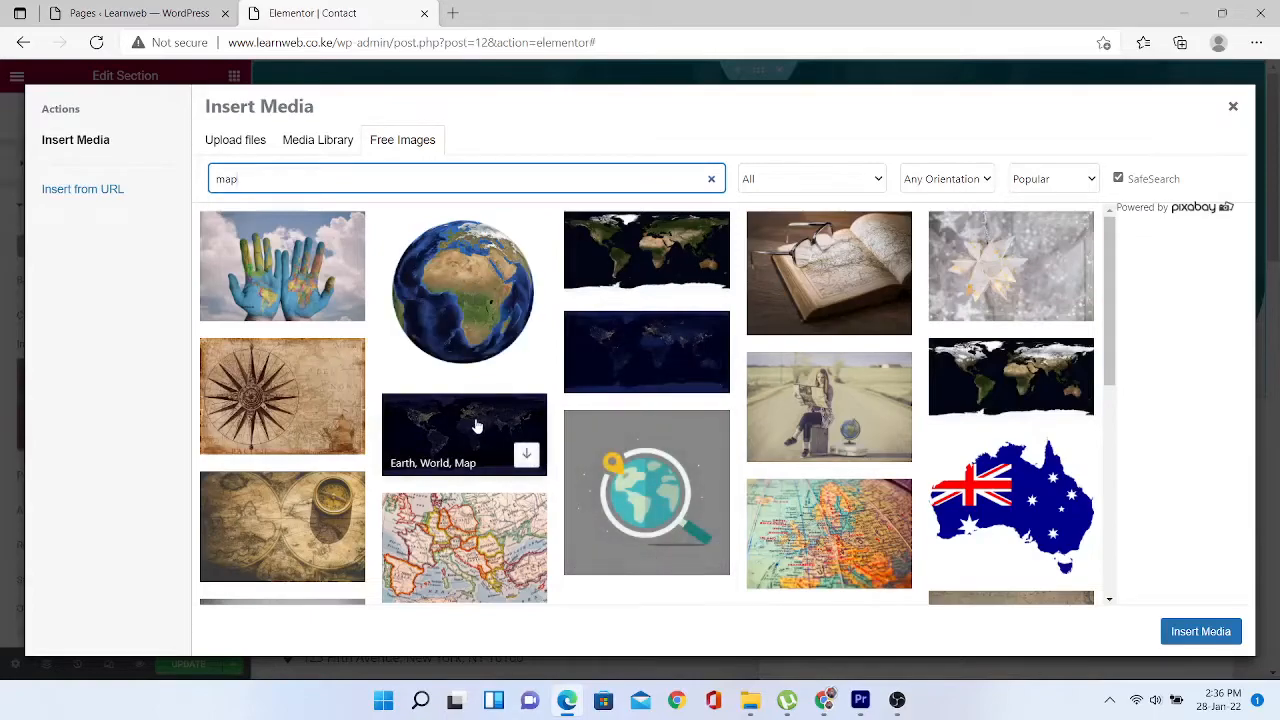
click(526, 454)
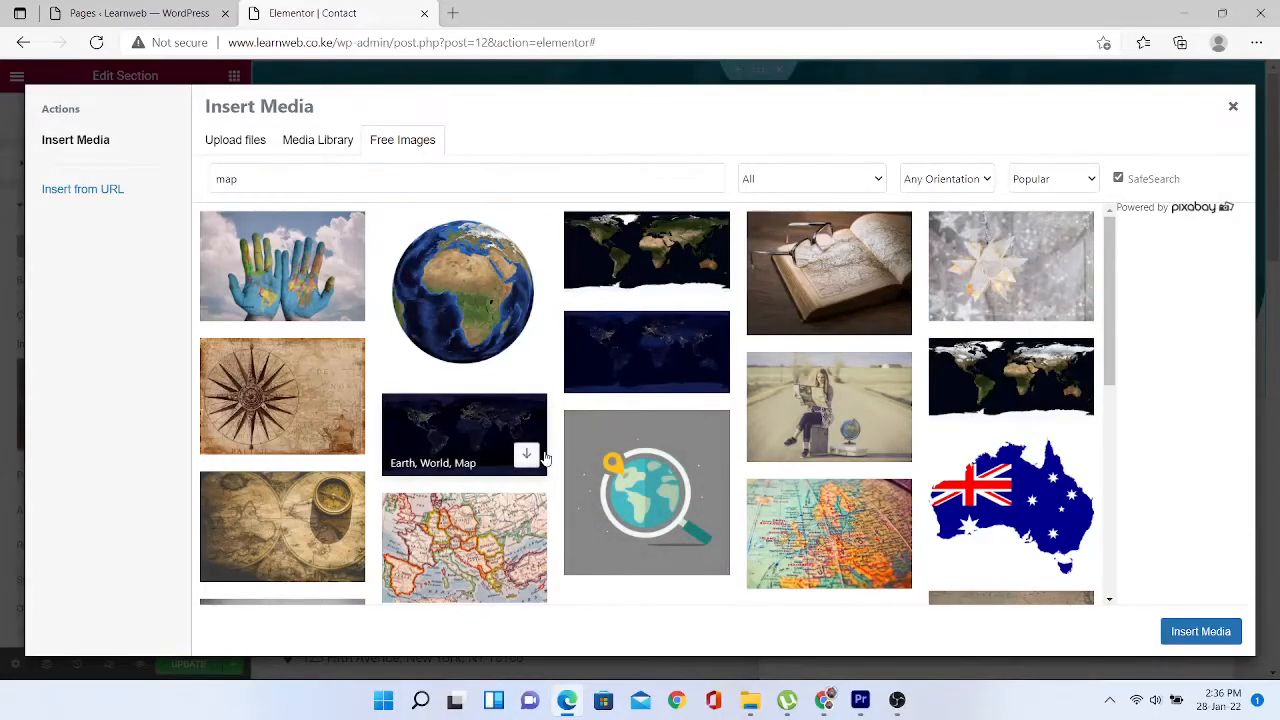
click(526, 456)
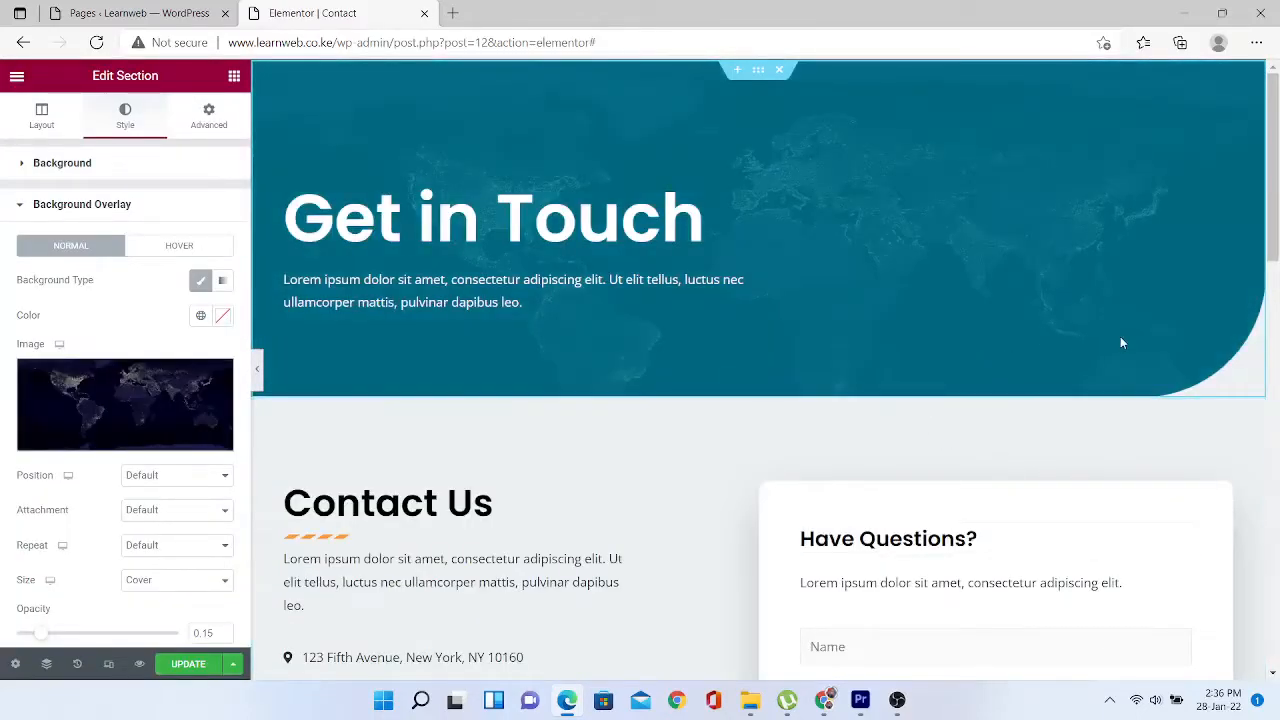
click(203, 667)
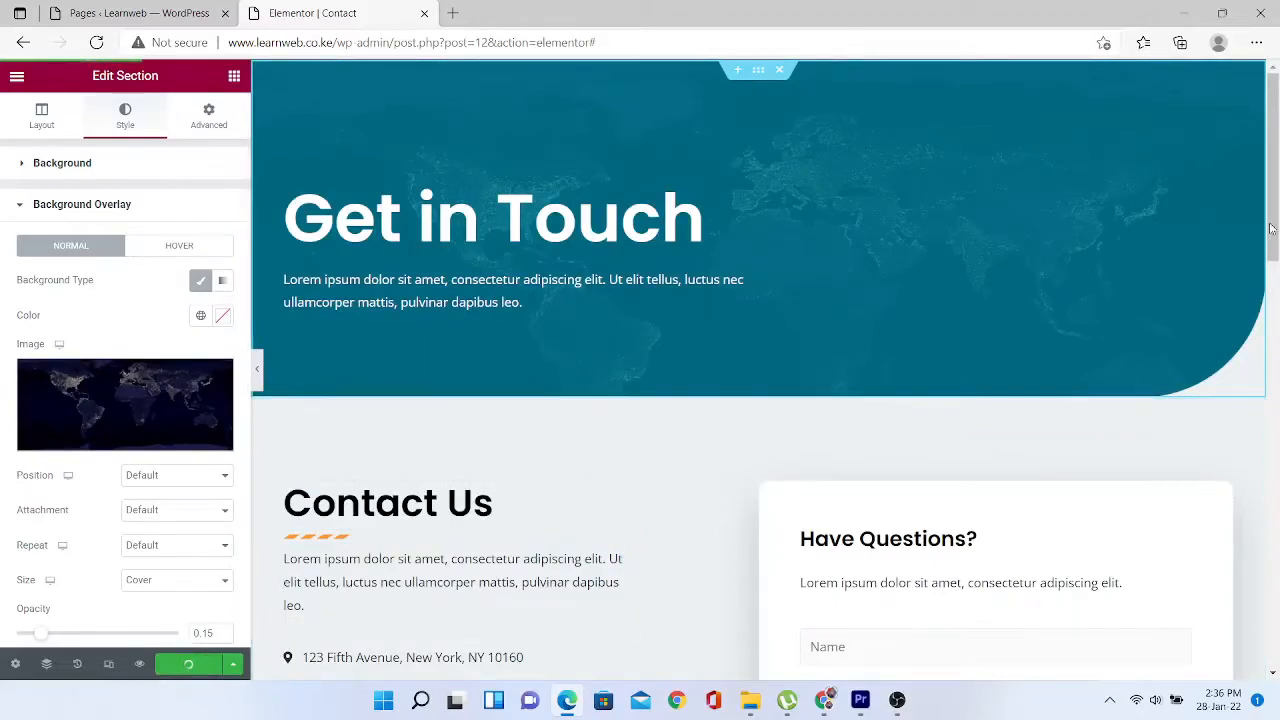
scroll(1277, 330, down, 5)
scroll(1277, 330, down, 1)
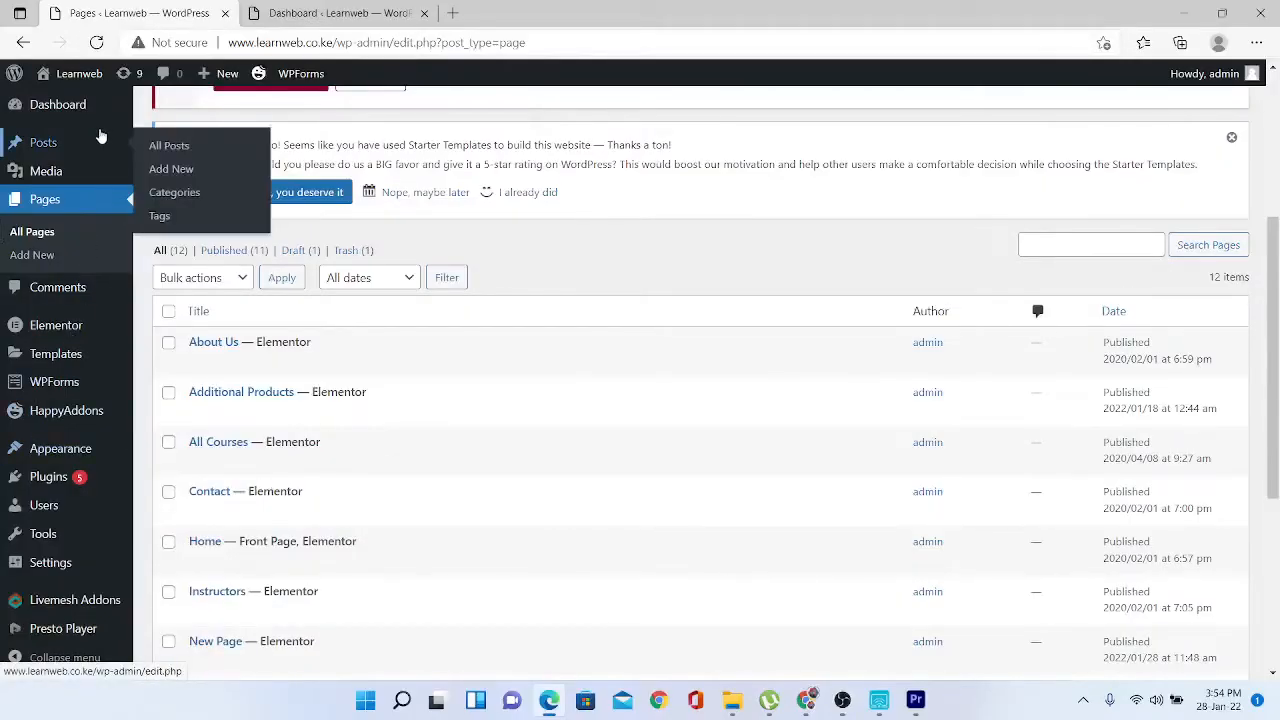
- From Appearance > Menus, begin a brand-new menu and name it 'New Menu'
mouse_move(72, 458)
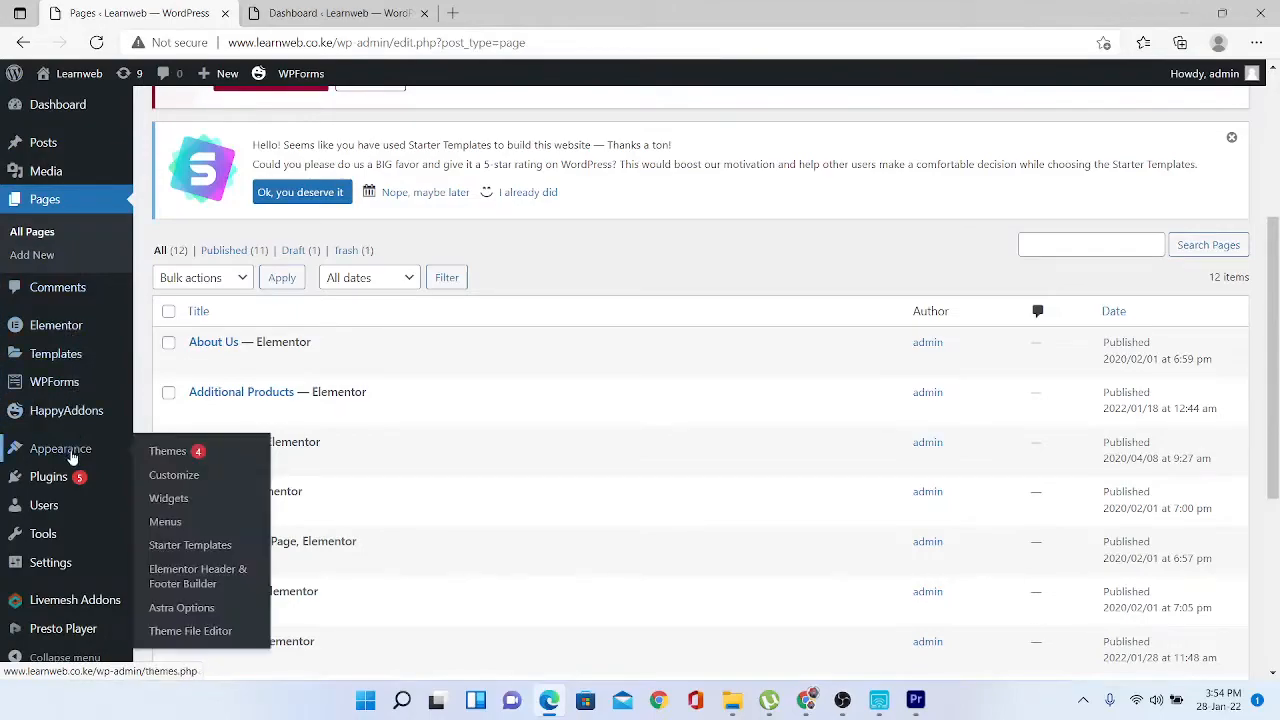
click(166, 522)
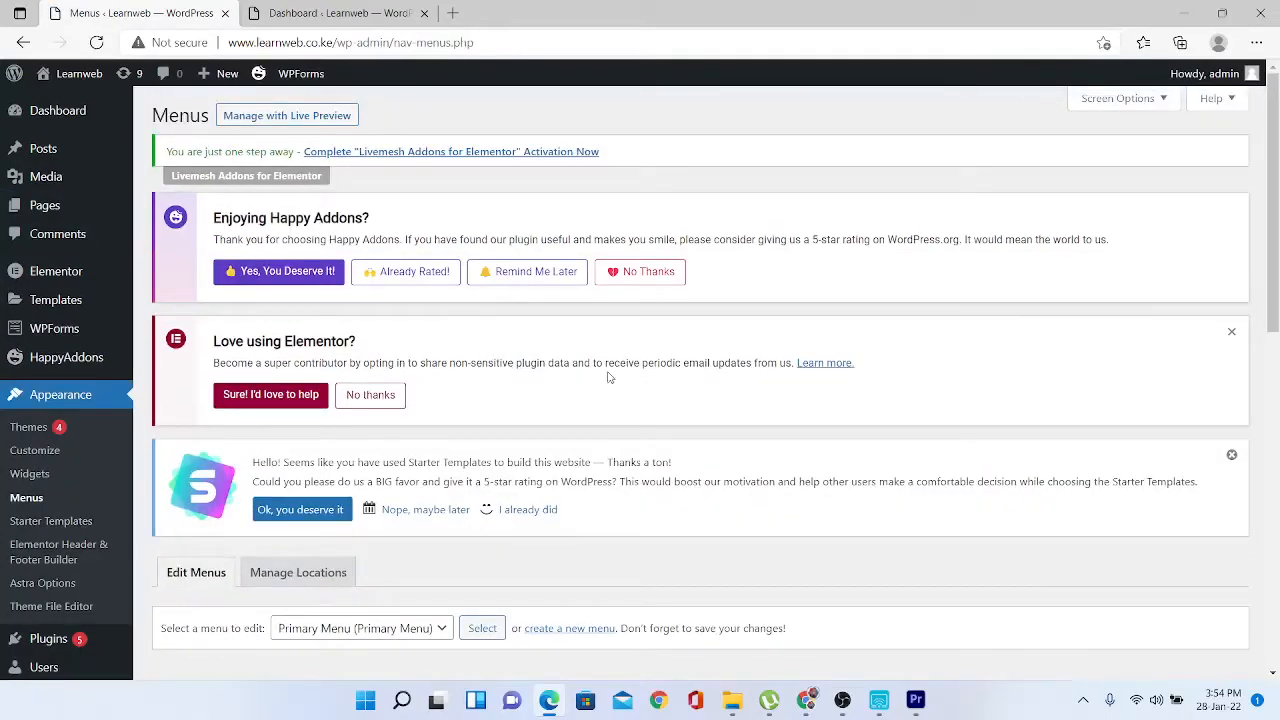
drag(1274, 210, 1276, 375)
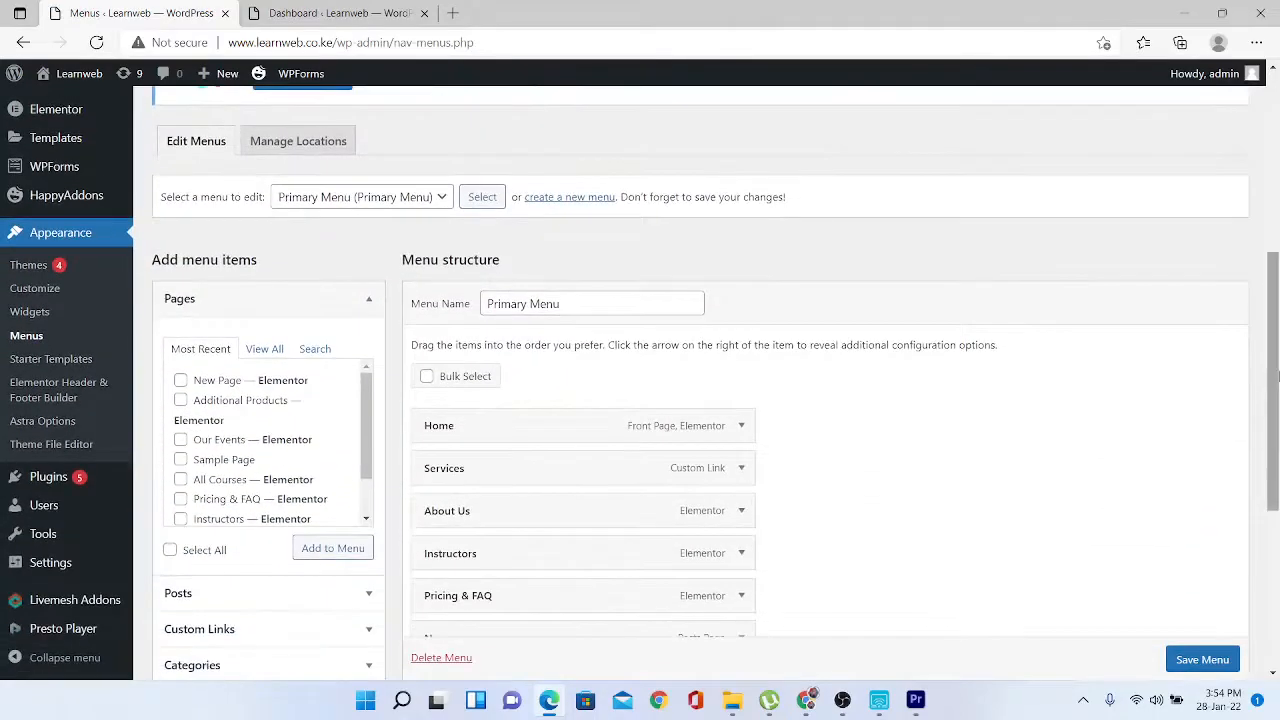
click(446, 197)
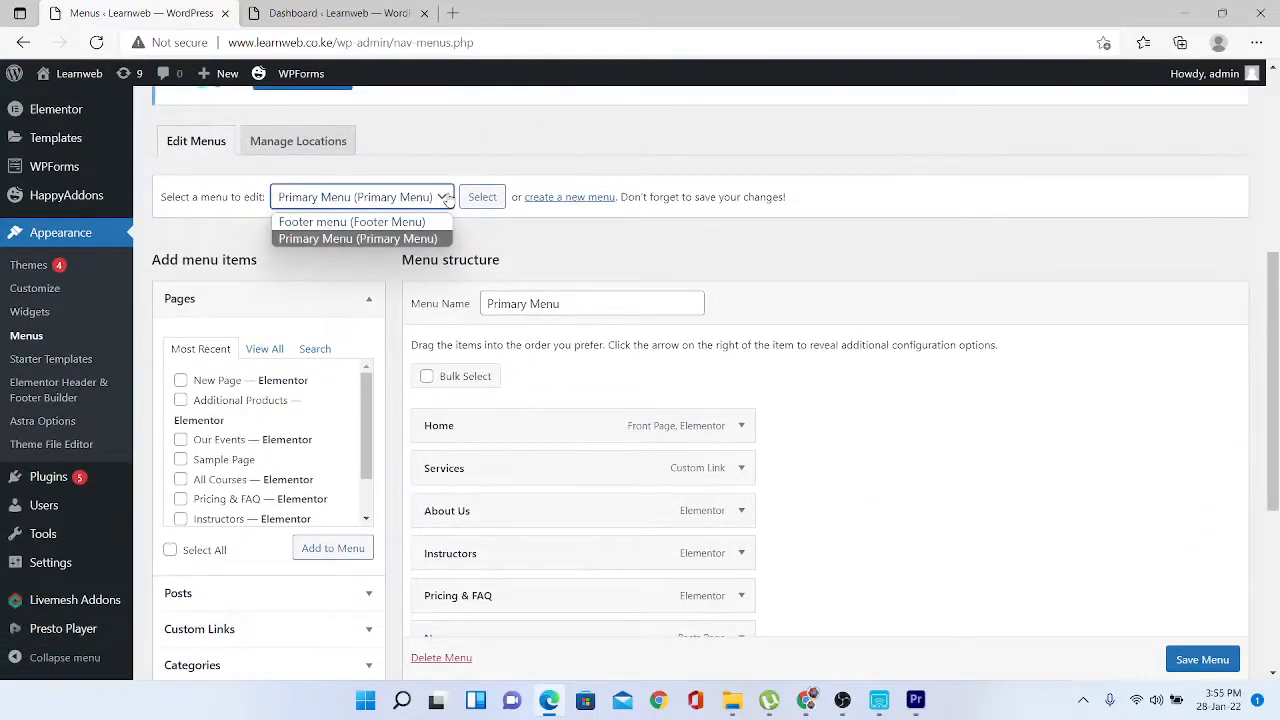
click(446, 197)
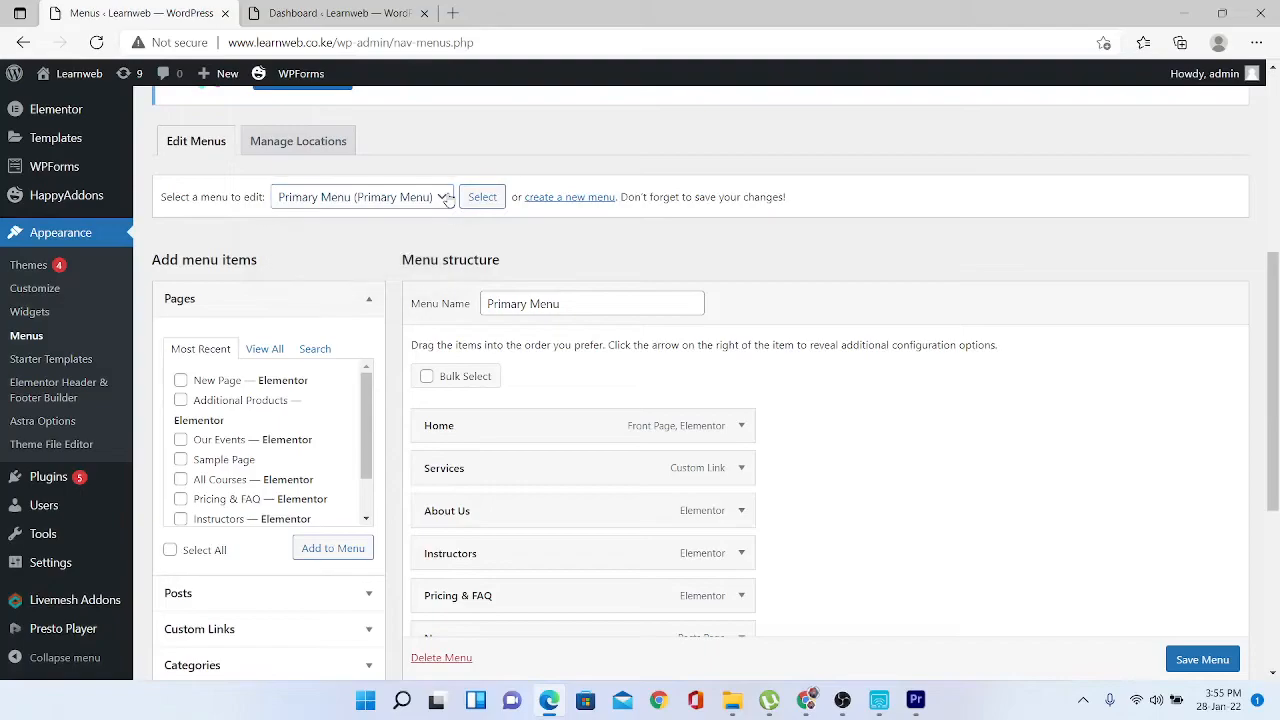
click(566, 197)
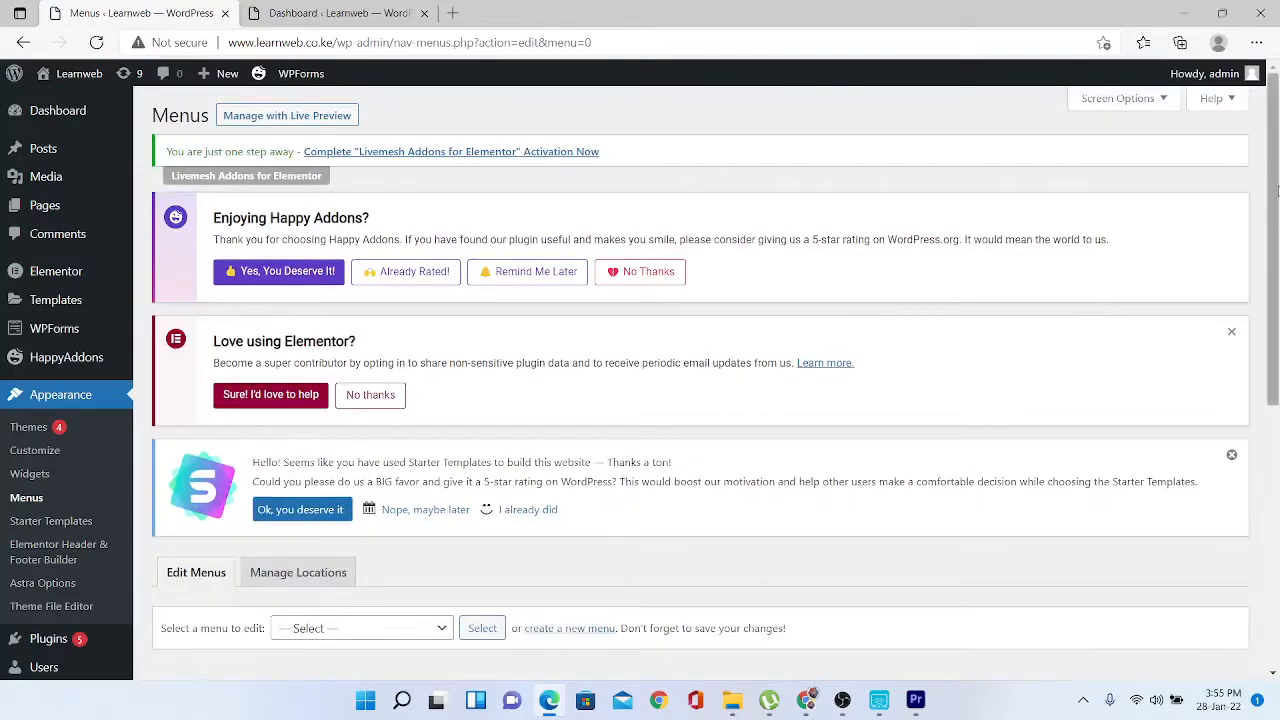
drag(1277, 191, 1250, 370)
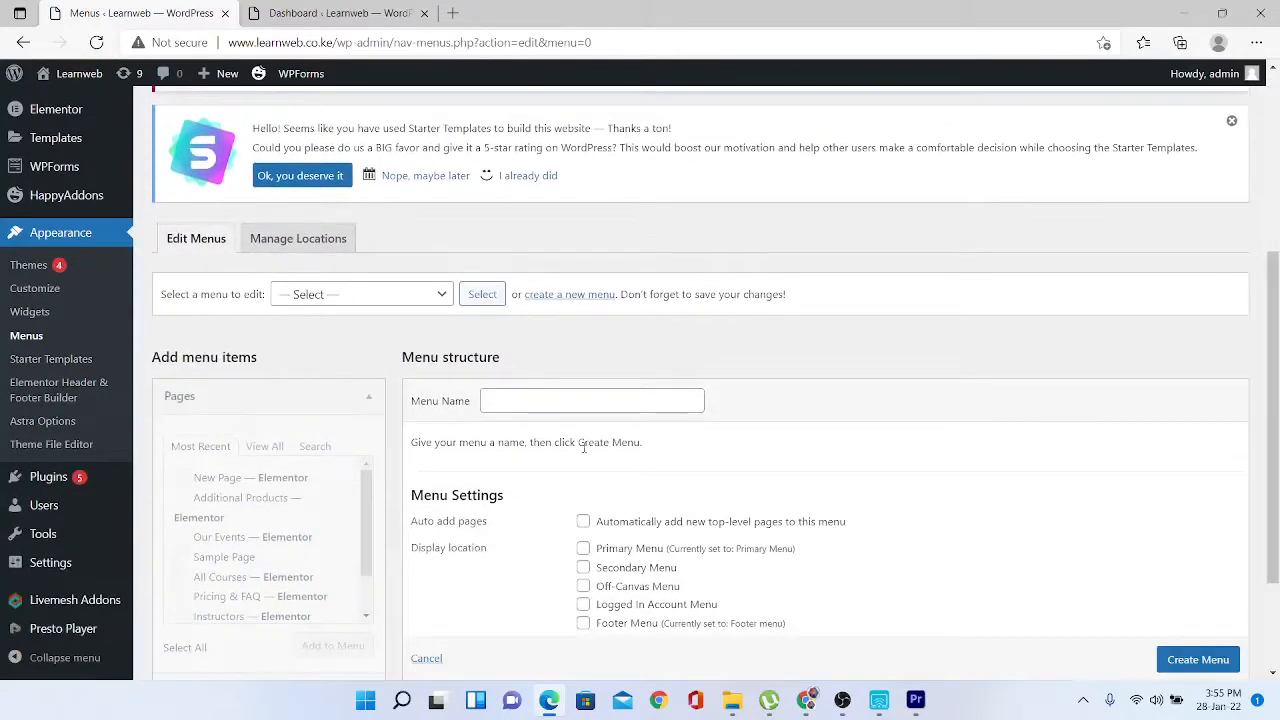
click(514, 402)
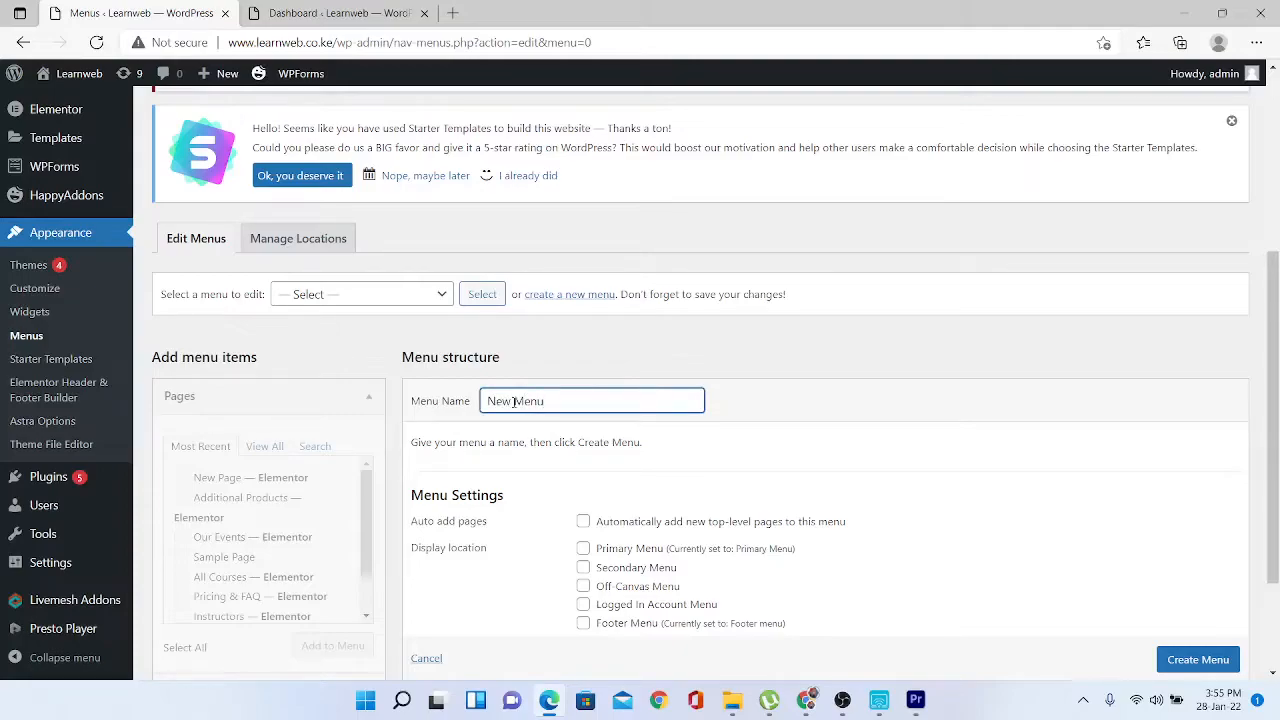
click(1196, 667)
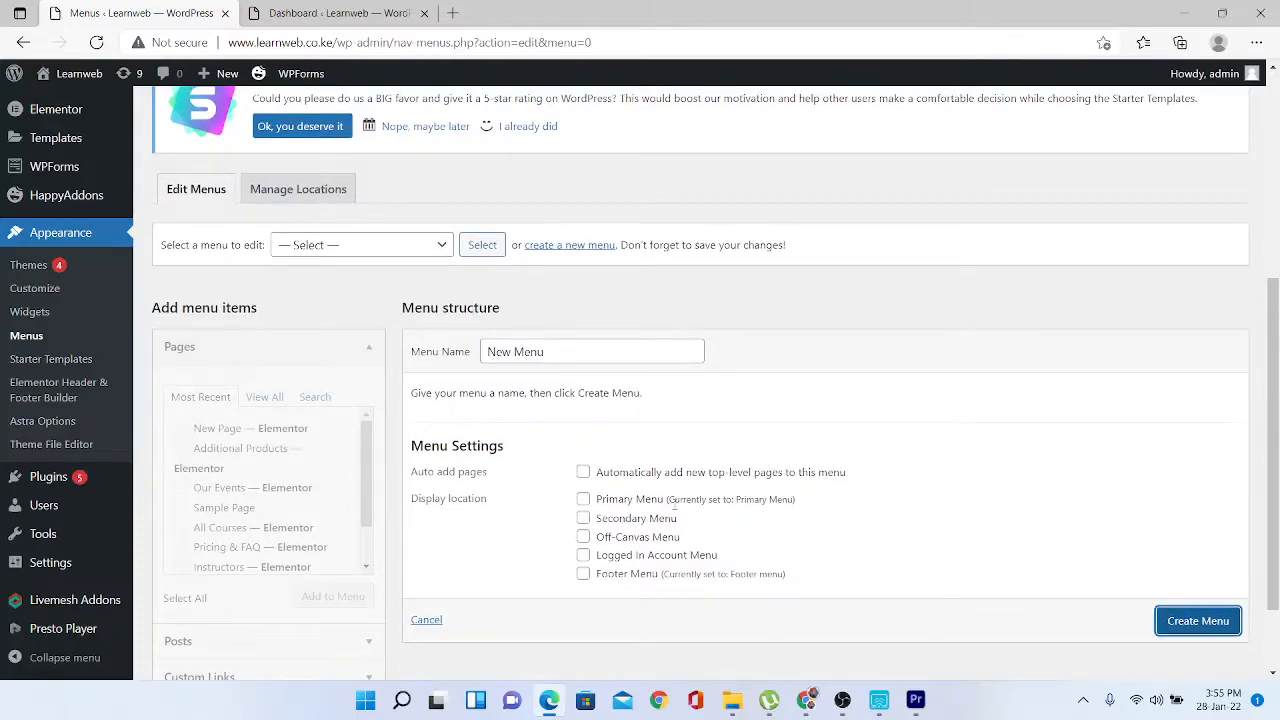
- Assign New Menu to the Primary Menu display location and create it
click(584, 500)
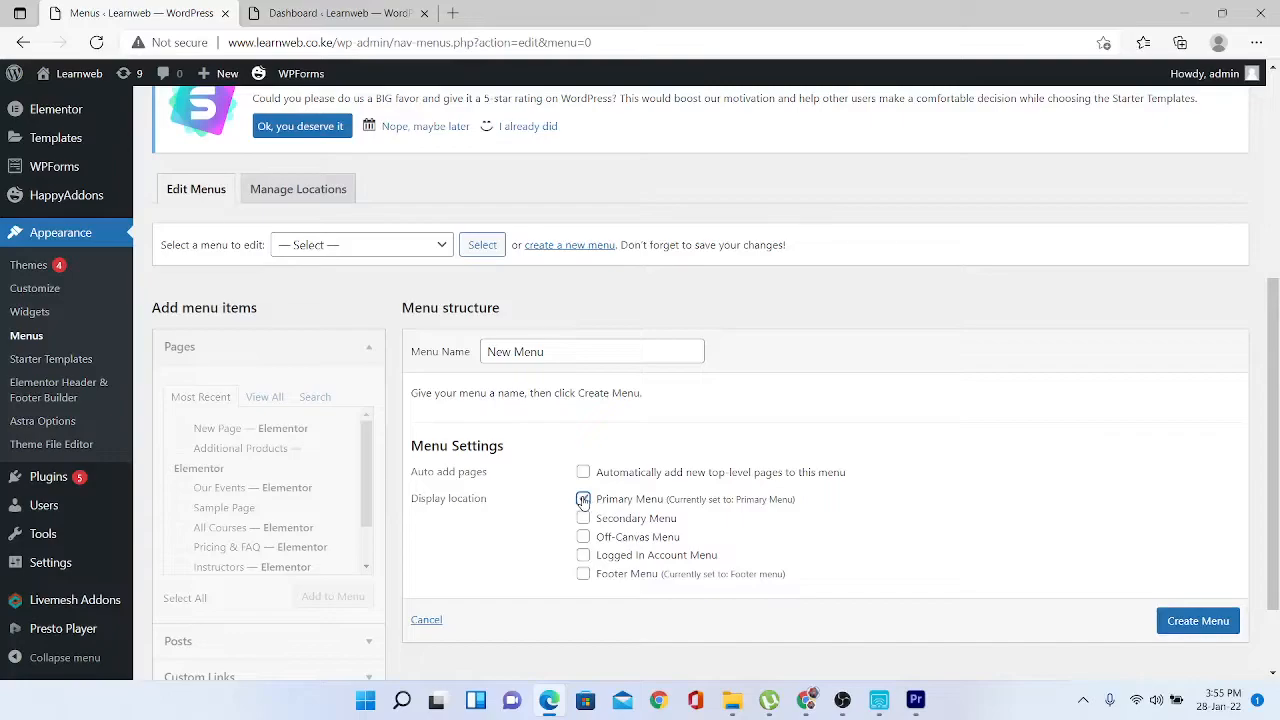
click(1203, 631)
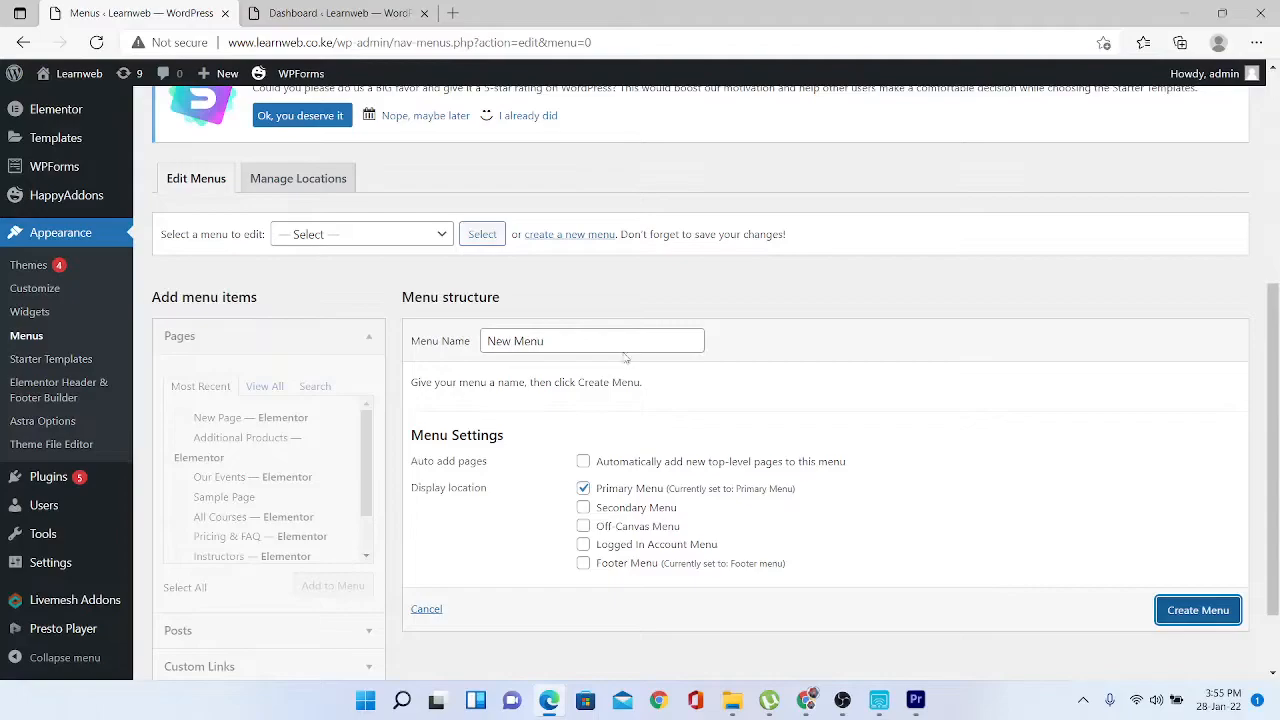
click(1208, 612)
drag(1278, 448, 1278, 492)
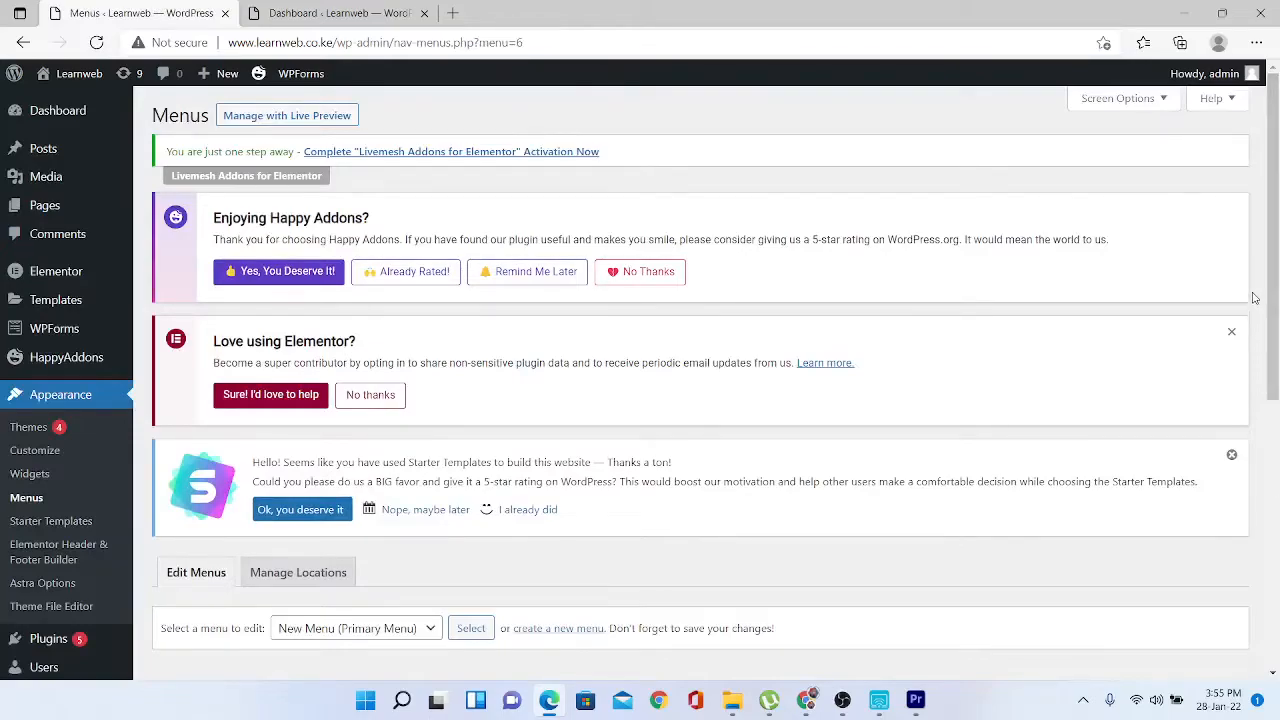
- From all pages, add Home, News, About Us, All Courses and Contact to New Menu, then save
scroll(1274, 320, down, 2)
scroll(1275, 320, down, 4)
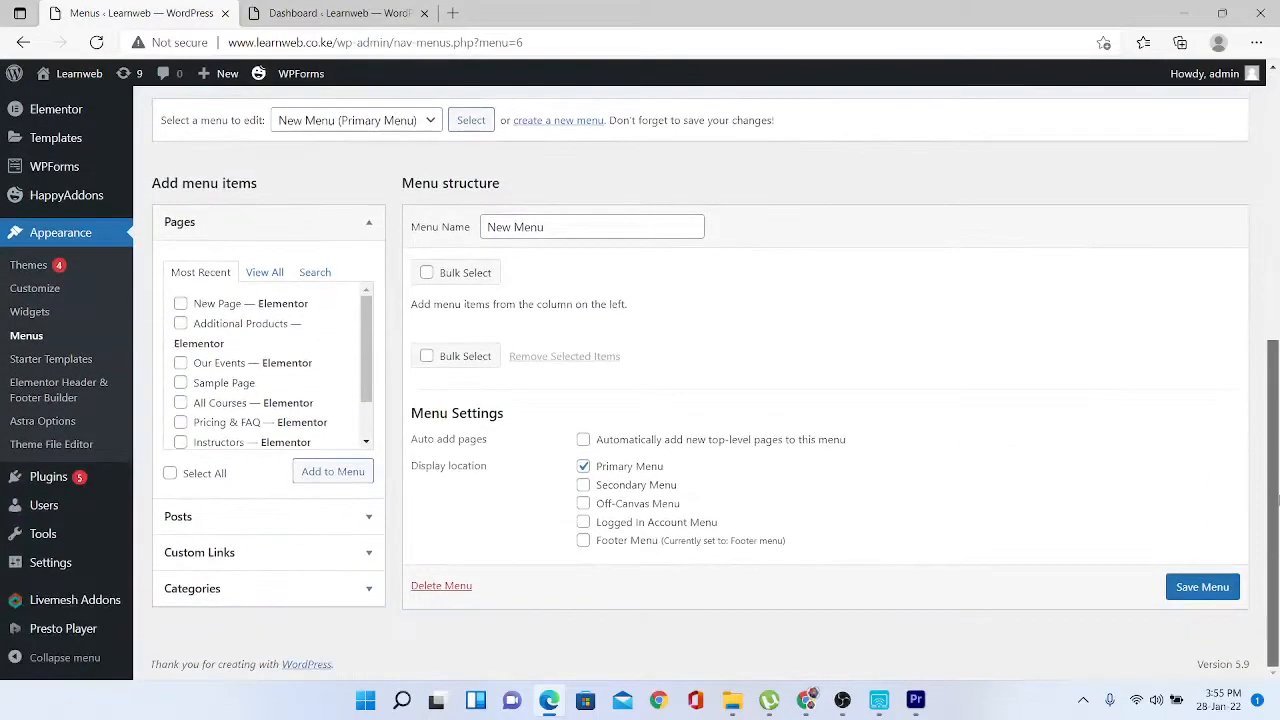
click(264, 272)
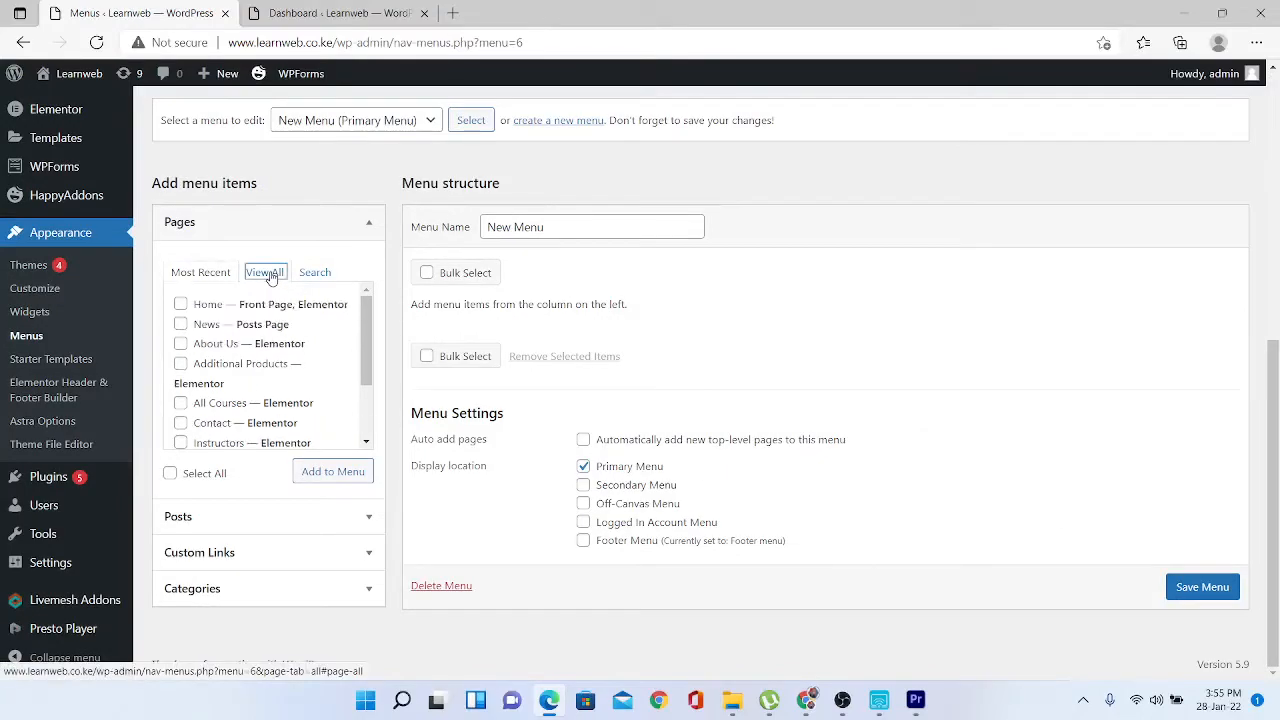
click(181, 305)
click(181, 324)
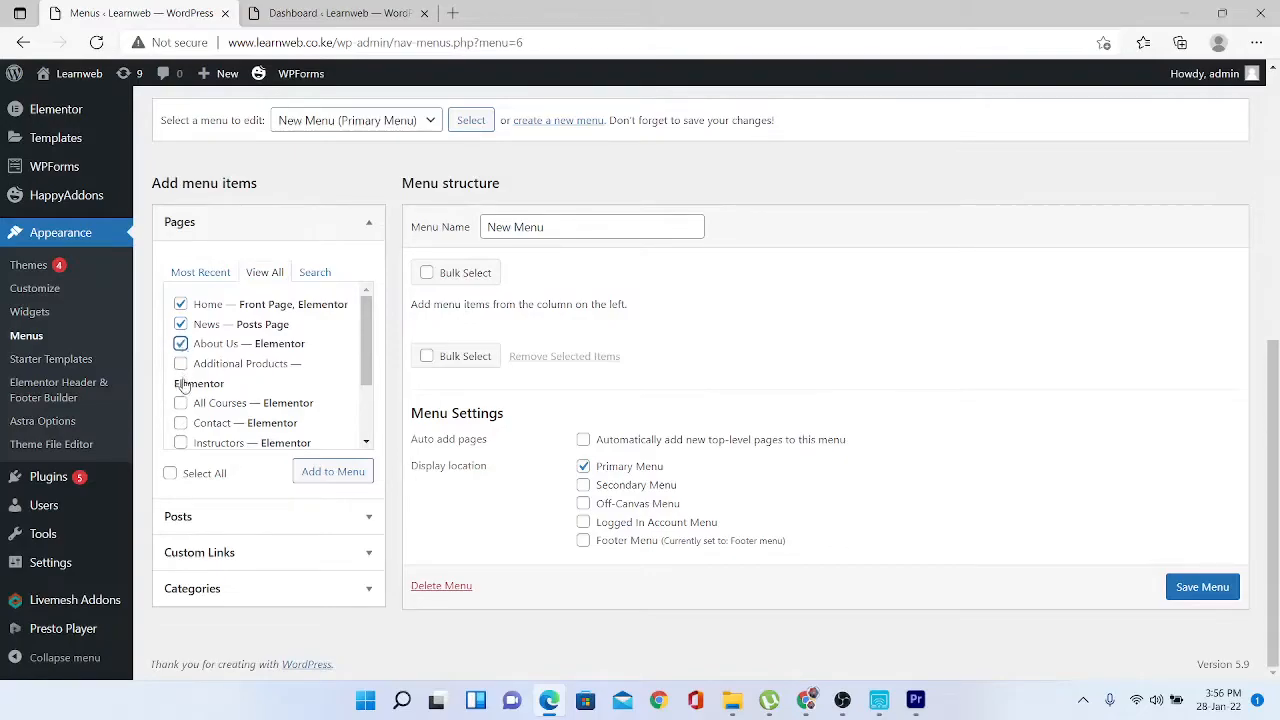
click(181, 404)
click(181, 423)
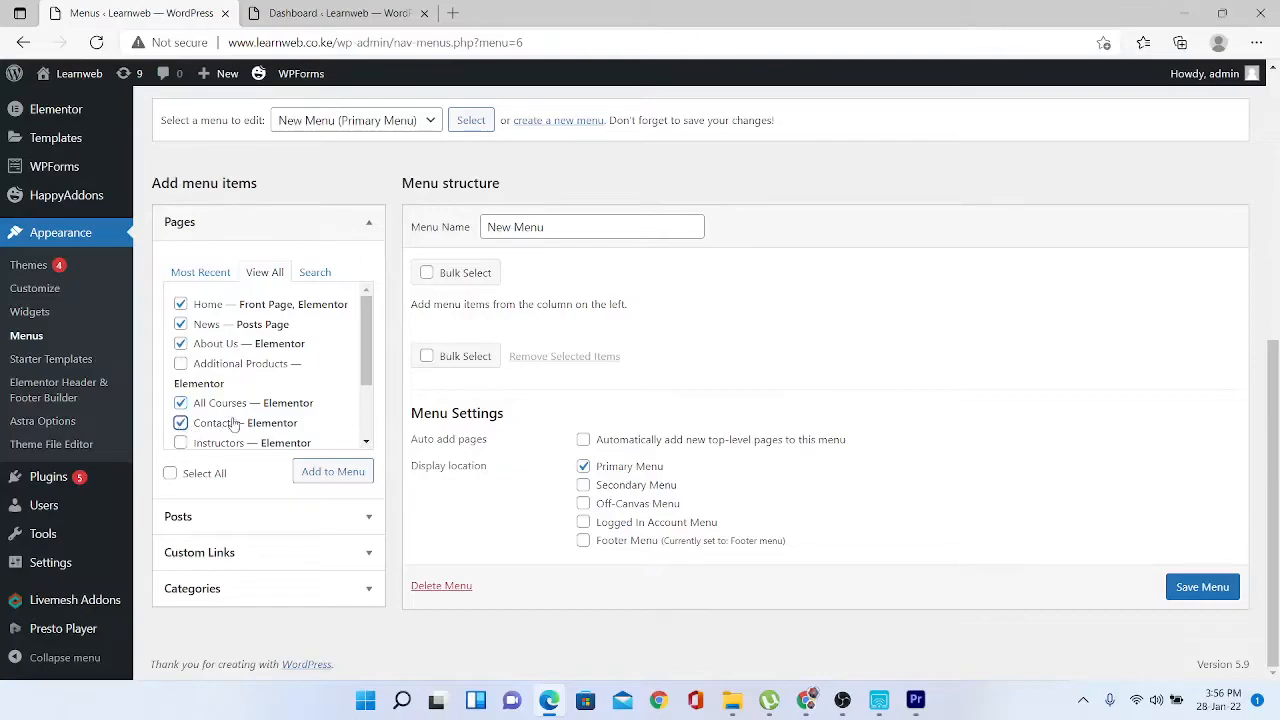
click(368, 377)
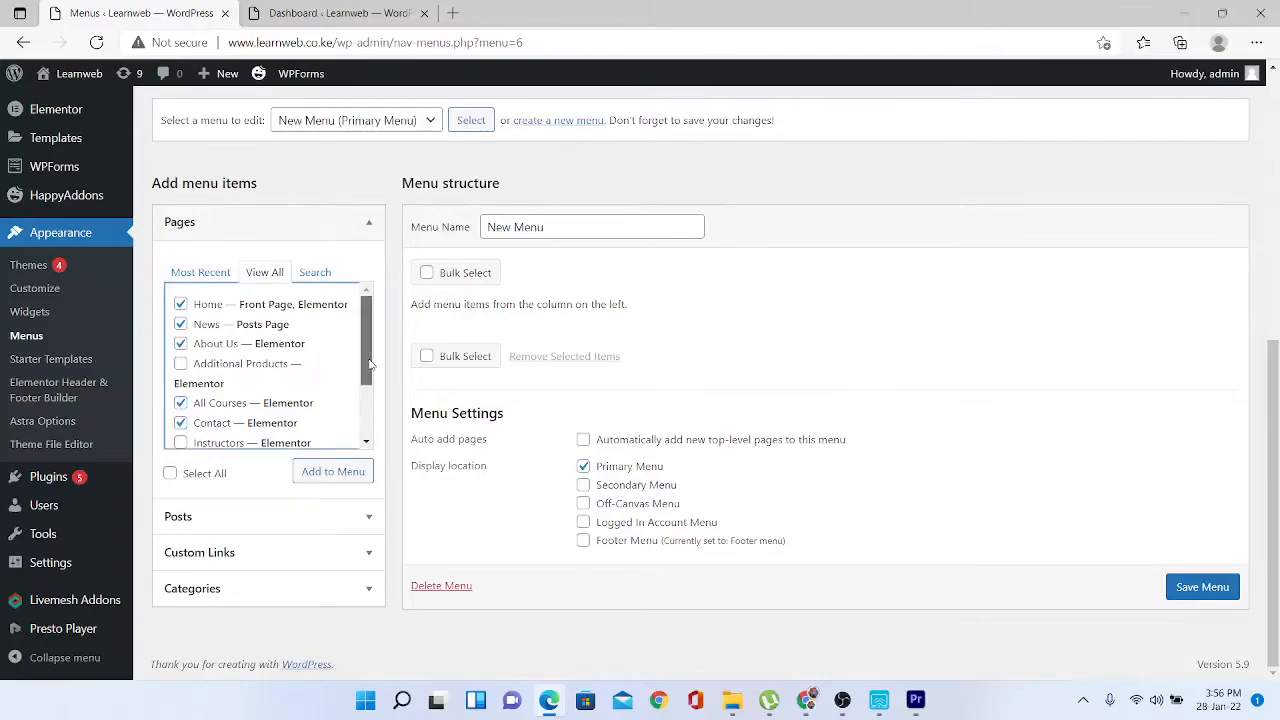
scroll(366, 409, down, 2)
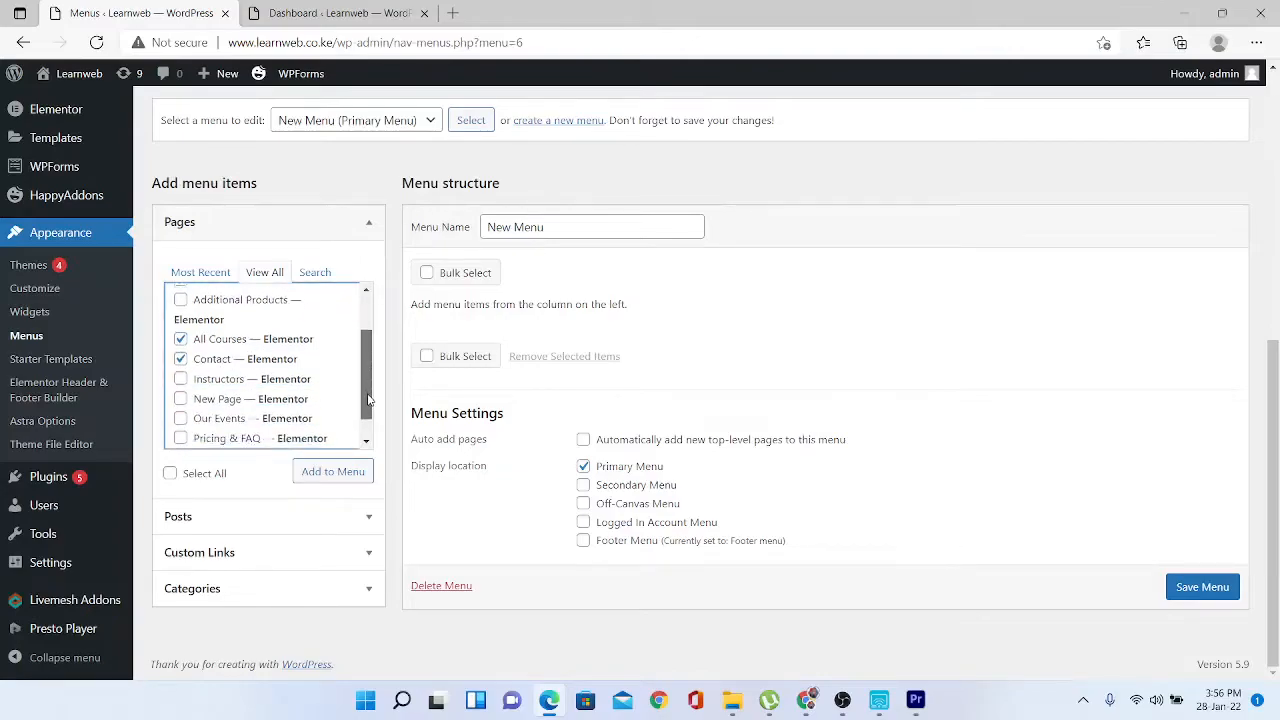
click(337, 480)
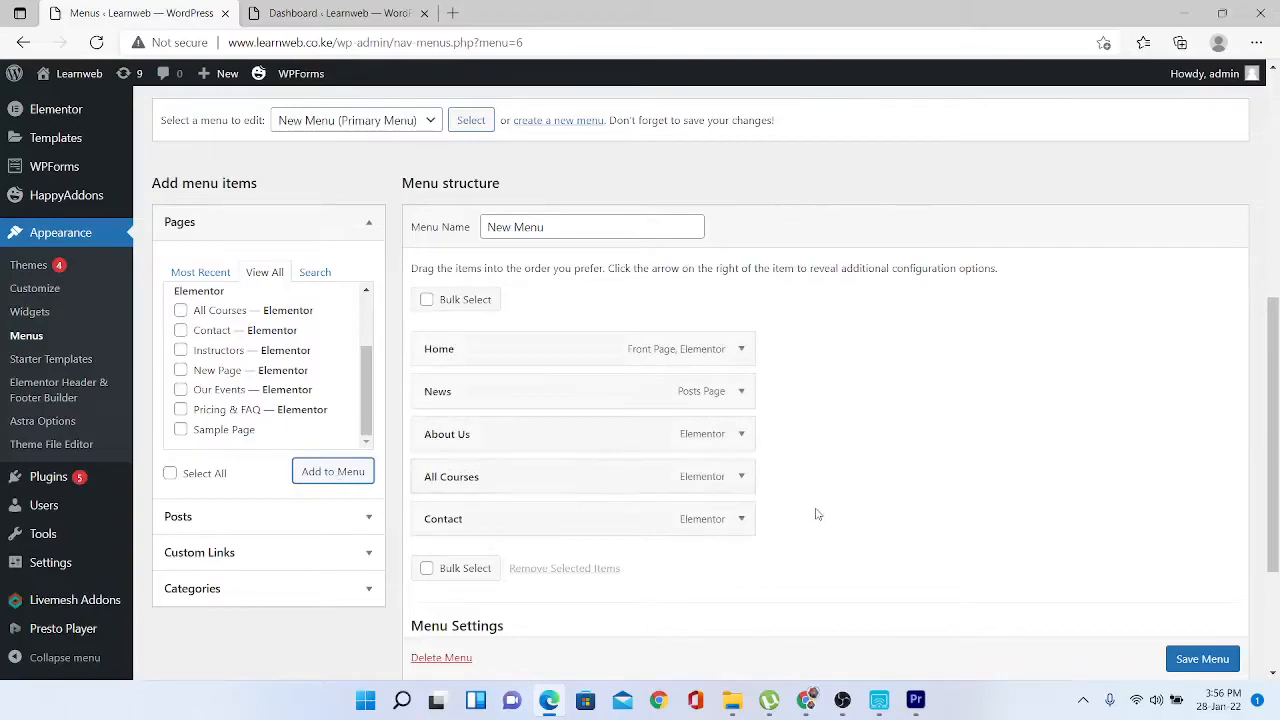
scroll(1210, 670, down, 1)
click(1202, 659)
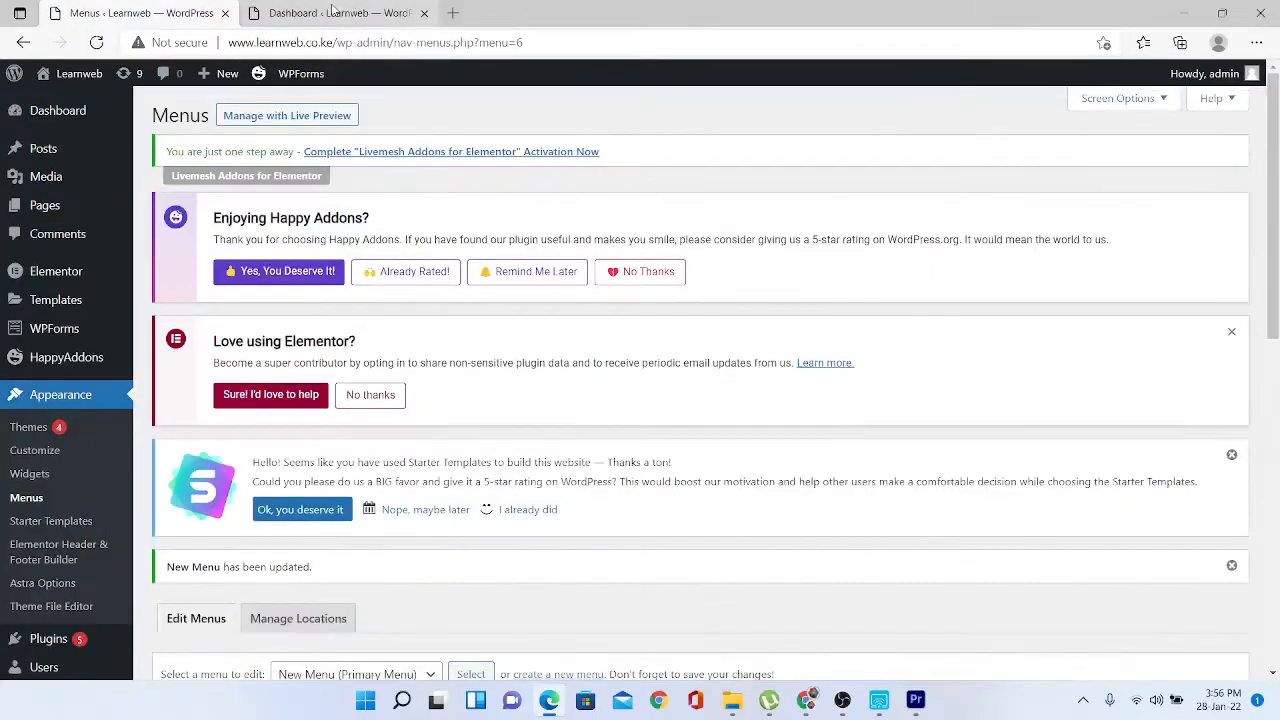
- Load learnweb.co.ke in a new browser tab, then go back to the Menus editor
click(452, 13)
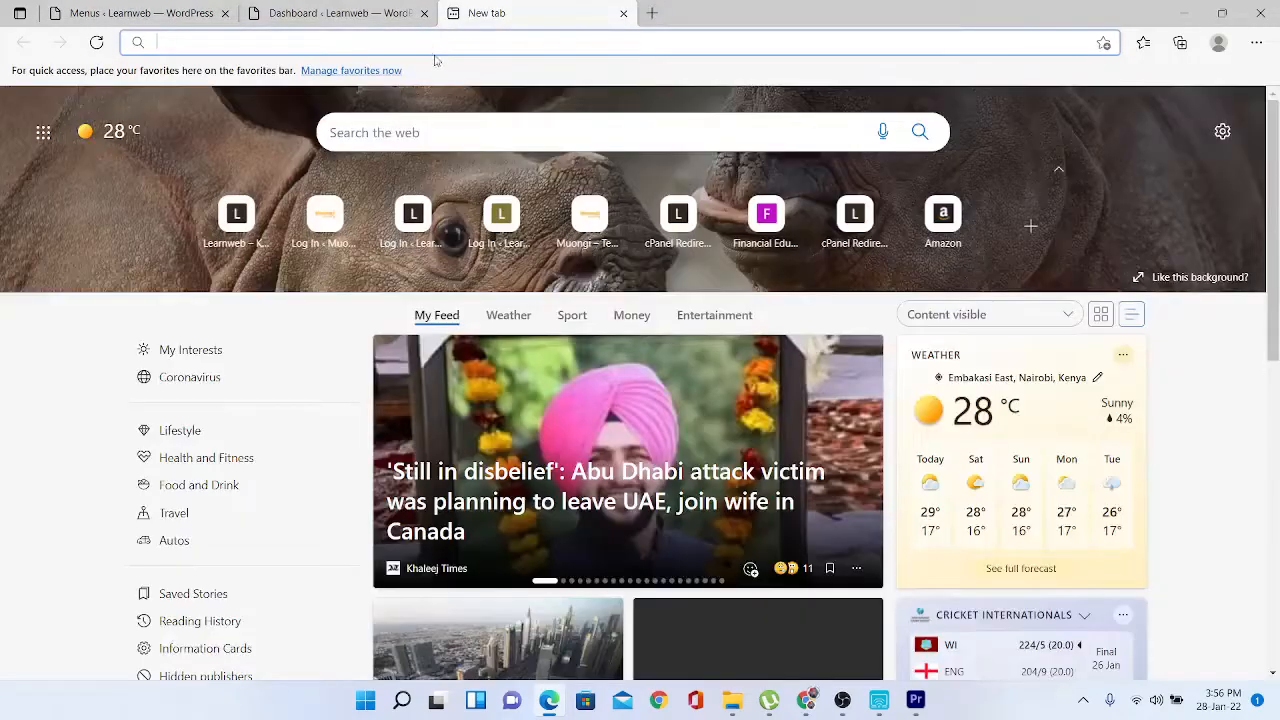
click(430, 46)
text(learnweb.co.ke)
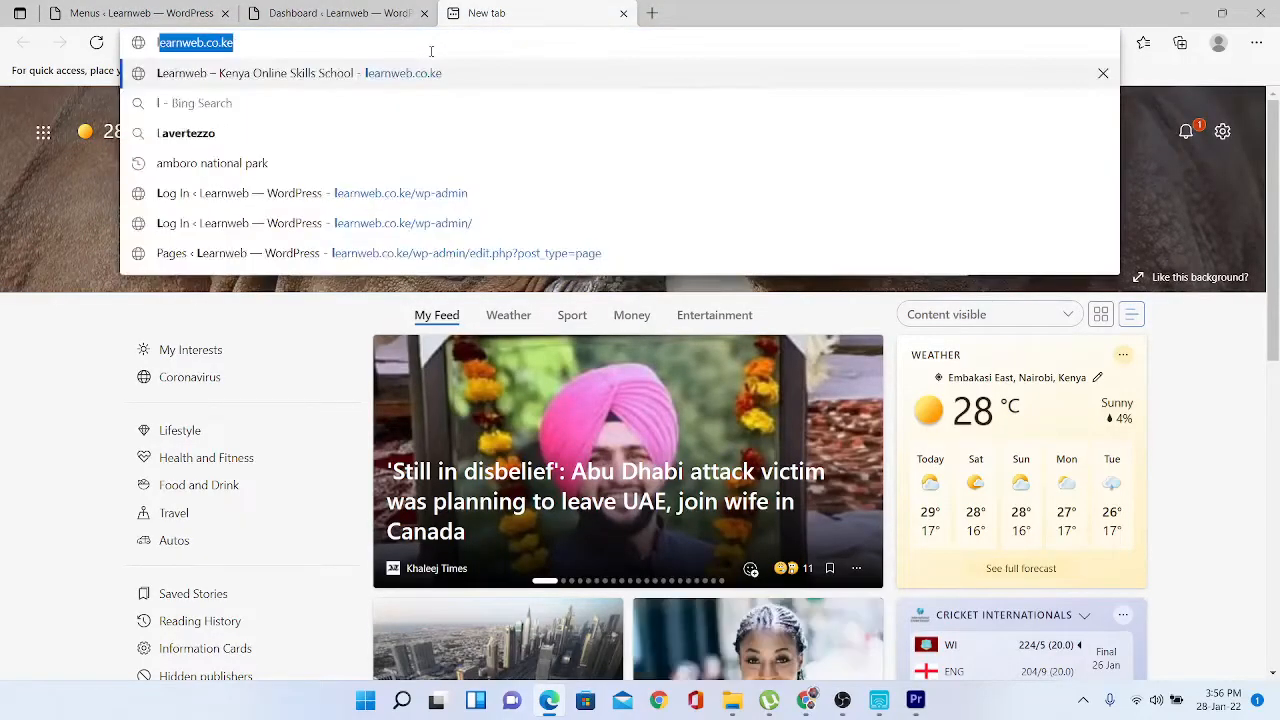
click(430, 86)
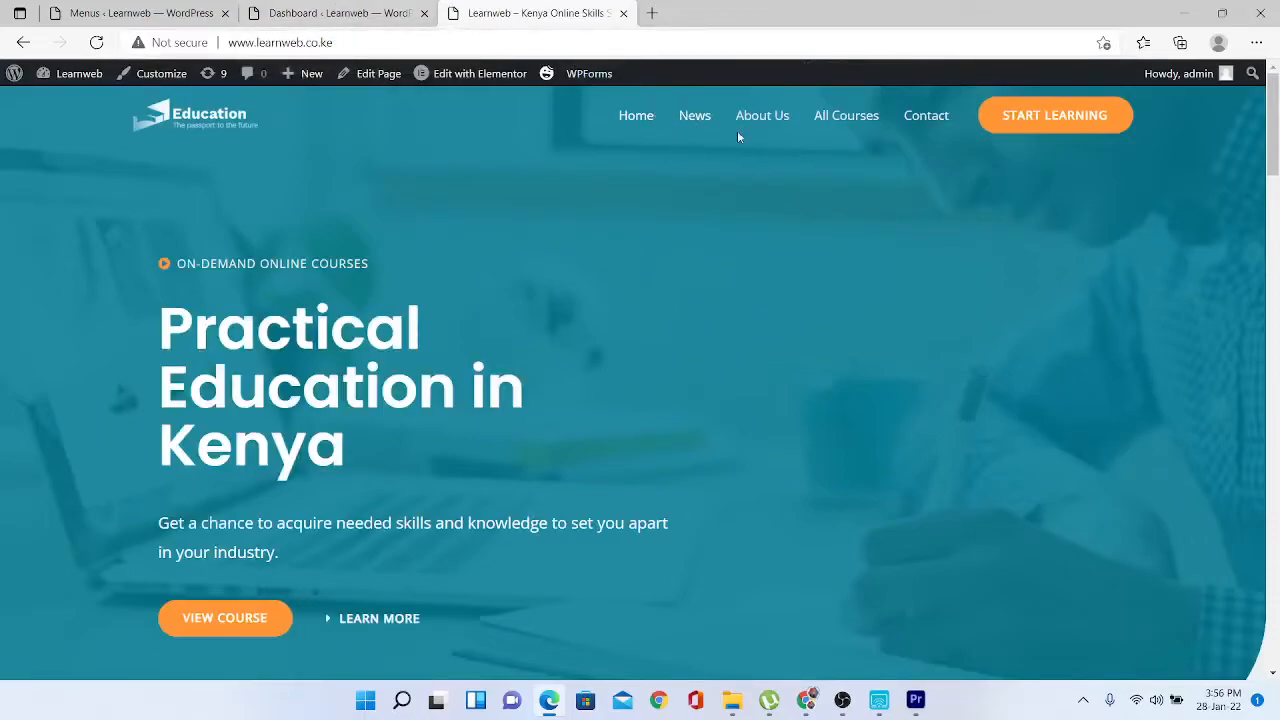
click(309, 13)
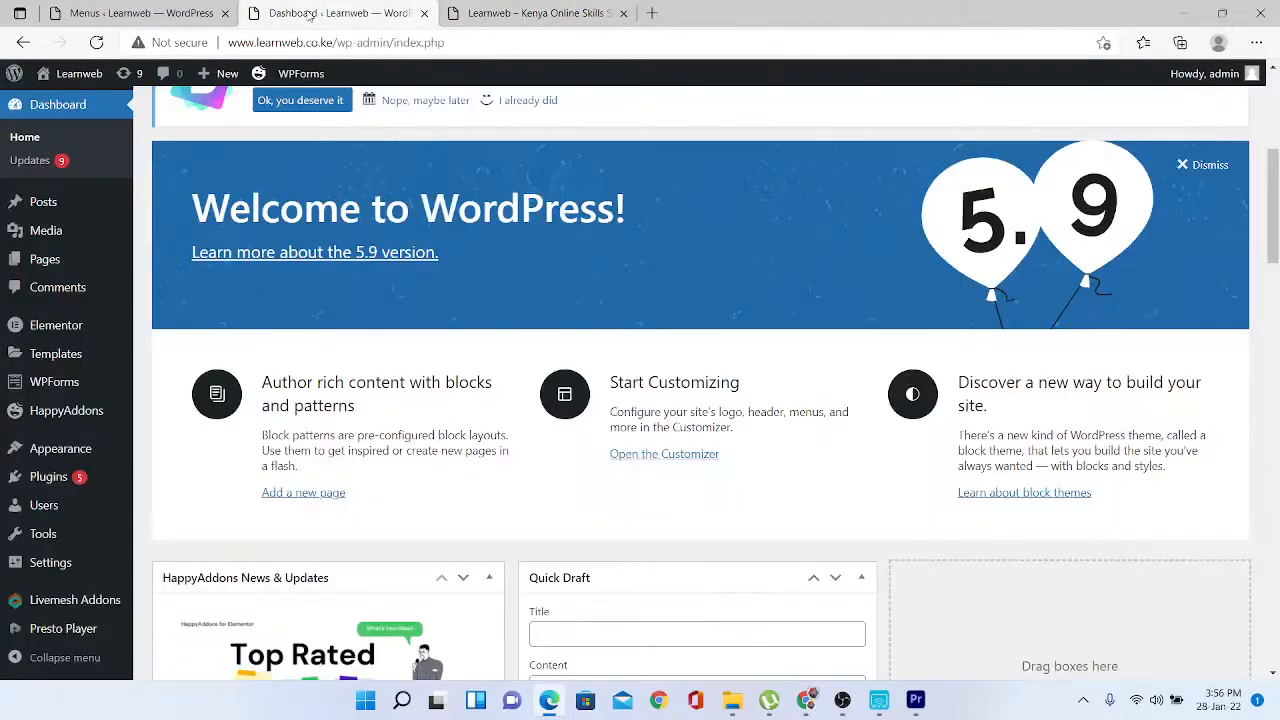
click(165, 9)
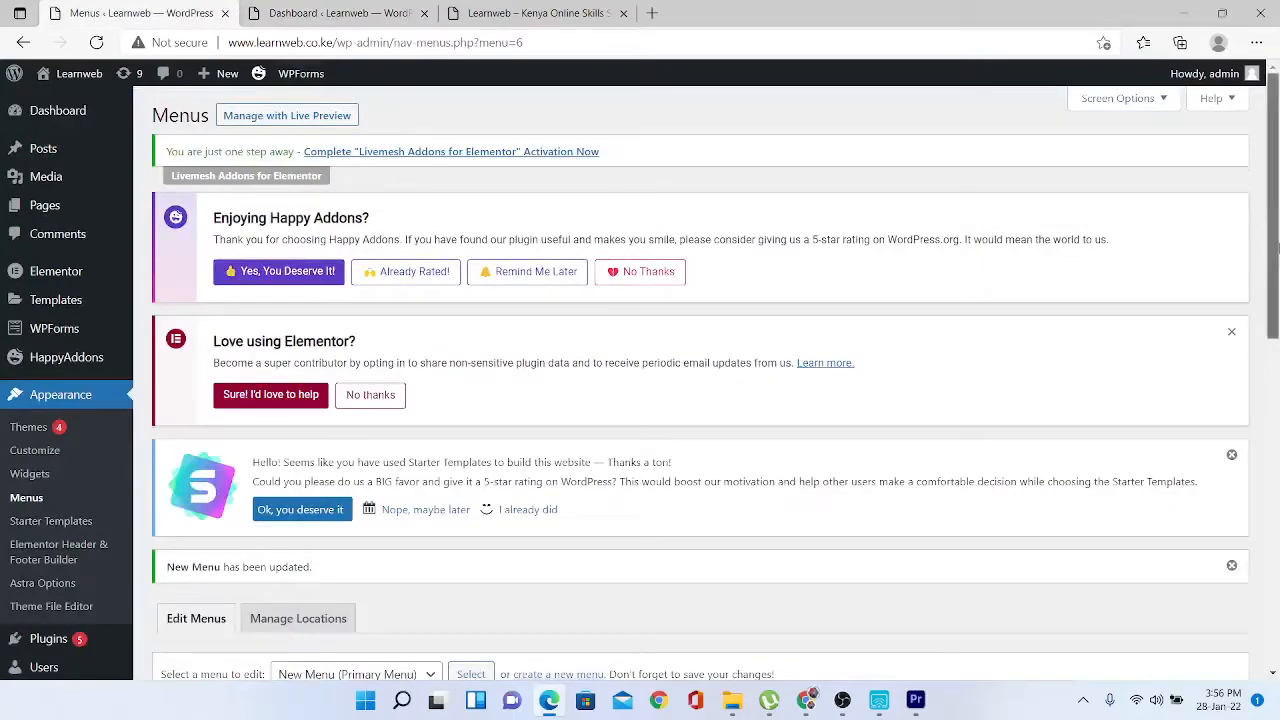
drag(1276, 248, 1276, 511)
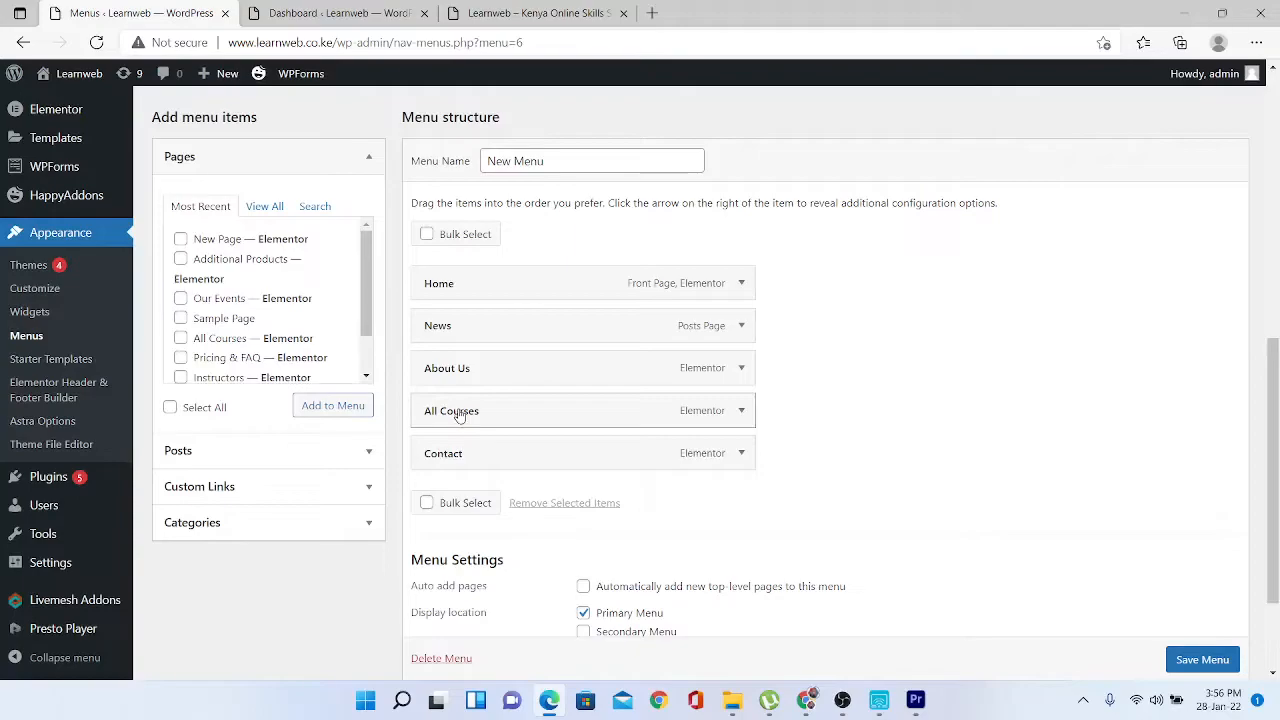
- Move All Courses right after Home, save, and reload the live site to confirm the order
drag(458, 415, 460, 330)
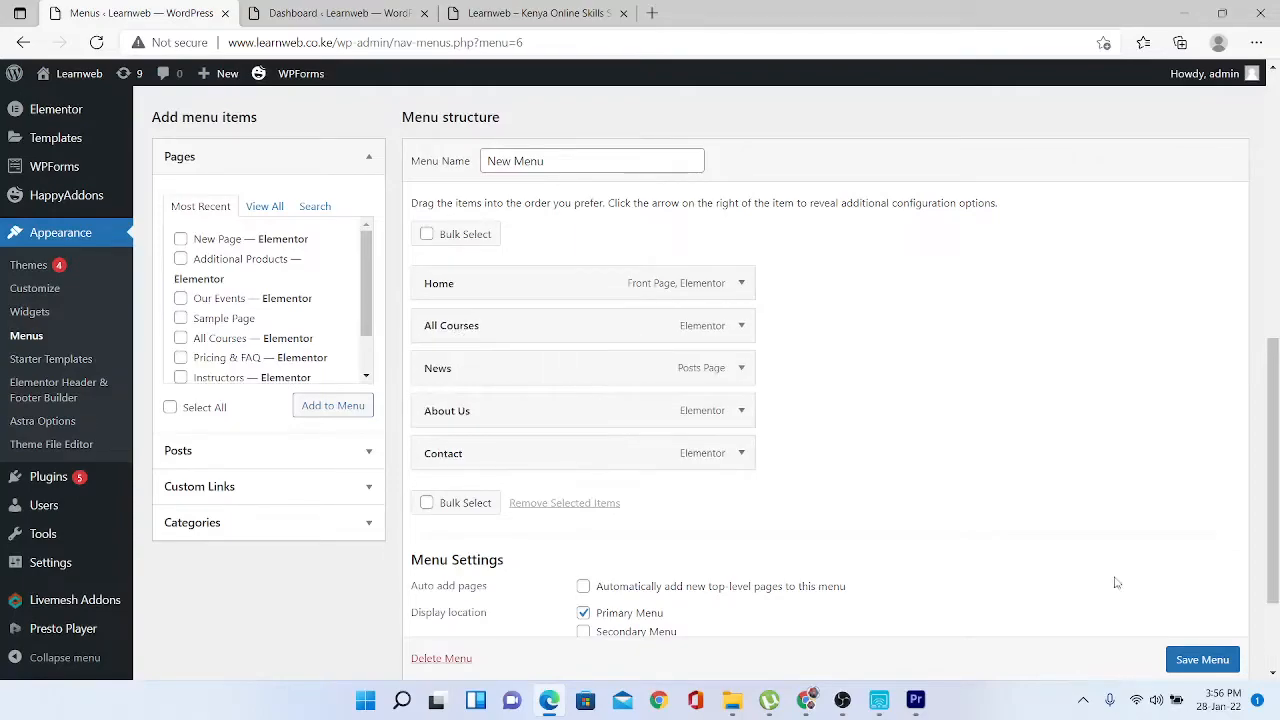
click(1191, 671)
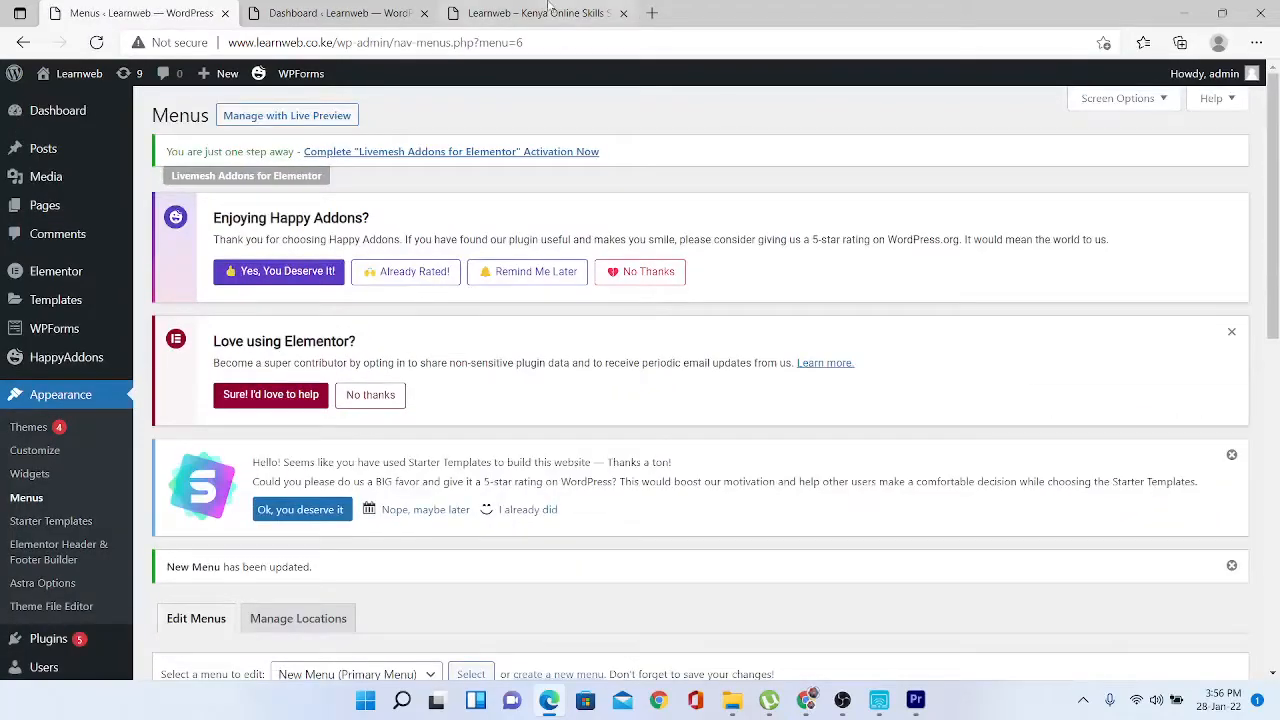
click(547, 10)
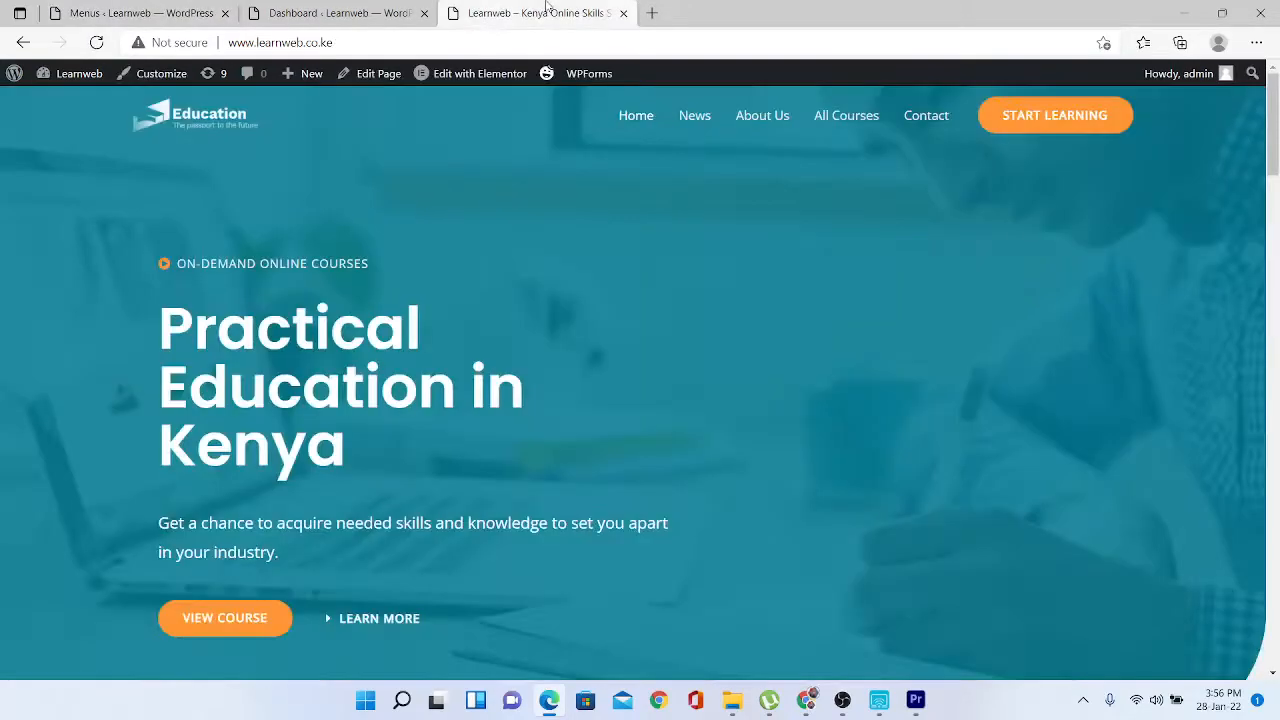
click(96, 42)
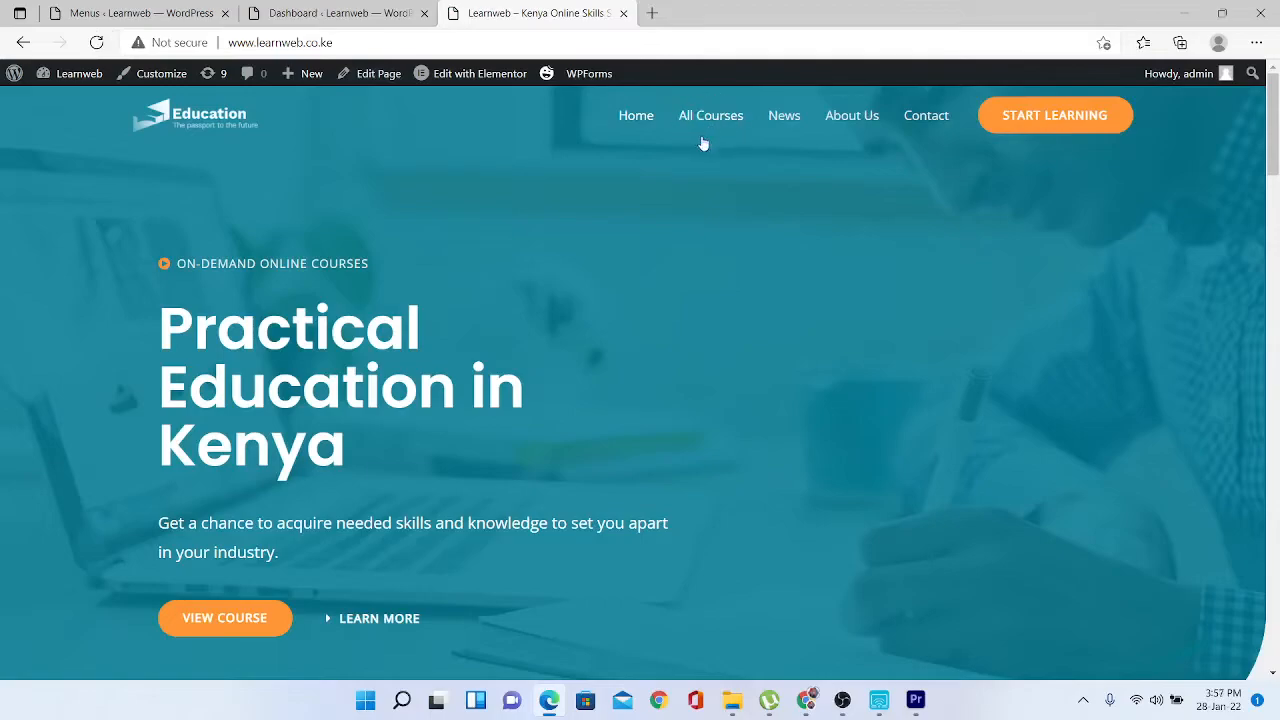
click(137, 12)
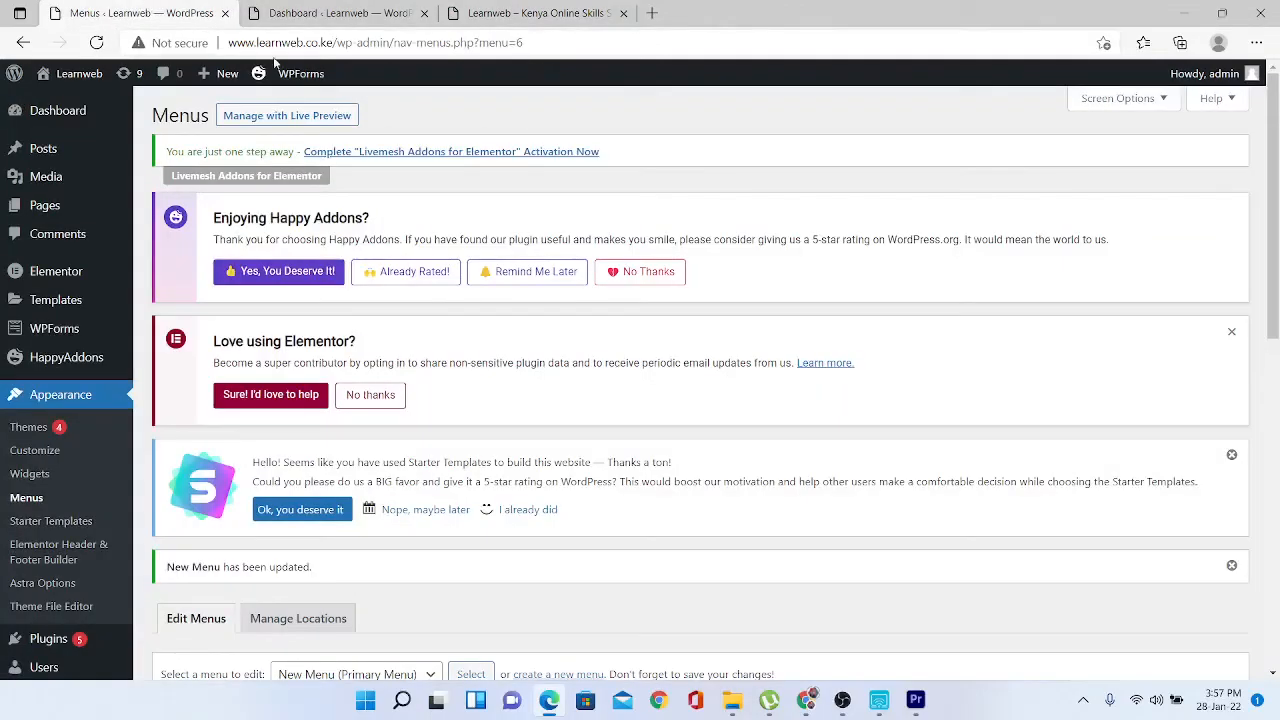
- Add the Pricing & FAQ and Instructors pages to New Menu
drag(1276, 207, 1276, 437)
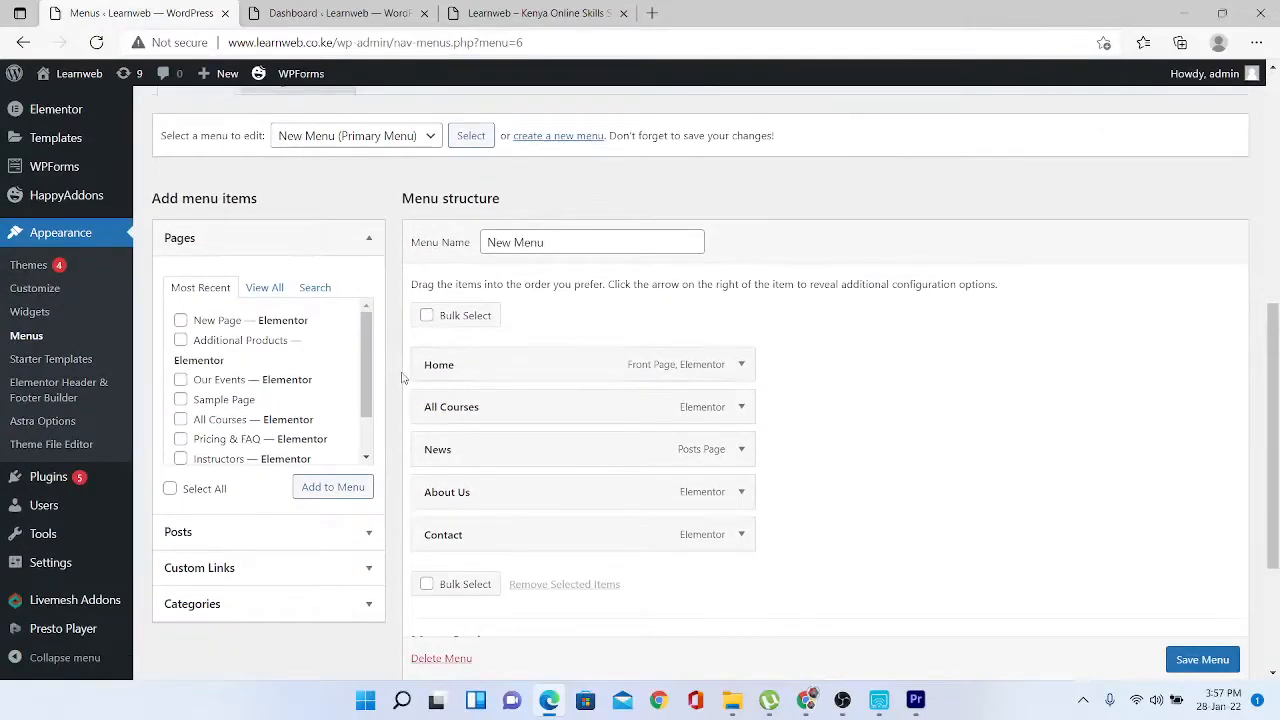
drag(368, 359, 362, 420)
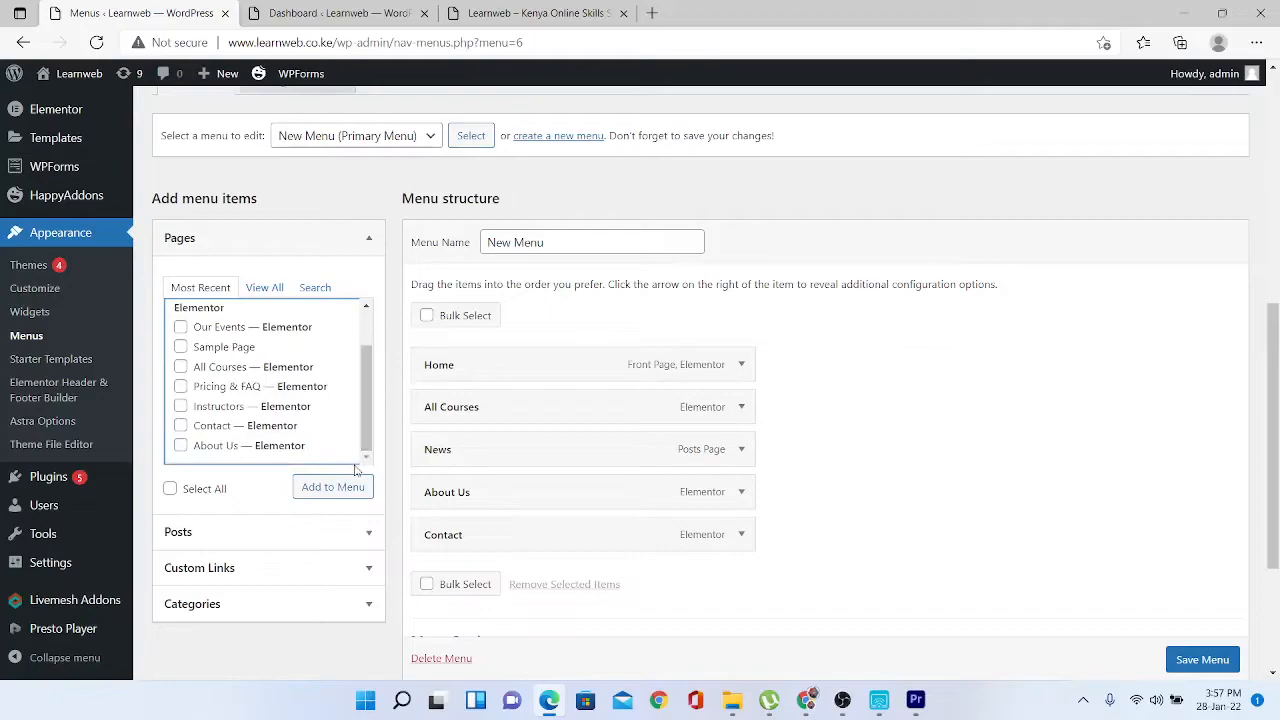
click(181, 407)
click(180, 386)
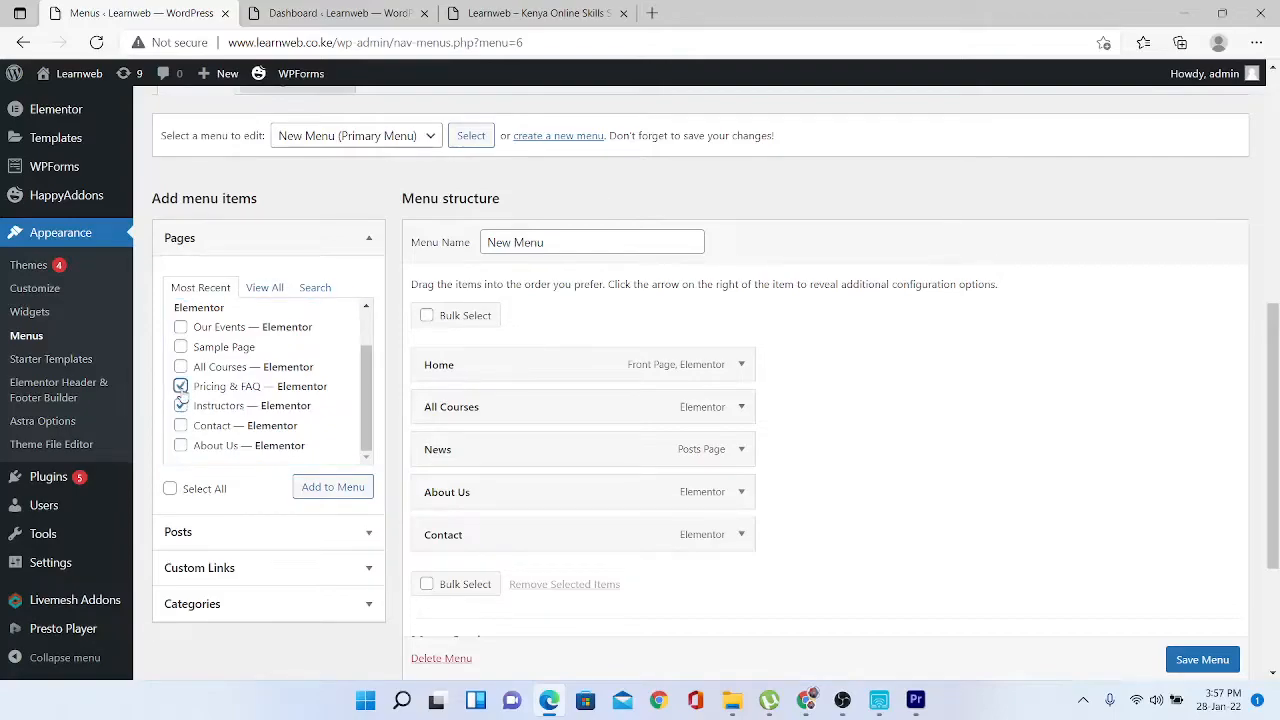
click(336, 497)
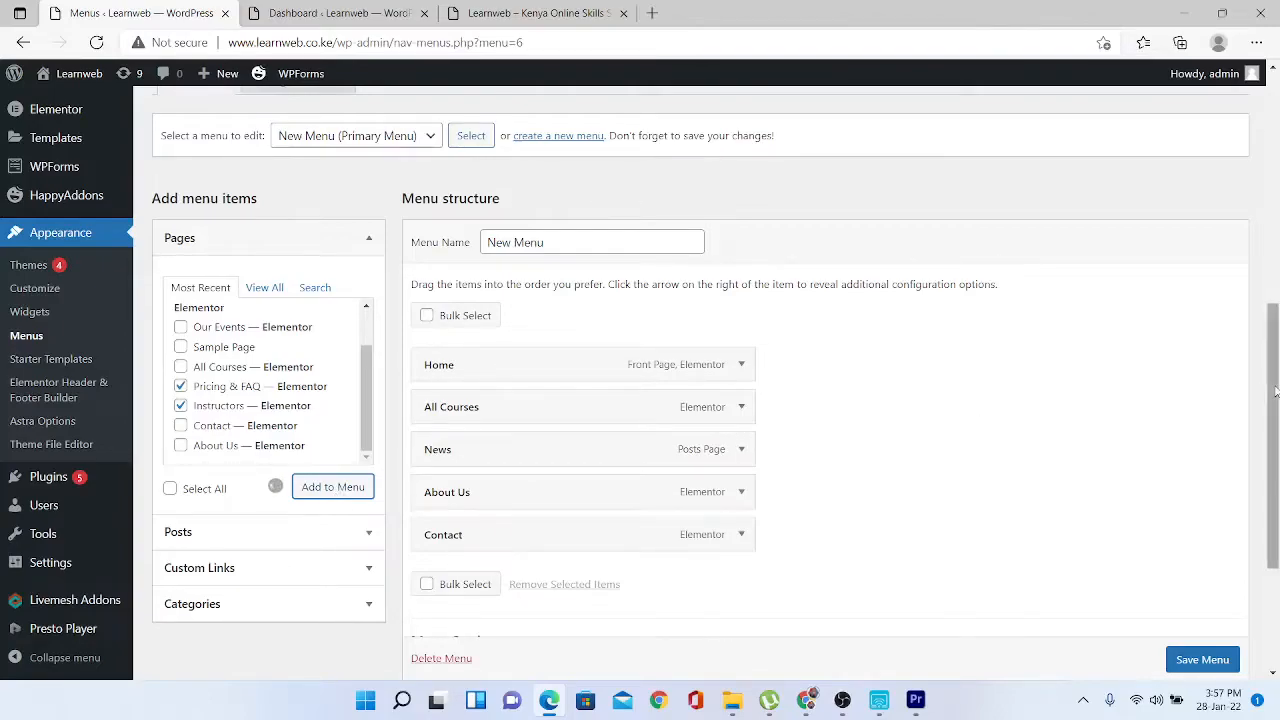
- Indent Pricing & FAQ and Instructors as sub-items of All Courses and save the menu
mouse_move(1275, 391)
mouse_down()
mouse_move(1275, 485)
mouse_move(1275, 375)
mouse_up()
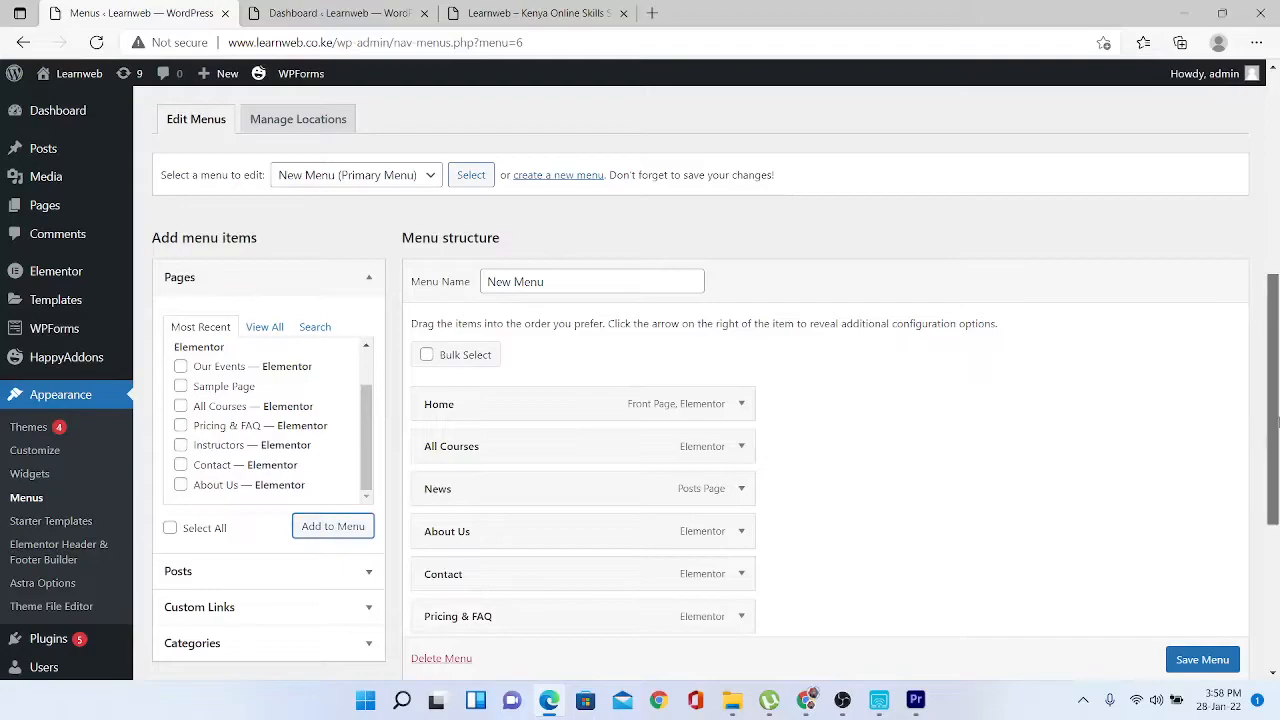
drag(1273, 445, 1273, 515)
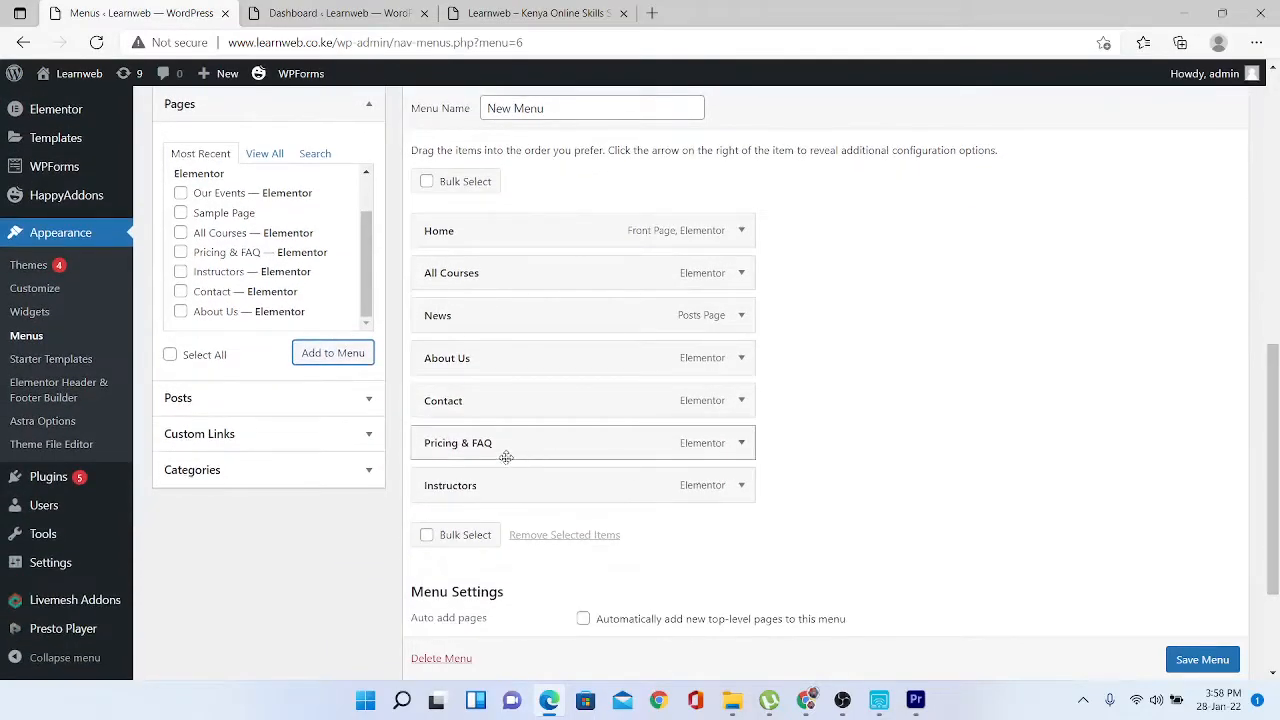
drag(505, 456, 515, 323)
drag(471, 490, 479, 364)
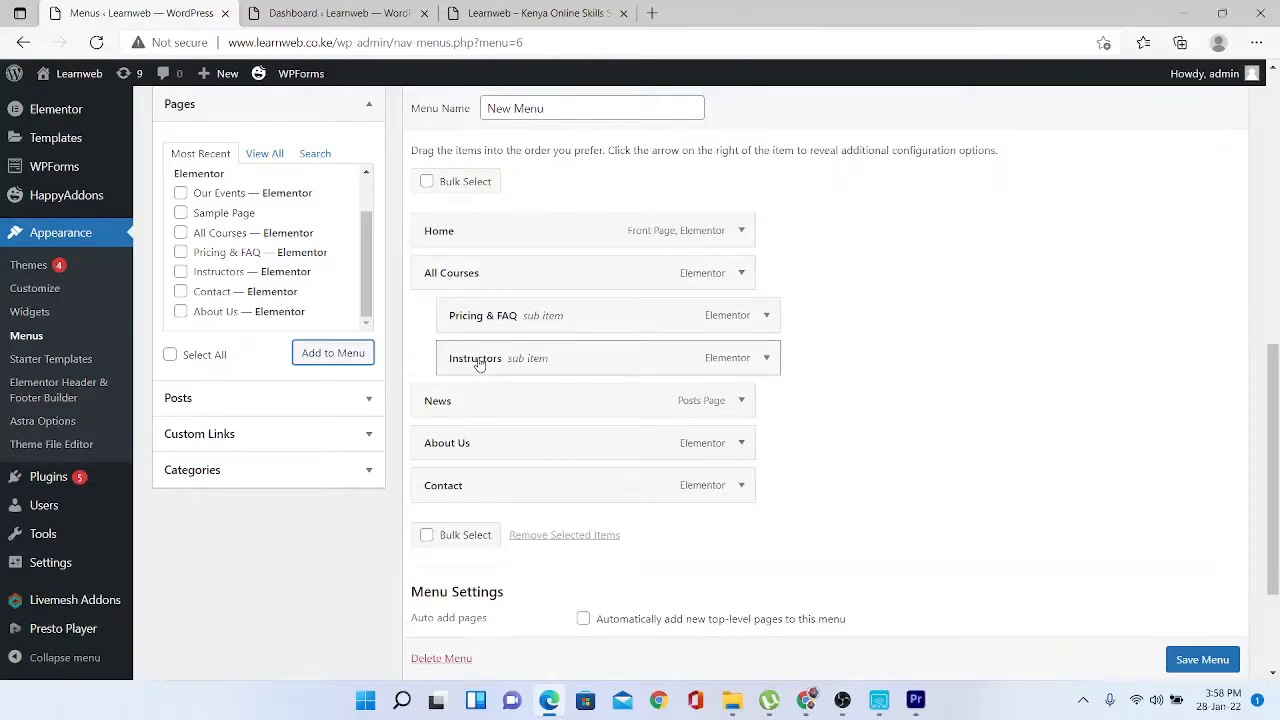
click(1205, 664)
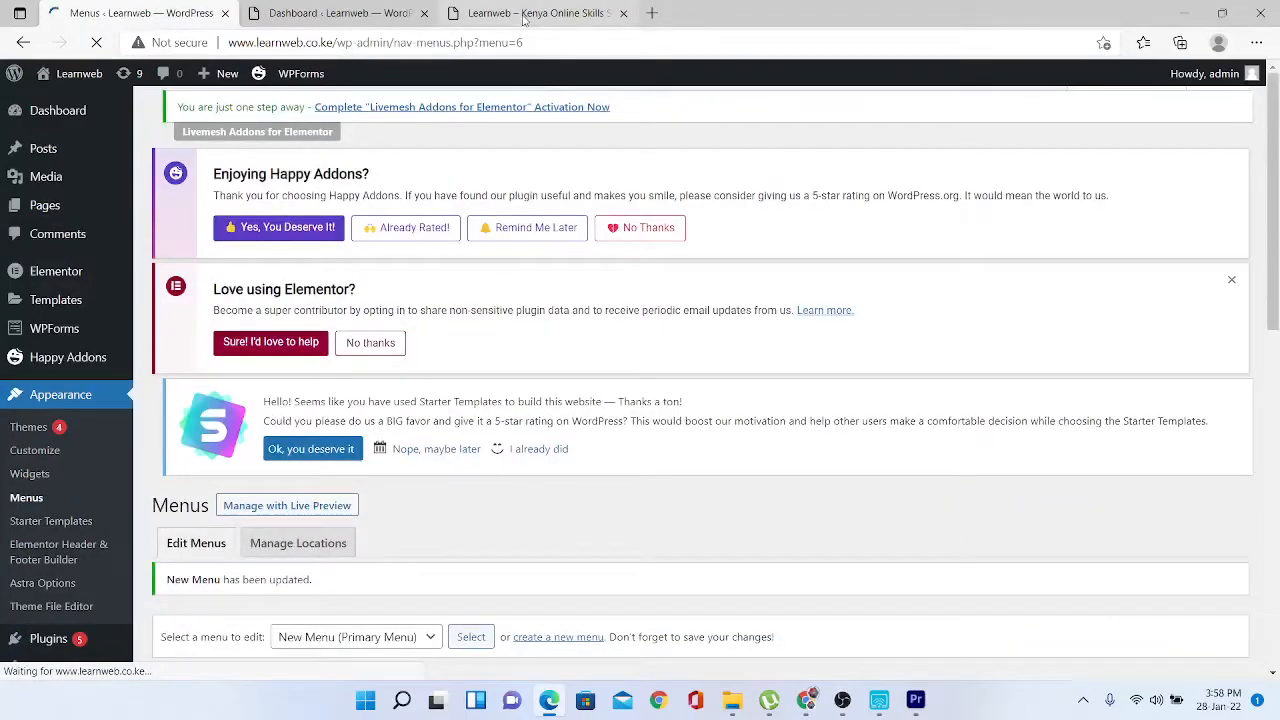
click(523, 15)
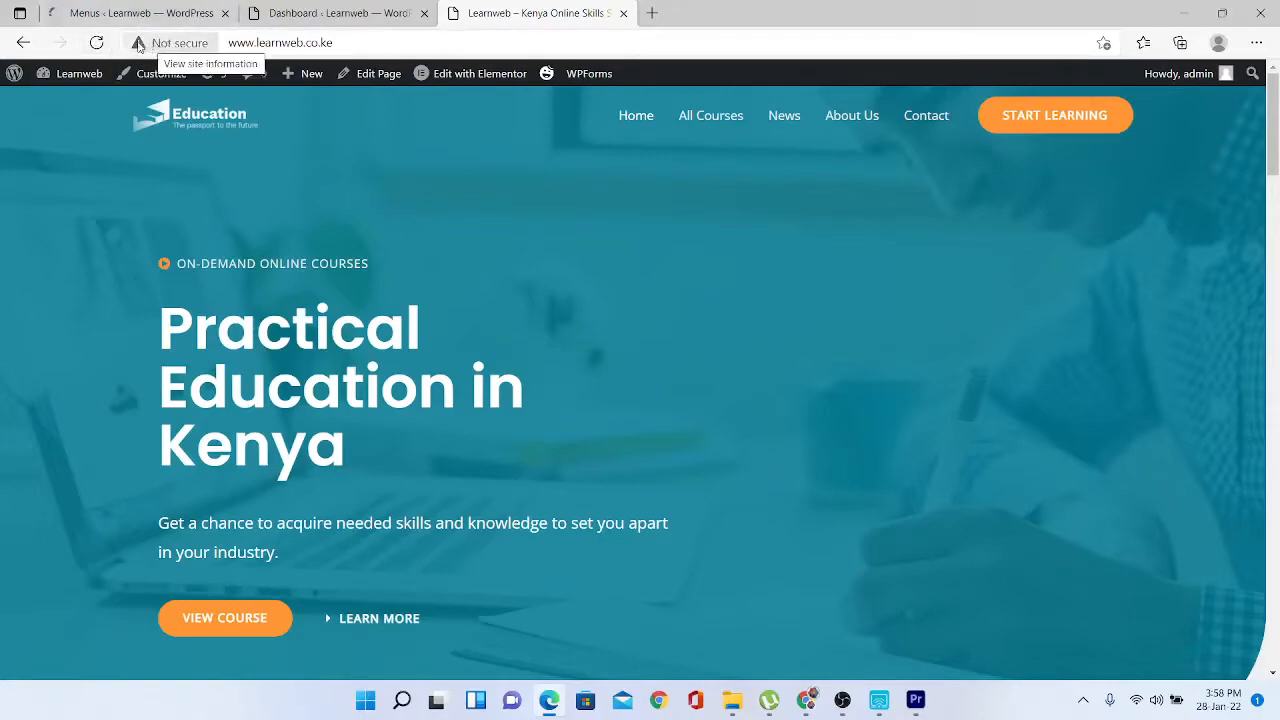
- Reload the live homepage and check All Courses drops down to Pricing & FAQ and Instructors
click(95, 45)
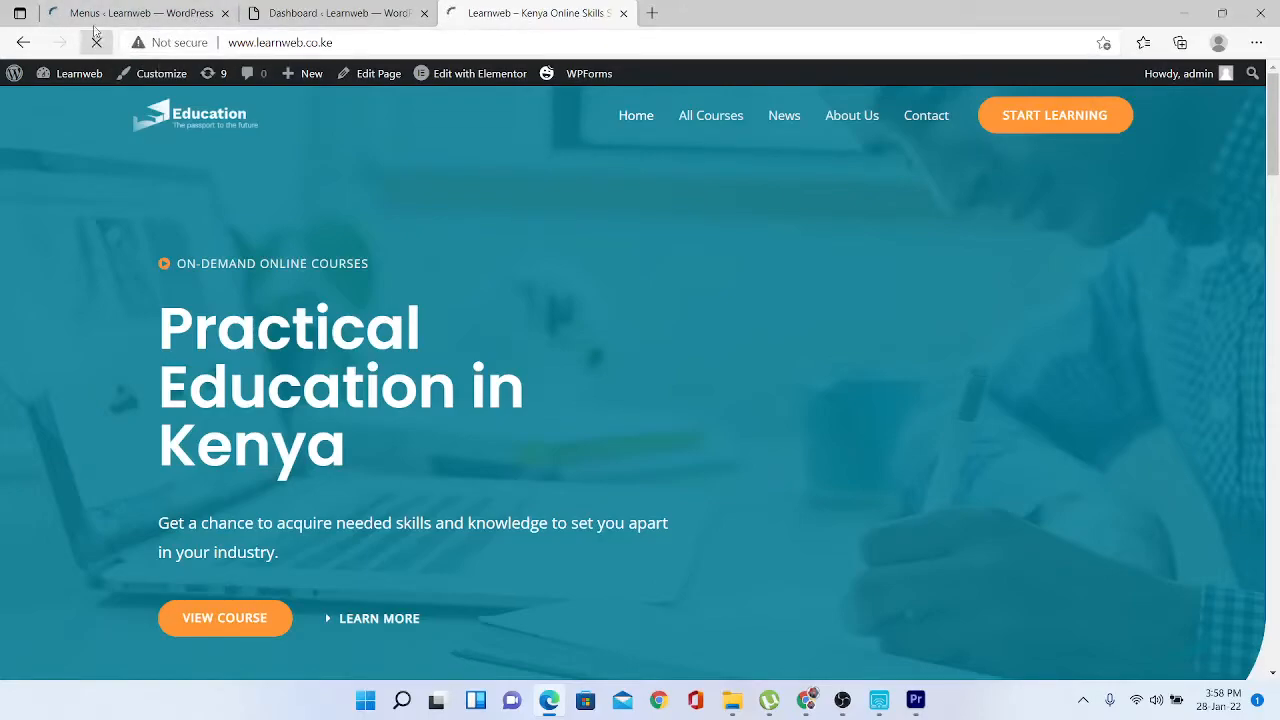
click(118, 9)
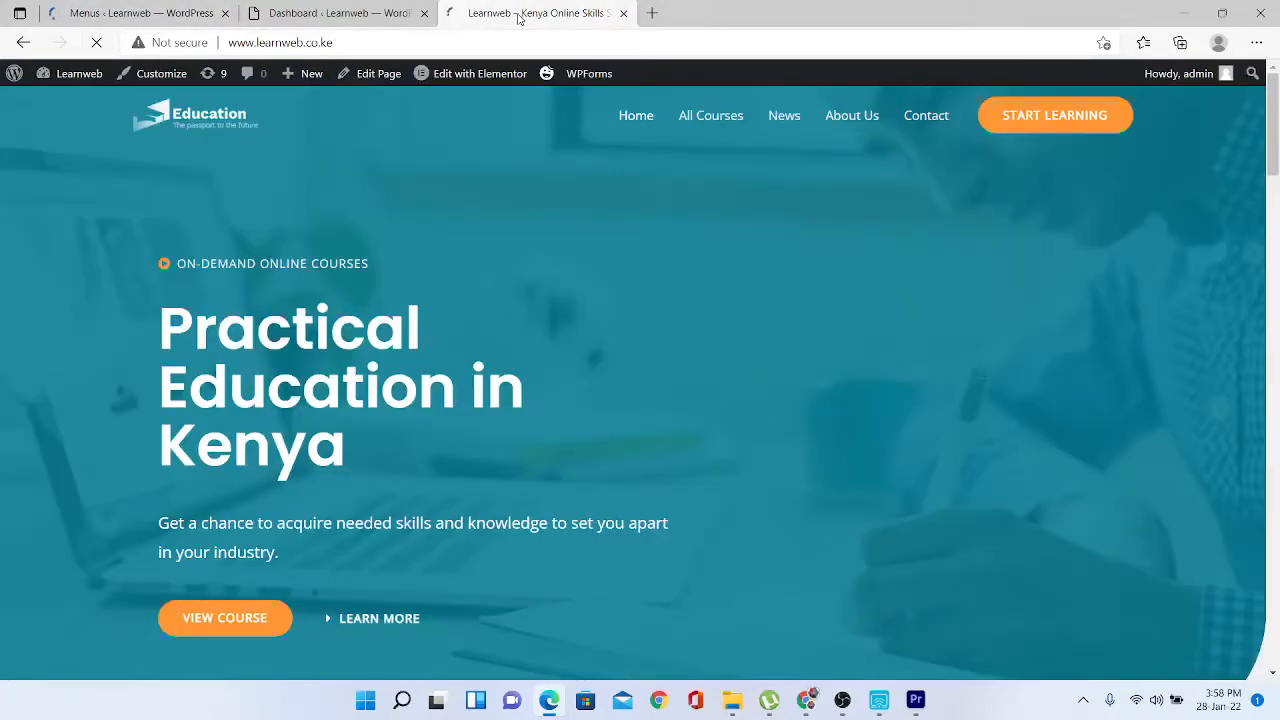
click(520, 13)
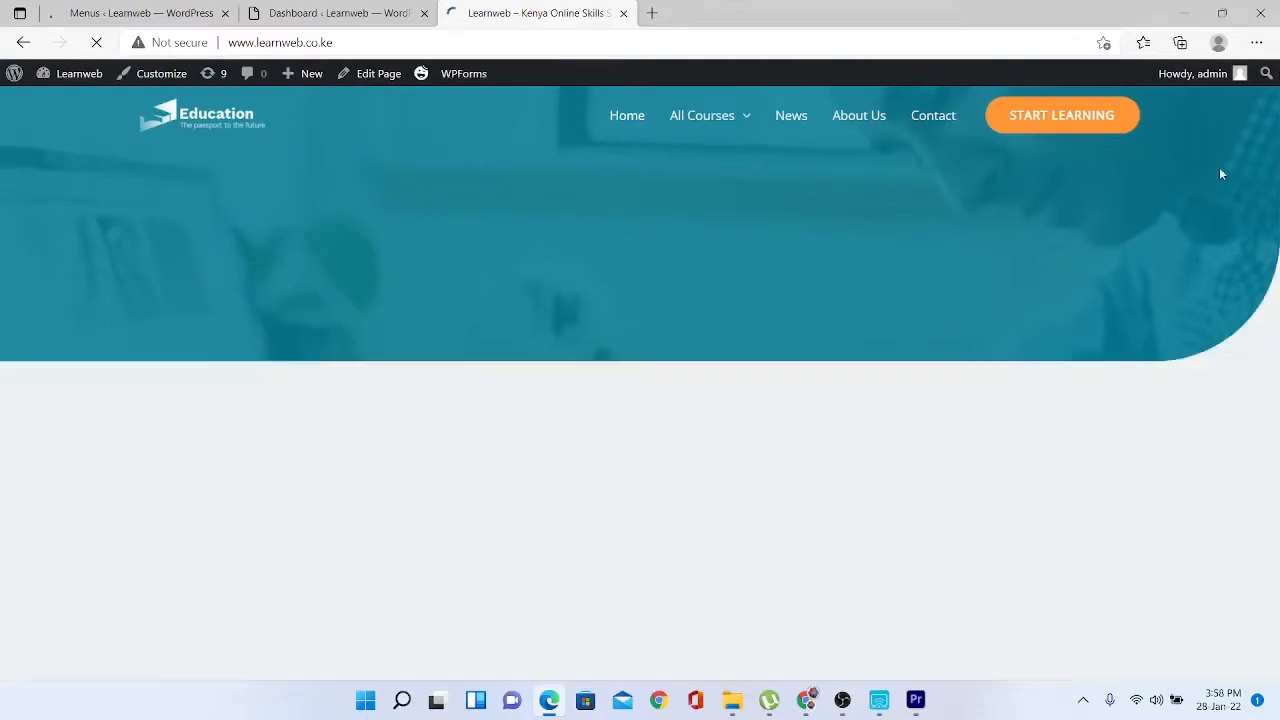
mouse_move(749, 121)
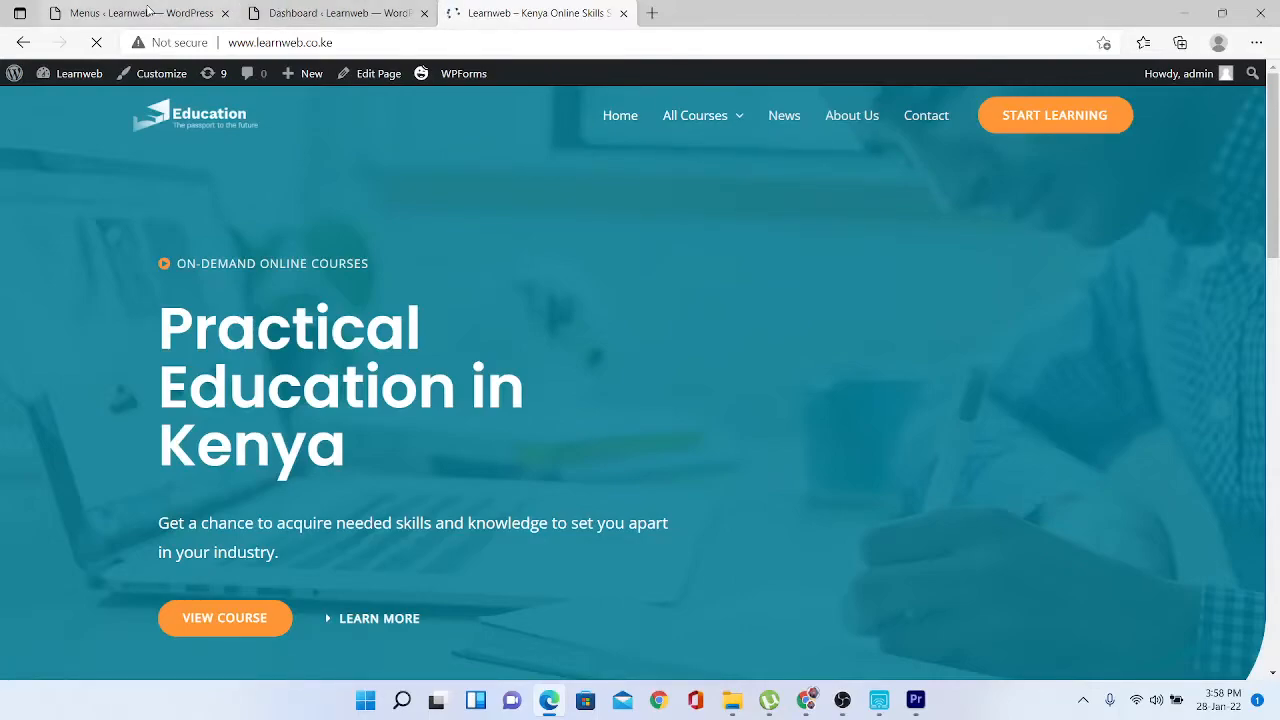
- Indent Instructors one level deeper beneath Pricing & FAQ and save New Menu
click(198, 14)
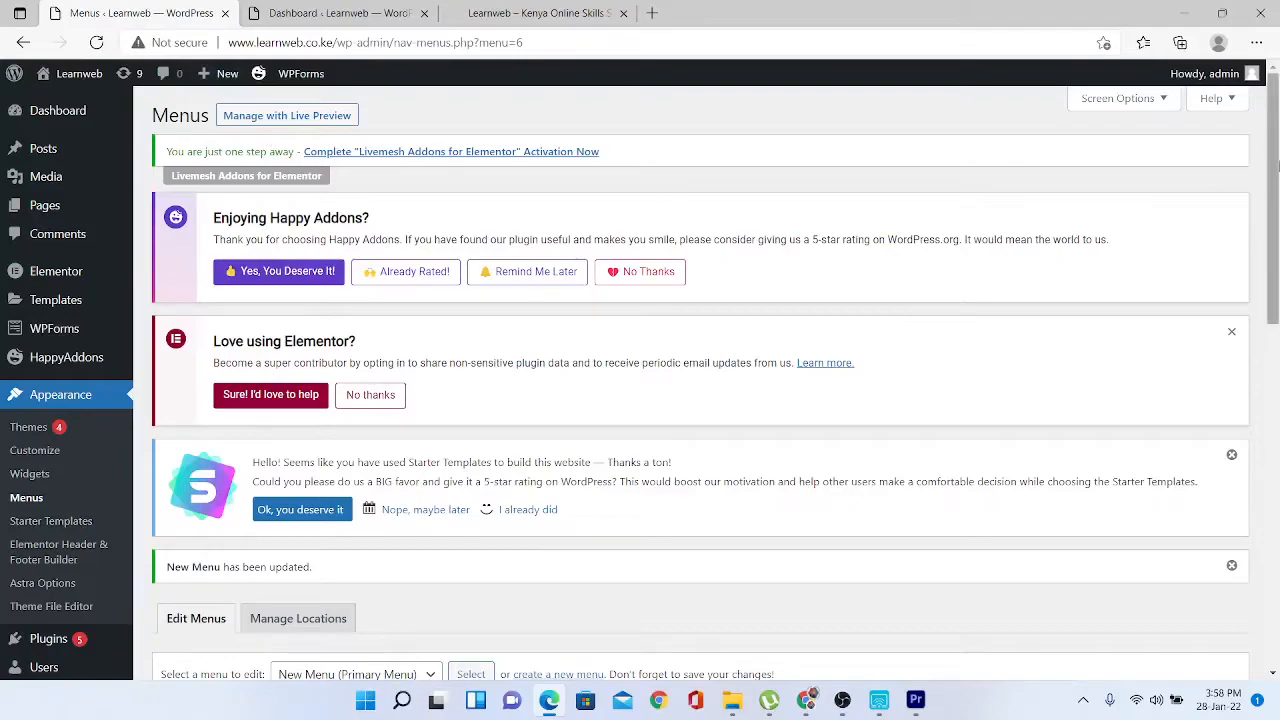
scroll(879, 511, down, 5)
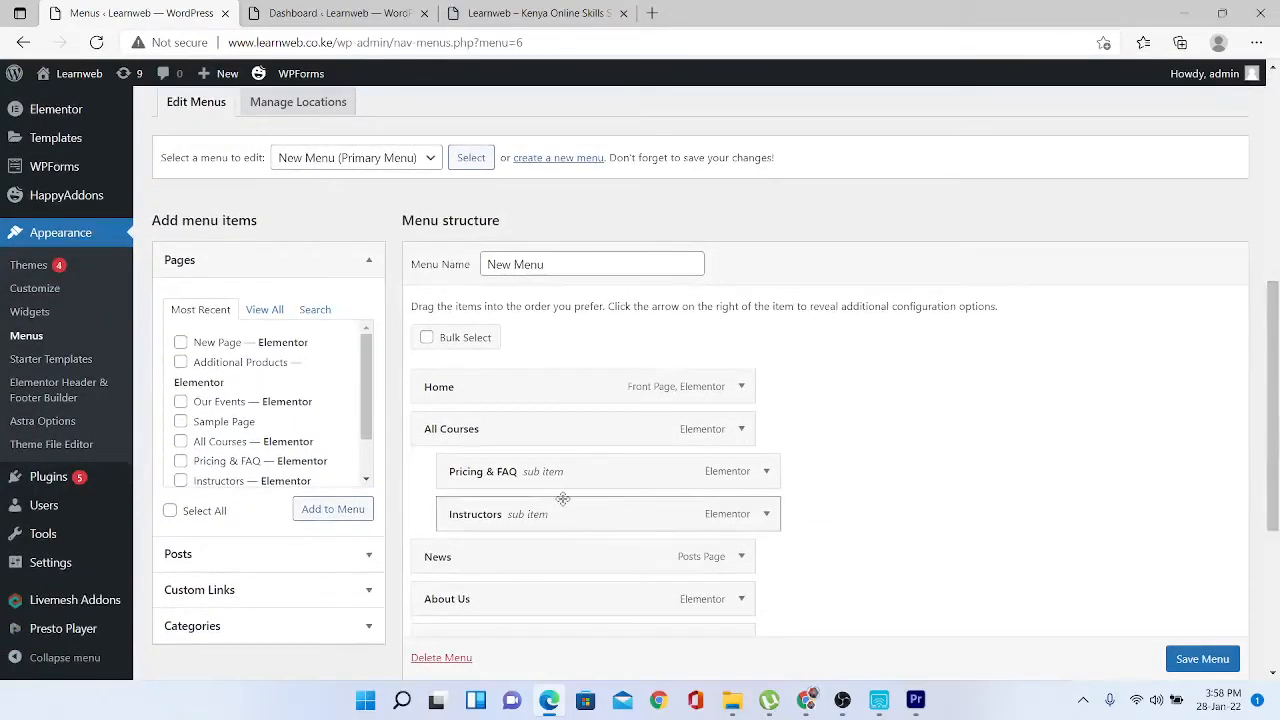
drag(543, 517, 597, 520)
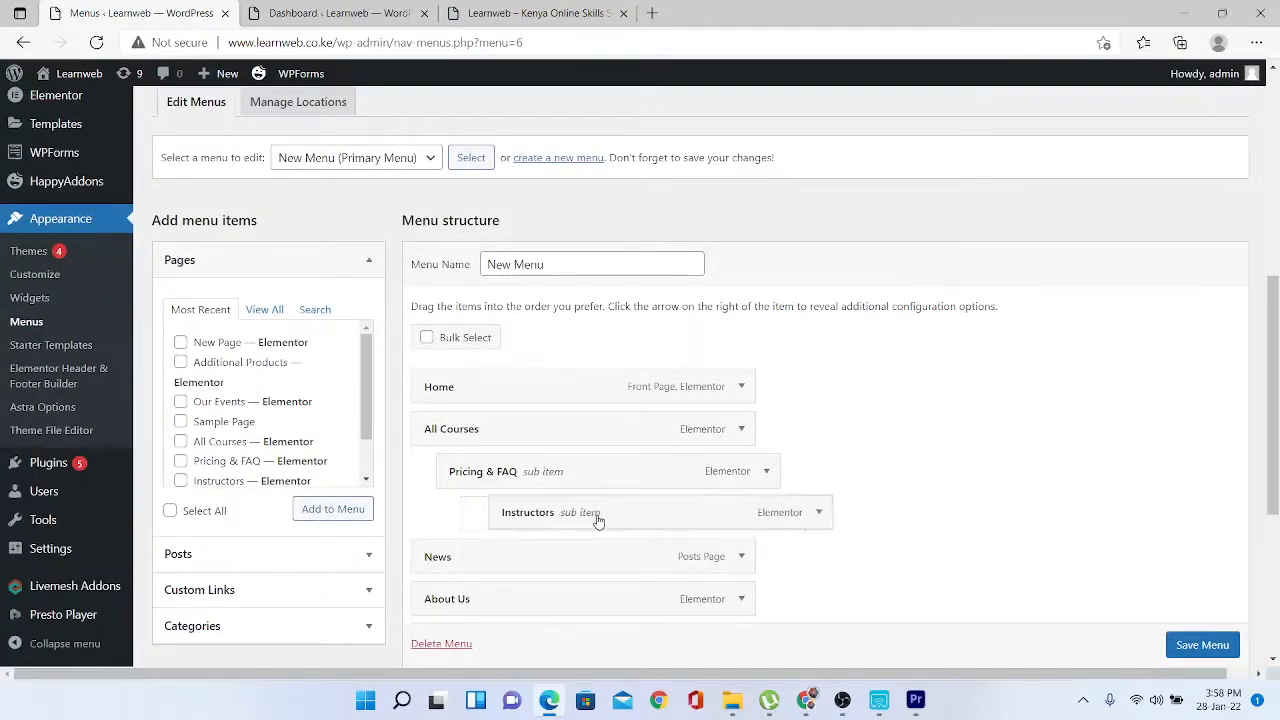
click(1203, 660)
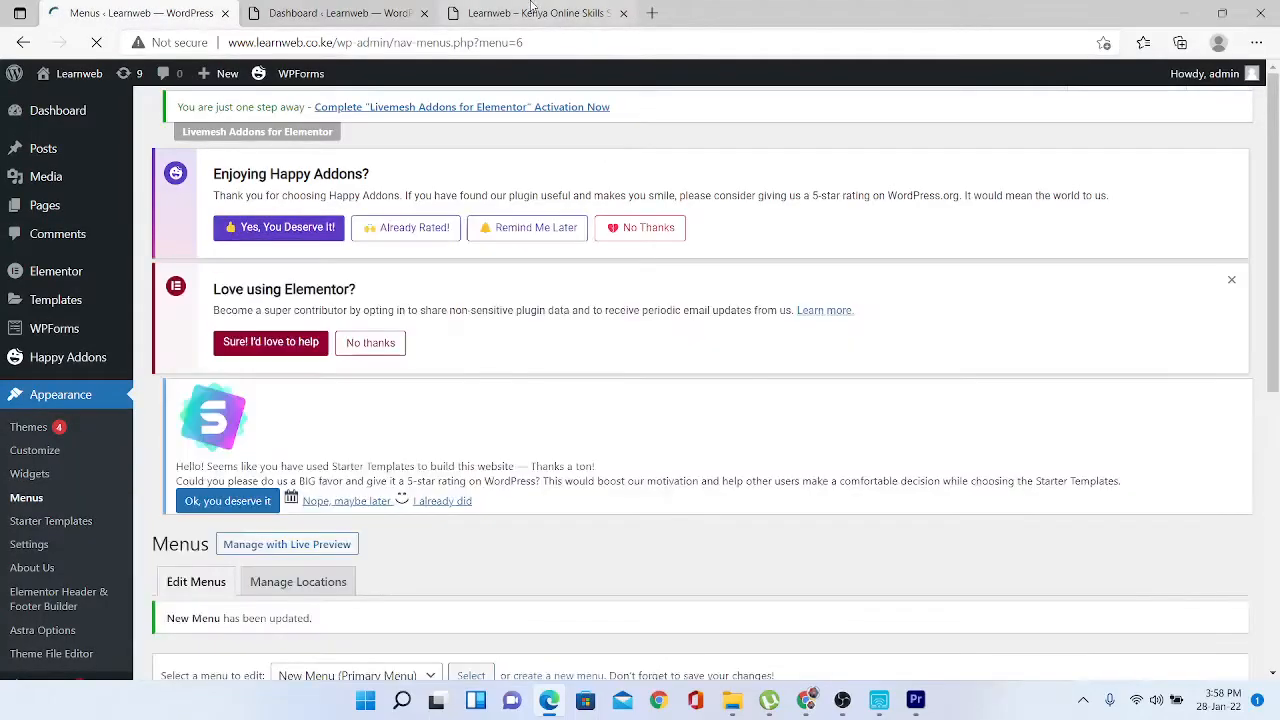
click(530, 12)
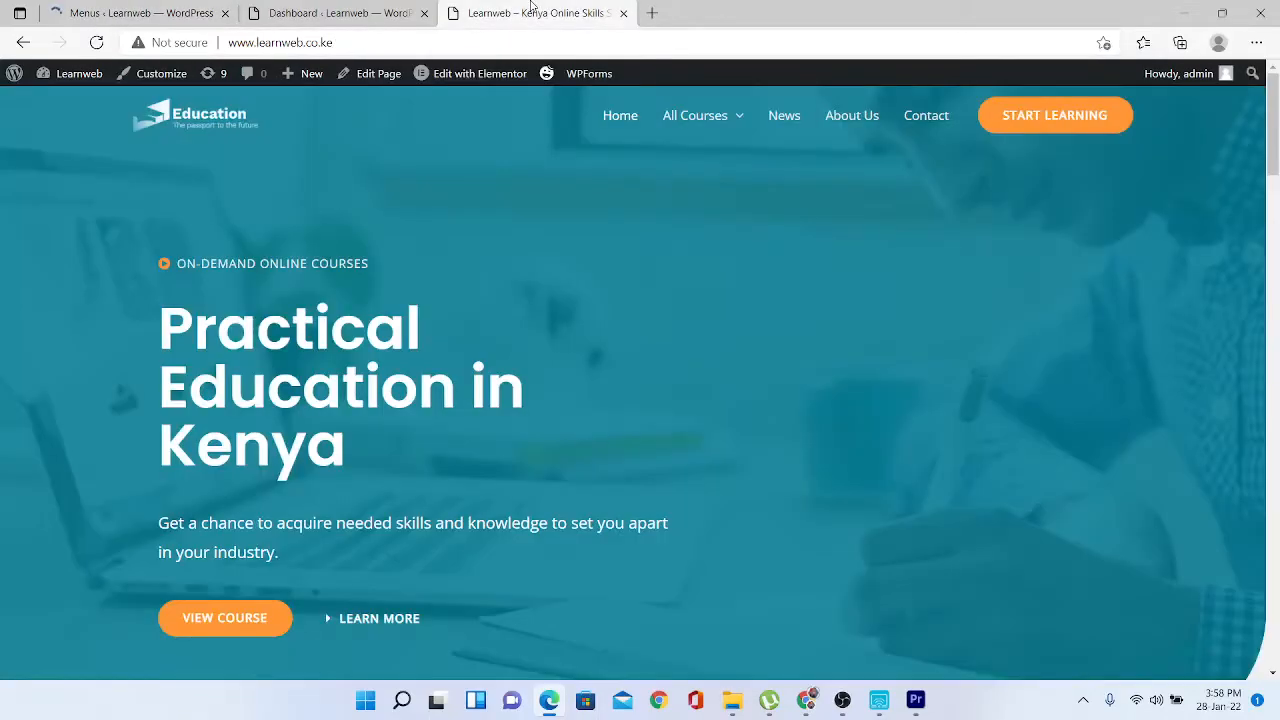
click(98, 43)
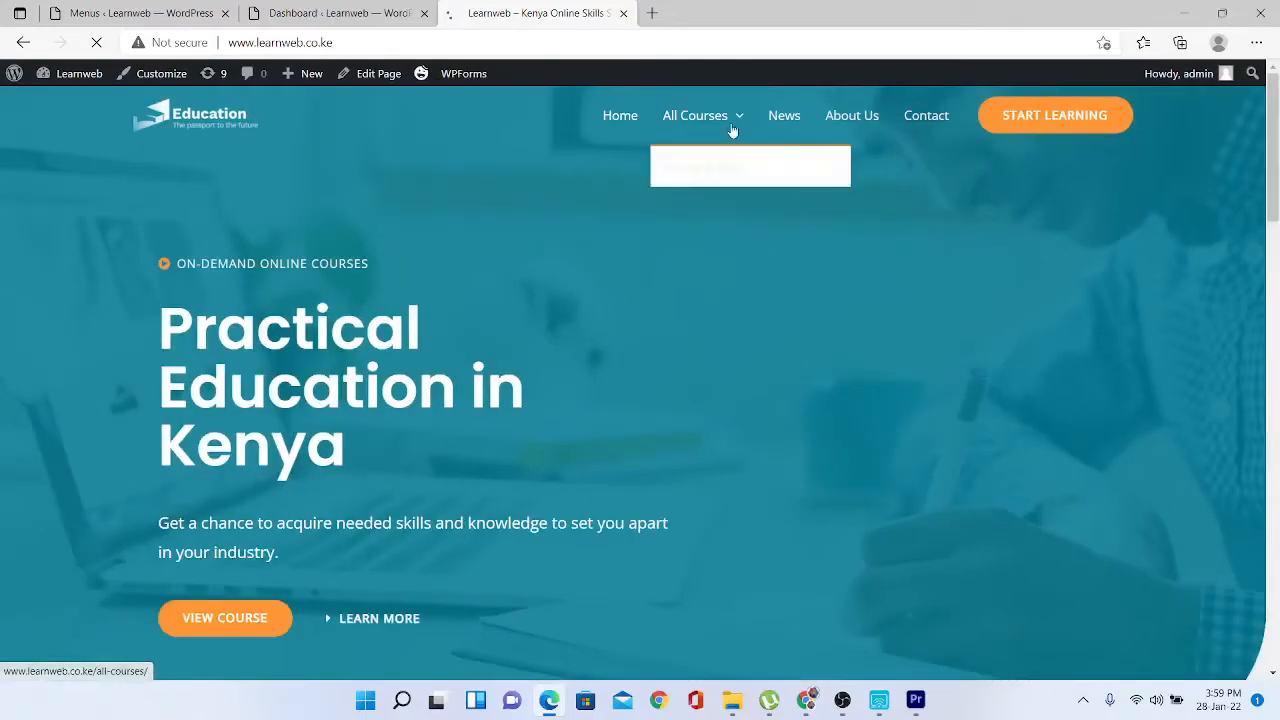
mouse_move(757, 173)
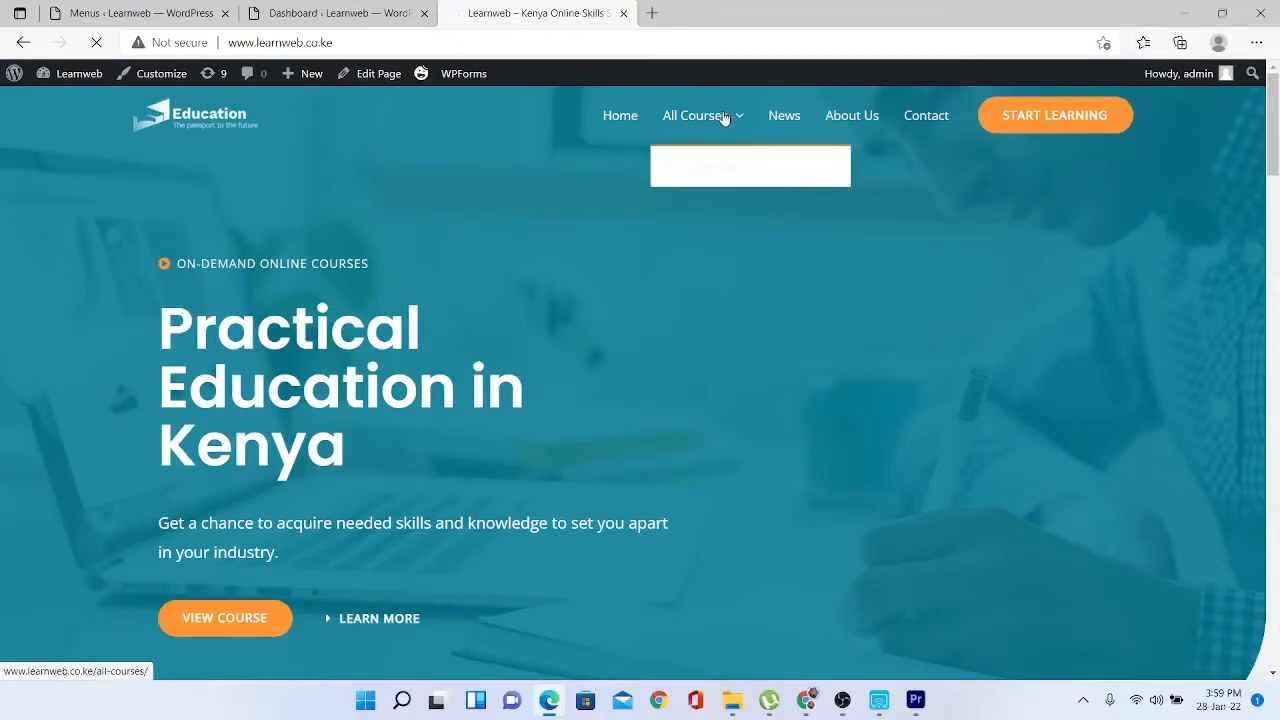
click(117, 9)
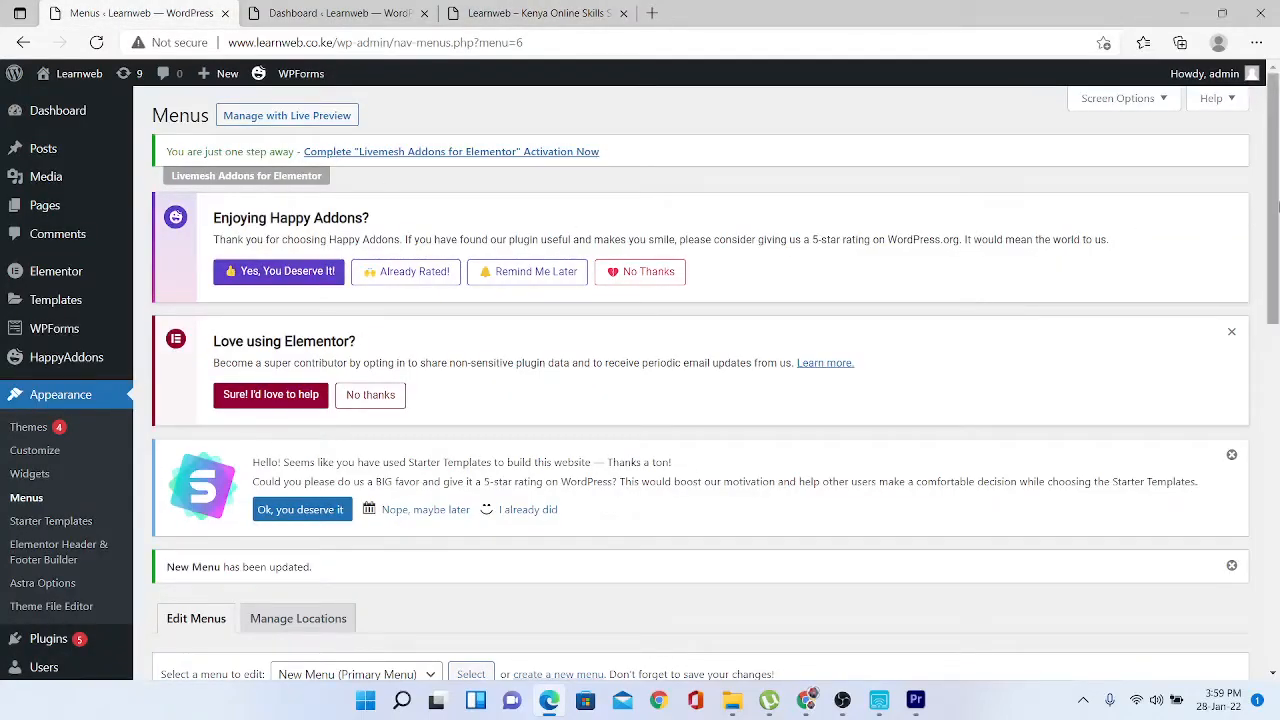
drag(1277, 205, 1277, 378)
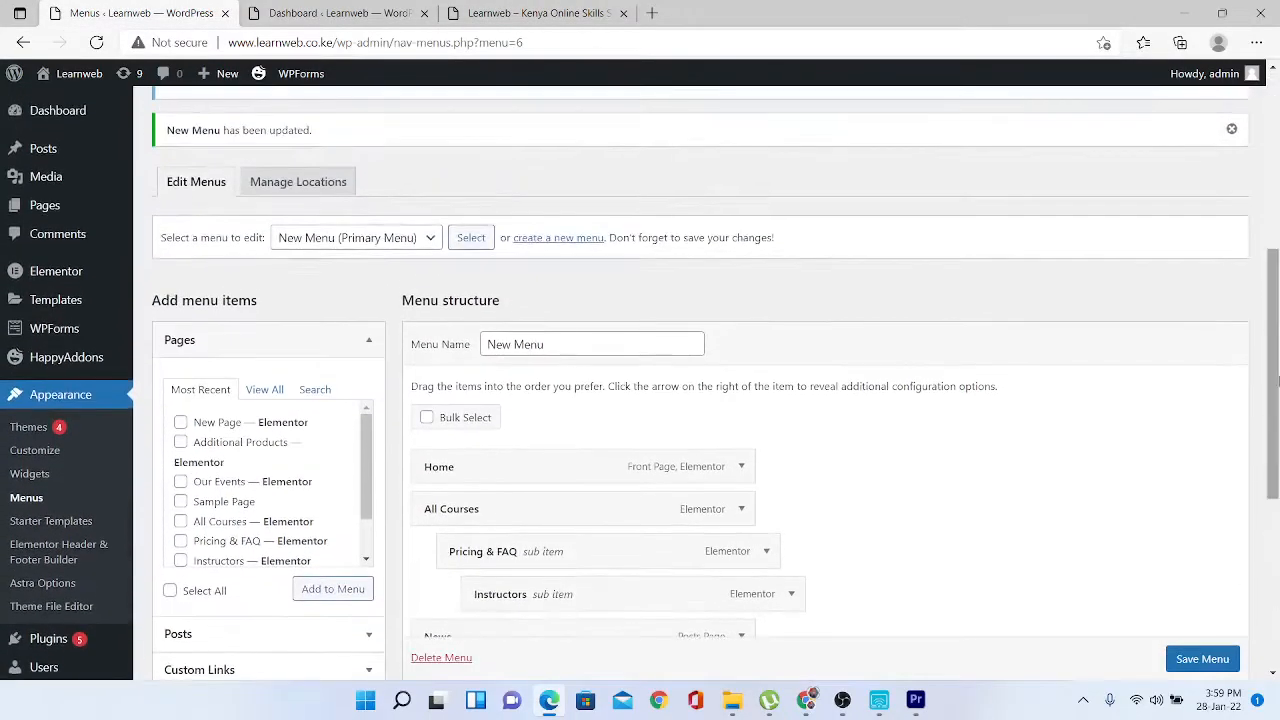
- Select the Footer menu for editing
click(427, 242)
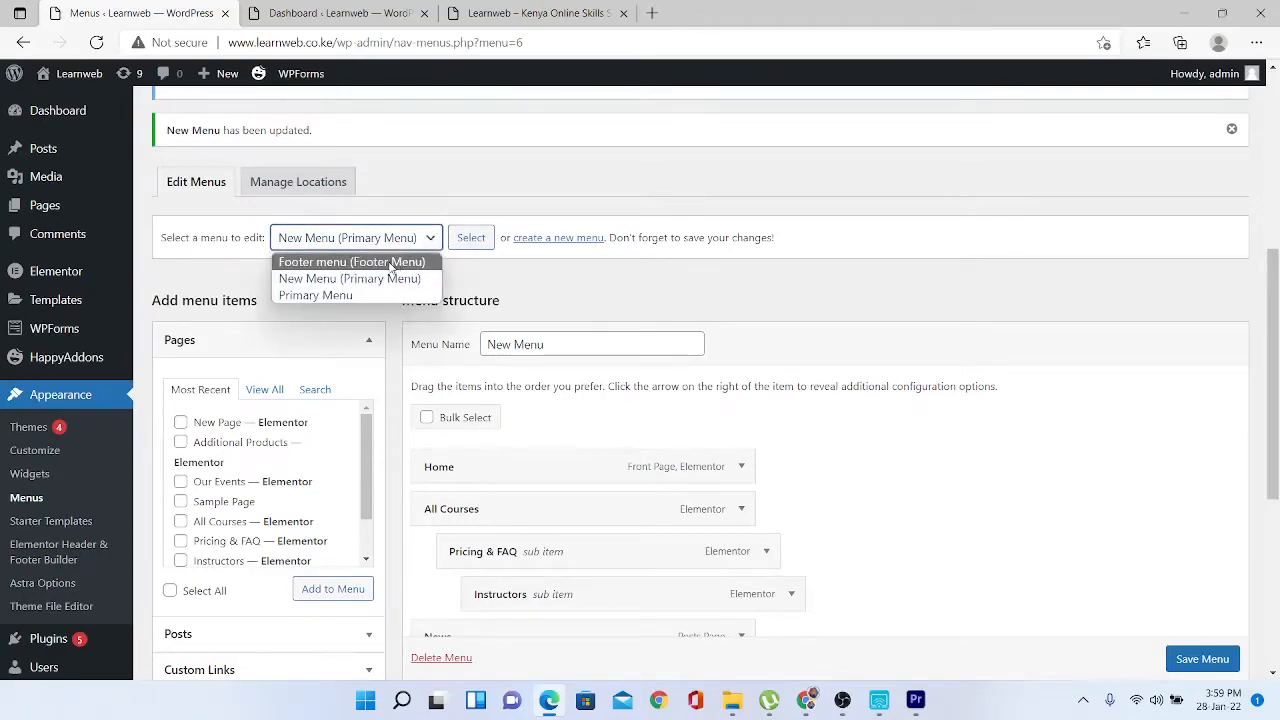
click(390, 264)
click(480, 241)
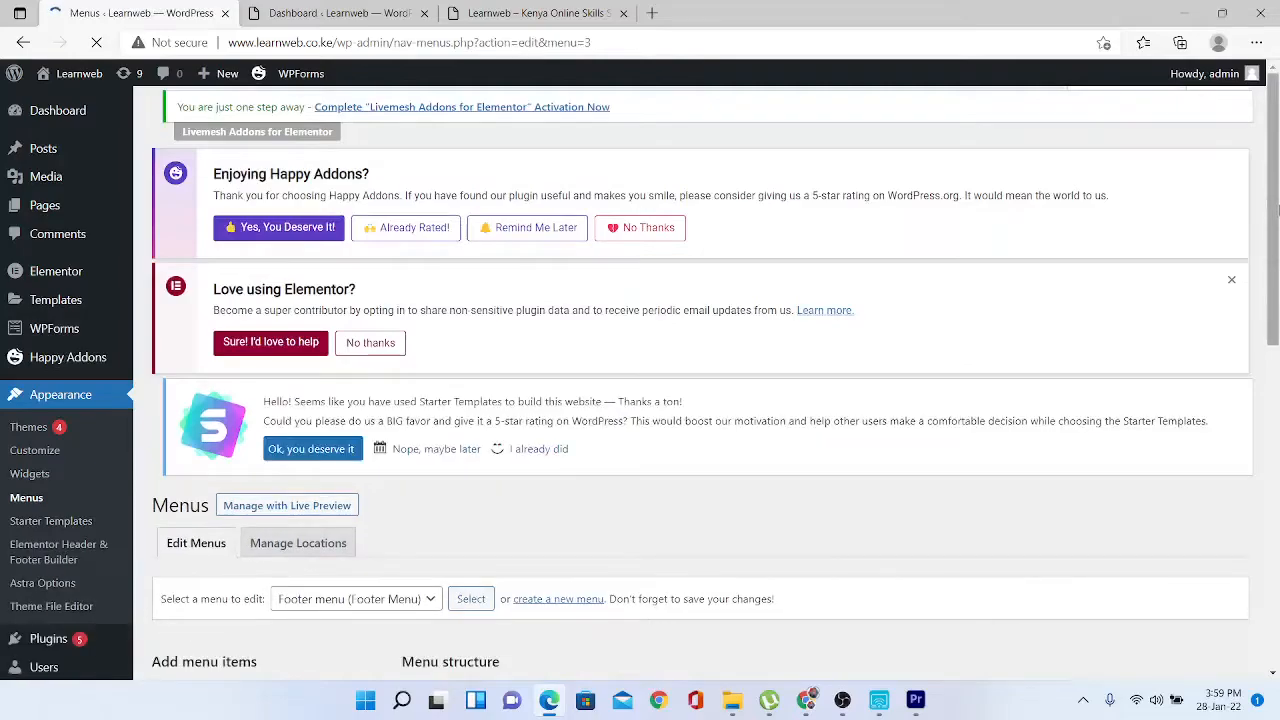
drag(1277, 208, 1277, 483)
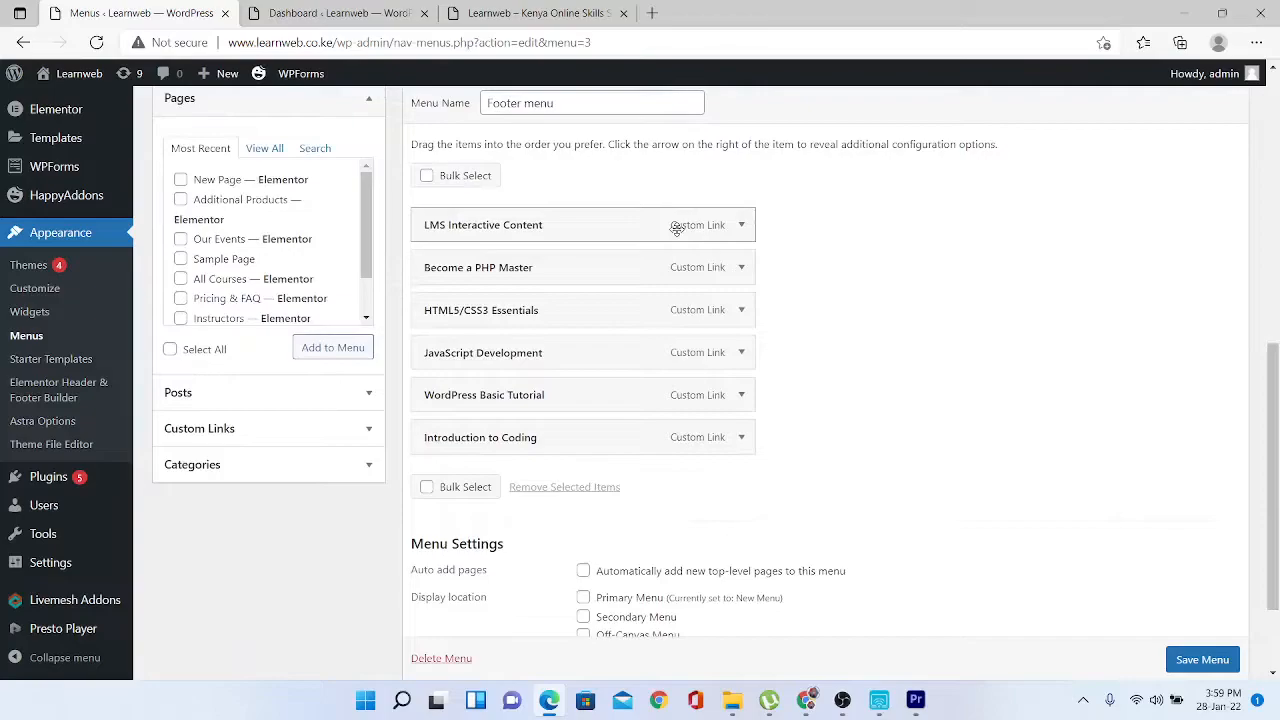
click(742, 226)
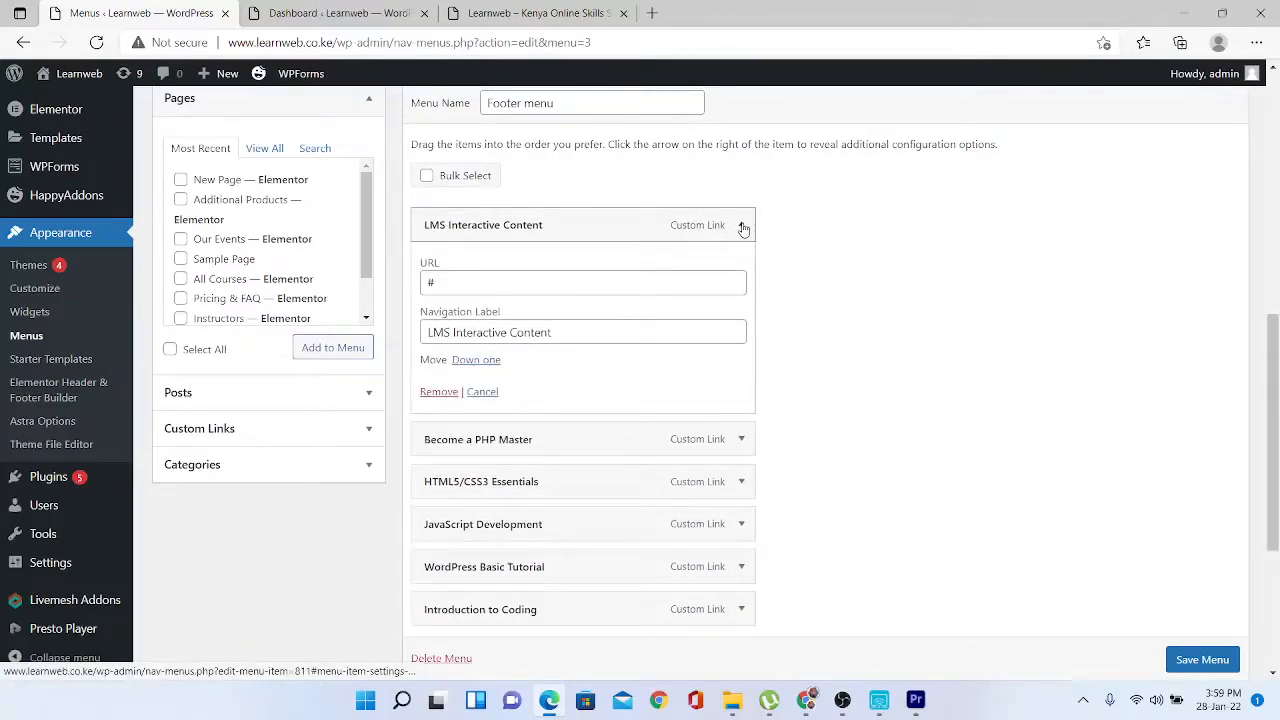
click(509, 283)
drag(502, 282, 418, 286)
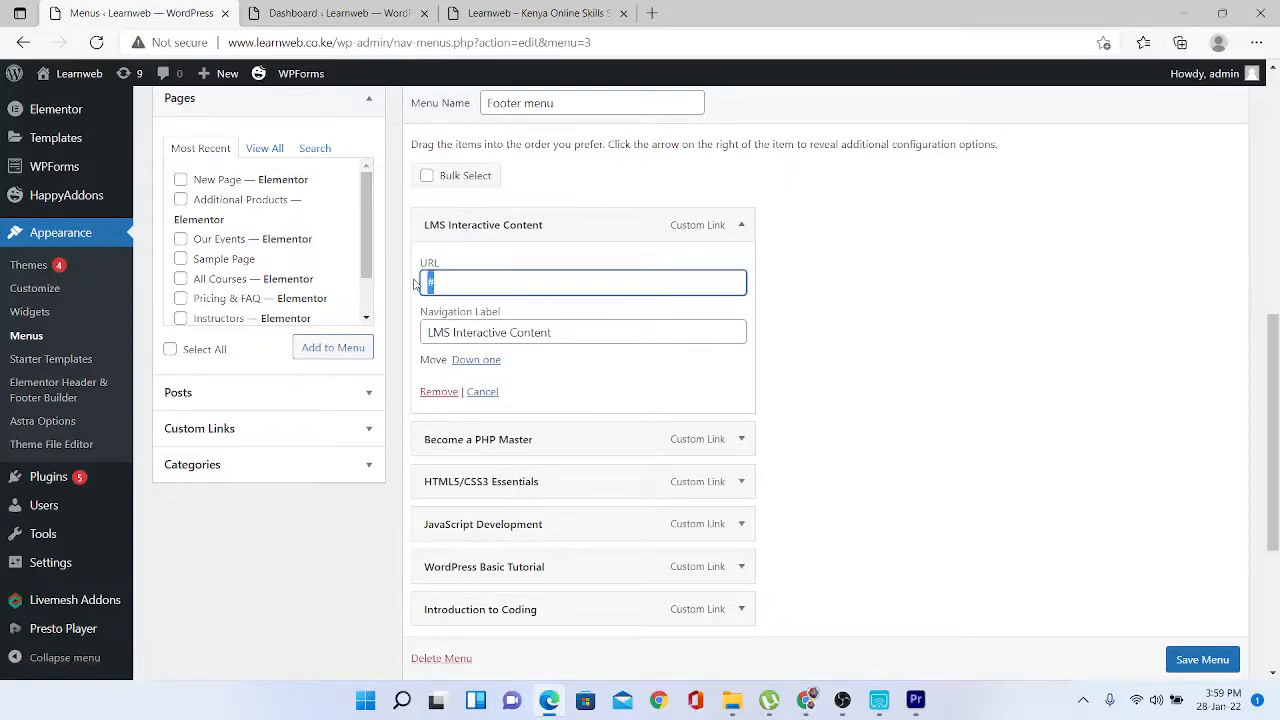
text(https://www.finahost.co.ke)
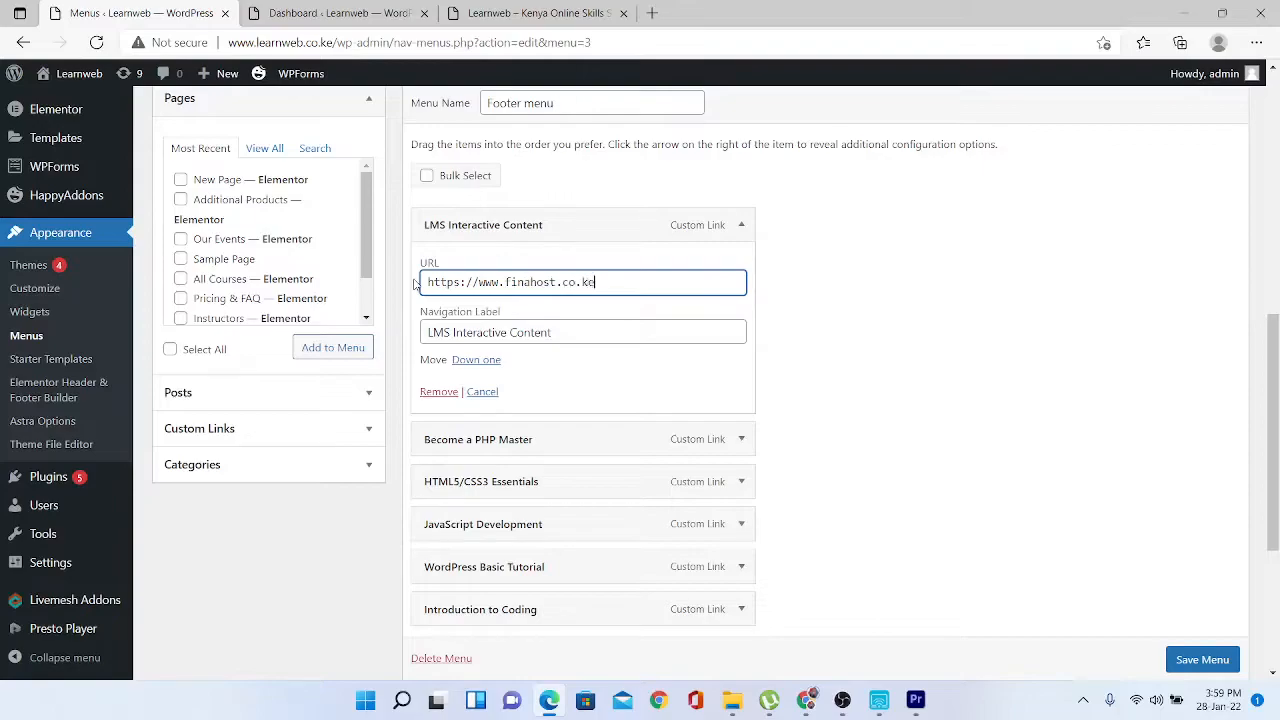
click(741, 225)
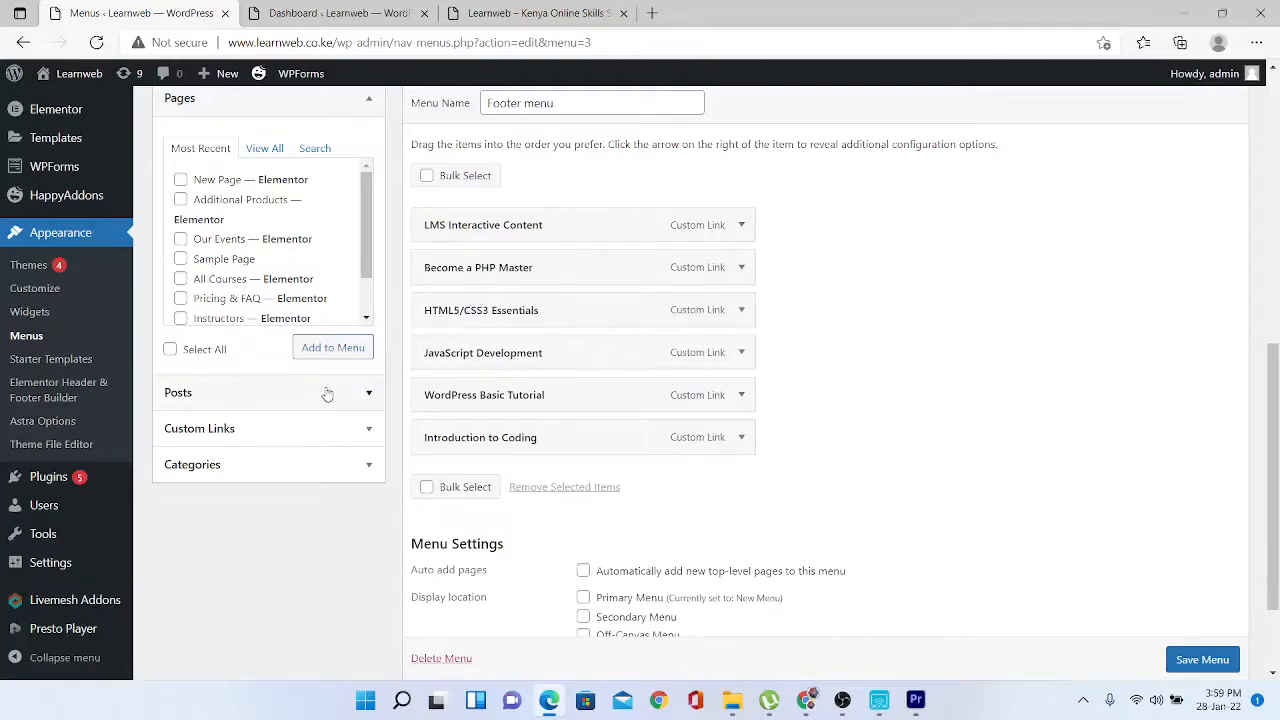
- Add a custom link 'Advanced Services' with URL # to the Footer menu
click(313, 434)
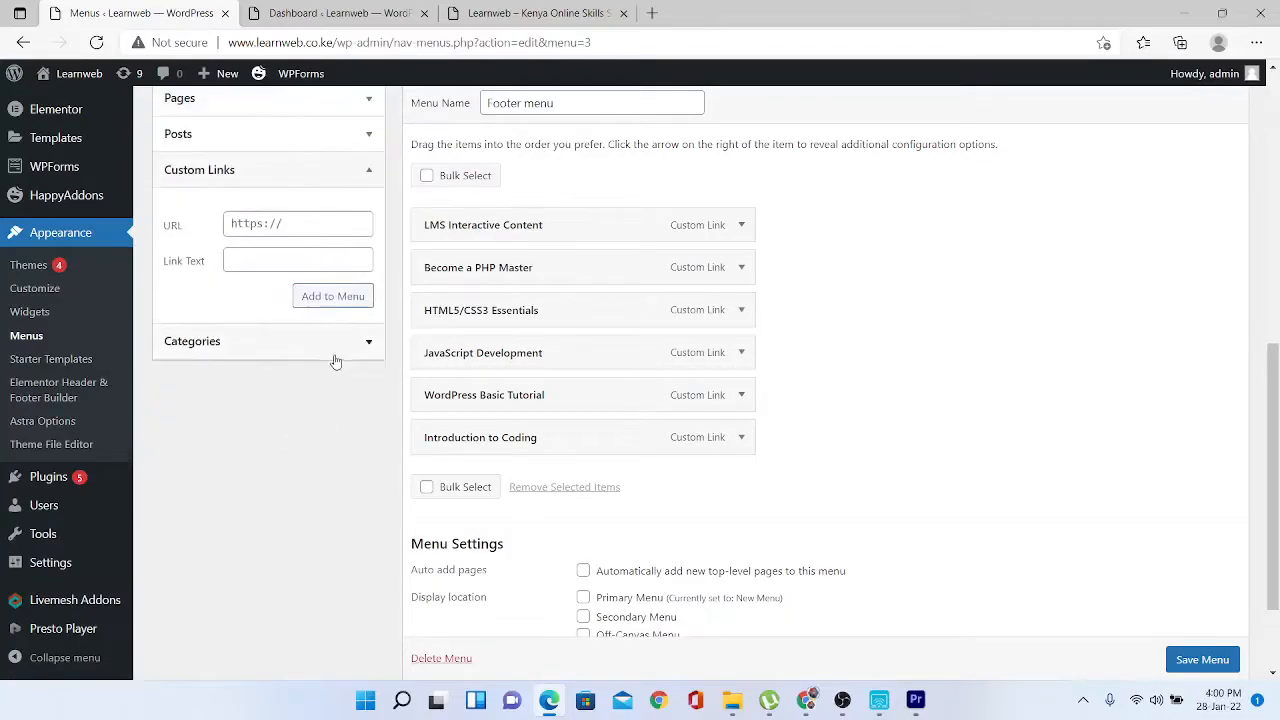
click(309, 232)
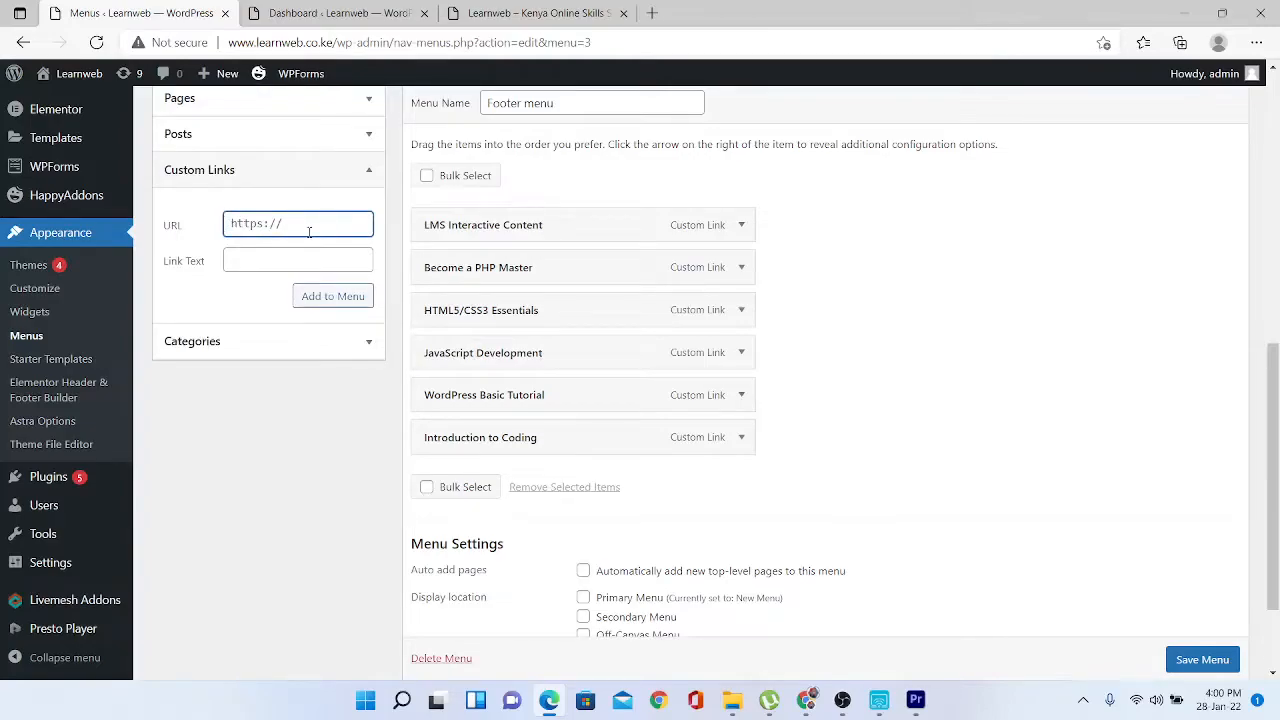
key(ctrl+a)
text(#)
click(289, 257)
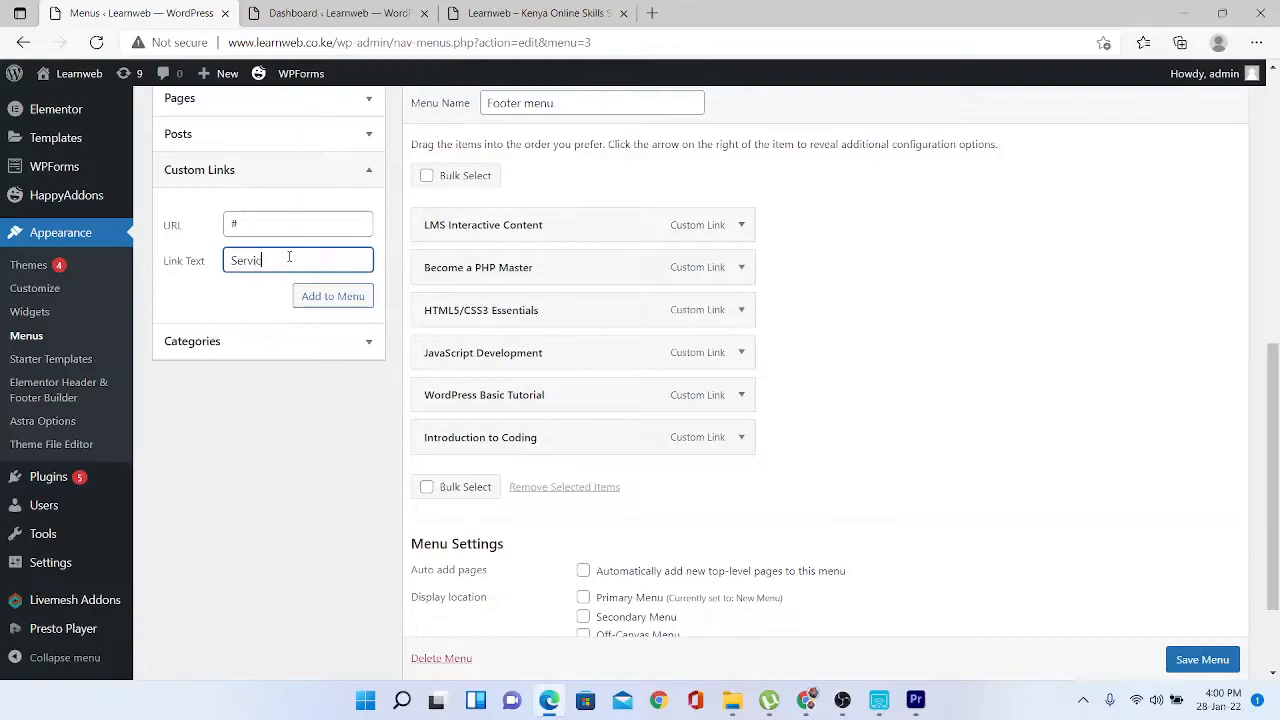
click(224, 261)
click(233, 261)
text(Advanced)
click(316, 297)
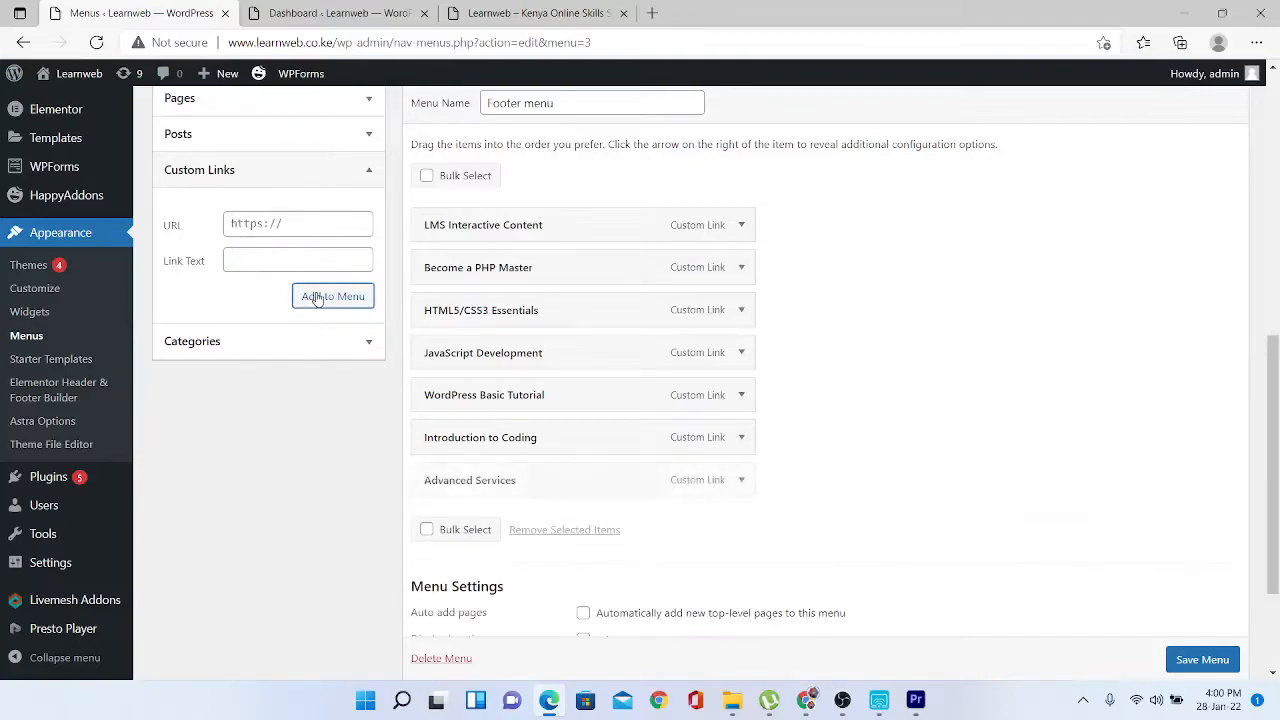
- Place Advanced Services below LMS Interactive Content, nest Become a PHP Master under it, and save
drag(462, 488, 490, 278)
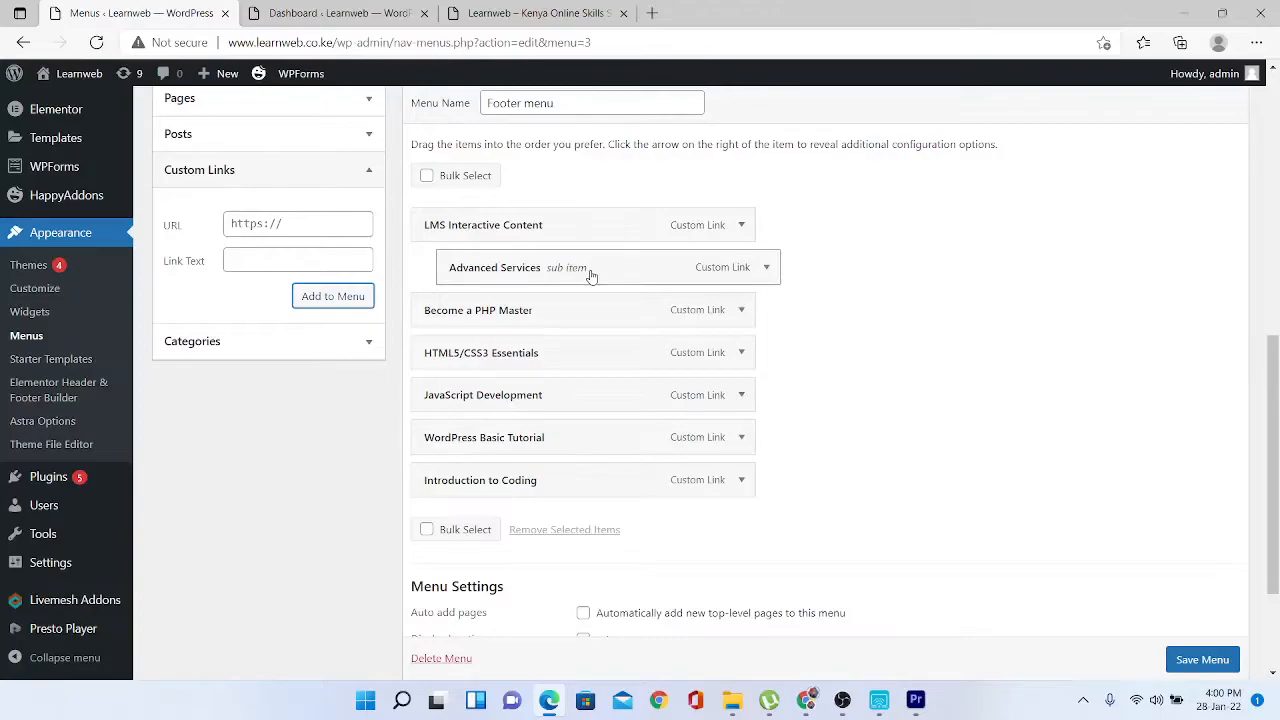
click(1195, 663)
drag(606, 274, 565, 273)
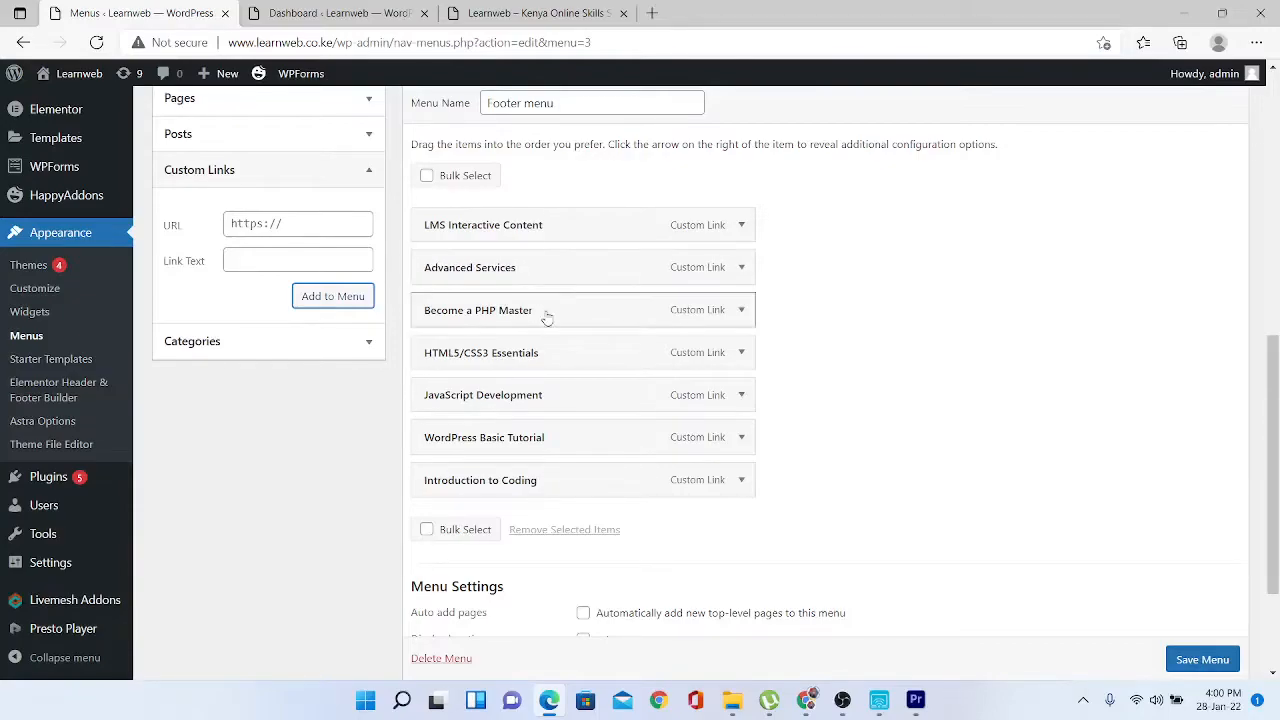
drag(546, 317, 600, 314)
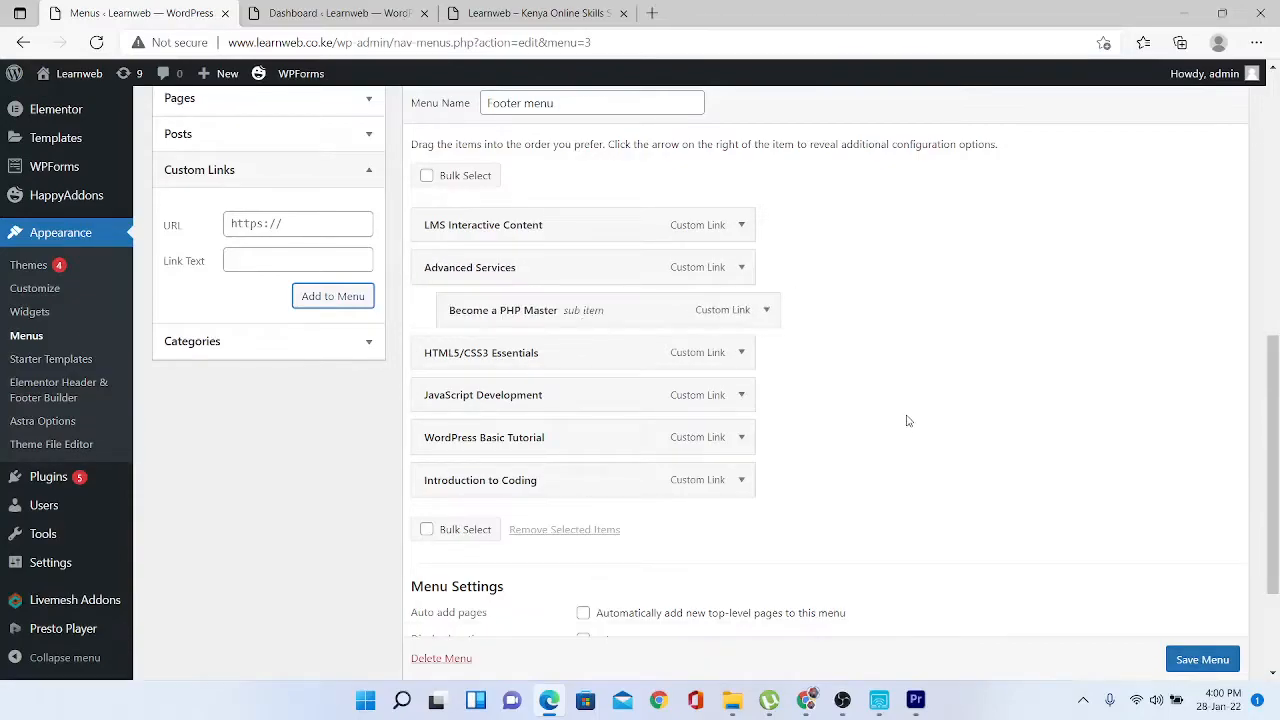
click(1201, 661)
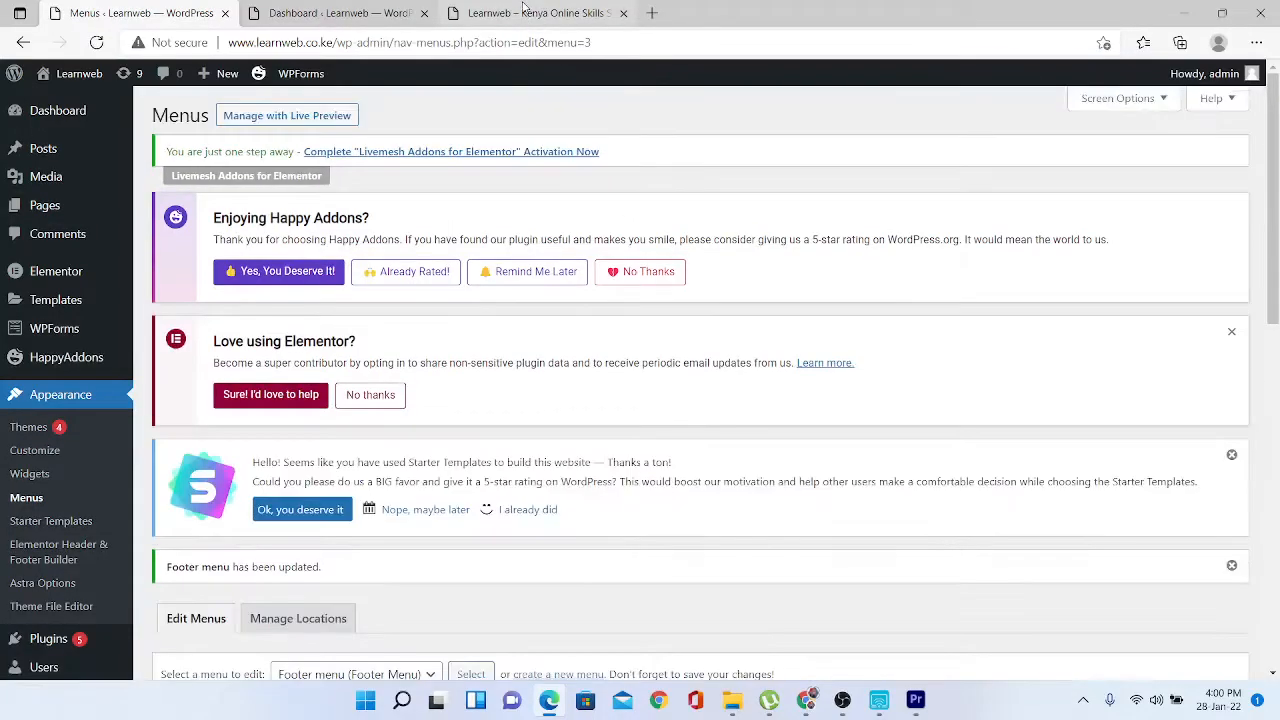
click(522, 10)
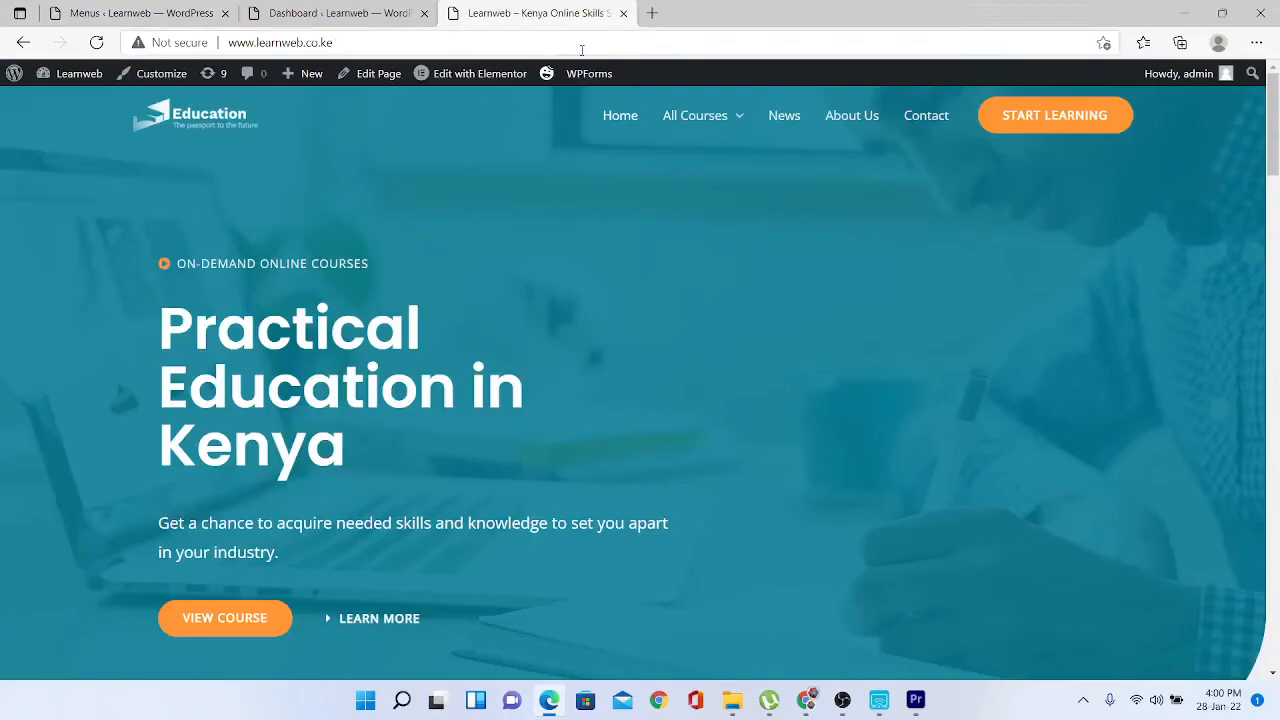
- Reload the live site and confirm its footer lists Advanced Services with Become a PHP Master beneath
scroll(1278, 278, down, 2)
scroll(1278, 278, down, 15)
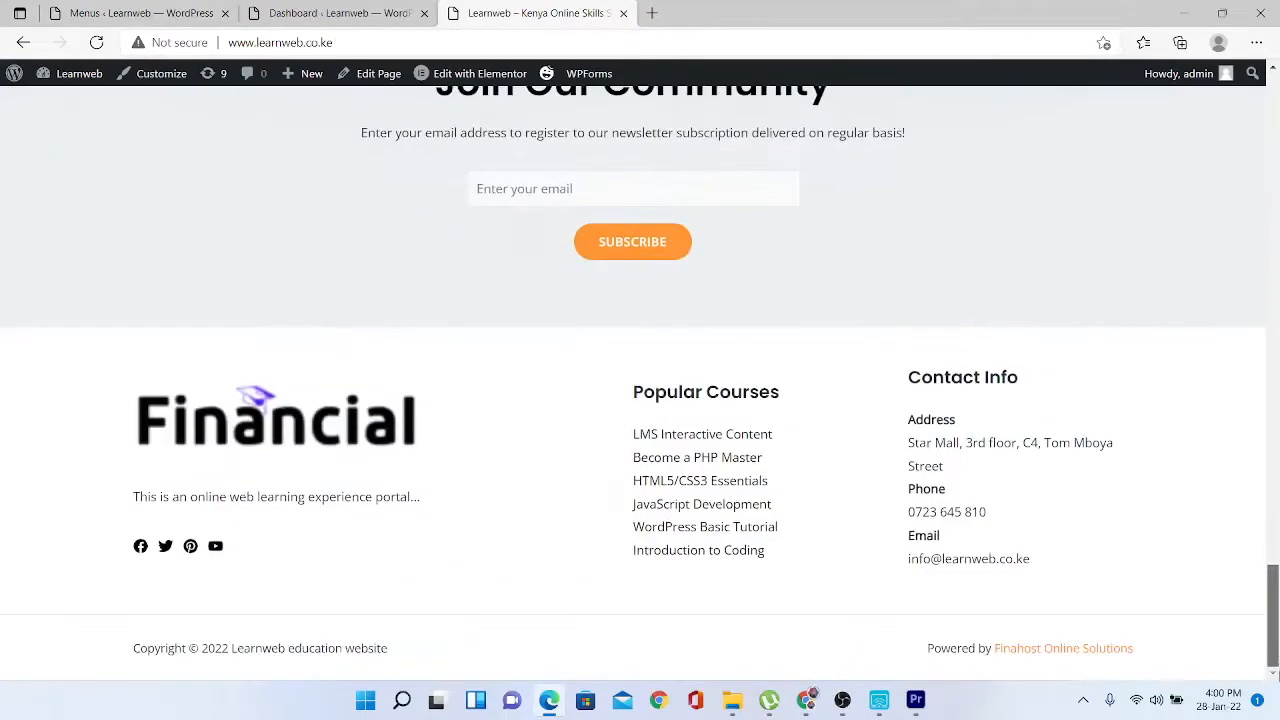
click(97, 43)
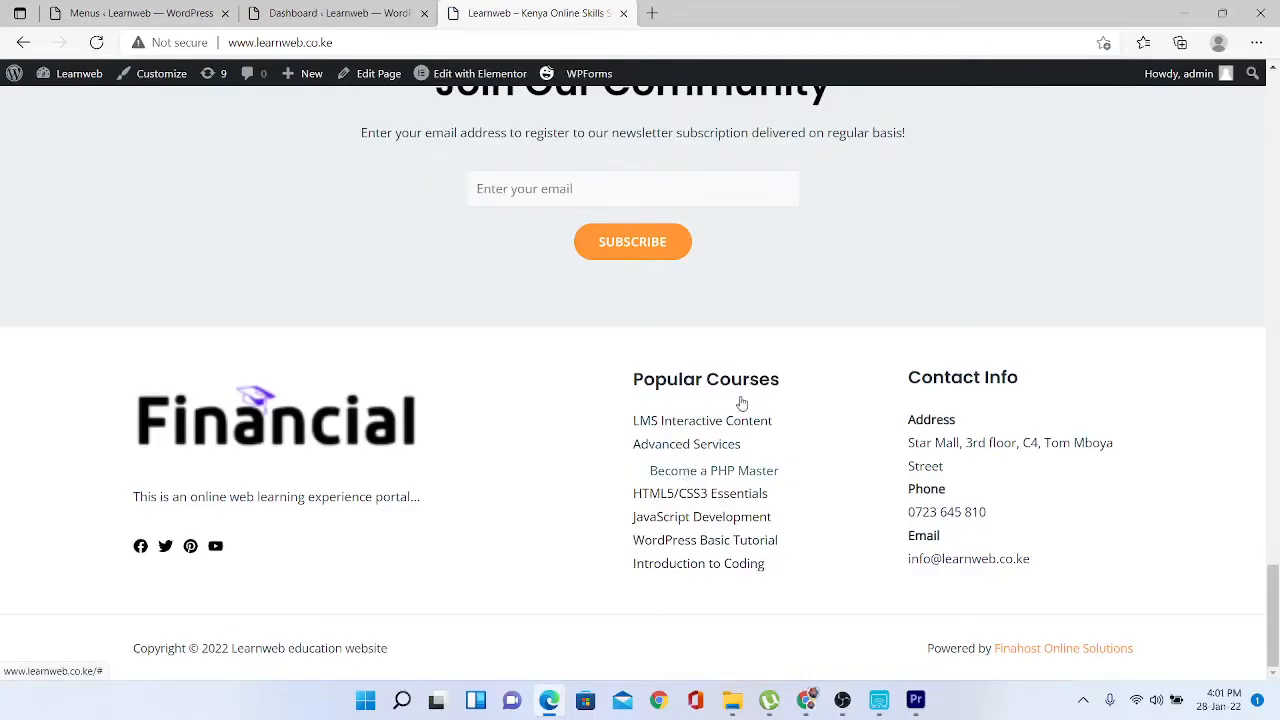
drag(1265, 619, 1273, 108)
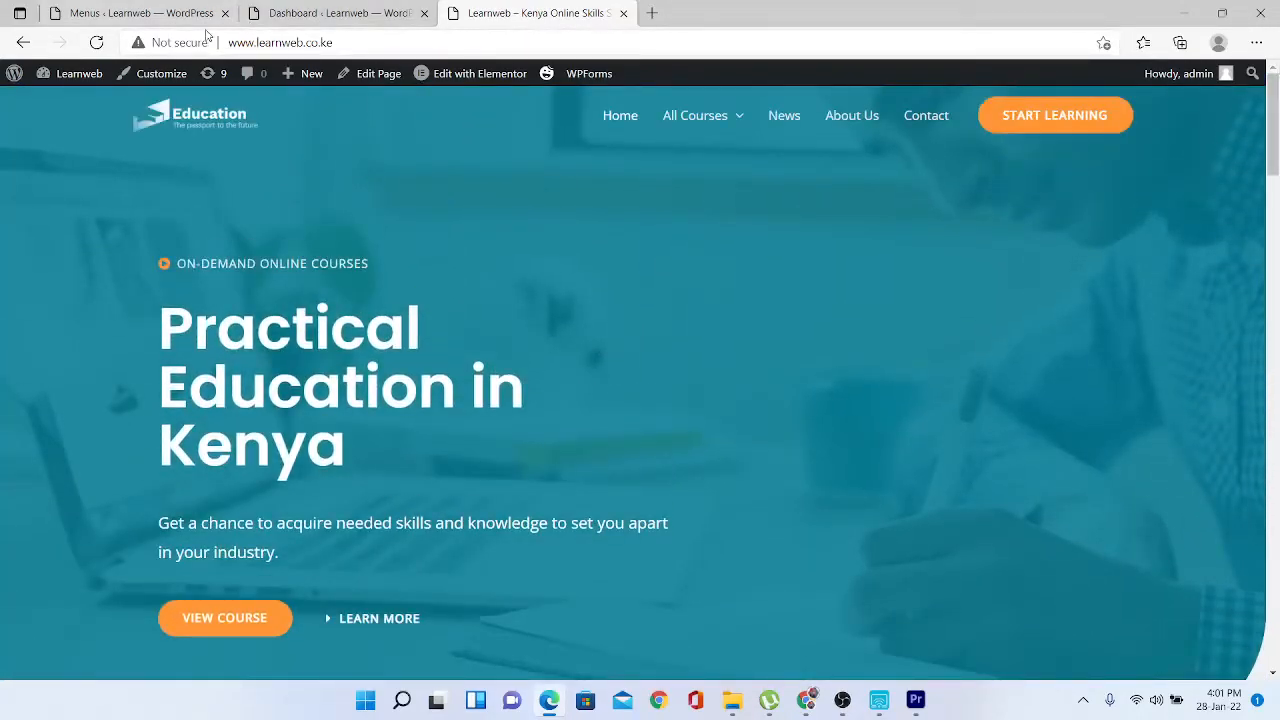
- Return to the admin menu editor and save the Footer menu
click(322, 18)
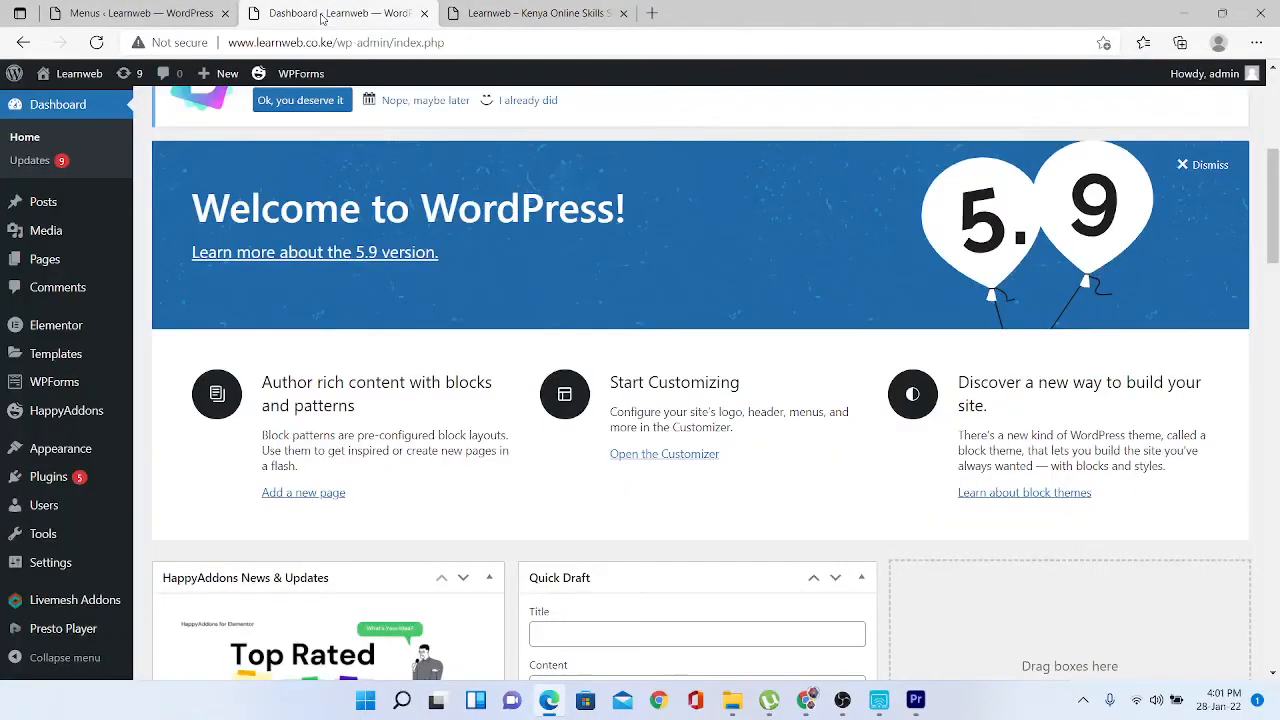
click(145, 14)
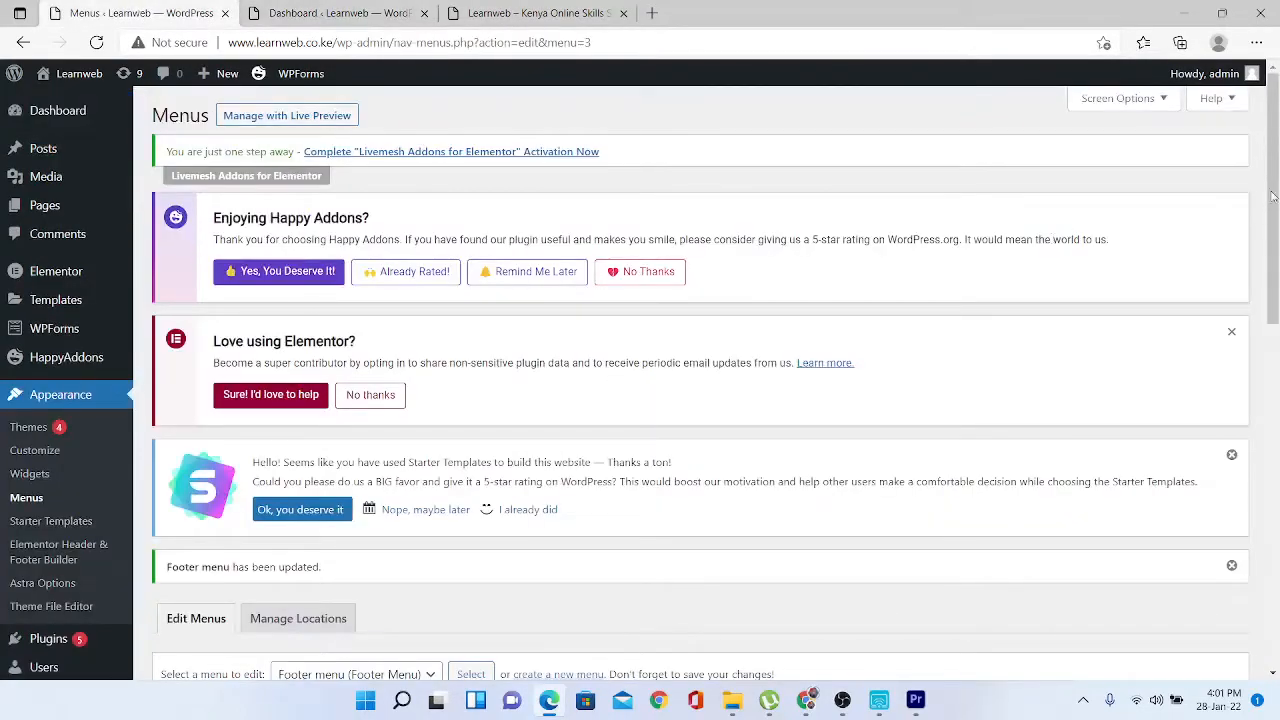
drag(1273, 197, 1272, 467)
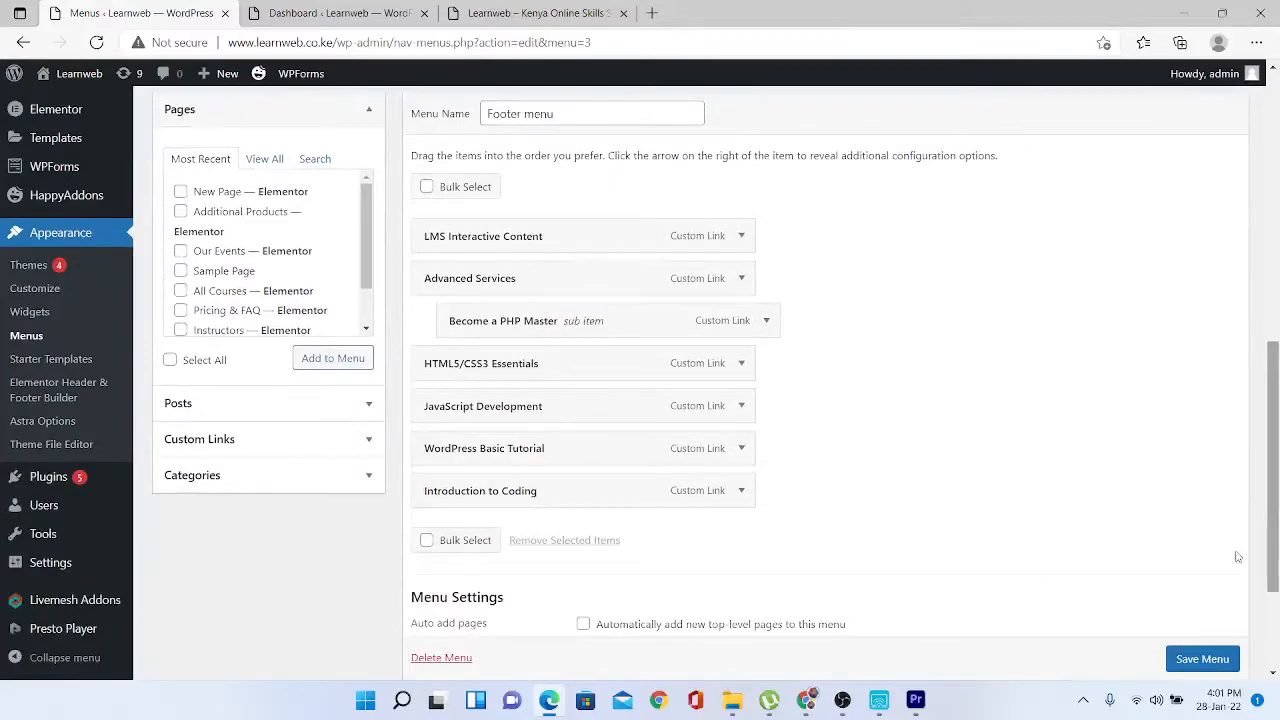
click(1204, 665)
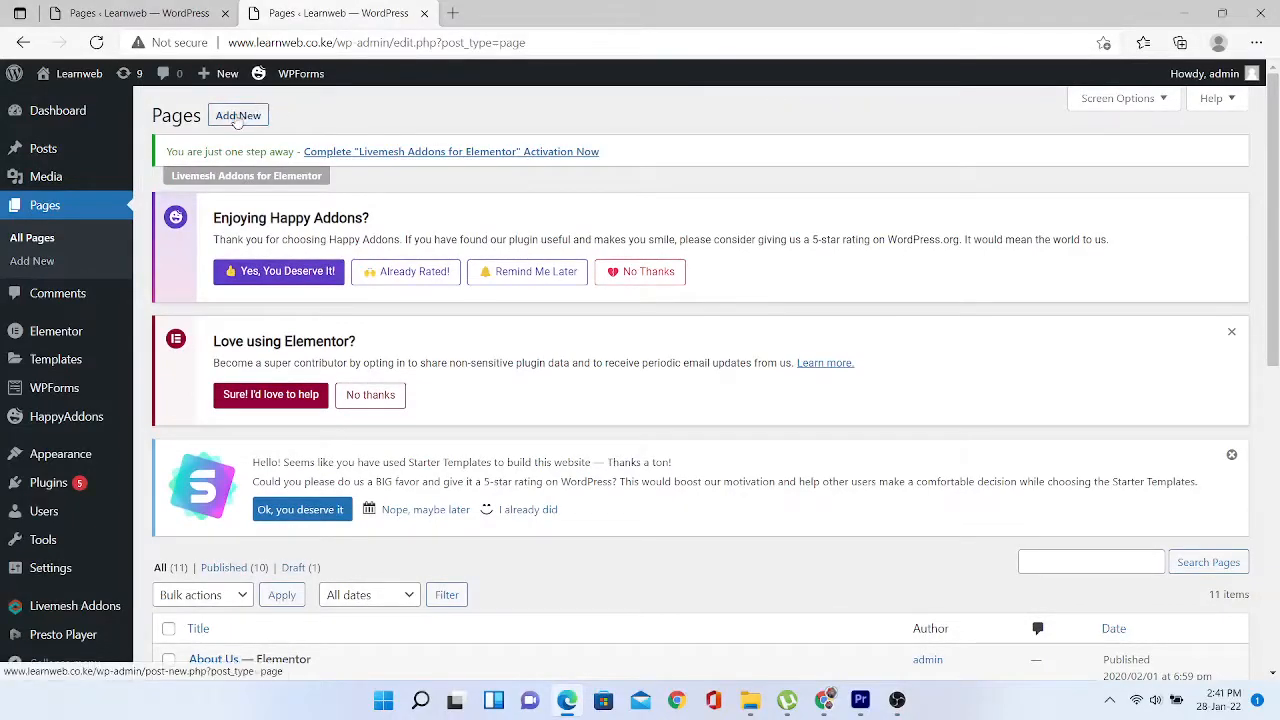
- From the Pages list, create a new blank page in the block editor
click(895, 706)
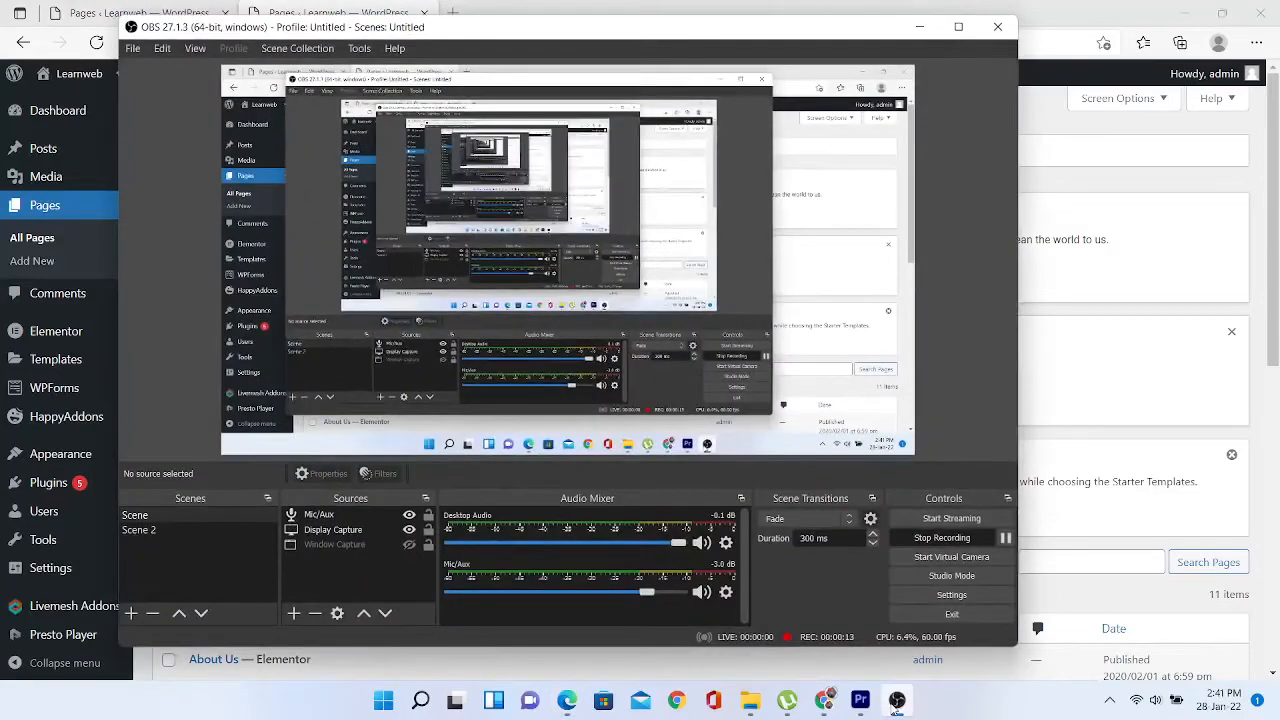
click(895, 704)
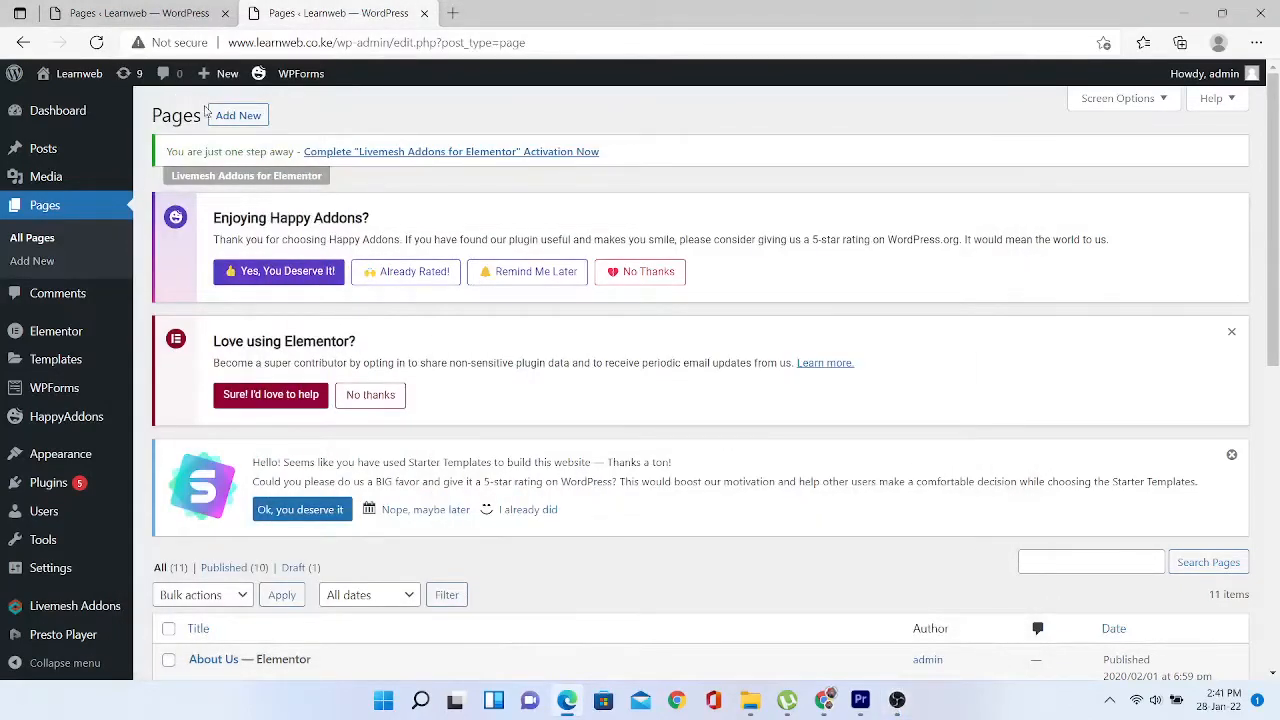
click(242, 122)
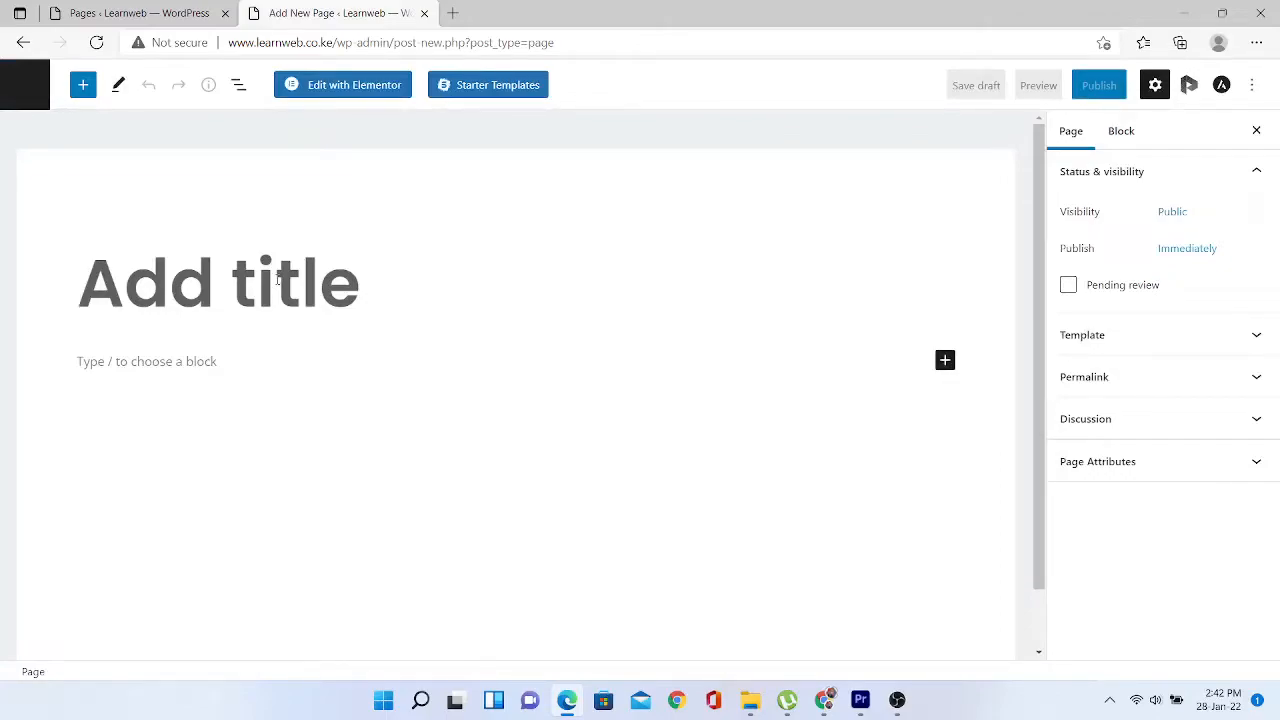
- Enter 'Our Events' as the page title, correcting a typo, and launch it in Elementor
text(O)
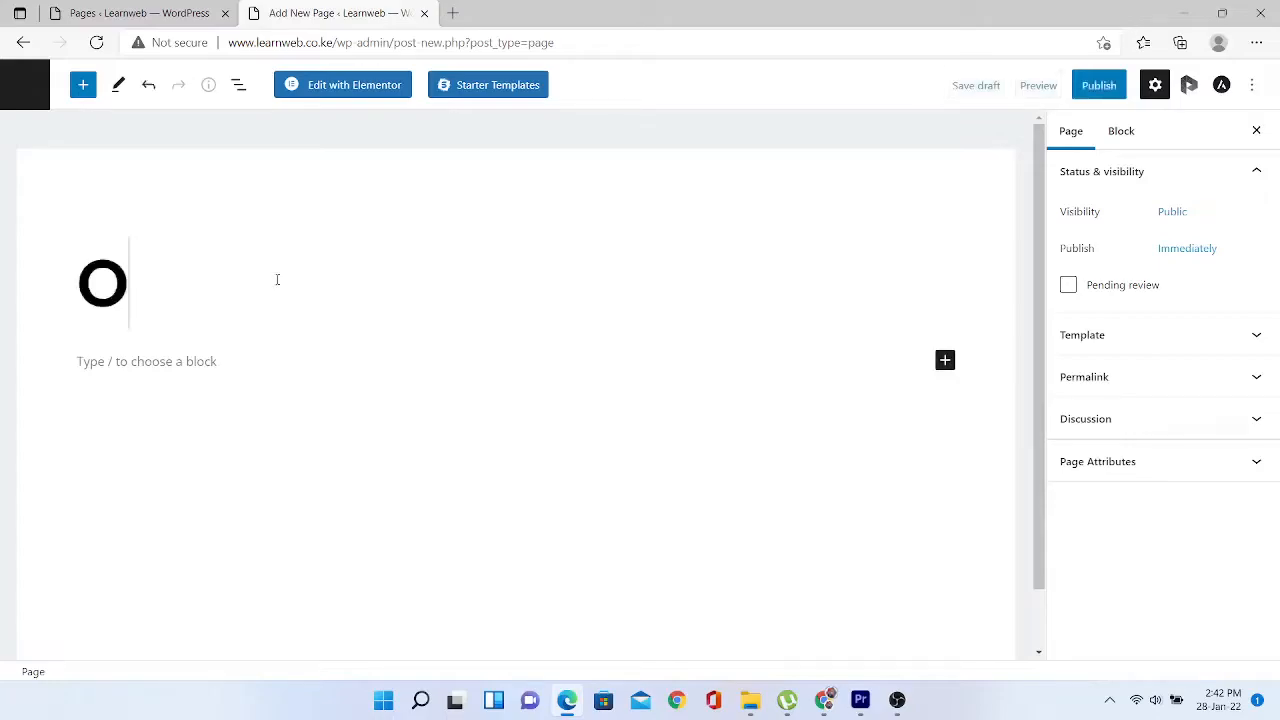
text(ur ve)
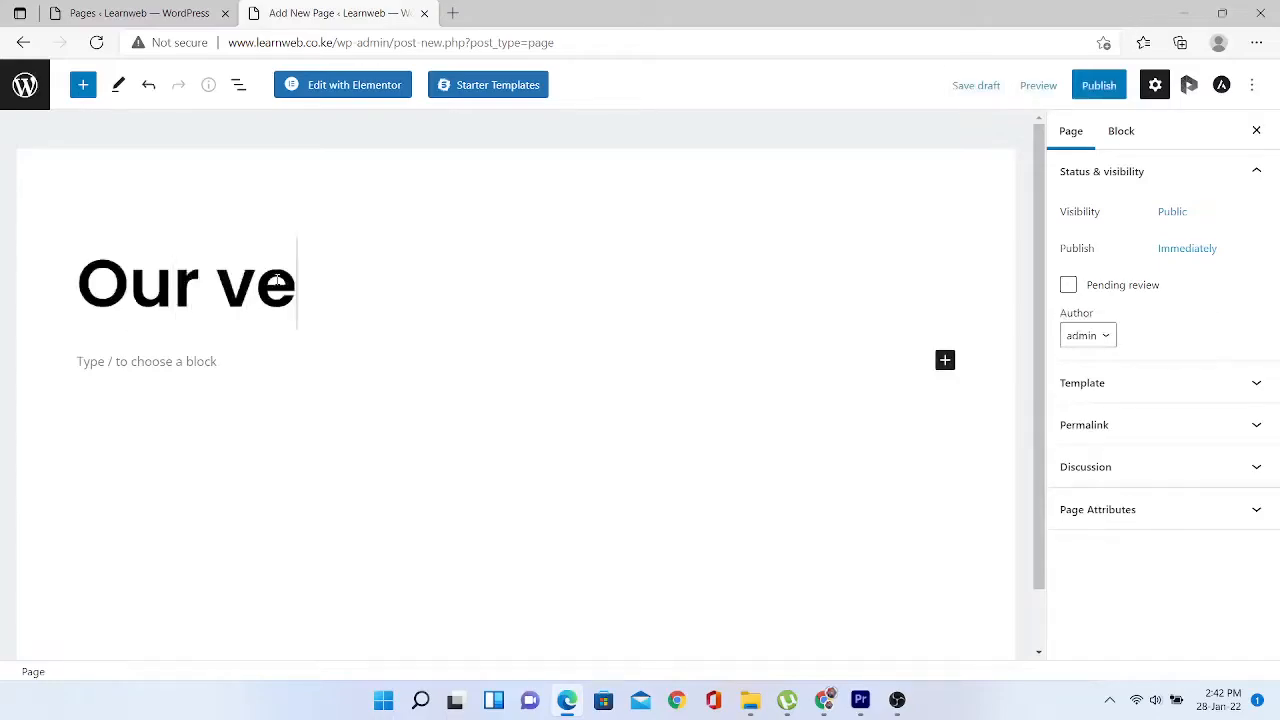
key(BackSpace)
key(BackSpace)
text(E)
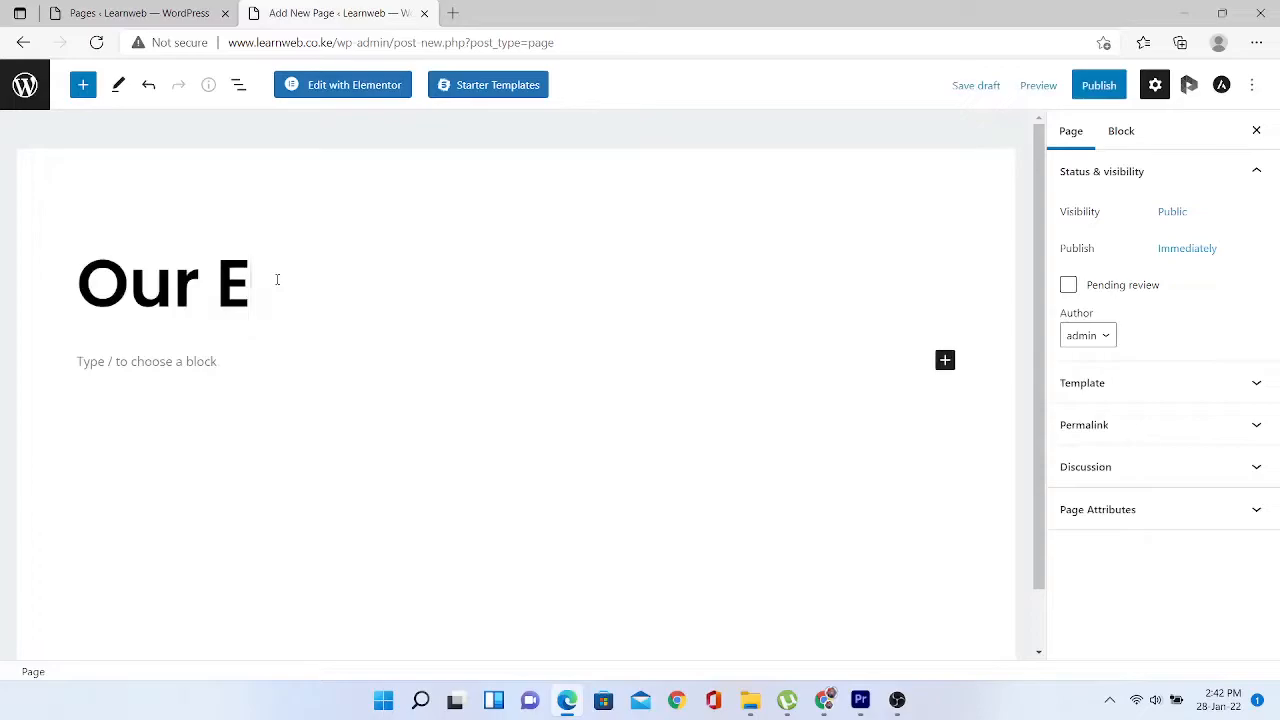
text(vents)
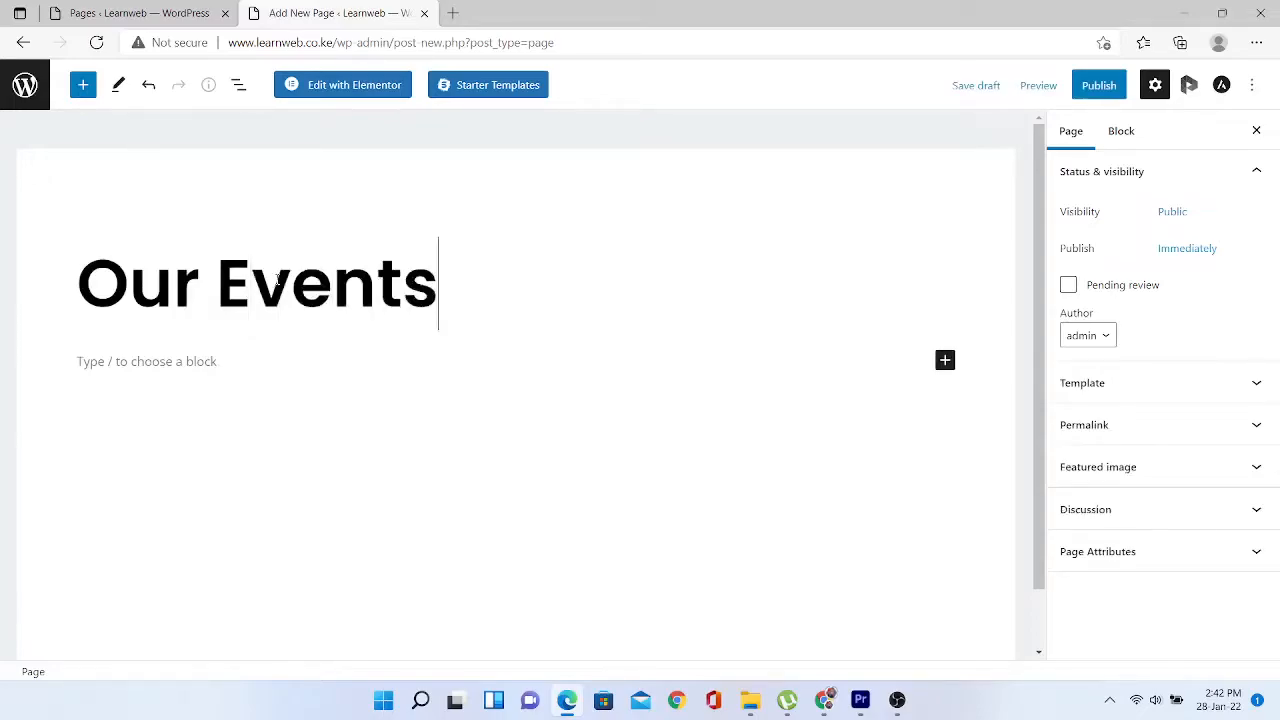
click(343, 85)
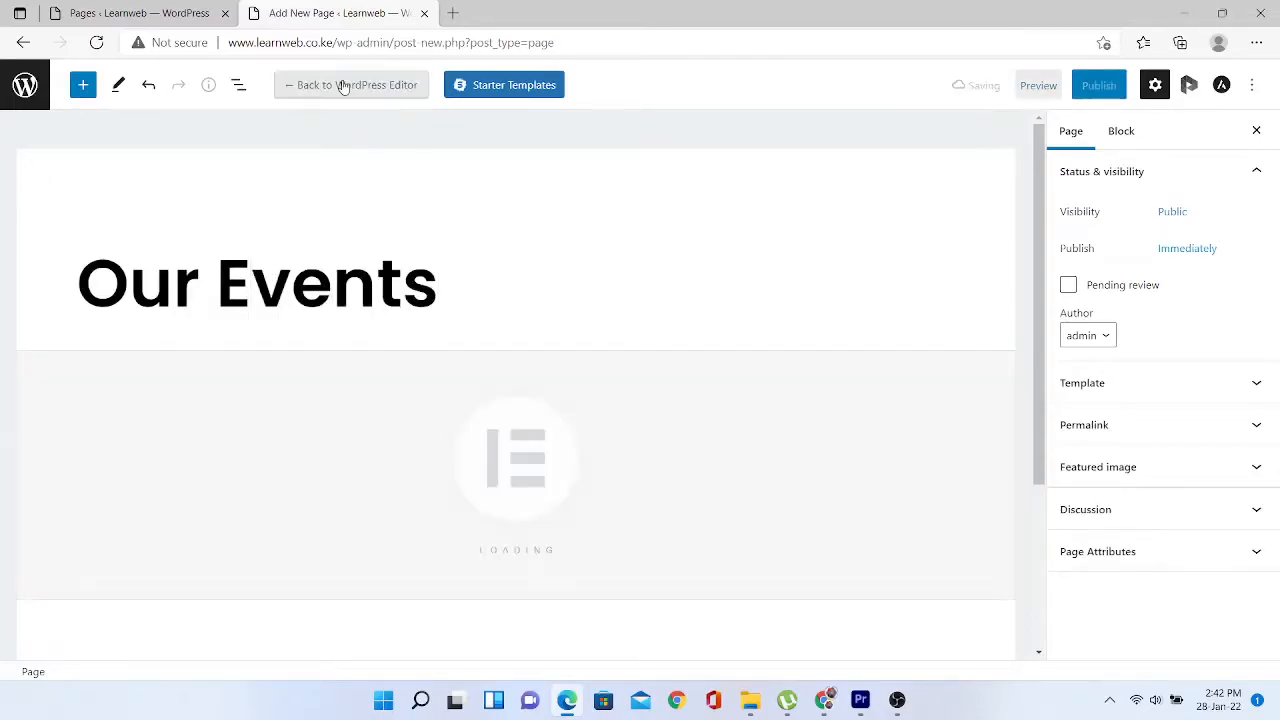
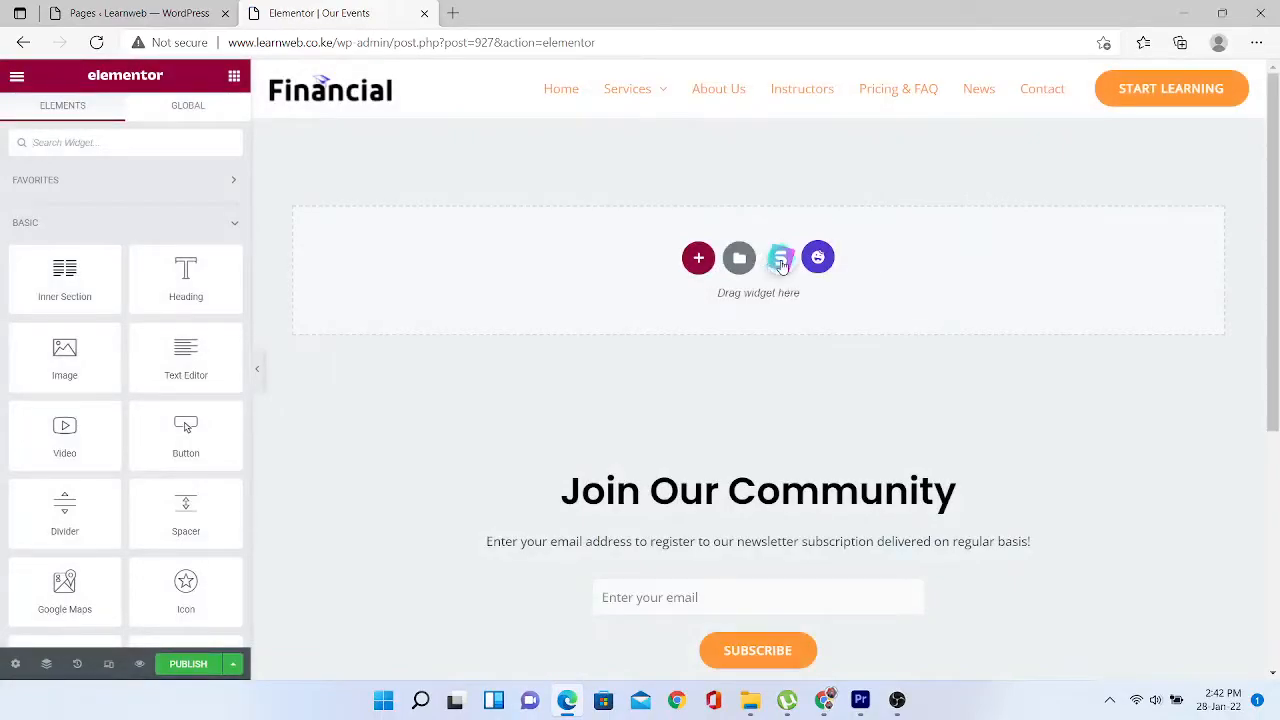
- Open the Elementor template library, clear the 'astra' search and filter to Free templates
click(782, 262)
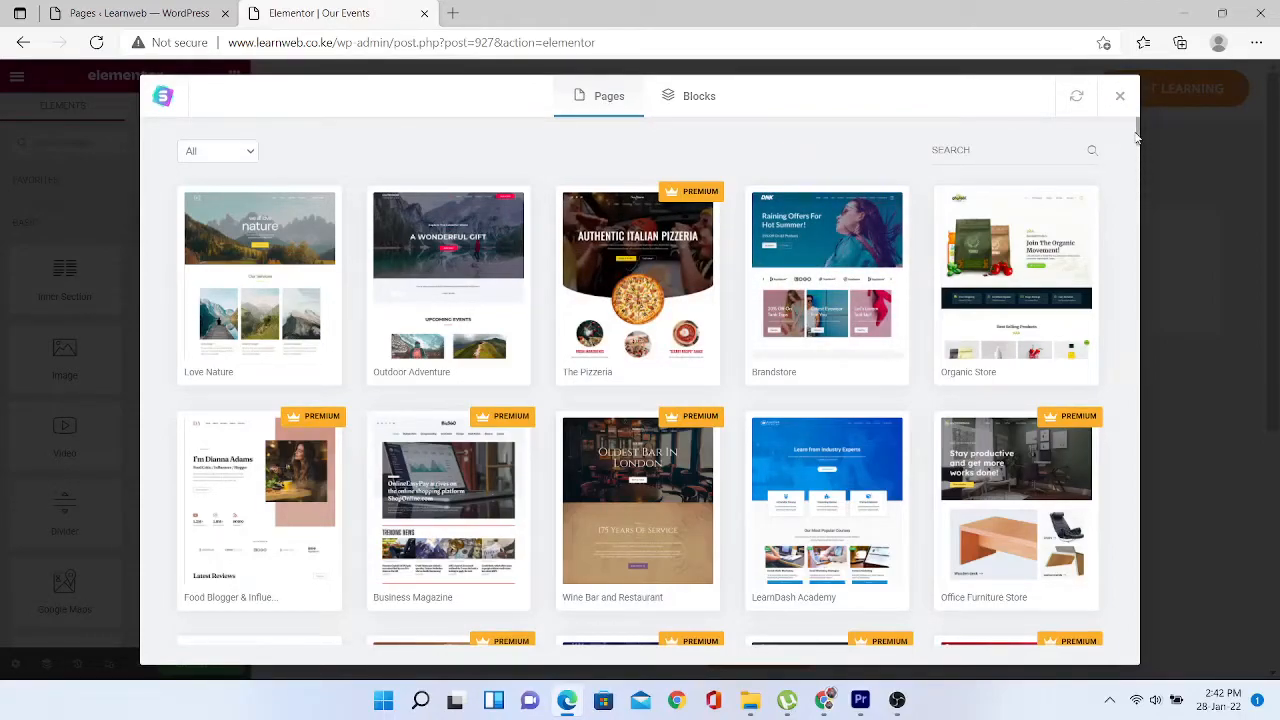
click(1078, 149)
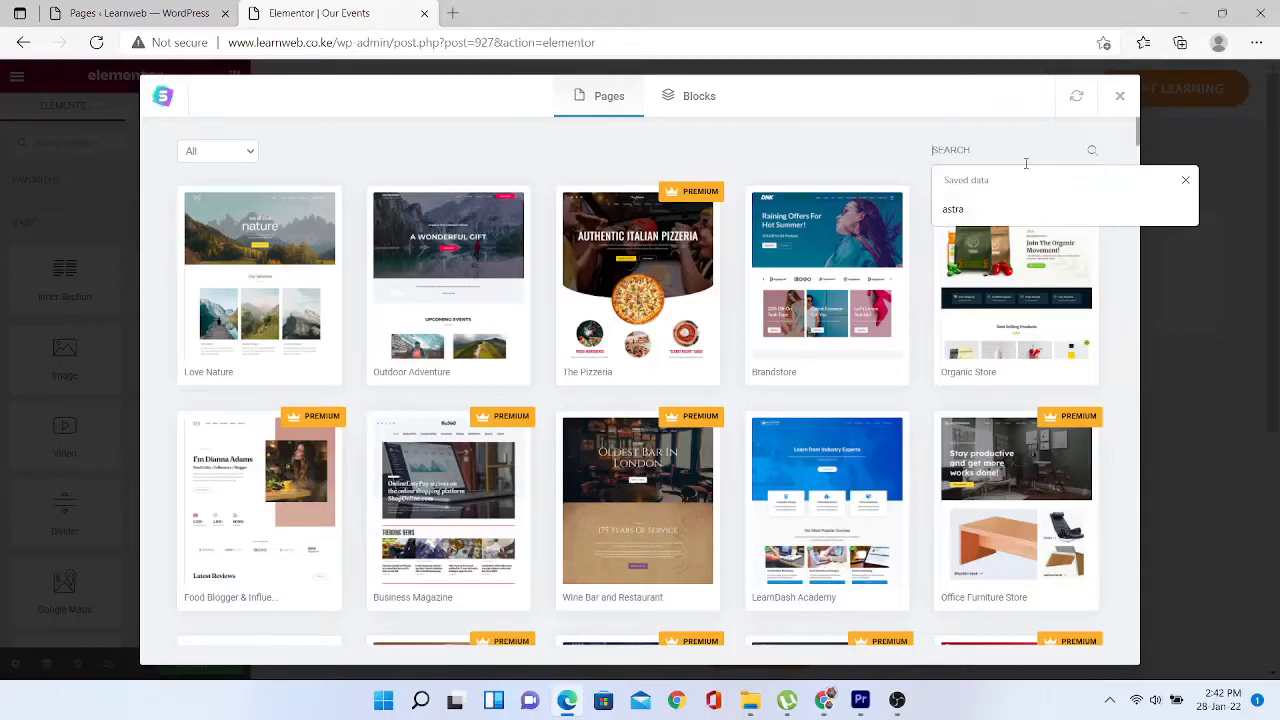
click(974, 211)
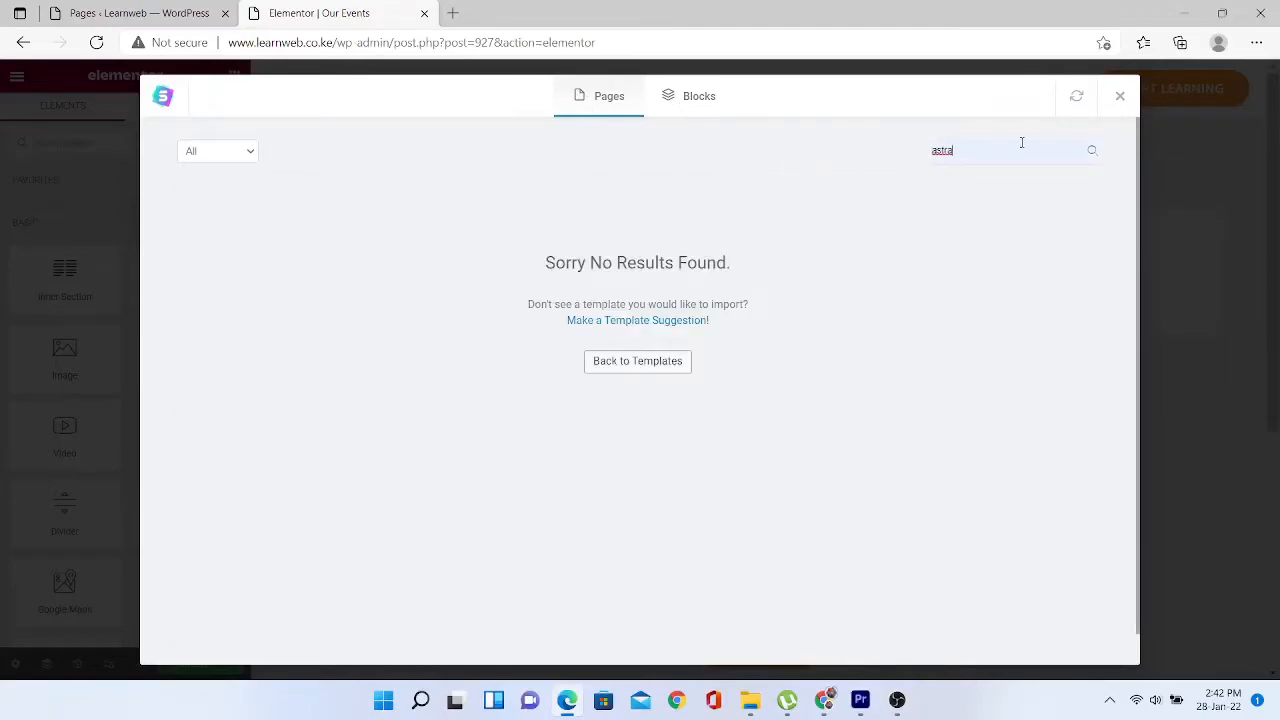
drag(969, 152, 897, 157)
key(BackSpace)
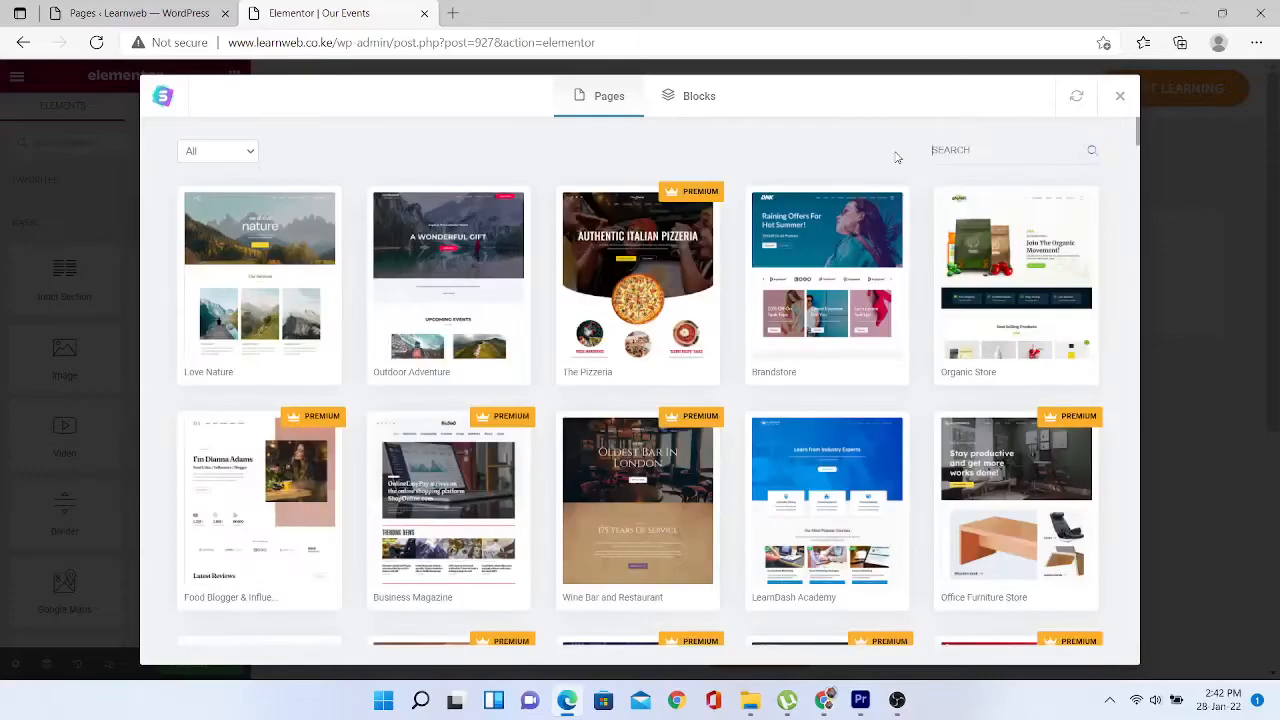
click(249, 150)
click(232, 189)
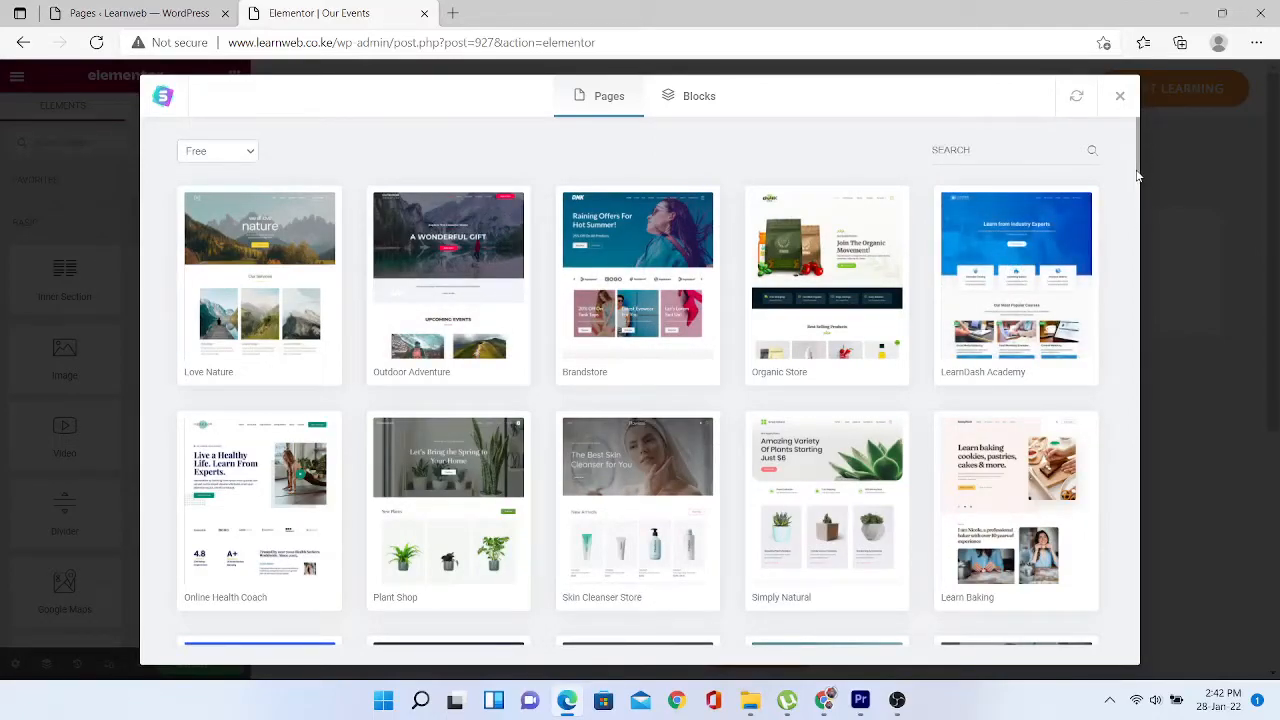
drag(1137, 160, 1149, 649)
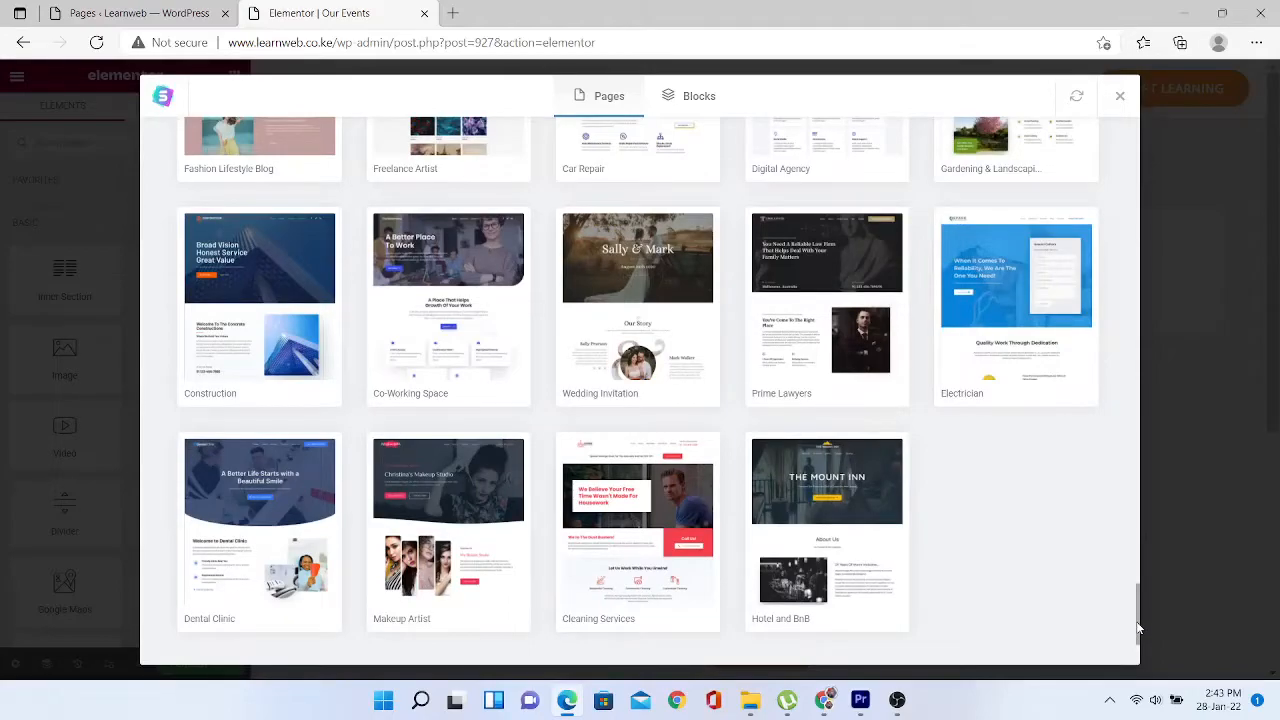
drag(1137, 627, 1137, 583)
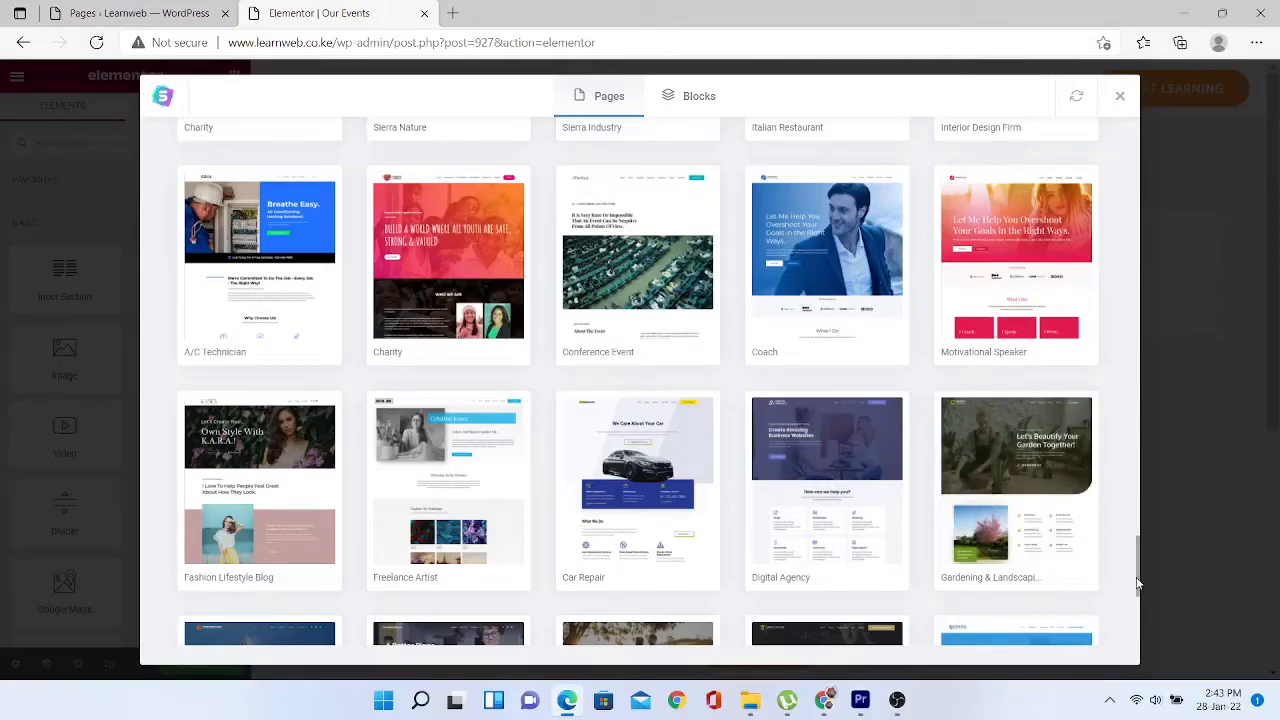
drag(1137, 585, 1111, 109)
- Search the free templates for 'events' after trying 'elear' and 'service'
click(973, 149)
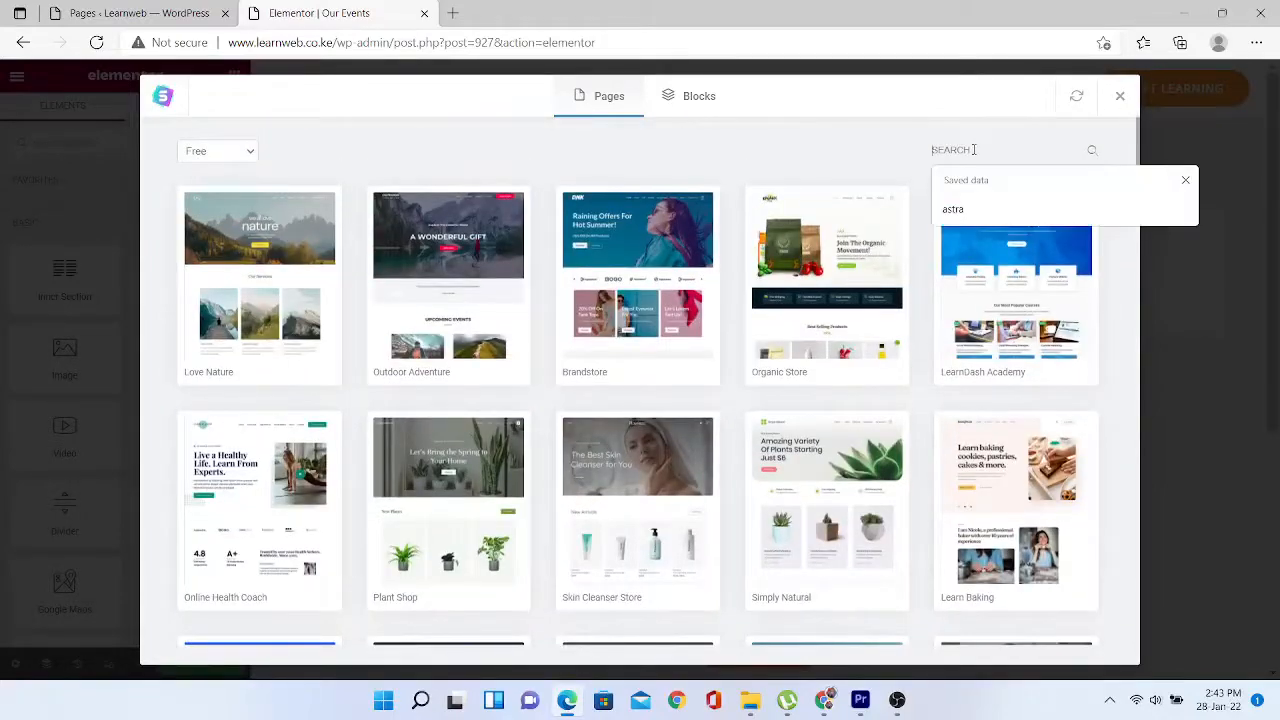
text(elear)
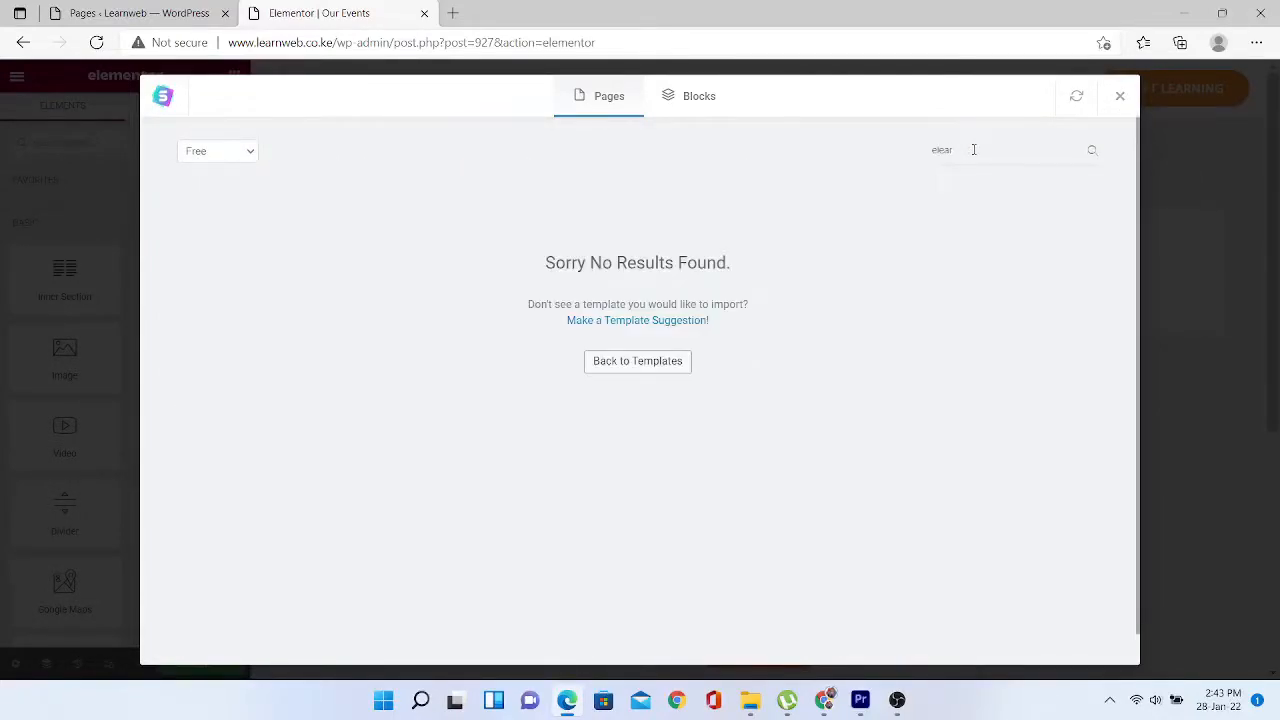
key(BackSpace)
key(BackSpace)
key(BackSpace)
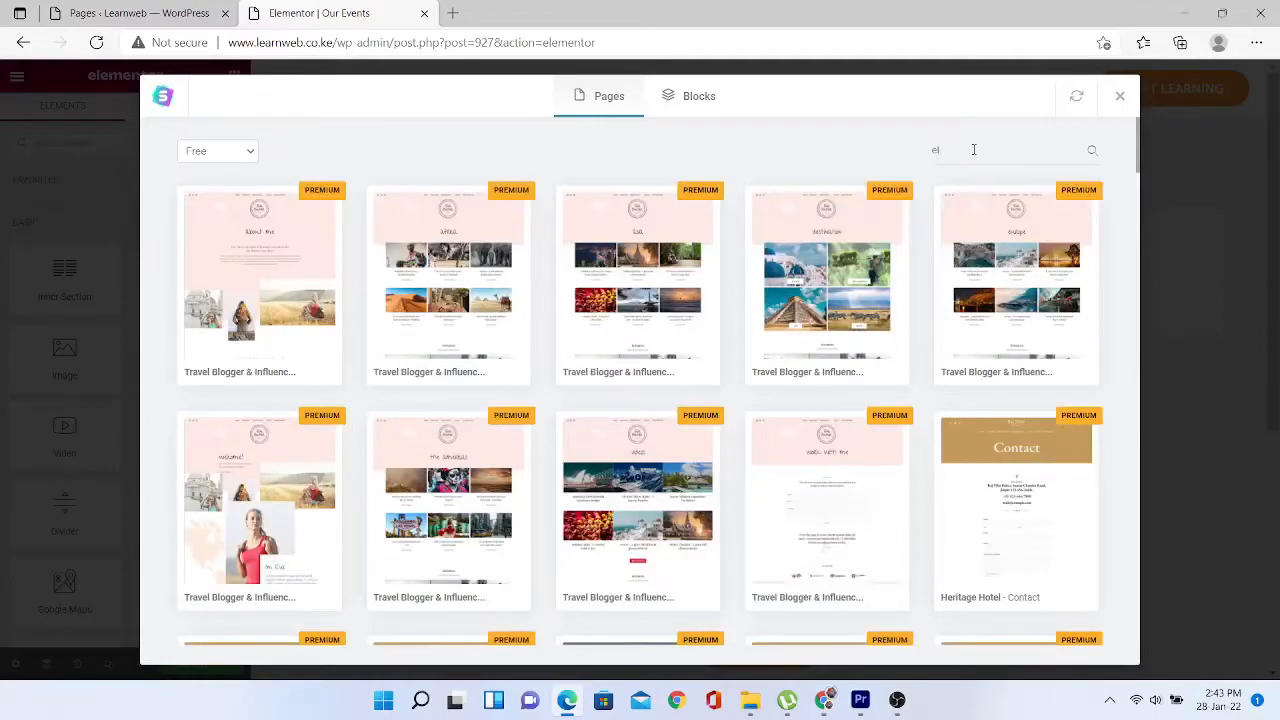
key(BackSpace)
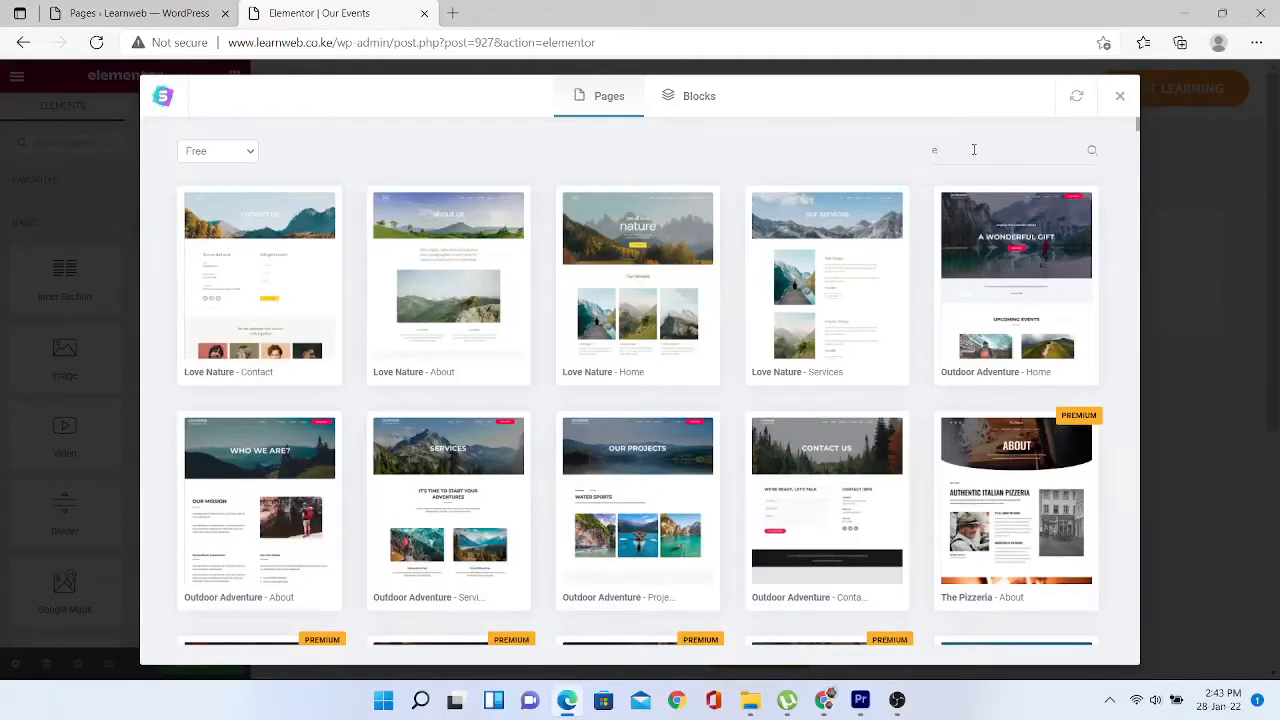
key(BackSpace)
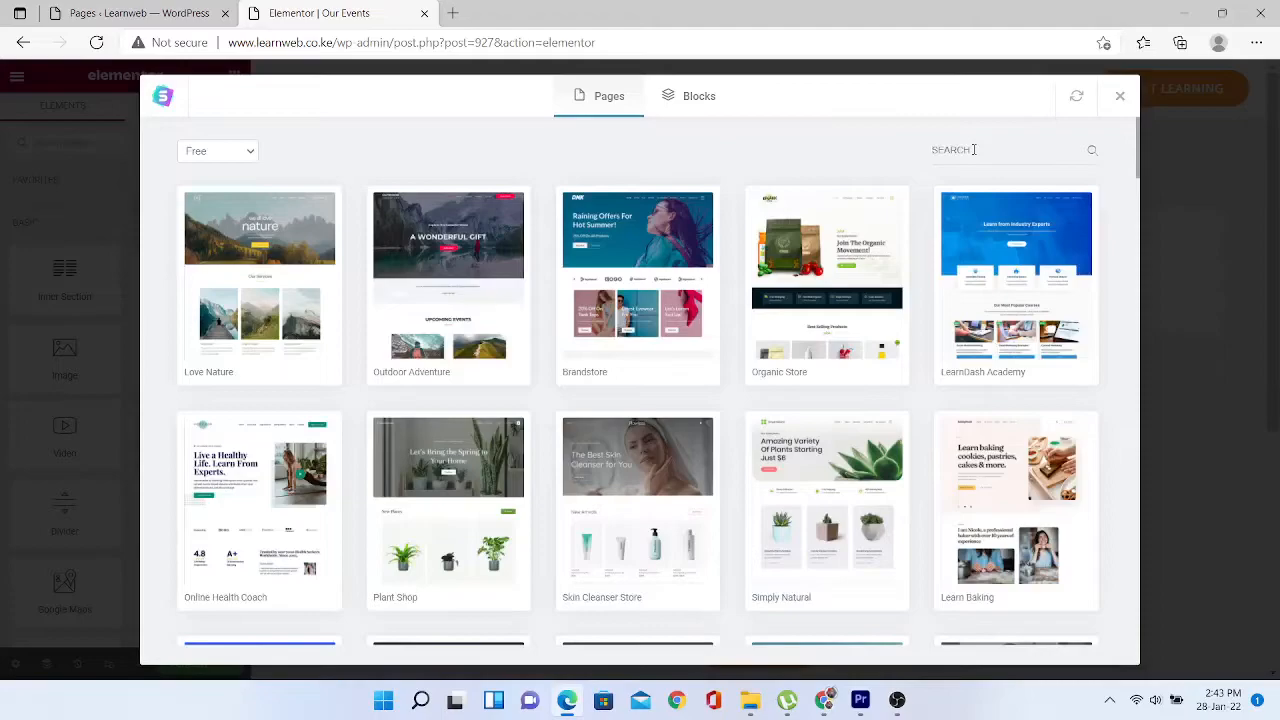
text(ser)
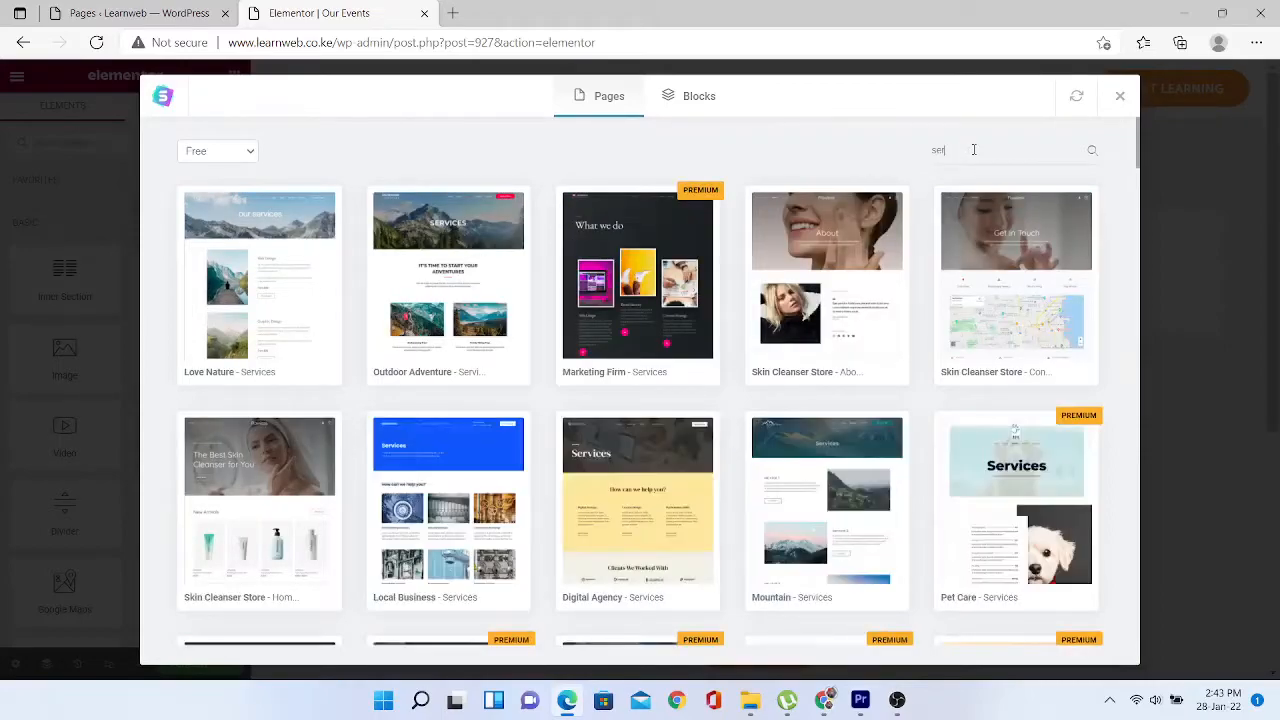
text(vice)
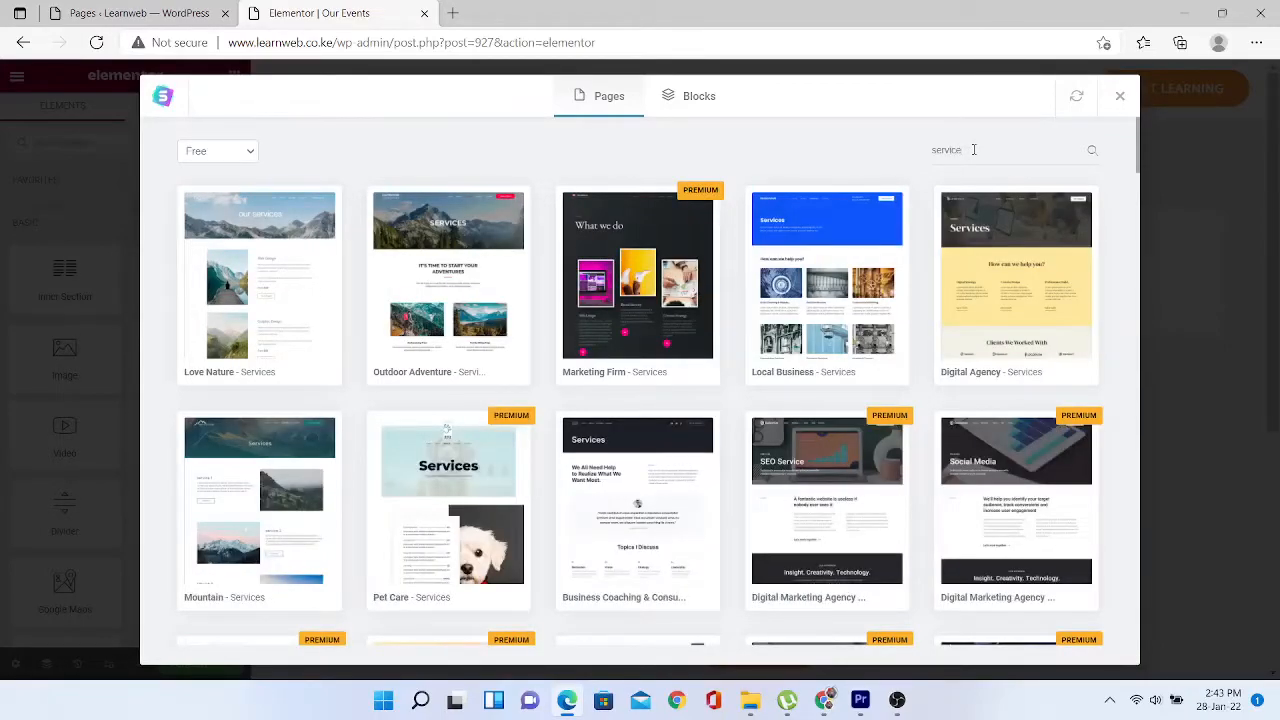
key(BackSpace)
key(BackSpace)
key(BackSpace)
key(BackSpace)
key(BackSpace)
key(BackSpace)
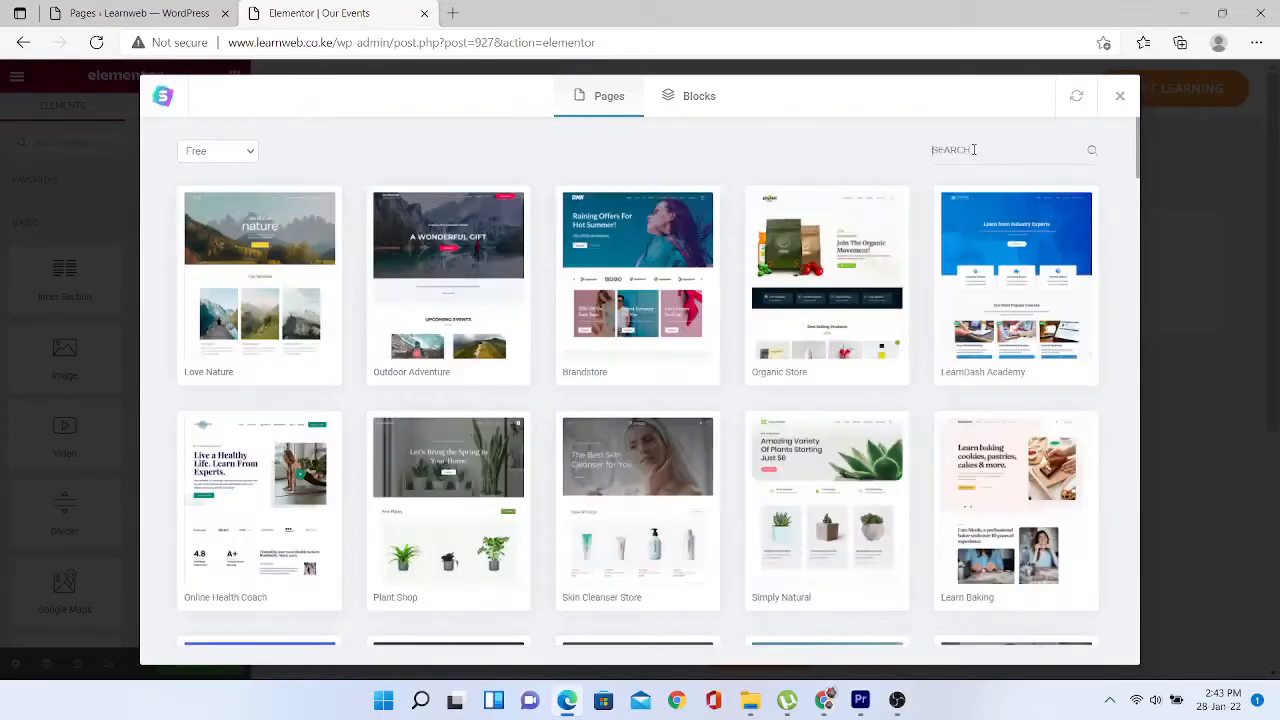
text(events)
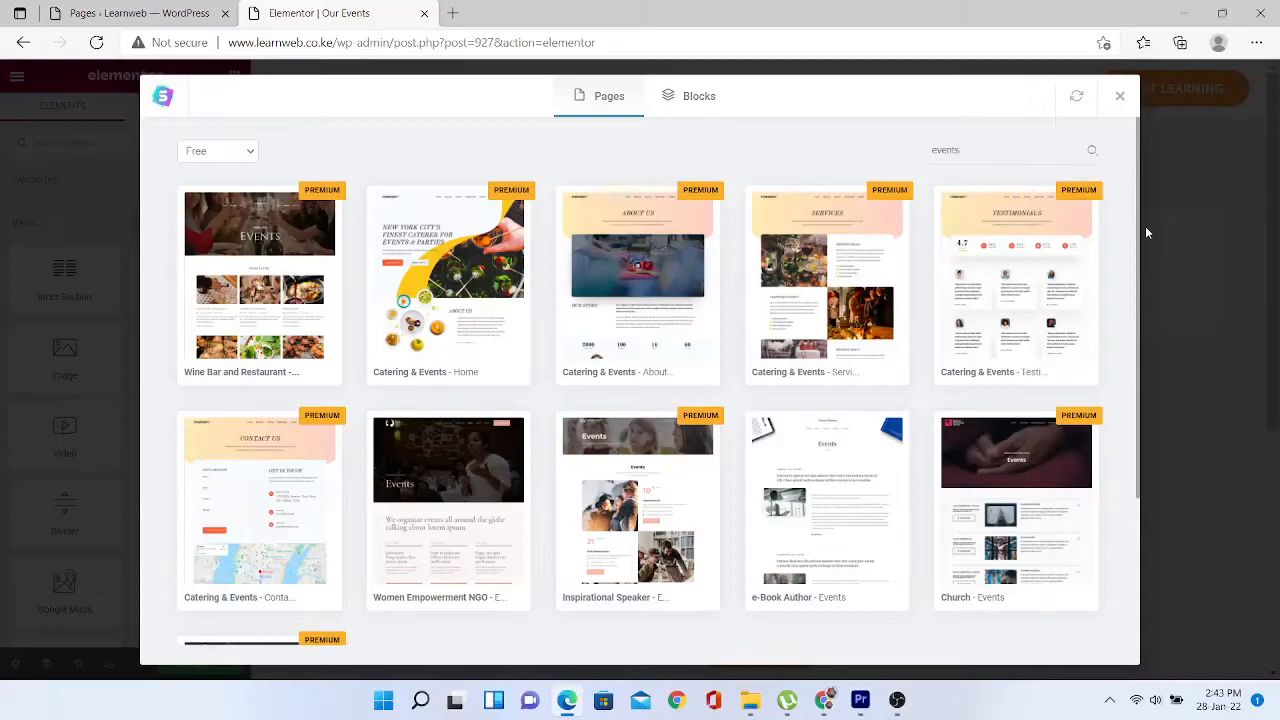
- Import the Women Empowerment NGO – Events template into the Our Events page
click(421, 540)
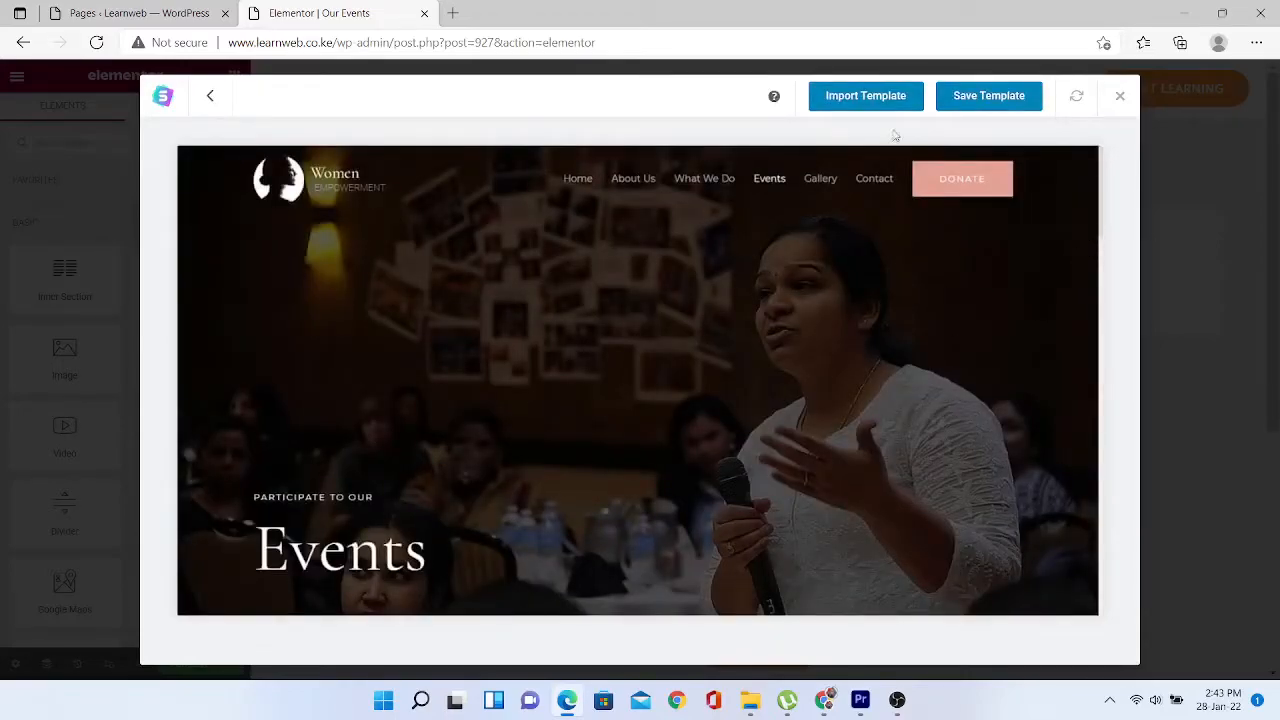
click(875, 95)
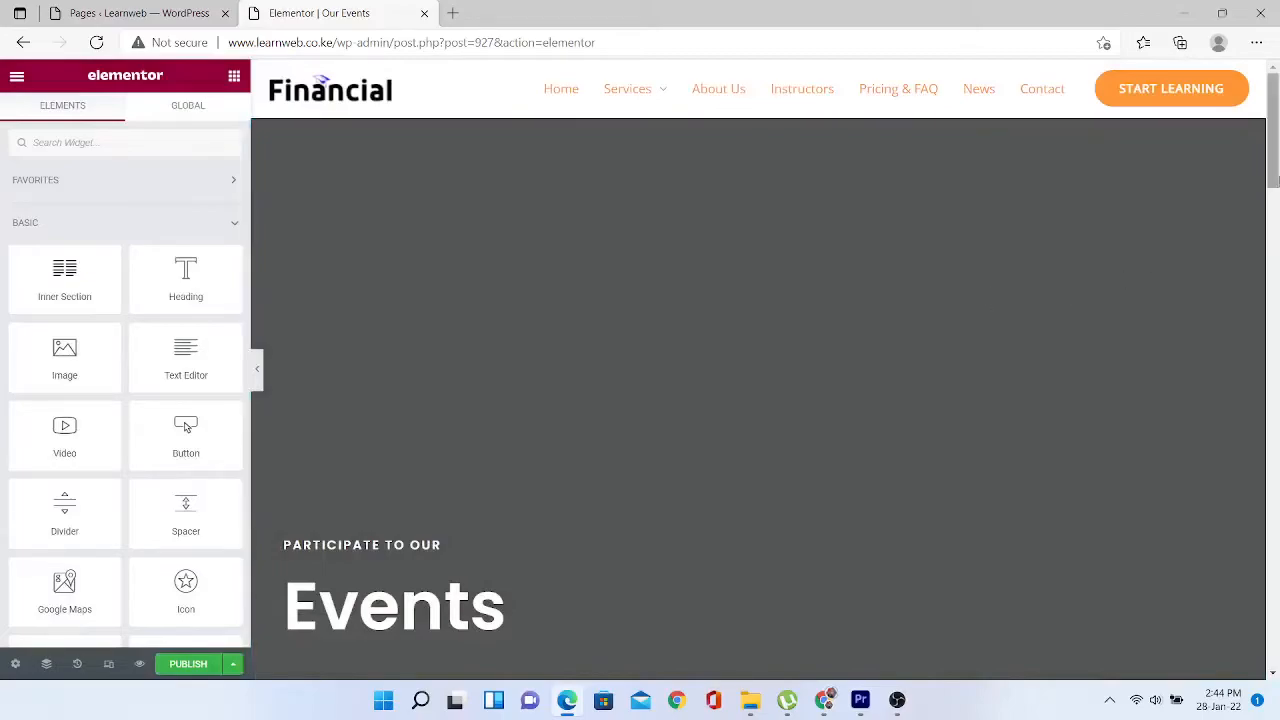
drag(1270, 95, 1278, 28)
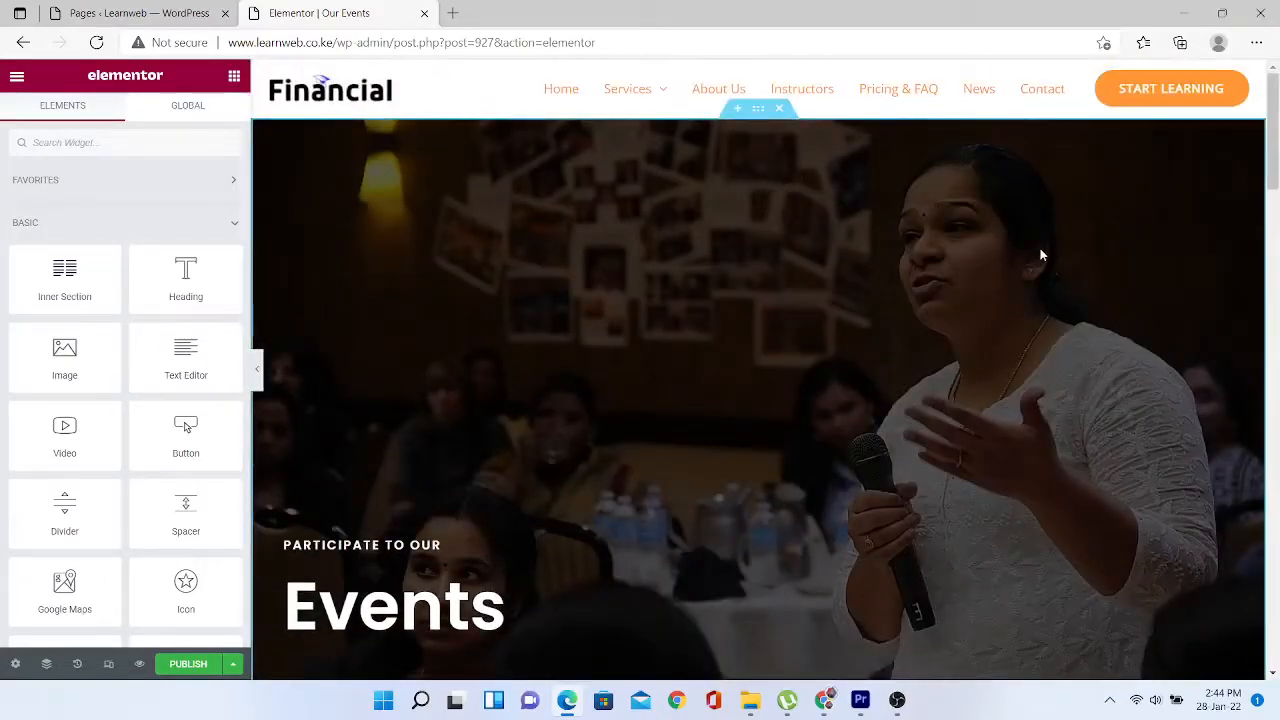
- Set the hero section background to the free ticket-roll photo found by searching 'events'
click(758, 108)
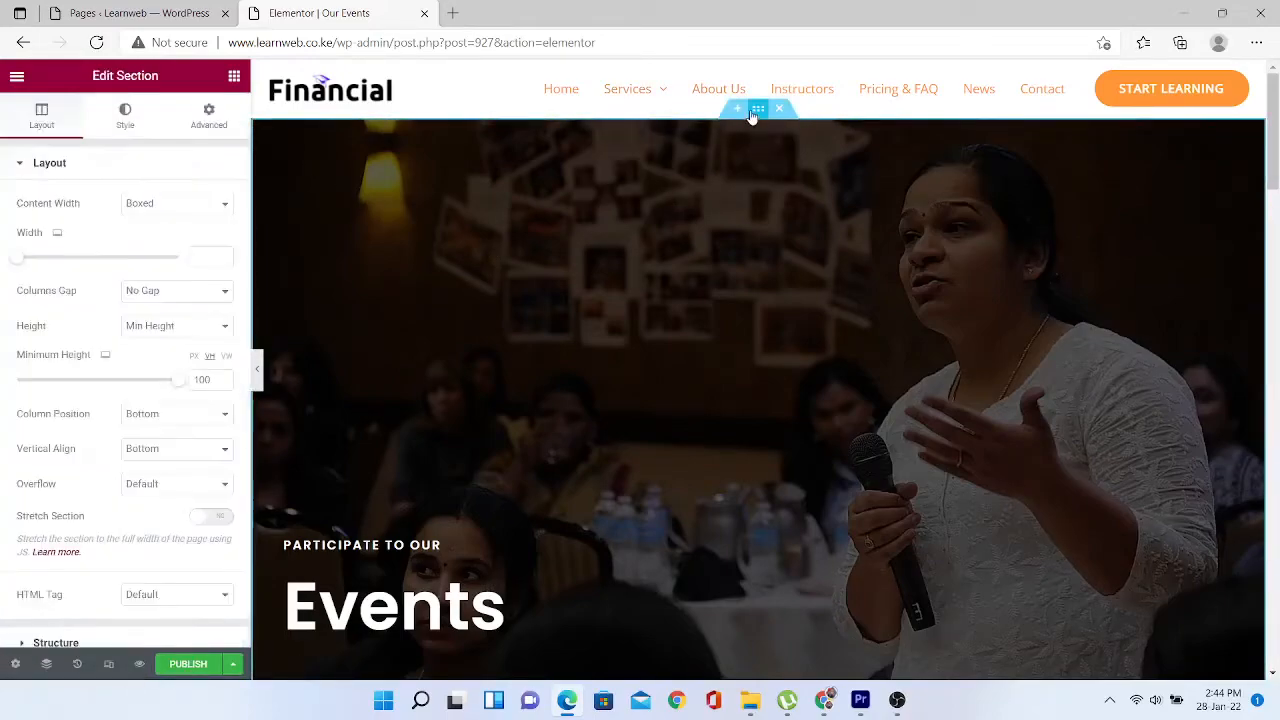
click(126, 118)
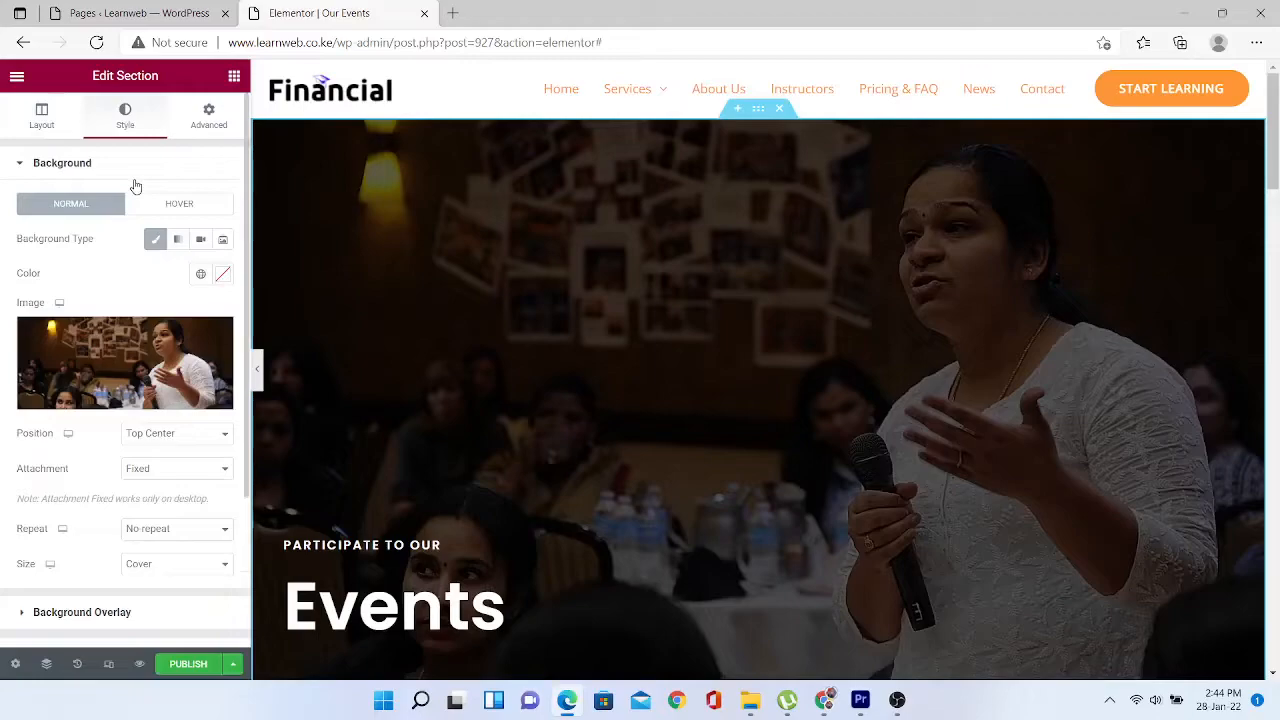
click(178, 355)
click(412, 140)
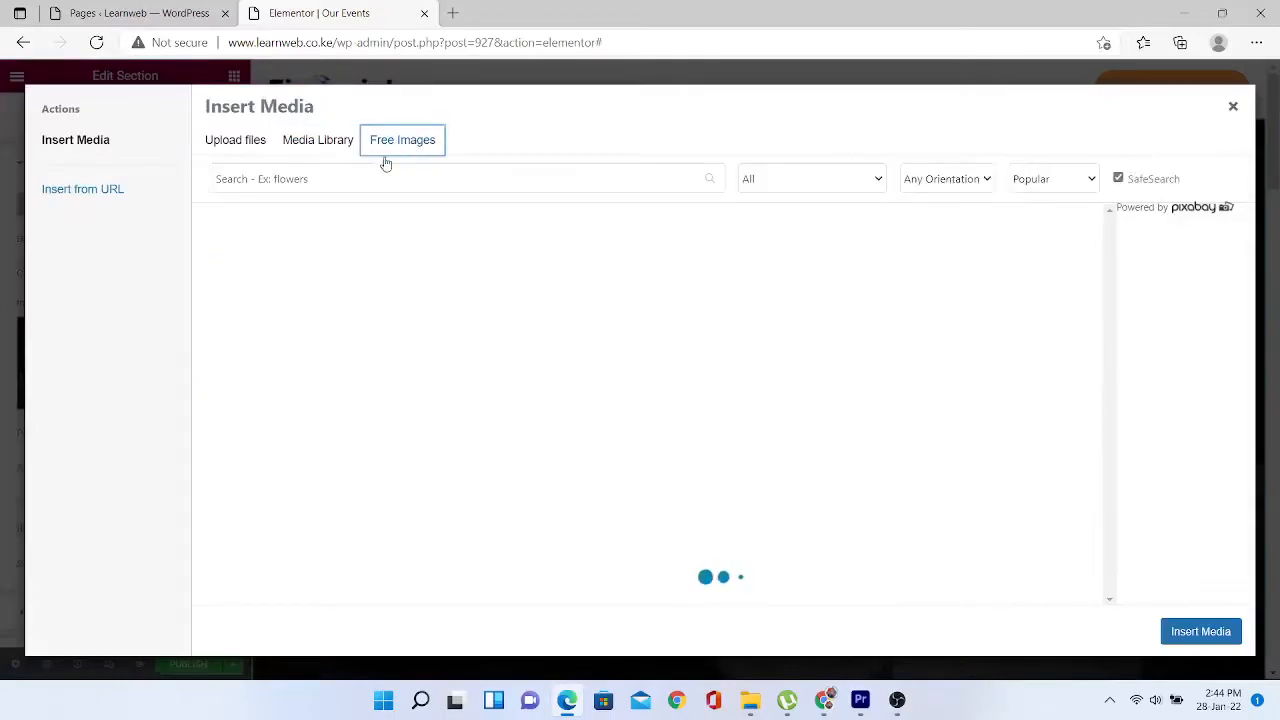
click(352, 172)
text(es)
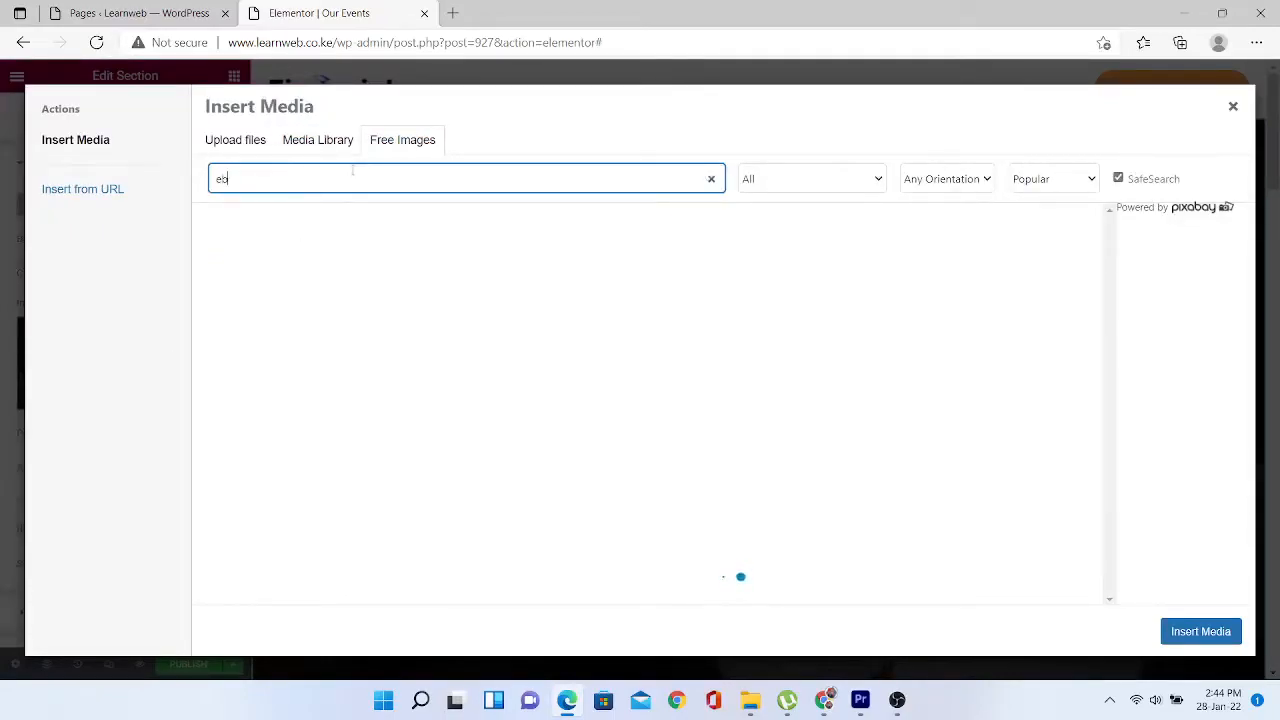
text(vents)
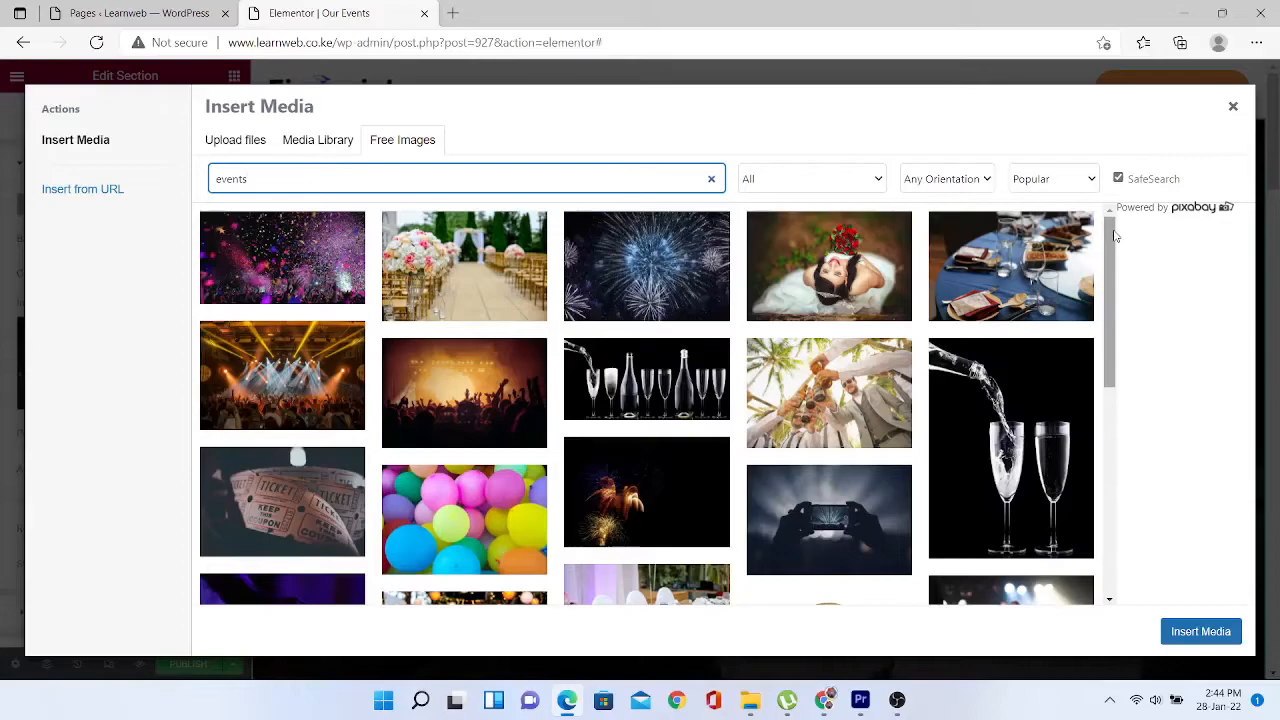
mouse_move(1028, 270)
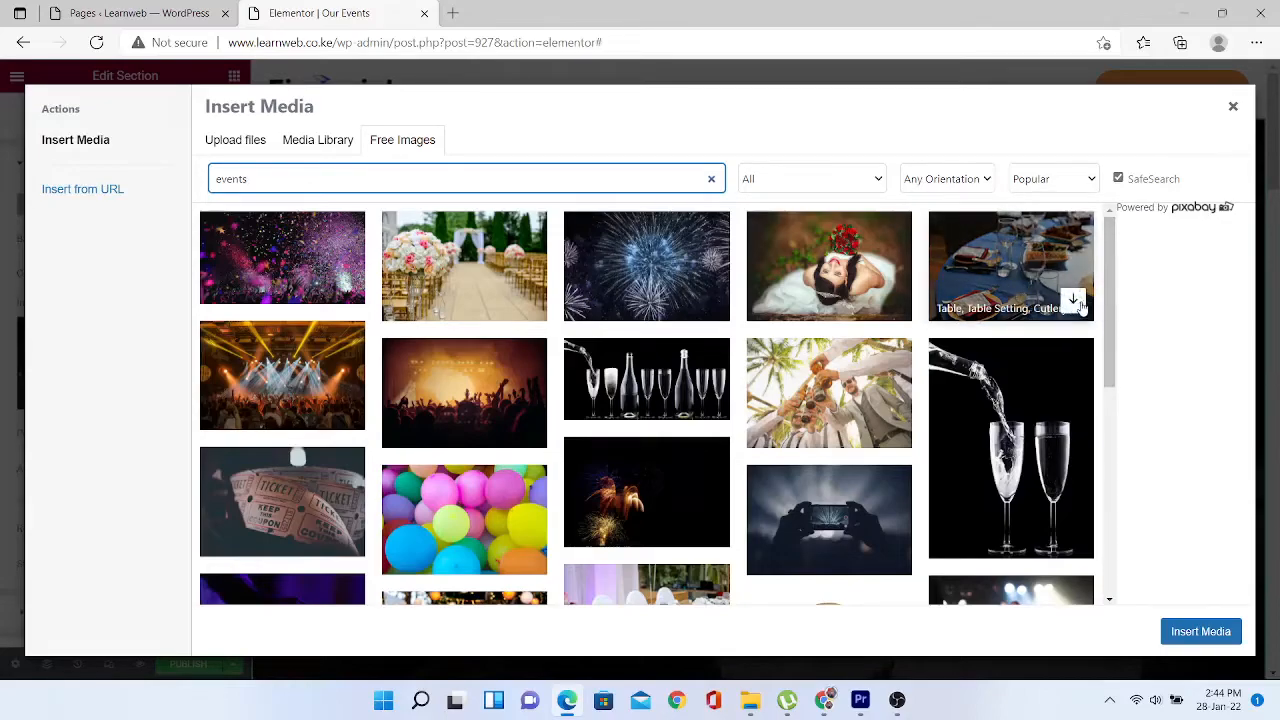
click(1076, 302)
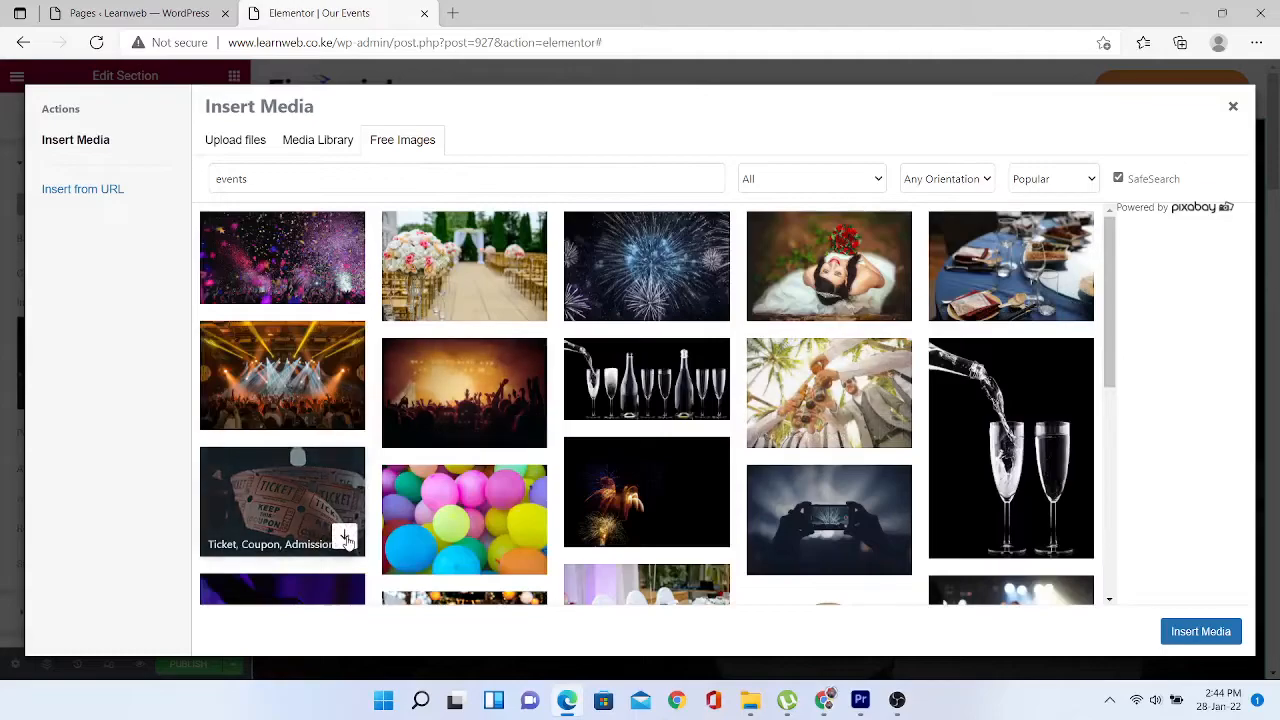
click(344, 539)
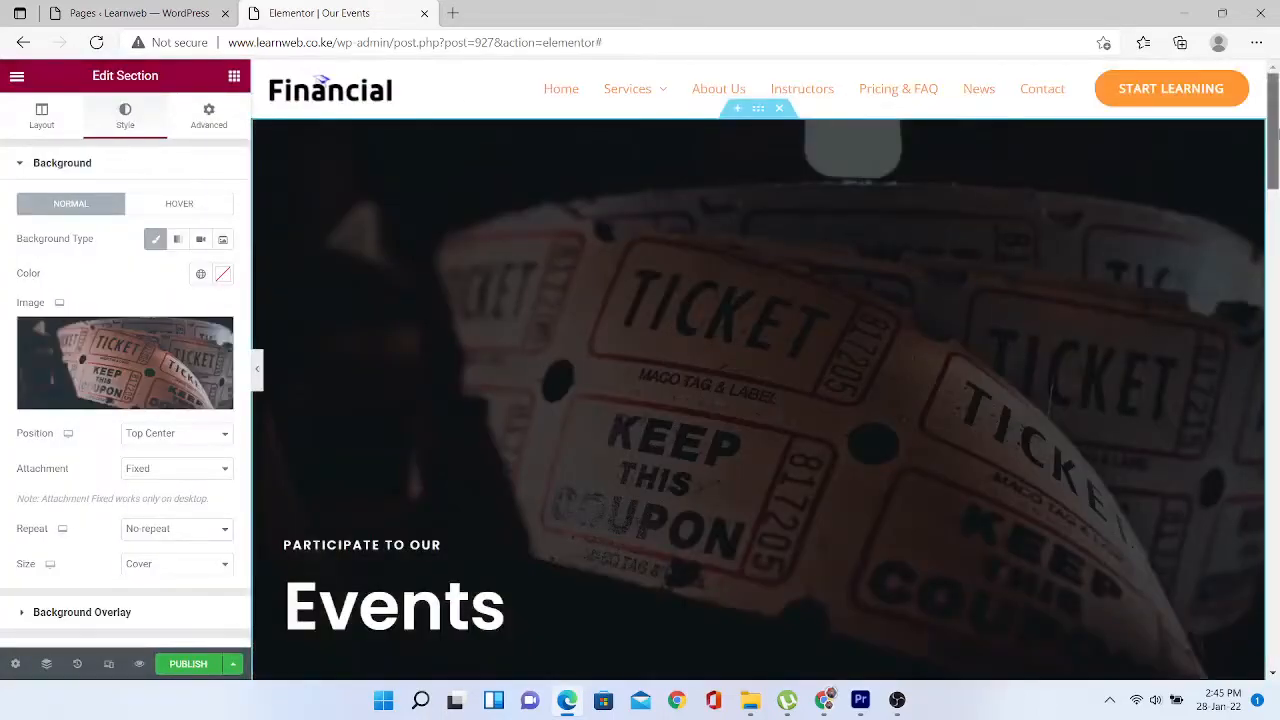
drag(1276, 133, 1275, 247)
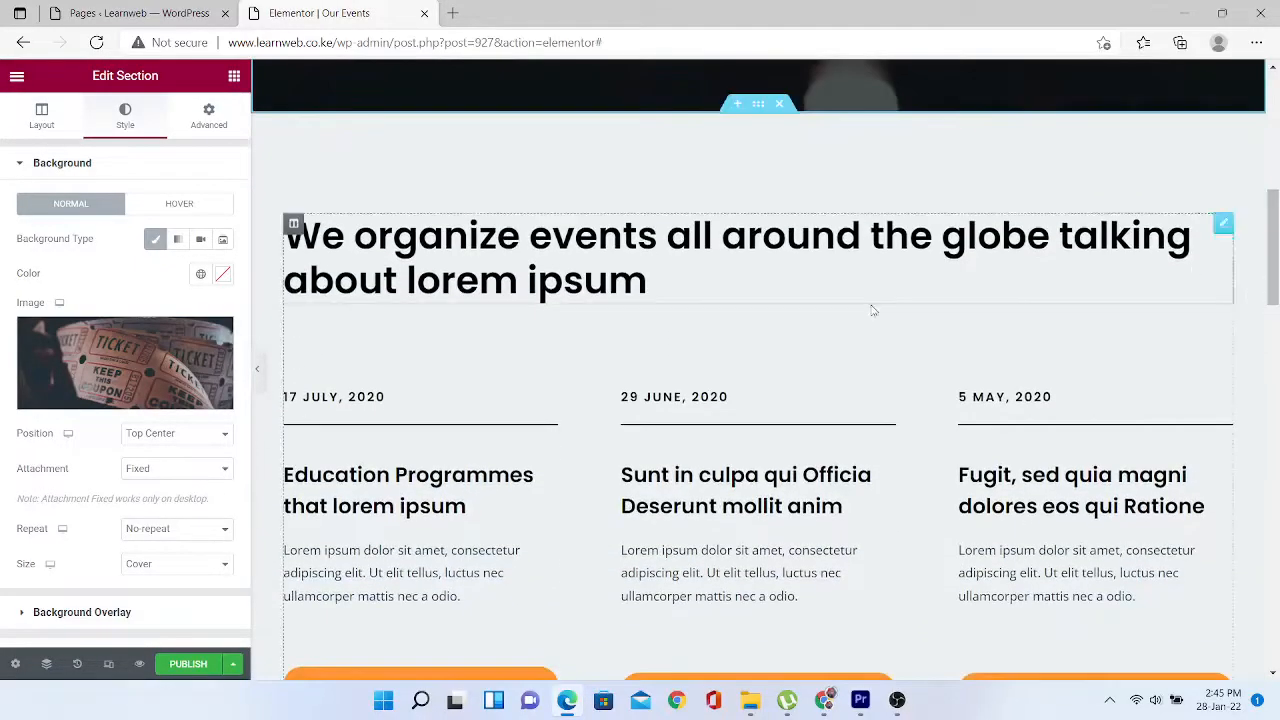
- Relabel the first event card's Read More button to 'Contact Us'
click(590, 265)
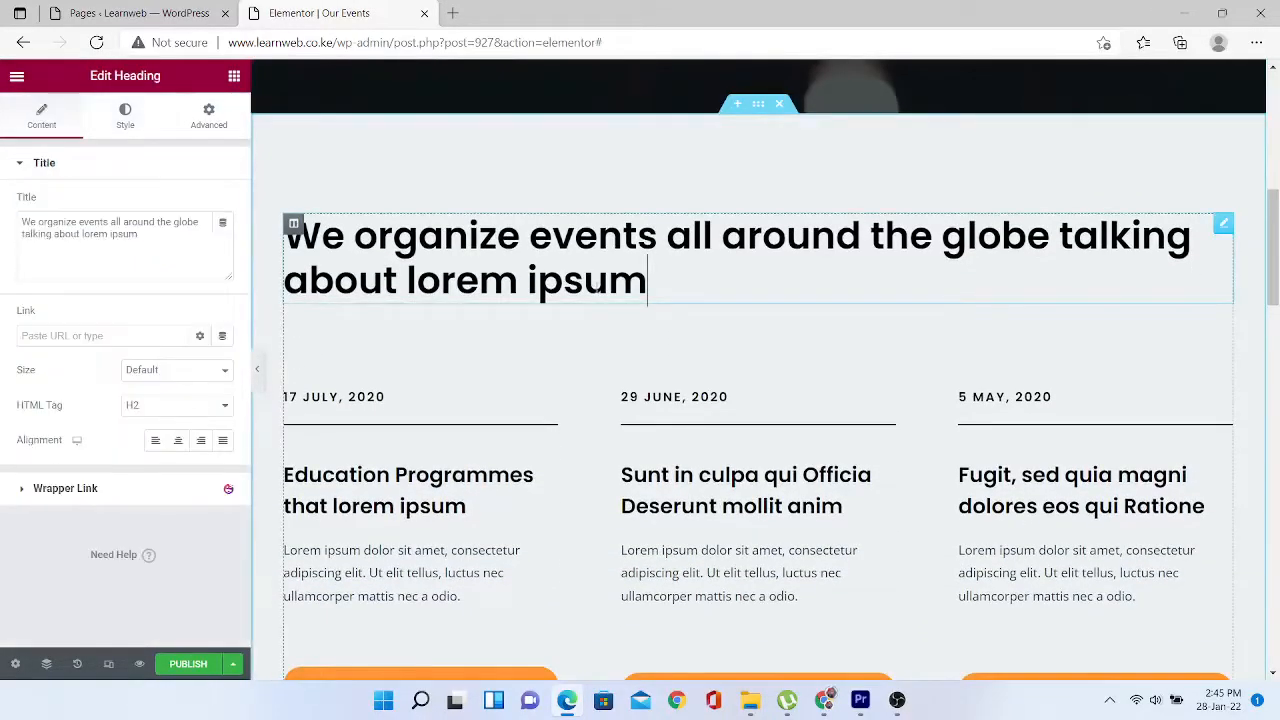
click(462, 500)
click(403, 402)
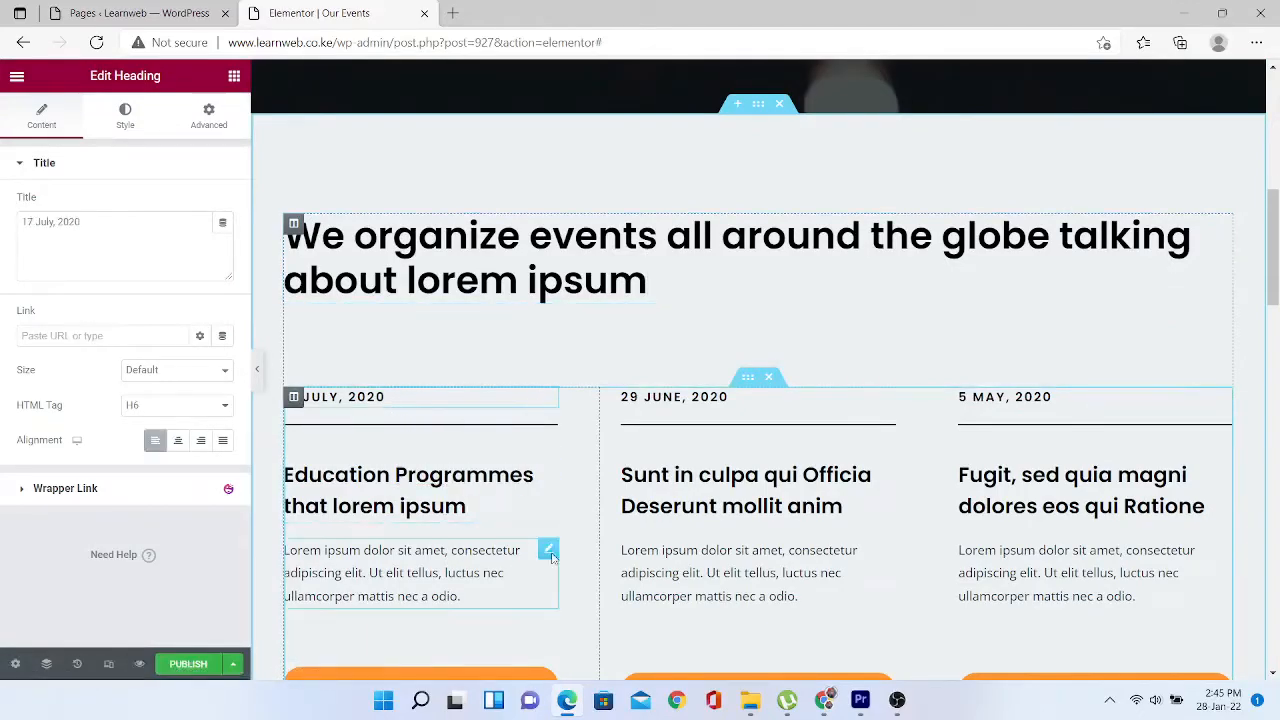
drag(1276, 206, 1276, 264)
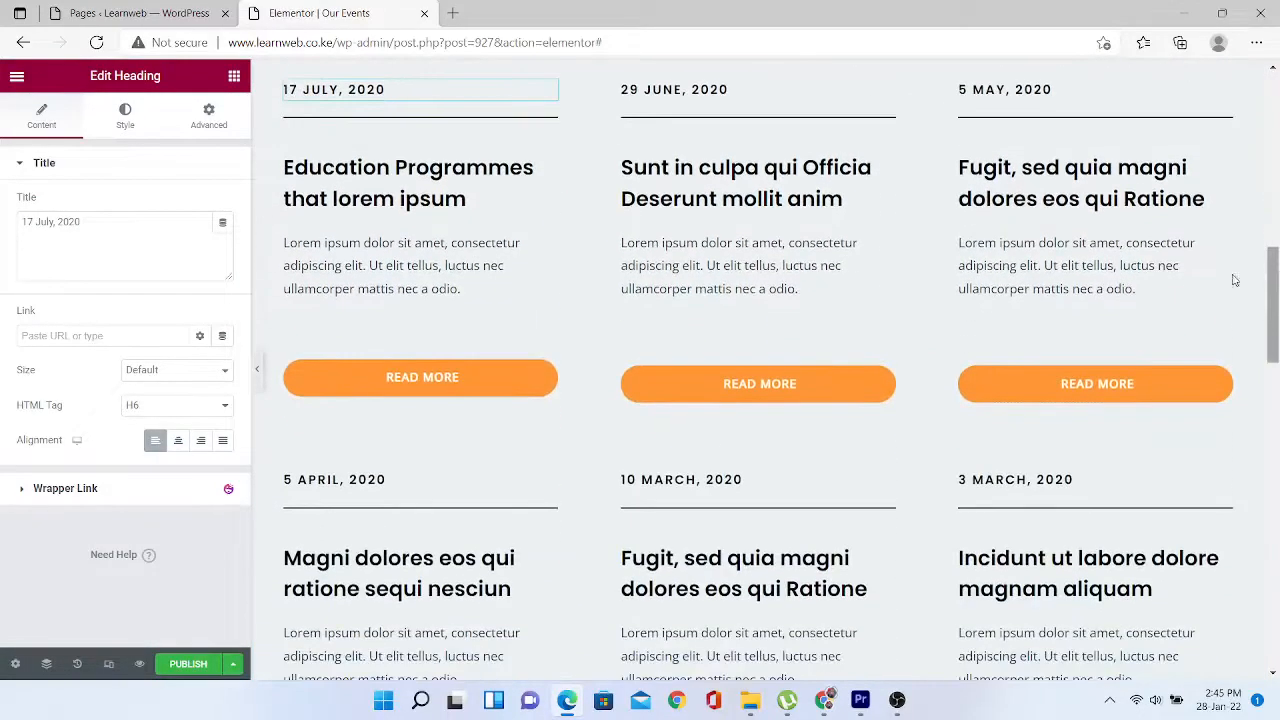
click(497, 383)
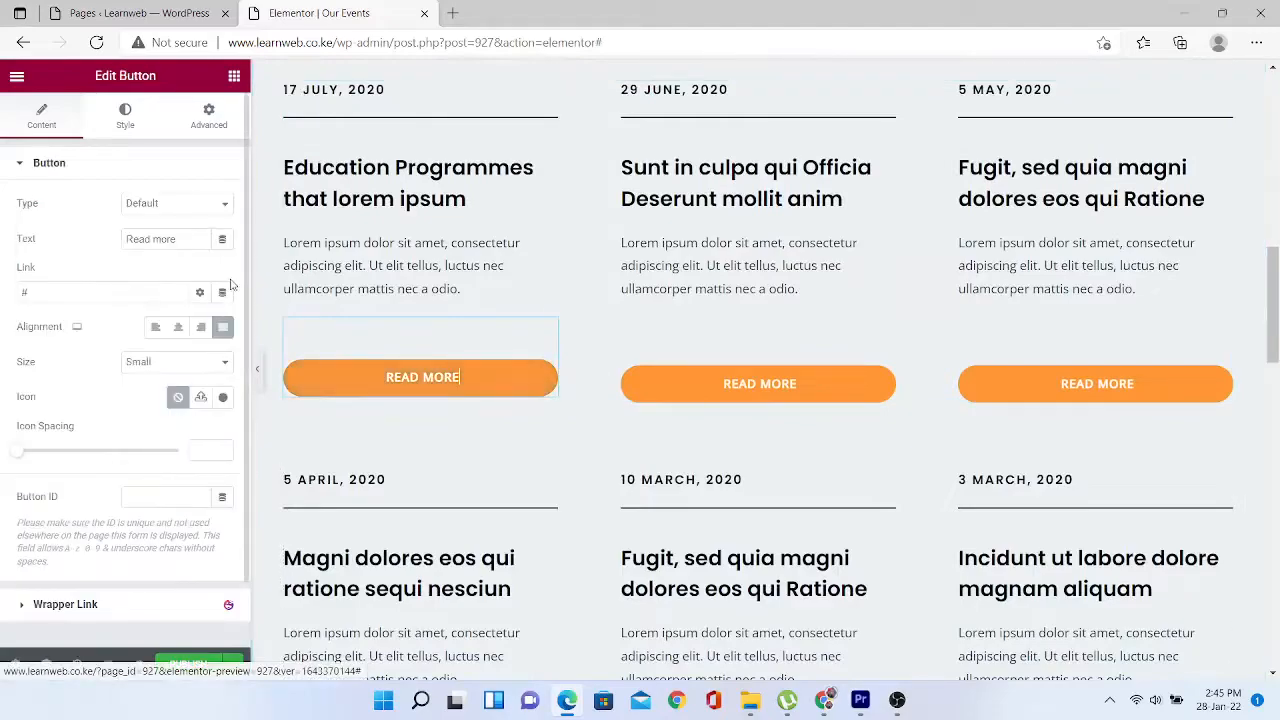
drag(180, 239, 105, 243)
text(C)
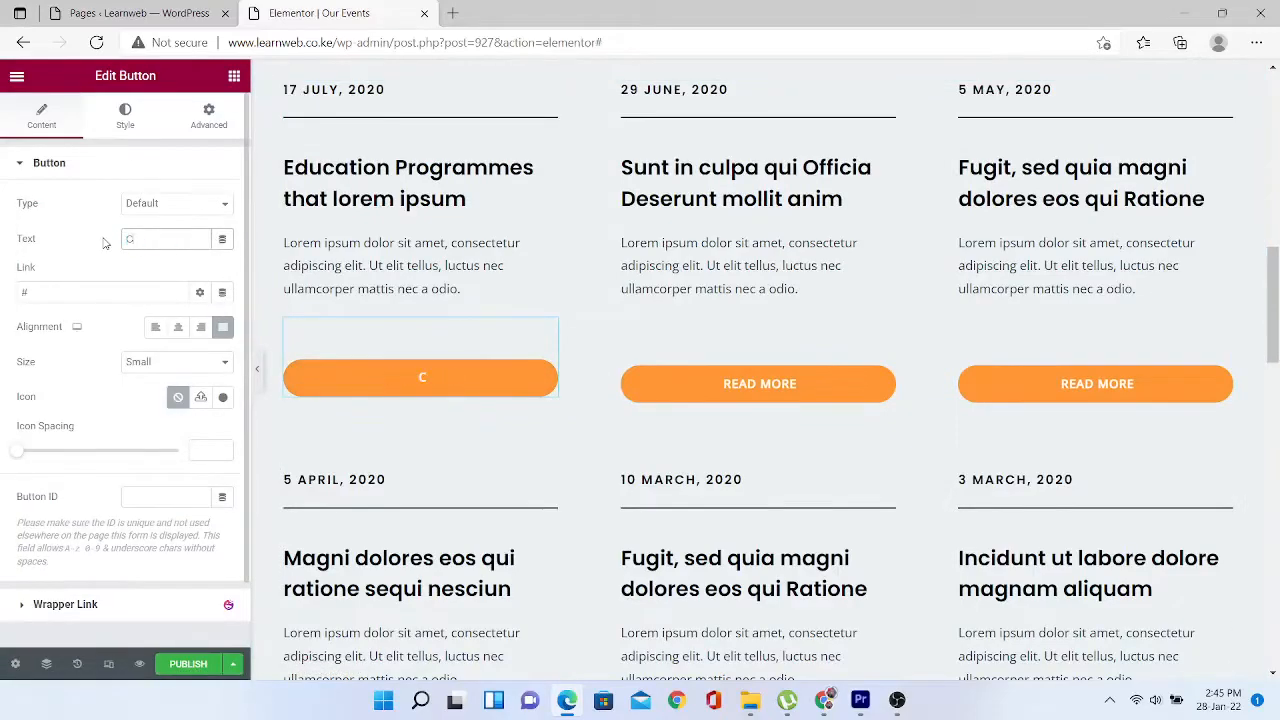
text(ontact Us)
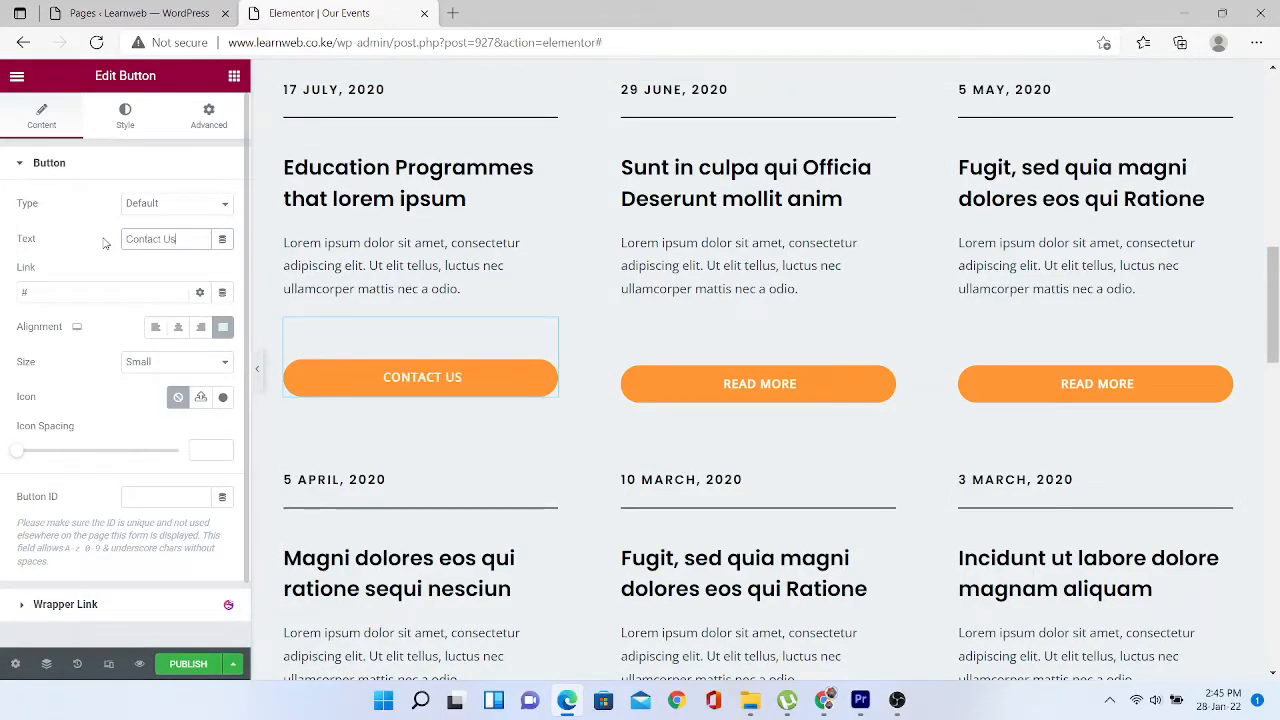
- Link the button to the Contact page, publish the page and view it live
click(87, 293)
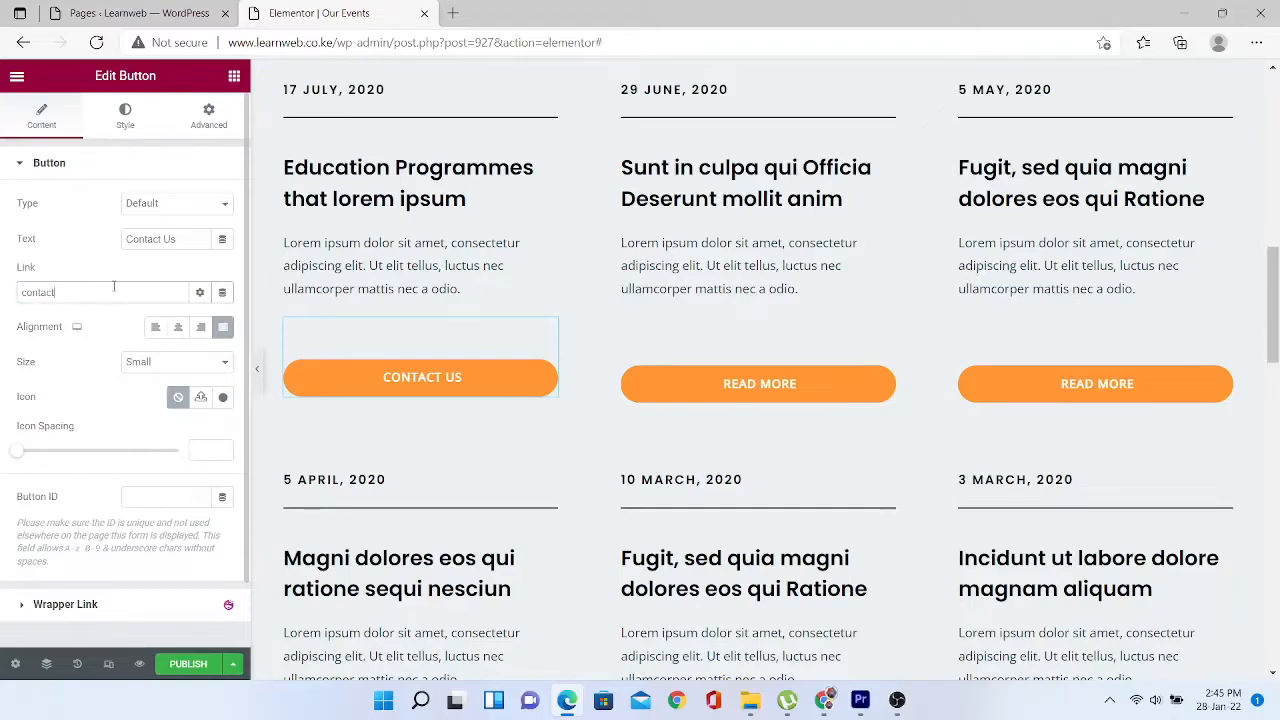
text(contact)
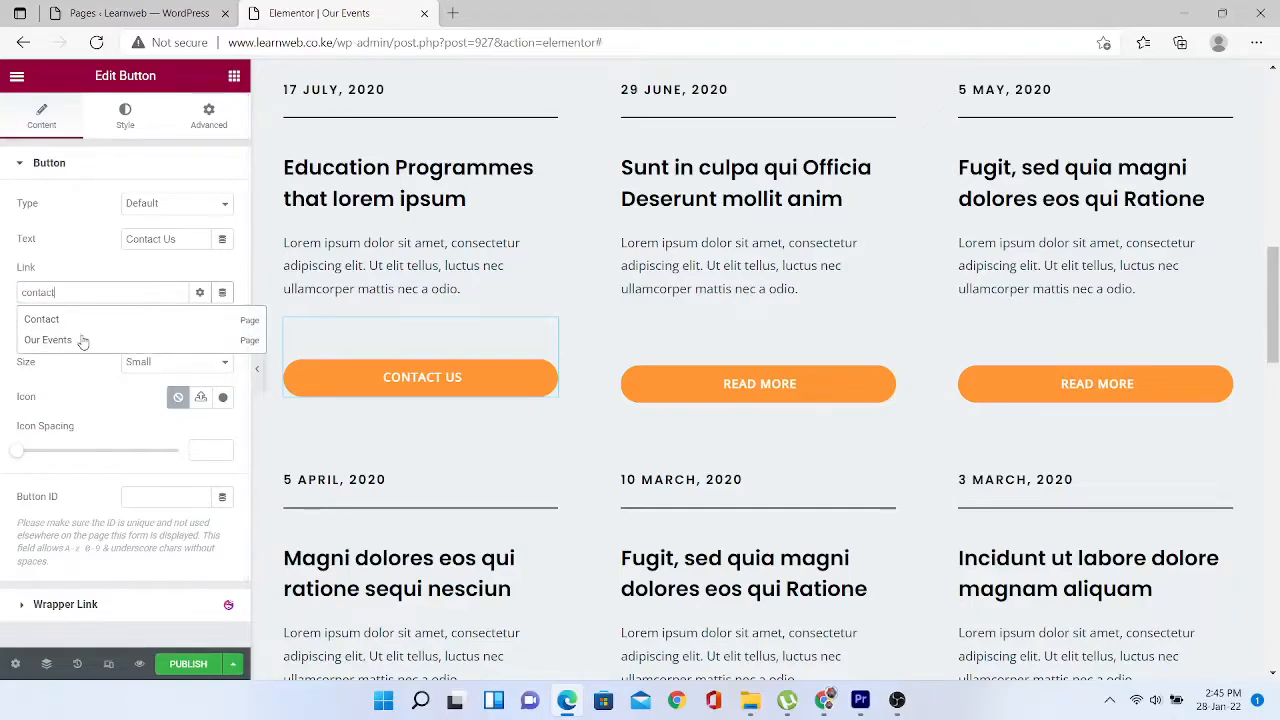
click(52, 320)
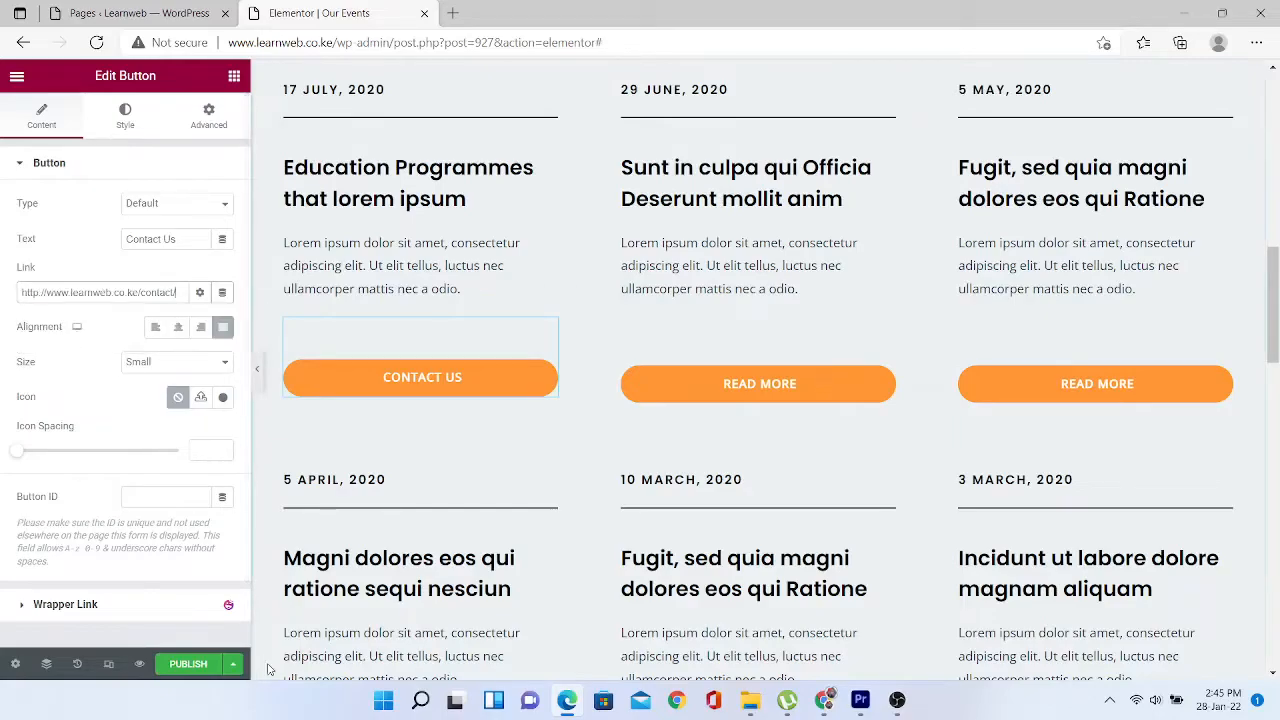
click(185, 666)
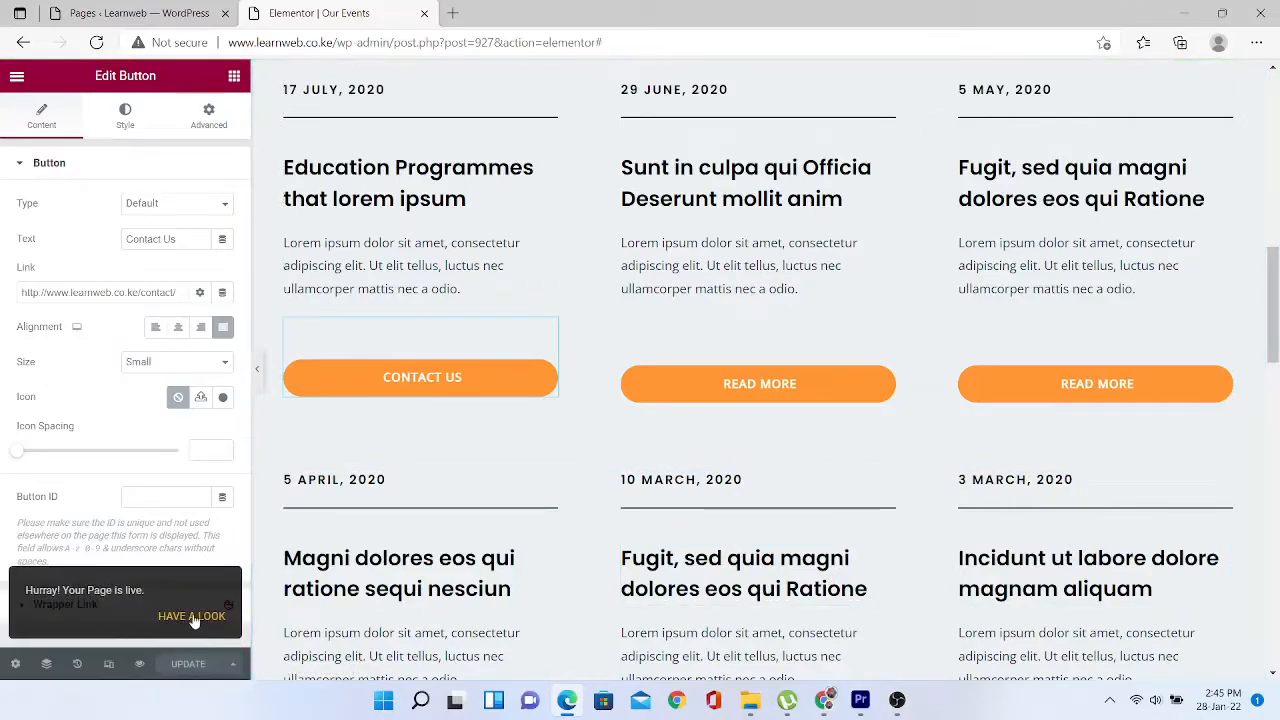
click(192, 616)
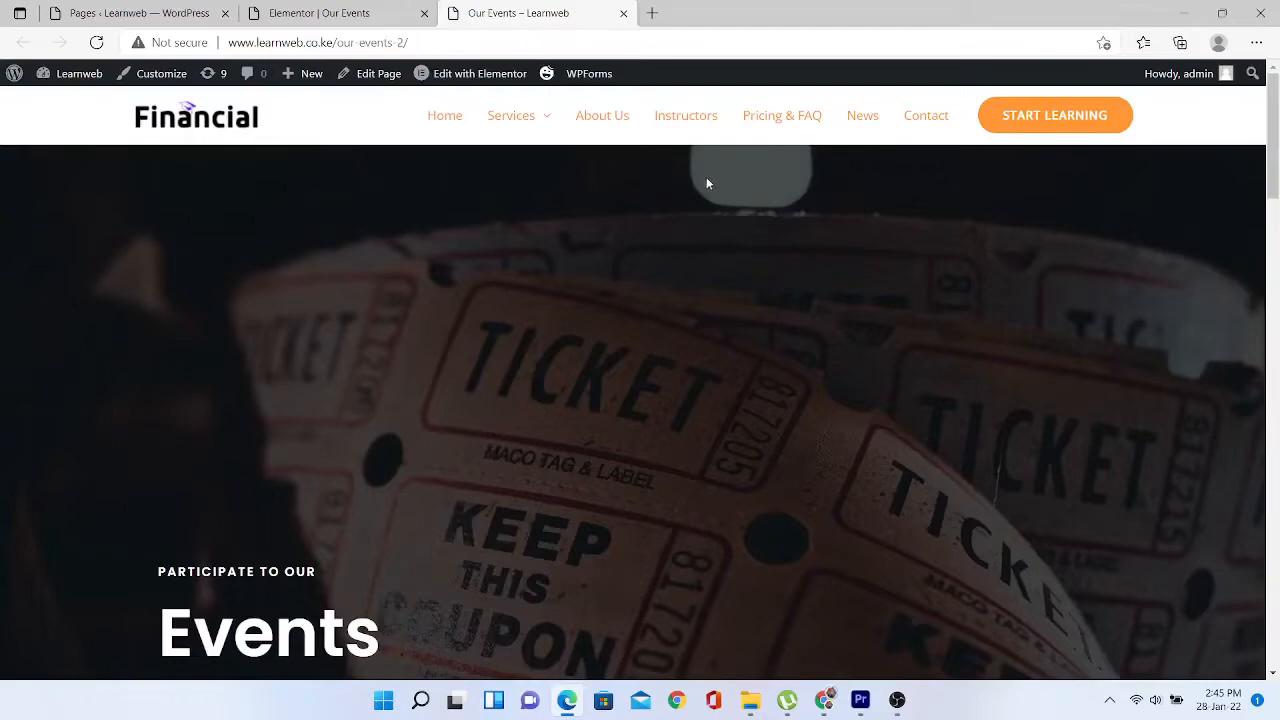
- Check the live Our Events page, visit the Instructors page, then go back
drag(1277, 130, 1268, 80)
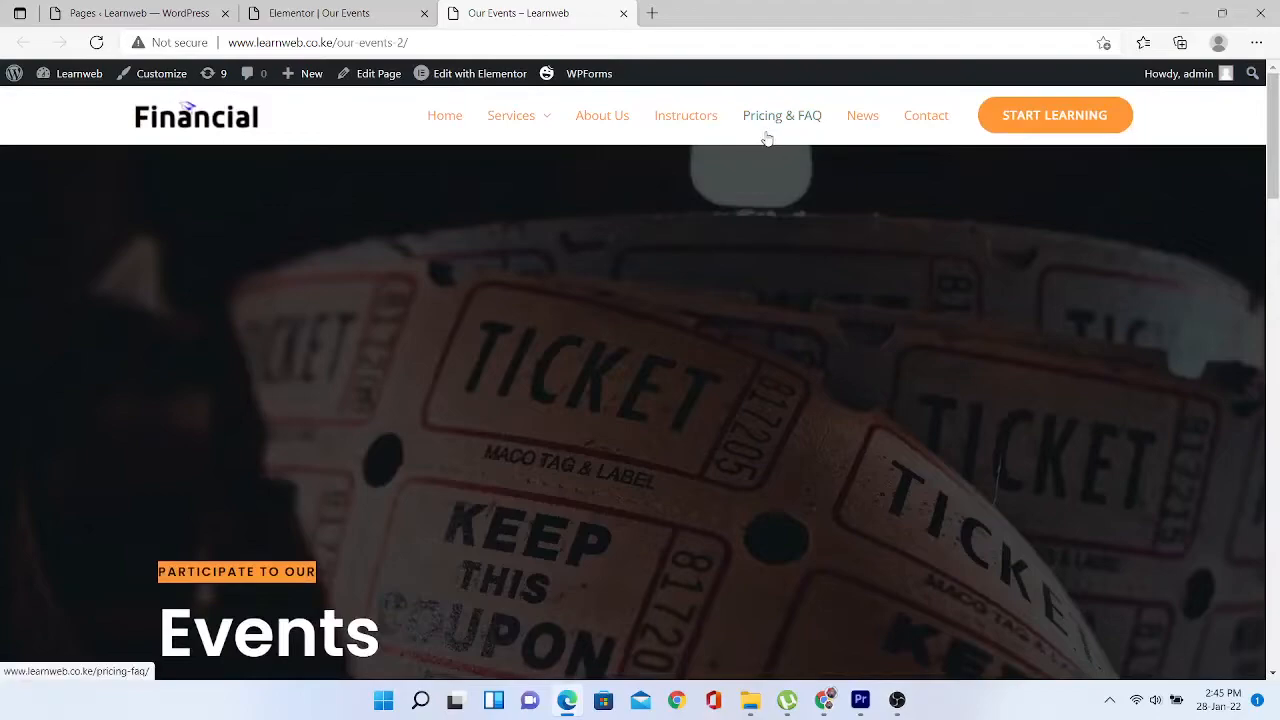
click(698, 120)
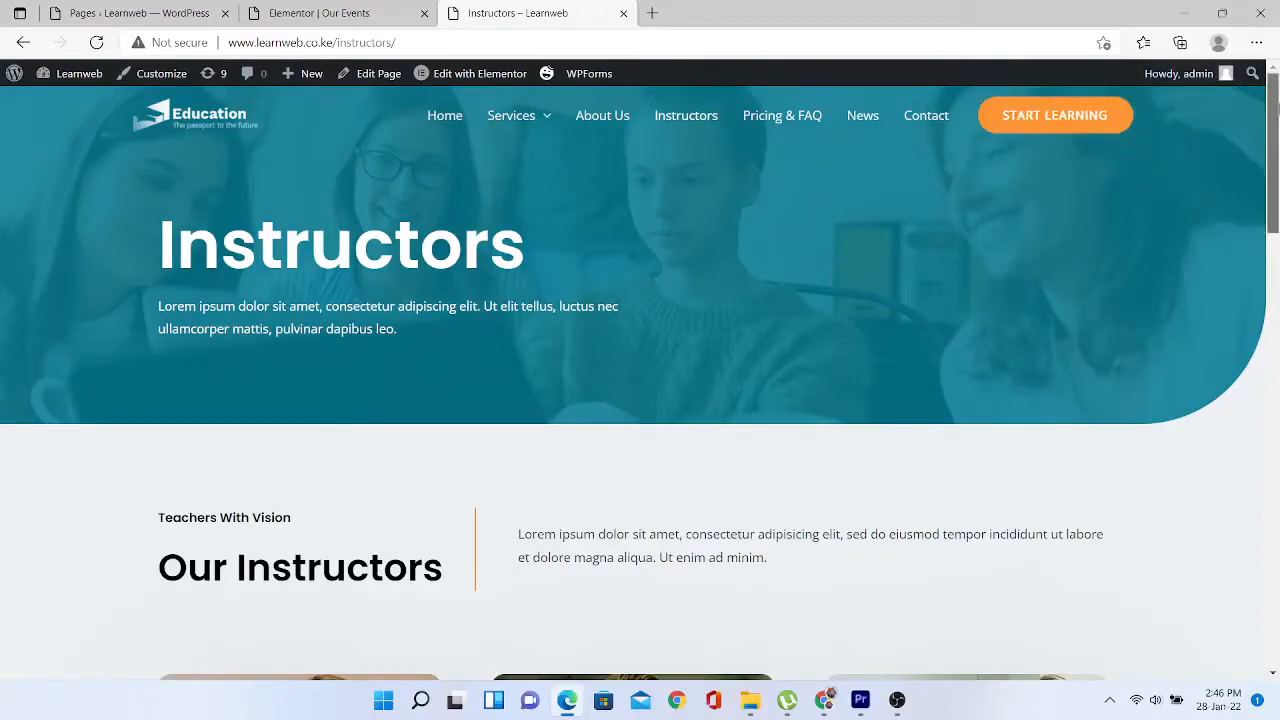
mouse_move(1274, 88)
mouse_down()
mouse_move(1277, 213)
mouse_move(1275, 95)
mouse_up()
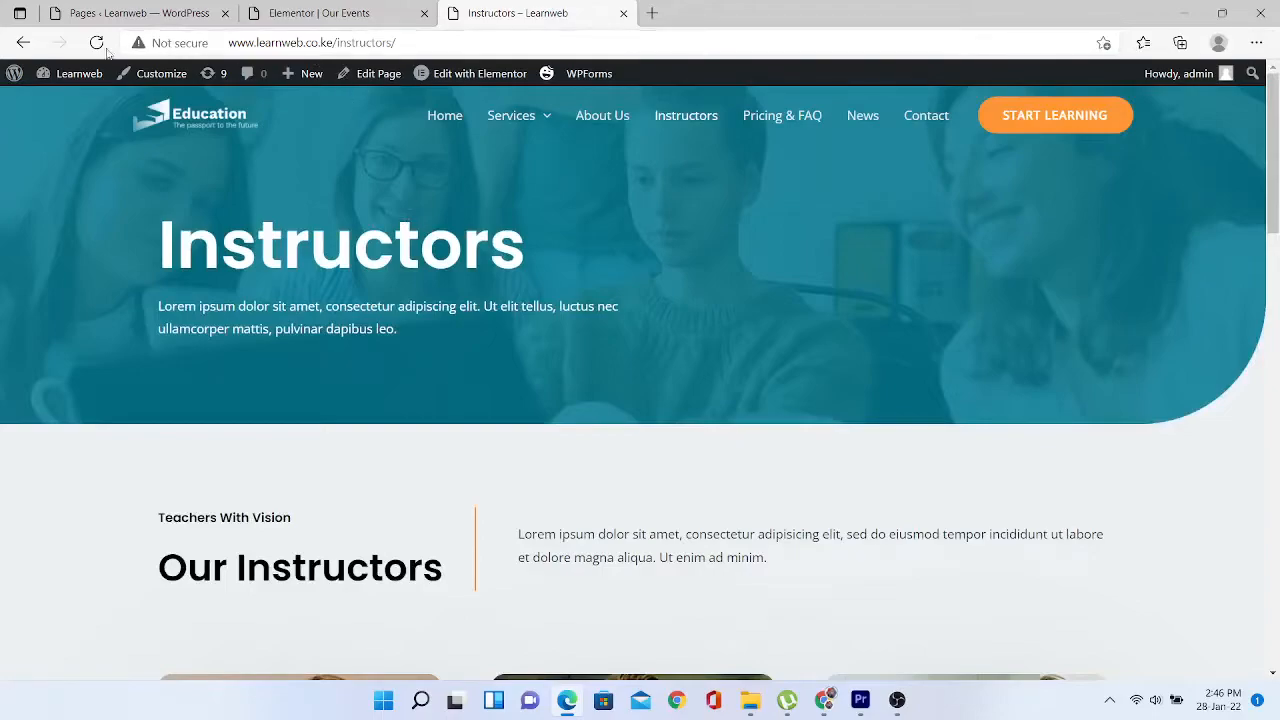
click(23, 42)
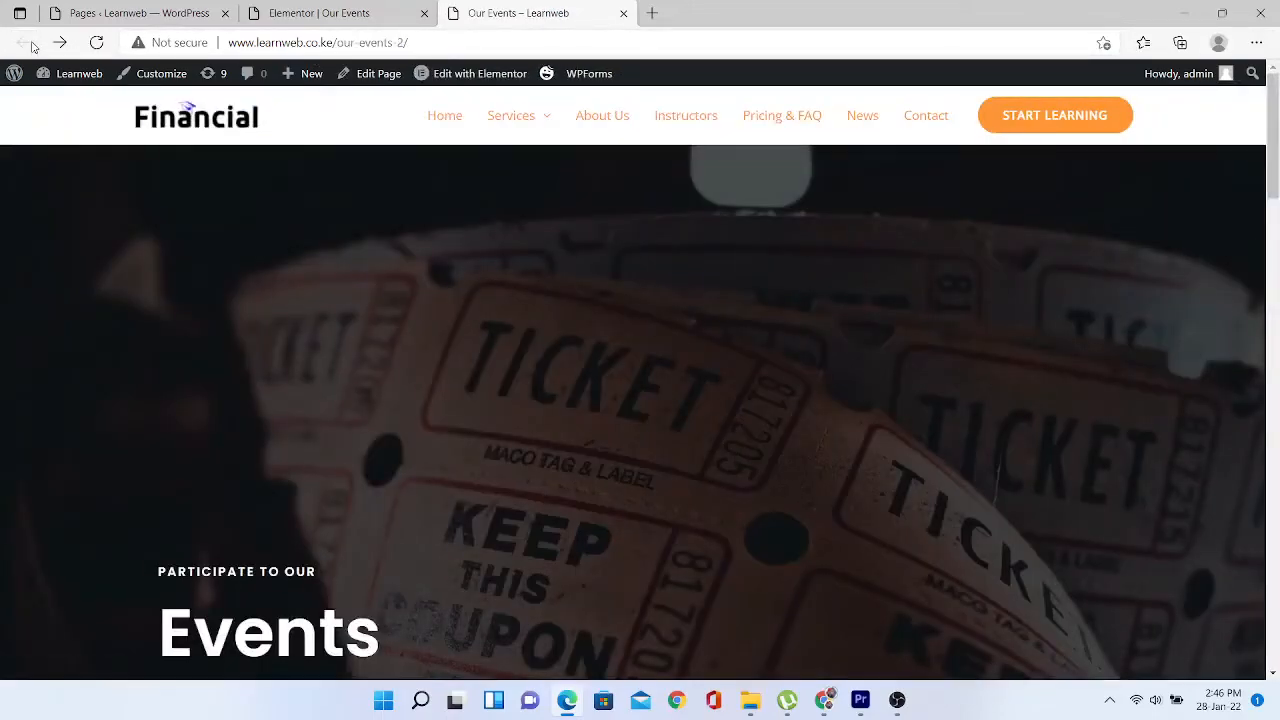
- Go to the admin Dashboard through the Learnweb admin bar menu
drag(1275, 118, 1278, 47)
mouse_move(65, 78)
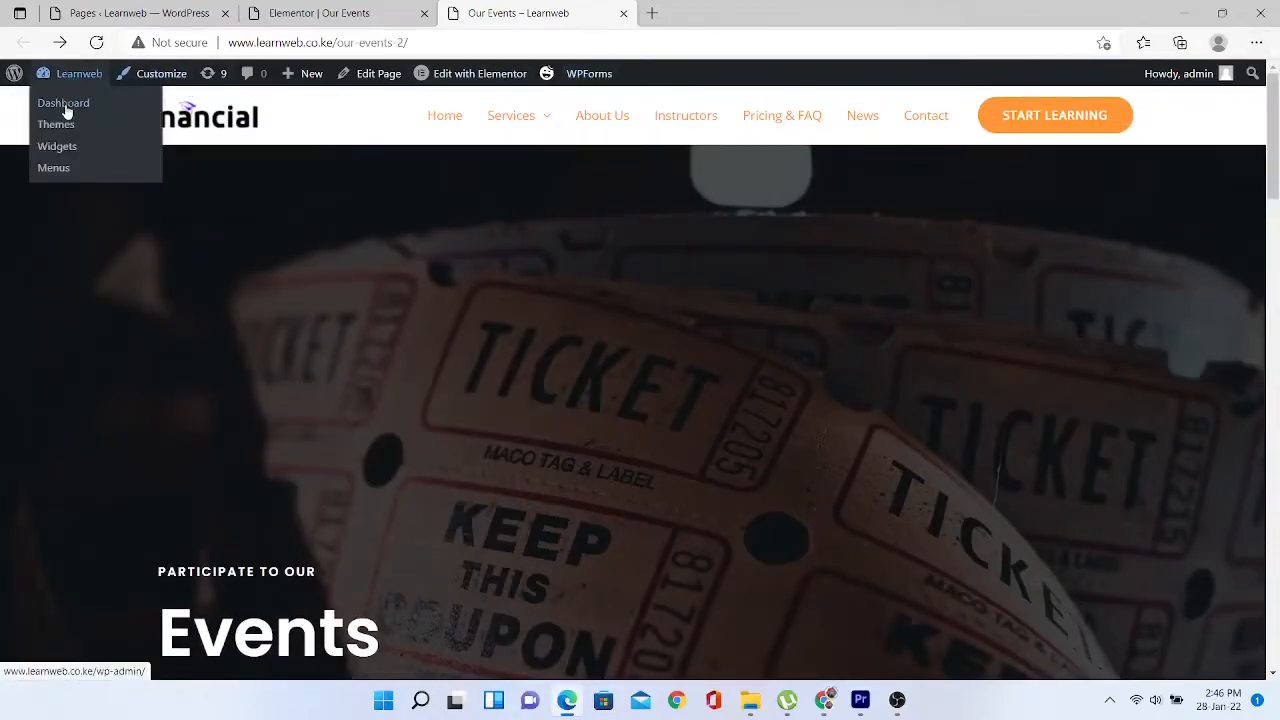
click(63, 104)
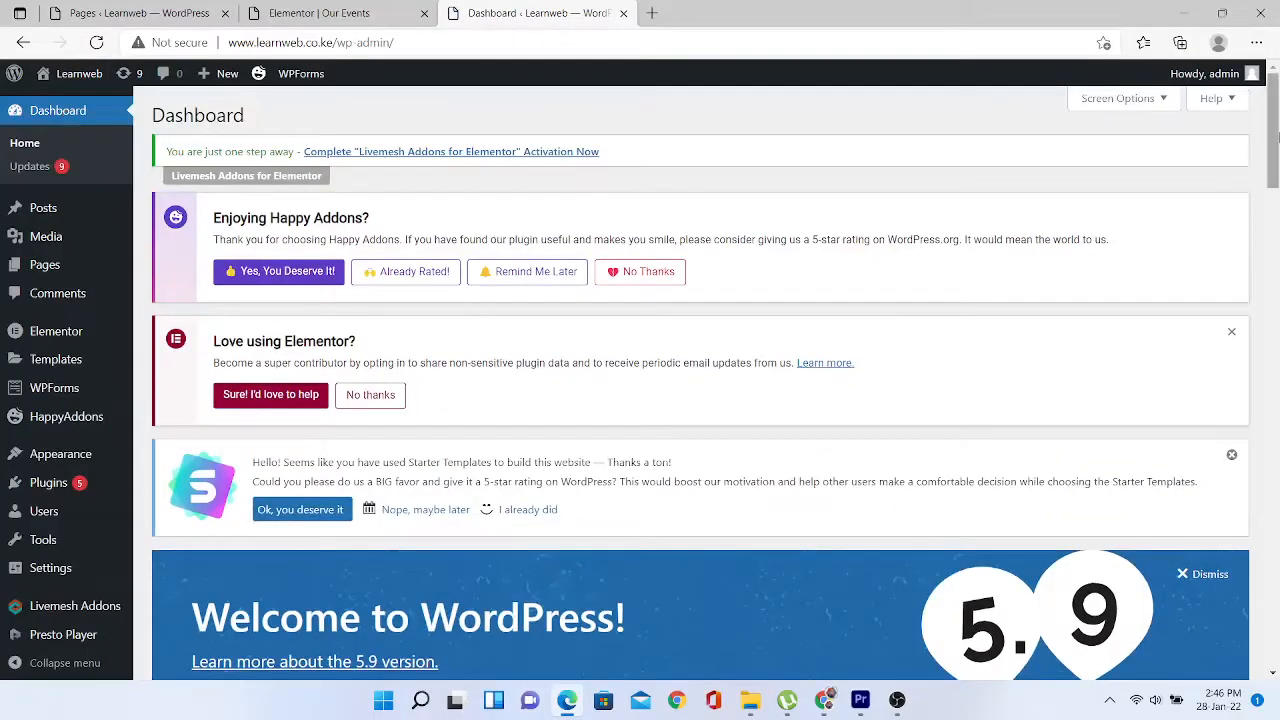
mouse_move(1270, 114)
mouse_down()
mouse_move(1274, 380)
mouse_move(1272, 110)
mouse_up()
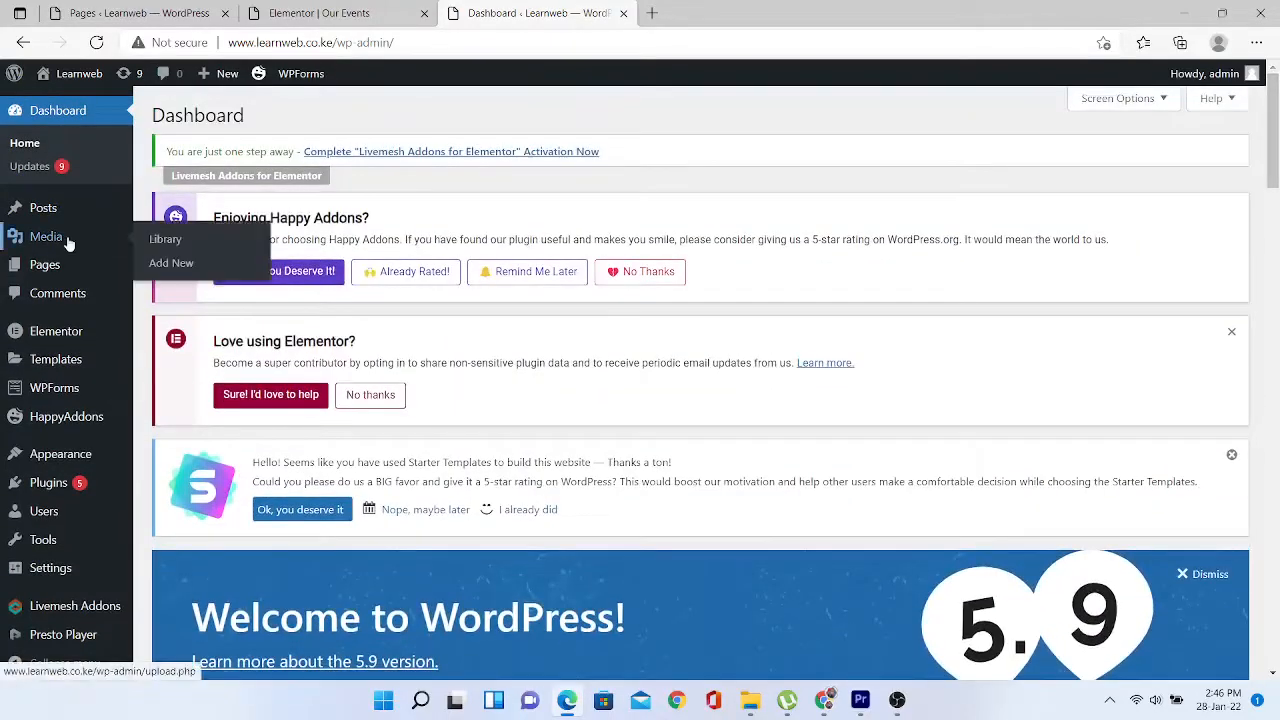
- Open All Pages and view the older Our Events page live
mouse_move(40, 263)
click(168, 268)
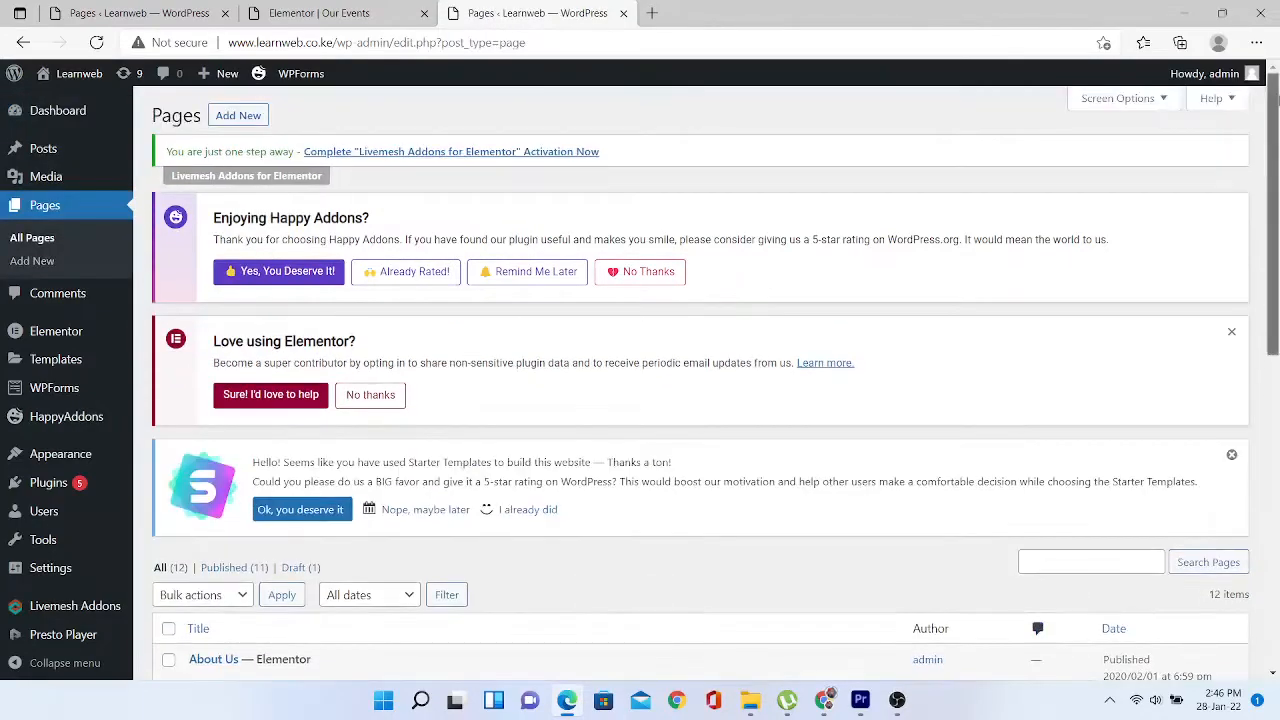
scroll(960, 150, down, 3)
scroll(700, 400, down, 5)
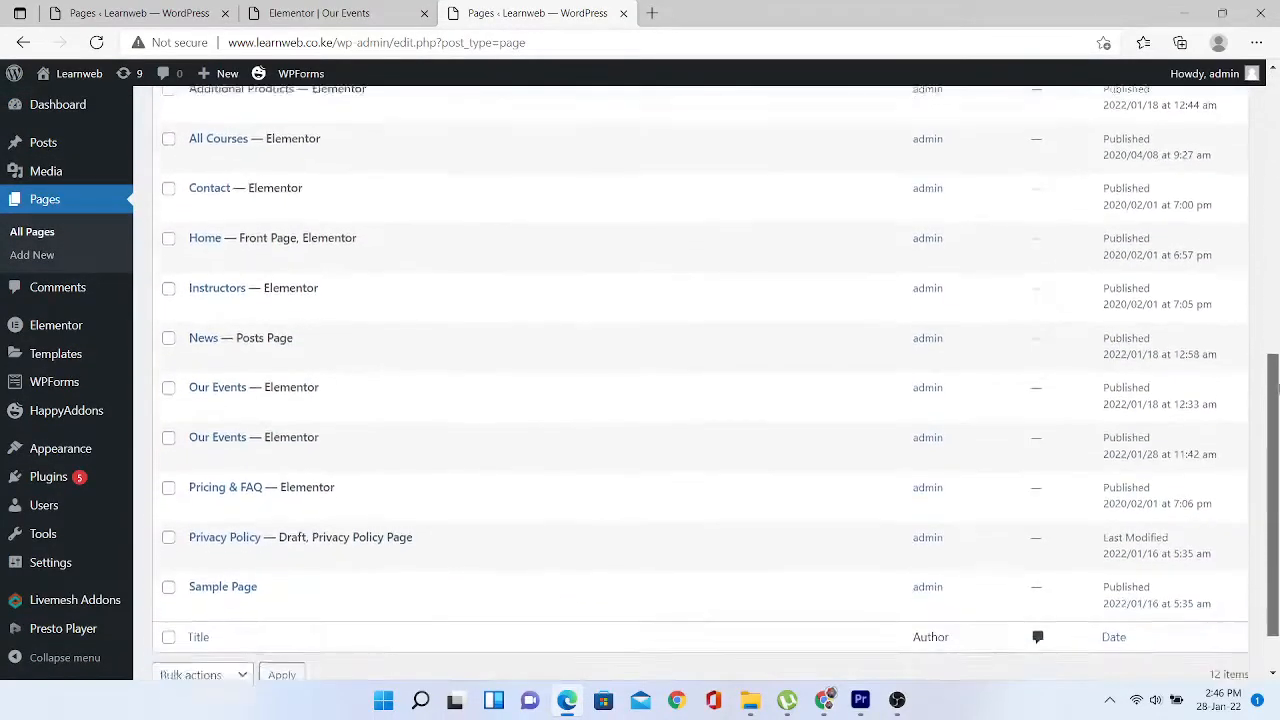
scroll(852, 364, up, 1)
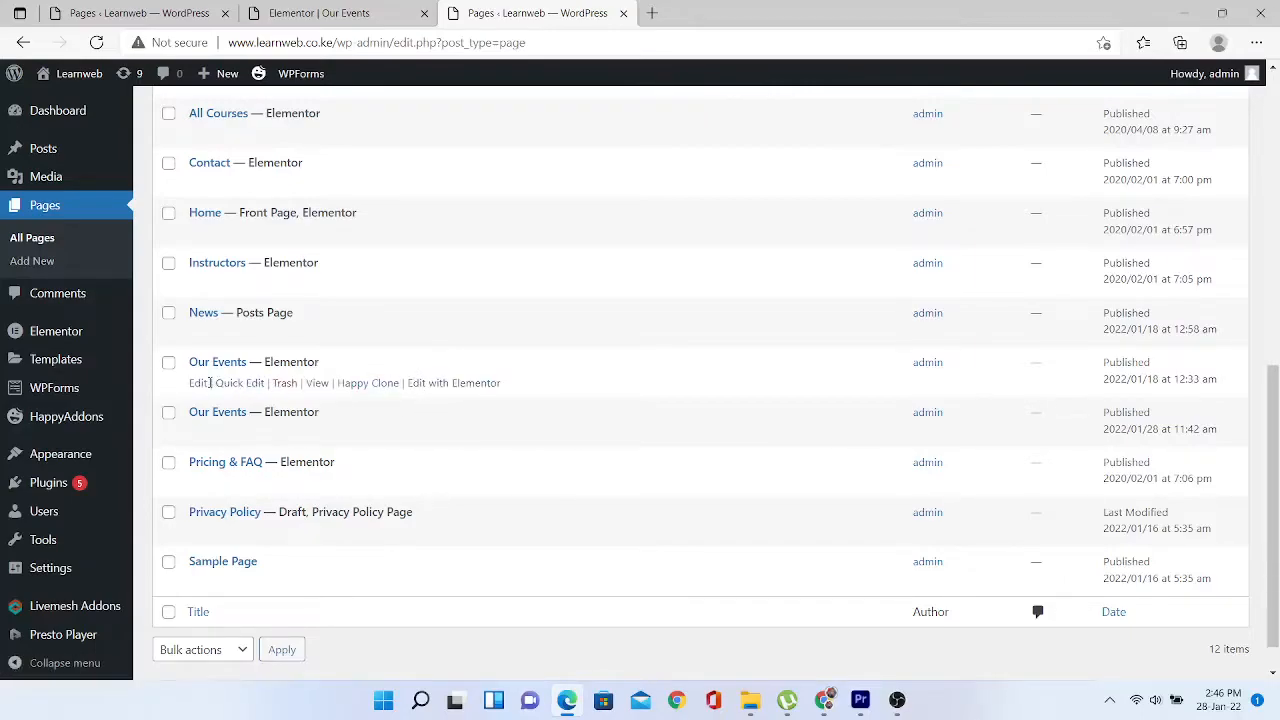
click(317, 385)
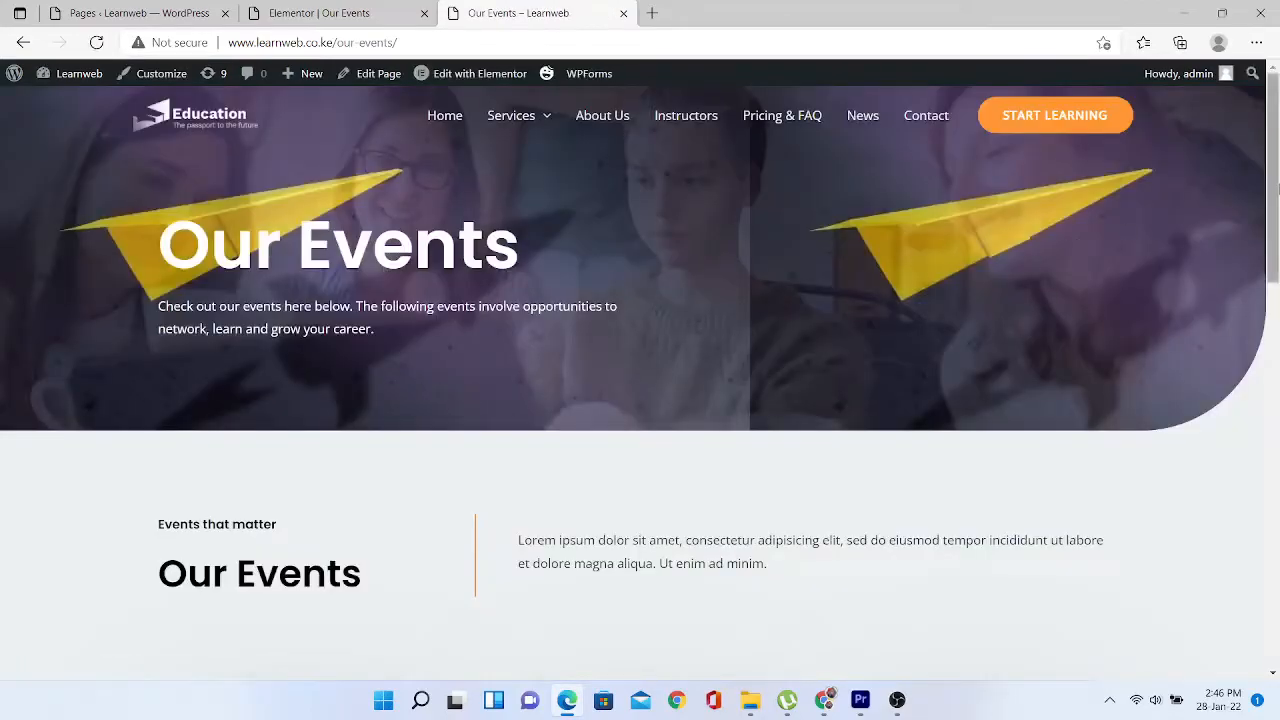
mouse_move(1277, 137)
mouse_down()
mouse_move(1275, 486)
mouse_move(1276, 146)
mouse_up()
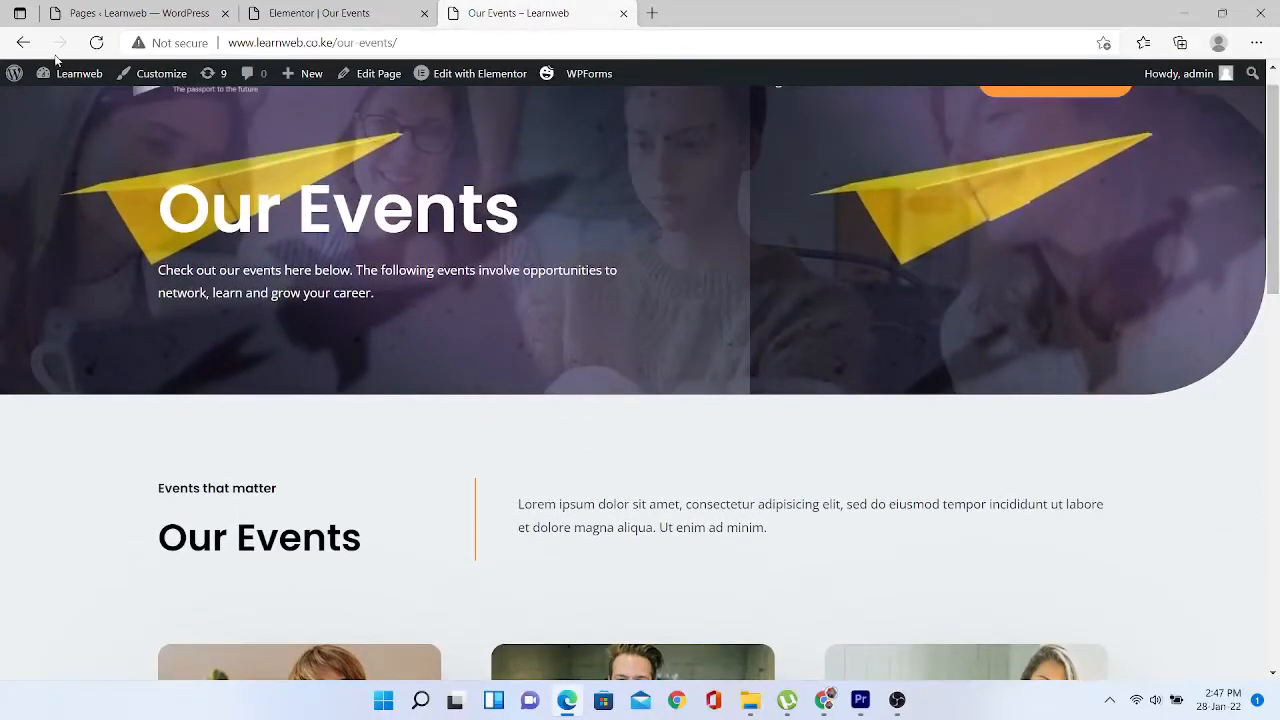
click(24, 42)
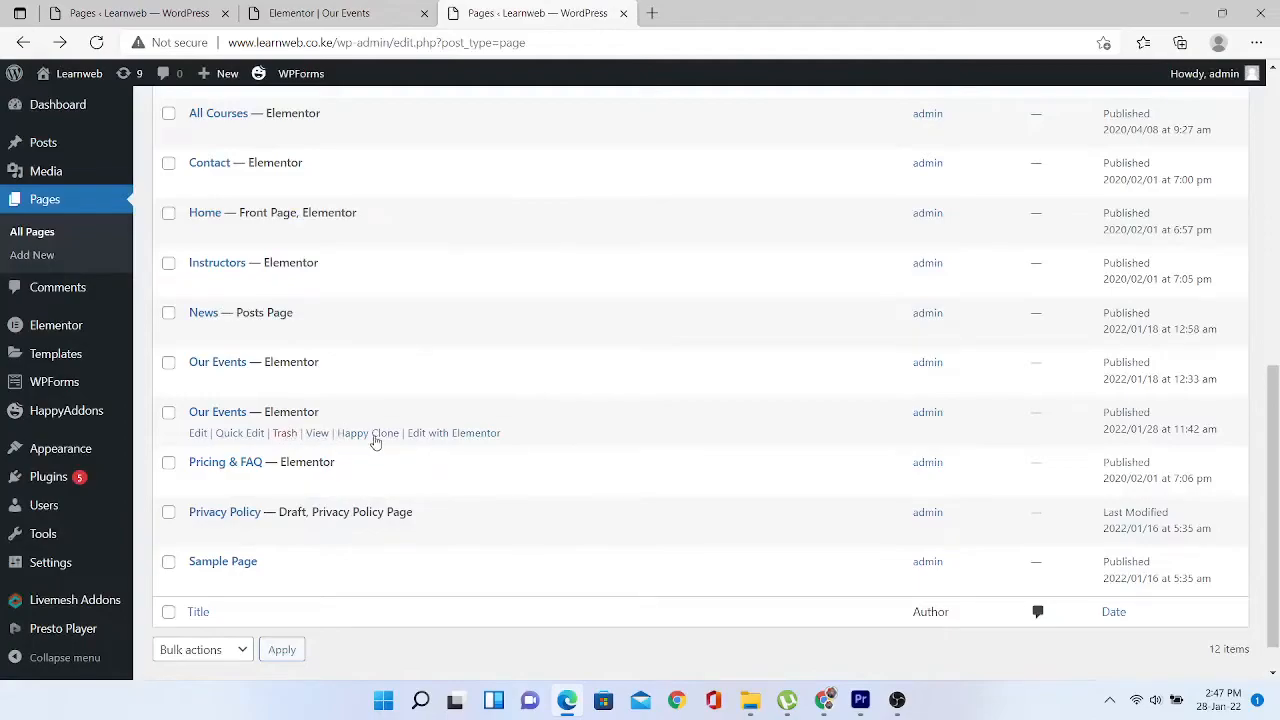
- View the newer Our Events page live, then move it to the trash
click(316, 437)
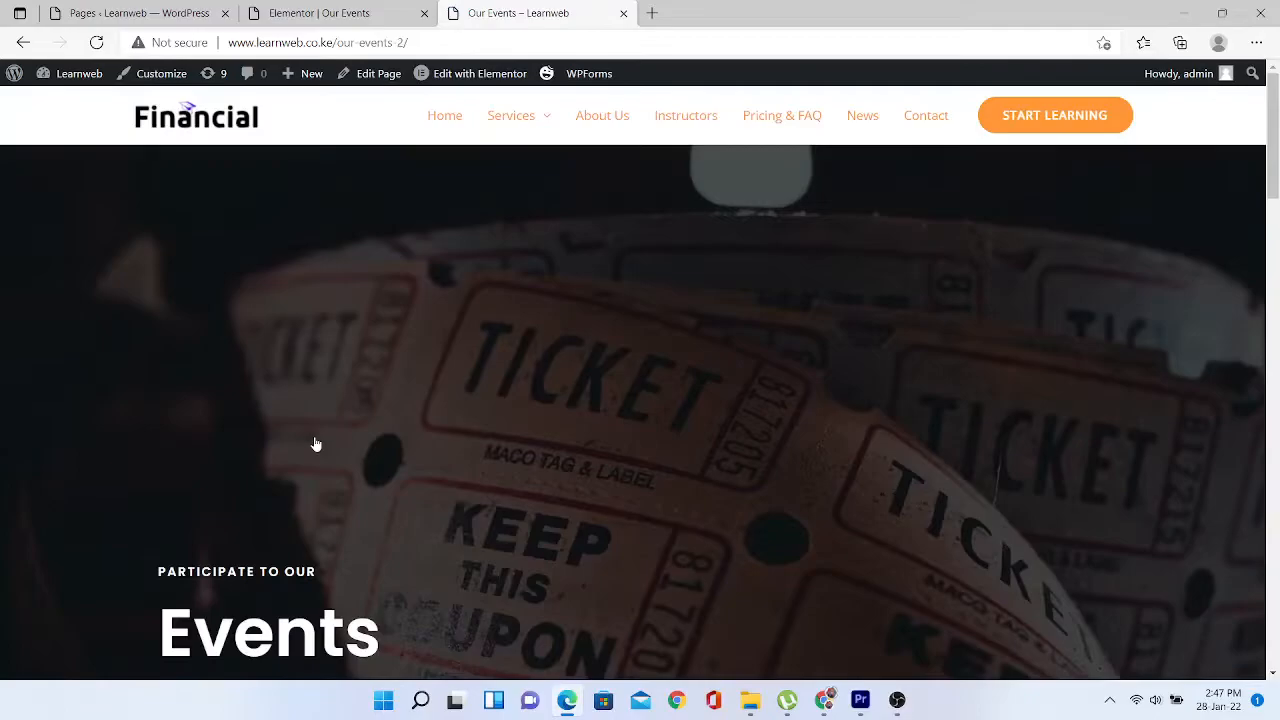
mouse_move(1267, 121)
mouse_down()
mouse_move(1276, 585)
mouse_move(1270, 121)
mouse_up()
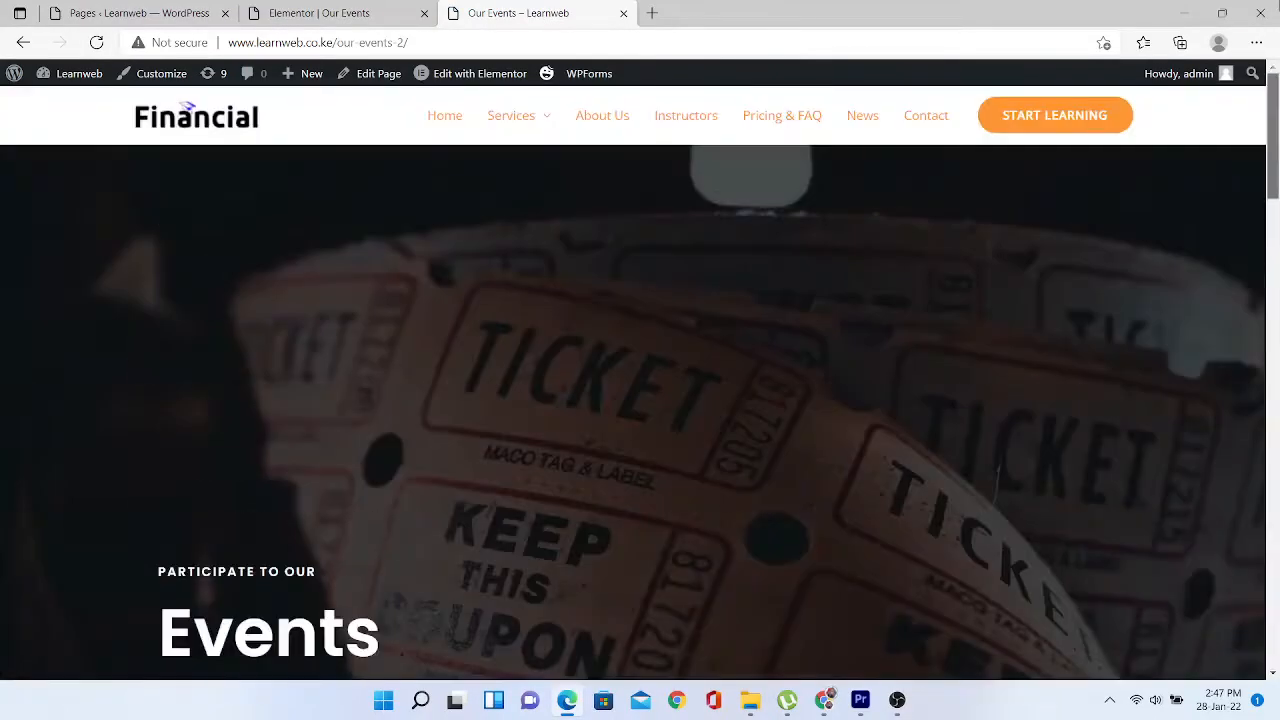
mouse_move(45, 78)
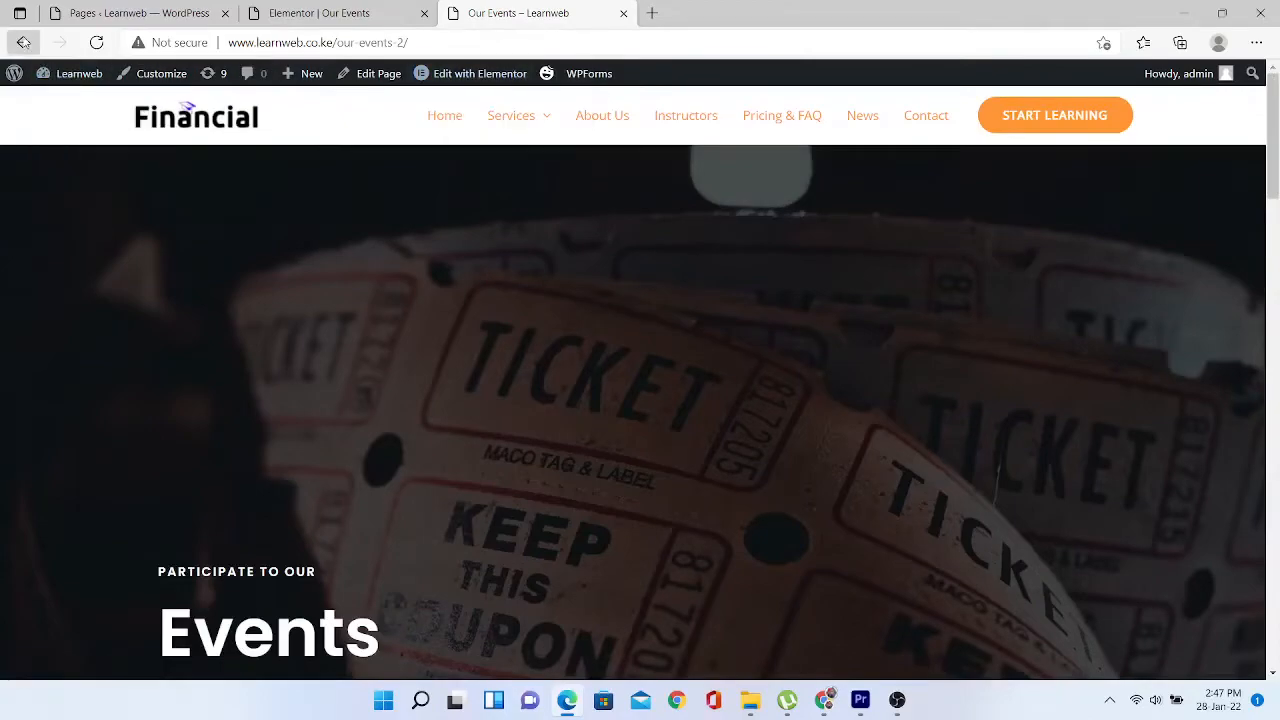
click(23, 42)
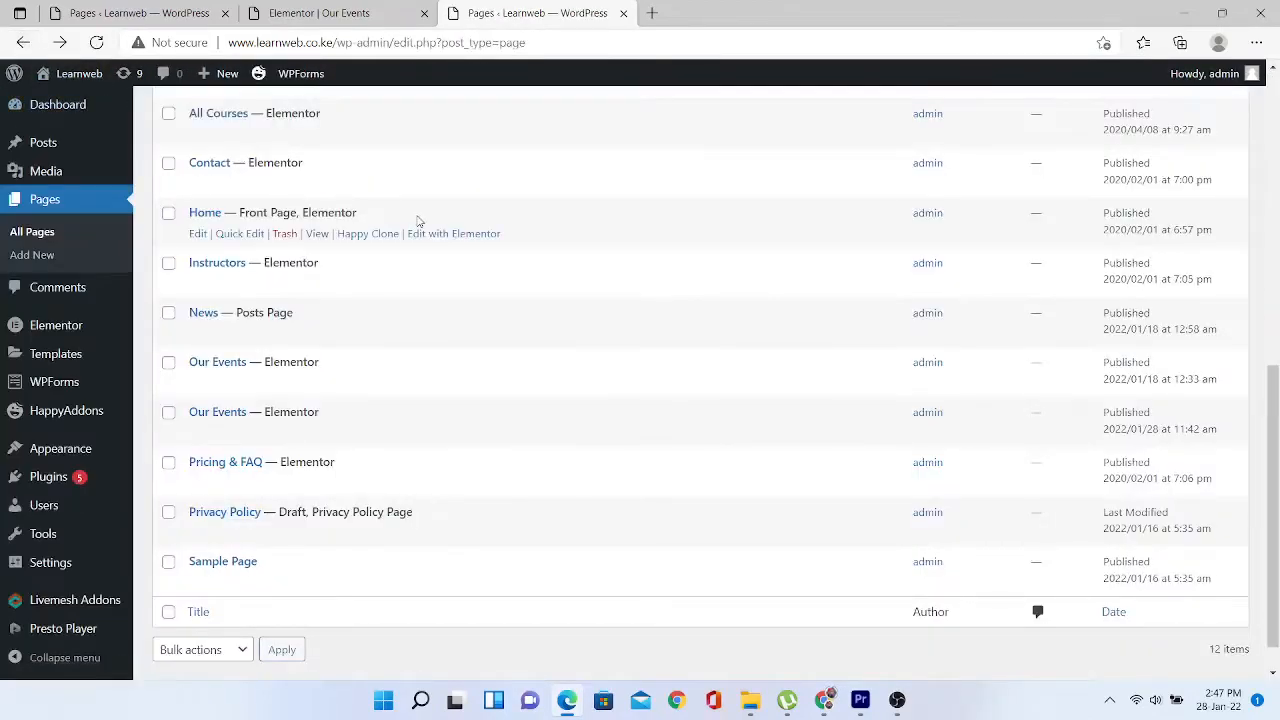
mouse_move(403, 366)
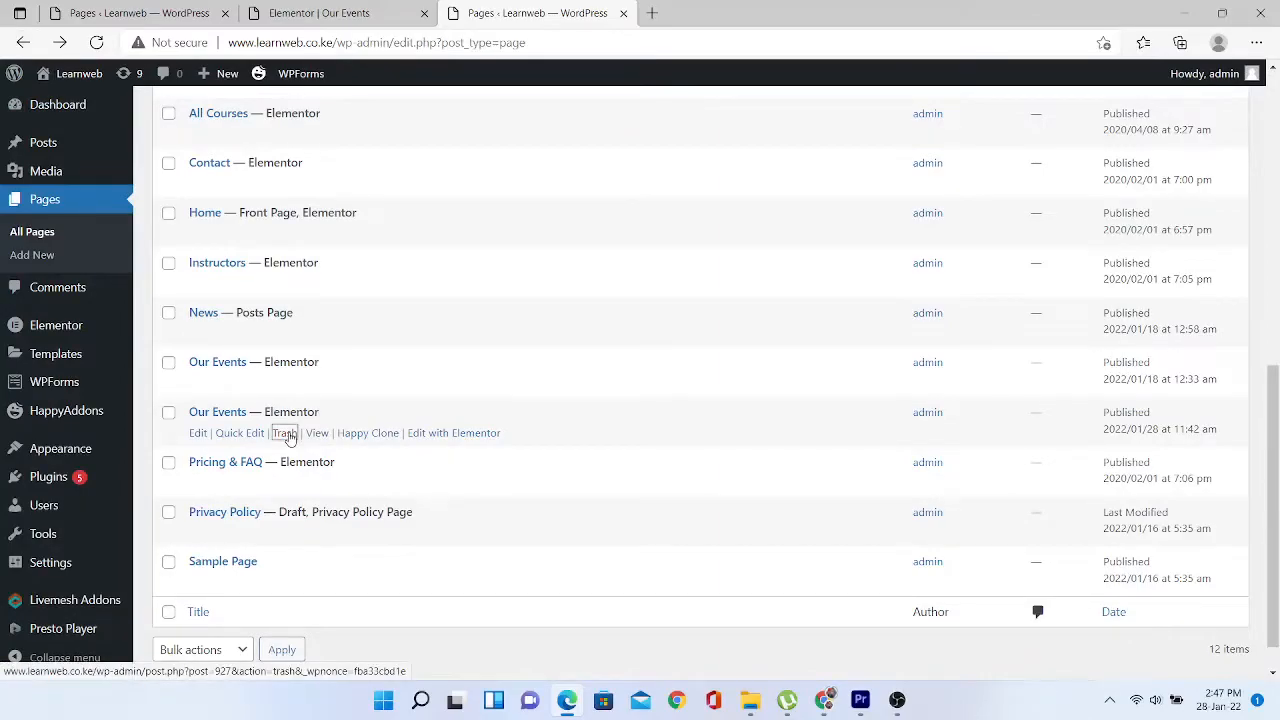
click(285, 434)
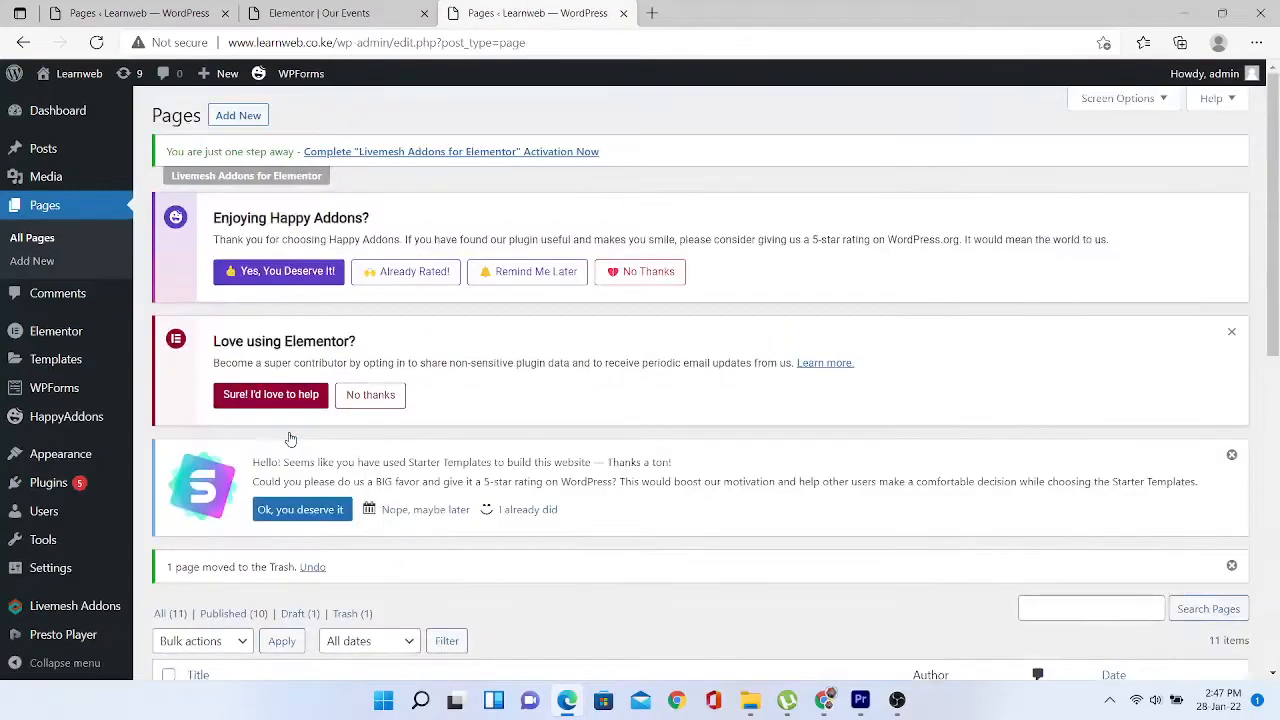
- Happy Clone the Our Events page and edit the 'Our Events – [Cloned #888]' draft
drag(1277, 193, 1275, 436)
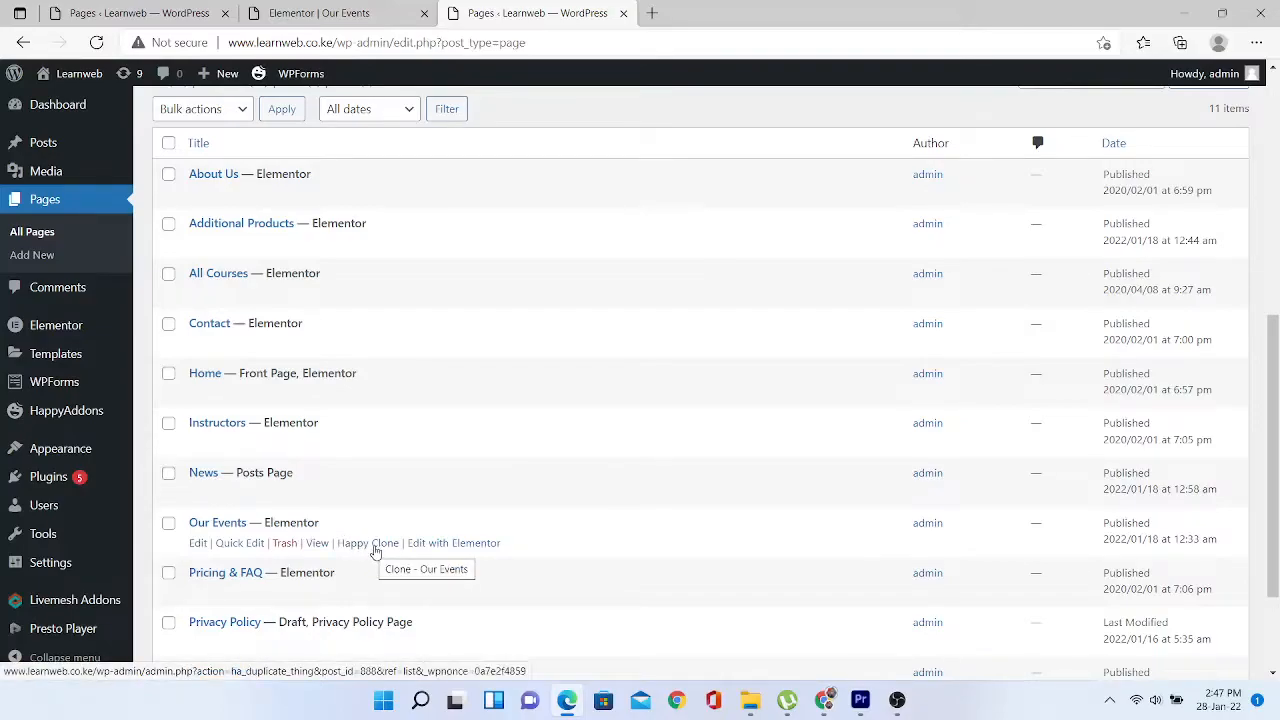
click(375, 545)
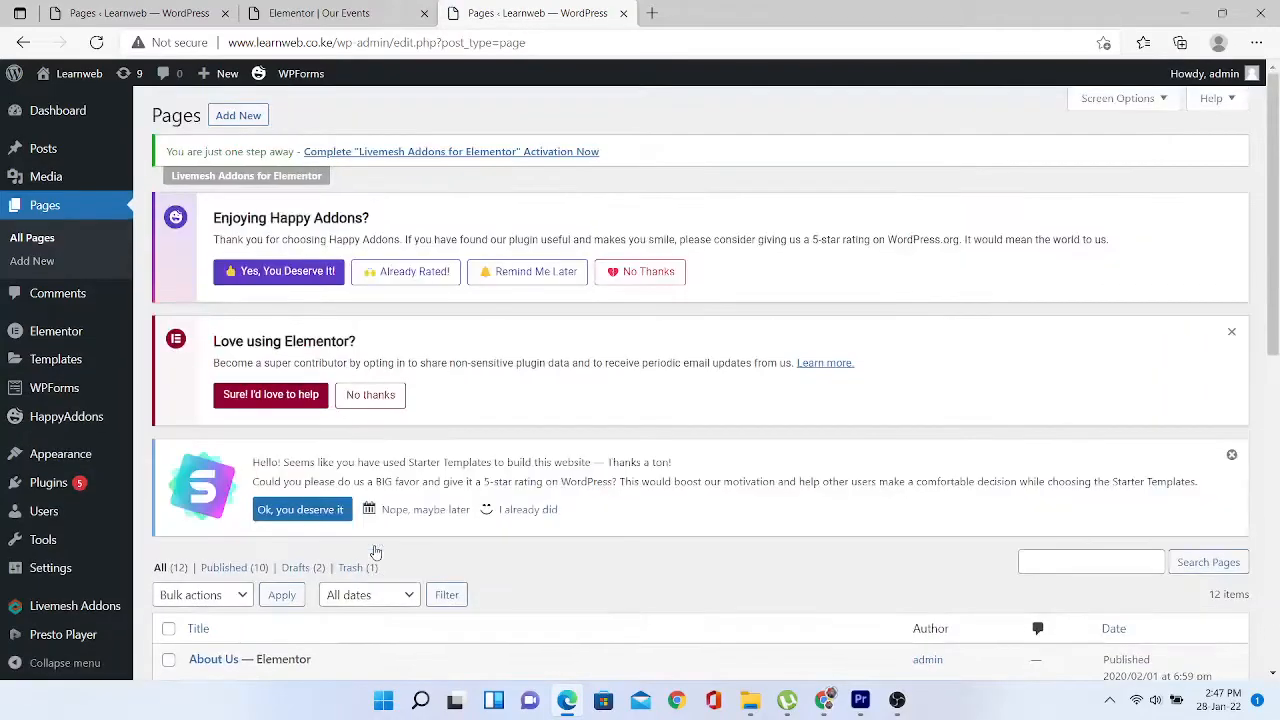
scroll(1276, 170, down, 7)
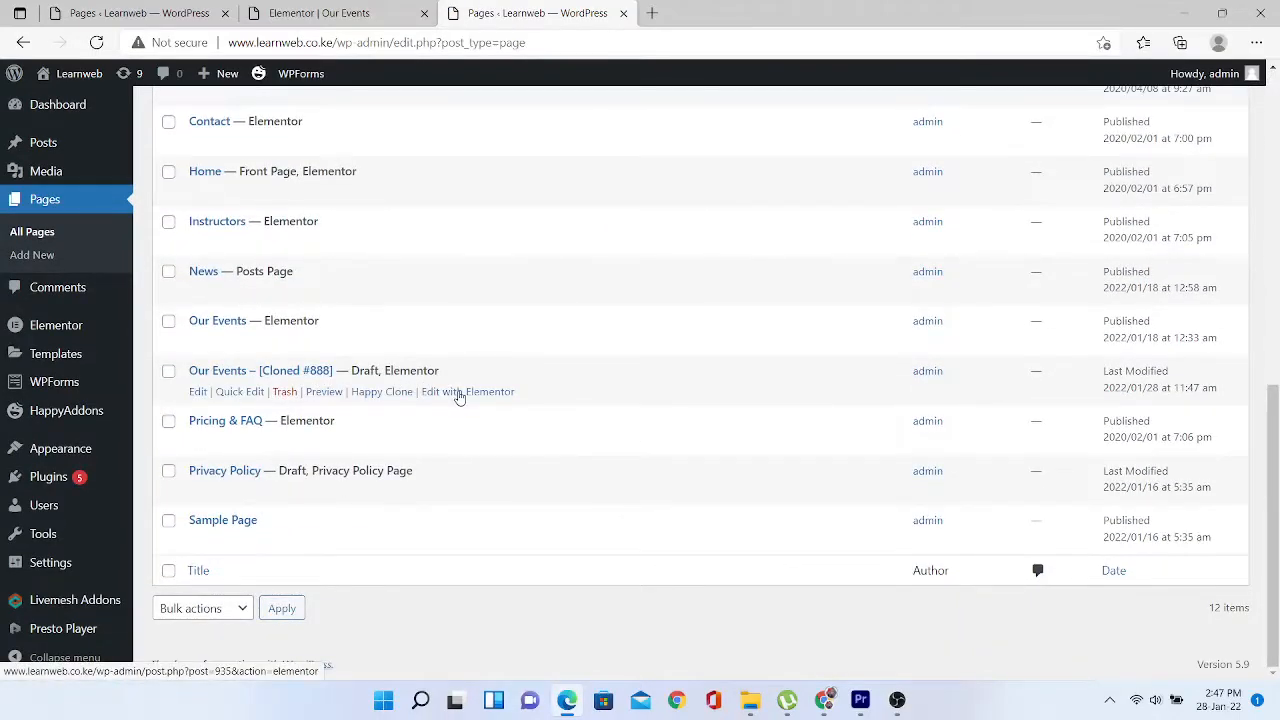
click(196, 396)
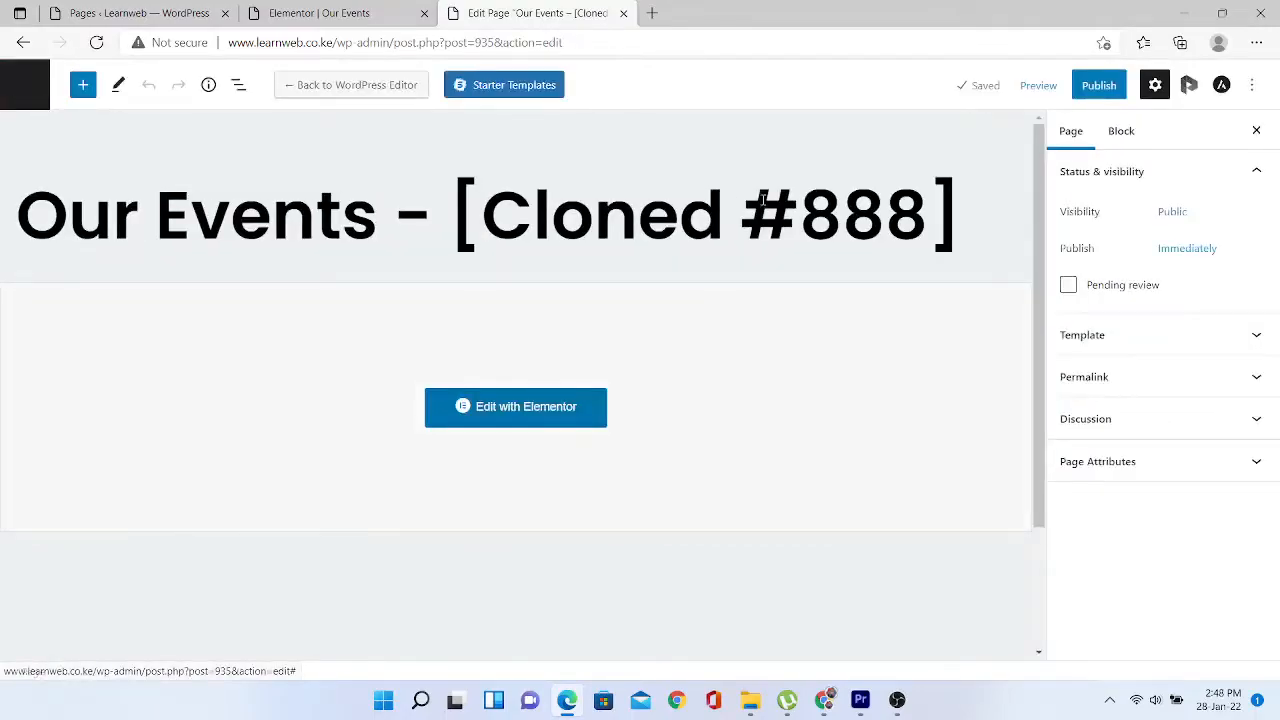
- Retitle the cloned page 'New Page'
click(843, 215)
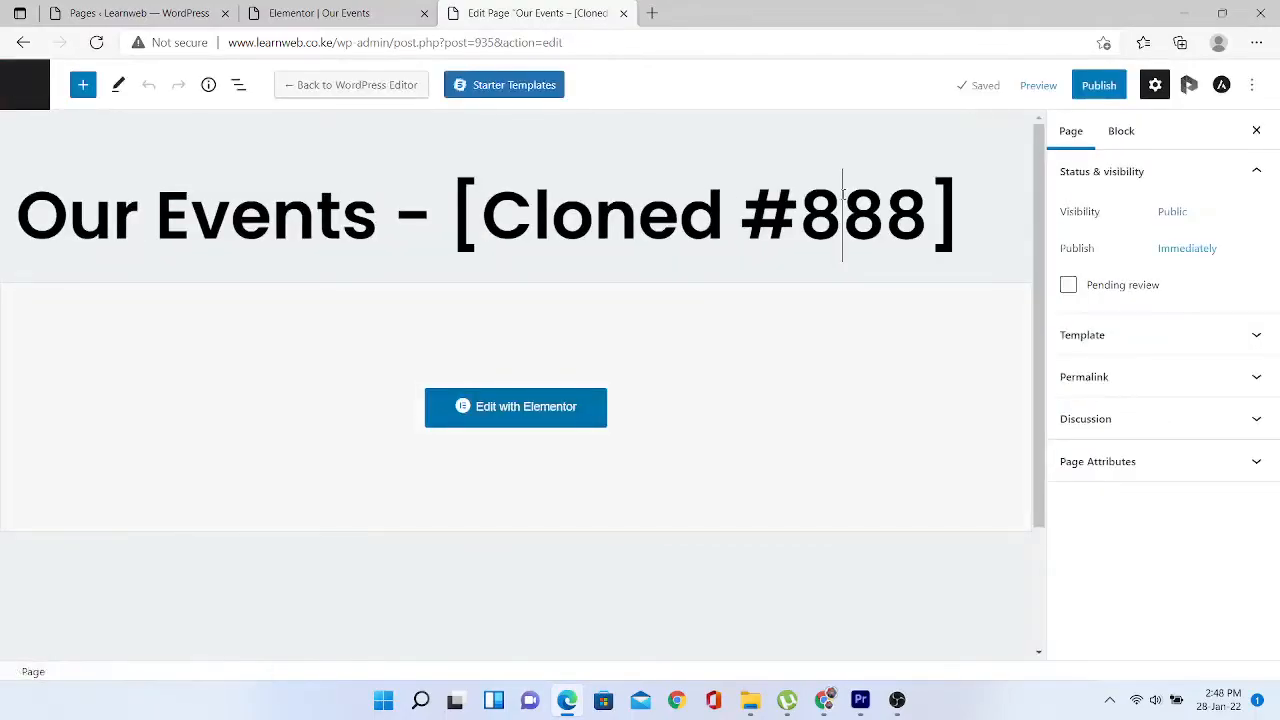
drag(958, 215, 155, 222)
key(BackSpace)
key(BackSpace)
key(BackSpace)
key(BackSpace)
key(BackSpace)
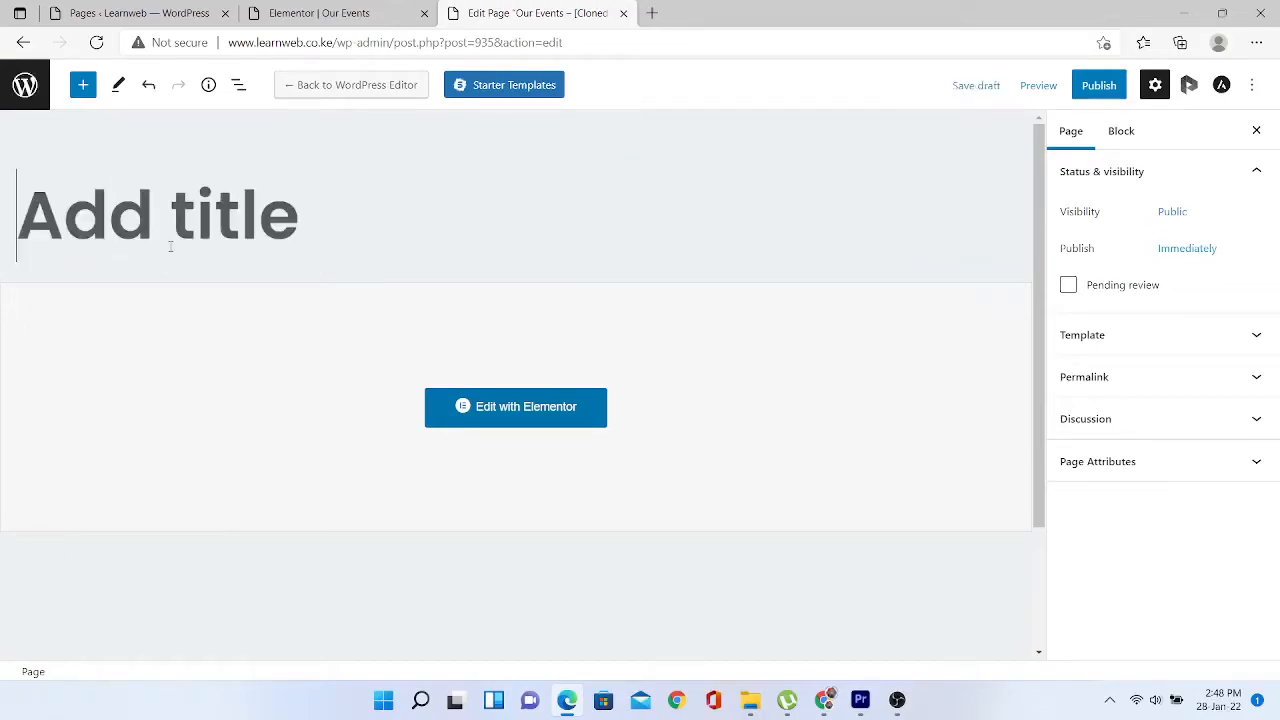
text(New Page)
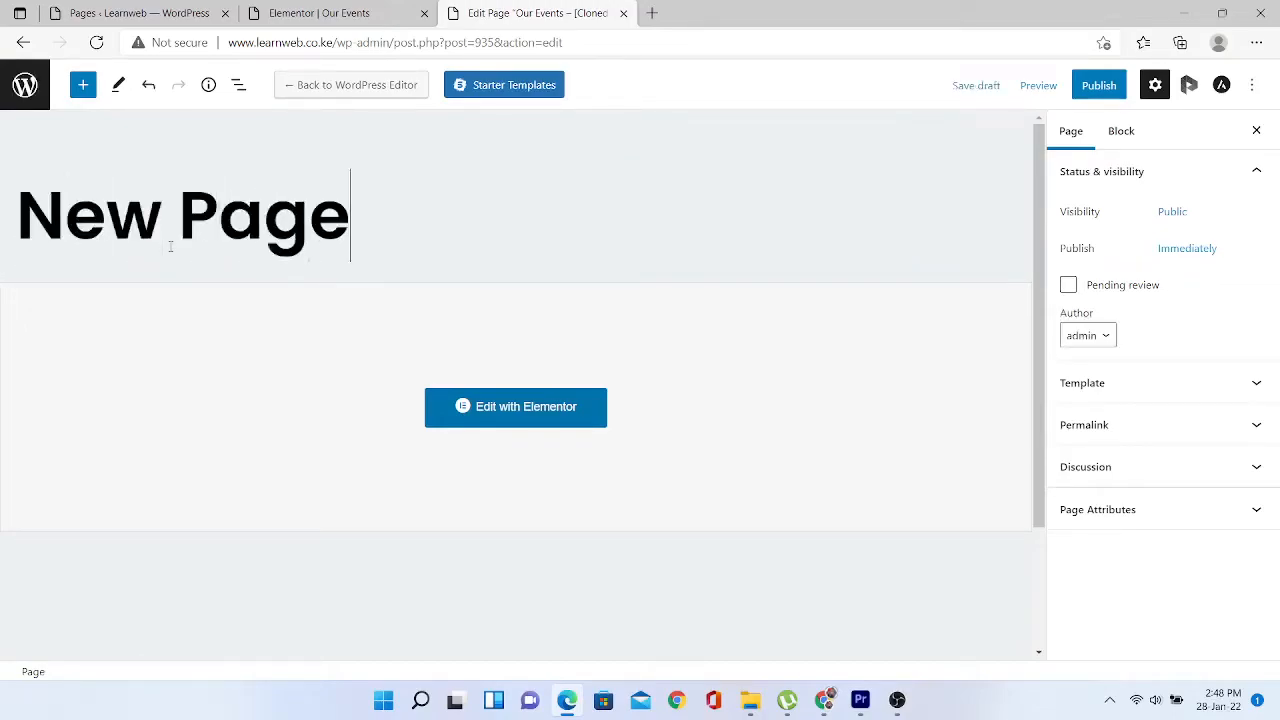
- Publish New Page, staying on the site, and view it live
click(522, 410)
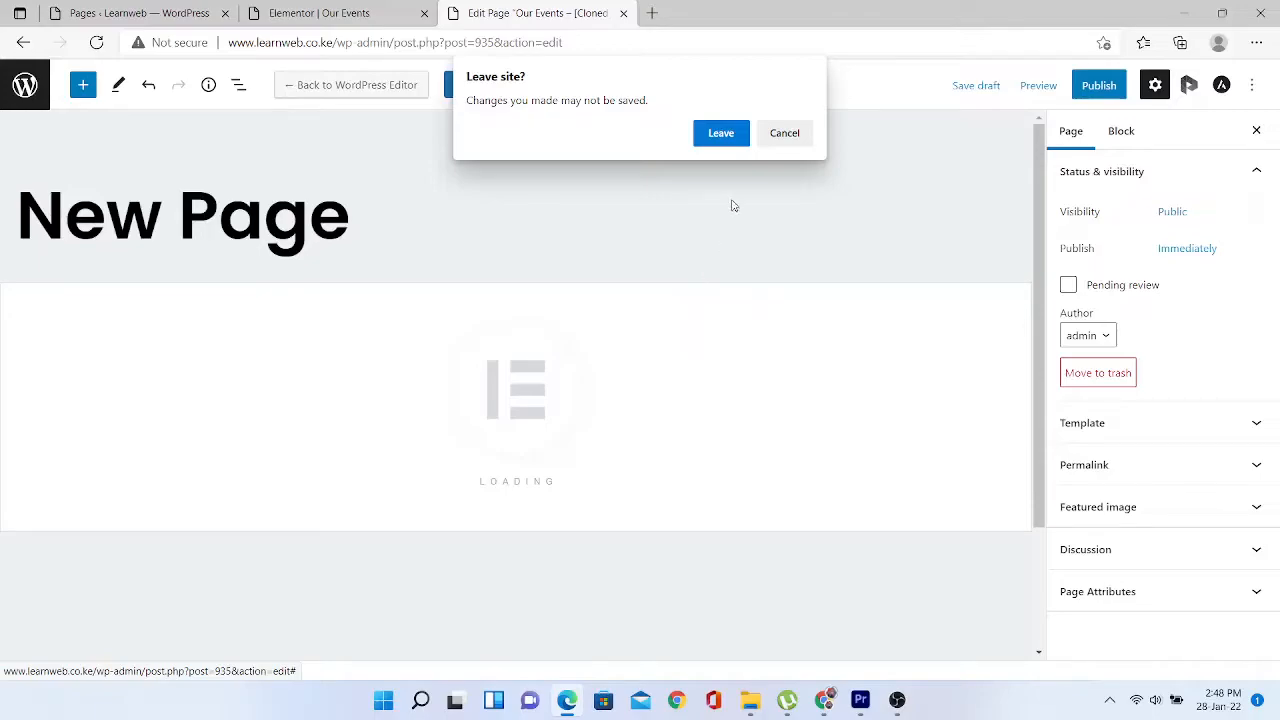
click(785, 135)
click(1097, 92)
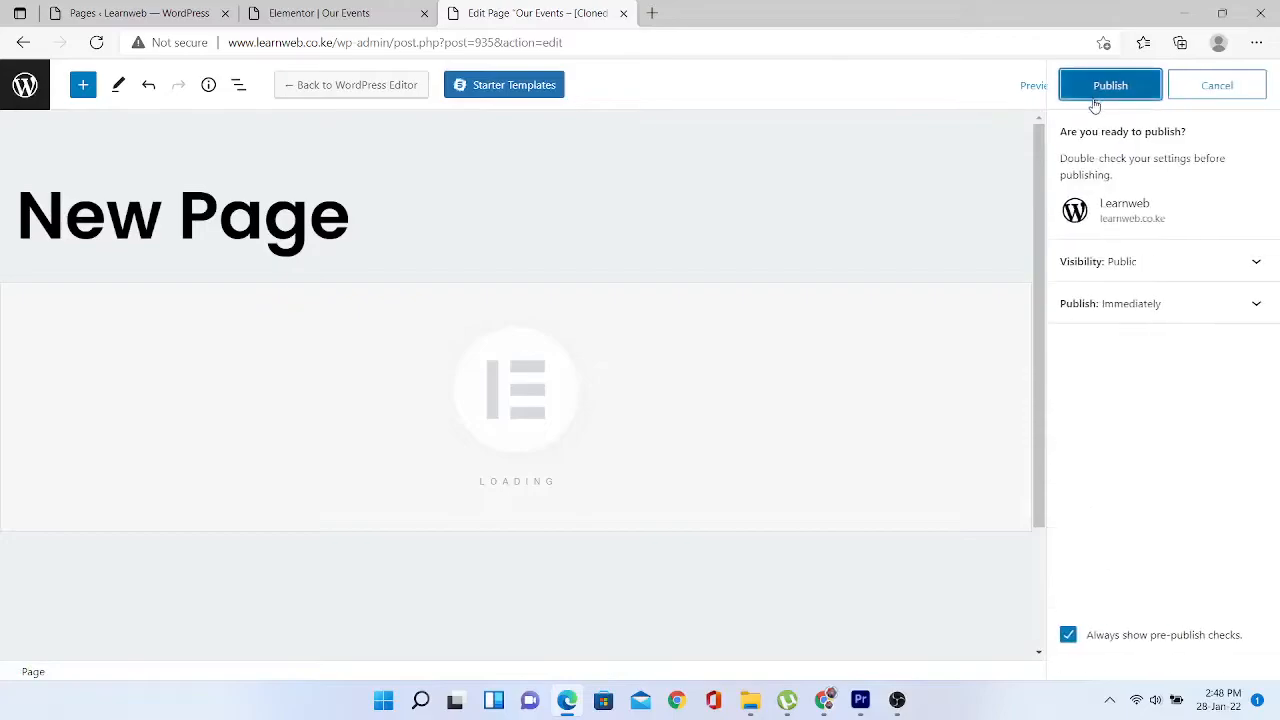
click(1123, 88)
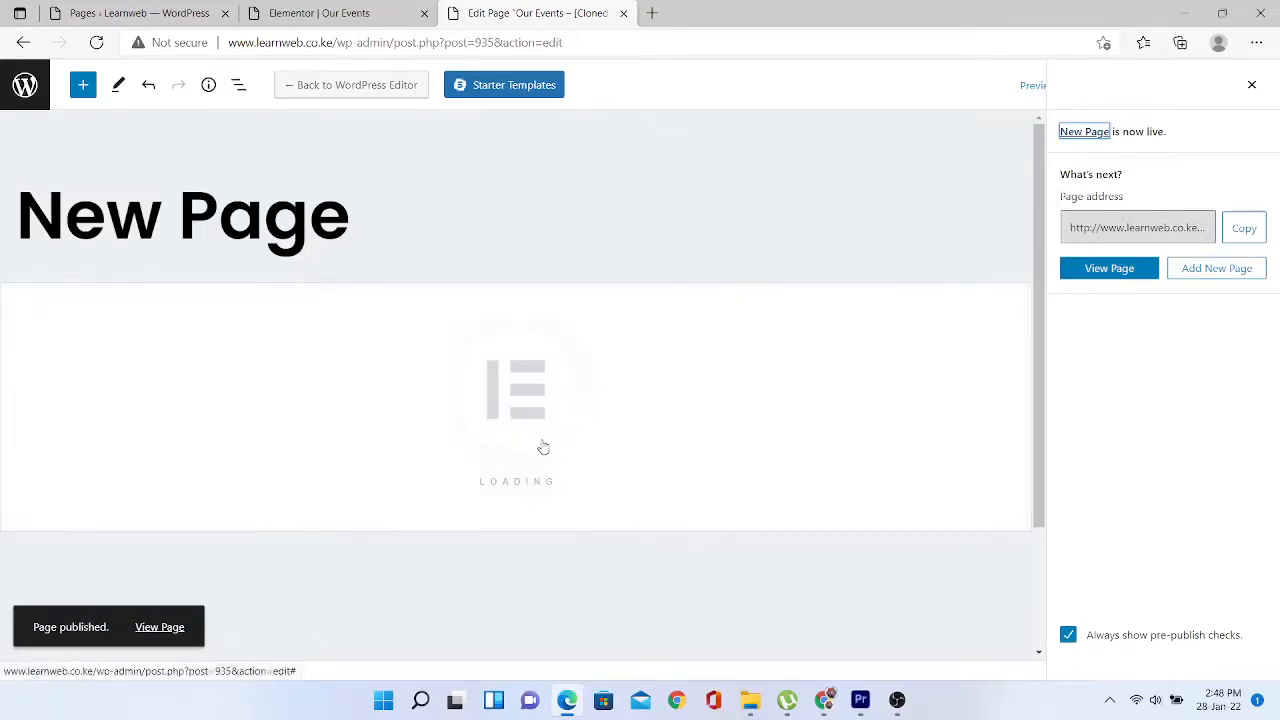
click(165, 627)
click(170, 627)
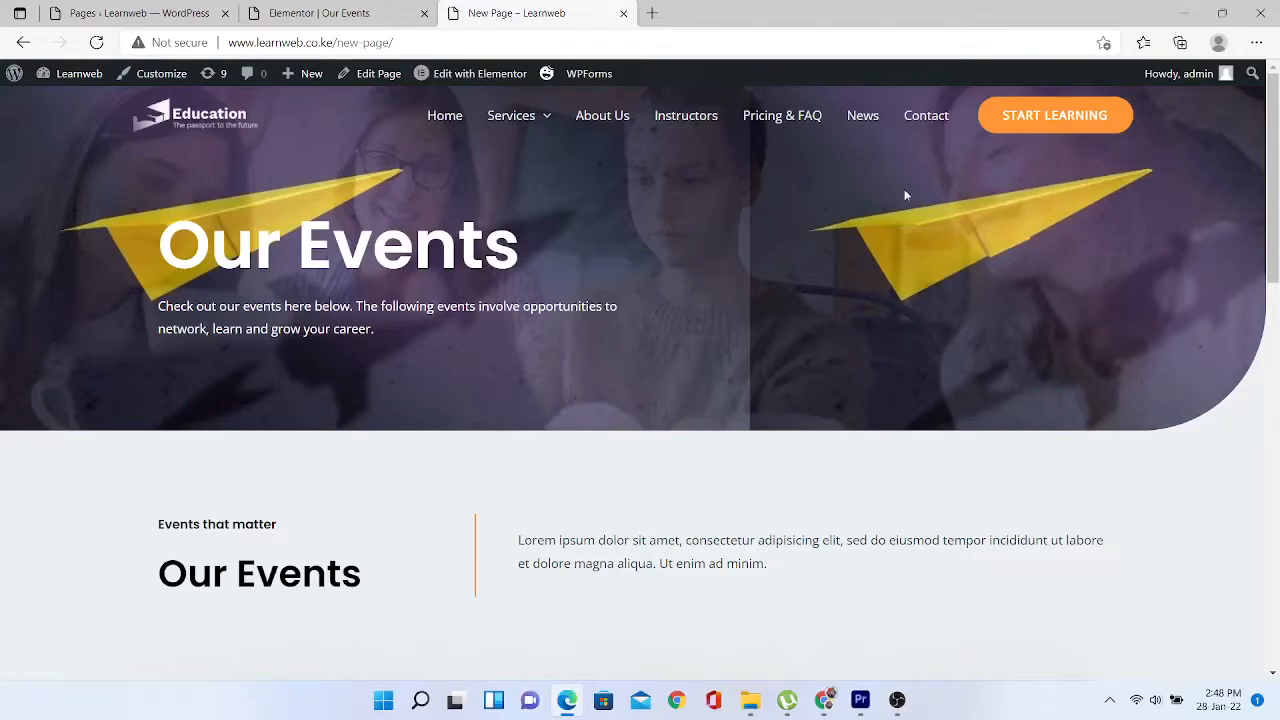
- Open the live New Page in Elementor from the admin toolbar
drag(400, 43, 333, 47)
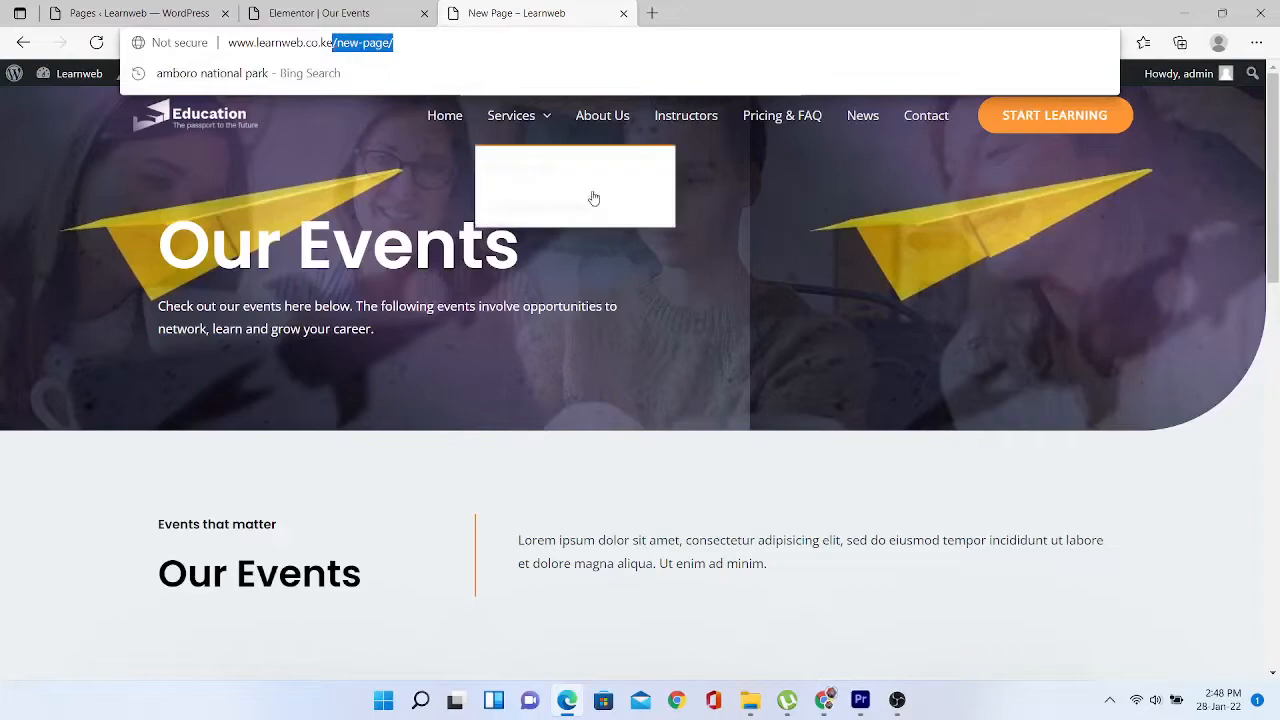
click(609, 517)
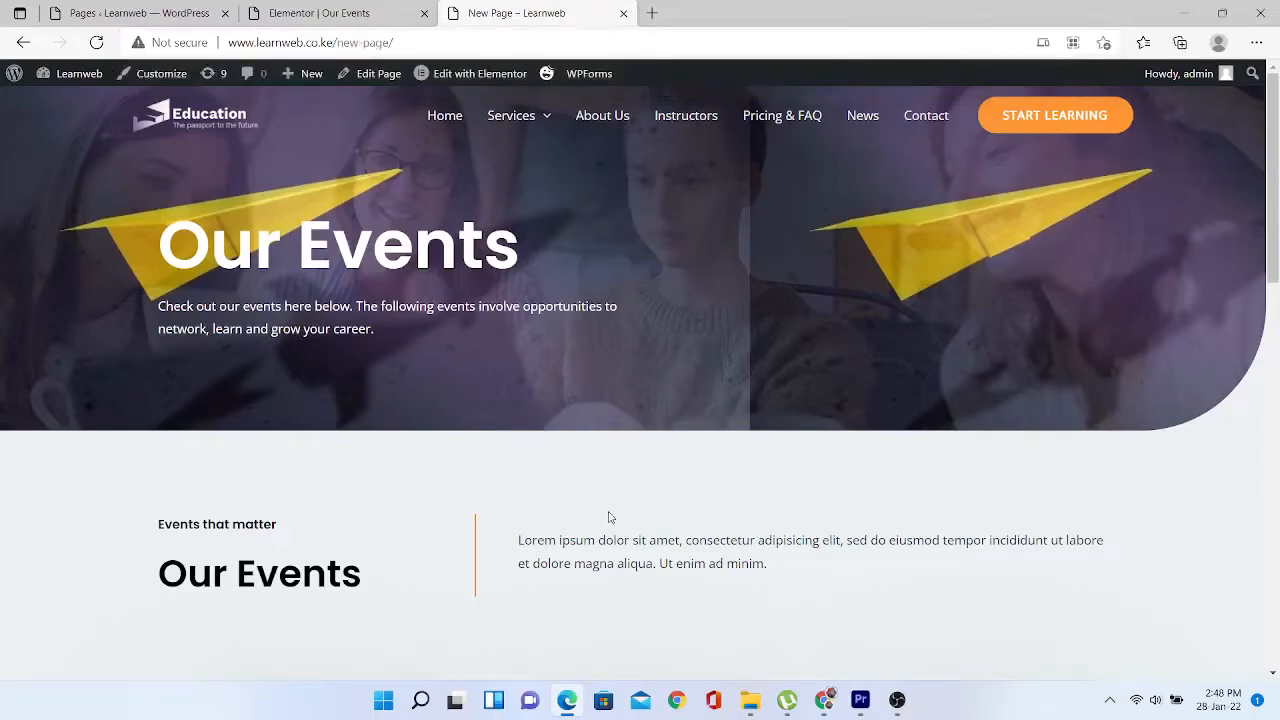
click(476, 80)
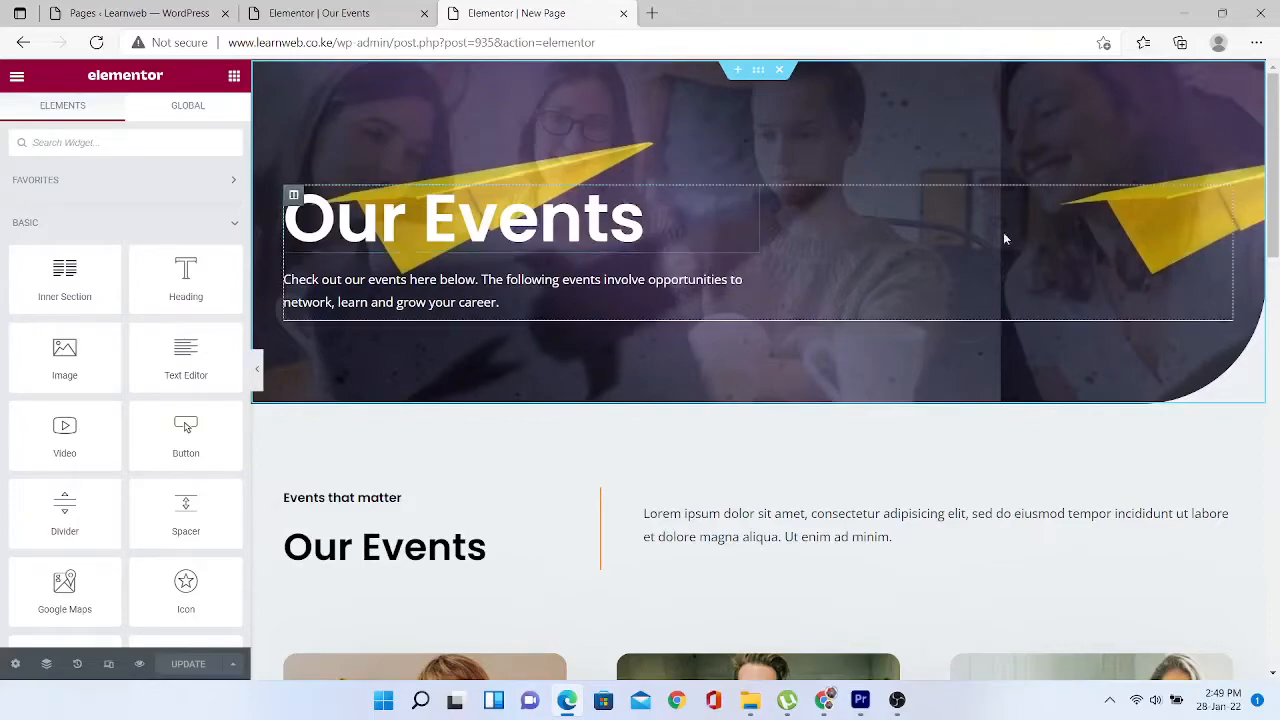
- Rewrite the hero heading as 'New Page', fixing a typo, and select the hero section
mouse_move(1275, 119)
mouse_down()
mouse_move(1275, 144)
mouse_move(1272, 120)
mouse_up()
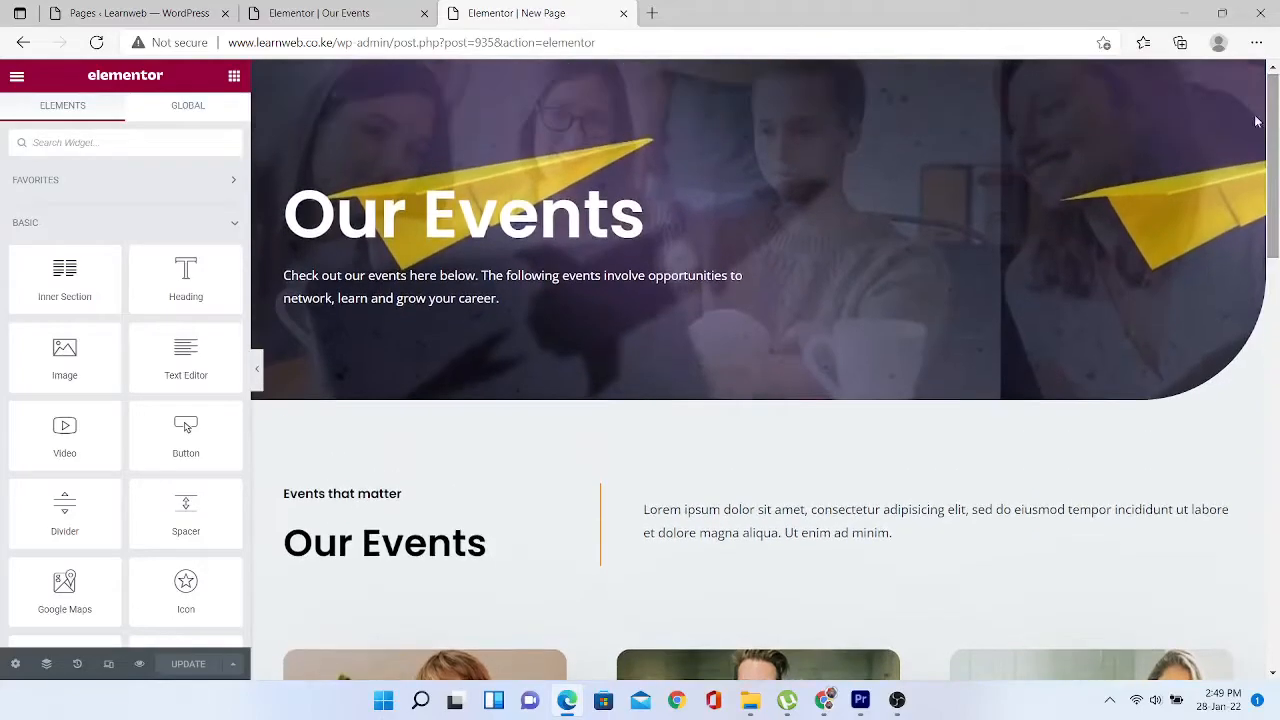
click(509, 236)
key(ctrl+a)
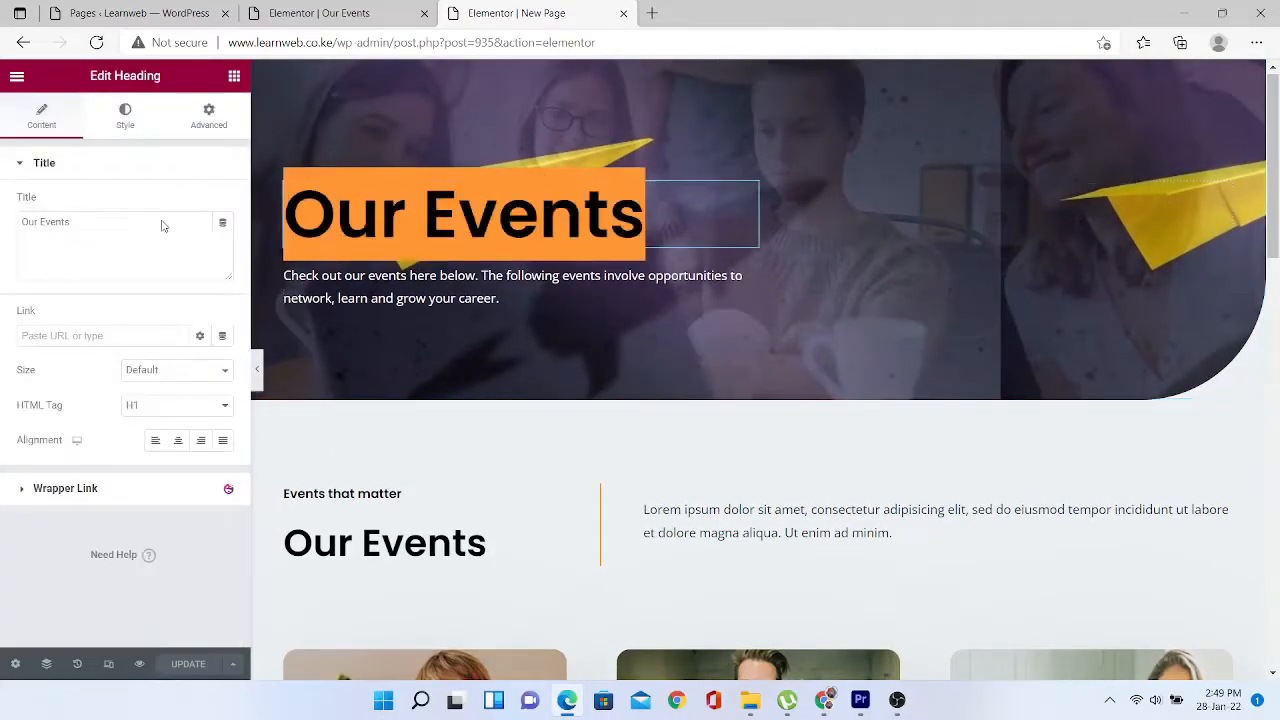
text(New)
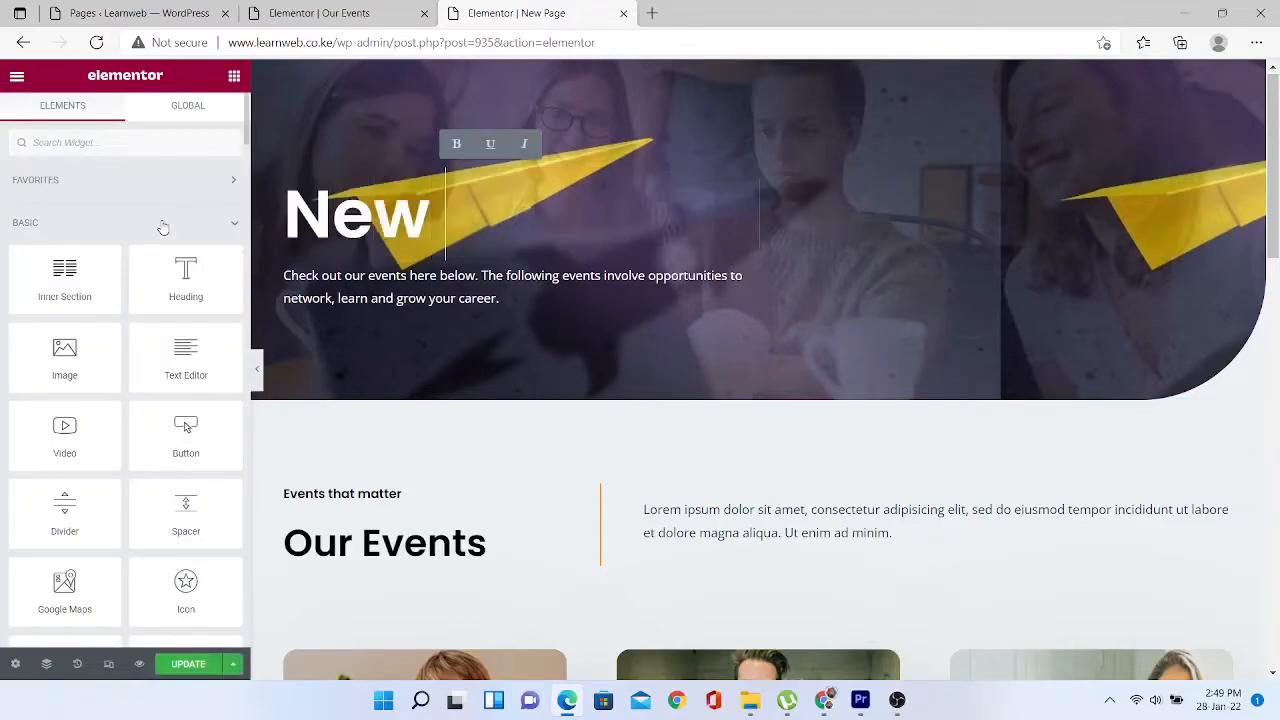
text( age)
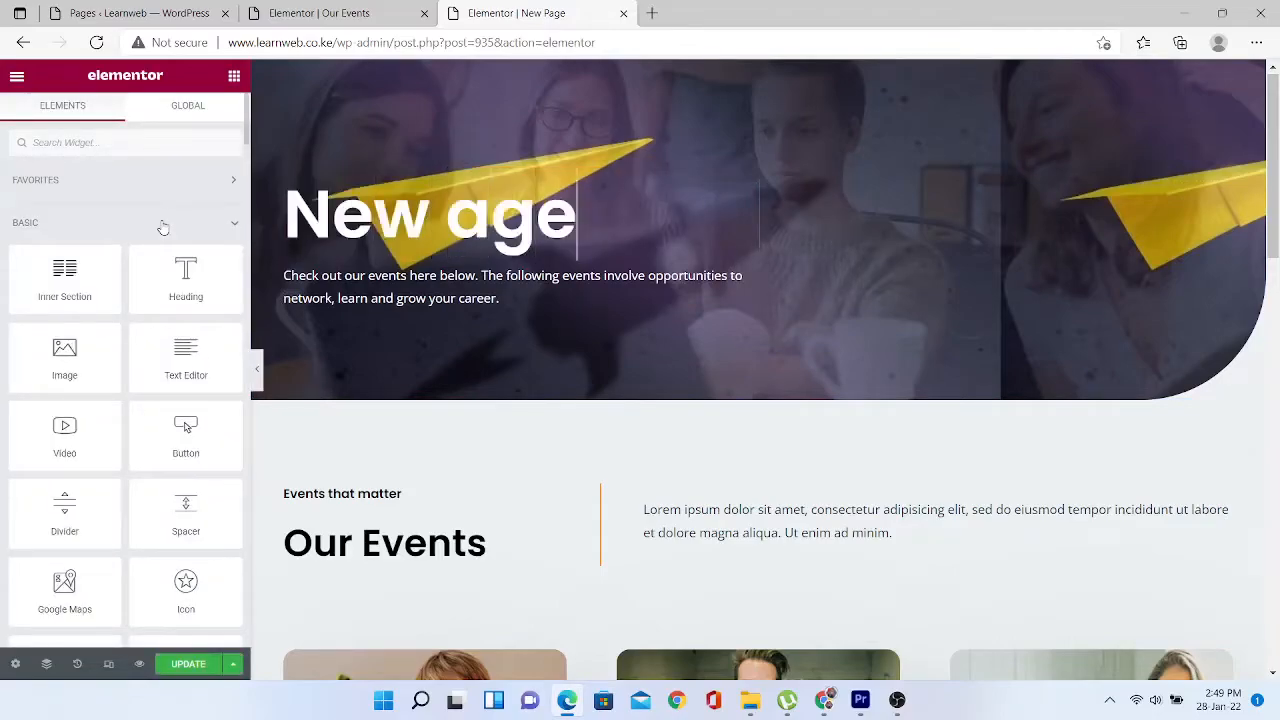
click(450, 226)
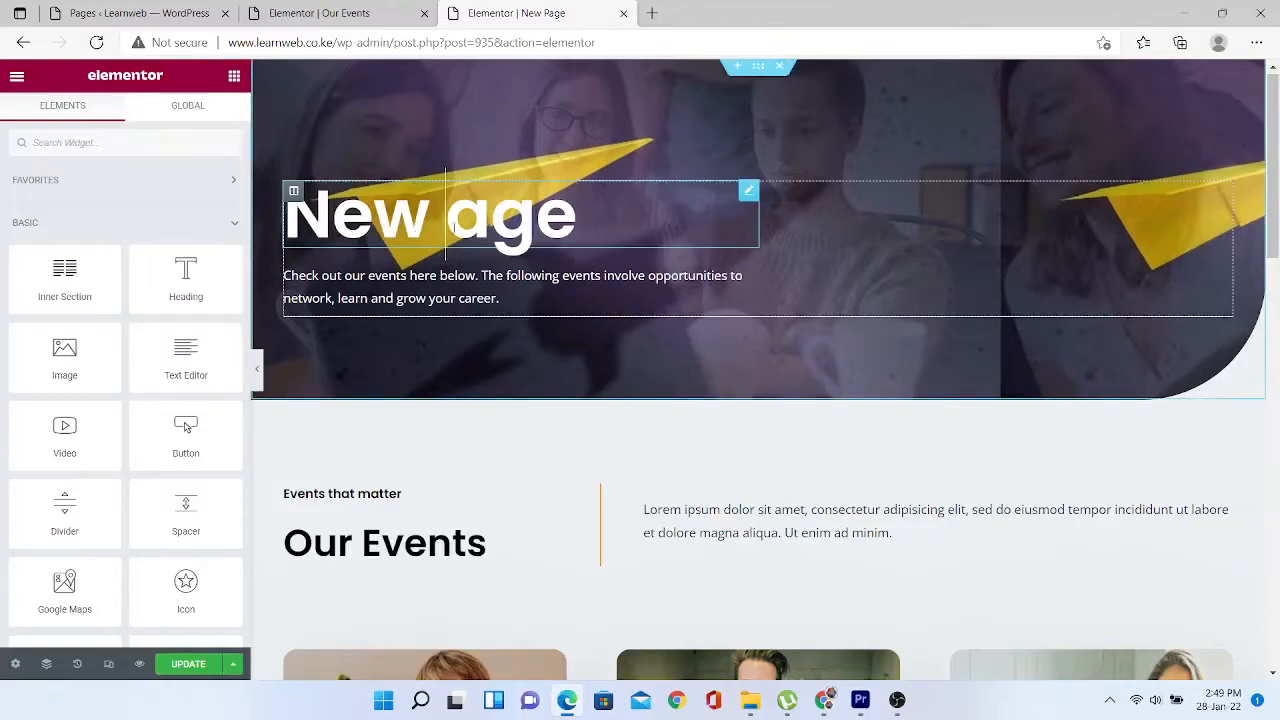
text(P)
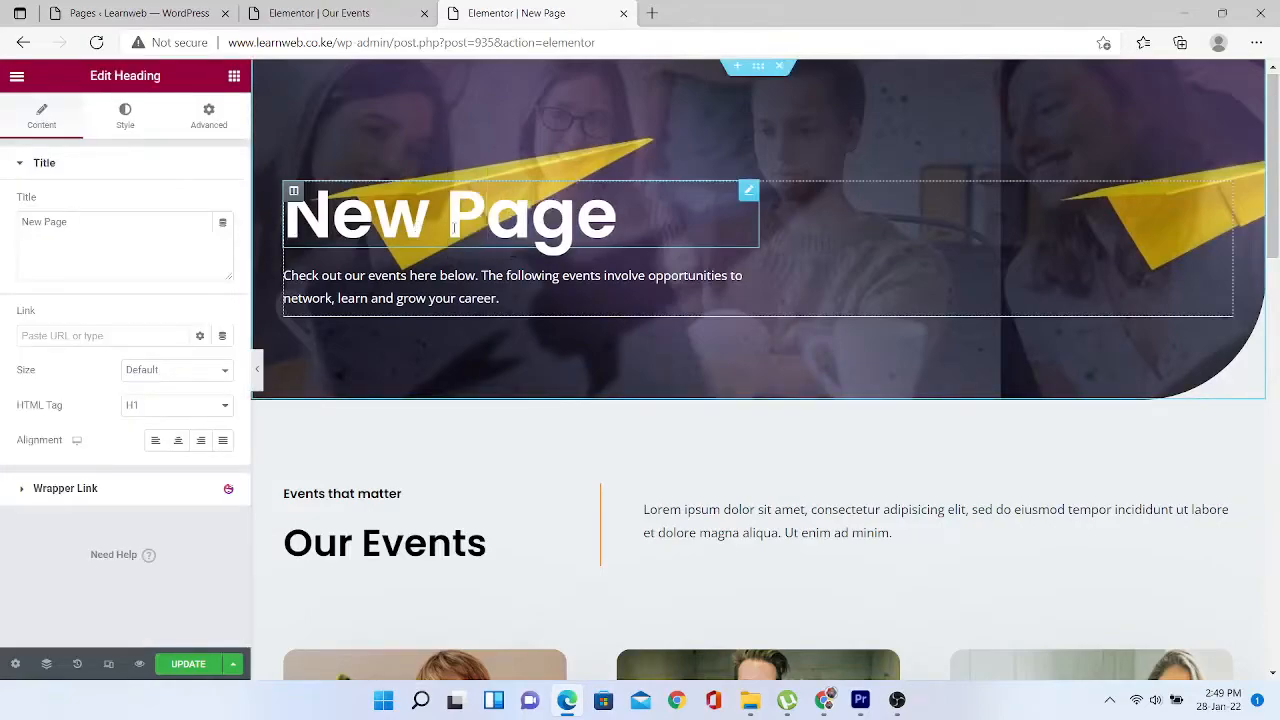
mouse_move(1273, 162)
mouse_down()
mouse_move(1277, 439)
mouse_move(1273, 150)
mouse_up()
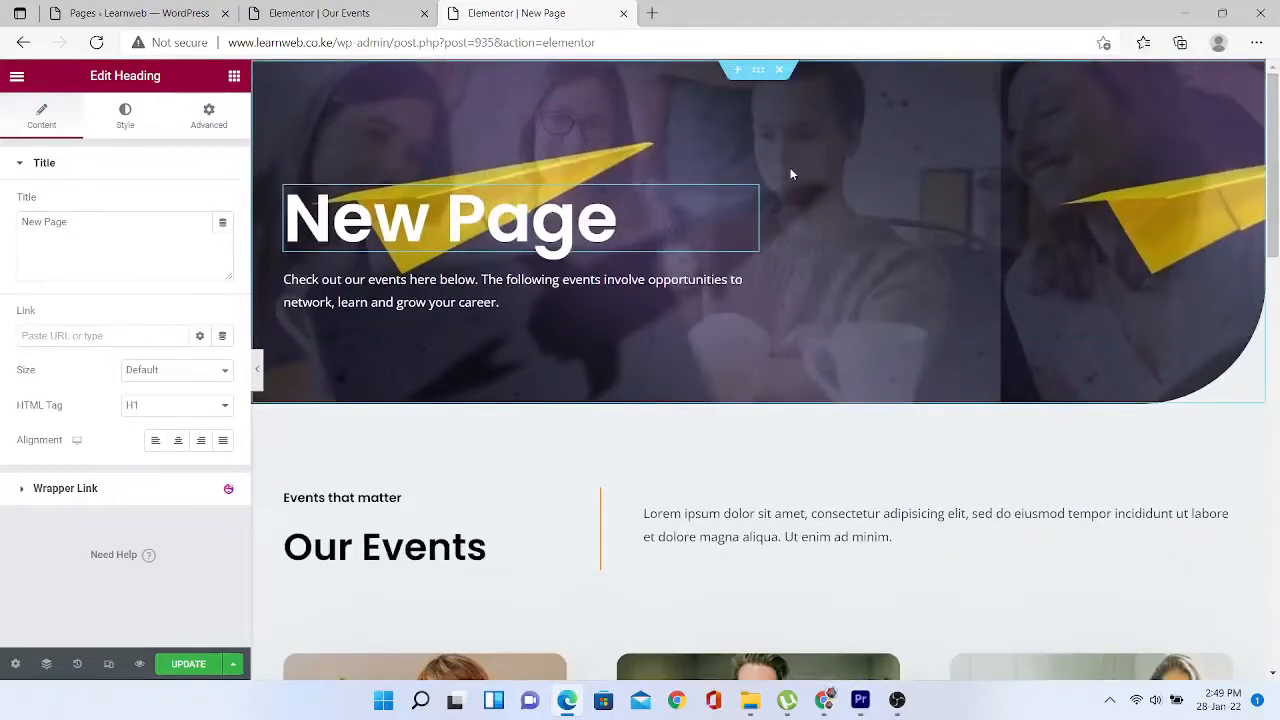
click(757, 72)
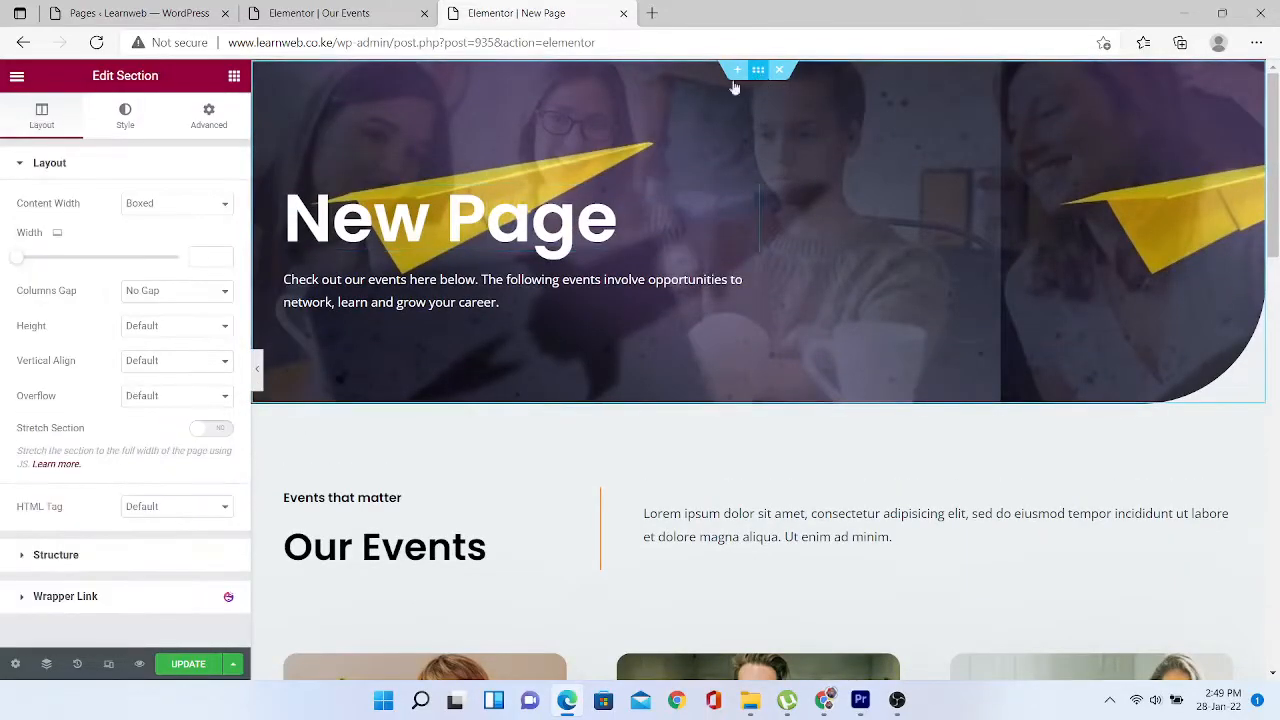
- Browse the section's background image upload and stock photo options without choosing one
click(127, 124)
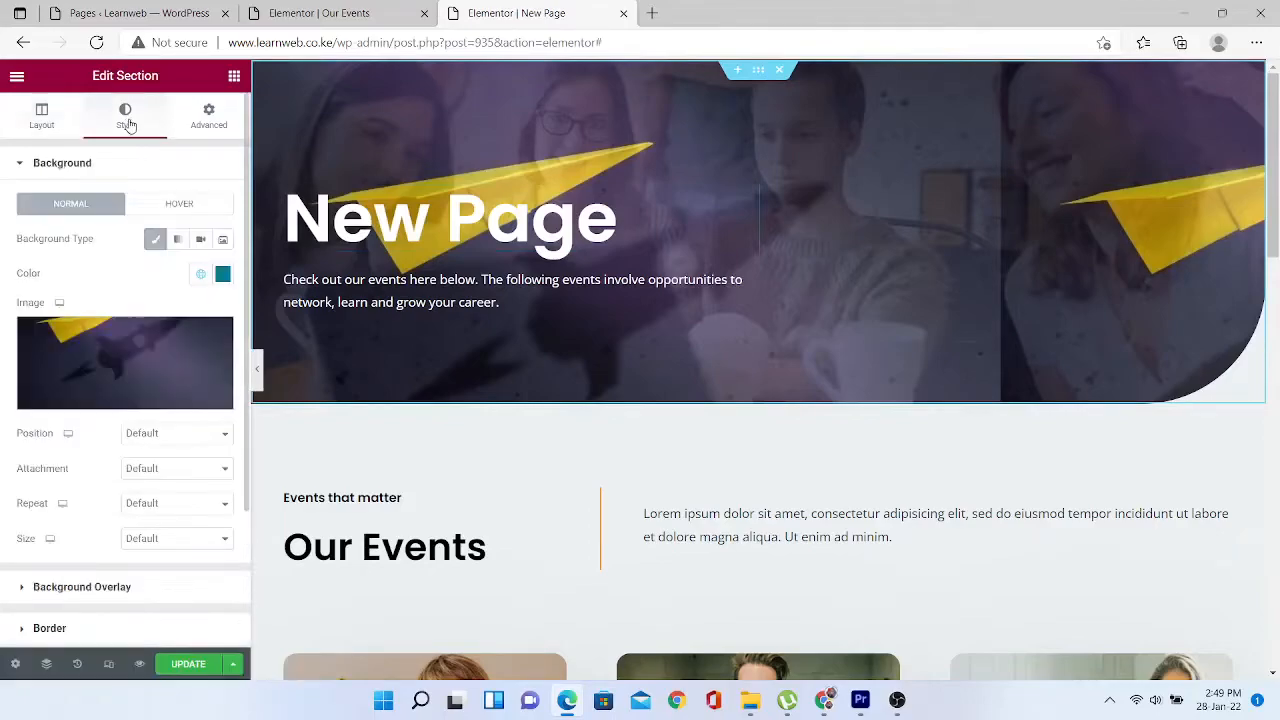
click(180, 365)
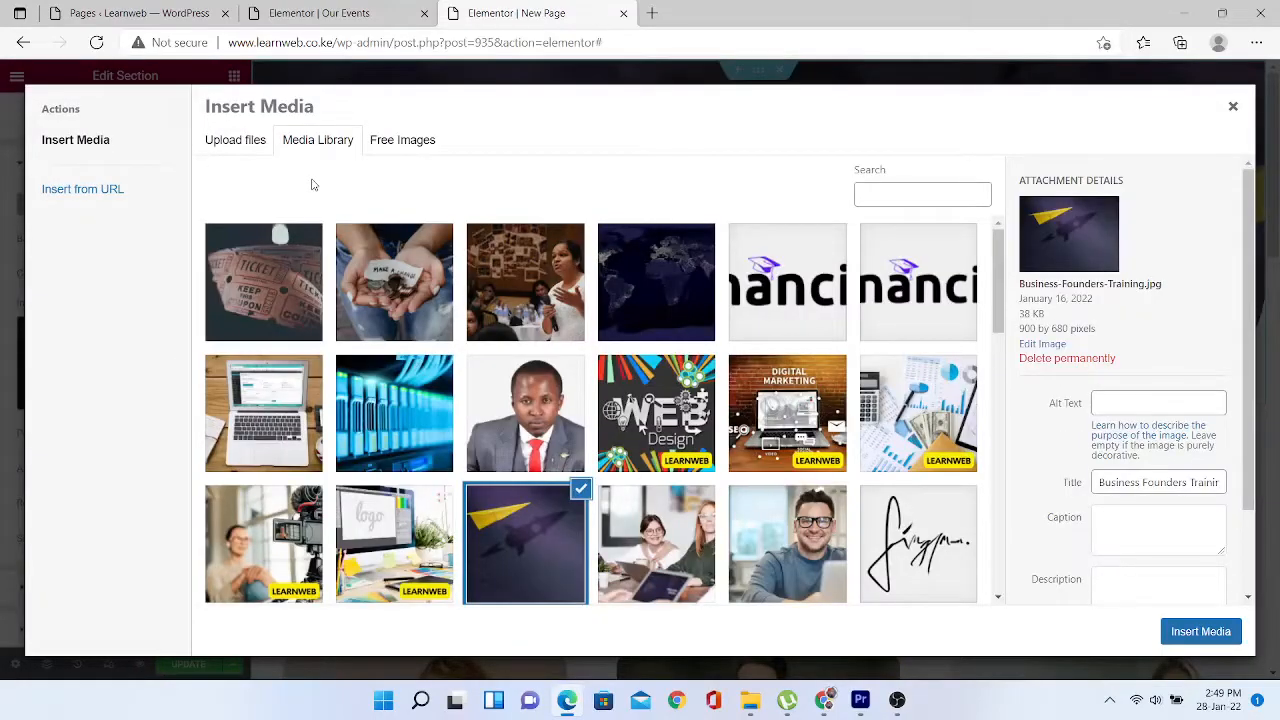
click(246, 146)
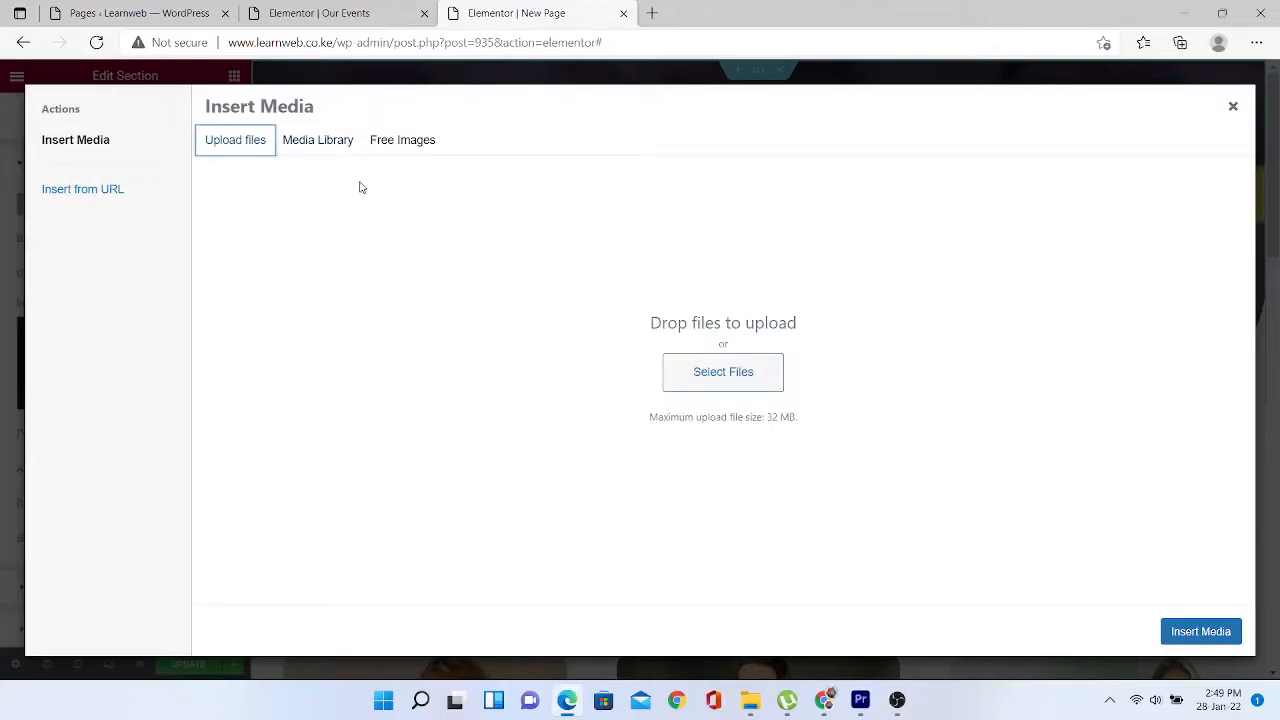
click(412, 143)
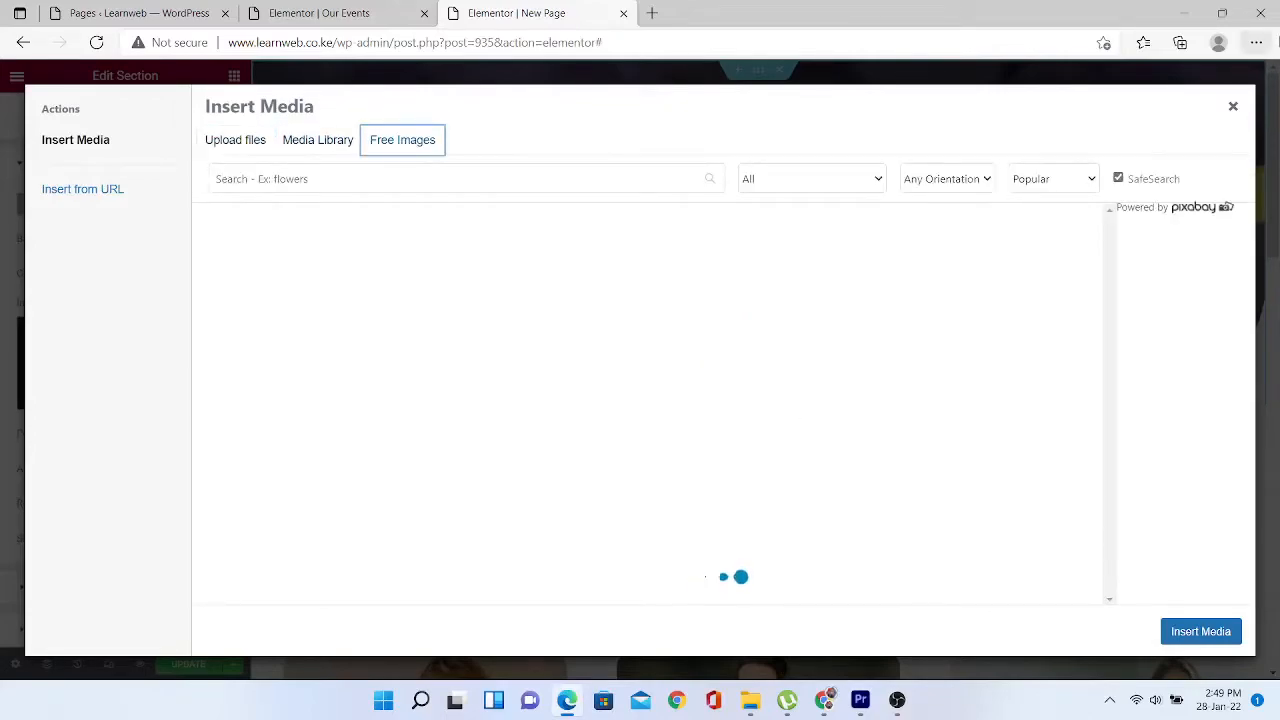
click(1233, 107)
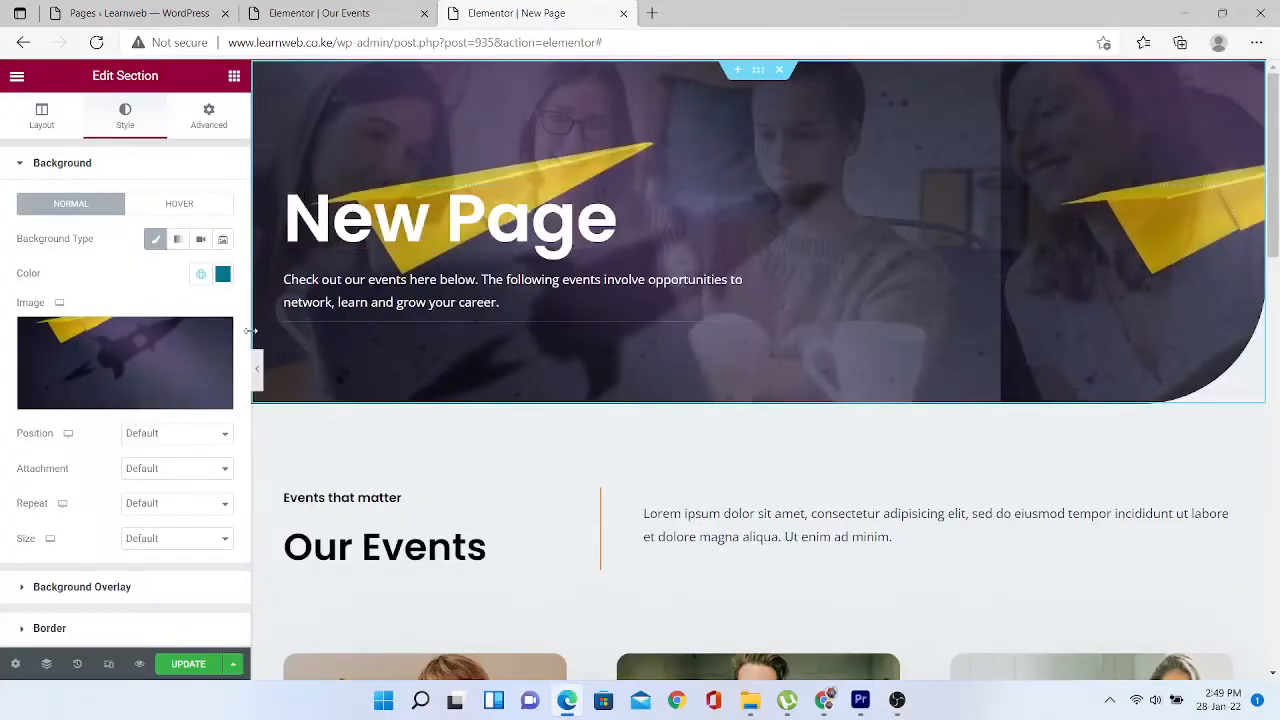
- Set the scooter photo as the section's background overlay image
click(101, 597)
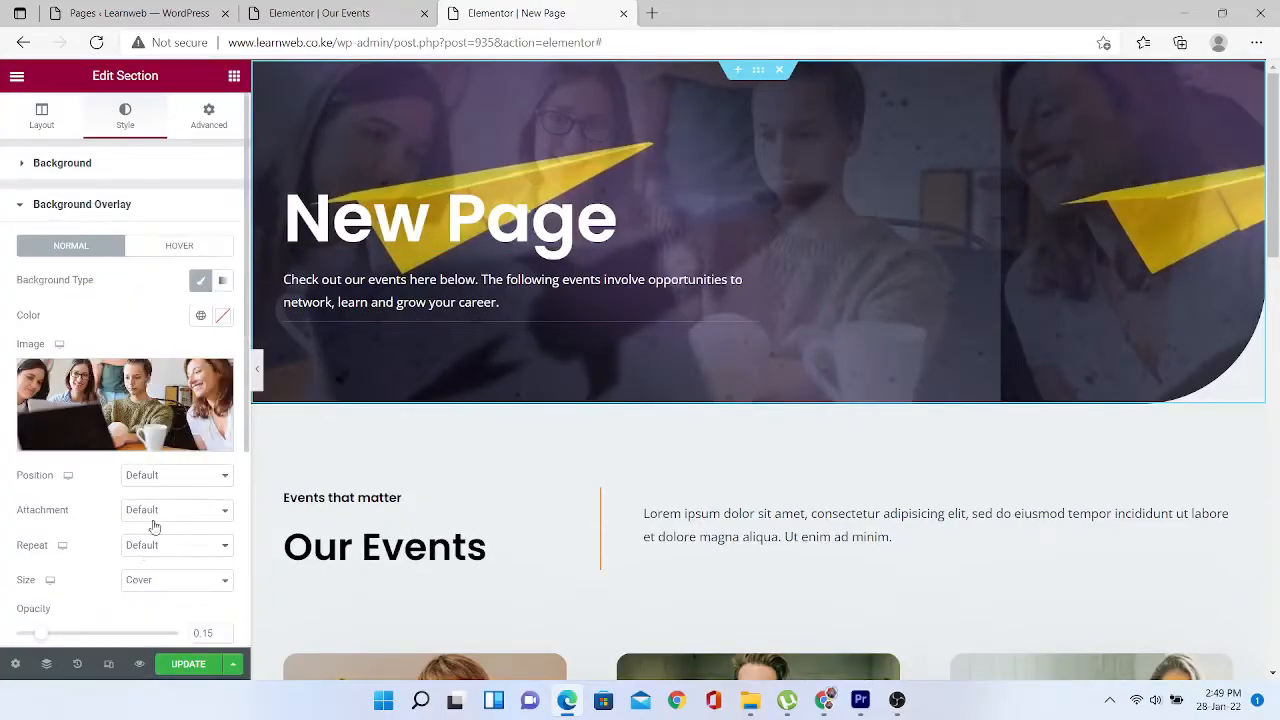
click(138, 400)
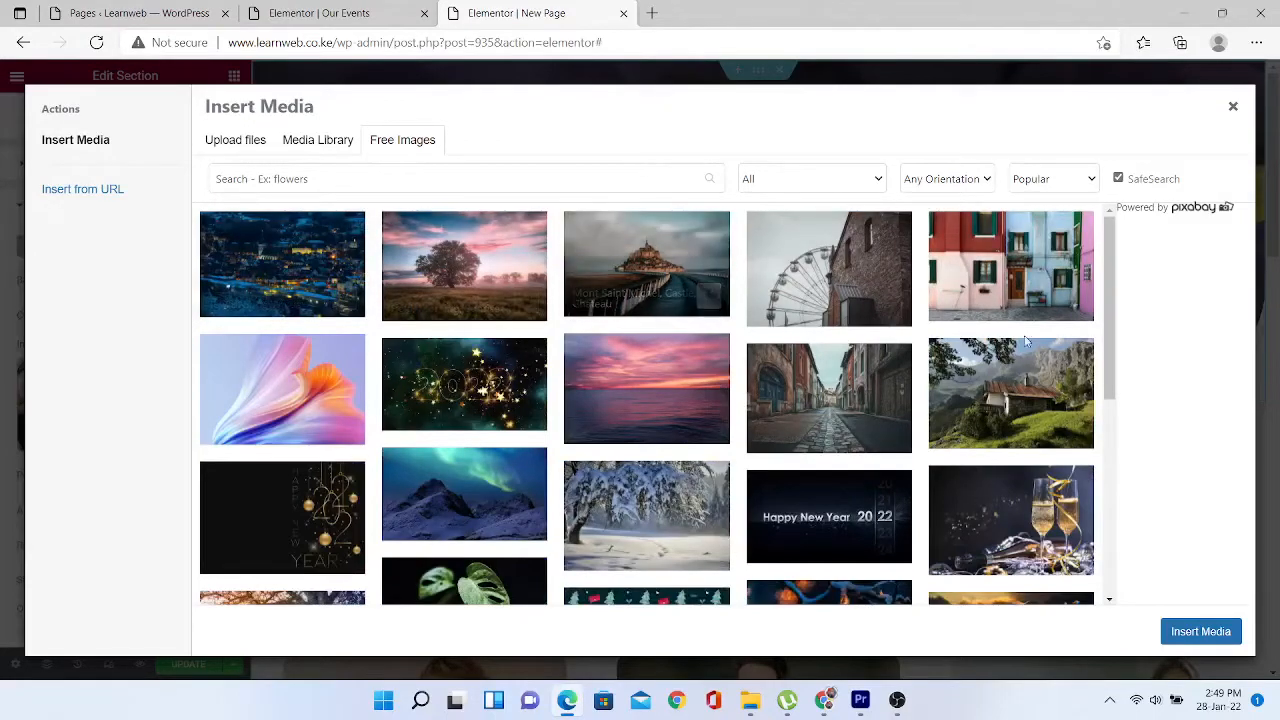
drag(1112, 311, 1146, 514)
click(465, 428)
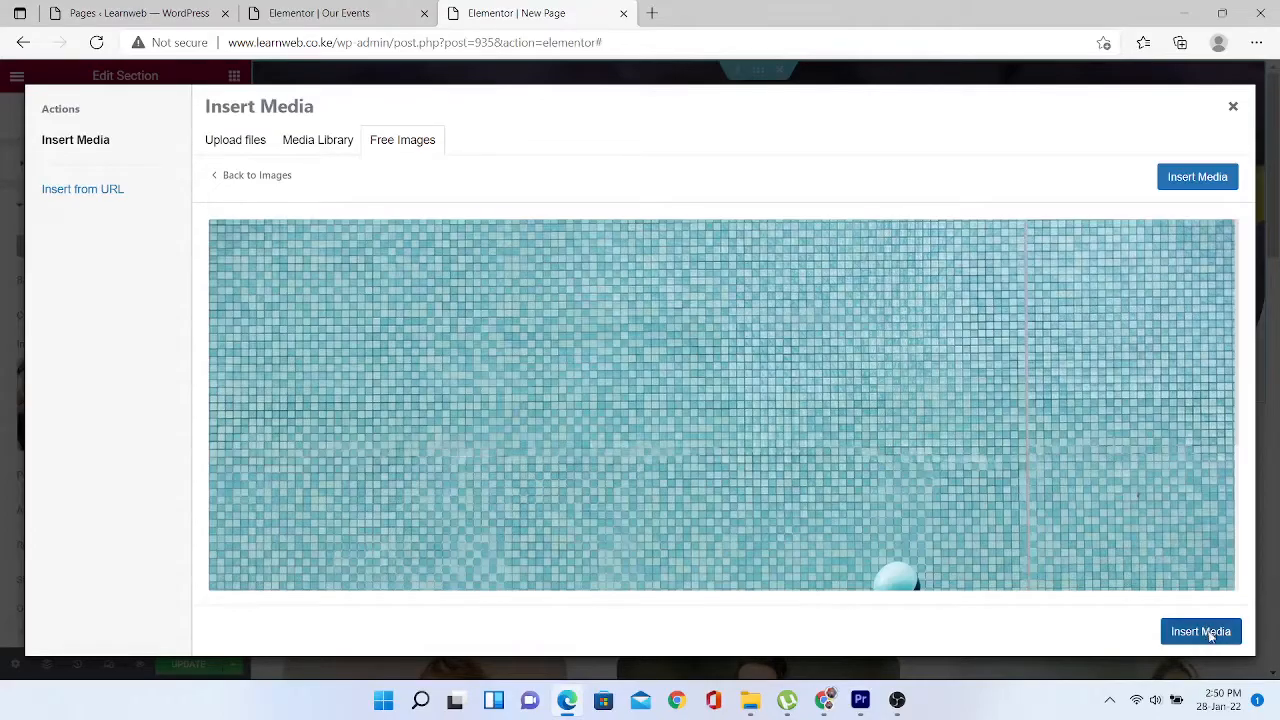
click(1211, 636)
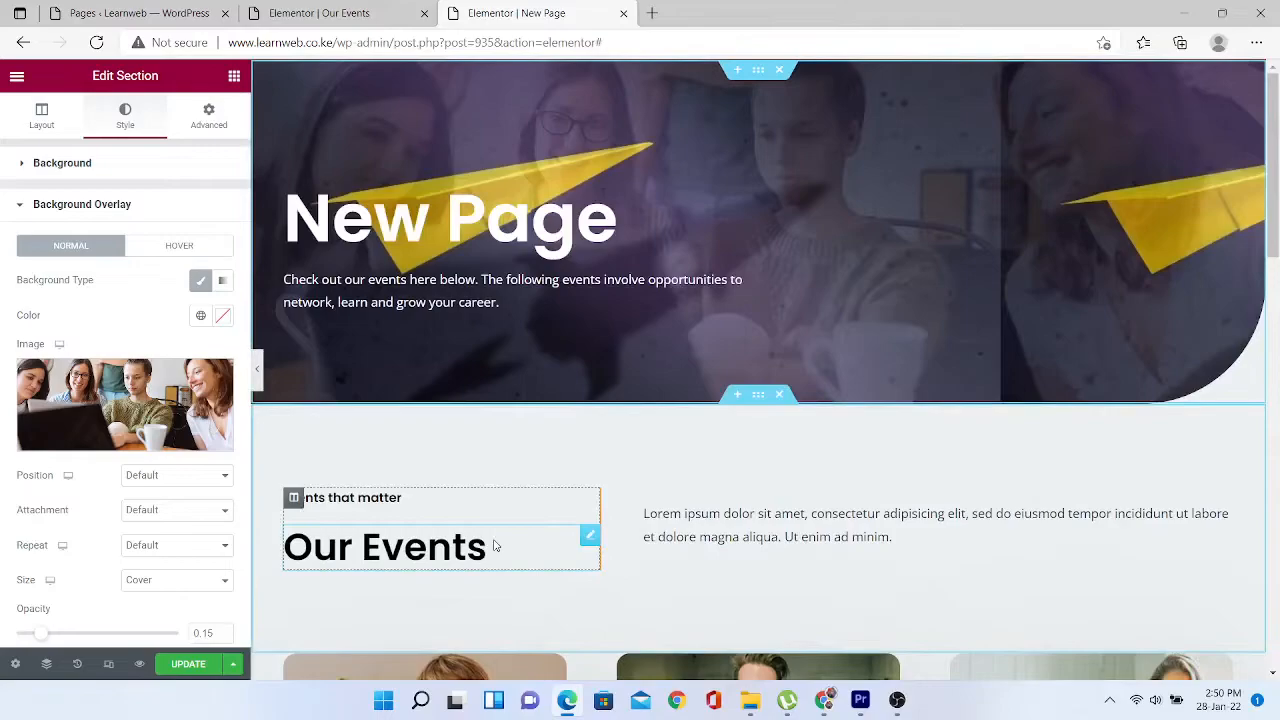
click(127, 398)
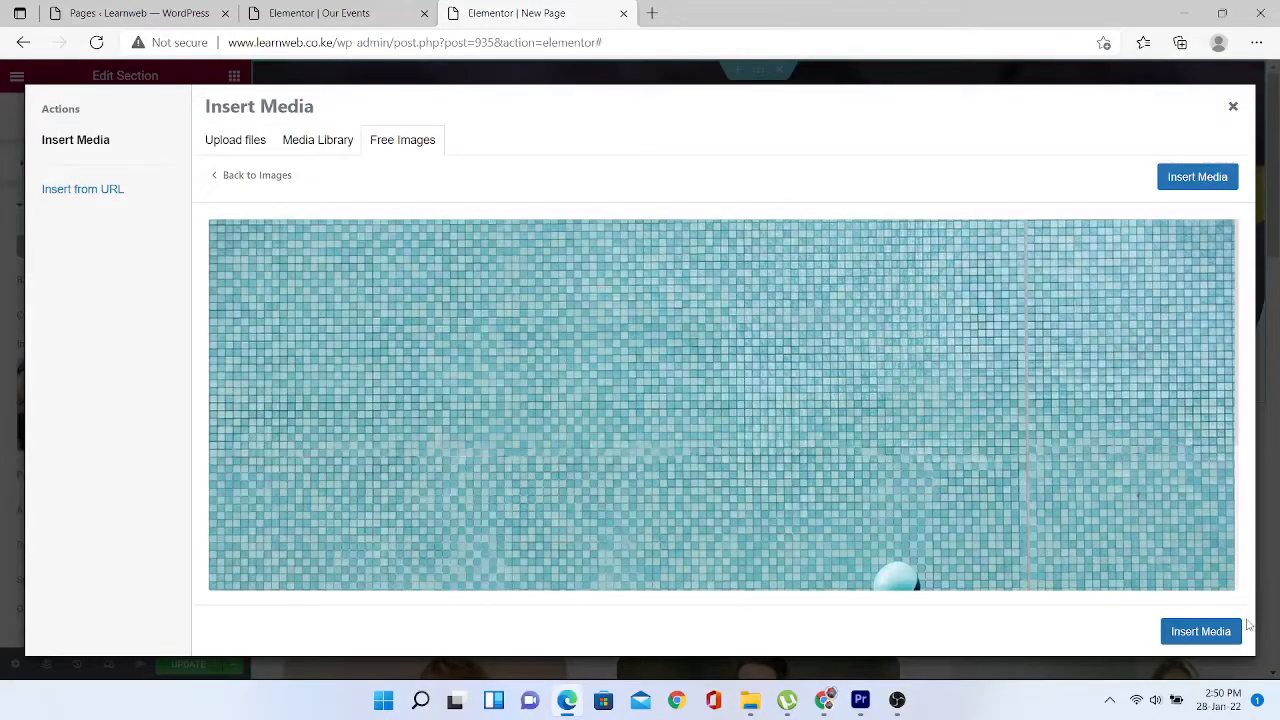
click(1203, 178)
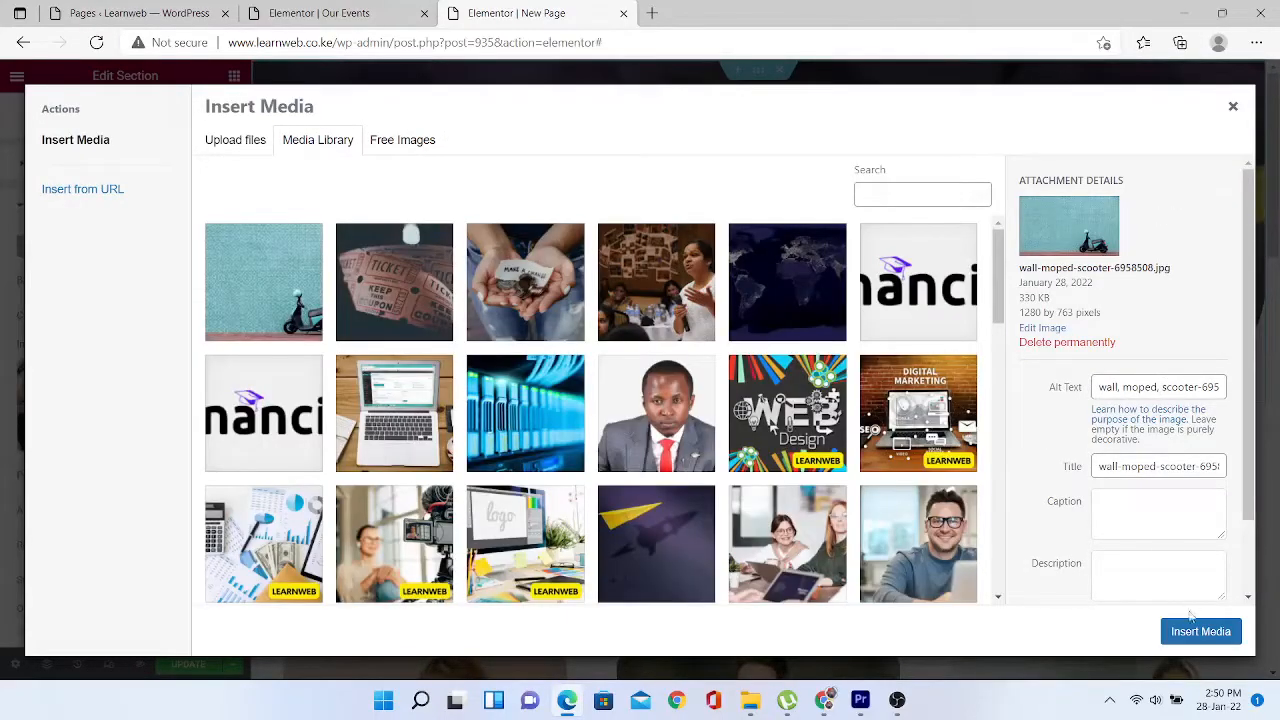
click(1200, 632)
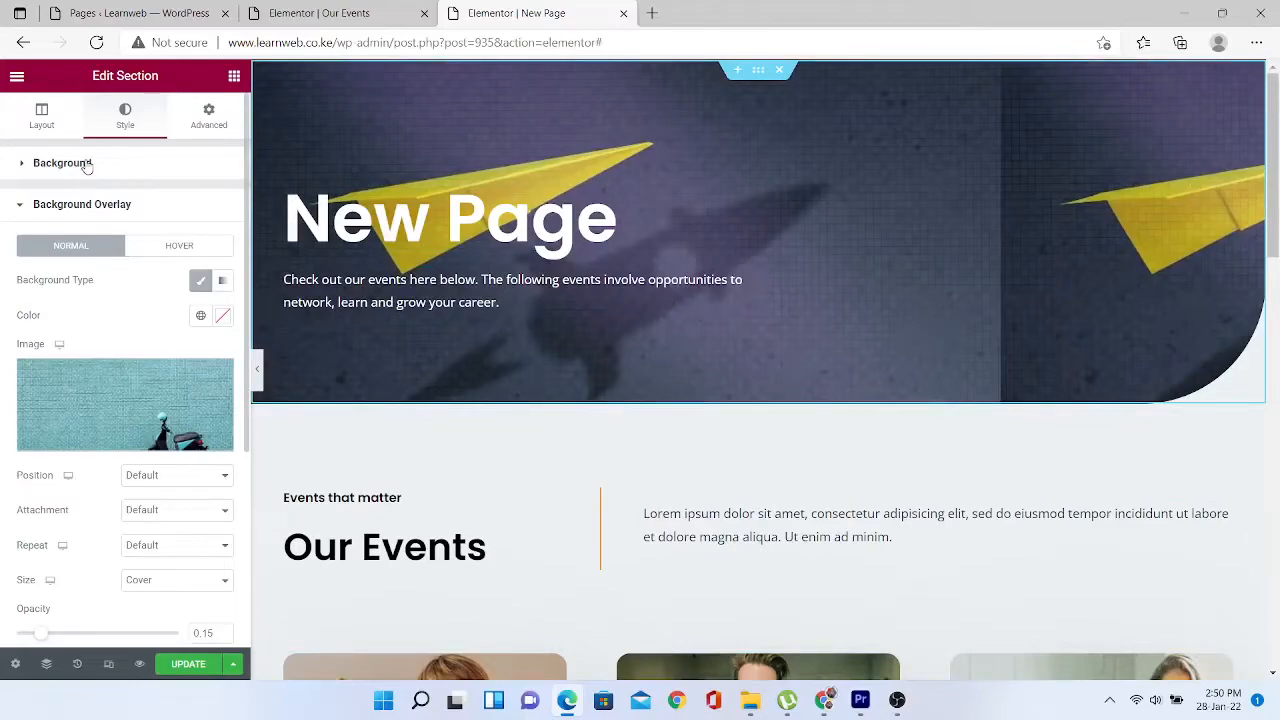
- Remove the header section's background photo so only teal remains, and update the page
click(87, 164)
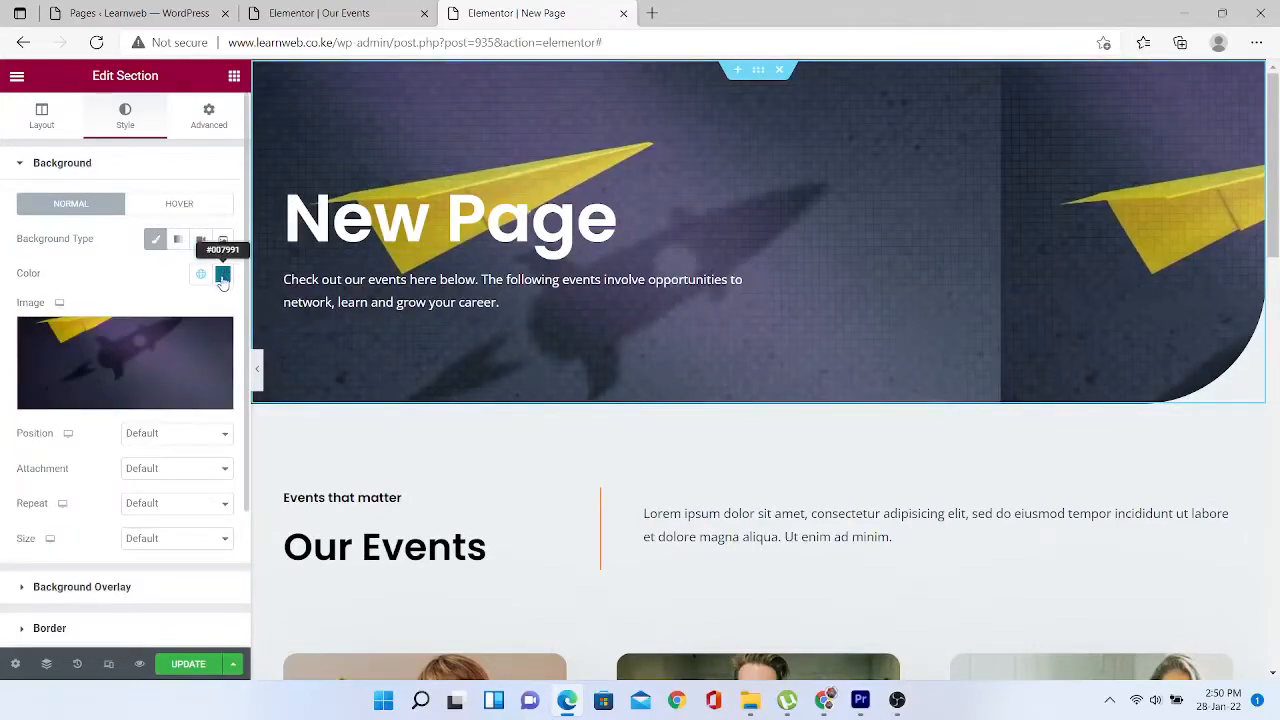
click(214, 338)
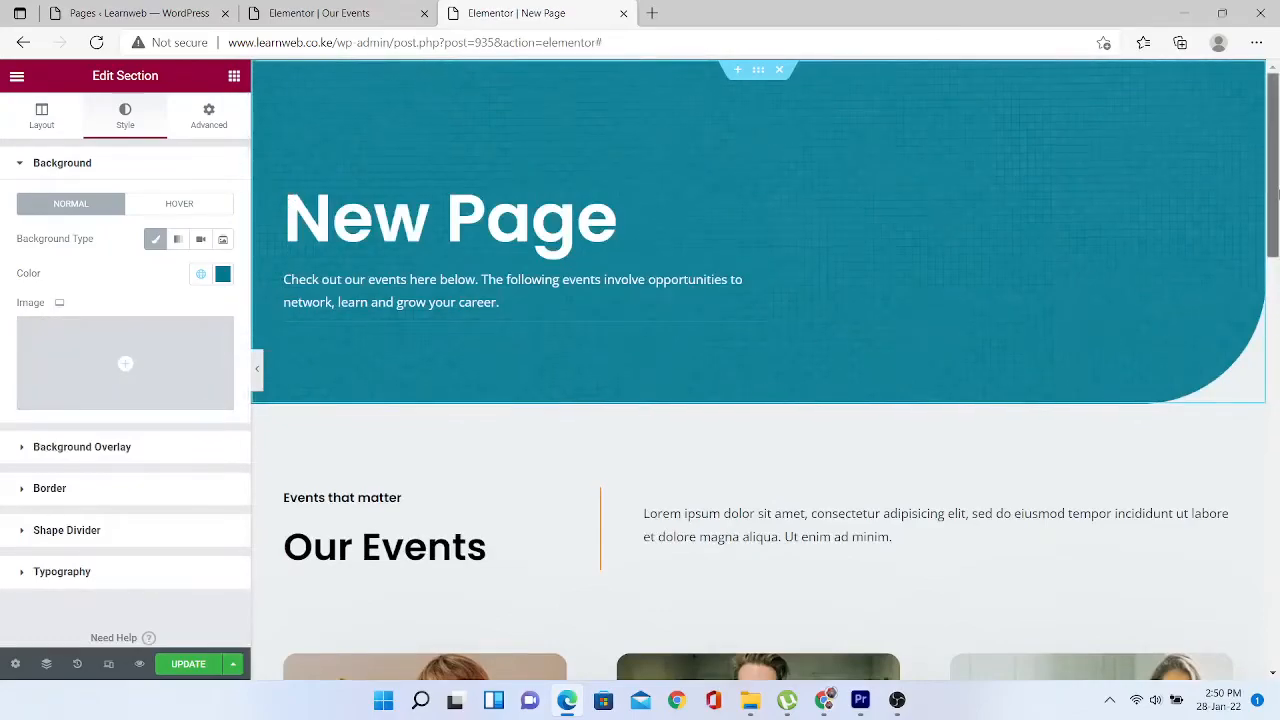
scroll(1275, 195, down, 4)
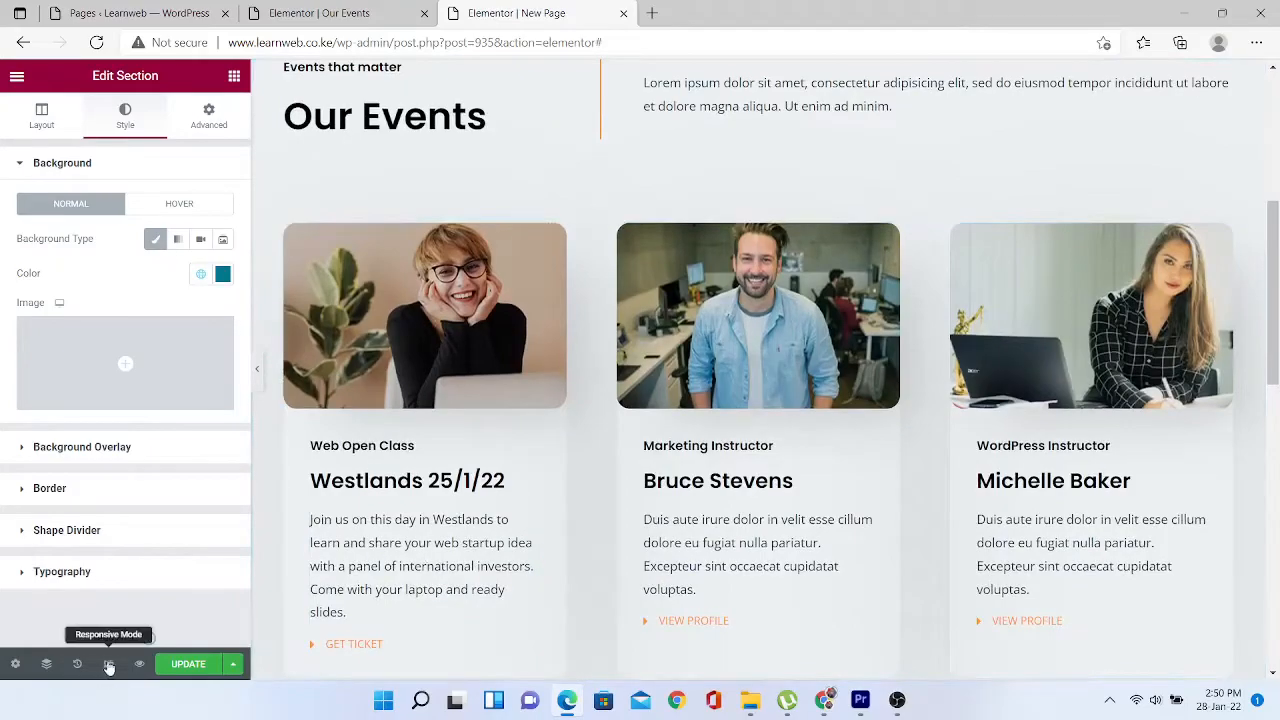
click(190, 668)
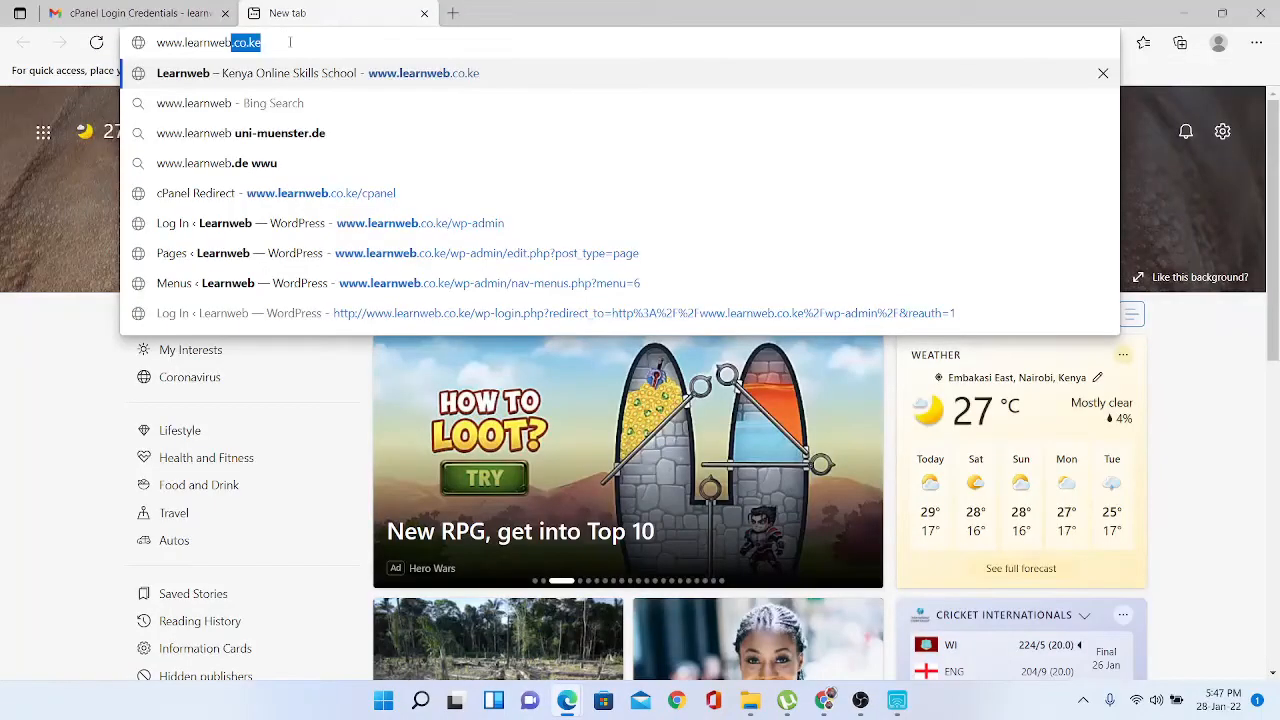
text(.co.ke/wp)
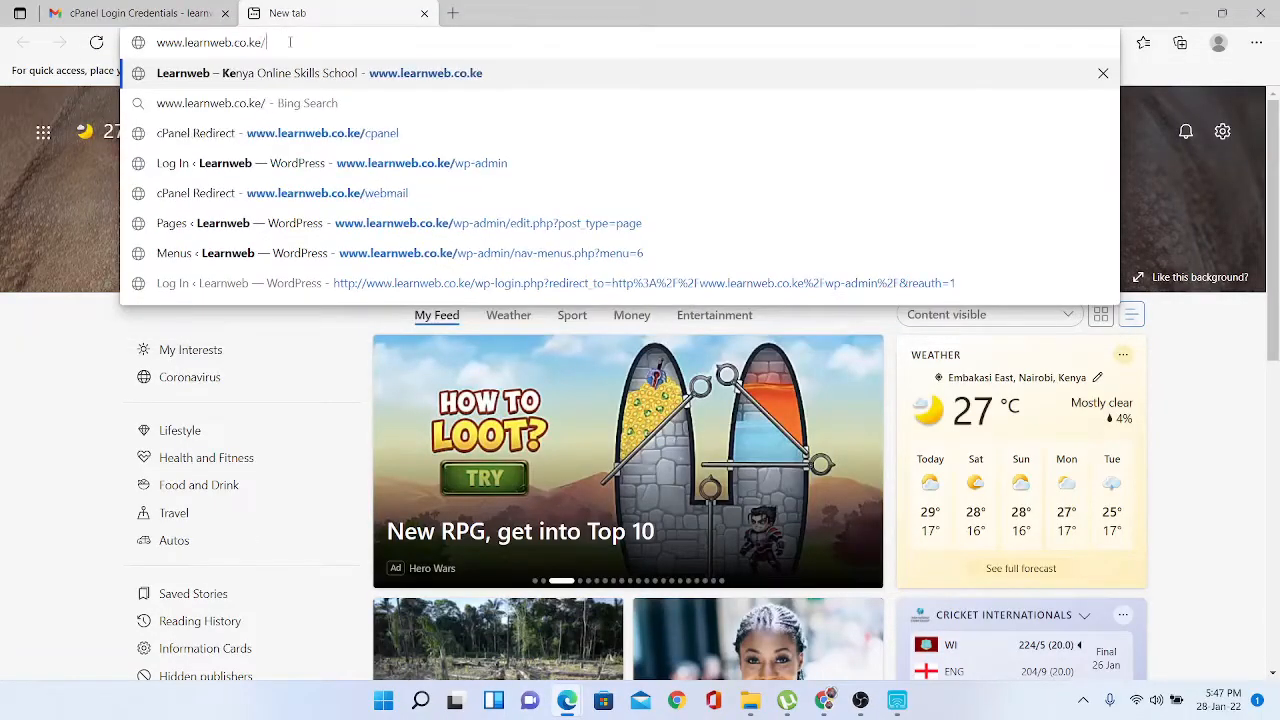
key(BackSpace)
key(BackSpace)
key(BackSpace)
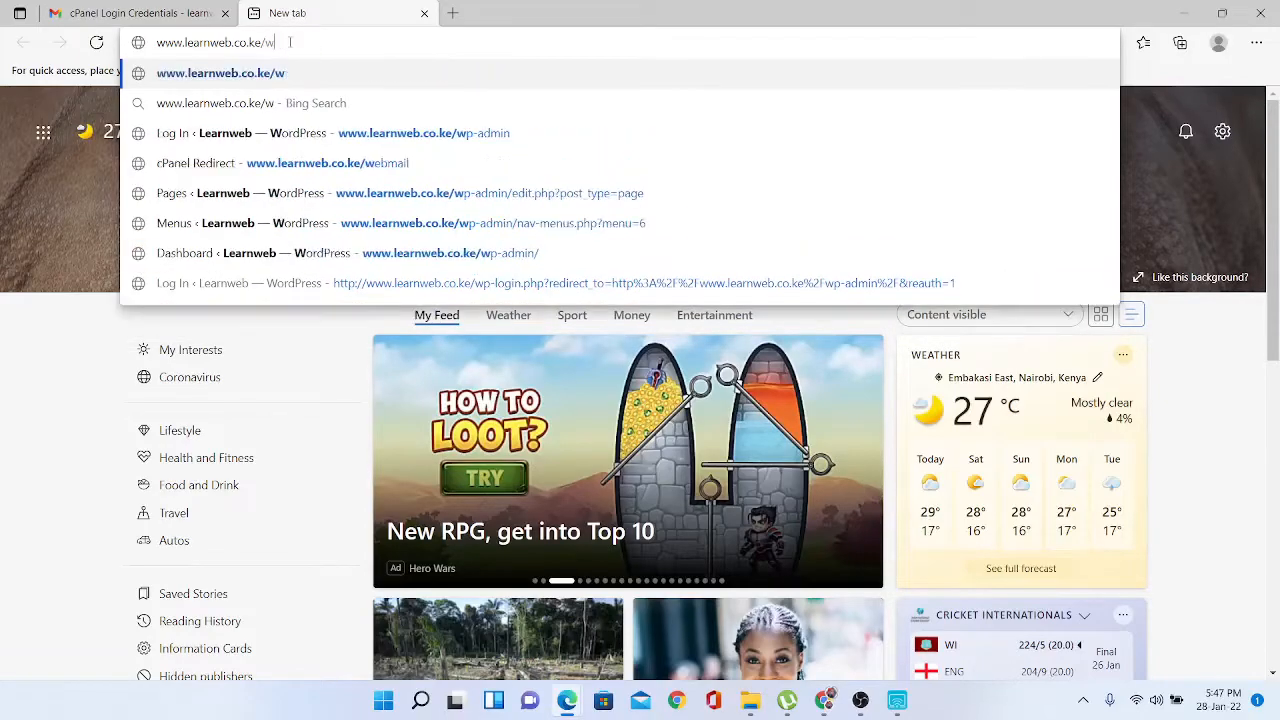
text(cpane)
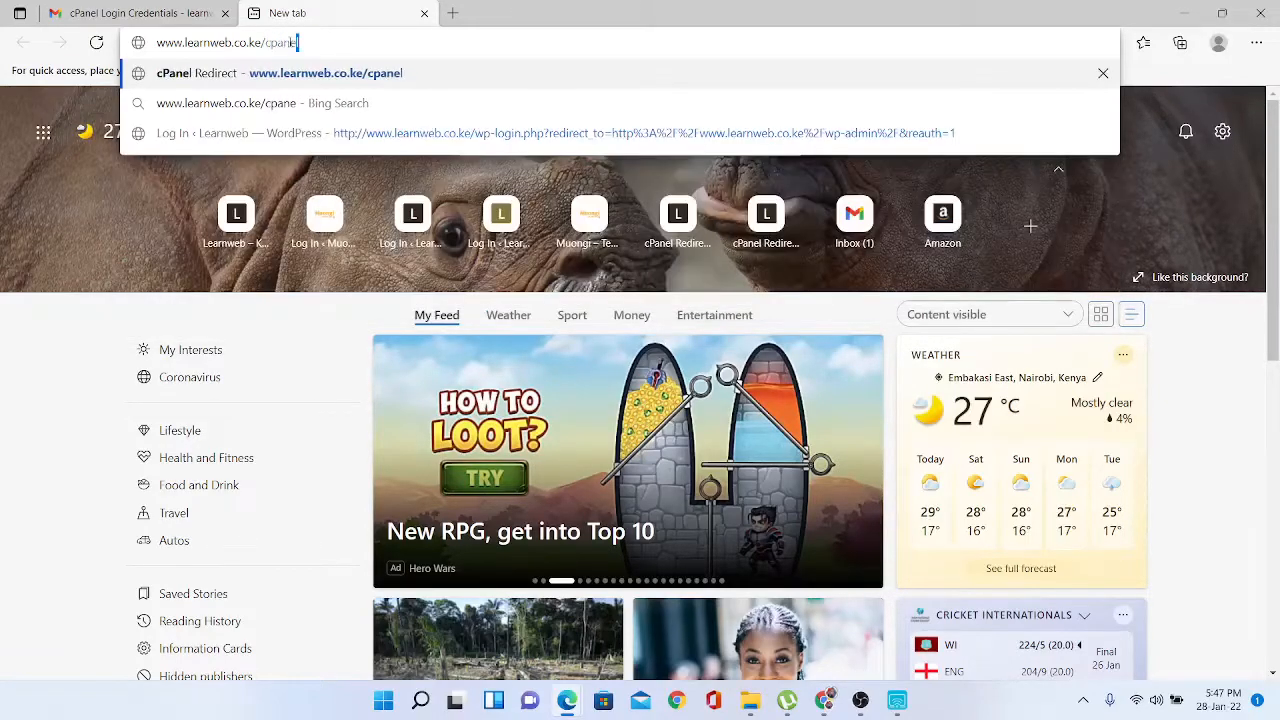
key(Return)
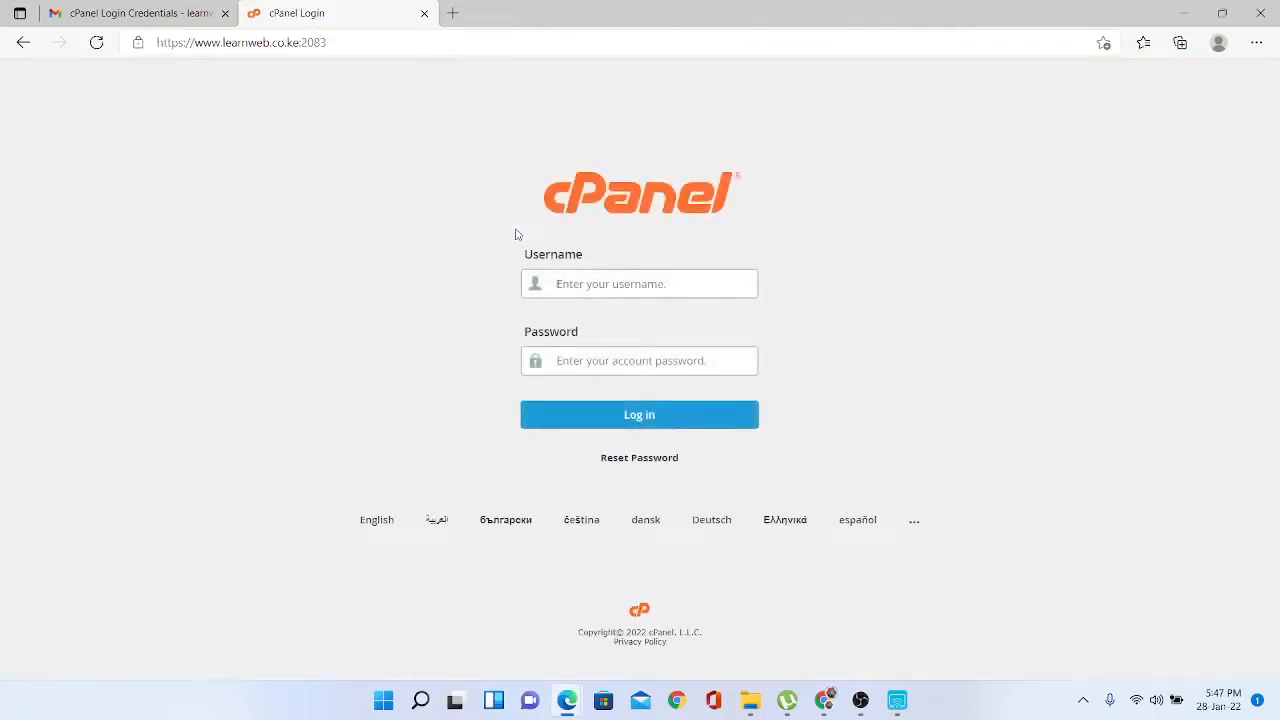
click(614, 284)
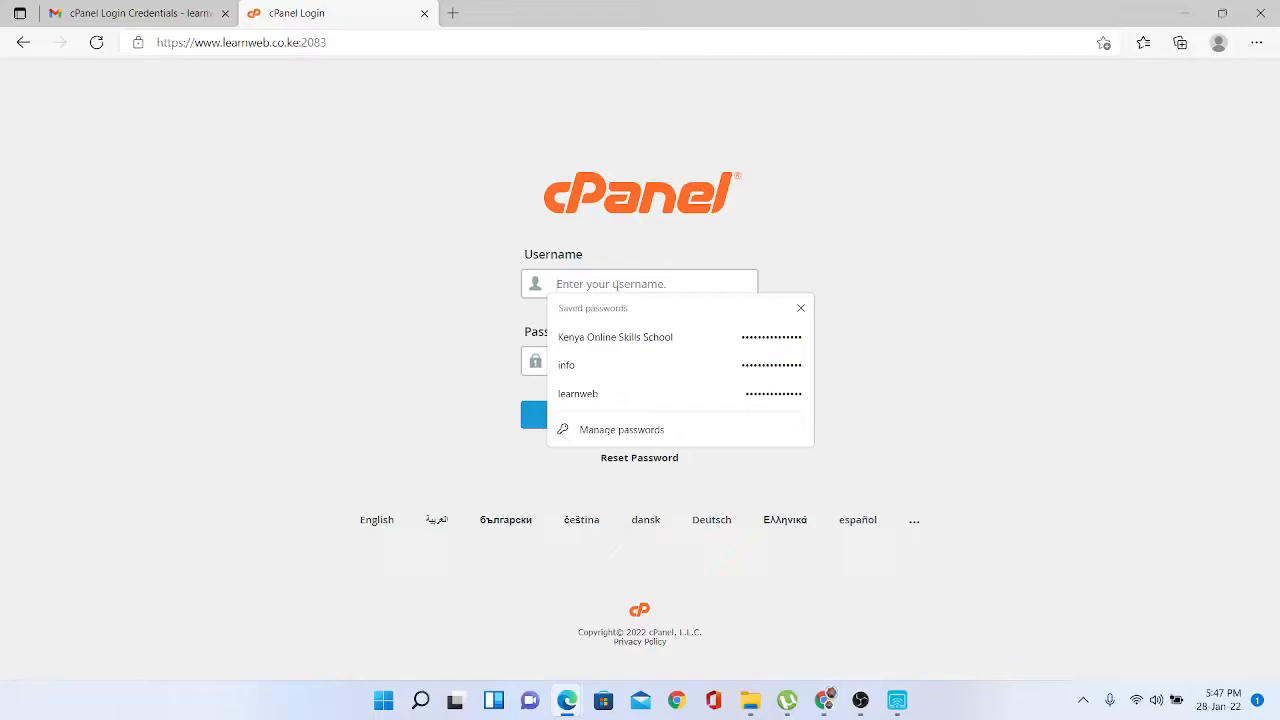
click(588, 394)
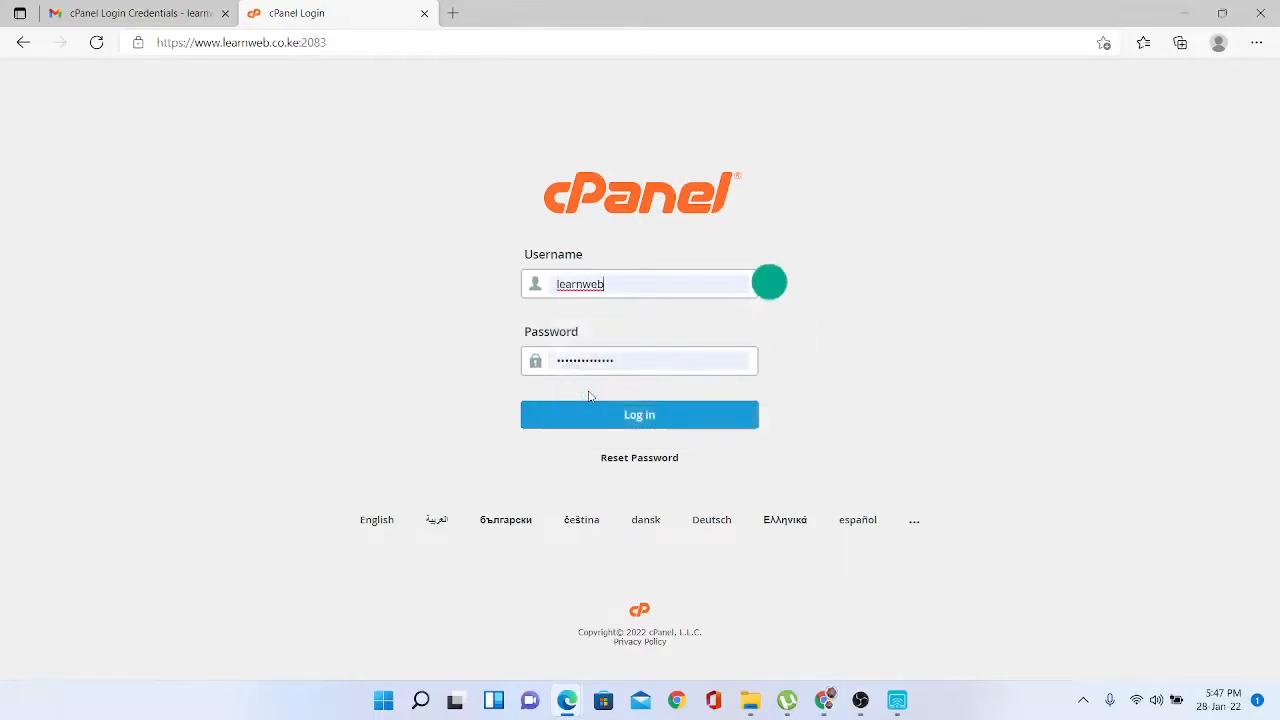
click(632, 417)
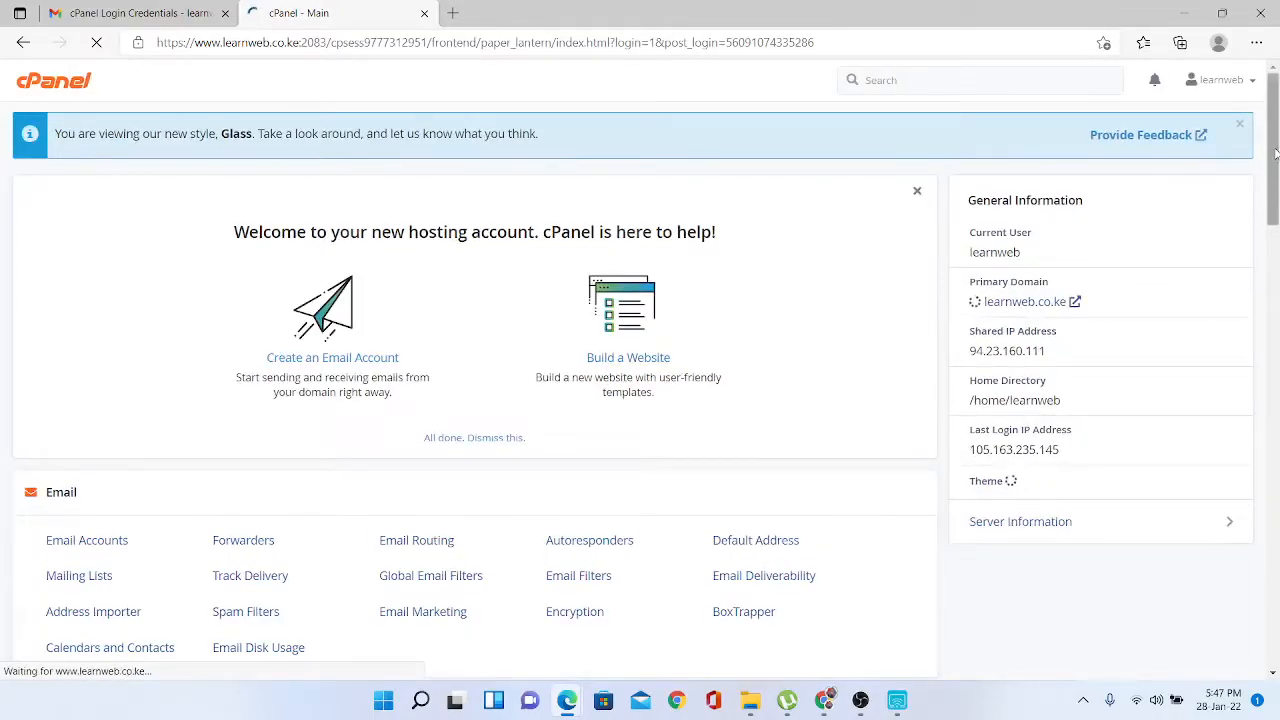
drag(1275, 157, 1277, 246)
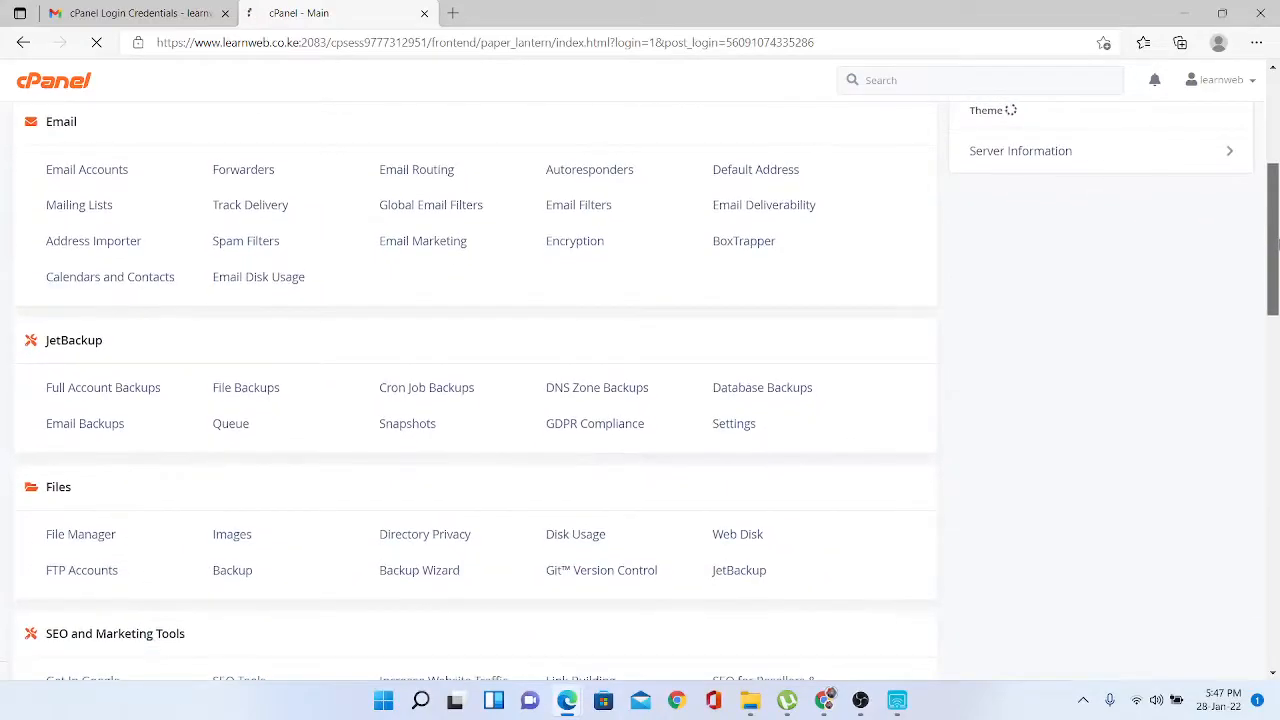
- Open public_html in File Manager with Show Hidden Files enabled
click(73, 541)
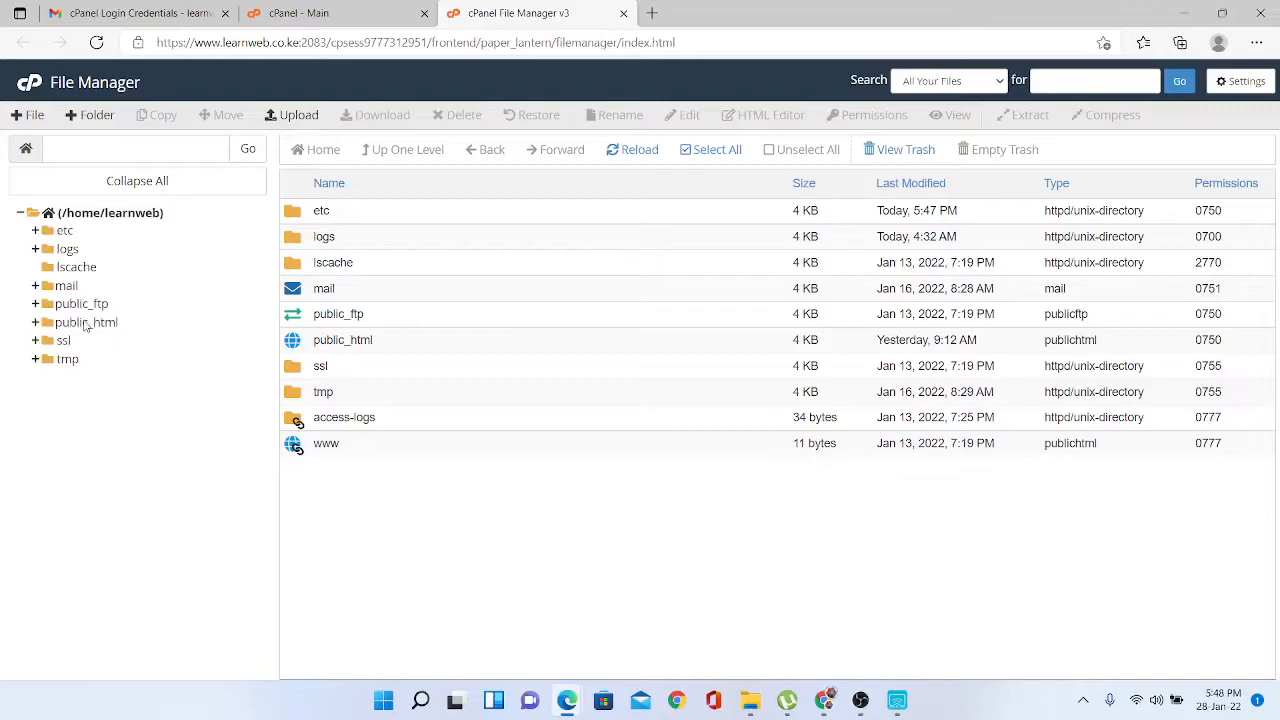
click(86, 322)
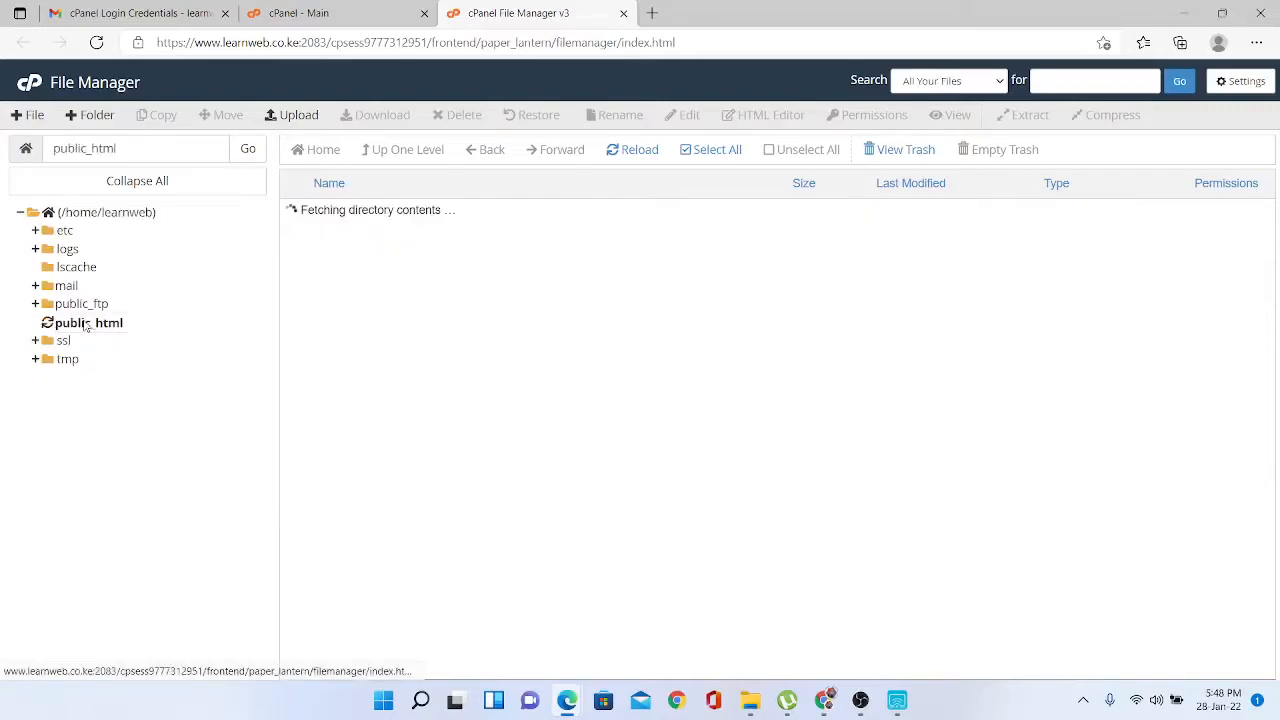
click(1237, 88)
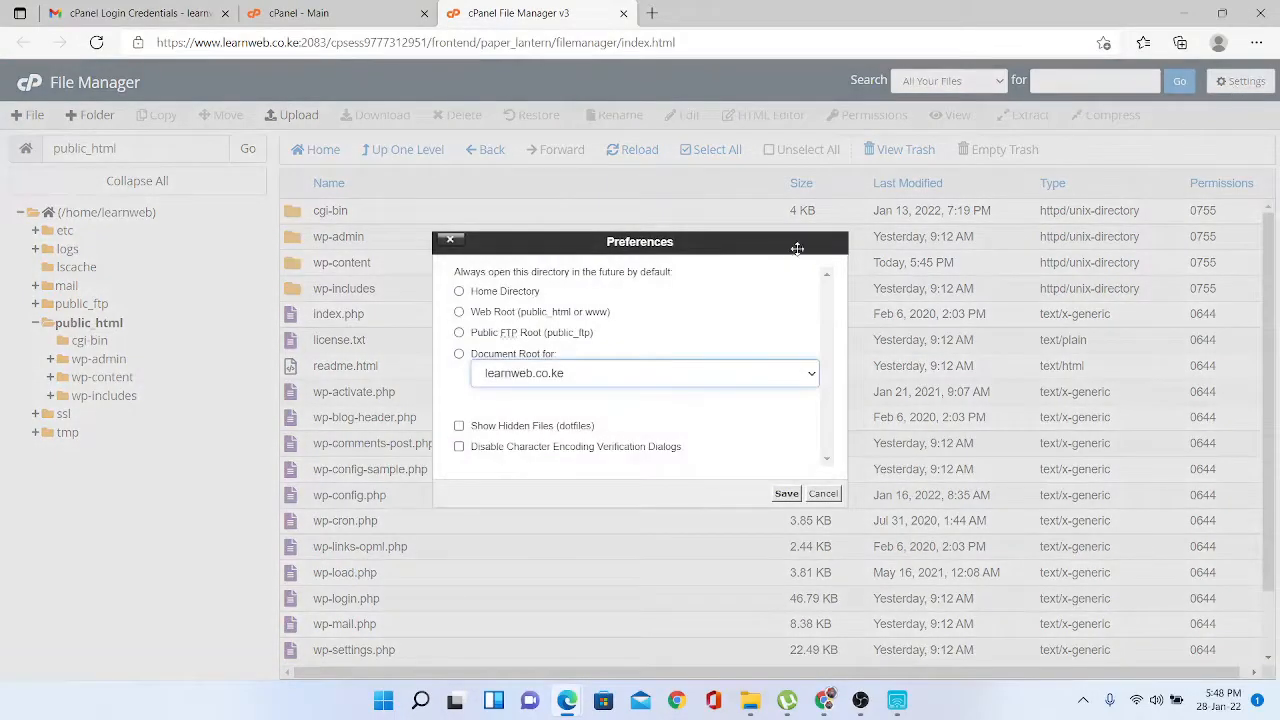
click(459, 426)
click(786, 494)
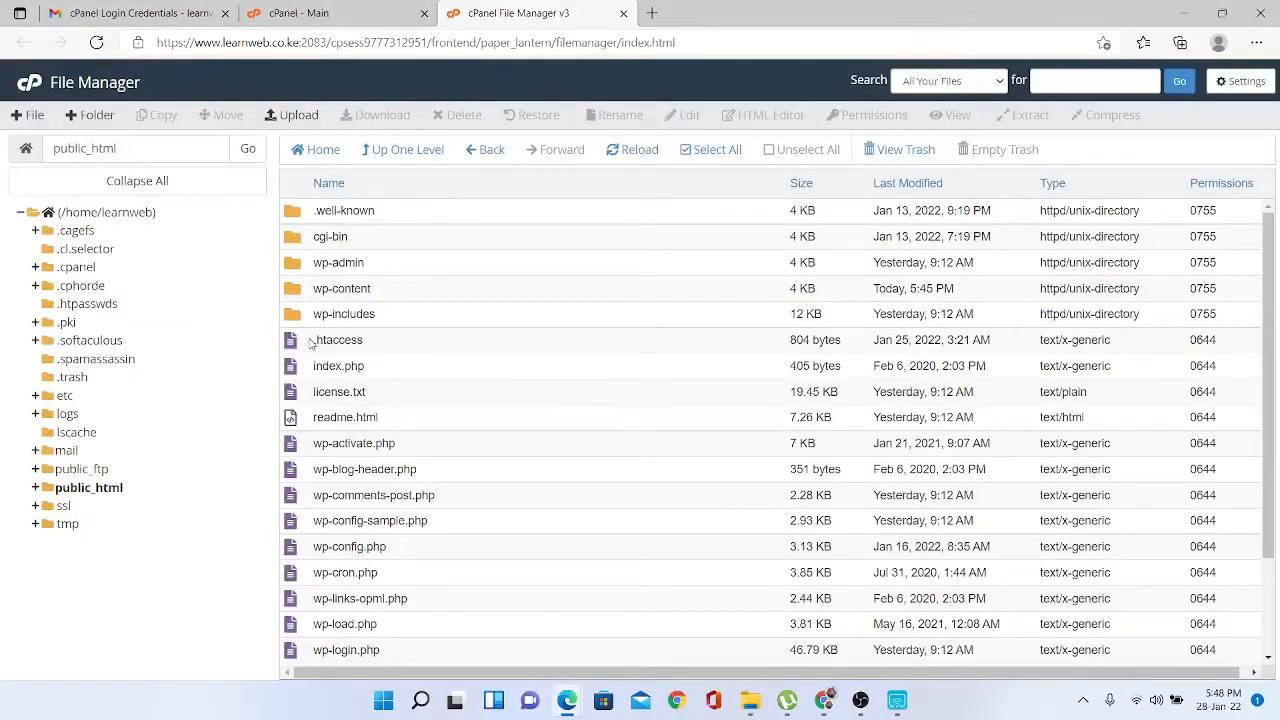
- Open the .htaccess file in the editor, accepting the default encoding
click(302, 343)
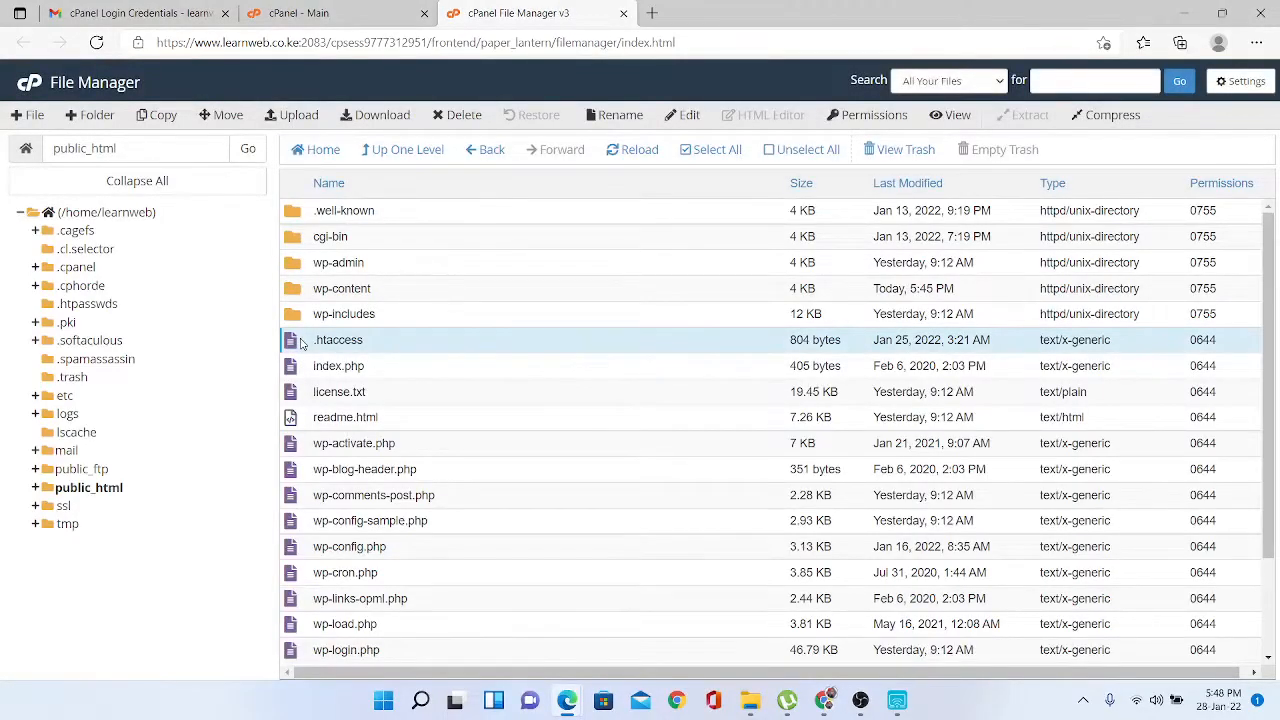
right_click(302, 343)
click(337, 401)
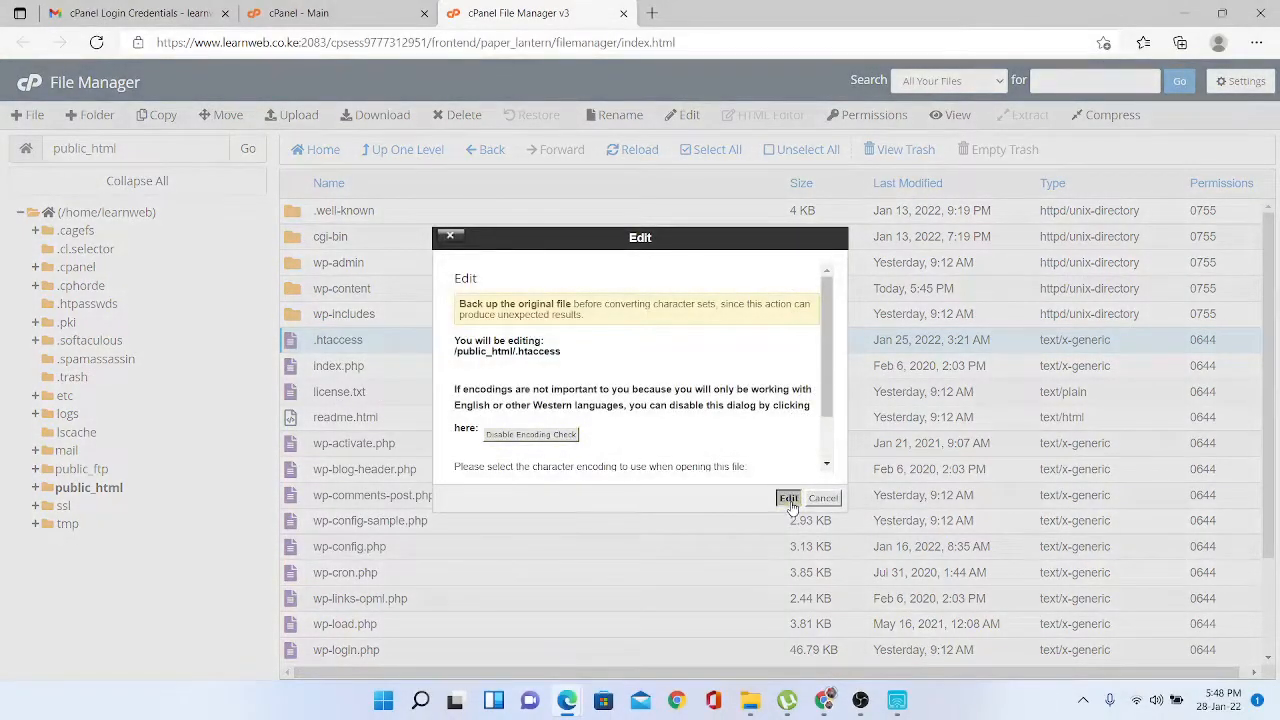
click(789, 499)
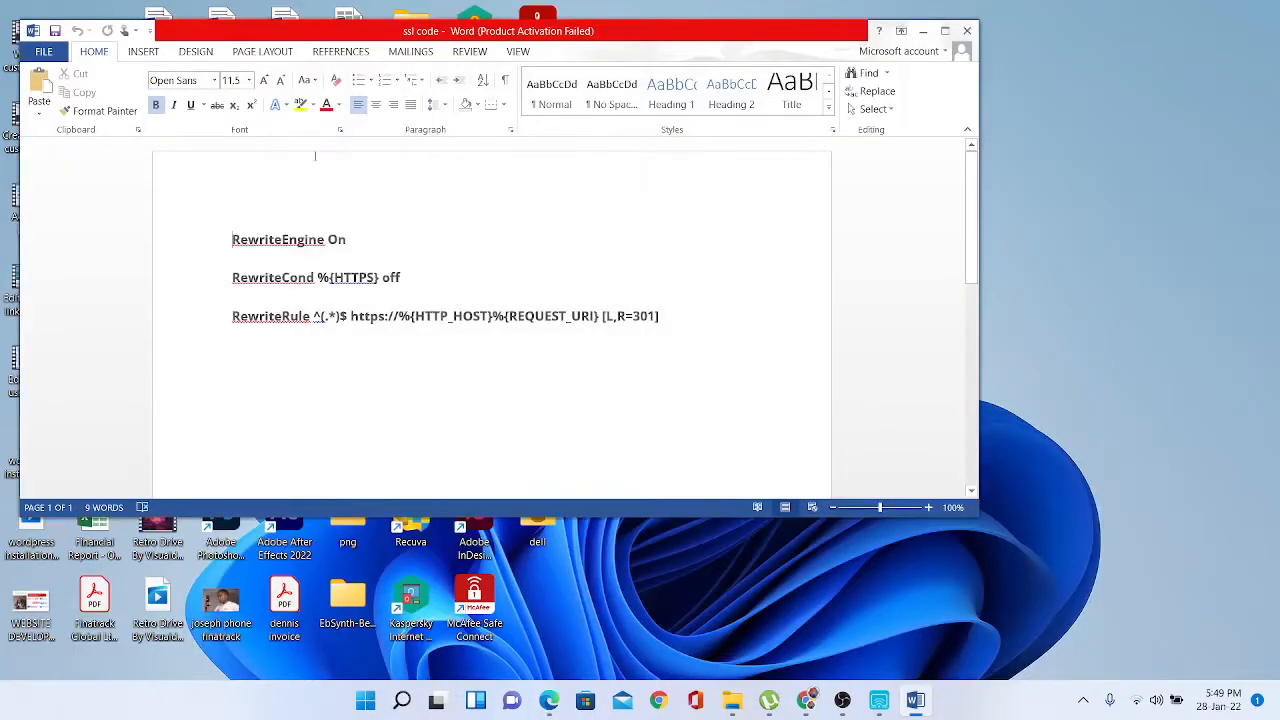
- Select the three HTTPS redirect lines from RewriteEngine On through the RewriteRule line
click(214, 240)
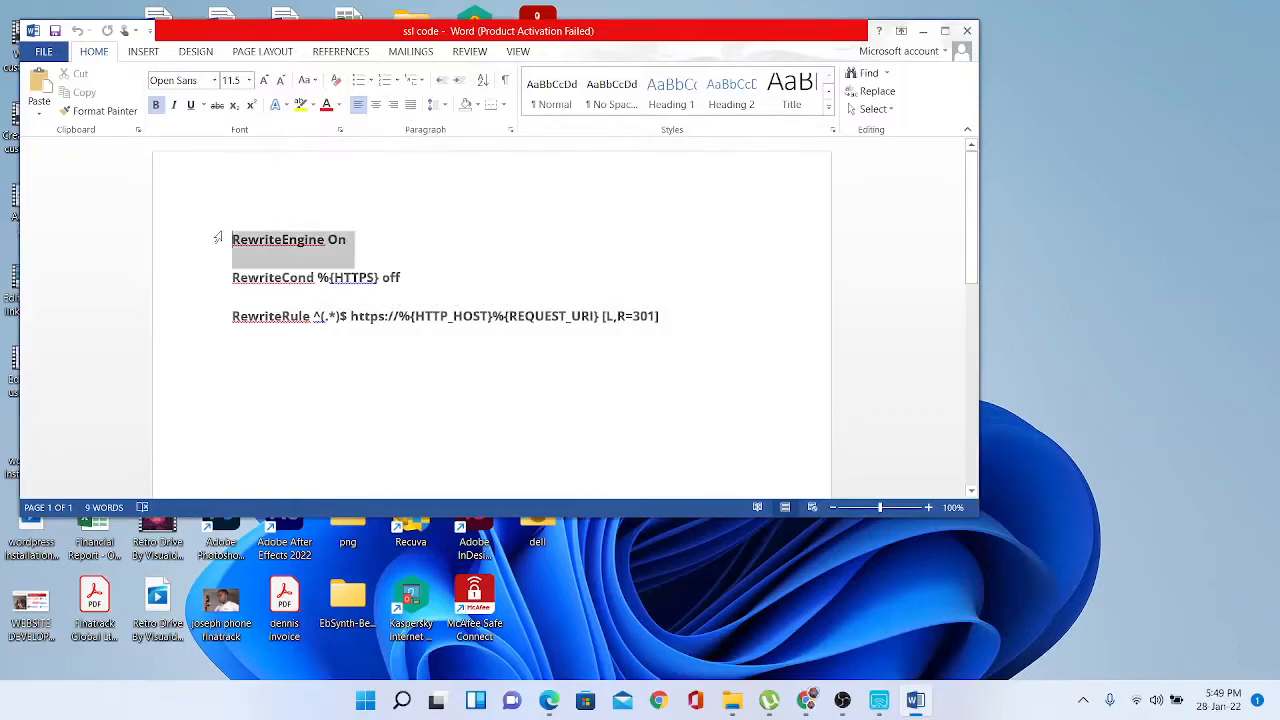
drag(229, 241, 696, 327)
key(ctrl+c)
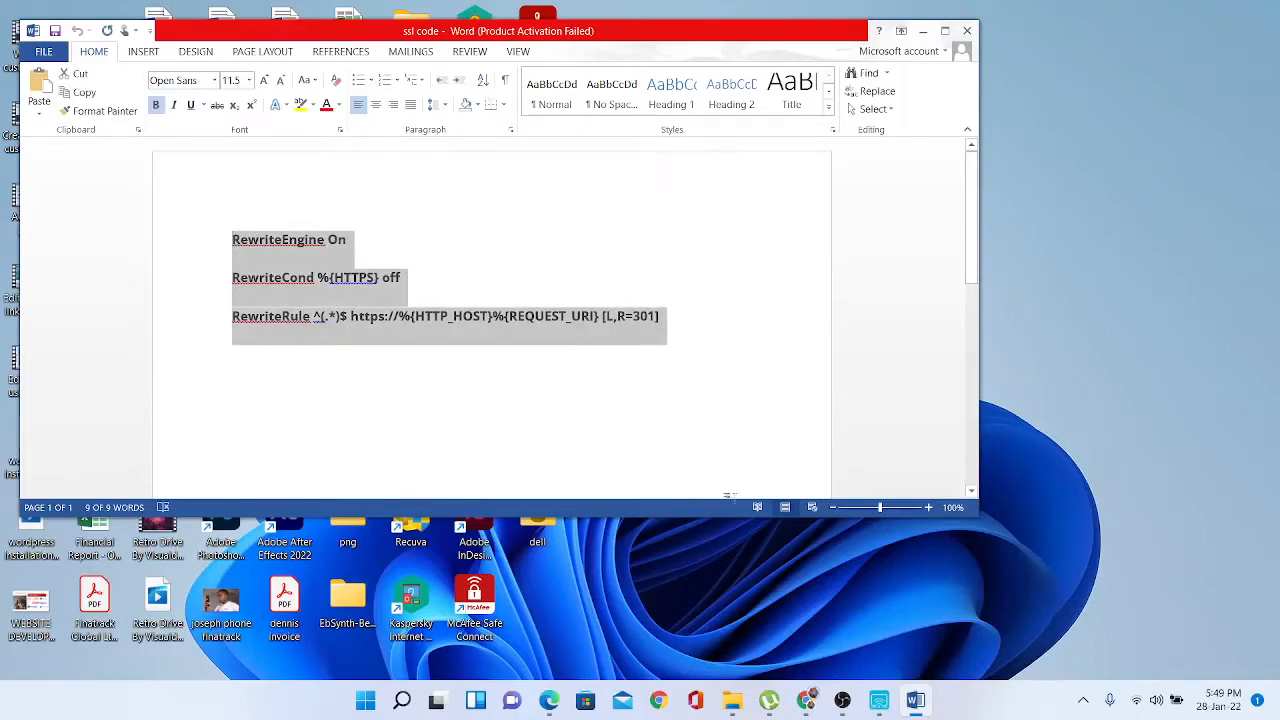
mouse_move(843, 703)
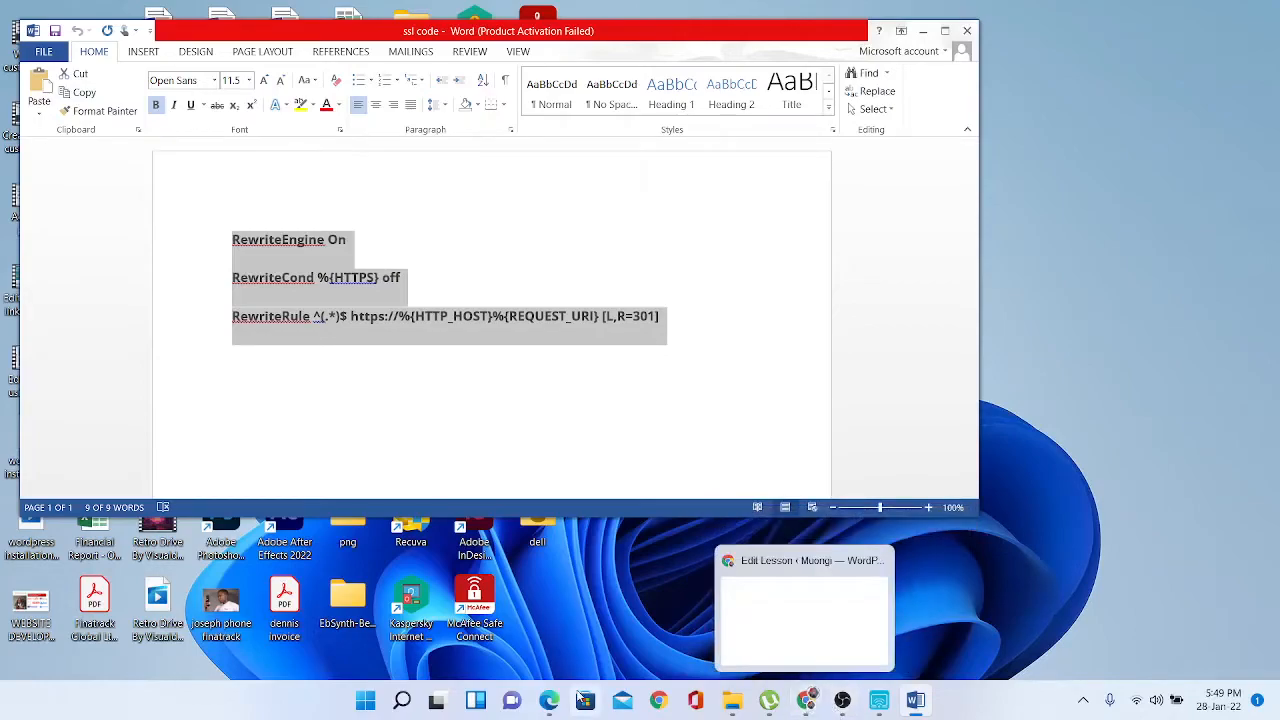
mouse_move(551, 705)
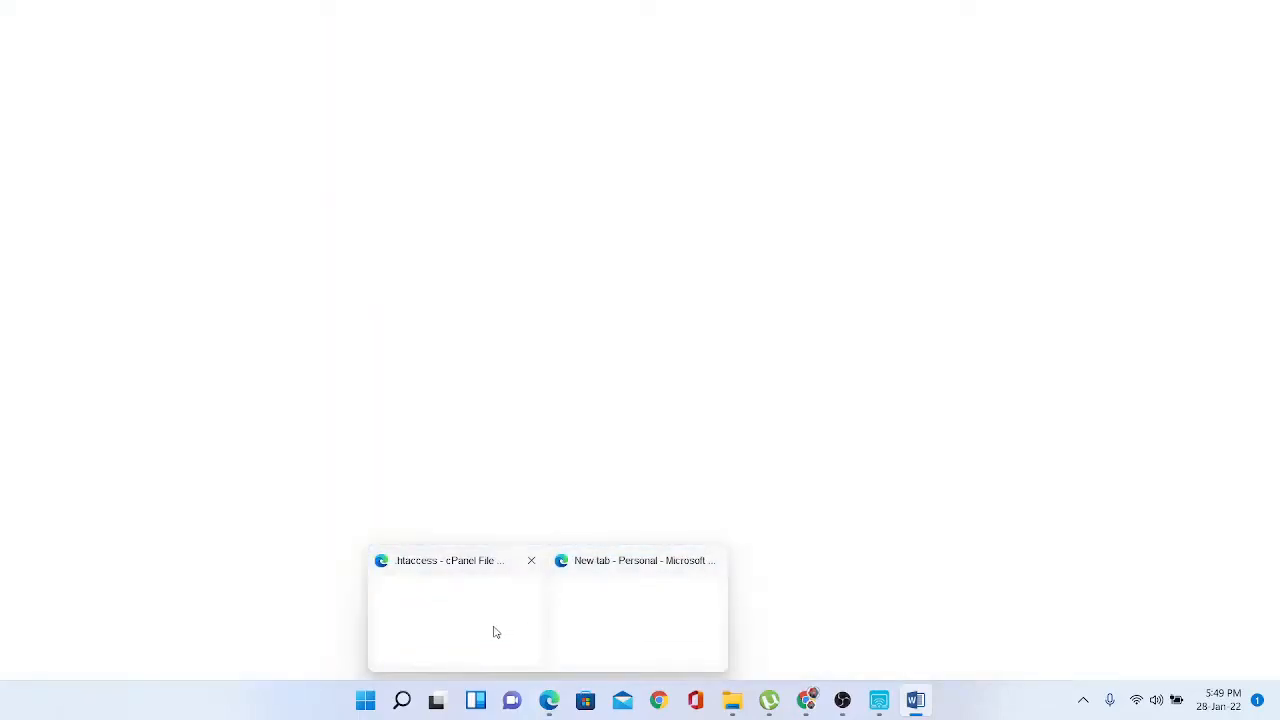
click(493, 632)
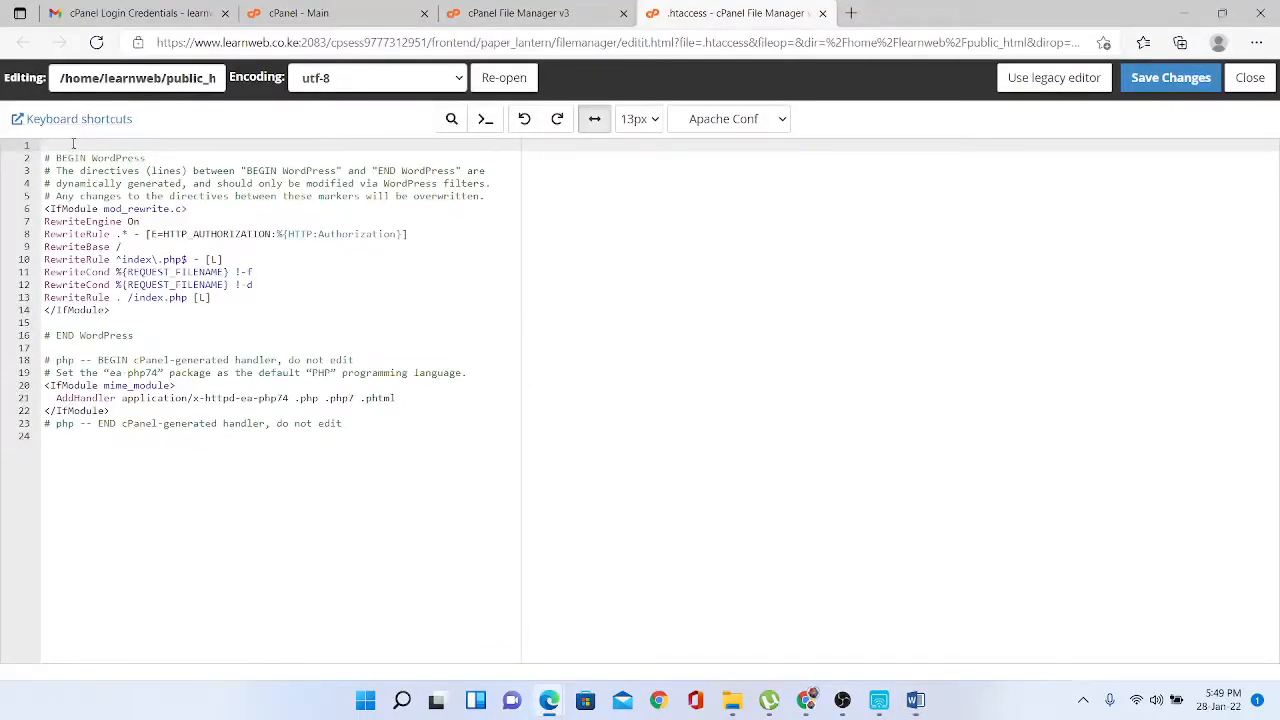
- Paste the three redirect lines at the top of .htaccess, save, and close the editor
key(ctrl+v)
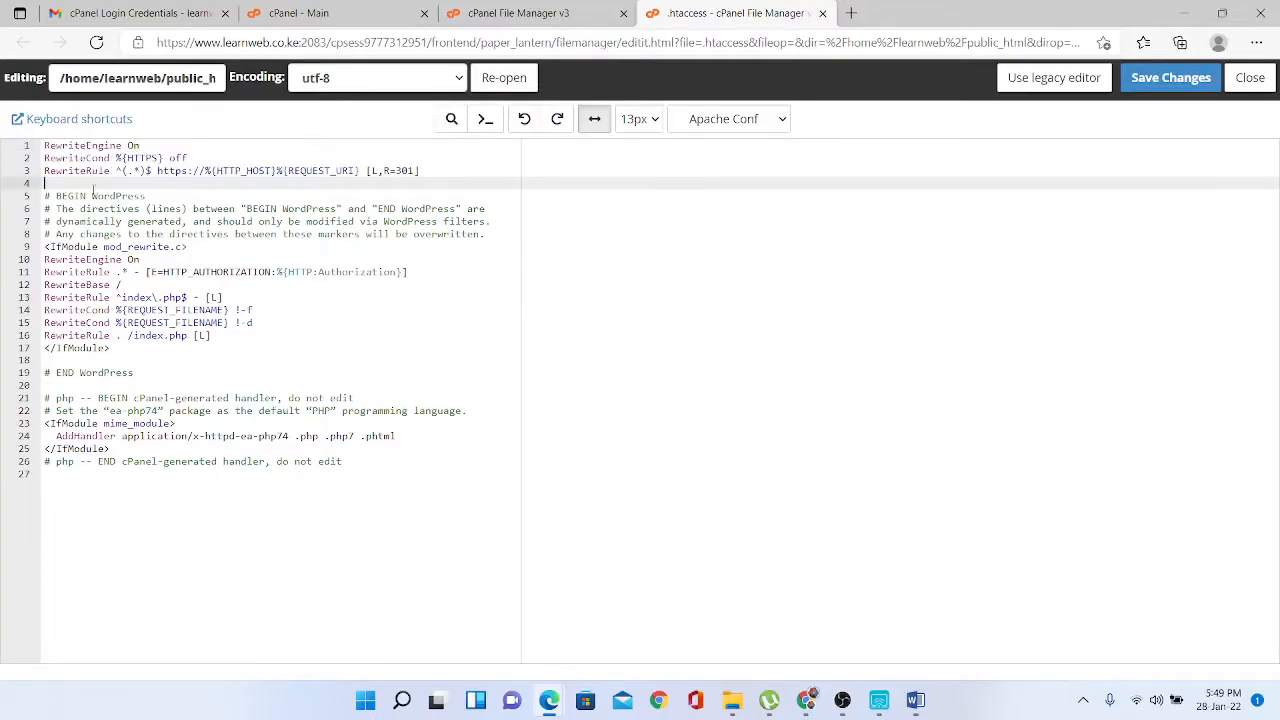
key(BackSpace)
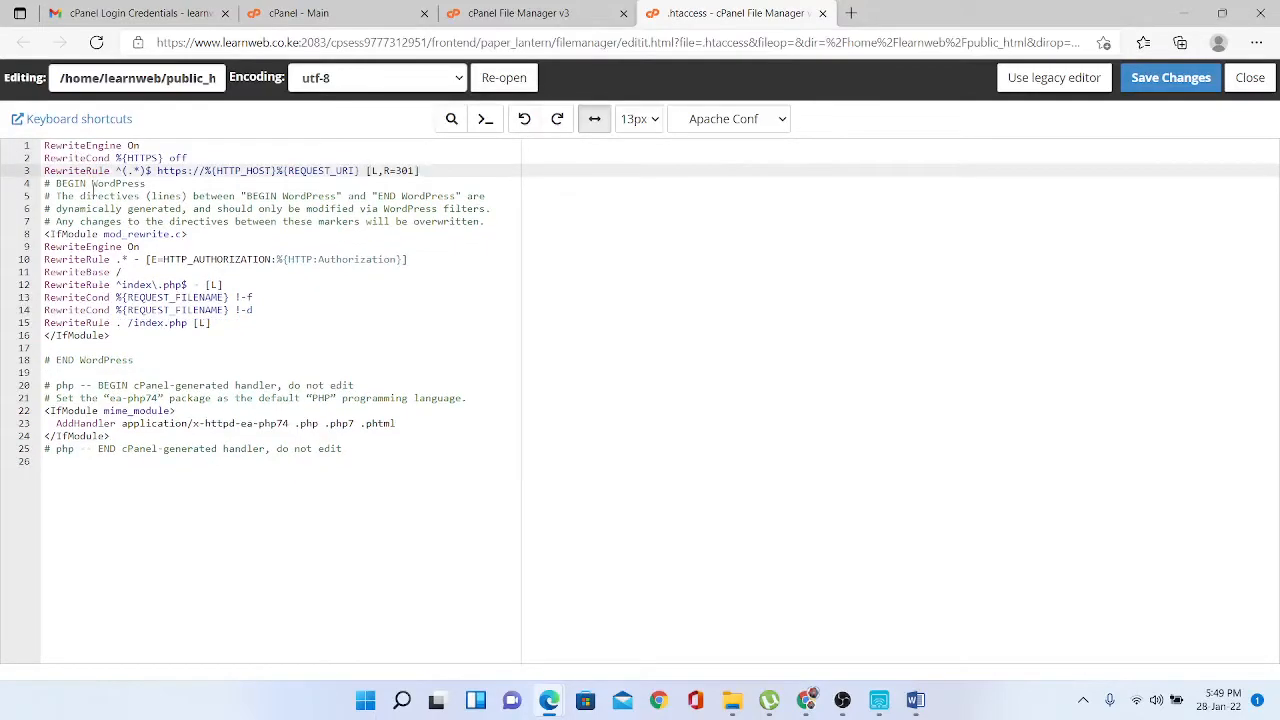
click(1152, 82)
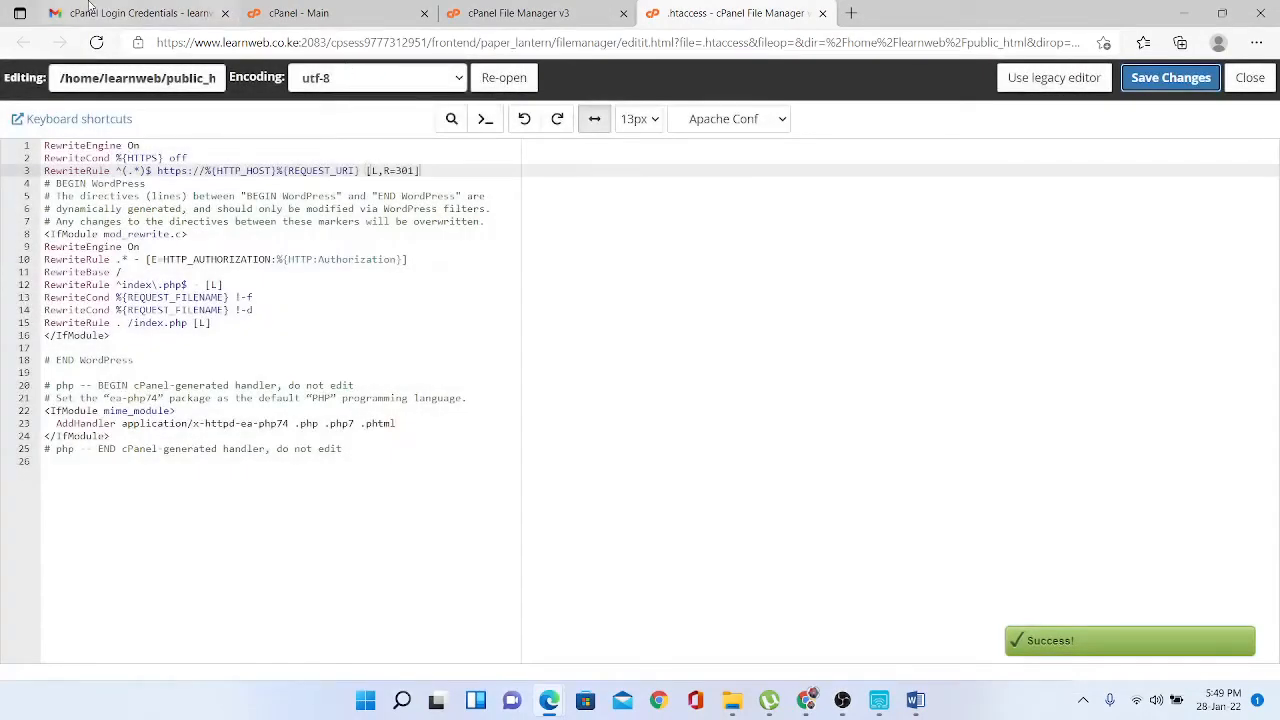
click(530, 10)
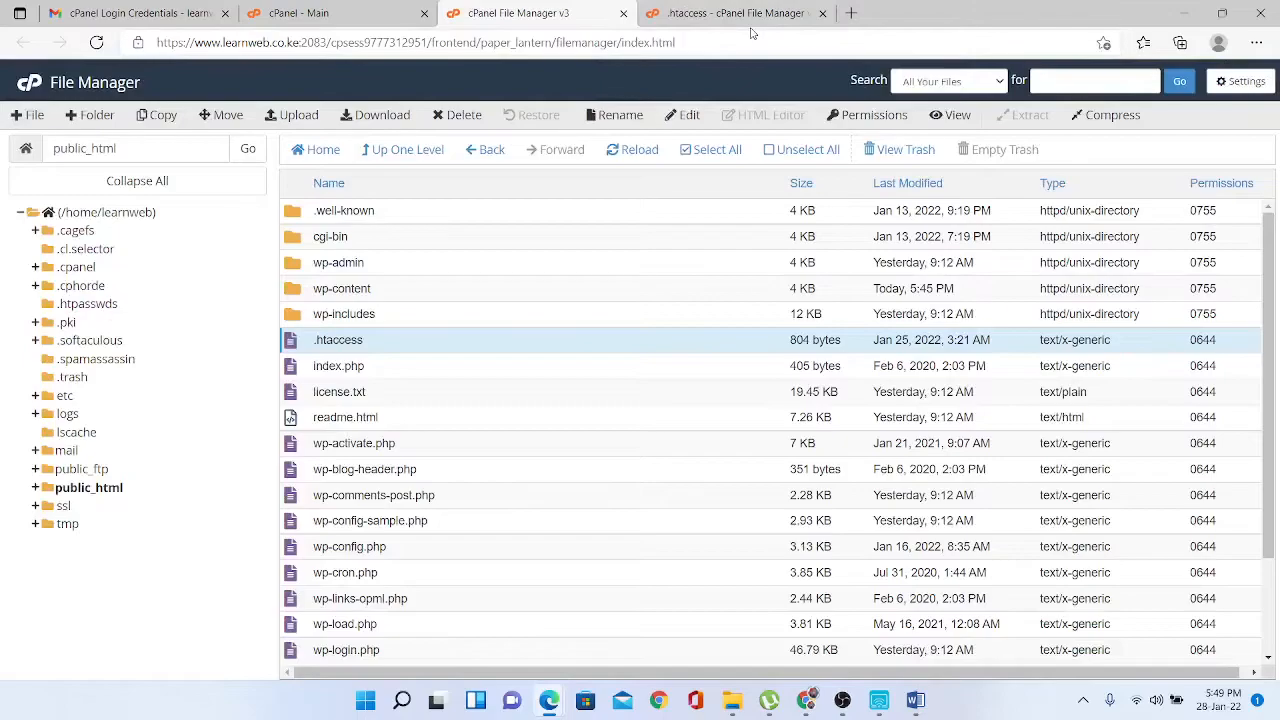
click(790, 14)
click(822, 13)
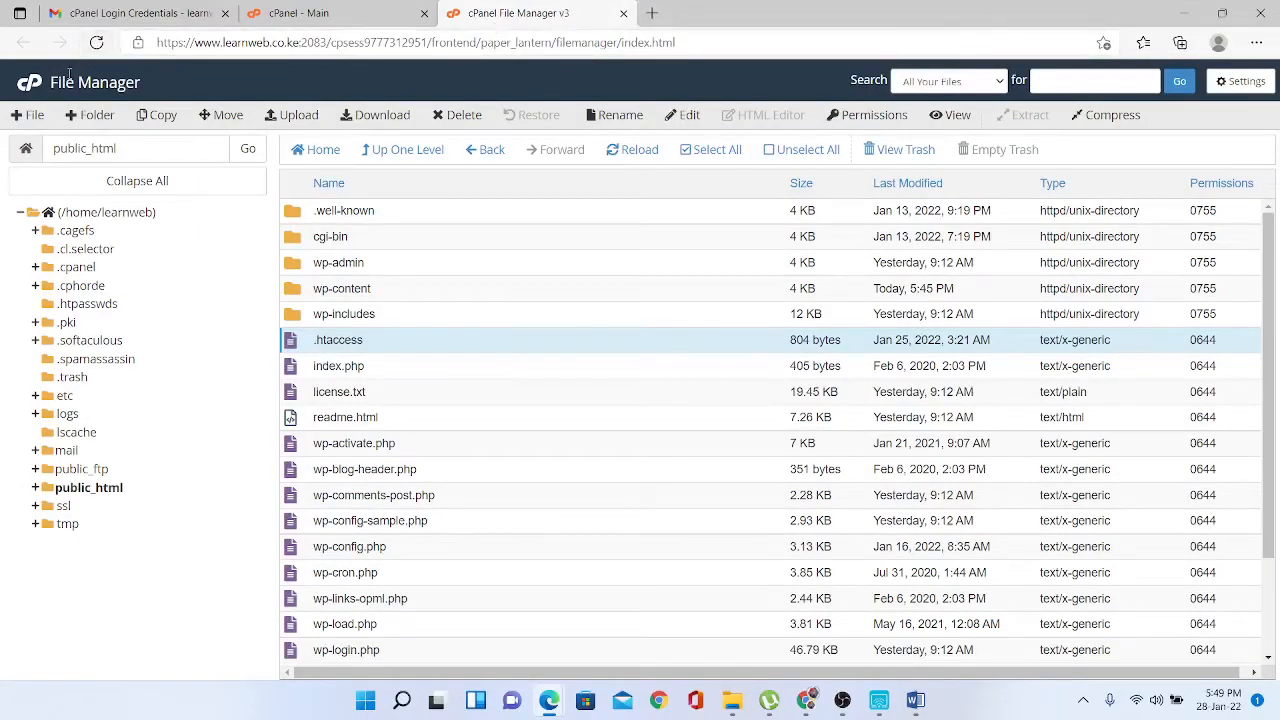
click(294, 13)
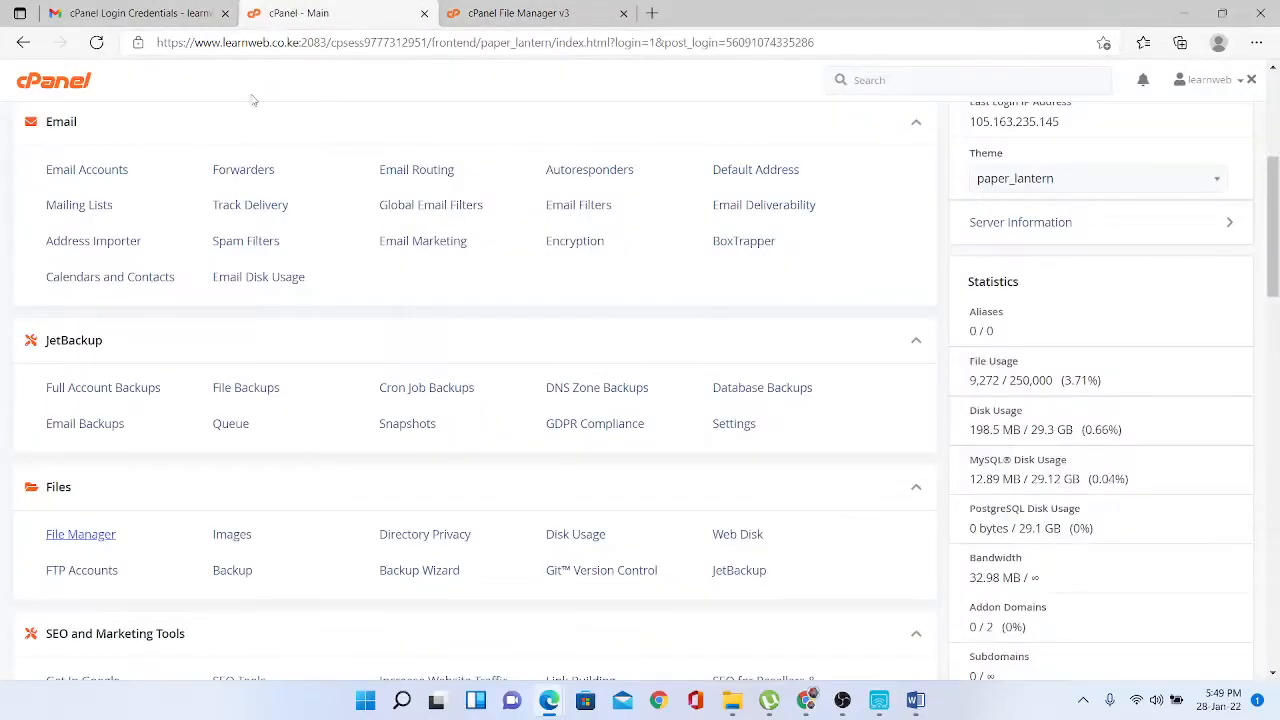
- Issue a Let's Encrypt certificate for learnweb.co.ke using http-01 validation
drag(1265, 211, 1272, 441)
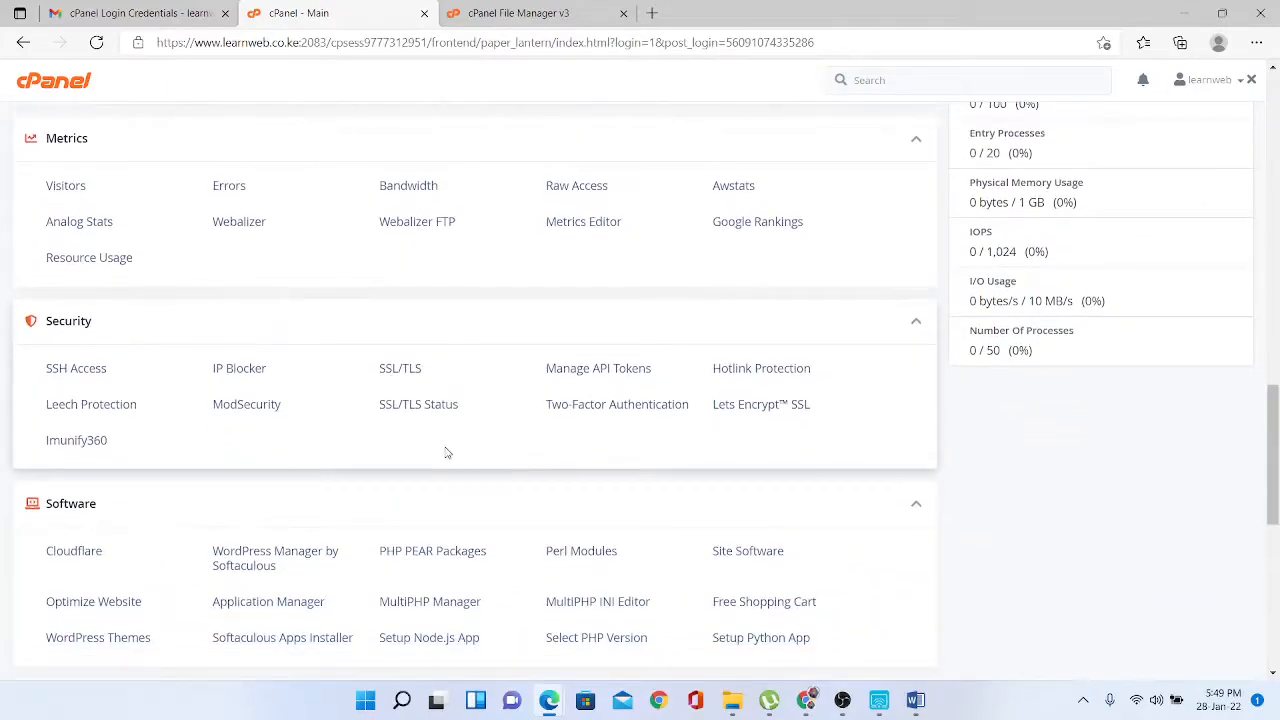
click(758, 410)
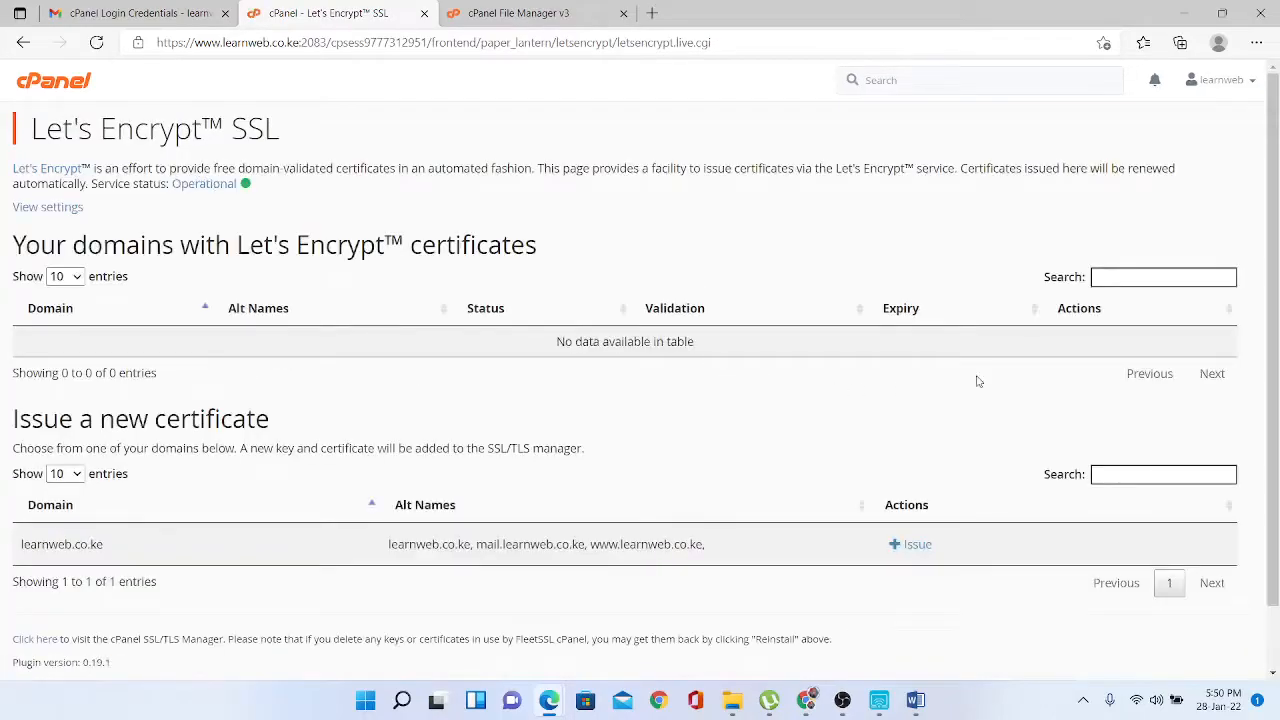
scroll(1277, 160, down, 1)
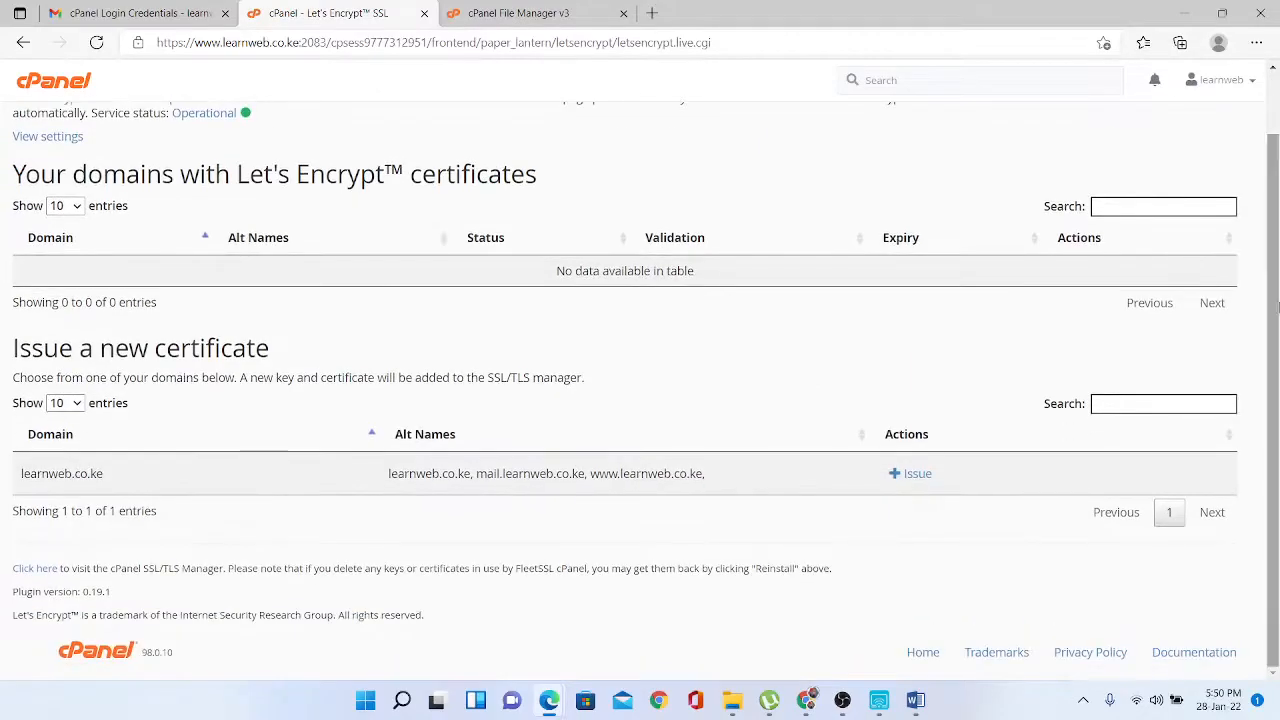
click(904, 482)
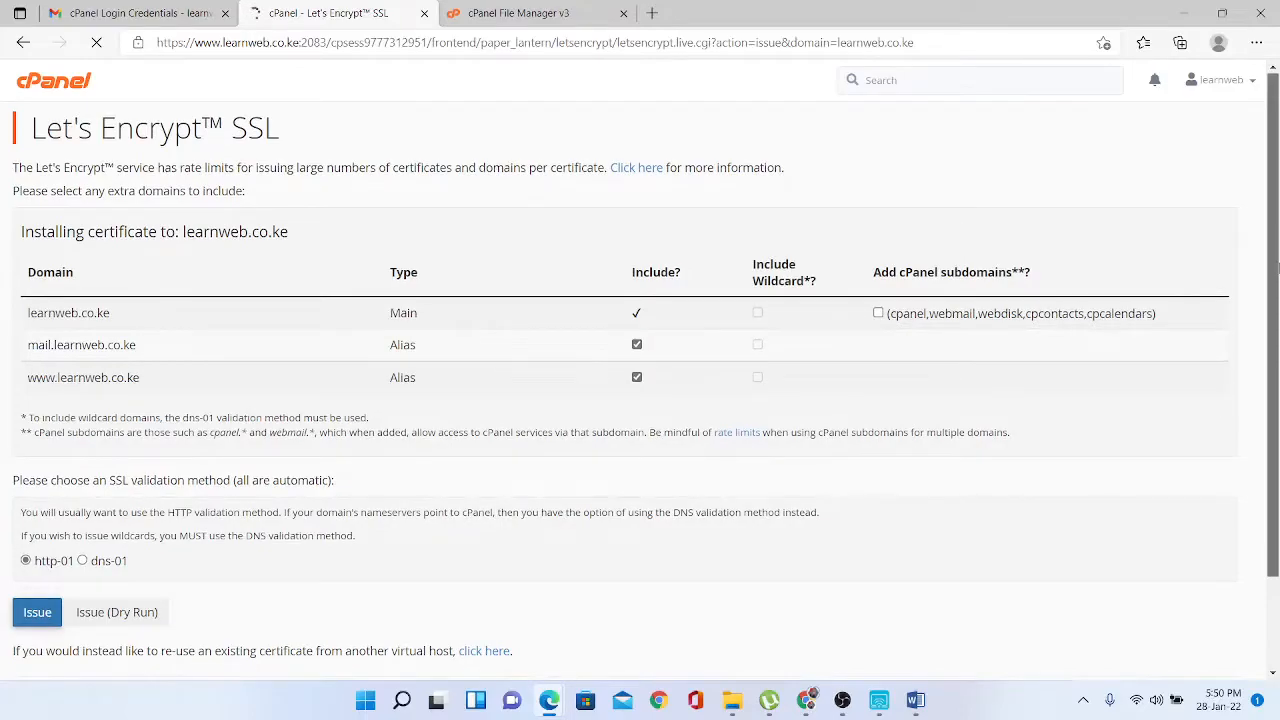
drag(1277, 267, 1277, 387)
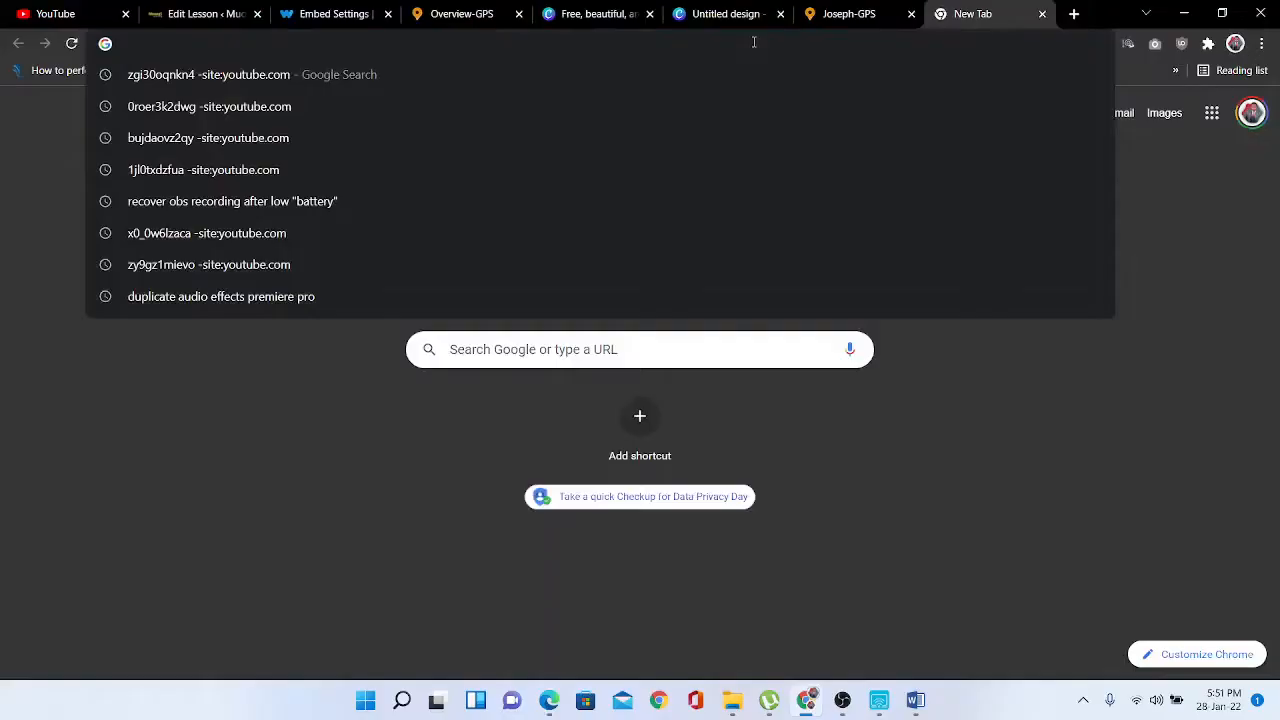
text(www.le)
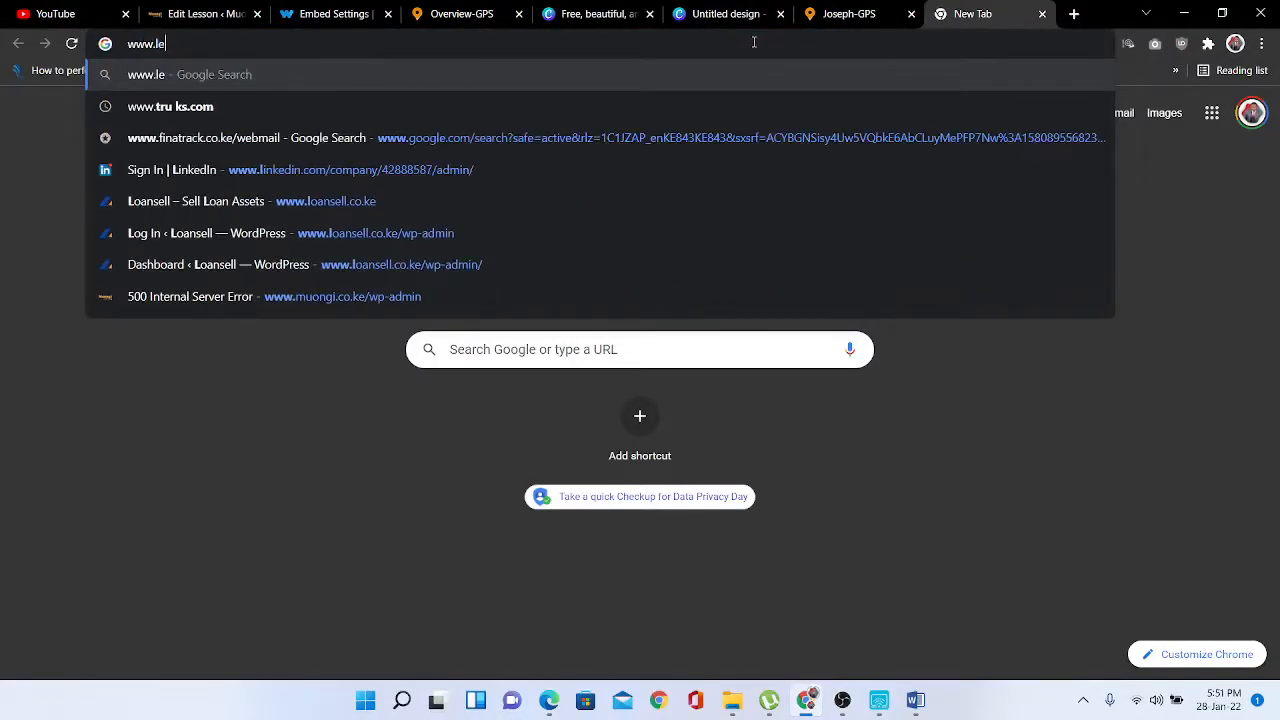
text(arn)
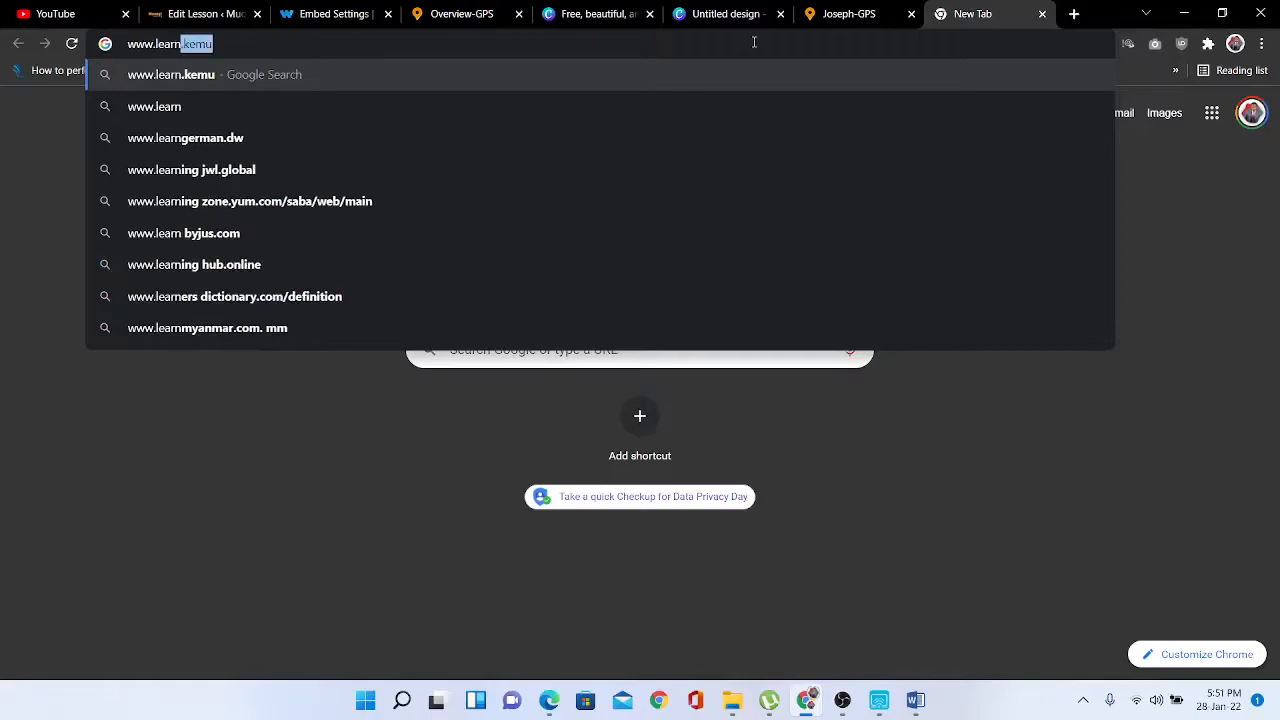
text(web)
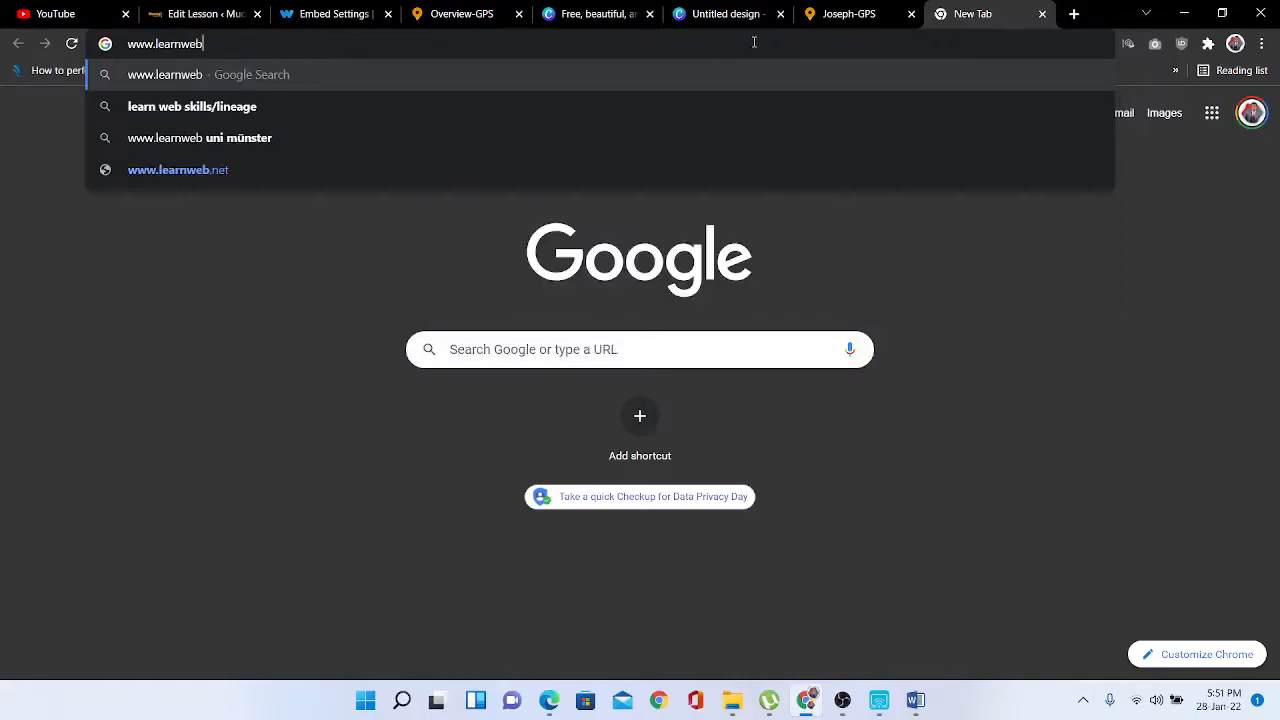
text(.co.ke)
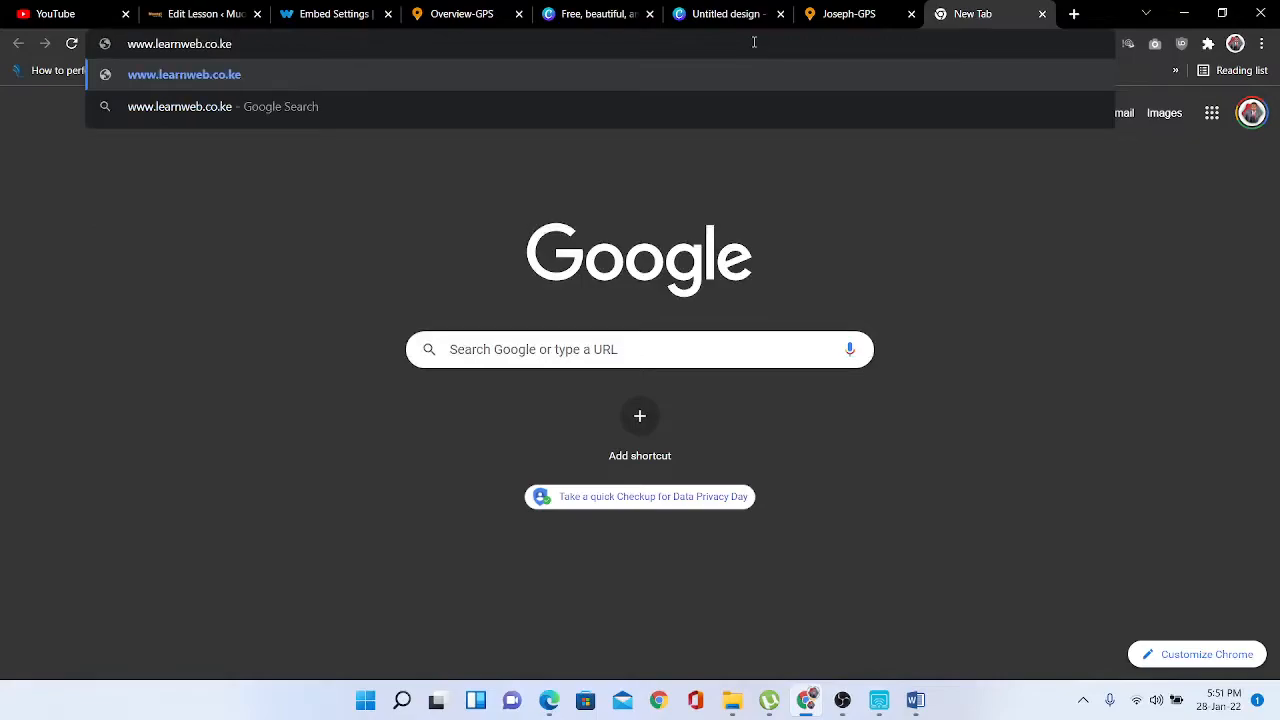
key(Return)
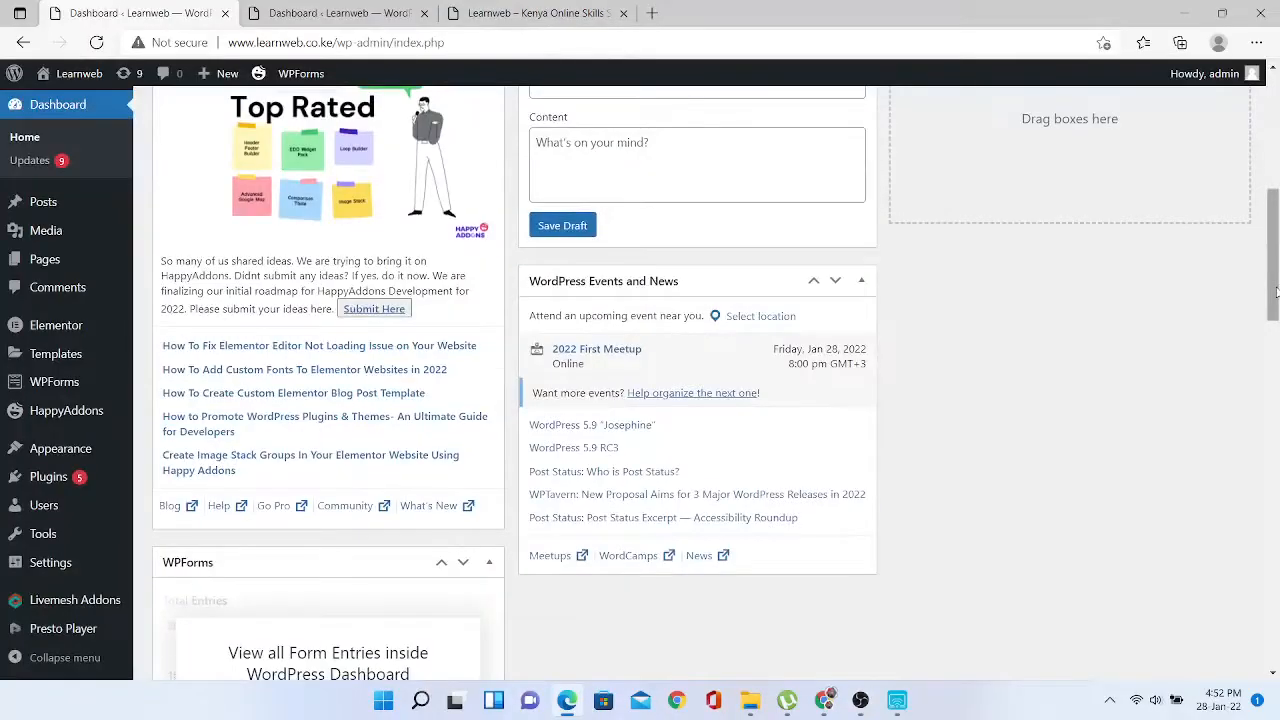
drag(1272, 250, 1267, 194)
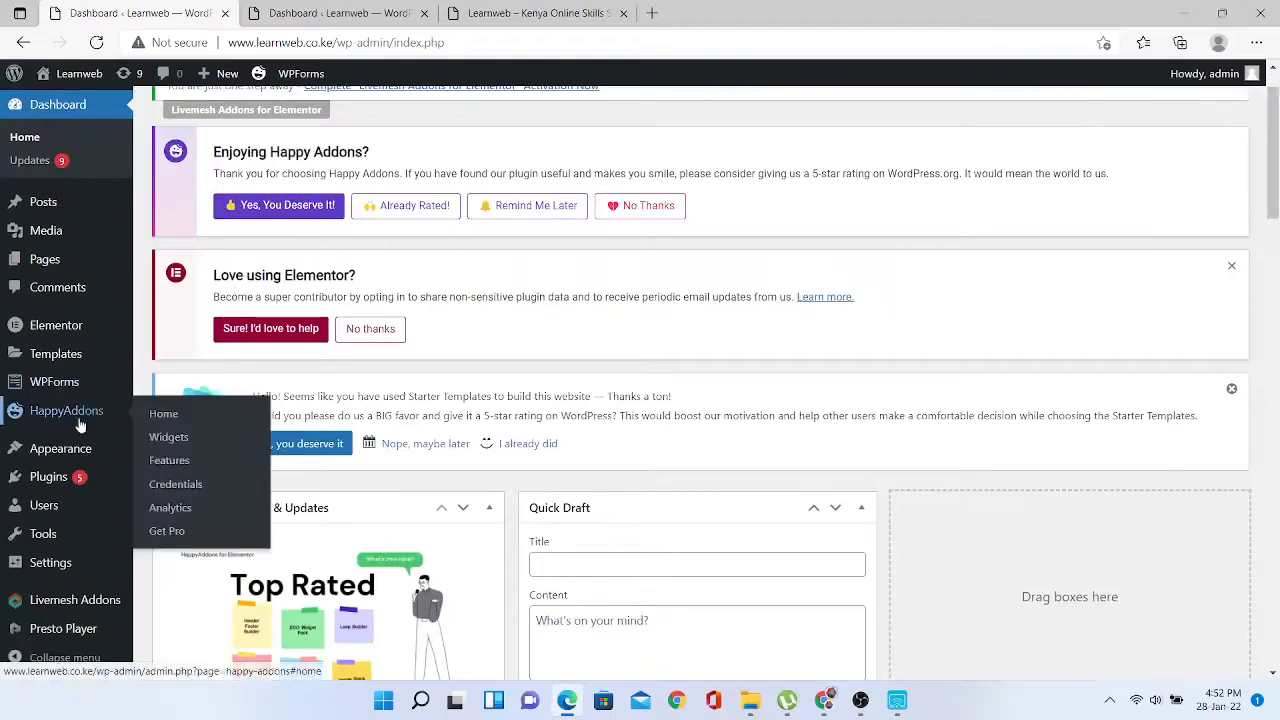
- Try Oleo Script Swash Caps as the Astra body font, then revert to Open Sans
mouse_move(62, 452)
click(178, 477)
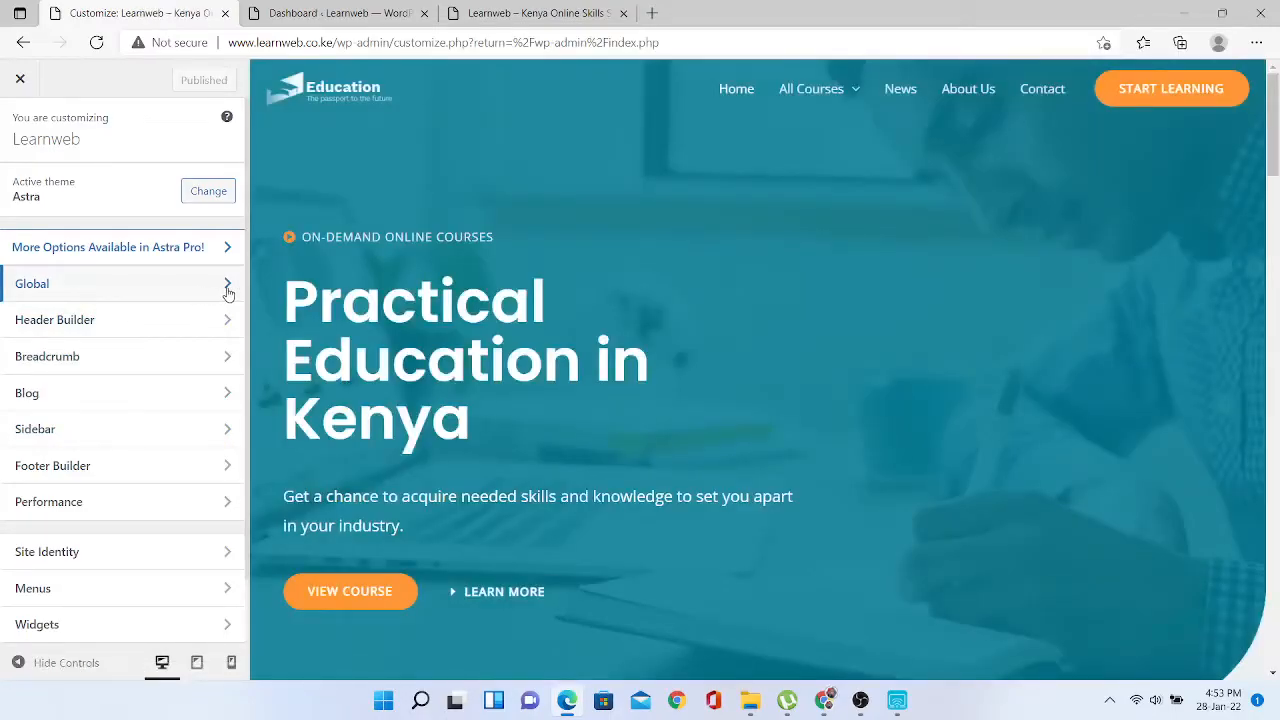
click(228, 288)
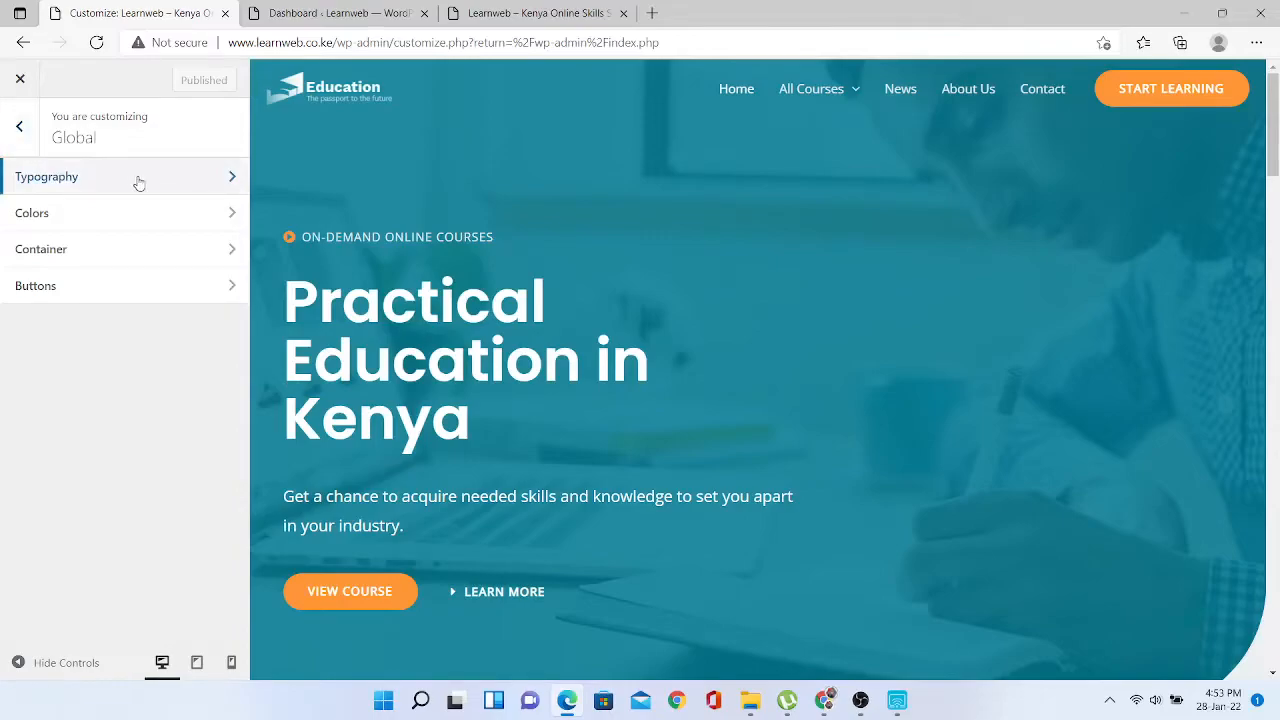
click(134, 180)
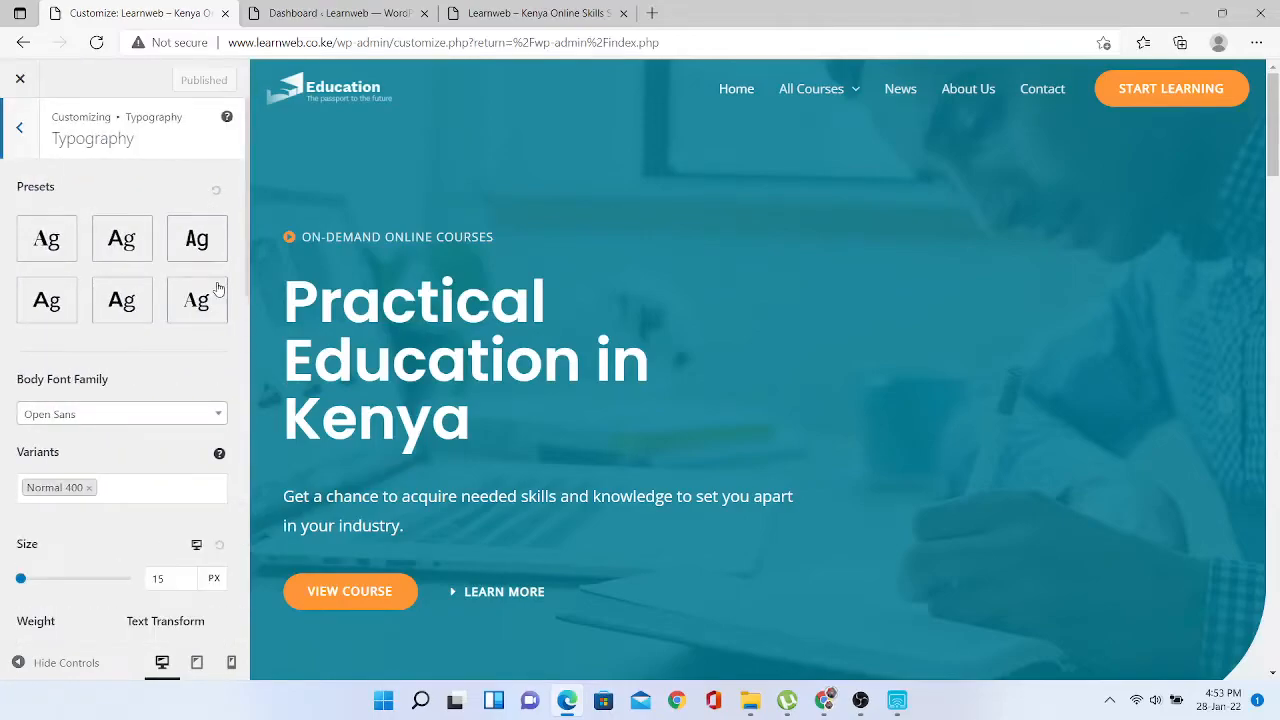
click(222, 413)
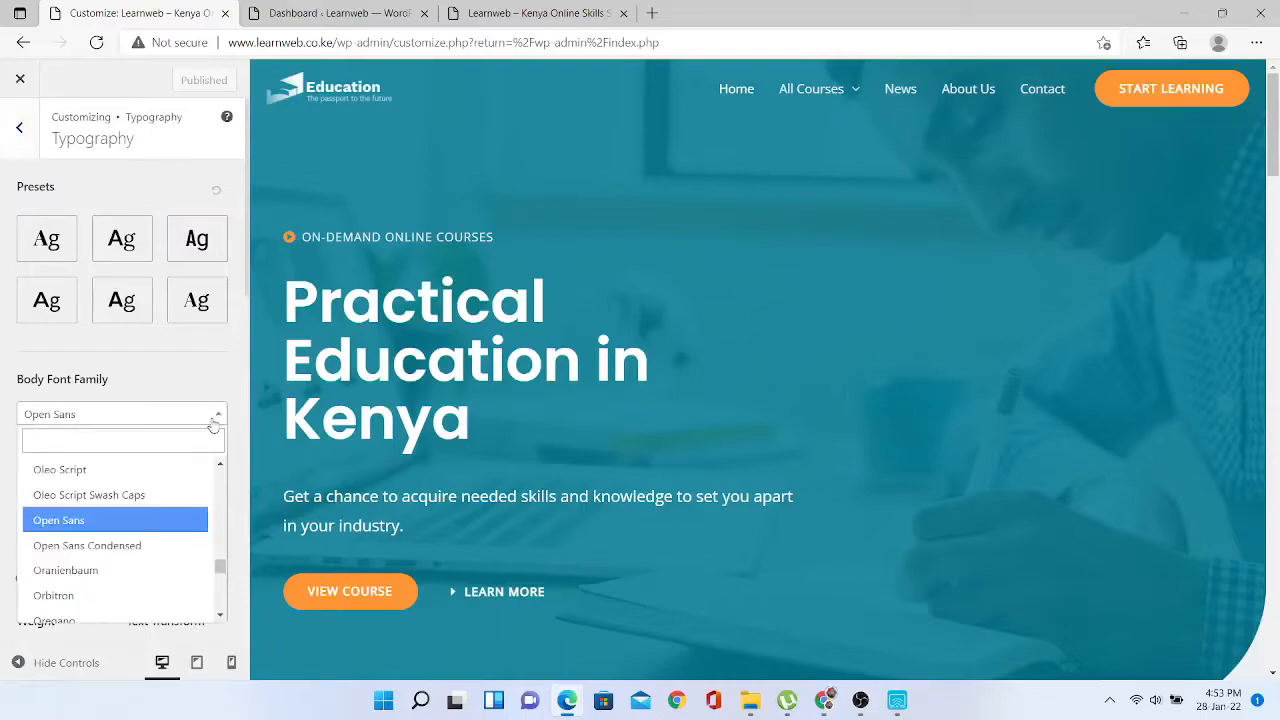
click(111, 495)
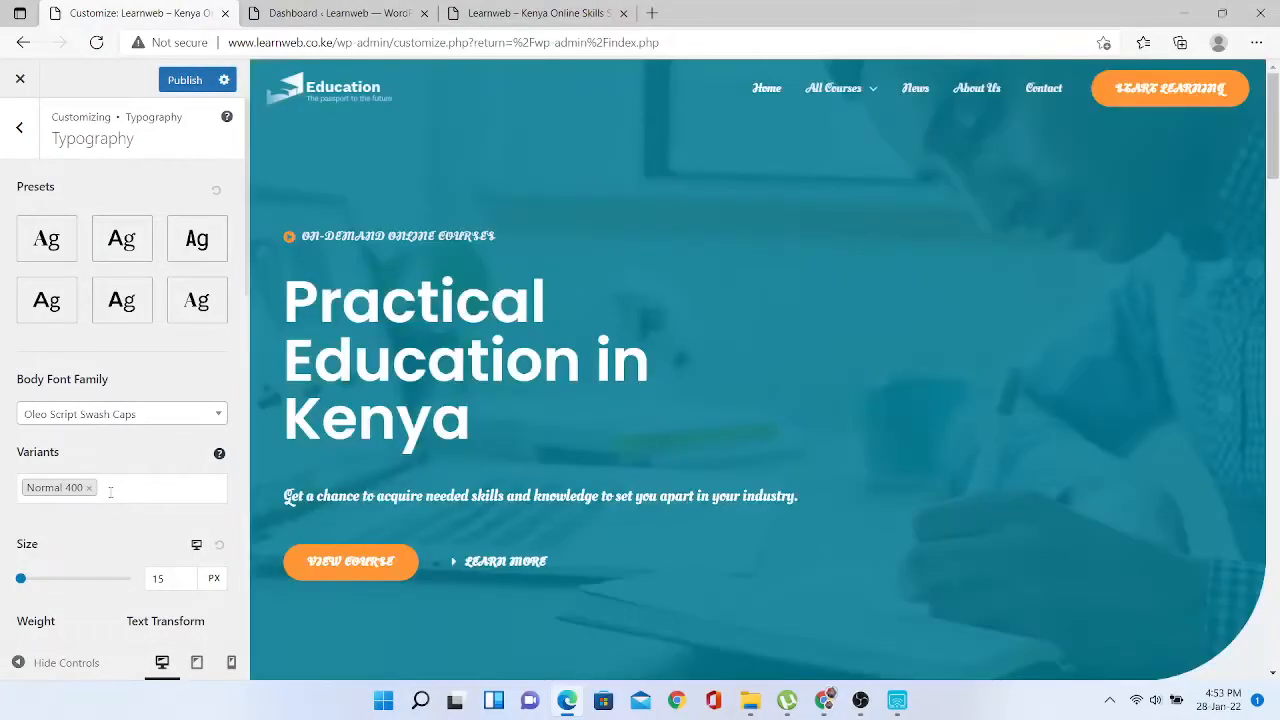
click(219, 415)
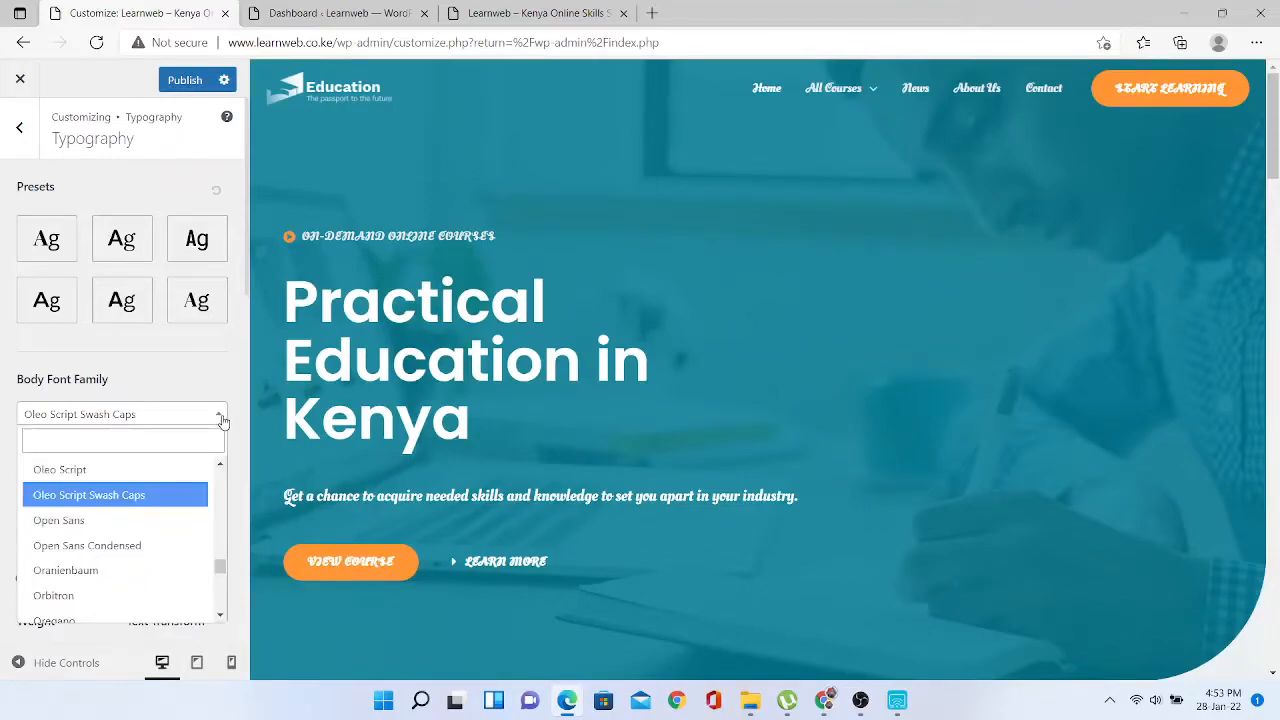
click(123, 520)
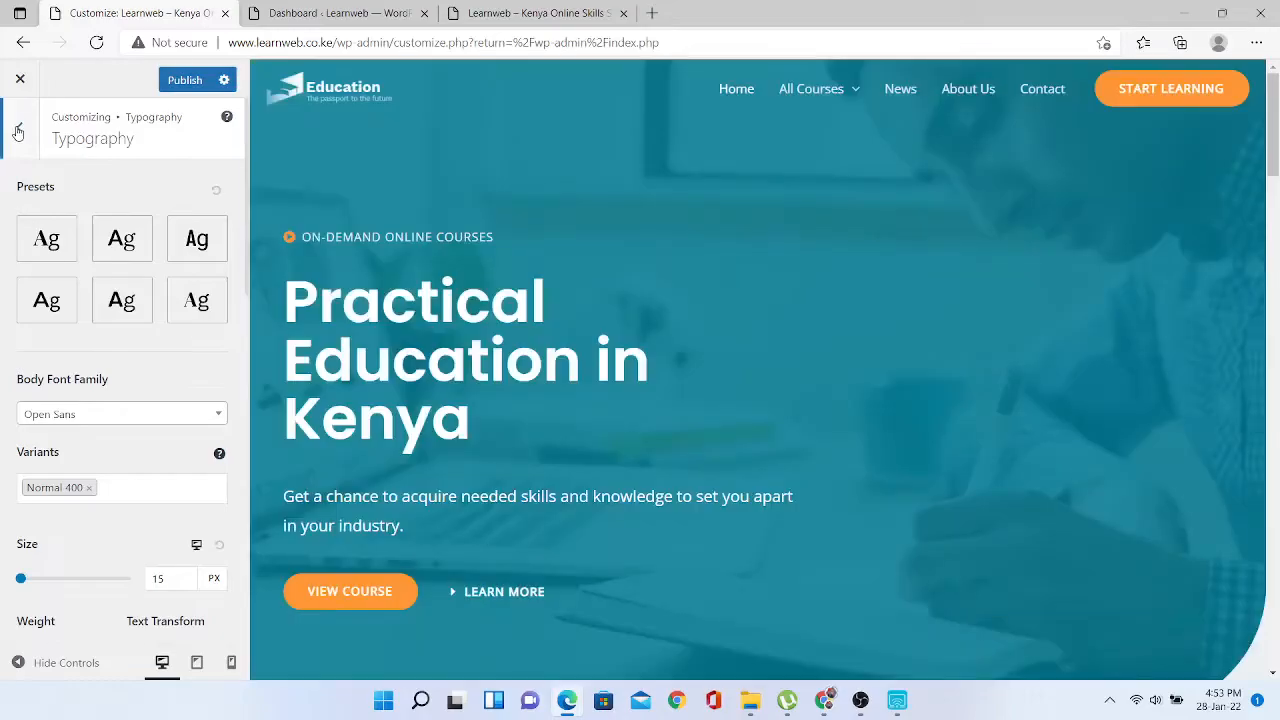
click(17, 131)
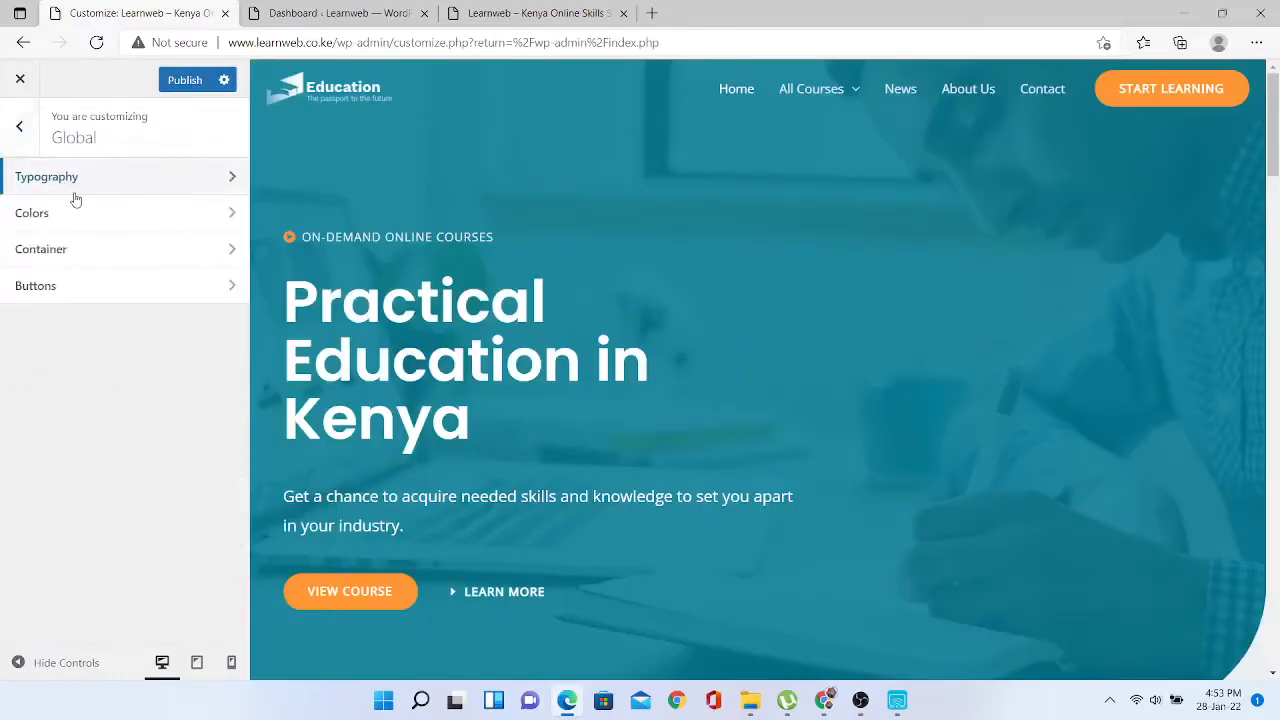
- Replace the header site logo with the 400 by 80 Financial logo image
click(19, 128)
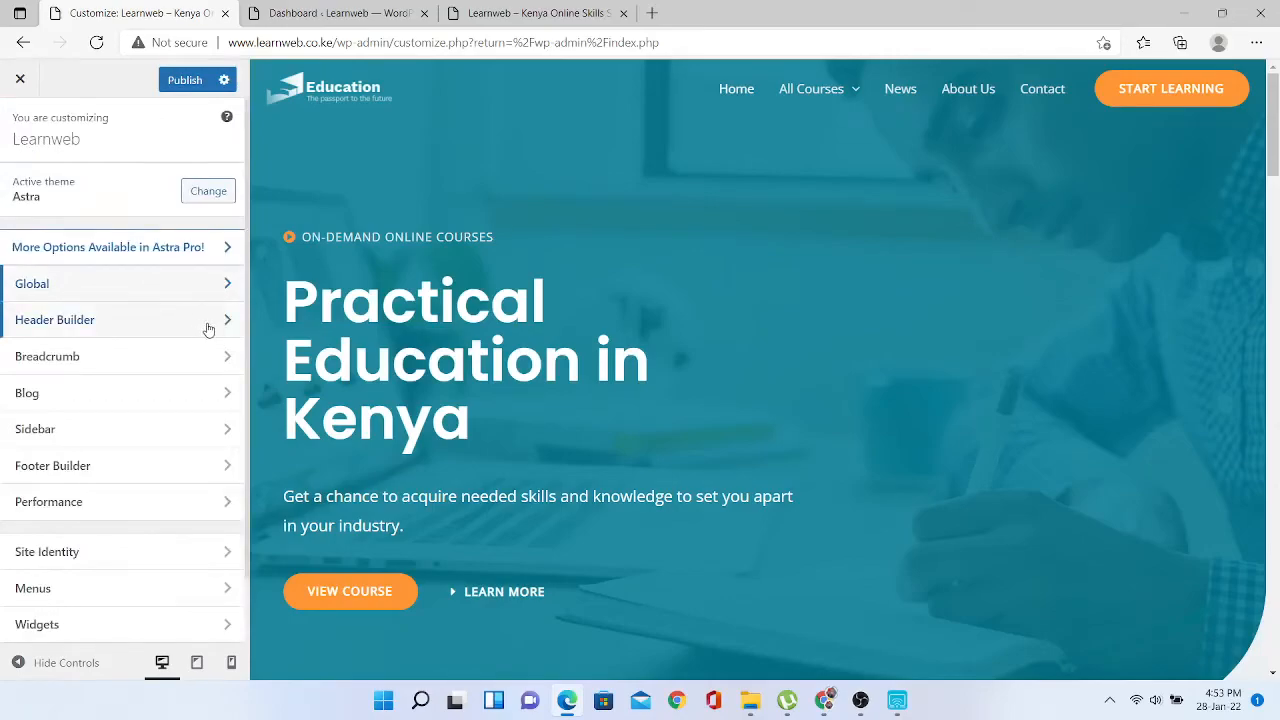
click(211, 330)
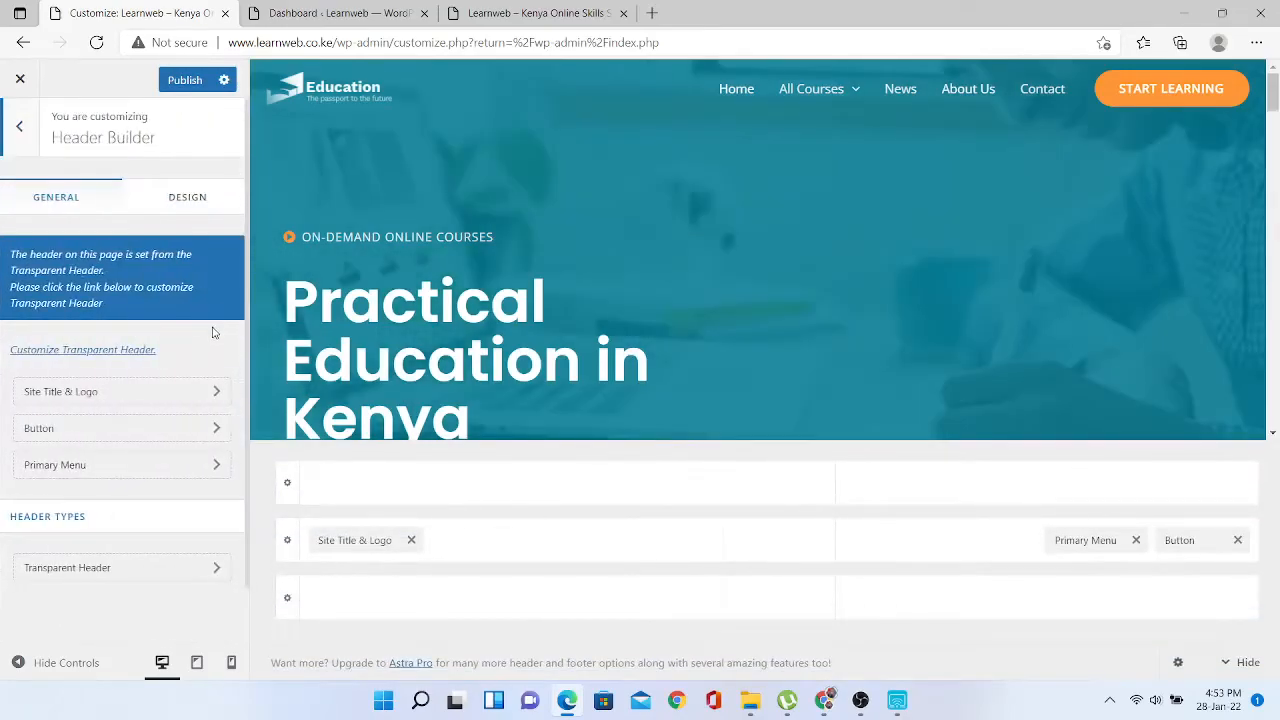
click(189, 395)
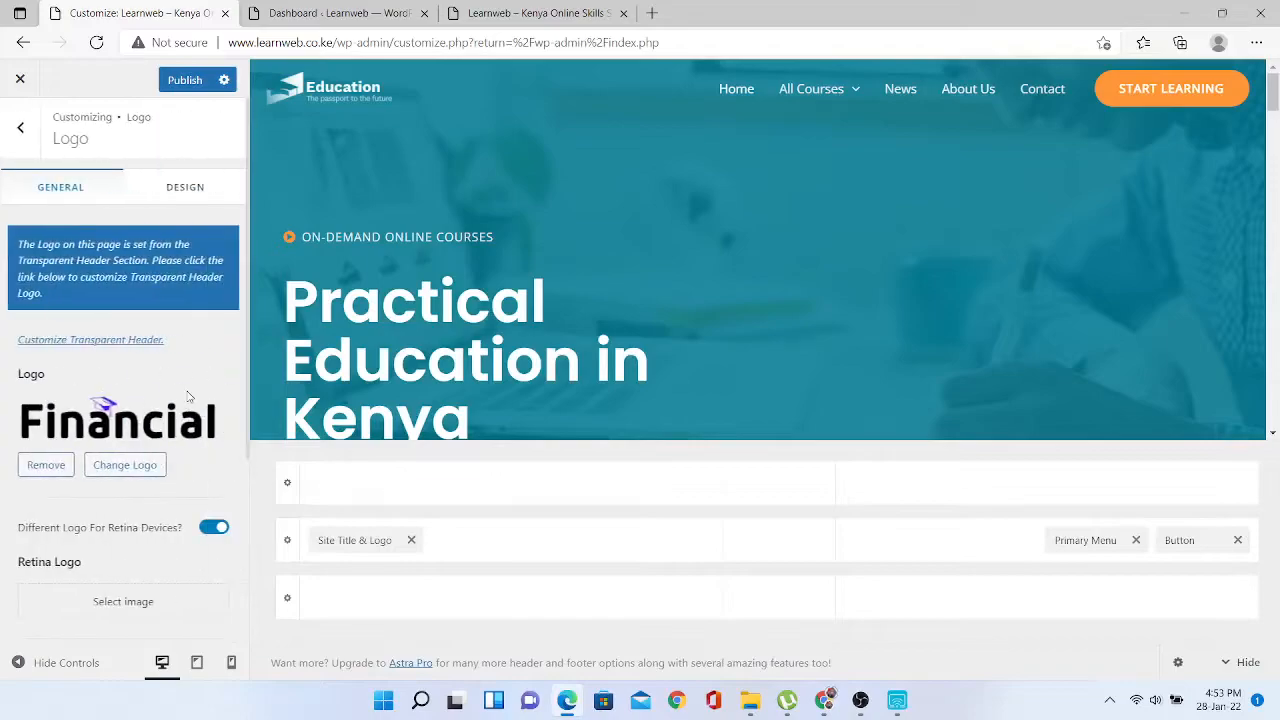
click(124, 420)
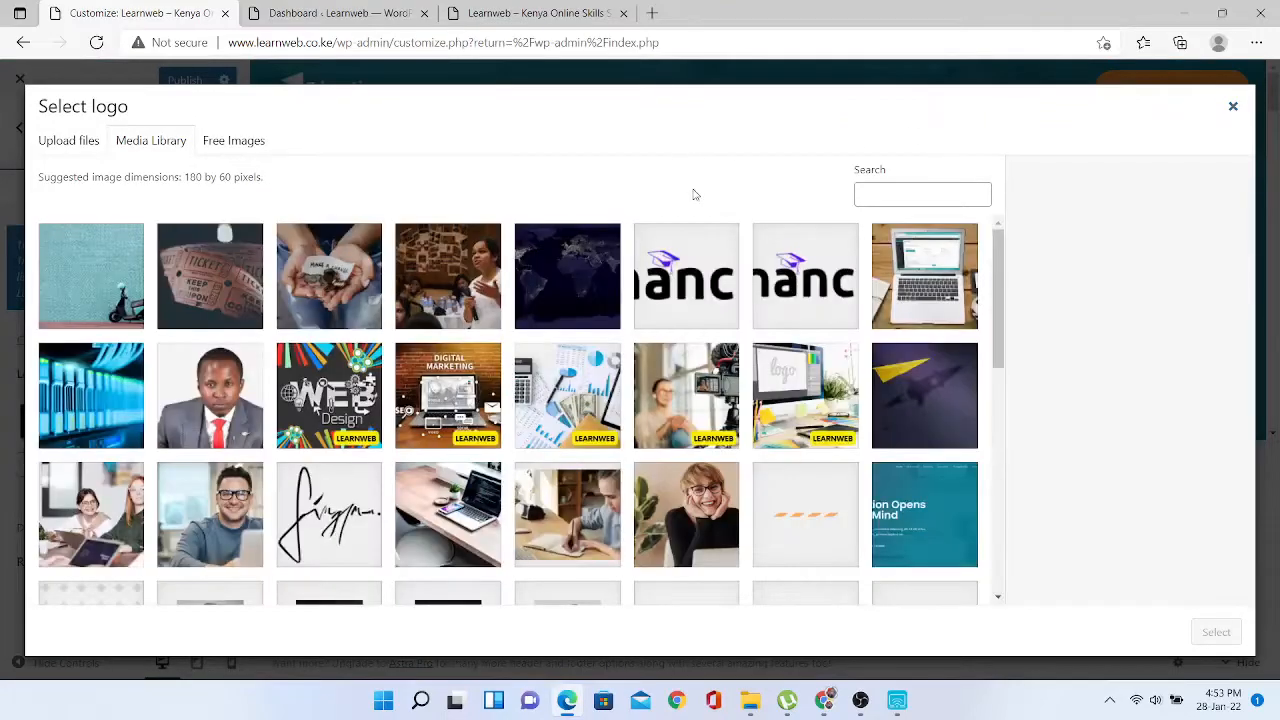
click(716, 277)
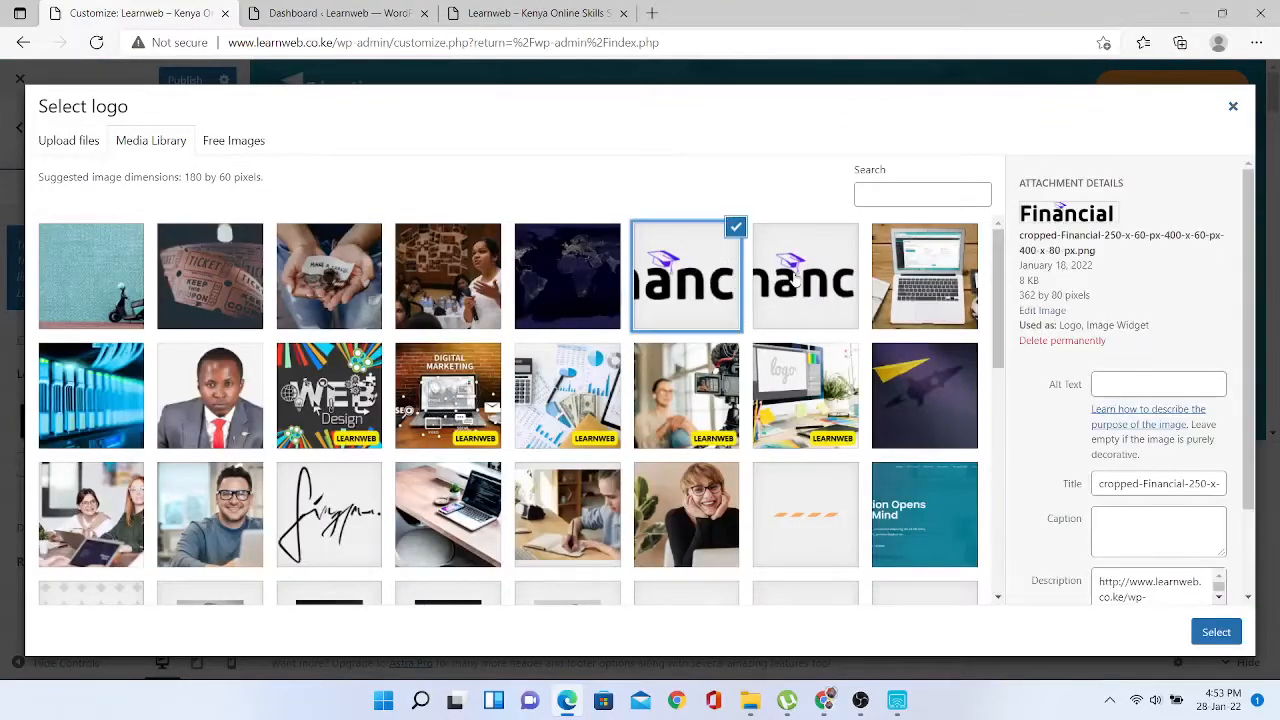
click(793, 277)
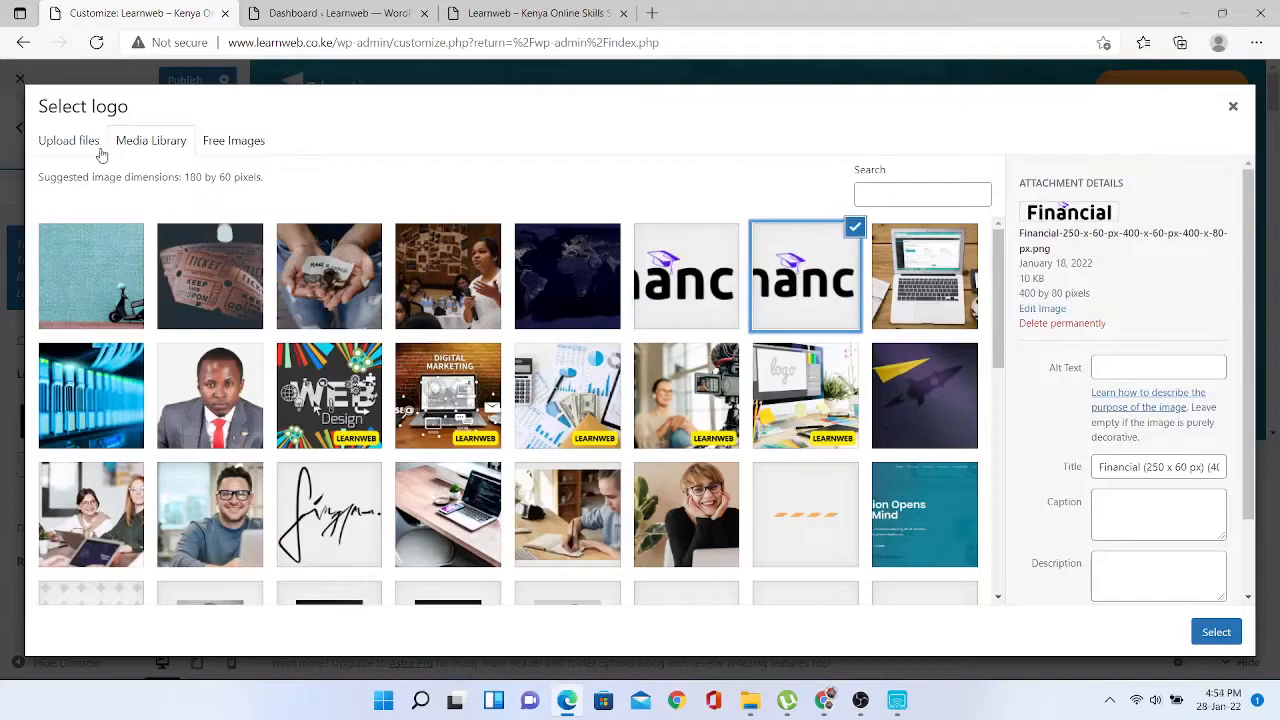
click(66, 143)
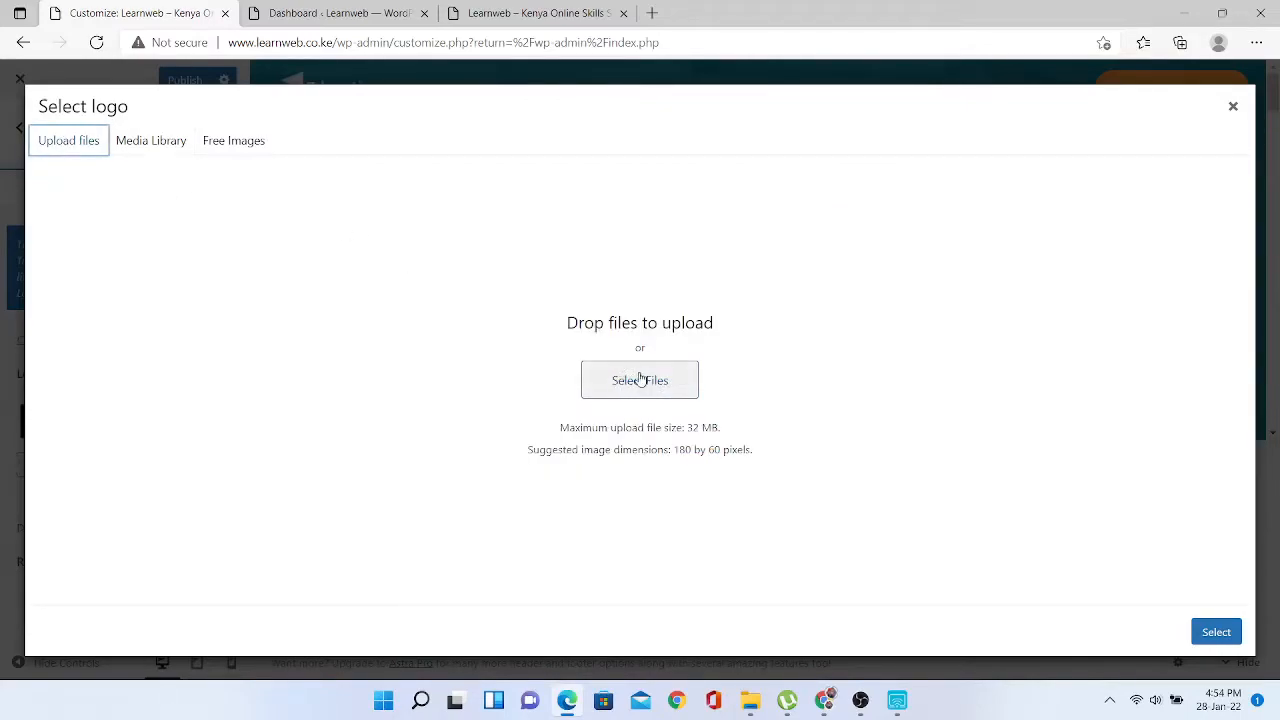
click(150, 142)
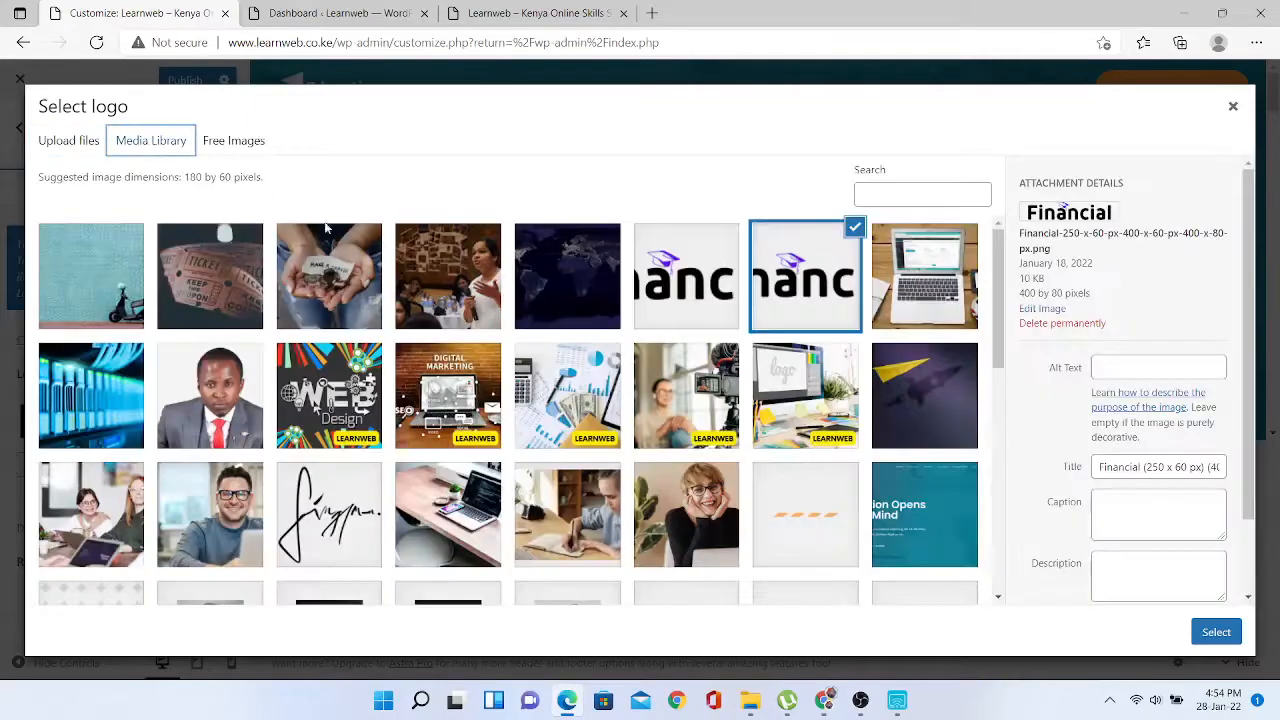
click(718, 284)
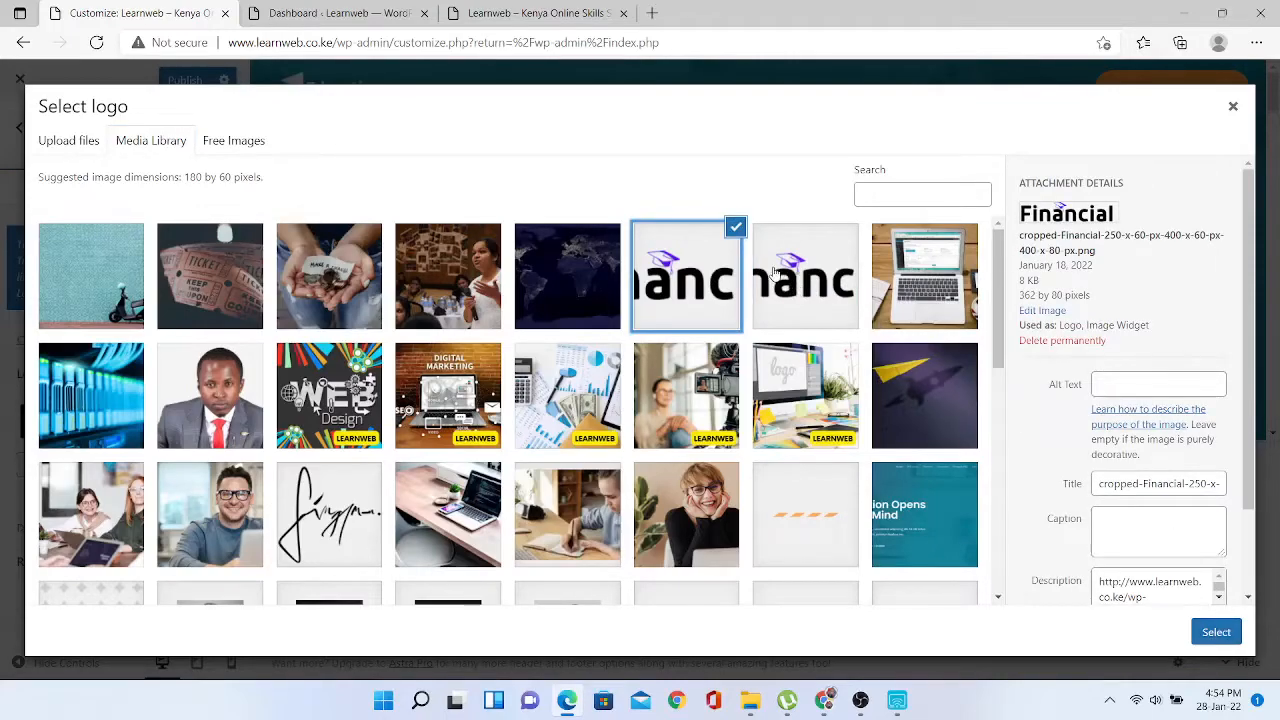
click(803, 286)
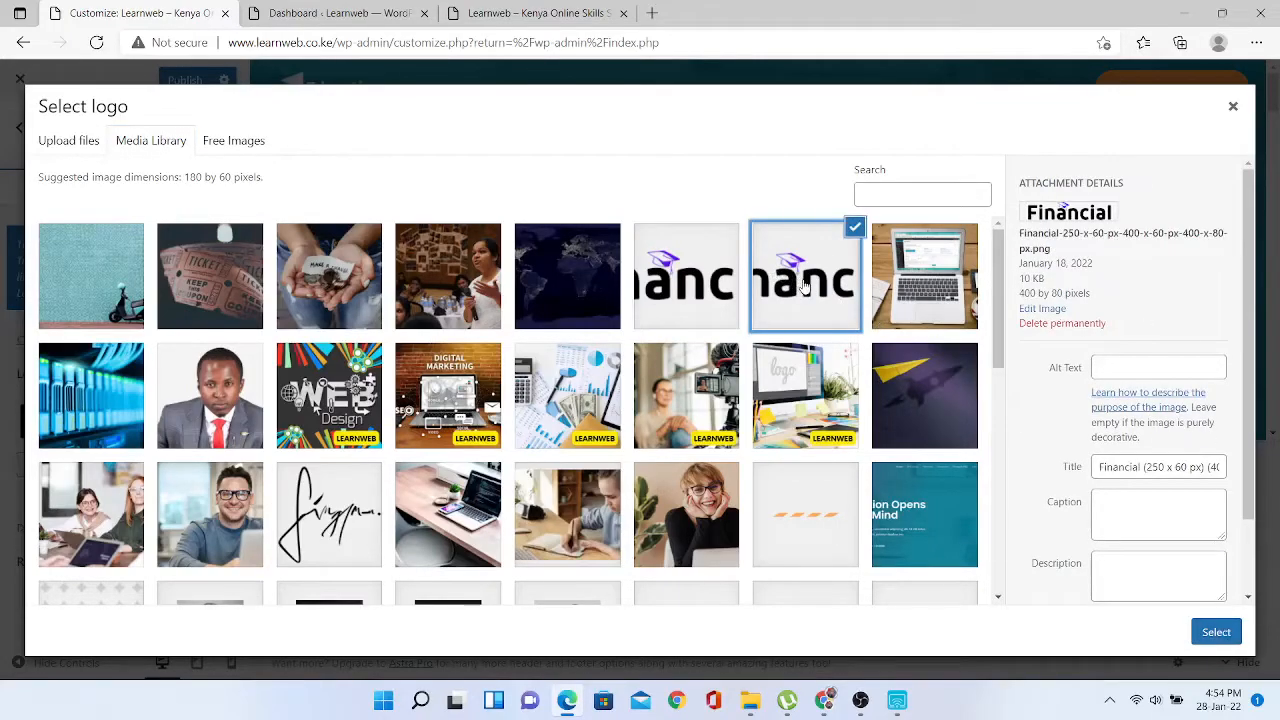
click(1218, 634)
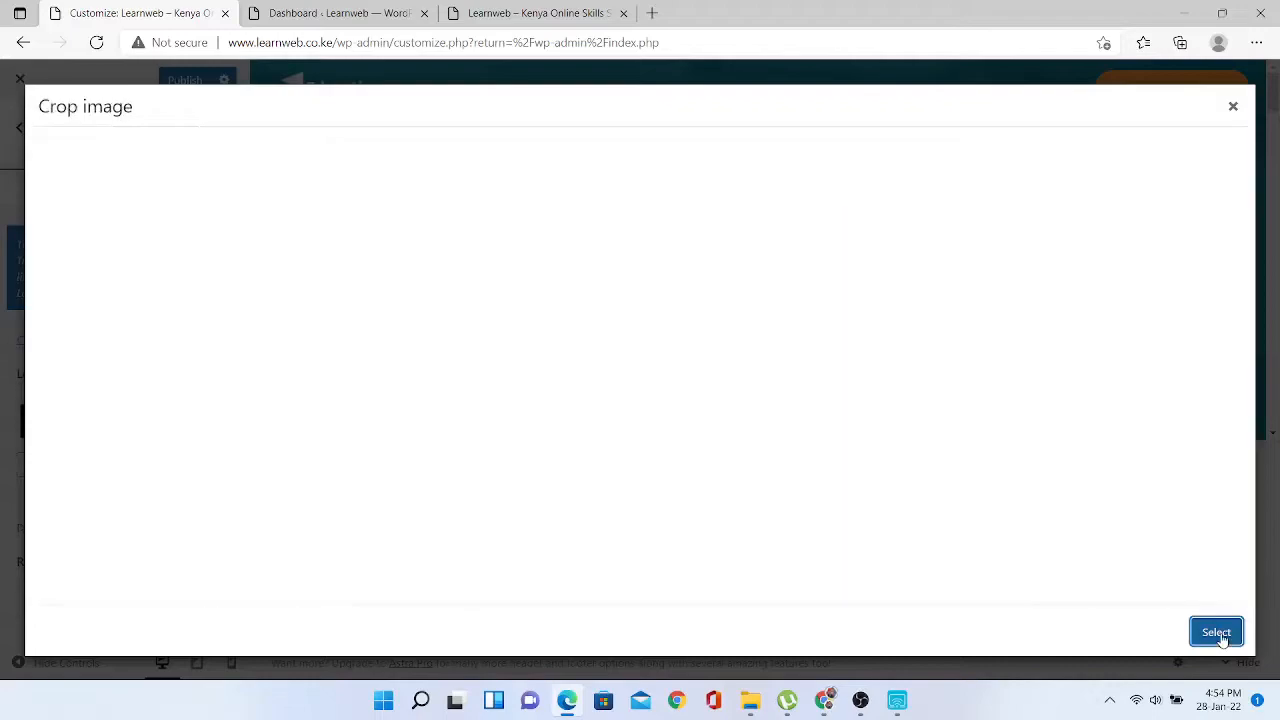
click(1232, 108)
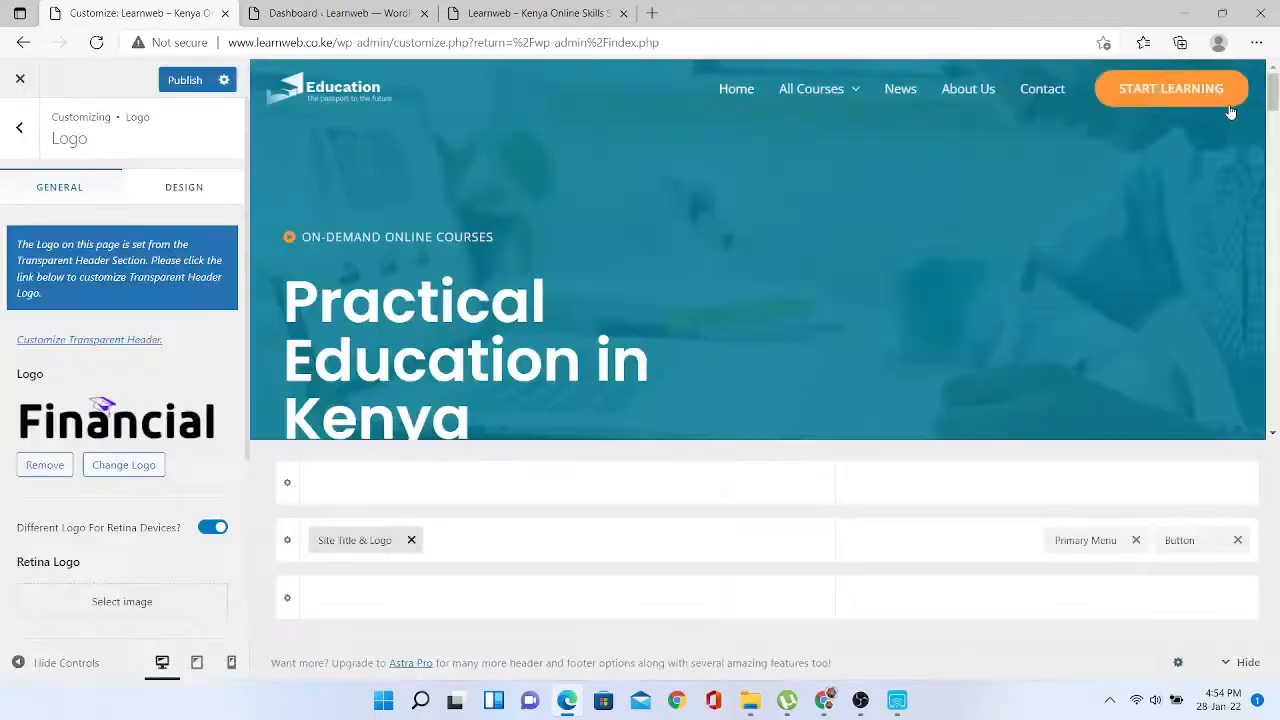
- Review the logo image choices again and close the picker unchanged
click(110, 410)
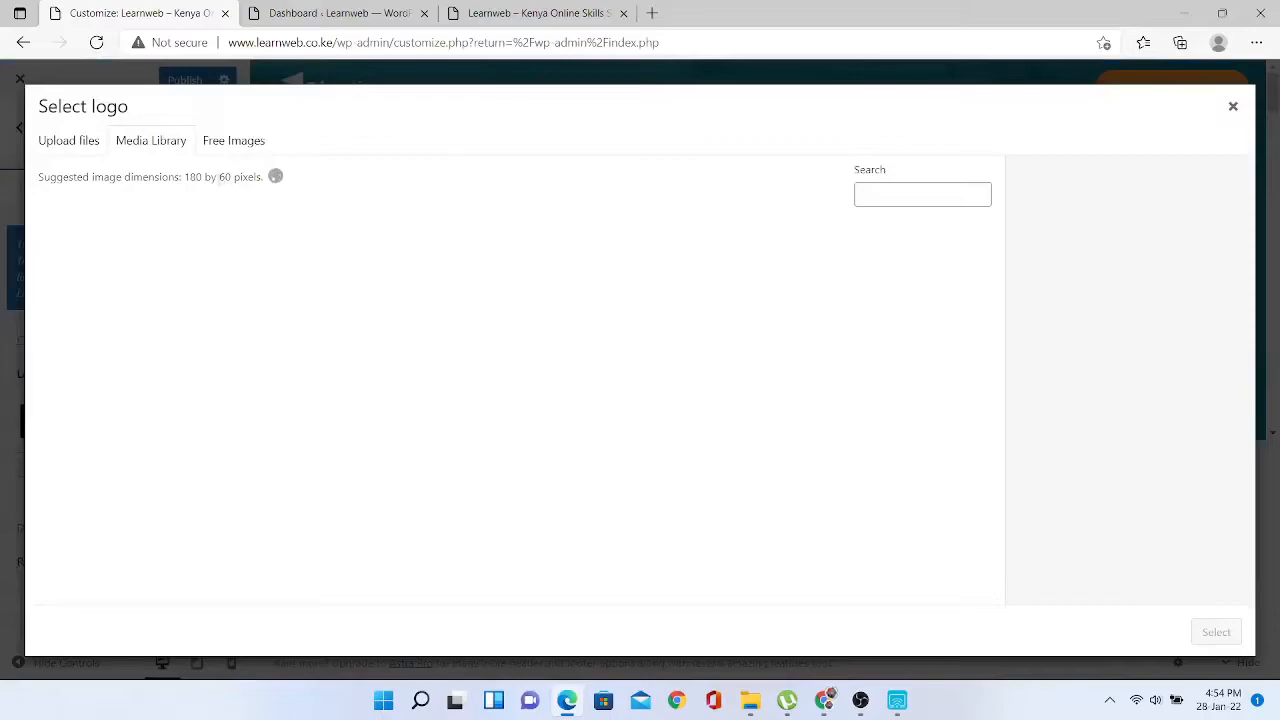
drag(187, 177, 235, 177)
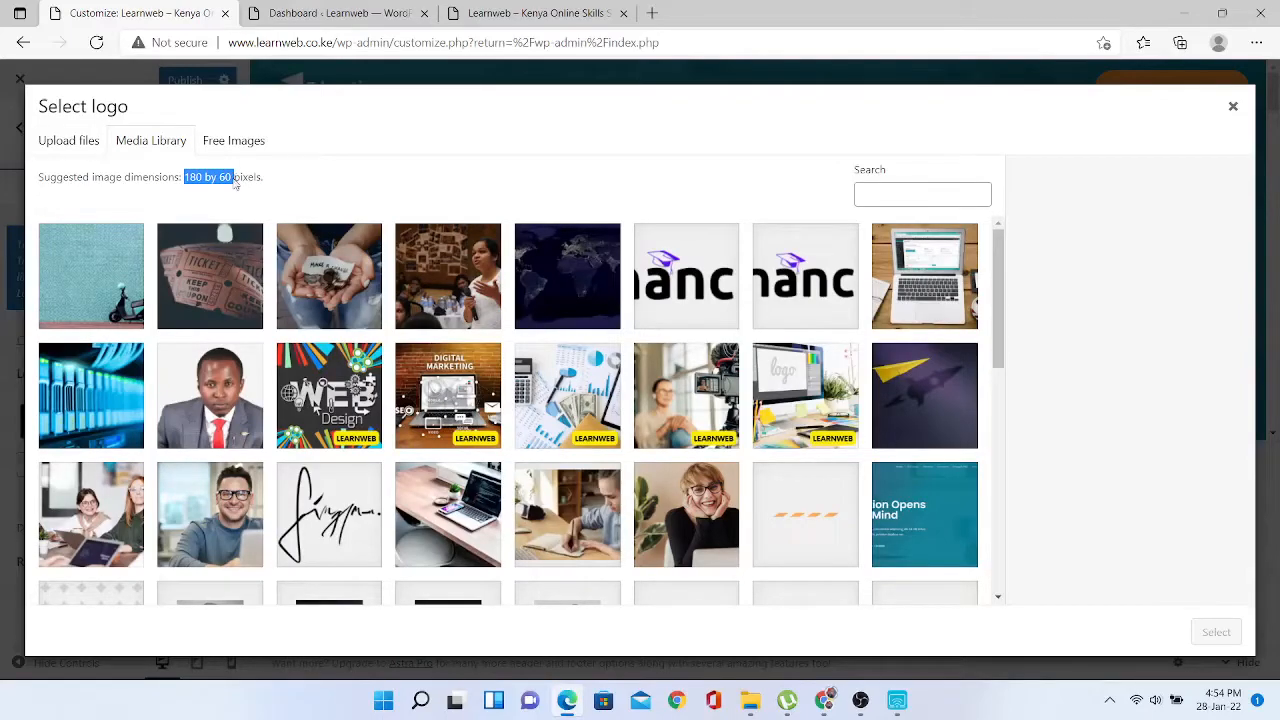
click(660, 296)
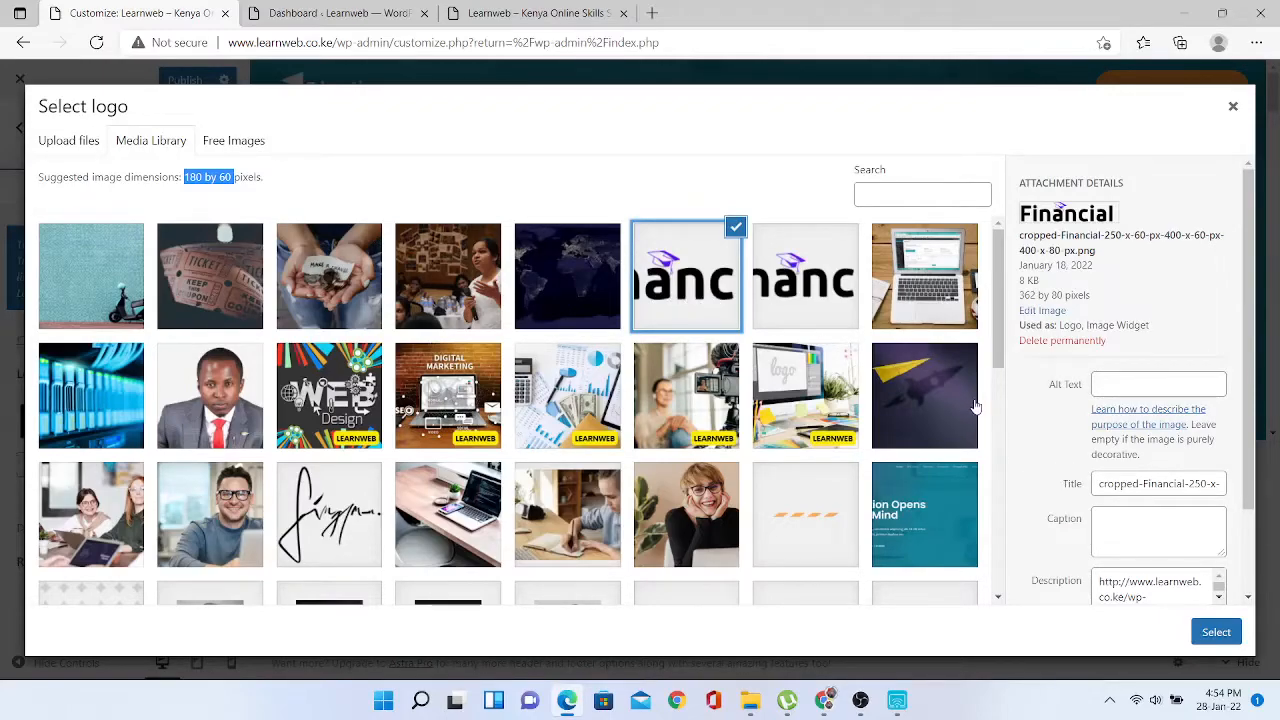
click(1233, 107)
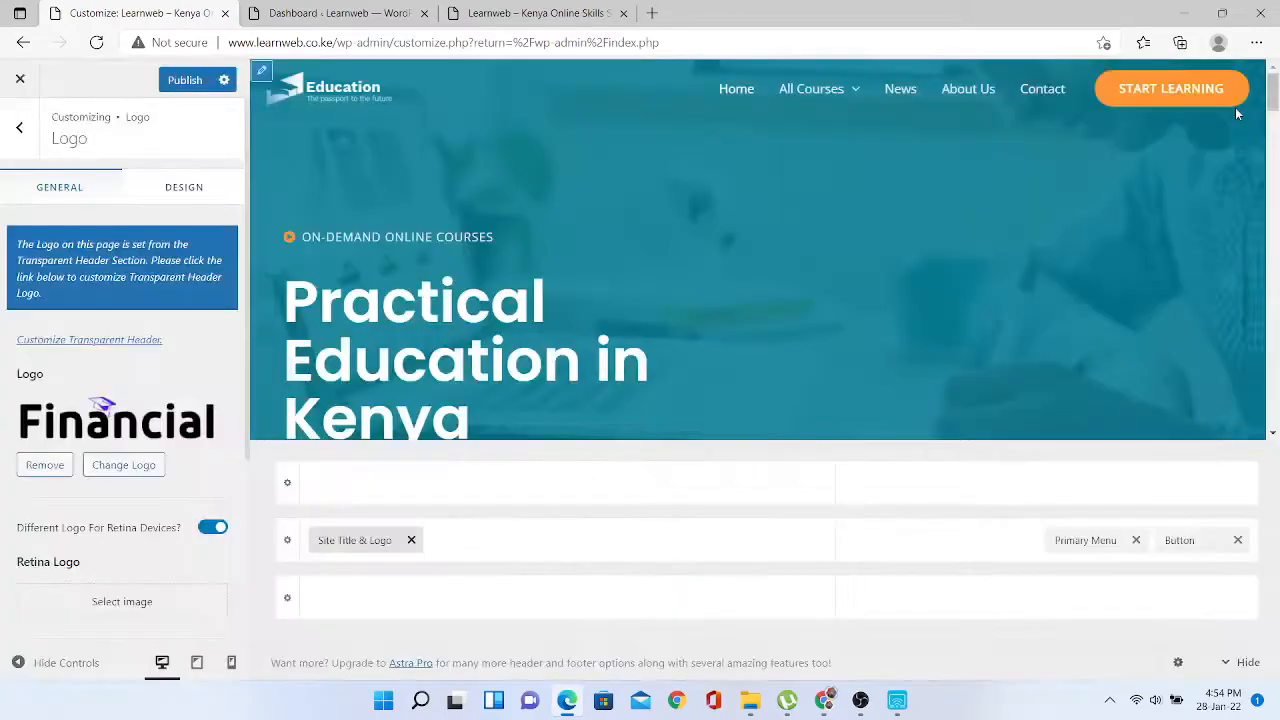
- Check the Transparent Header logo settings, then open the primary header row's settings
click(323, 100)
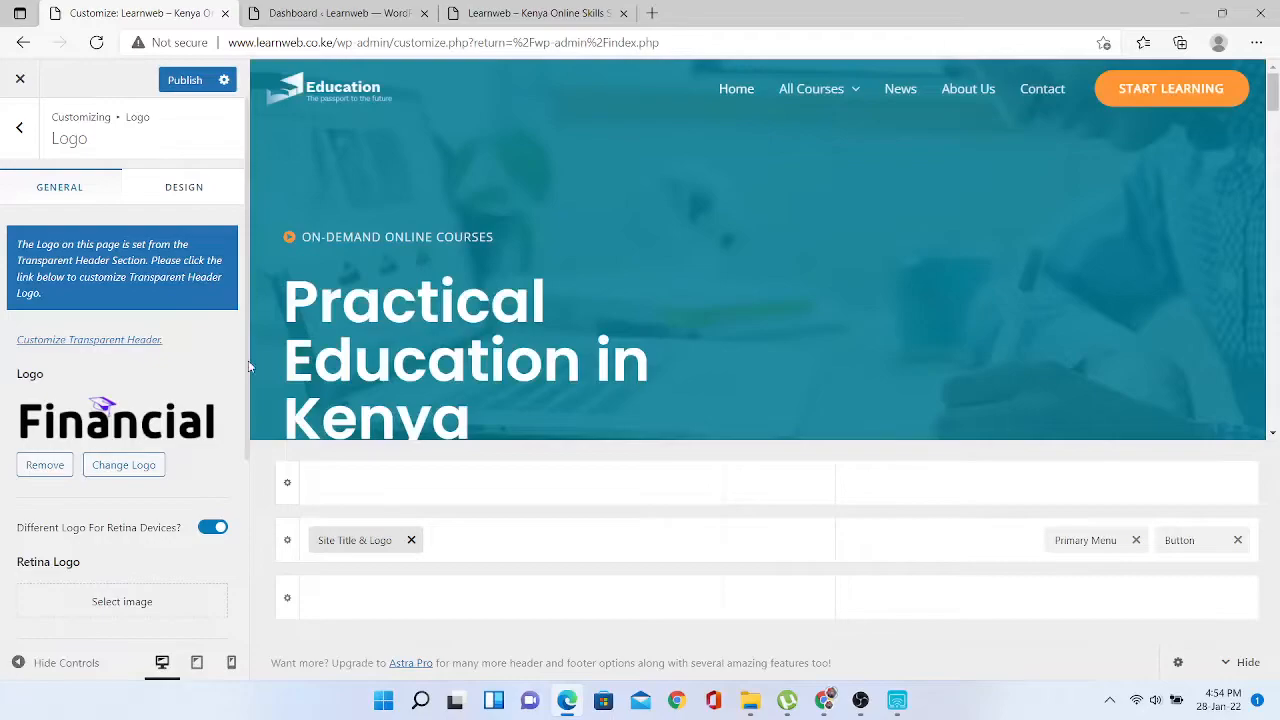
drag(249, 366, 252, 443)
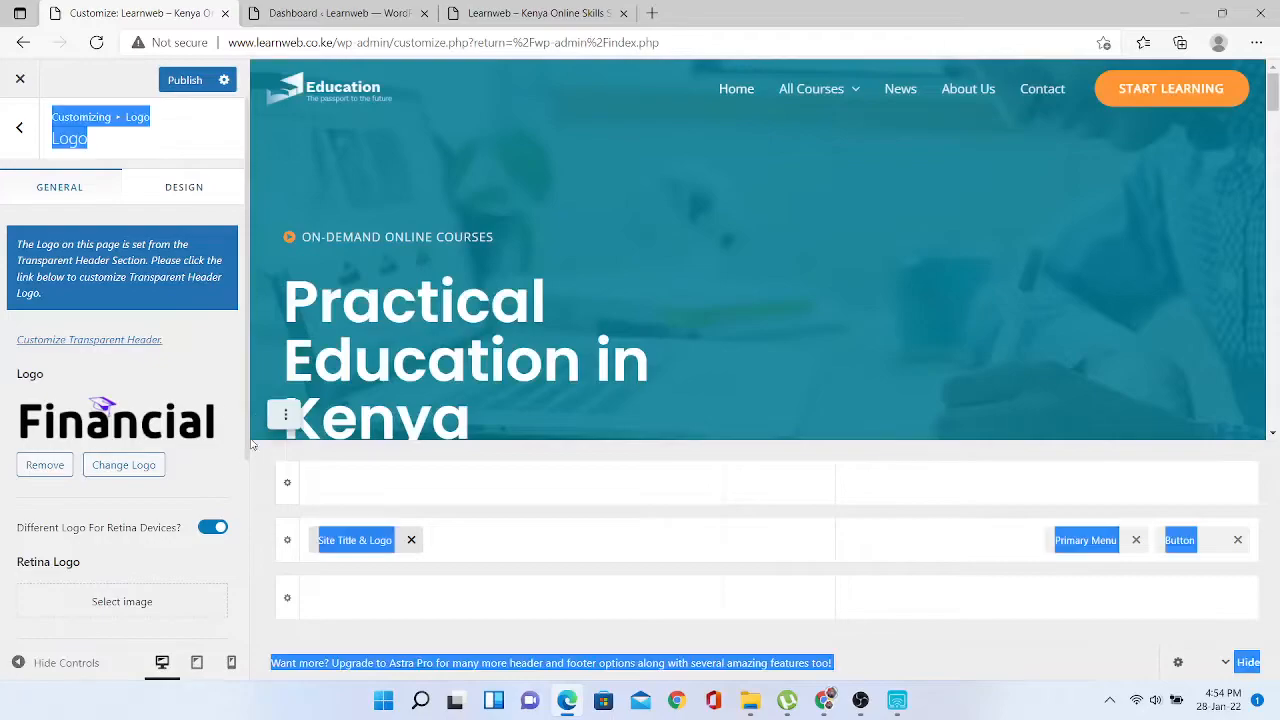
click(21, 142)
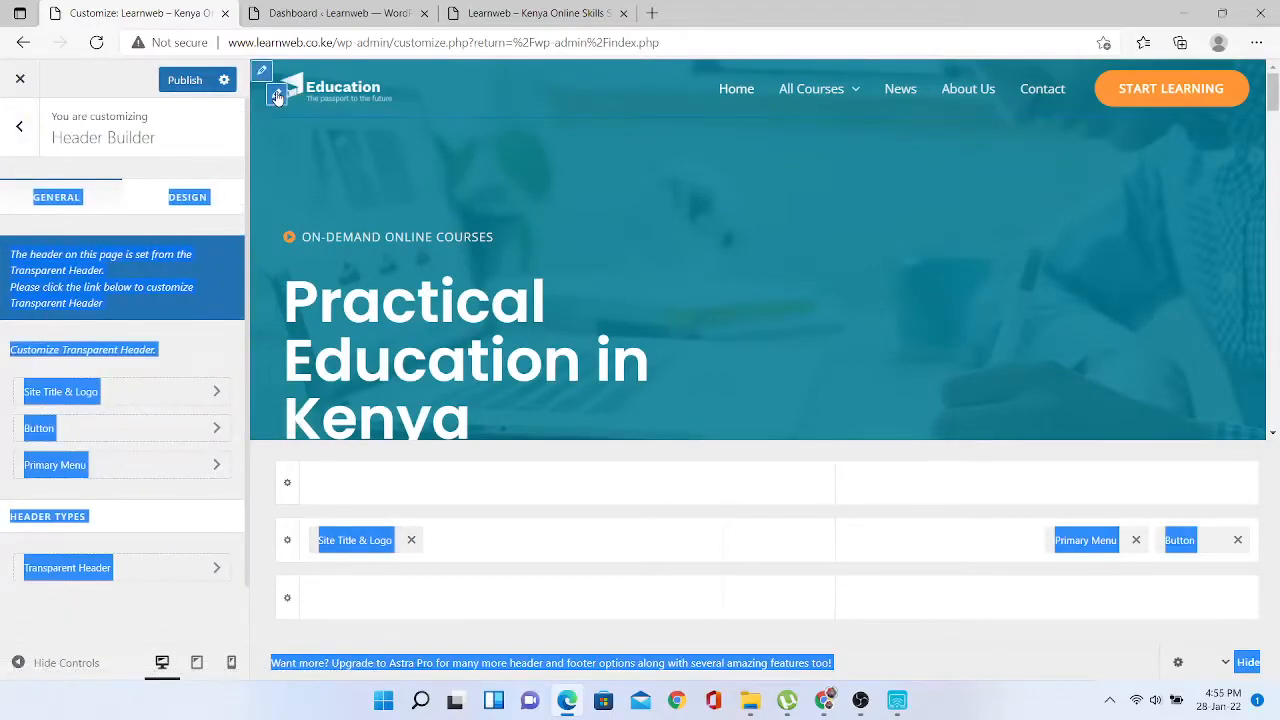
click(260, 74)
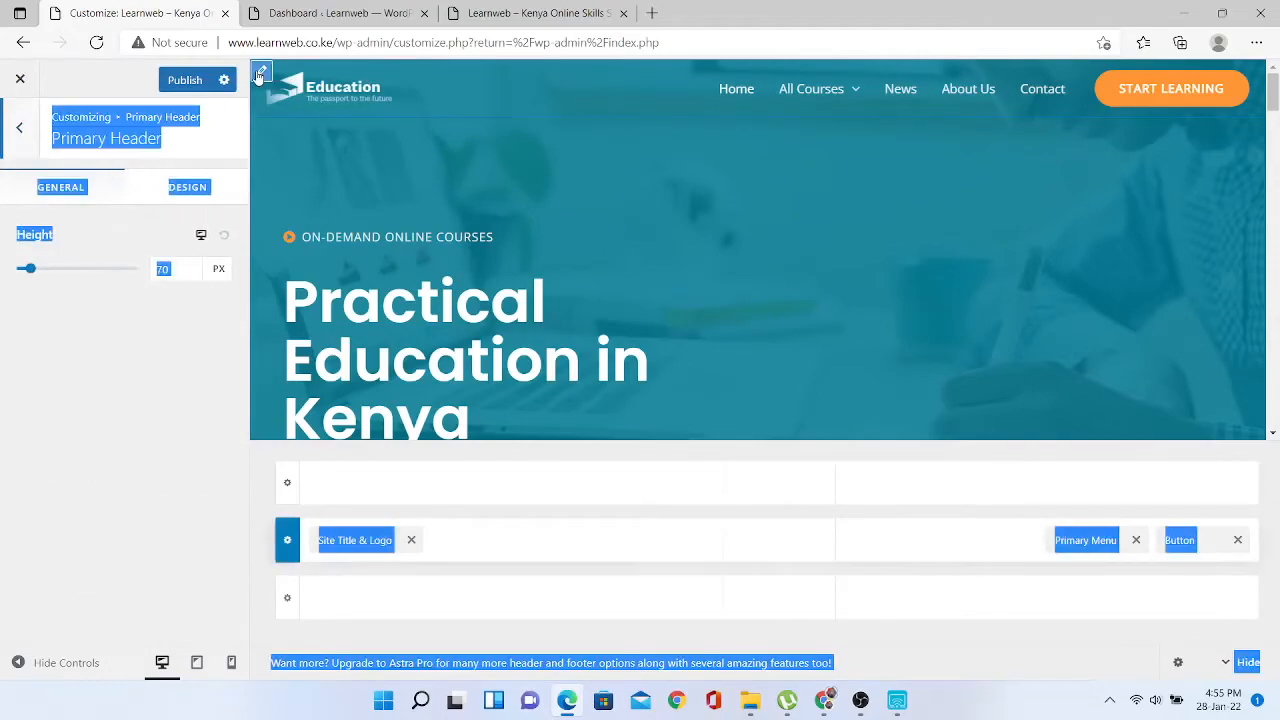
click(278, 95)
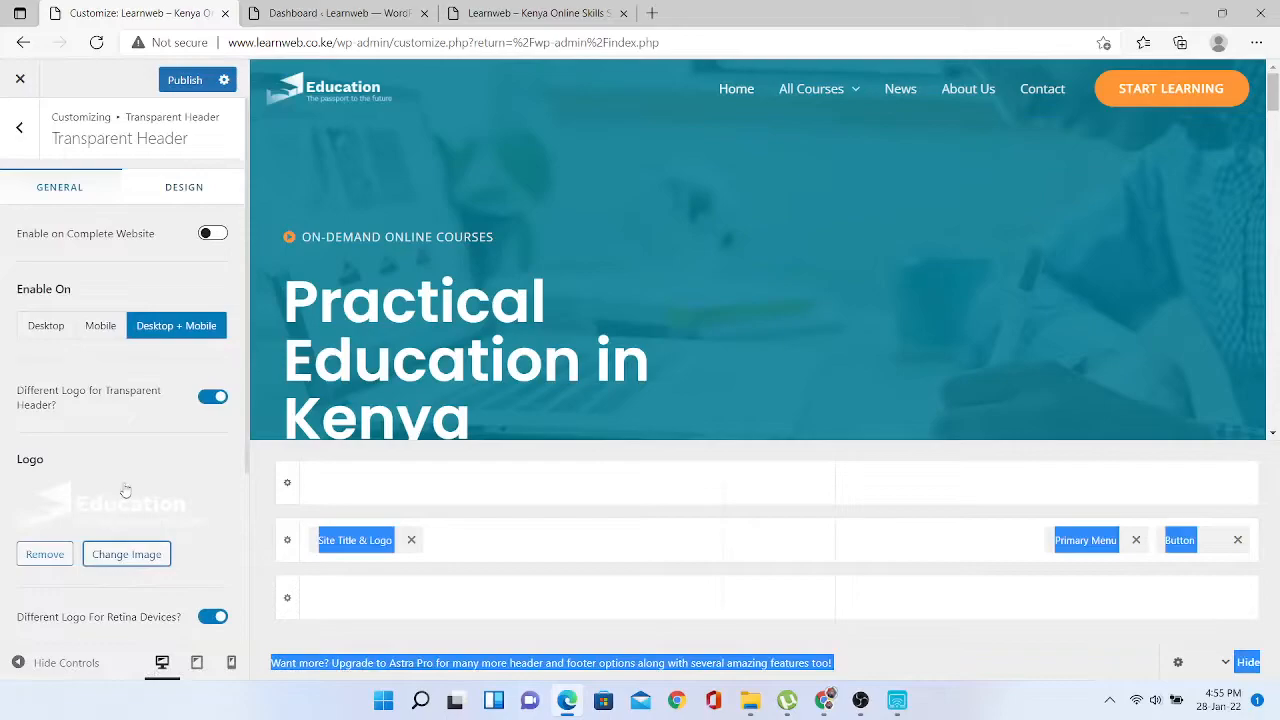
- Choose the Financial image as the transparent header logo and scroll the preview down to the footer
click(117, 493)
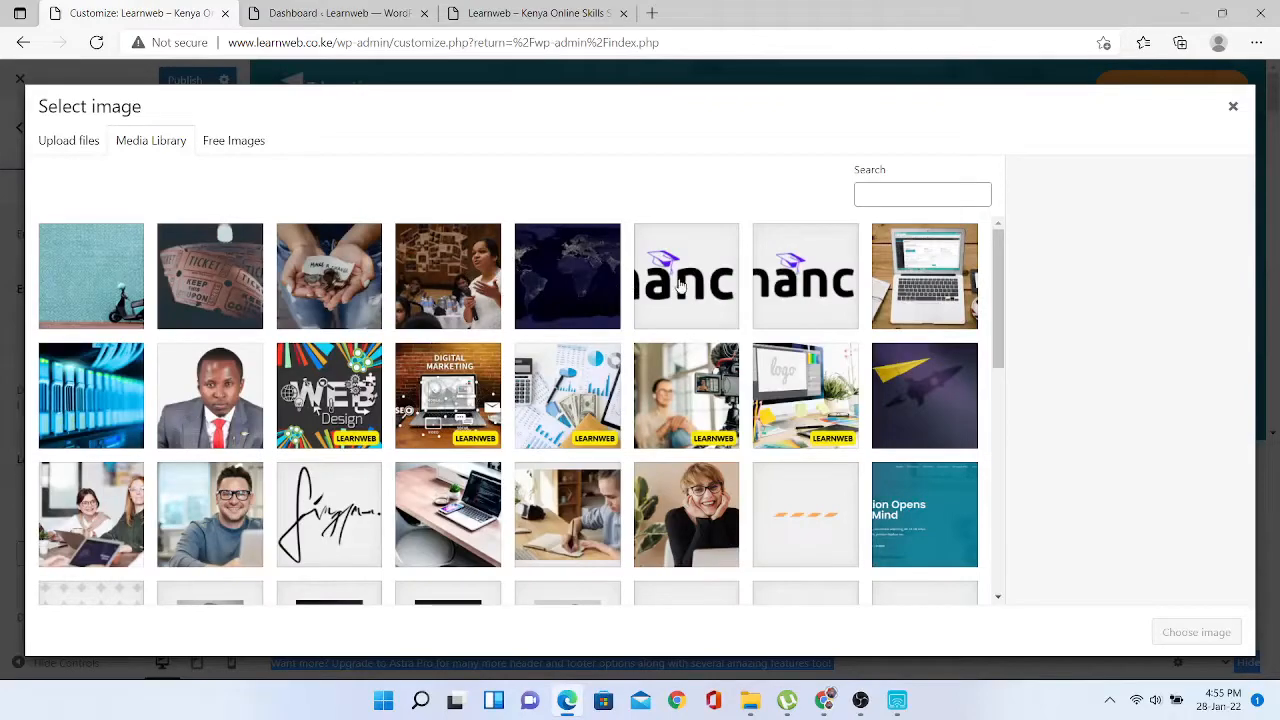
click(680, 285)
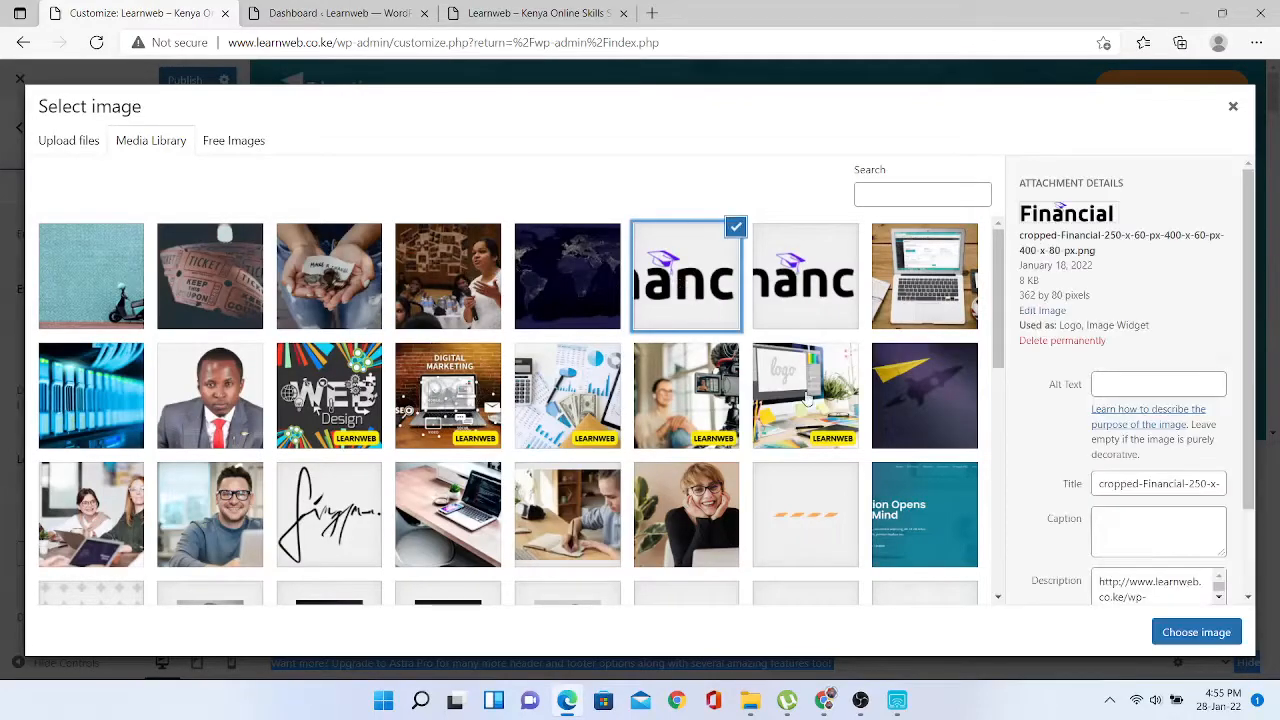
click(1192, 635)
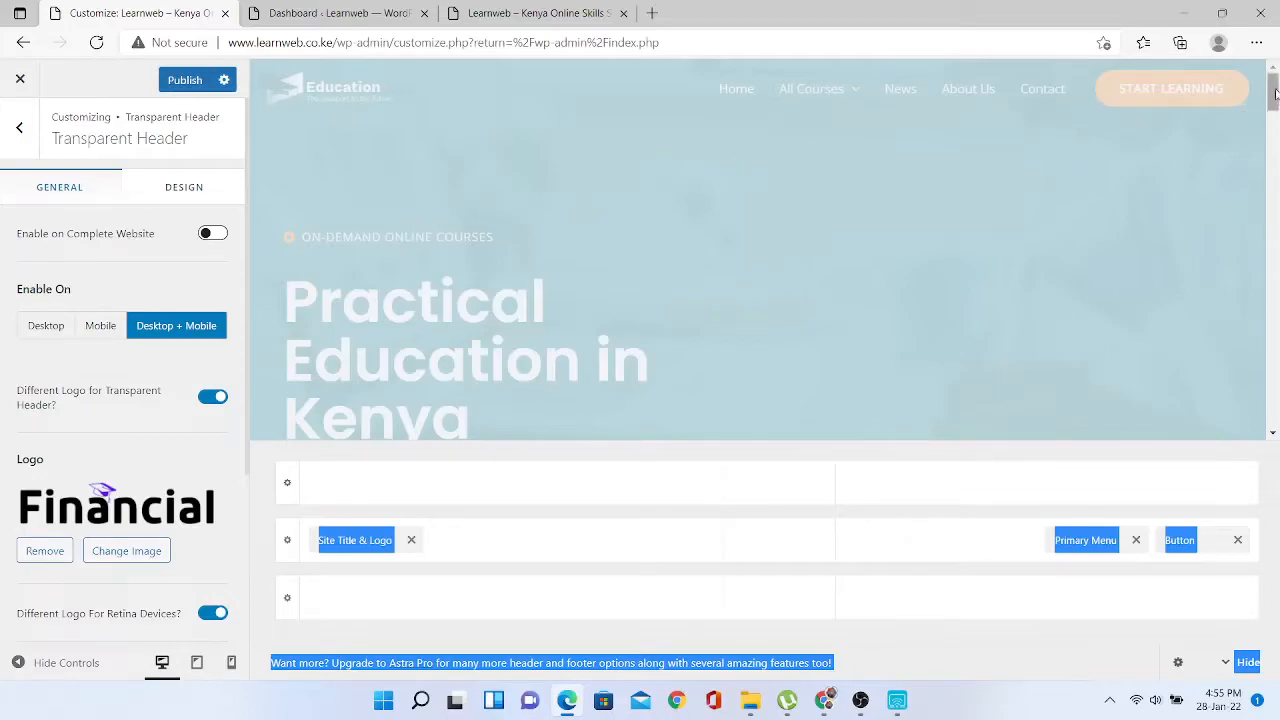
mouse_move(1274, 93)
mouse_down()
mouse_move(1275, 304)
mouse_move(1273, 80)
mouse_up()
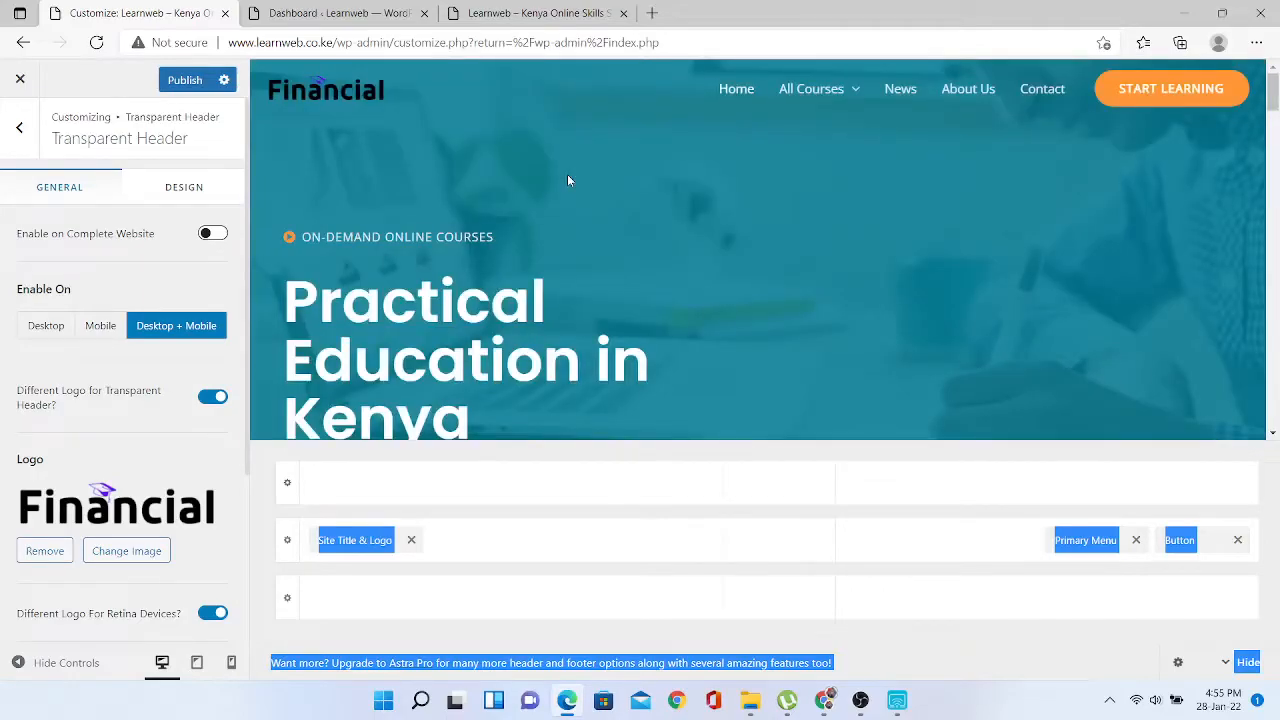
mouse_move(300, 106)
drag(1270, 98, 1263, 268)
drag(1274, 206, 1272, 425)
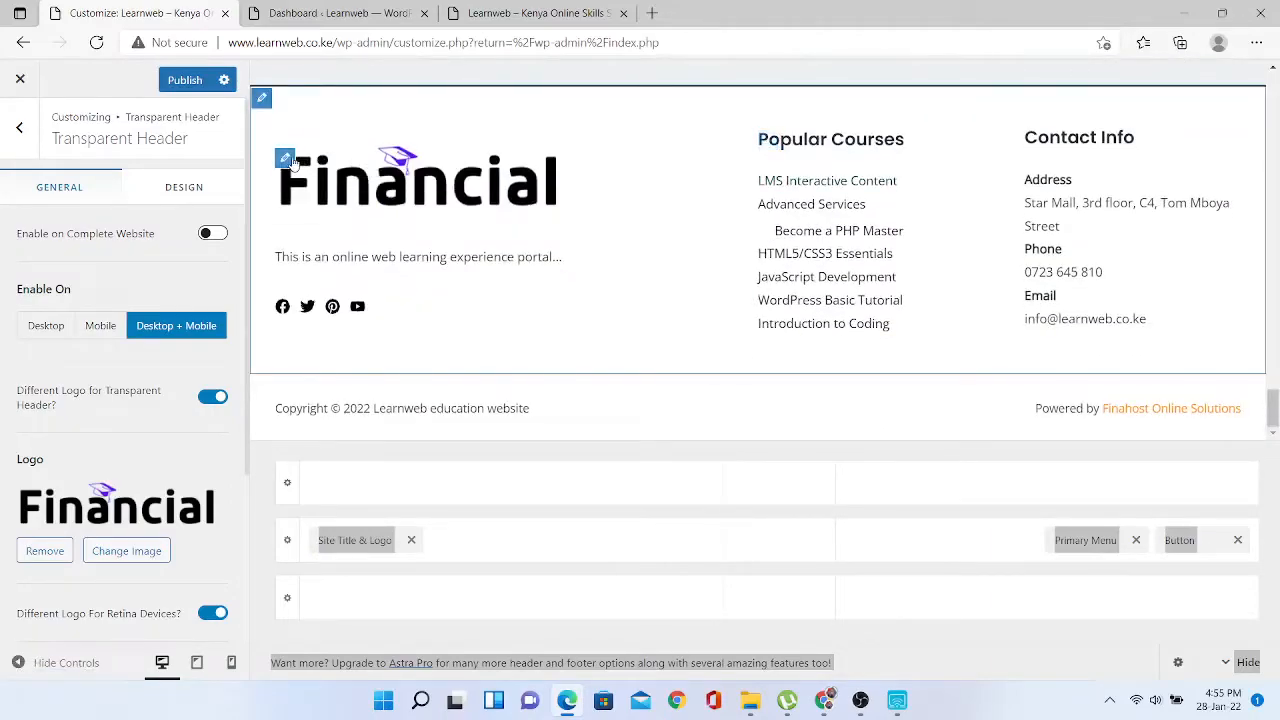
- Edit the footer description widget so it ends '…portal for entrepreneurs.'
click(285, 262)
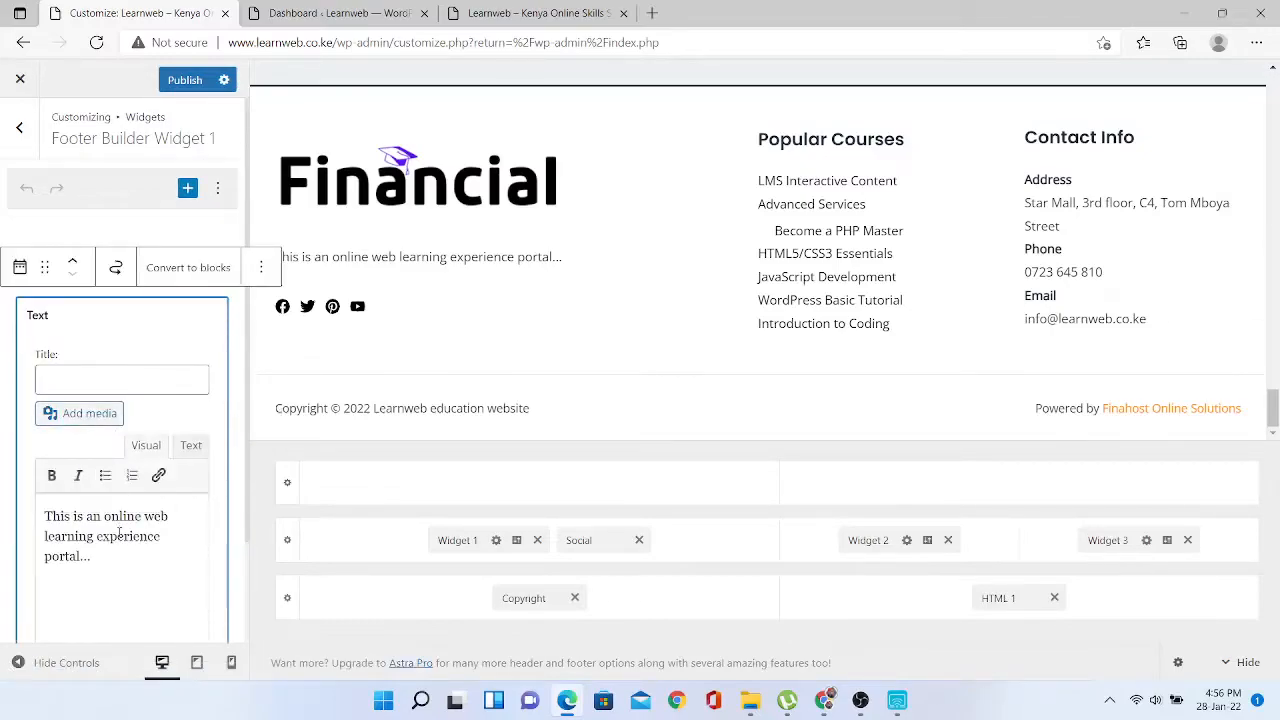
click(126, 558)
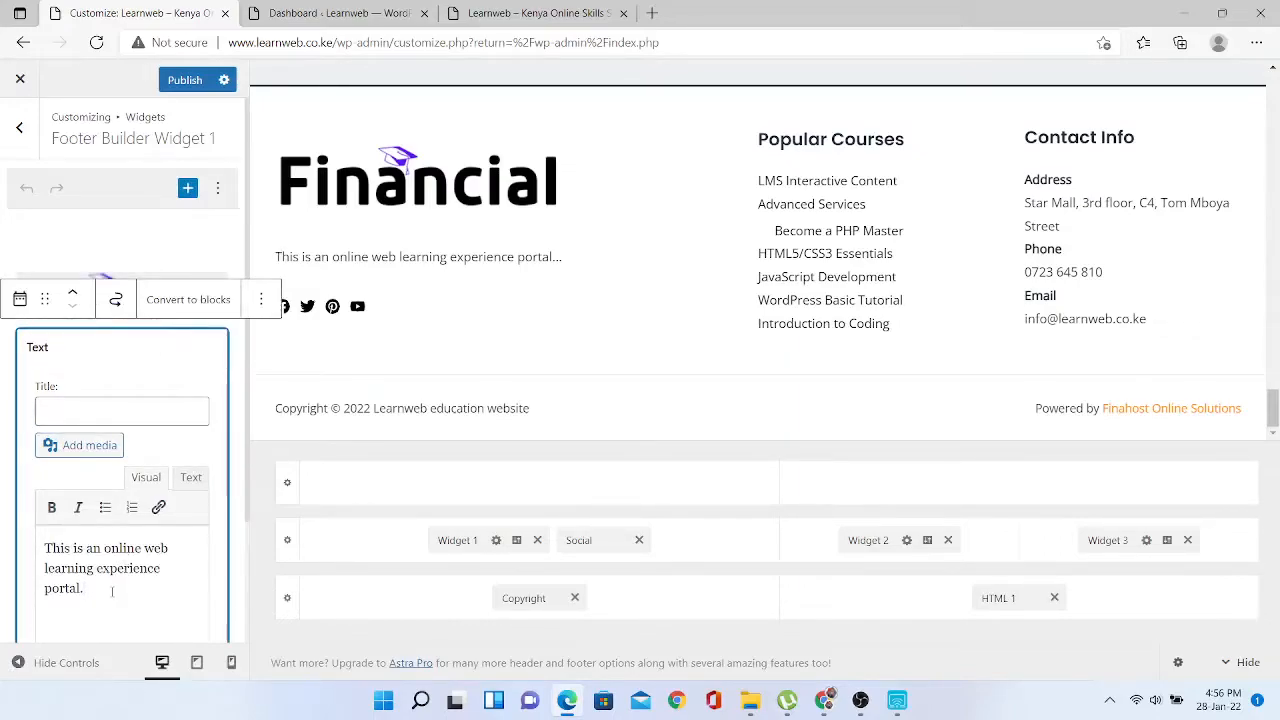
key(BackSpace)
text(for entrepreneurs)
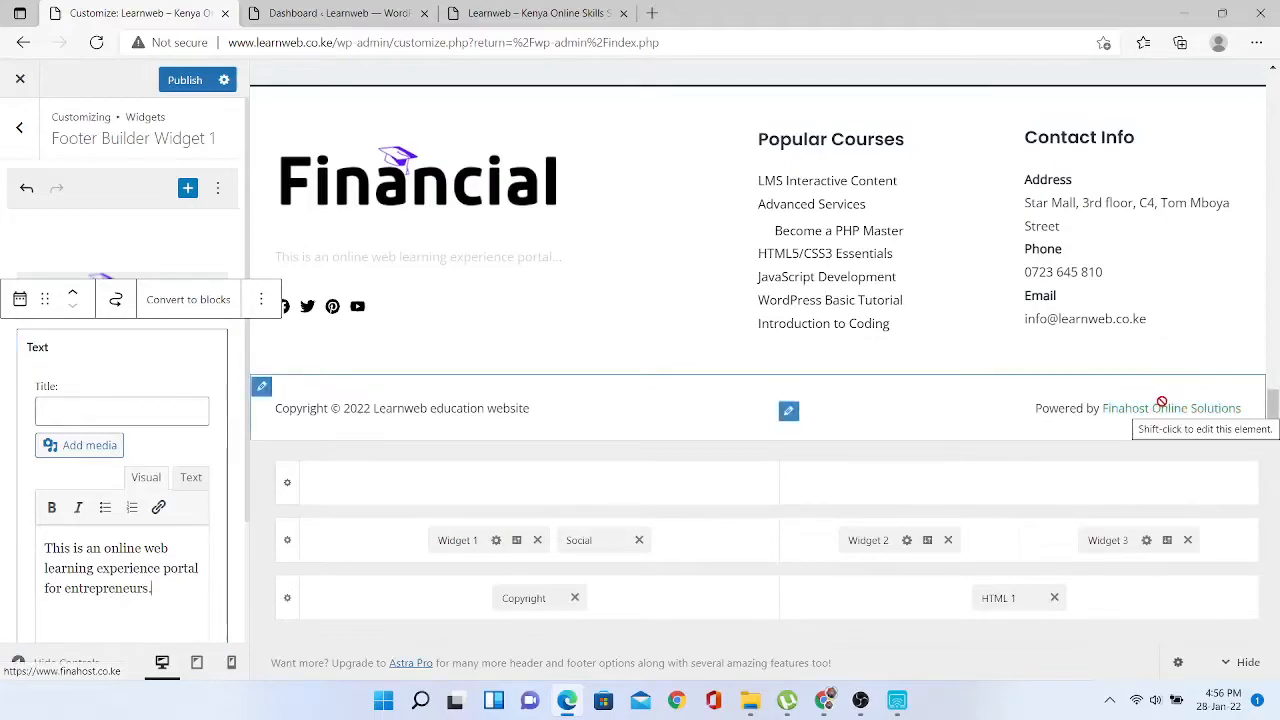
- Replace the footer's powered-by link text with 'Finahost Online Solutions'
click(788, 410)
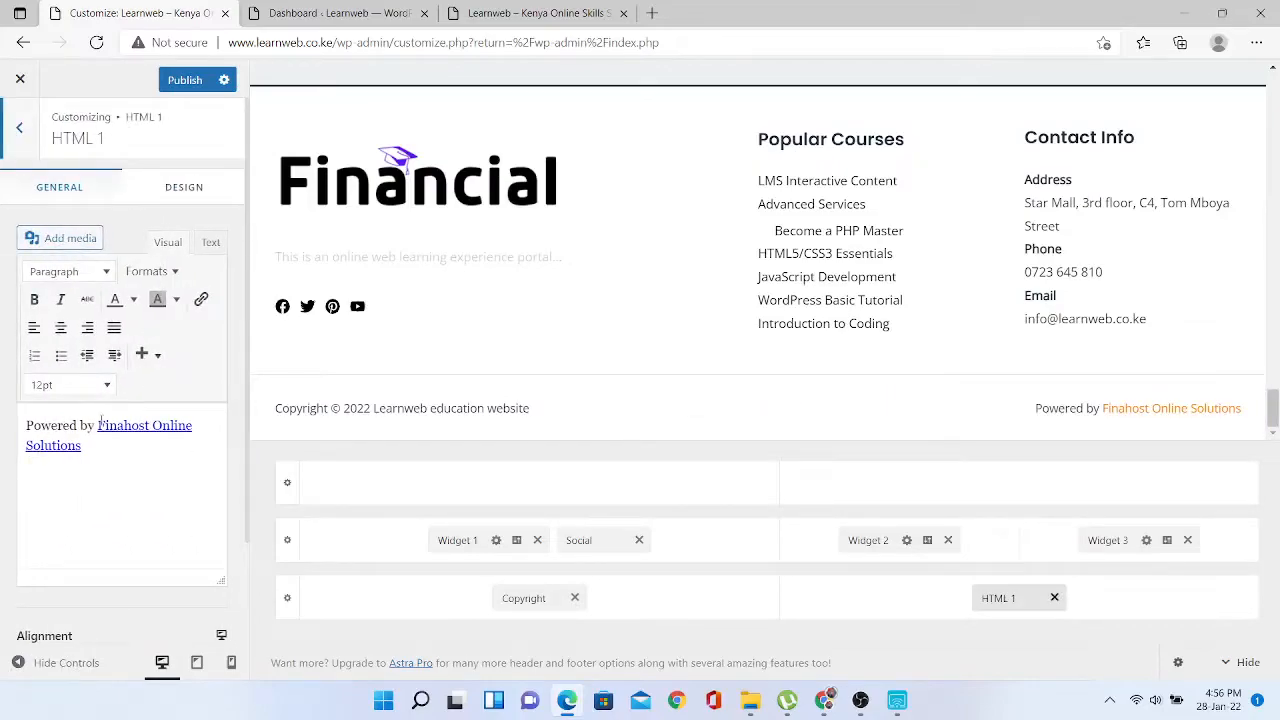
drag(97, 425, 197, 452)
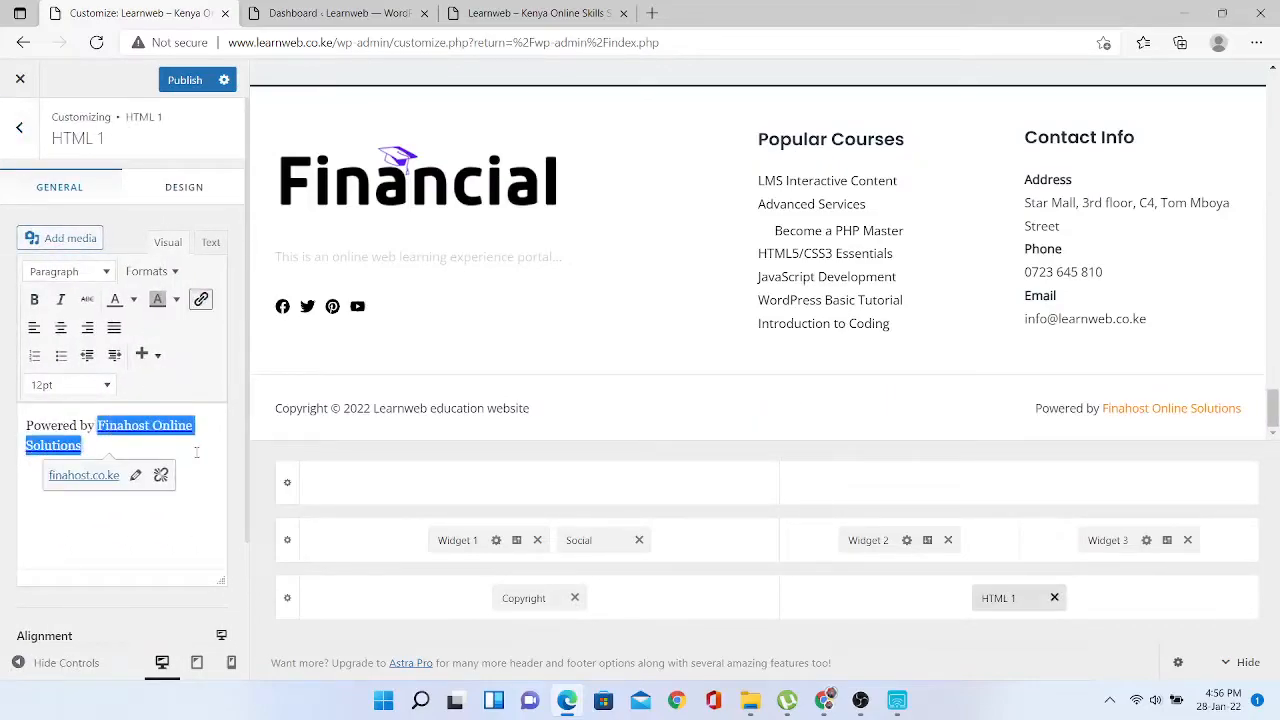
key(BackSpace)
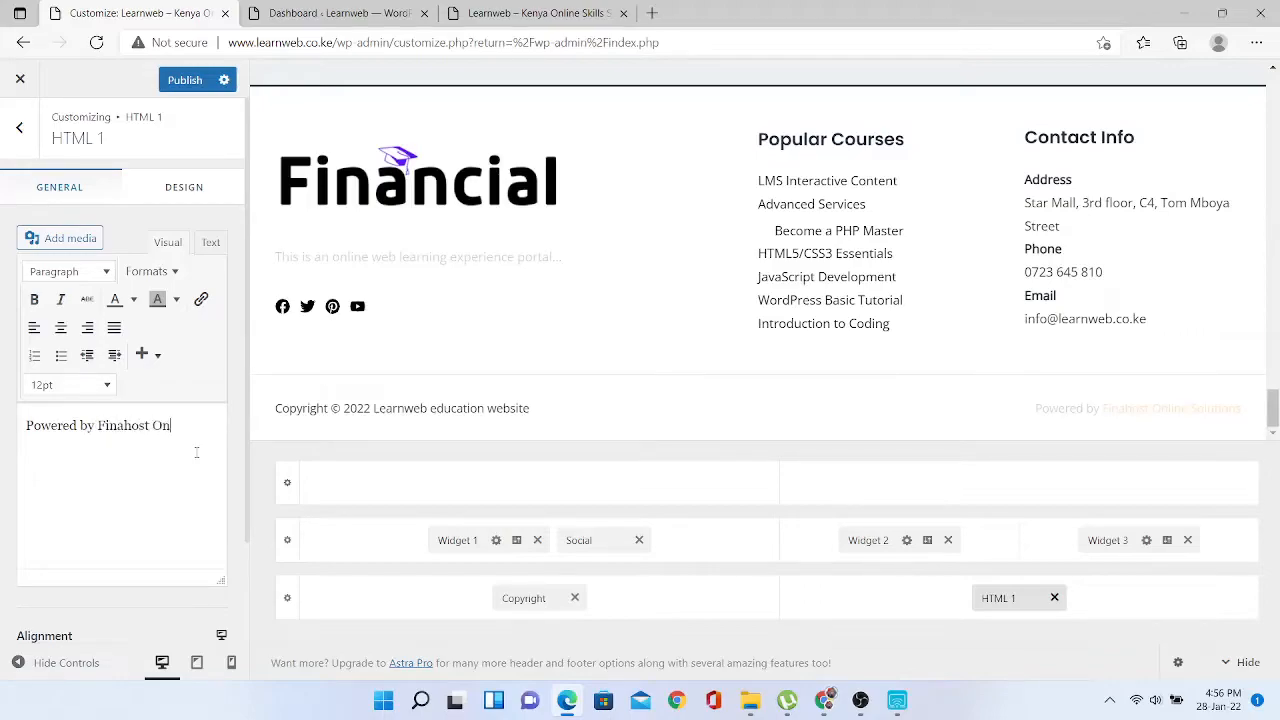
text(Solutions)
drag(98, 425, 166, 440)
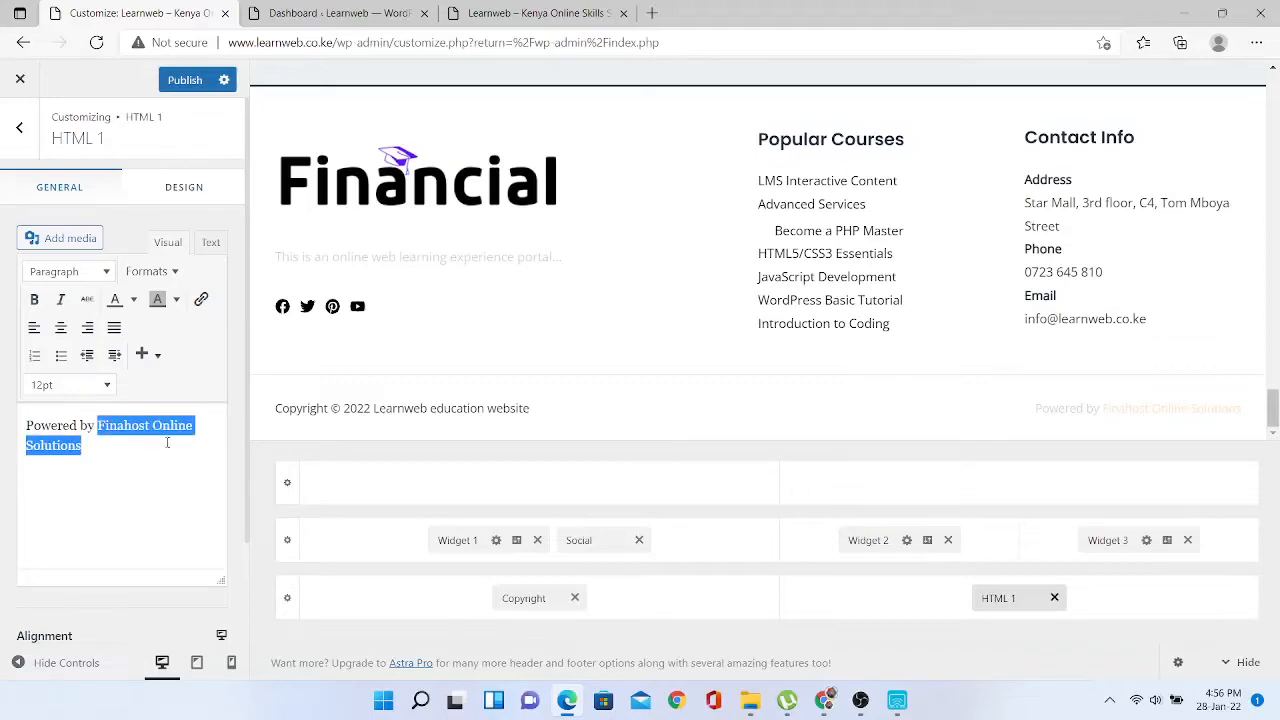
click(199, 302)
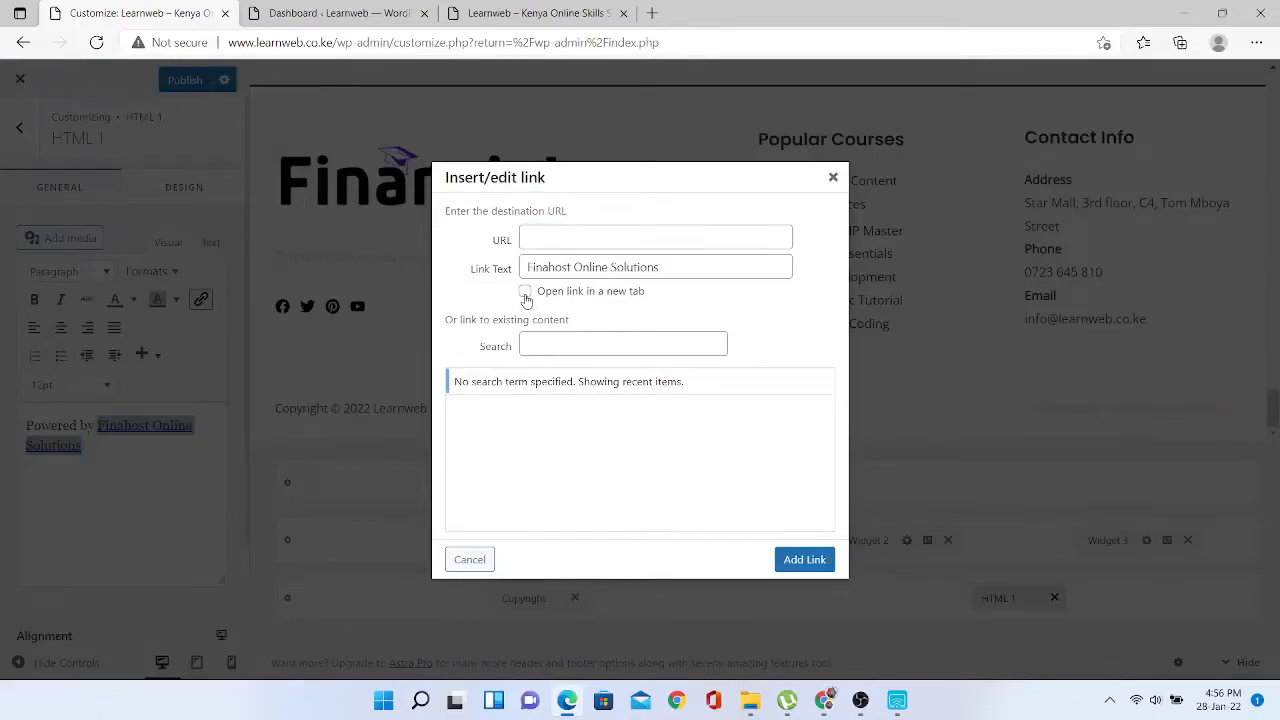
click(525, 291)
click(537, 236)
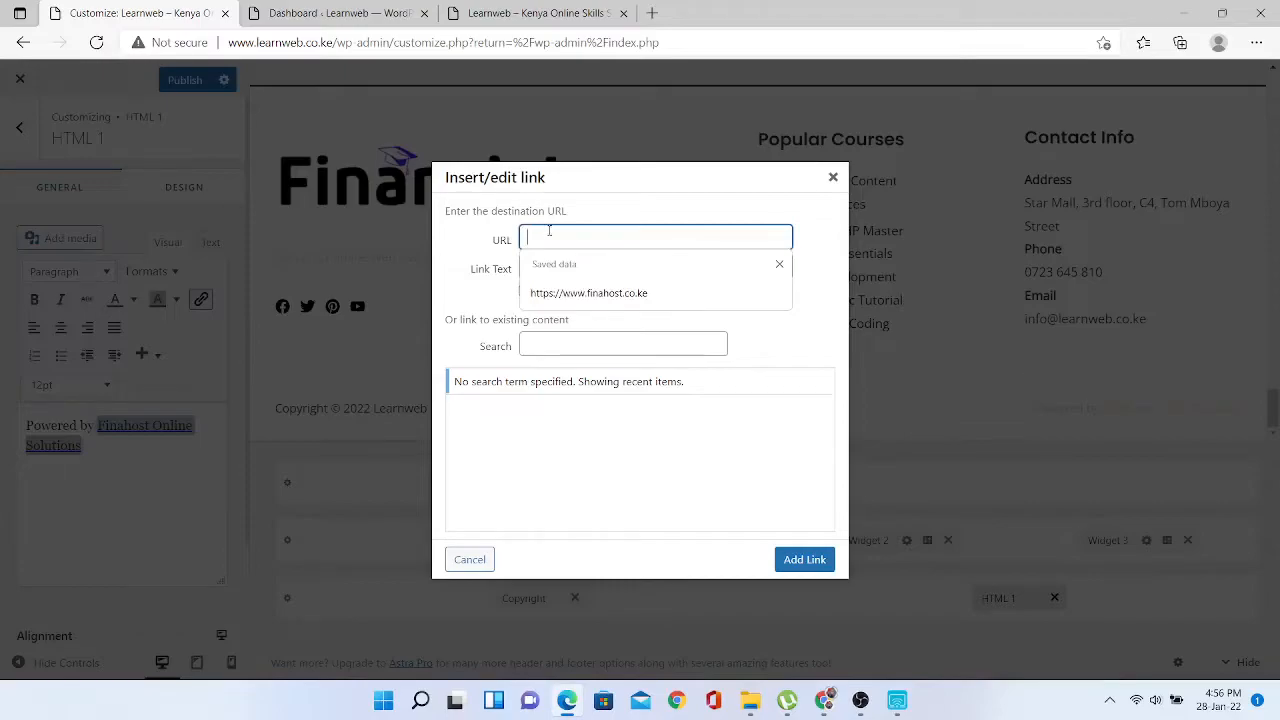
text(https)
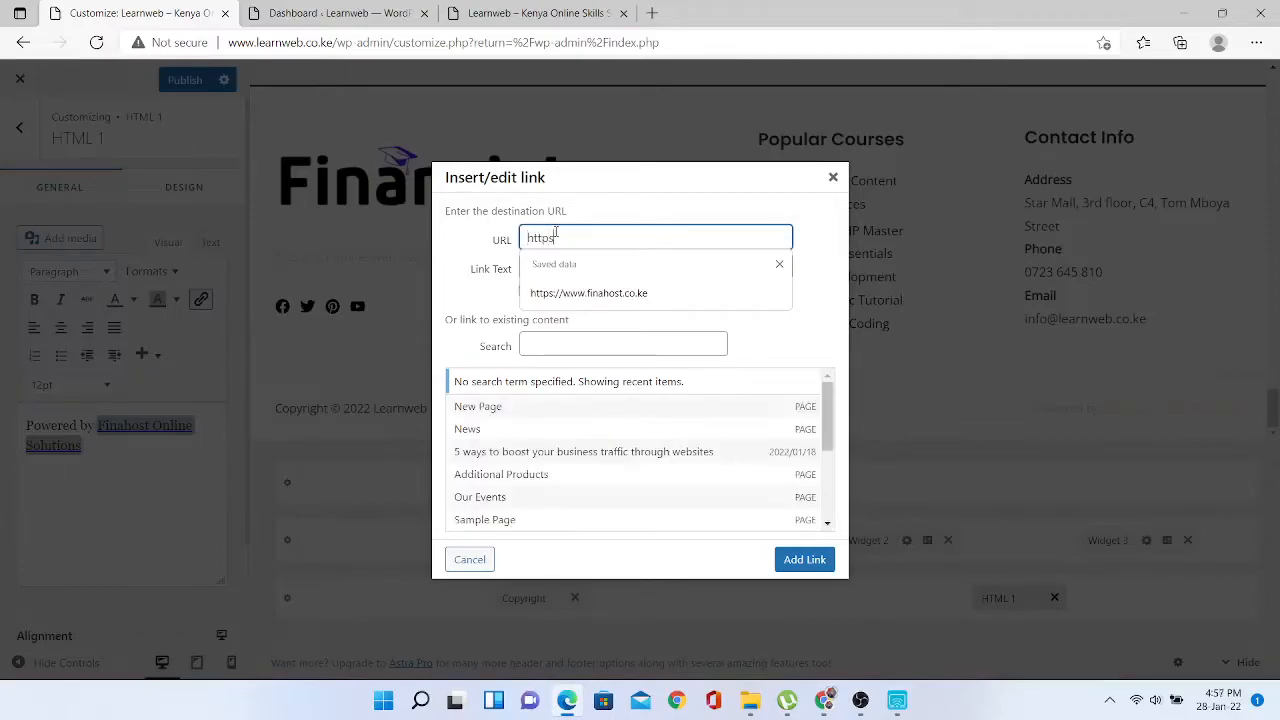
text(://www)
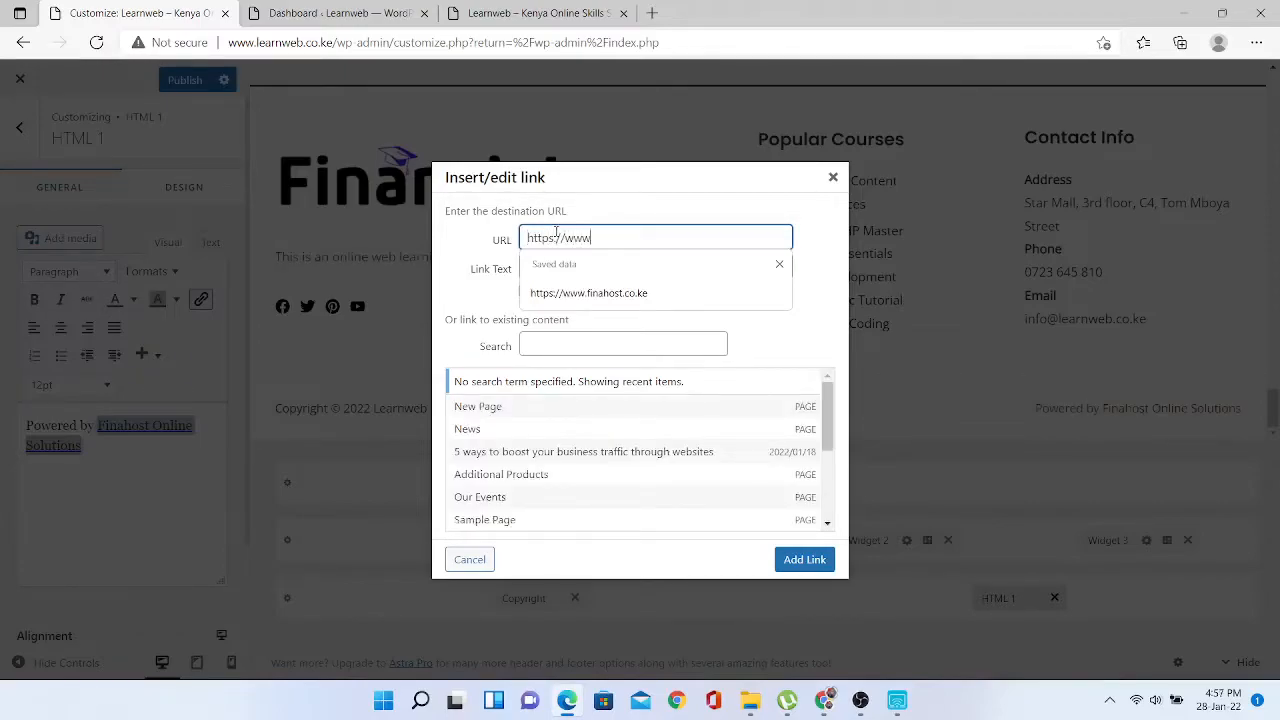
text(.finahostc)
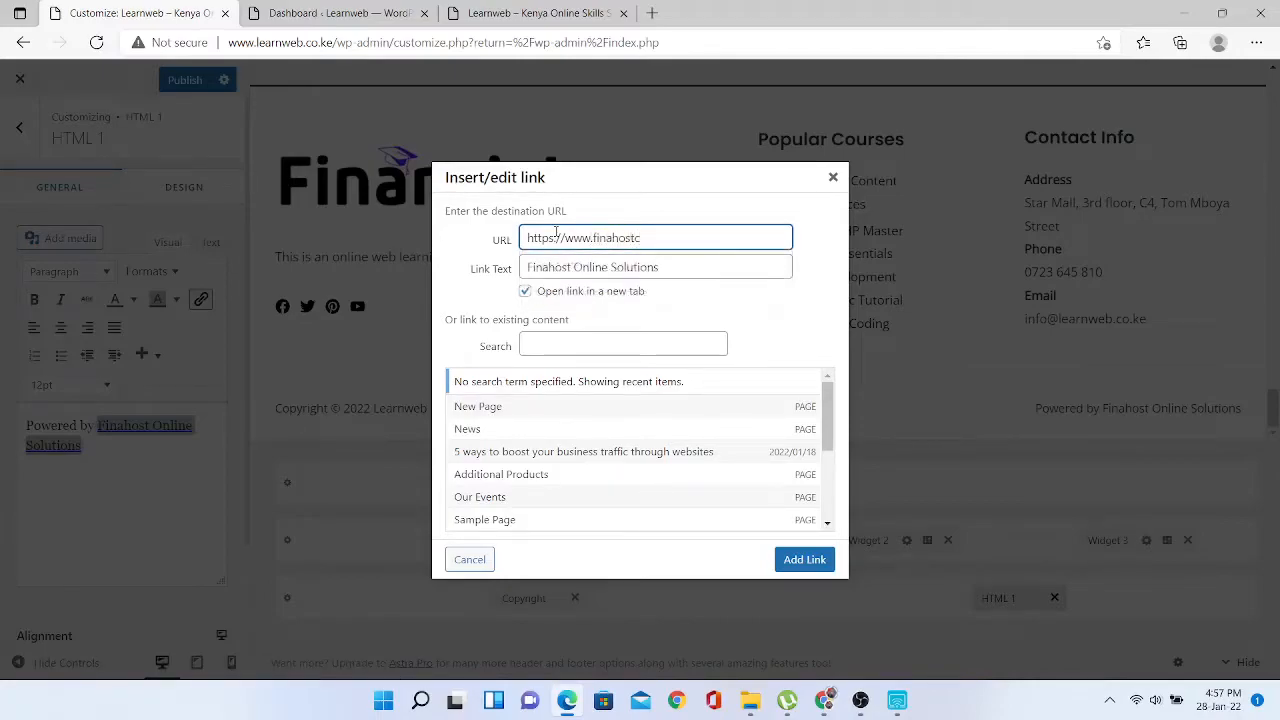
key(BackSpace)
text(.co.ke)
click(808, 566)
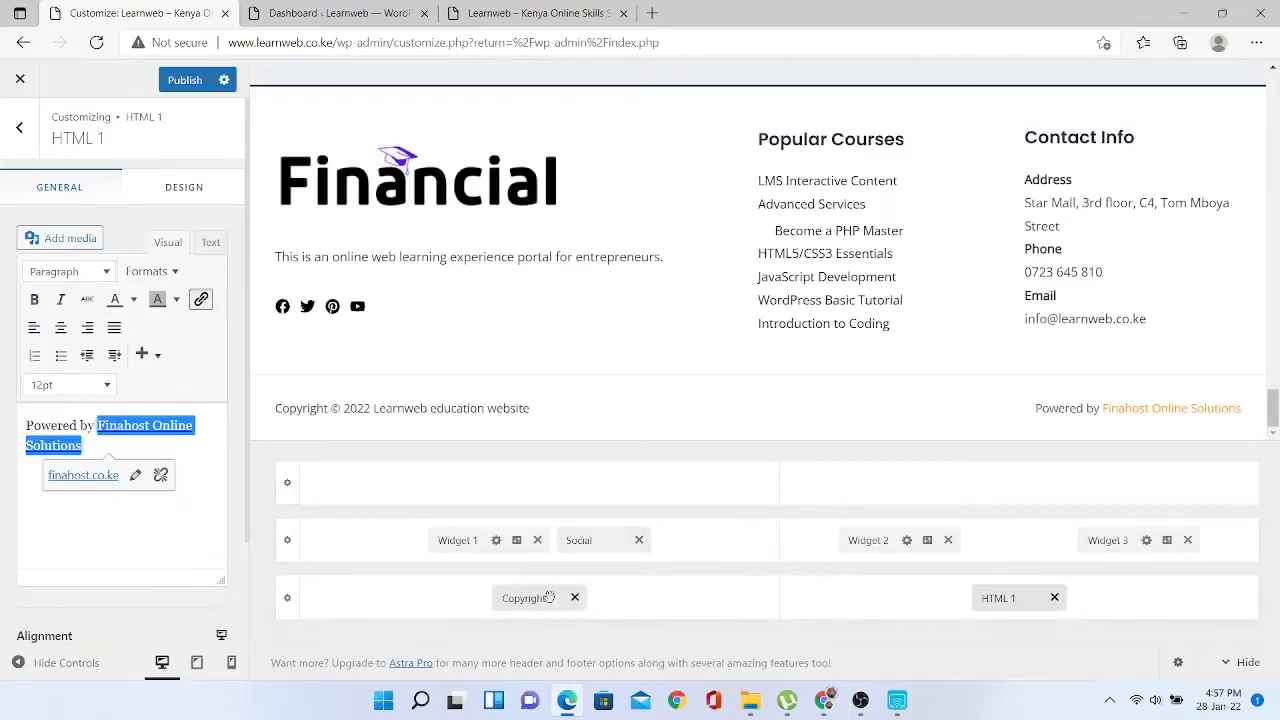
- Append text beginning 'All' to the end of the footer copyright line
click(517, 602)
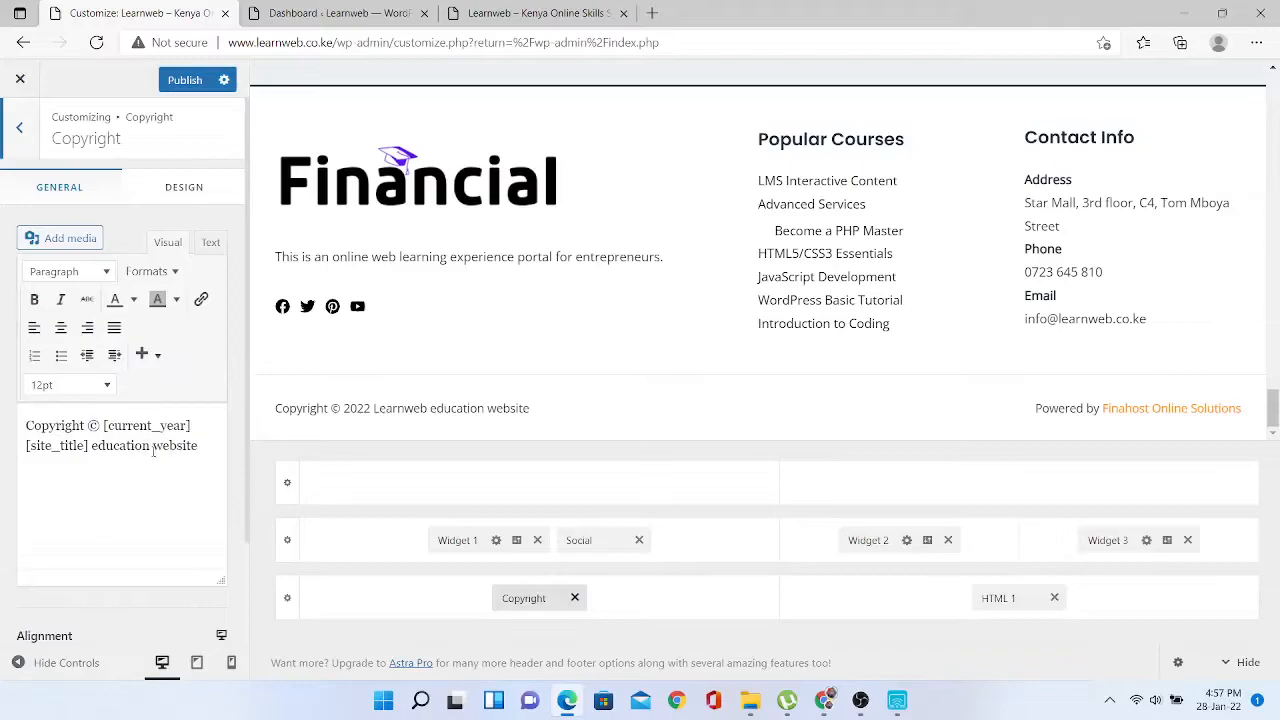
click(207, 453)
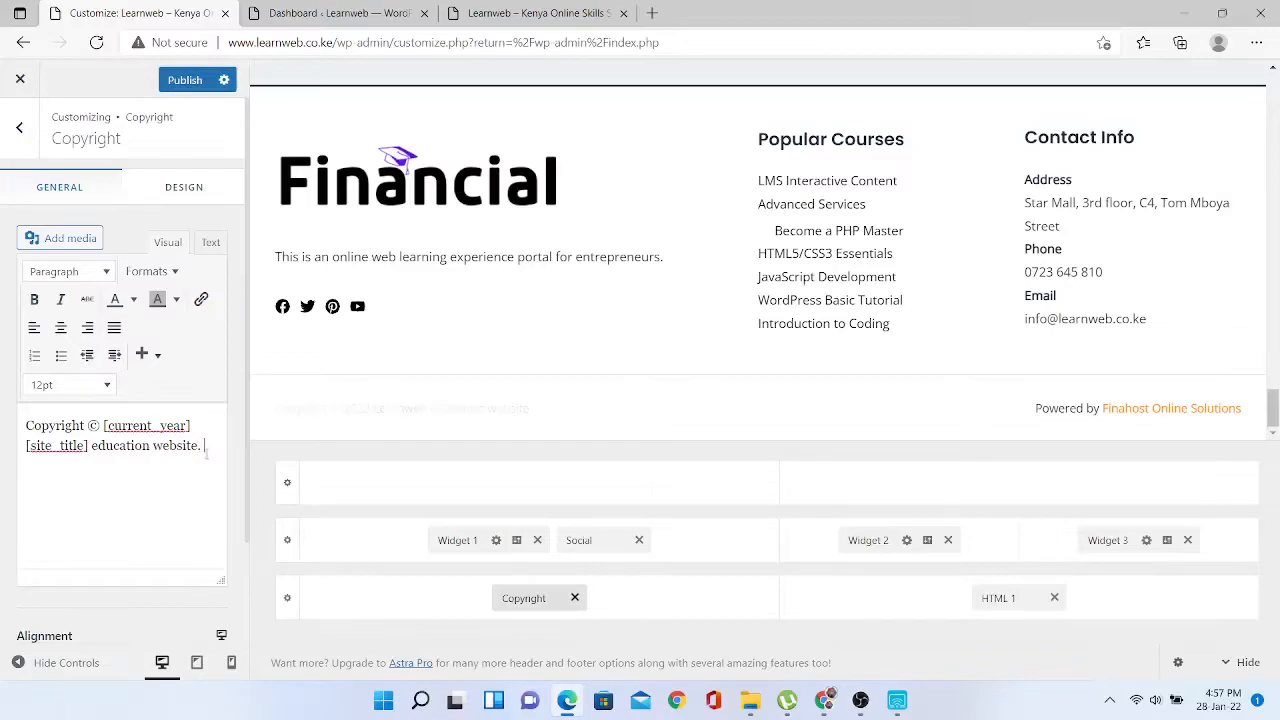
text(All rights reserved.)
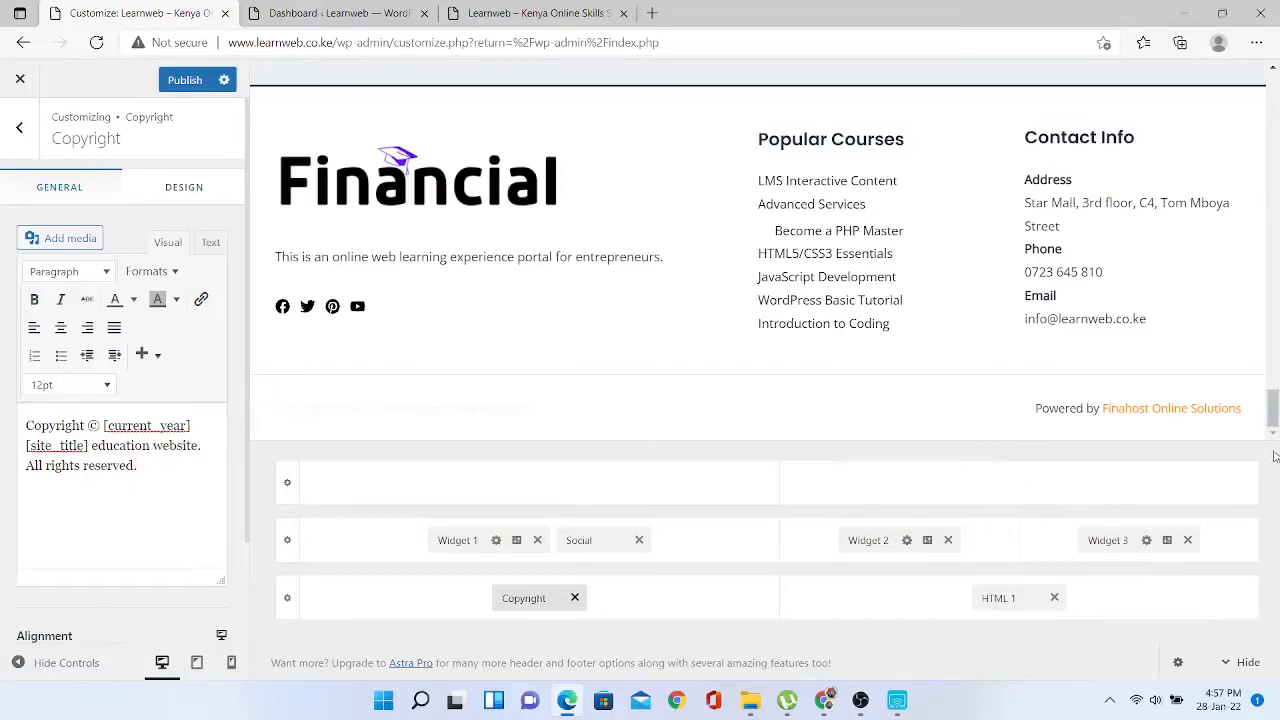
- Publish the customizer changes and return to the main options list
drag(1274, 415, 1274, 268)
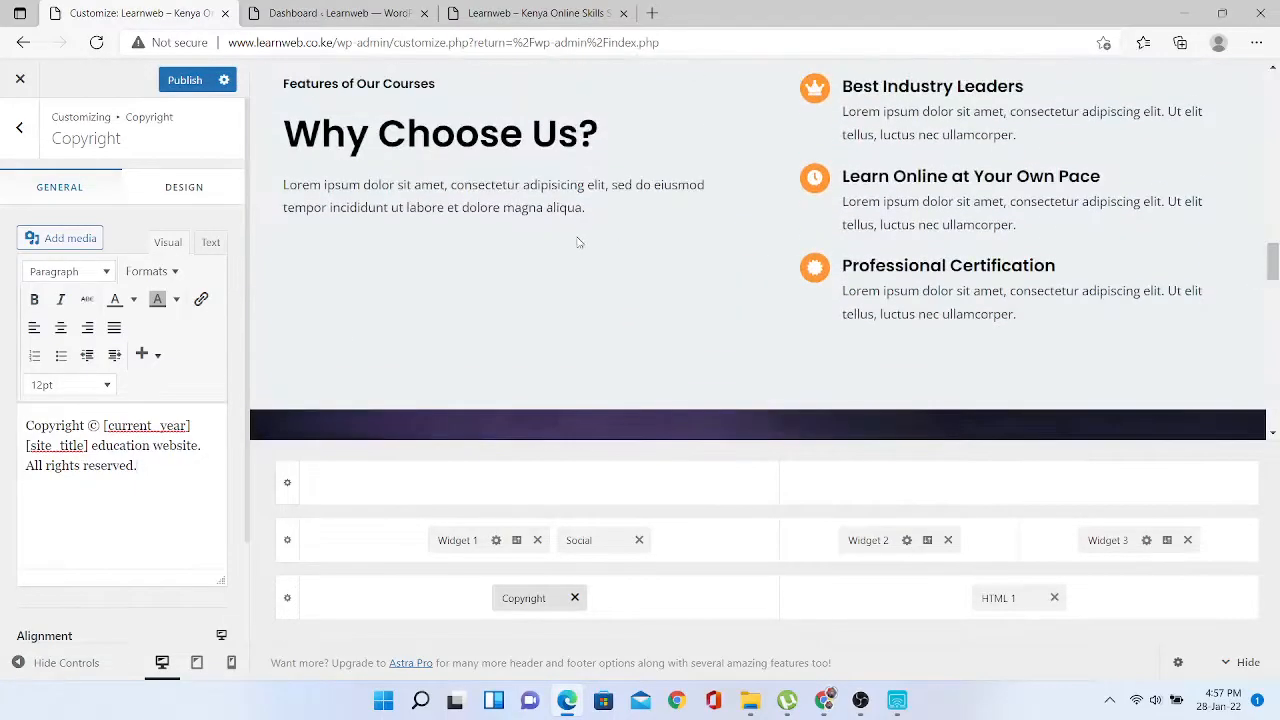
click(19, 127)
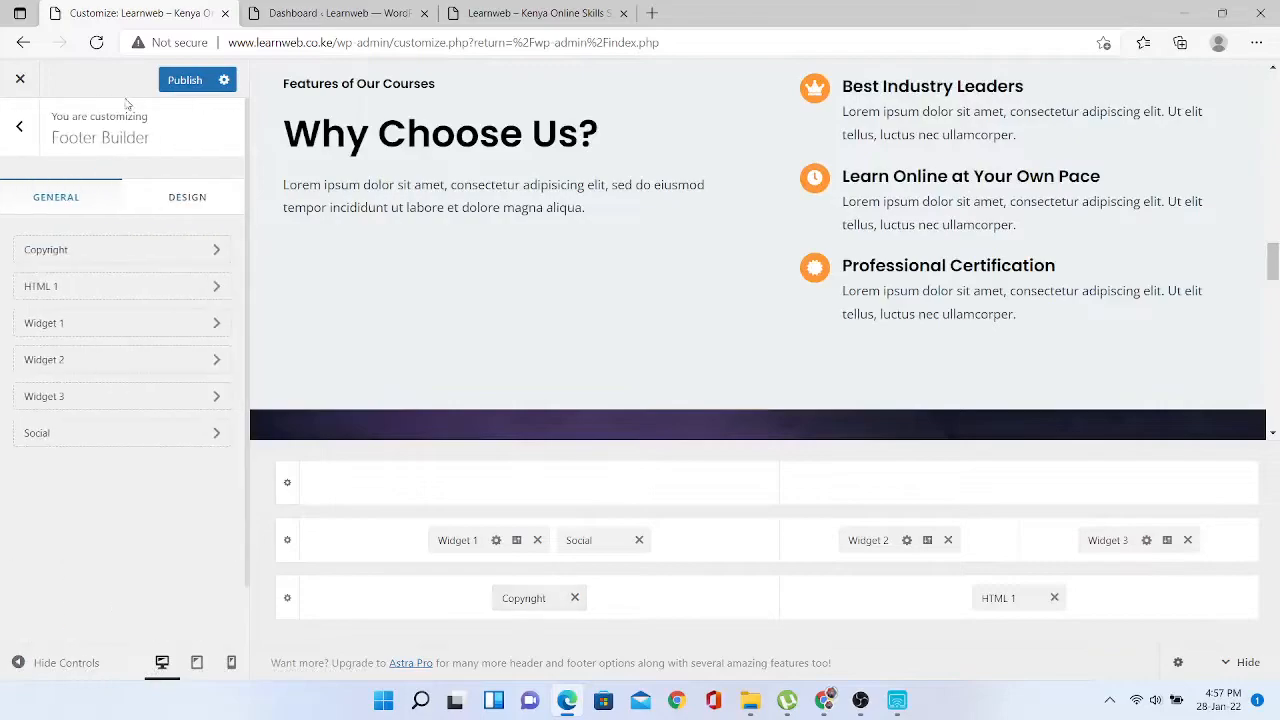
click(183, 80)
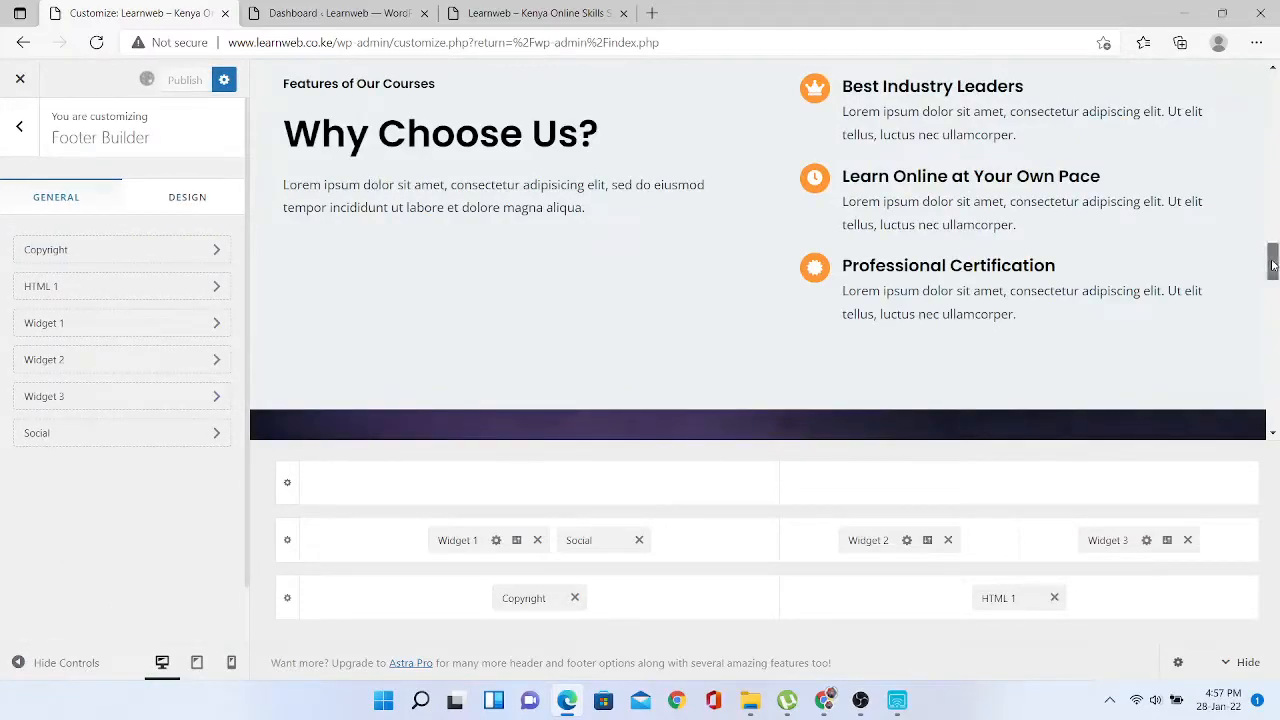
drag(1272, 262, 1264, 480)
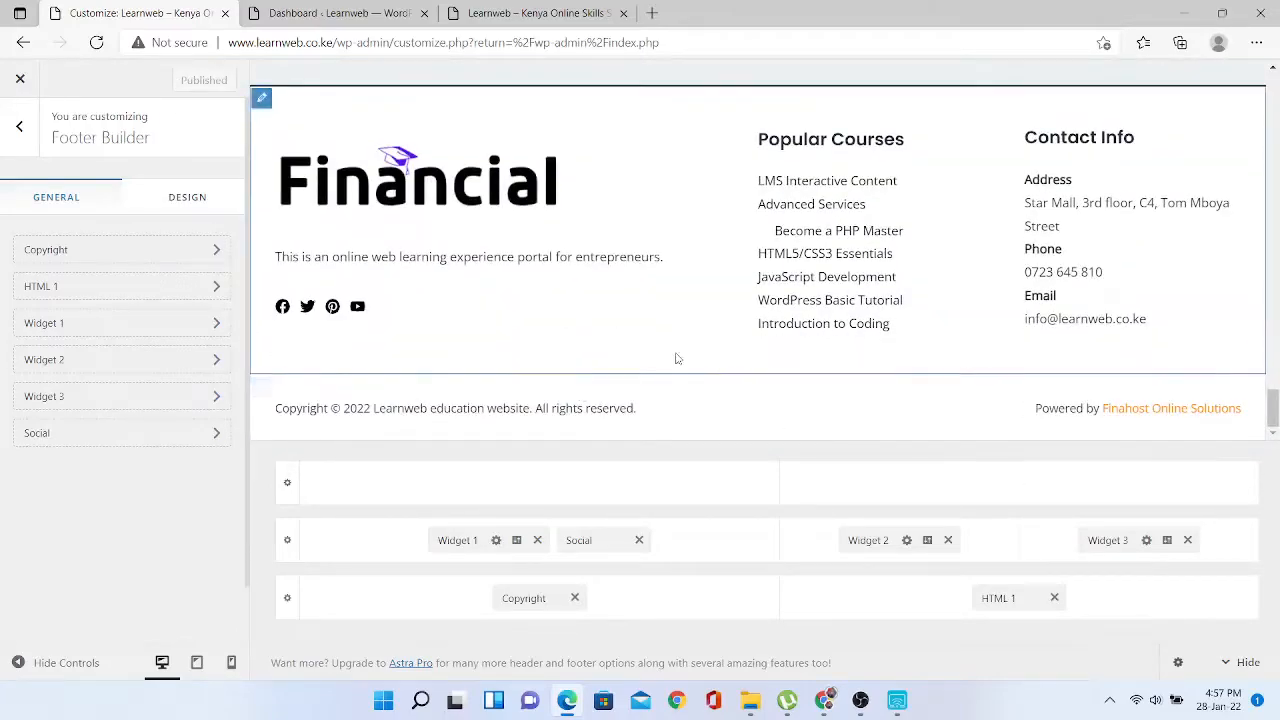
click(20, 131)
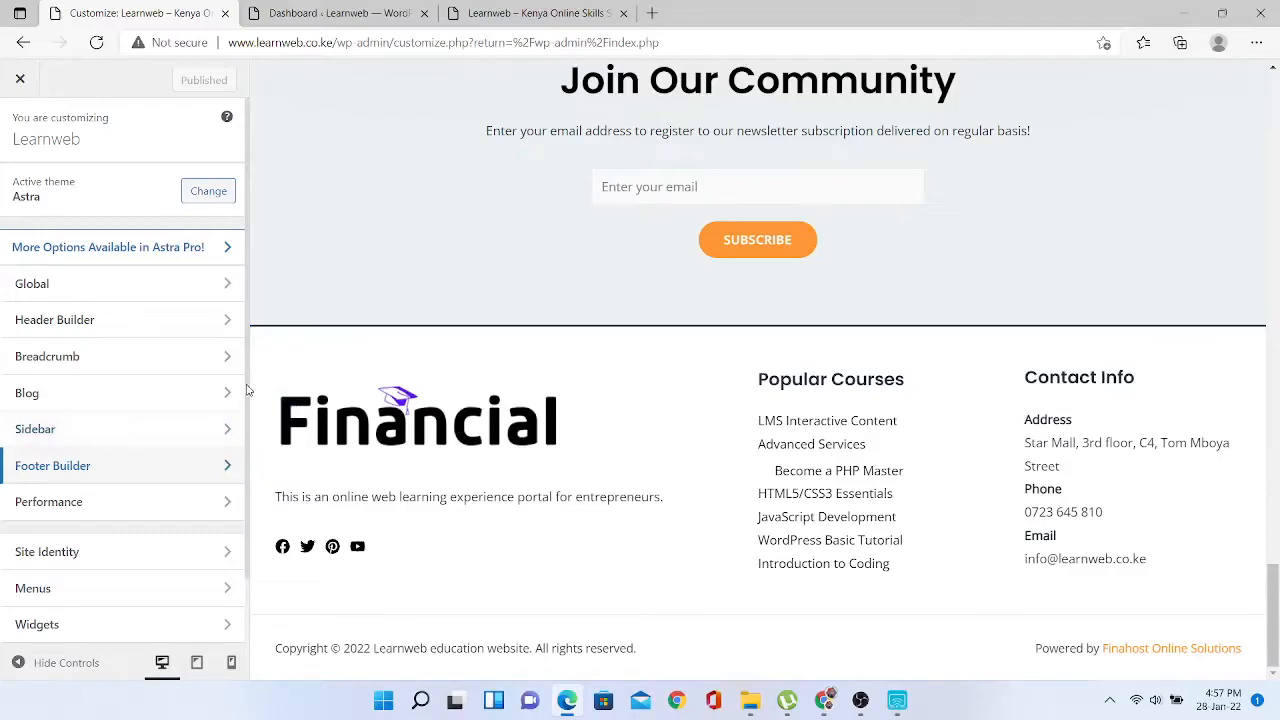
scroll(245, 430, down, 2)
- Try the ticket photo as site icon, cancel the crop, then view the logo settings
click(208, 480)
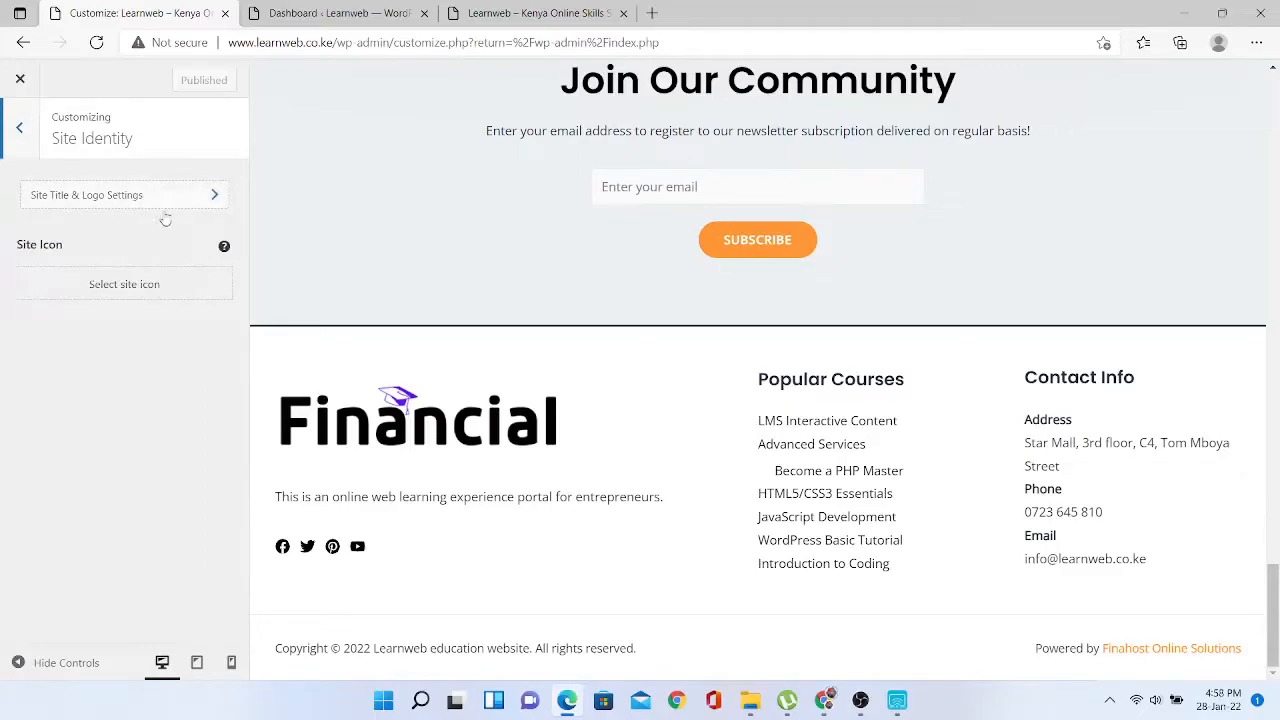
click(124, 284)
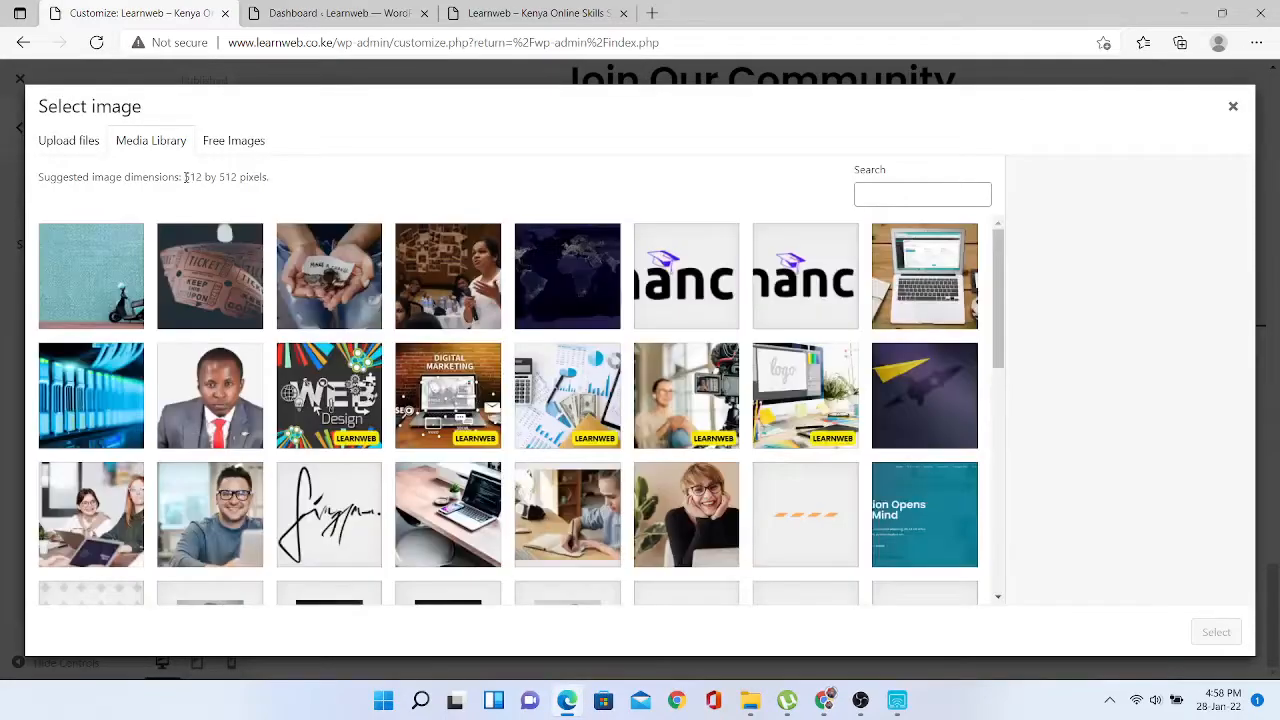
drag(186, 176, 238, 177)
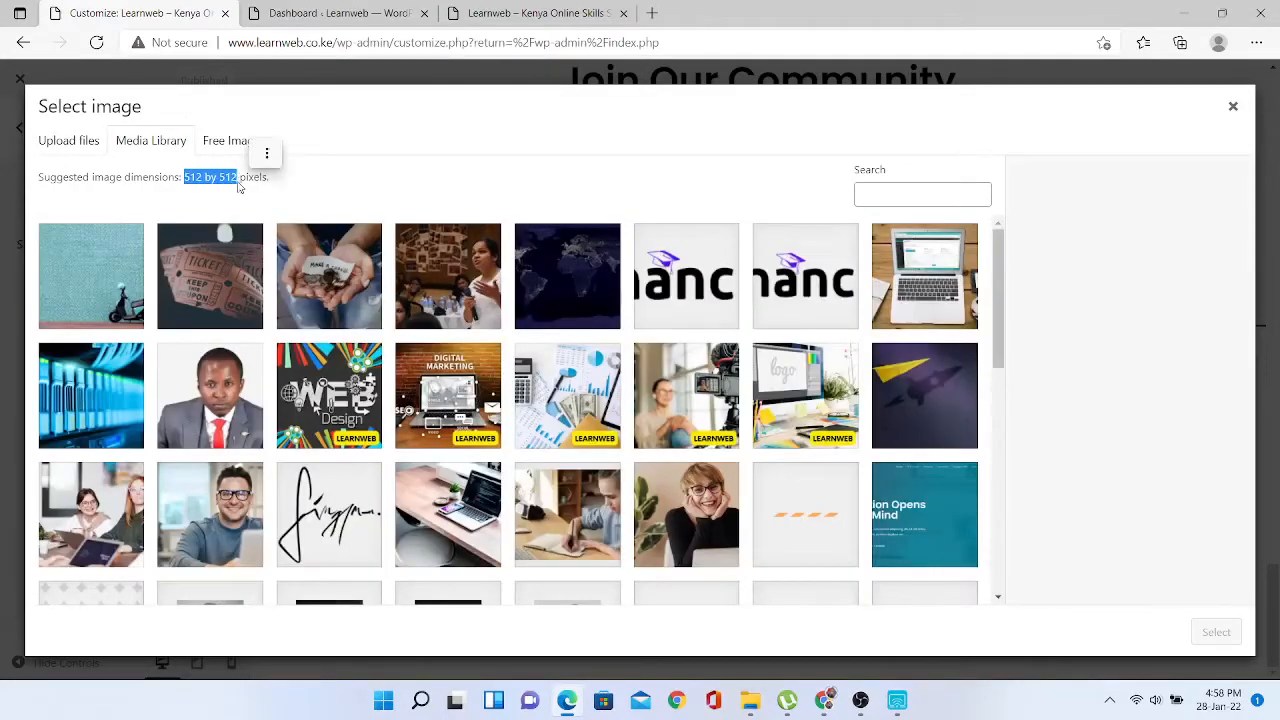
click(226, 288)
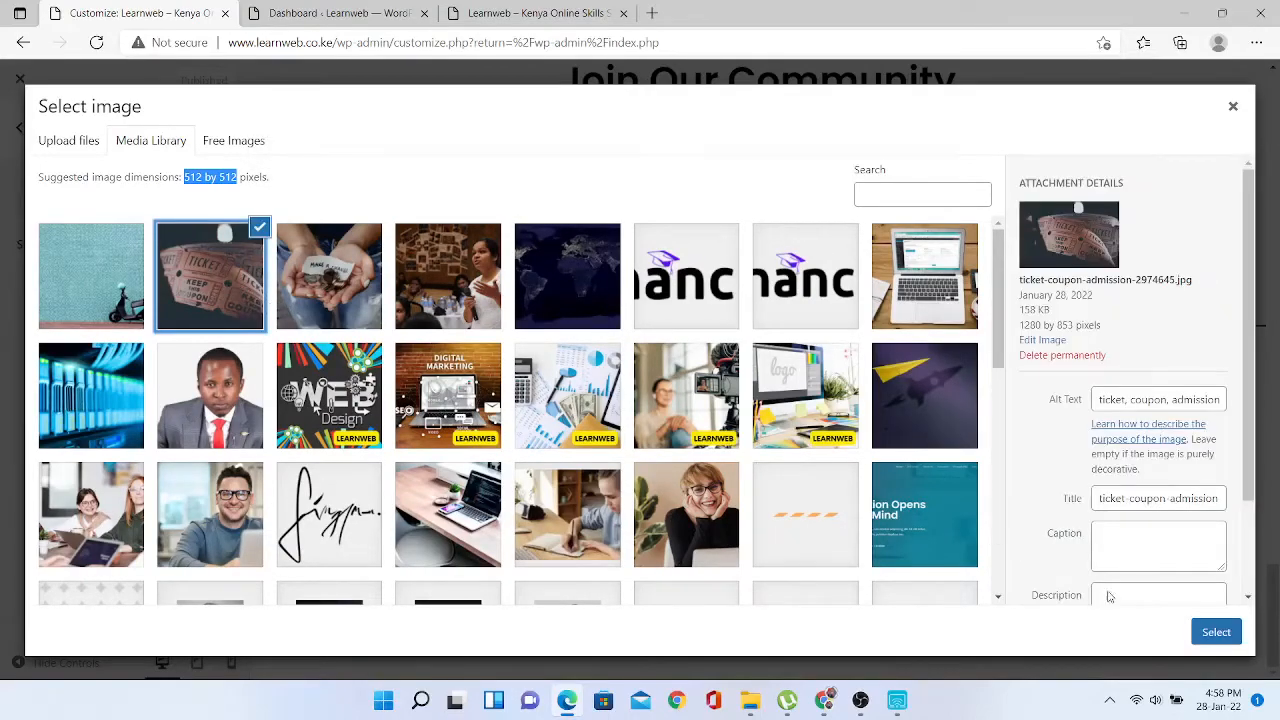
click(1214, 632)
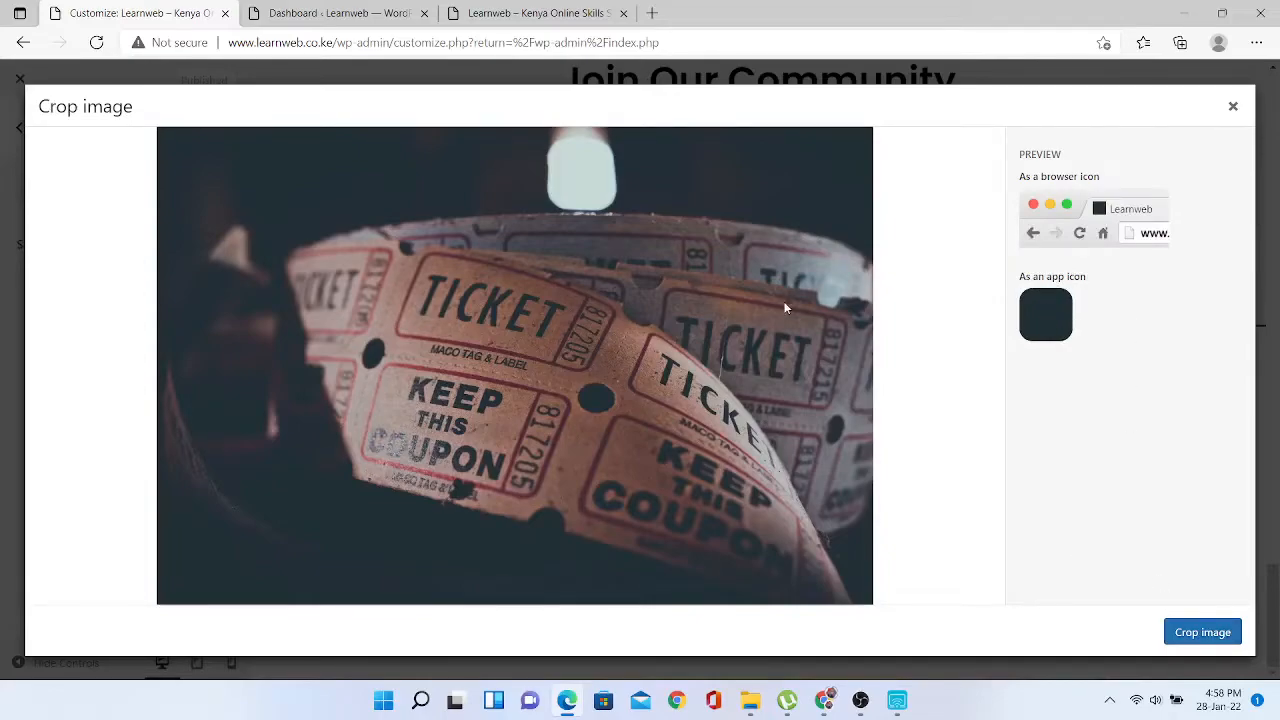
drag(592, 223, 592, 360)
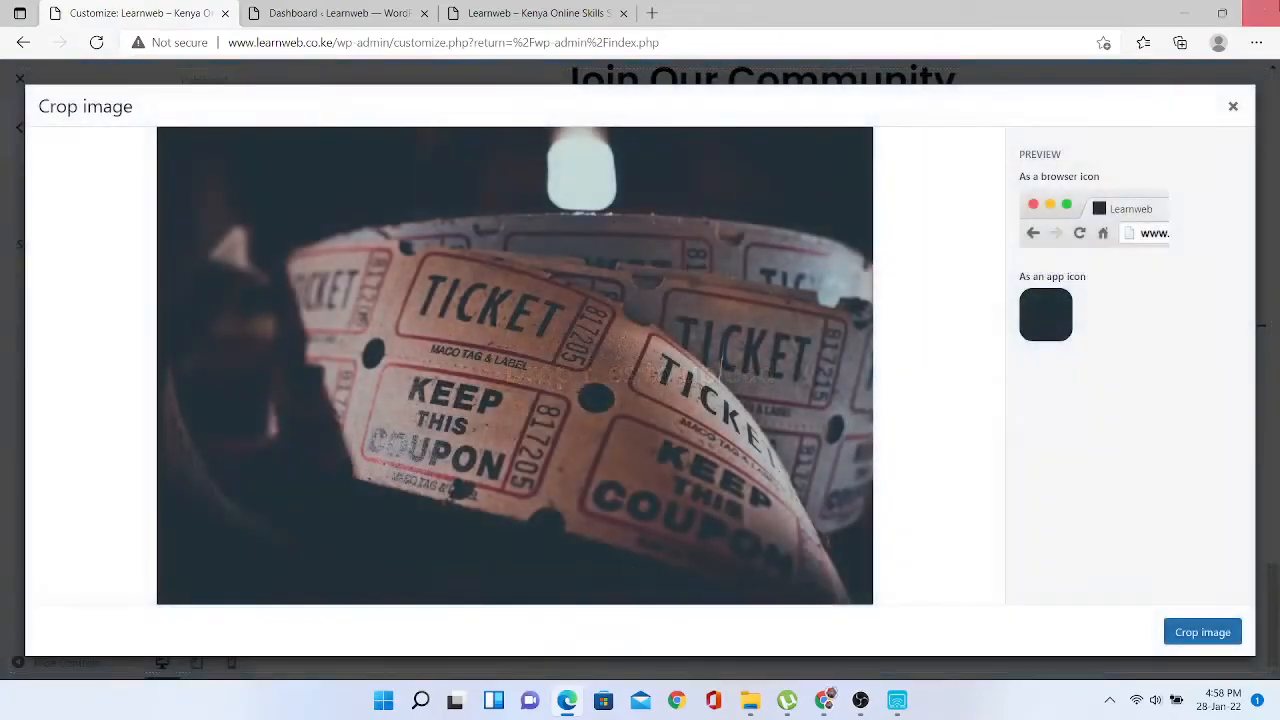
click(1233, 106)
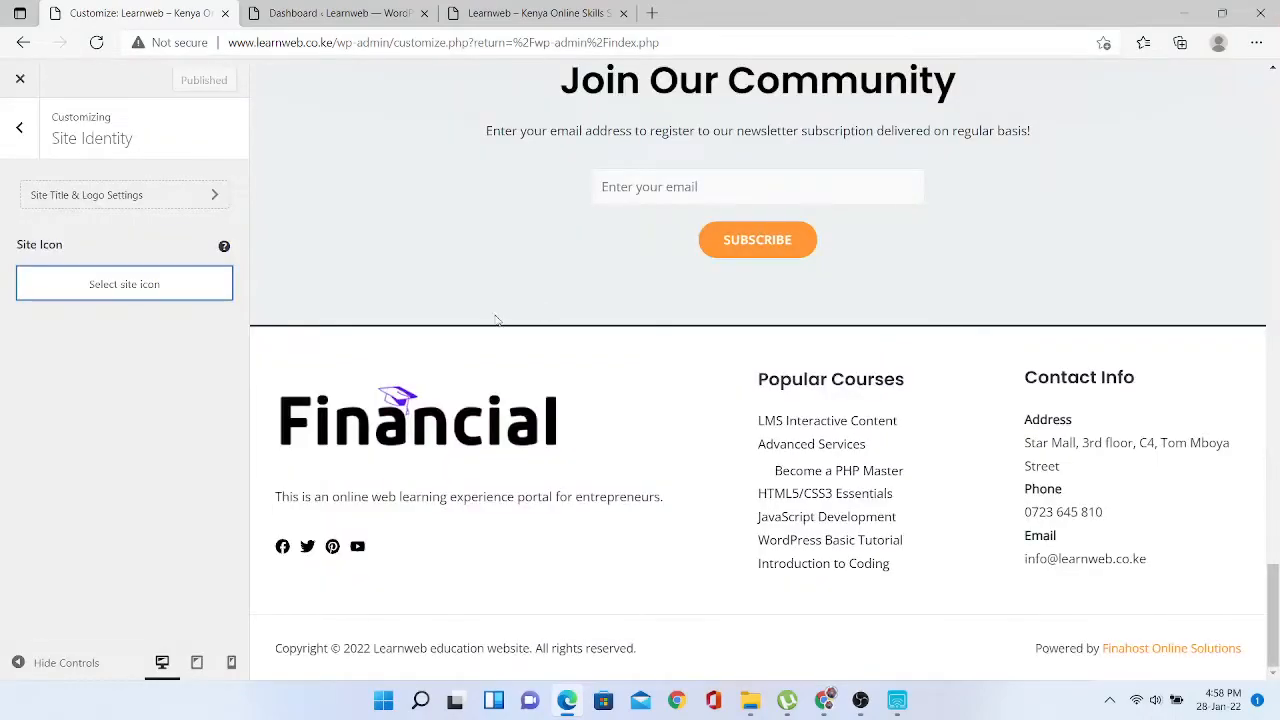
click(103, 203)
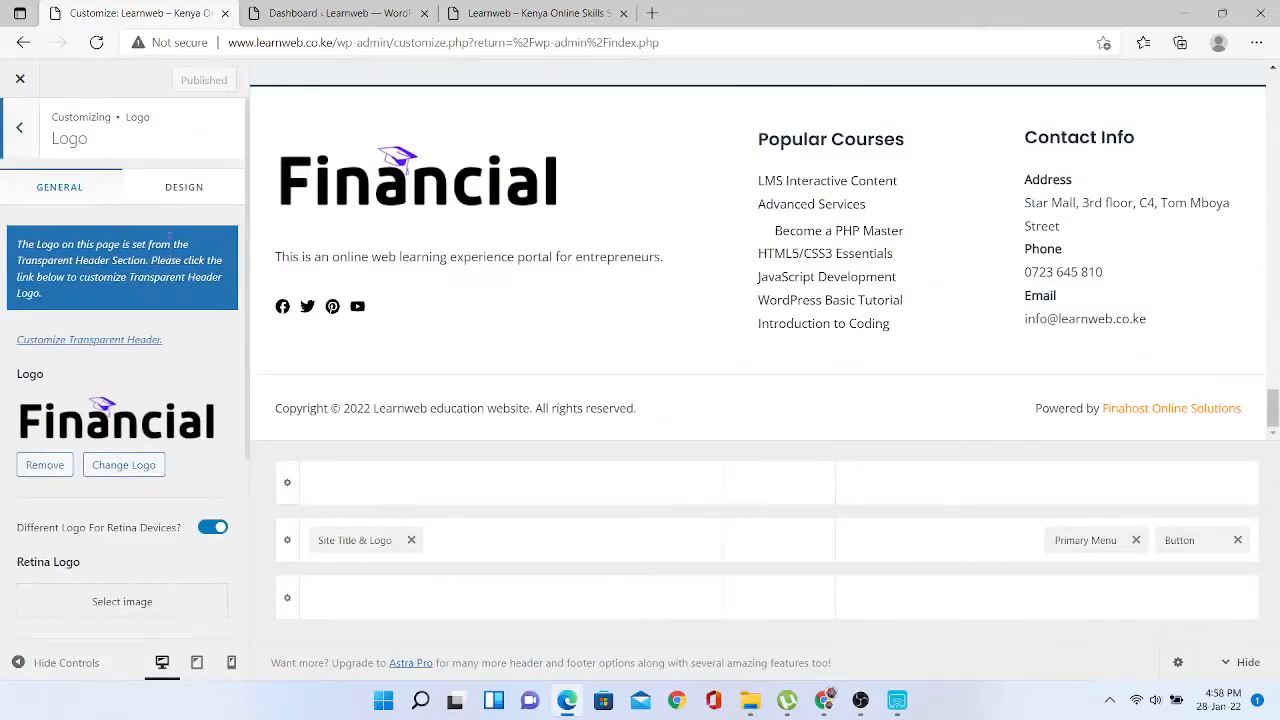
- Set Home as the static homepage and News as the posts page
click(20, 138)
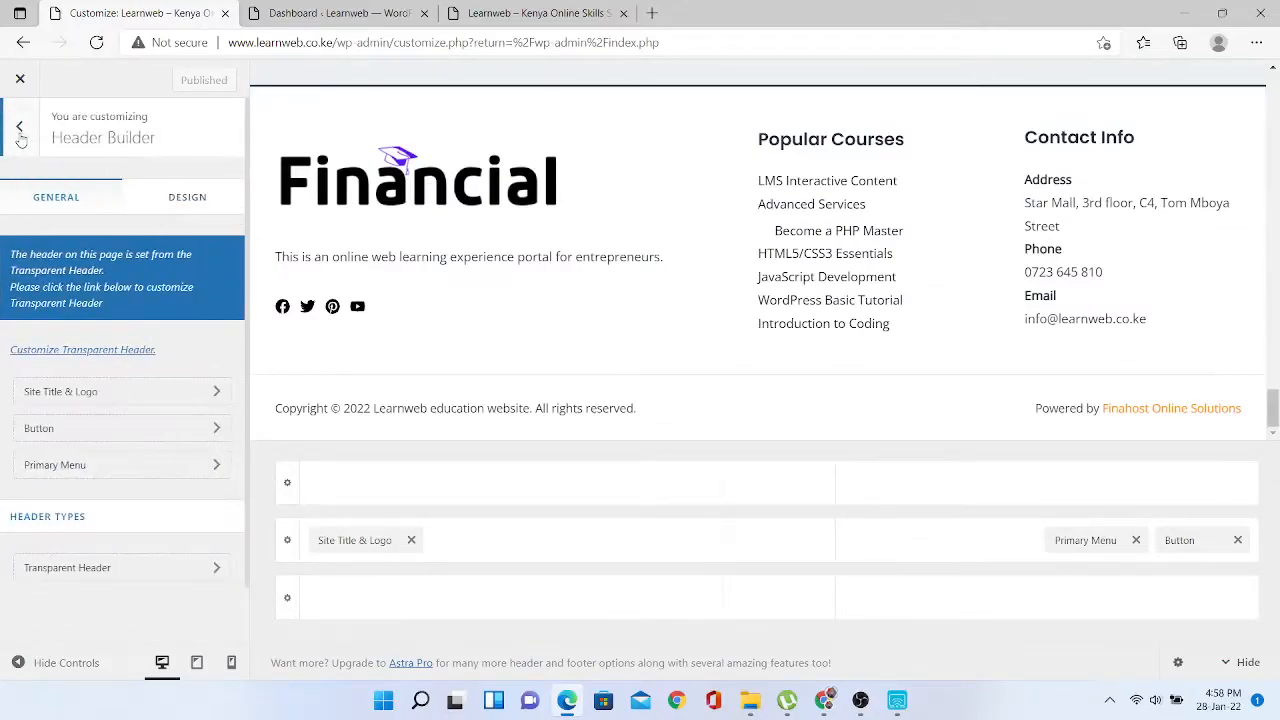
click(20, 138)
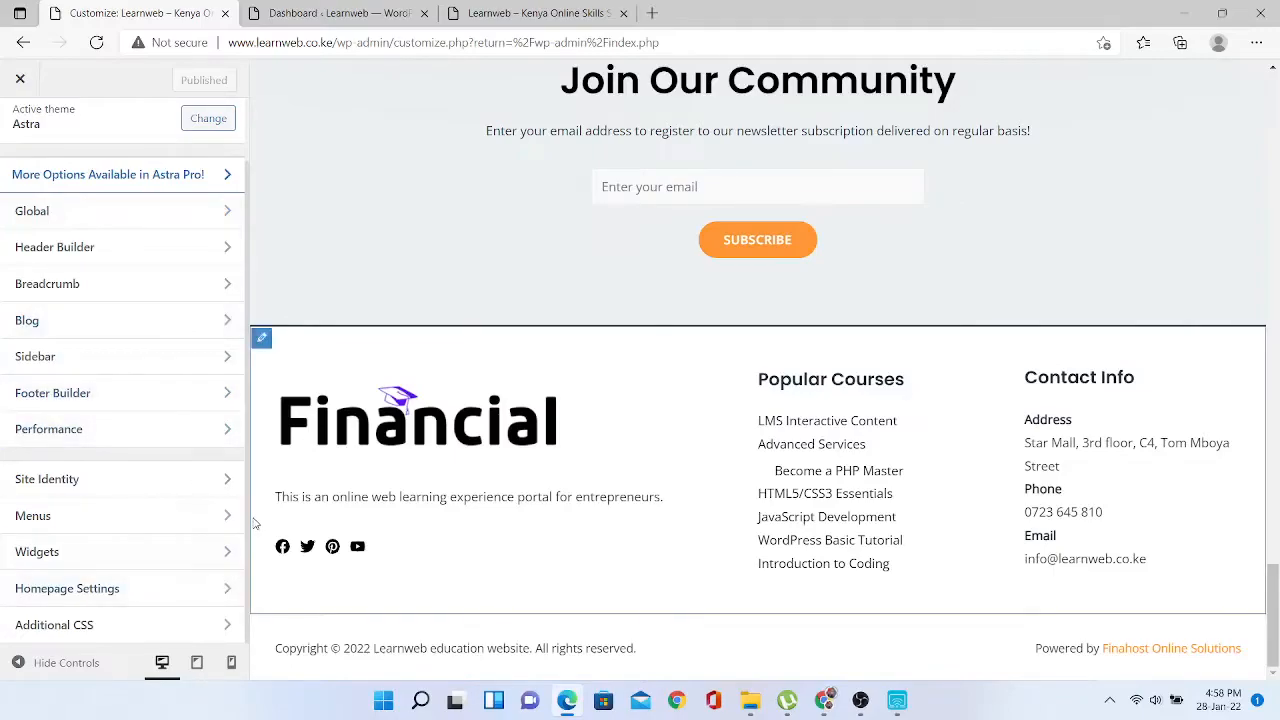
click(214, 604)
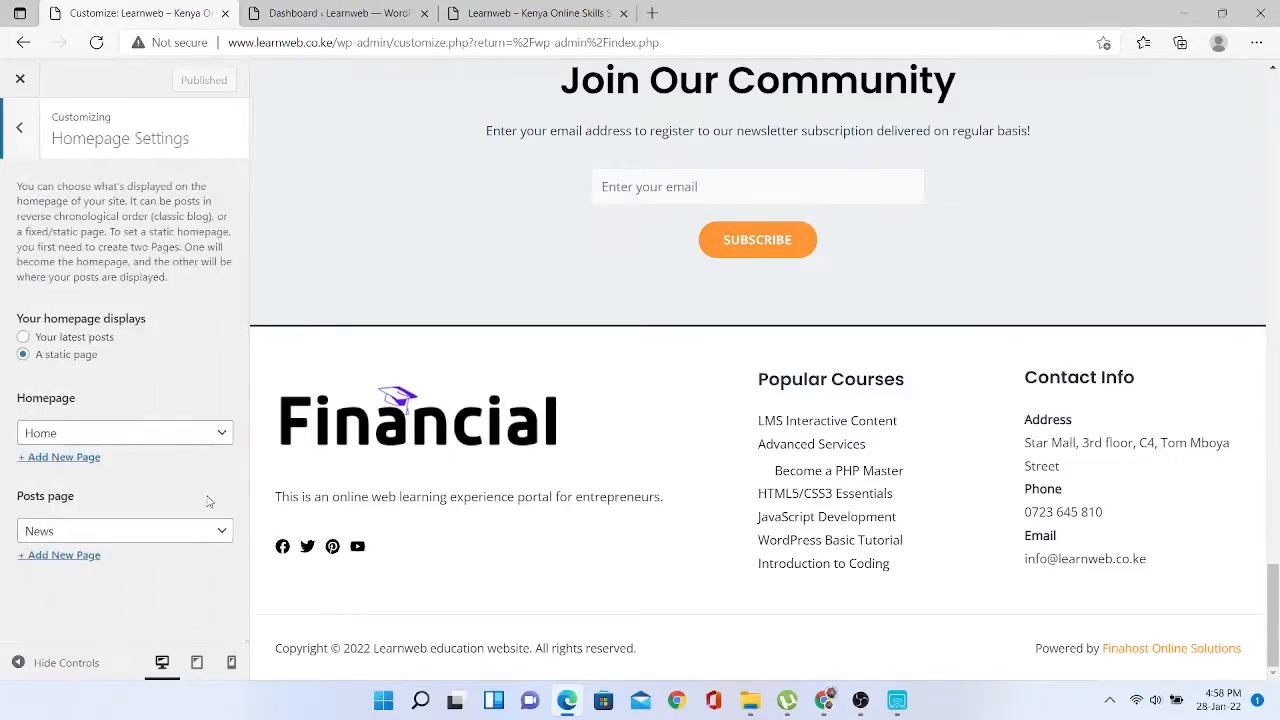
click(222, 433)
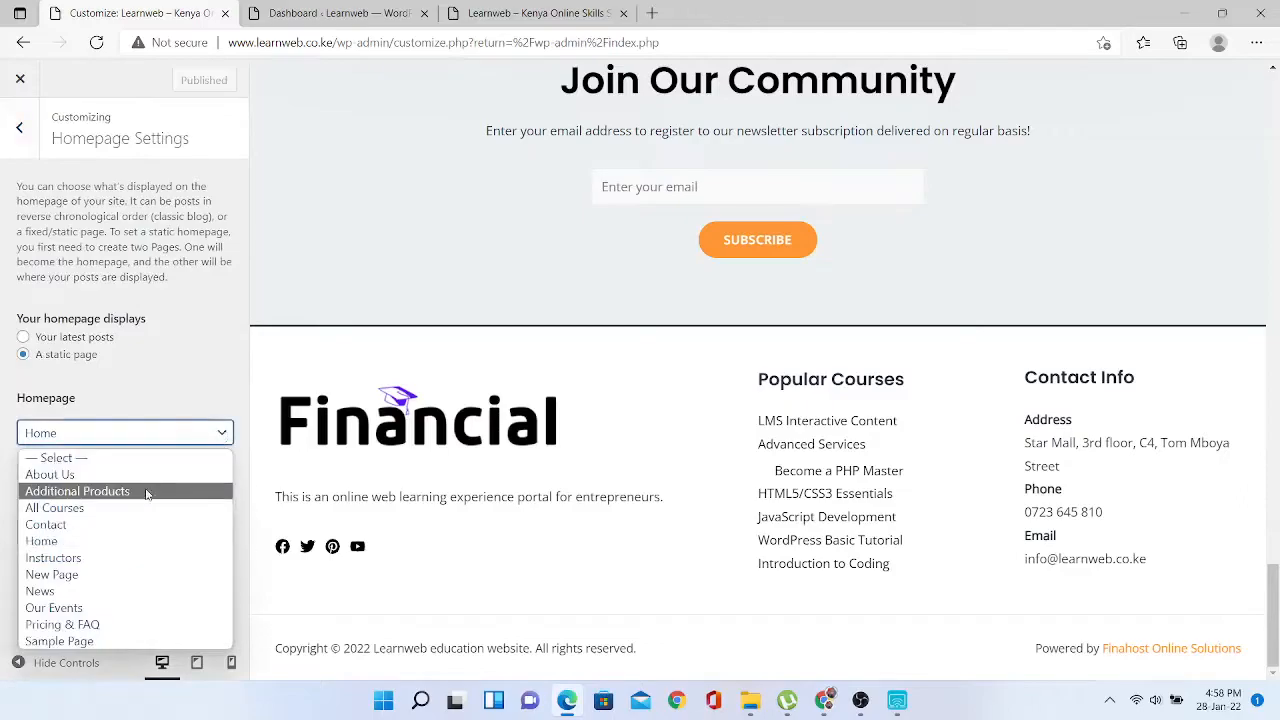
click(115, 541)
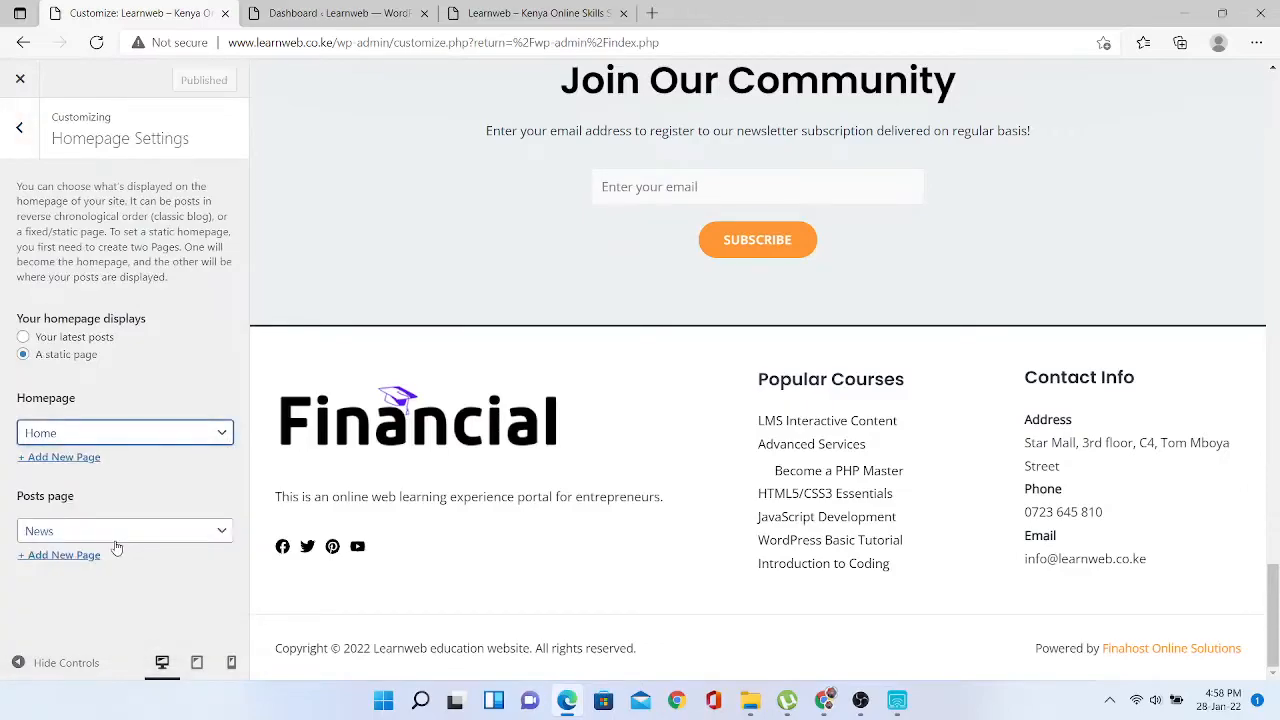
click(172, 531)
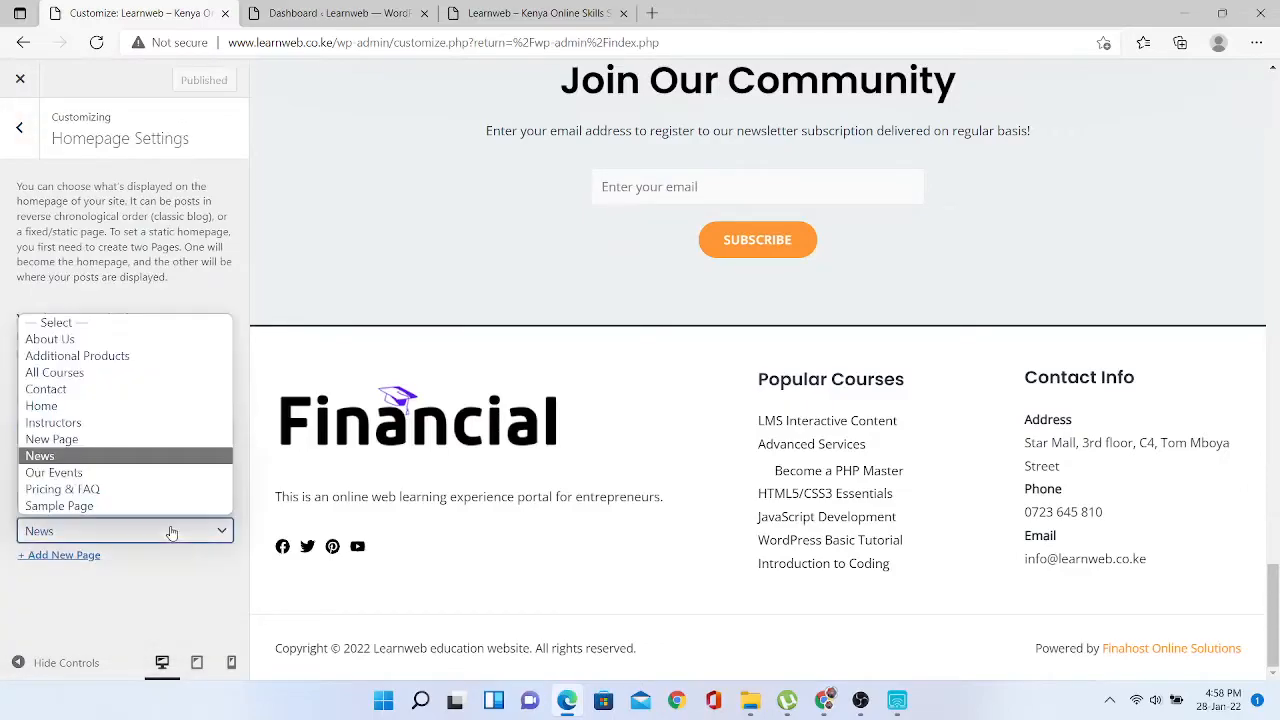
click(170, 462)
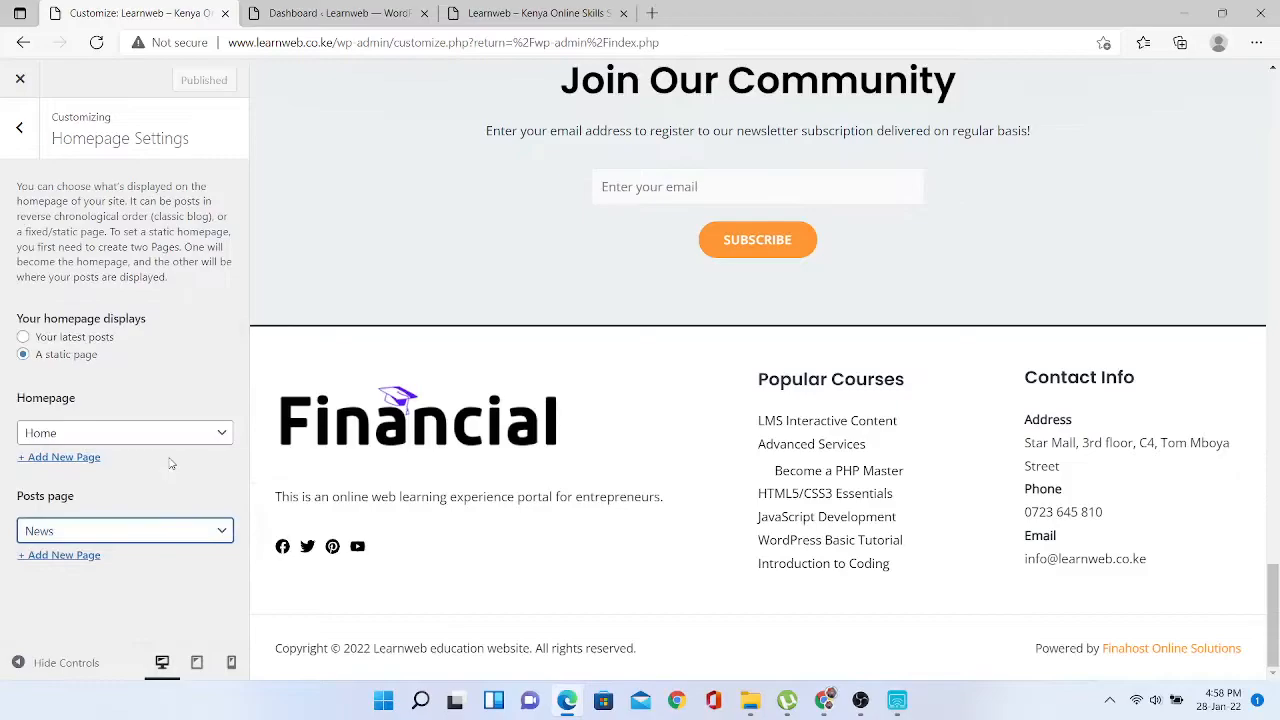
click(20, 130)
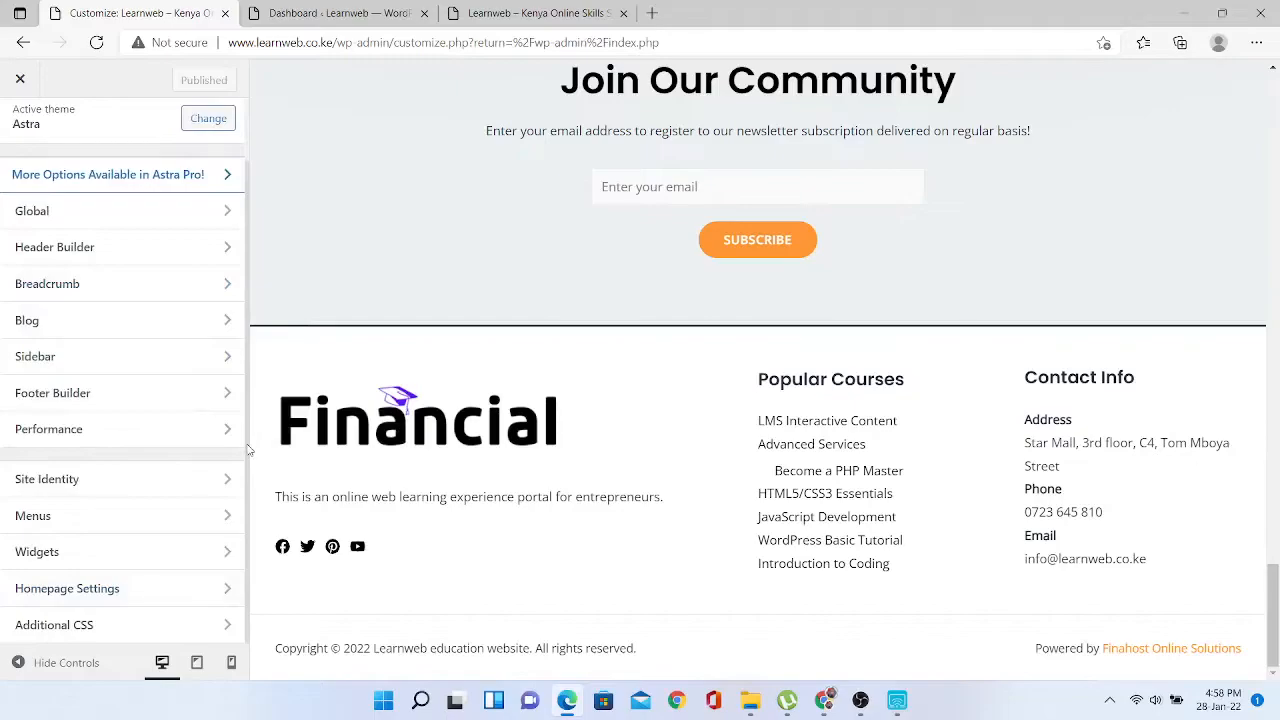
- Look through the Menus and Blog archive panels, then go back to the main options
scroll(245, 445, up, 1)
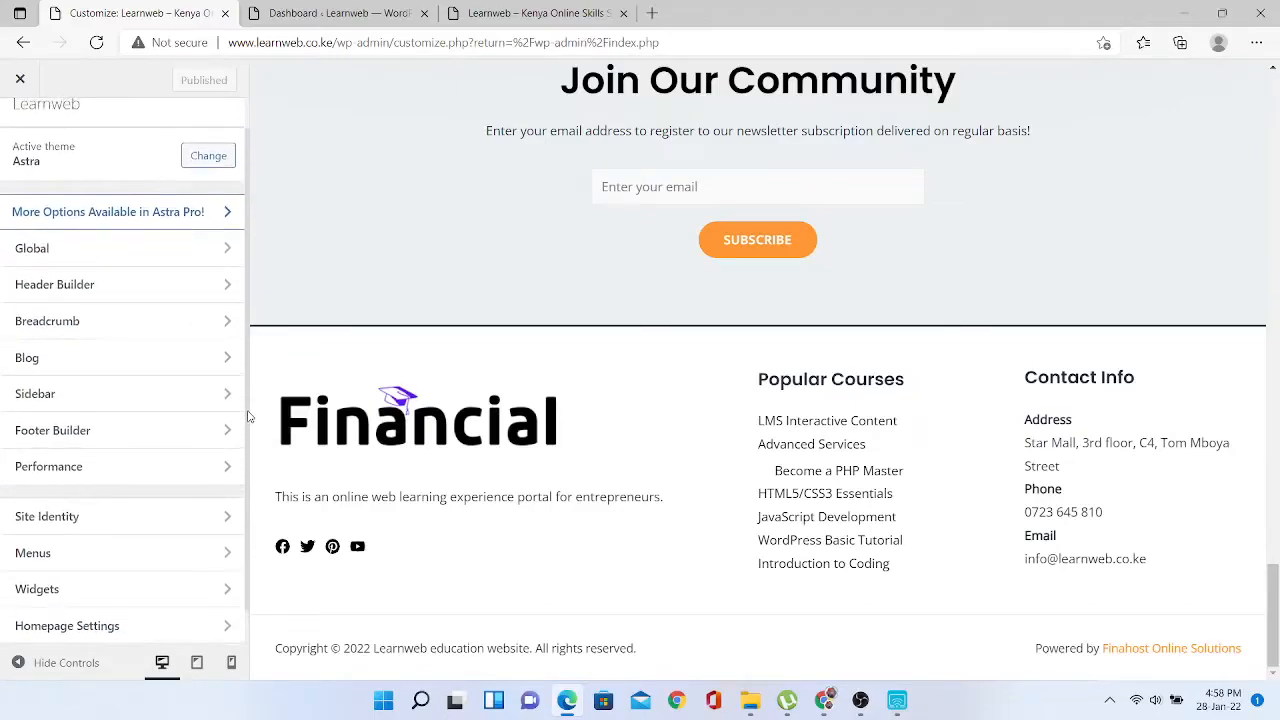
click(201, 572)
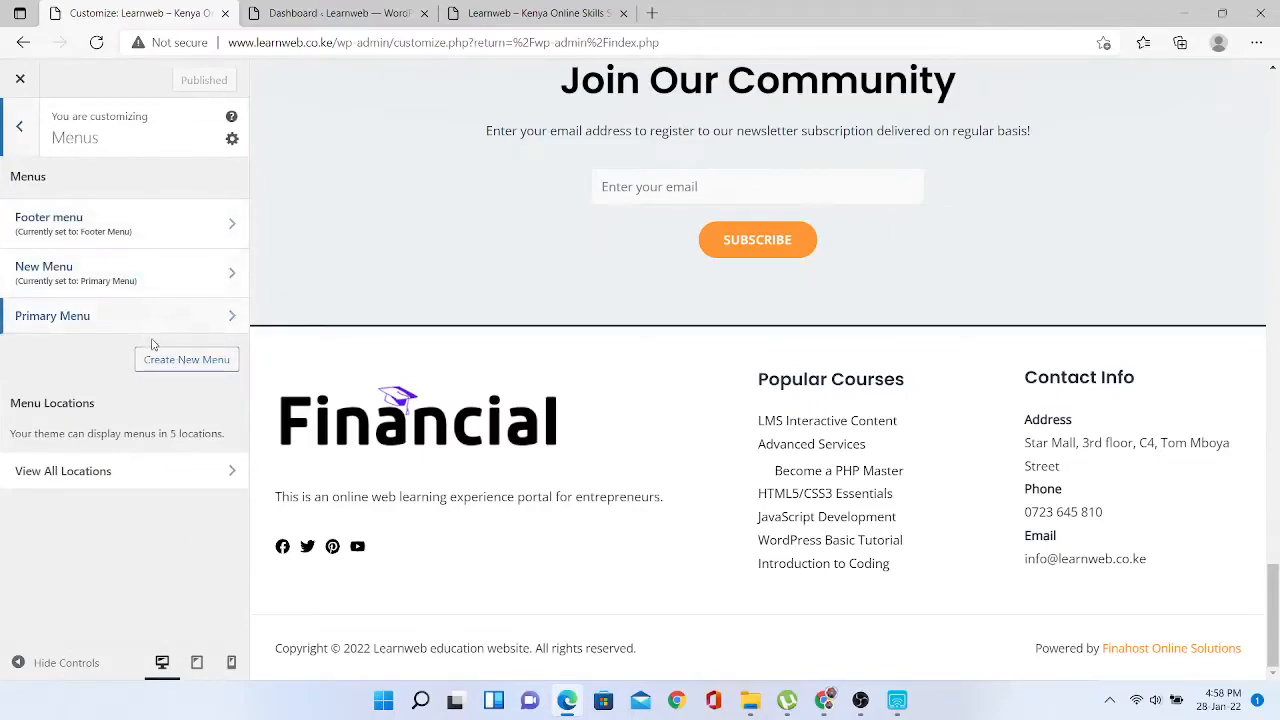
click(19, 127)
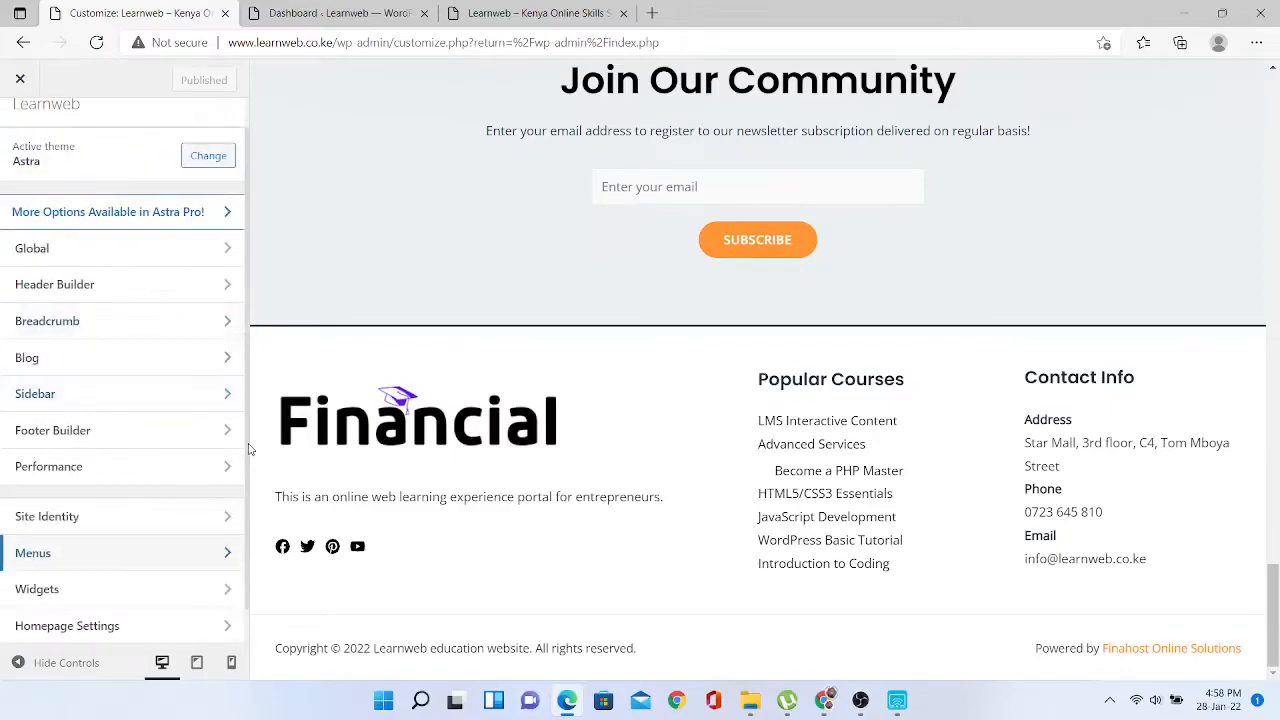
drag(249, 444, 249, 377)
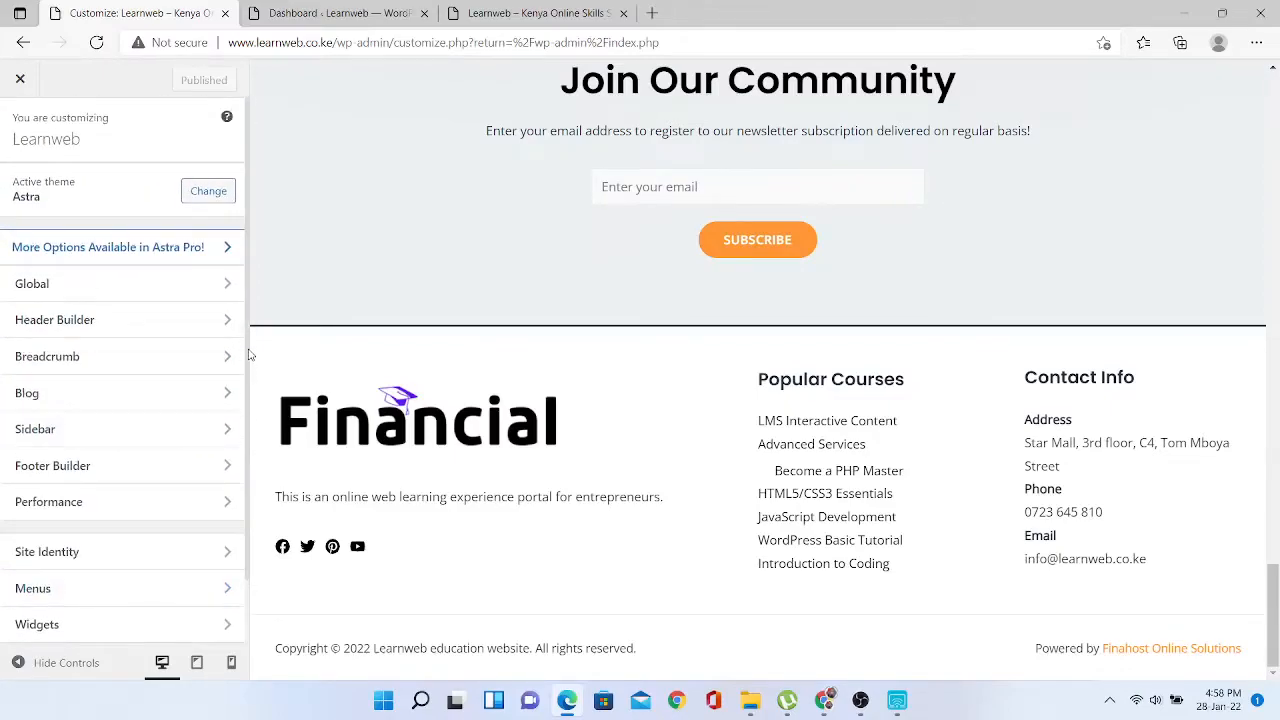
click(226, 400)
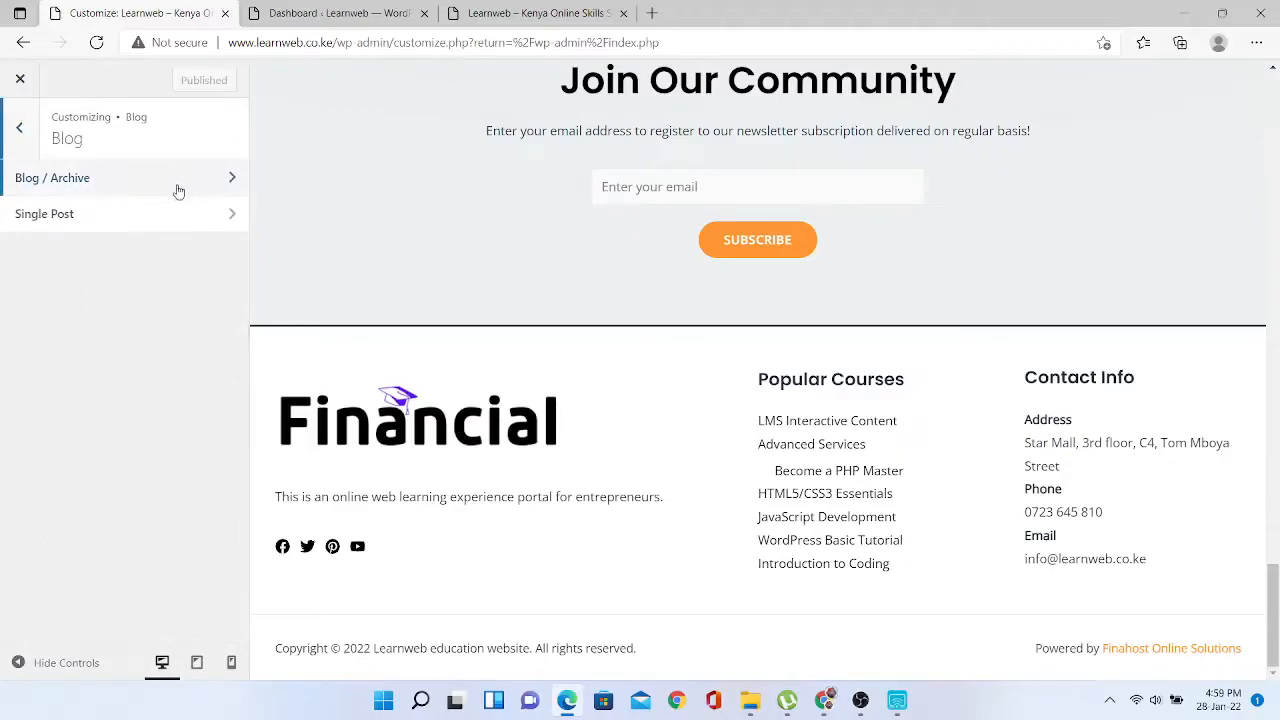
click(177, 190)
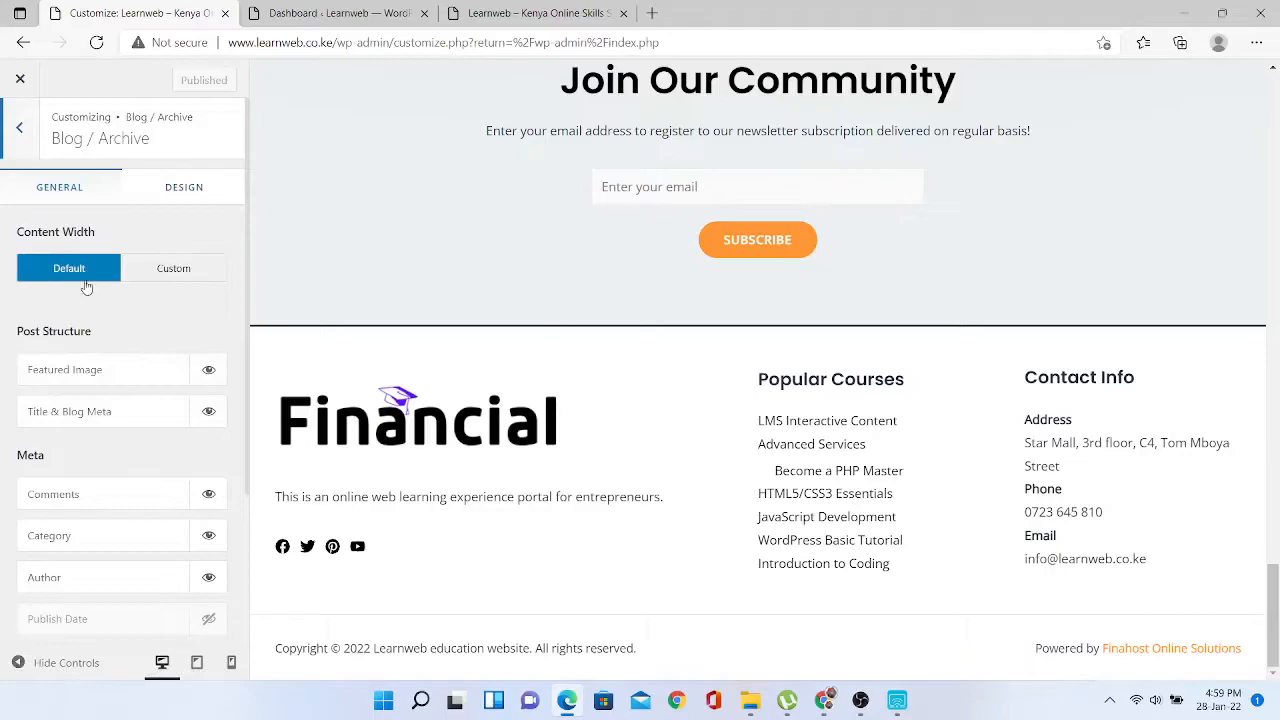
click(18, 132)
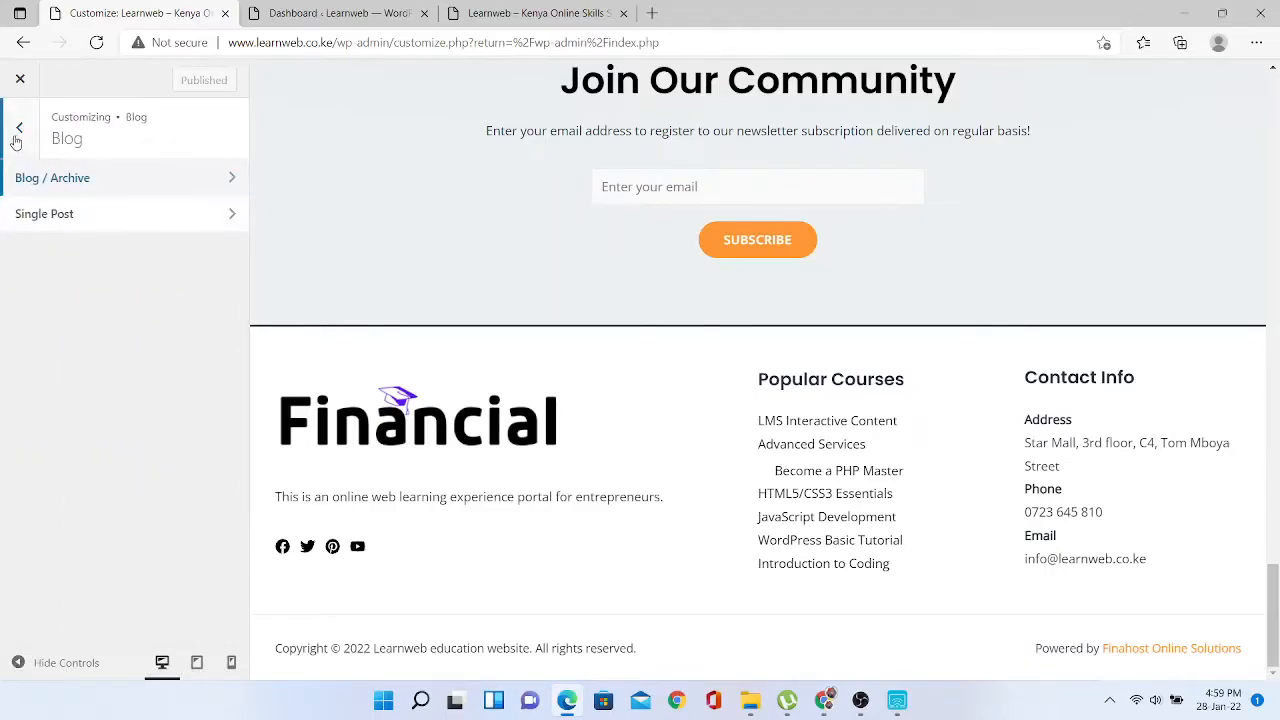
click(18, 132)
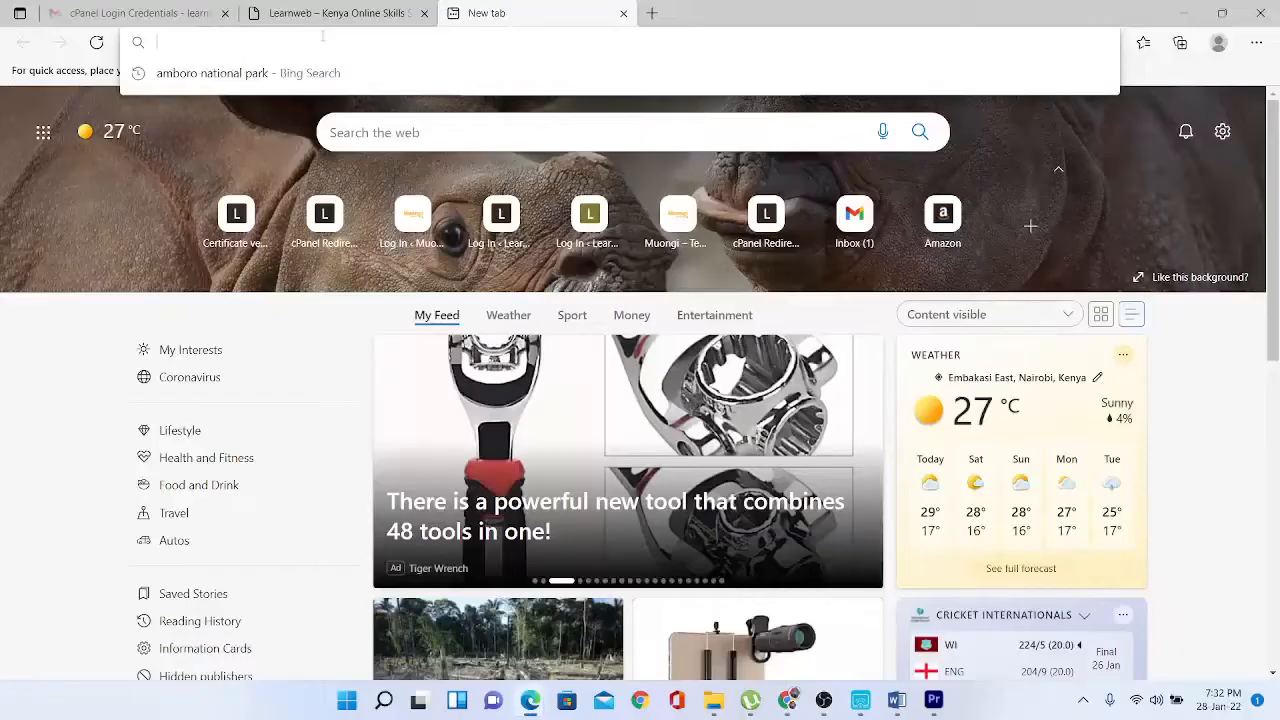
text(www.)
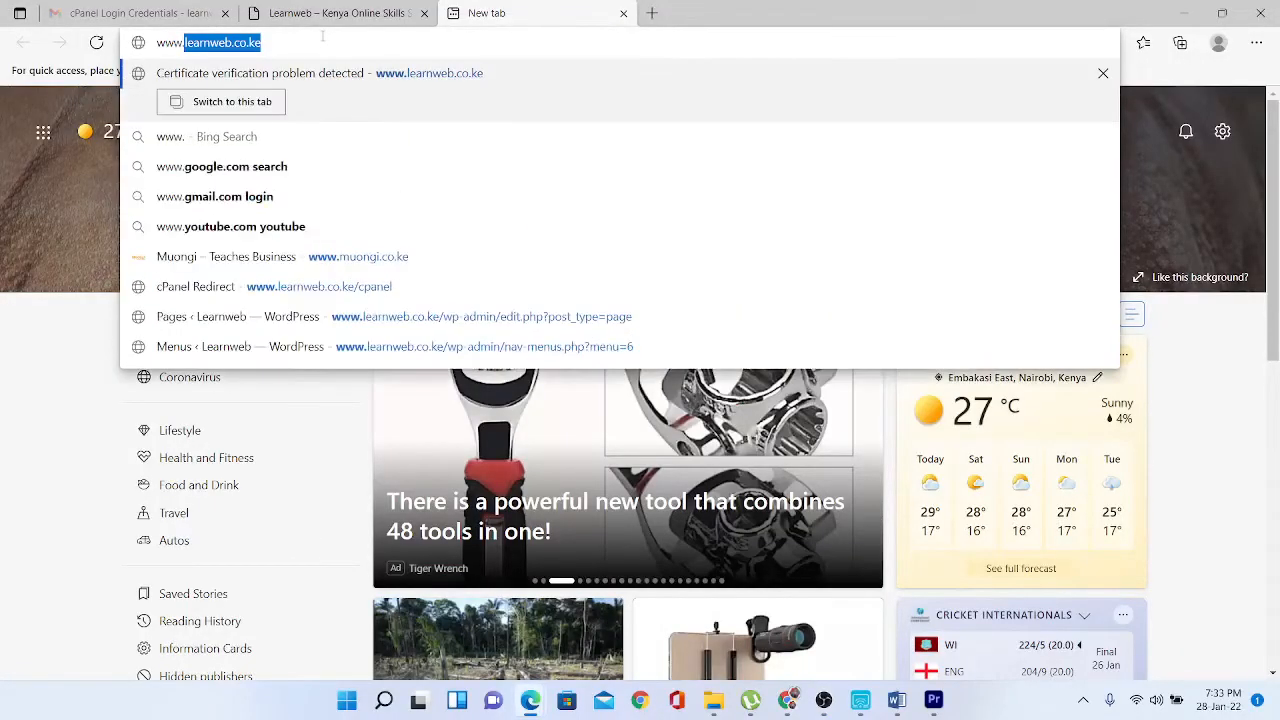
text(learnweb.co.ke/)
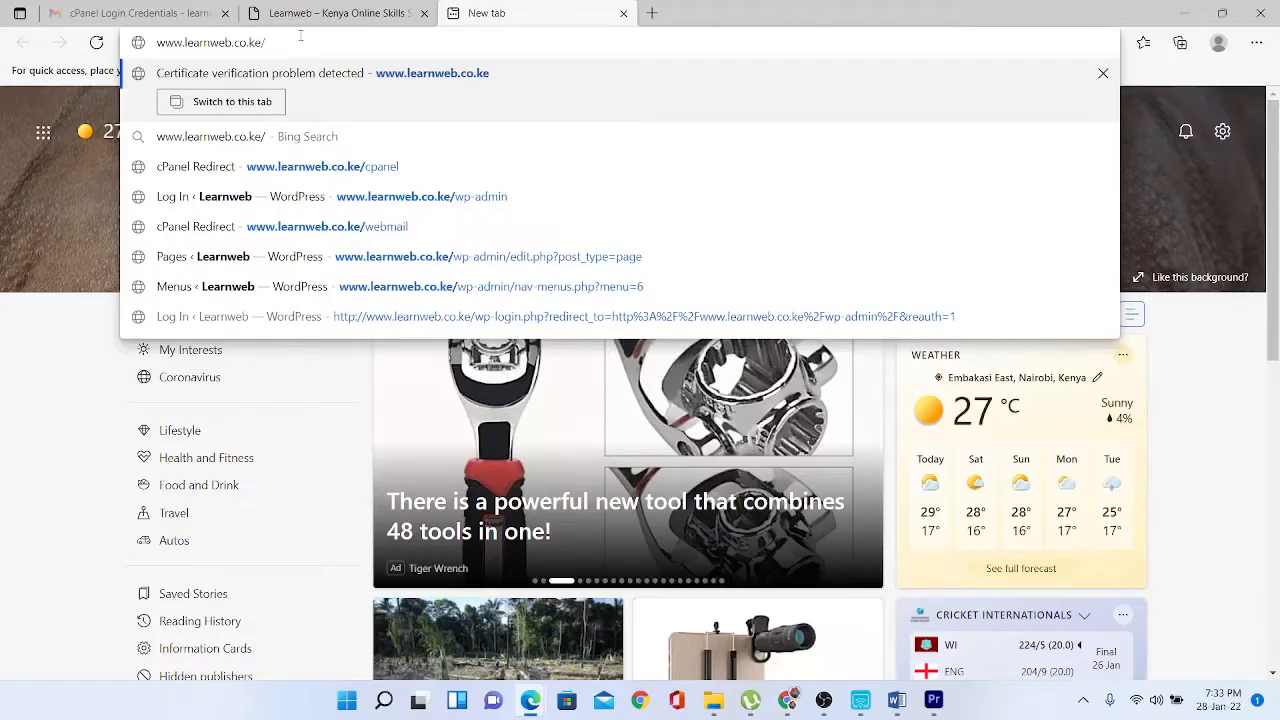
text(wp)
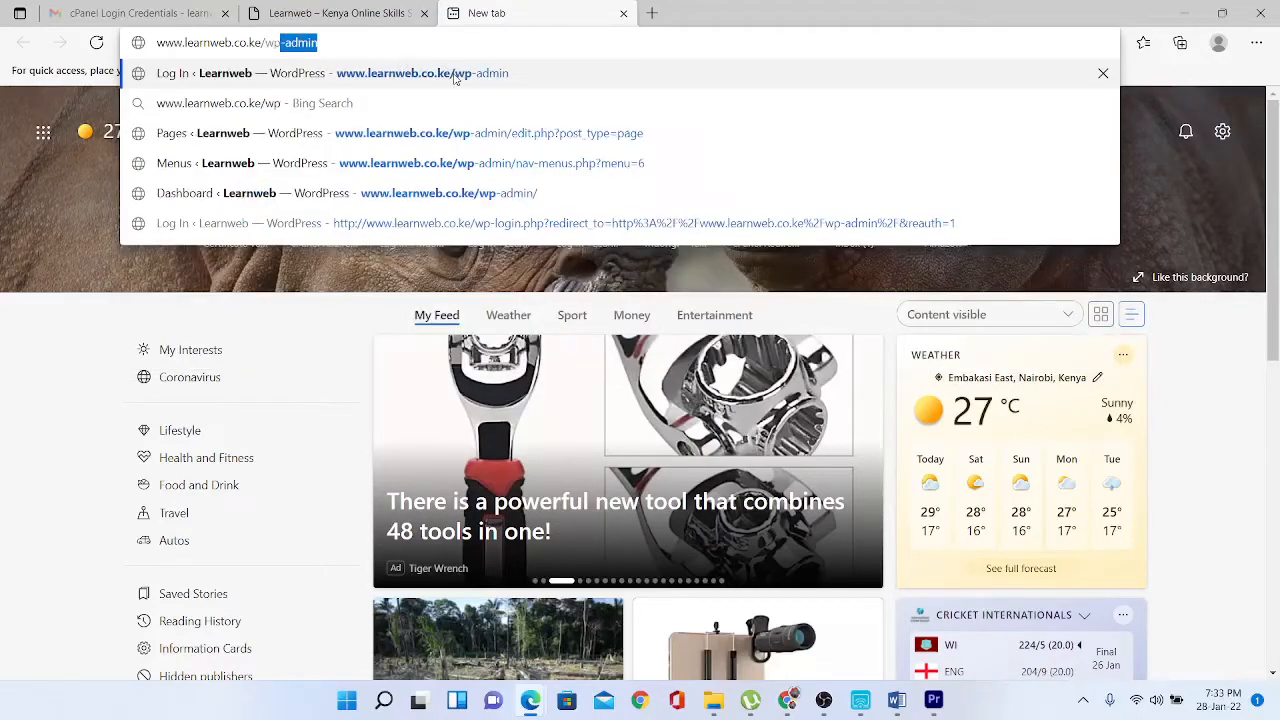
click(495, 75)
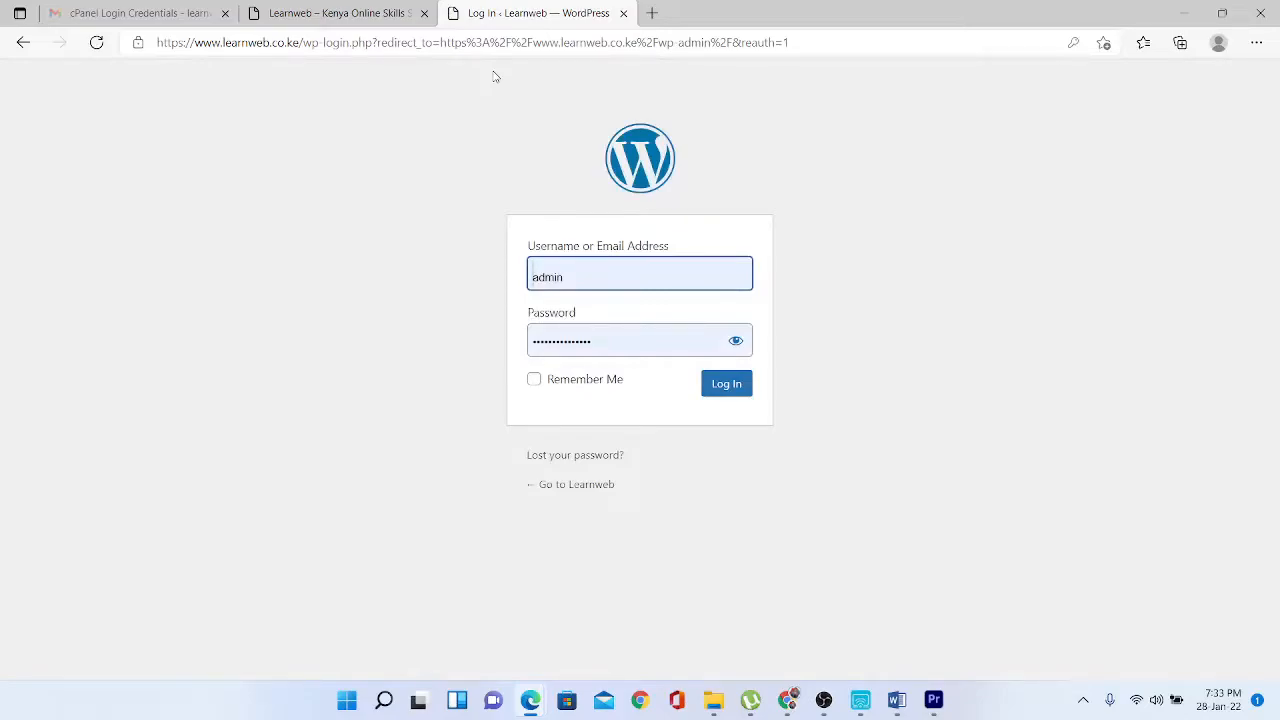
click(727, 391)
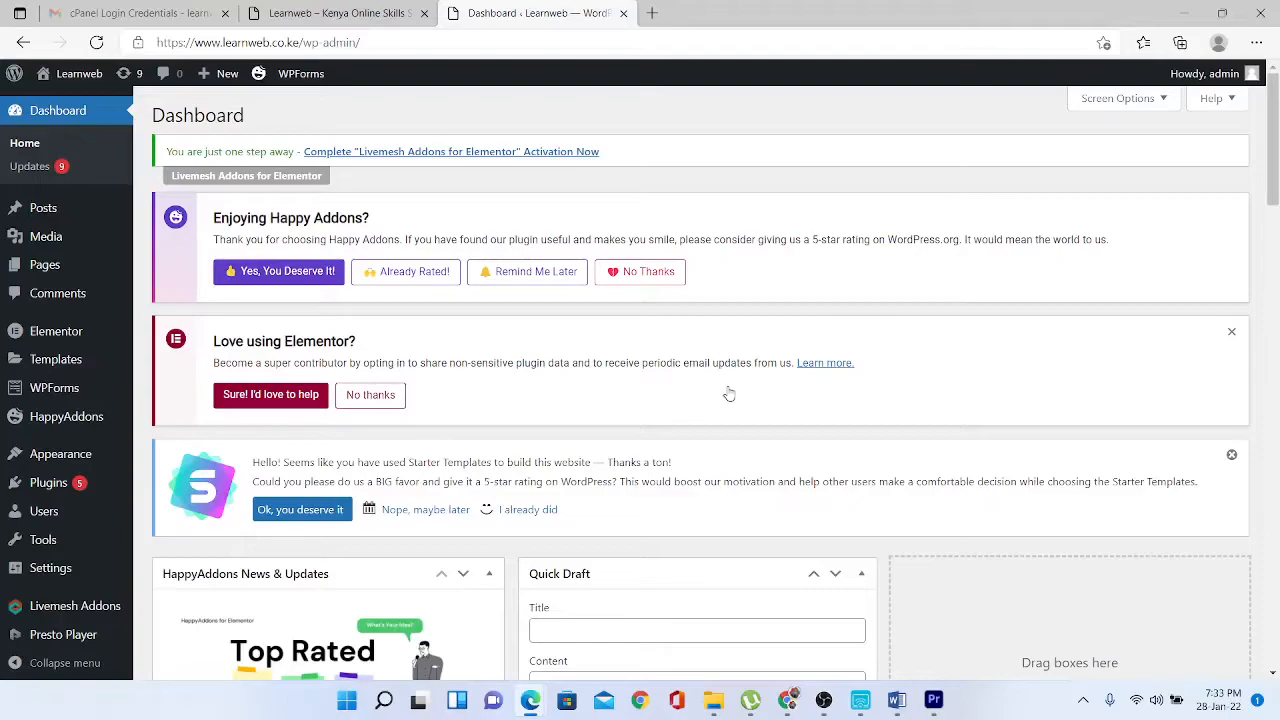
- Search Plugins > Add New for 'google analytics' and browse the results
mouse_move(78, 485)
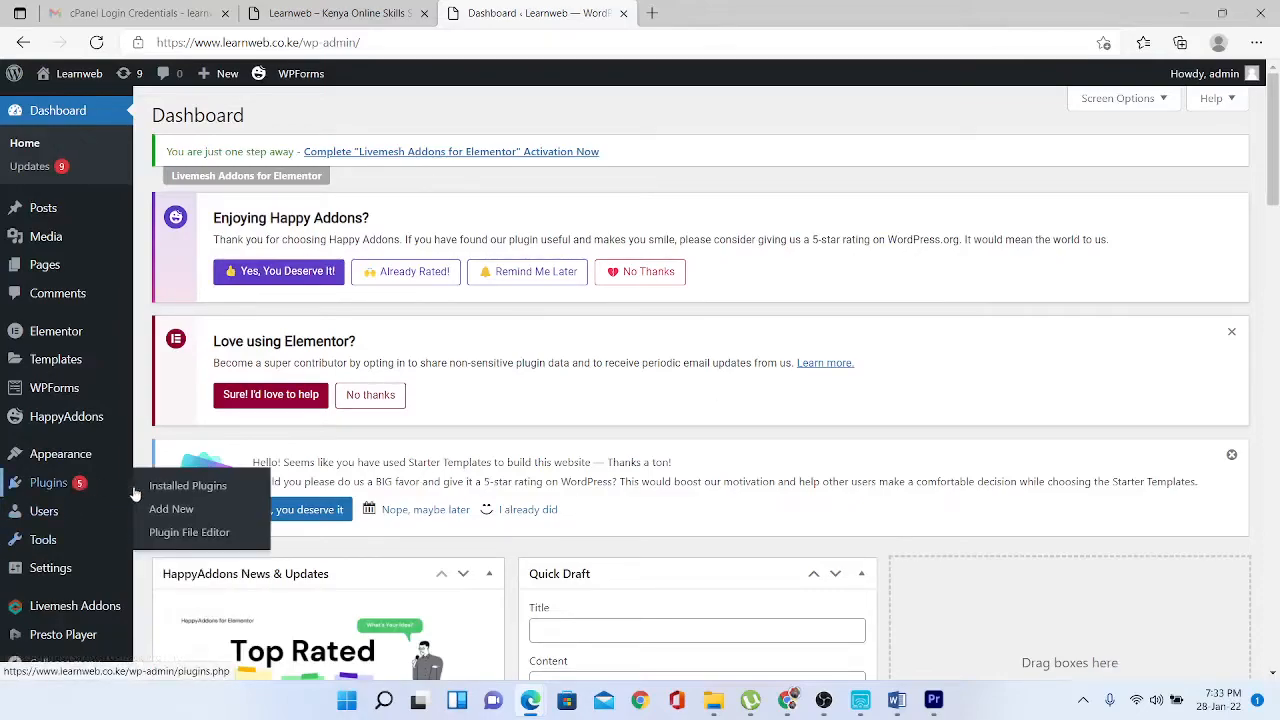
click(170, 509)
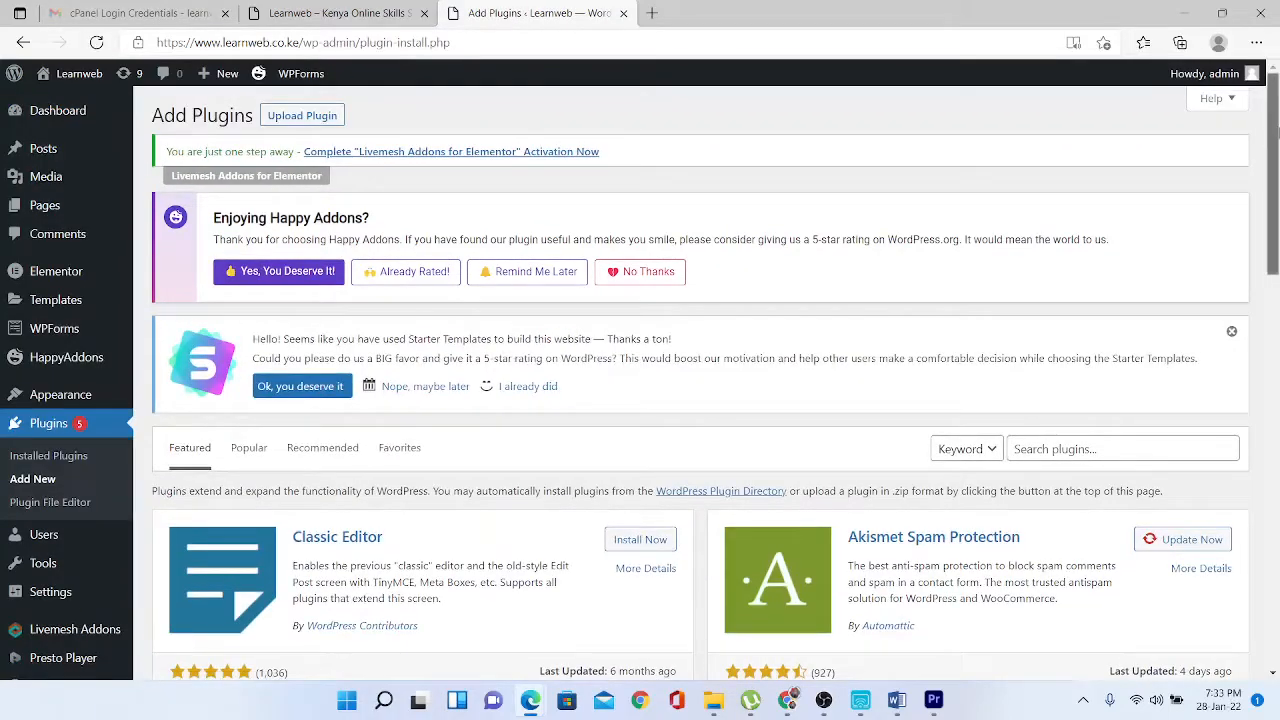
scroll(1270, 160, down, 1)
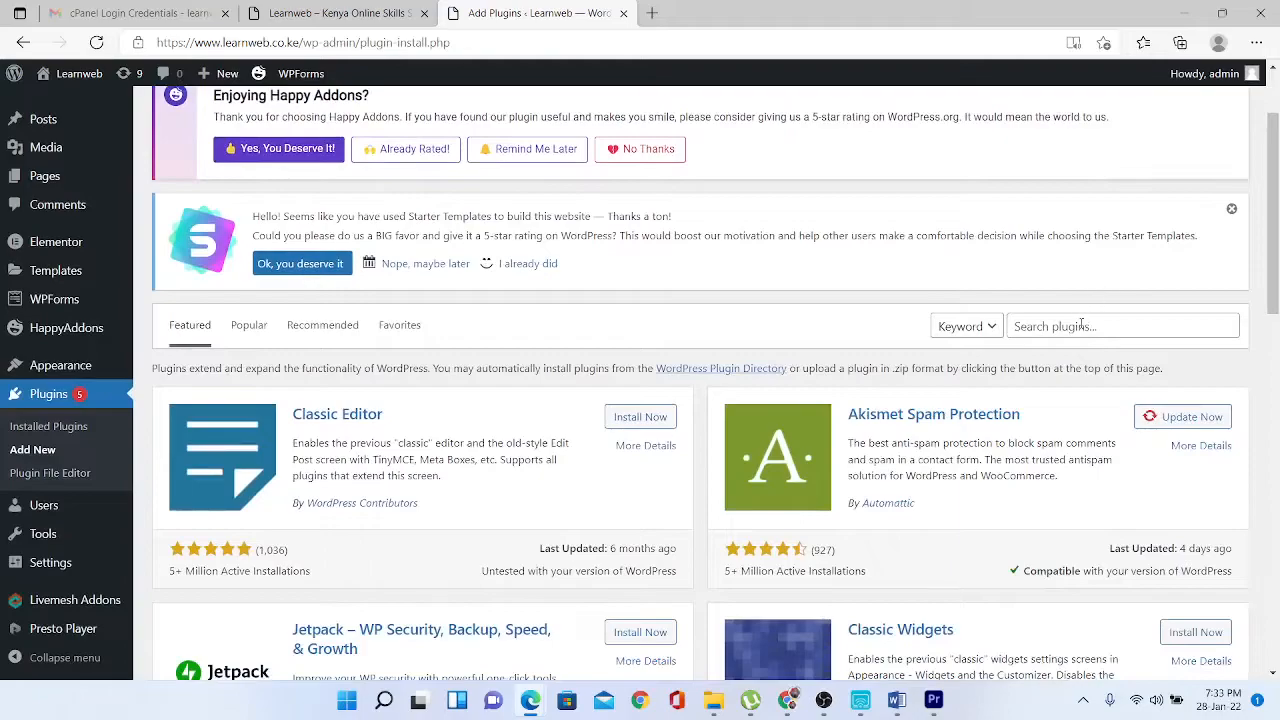
click(1081, 325)
text(g)
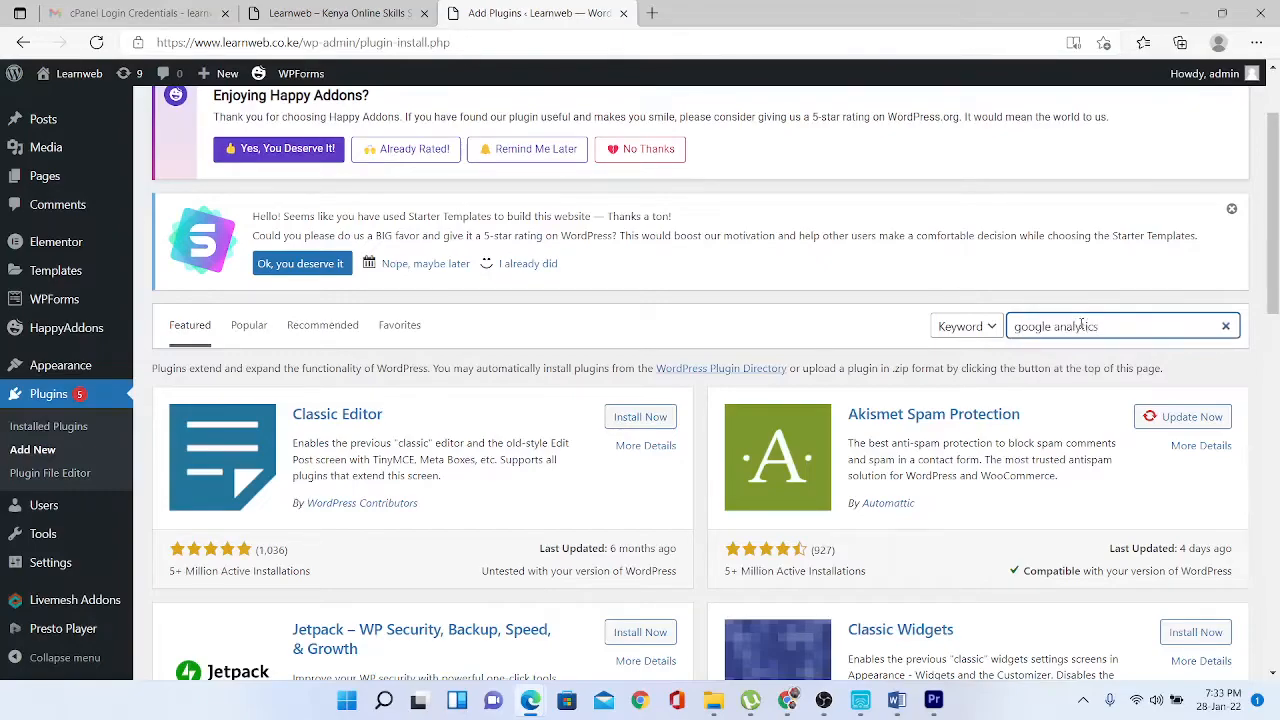
text(oogle analytics)
key(Return)
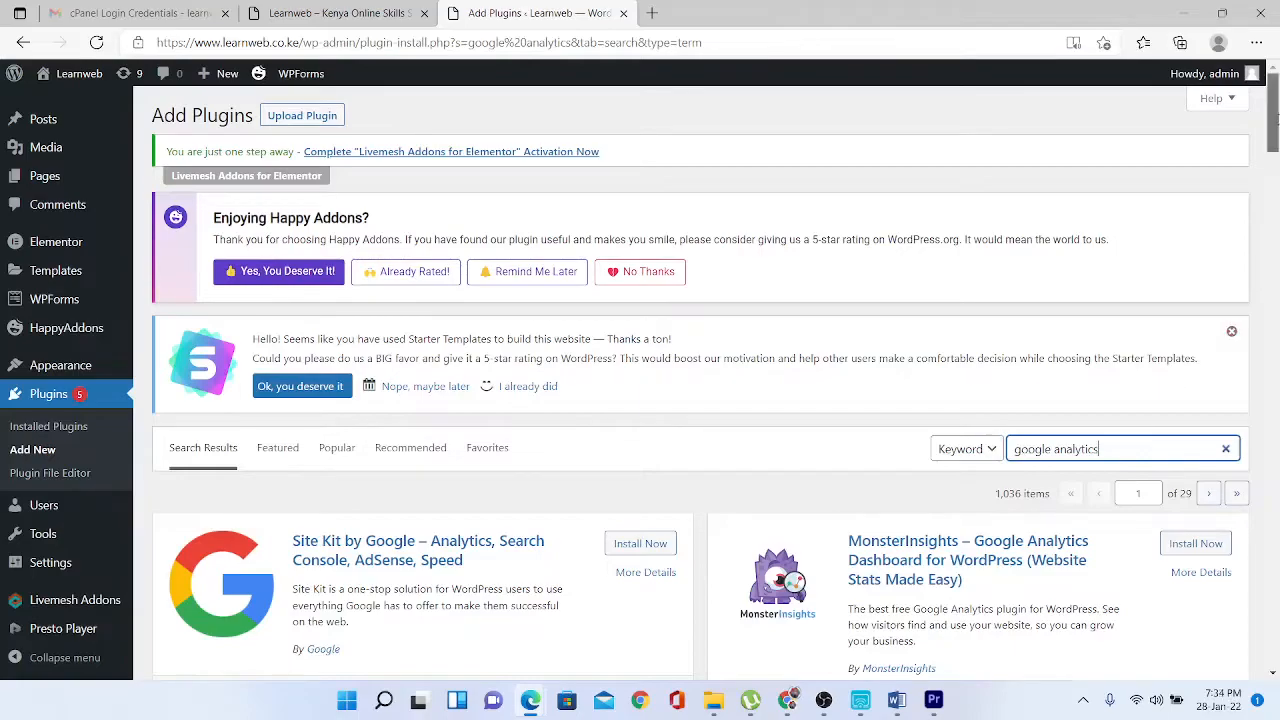
drag(1275, 118, 1275, 147)
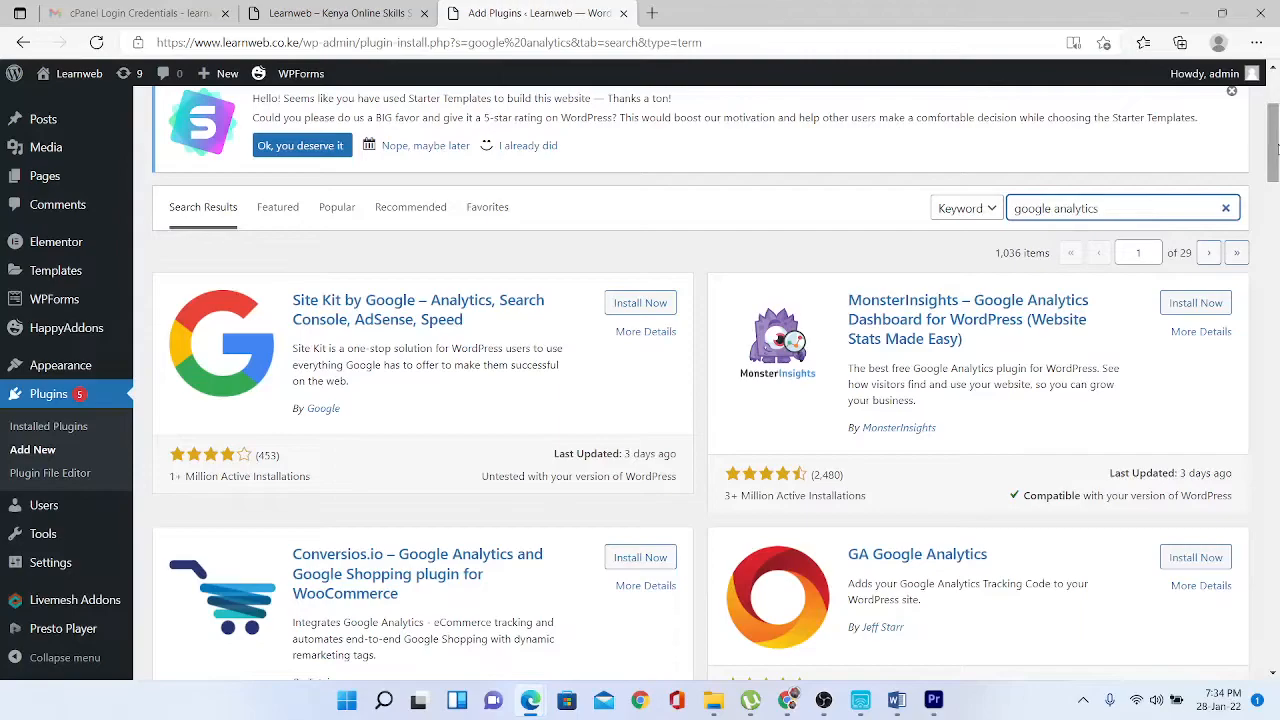
drag(1277, 149, 1277, 152)
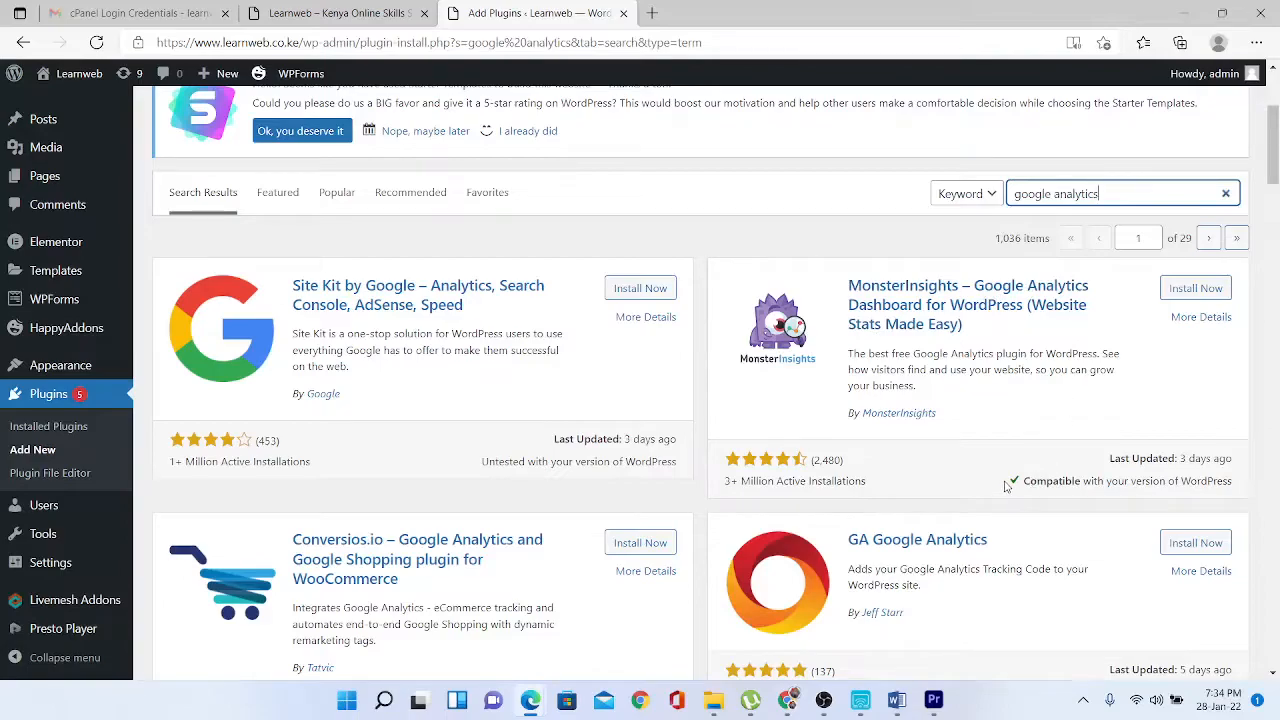
drag(1006, 486, 1086, 486)
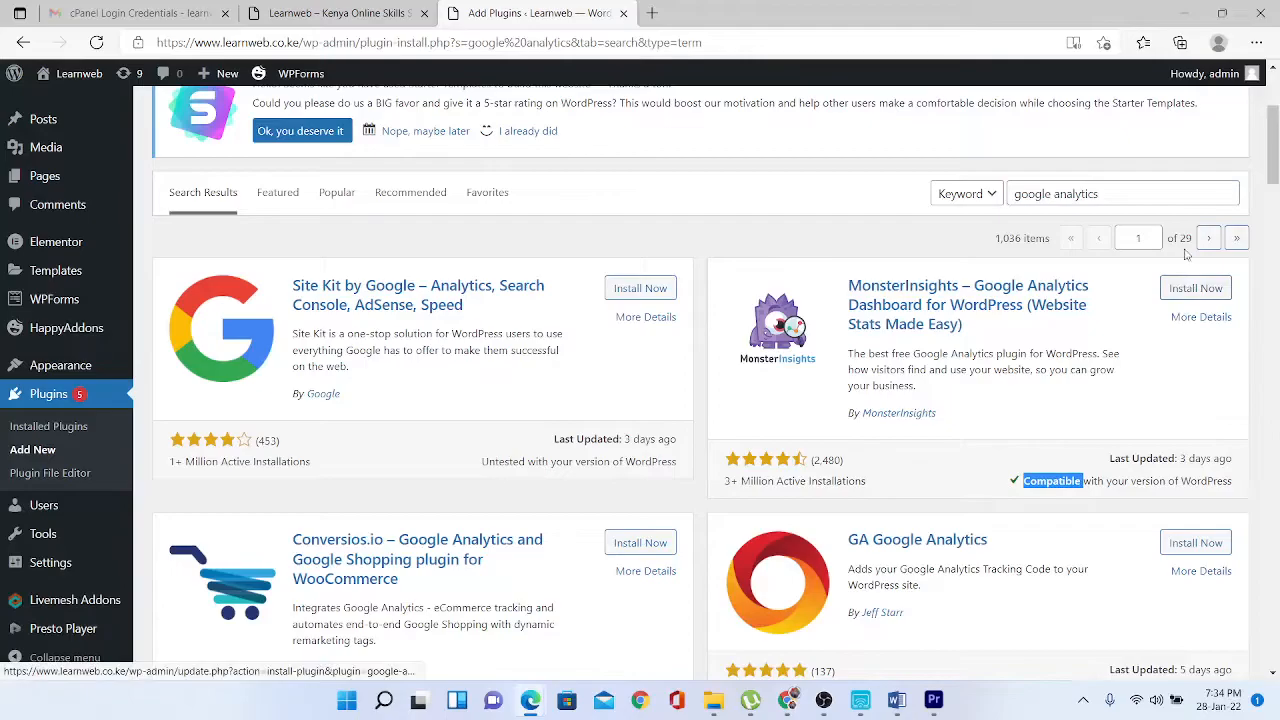
mouse_move(1274, 154)
mouse_down()
mouse_move(1275, 230)
mouse_move(1276, 160)
mouse_up()
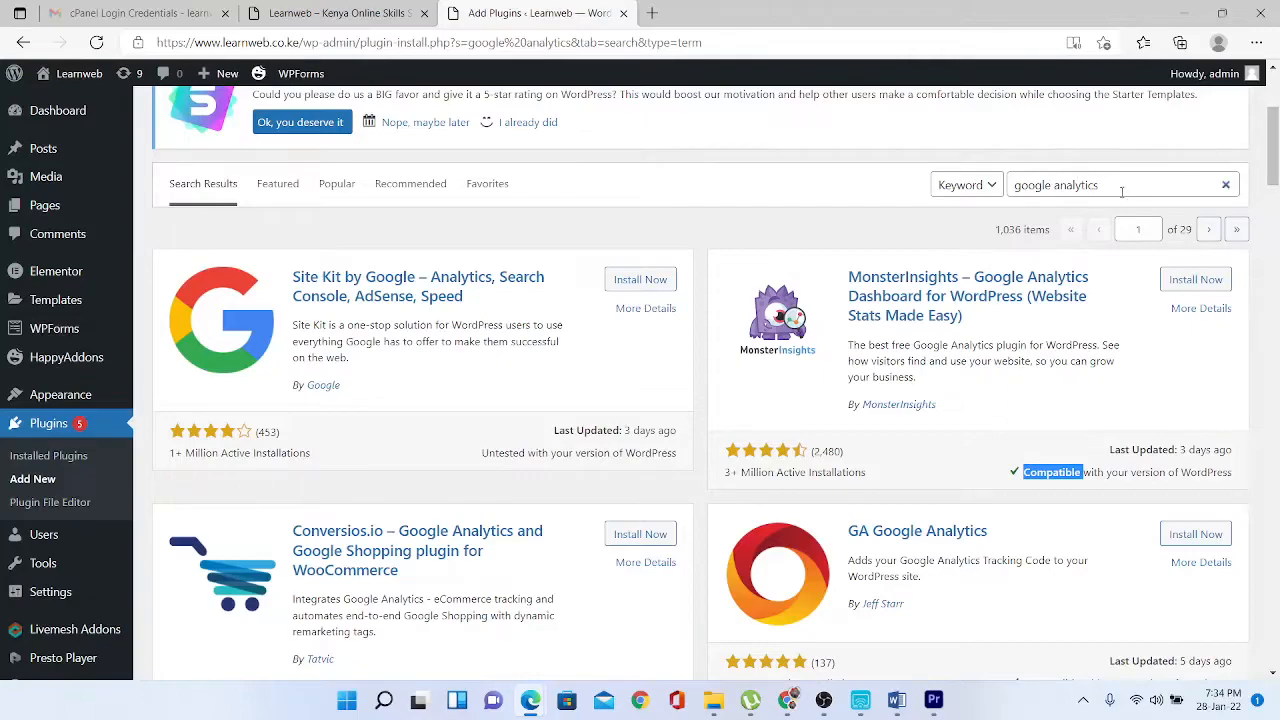
- Search for 'live chat' plugins and scroll through results like Tawk.To Live Chat
drag(1120, 186, 948, 193)
key(BackSpace)
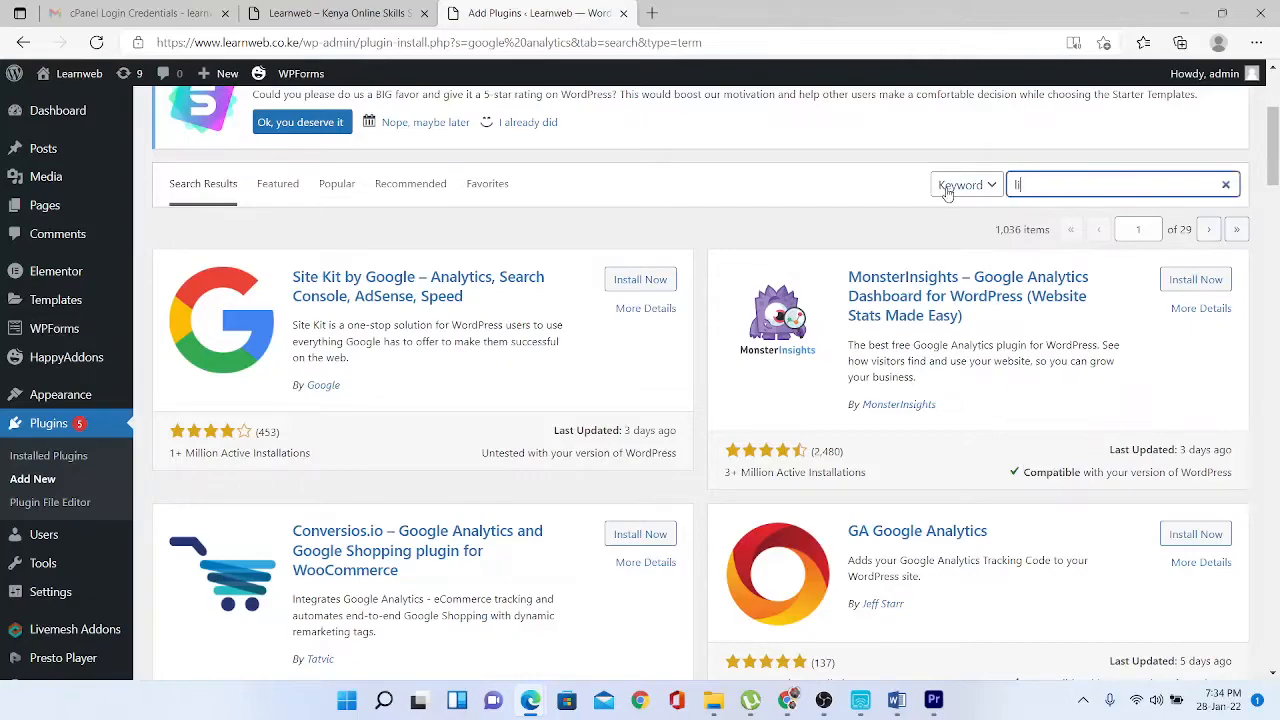
text(live chat)
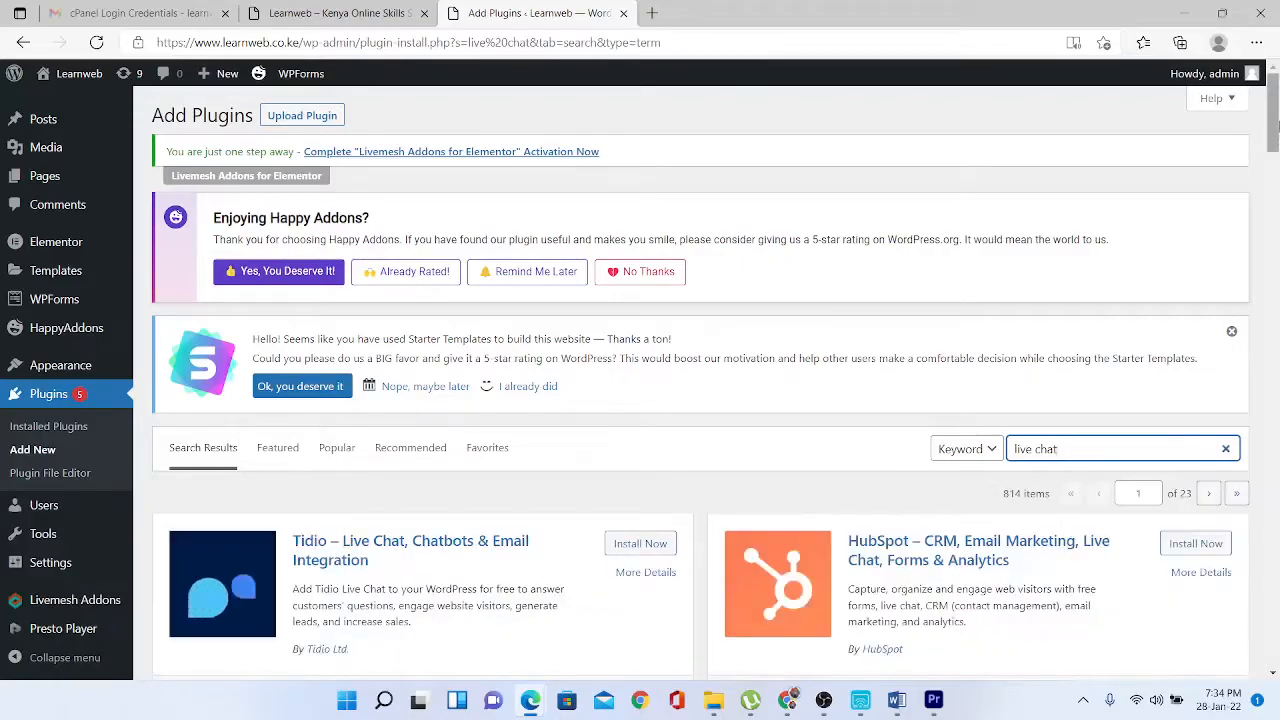
scroll(1273, 154, down, 2)
scroll(1273, 150, down, 3)
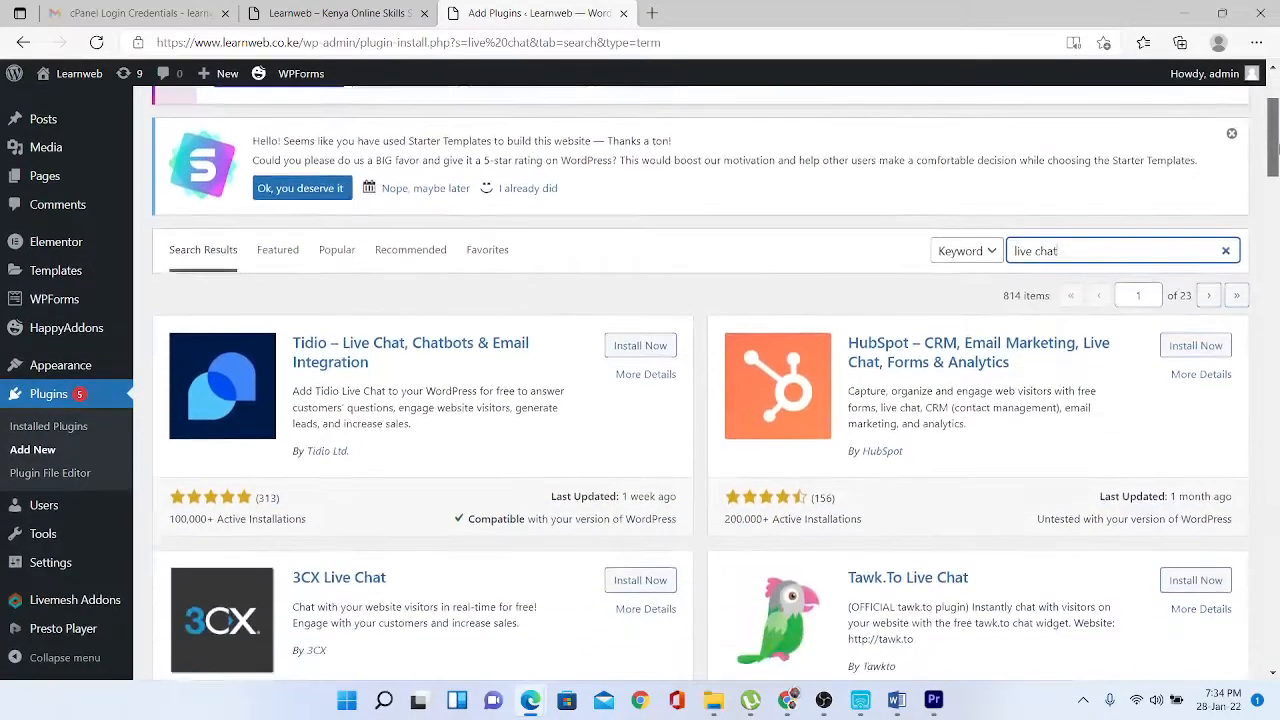
scroll(1273, 150, down, 1)
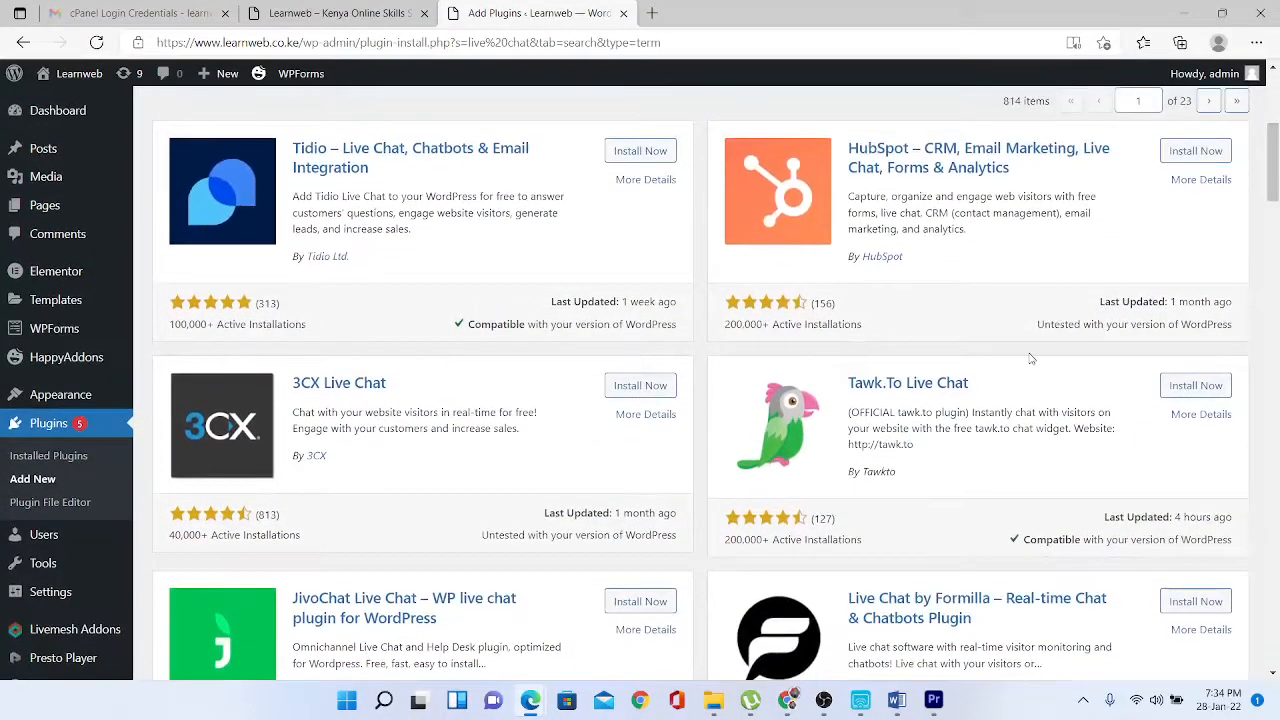
drag(1018, 385, 848, 378)
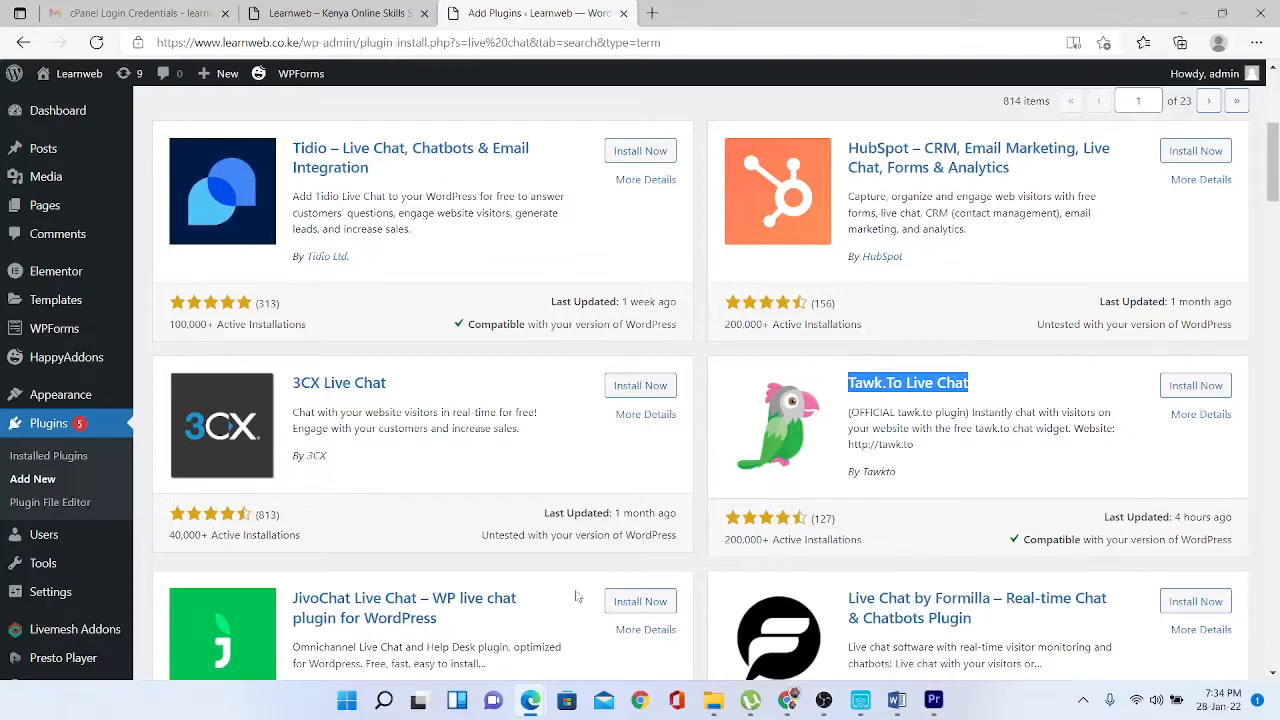
scroll(982, 279, down, 3)
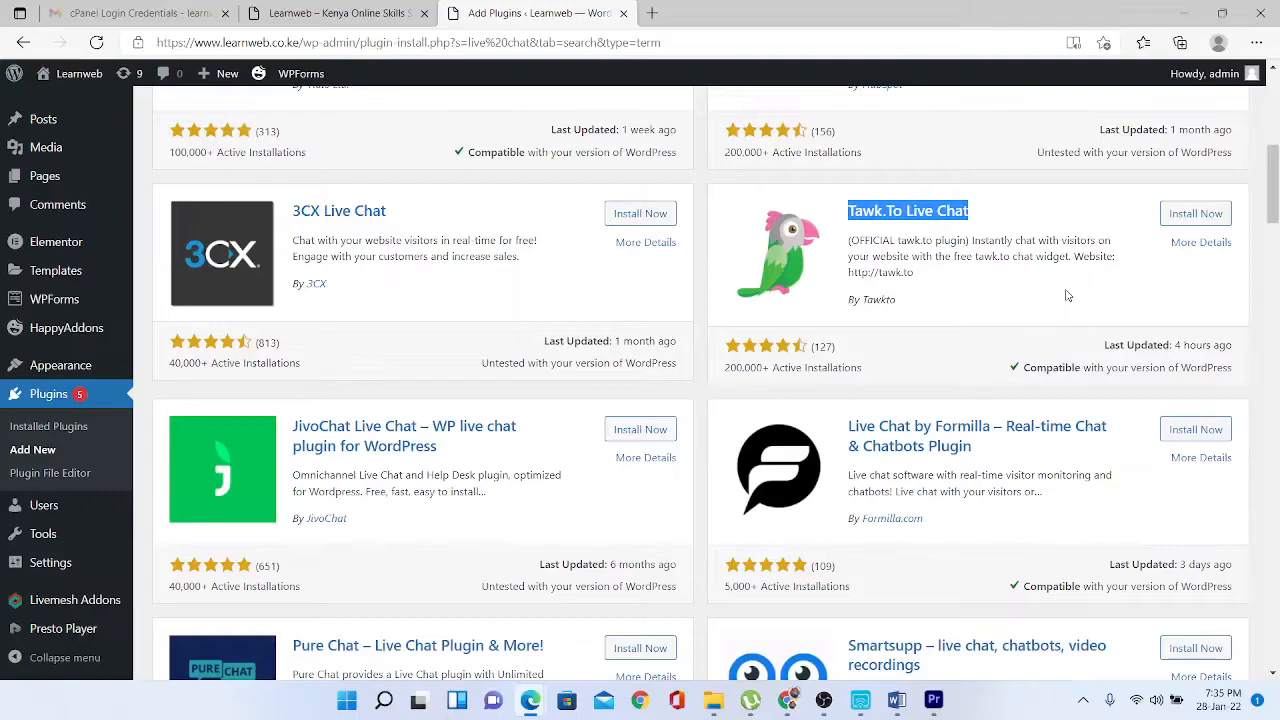
drag(1275, 190, 1275, 161)
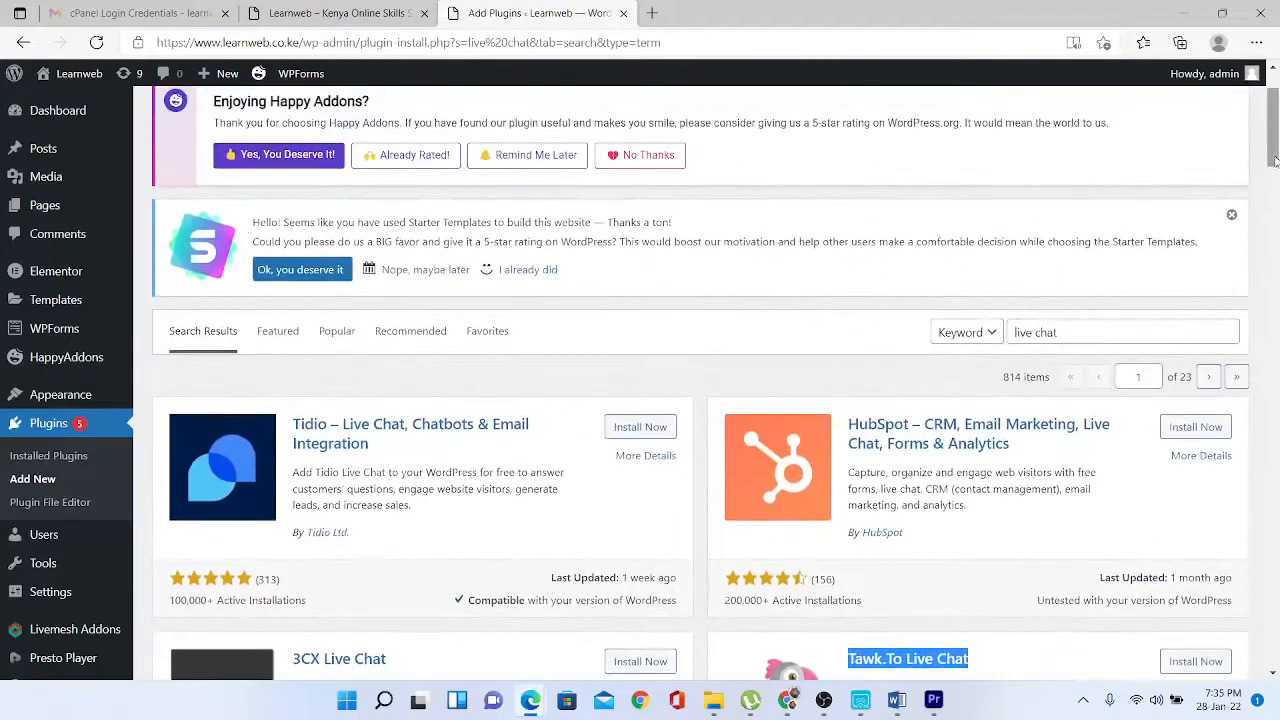
drag(1077, 330, 936, 345)
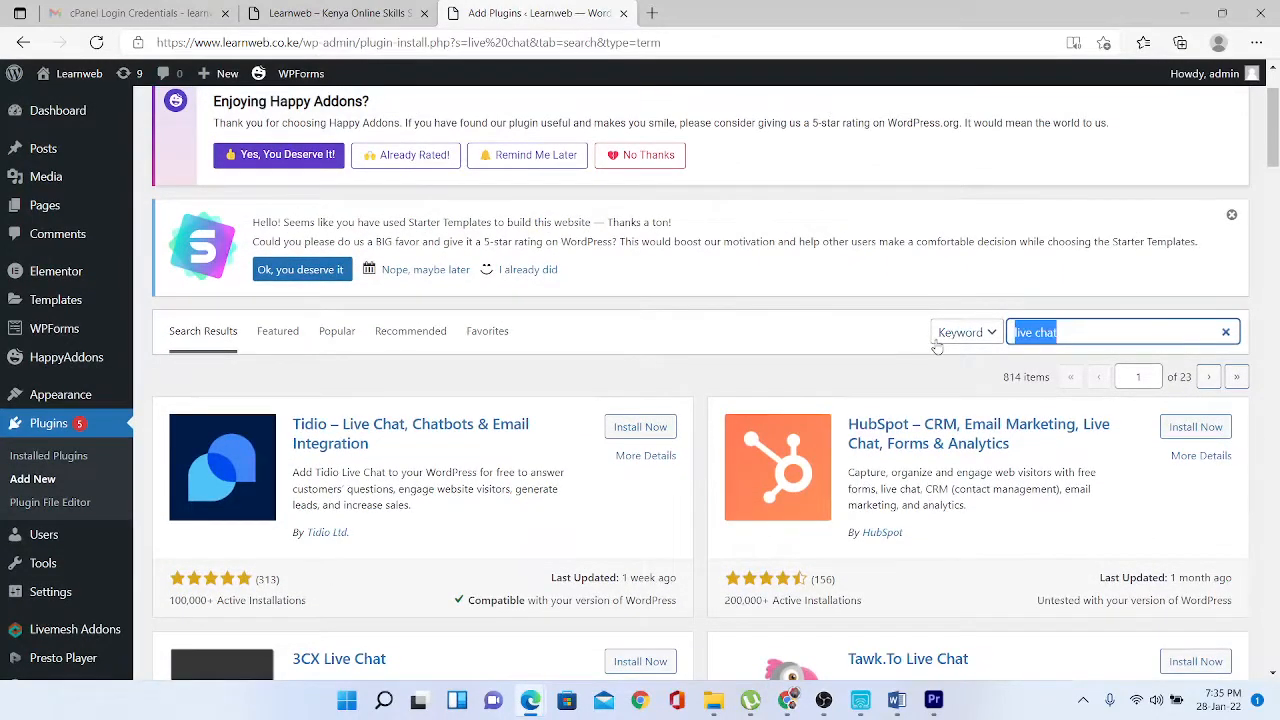
text(mailc)
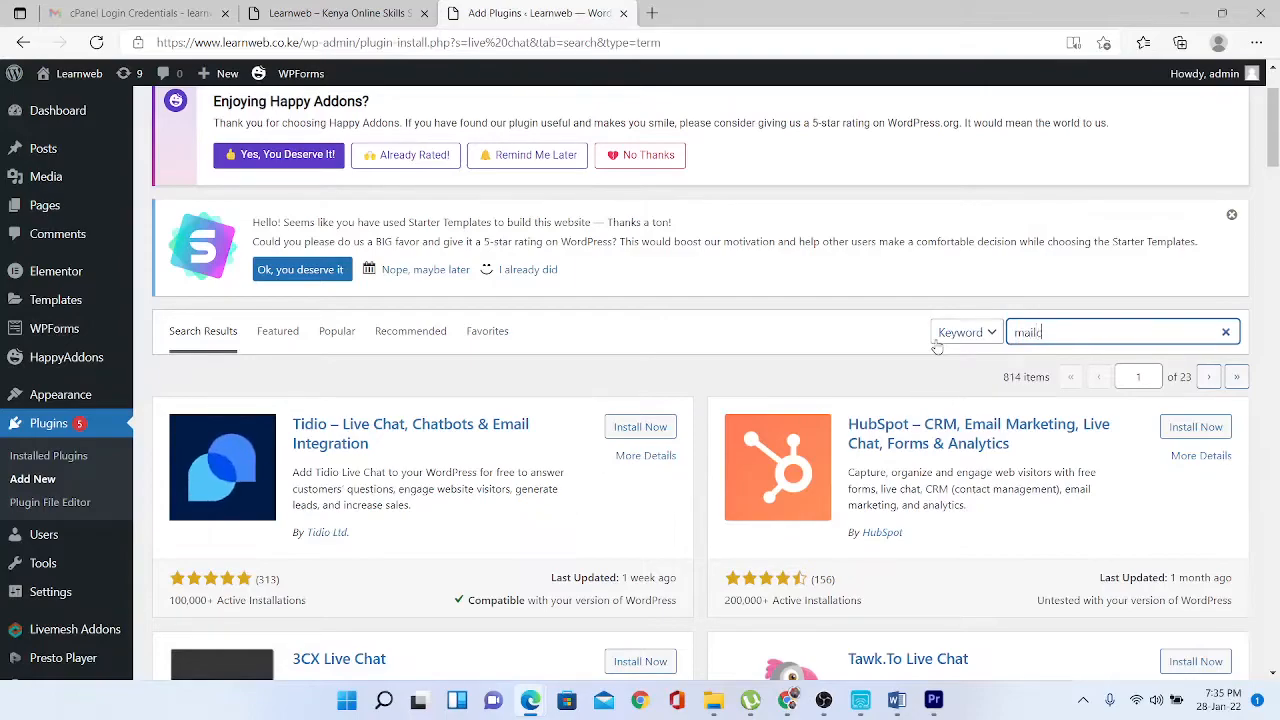
text(himp)
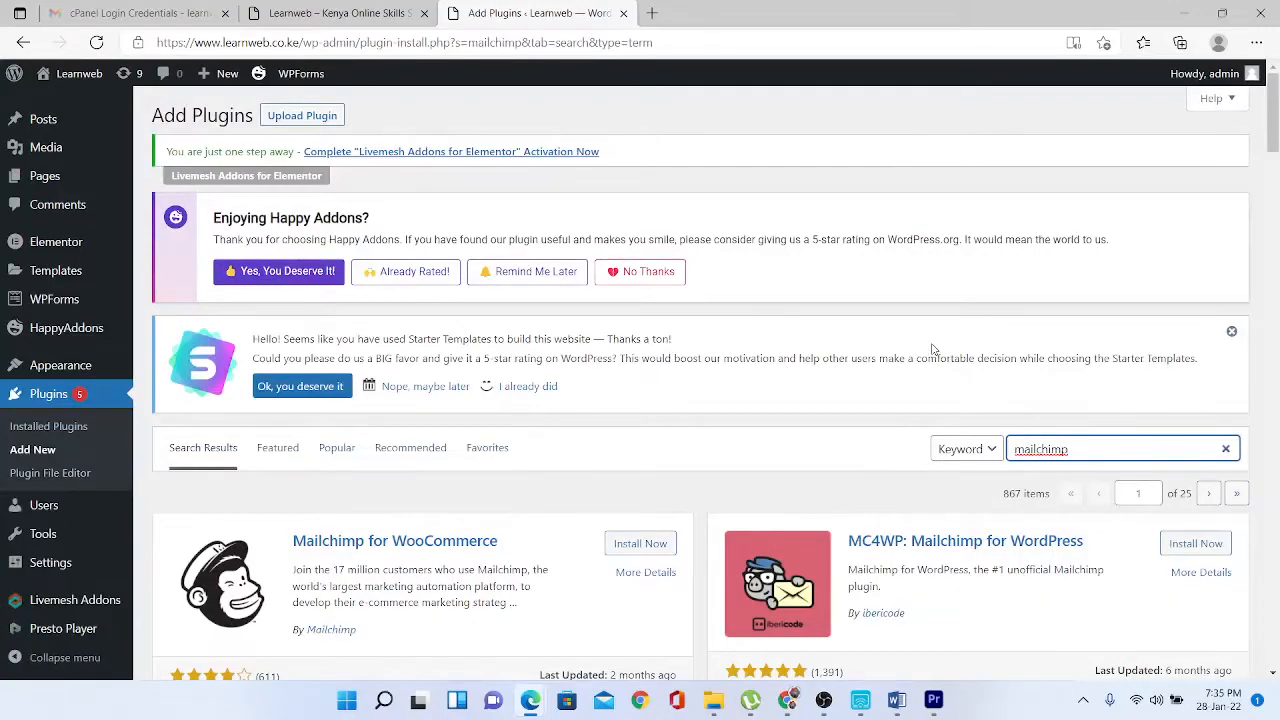
- Refine the search to 'mailchimp subscriber' and scroll through the 293 results
scroll(1276, 122, down, 3)
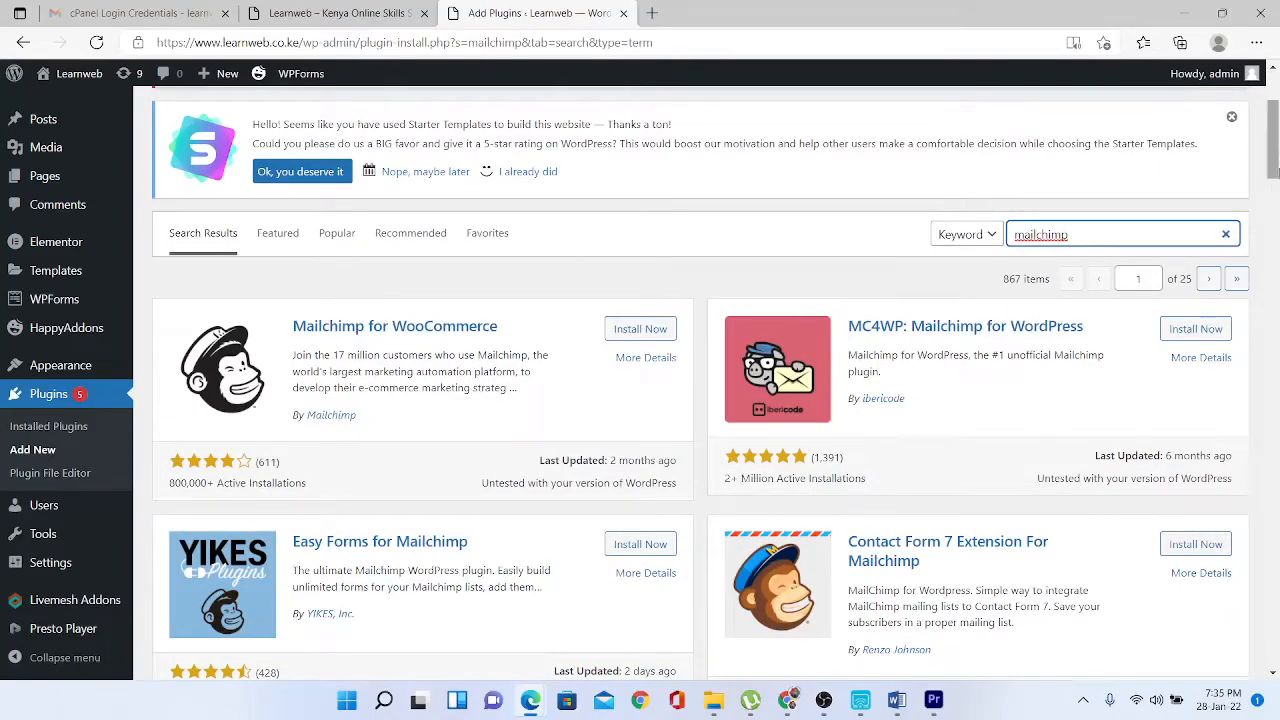
drag(1276, 156, 1277, 96)
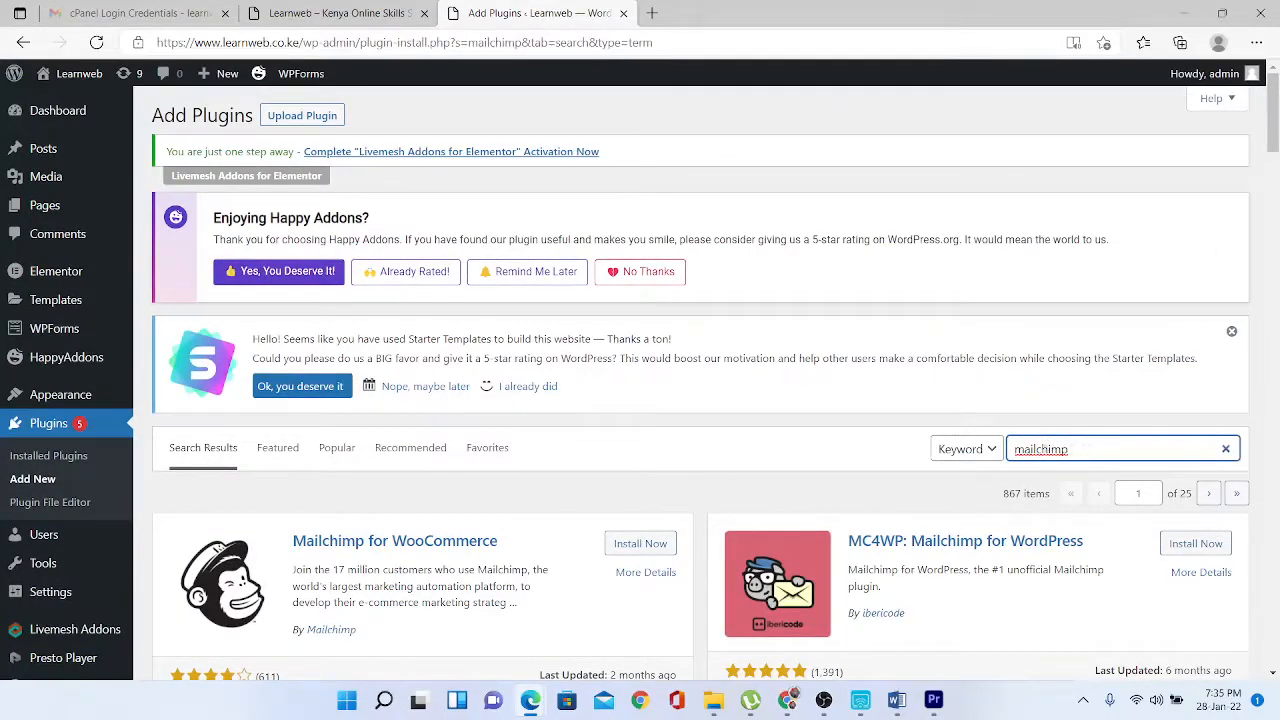
click(1037, 449)
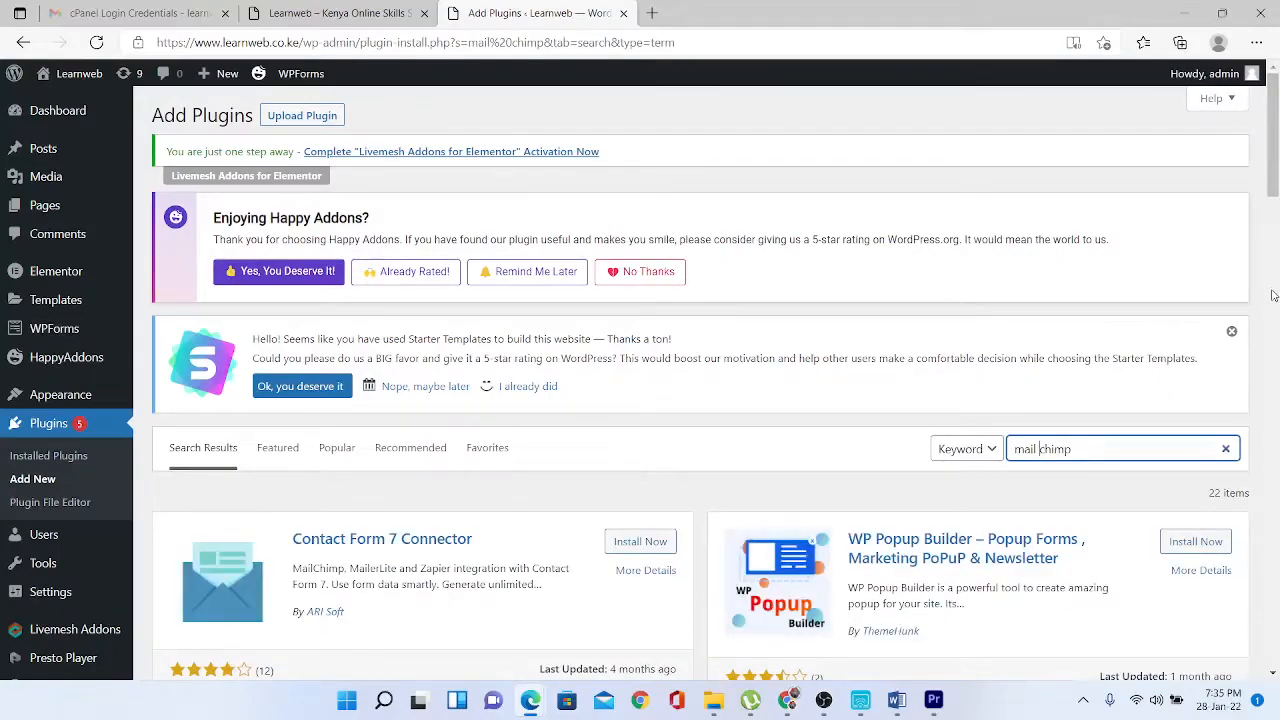
drag(1272, 189, 1263, 228)
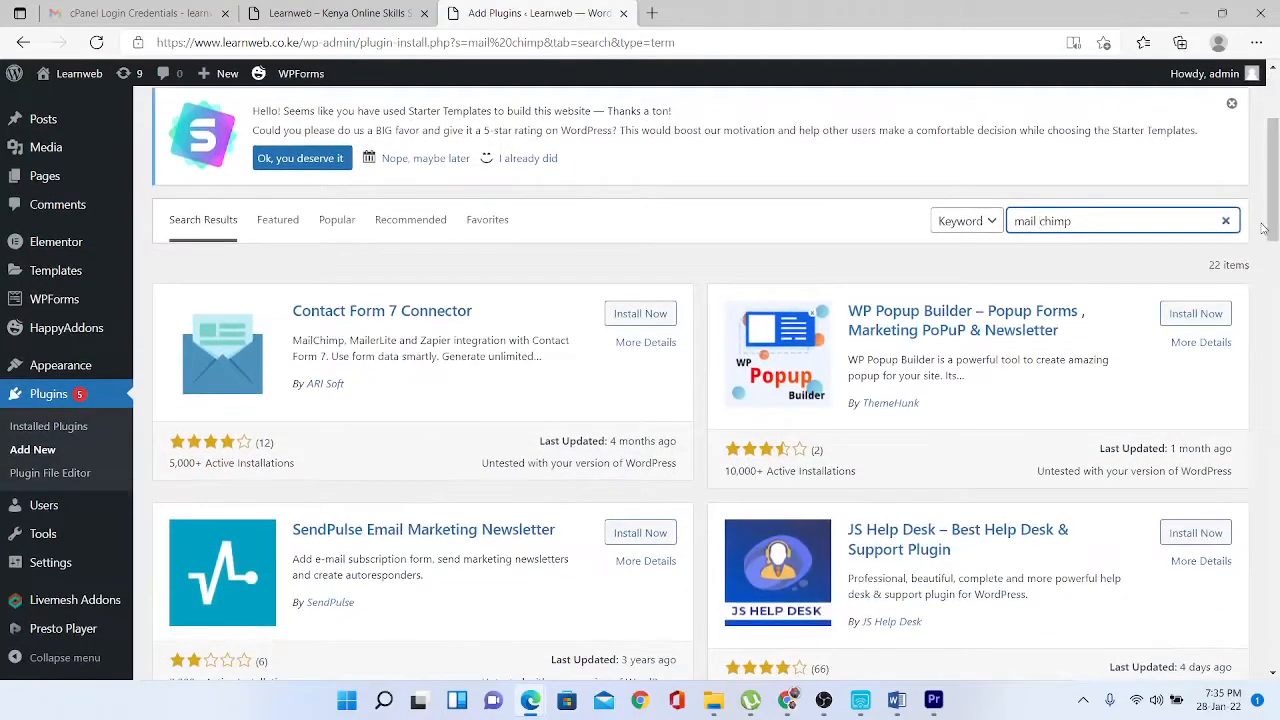
key(BackSpace)
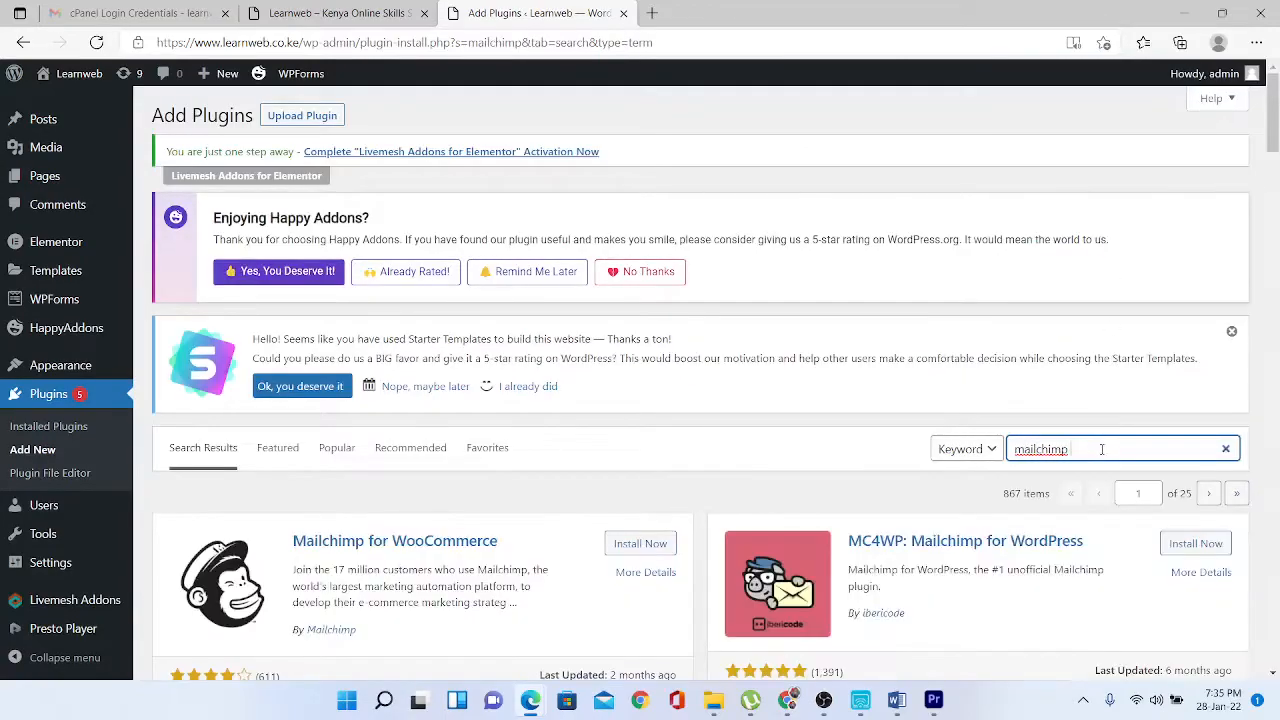
text(s)
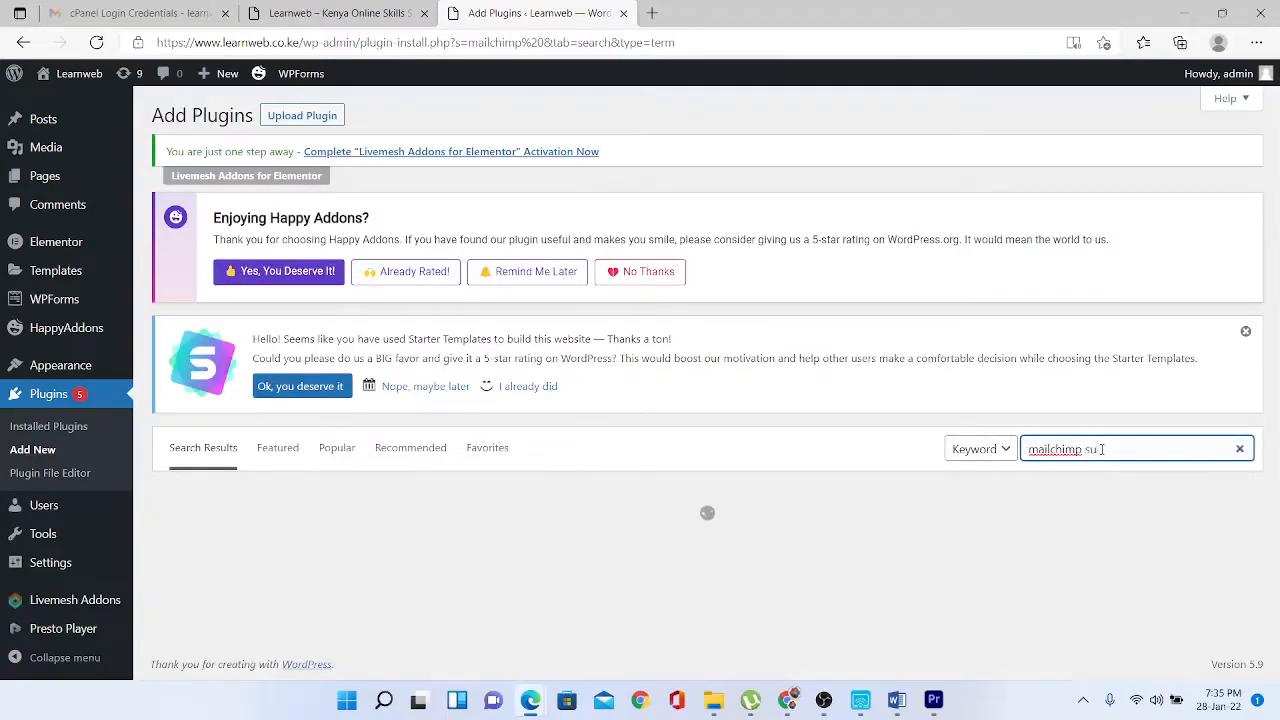
text(ubsc)
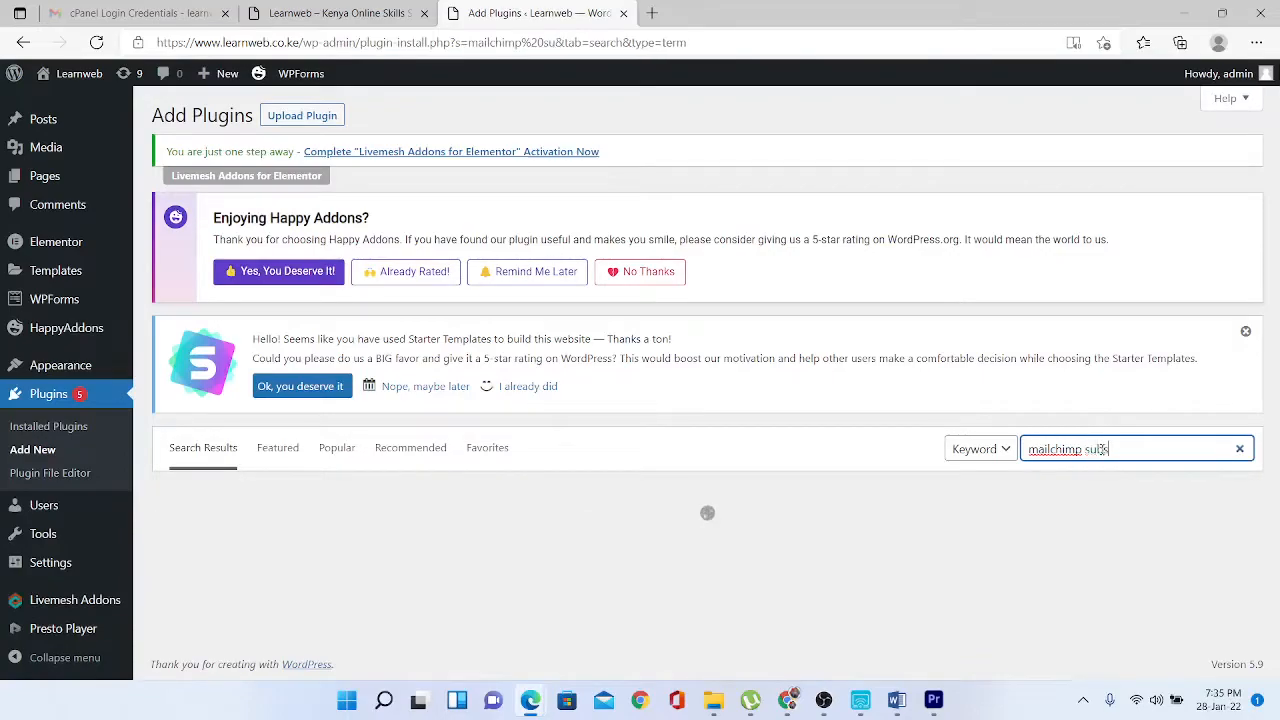
text(rib)
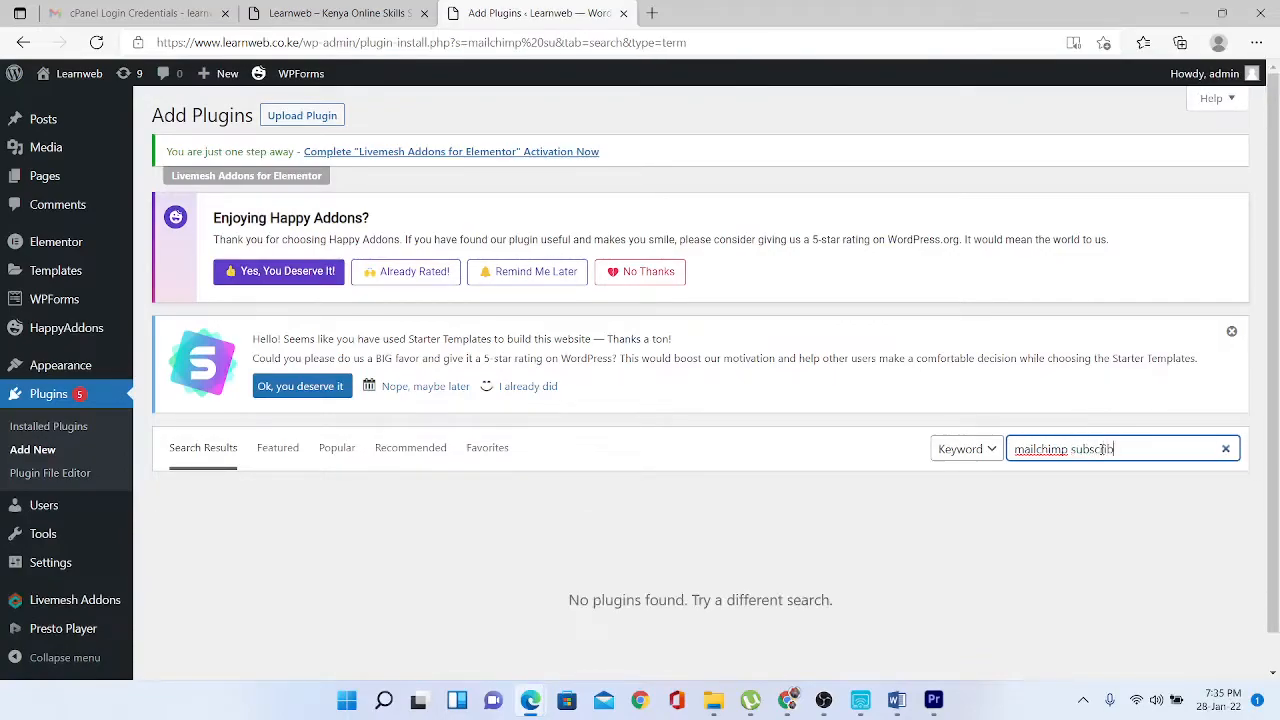
text(er)
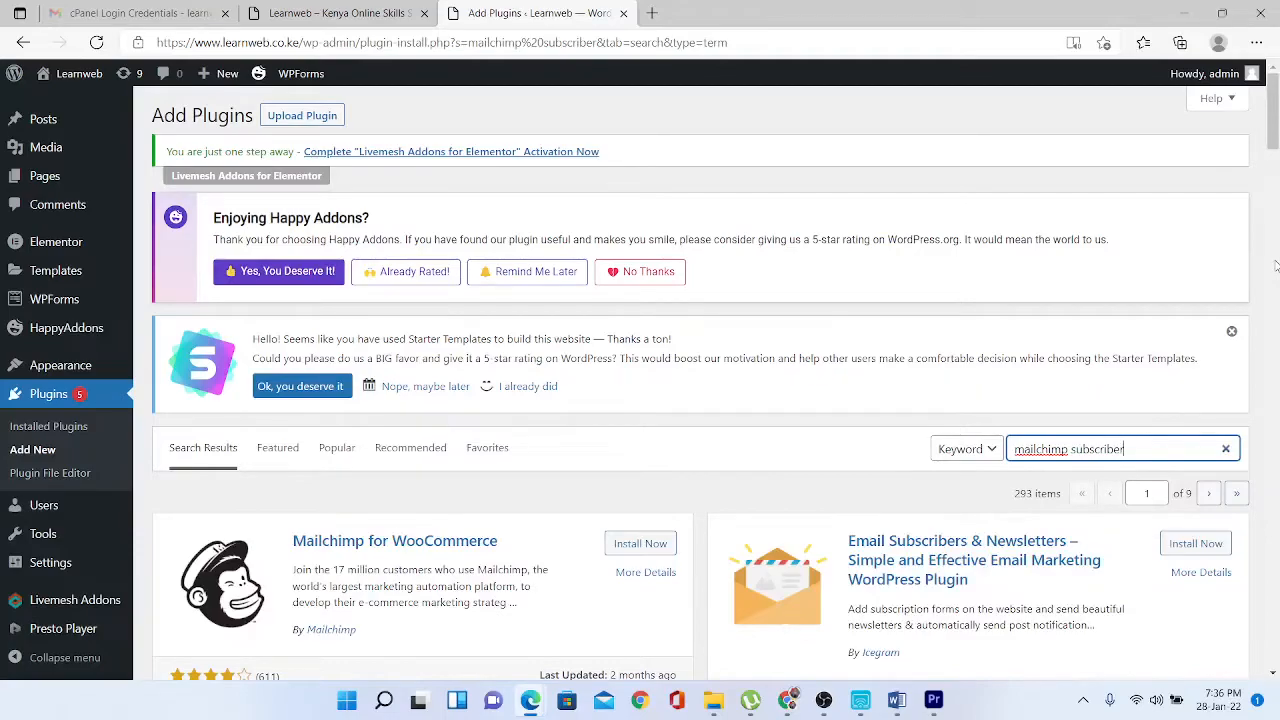
scroll(1275, 265, down, 2)
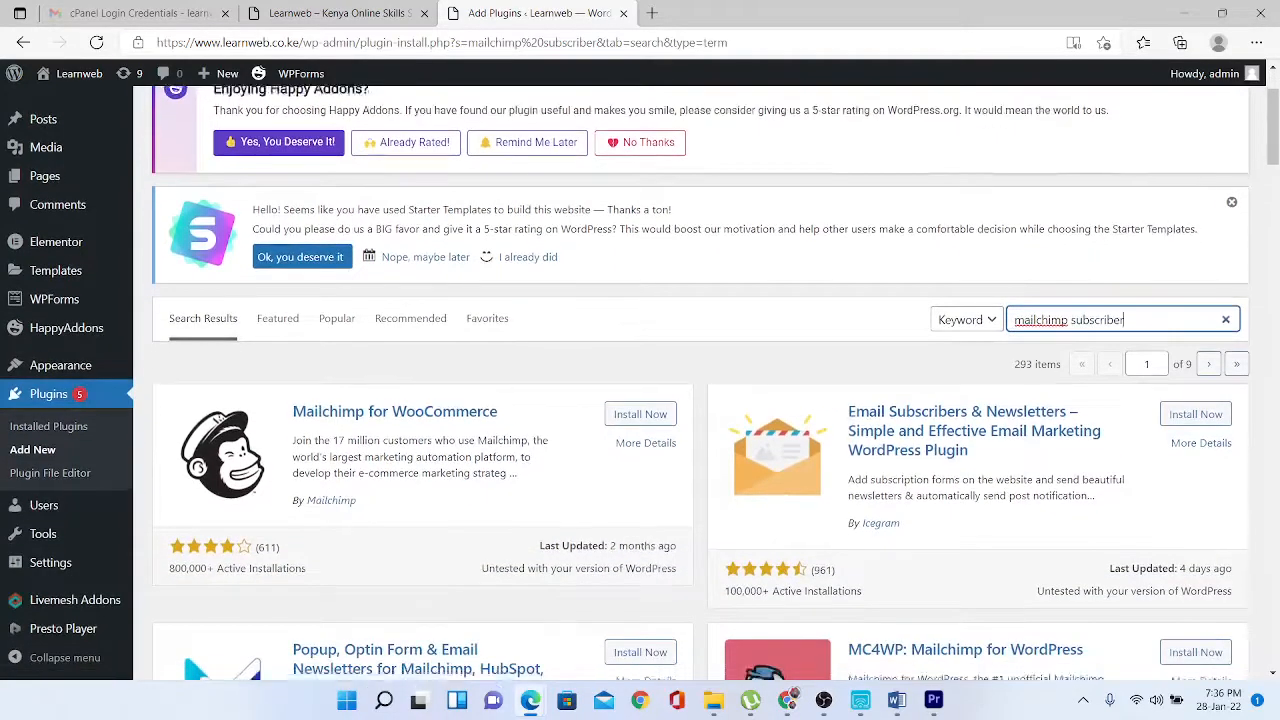
scroll(700, 383, down, 1)
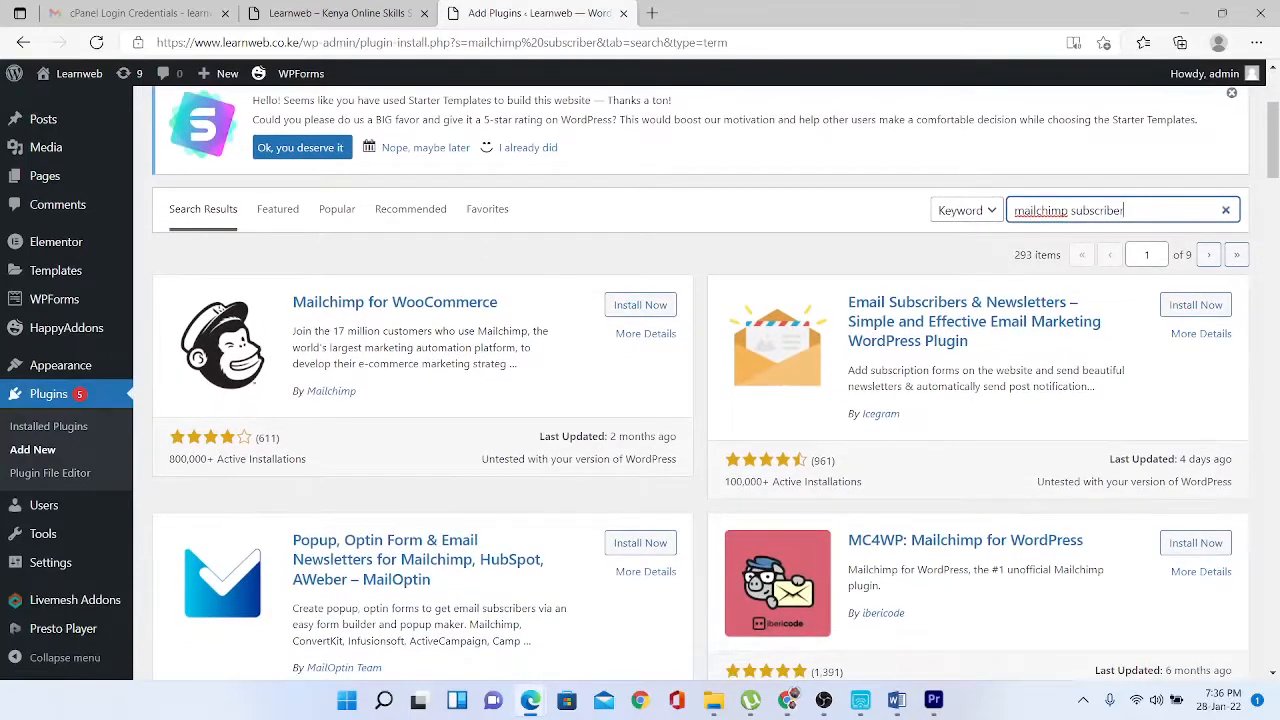
scroll(700, 383, up, 1)
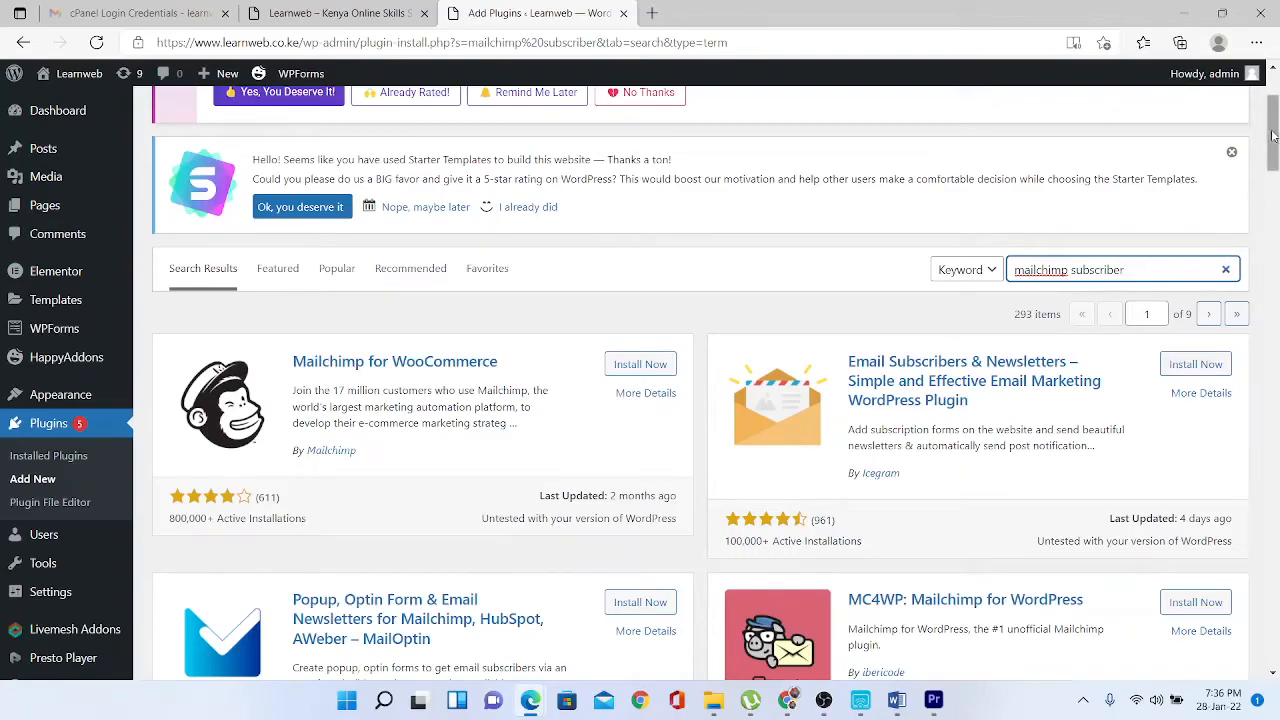
mouse_move(1273, 133)
mouse_down()
mouse_move(1274, 231)
mouse_move(1270, 126)
mouse_up()
key(ctrl+a)
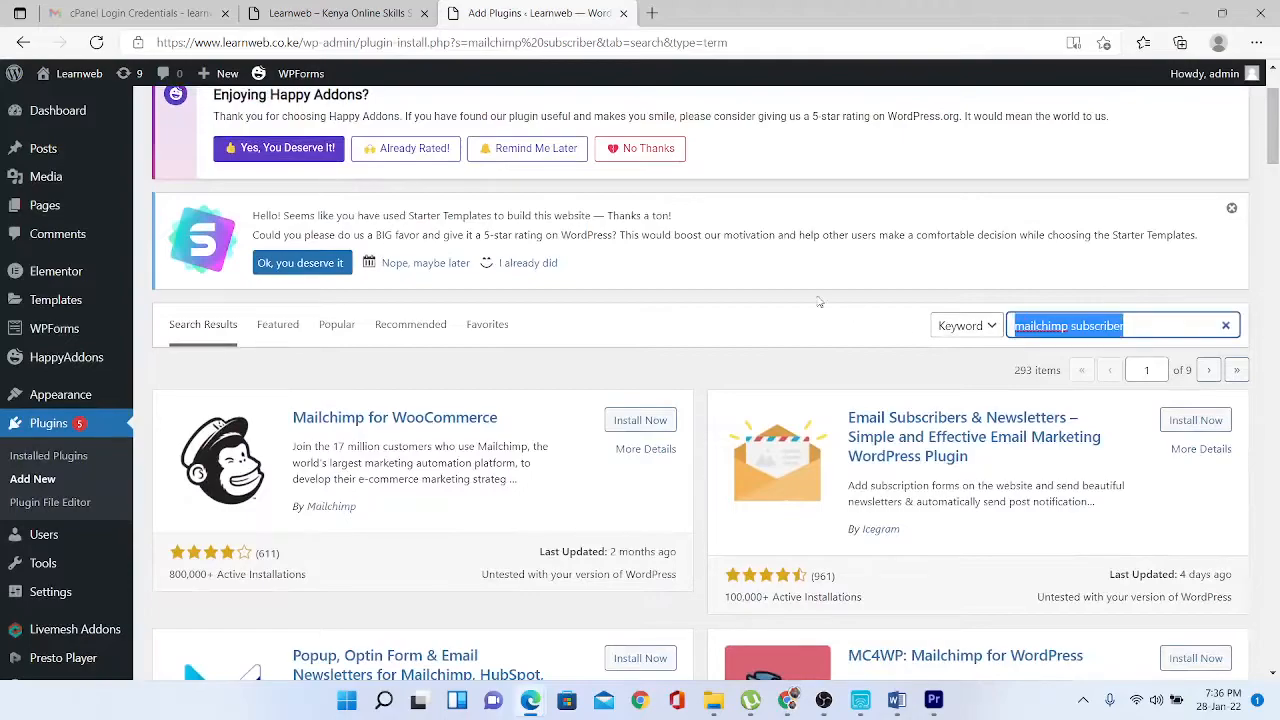
- Search the plugin directory for 'woocommerce' and find the WooCommerce plugin listing
text(woo)
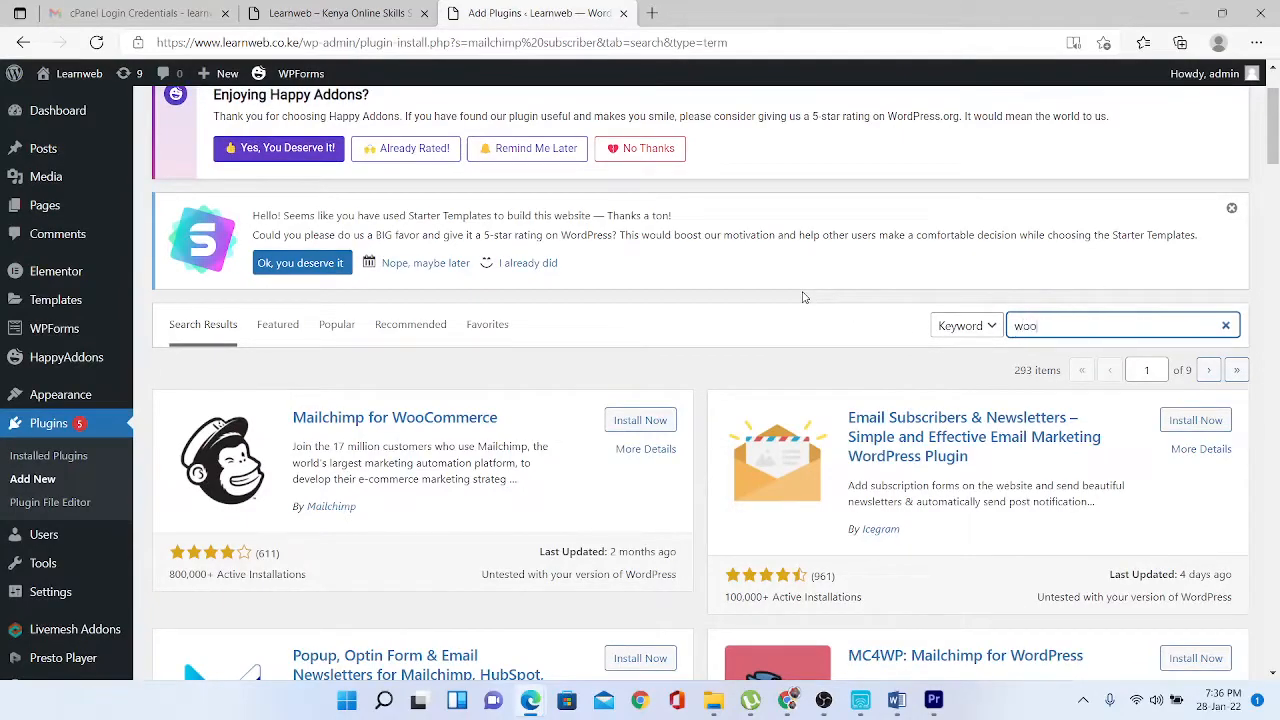
text(commerce)
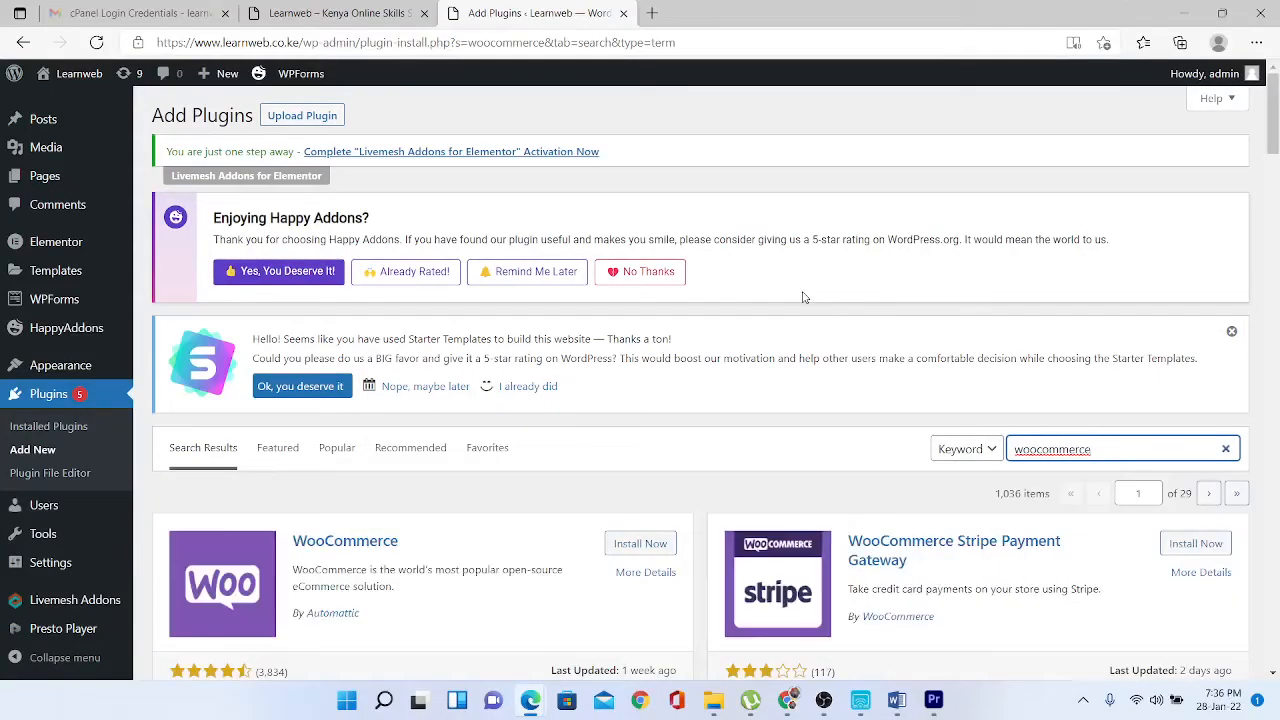
scroll(802, 297, down, 3)
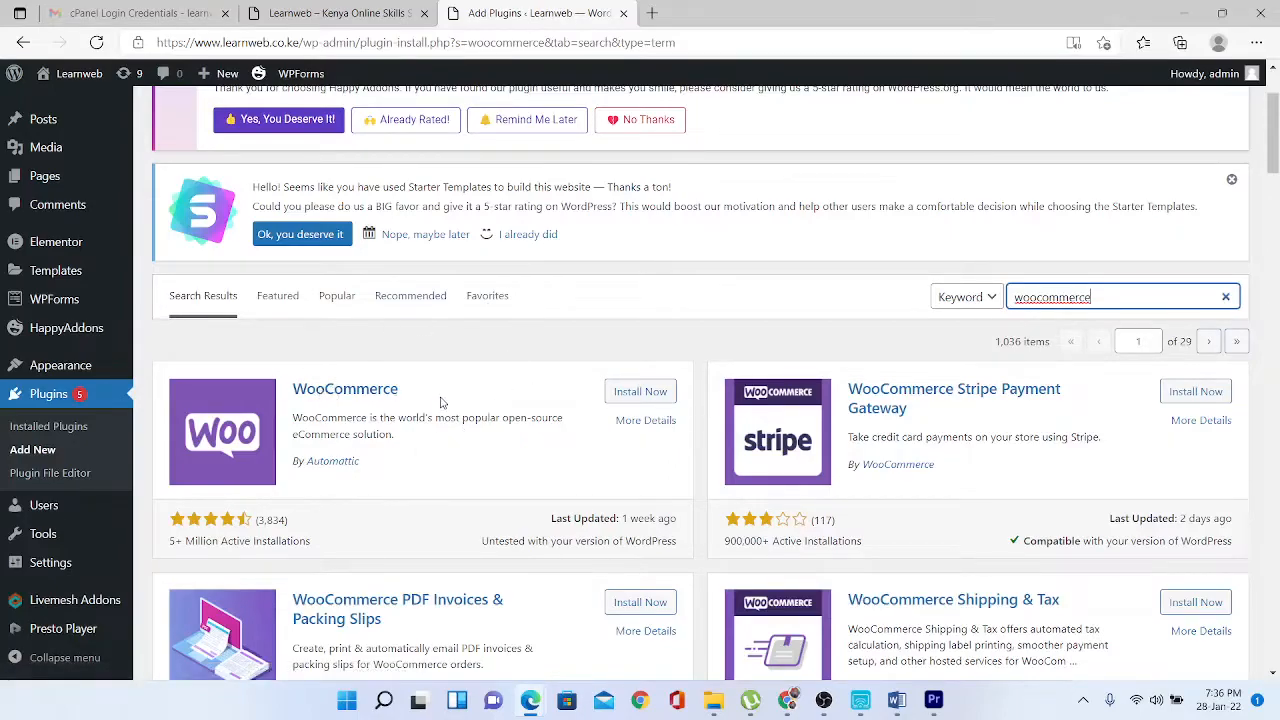
drag(417, 395, 292, 389)
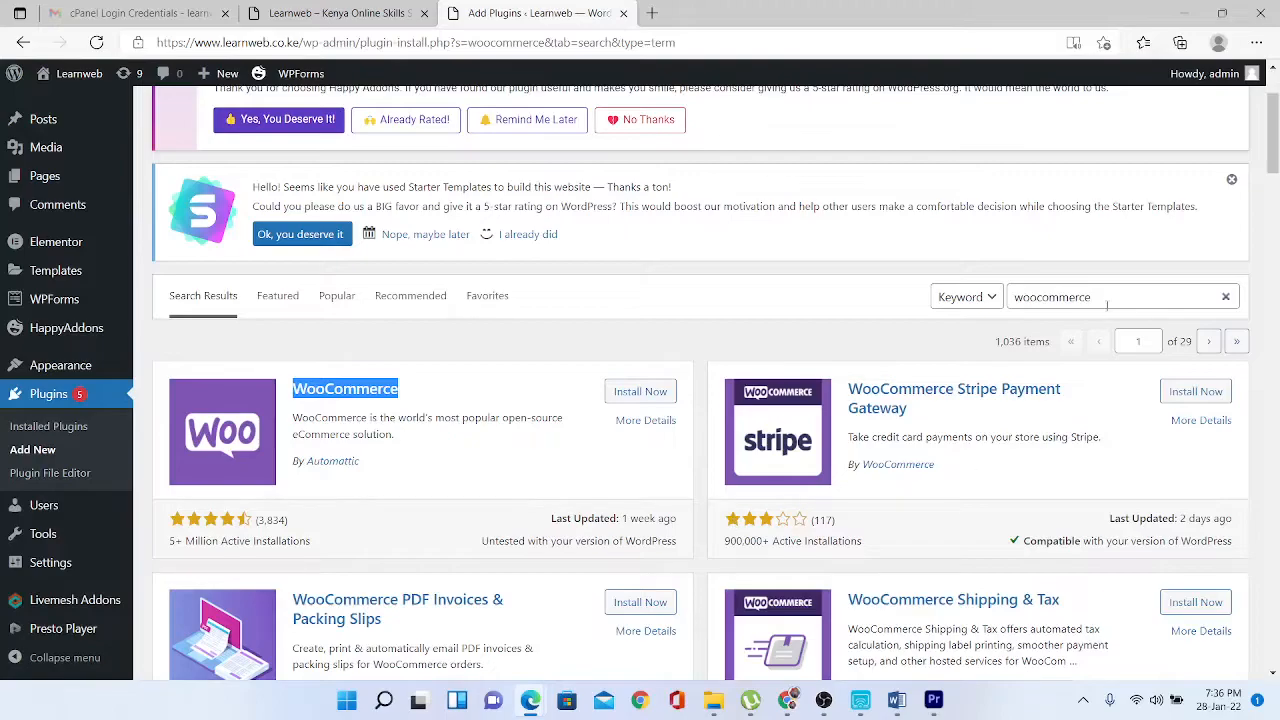
drag(1107, 305, 912, 283)
- Search for 'whatsapp' plugins and locate the Social Chat listing
text(w)
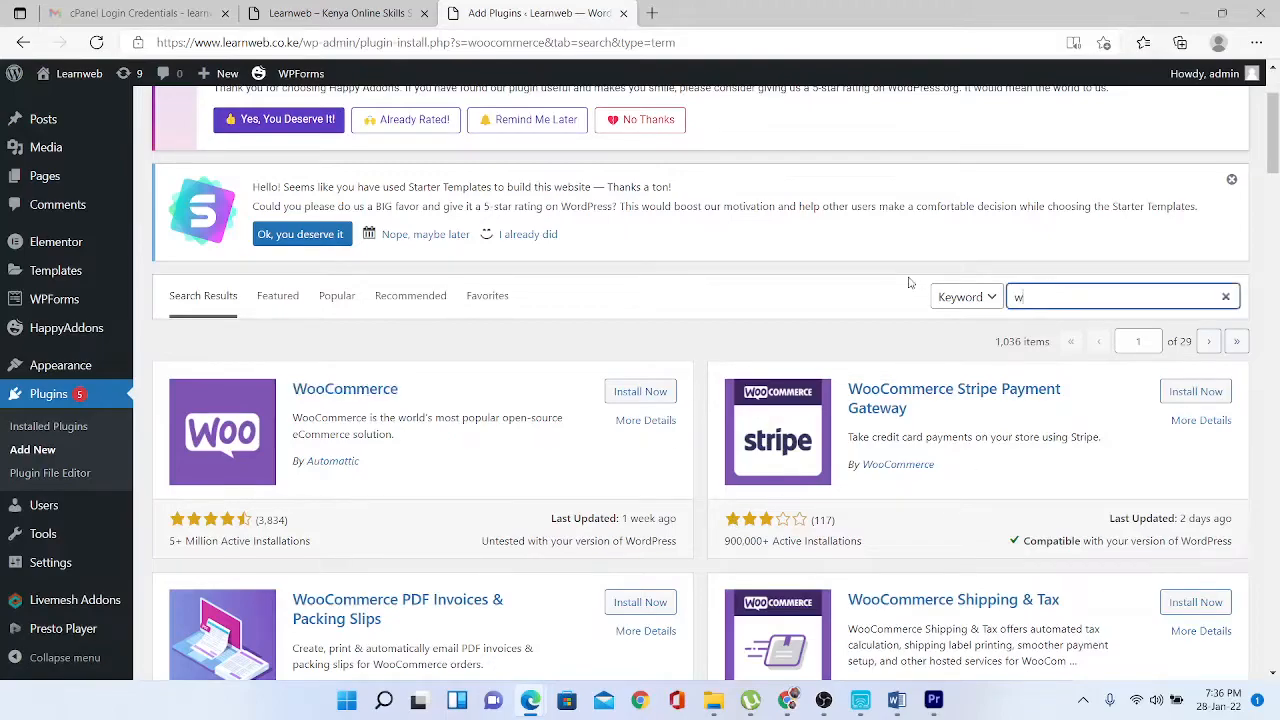
text(hatsapp)
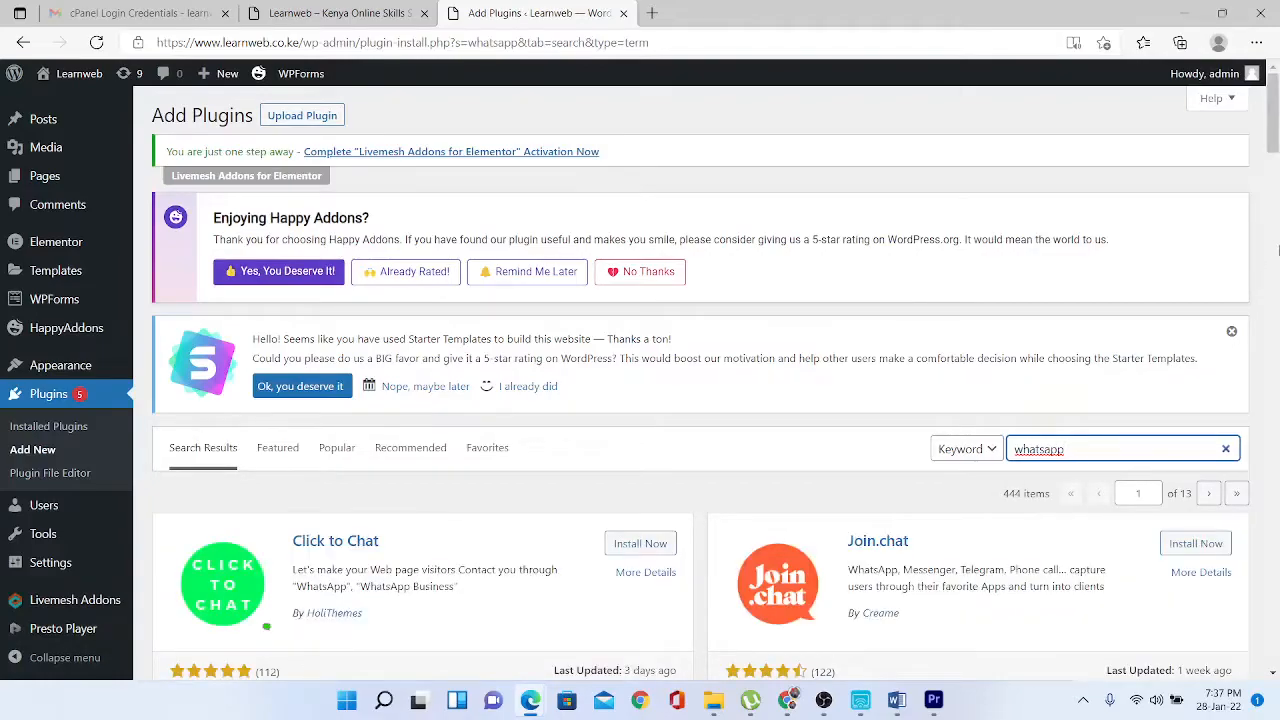
drag(1276, 128, 1276, 171)
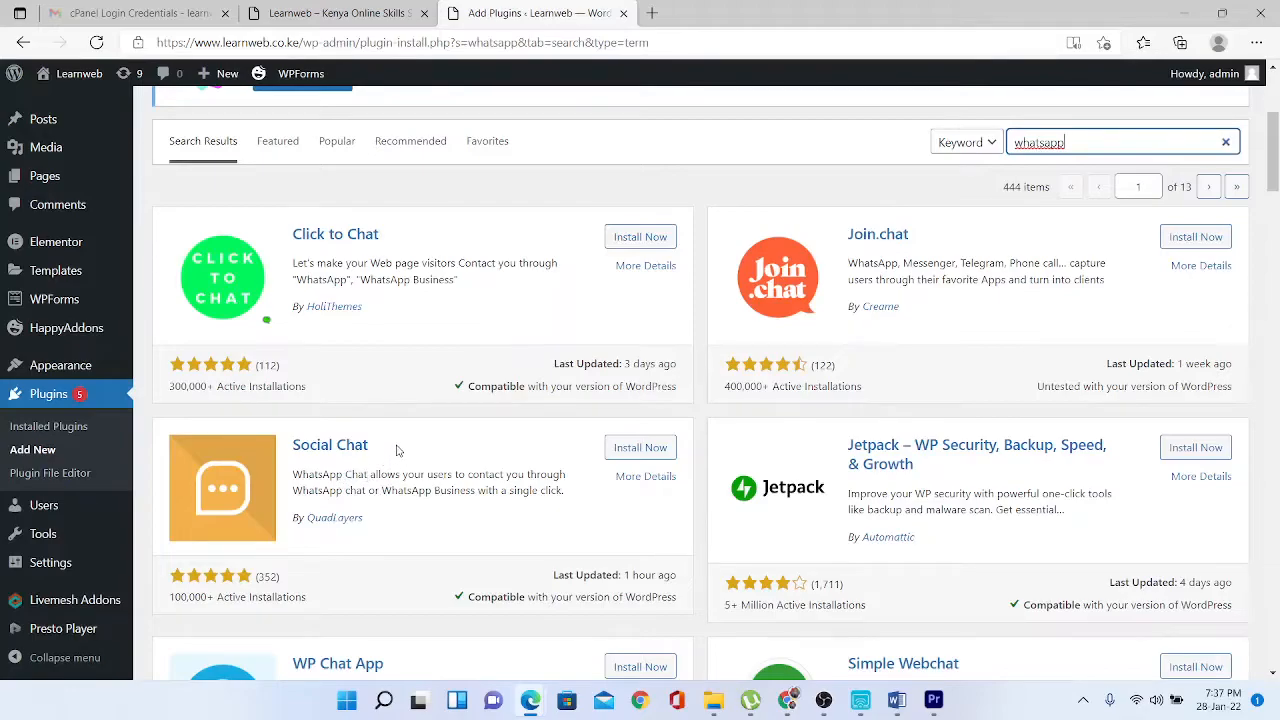
drag(396, 450, 291, 446)
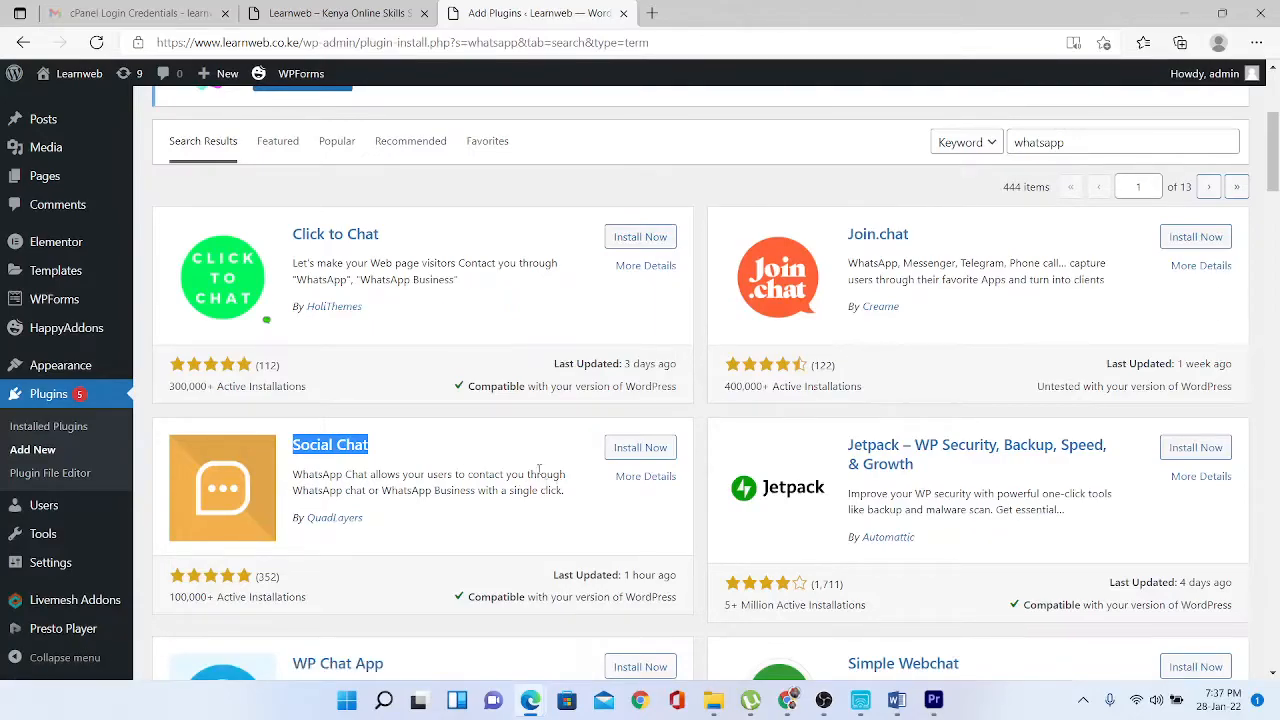
double_click(1088, 143)
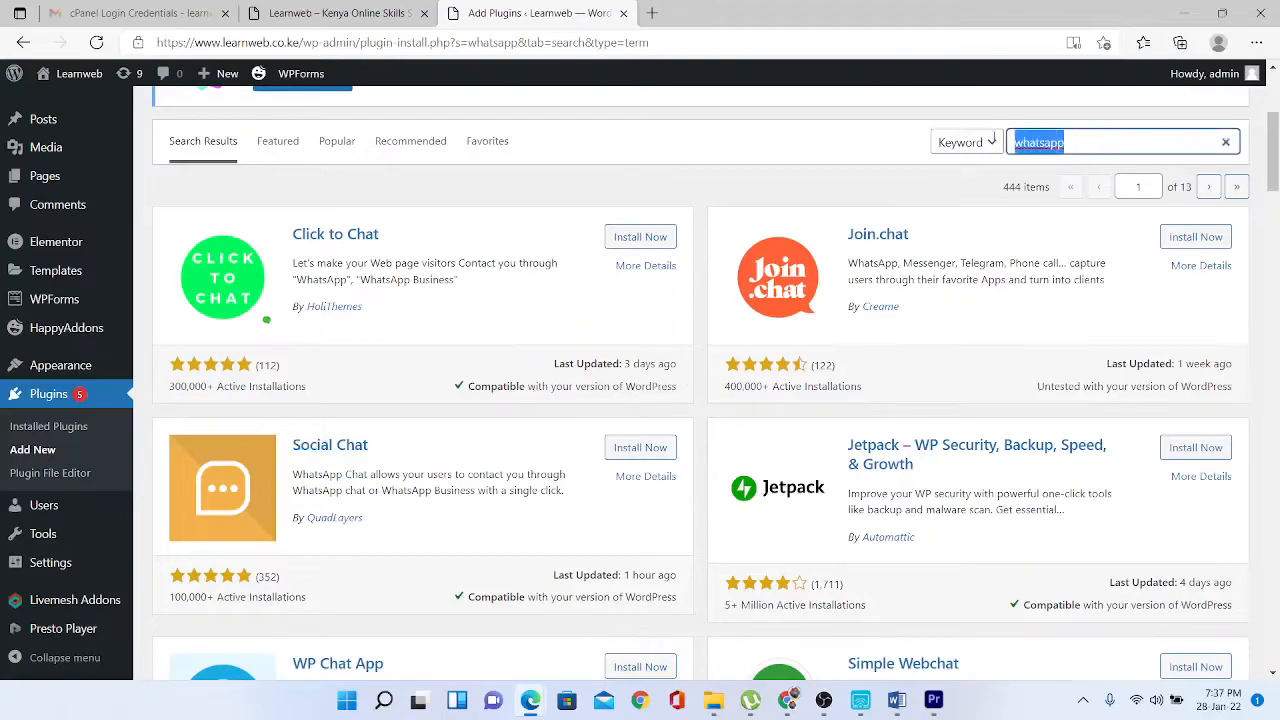
- Search for 'membership pro' and review the Paid Memberships Pro listing
text(mem)
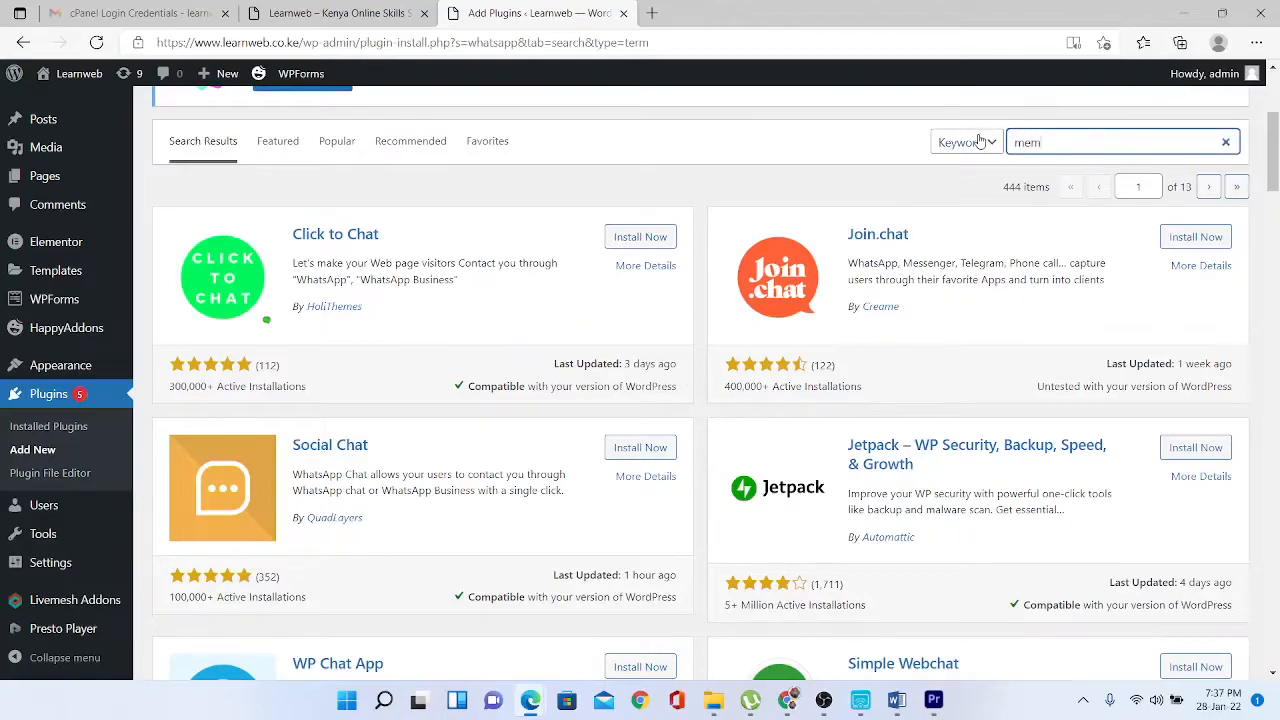
text(bership pro)
key(Return)
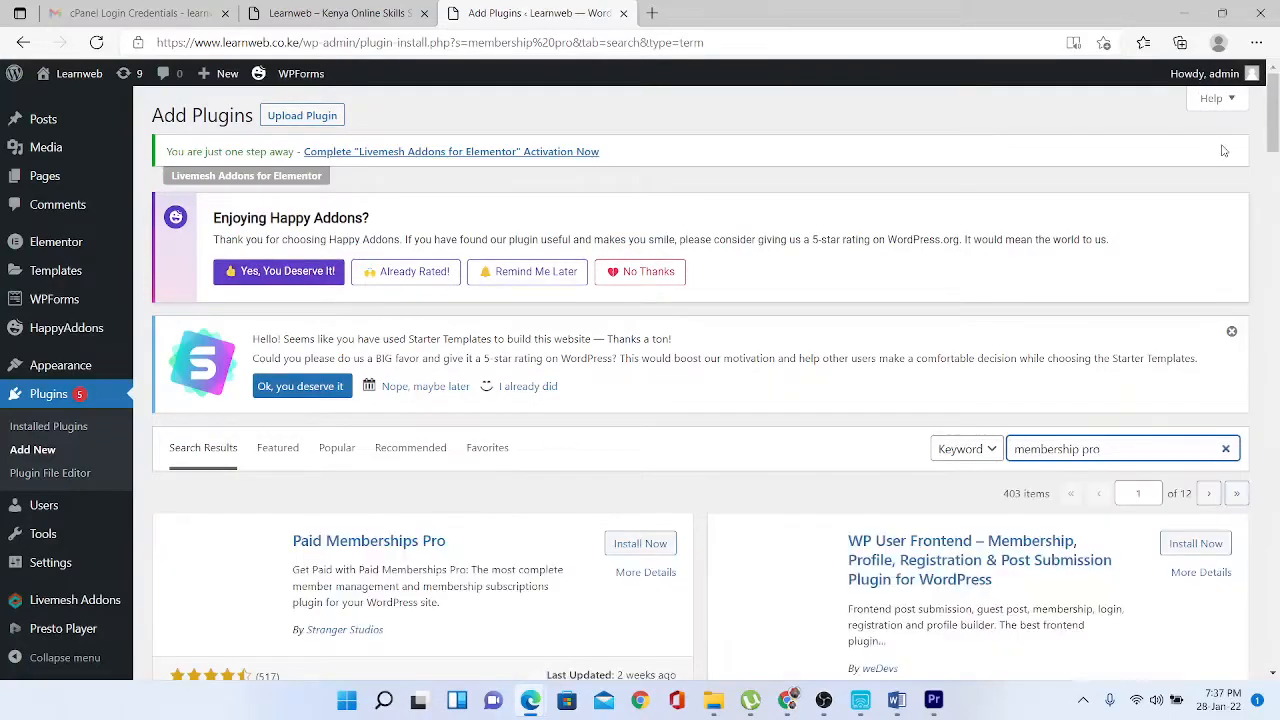
scroll(366, 283, down, 3)
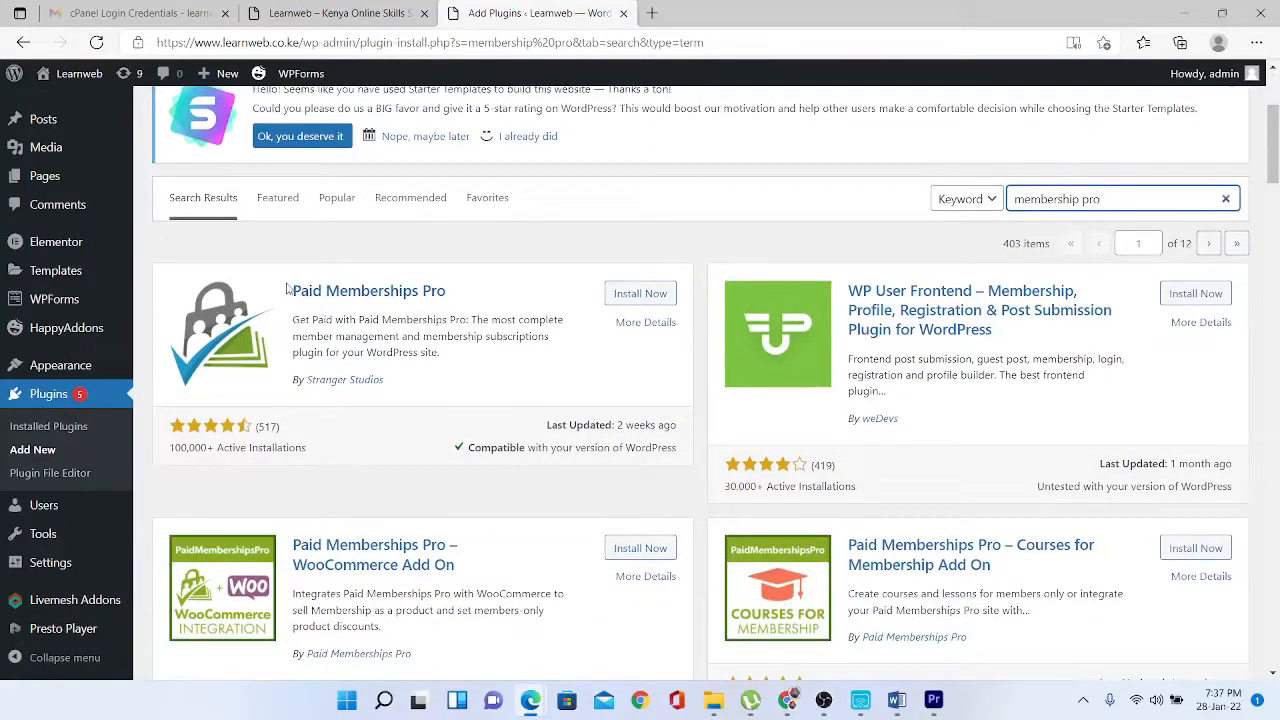
drag(292, 291, 485, 358)
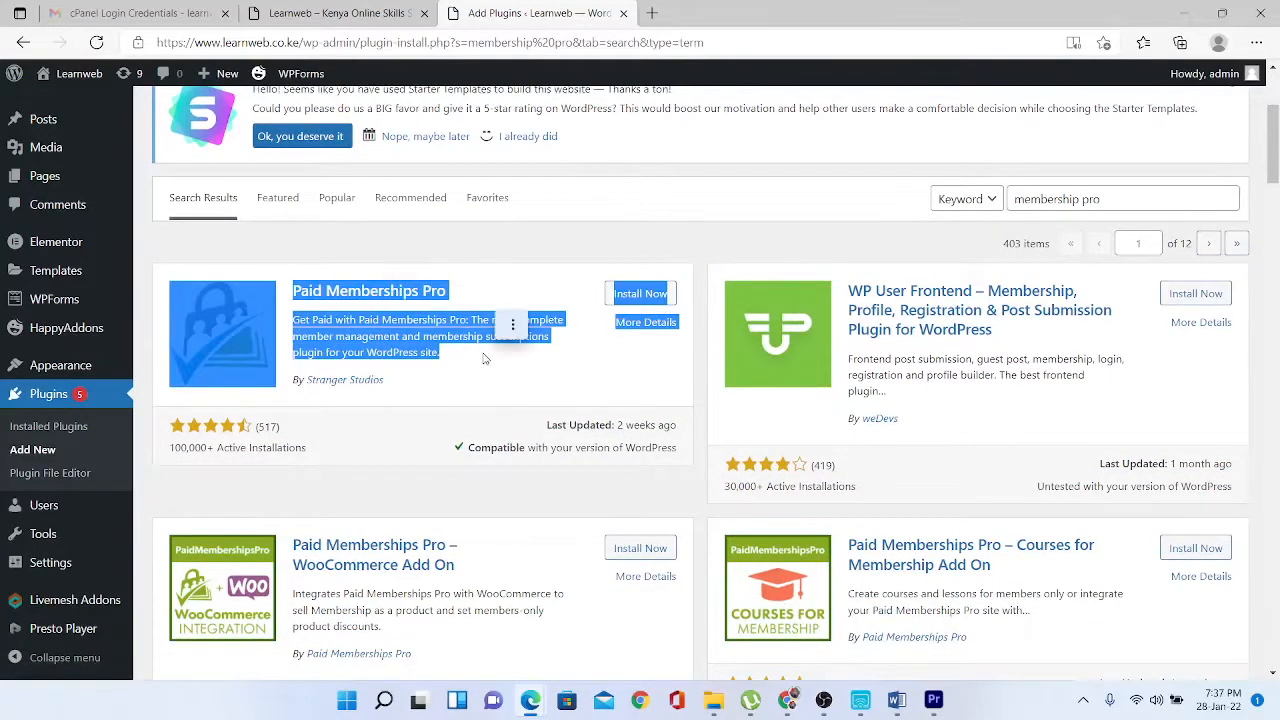
click(516, 382)
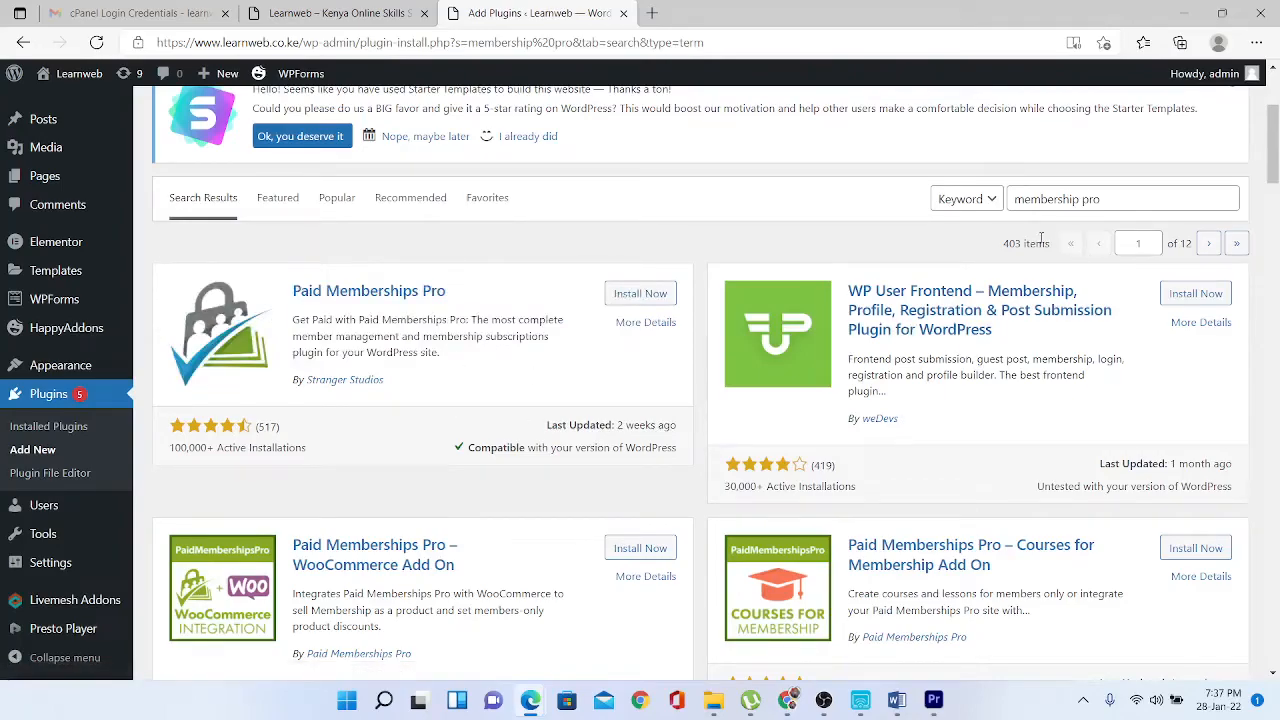
- Replace the search term with 'learnpress'
drag(1119, 199, 938, 210)
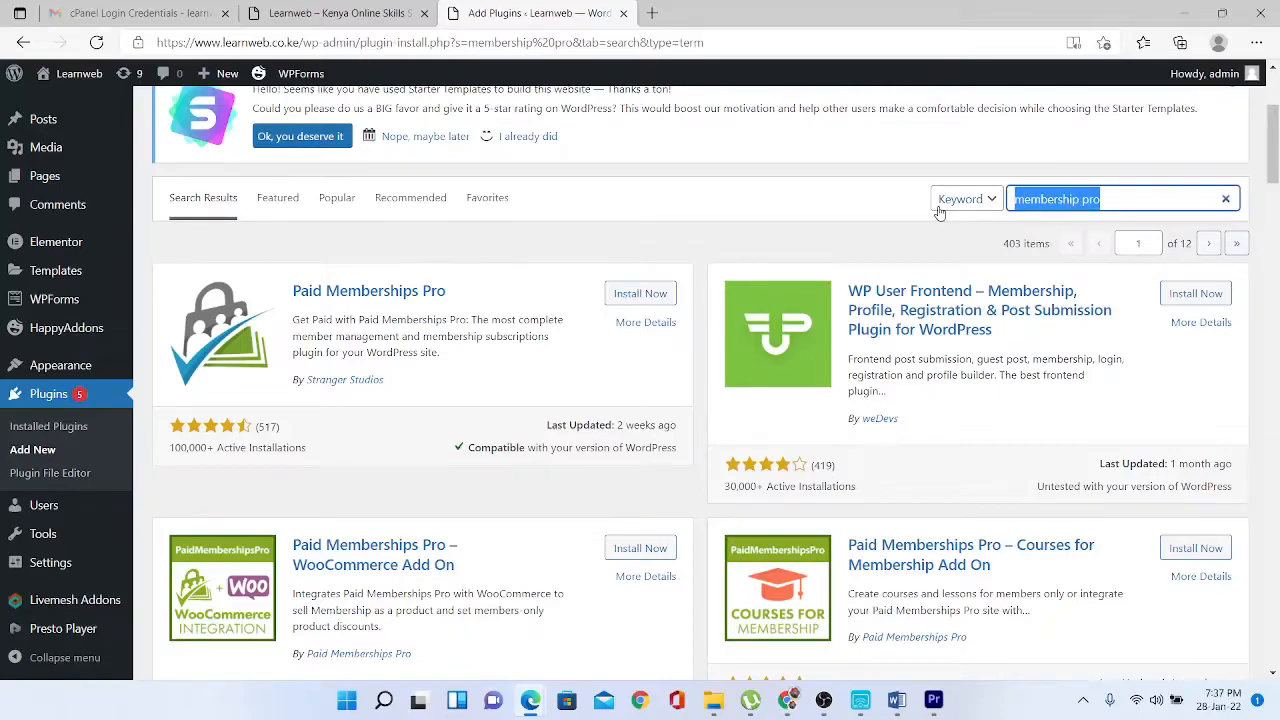
key(BackSpace)
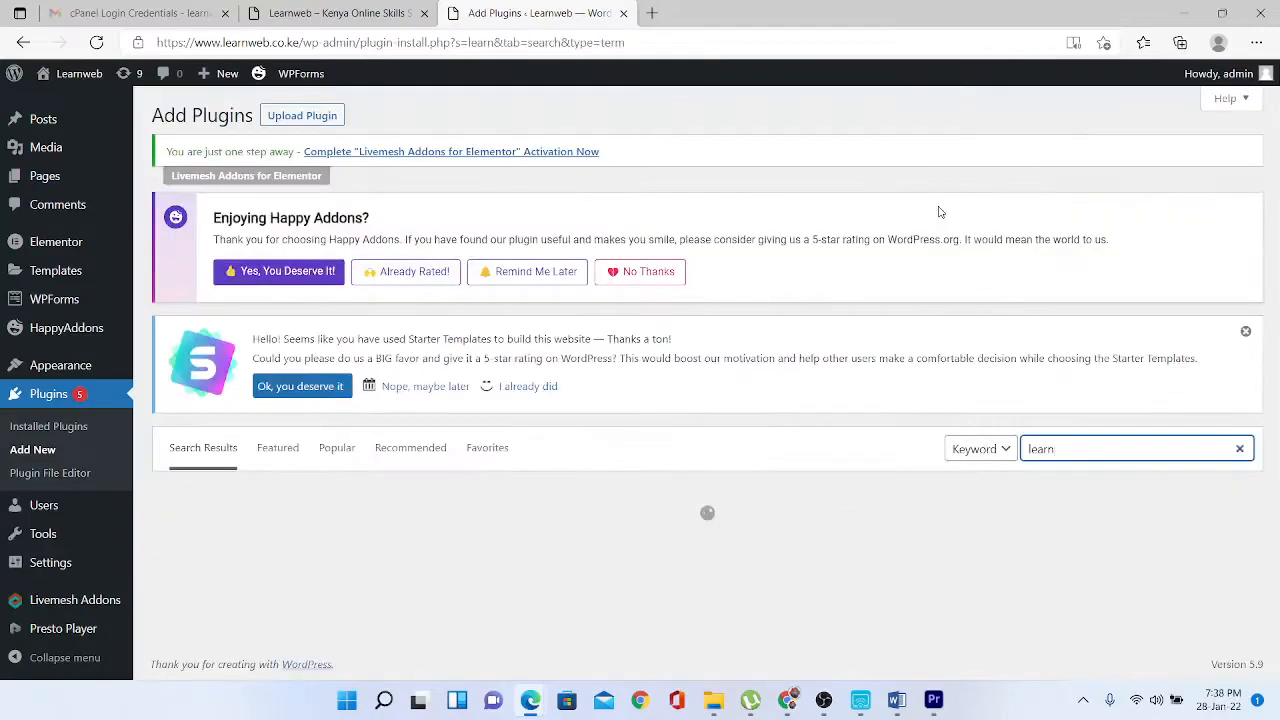
text(learnpress)
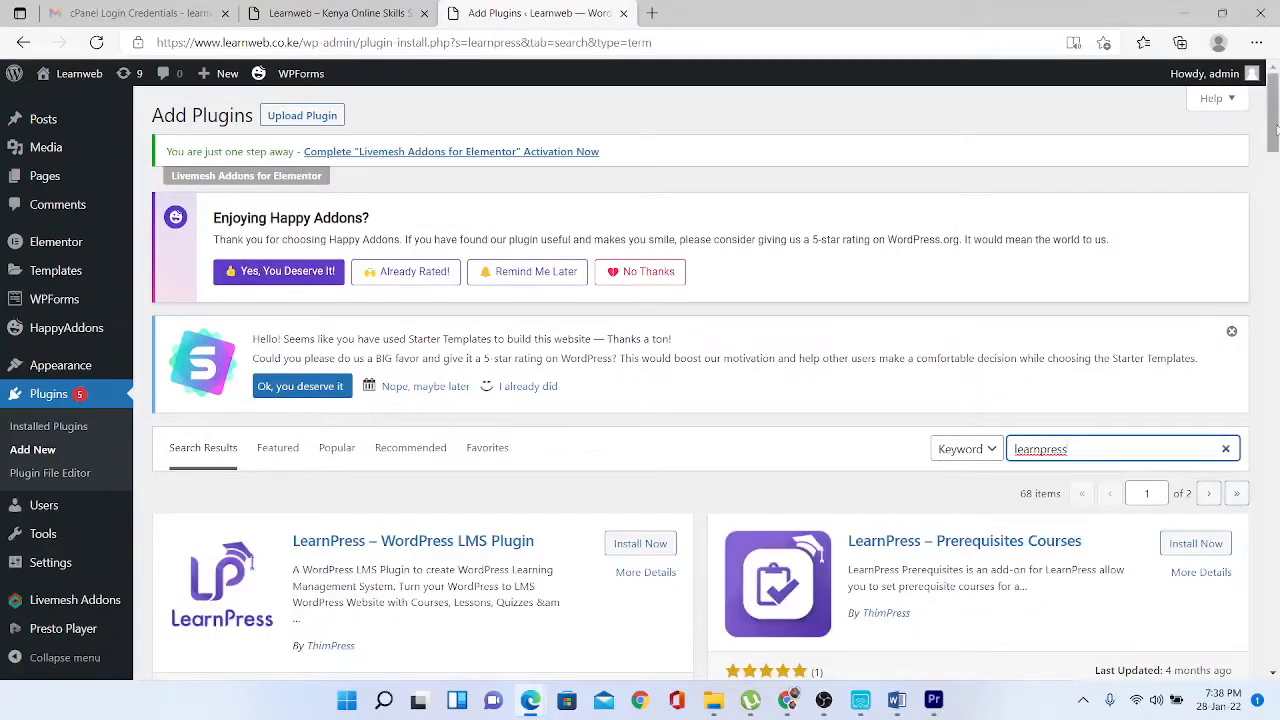
- Scroll through the LearnPress plugin results, then replace the search term with 'slider revolution'
scroll(1276, 158, down, 2)
scroll(1276, 158, down, 1)
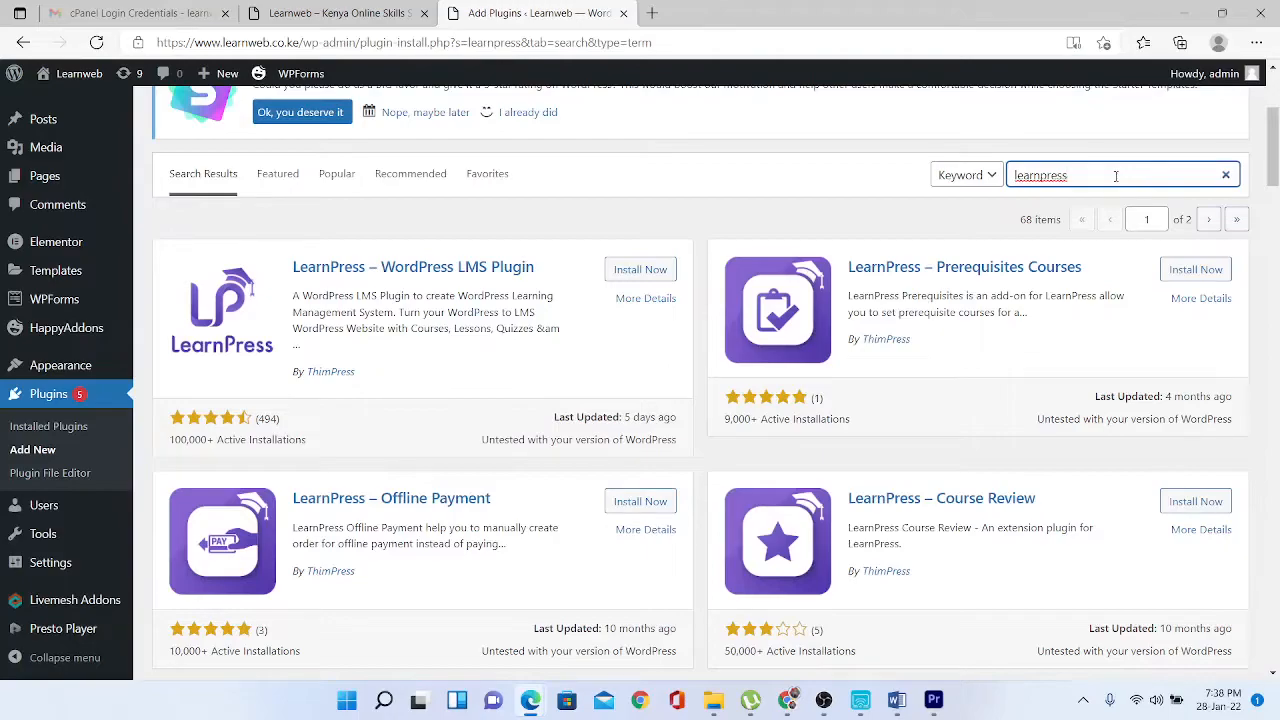
drag(1116, 176, 940, 175)
text(slider revolution)
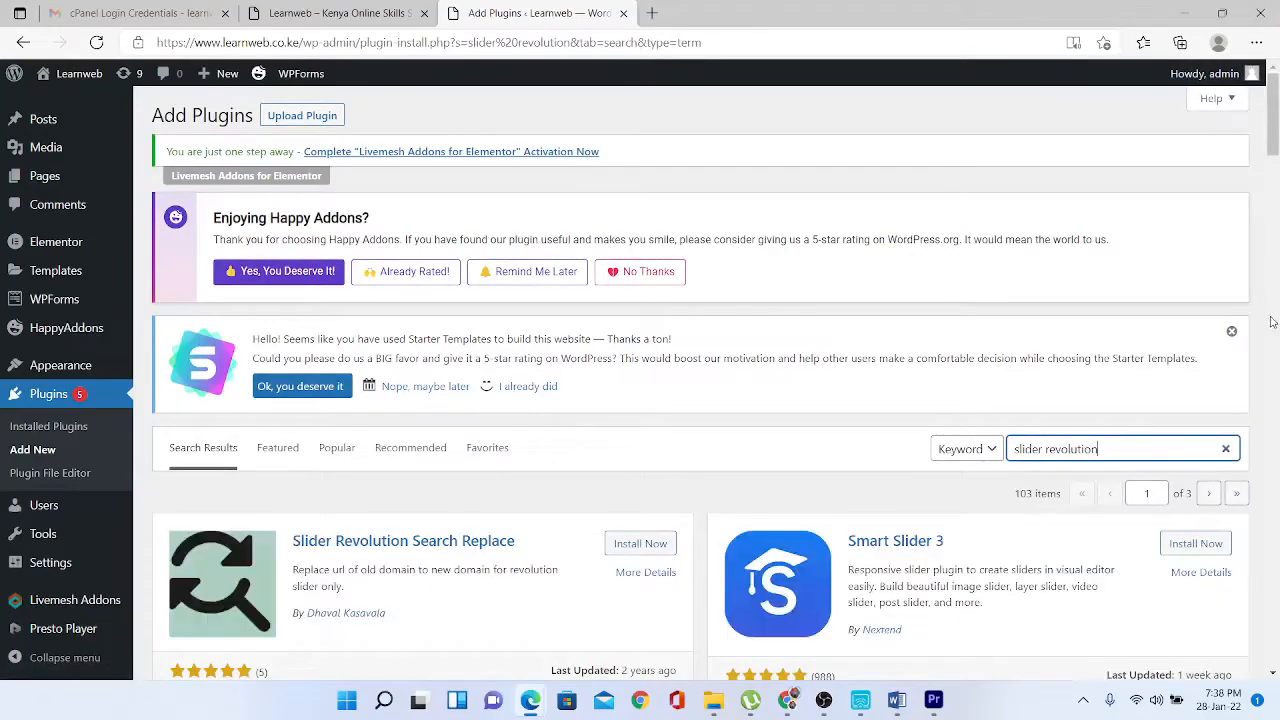
- Scroll down the 'slider revolution' plugin results past Smart Slider 3 to WP-Sweep and Media Cleaner
scroll(1273, 140, down, 1)
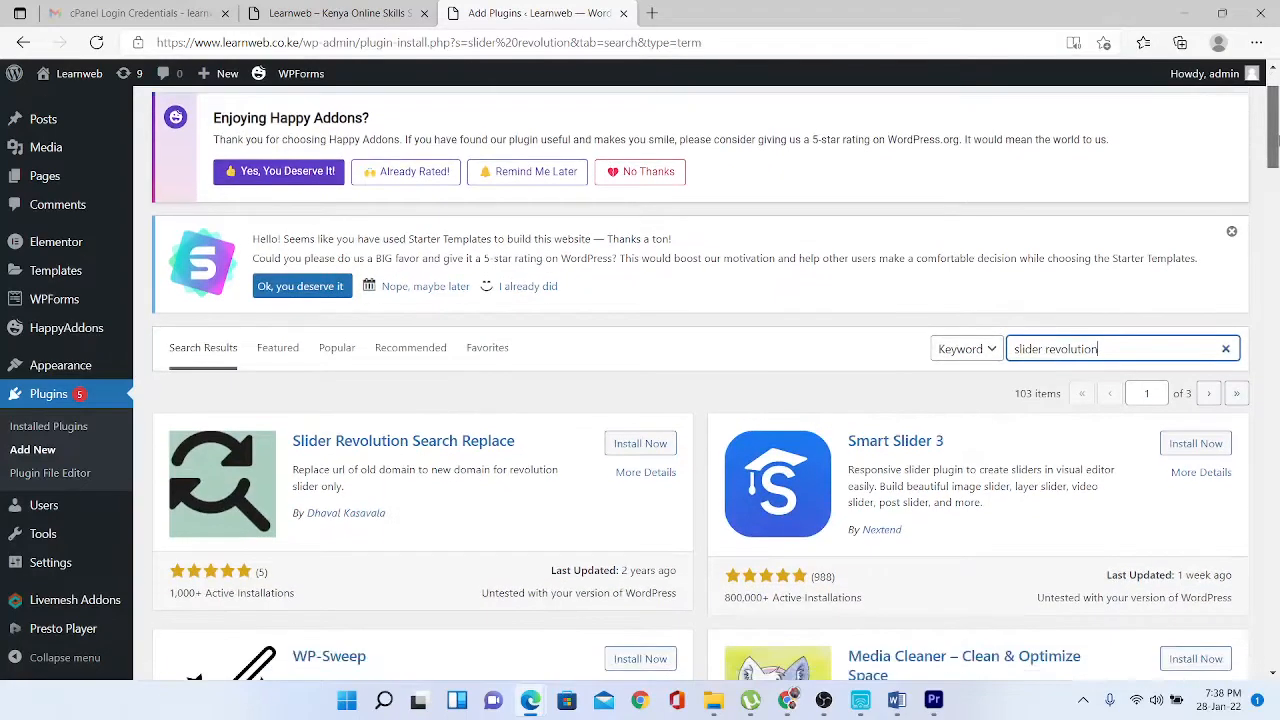
mouse_move(1278, 140)
mouse_down()
mouse_move(1276, 326)
mouse_move(1276, 150)
mouse_up()
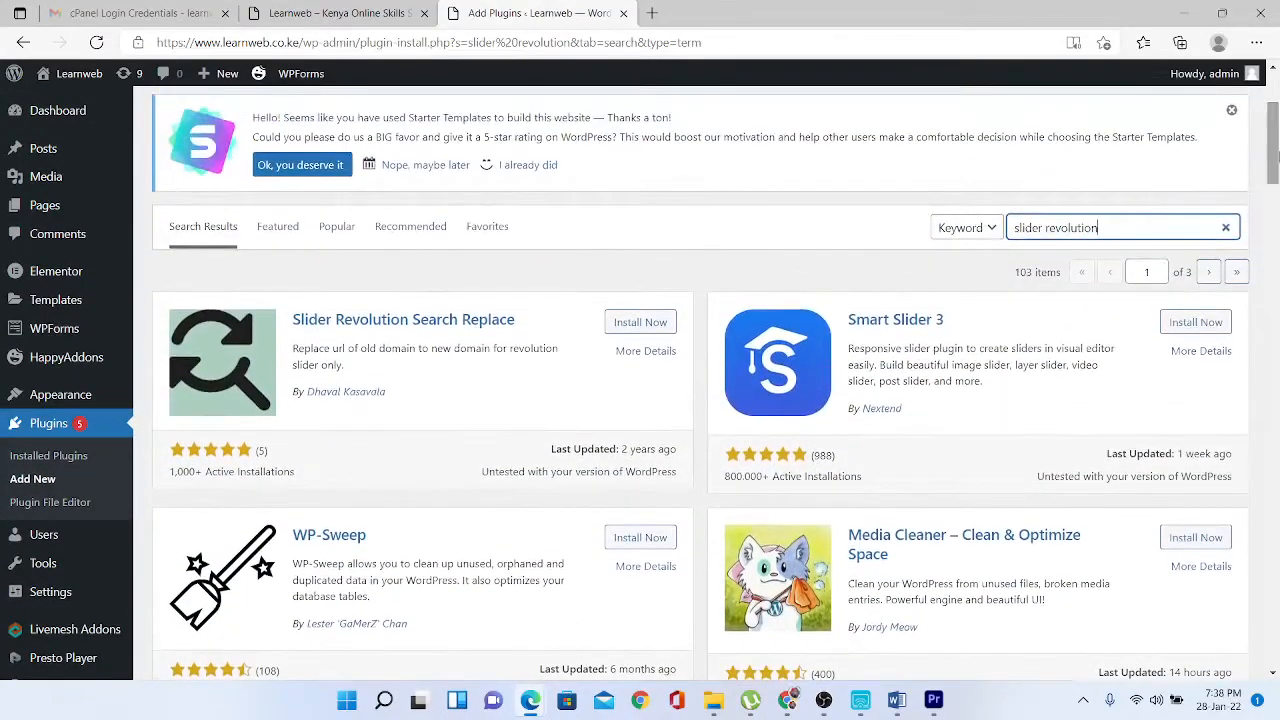
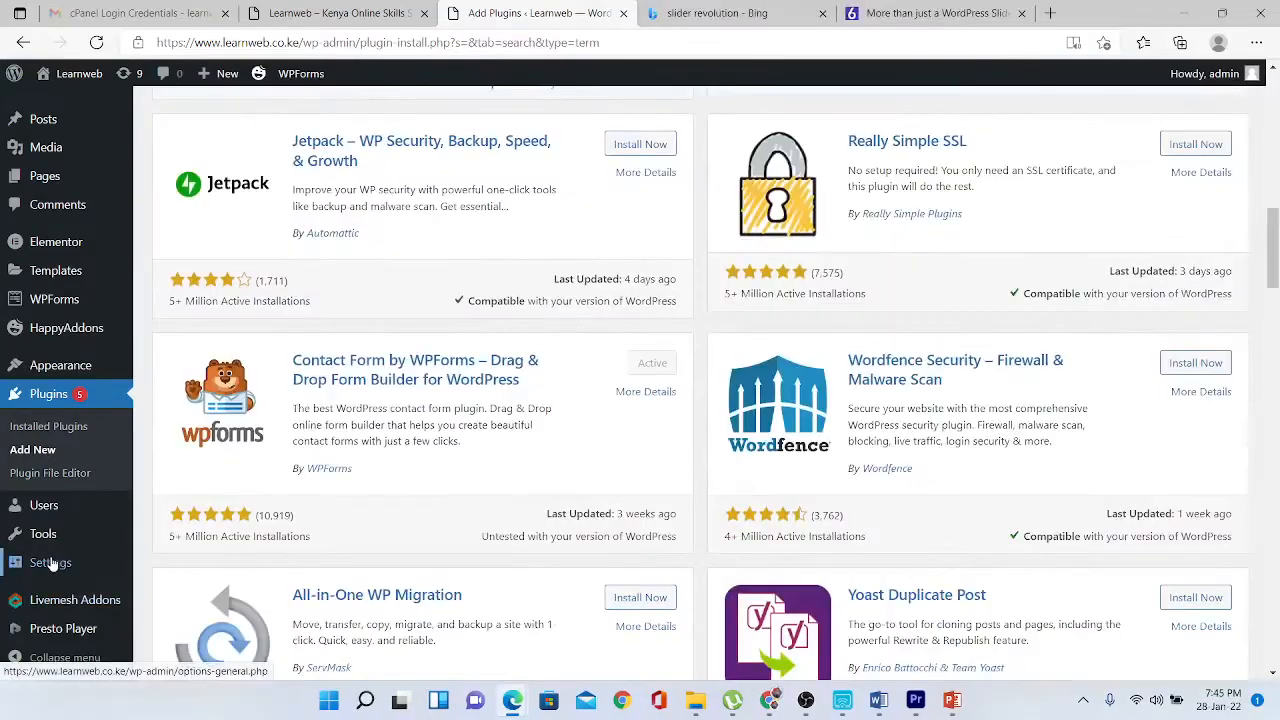
- Open the Permalinks page from the Settings menu in the admin sidebar
mouse_move(50, 563)
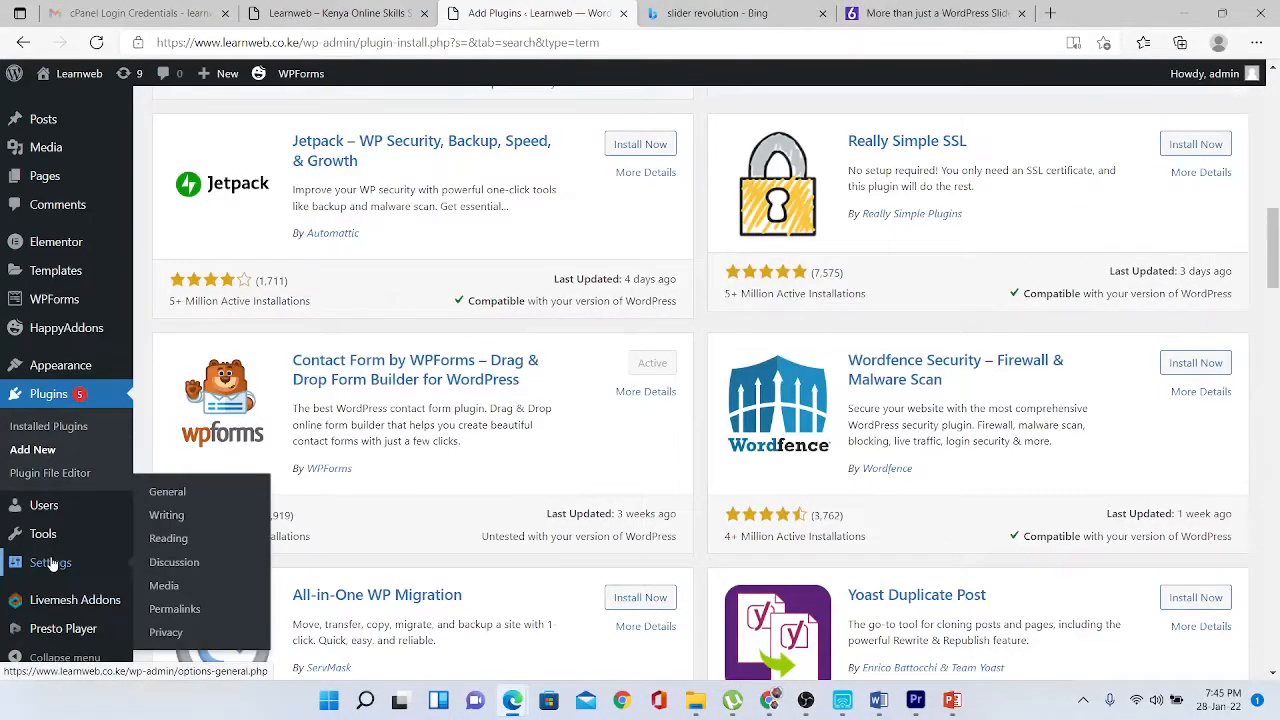
click(175, 610)
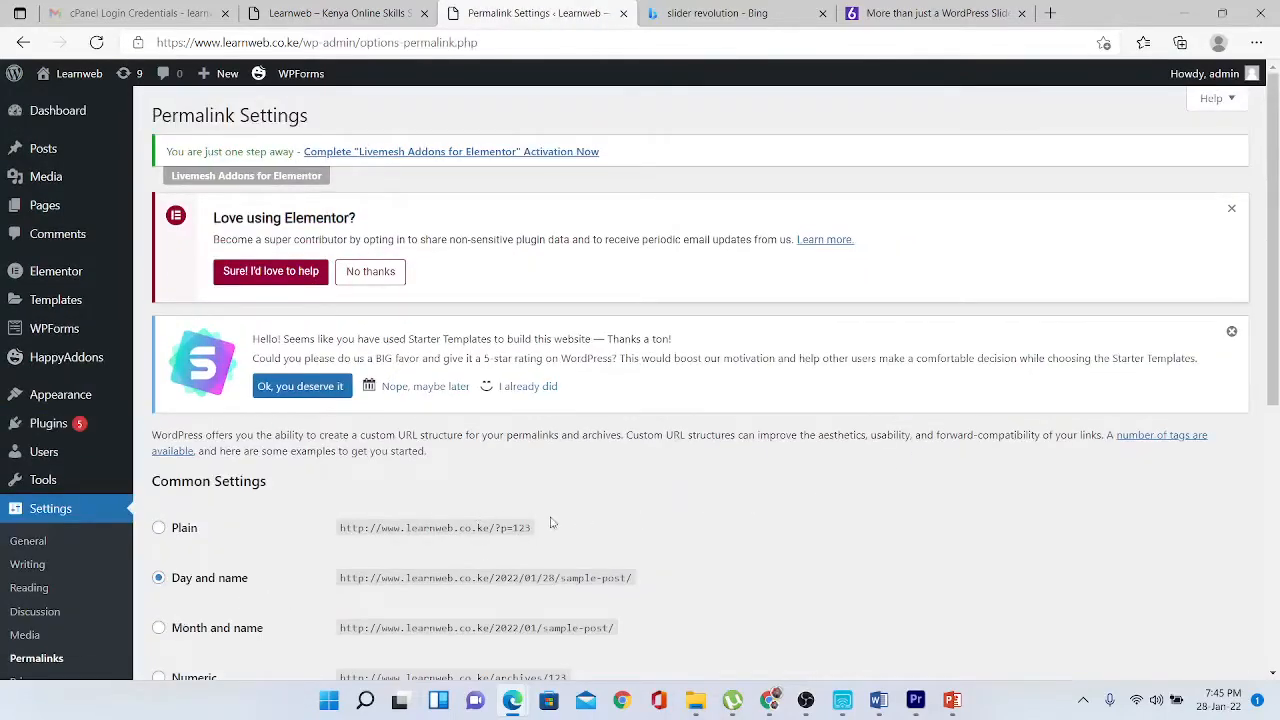
- Switch the permalink structure to Post name and save the change
drag(1277, 315, 1277, 446)
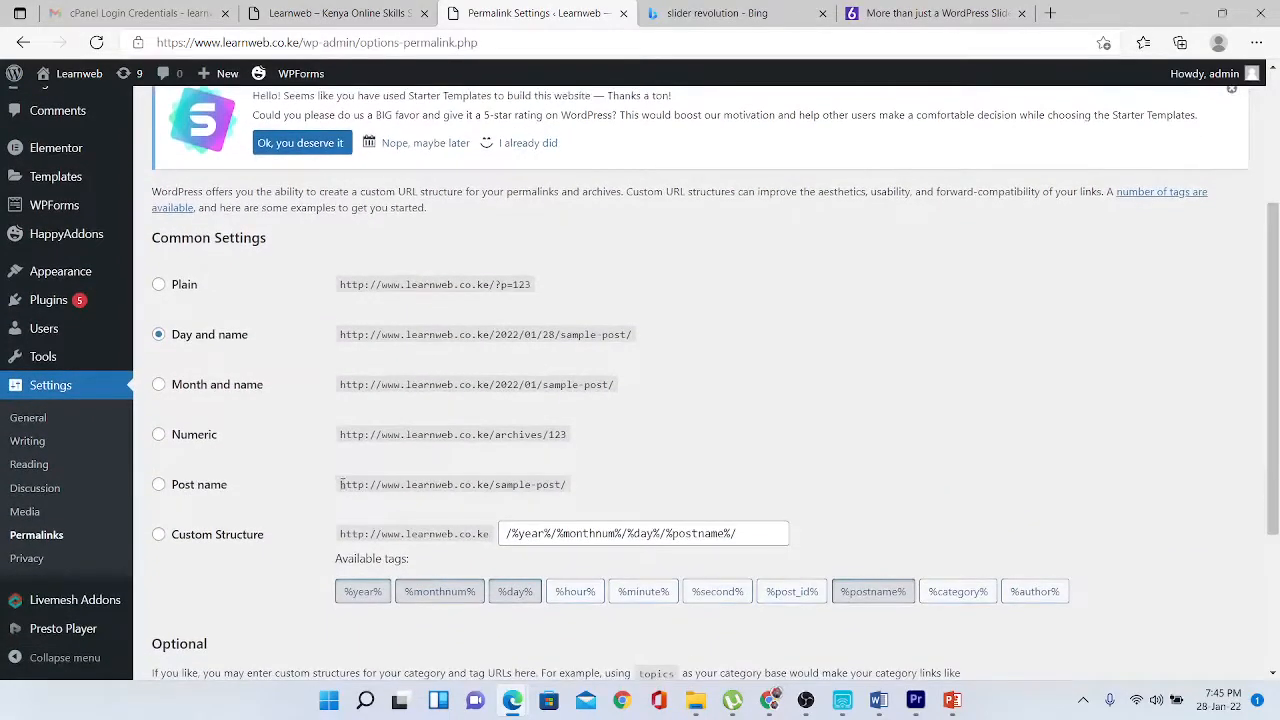
click(159, 485)
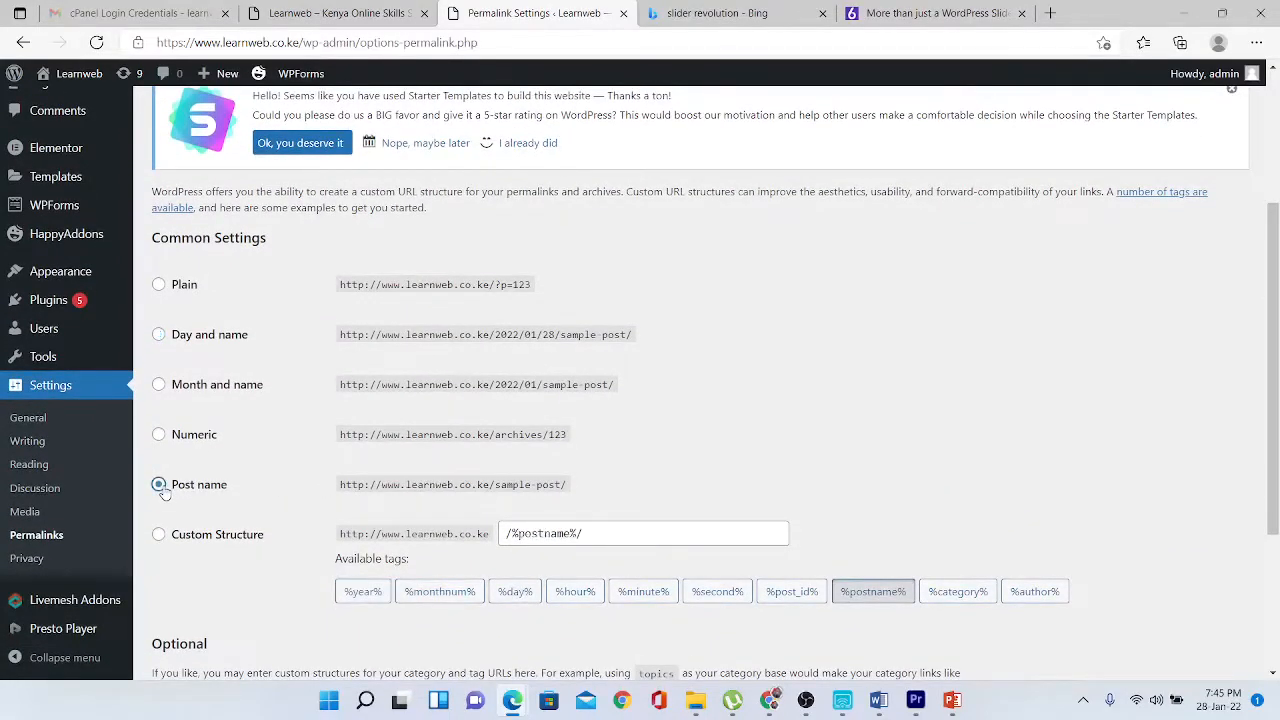
drag(1277, 370, 1277, 502)
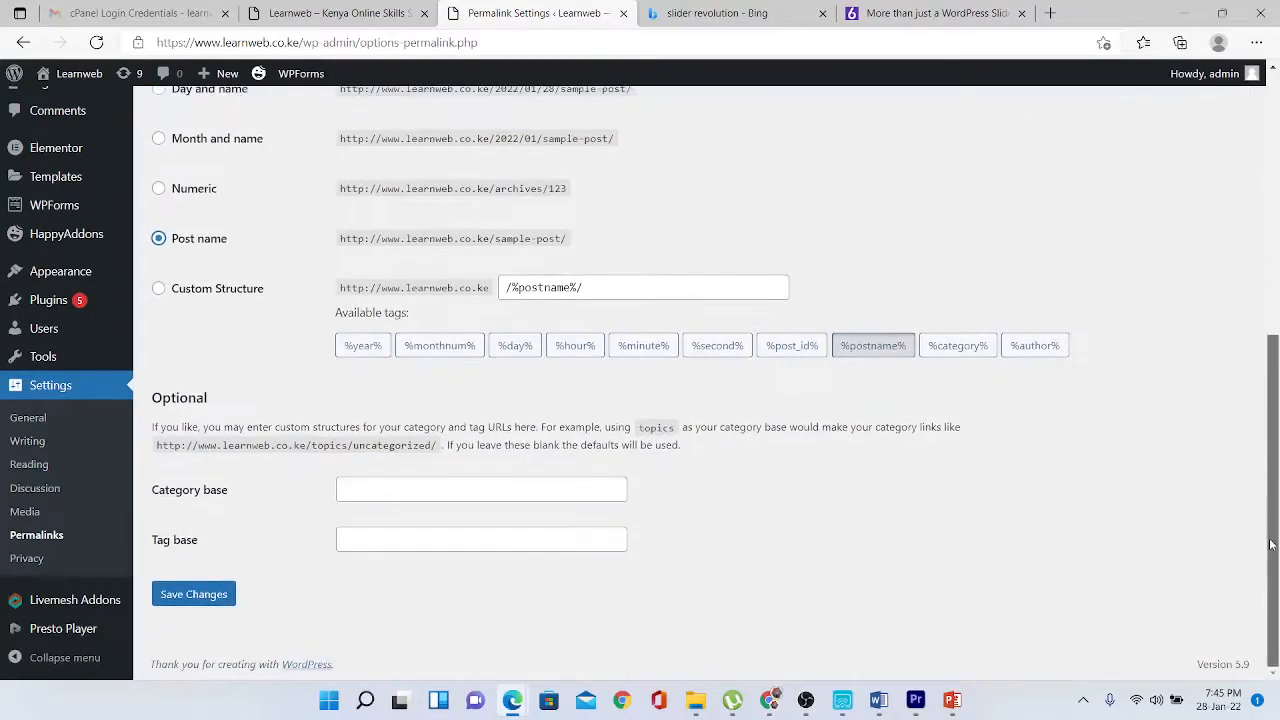
click(217, 593)
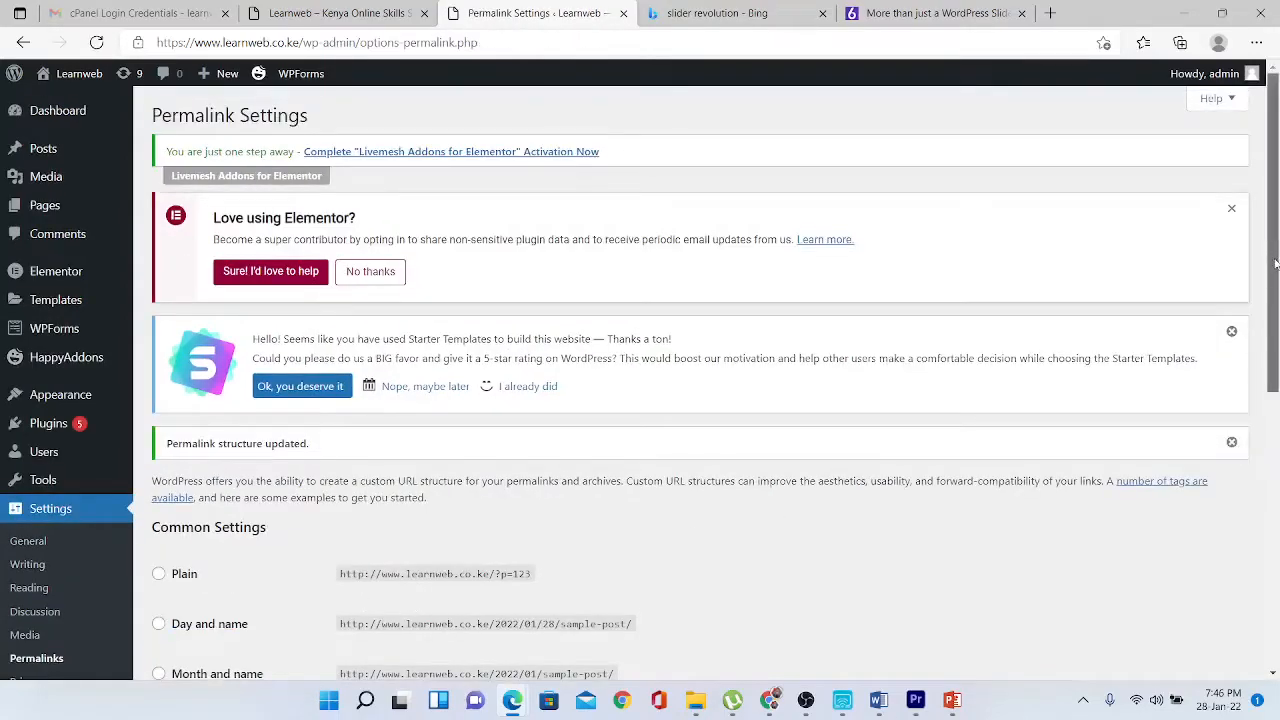
mouse_move(55, 428)
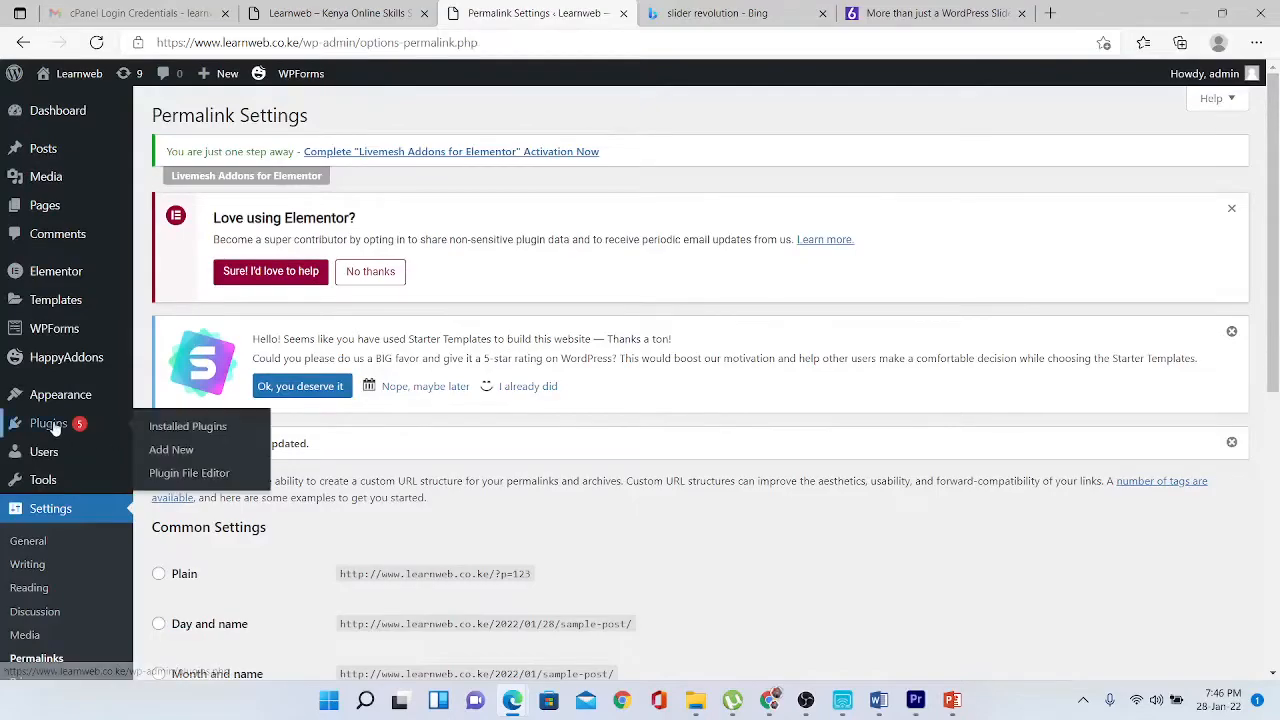
click(167, 452)
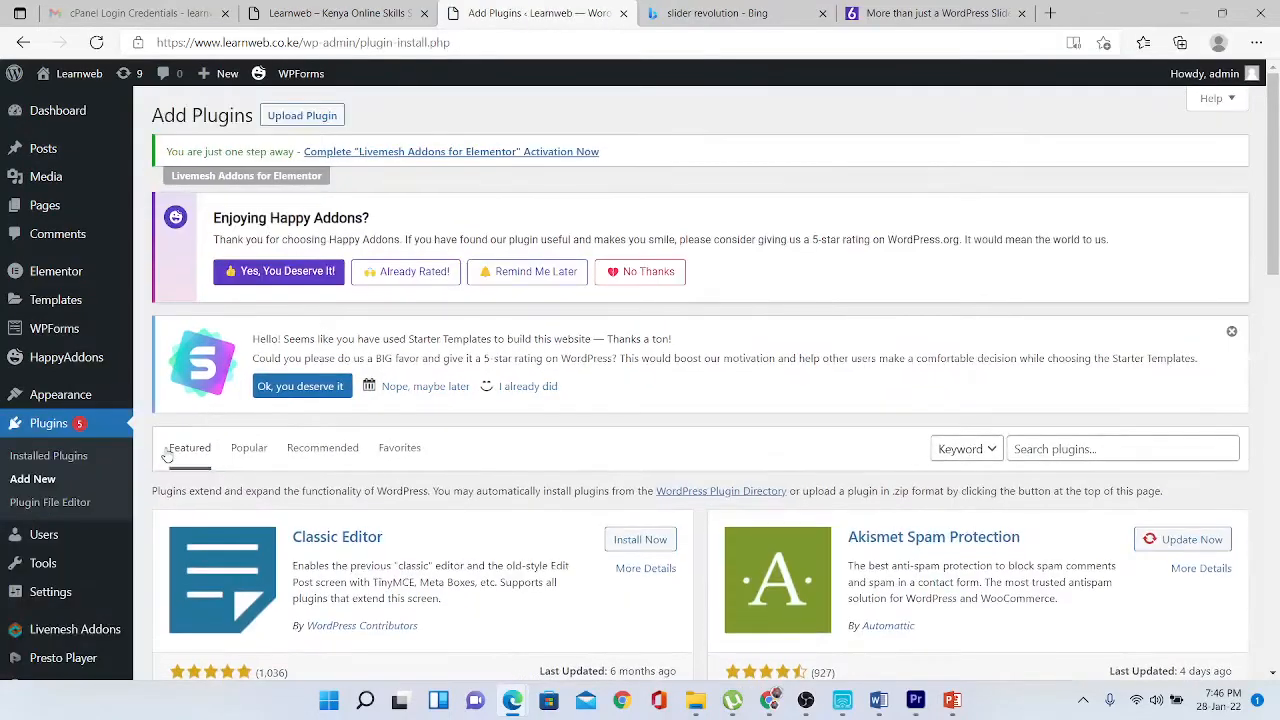
- Search the plugin directory for 'yoast' and look over the Yoast SEO result
click(1181, 450)
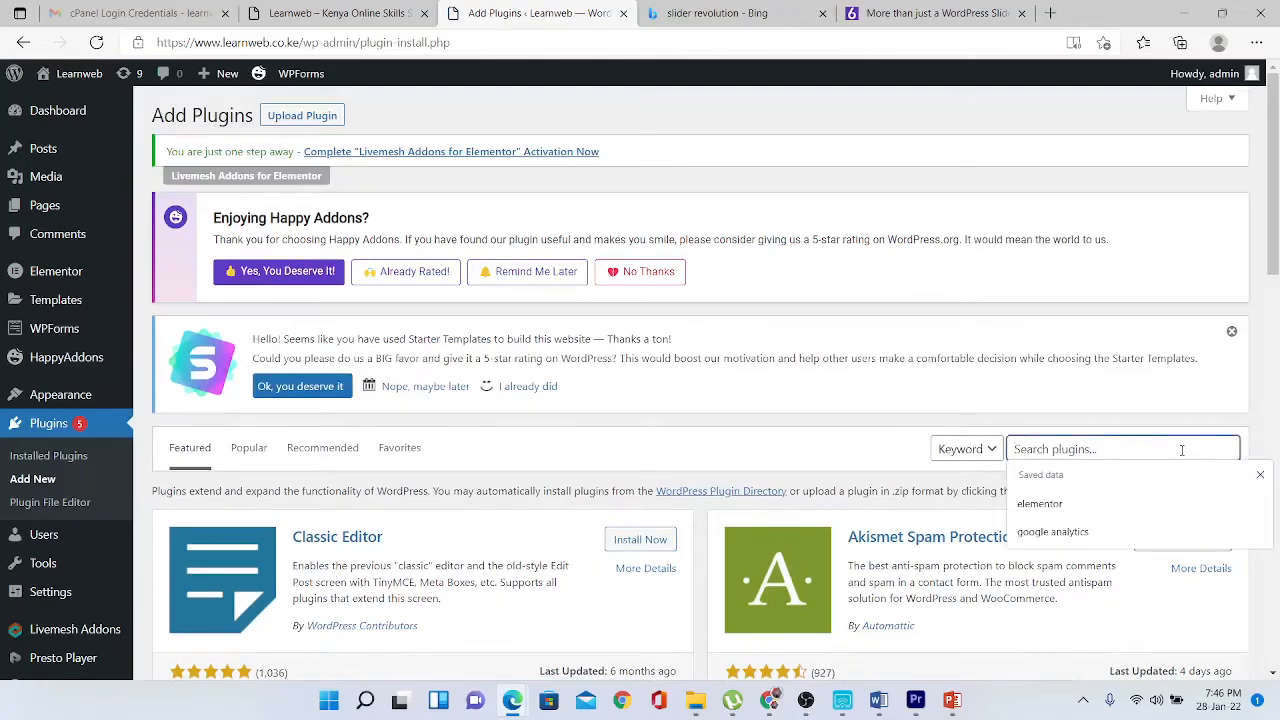
text(yoast)
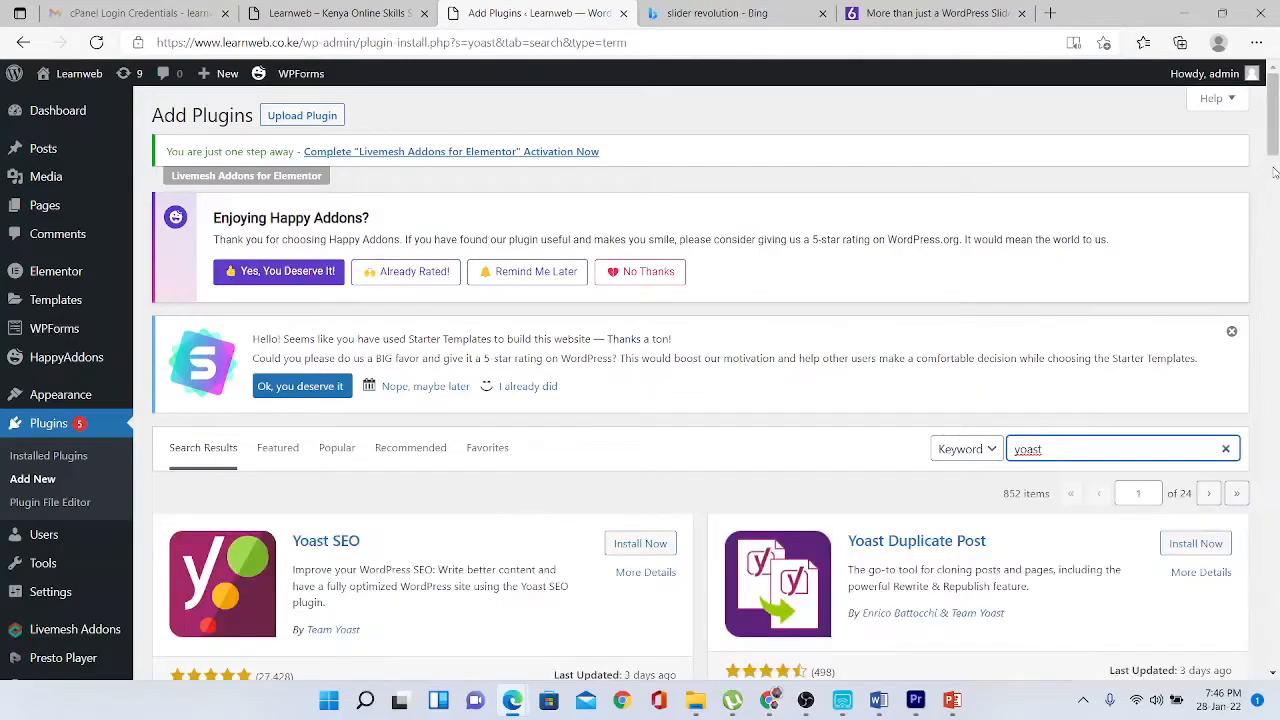
scroll(1274, 172, down, 5)
scroll(1274, 172, up, 4)
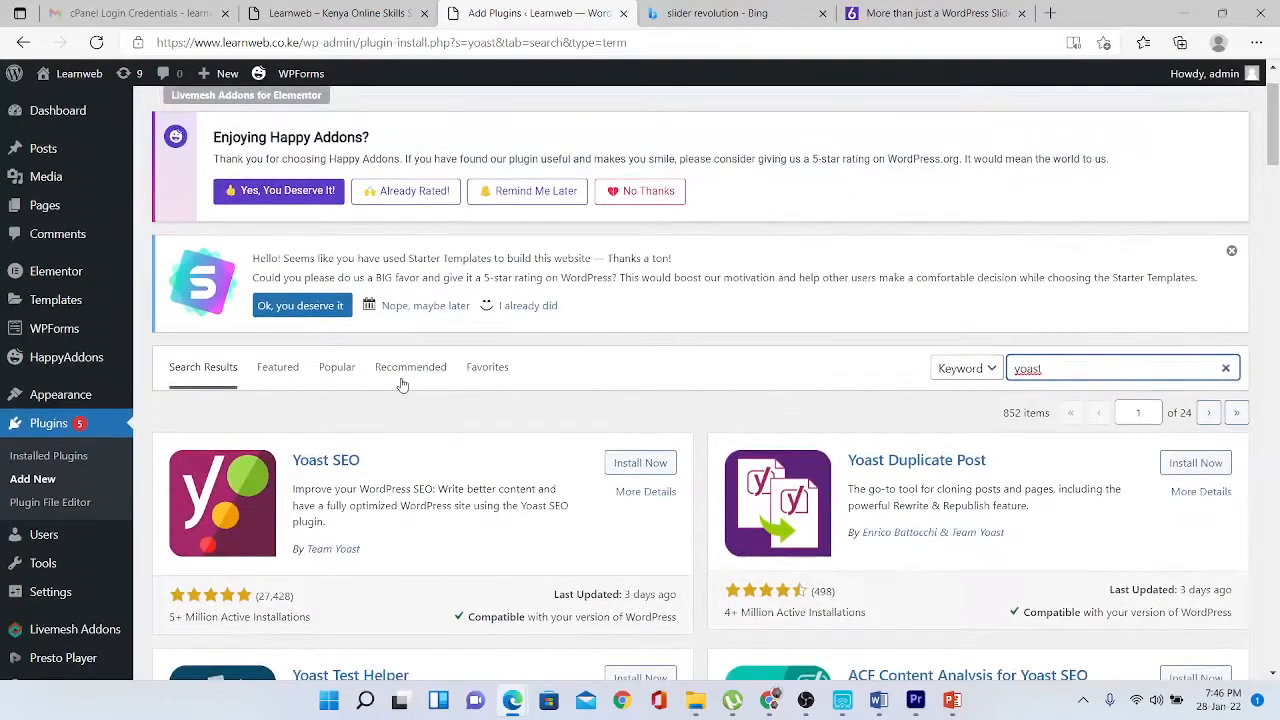
drag(292, 452, 418, 532)
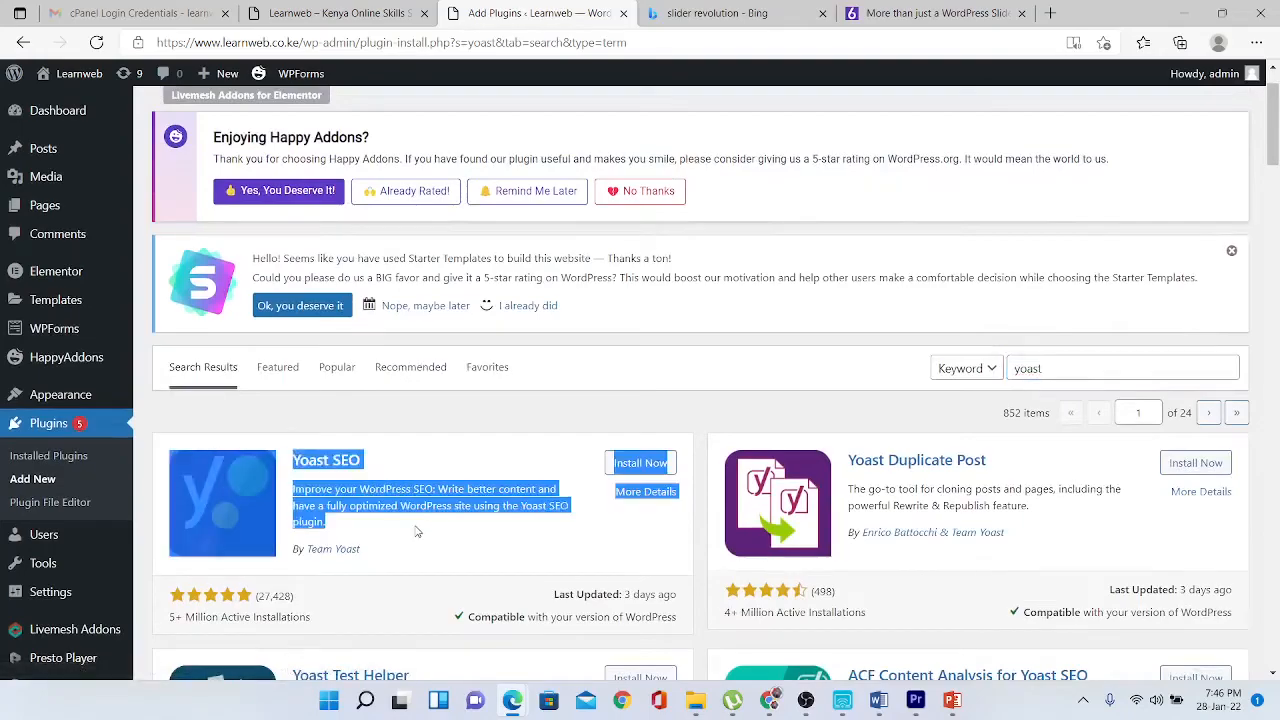
click(500, 563)
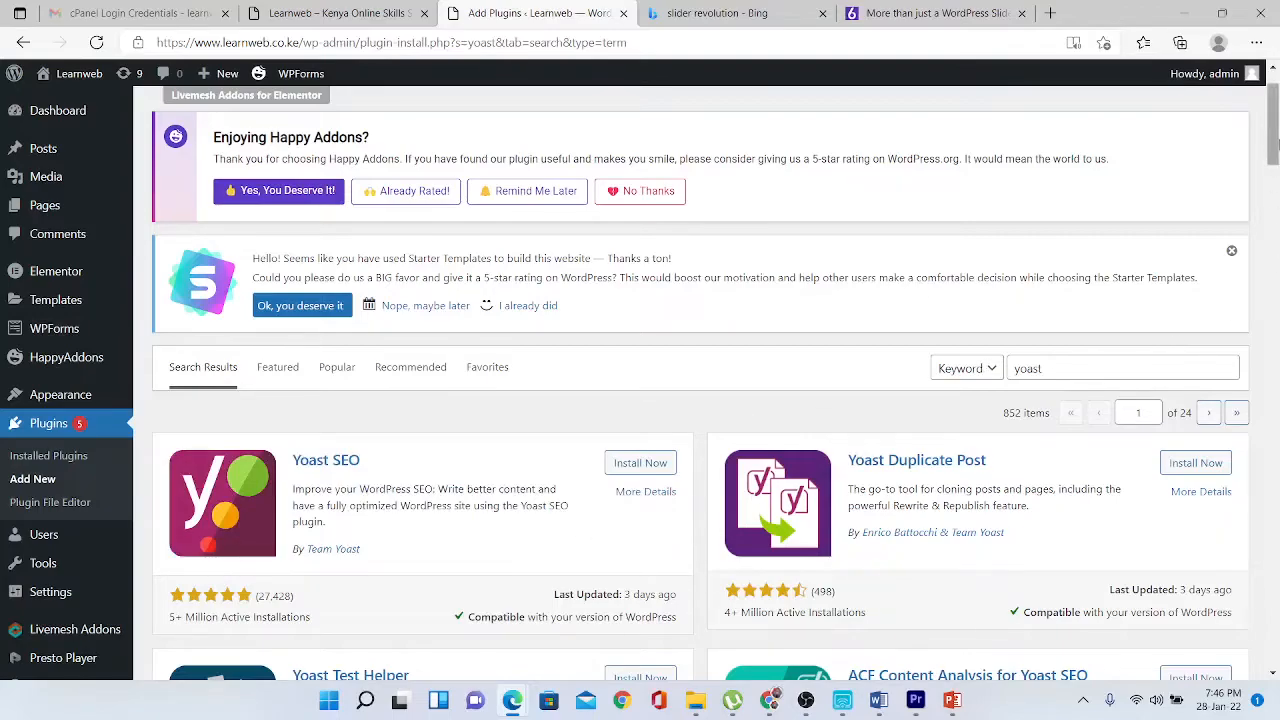
scroll(1273, 228, up, 1)
mouse_move(40, 150)
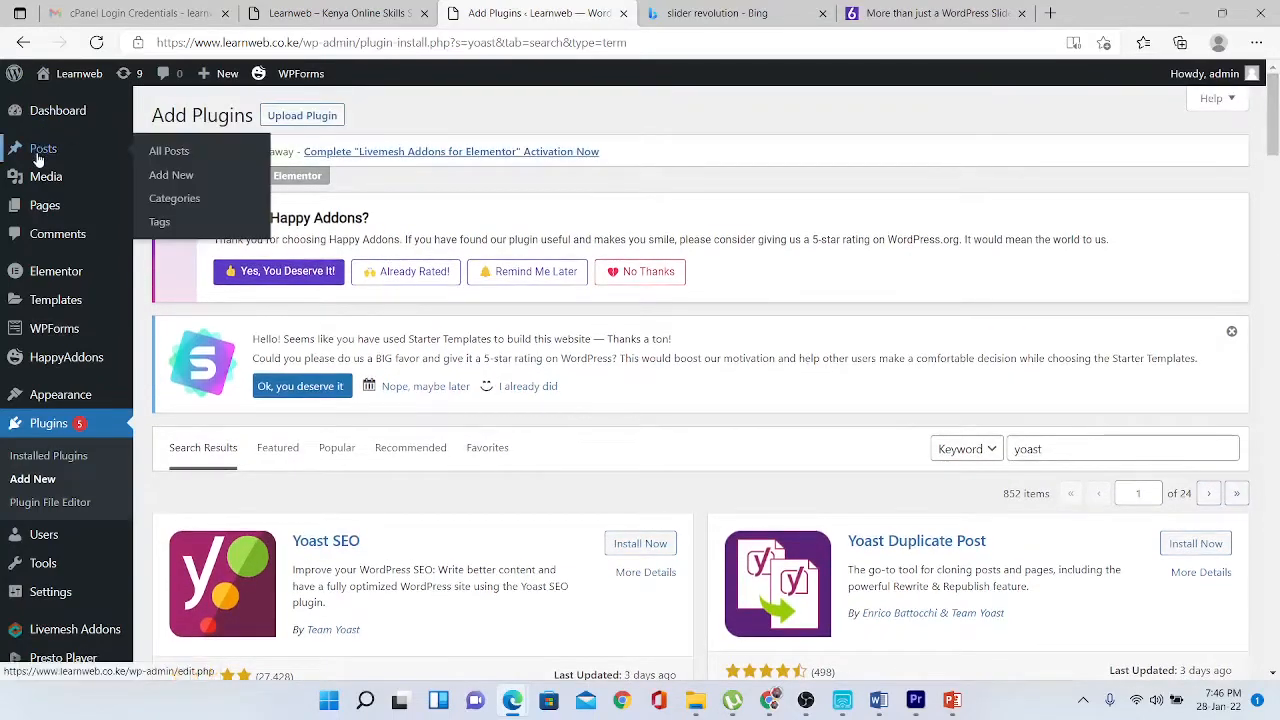
click(172, 152)
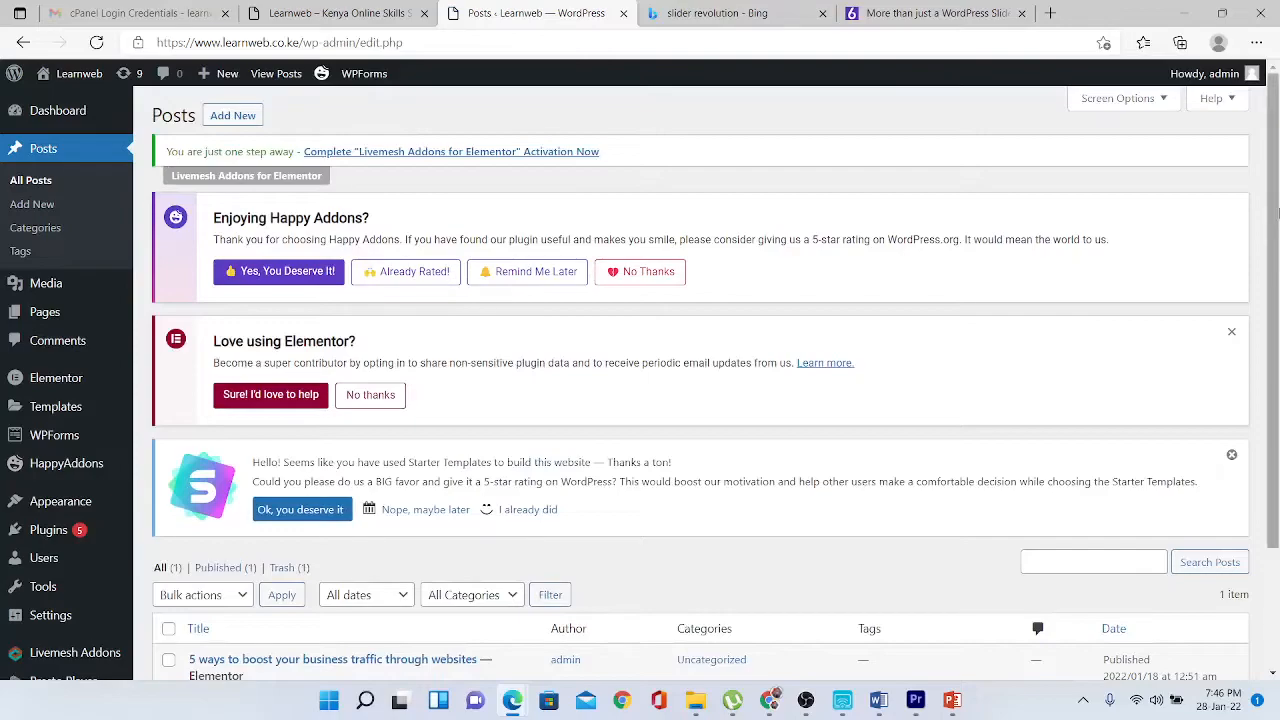
- Start a new post titled 'Go digital or Go Dark' and switch it to Elementor
mouse_move(1277, 212)
mouse_down()
mouse_move(1277, 338)
mouse_move(1276, 210)
mouse_up()
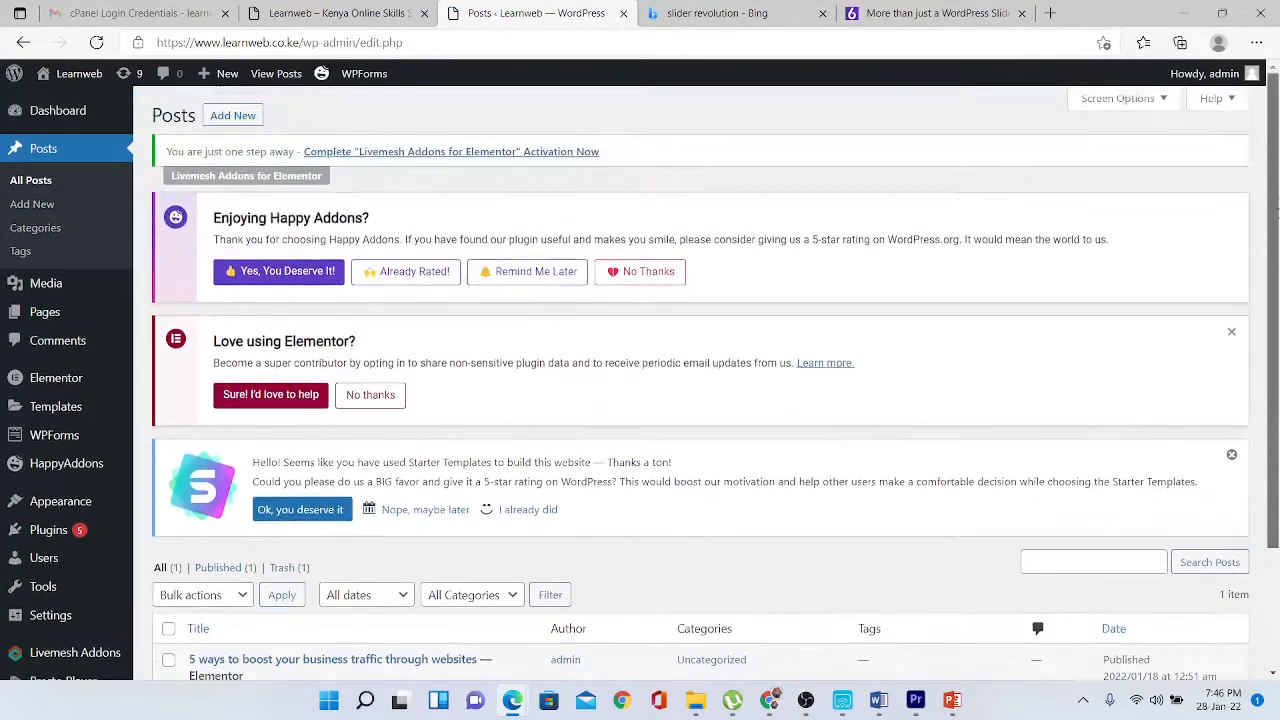
click(234, 116)
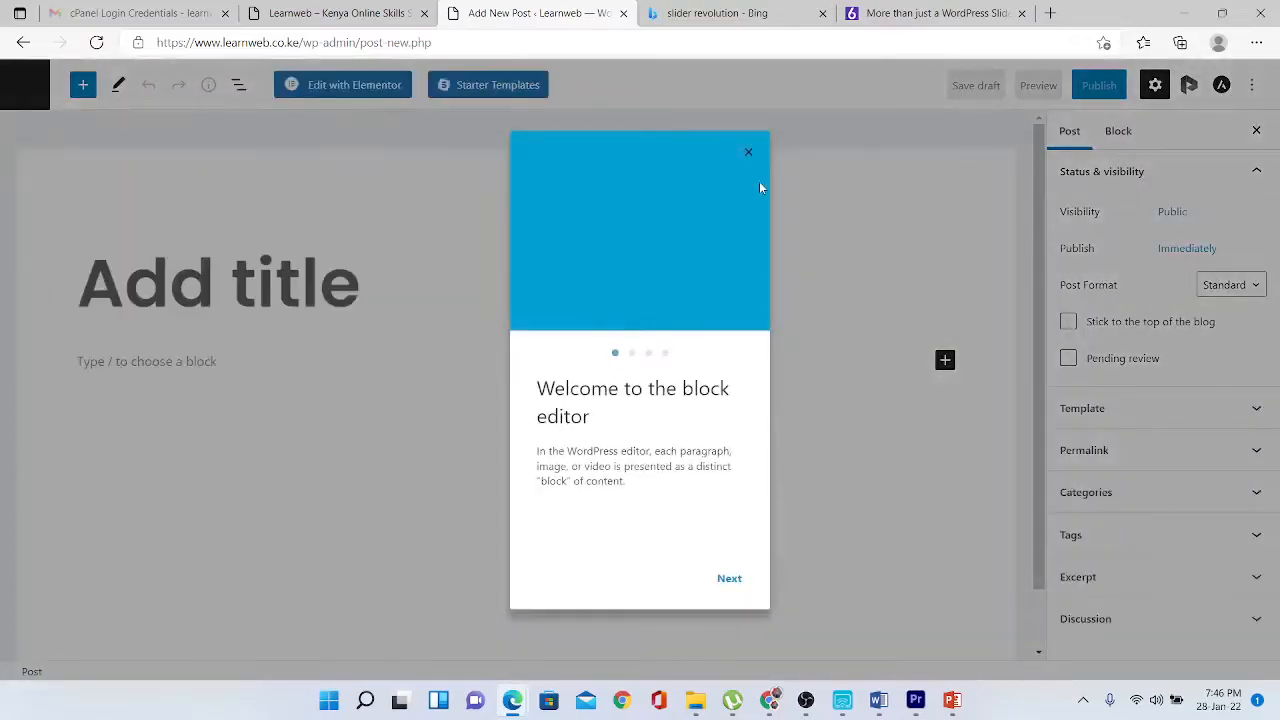
click(748, 153)
click(233, 270)
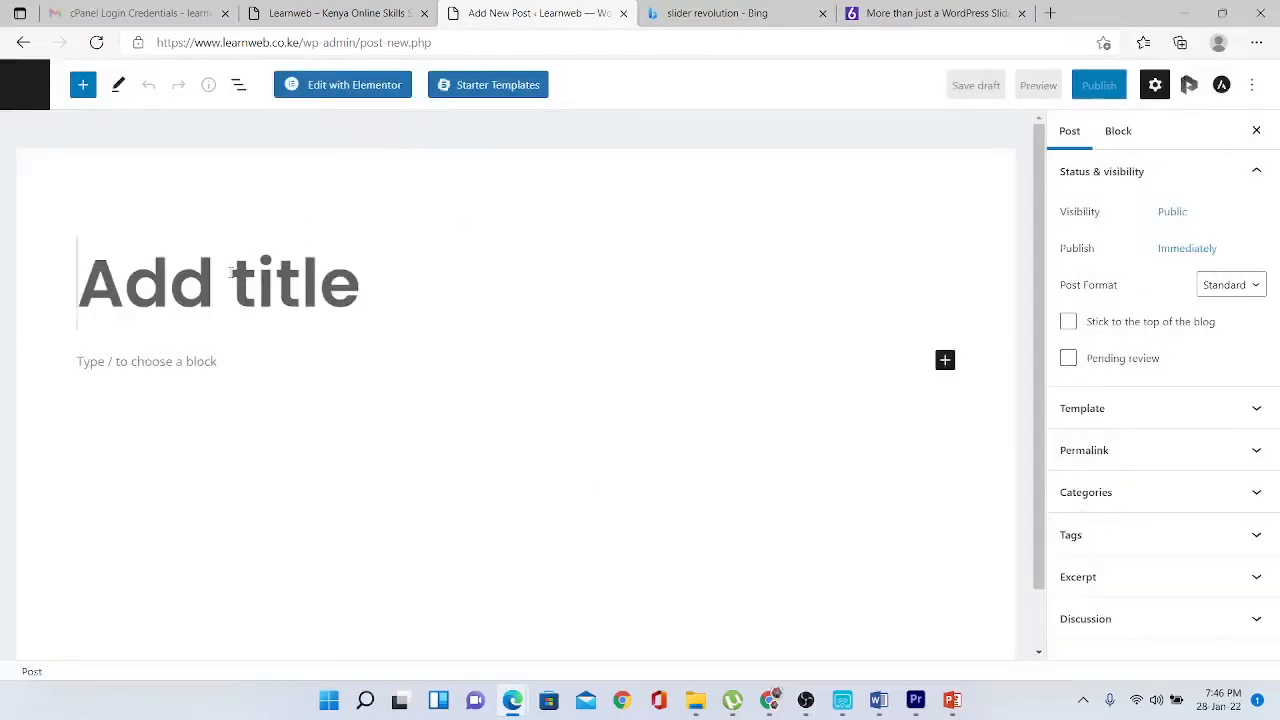
text(Go dig)
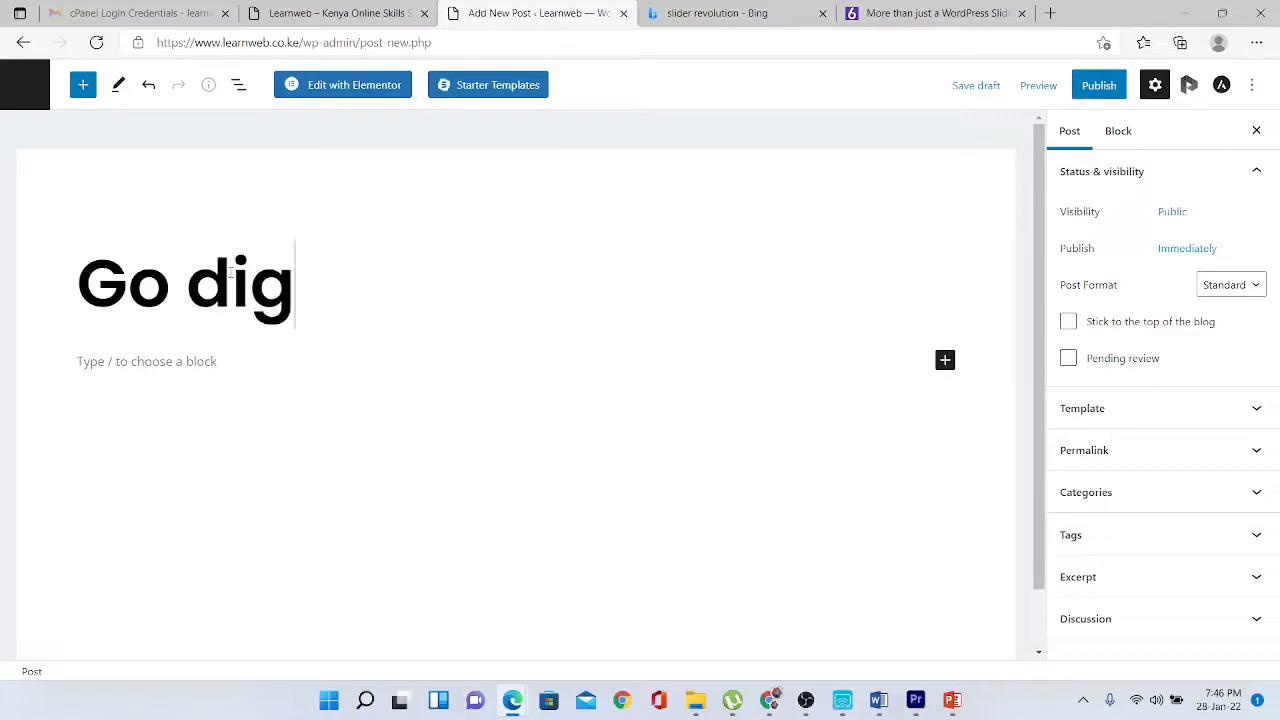
text(ital or)
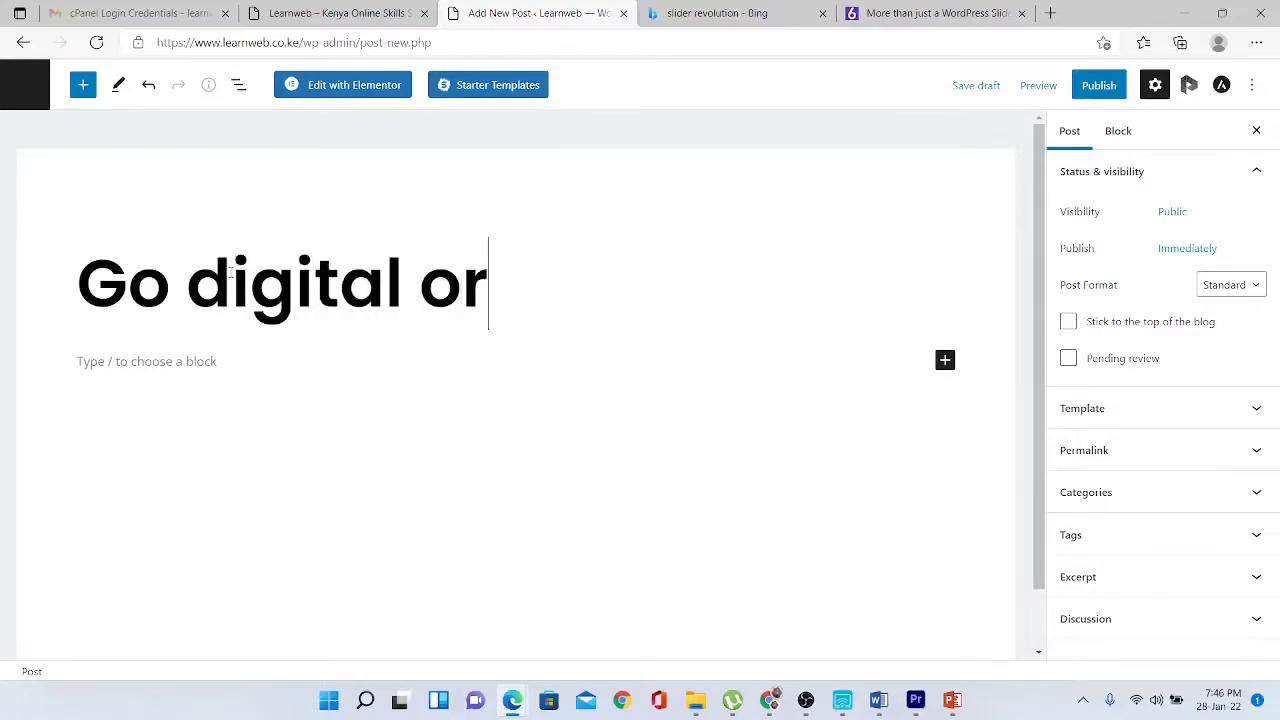
text( Go )
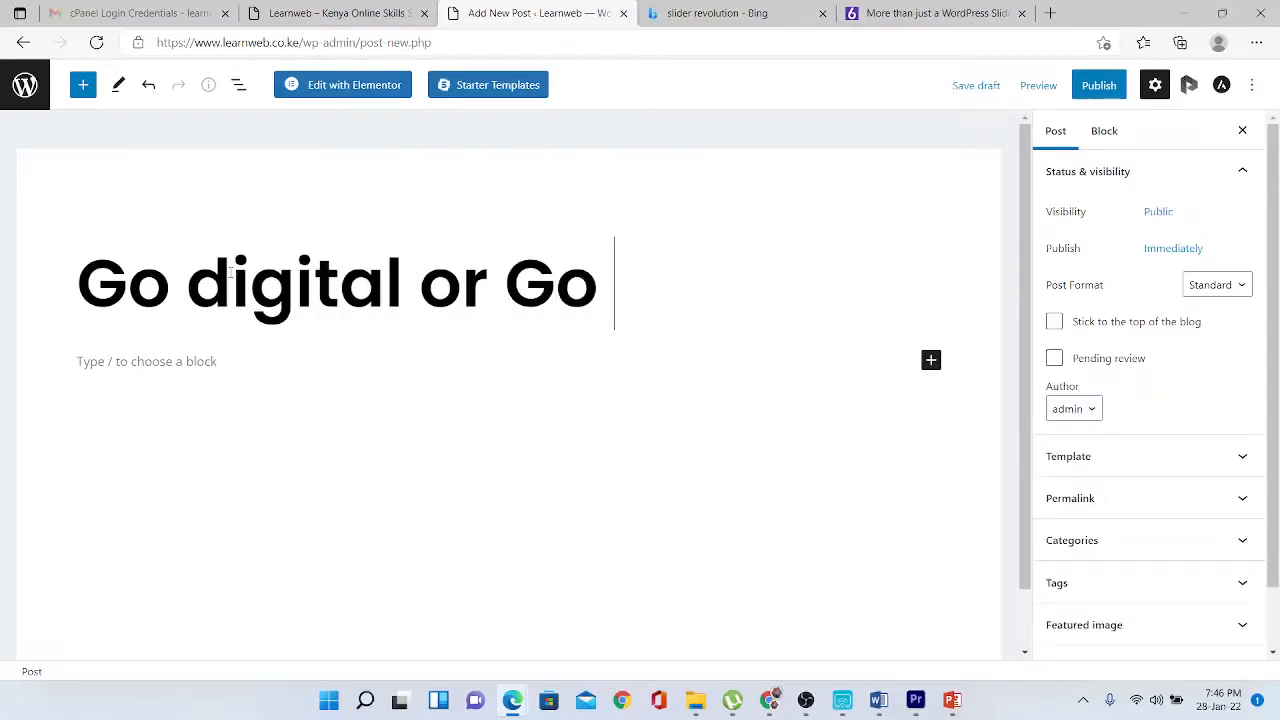
text(Dark)
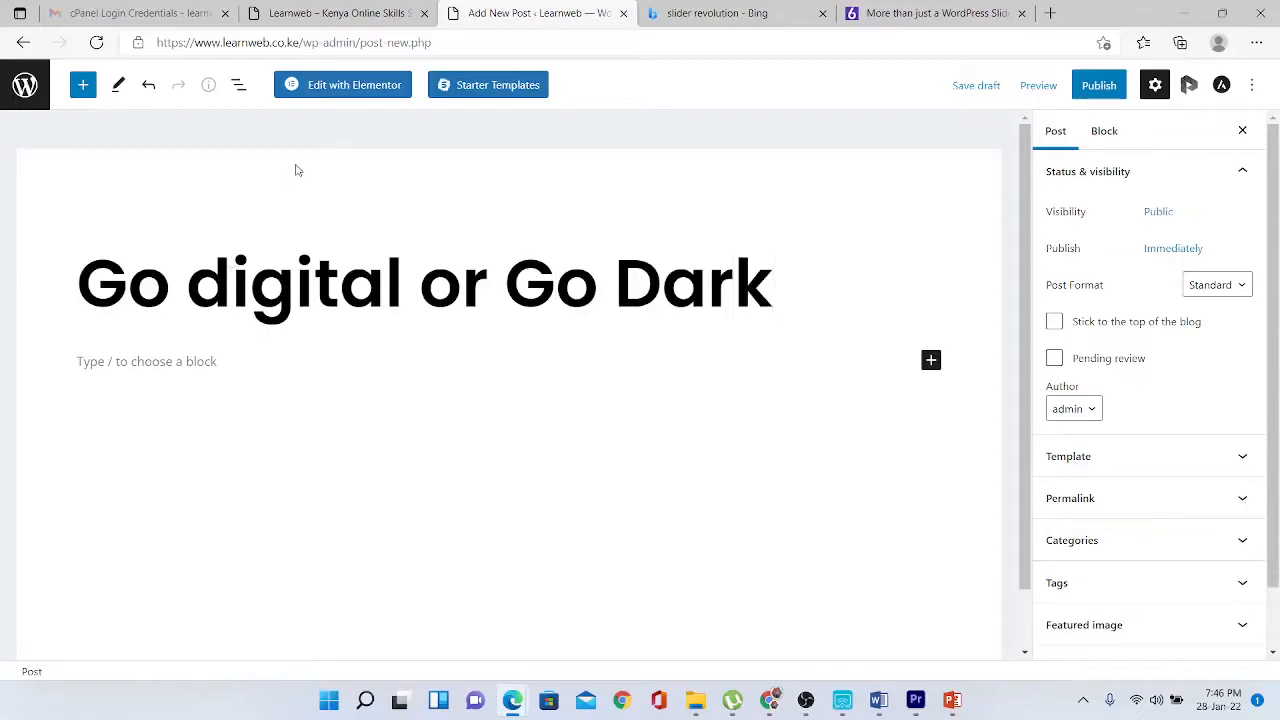
click(360, 86)
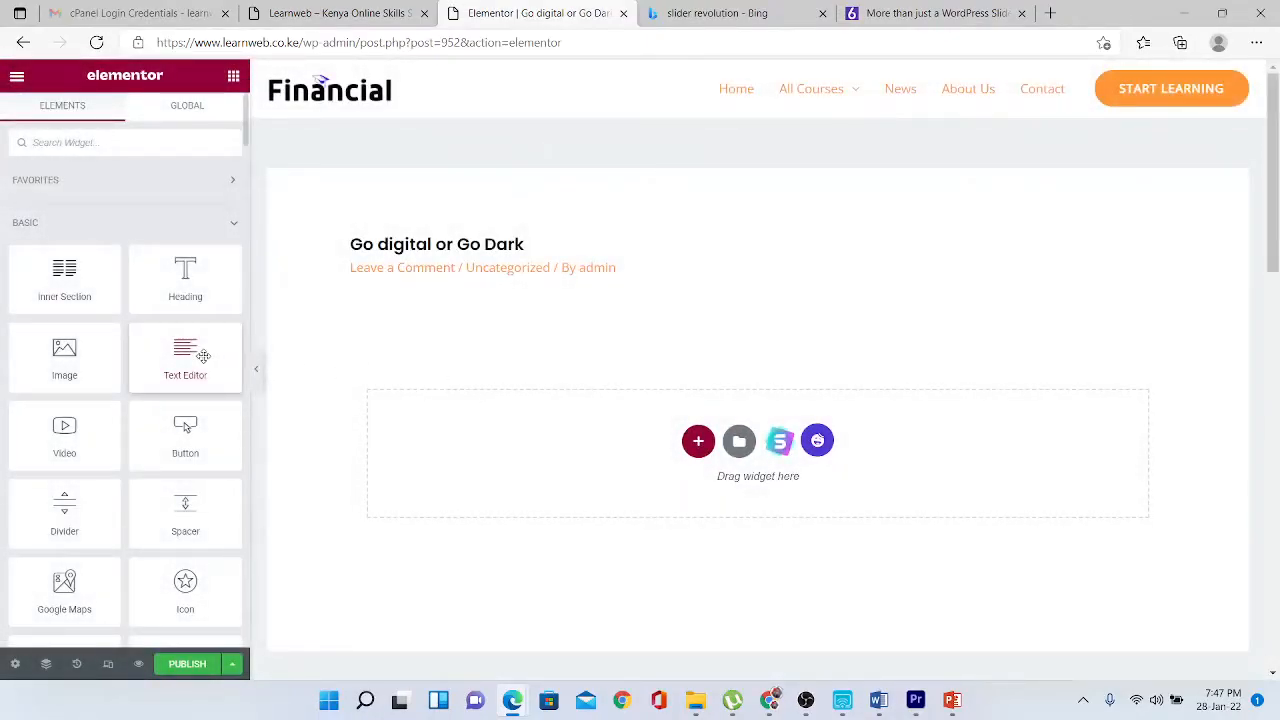
- Add a Text Editor widget and replace its placeholder with the welcome sentence
drag(202, 356, 713, 447)
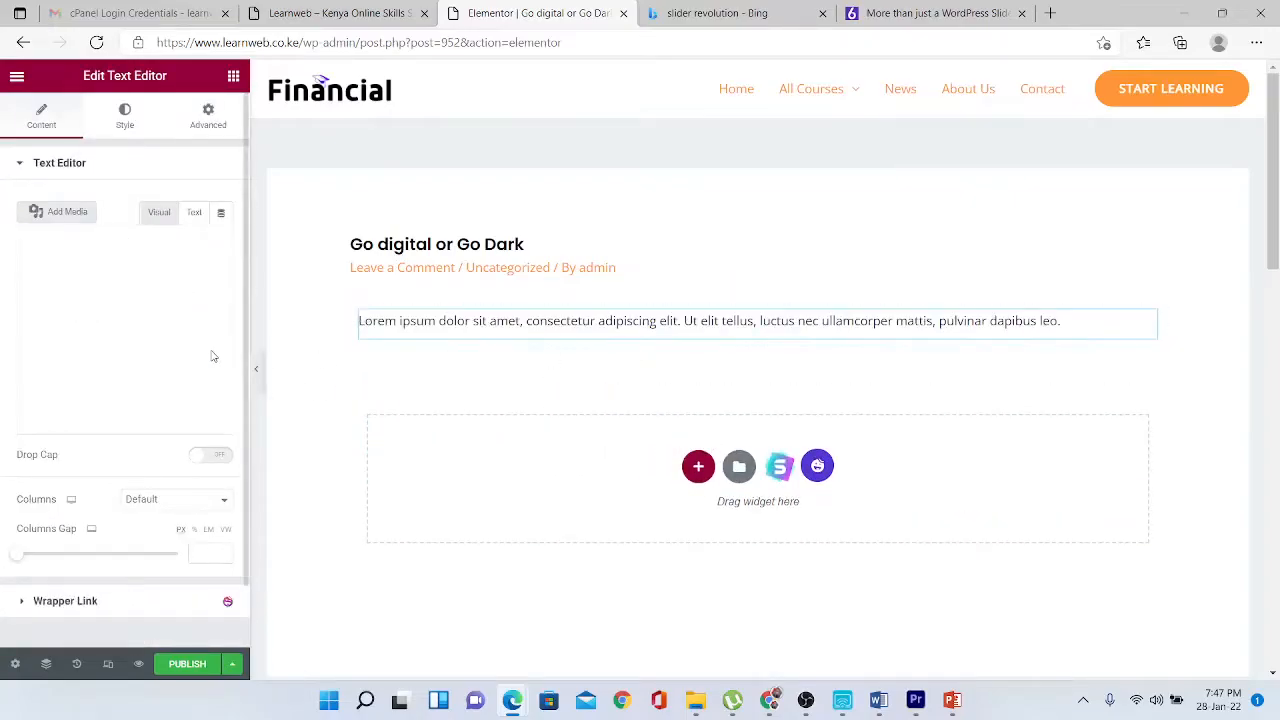
drag(113, 433, 23, 323)
key(BackSpace)
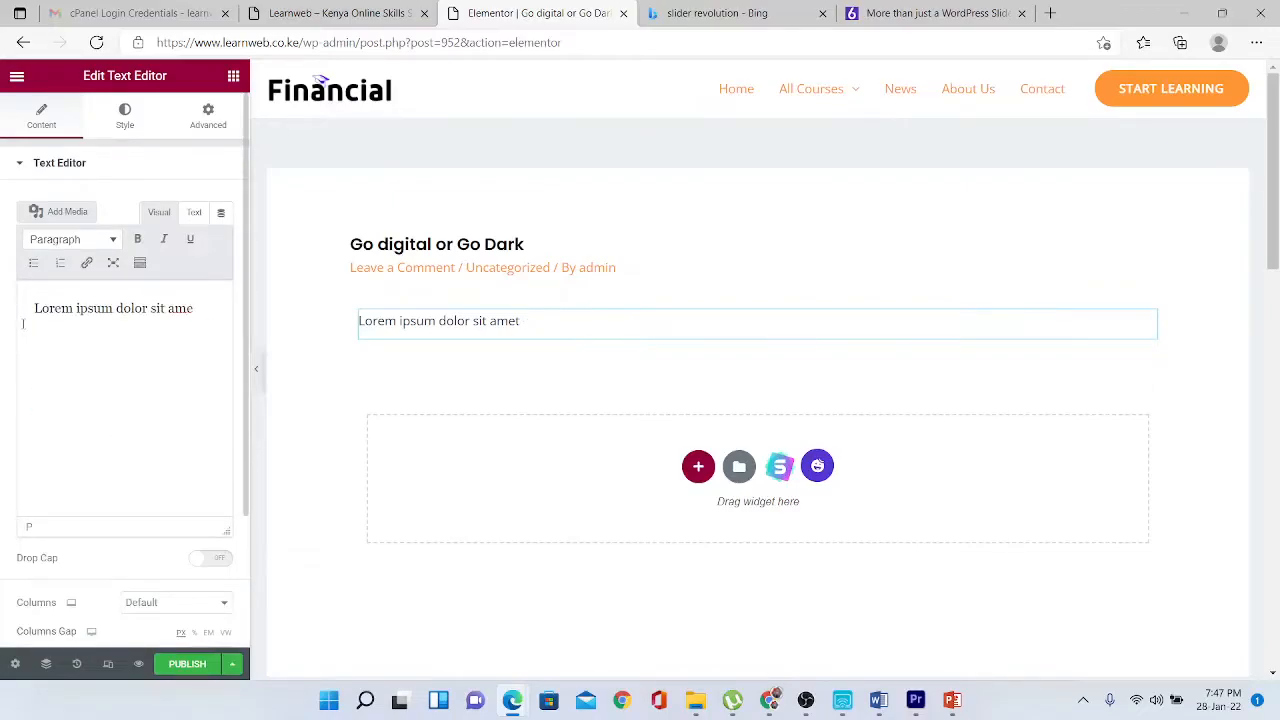
key(BackSpace)
key(BackSpace)
key(BackSpace)
key(BackSpace)
key(BackSpace)
key(BackSpace)
key(BackSpace)
key(BackSpace)
key(BackSpace)
key(BackSpace)
key(BackSpace)
key(BackSpace)
key(BackSpace)
key(BackSpace)
key(BackSpace)
key(BackSpace)
key(BackSpace)
key(BackSpace)
key(BackSpace)
key(BackSpace)
text(Wel)
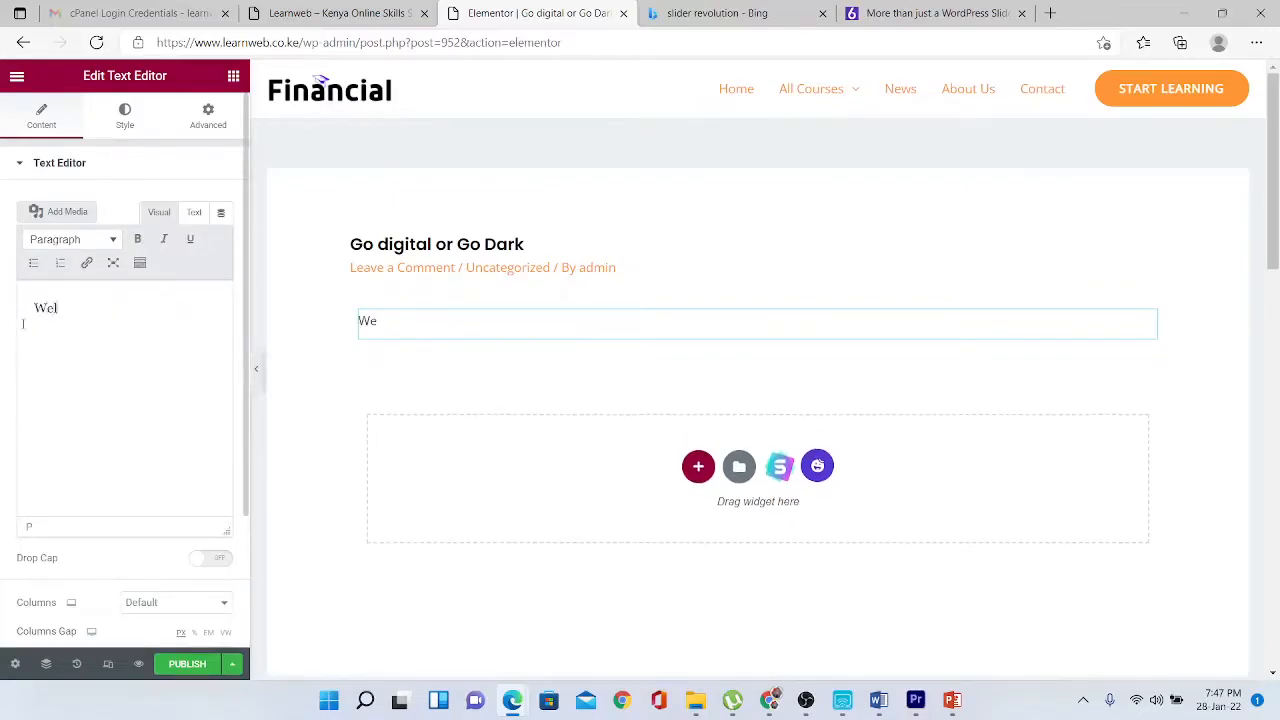
text(come to the digital age of)
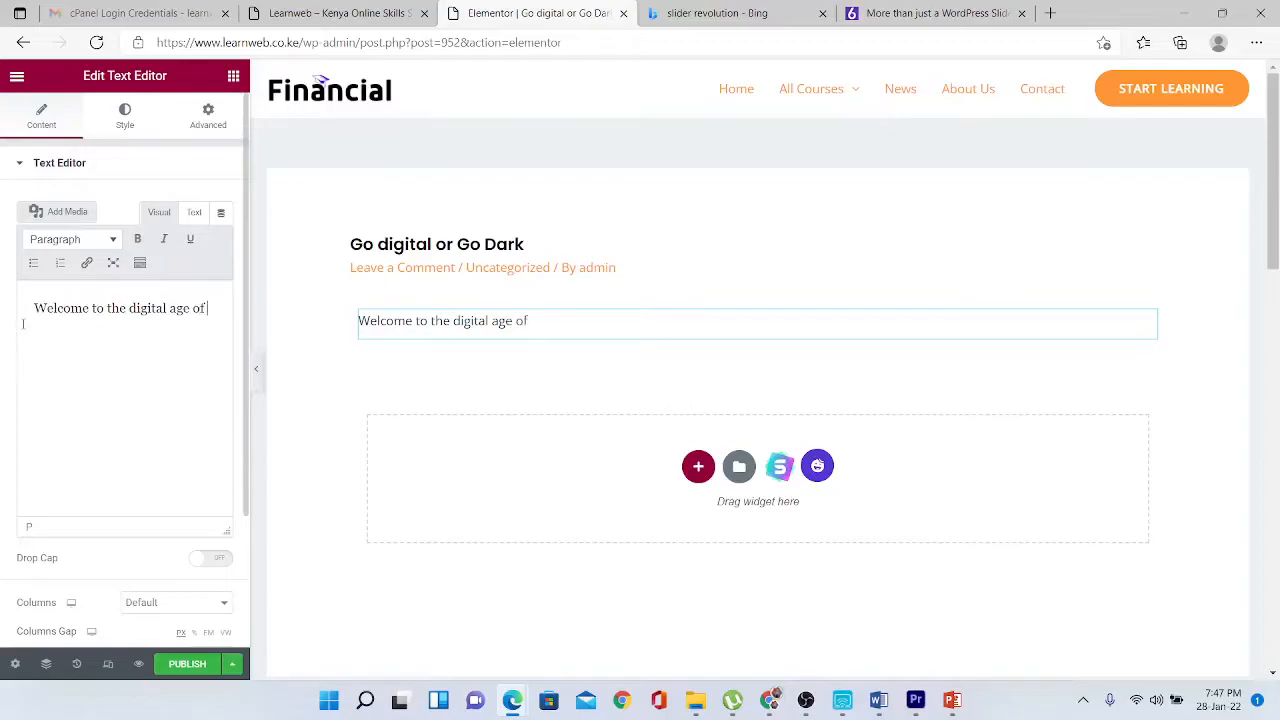
text( ins)
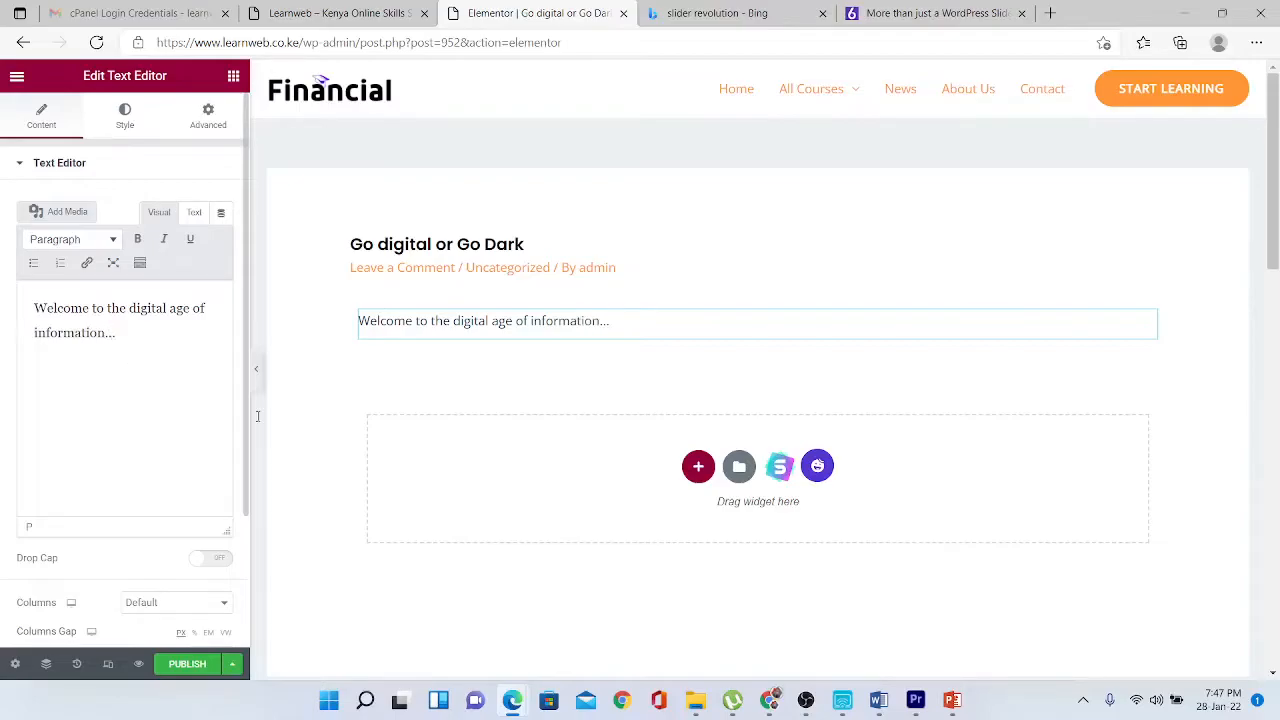
click(699, 467)
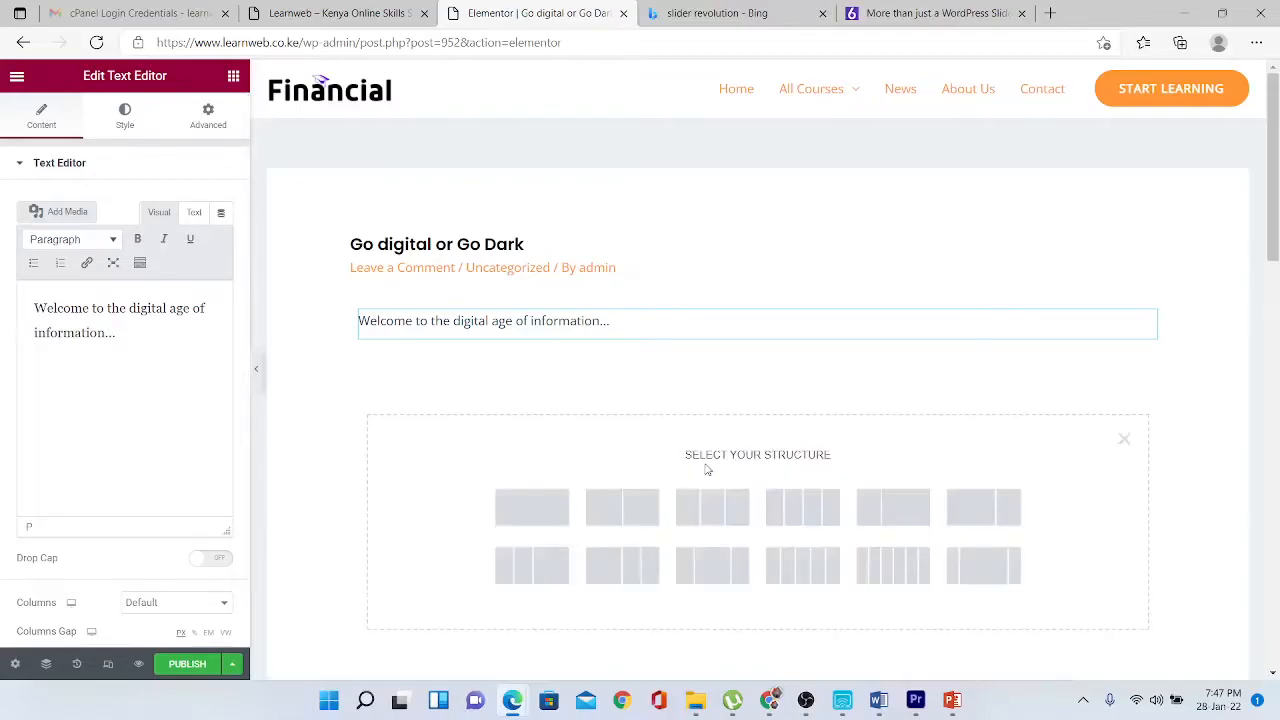
- Add a two-column section and drop an Image widget into its left column
click(636, 510)
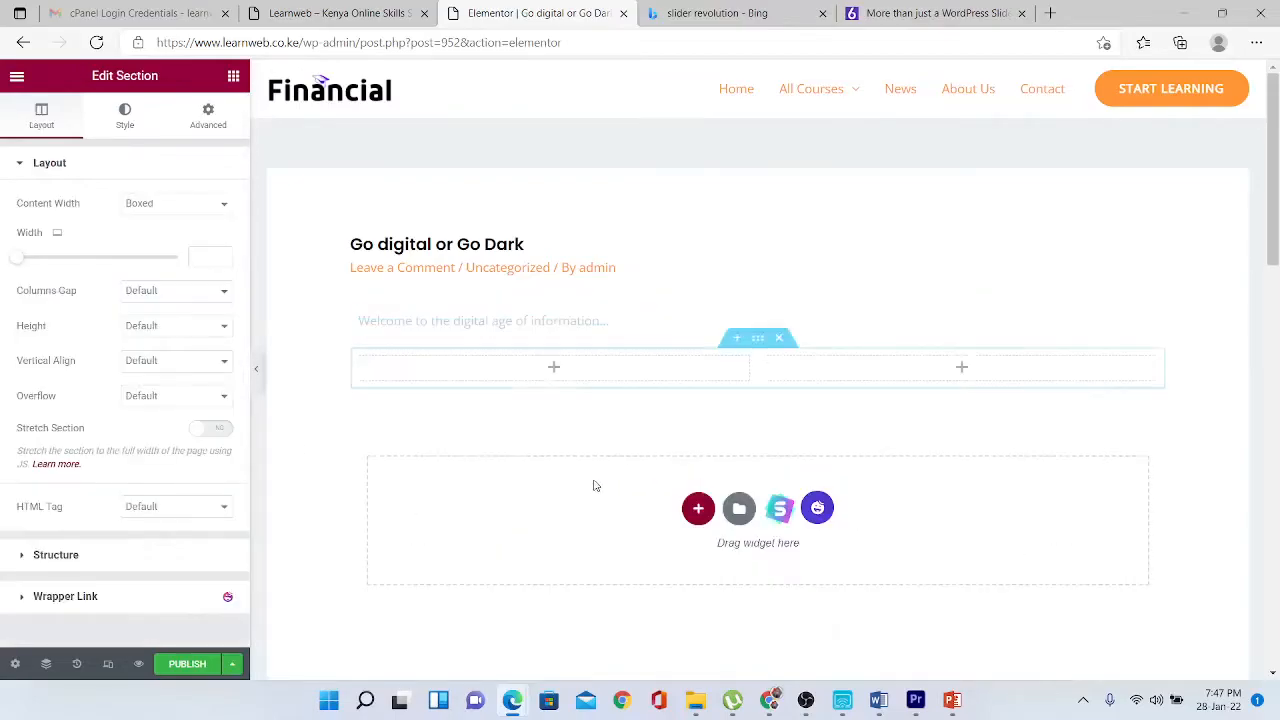
click(553, 367)
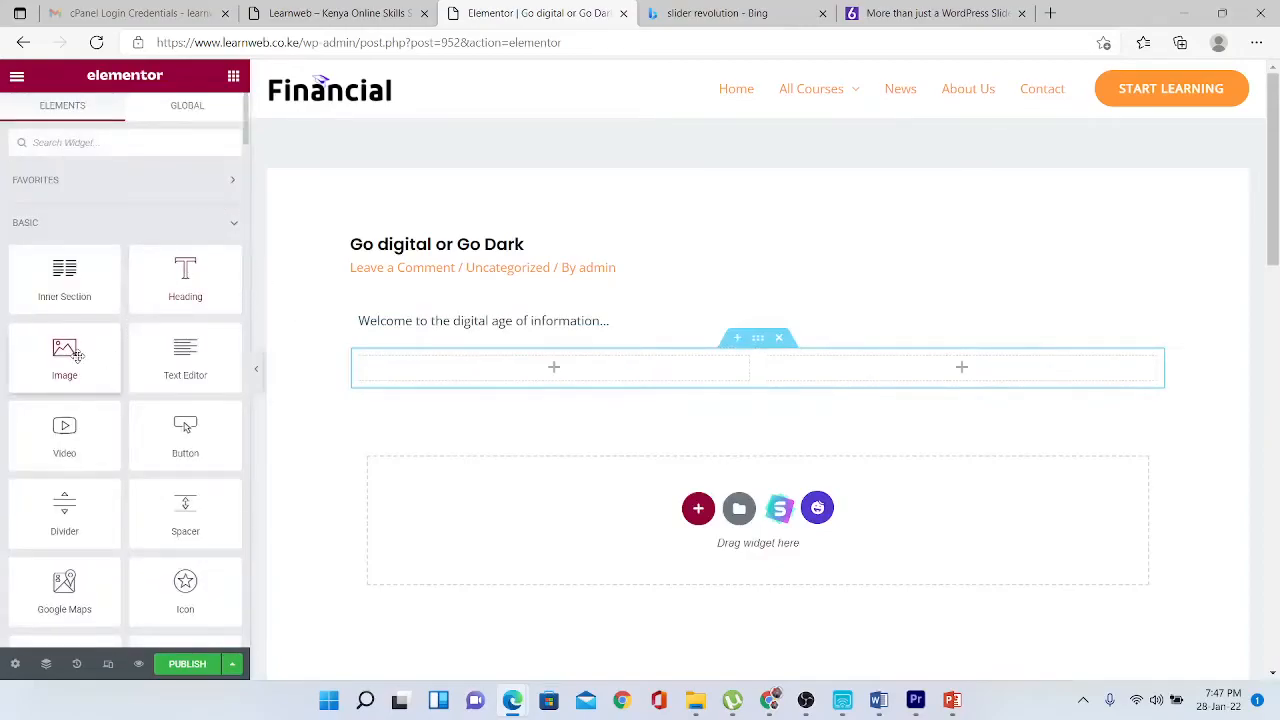
drag(64, 350, 518, 365)
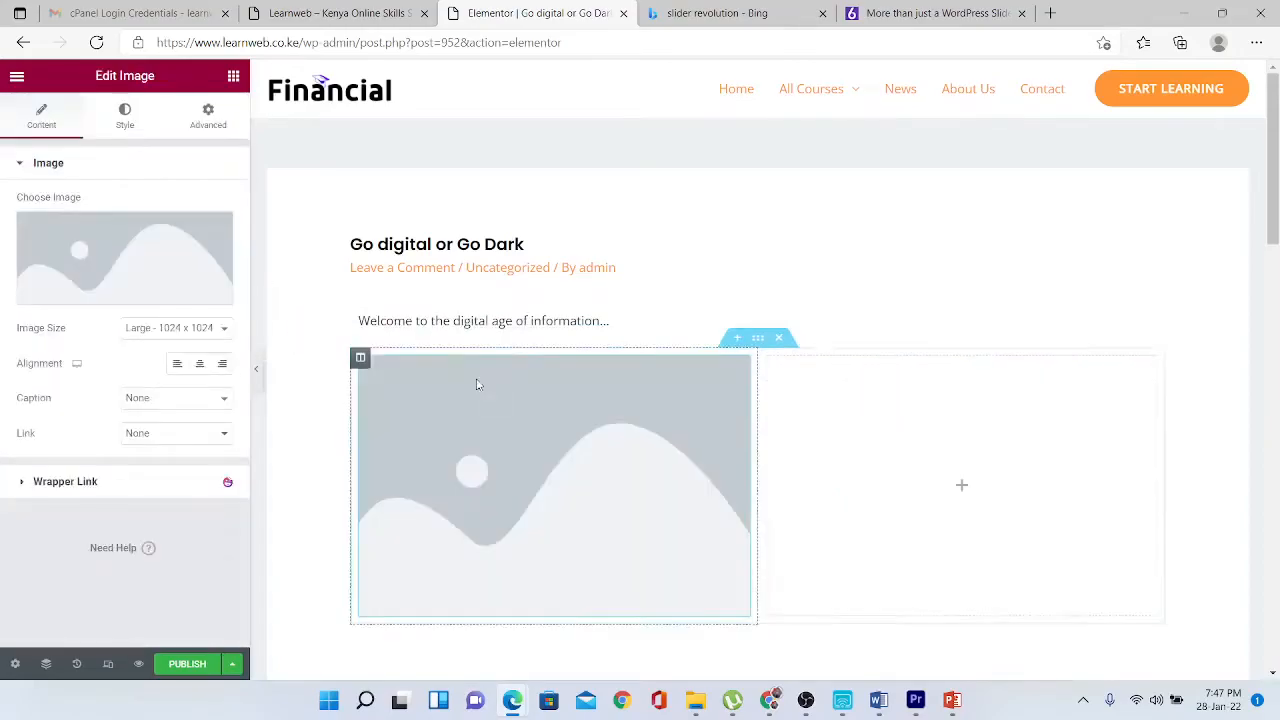
click(110, 253)
- Search free images for 'digital', filter to Vertical, and insert the yellow moon image
click(400, 150)
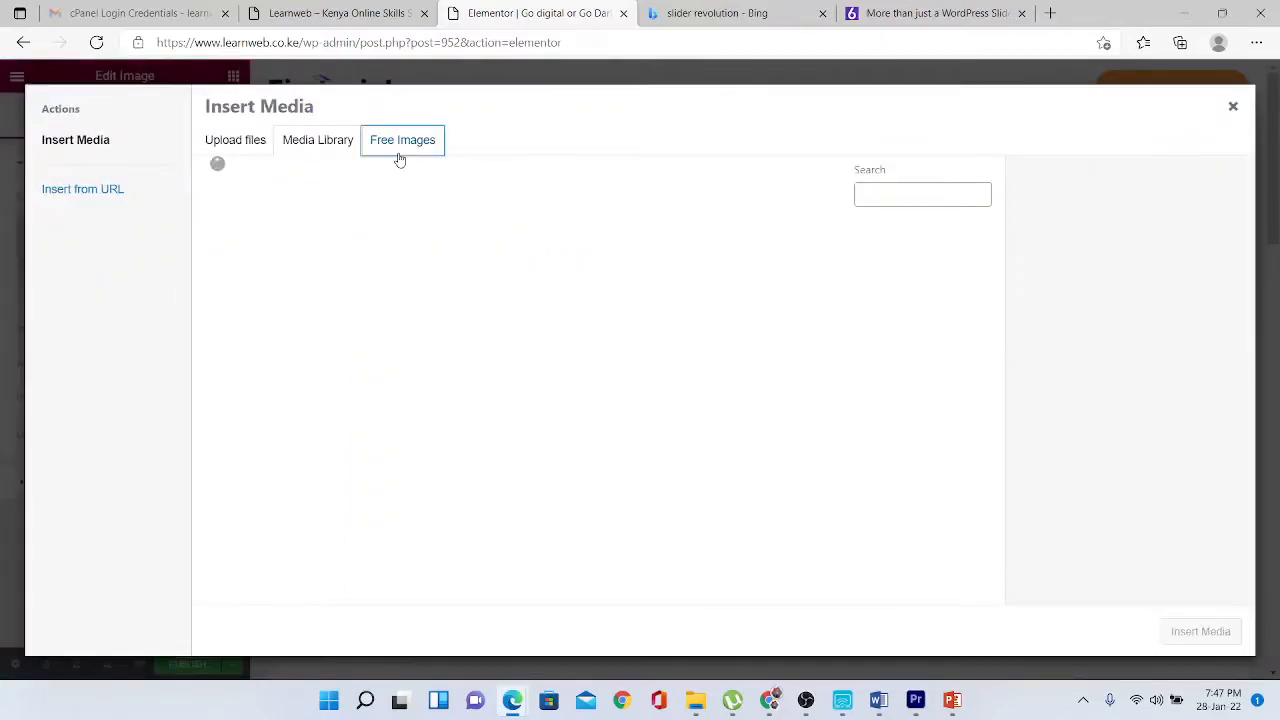
click(465, 177)
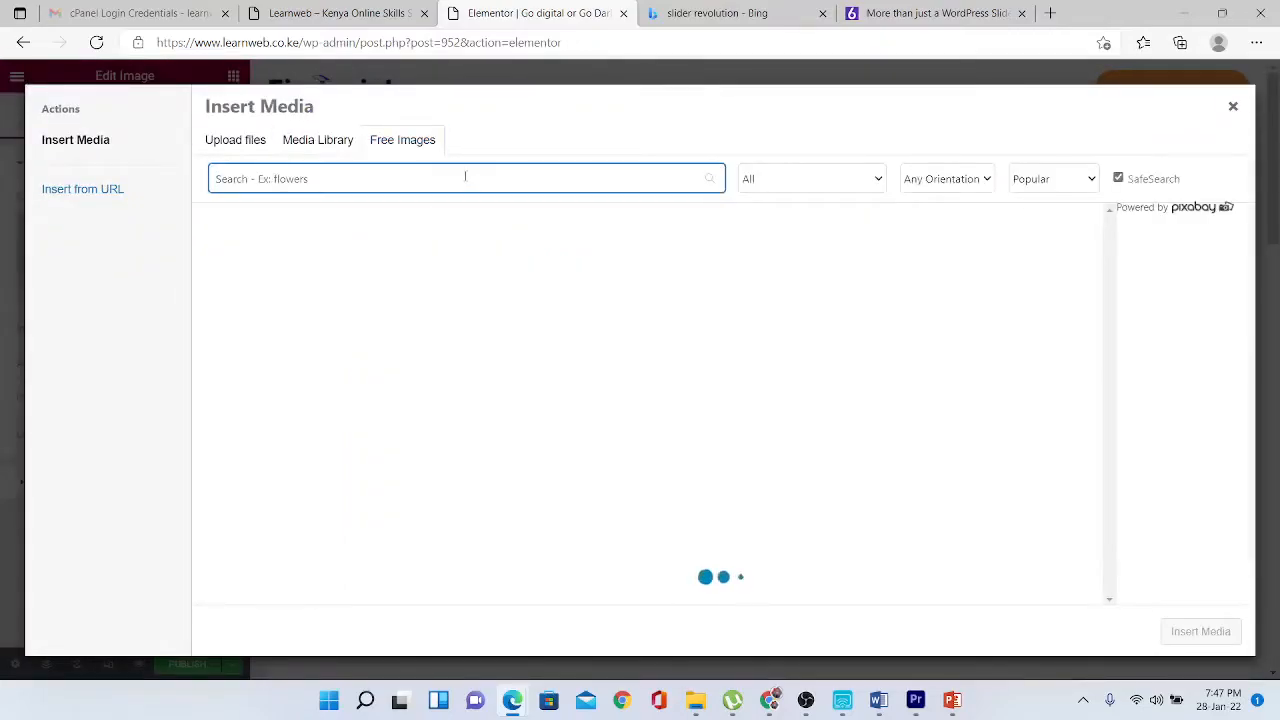
text(c)
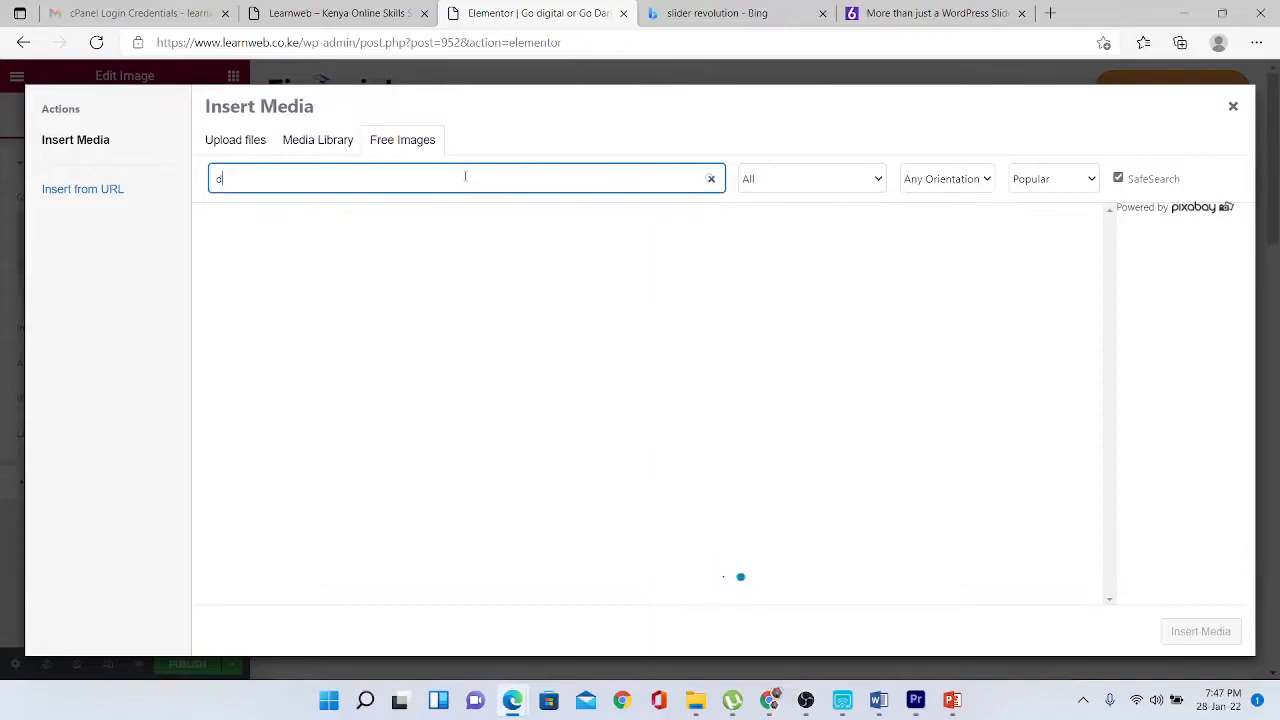
text(igota)
key(BackSpace)
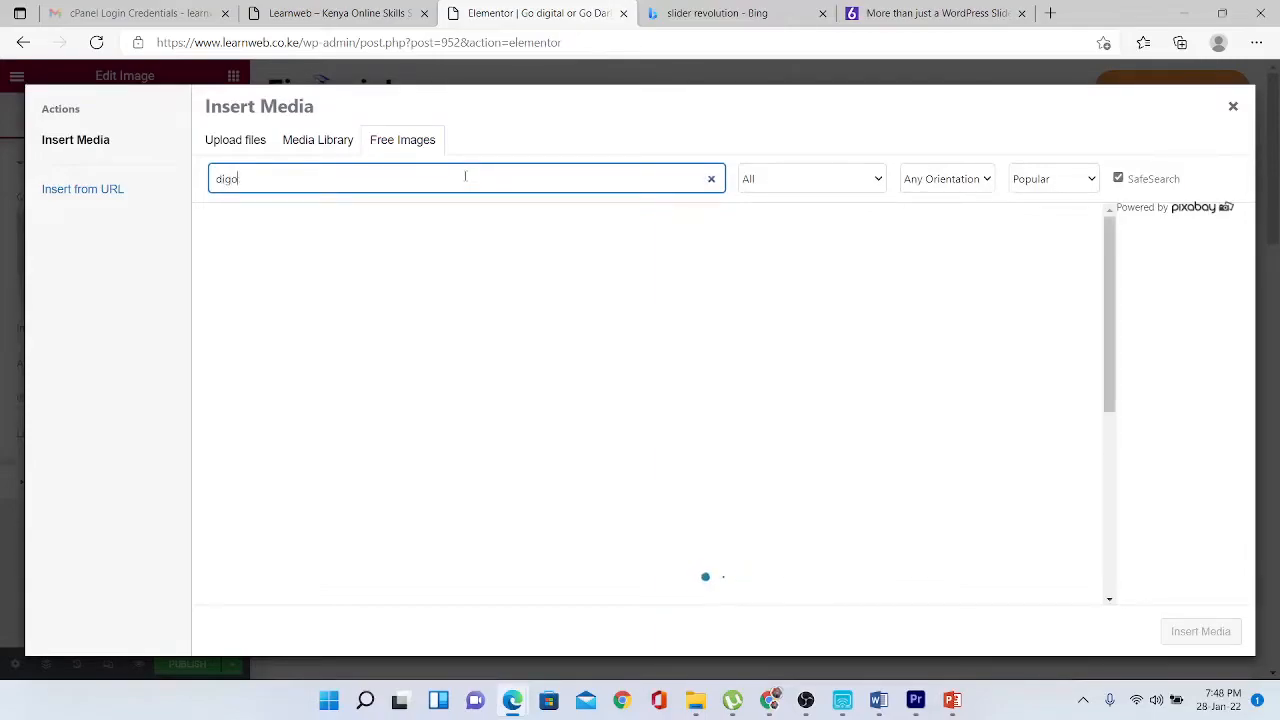
key(BackSpace)
text(ital)
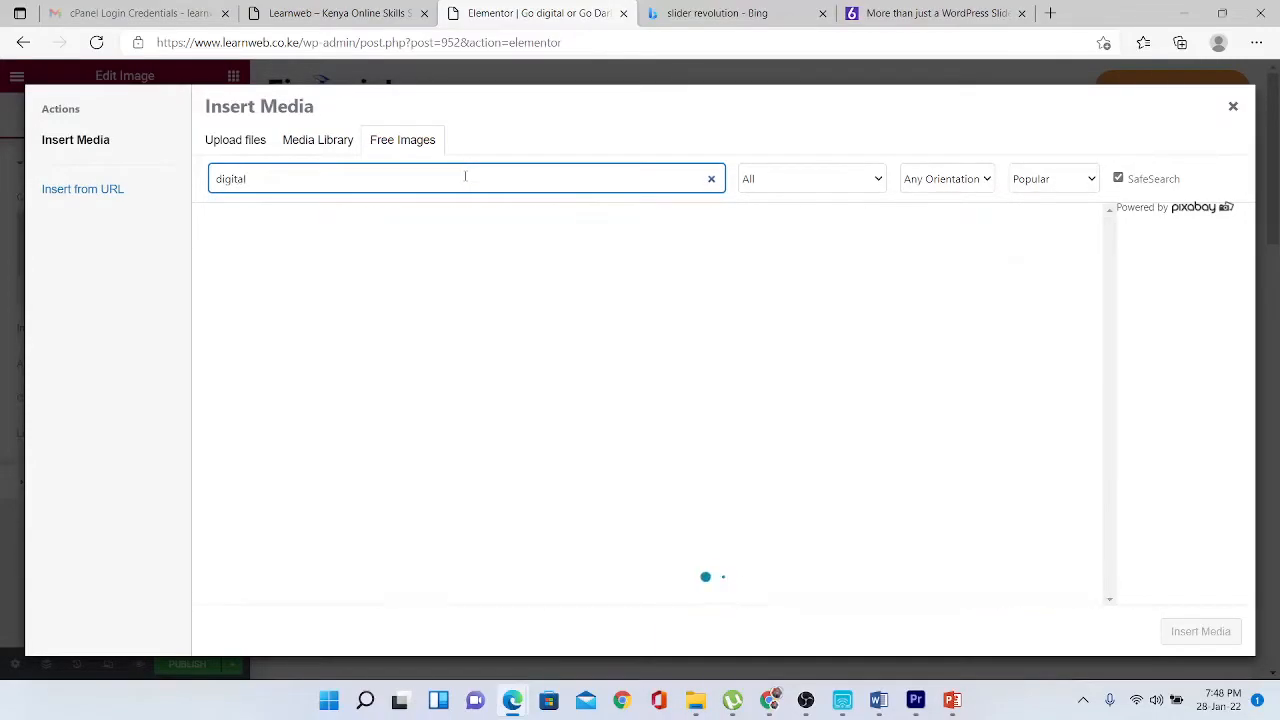
click(946, 178)
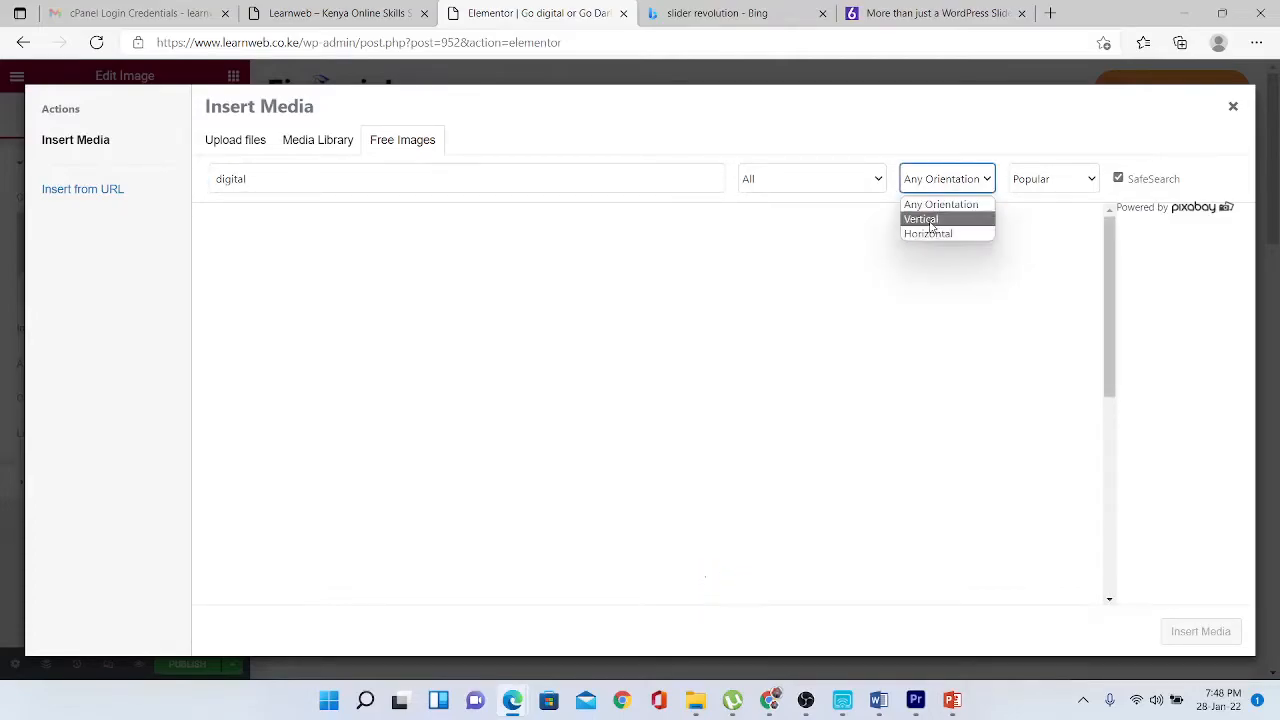
click(930, 219)
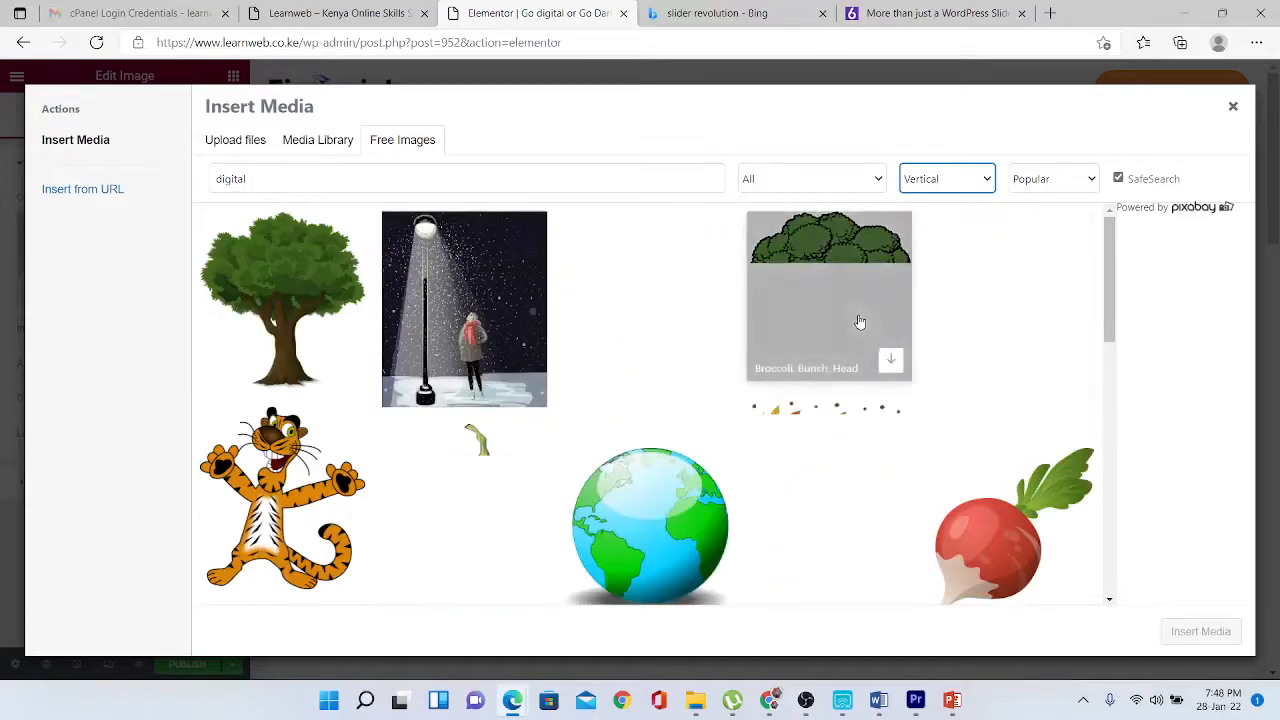
scroll(1110, 286, down, 1)
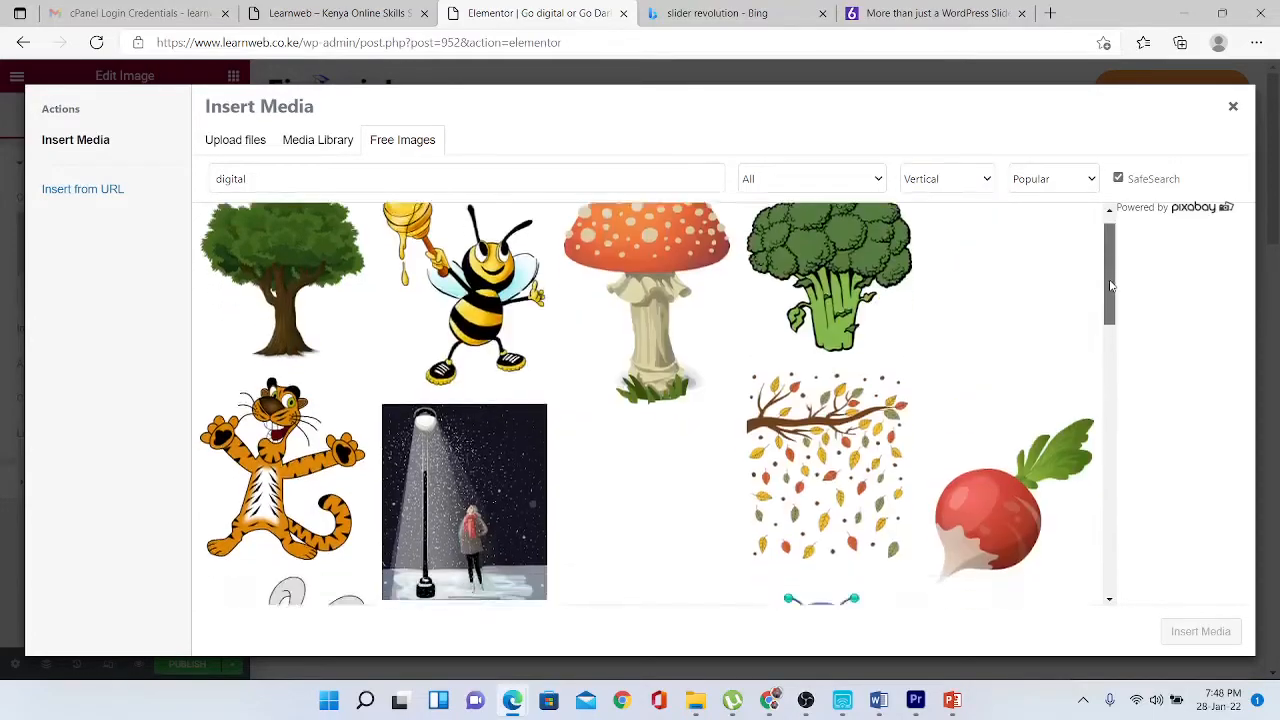
drag(1110, 286, 1110, 258)
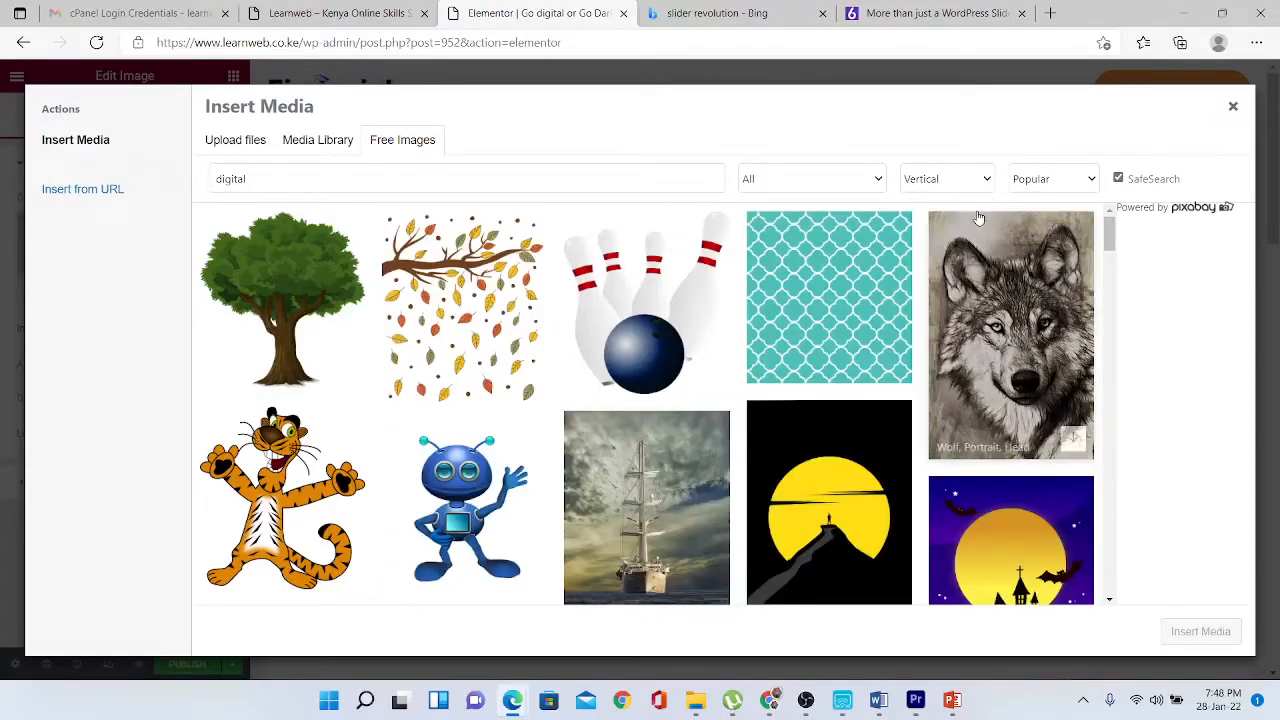
click(840, 514)
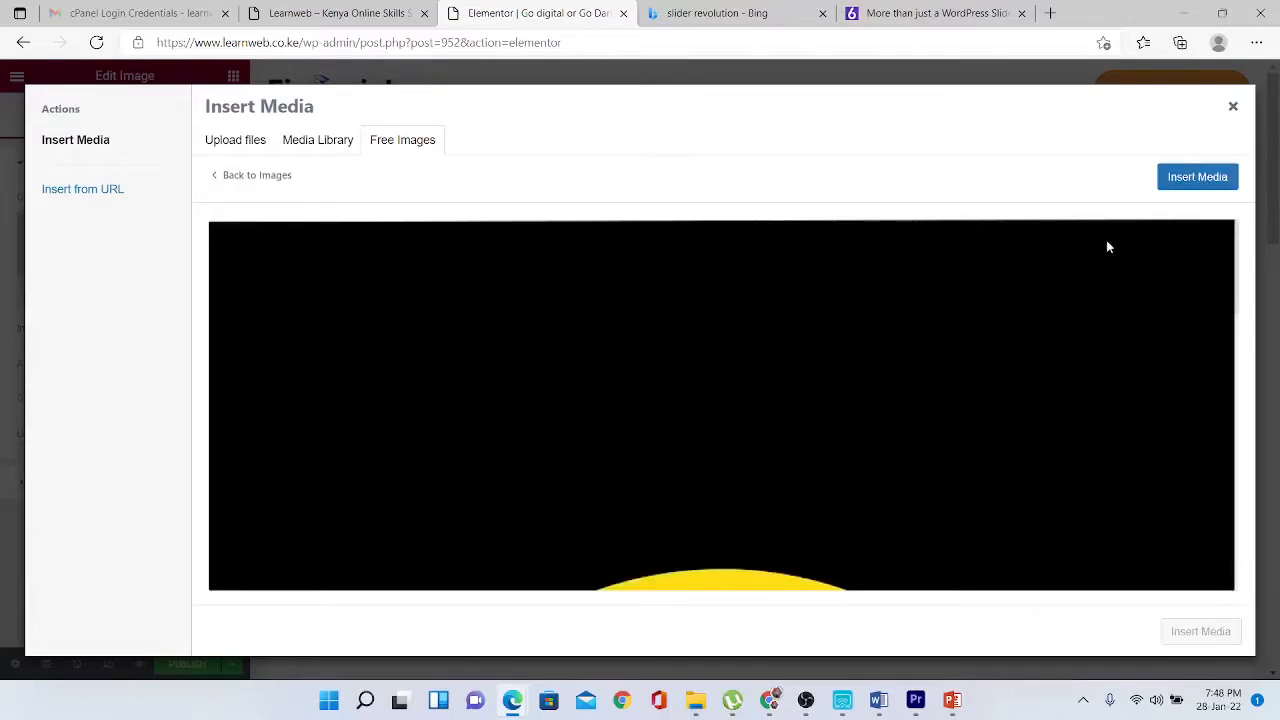
click(1184, 177)
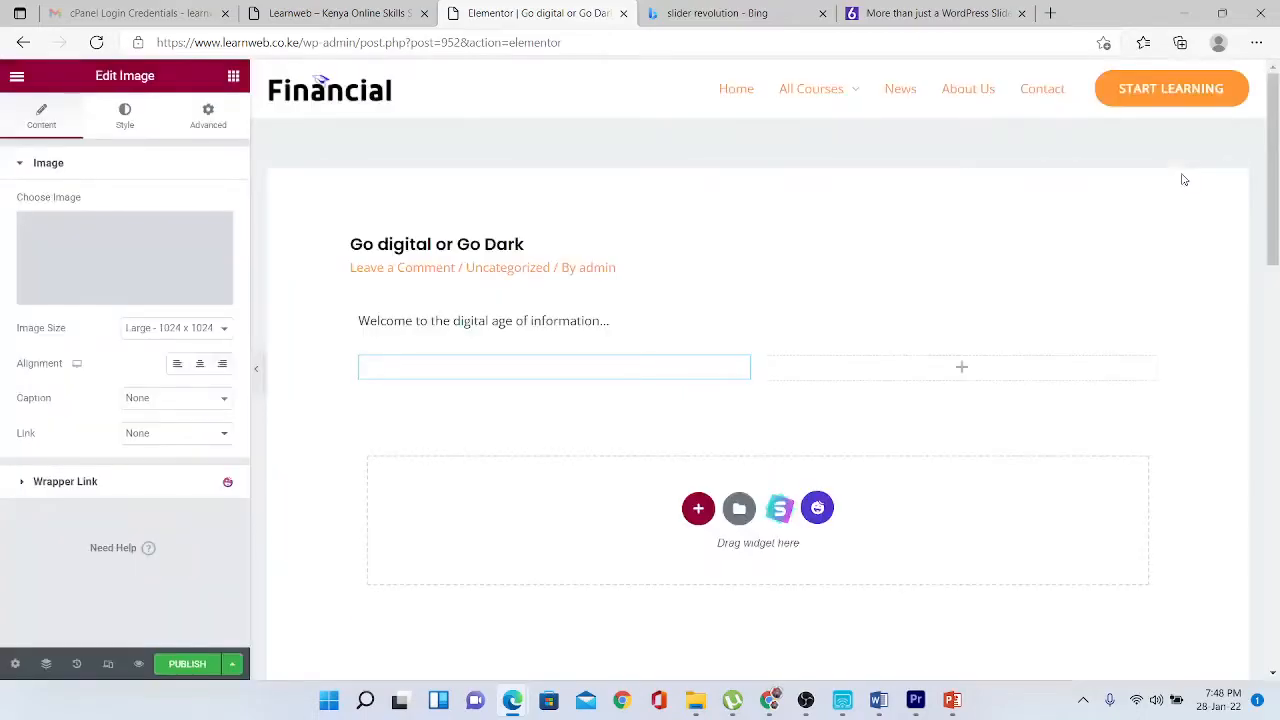
- Drag two Lorem ipsum Text Editor widgets into the right column beside the moon image
drag(1272, 195, 1272, 251)
click(883, 424)
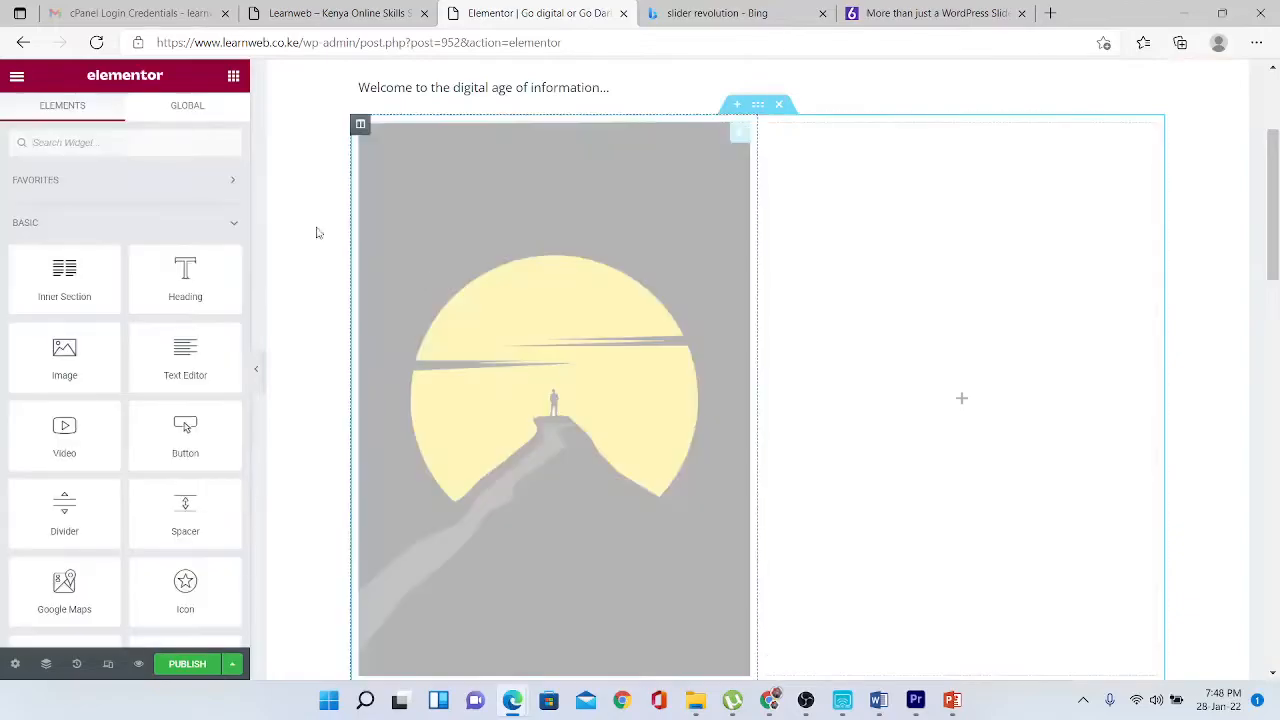
drag(182, 373, 781, 339)
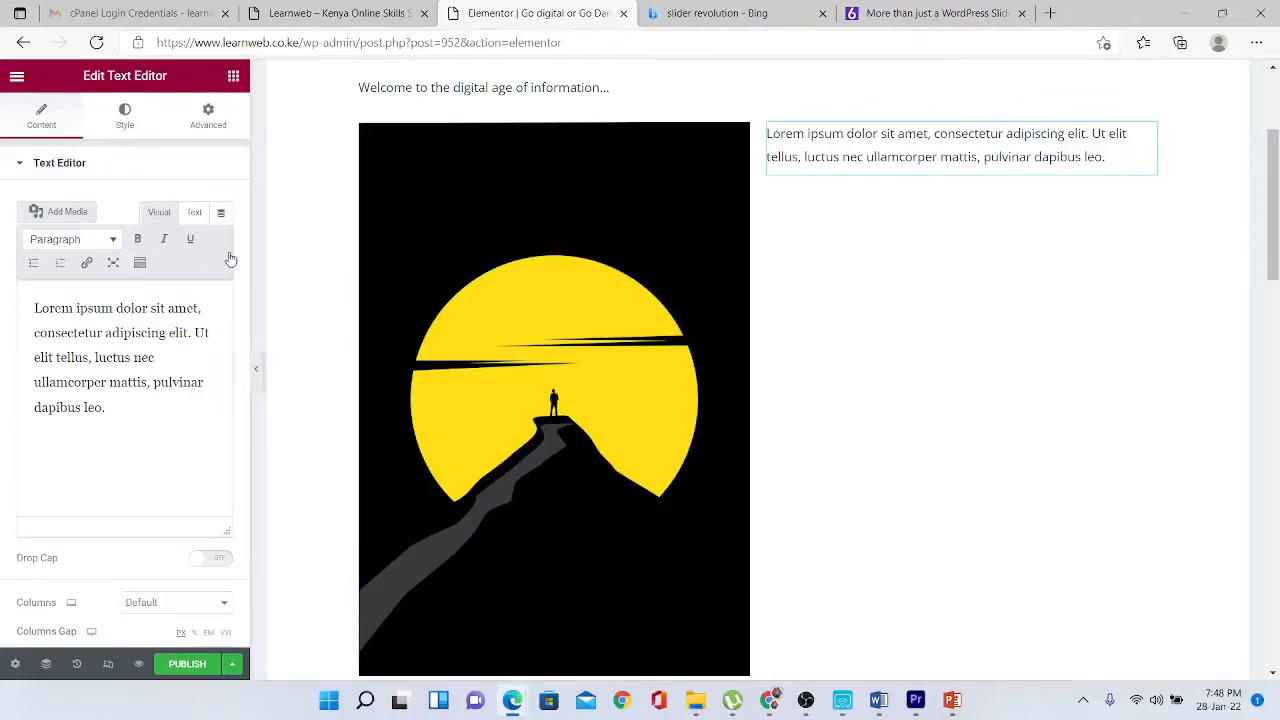
drag(186, 370, 834, 180)
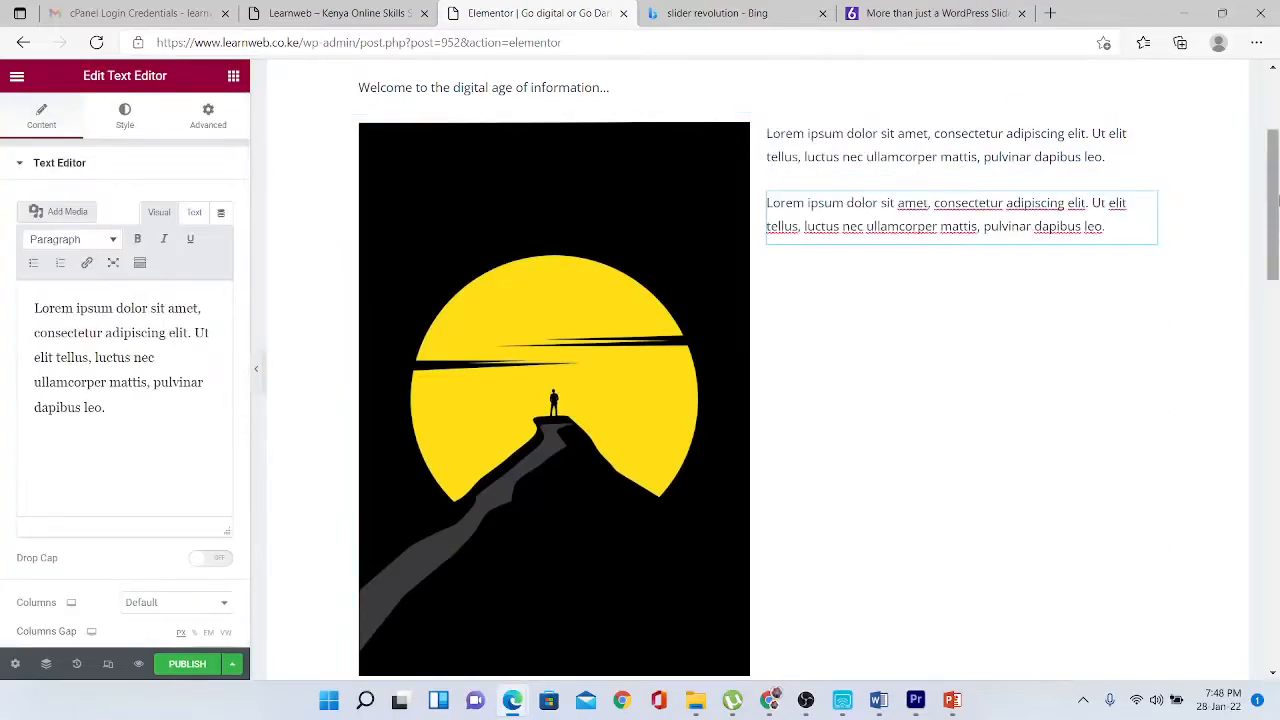
drag(1279, 201, 1278, 406)
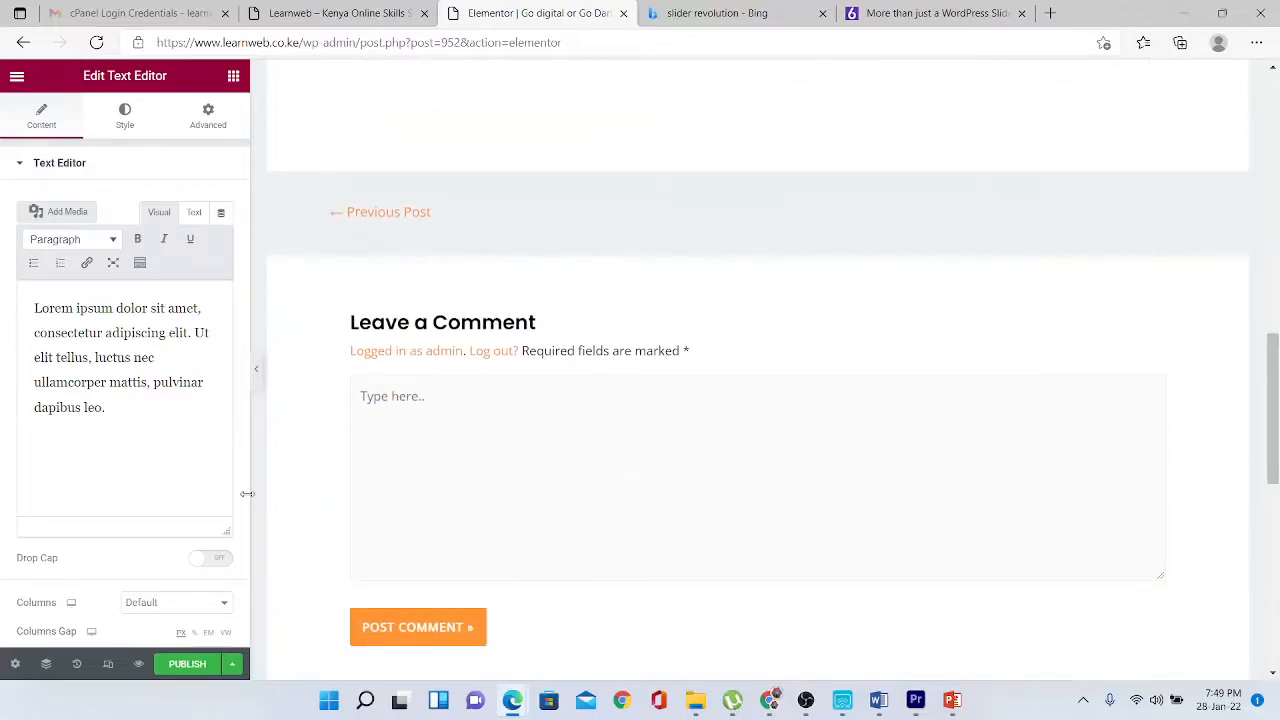
click(10, 666)
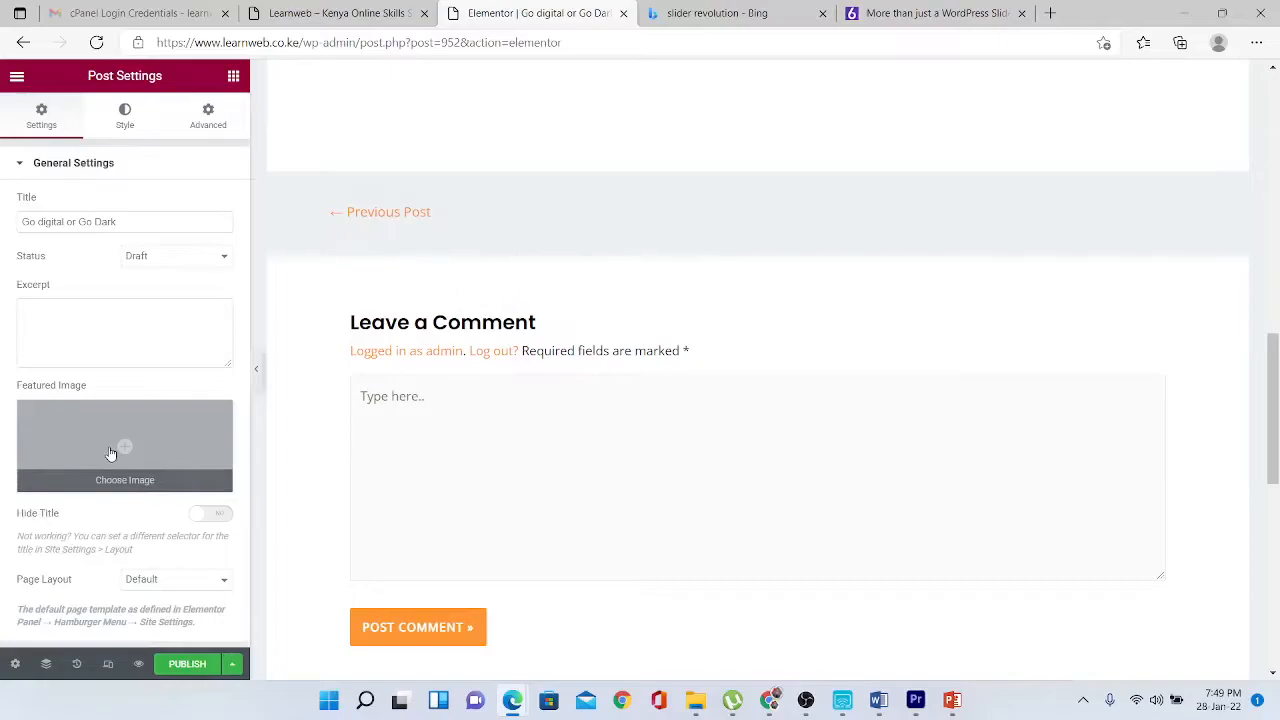
- Set earth-world-map as the featured image, publish the post, and view it live
click(120, 451)
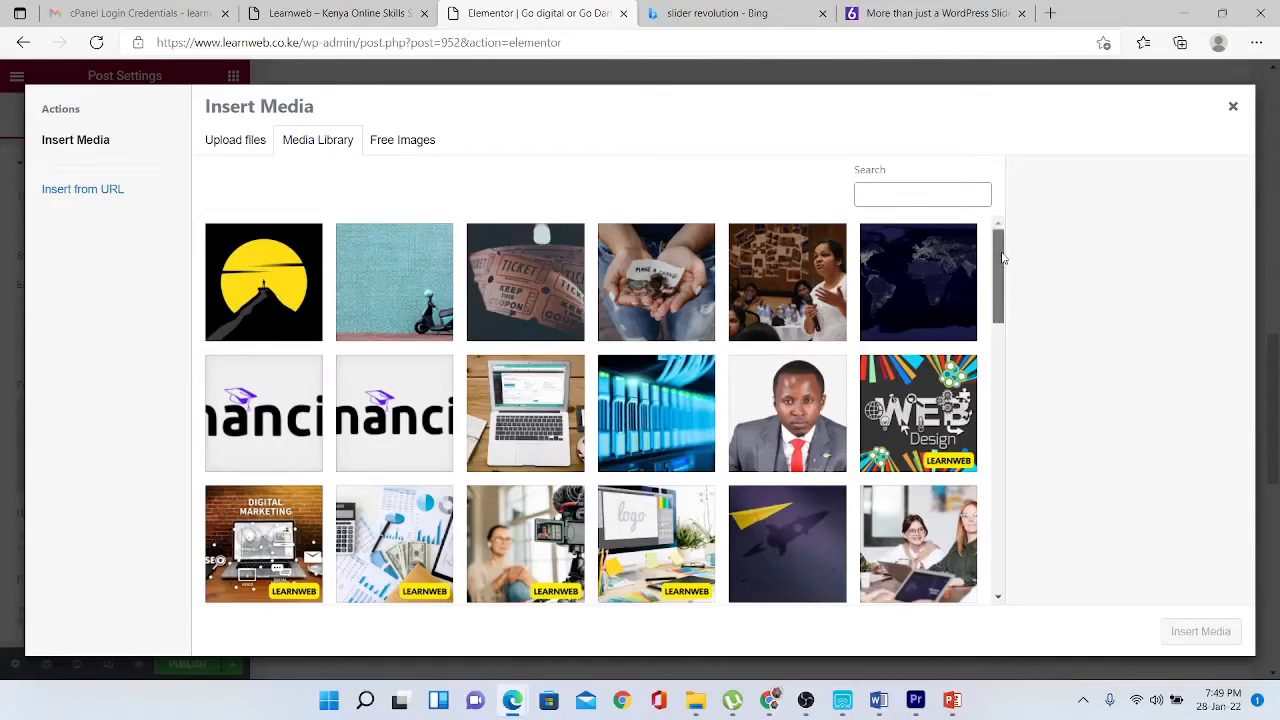
scroll(995, 258, down, 1)
click(930, 268)
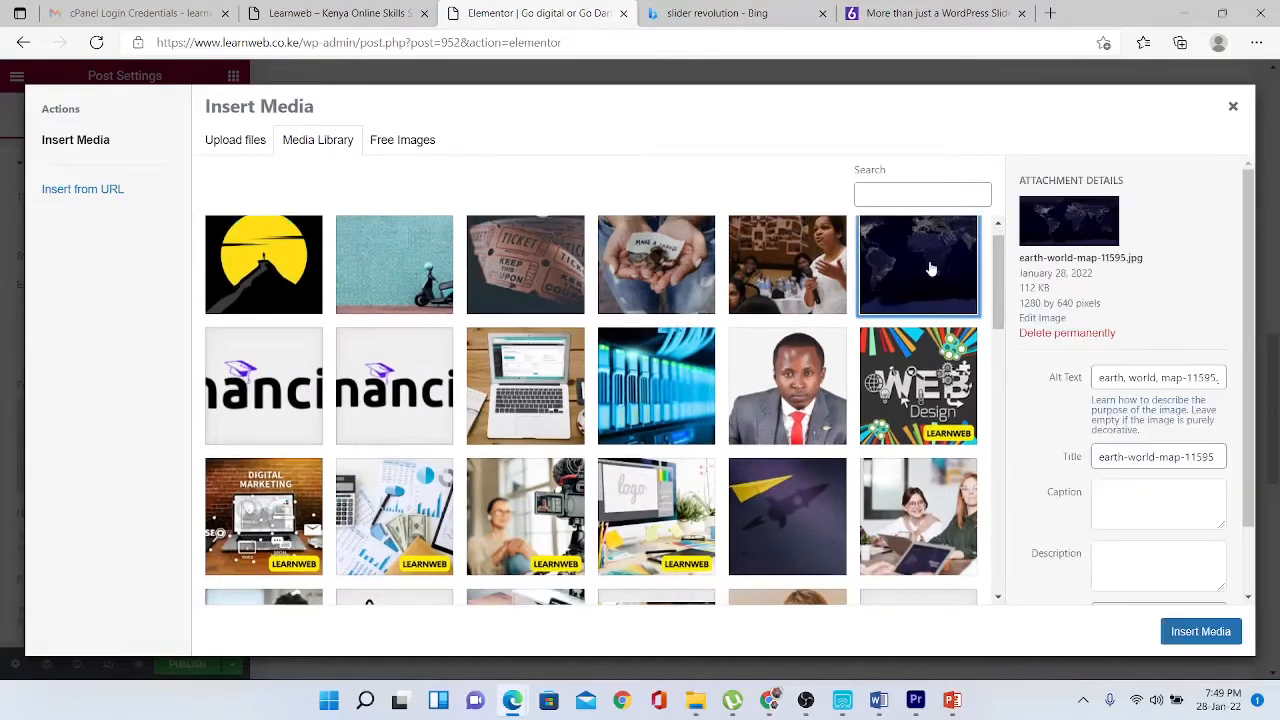
click(1222, 630)
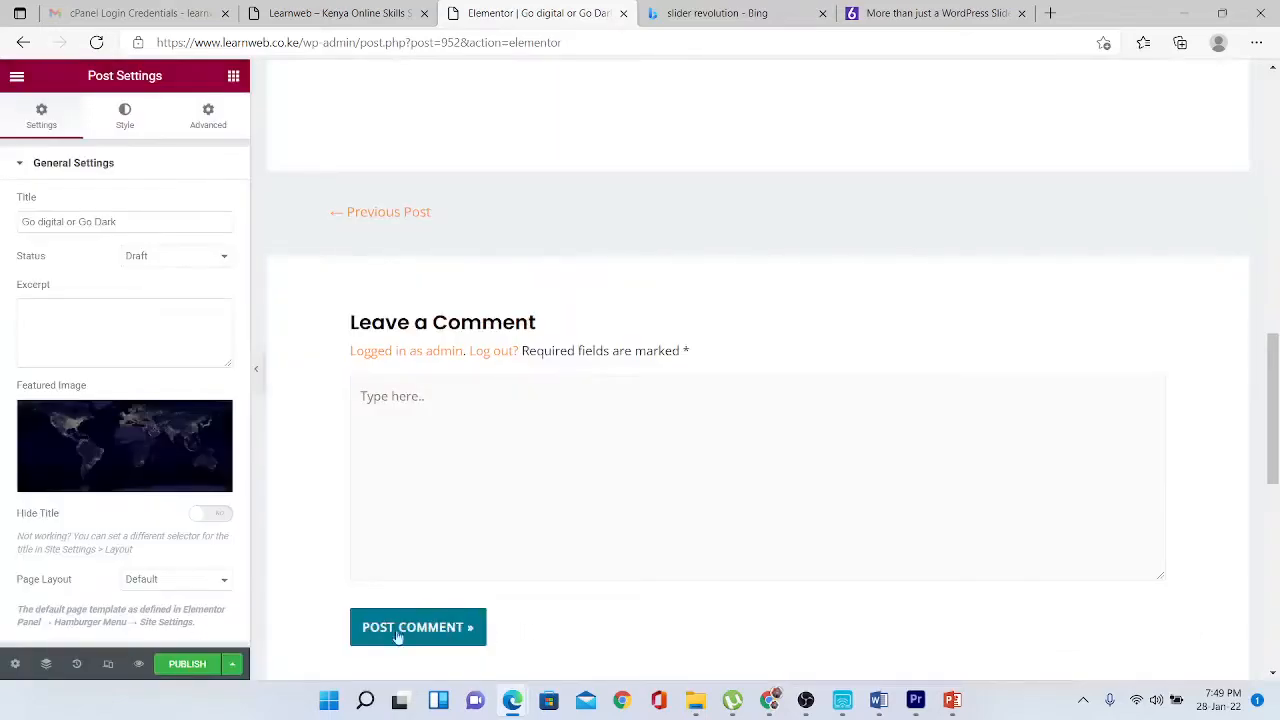
click(194, 666)
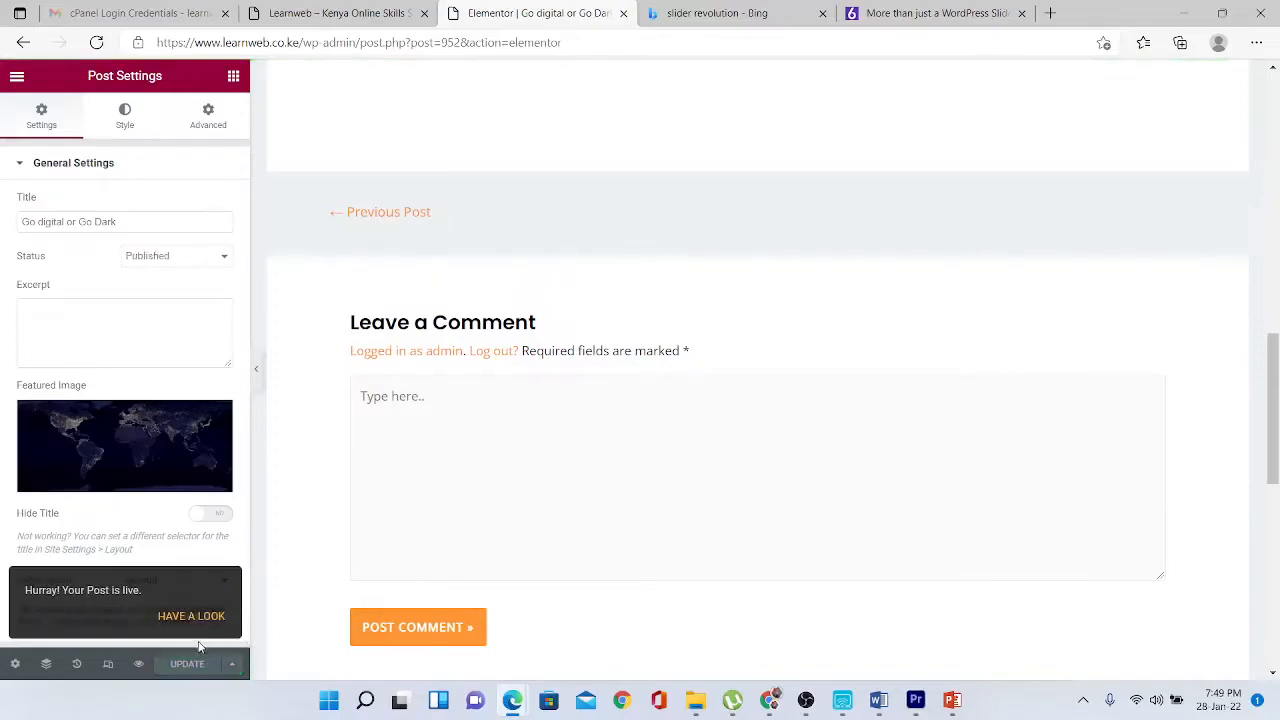
click(205, 617)
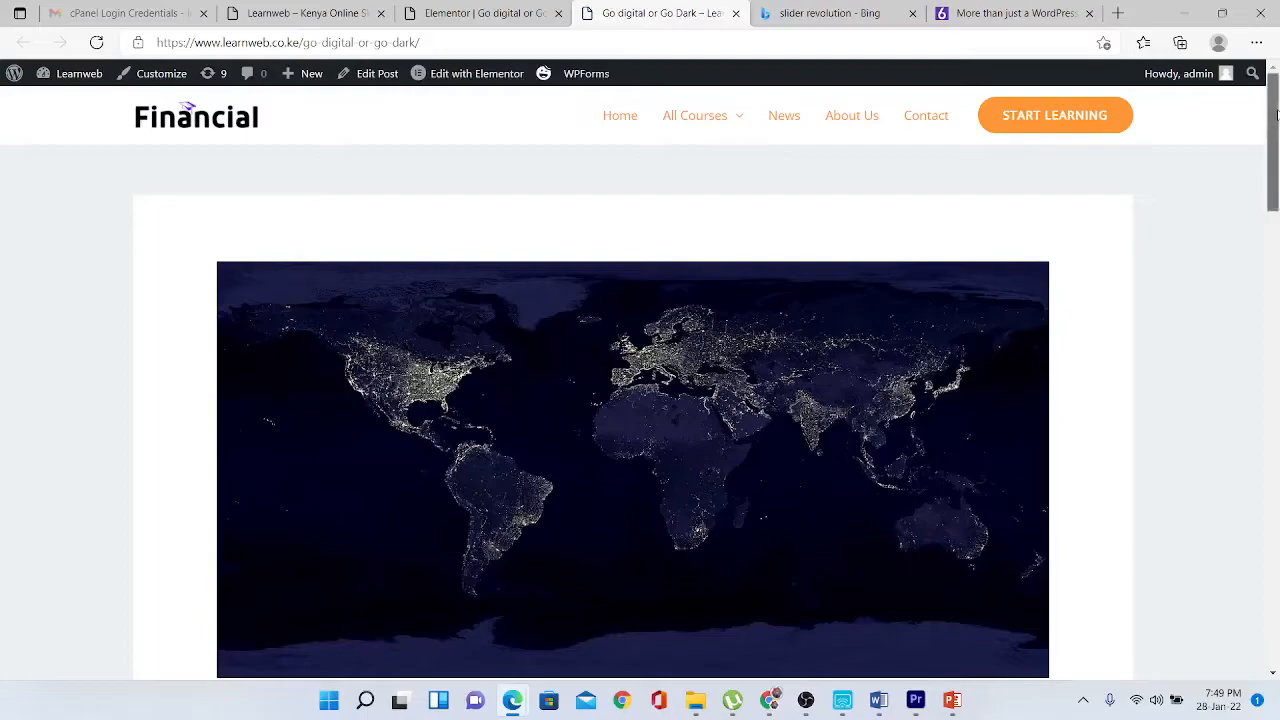
- Open the News page from the live post and scroll to 'Go digital or Go Dark'
scroll(1275, 170, down, 3)
drag(1279, 170, 1276, 292)
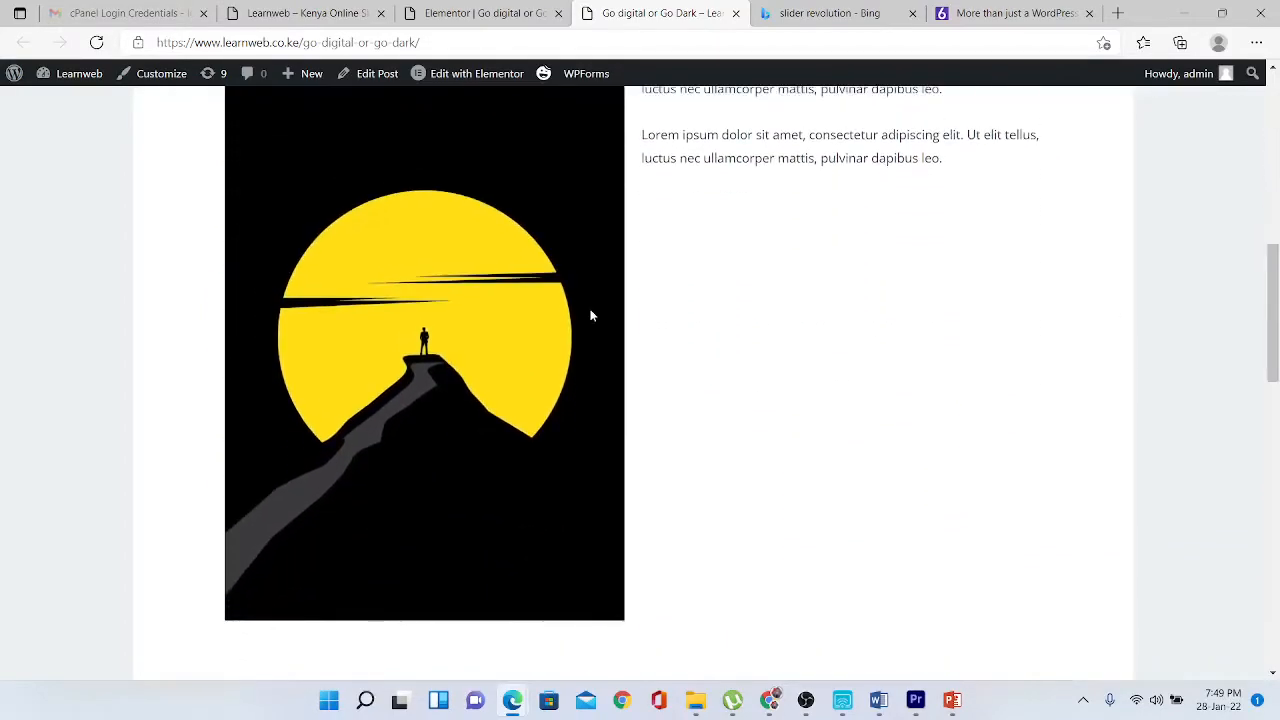
drag(425, 44, 299, 48)
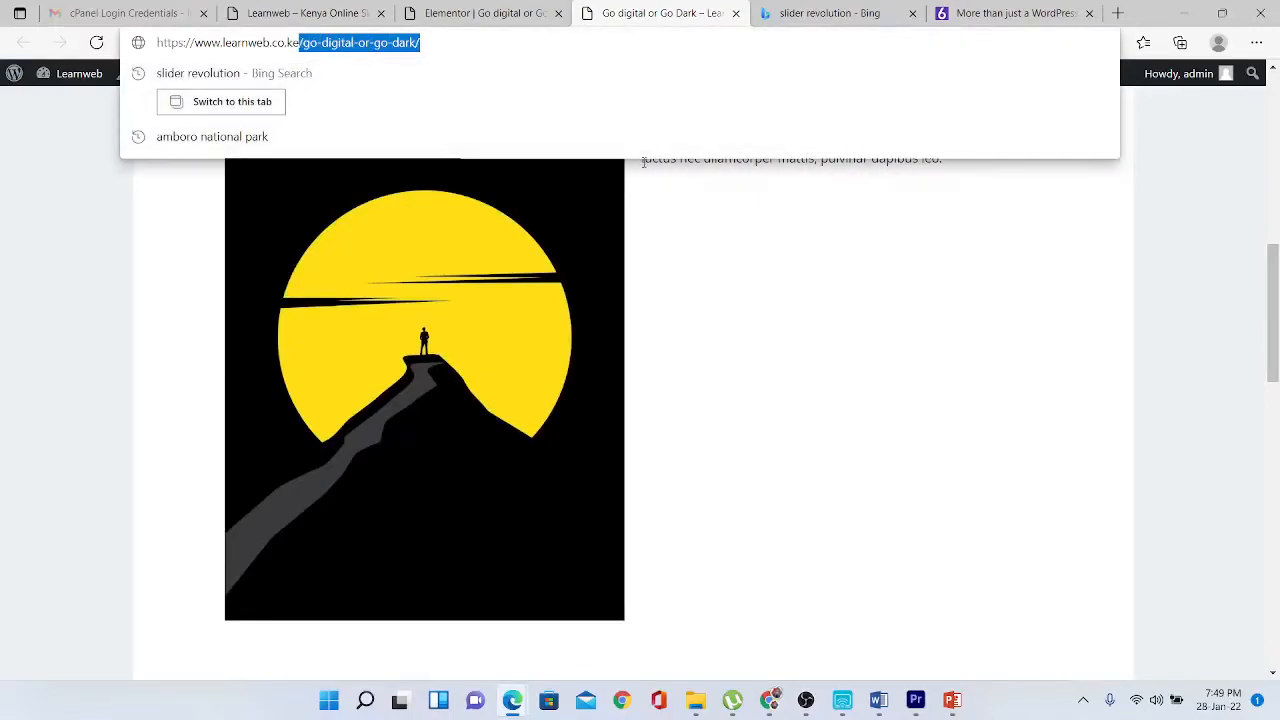
click(1075, 367)
drag(1274, 284, 1274, 100)
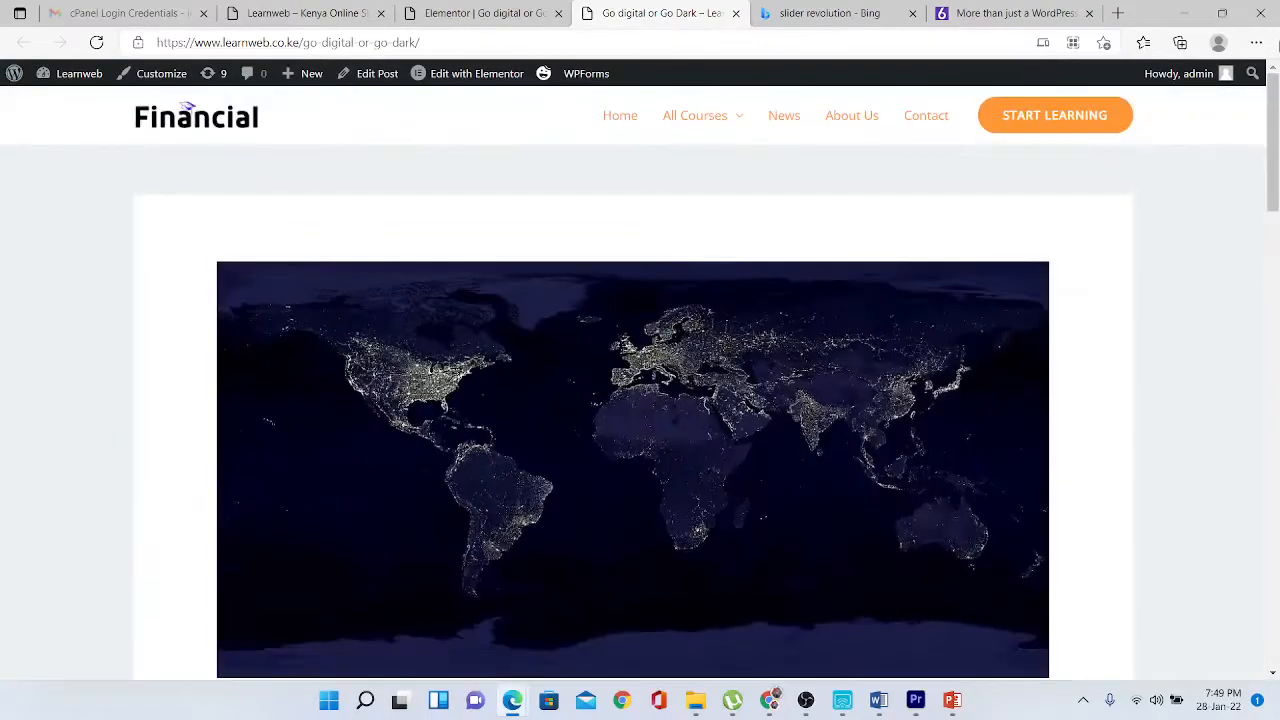
click(783, 120)
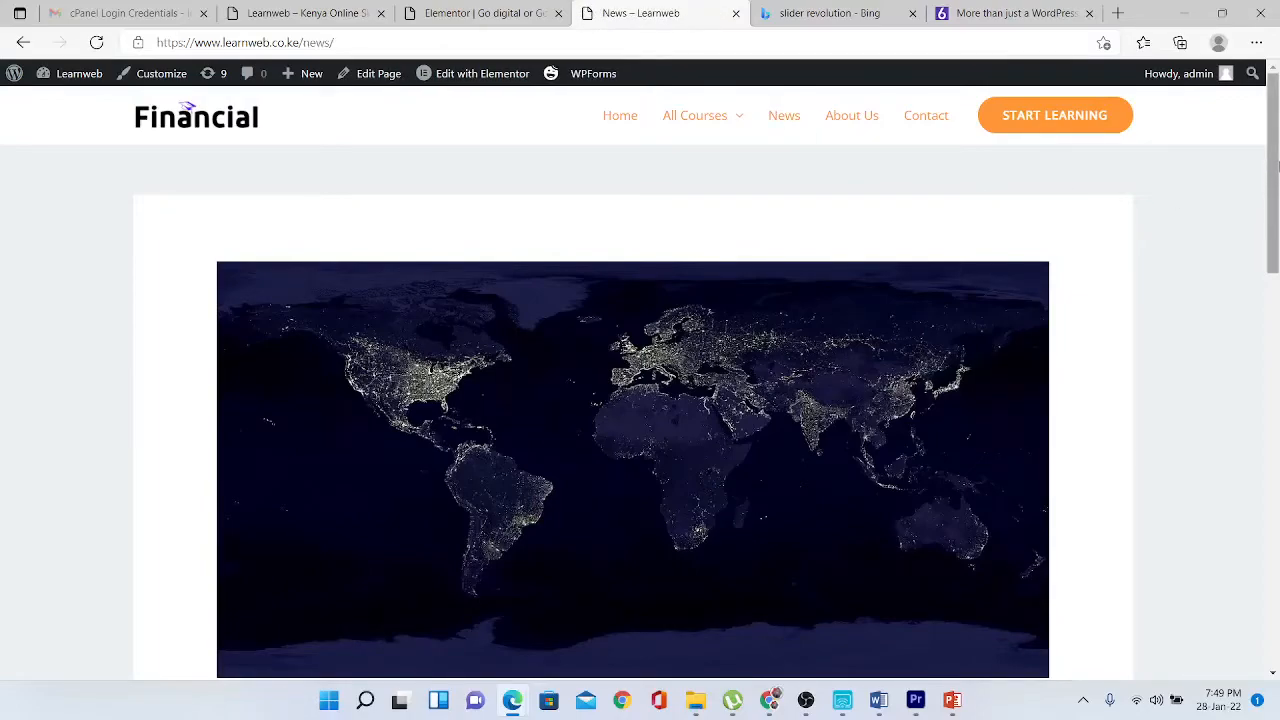
drag(1277, 165, 1275, 251)
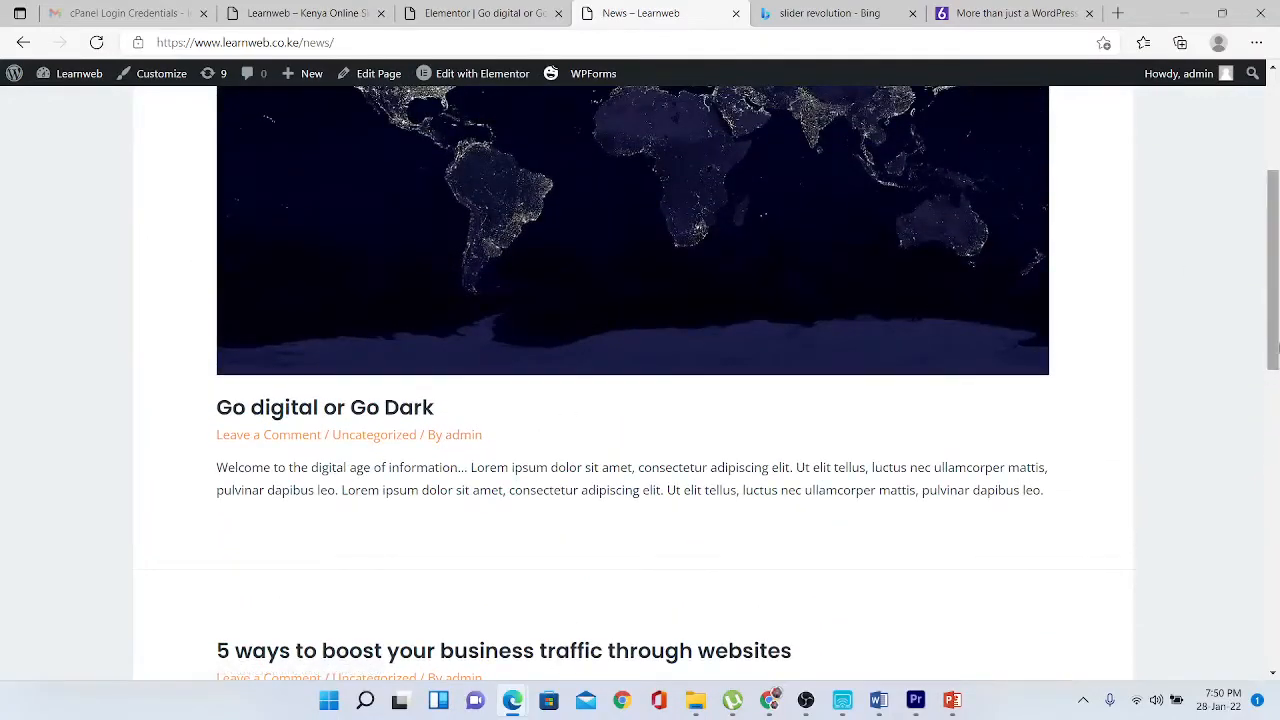
drag(1273, 363, 1273, 457)
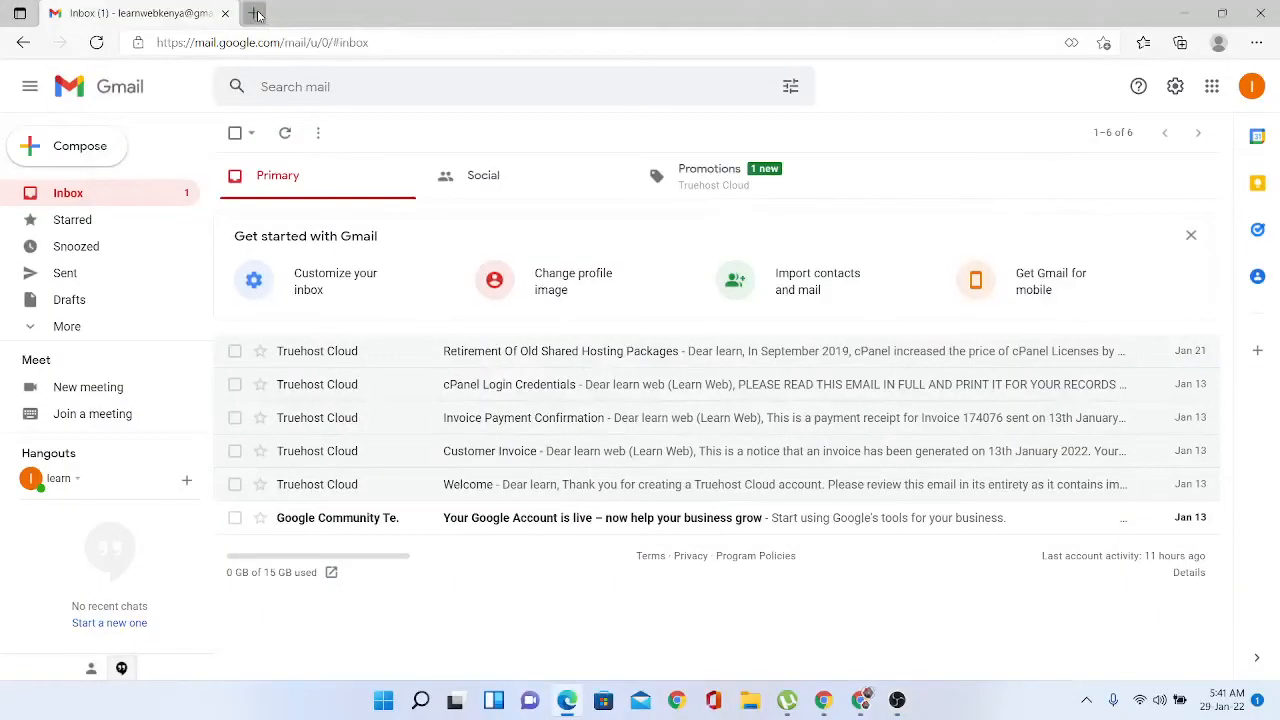
click(253, 14)
click(273, 46)
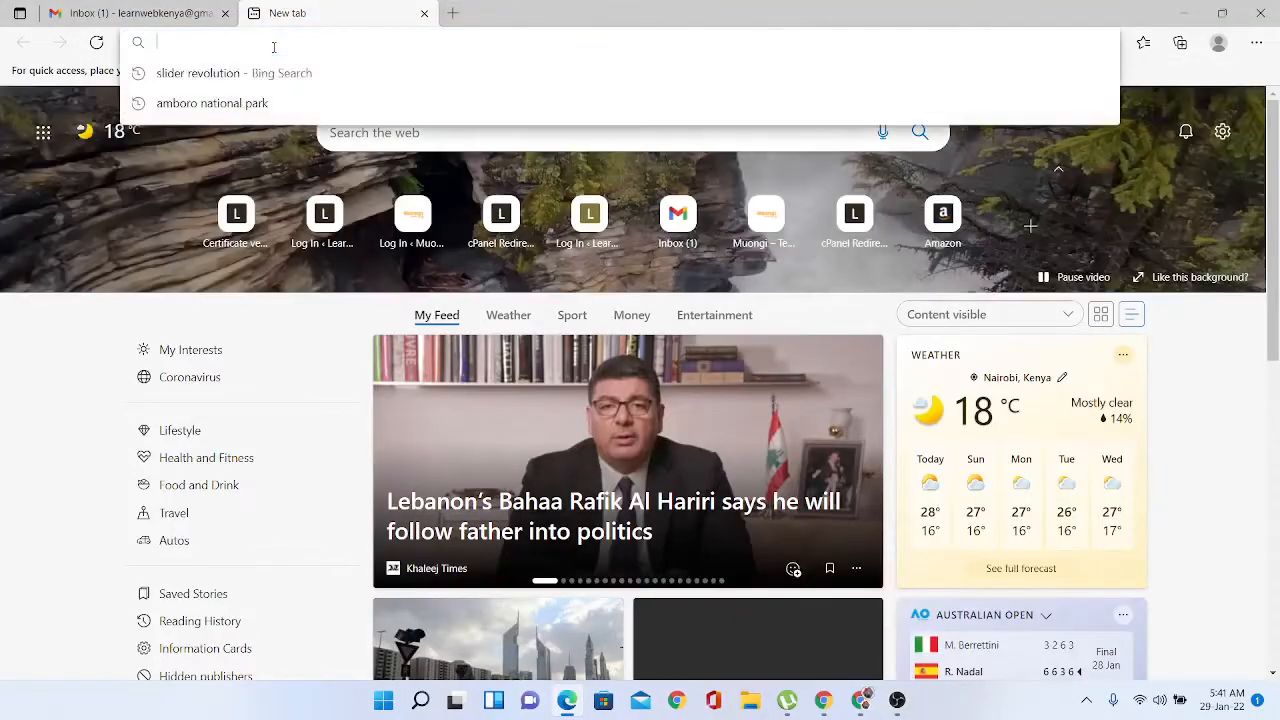
text(www.learnweb.co.ke)
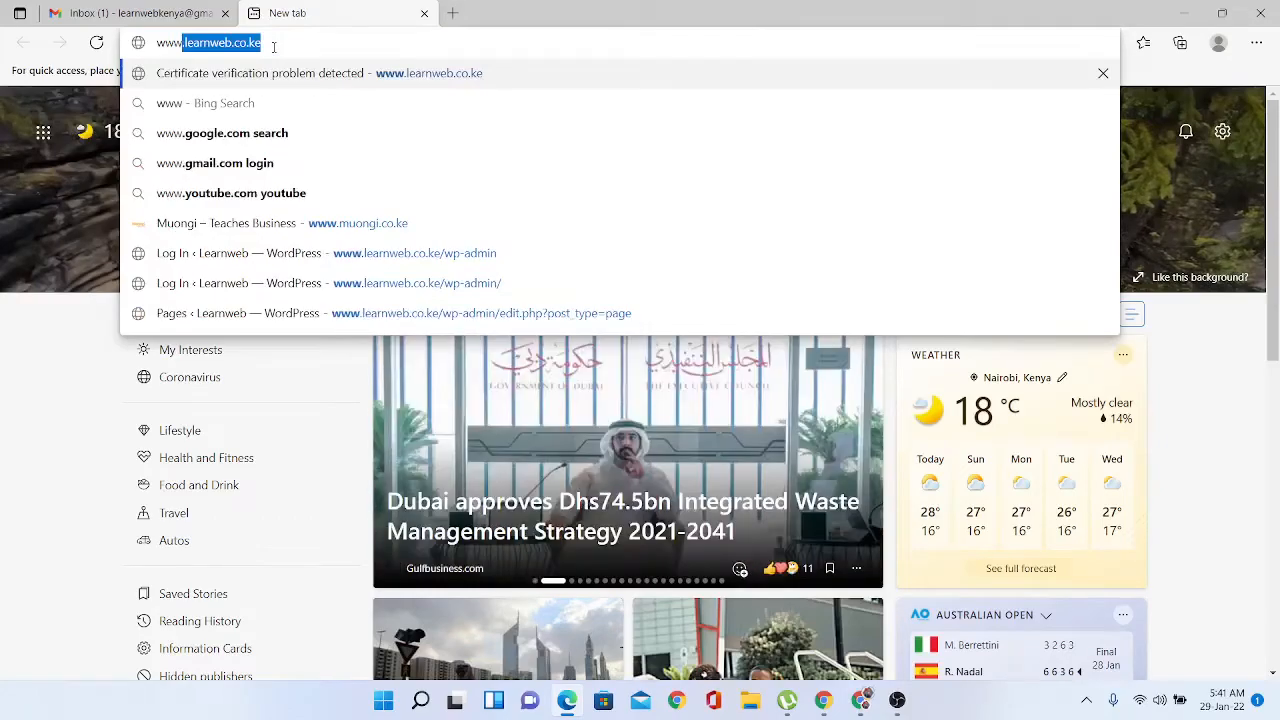
key(Right)
text(/)
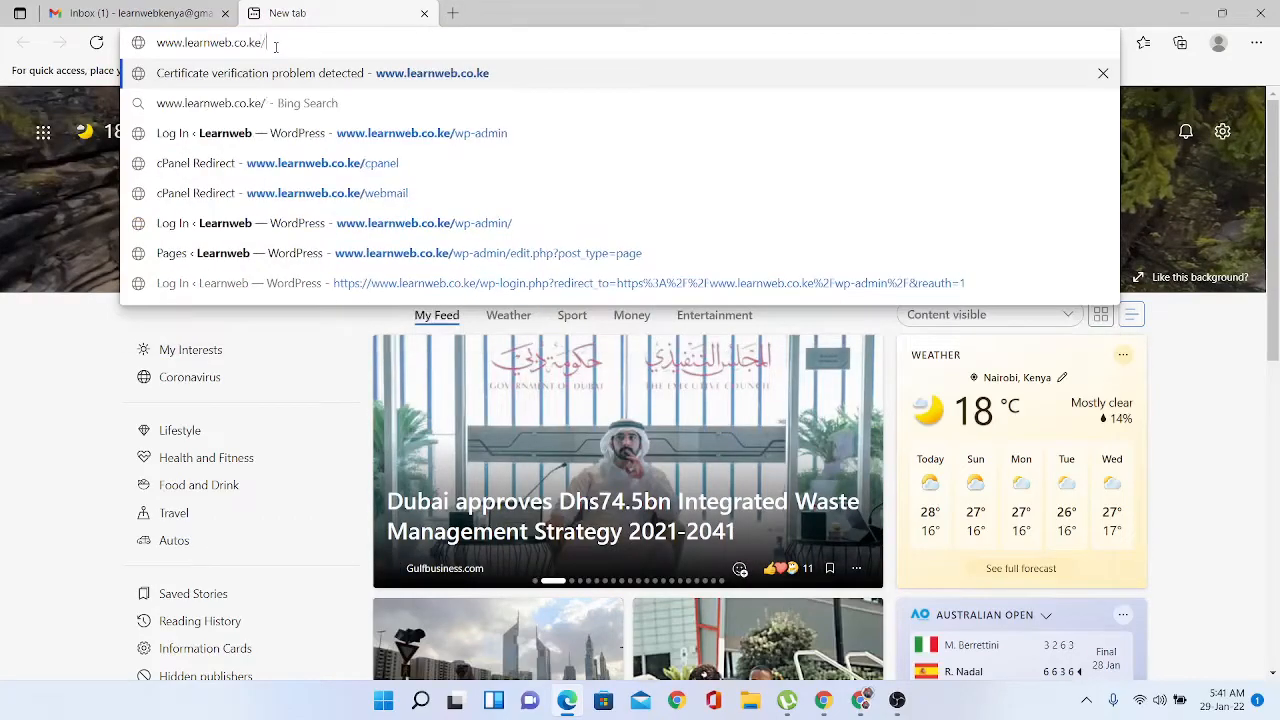
text(webmail)
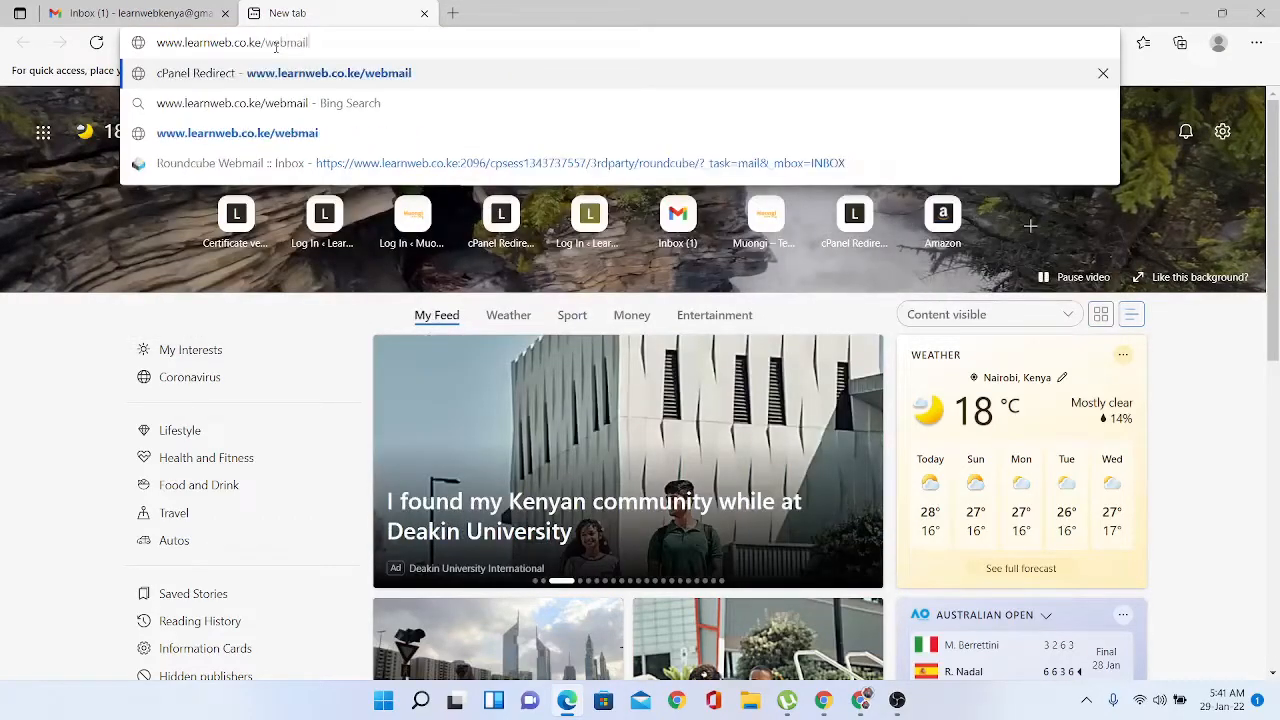
key(Return)
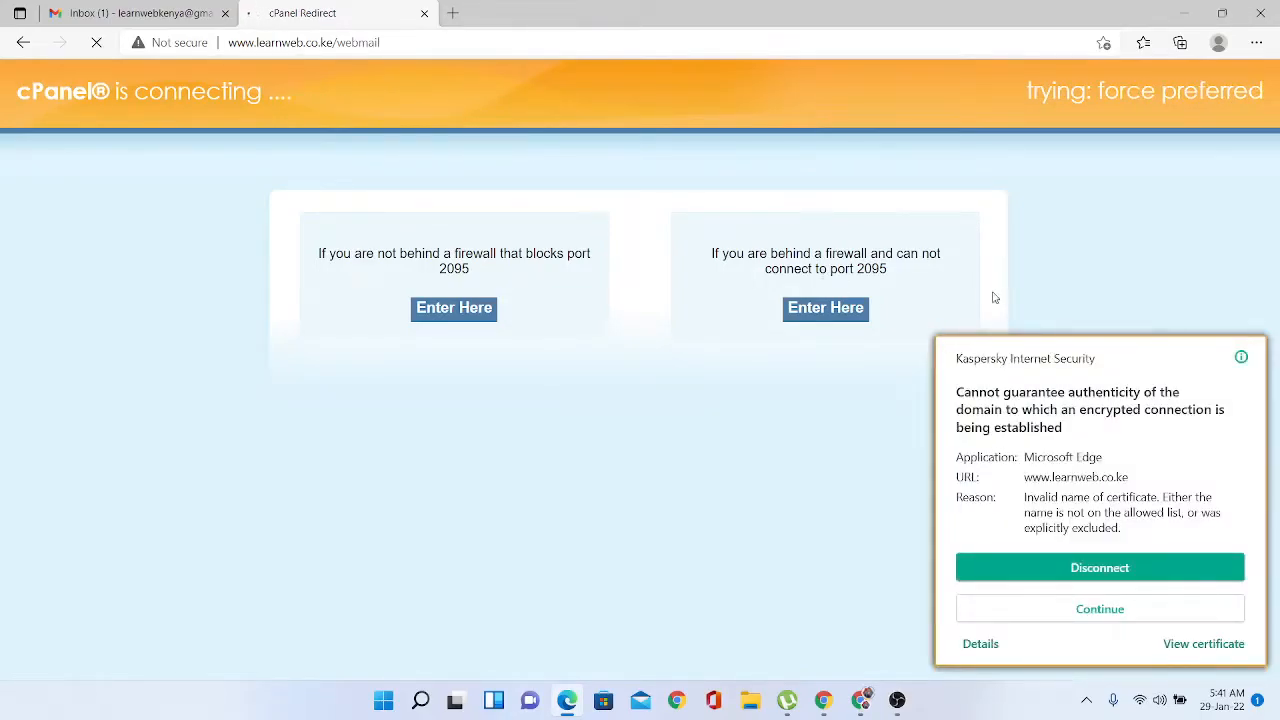
- Pass the certificate warning, log in, read the Client configuration message, then return to Gmail
click(1100, 612)
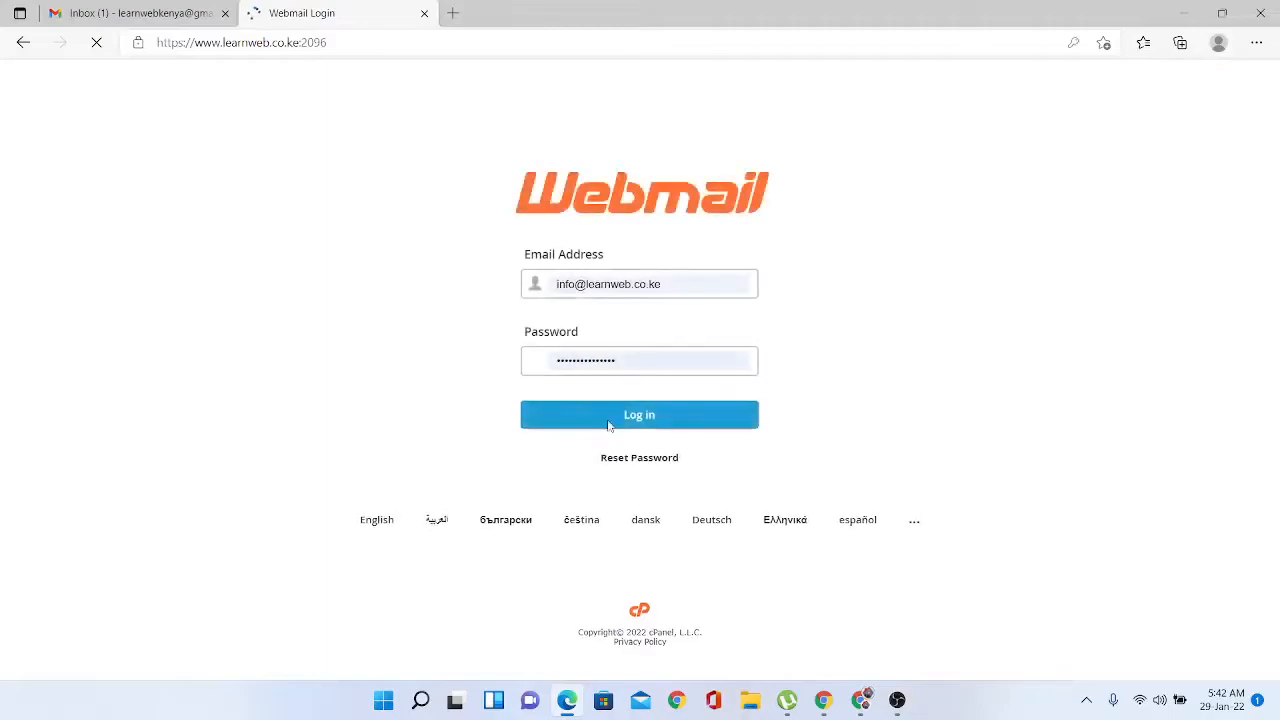
click(612, 416)
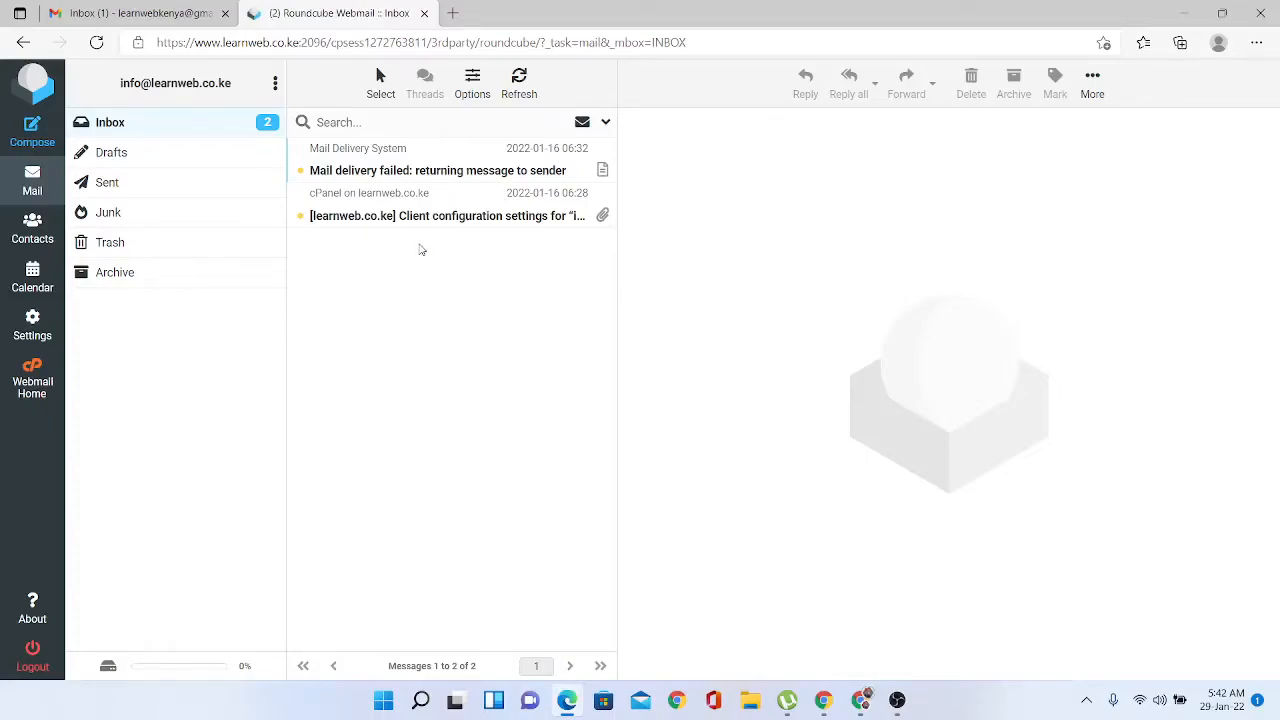
click(450, 216)
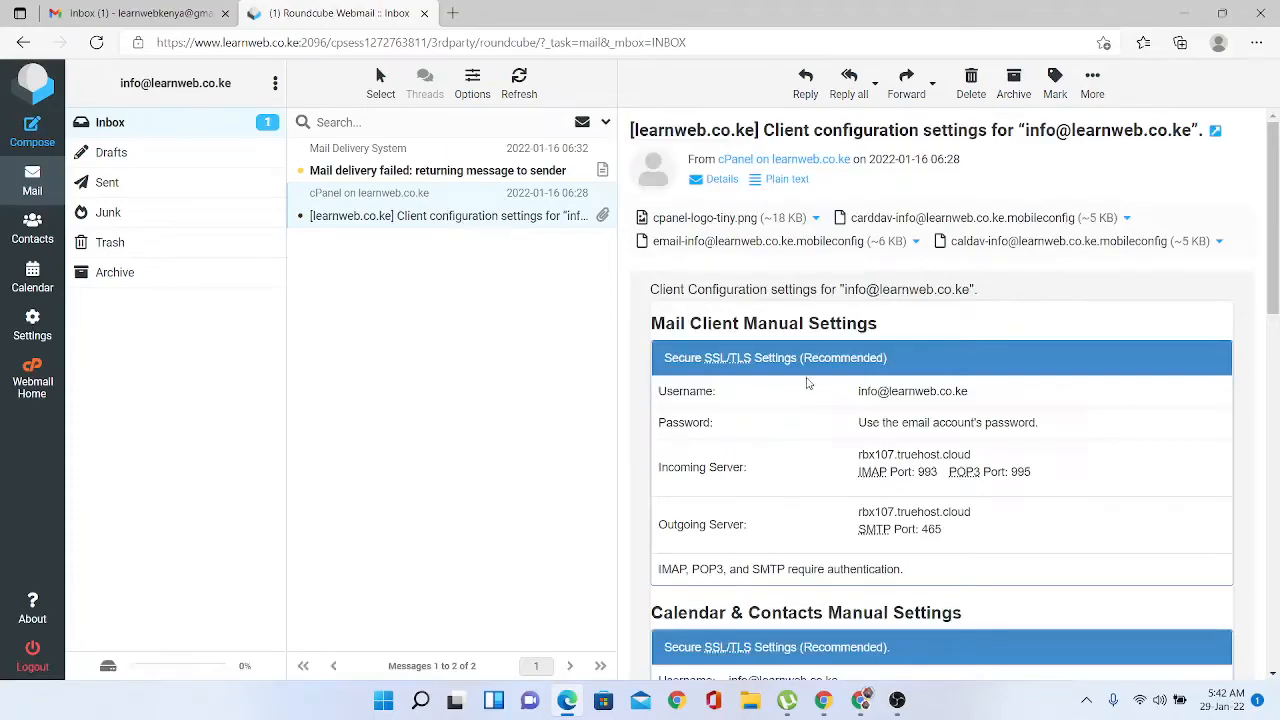
click(106, 12)
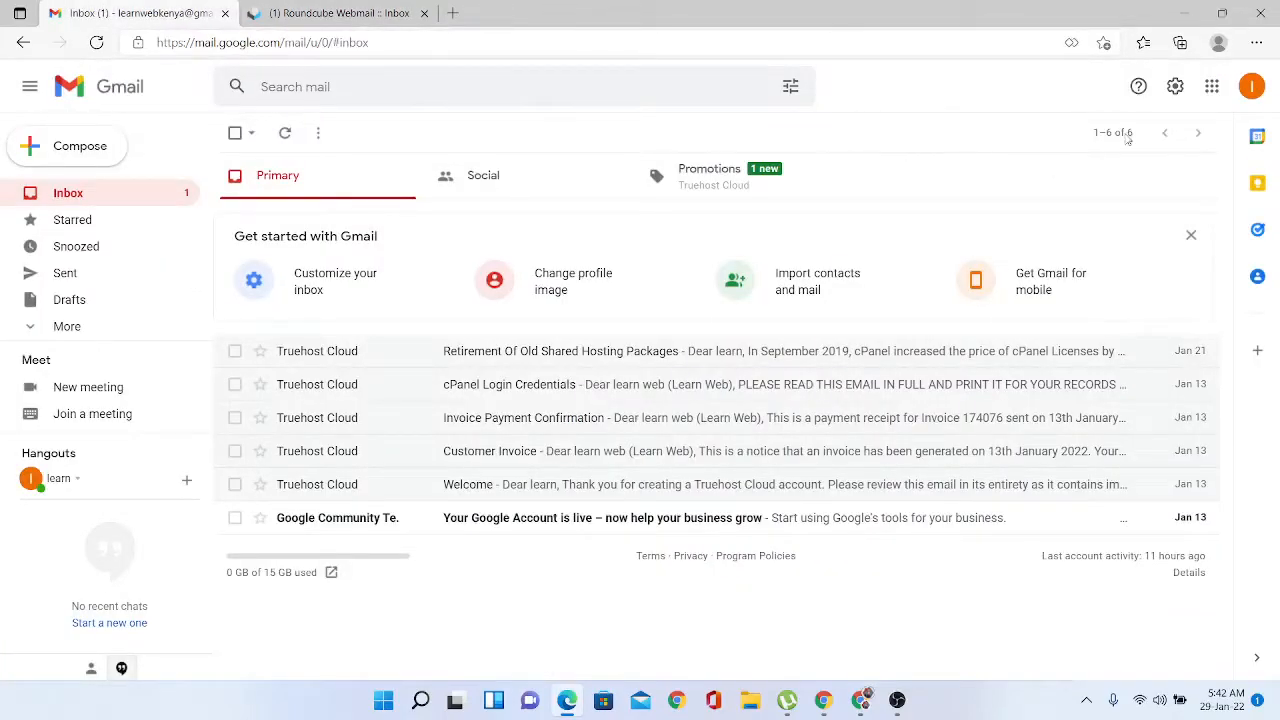
- Open Gmail's Accounts and Import settings and start adding a mail account to check
click(1175, 87)
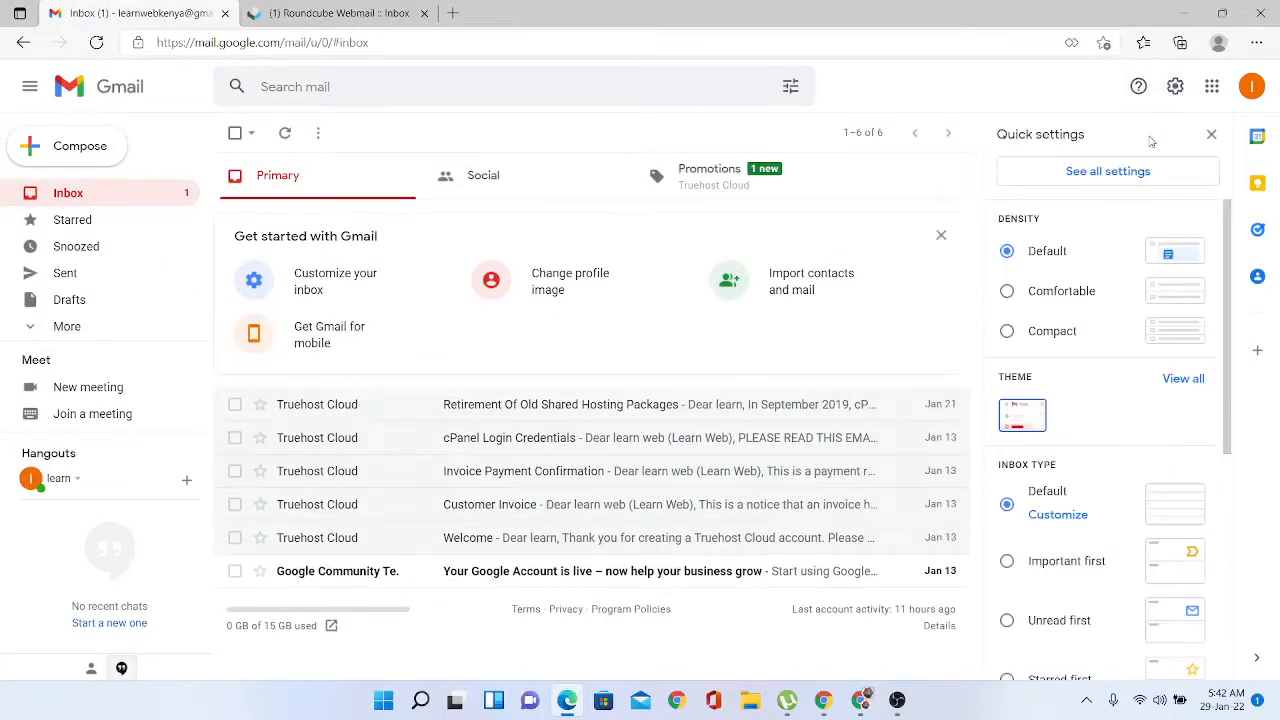
click(1123, 181)
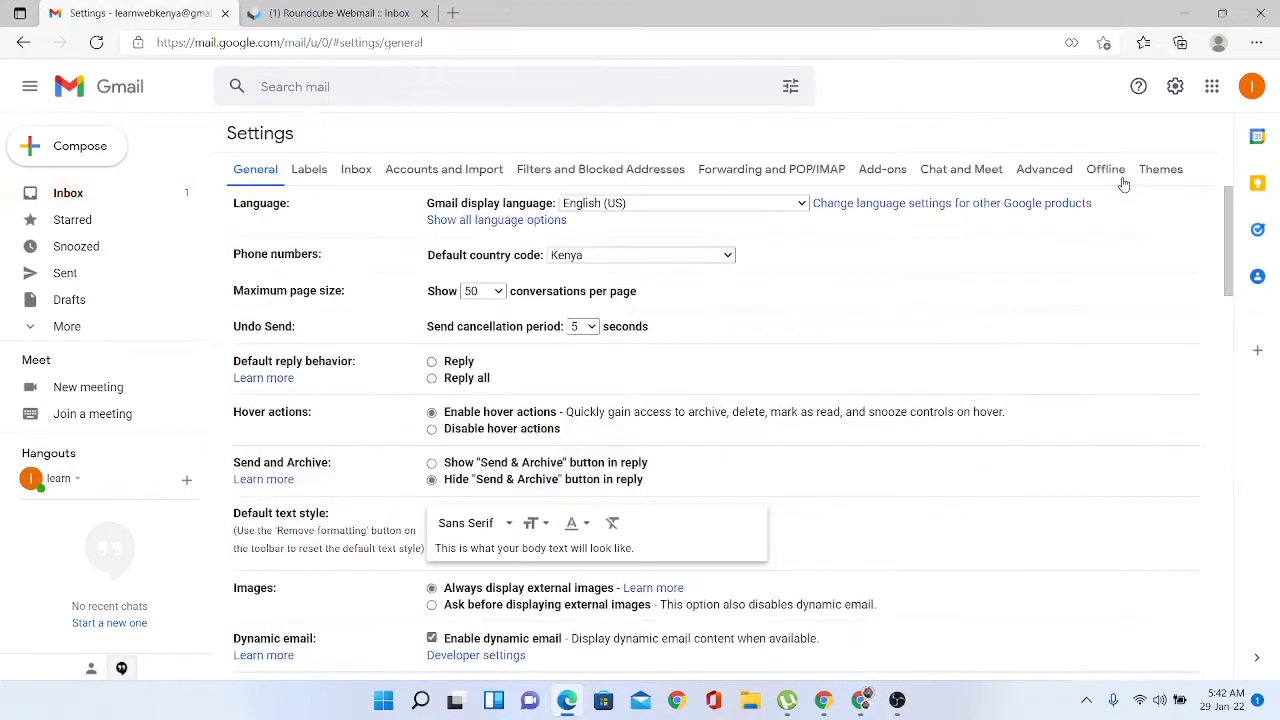
click(430, 170)
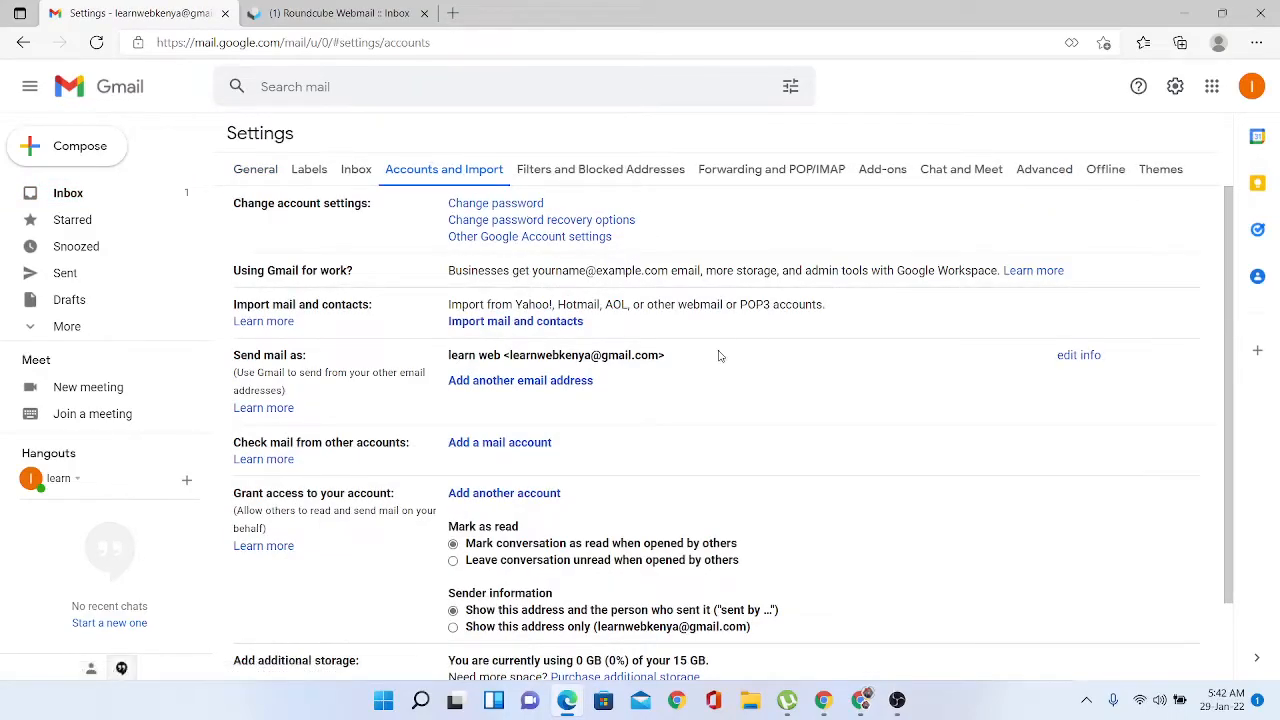
click(501, 443)
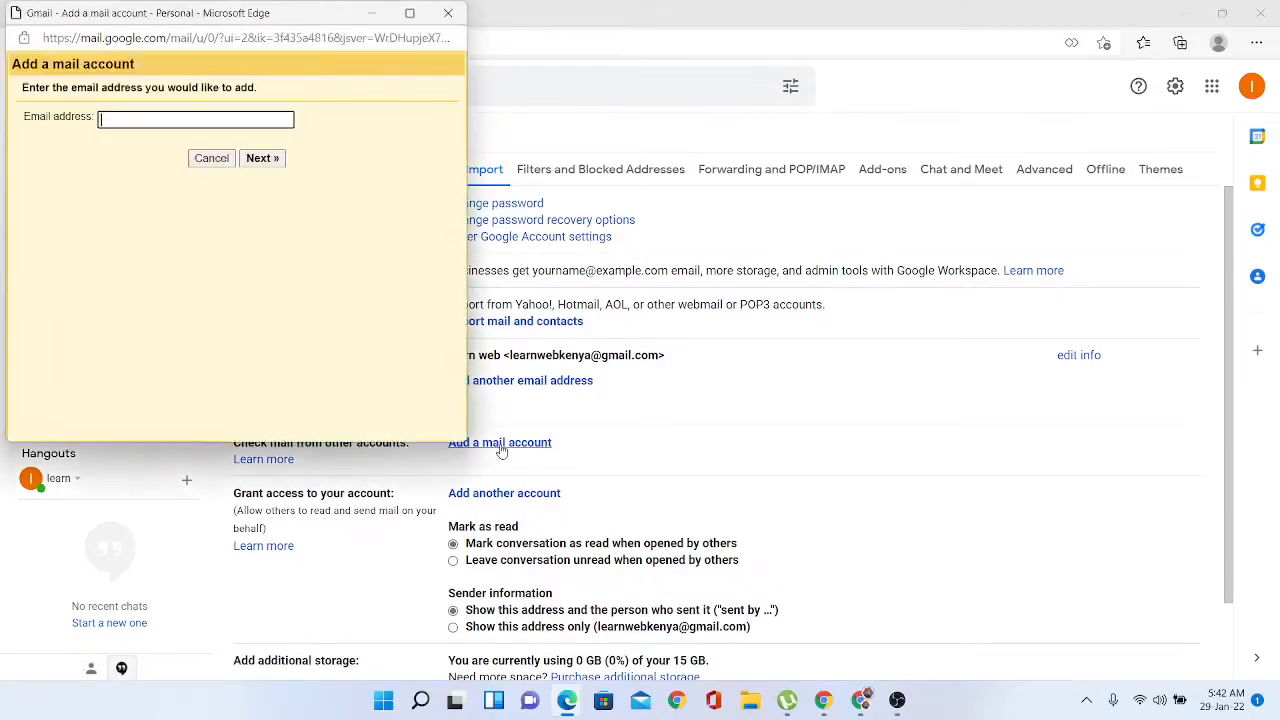
click(190, 119)
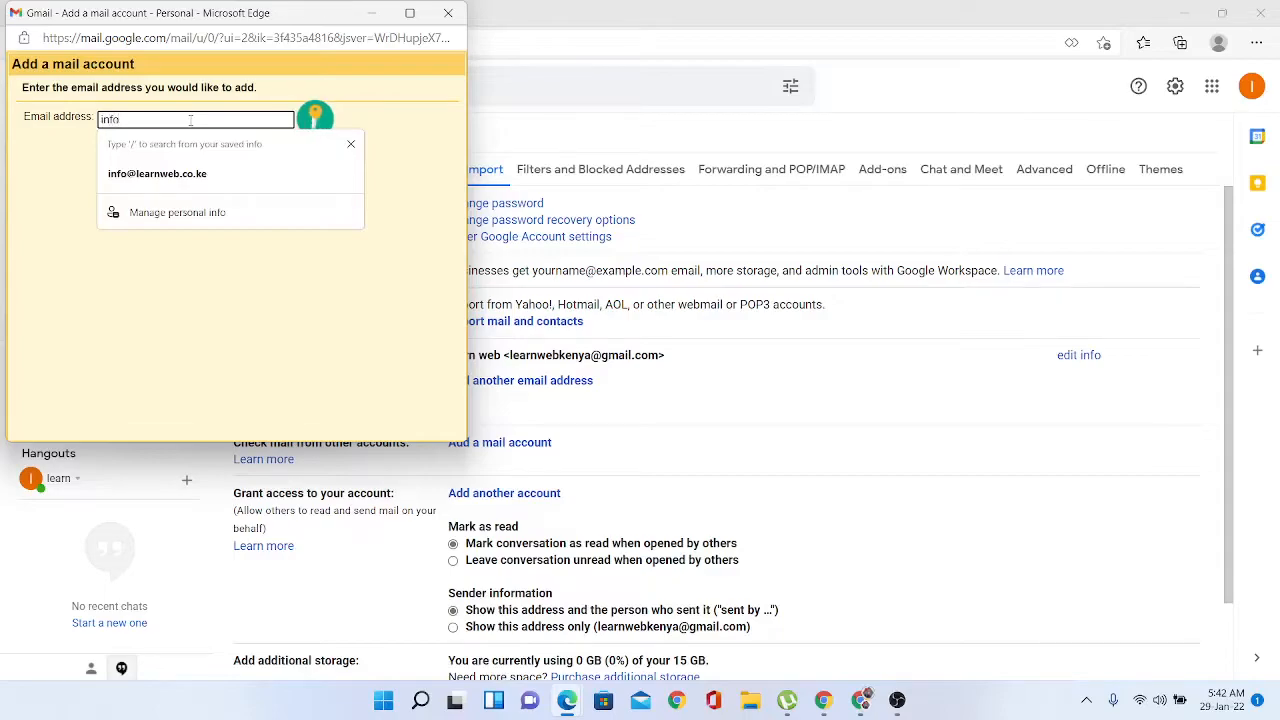
click(363, 329)
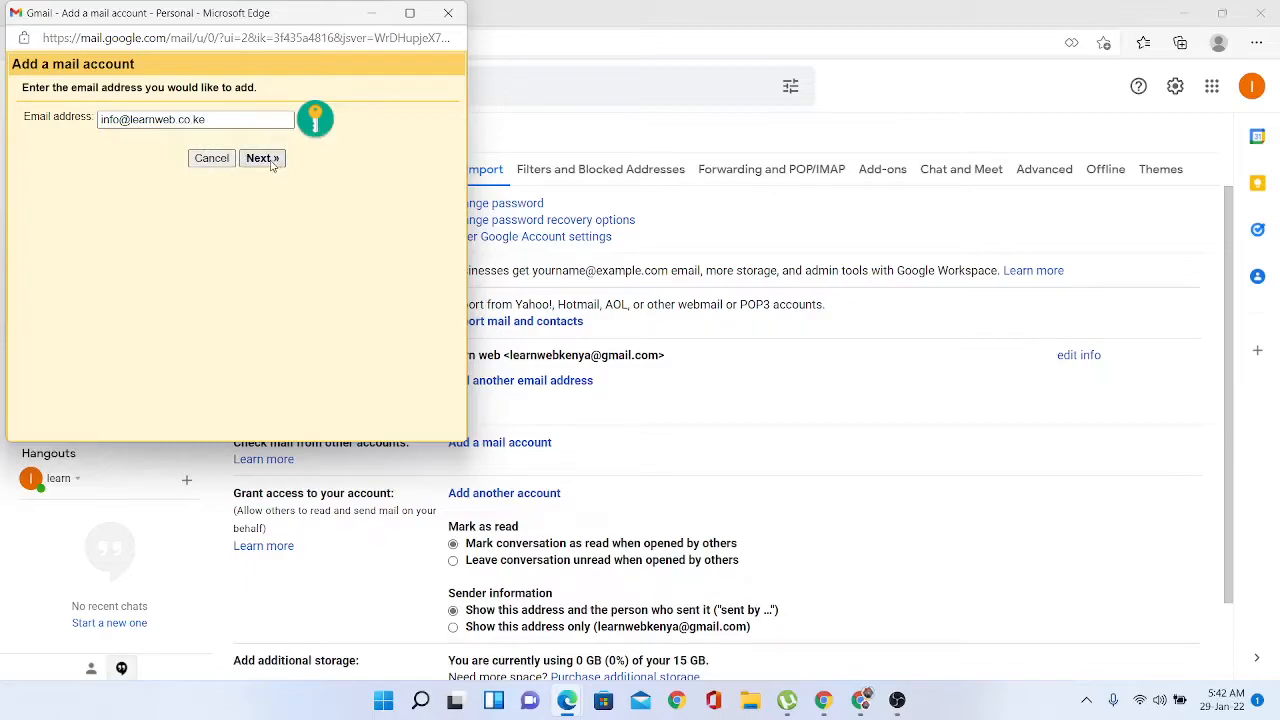
click(277, 162)
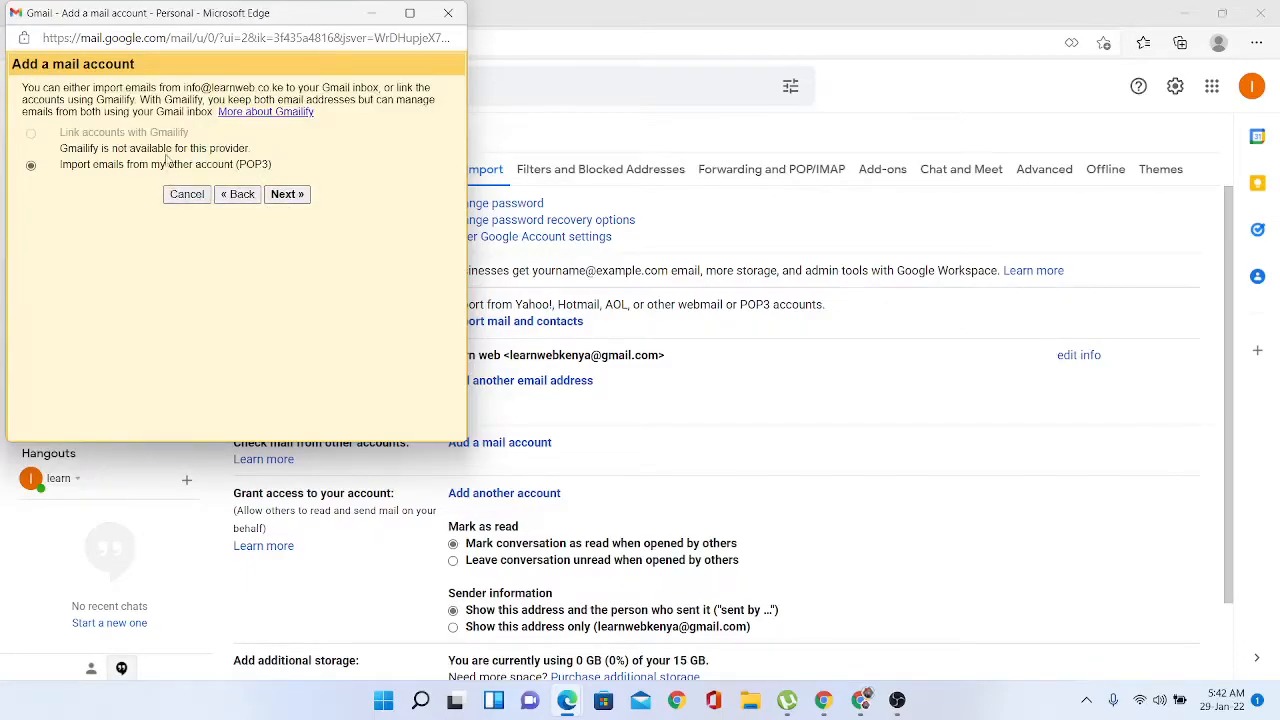
- Choose POP3 import, set the full learnweb.co.ke address as username and enter the password
click(287, 195)
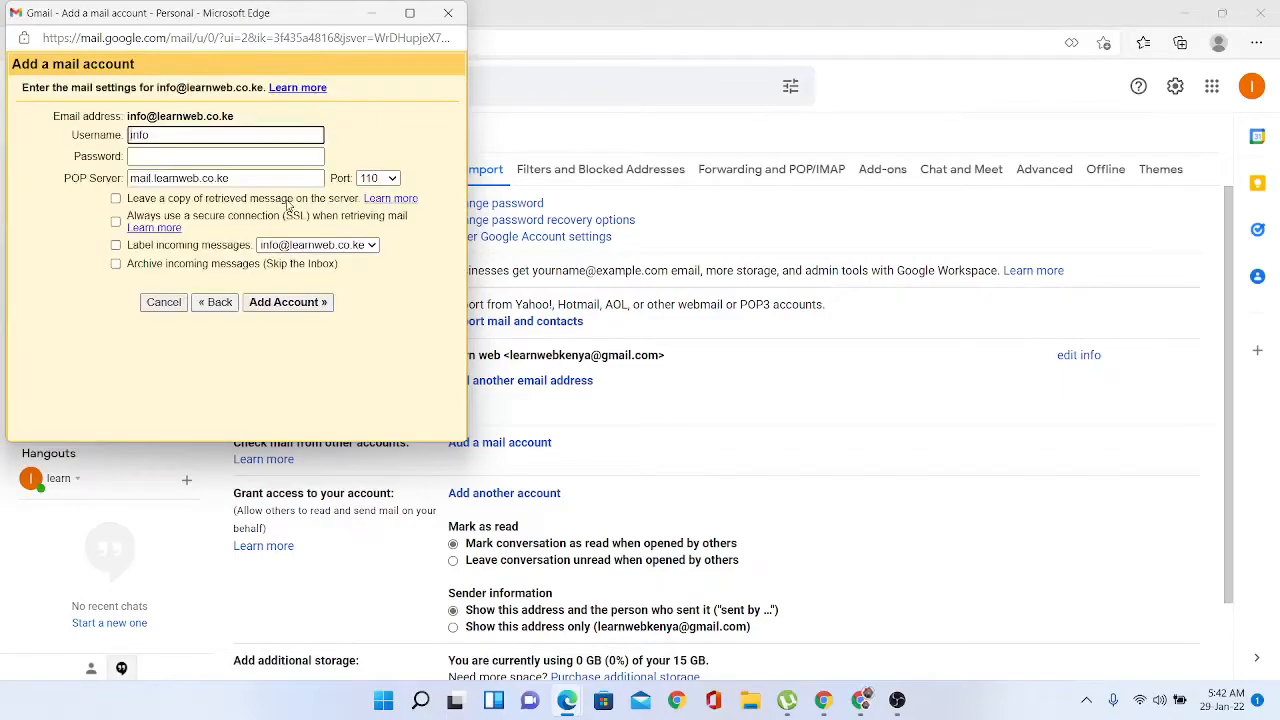
click(198, 134)
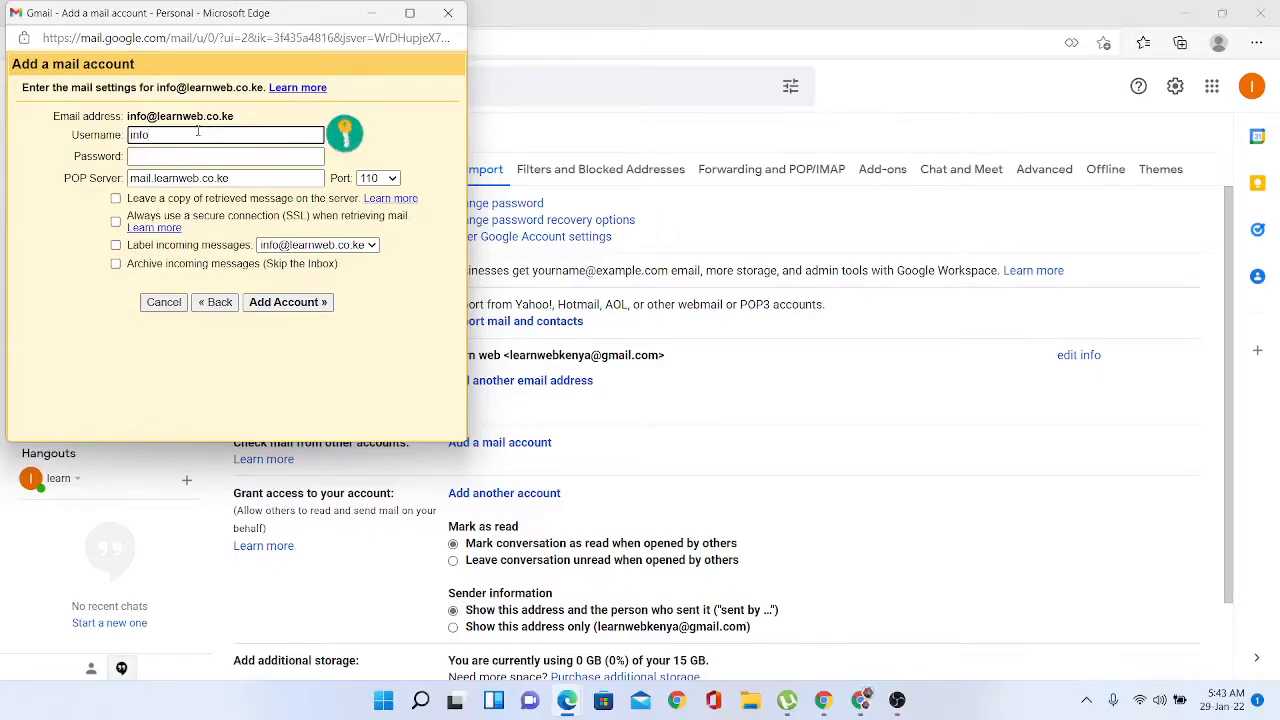
text(@learnweb.co.ke)
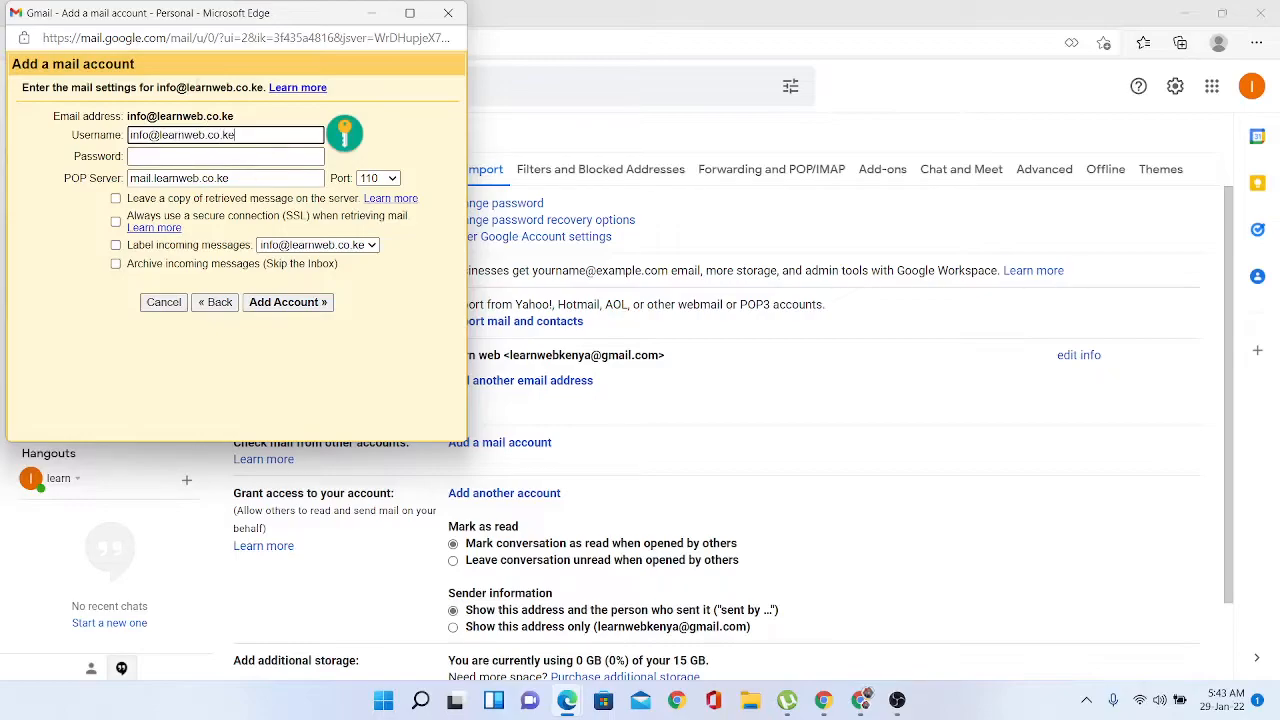
click(170, 156)
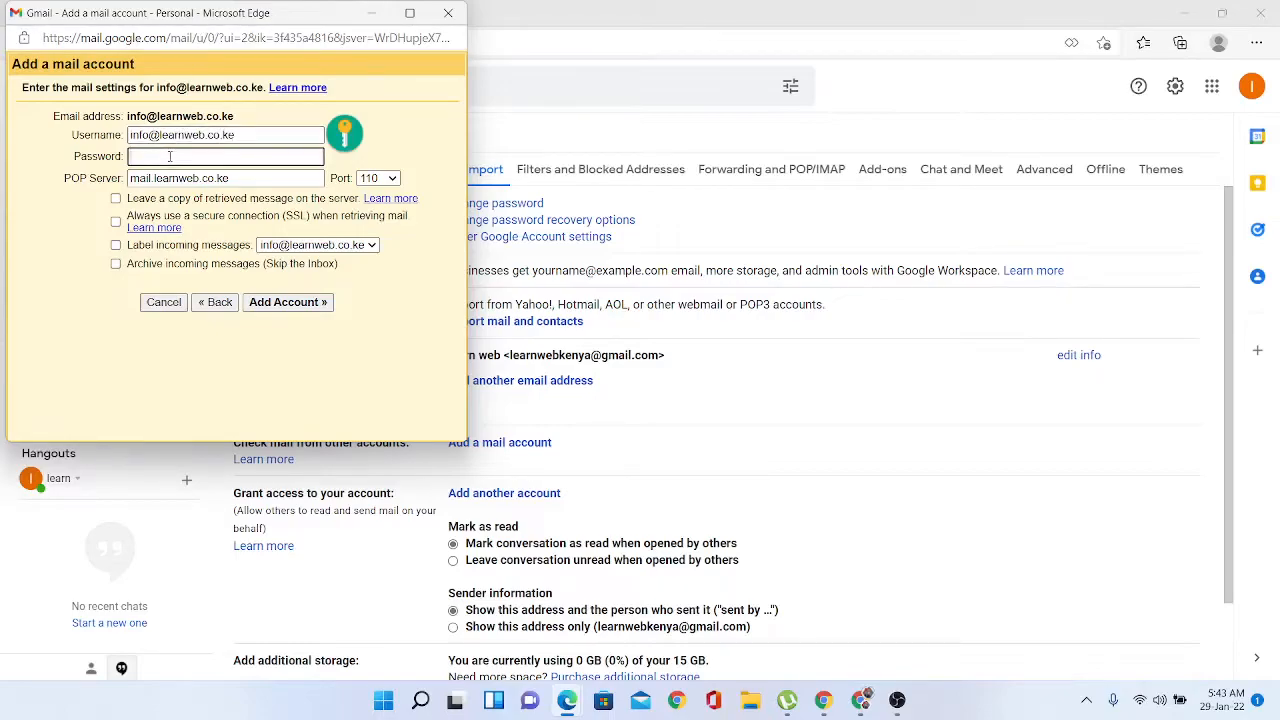
text(p)
- Look up the incoming server name rbx107.truehost.cloud in the Roundcube webmail settings email
drag(288, 13, 314, 229)
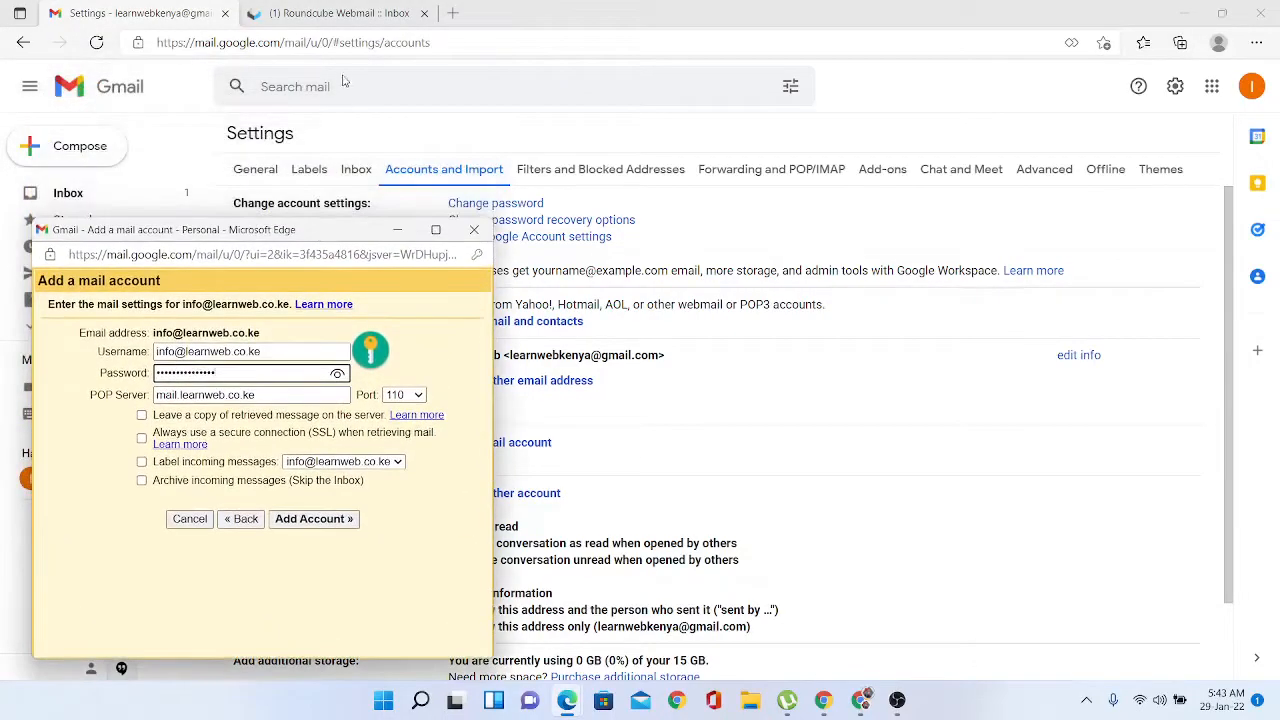
click(338, 14)
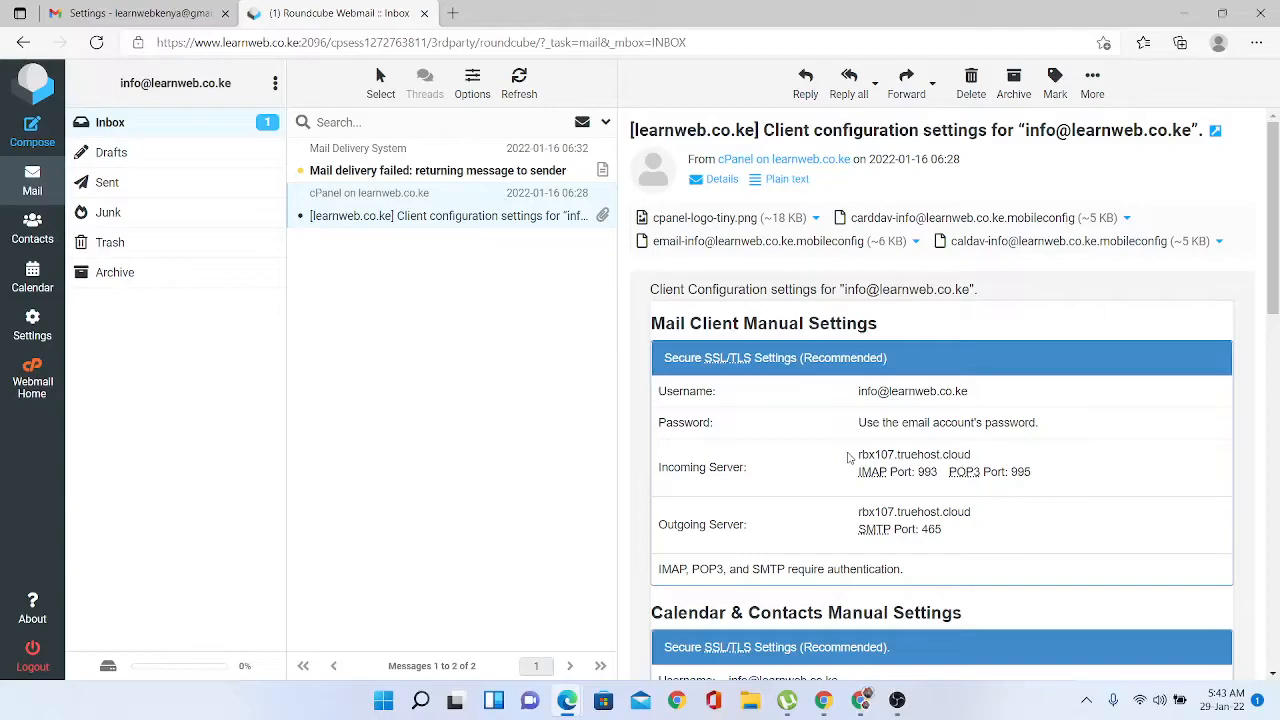
drag(848, 457, 978, 452)
key(ctrl+c)
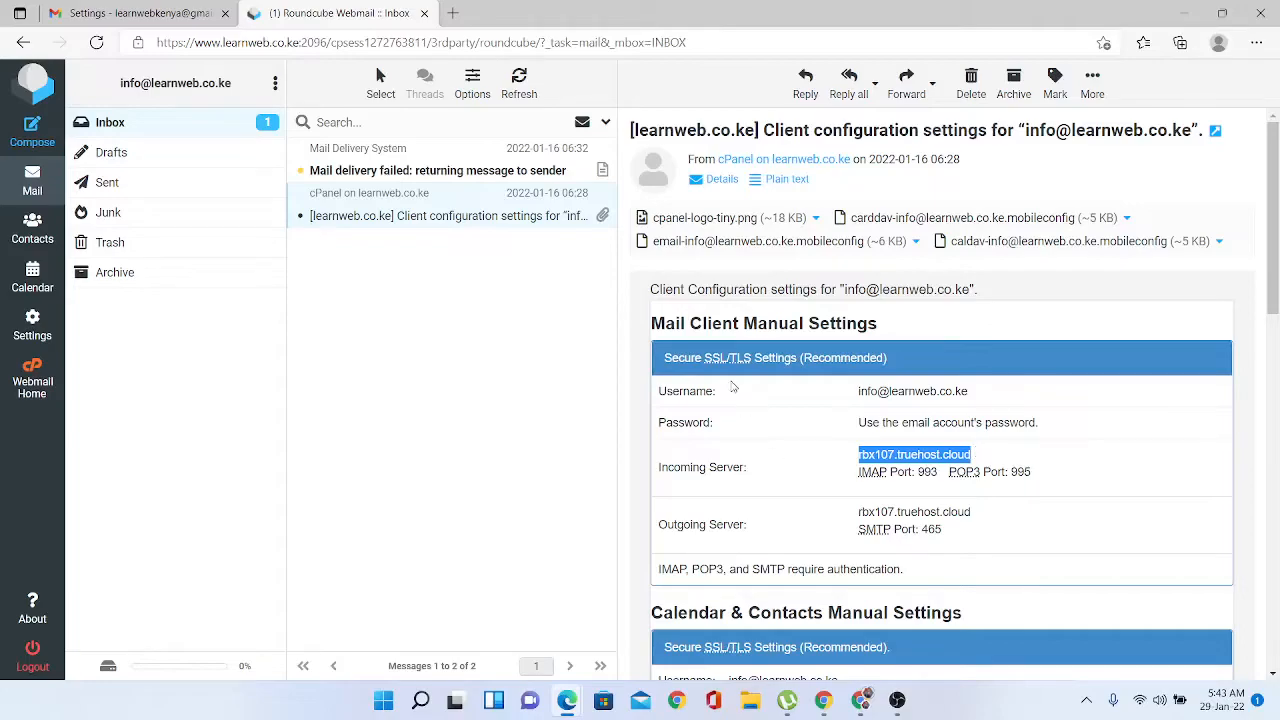
- Set the POP server to rbx107.truehost.cloud and the port to 995
click(141, 10)
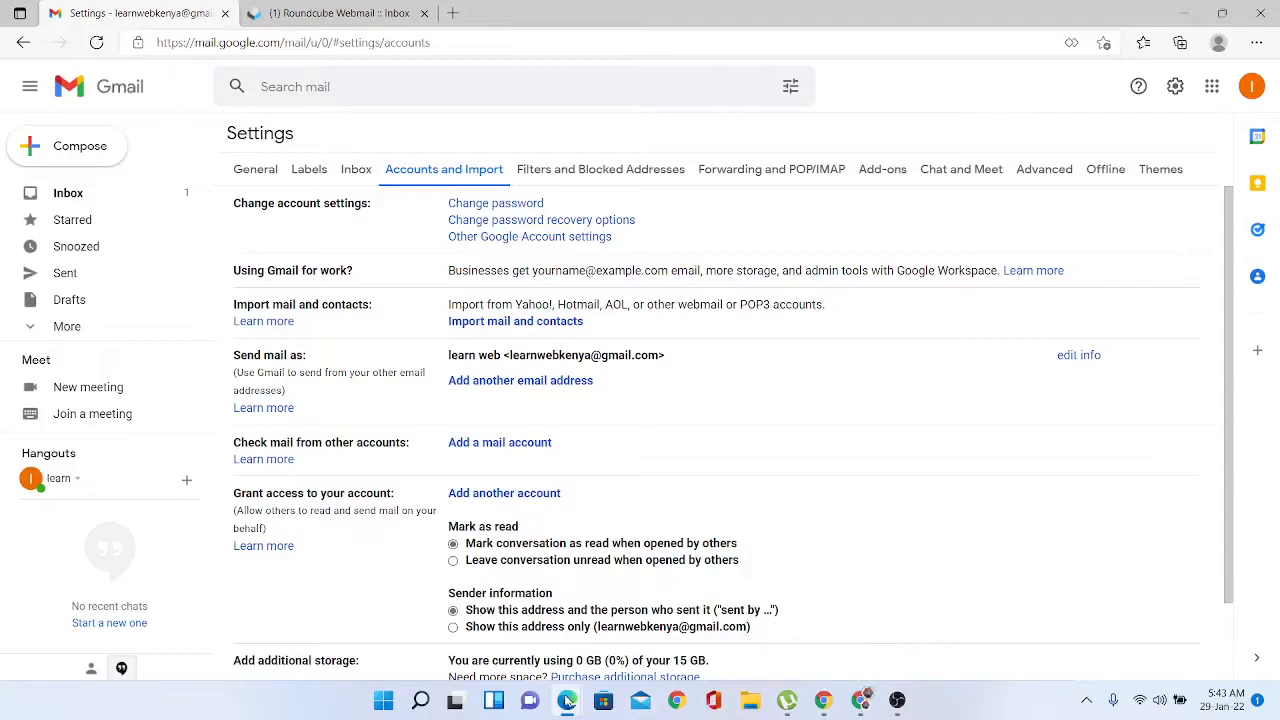
mouse_move(567, 700)
click(643, 655)
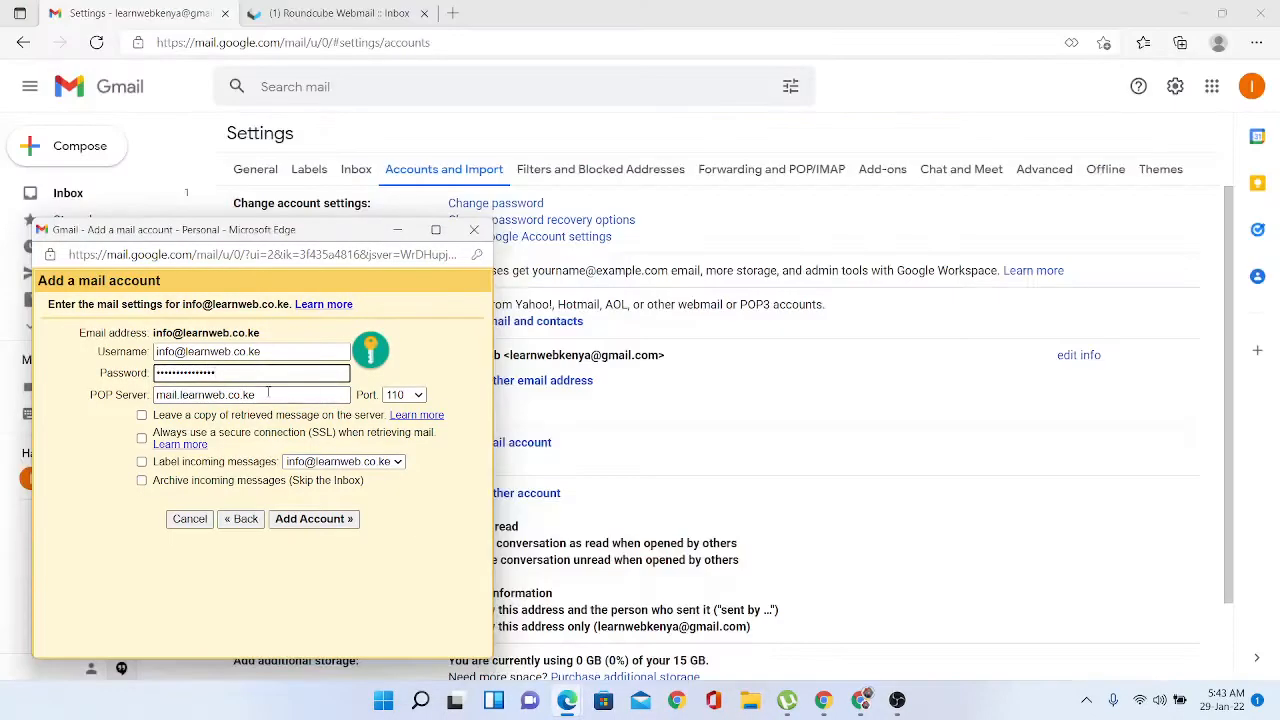
drag(269, 398, 112, 397)
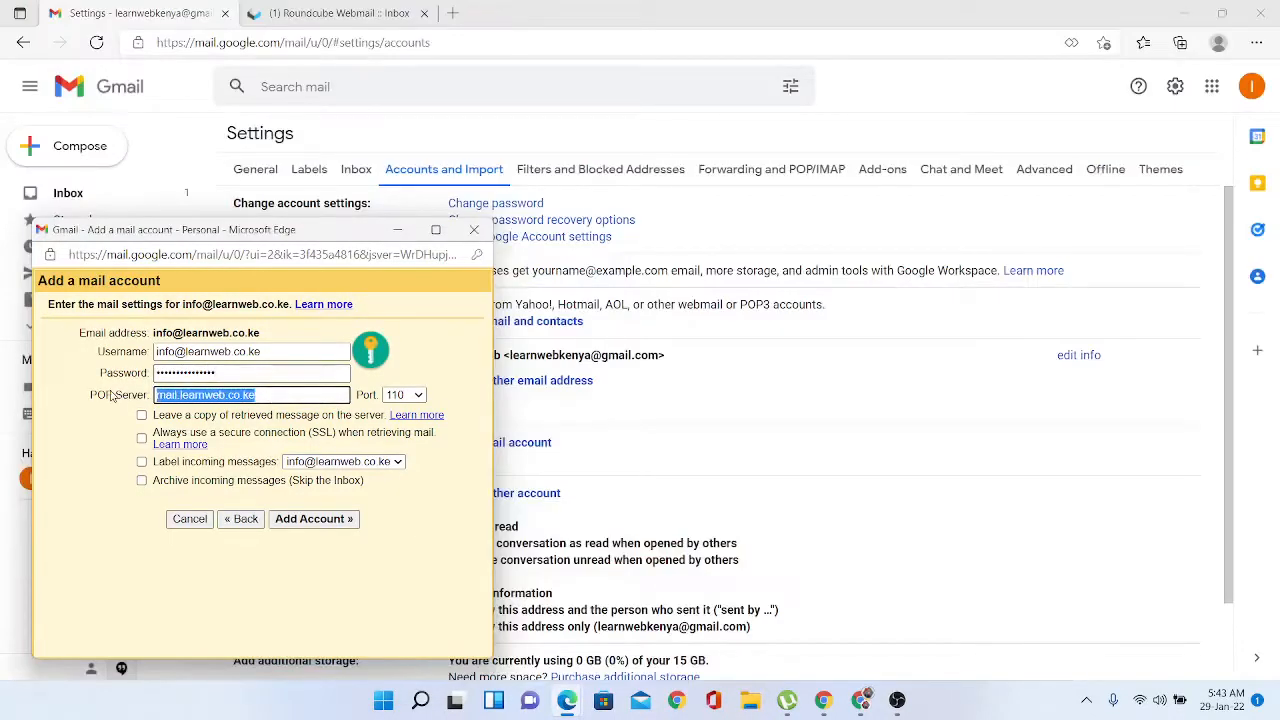
key(ctrl+v)
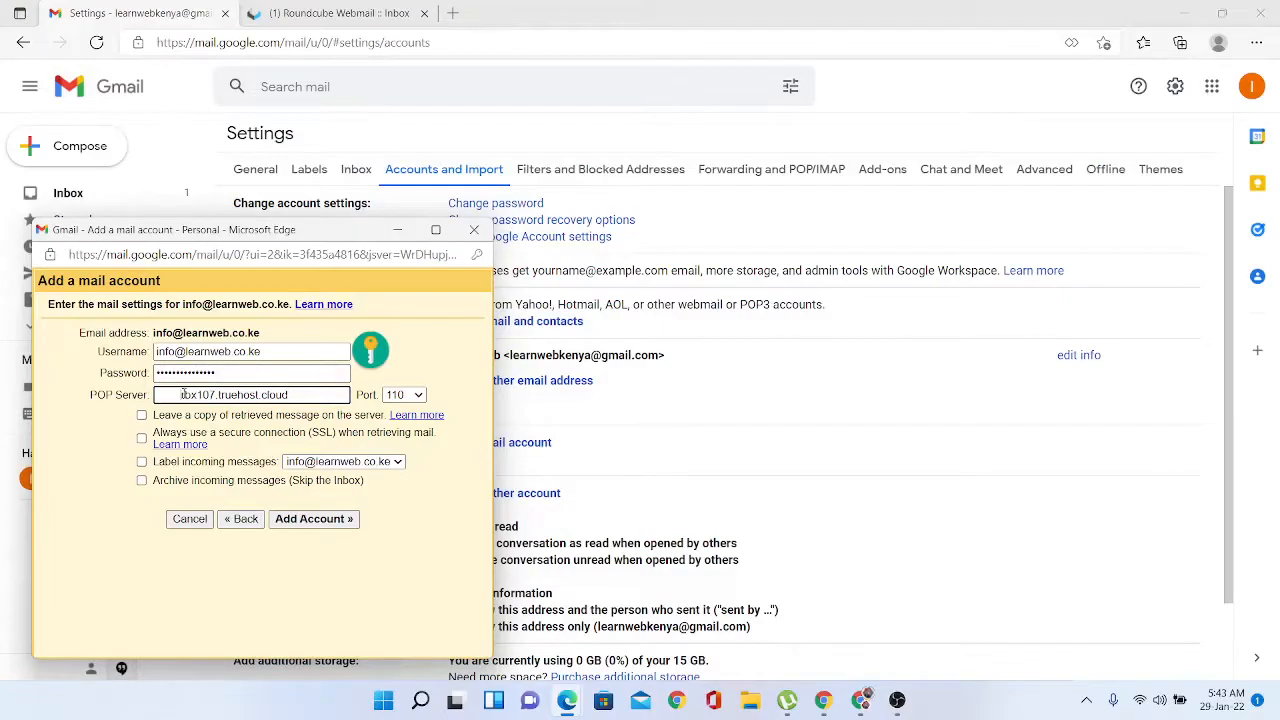
key(BackSpace)
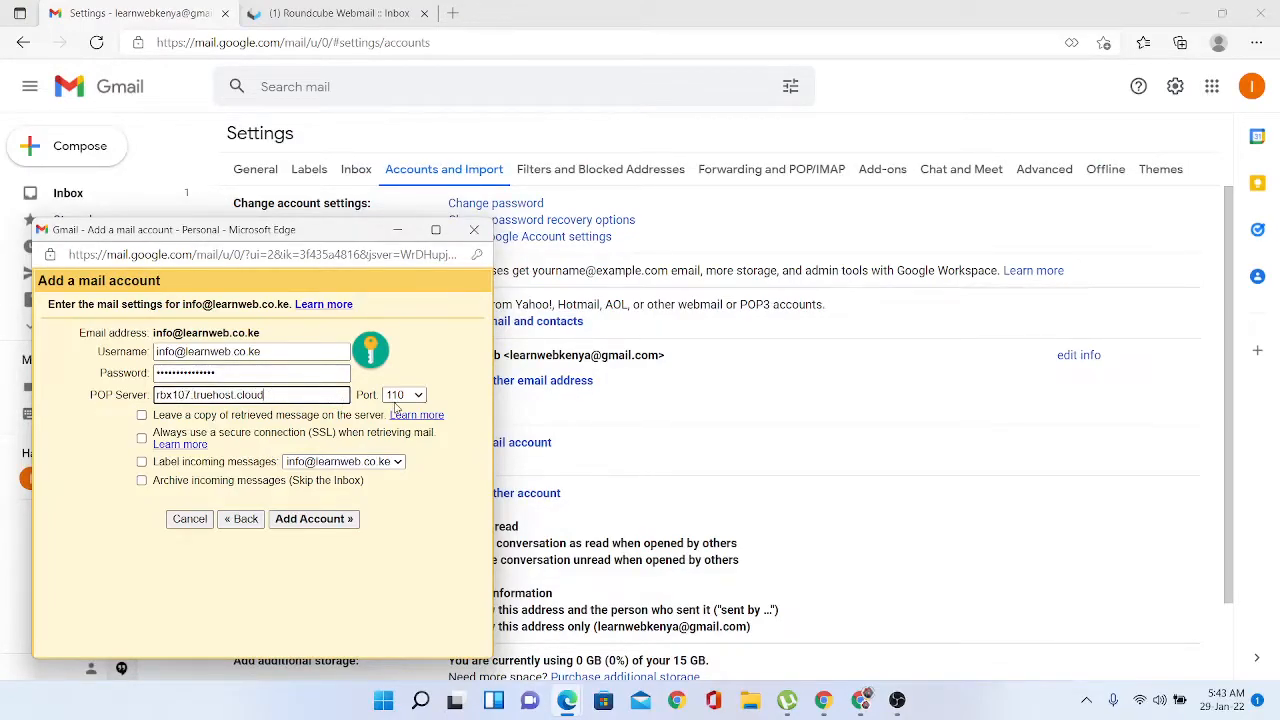
click(419, 397)
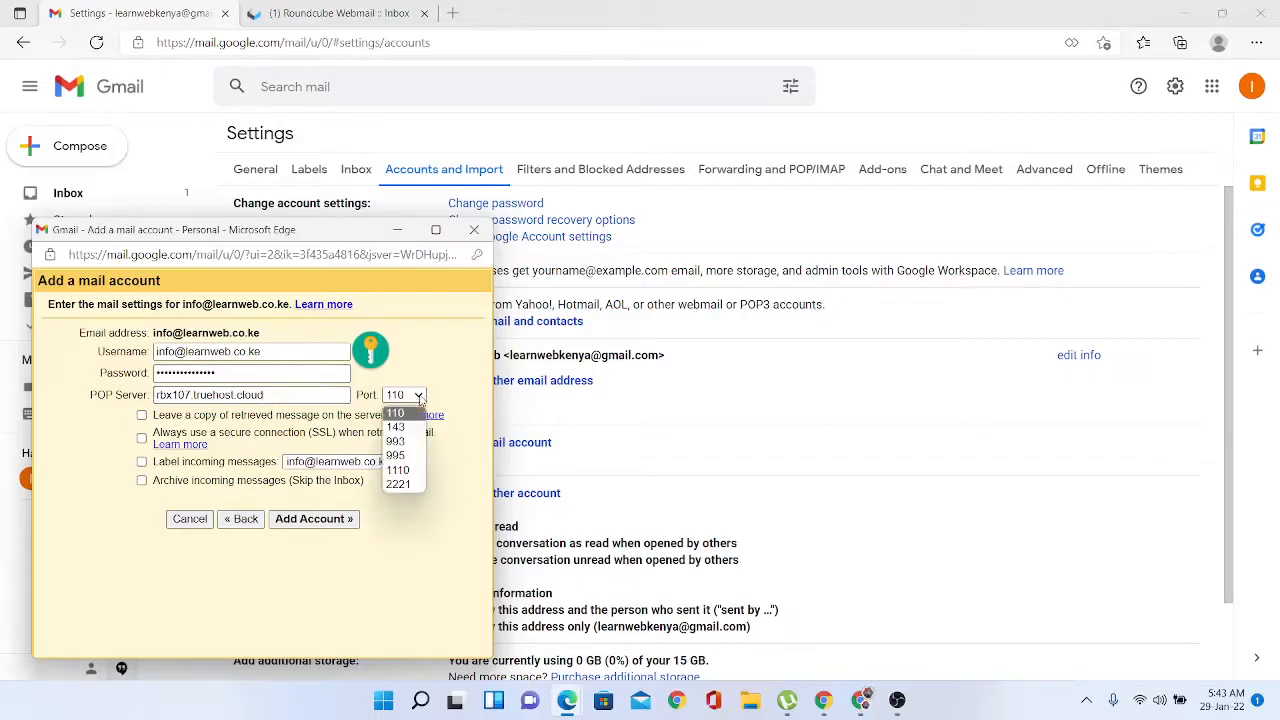
click(398, 456)
- Confirm port 995 in the webmail email, then enable leave-a-copy and always-use-SSL
click(335, 13)
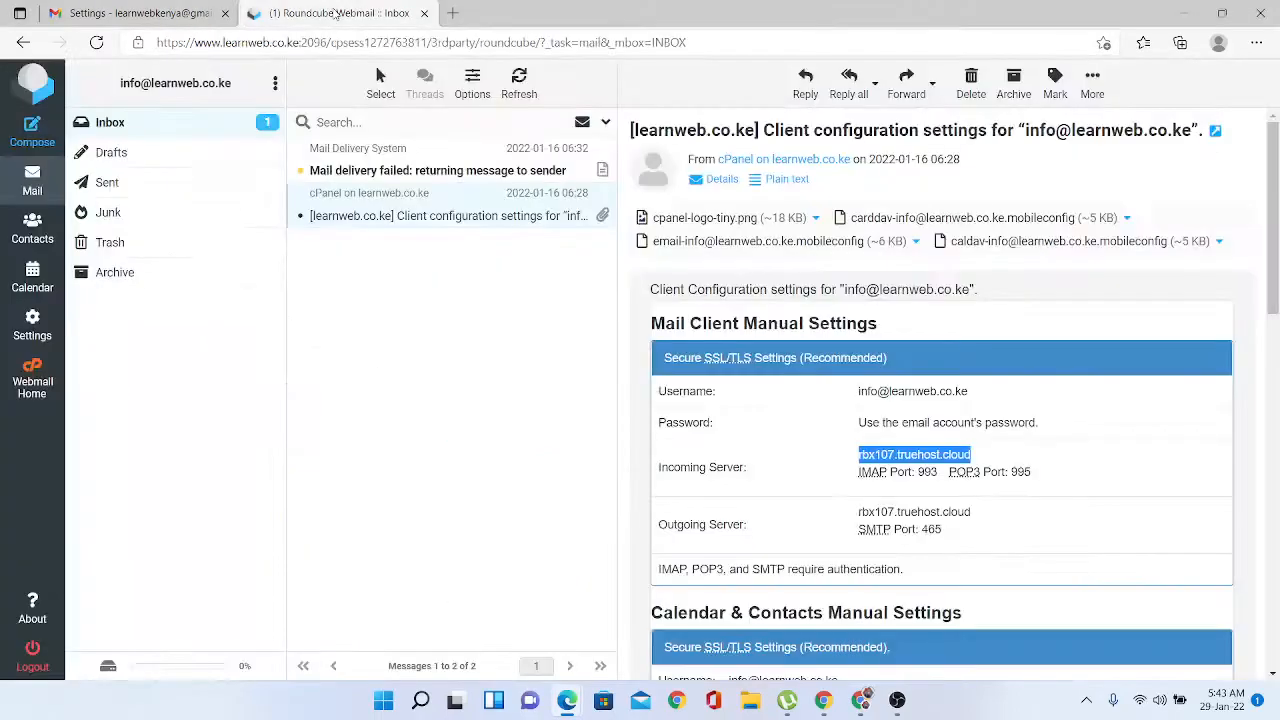
mouse_move(1031, 474)
mouse_down()
mouse_move(997, 486)
mouse_move(975, 472)
mouse_move(1008, 474)
mouse_up()
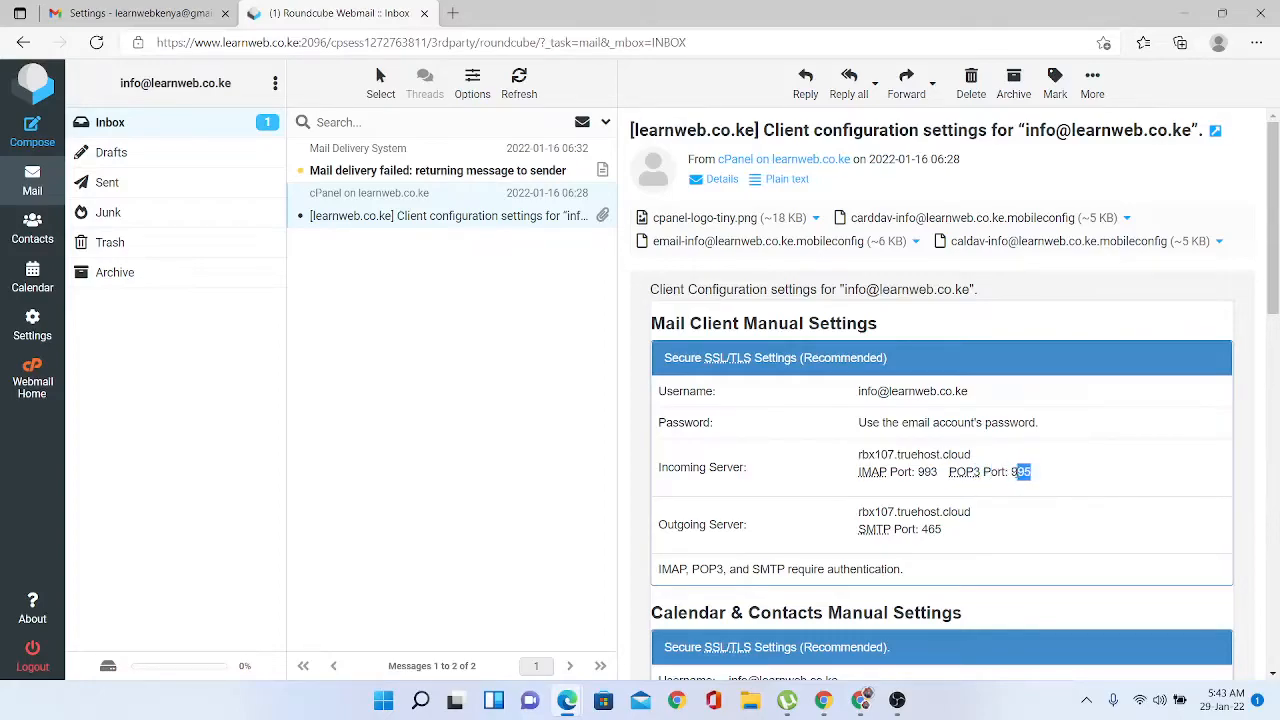
key(alt+Tab)
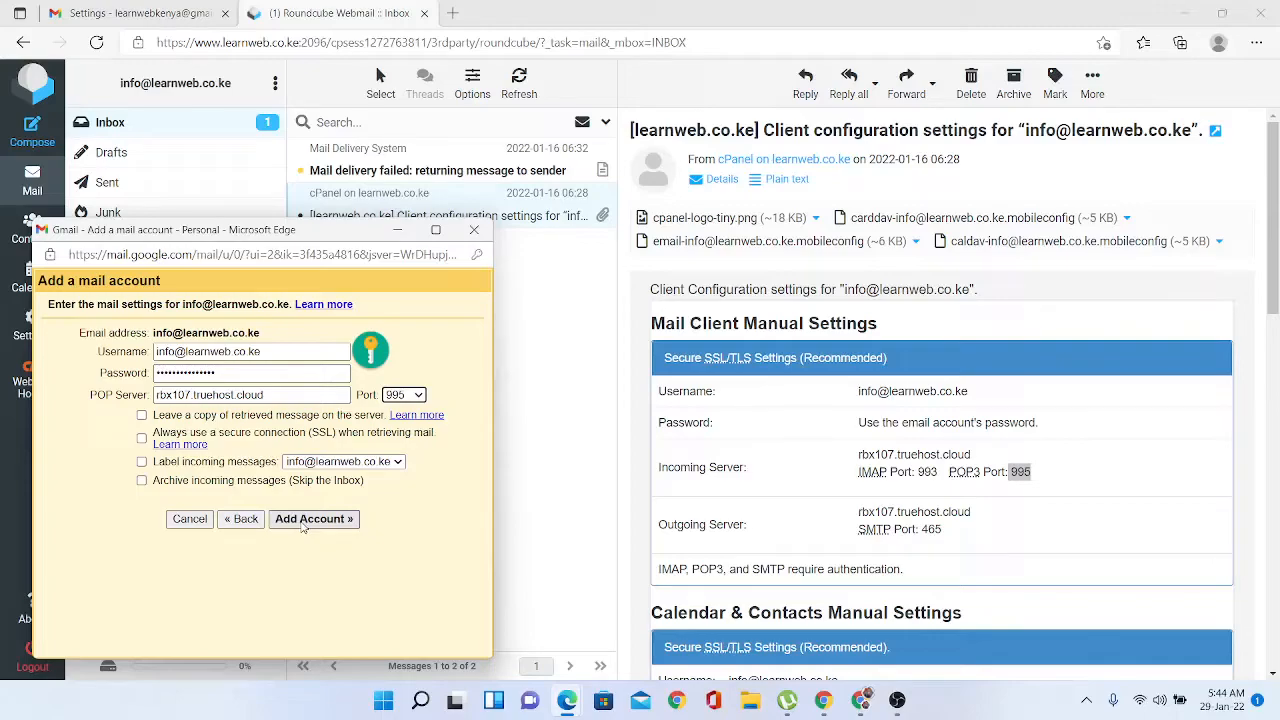
click(142, 416)
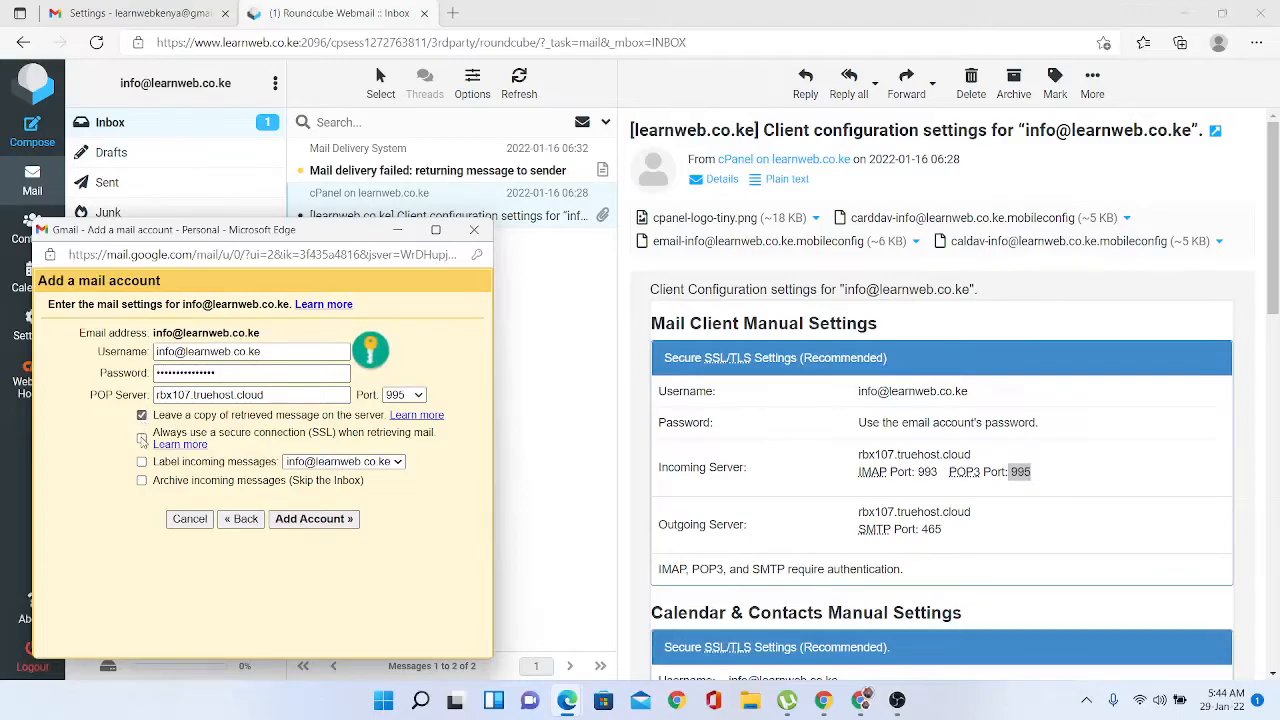
click(142, 438)
- Label incoming messages, add the POP account, and continue into send-as setup for the address
click(141, 463)
click(312, 520)
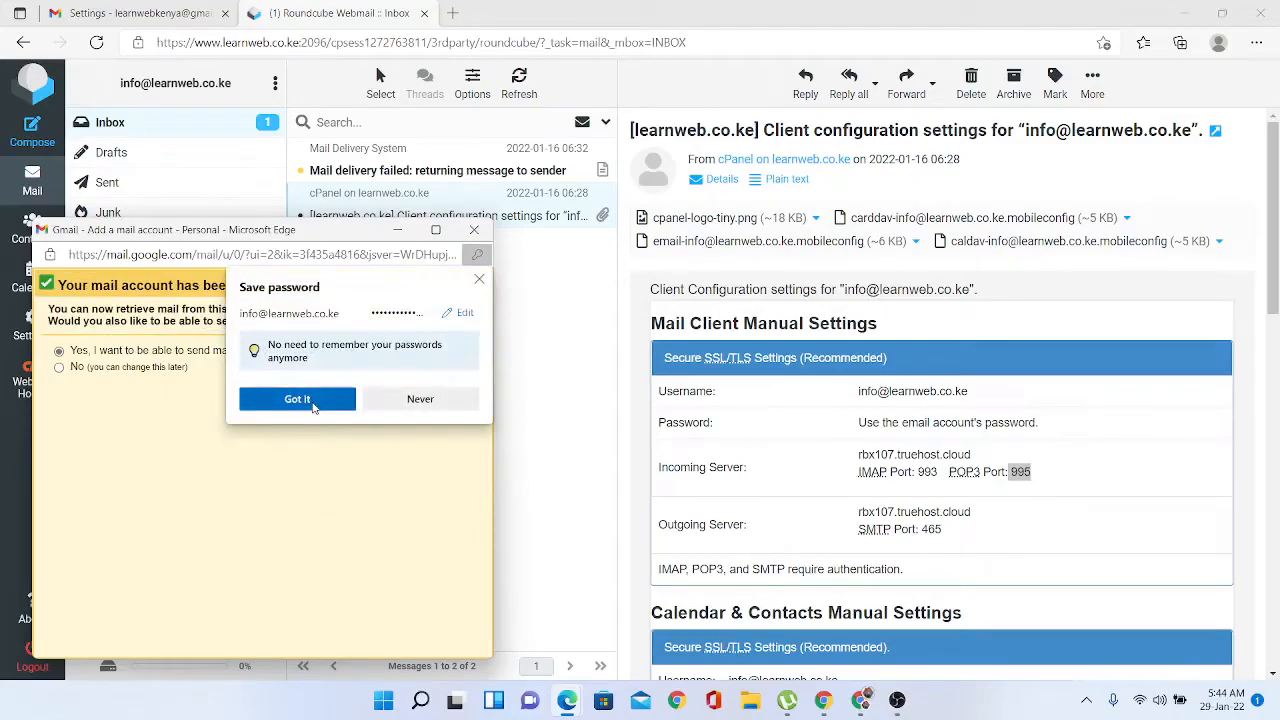
click(312, 402)
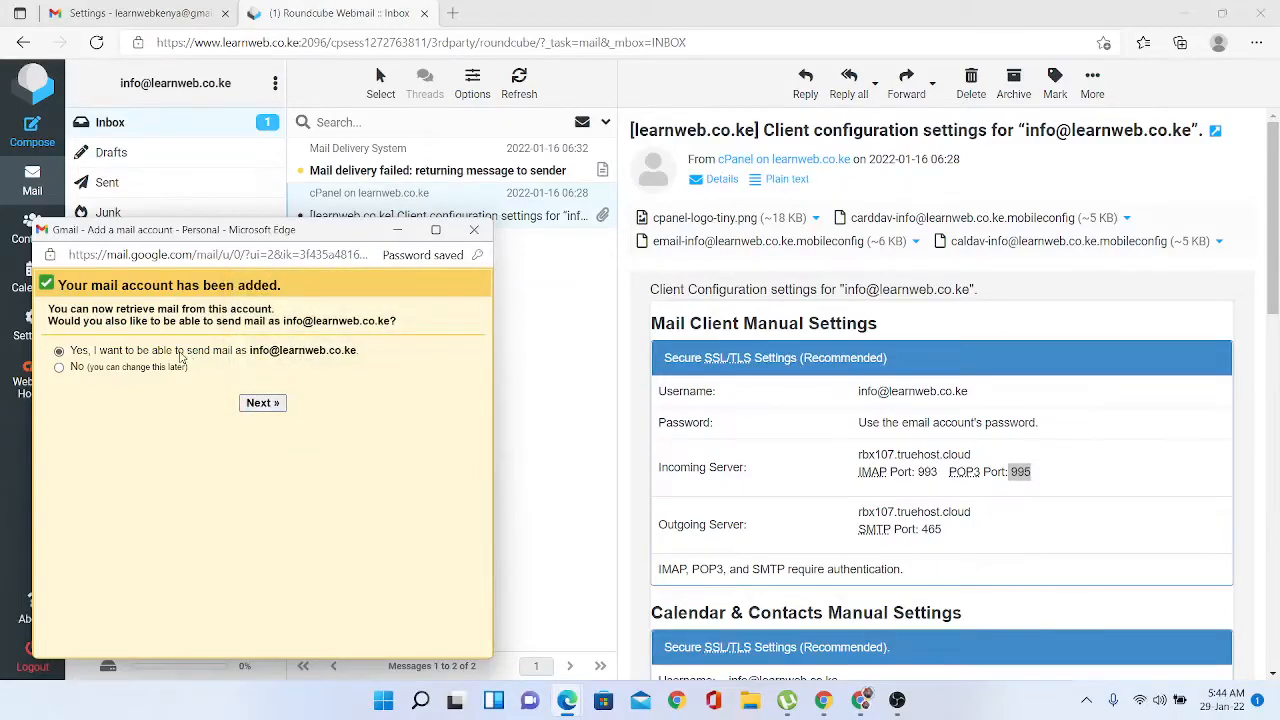
click(259, 404)
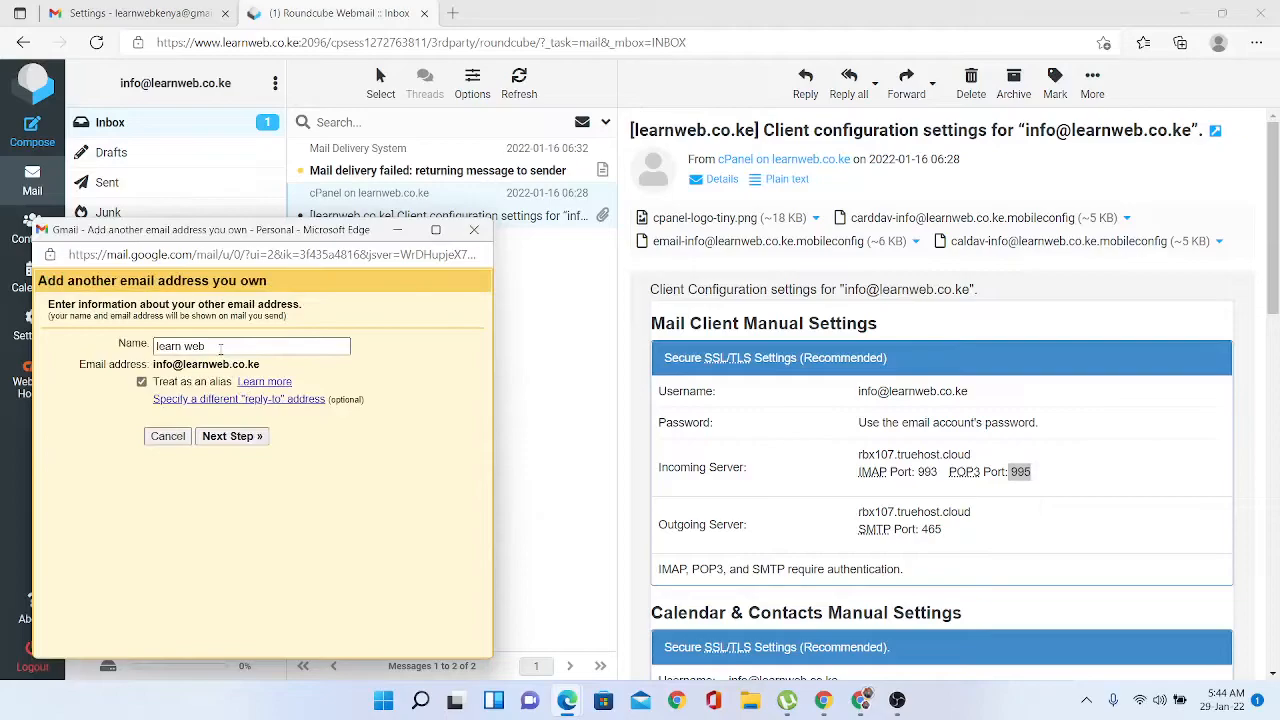
click(231, 437)
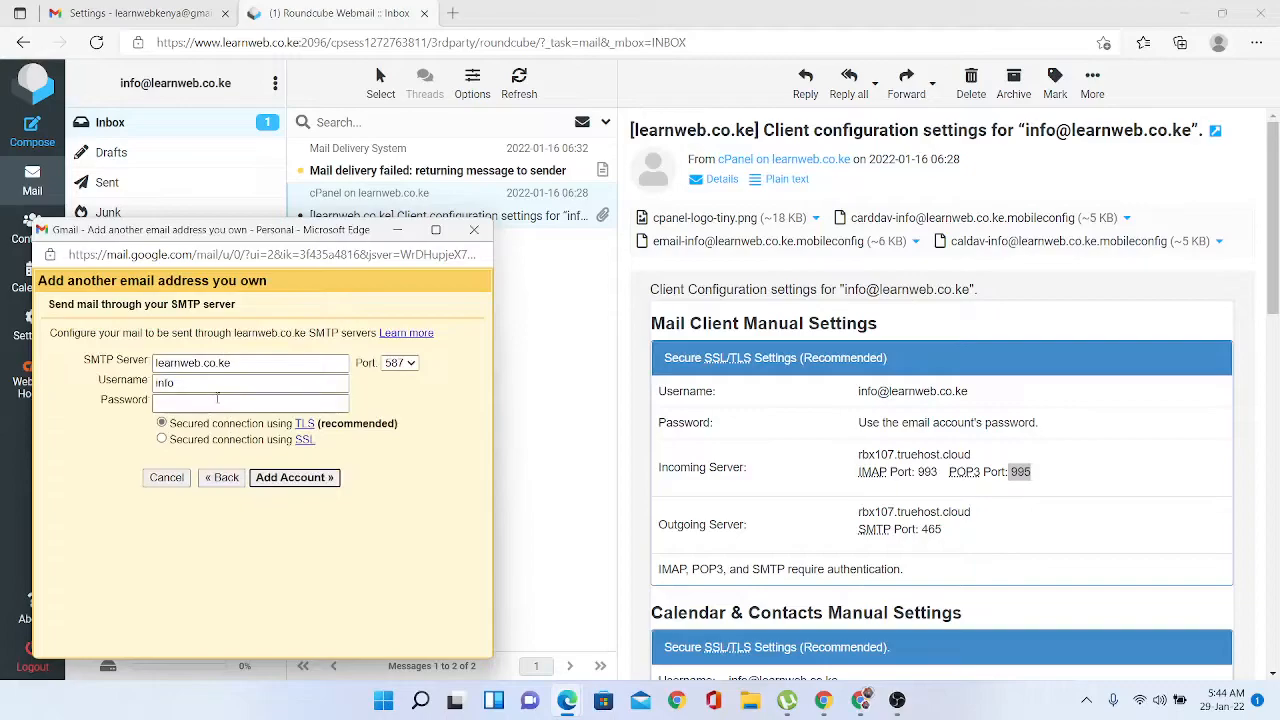
- Copy rbx107.truehost.cloud from the settings email into the SMTP Server field
click(231, 366)
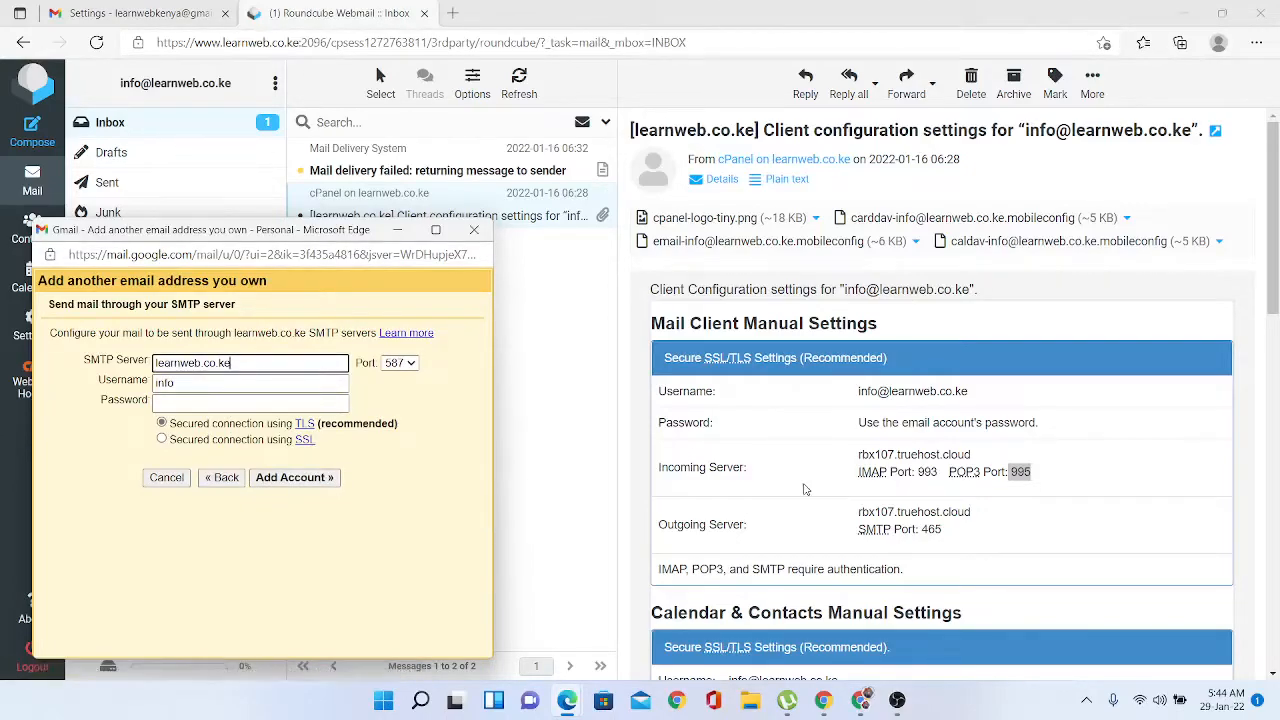
drag(859, 512, 970, 515)
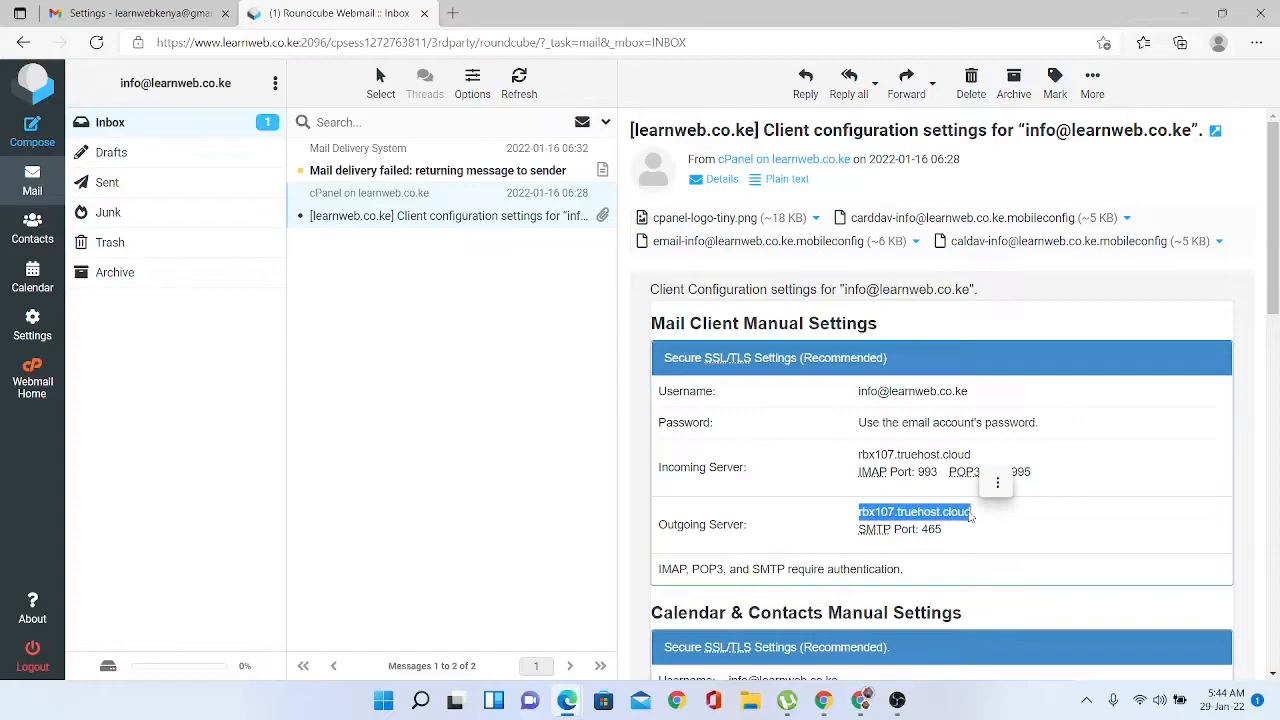
key(ctrl+c)
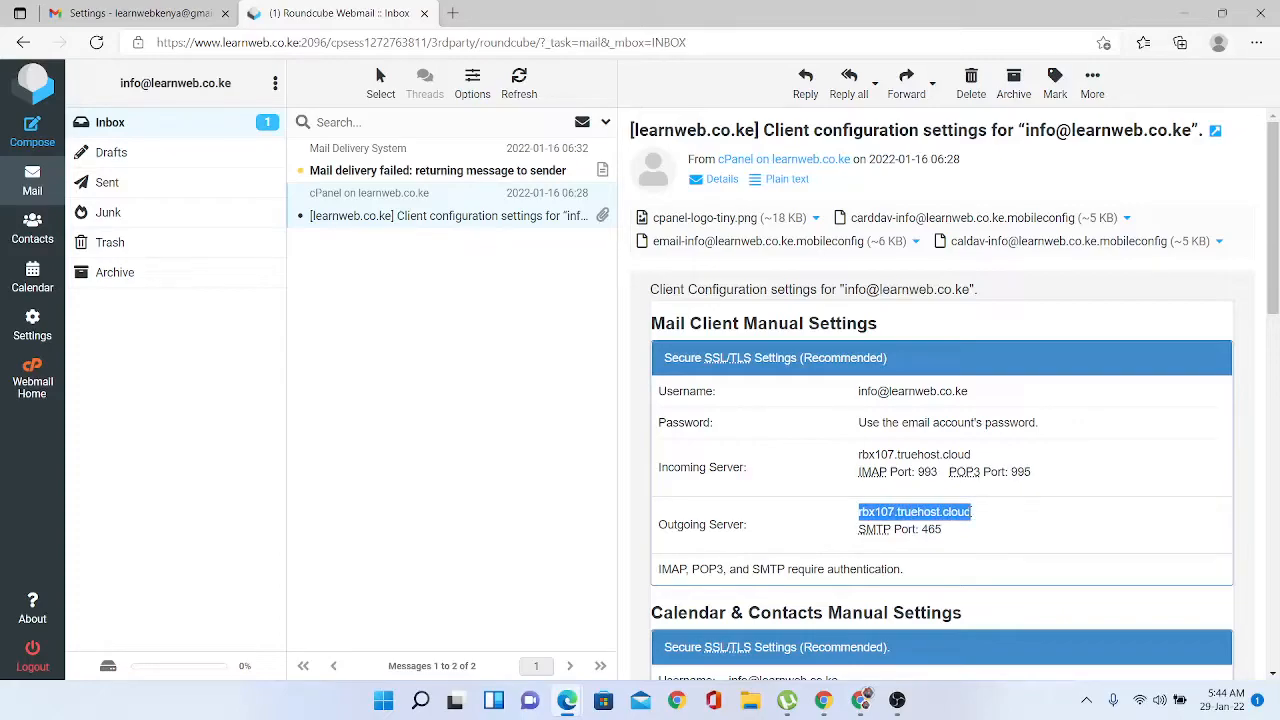
key(alt+Tab)
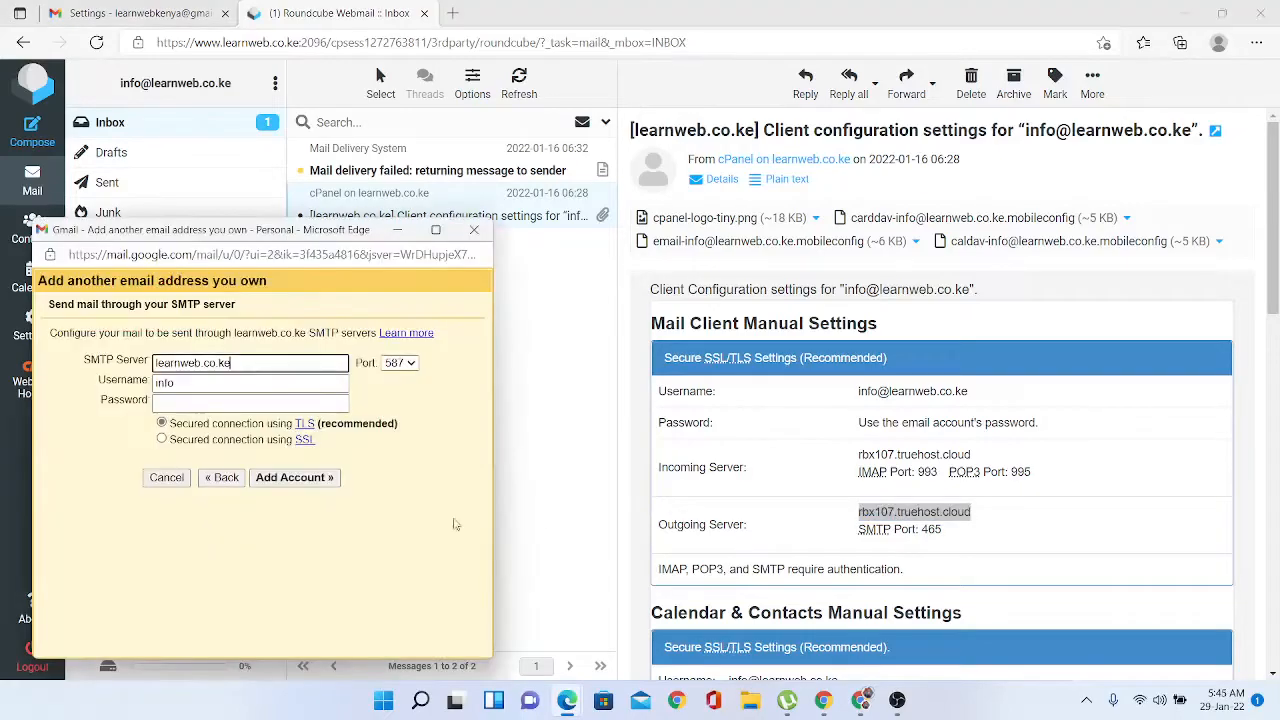
drag(248, 362, 135, 364)
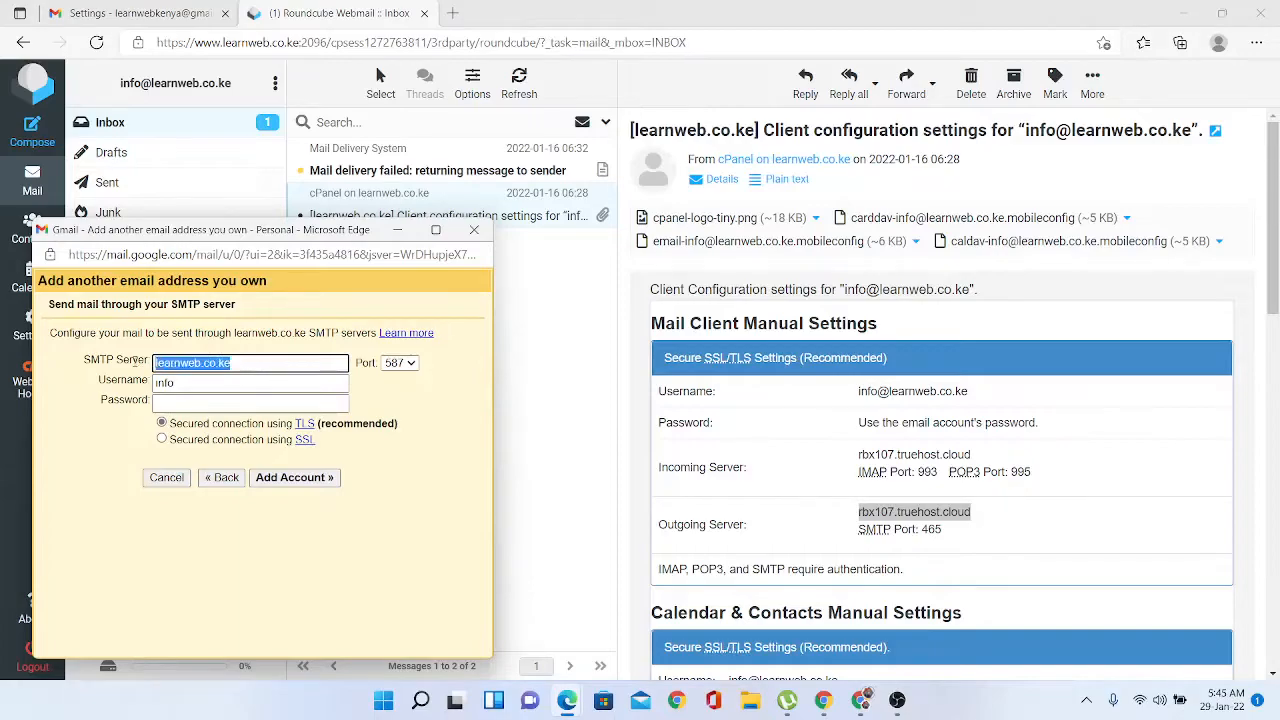
key(ctrl+v)
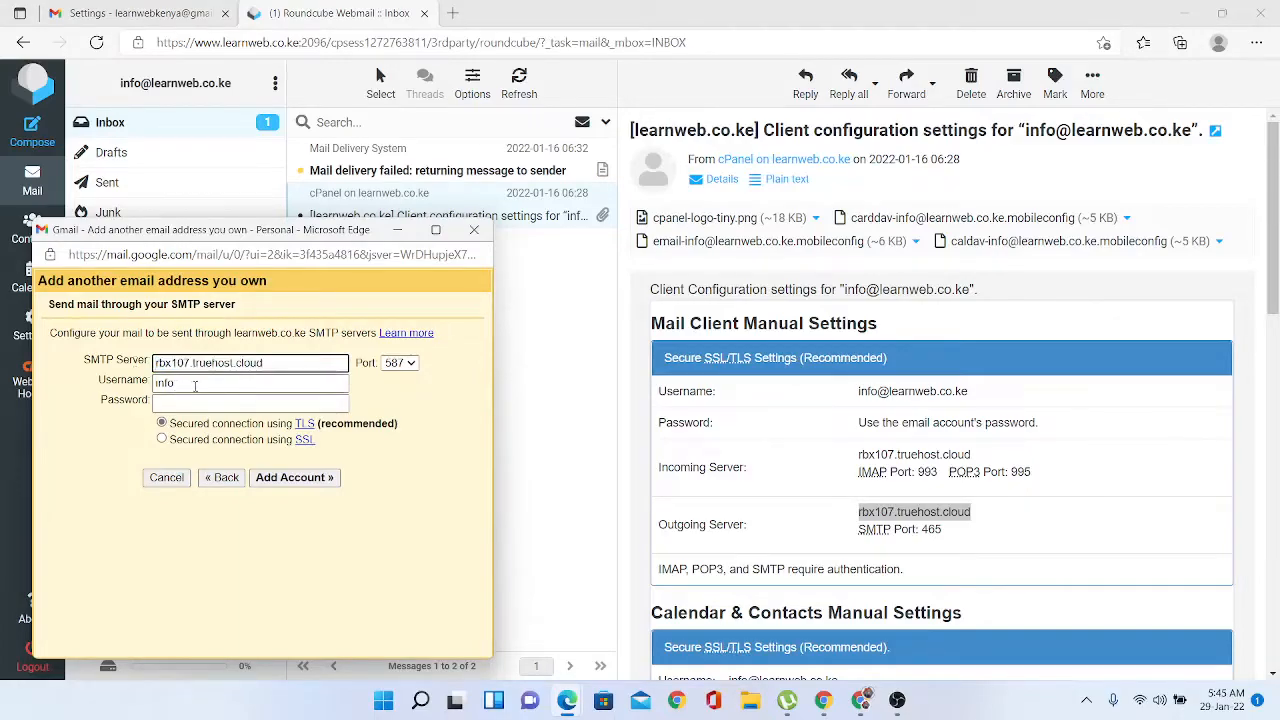
- Complete the SMTP username with the full learnweb.co.ke address and enter the account password
click(195, 385)
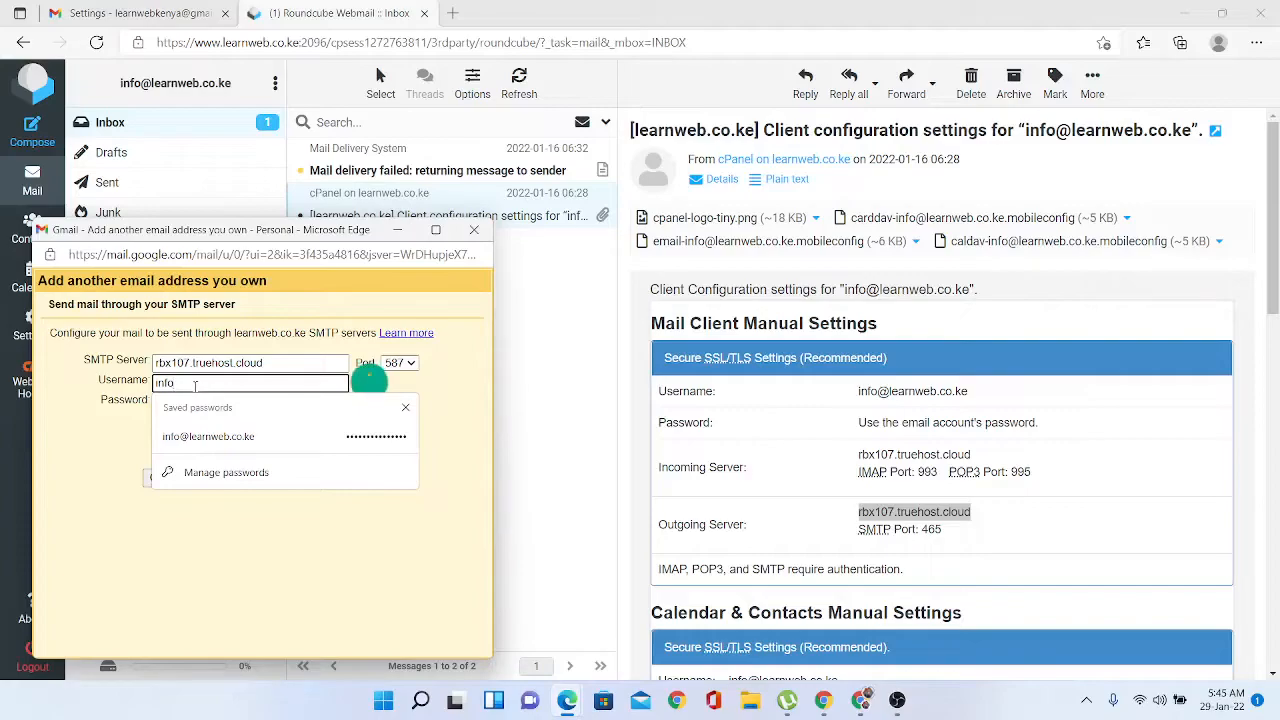
text(@learn)
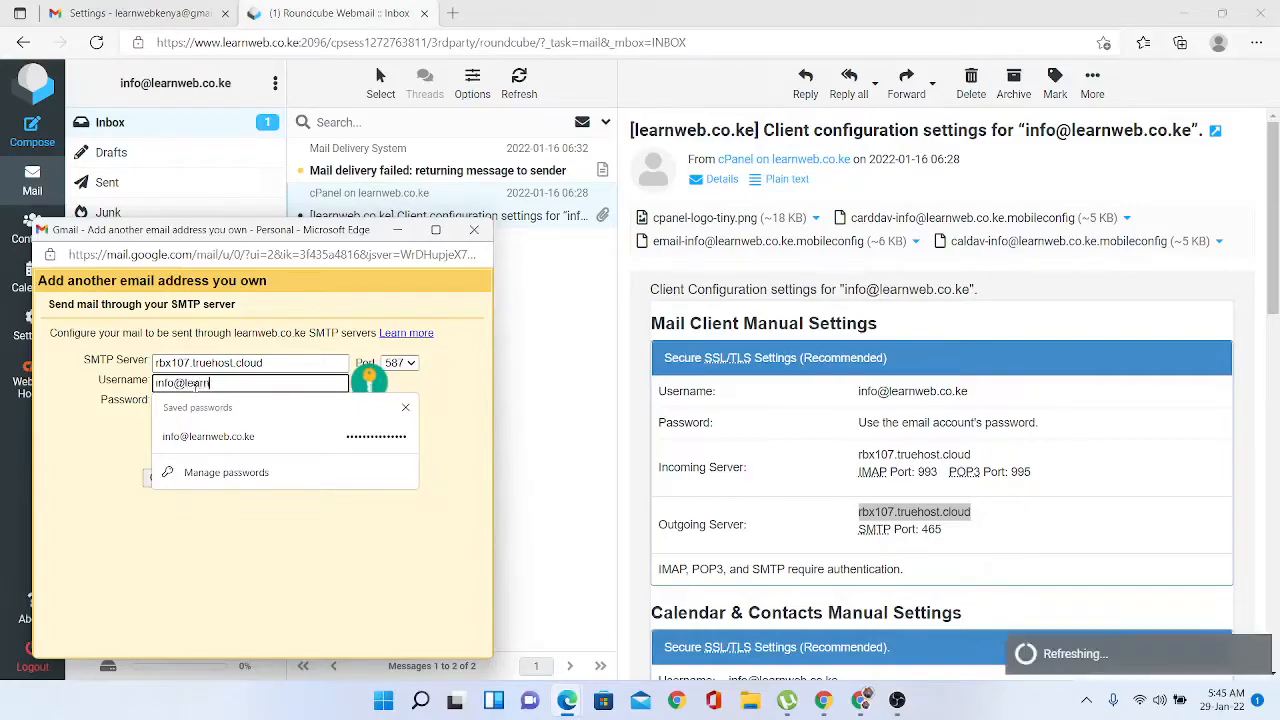
text(web.co)
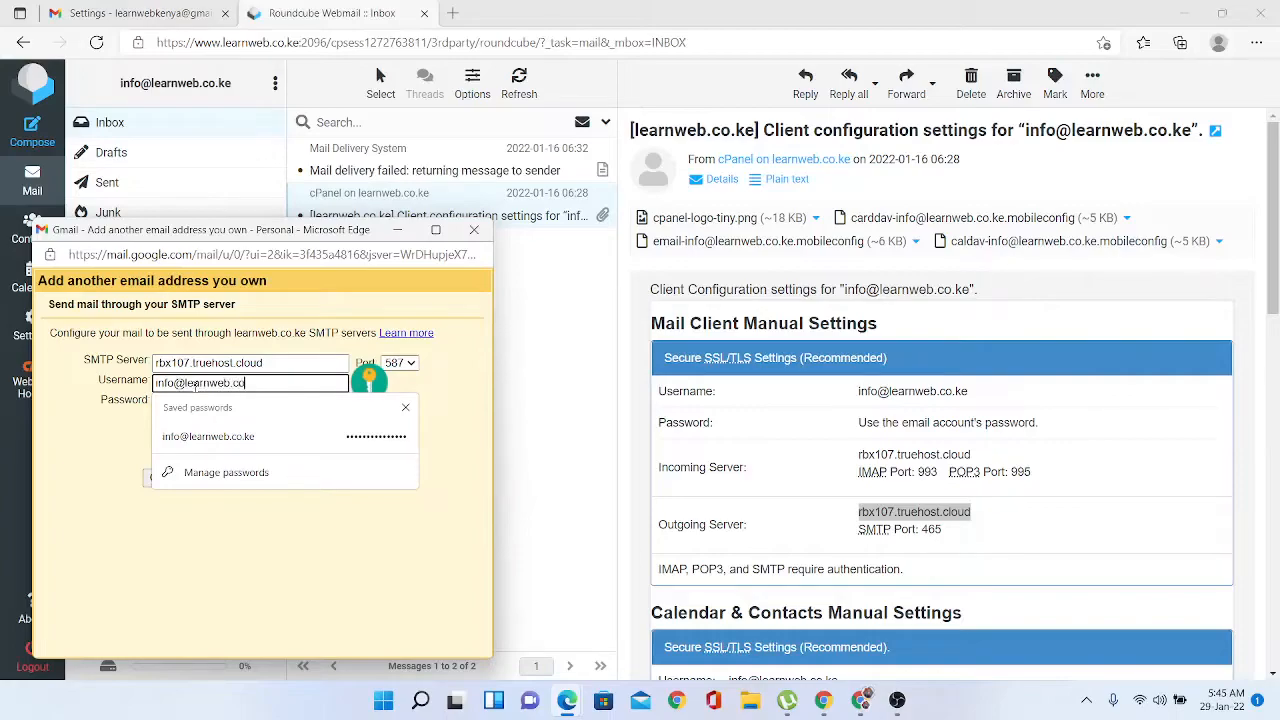
text(.ke)
click(85, 430)
click(174, 407)
click(185, 405)
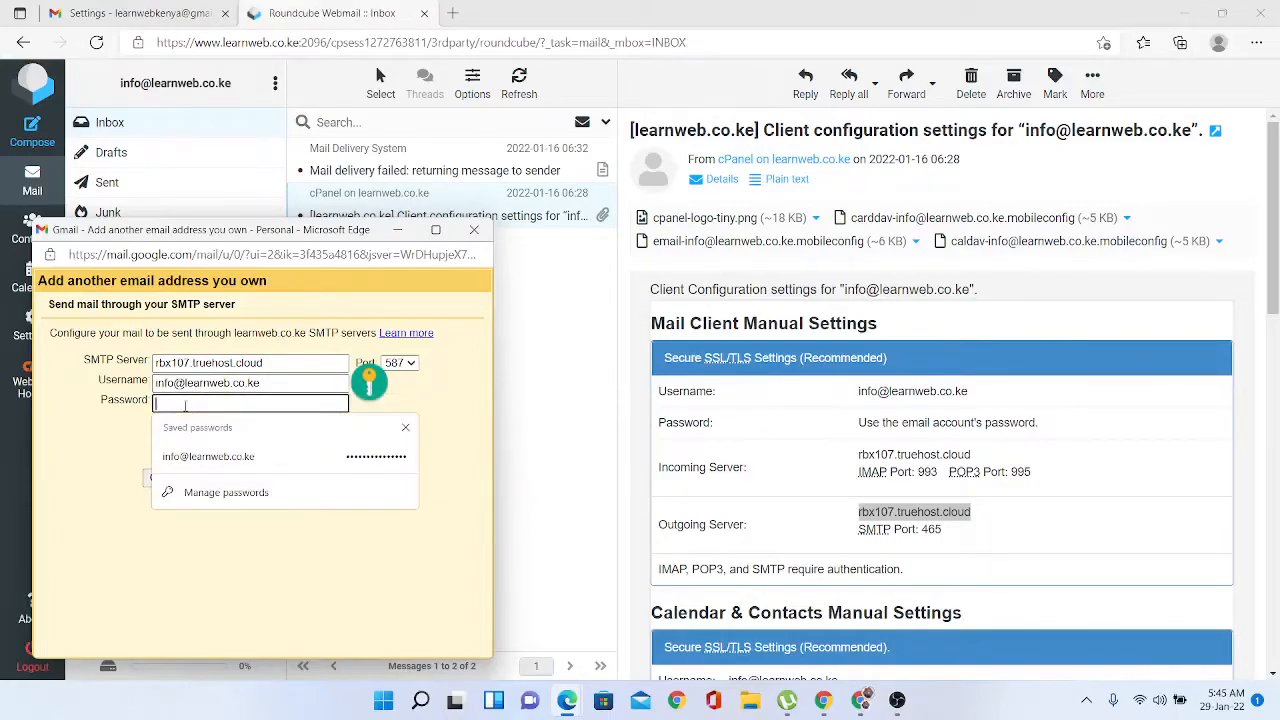
text(••)
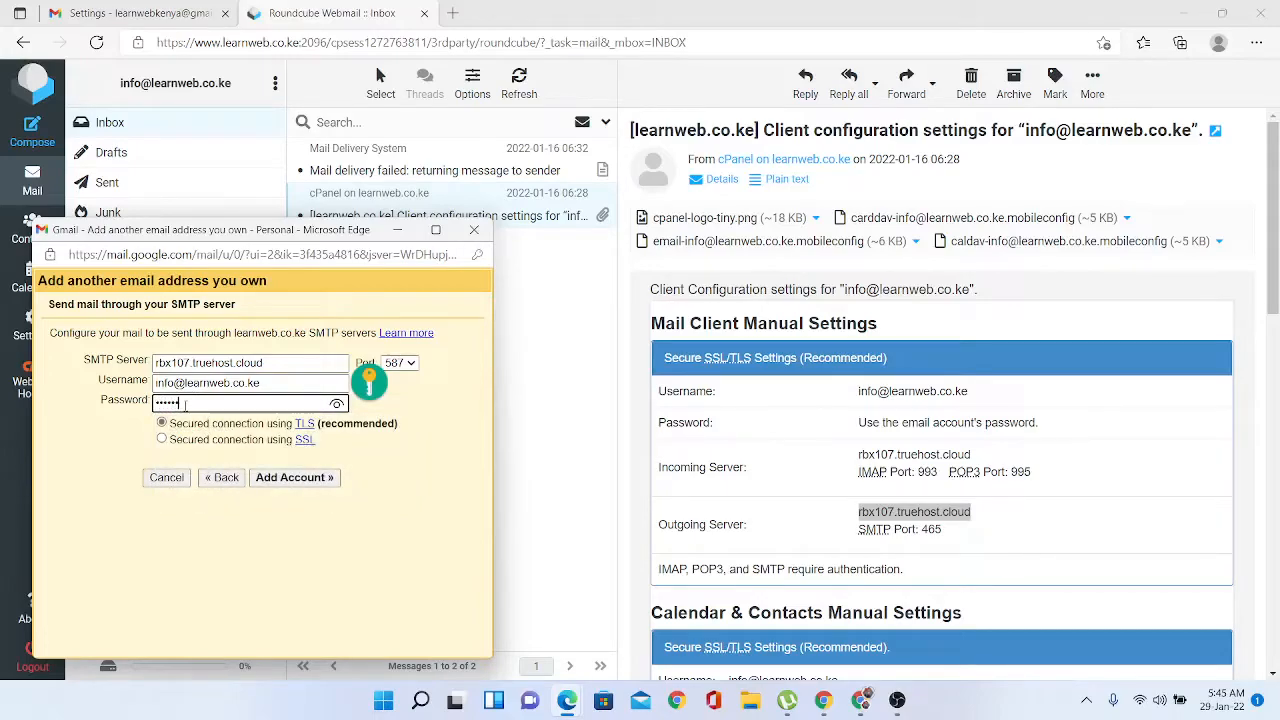
text(****)
- Choose SMTP port 465 with SSL and add the sending account
click(436, 399)
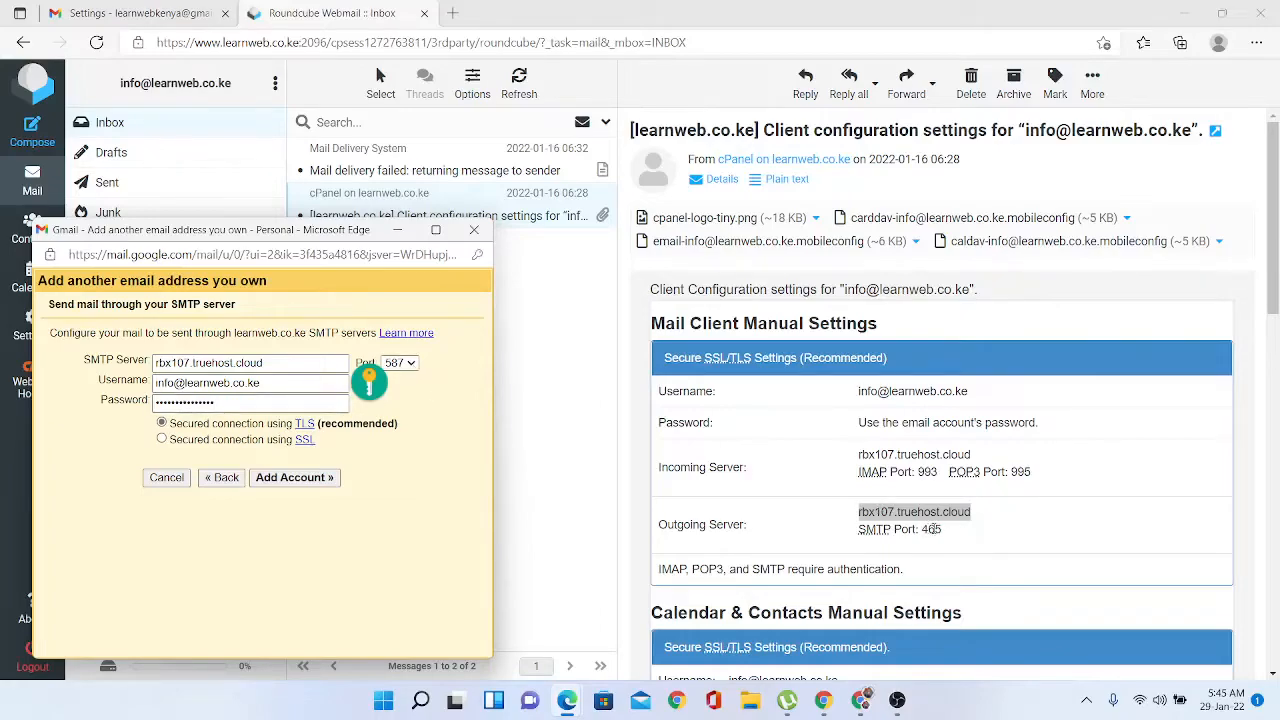
click(404, 363)
click(397, 396)
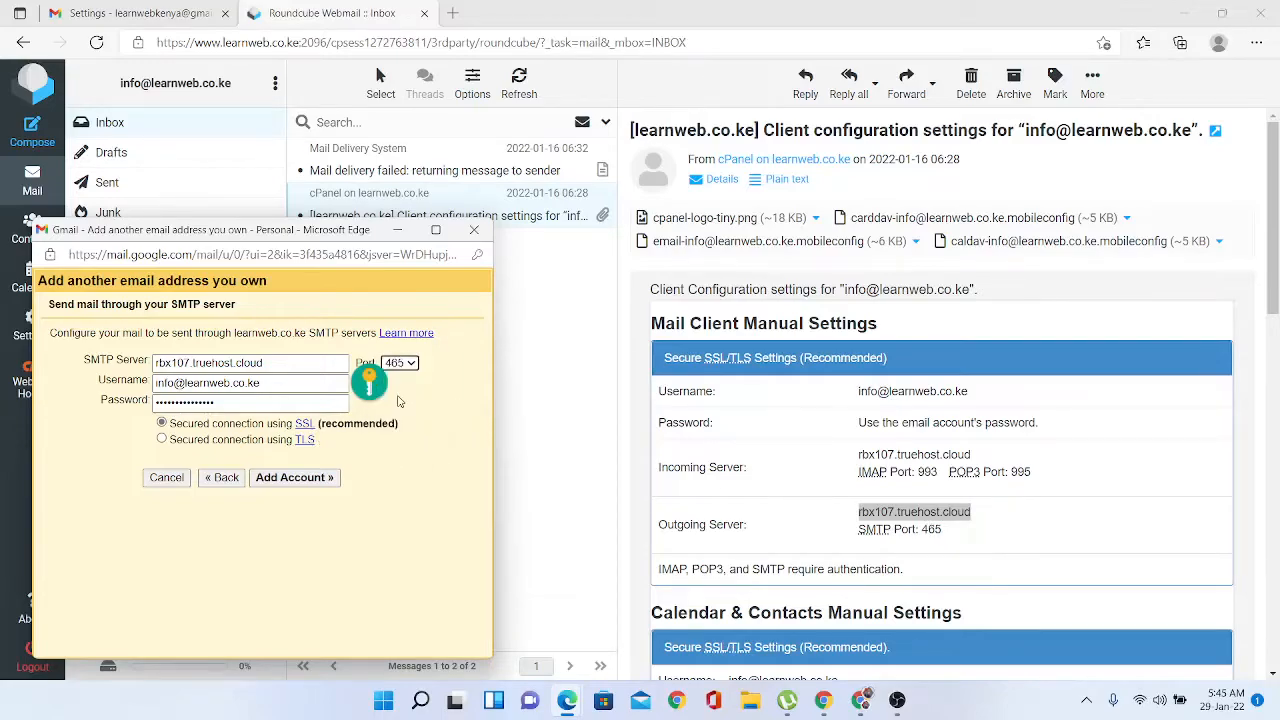
click(290, 479)
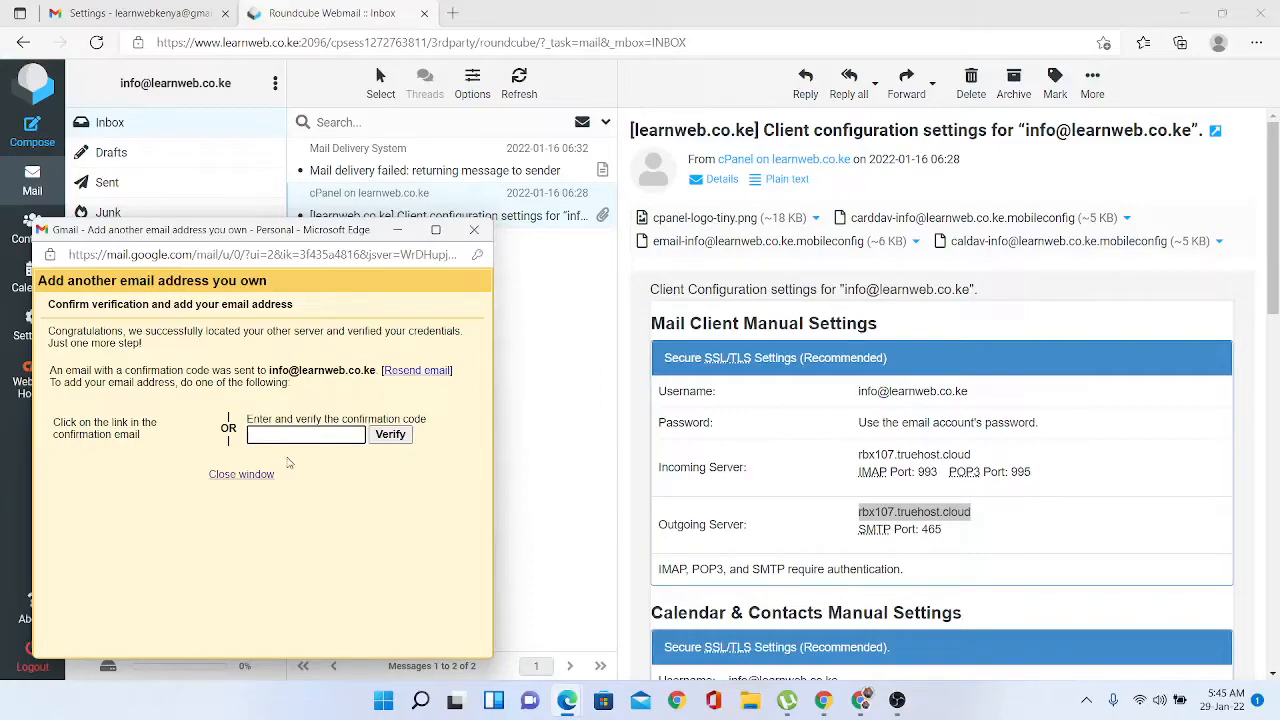
- Refresh the Roundcube inbox until Gmail's confirmation email arrives
click(560, 344)
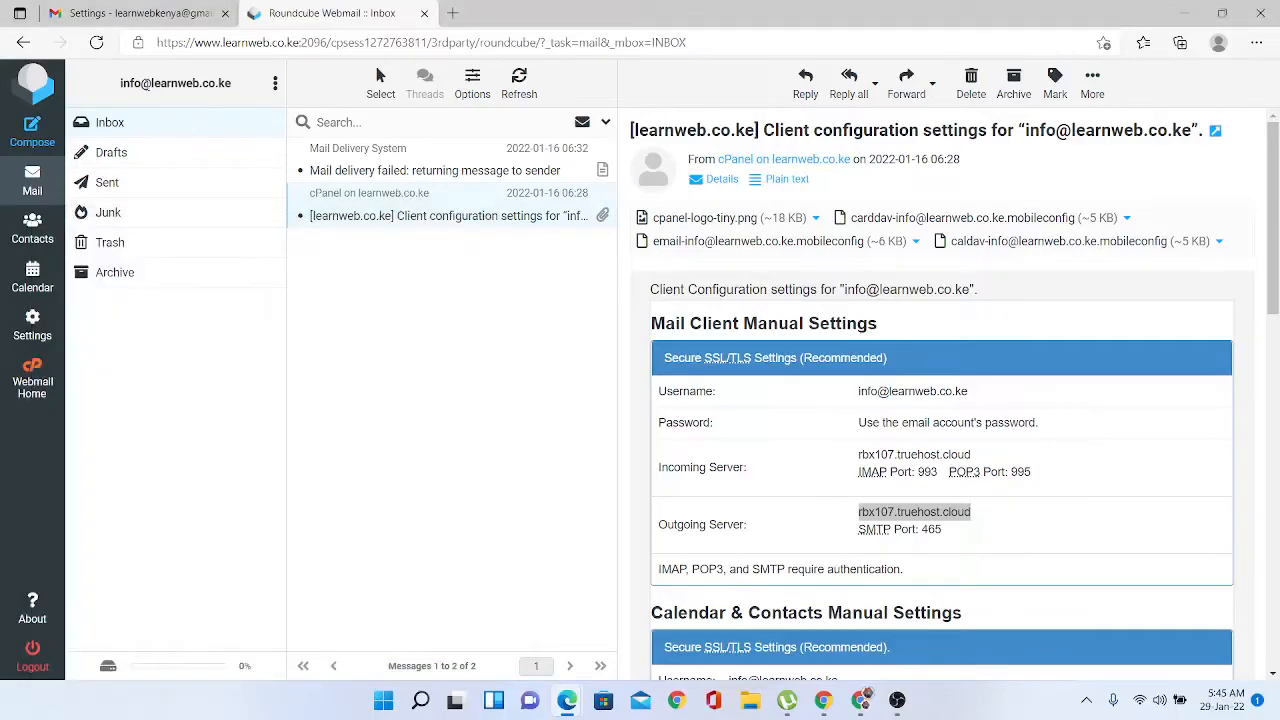
click(94, 42)
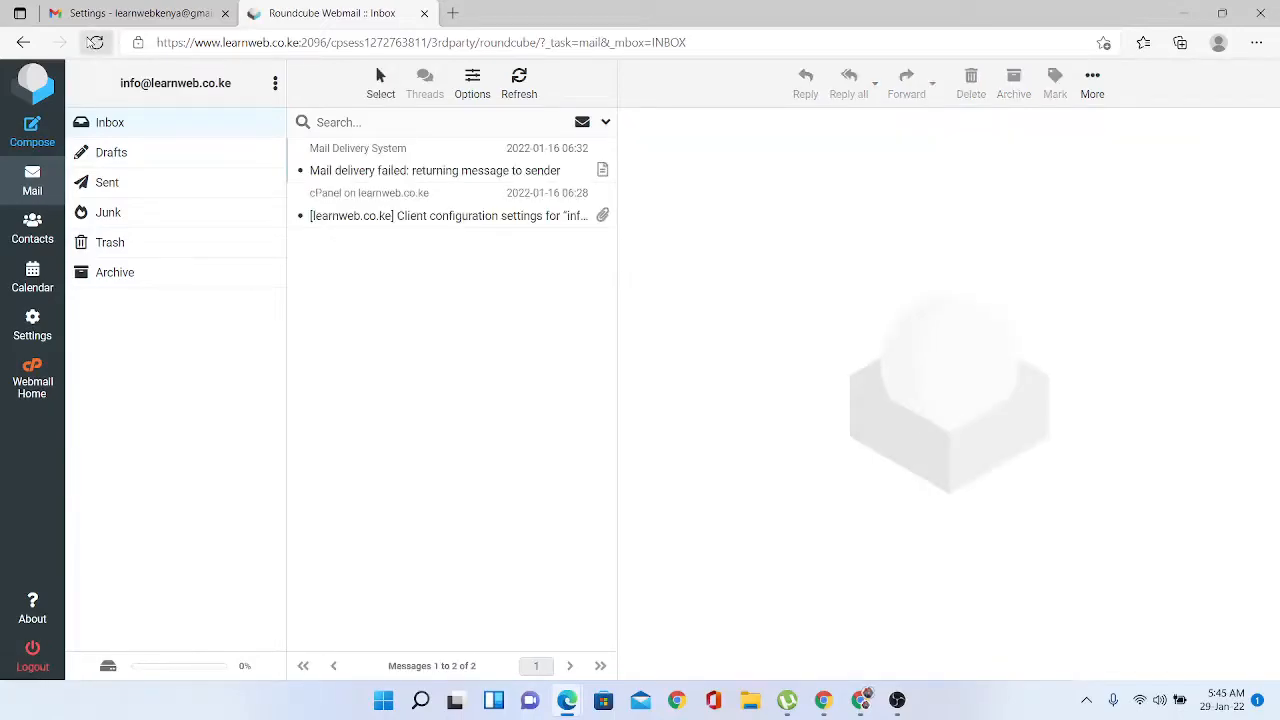
click(96, 43)
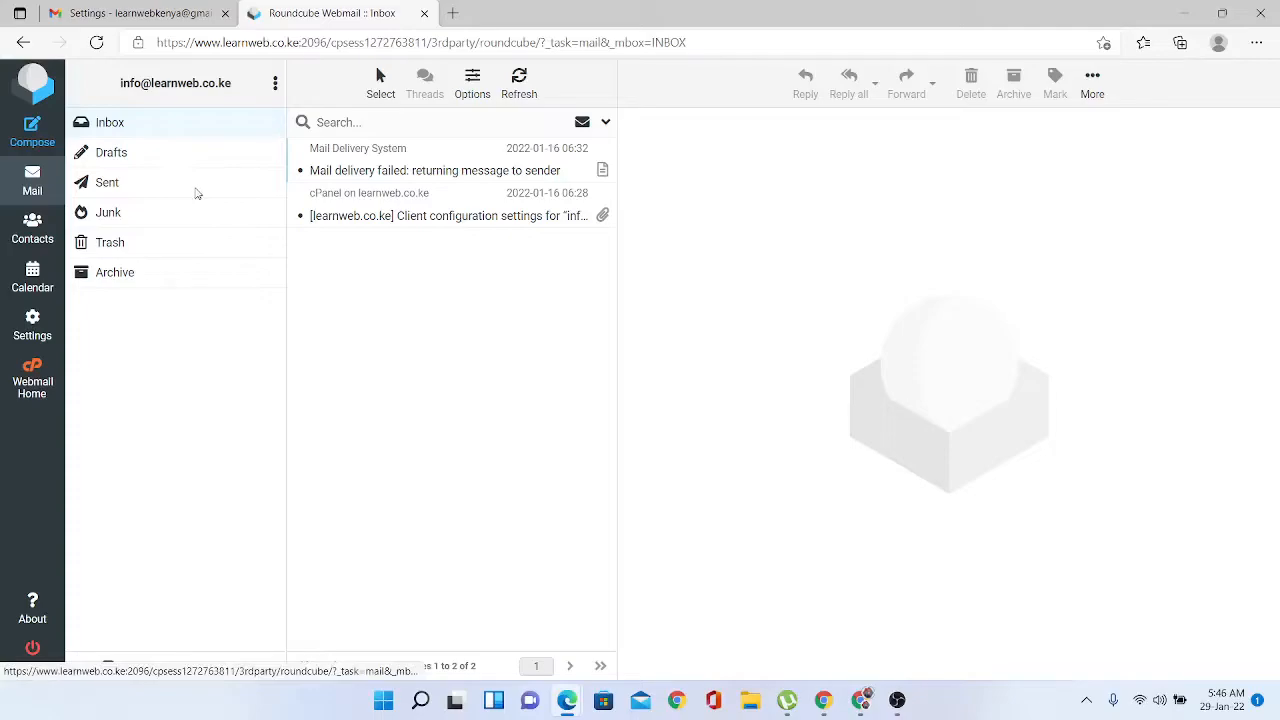
click(160, 22)
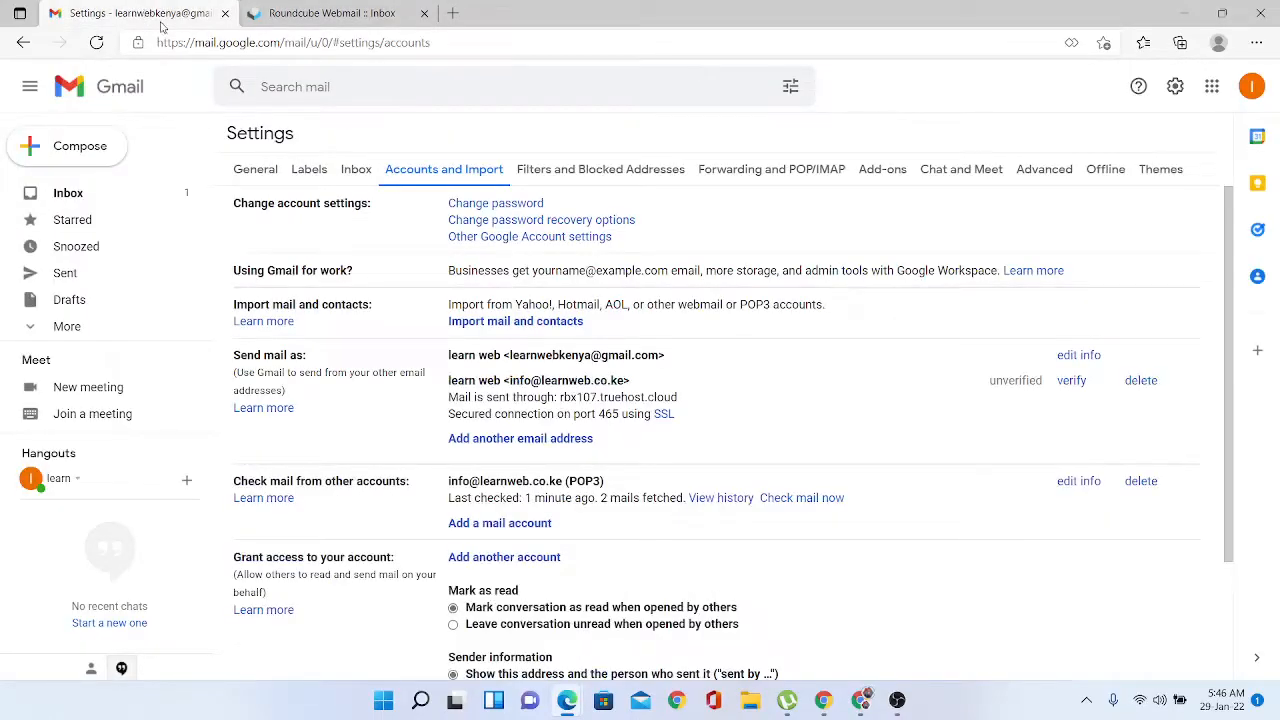
click(83, 199)
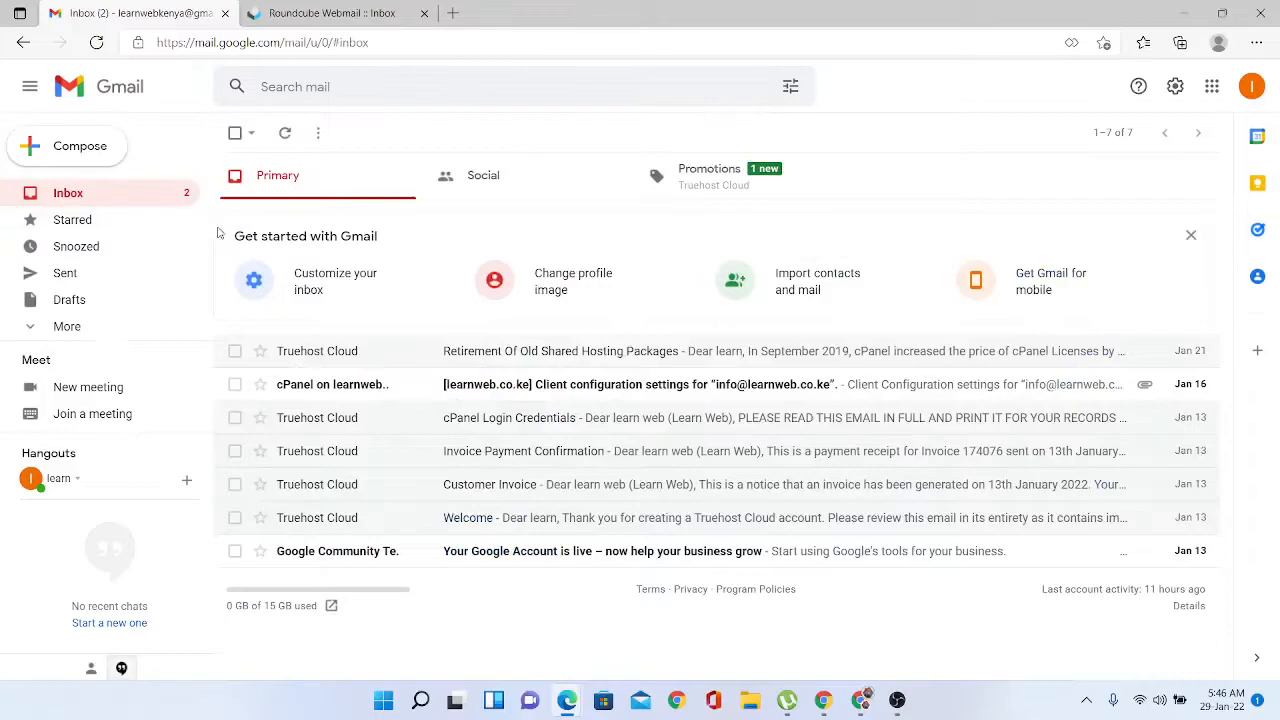
click(300, 8)
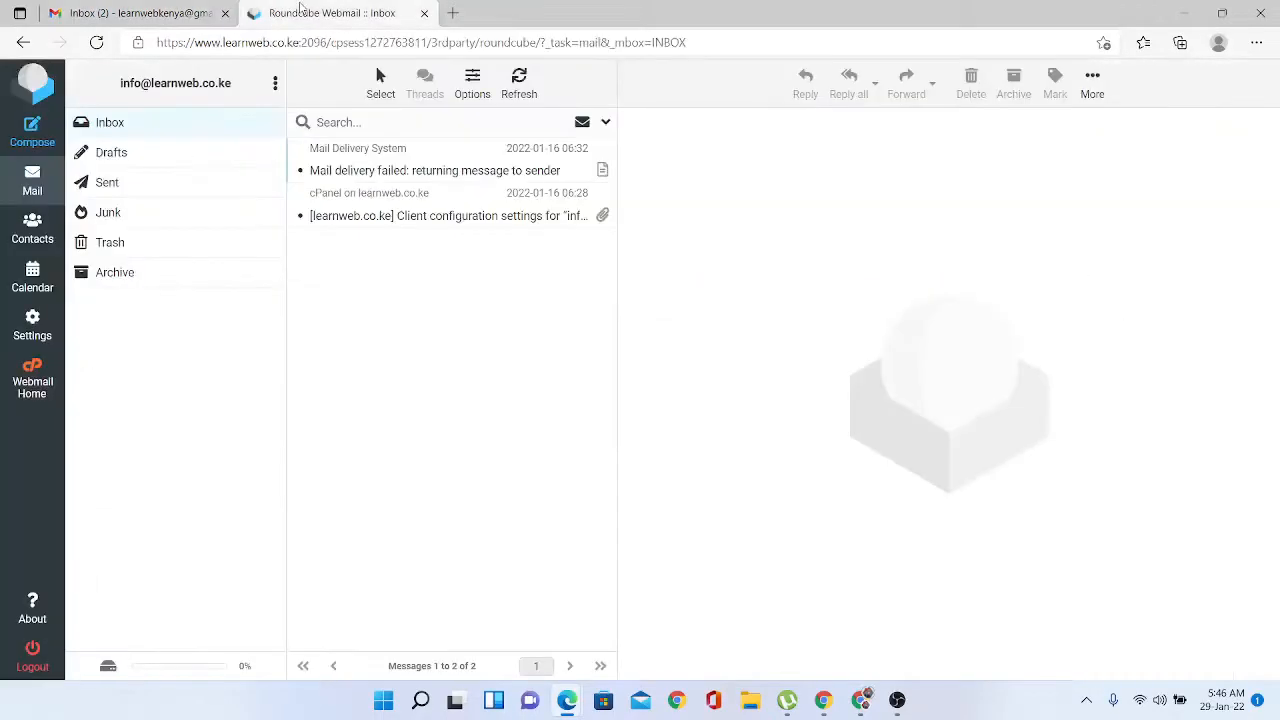
click(97, 43)
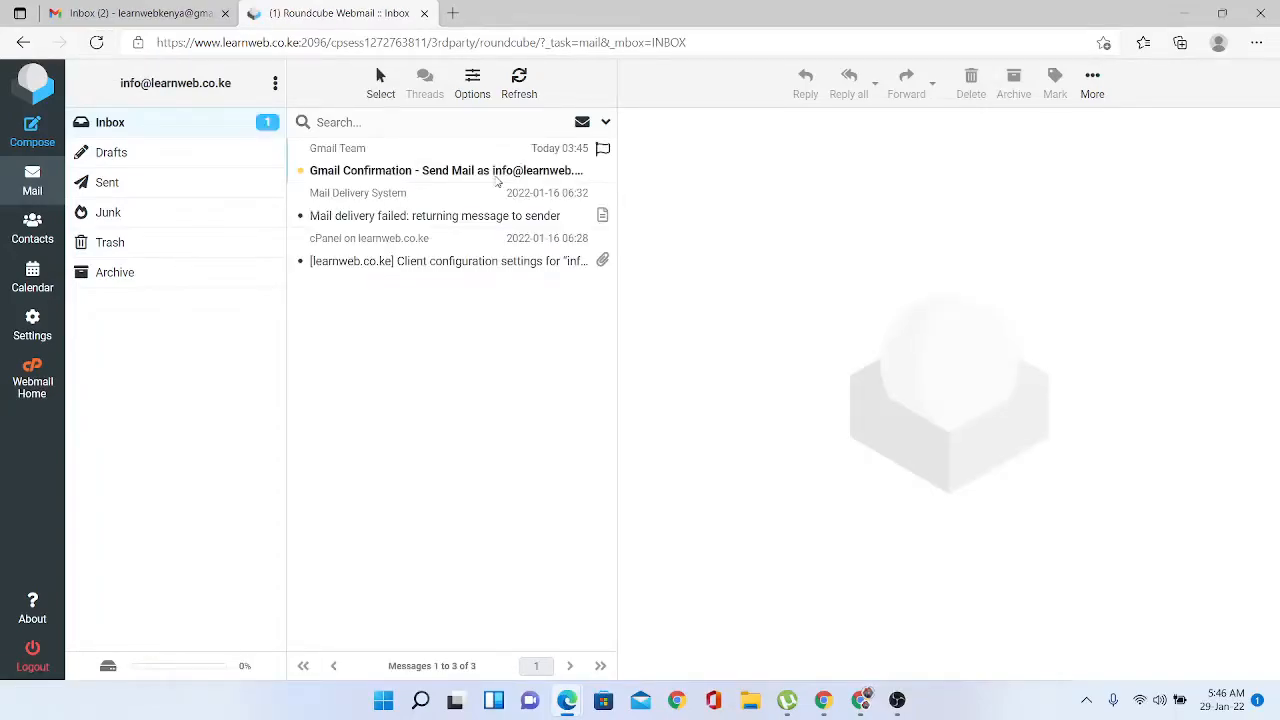
click(492, 172)
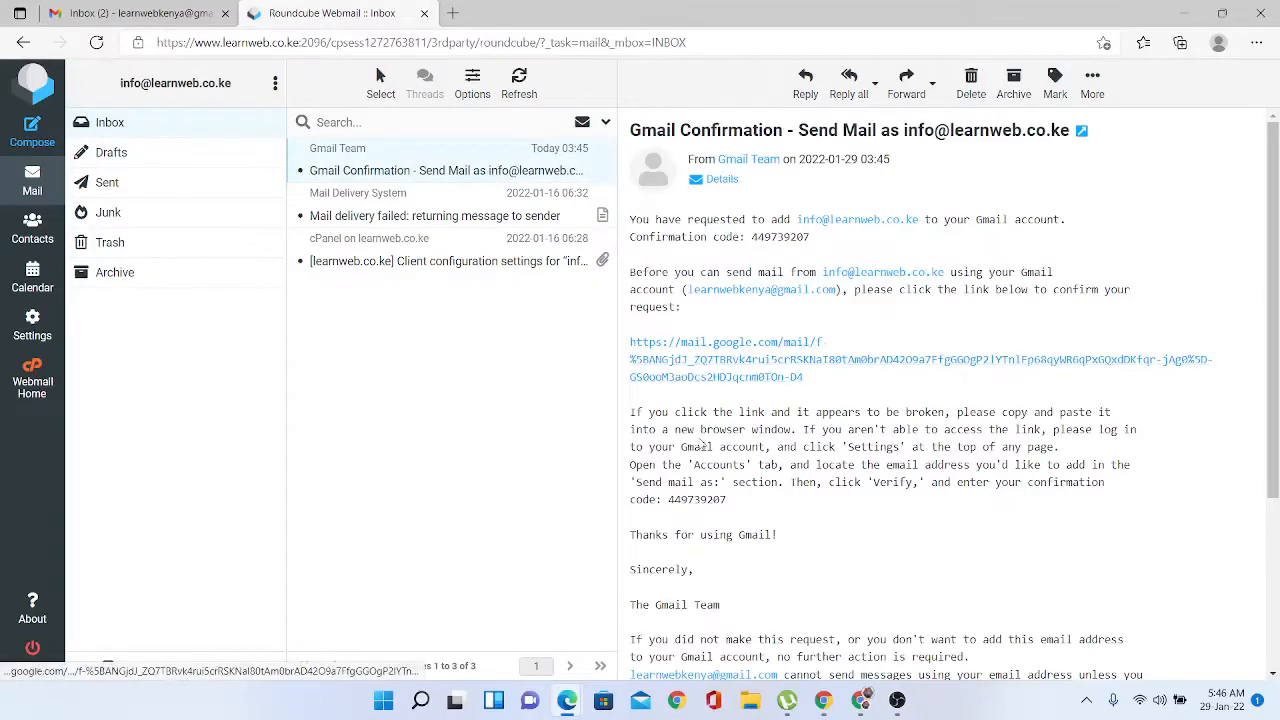
click(713, 377)
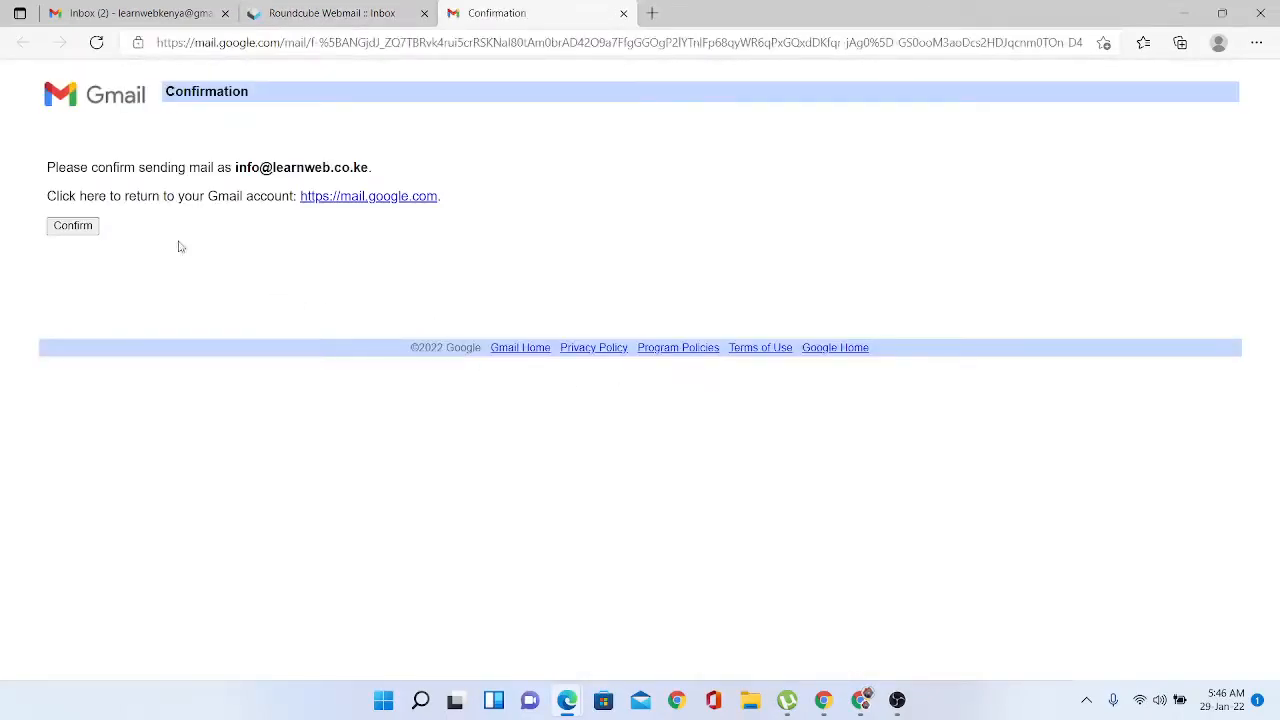
click(72, 226)
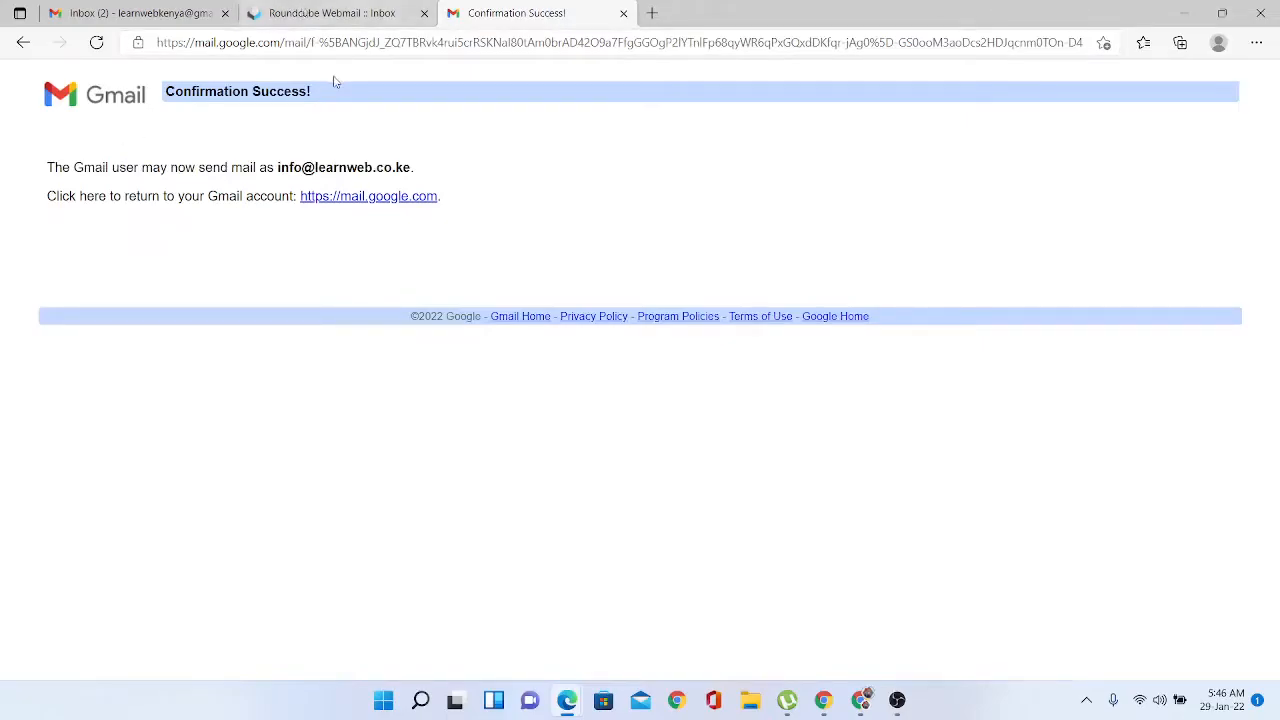
mouse_move(568, 705)
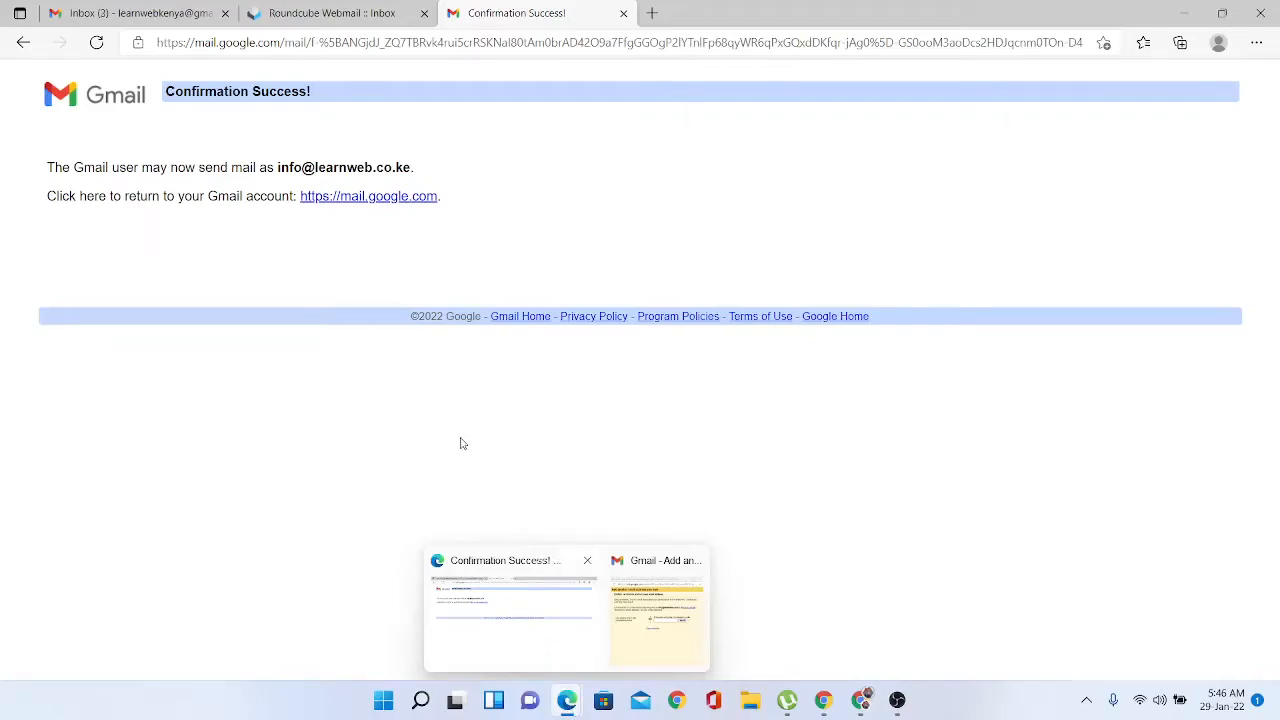
click(145, 12)
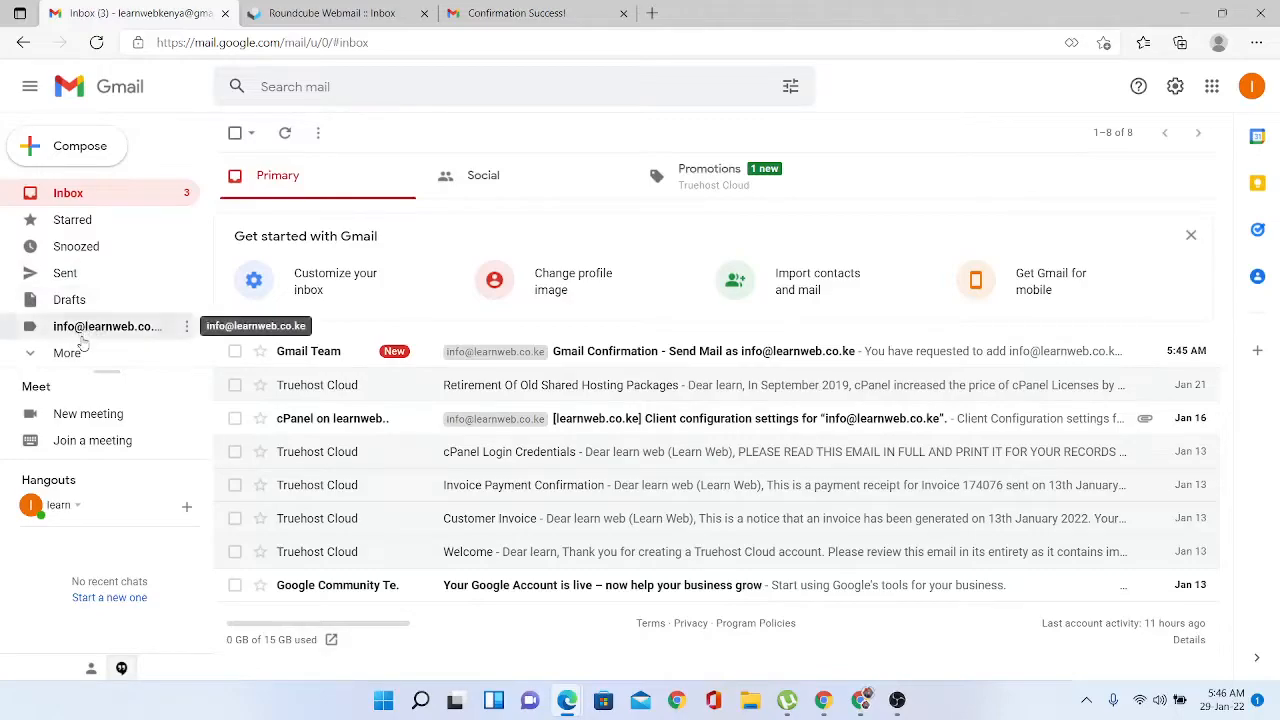
click(84, 336)
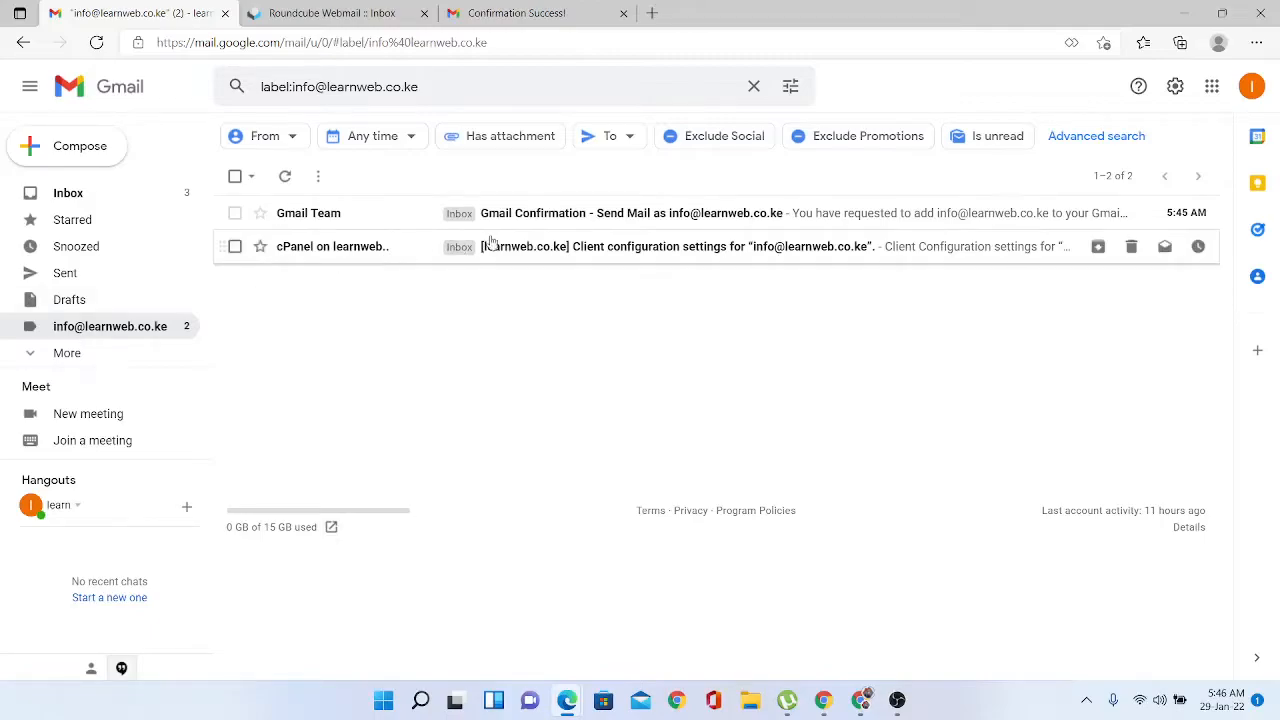
click(588, 208)
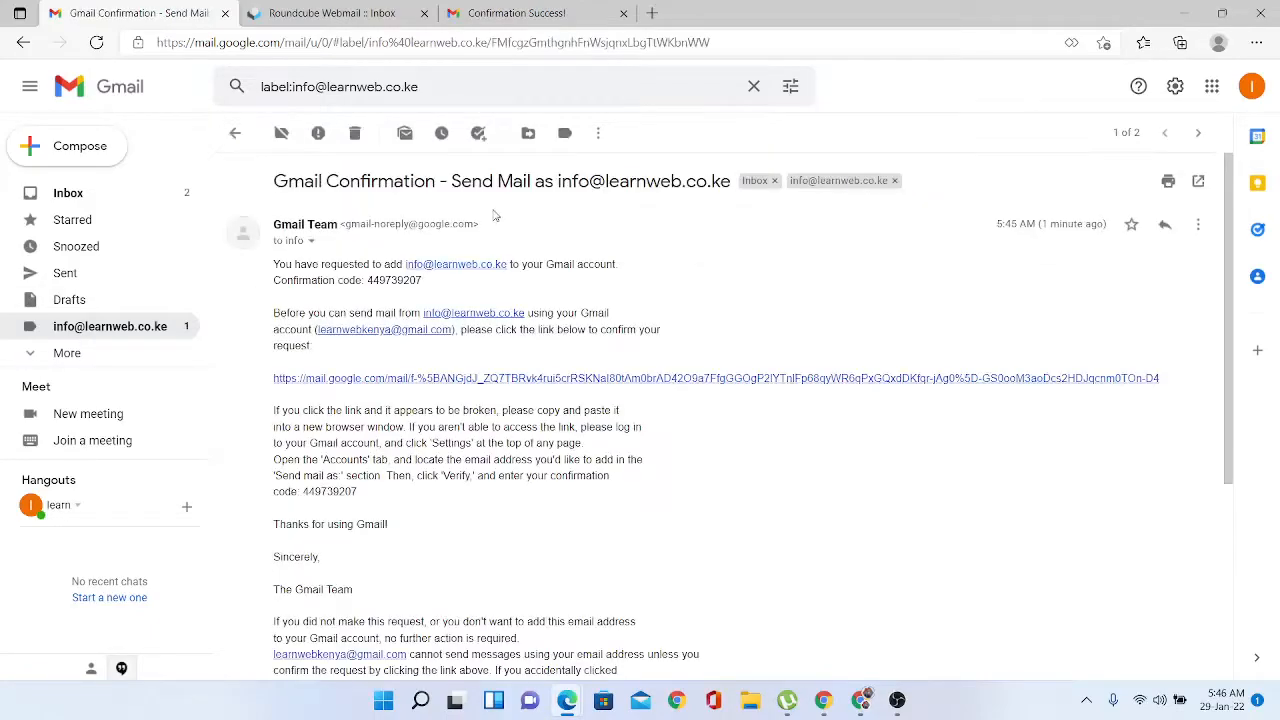
click(236, 135)
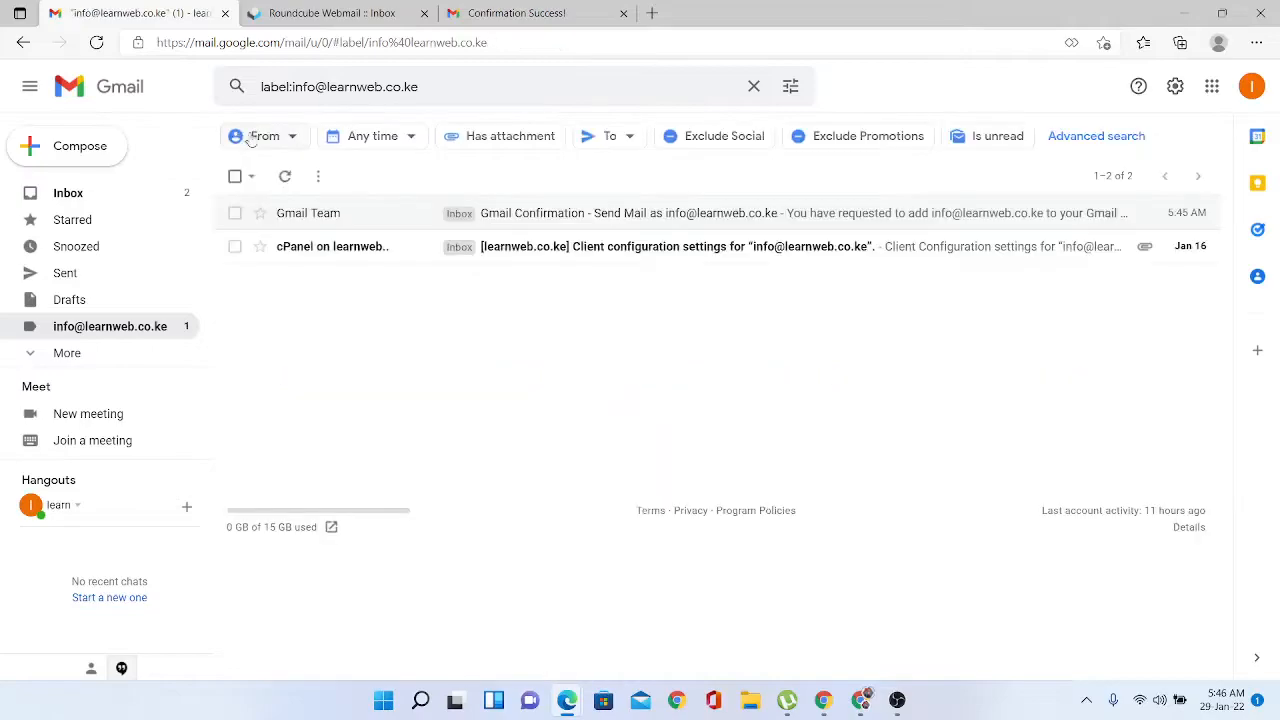
click(536, 250)
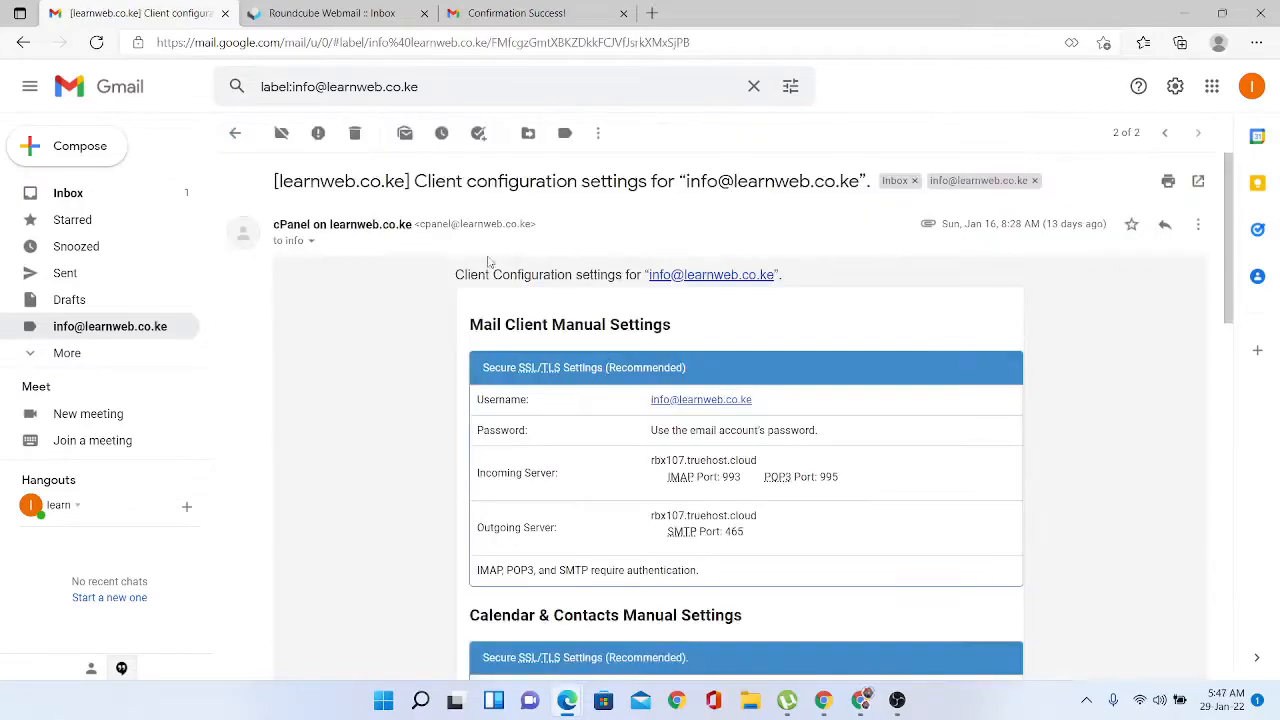
click(237, 136)
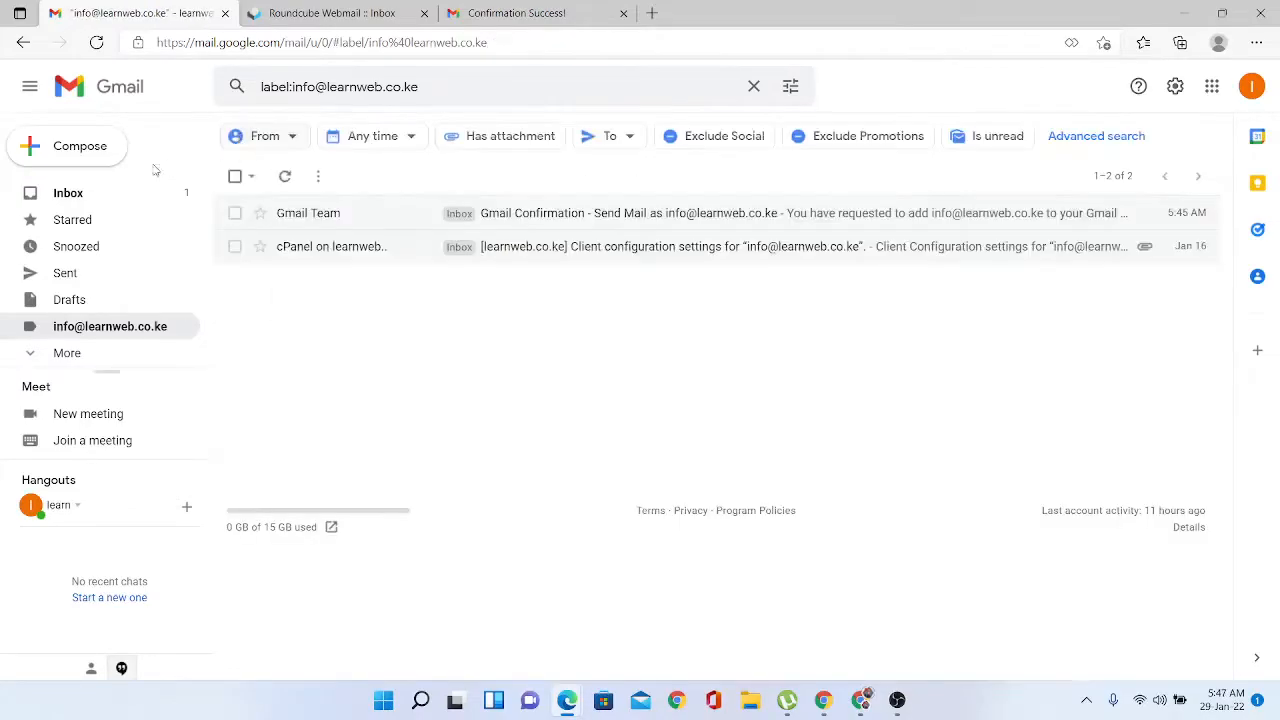
click(62, 148)
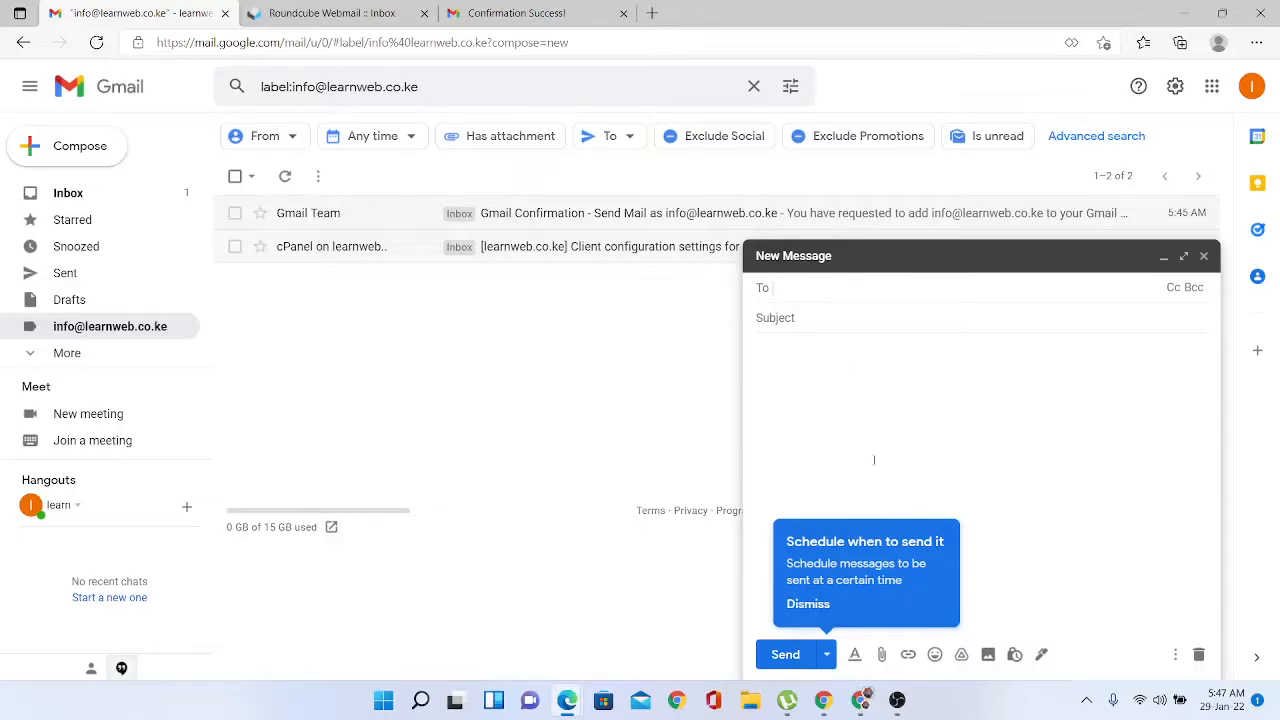
click(980, 404)
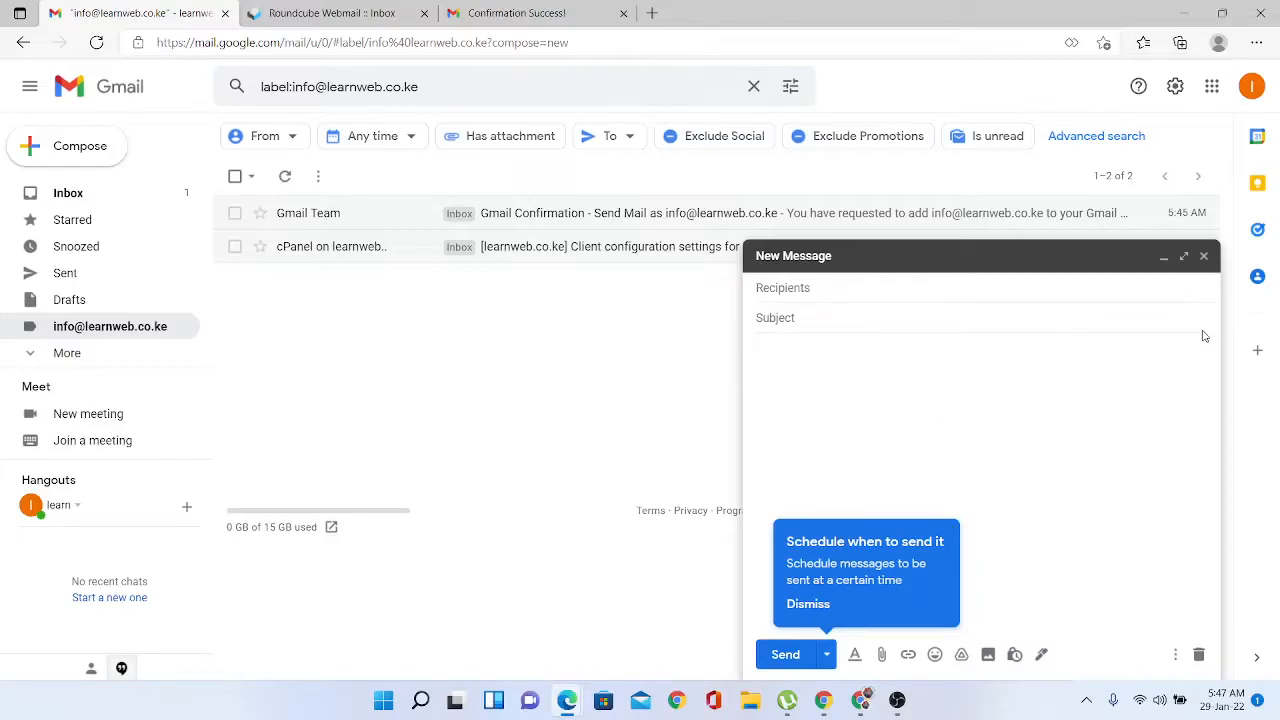
click(1205, 257)
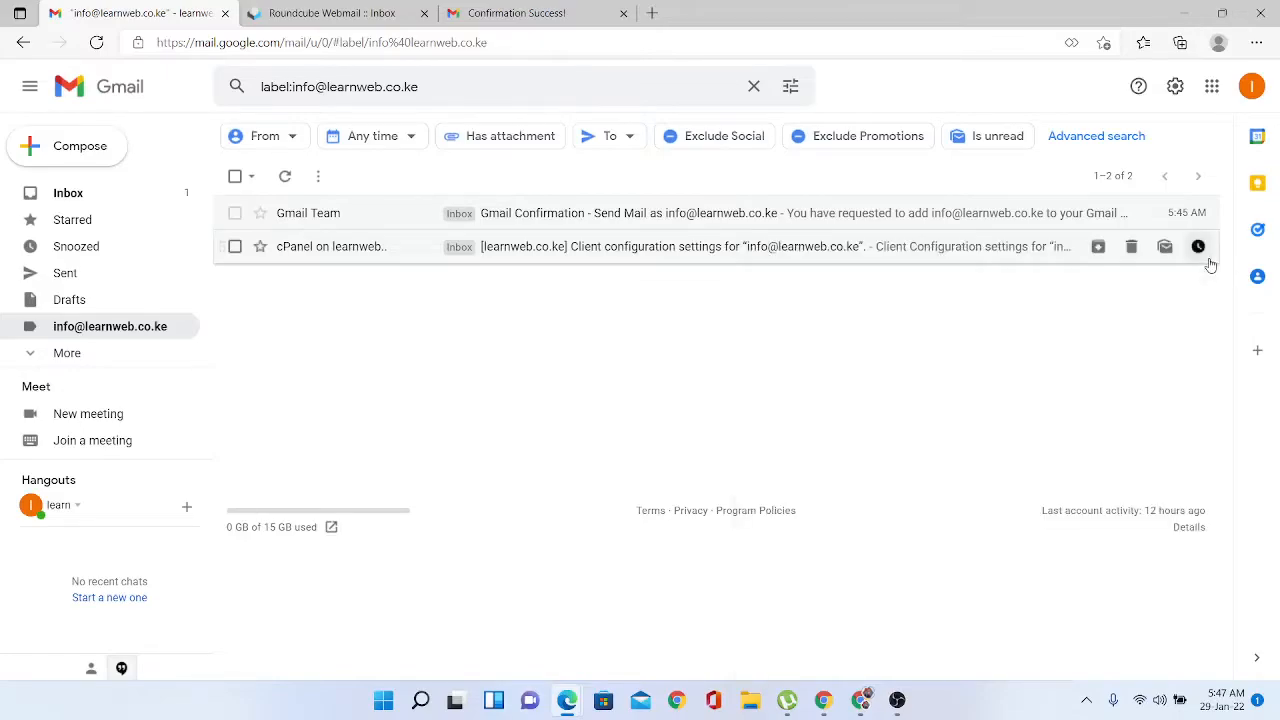
click(95, 194)
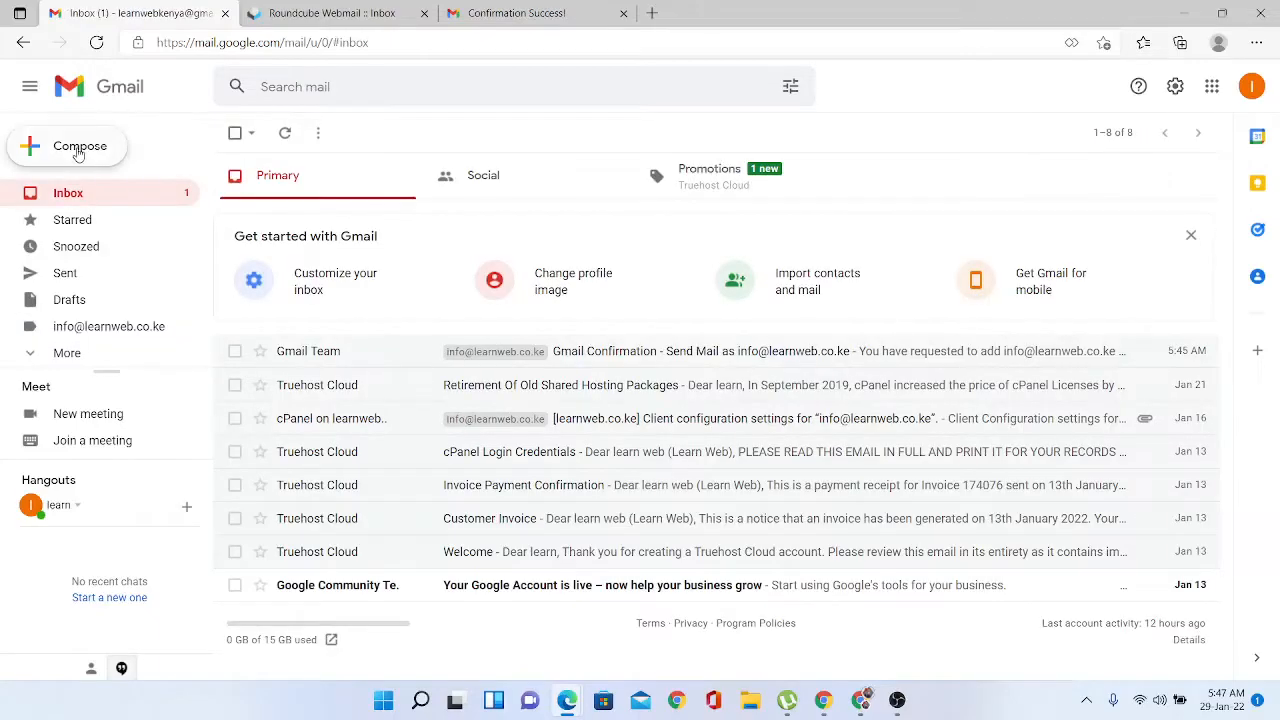
click(79, 148)
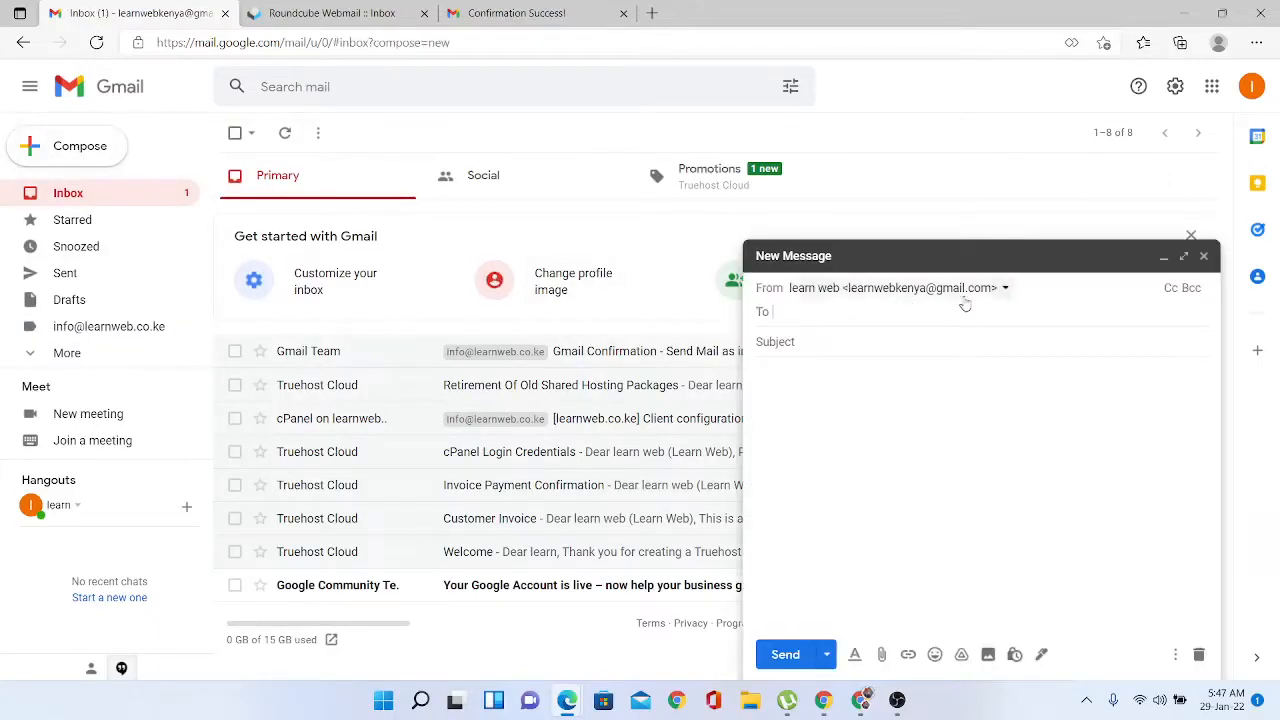
click(1005, 288)
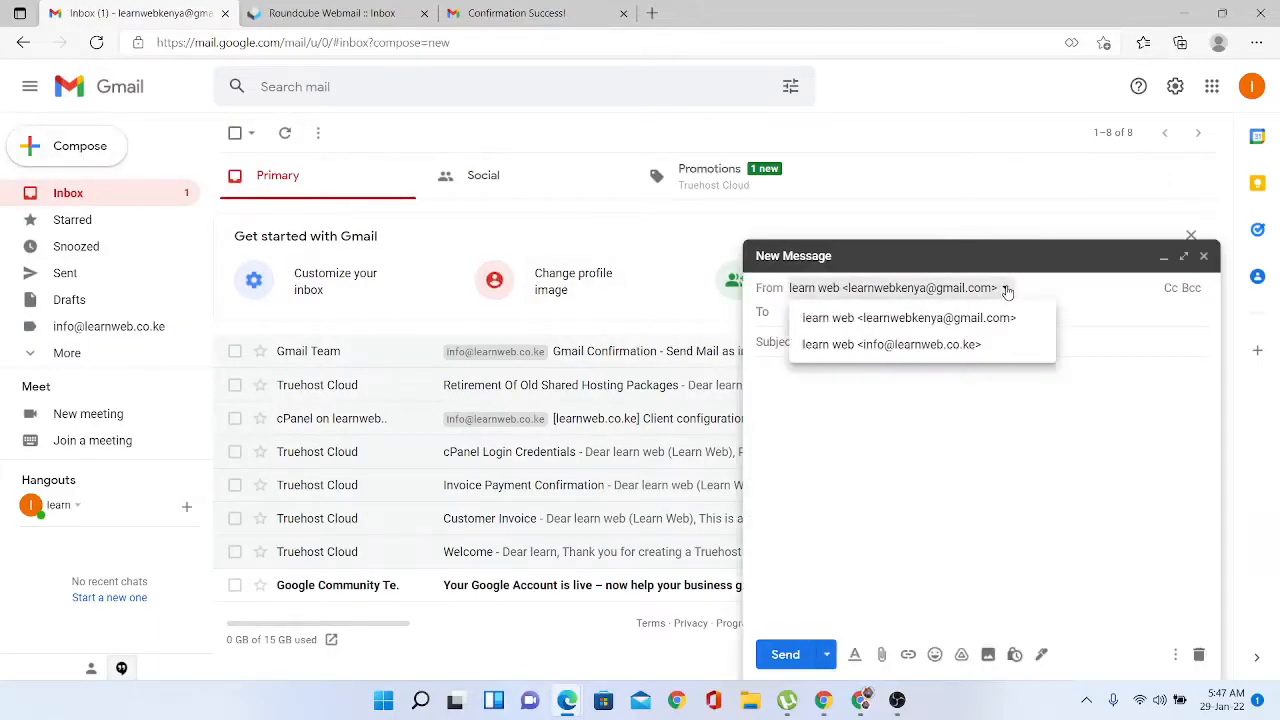
click(899, 346)
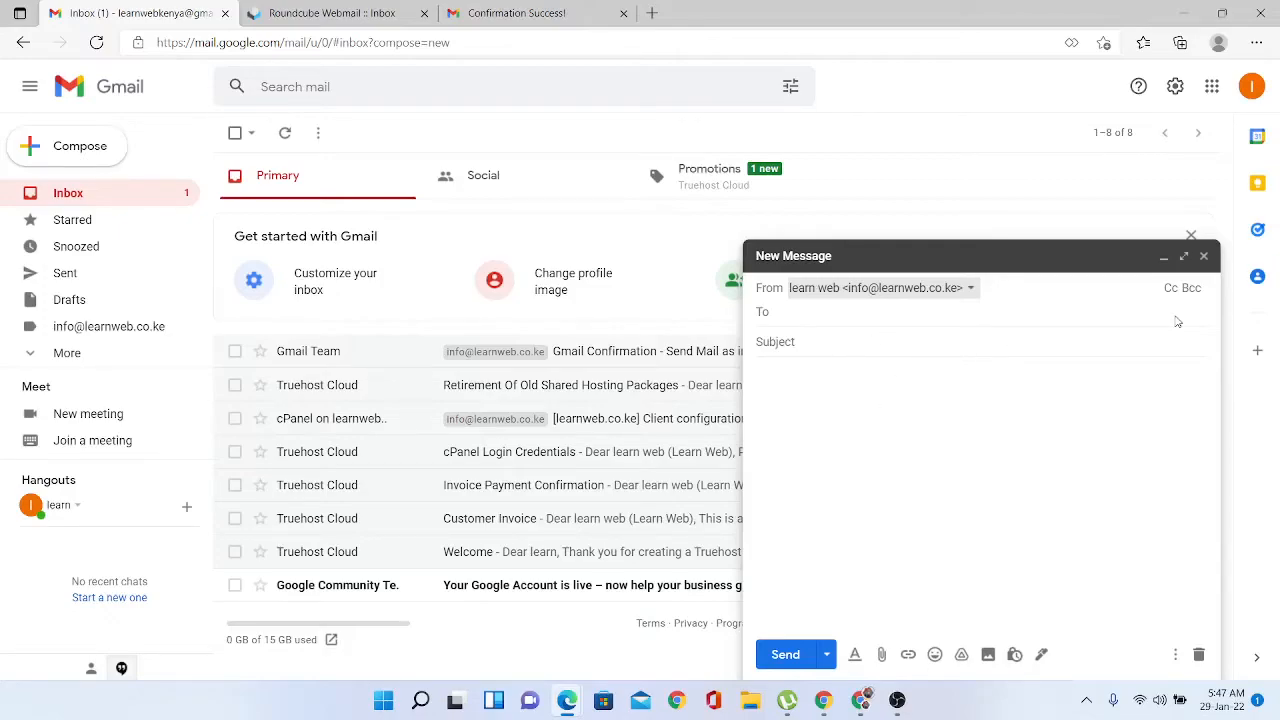
click(1203, 256)
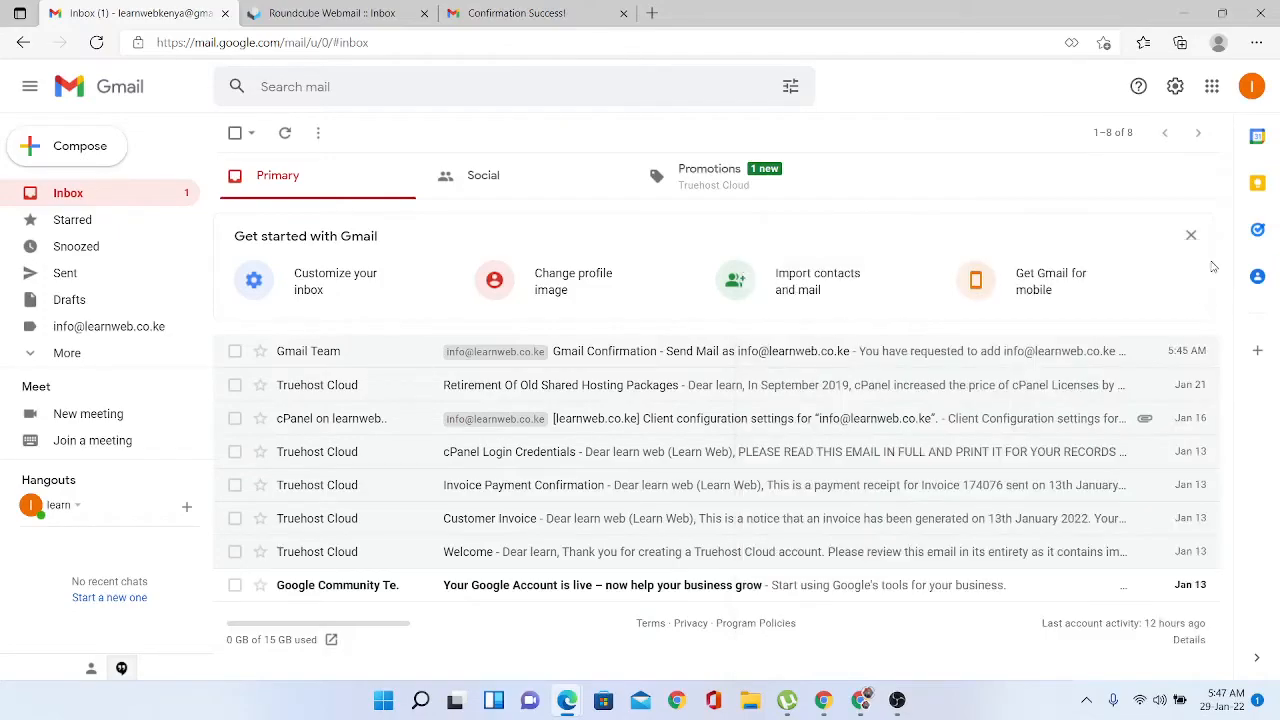